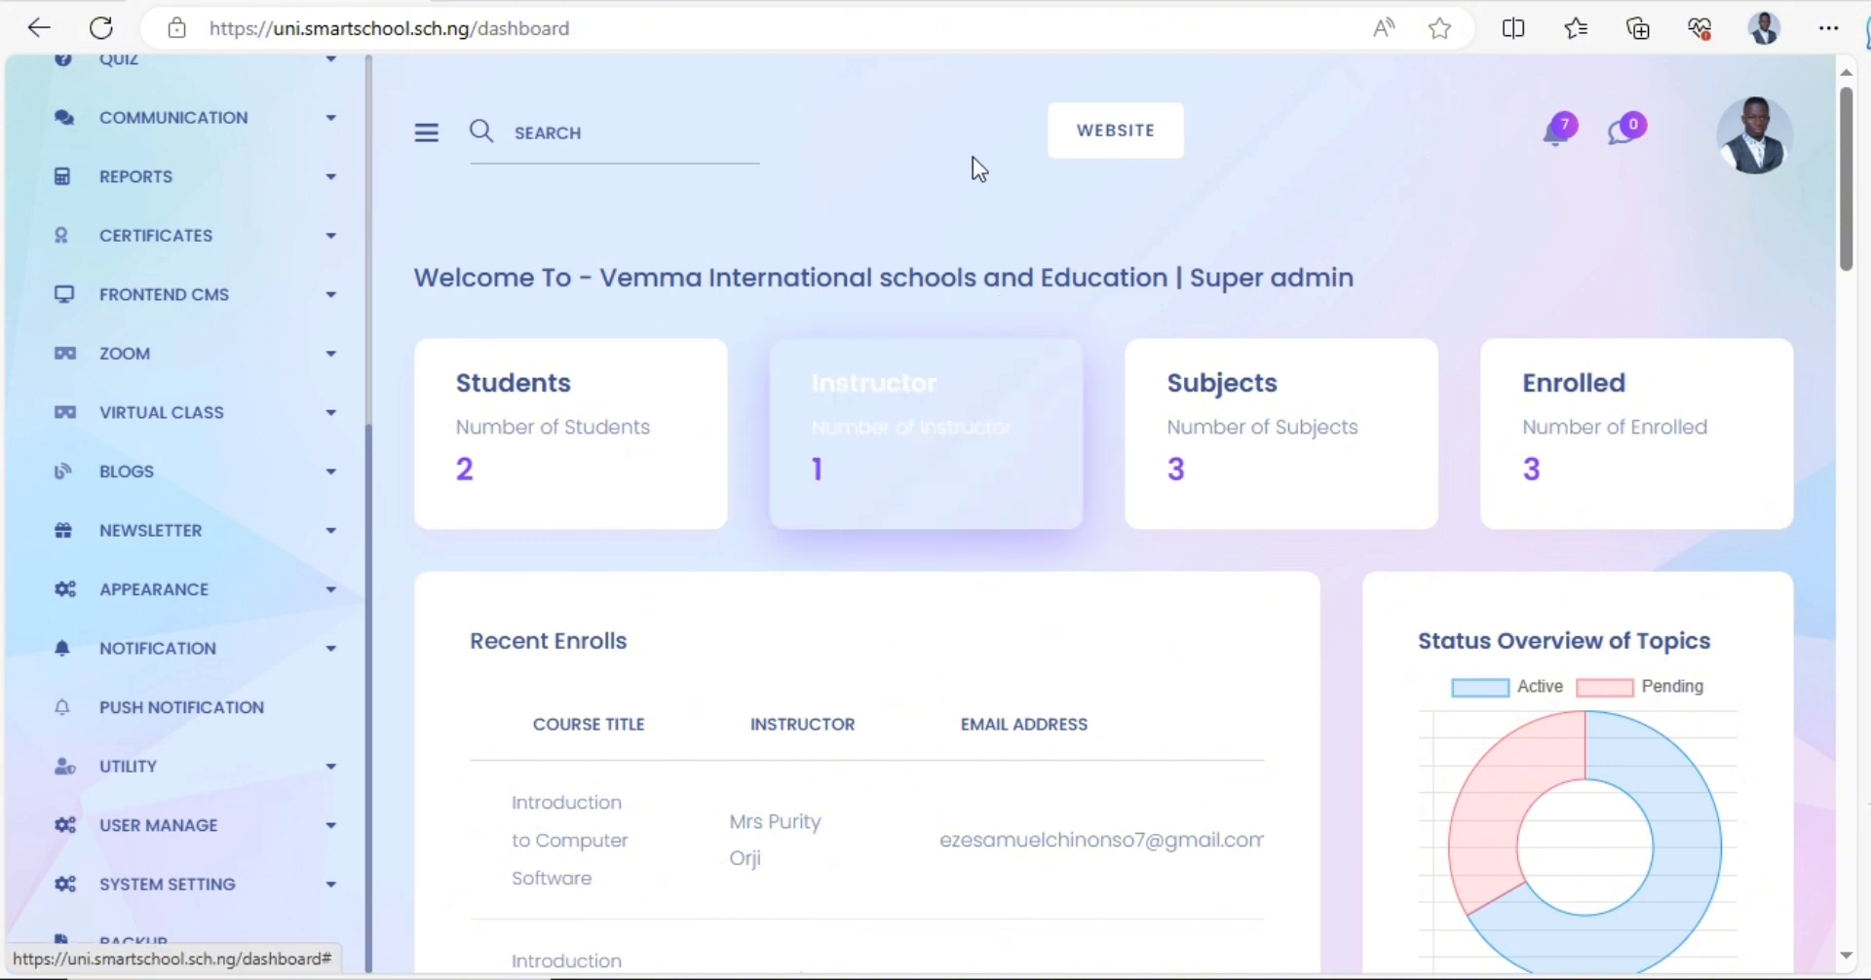
- Open the Question Group page in the Quiz section of the school portal
scroll(127, 254, "up", 5)
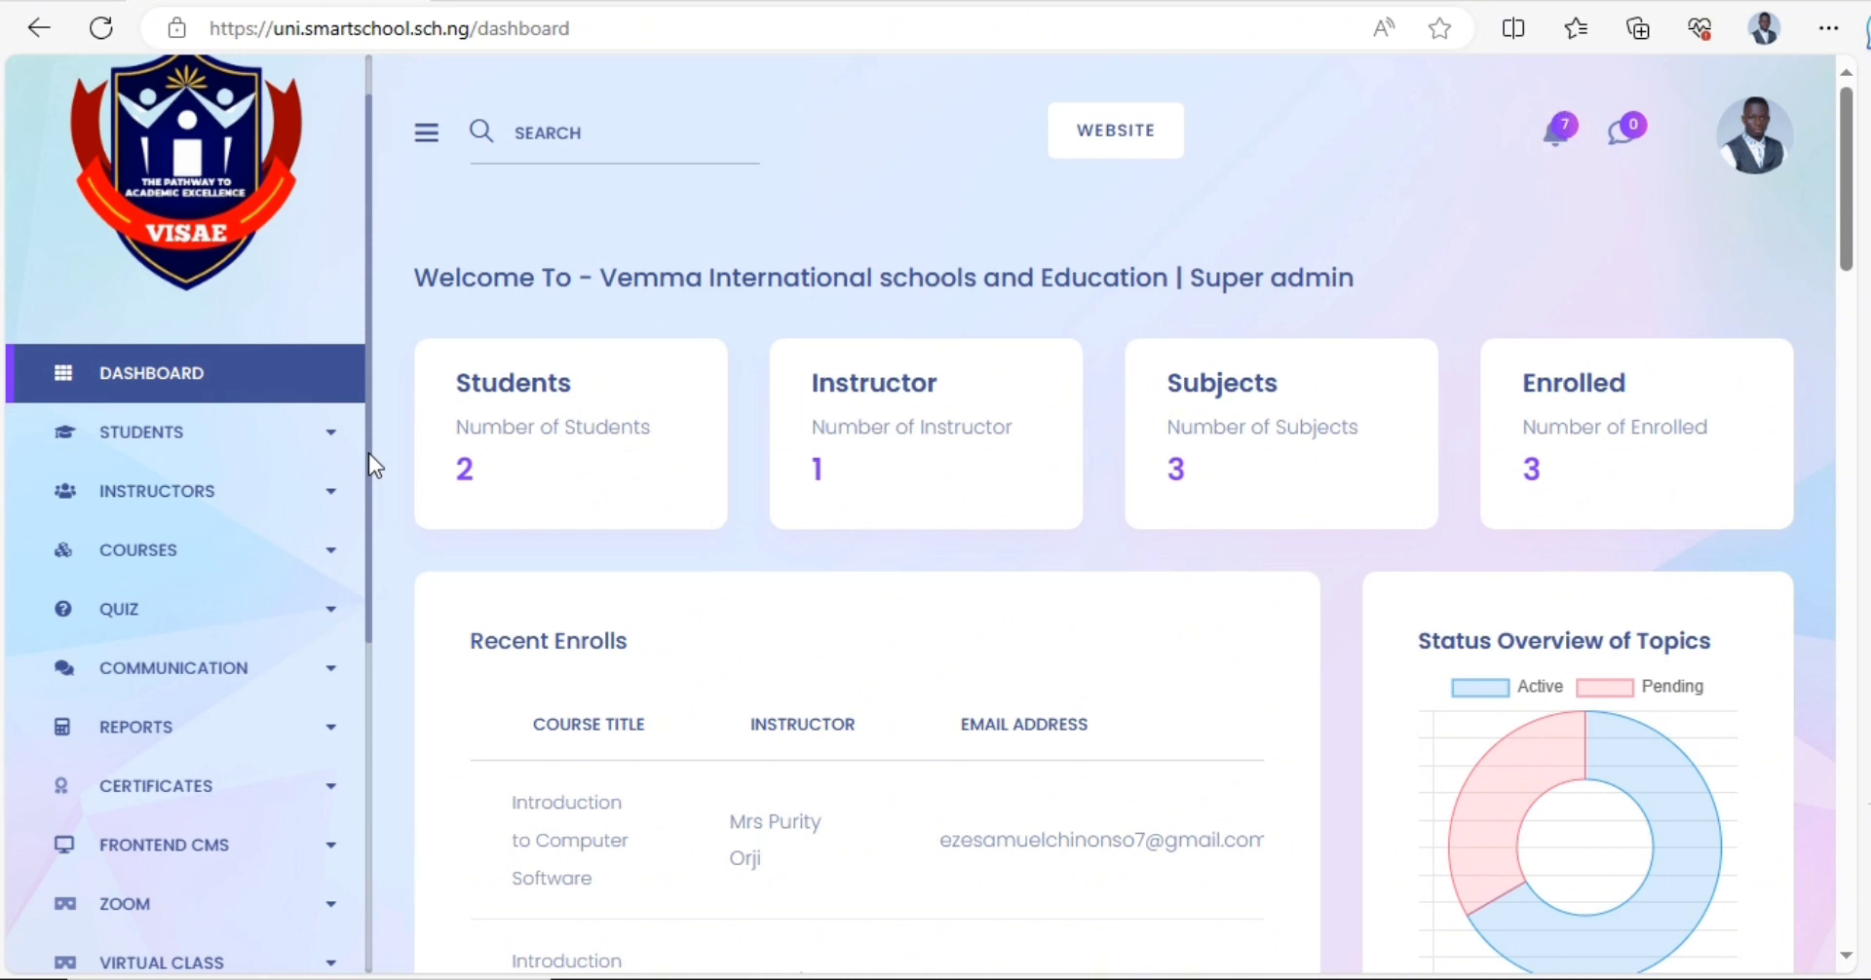
left_click(331, 614)
scroll(382, 650, "down", 3)
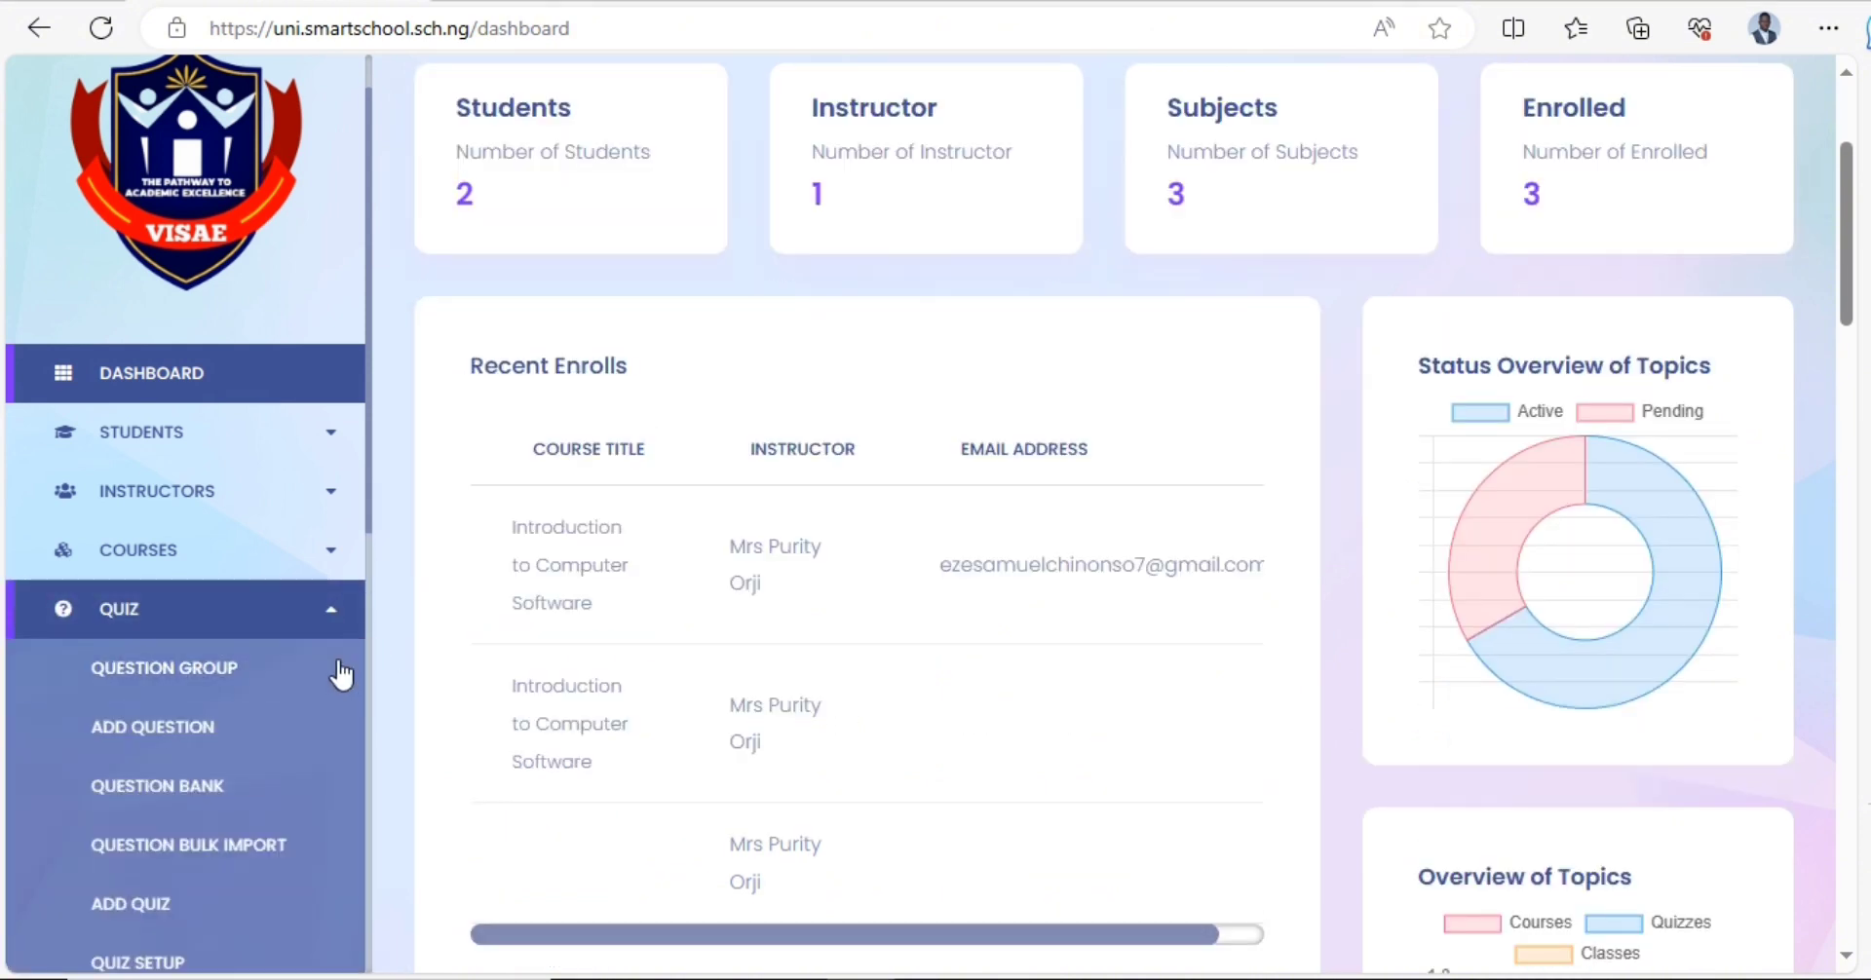
scroll(341, 672, "down", 3)
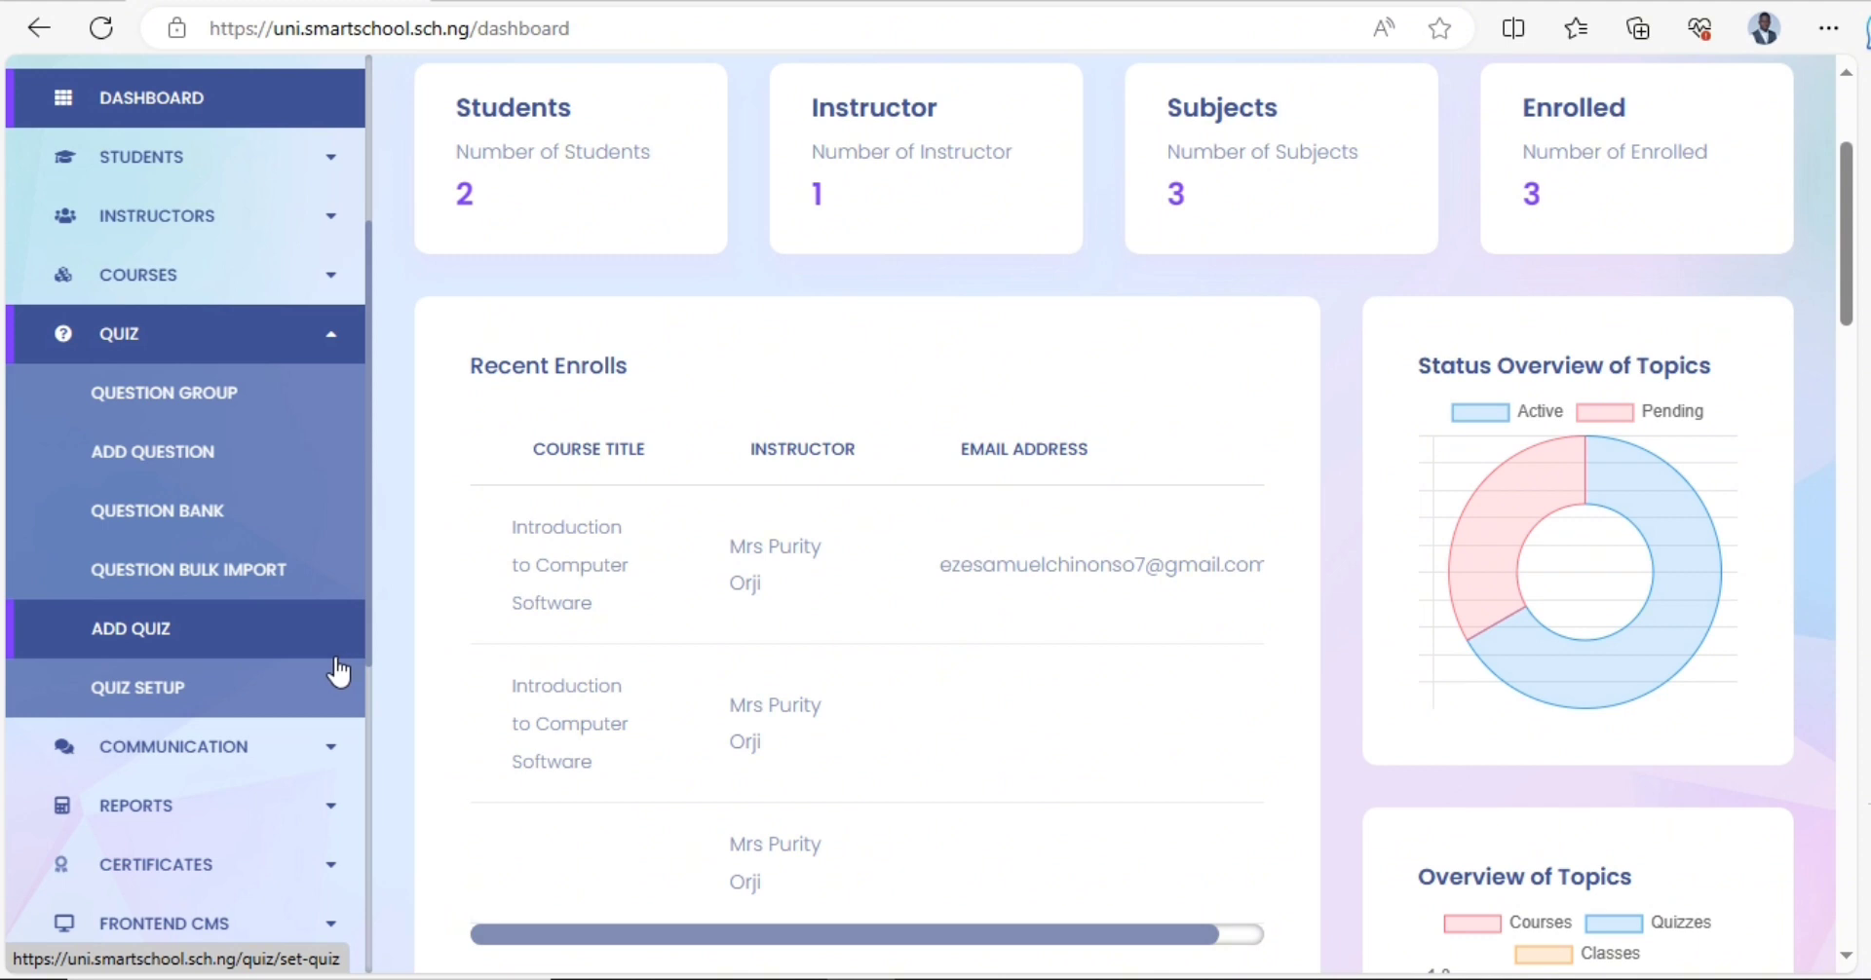
left_click(209, 413)
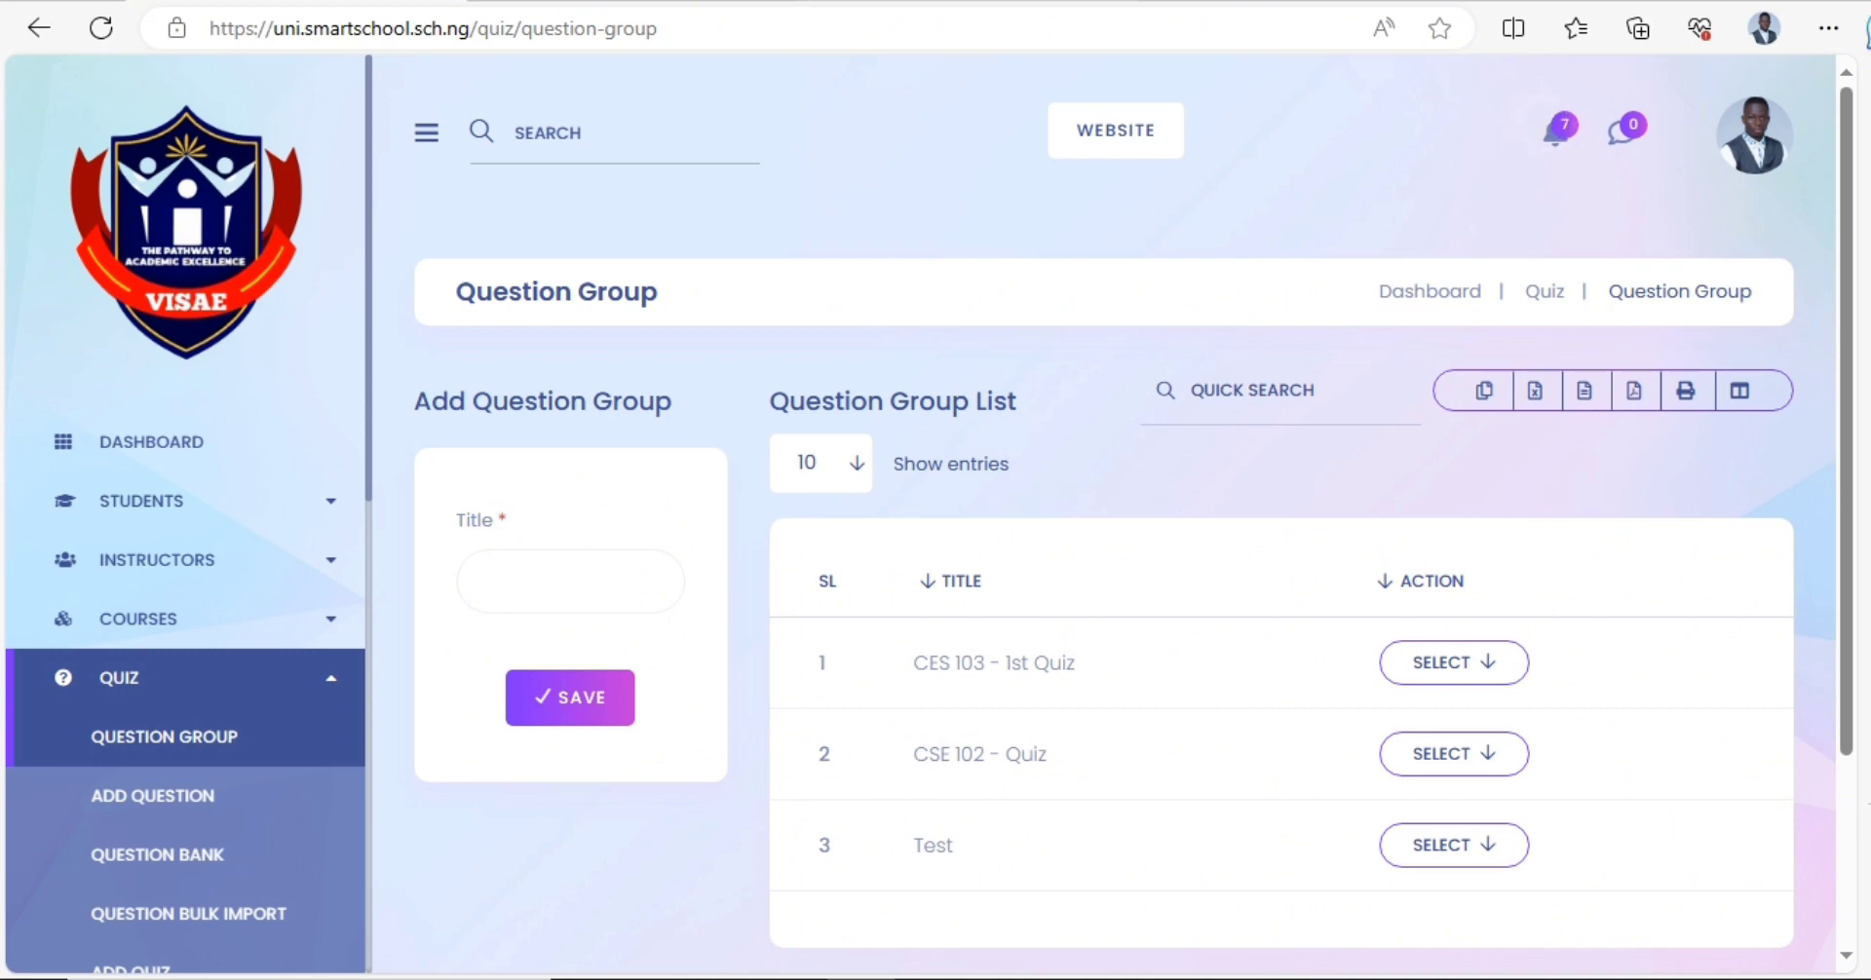
- Switch to the ChatGPT conversation, copy the course title "Foundations of Computer Engineering" from the curriculum answer, and return to the school portal
left_click(906, 1)
scroll(806, 517, "up", 5)
scroll(805, 512, "up", 4)
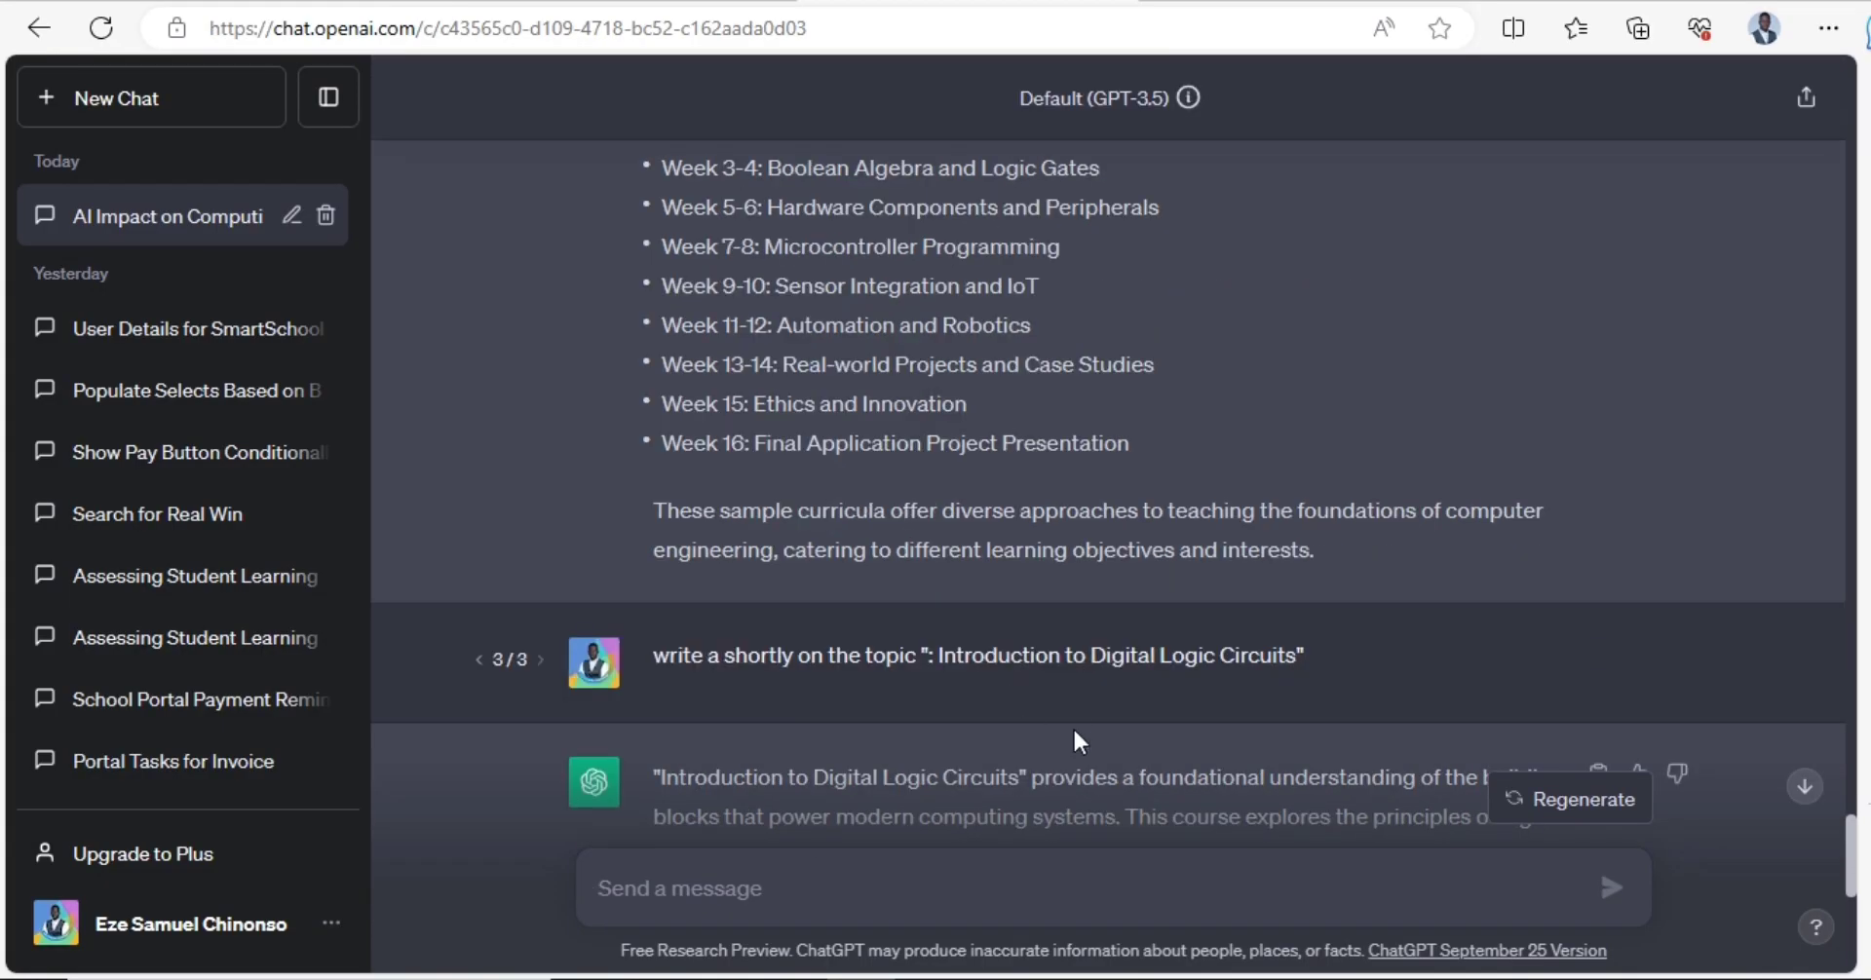
scroll(1076, 673, "up", 20)
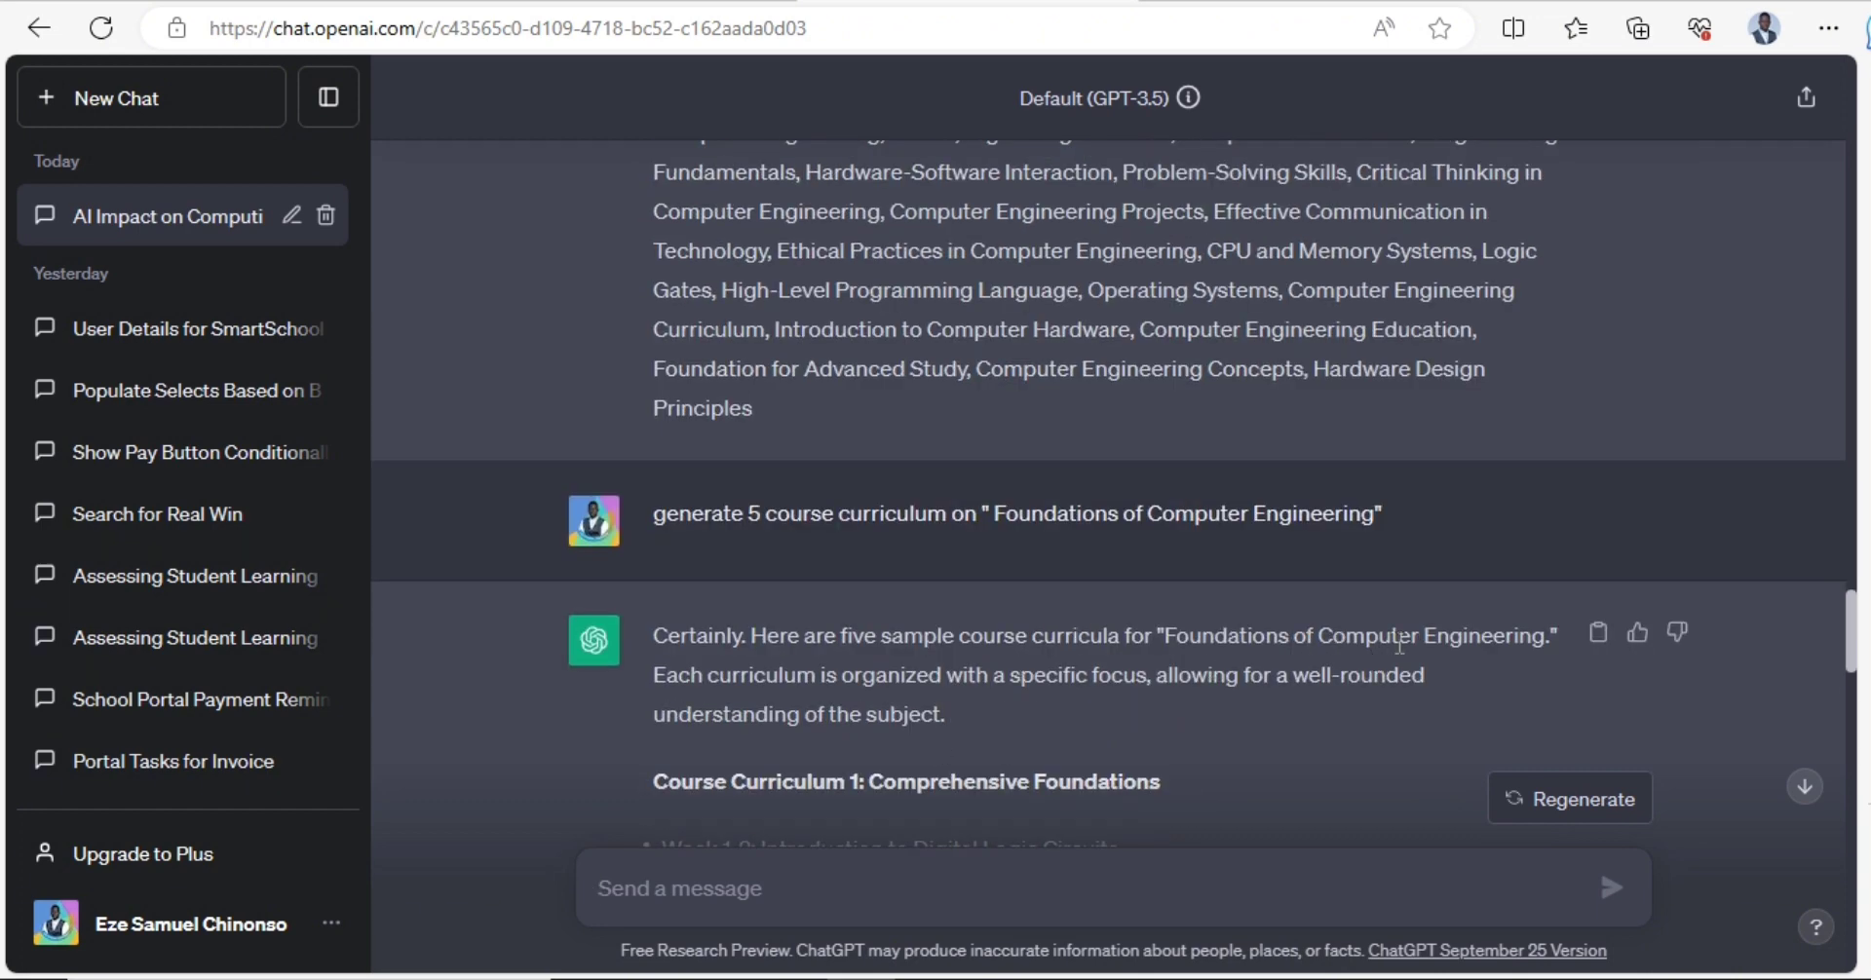
left_click_drag(1164, 636, 1552, 636)
key("ctrl+c")
left_click(297, 2)
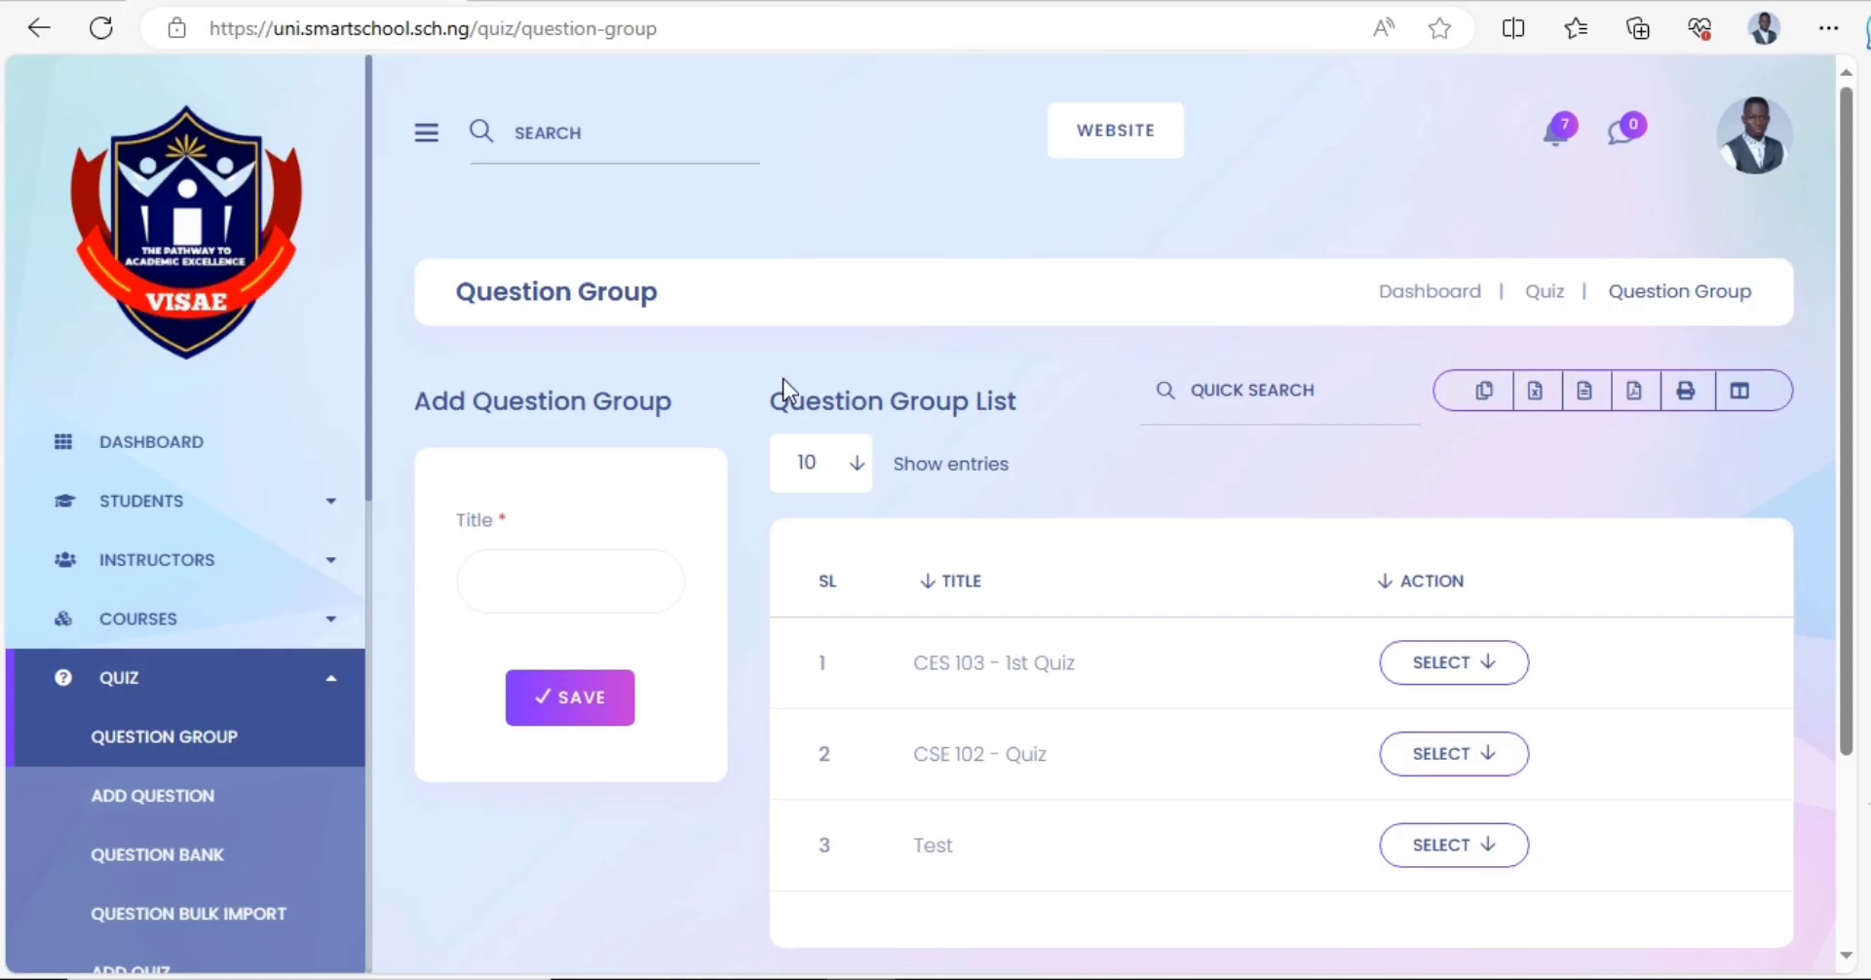
- Create a question group titled "Foundations of Computer Engineering Quiz", using the copied course title, and save it
left_click(508, 572)
key("ctrl+v")
triple_click(550, 581)
key("Home")
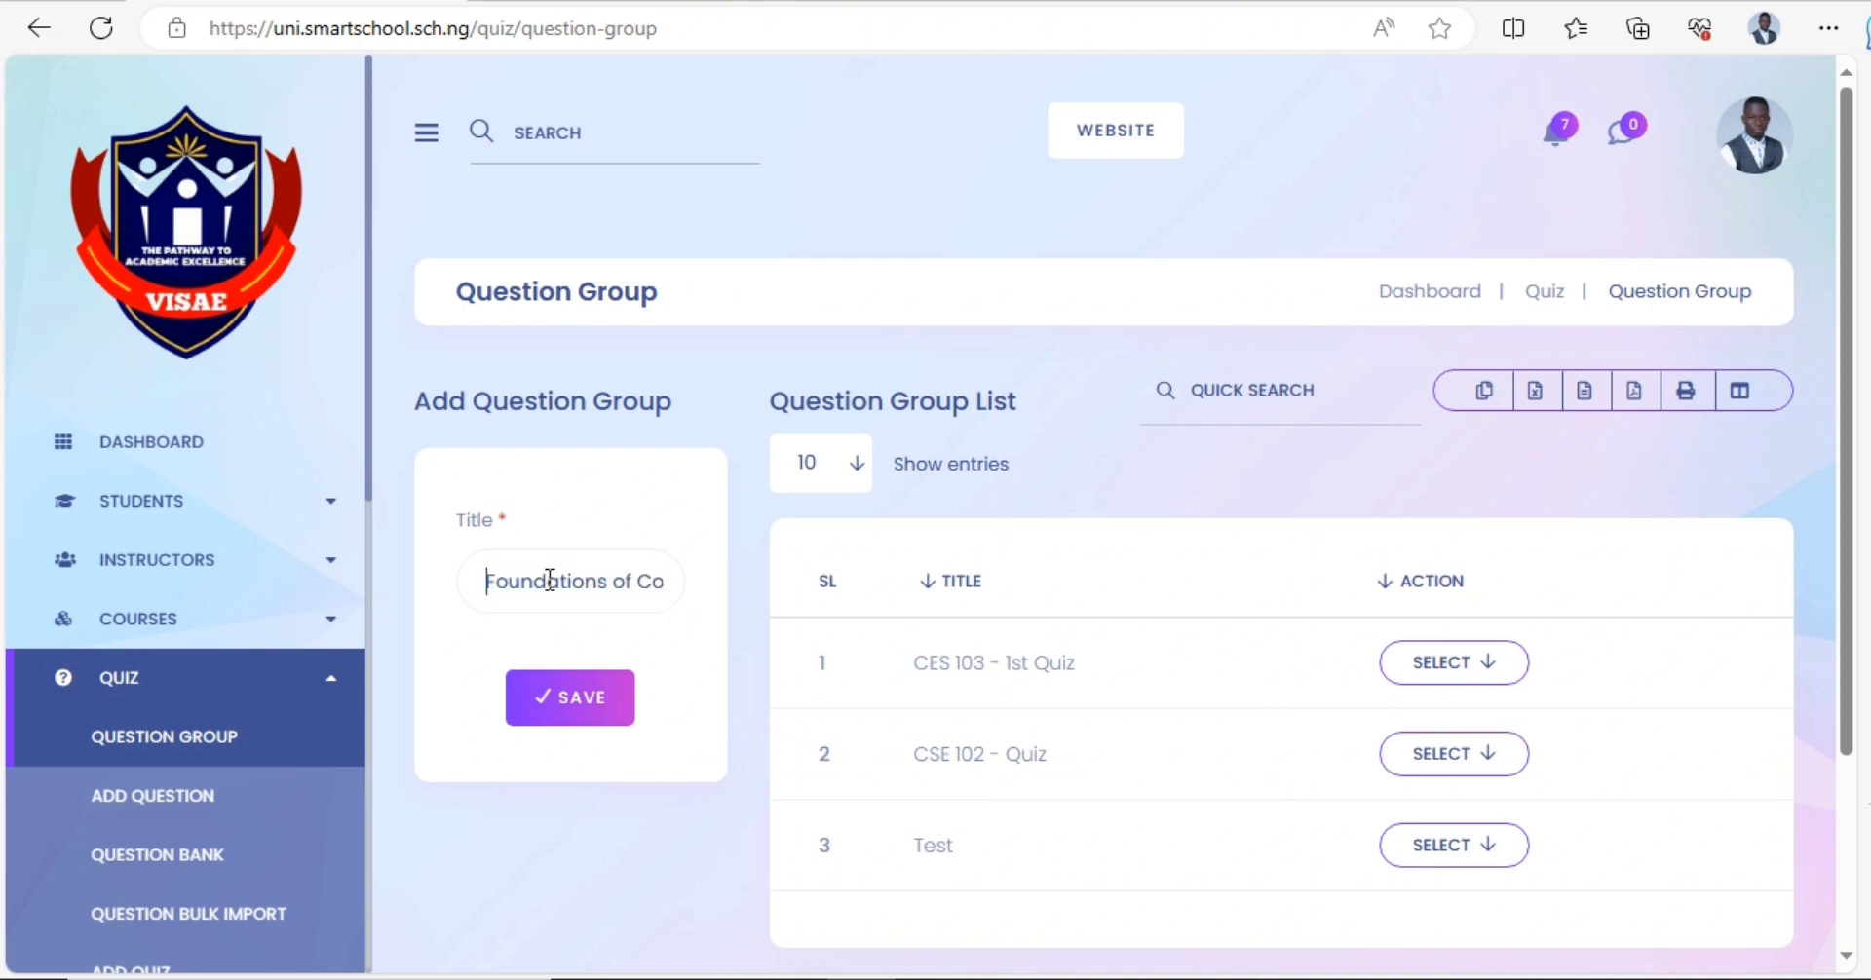
triple_click(550, 580)
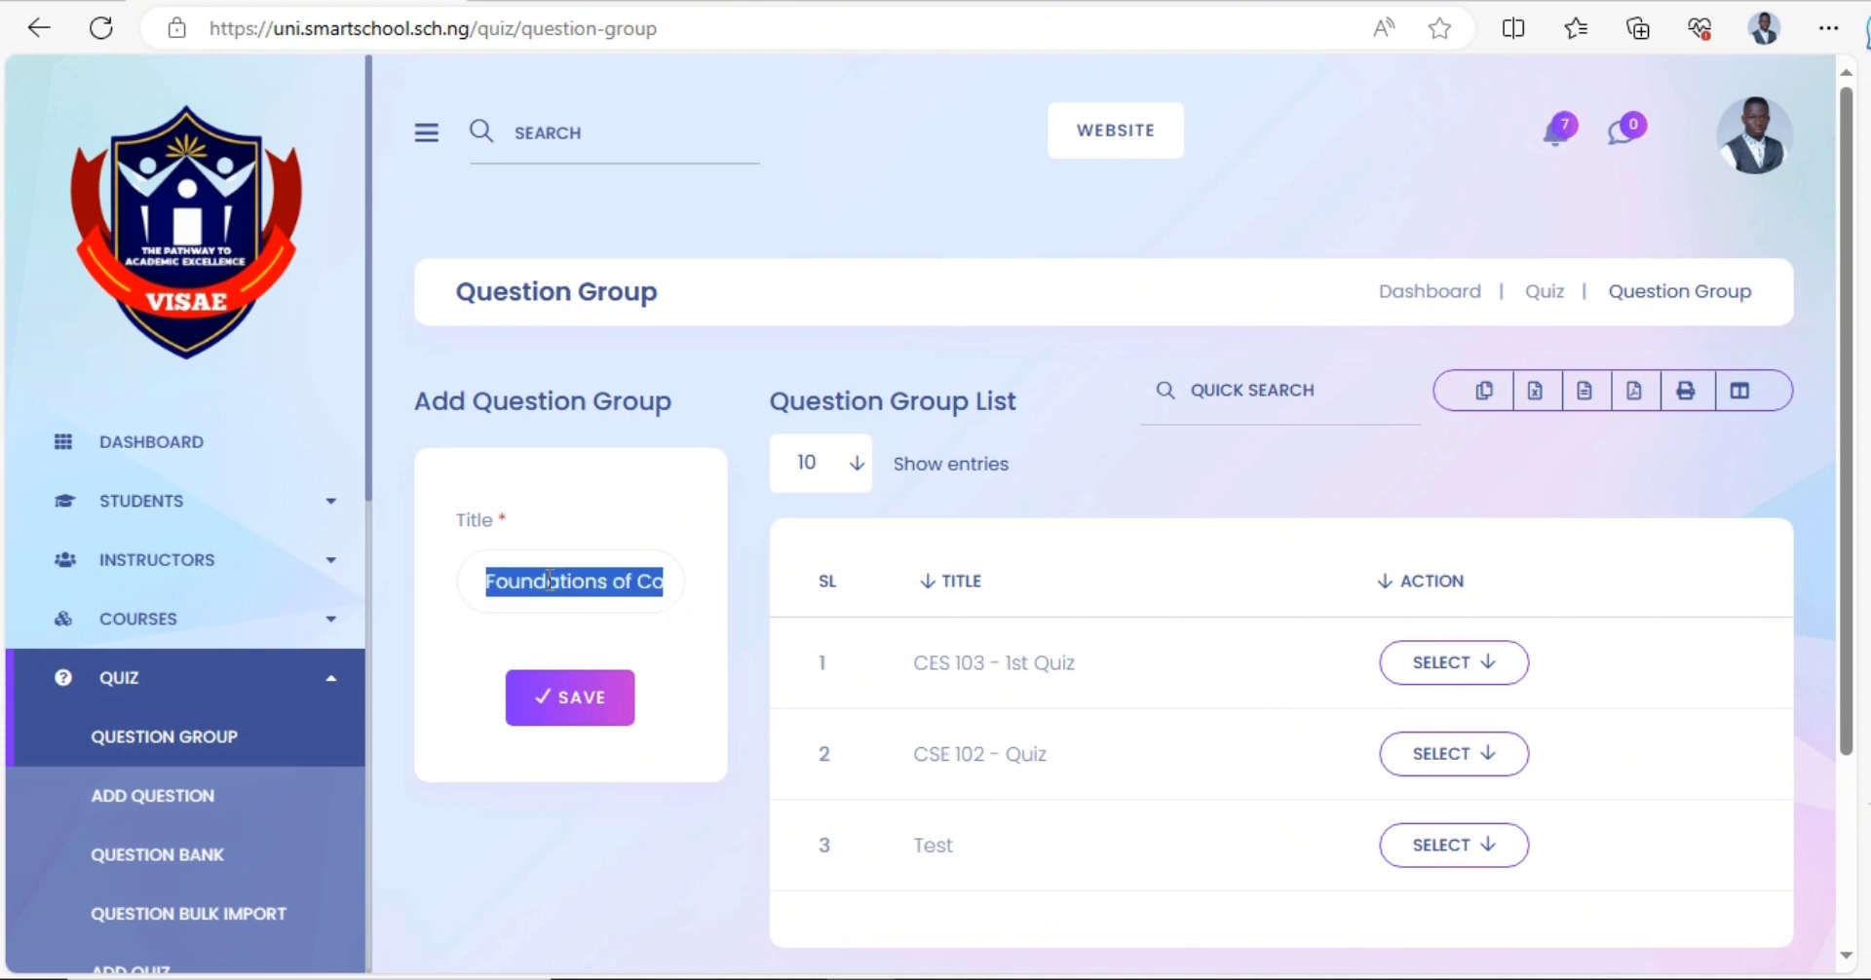
key("End")
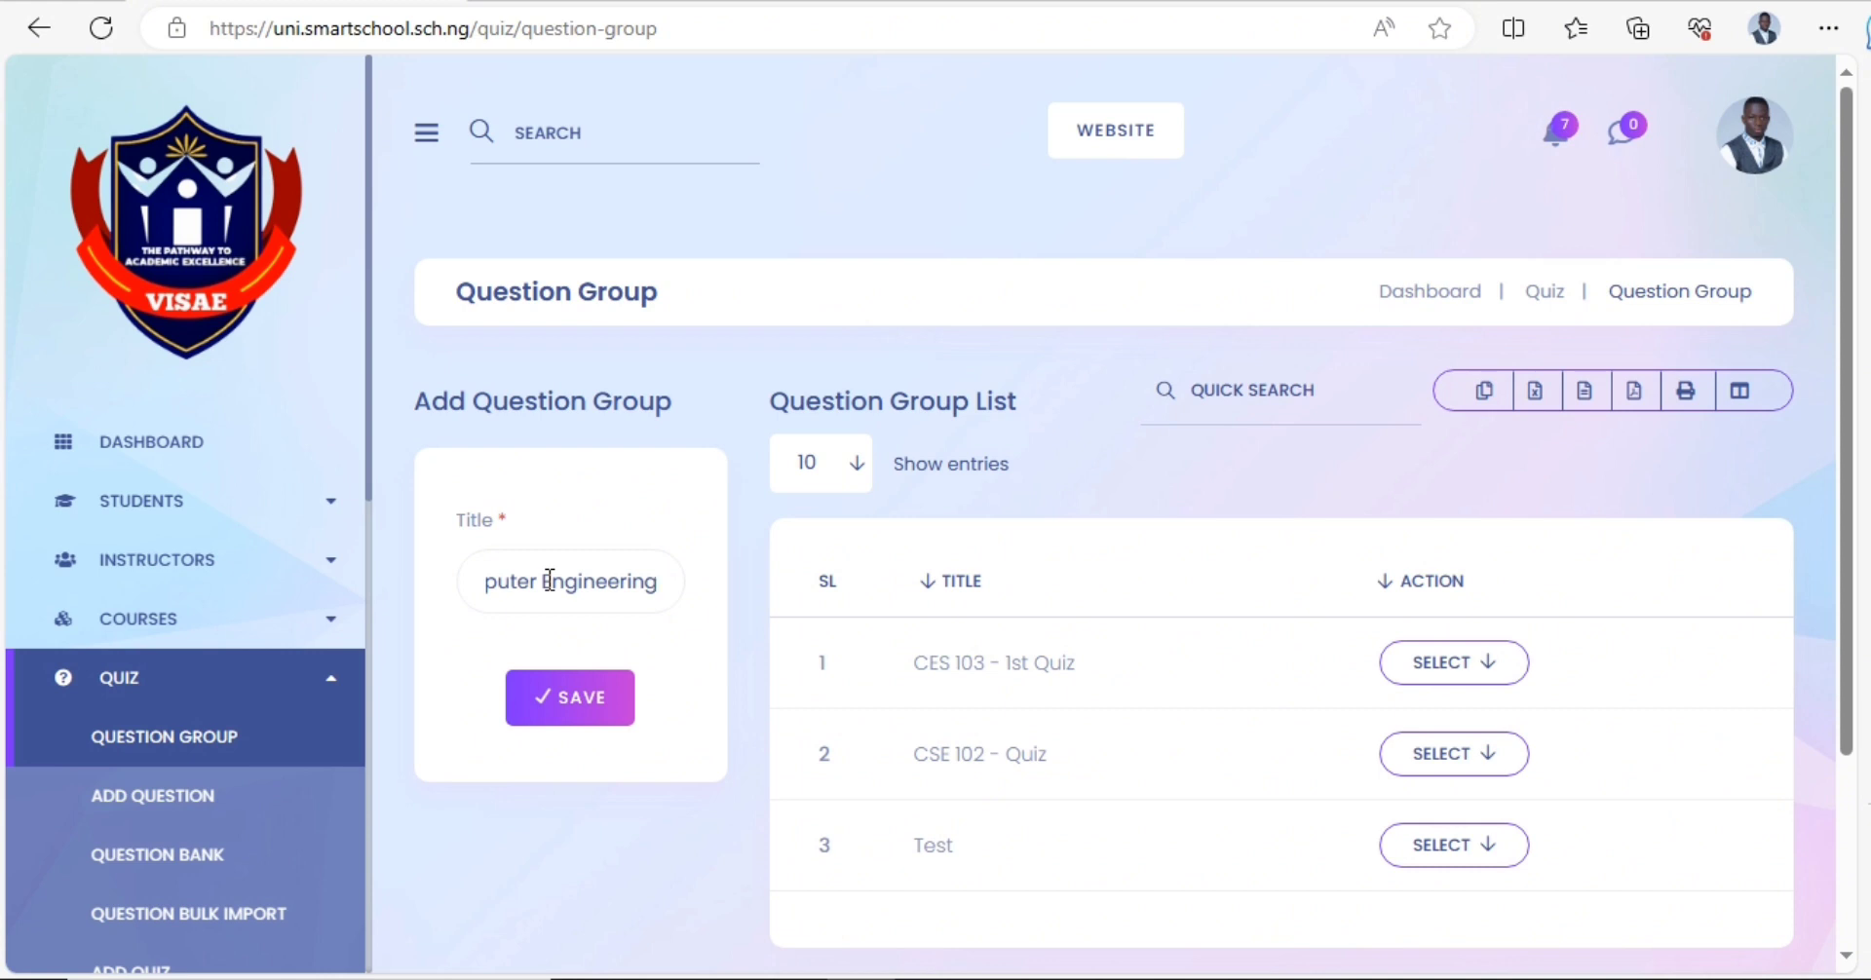
type("Quoz")
key("BackSpace")
key("BackSpace")
type("iz")
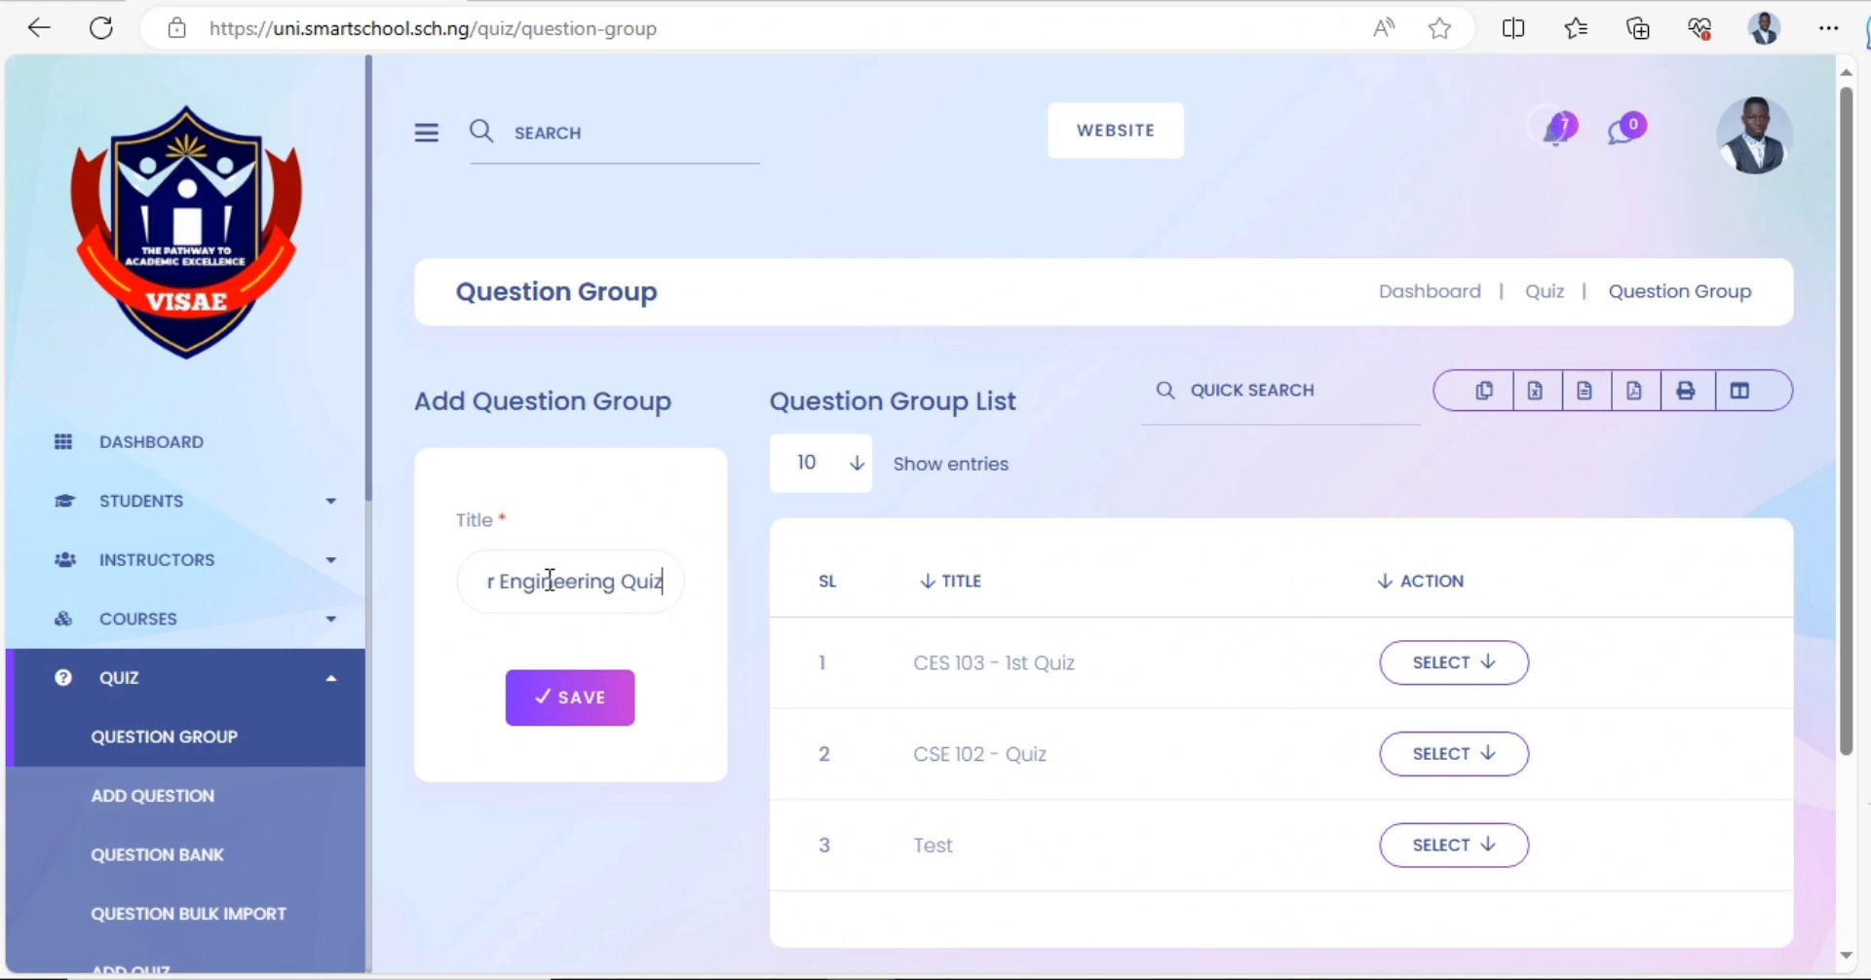
left_click(597, 495)
left_click(566, 698)
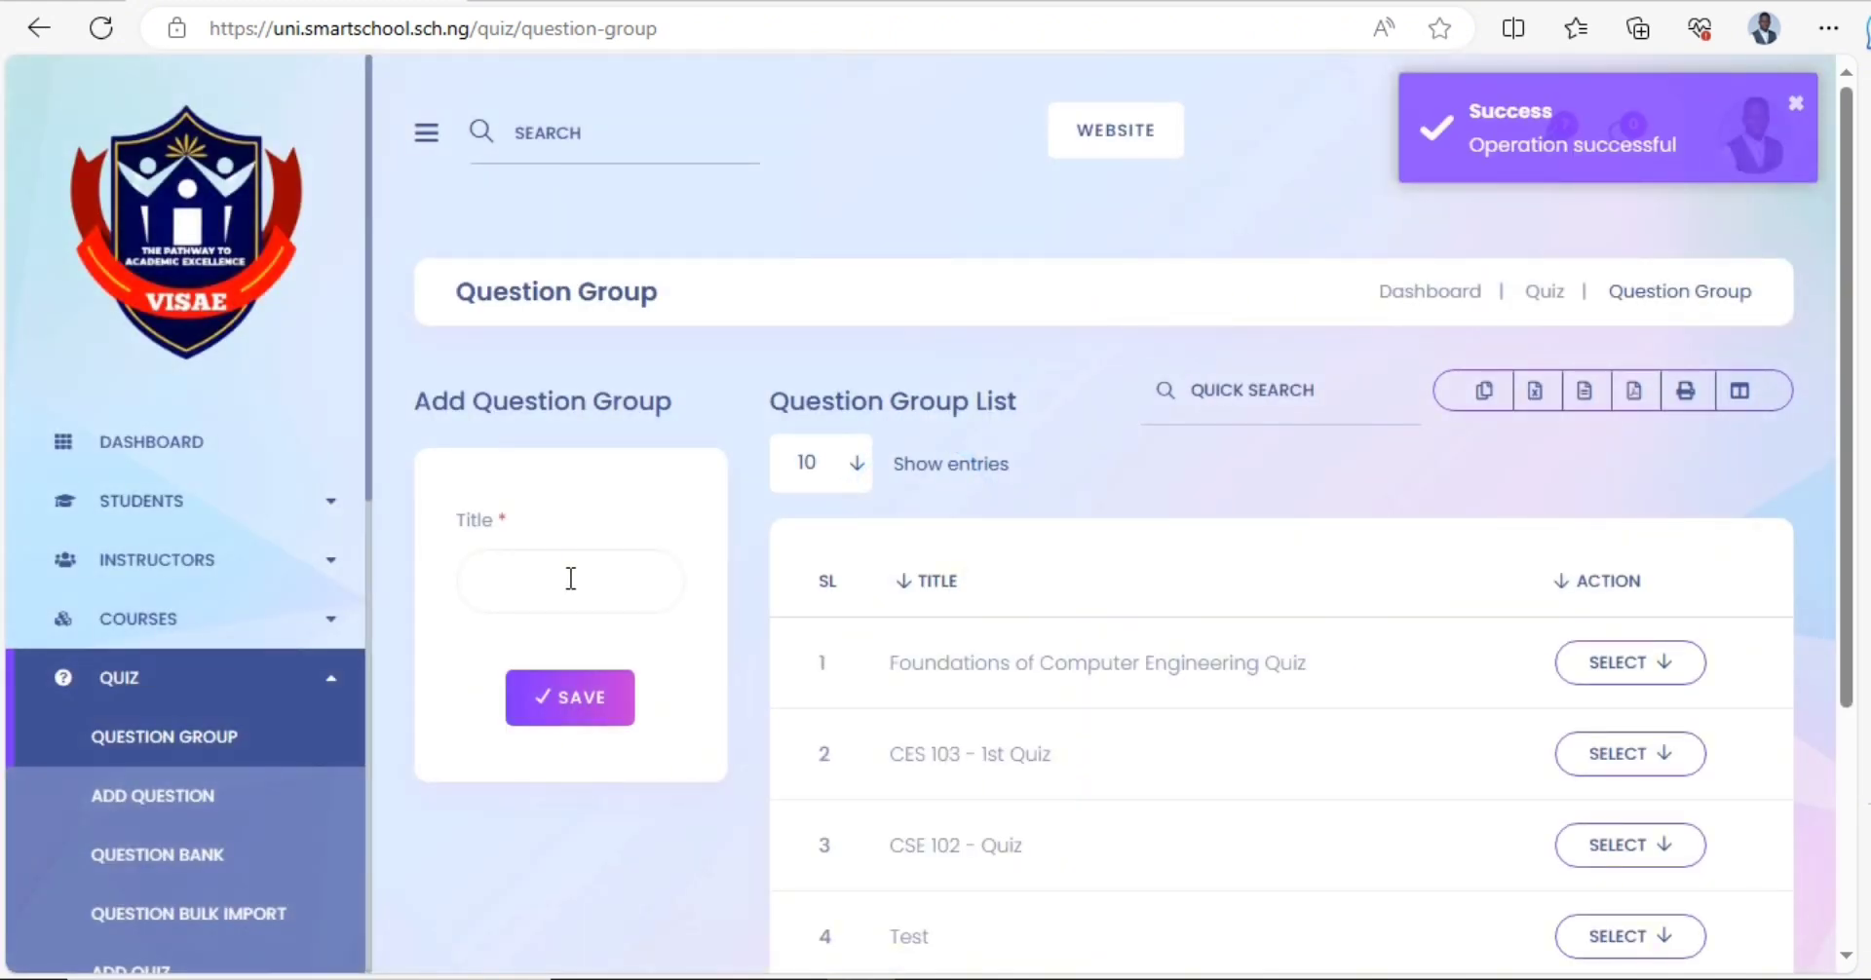
- Add and save another question group titled "Foundations of Computer Engineering Exam"
left_click(571, 579)
key("ctrl+v")
type("Exam")
left_click(556, 686)
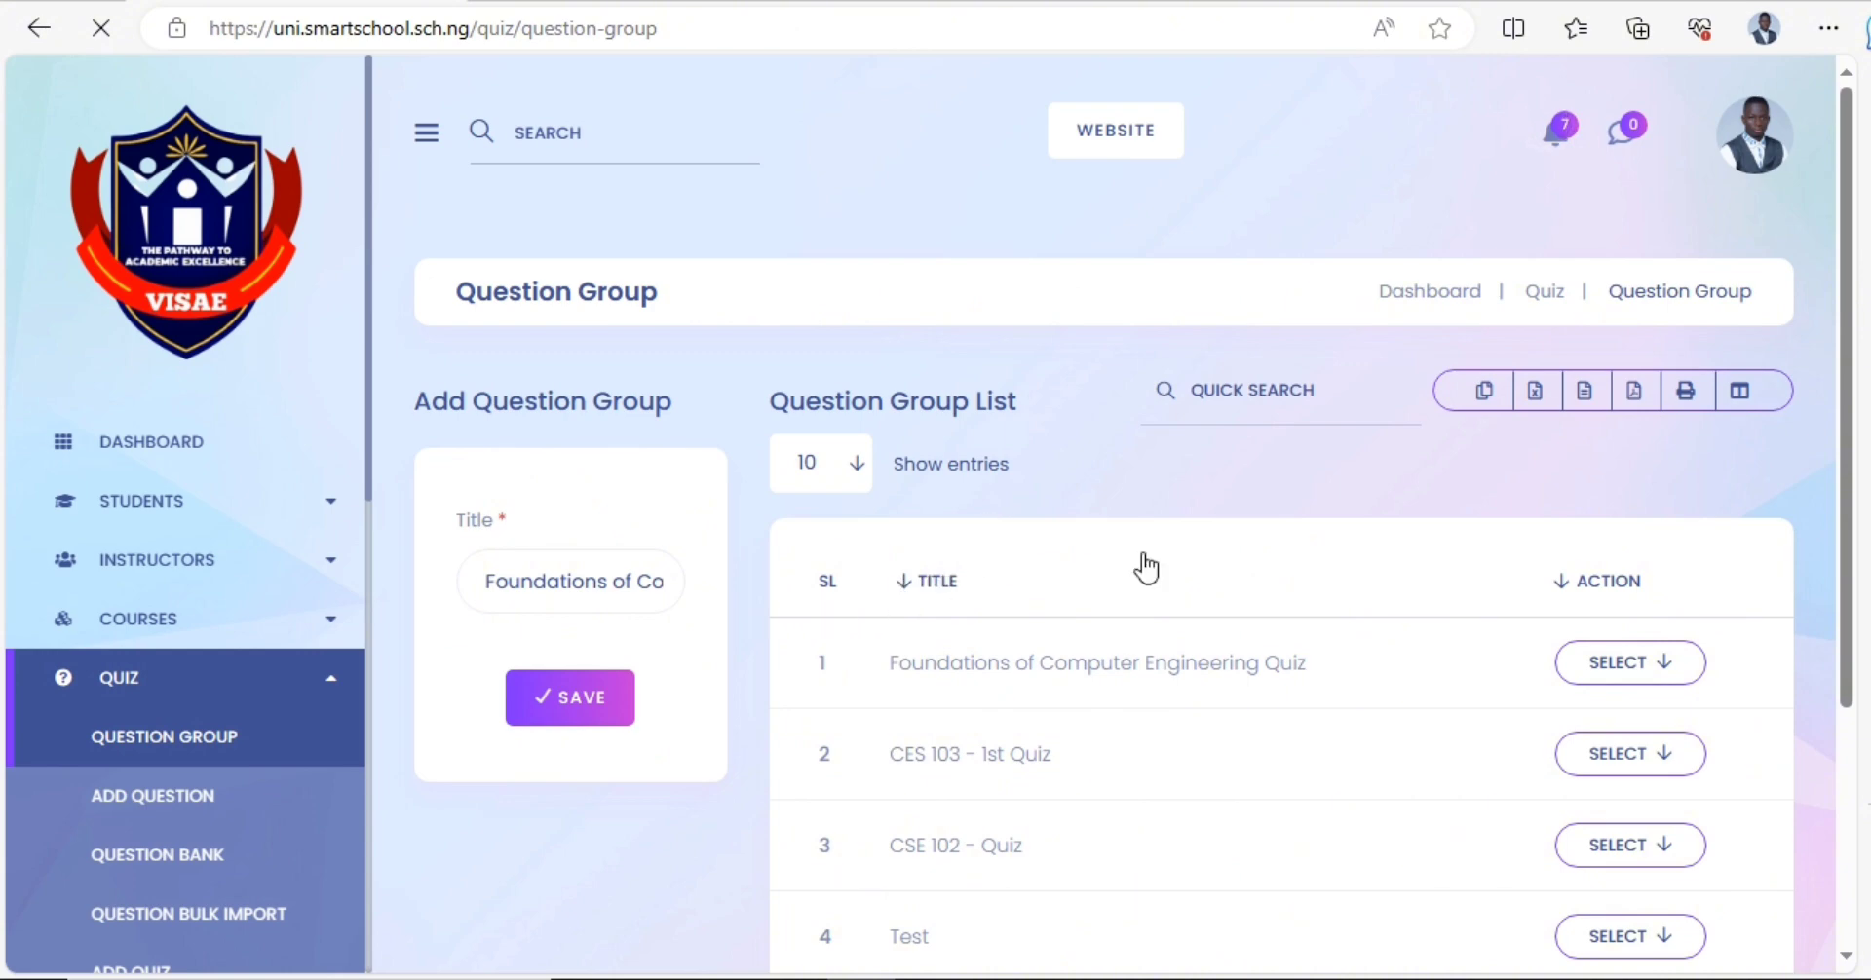
- Add and save a third question group titled "Foundations of Computer Engineering Quiz 2"
scroll(1110, 557, "down", 3)
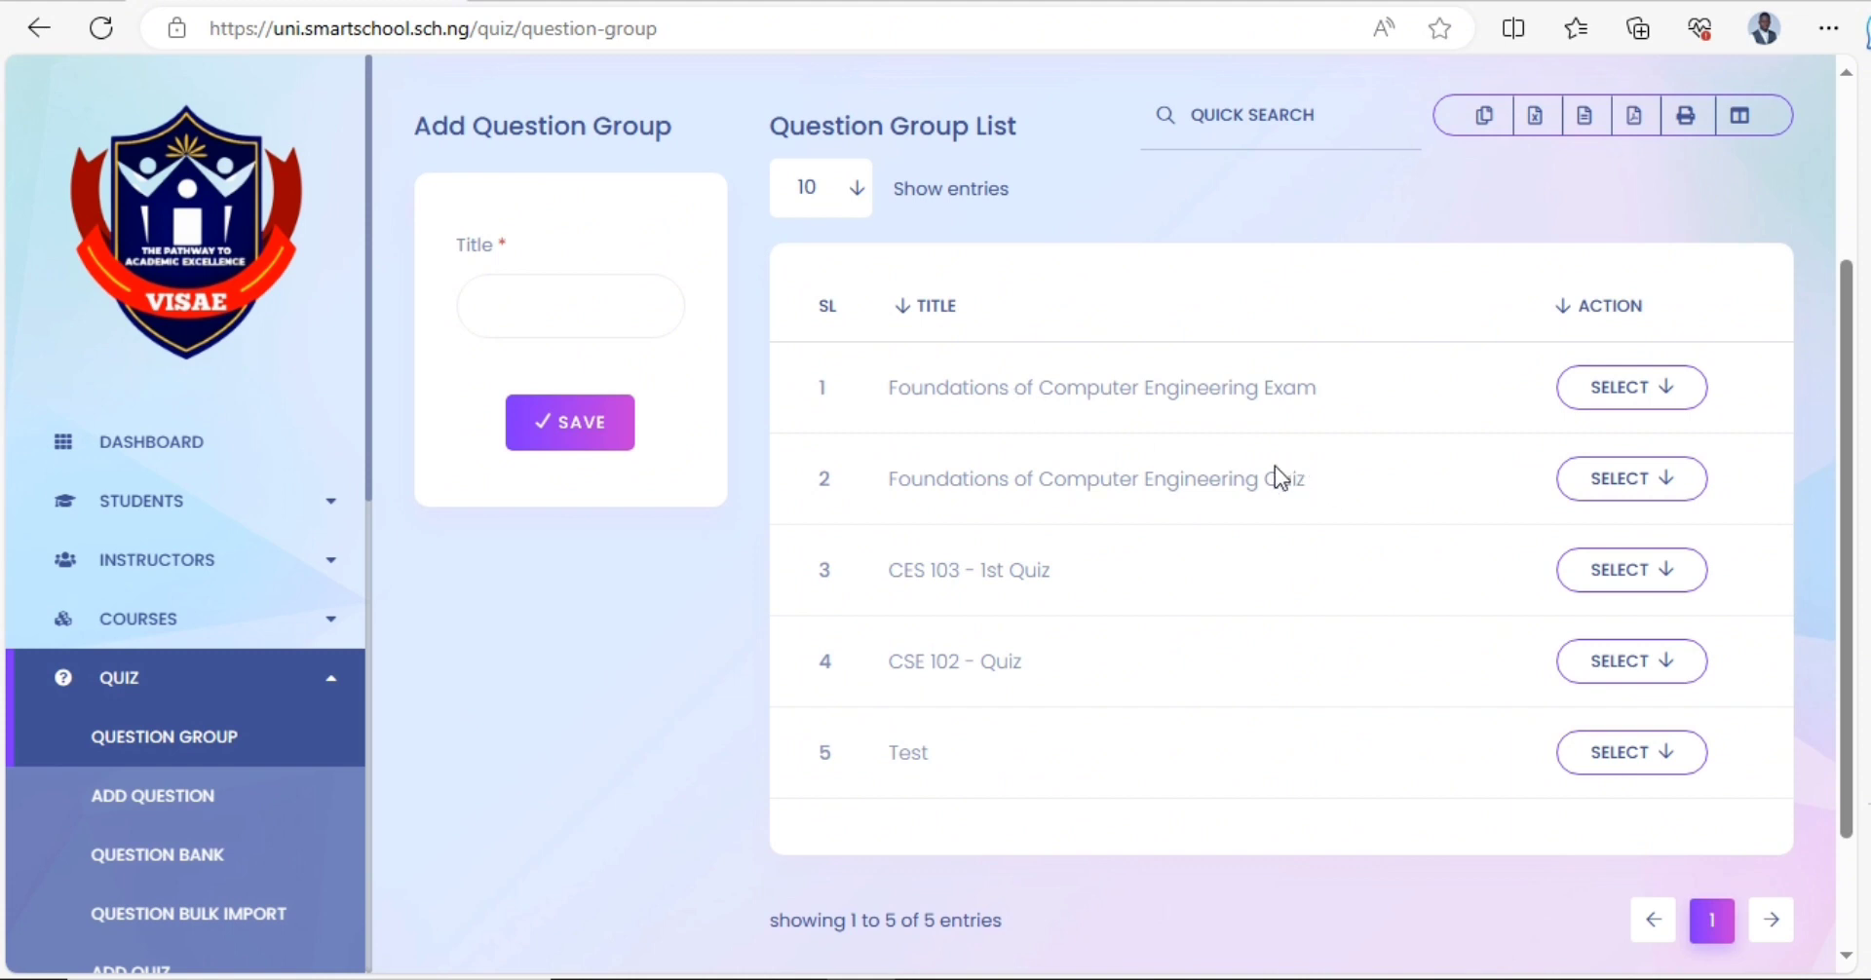
key("ctrl+v")
type("Quiz 2")
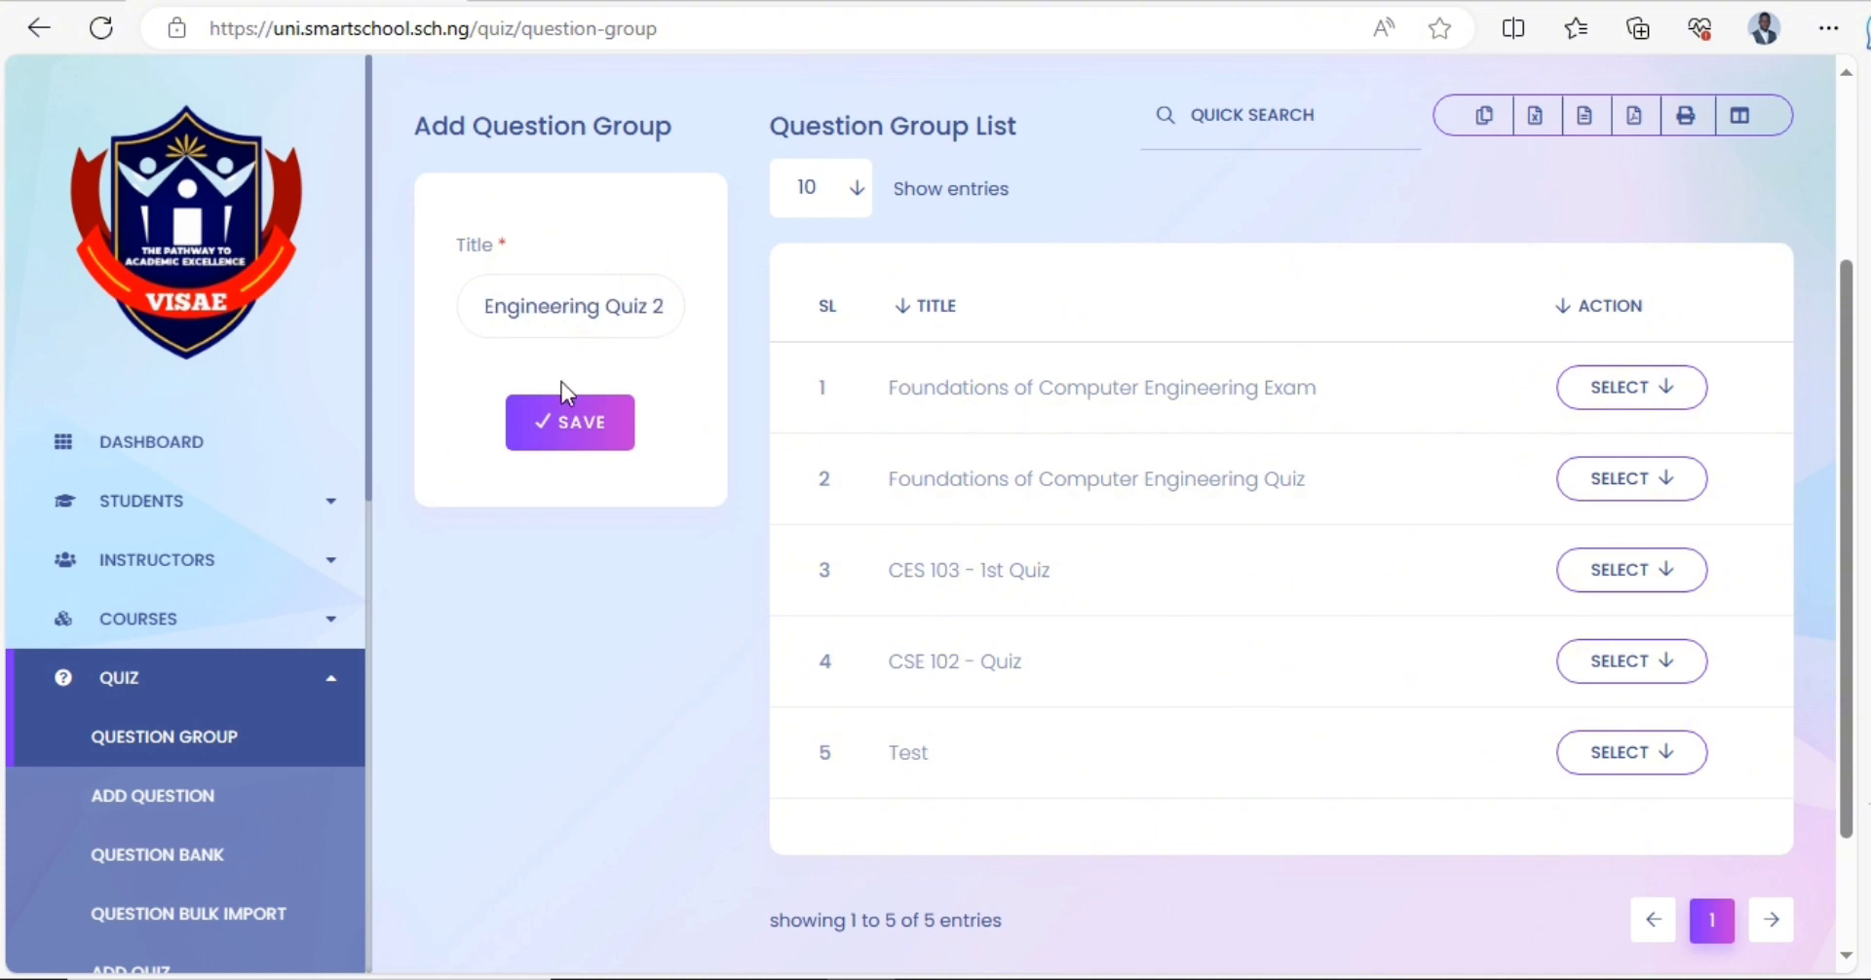
left_click(579, 411)
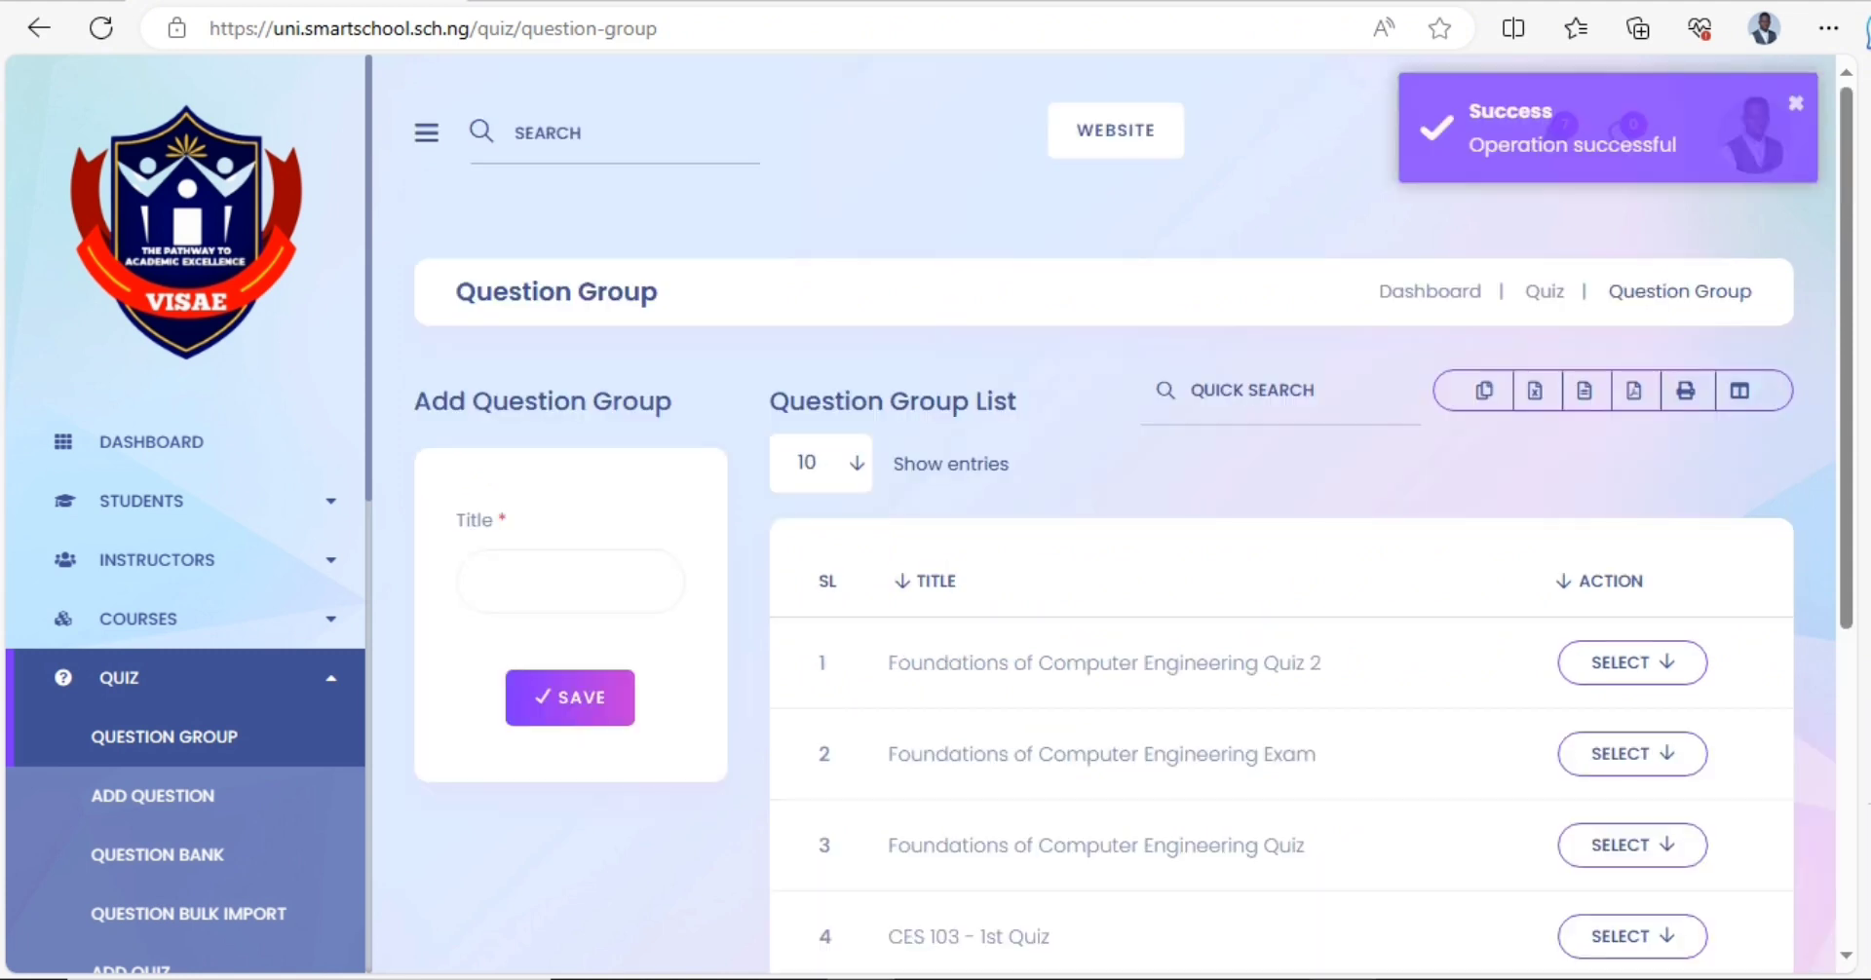
left_click(861, 978)
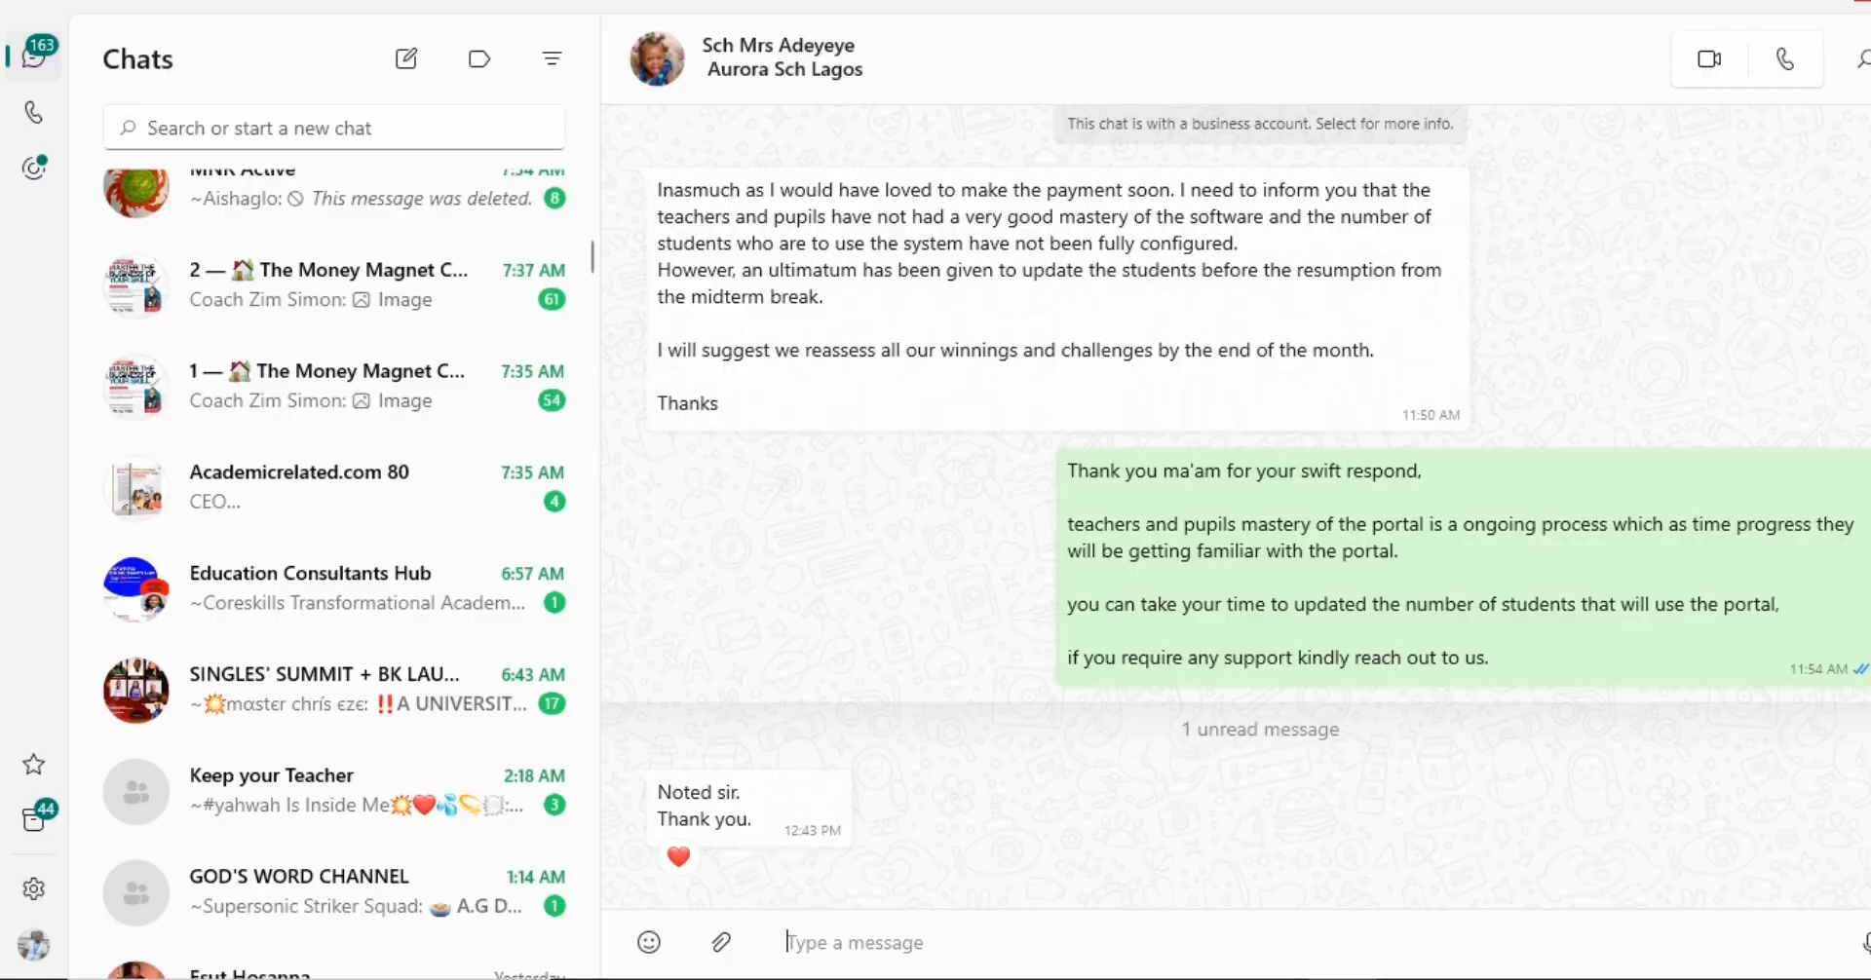
left_click(859, 979)
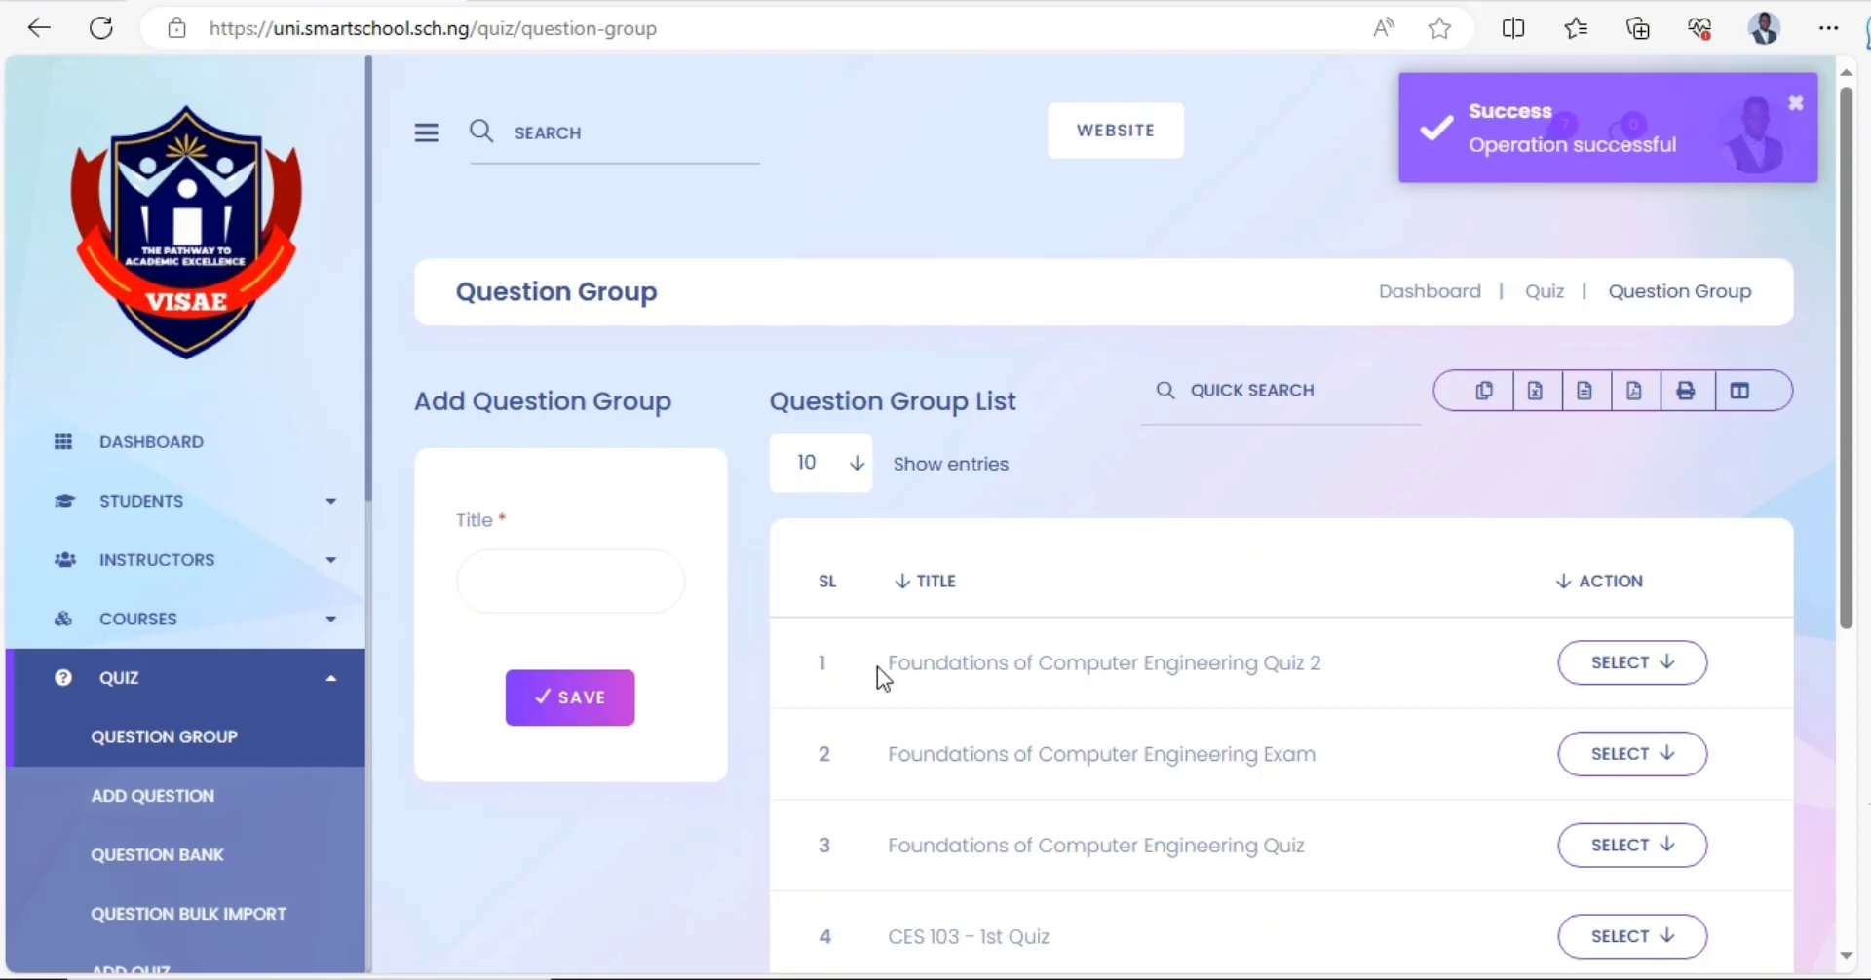
- Open the form for adding a question and assign it to the Foundations of Computer Engineering Exam group
scroll(230, 740, "down", 3)
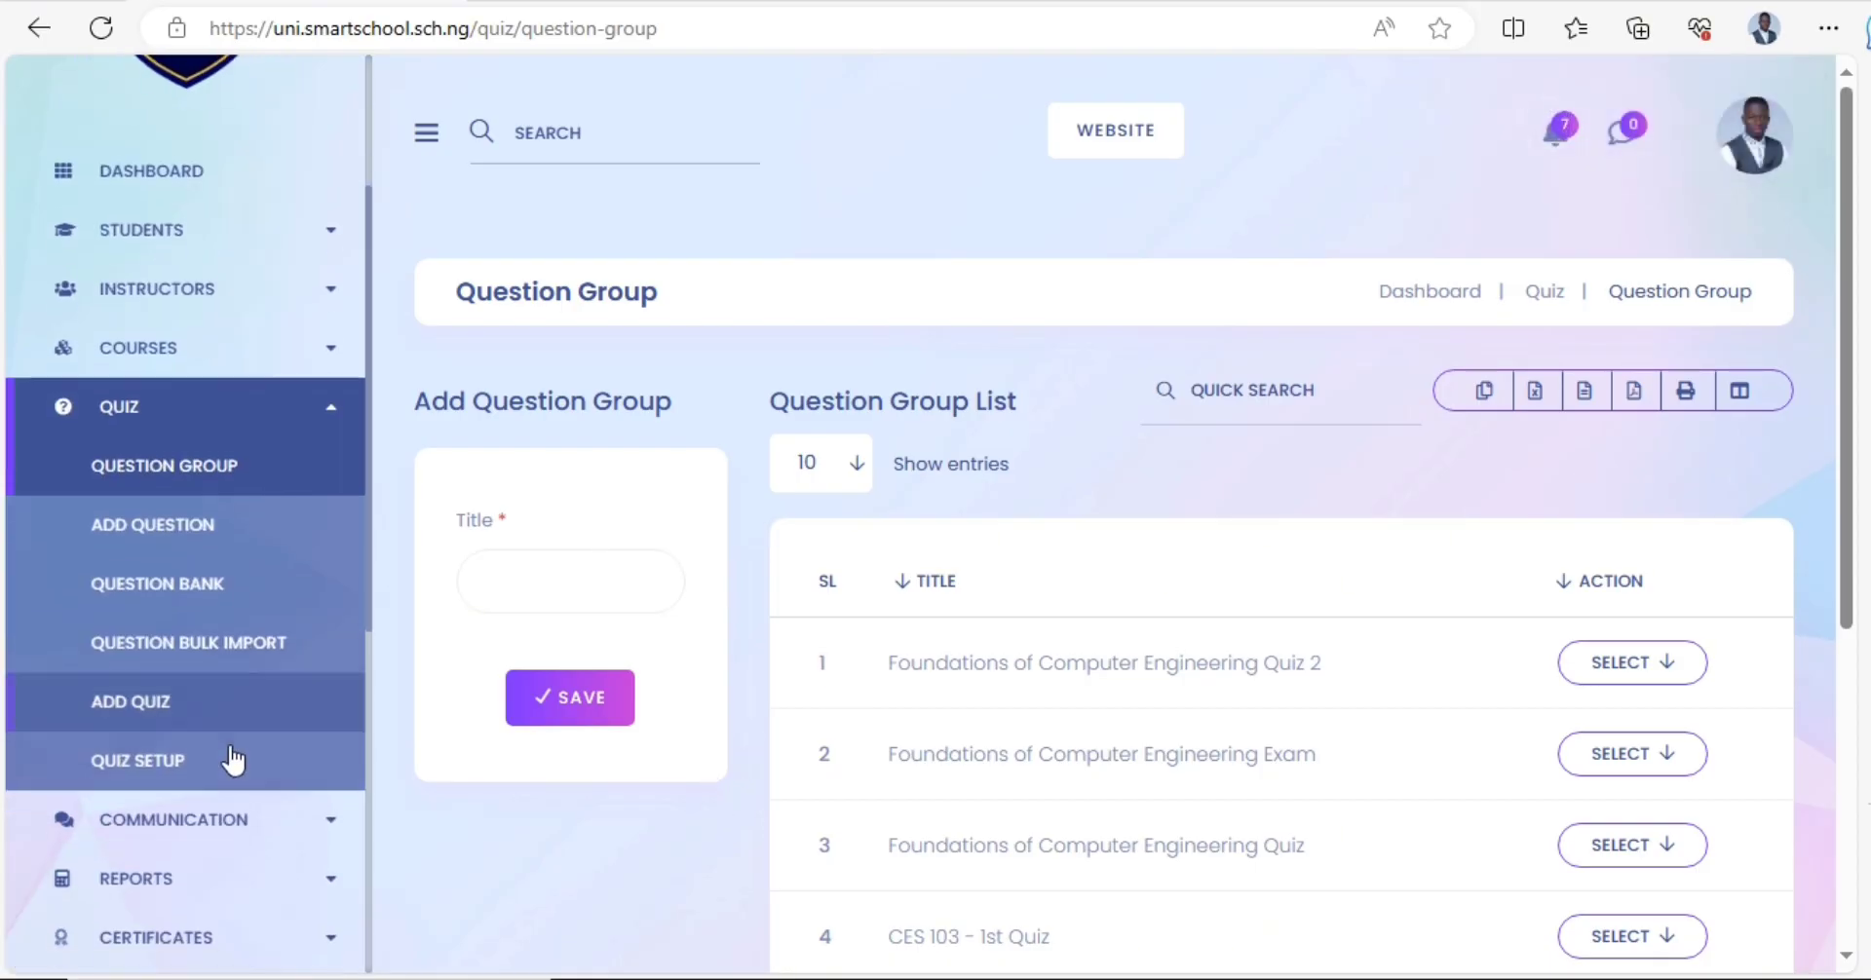
left_click(227, 536)
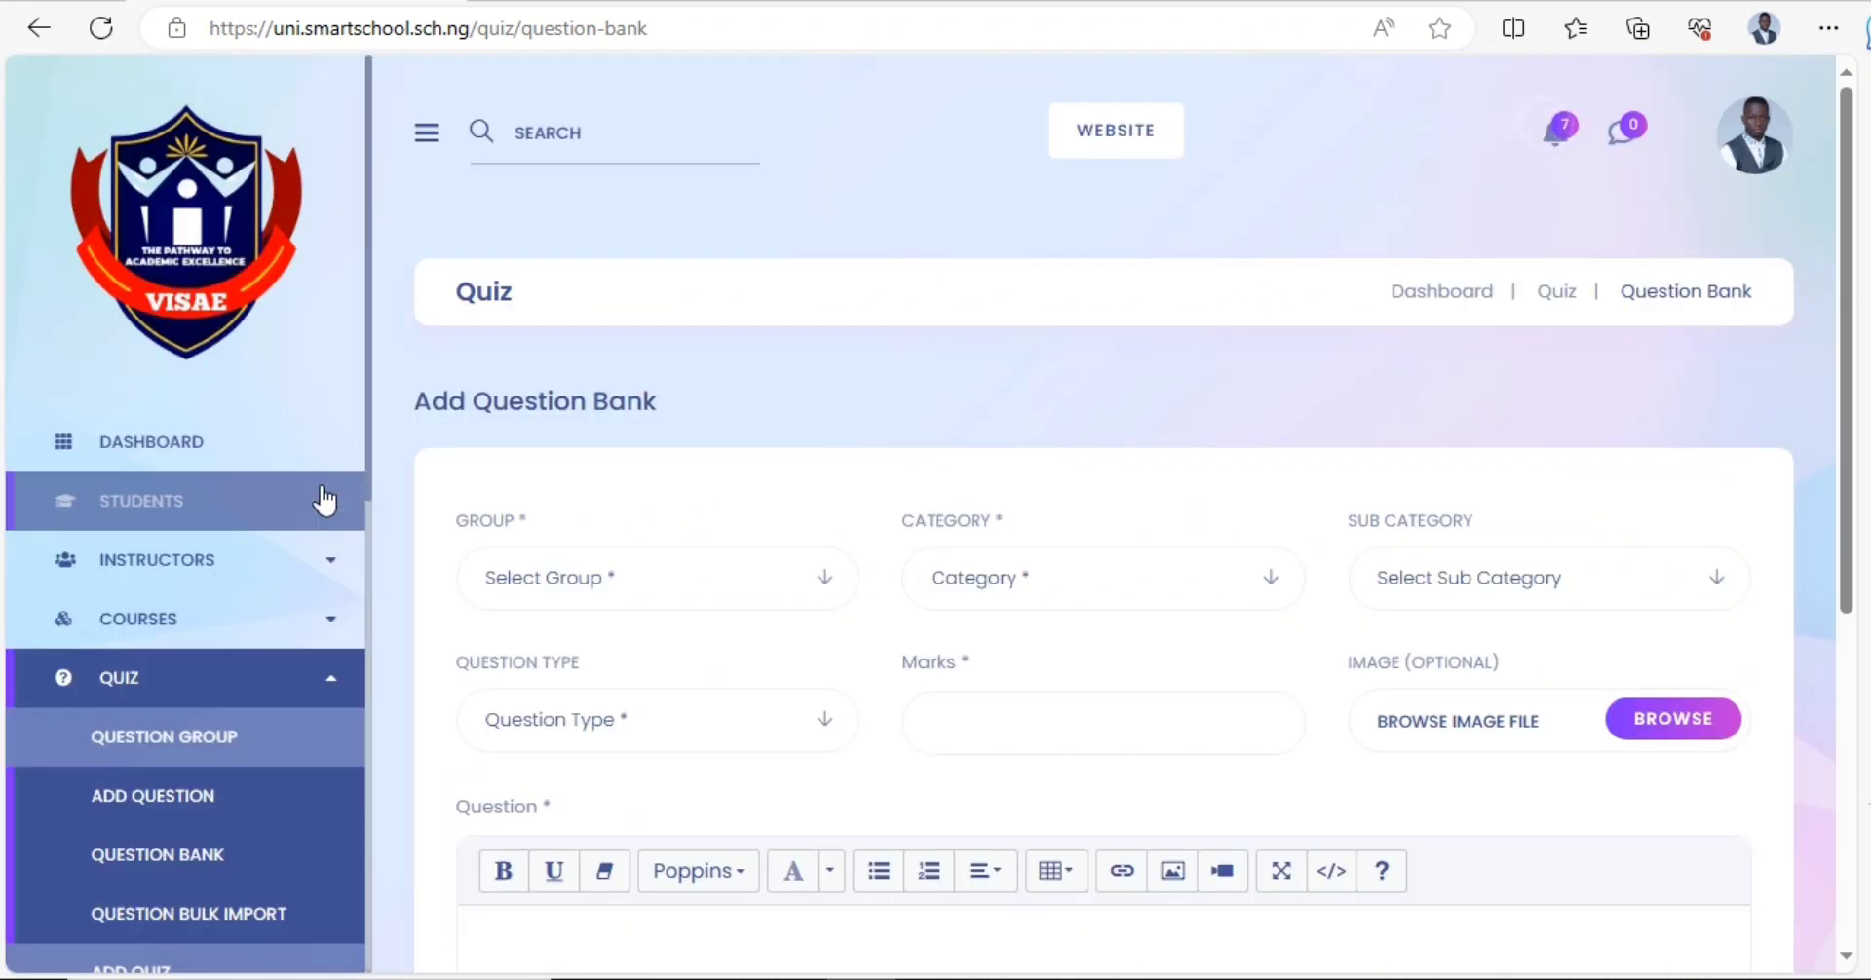
left_click(574, 585)
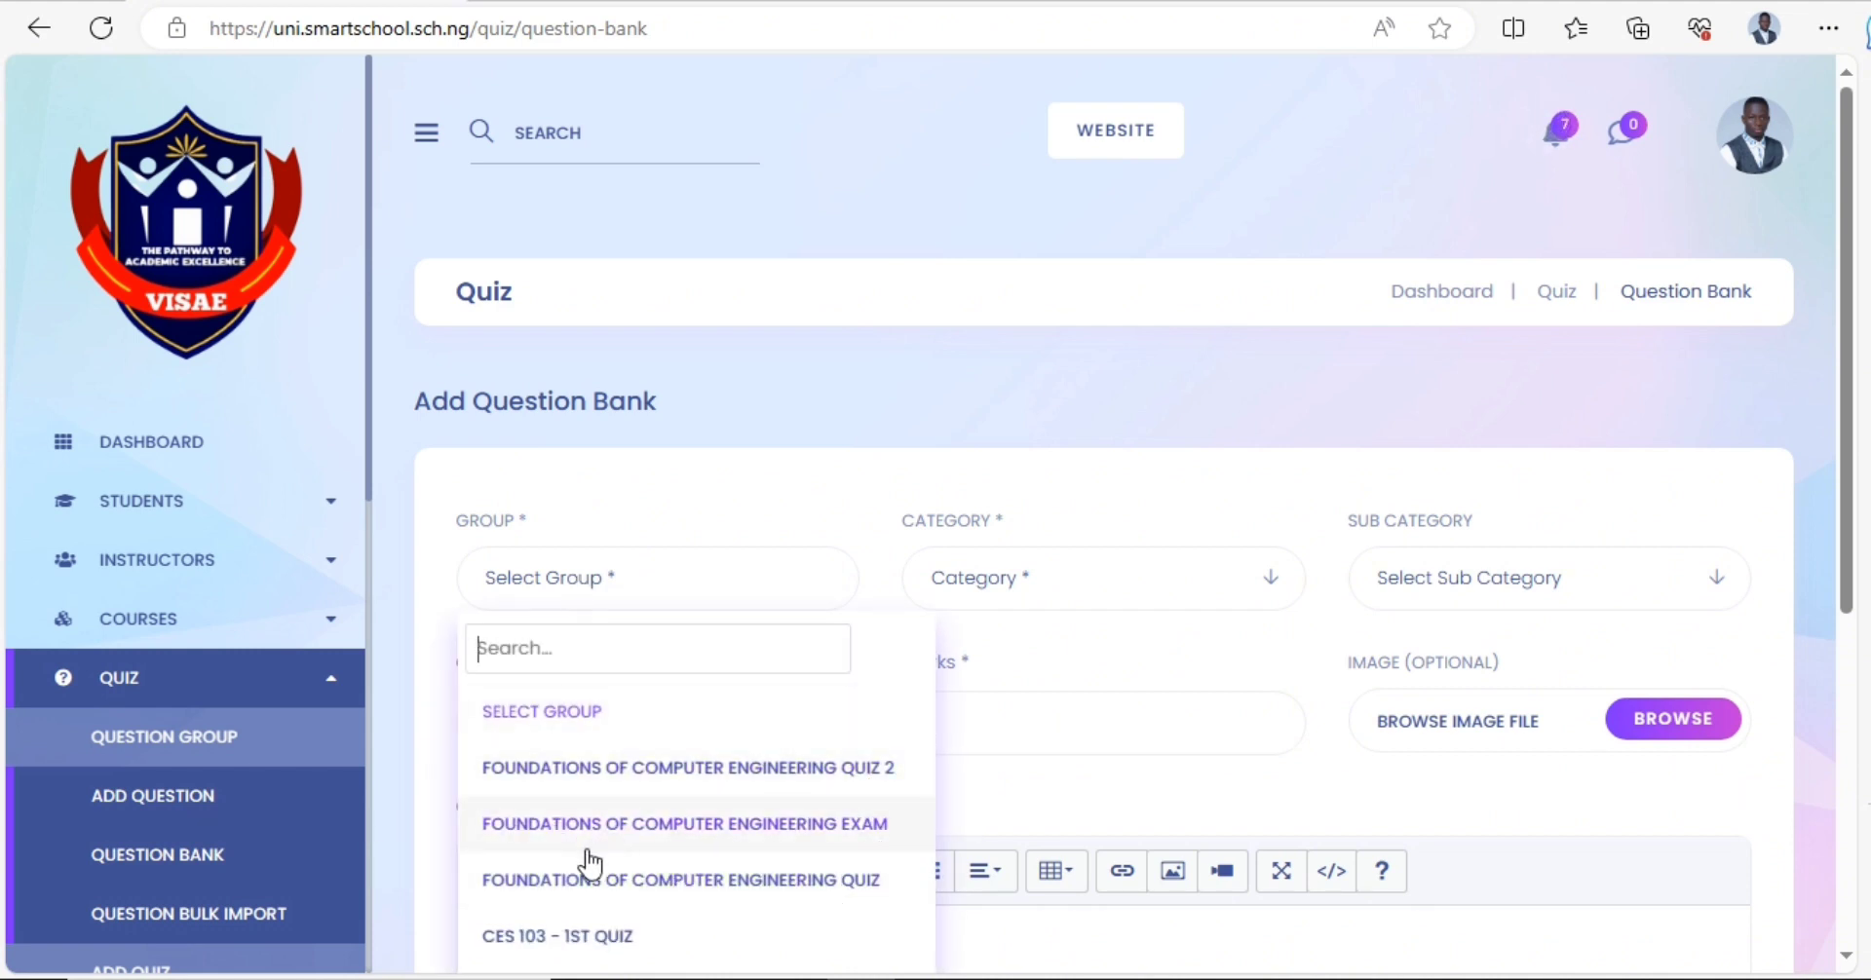
left_click(645, 888)
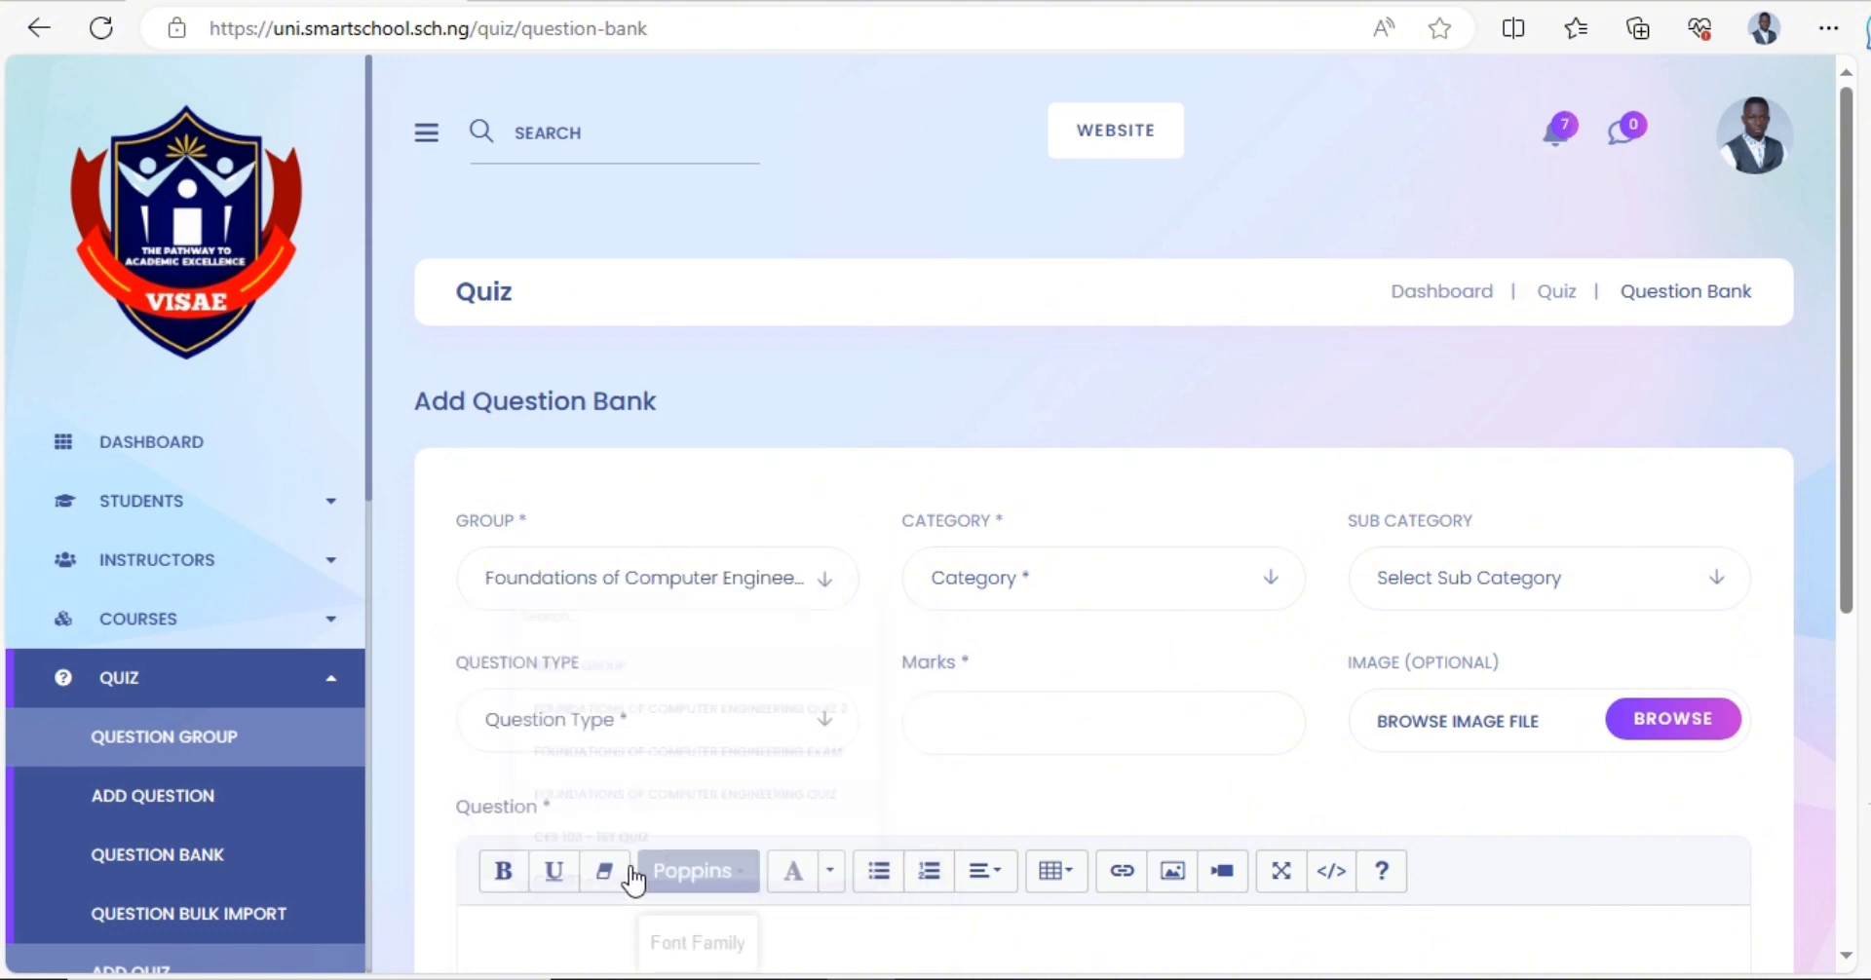
left_click(838, 601)
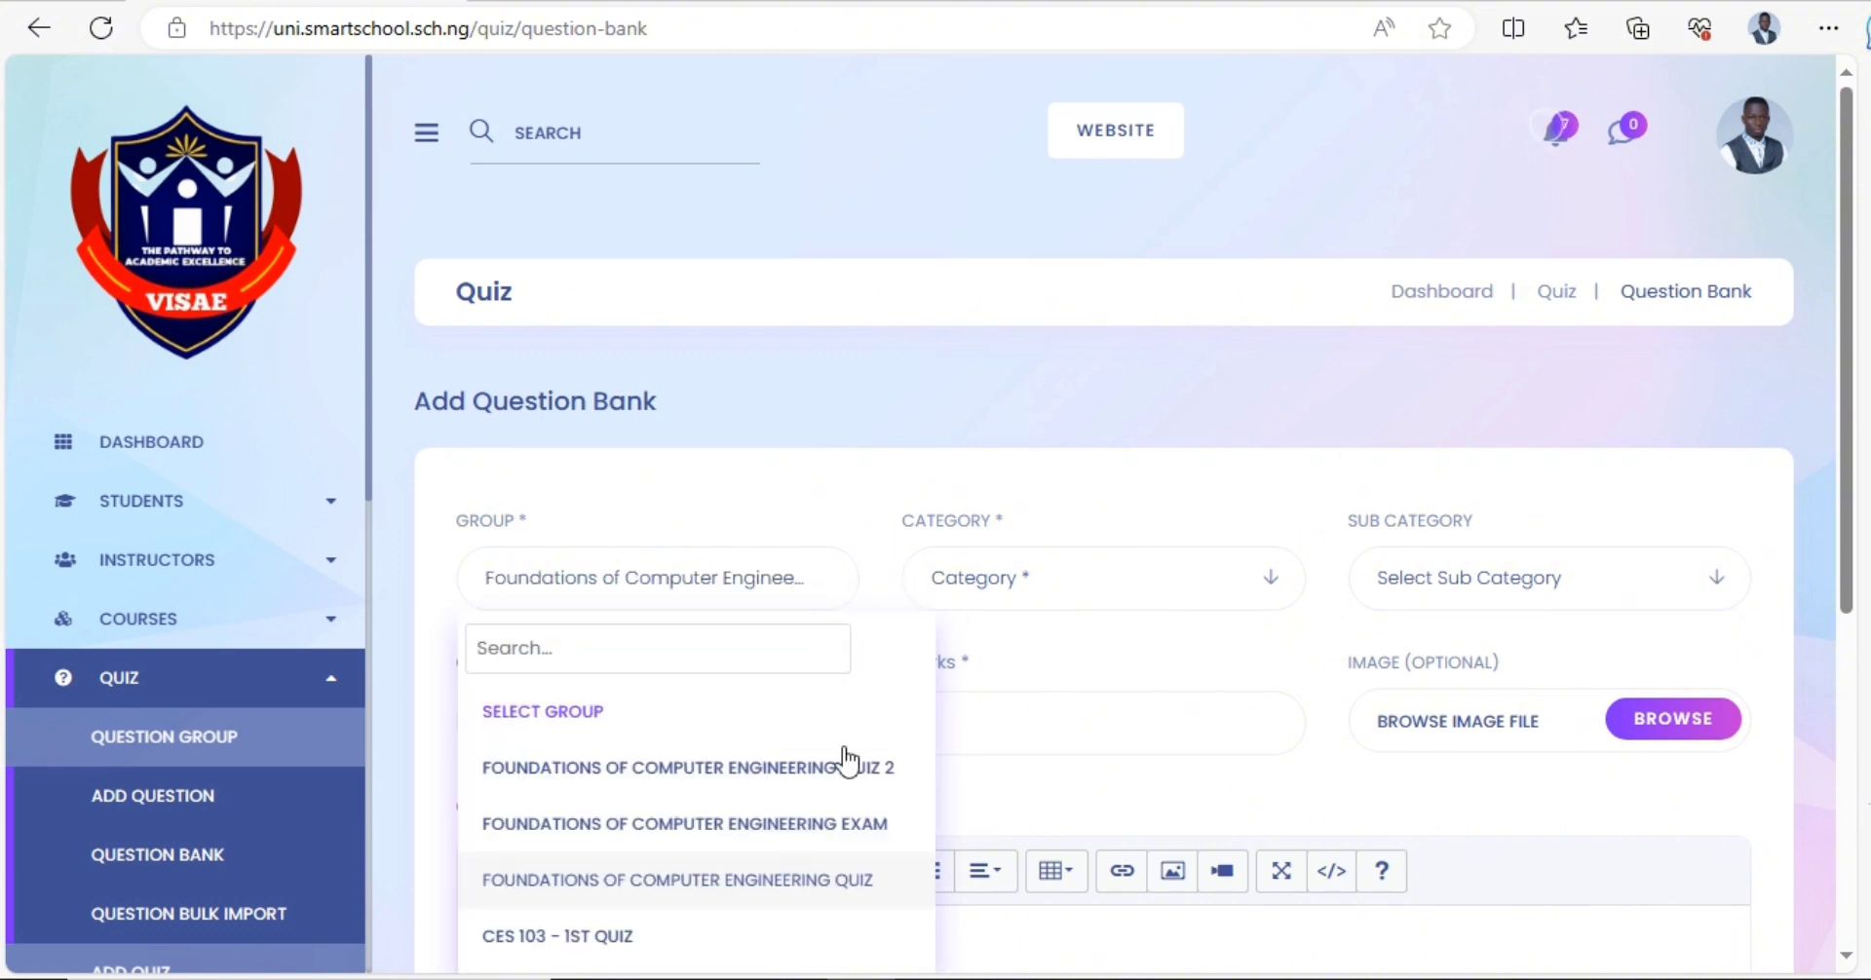
left_click(817, 579)
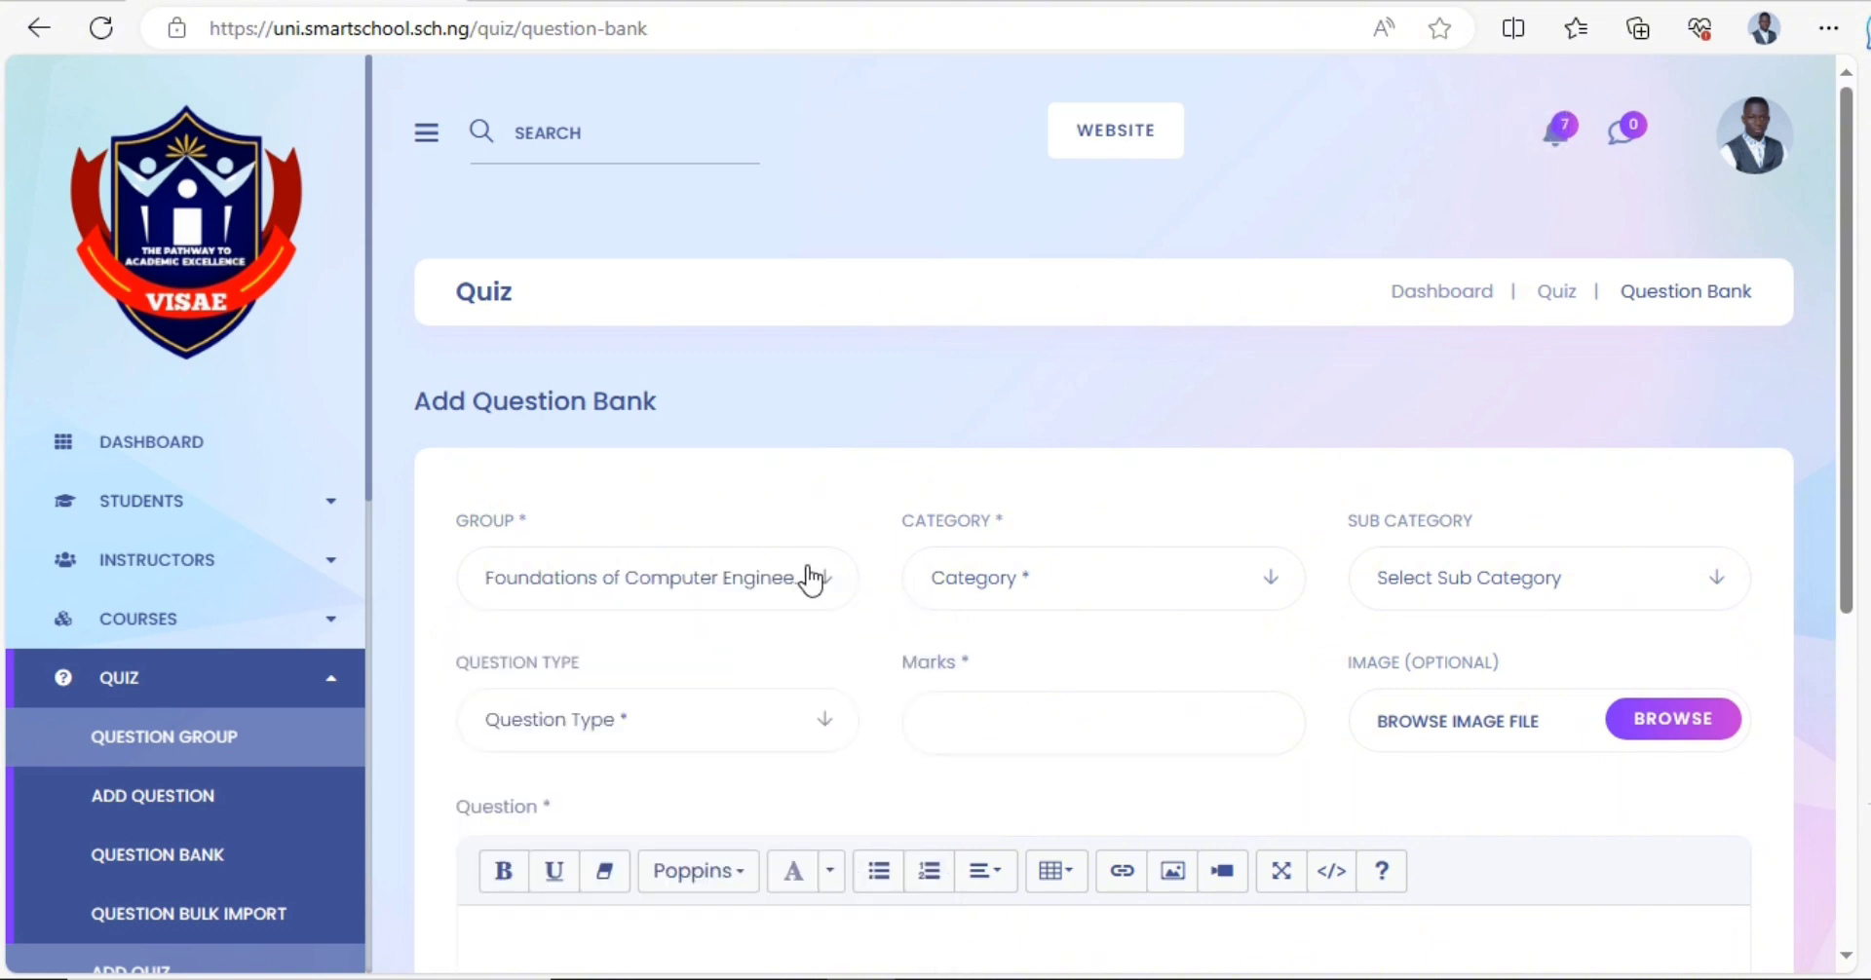
left_click(816, 579)
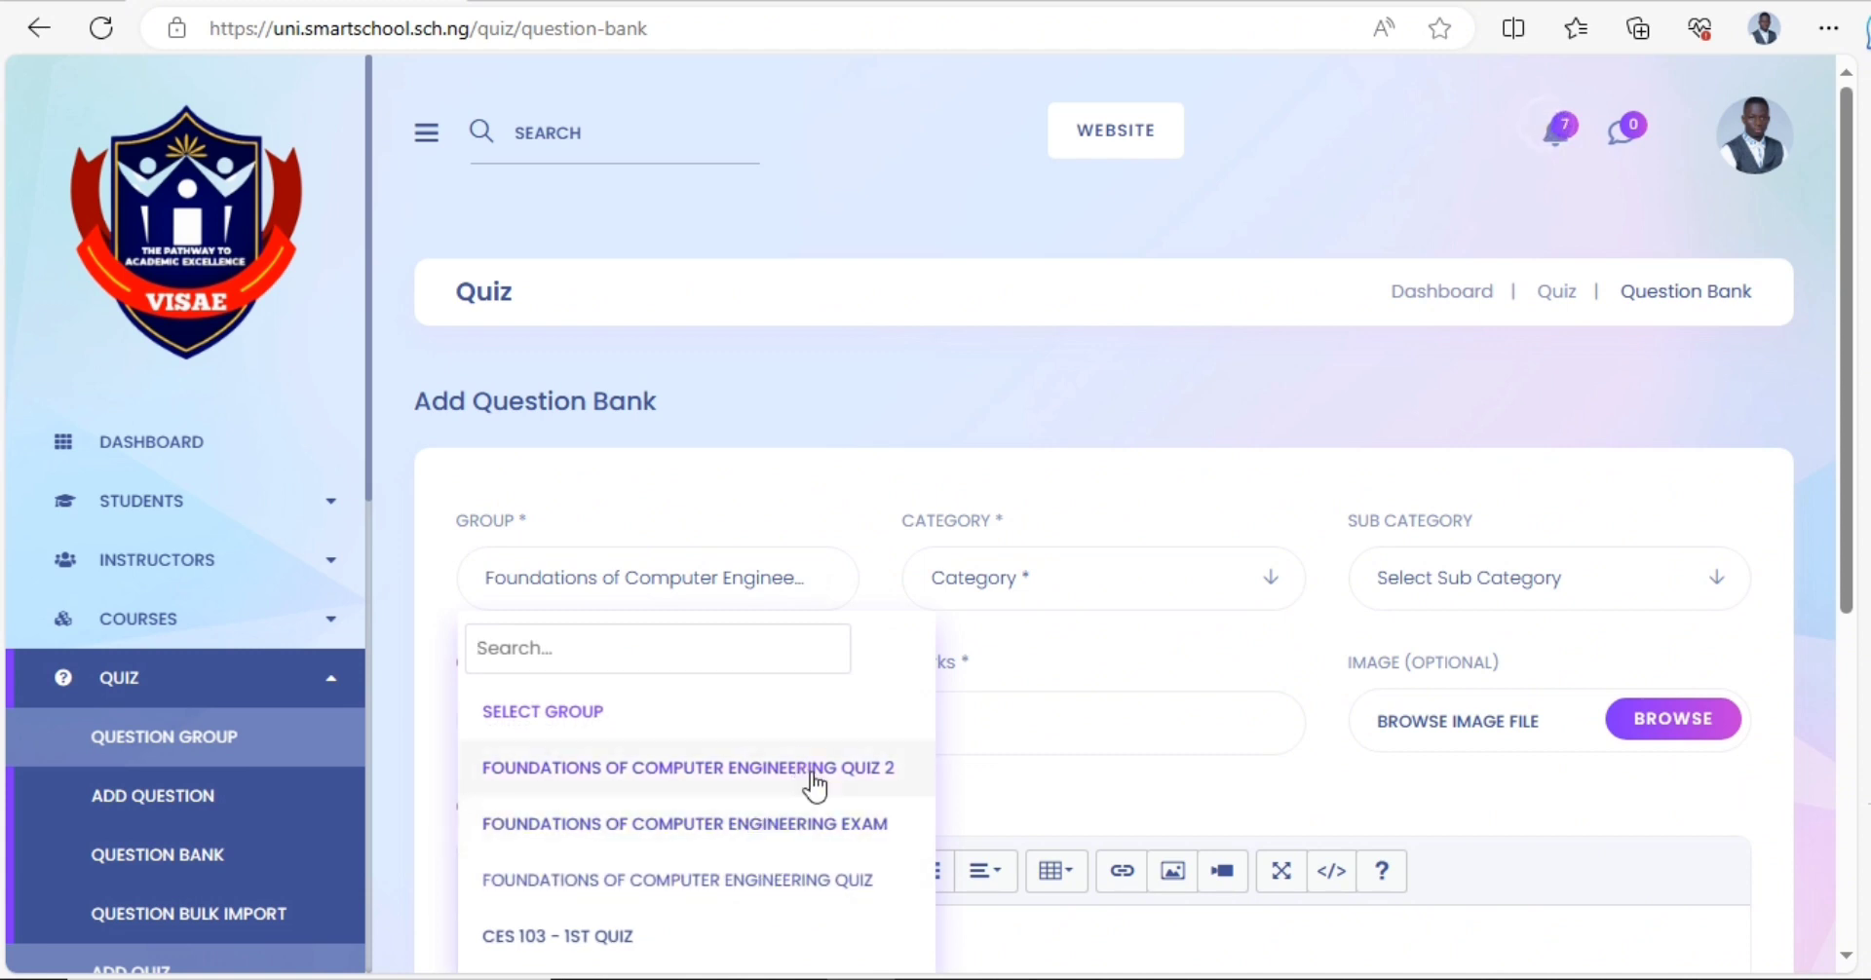
left_click(810, 826)
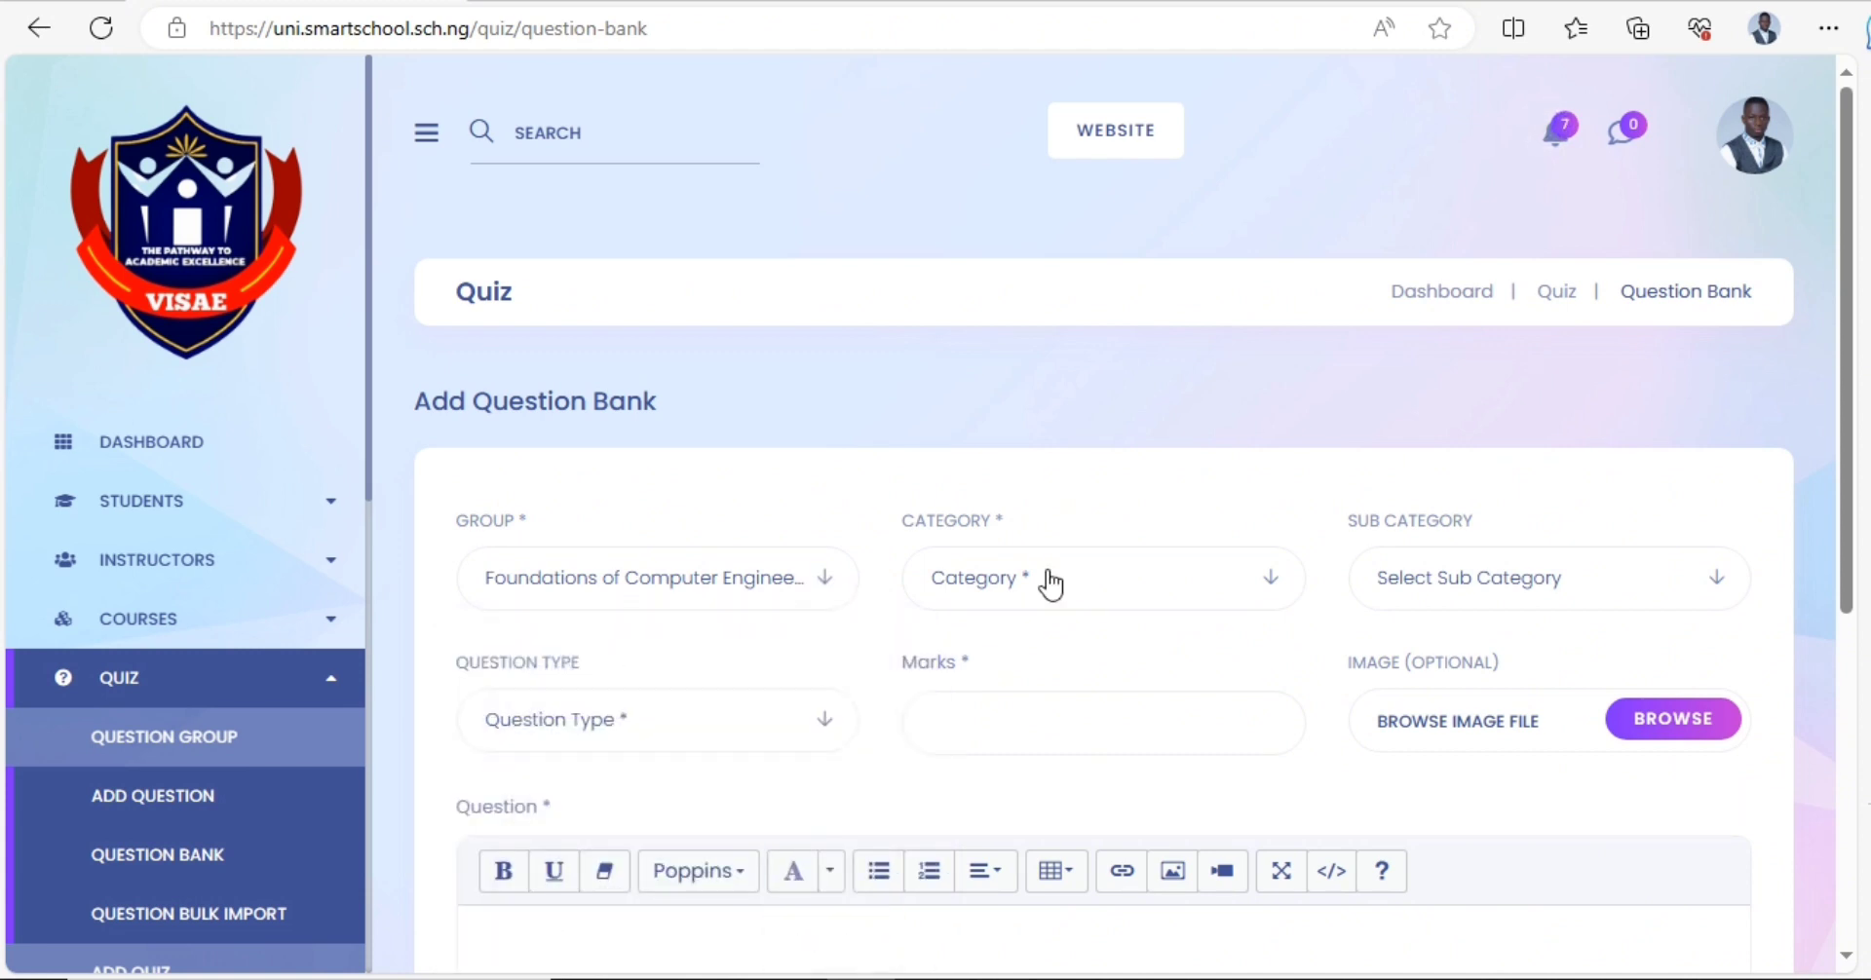
- Set the question's category to Faculty of Engineering and its sub category to Computer Engineering
left_click(1050, 580)
scroll(1076, 794, "down", 3)
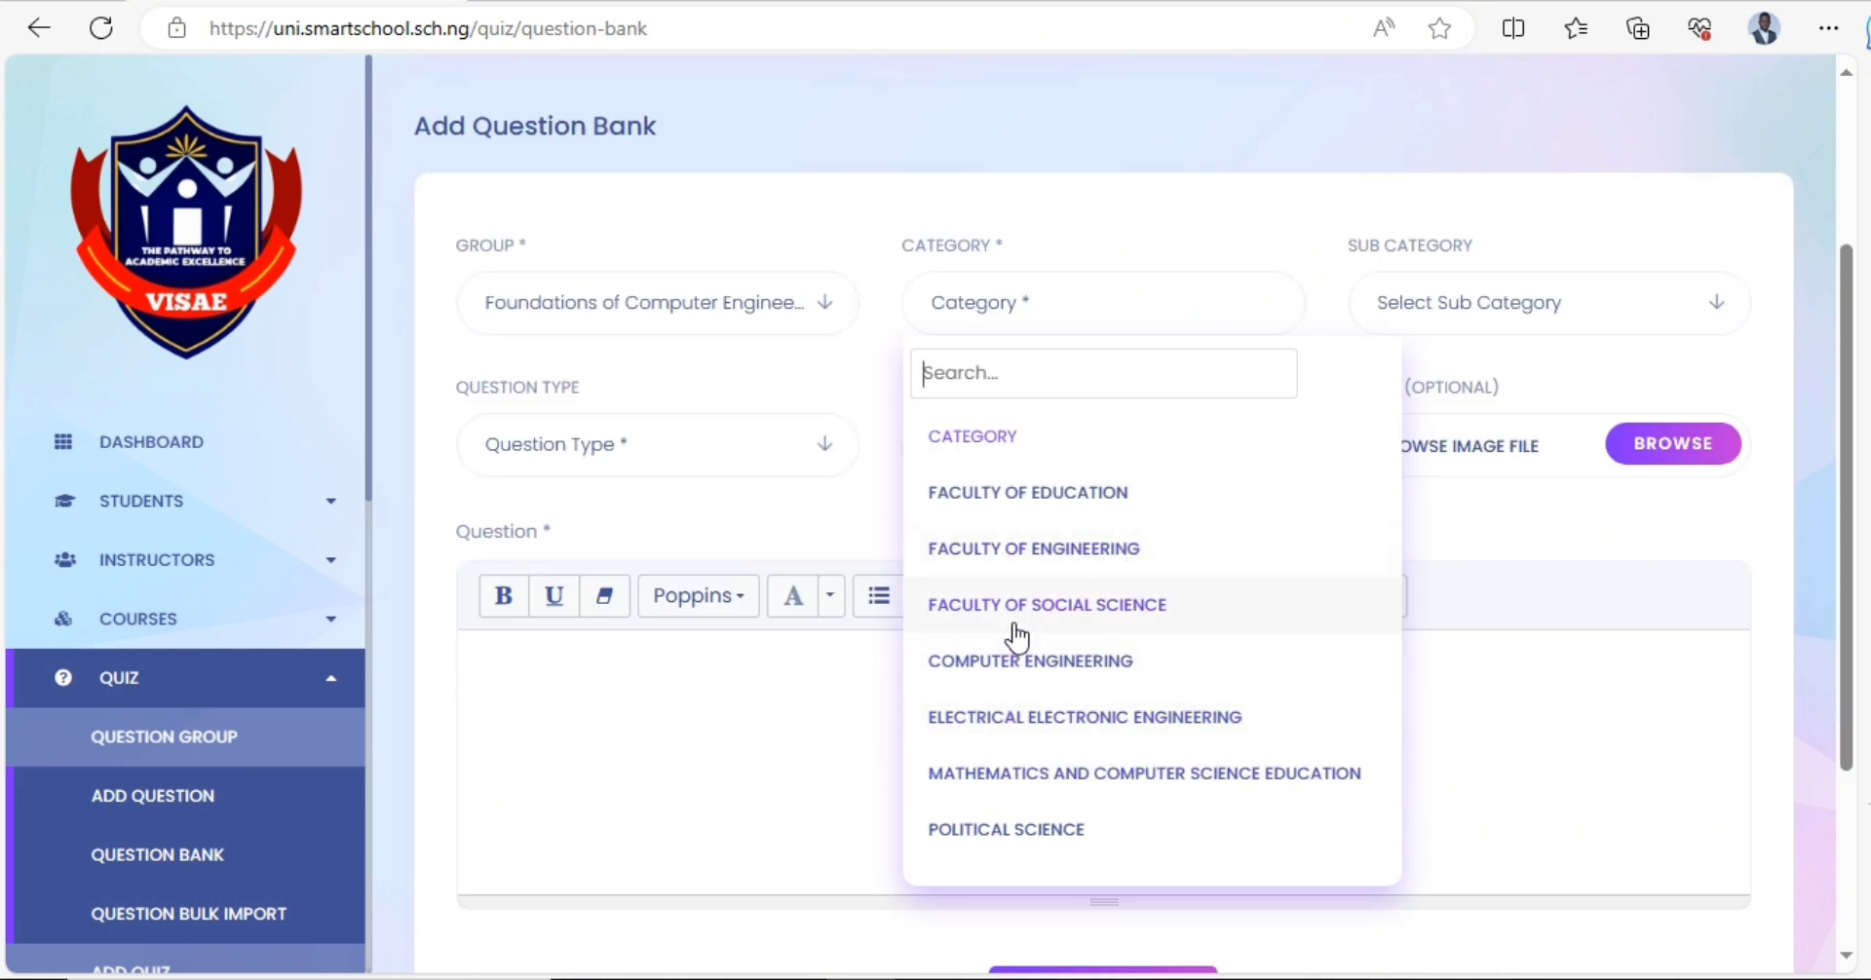
left_click(1038, 551)
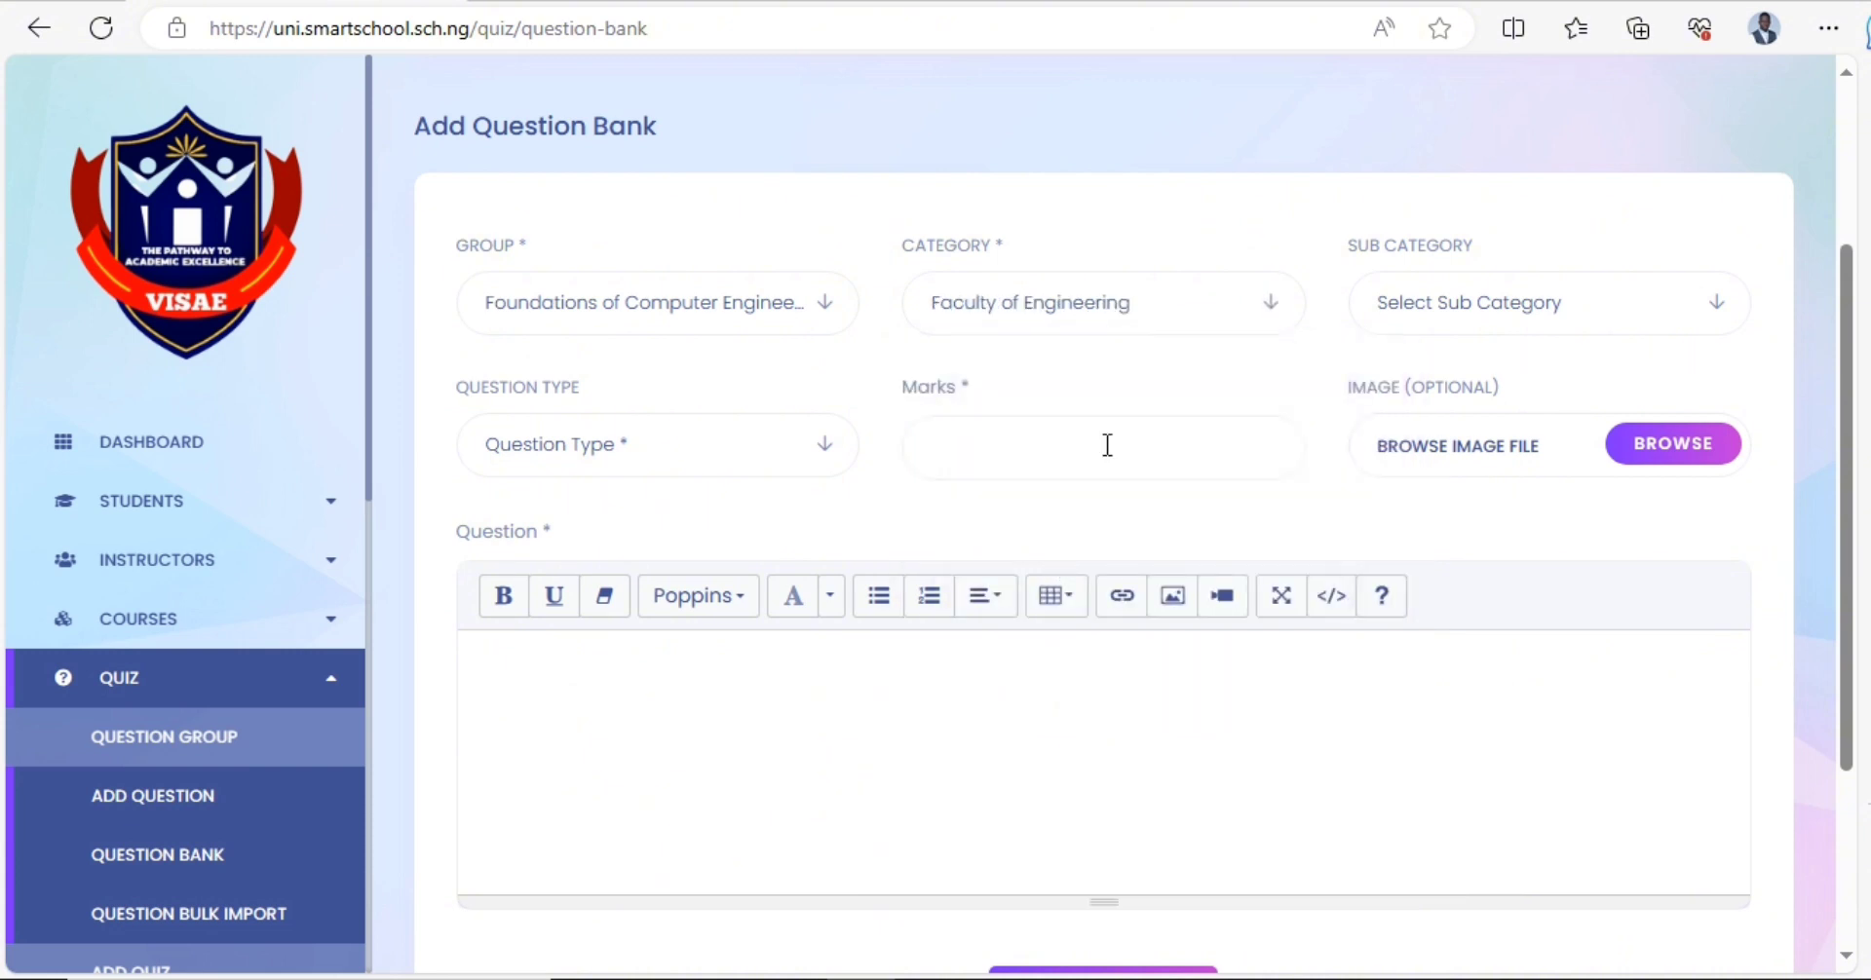
left_click(1411, 322)
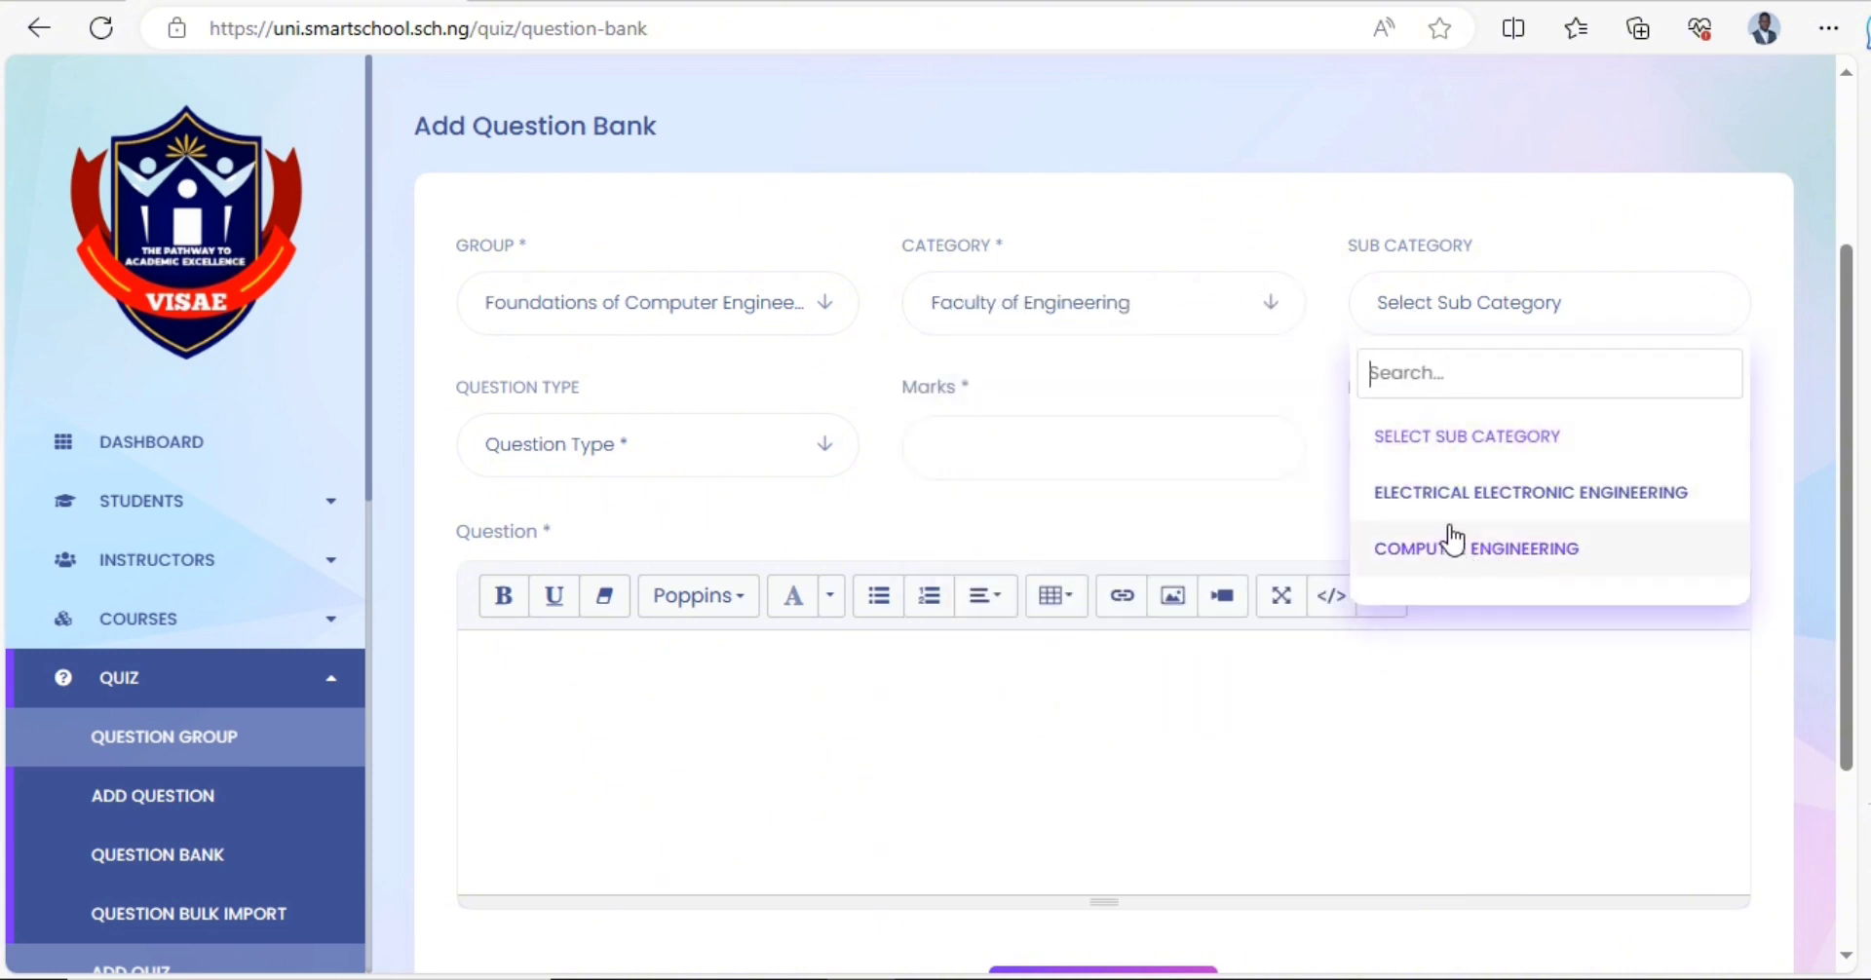
left_click(1500, 552)
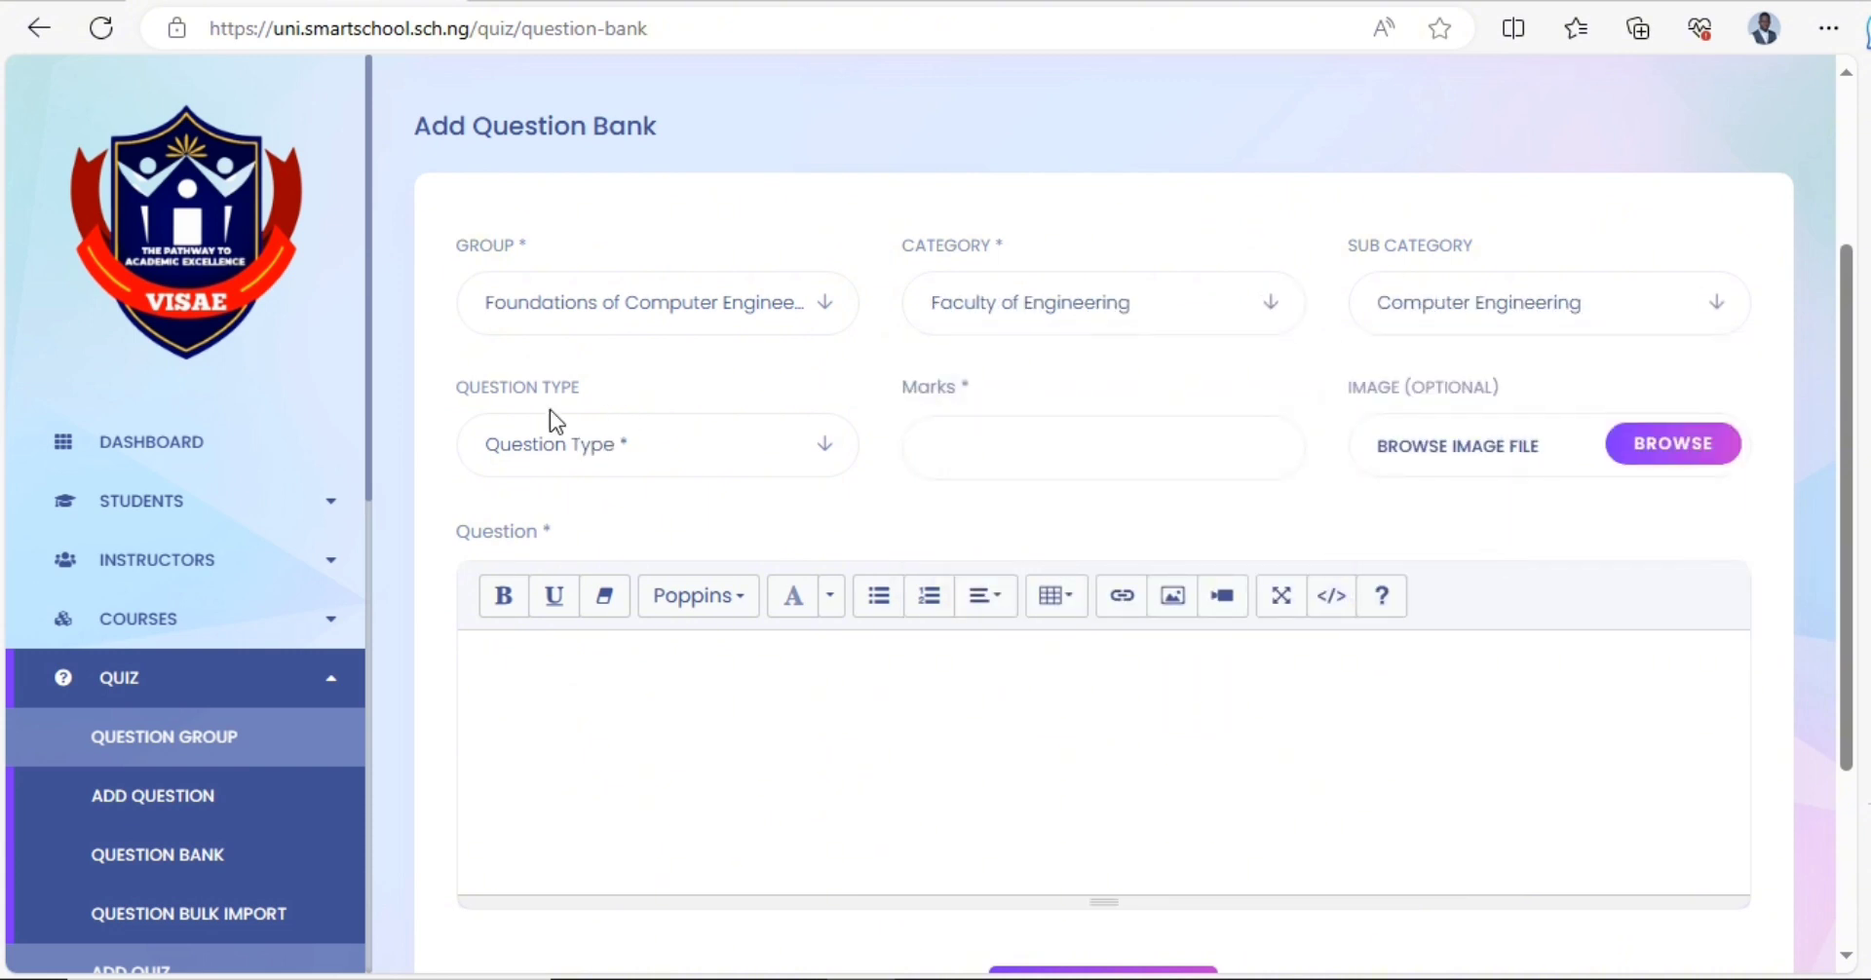
- Set the question type to Multiple Choice and the marks to 5
left_click(565, 468)
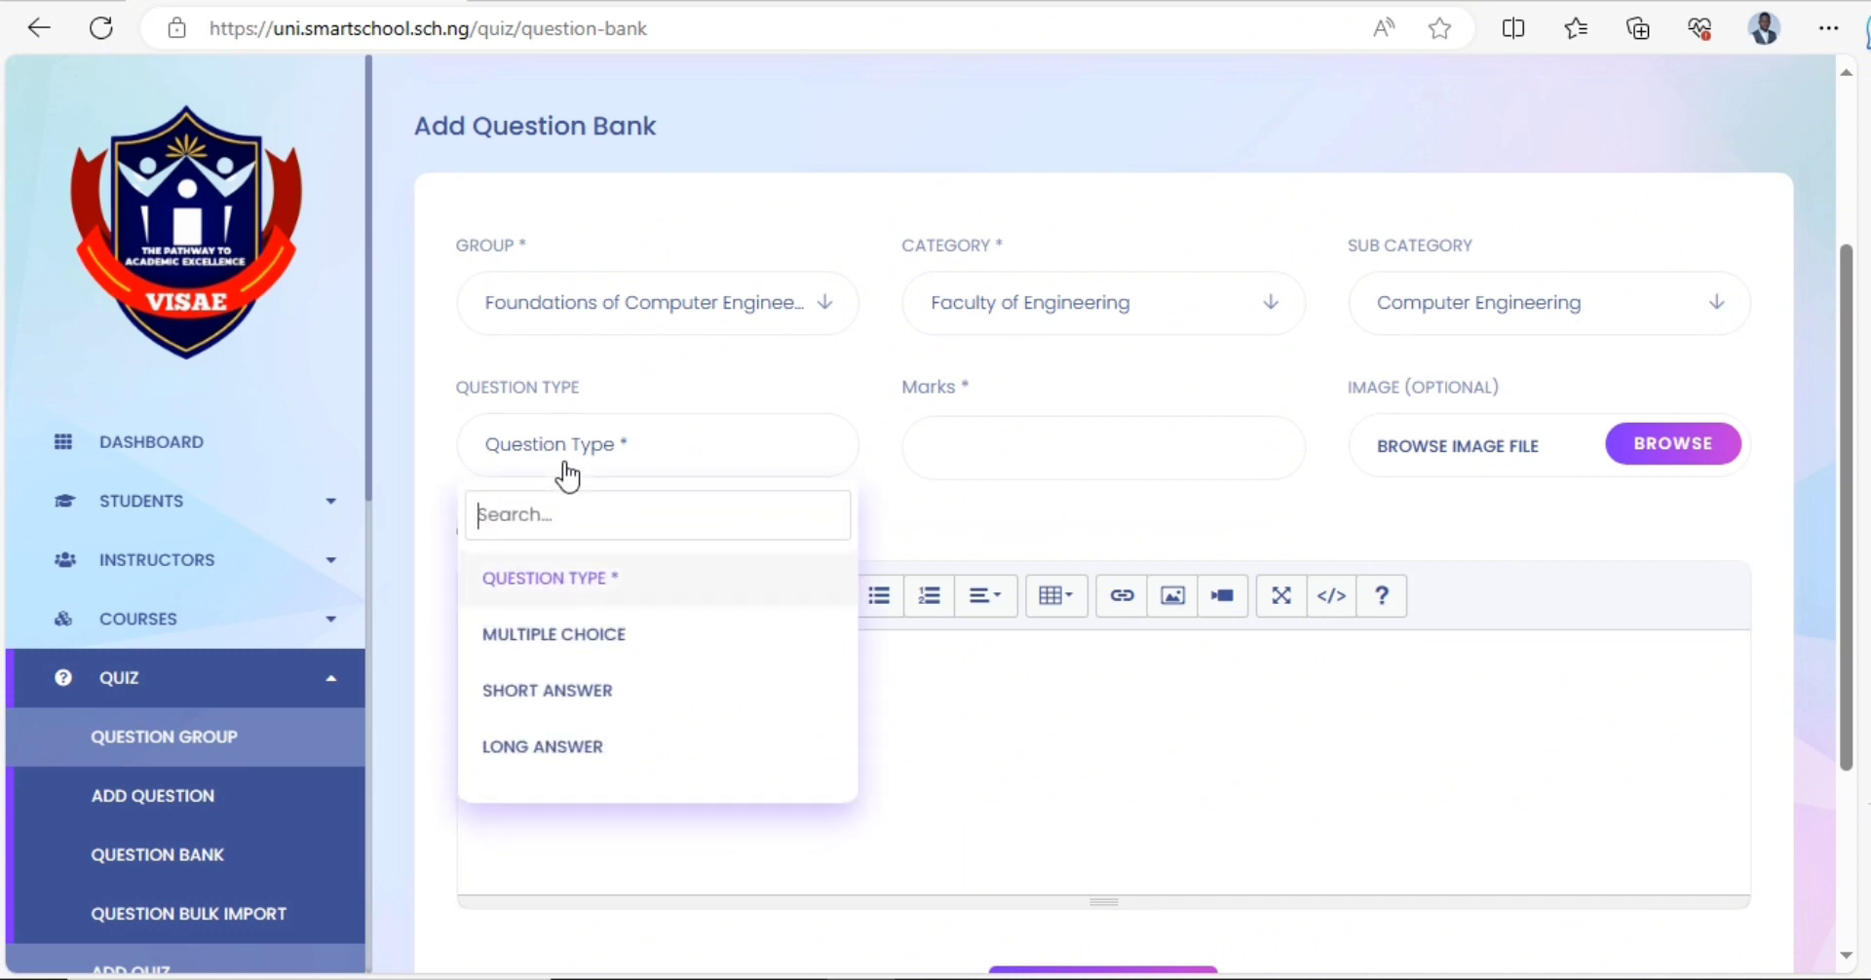
left_click(589, 635)
left_click(986, 444)
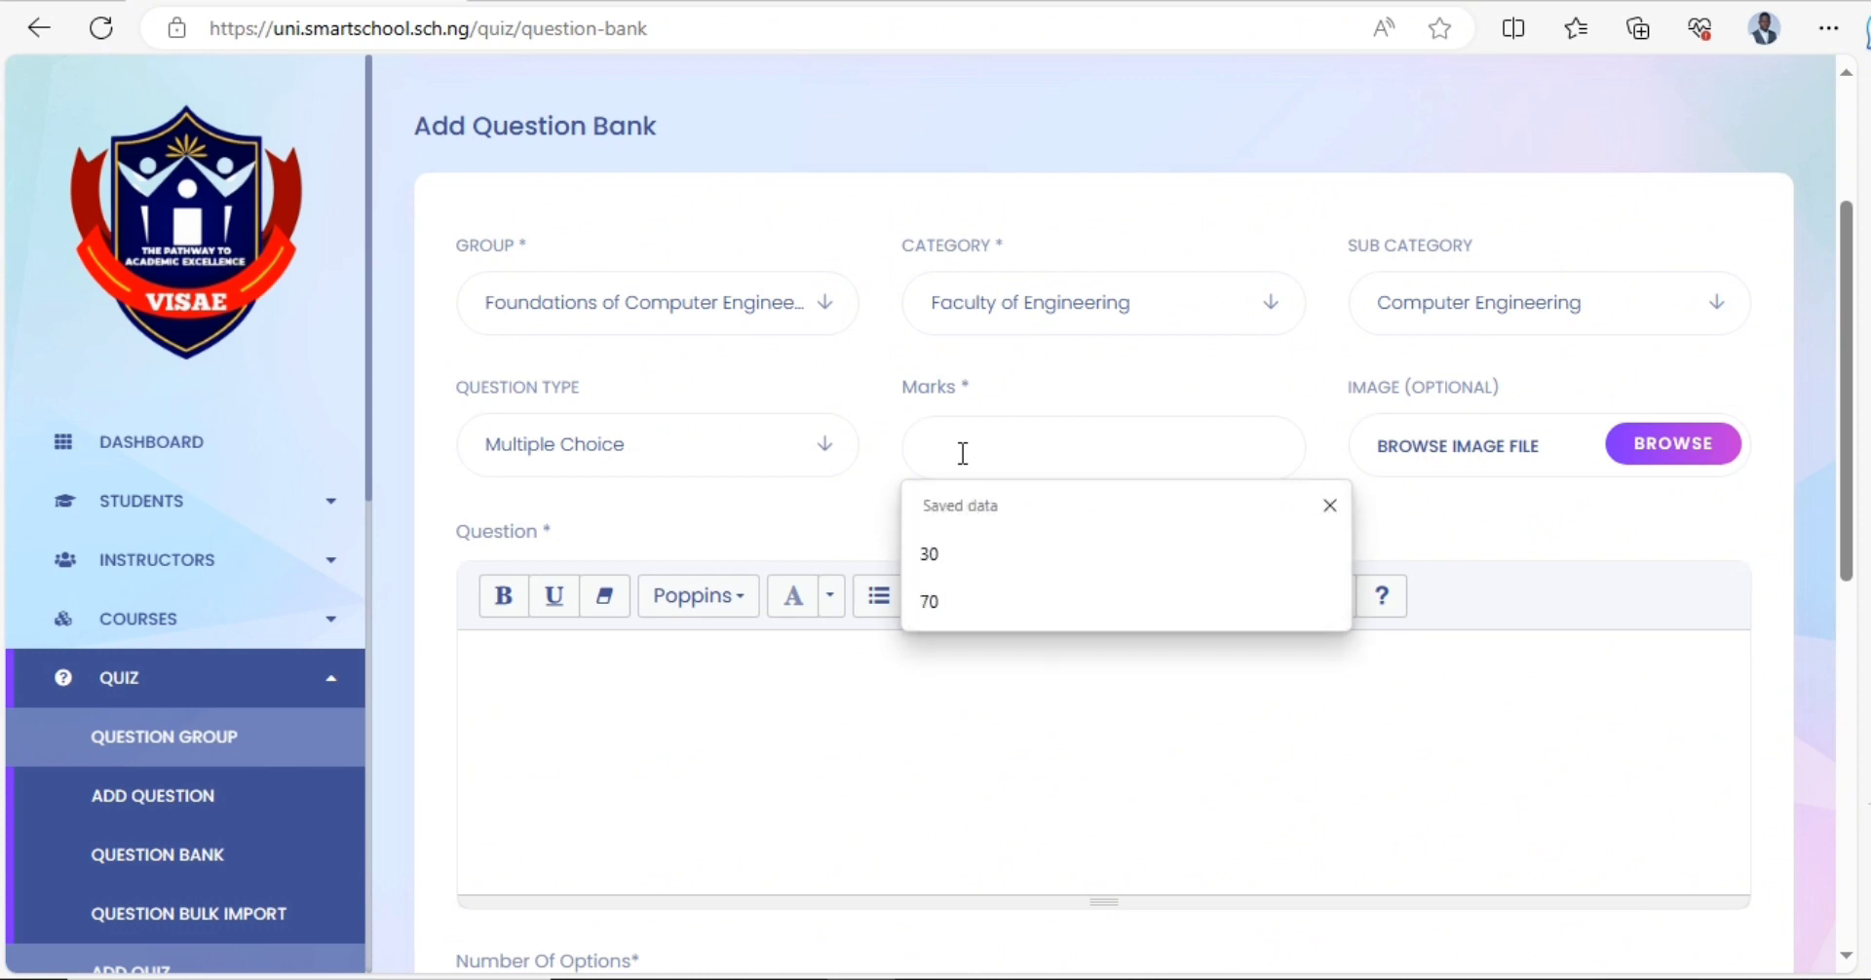
type("5")
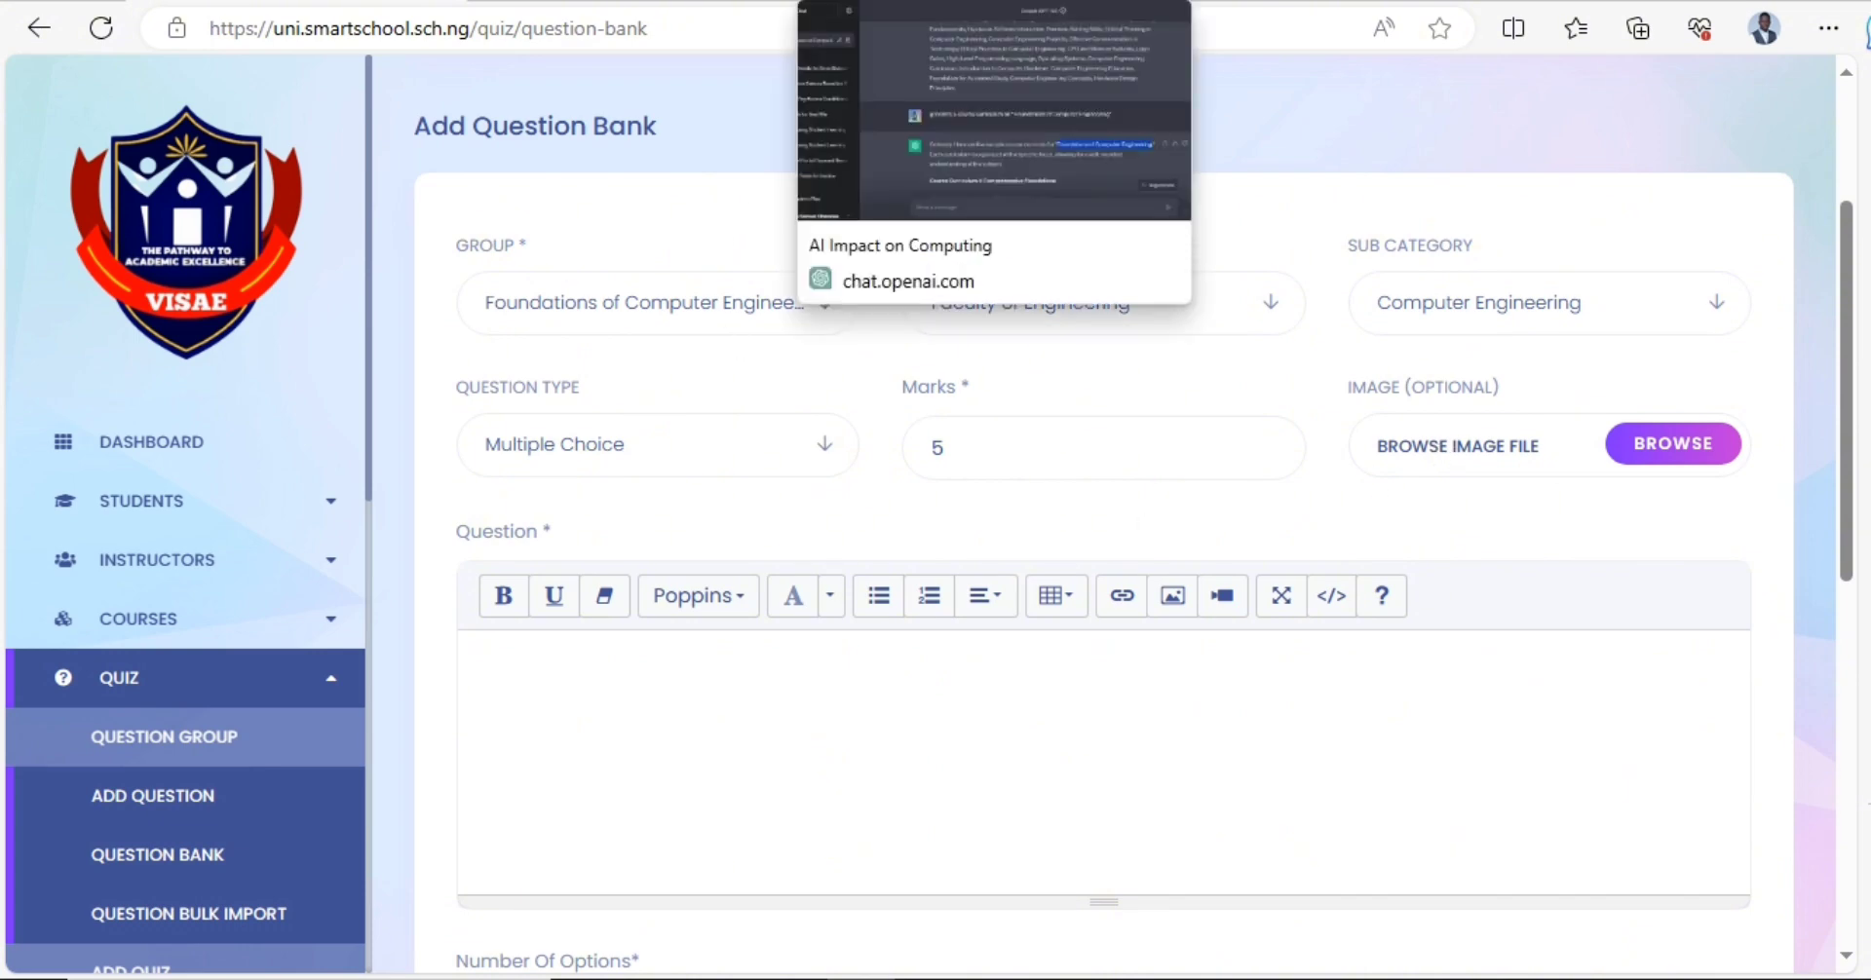
- Switch to ChatGPT and copy the topic "Introduction to Digital Logic Circuits" from the Comprehensive Foundations curriculum
left_click(913, 4)
scroll(937, 711, "down", 7)
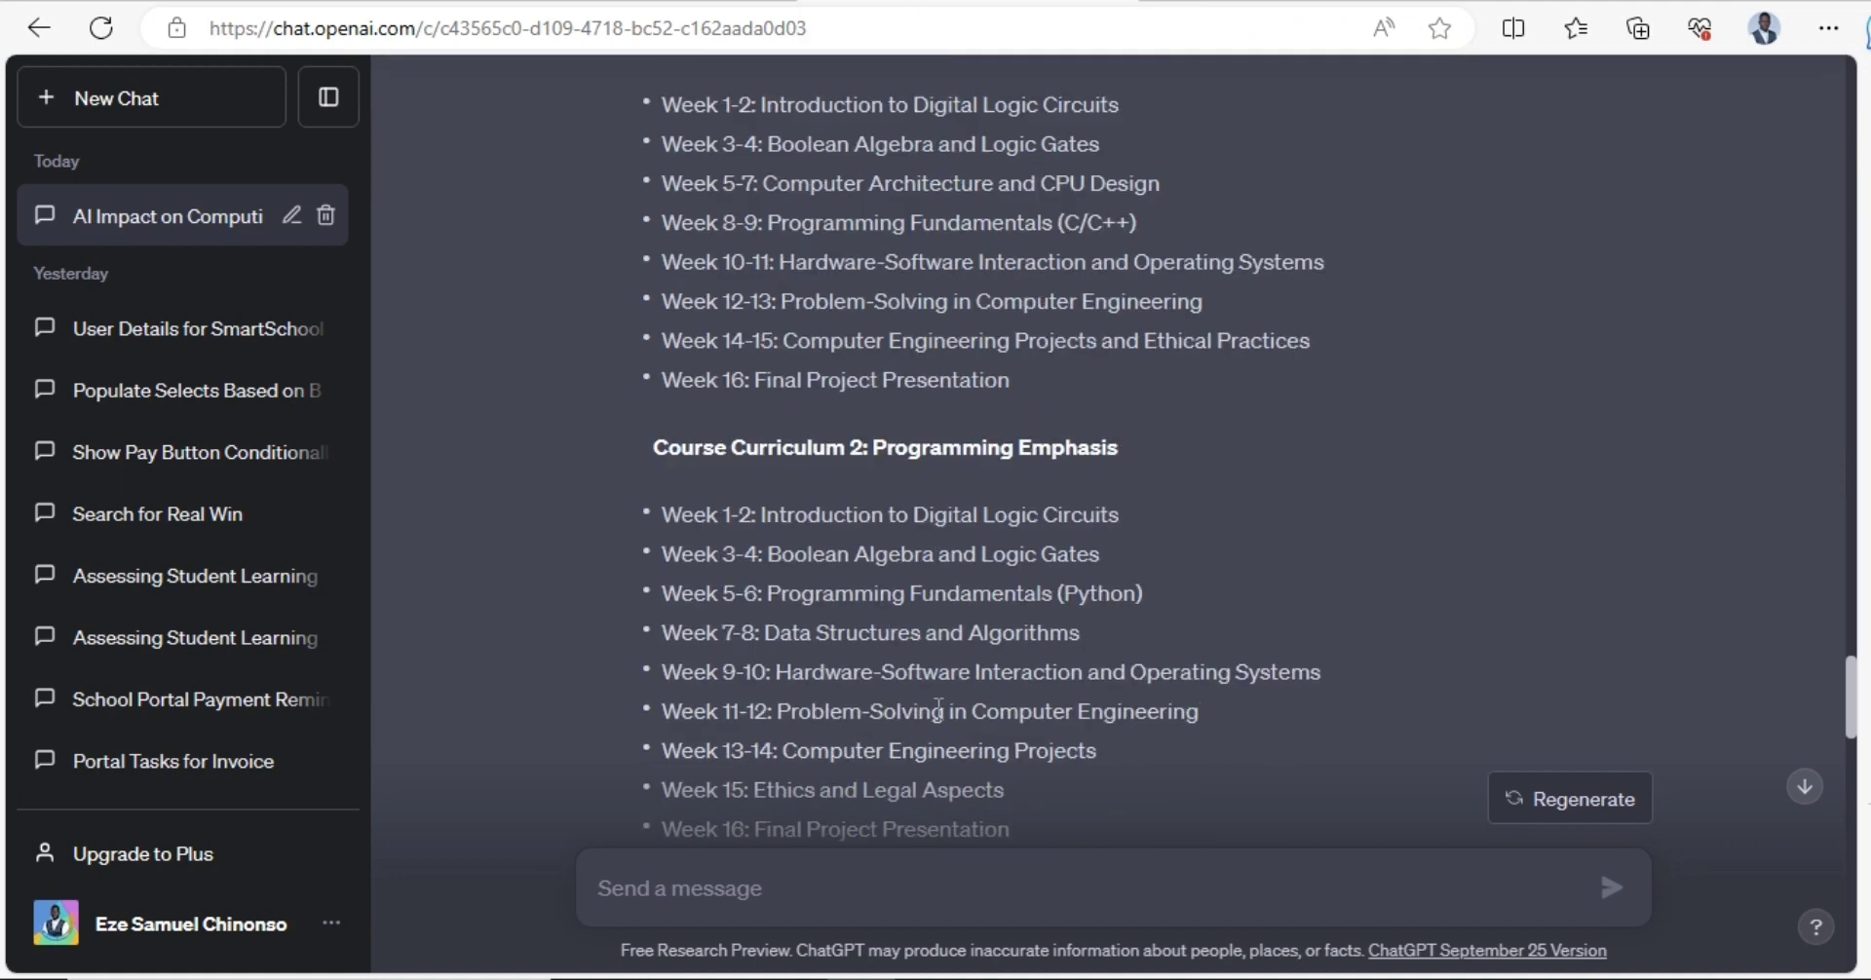
scroll(938, 712, "up", 5)
left_click_drag(663, 613, 757, 580)
key("ctrl+c")
- Send ChatGPT the prompt 'Generate a 4 option Question on " Introduction to Digital Logic Circuits"' and go to its reply
left_click(768, 882)
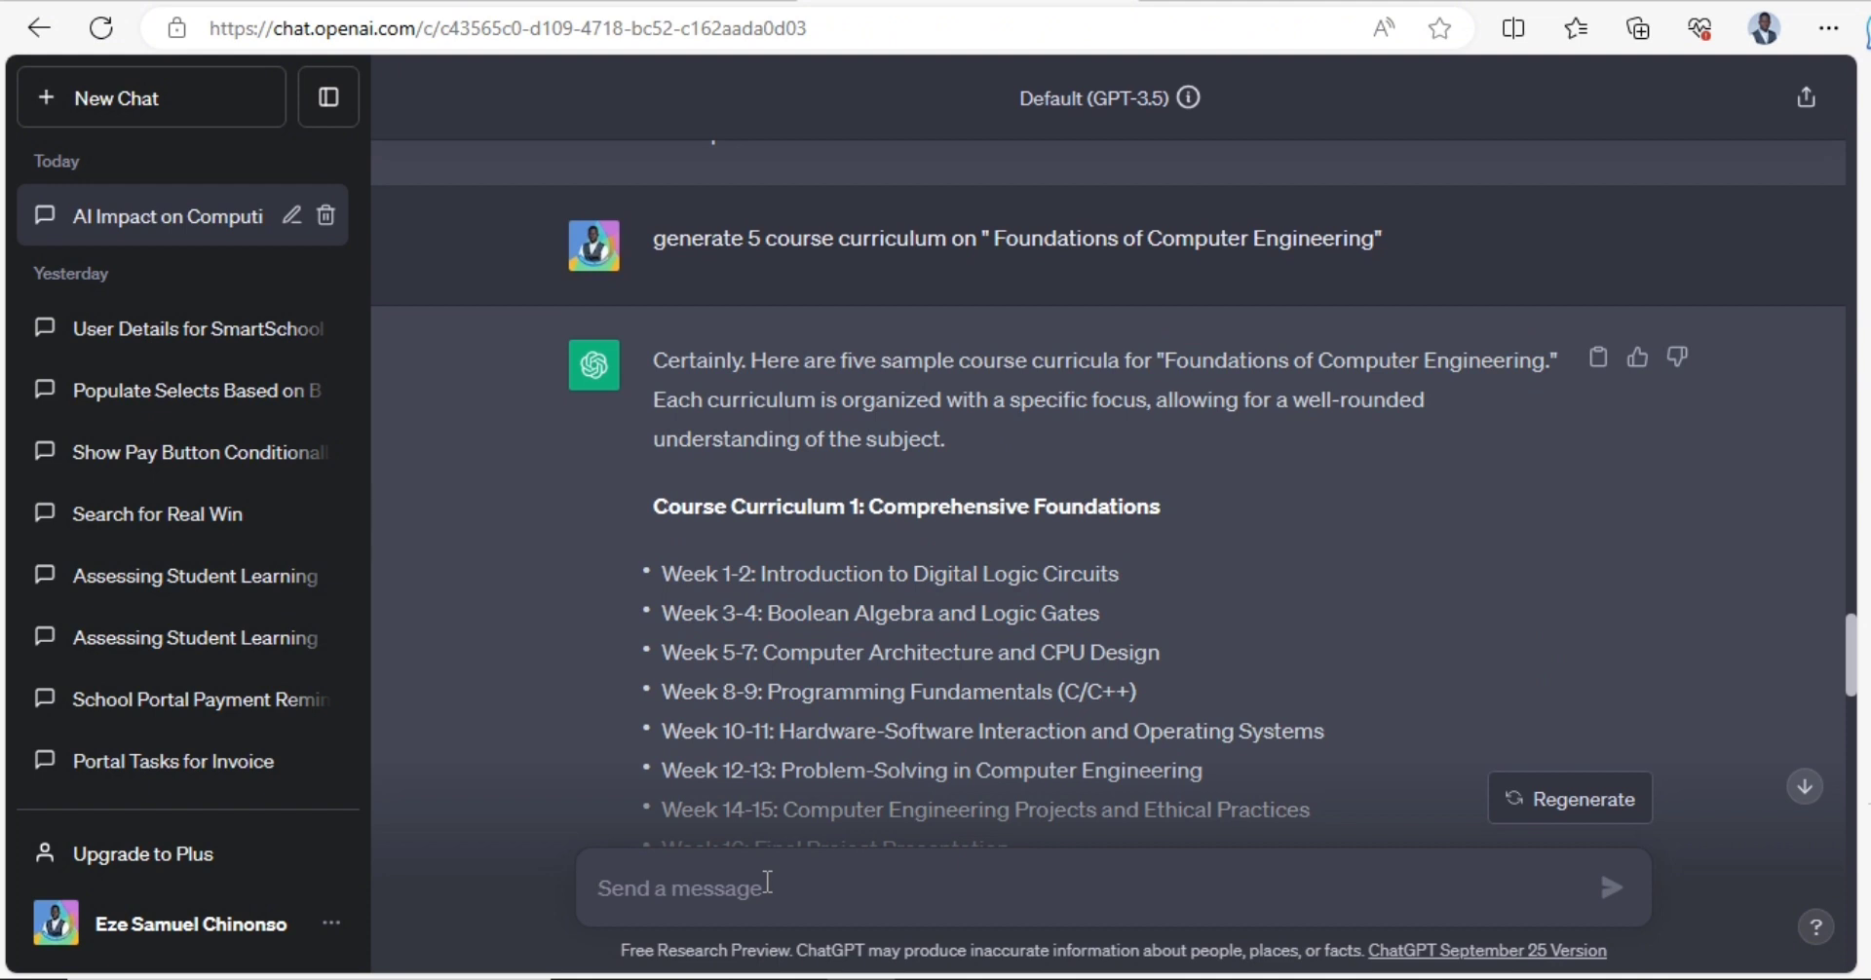
type("Ge")
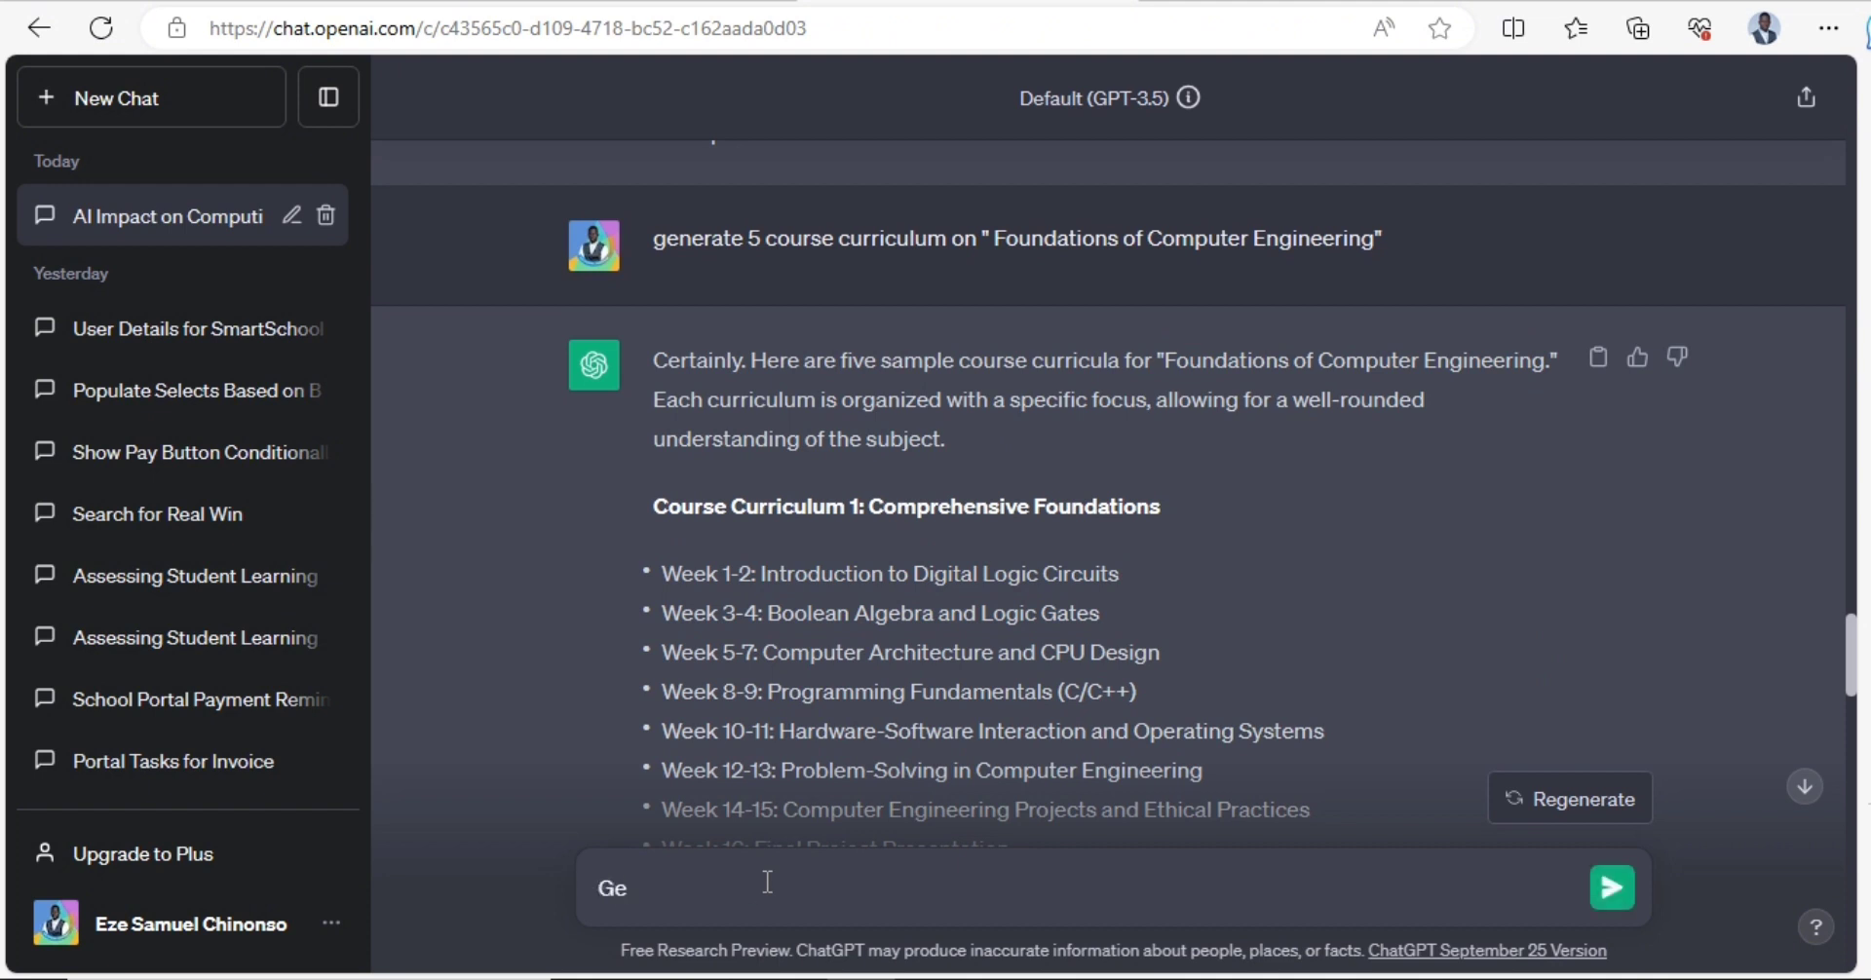
type("nerate a 4 option ")
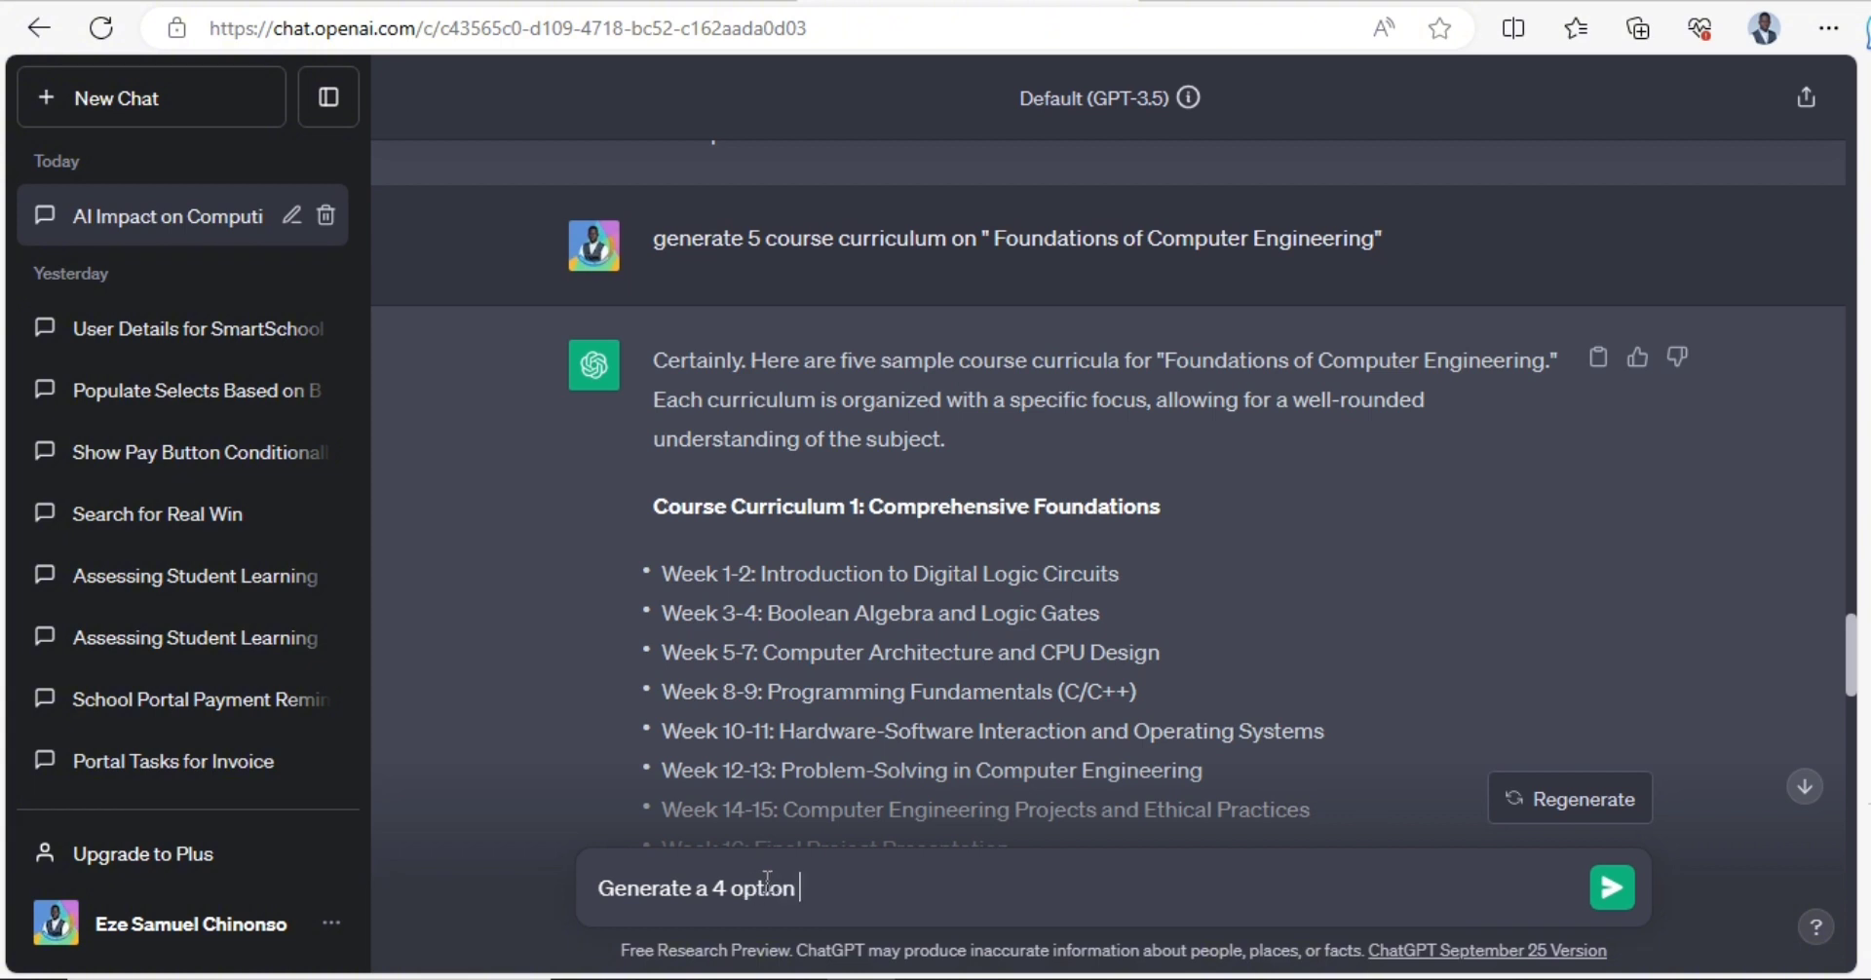
type("Q")
key("BackSpace")
type("W")
key("BackSpace")
type("Question ong")
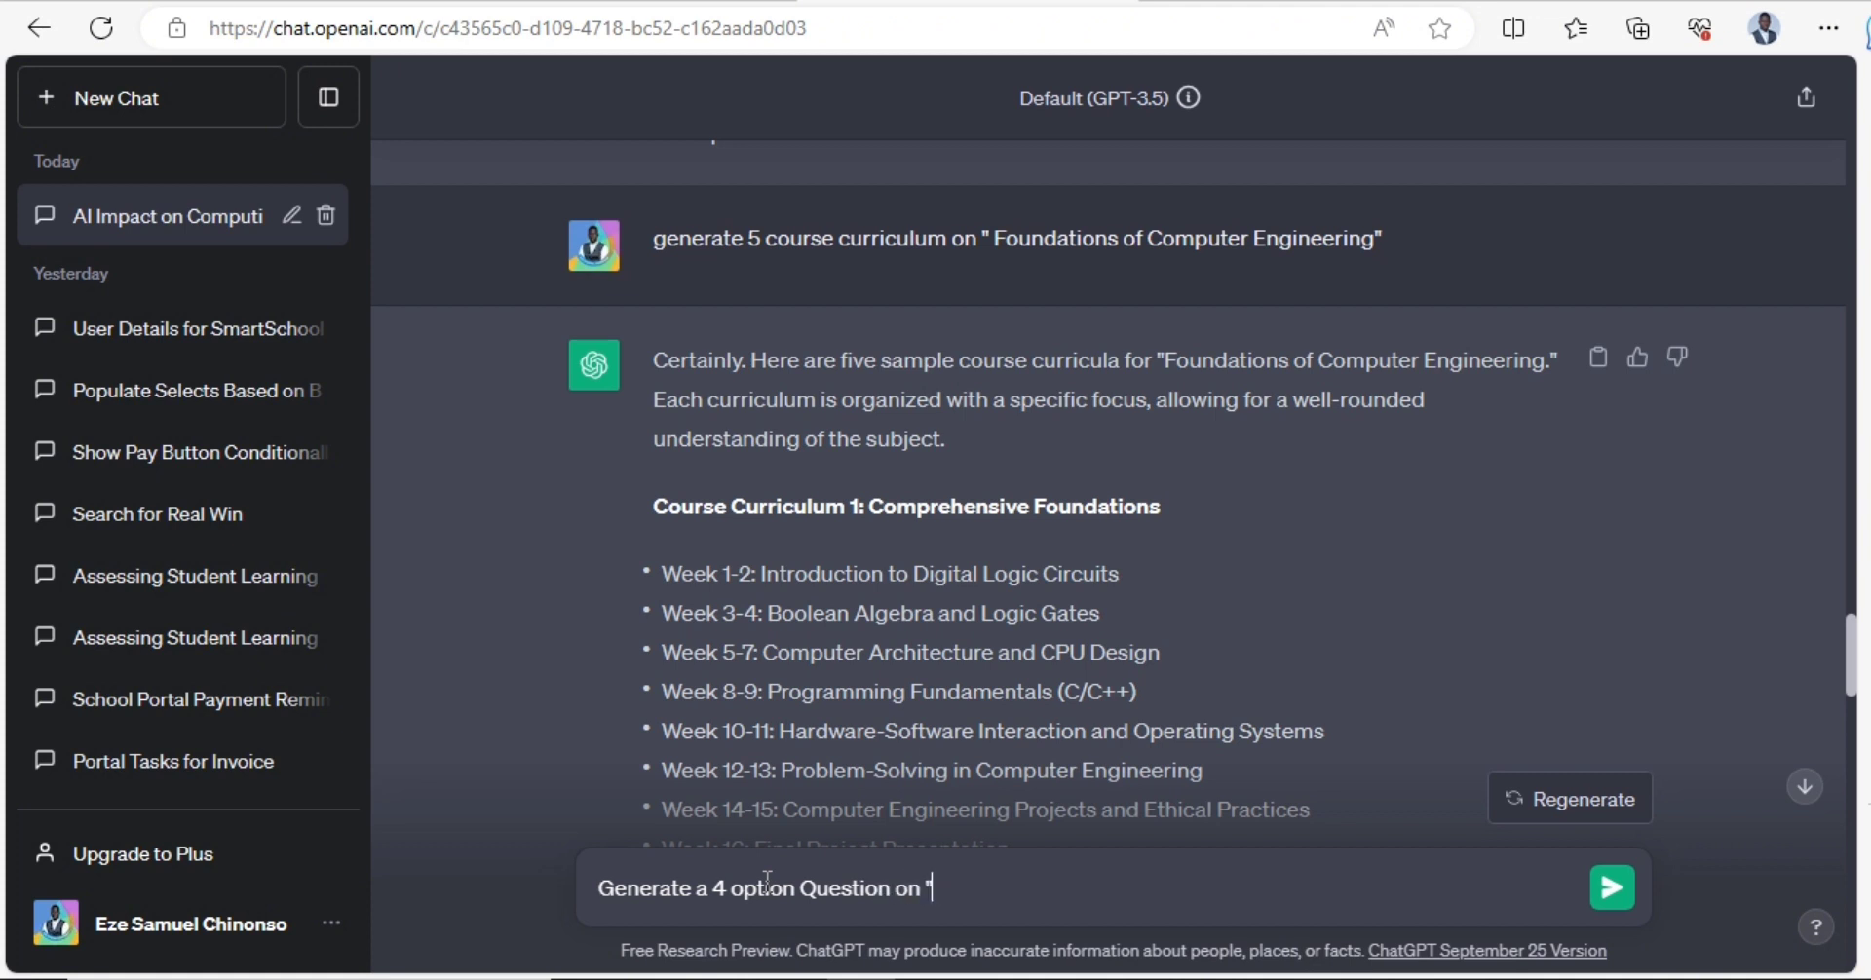
key("ctrl+v")
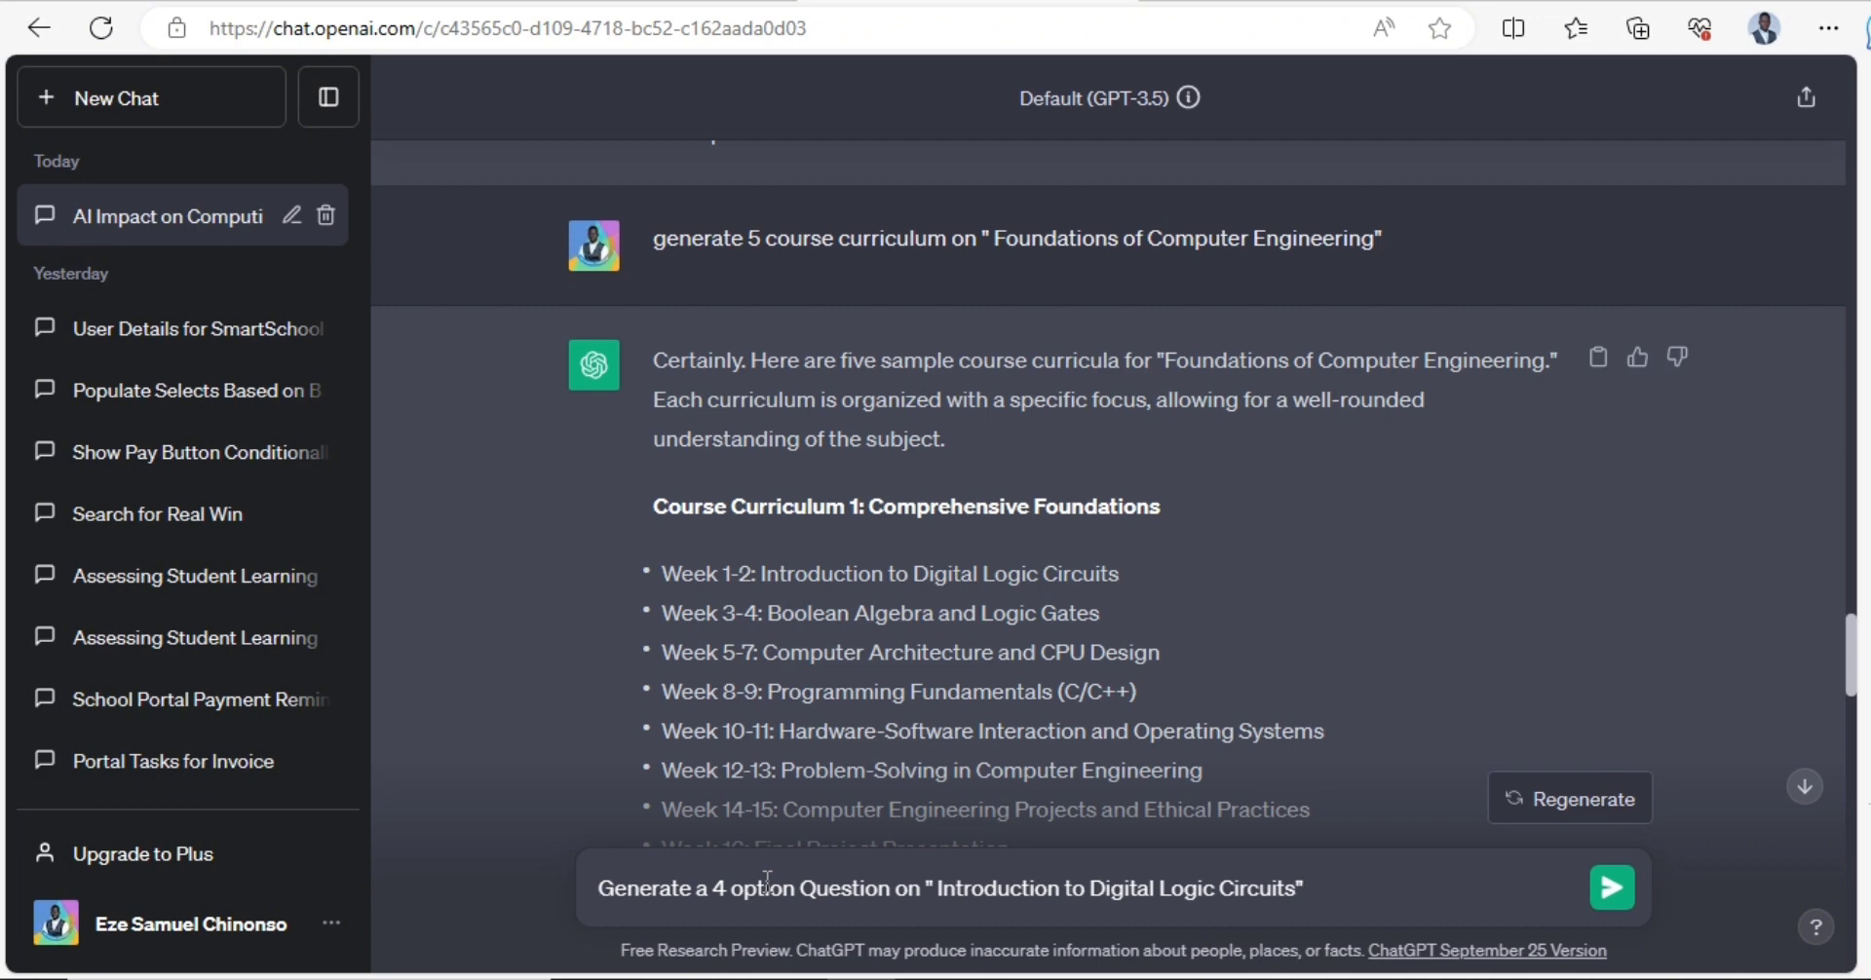
key("Return")
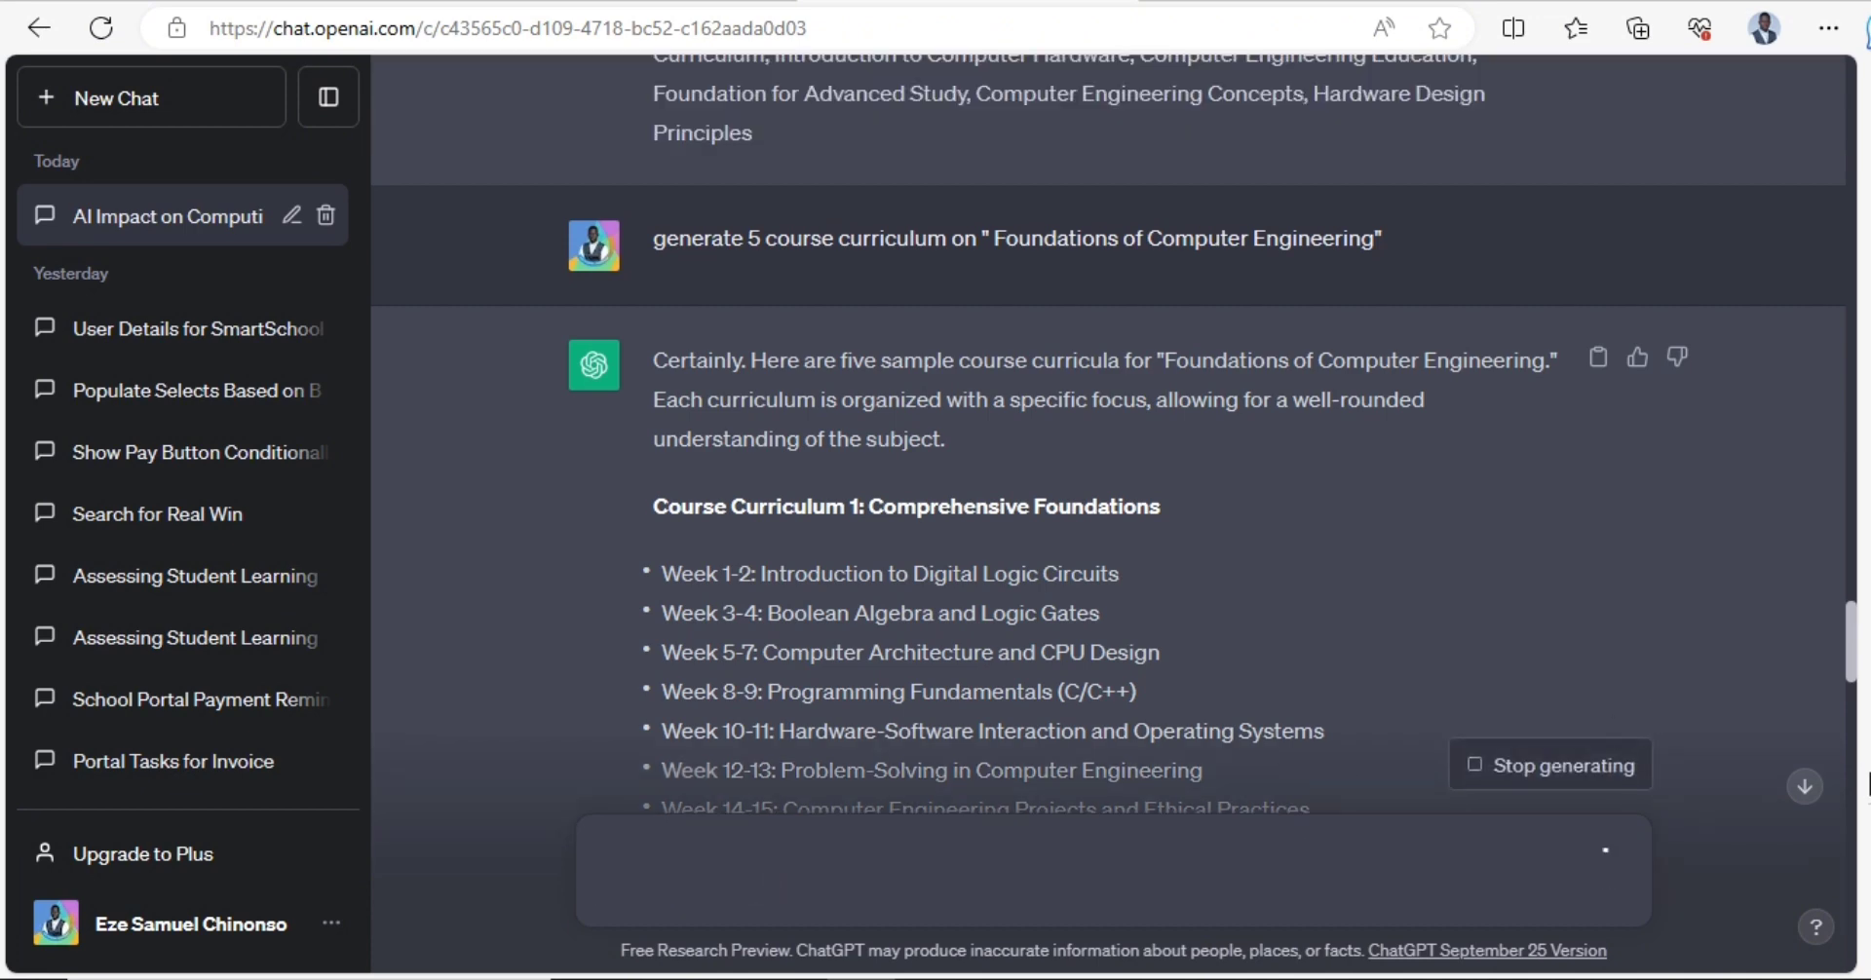
left_click(1809, 785)
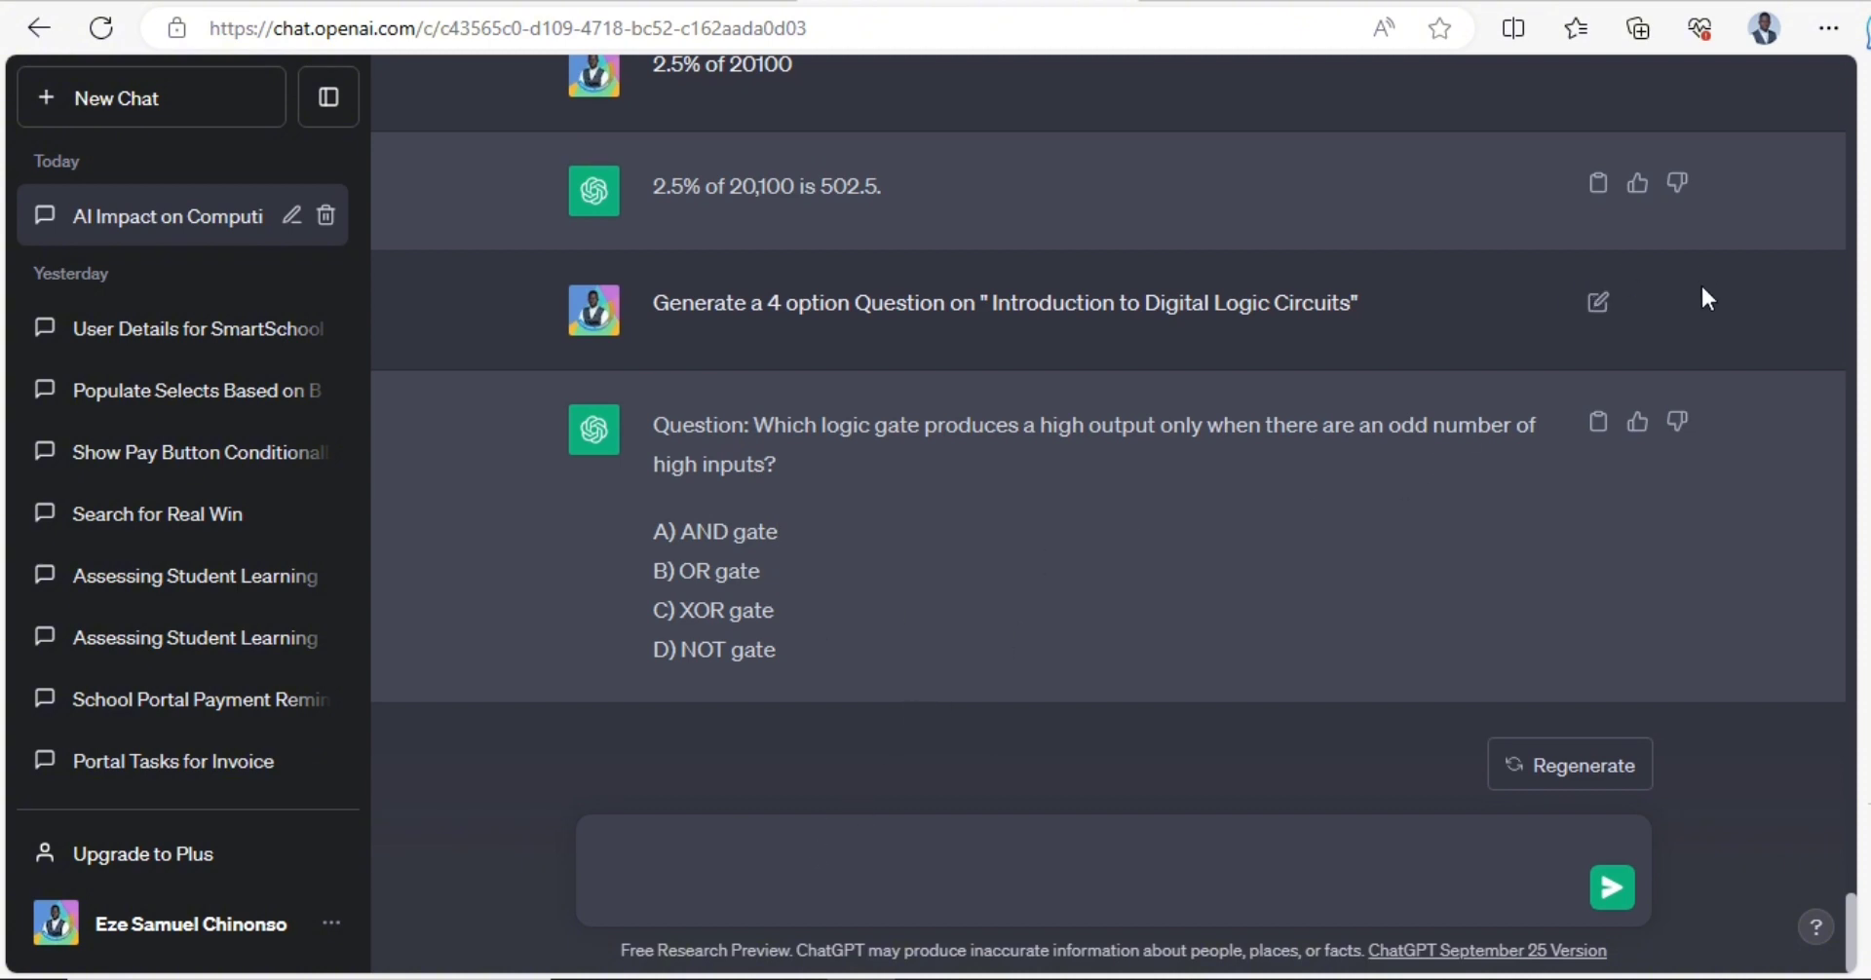
- Open the sent prompt for editing and insert "And Answer" after "Question"
left_click(1598, 302)
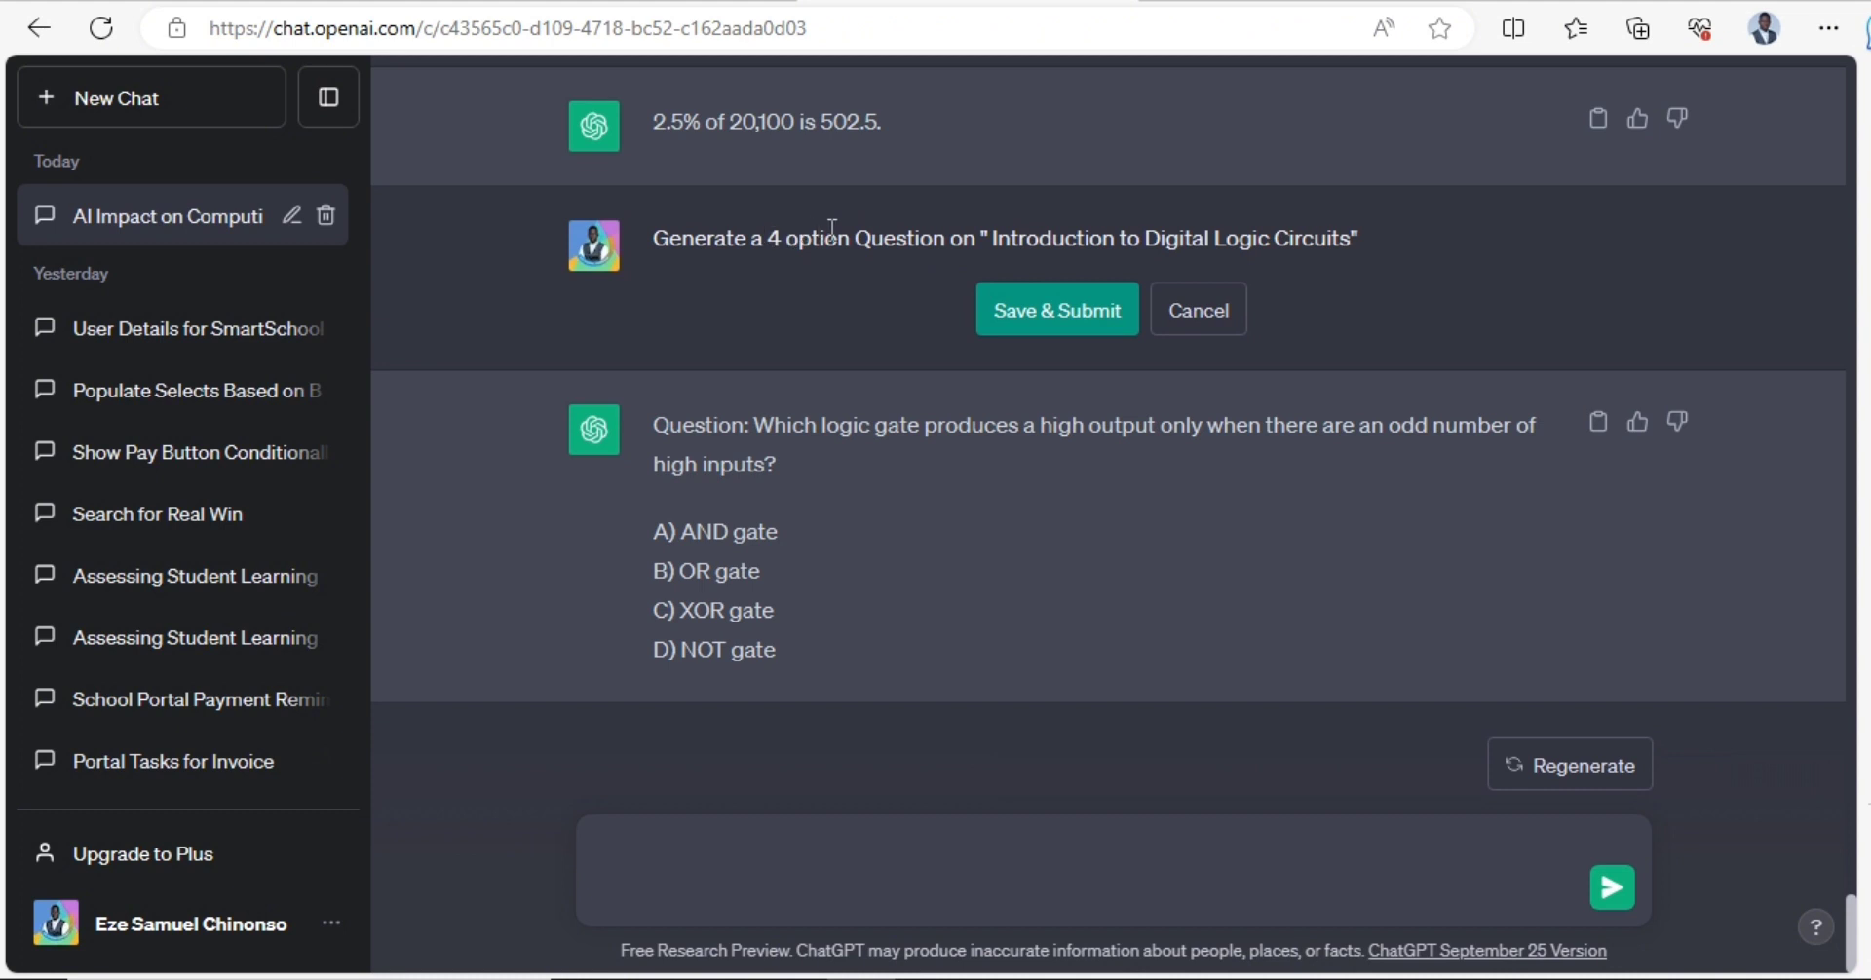
left_click(945, 239)
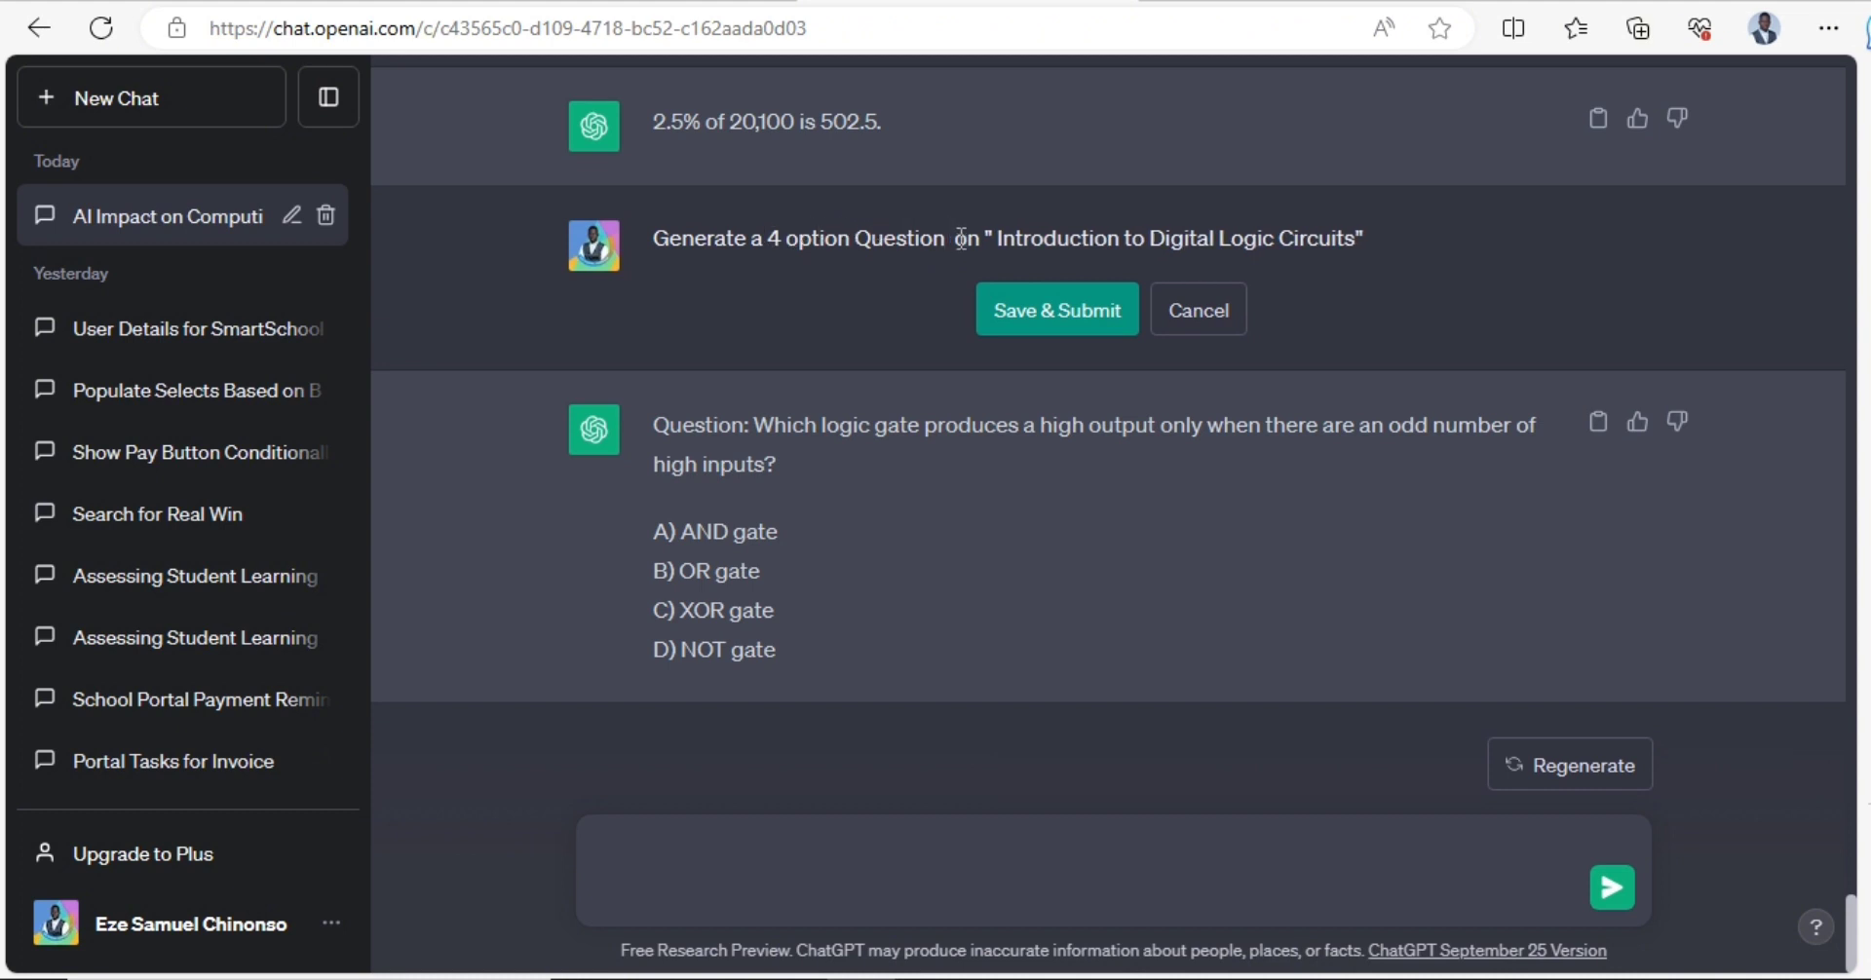
type("And An")
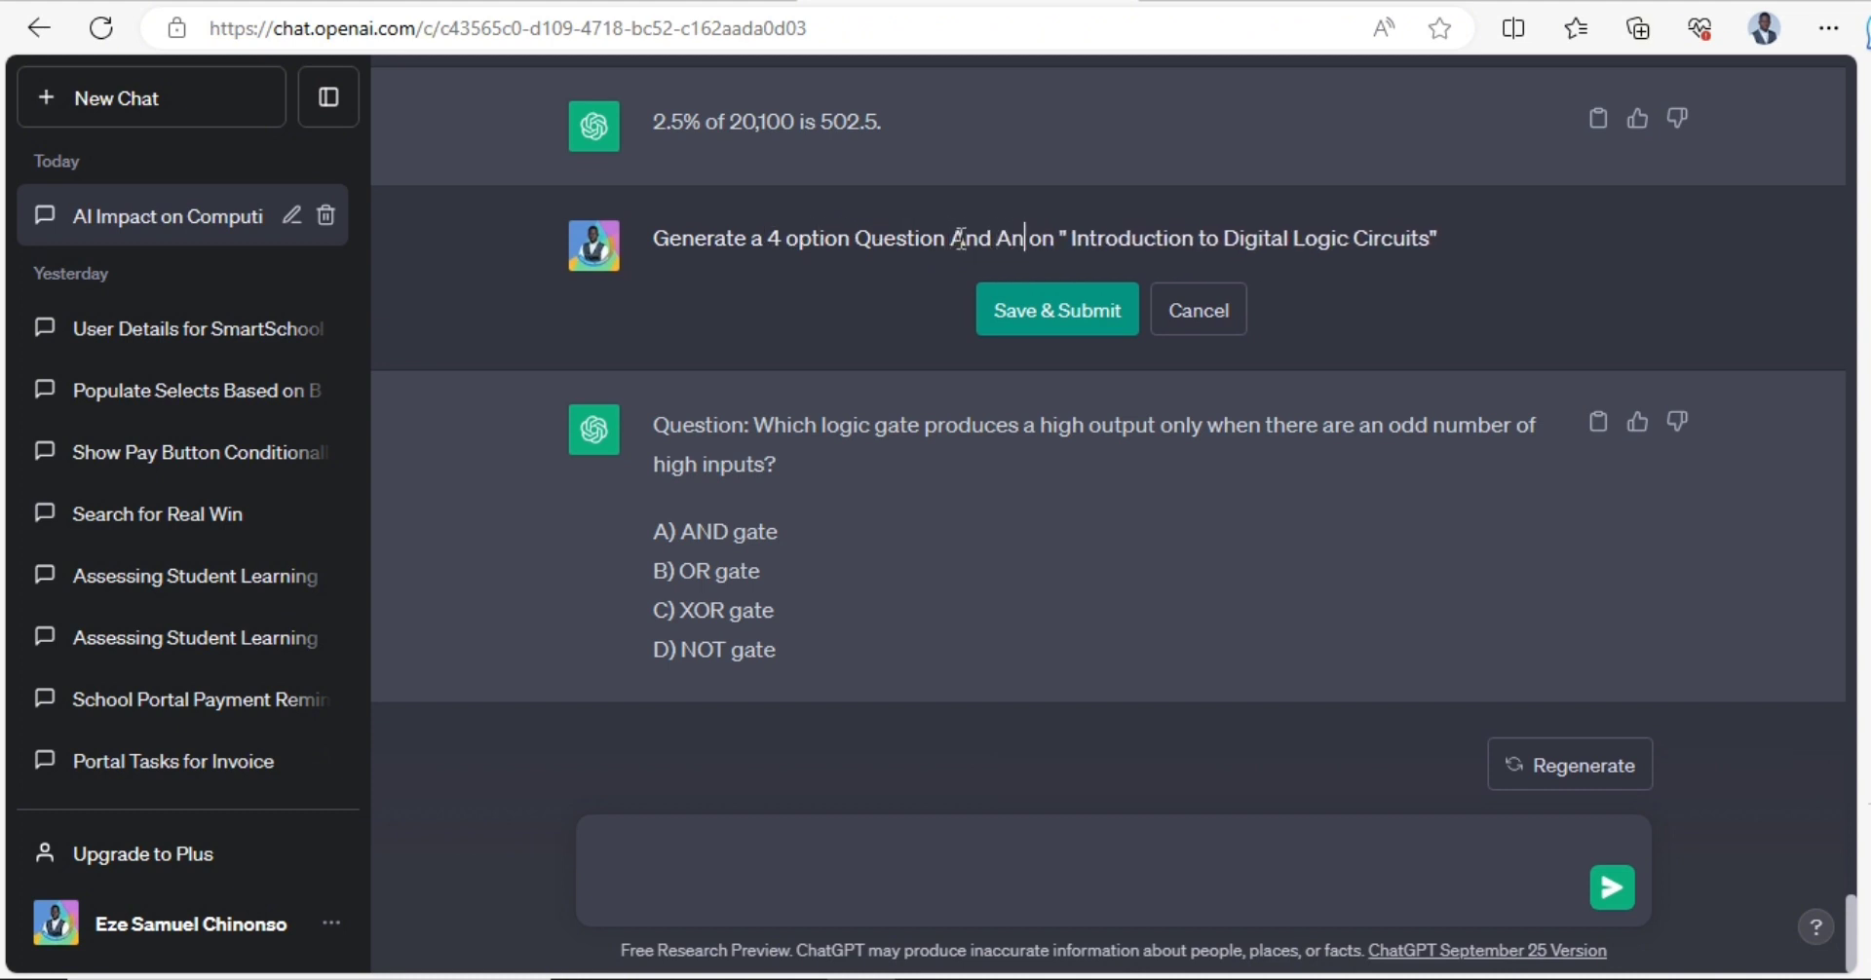
type("swer")
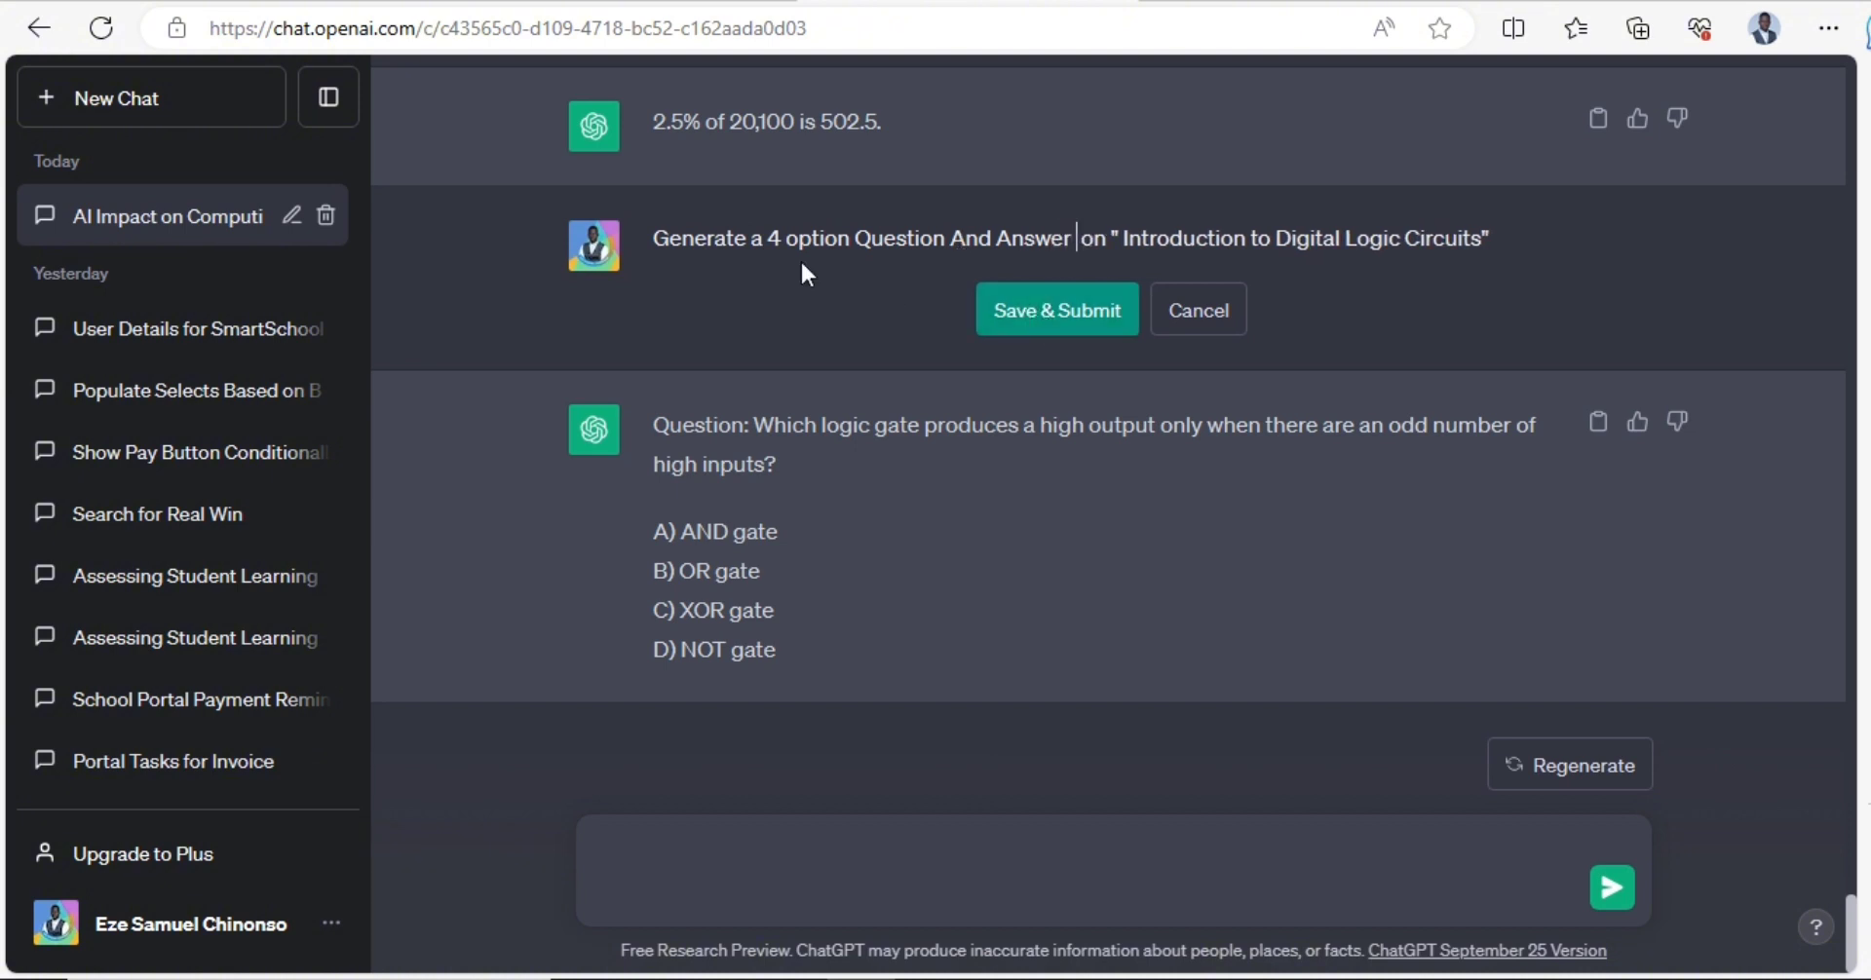
- Replace the "a" before "4 option" in the prompt with "3 Question with"
left_click(753, 238)
type("5")
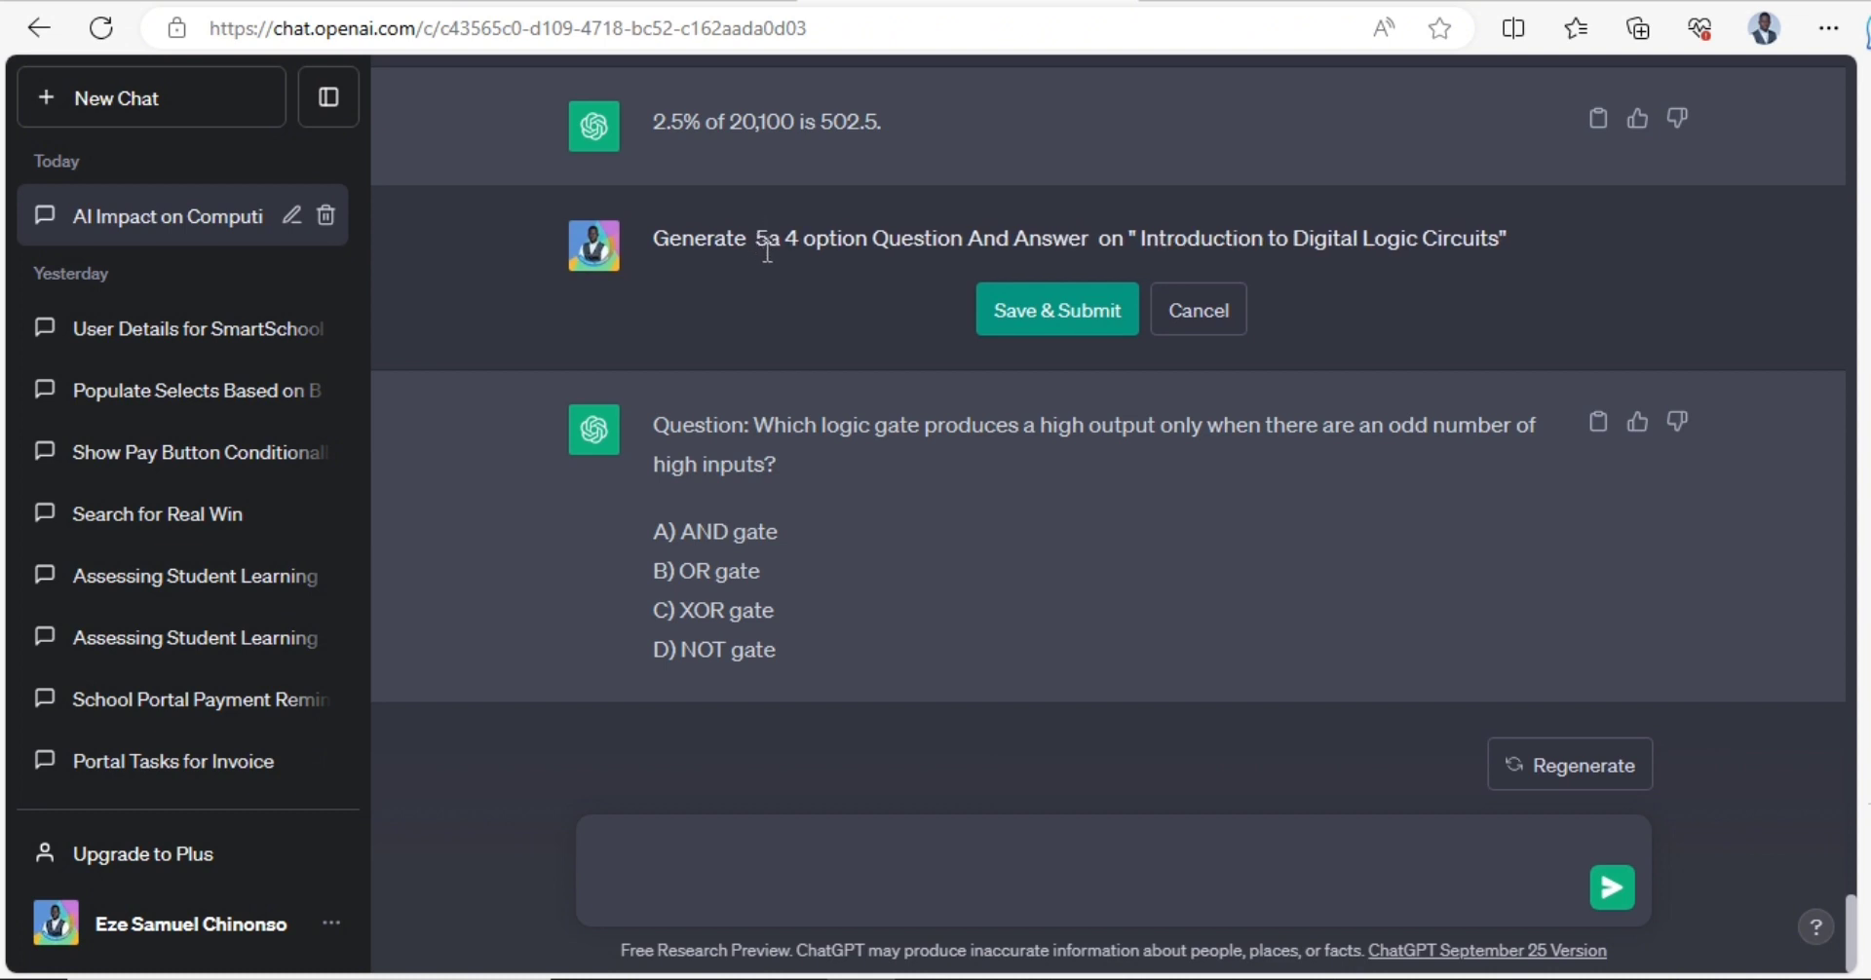
key("BackSpace")
type("3")
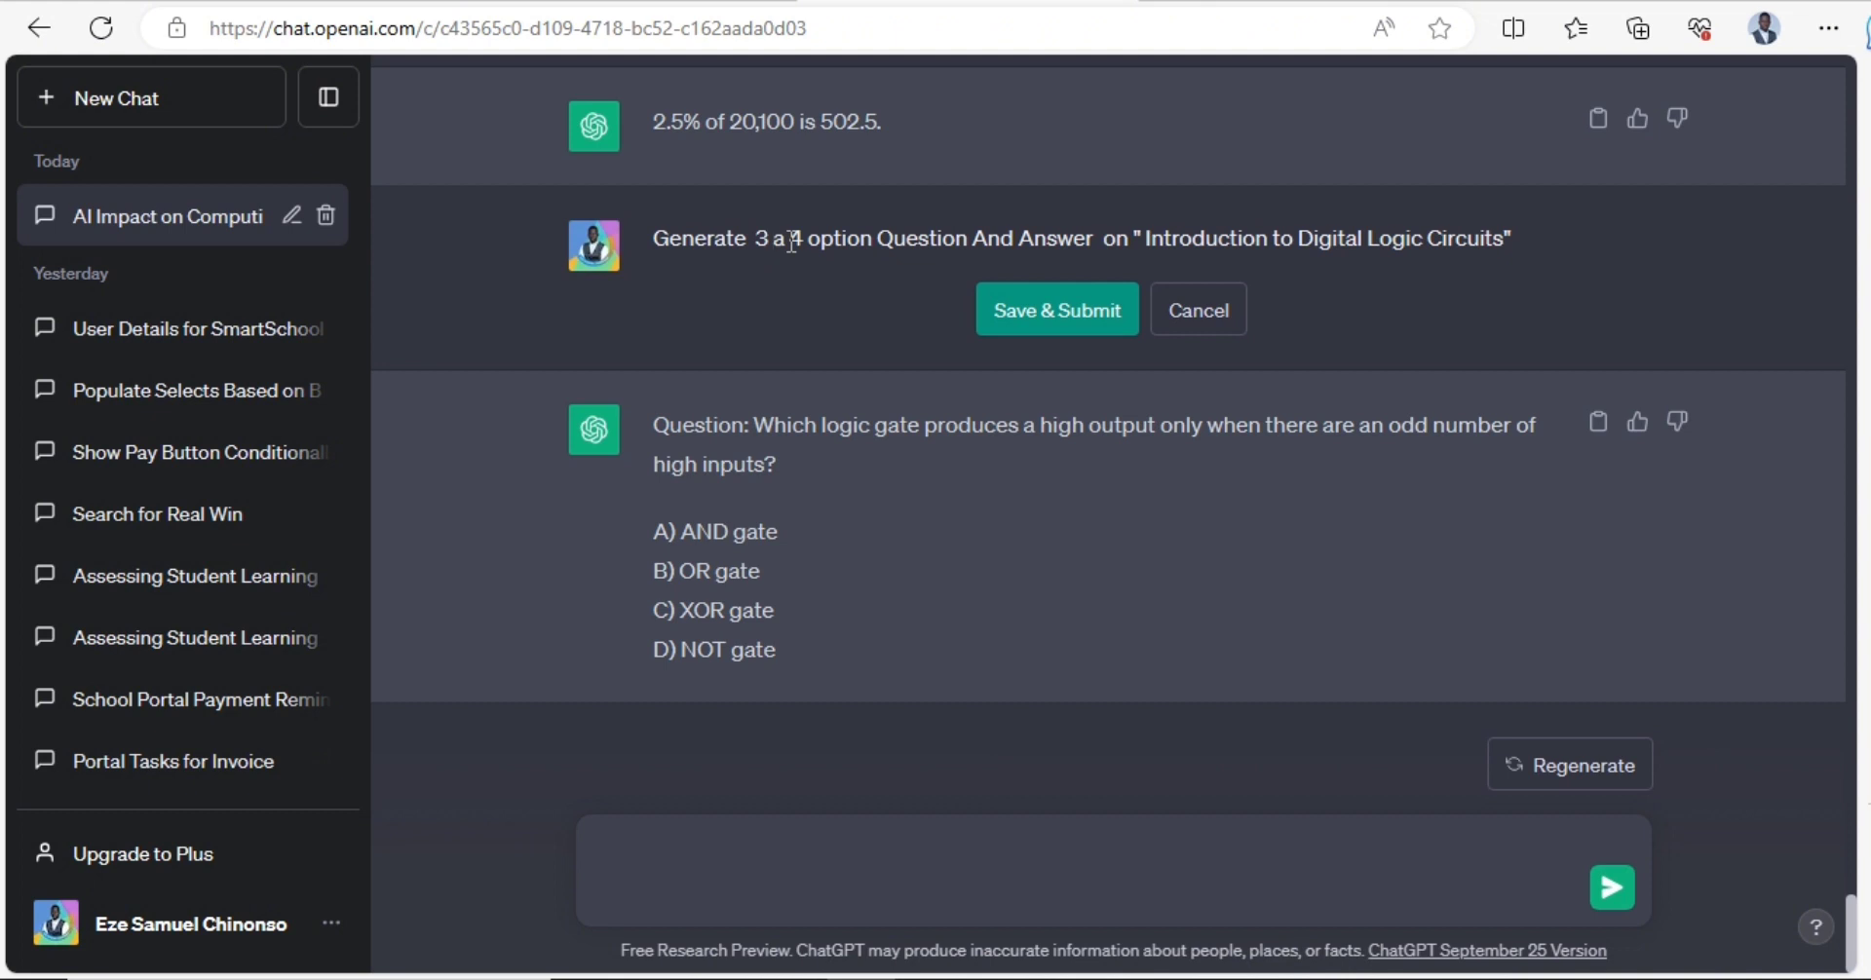
double_click(780, 242)
key("BackSpace")
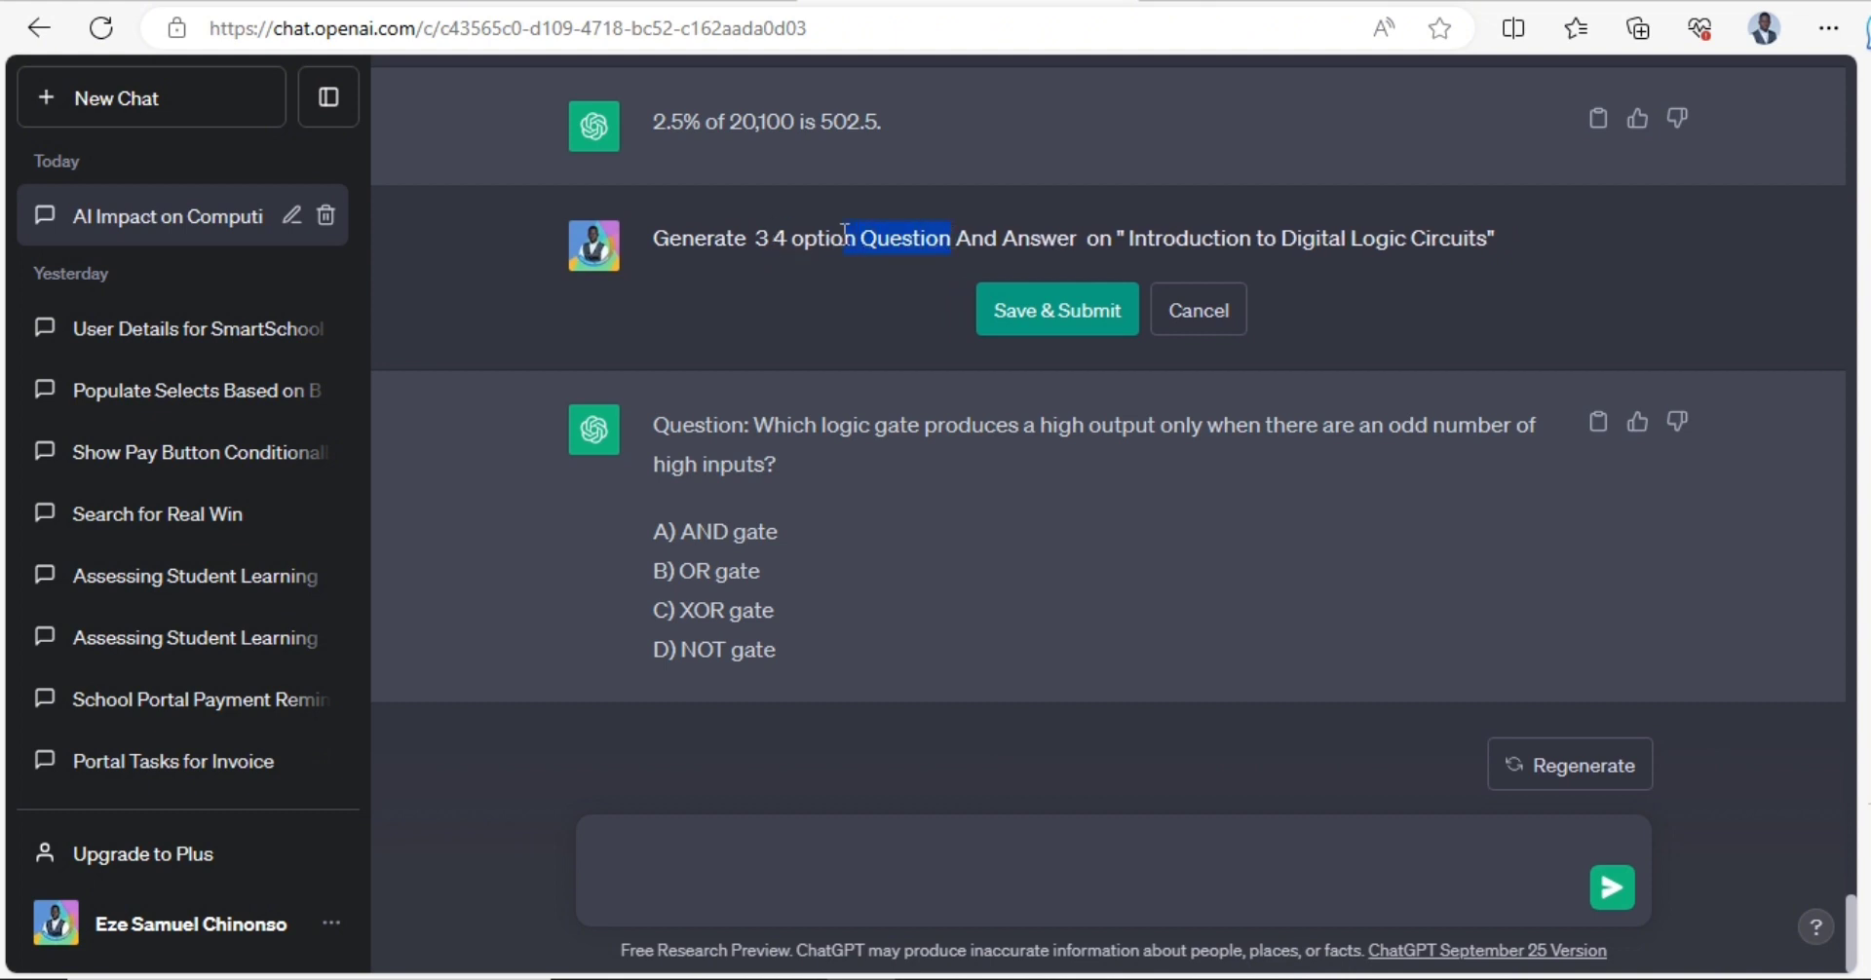
left_click(770, 234)
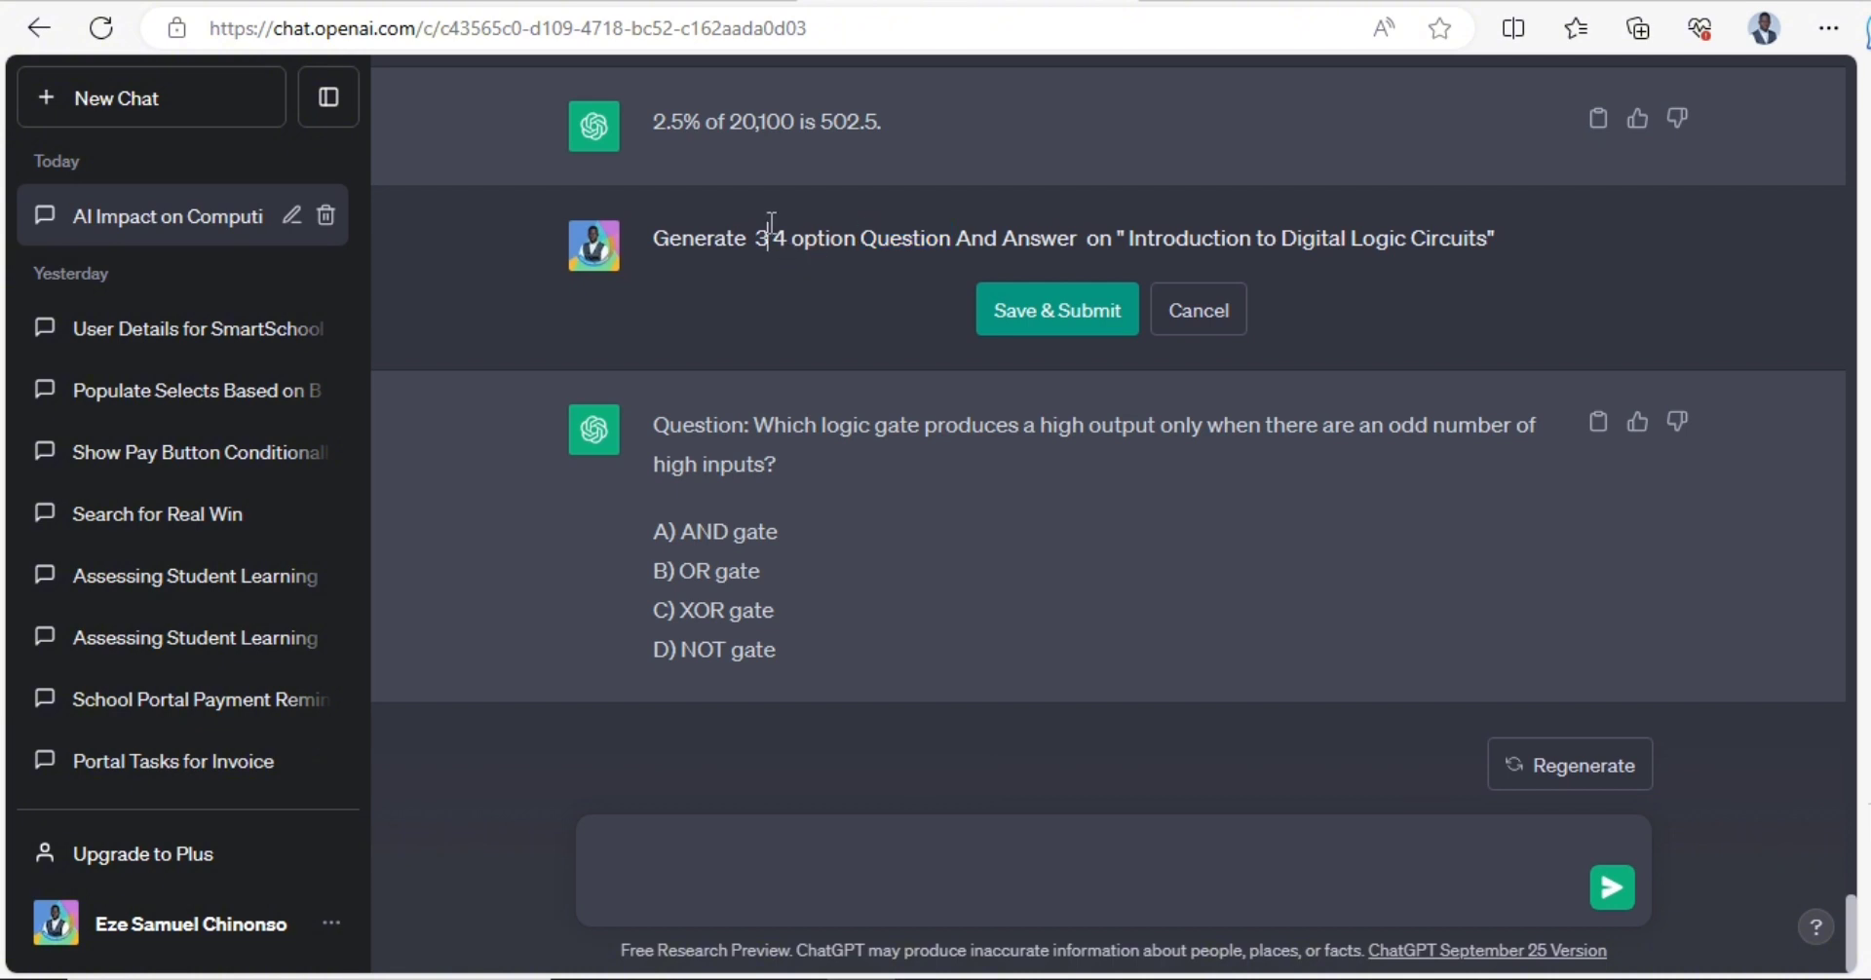
type("Question")
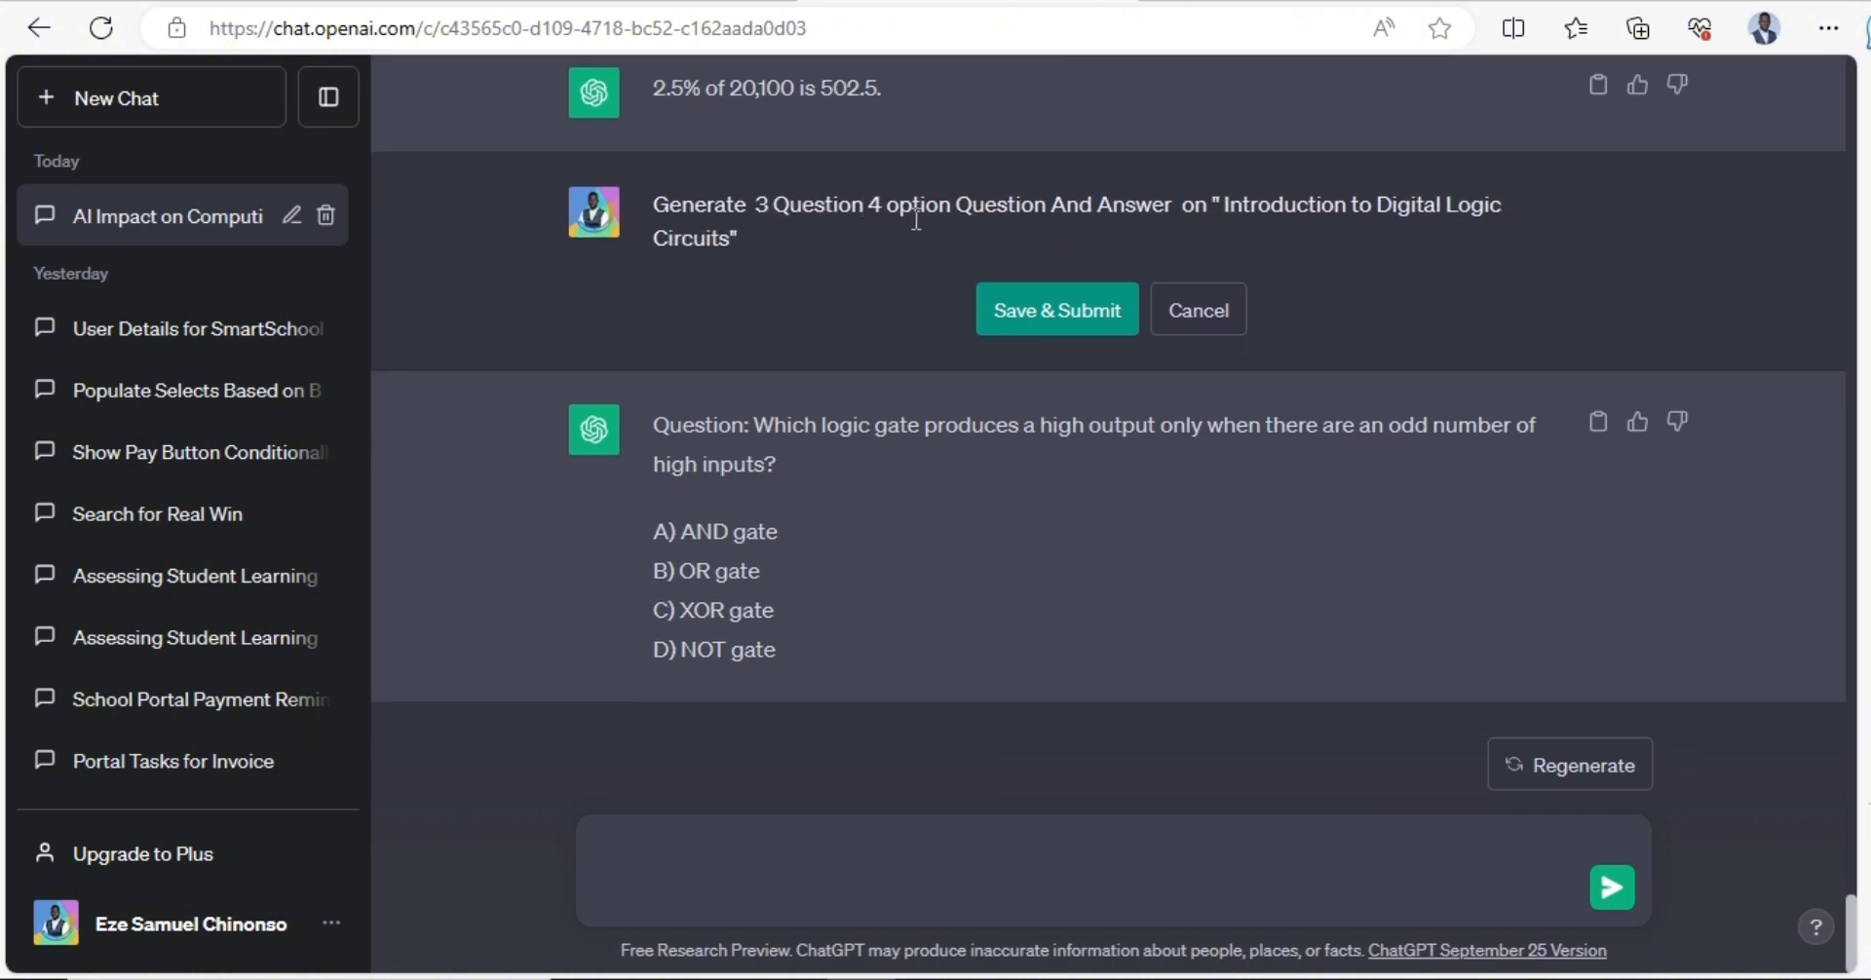
type("with")
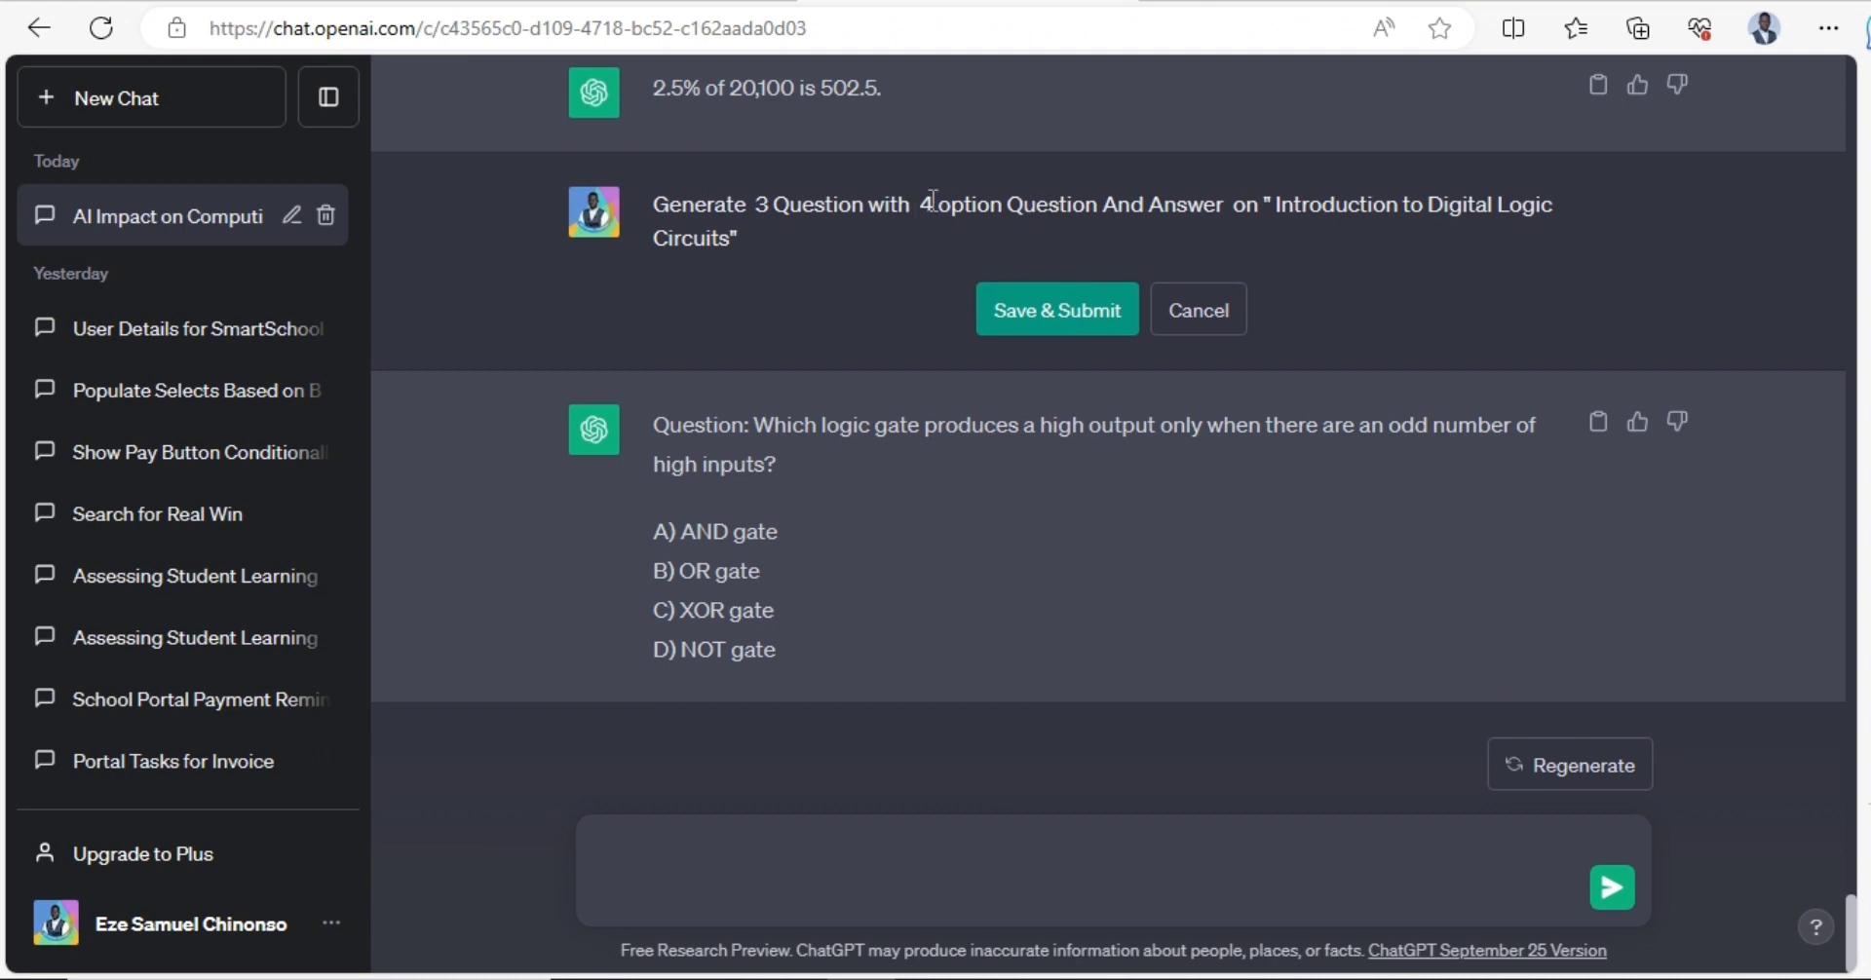
- Reword the prompt to 'Generate 3 Question And Answer with 4 options on " Introduction to Digital Logic Circuits"' and resubmit it
left_click_drag(1104, 205, 1252, 216)
key("ctrl+c")
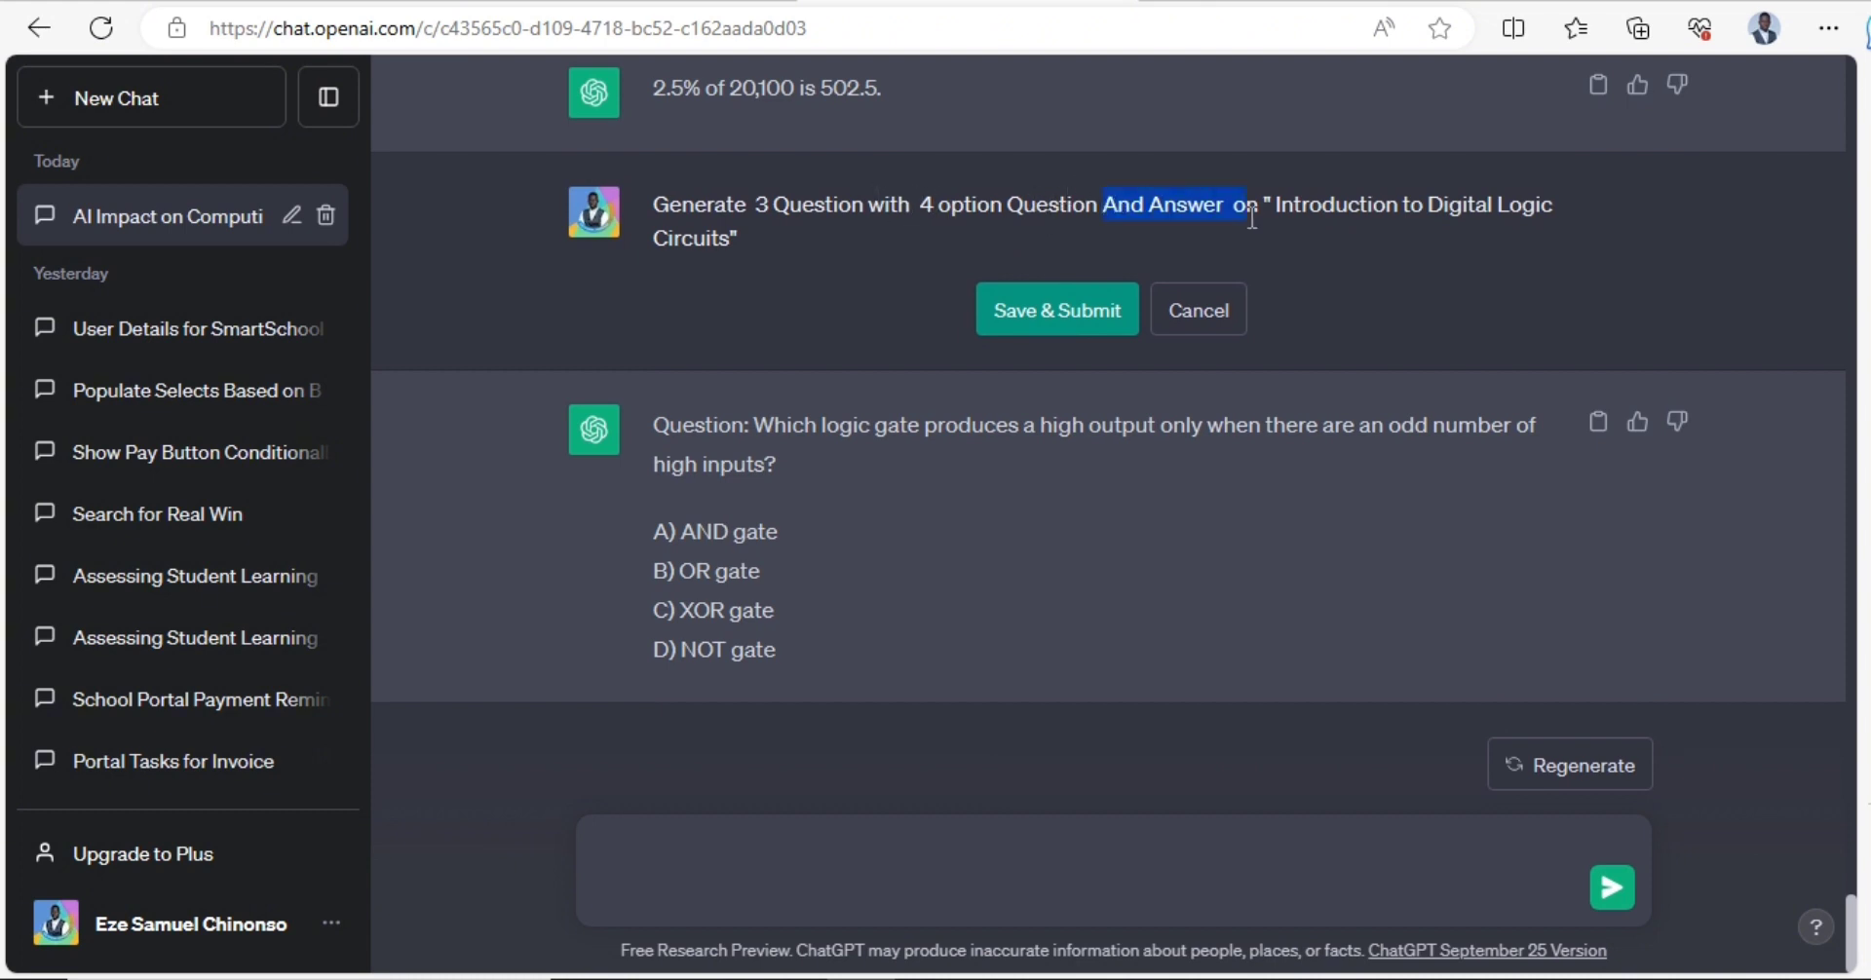
key("BackSpace")
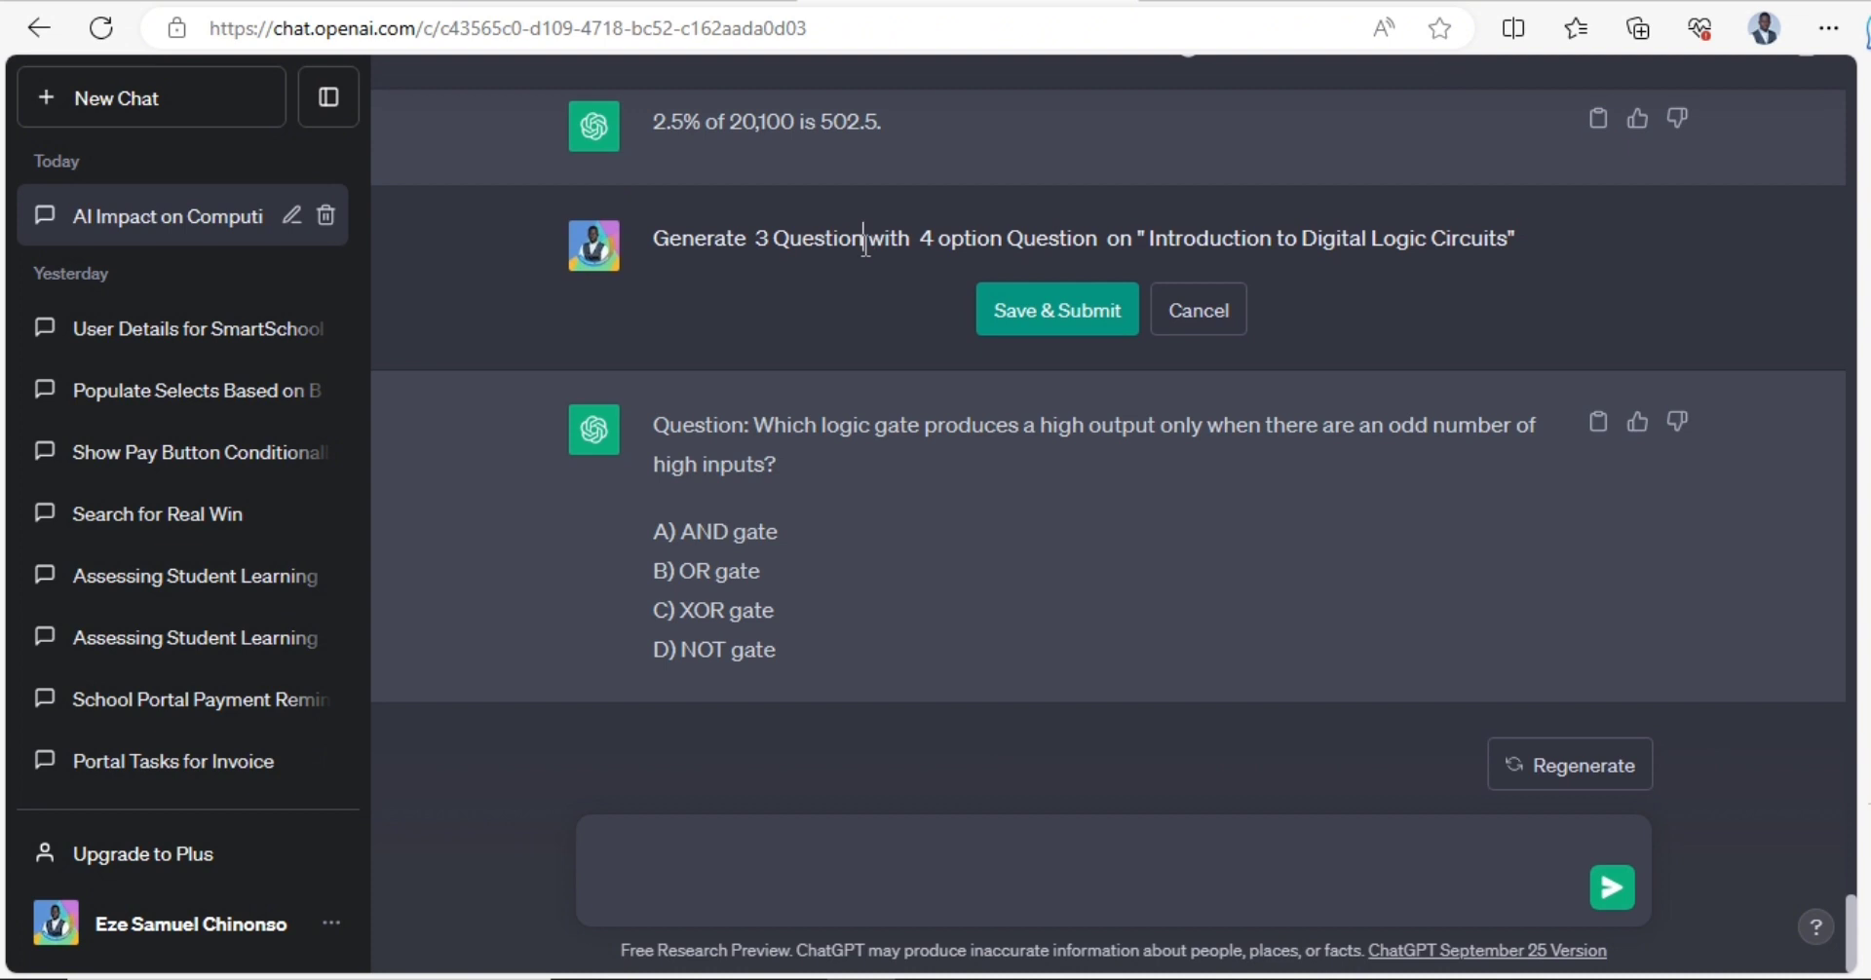
key("ctrl+v")
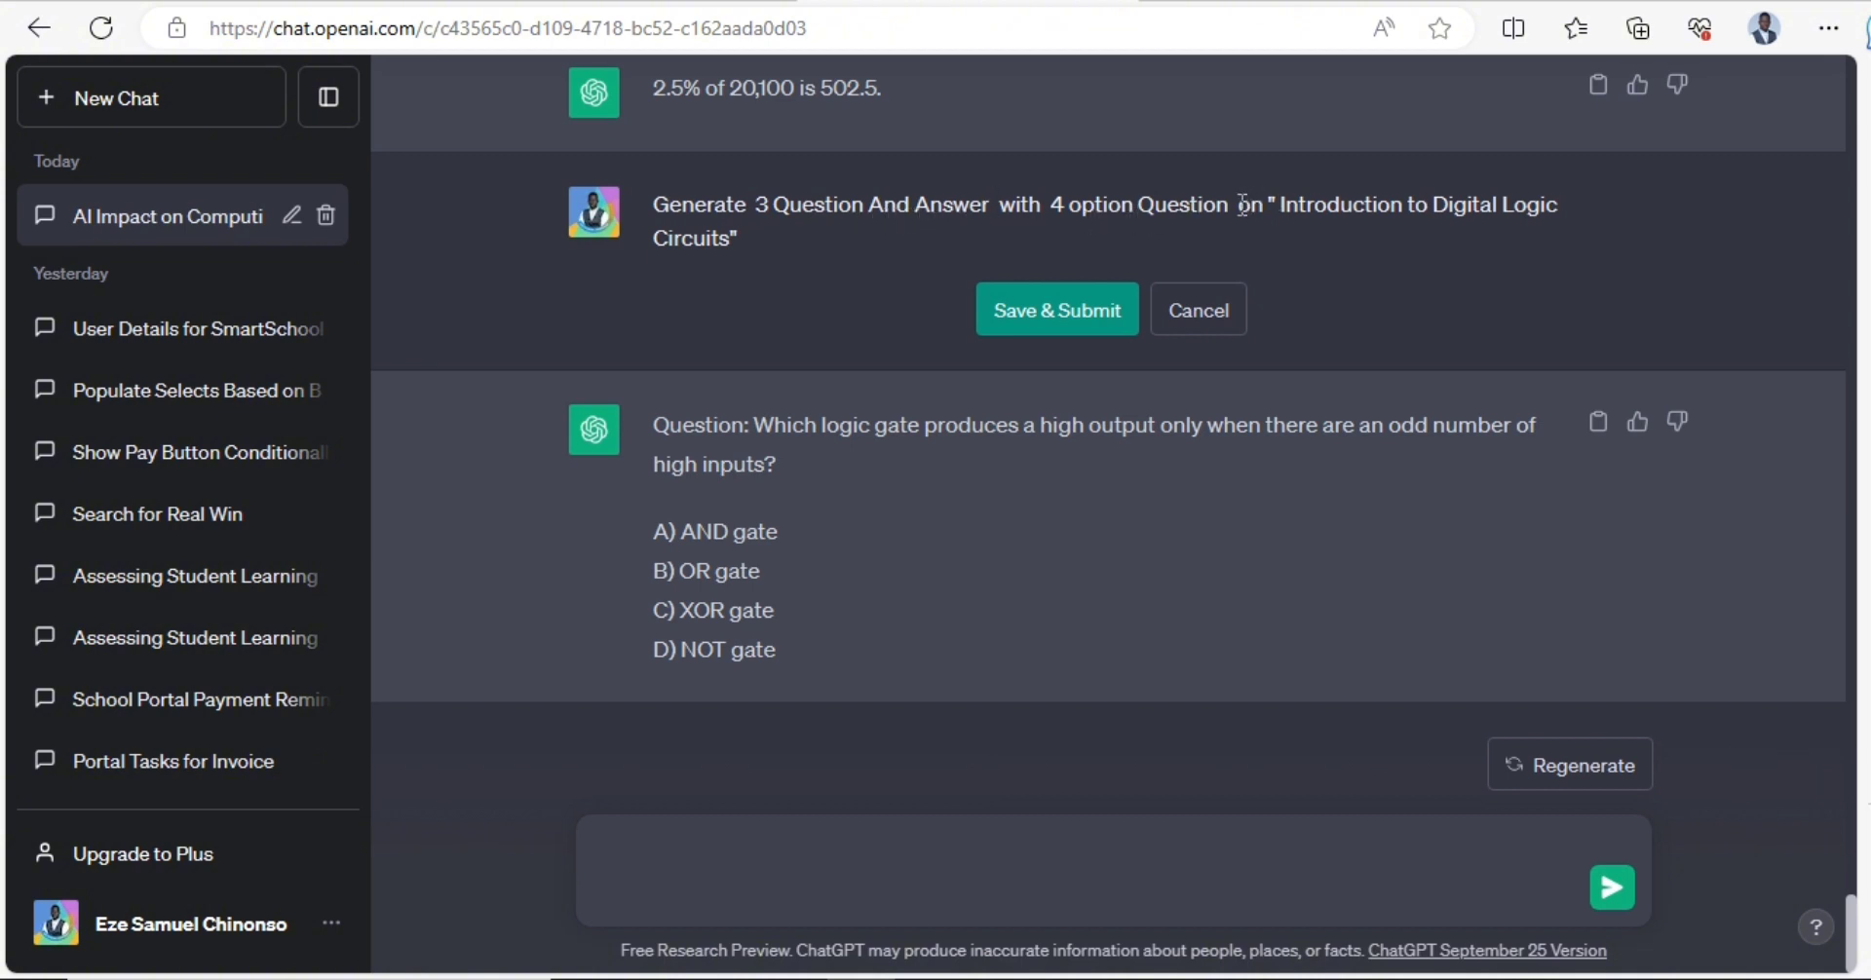
left_click_drag(1122, 223, 1122, 195)
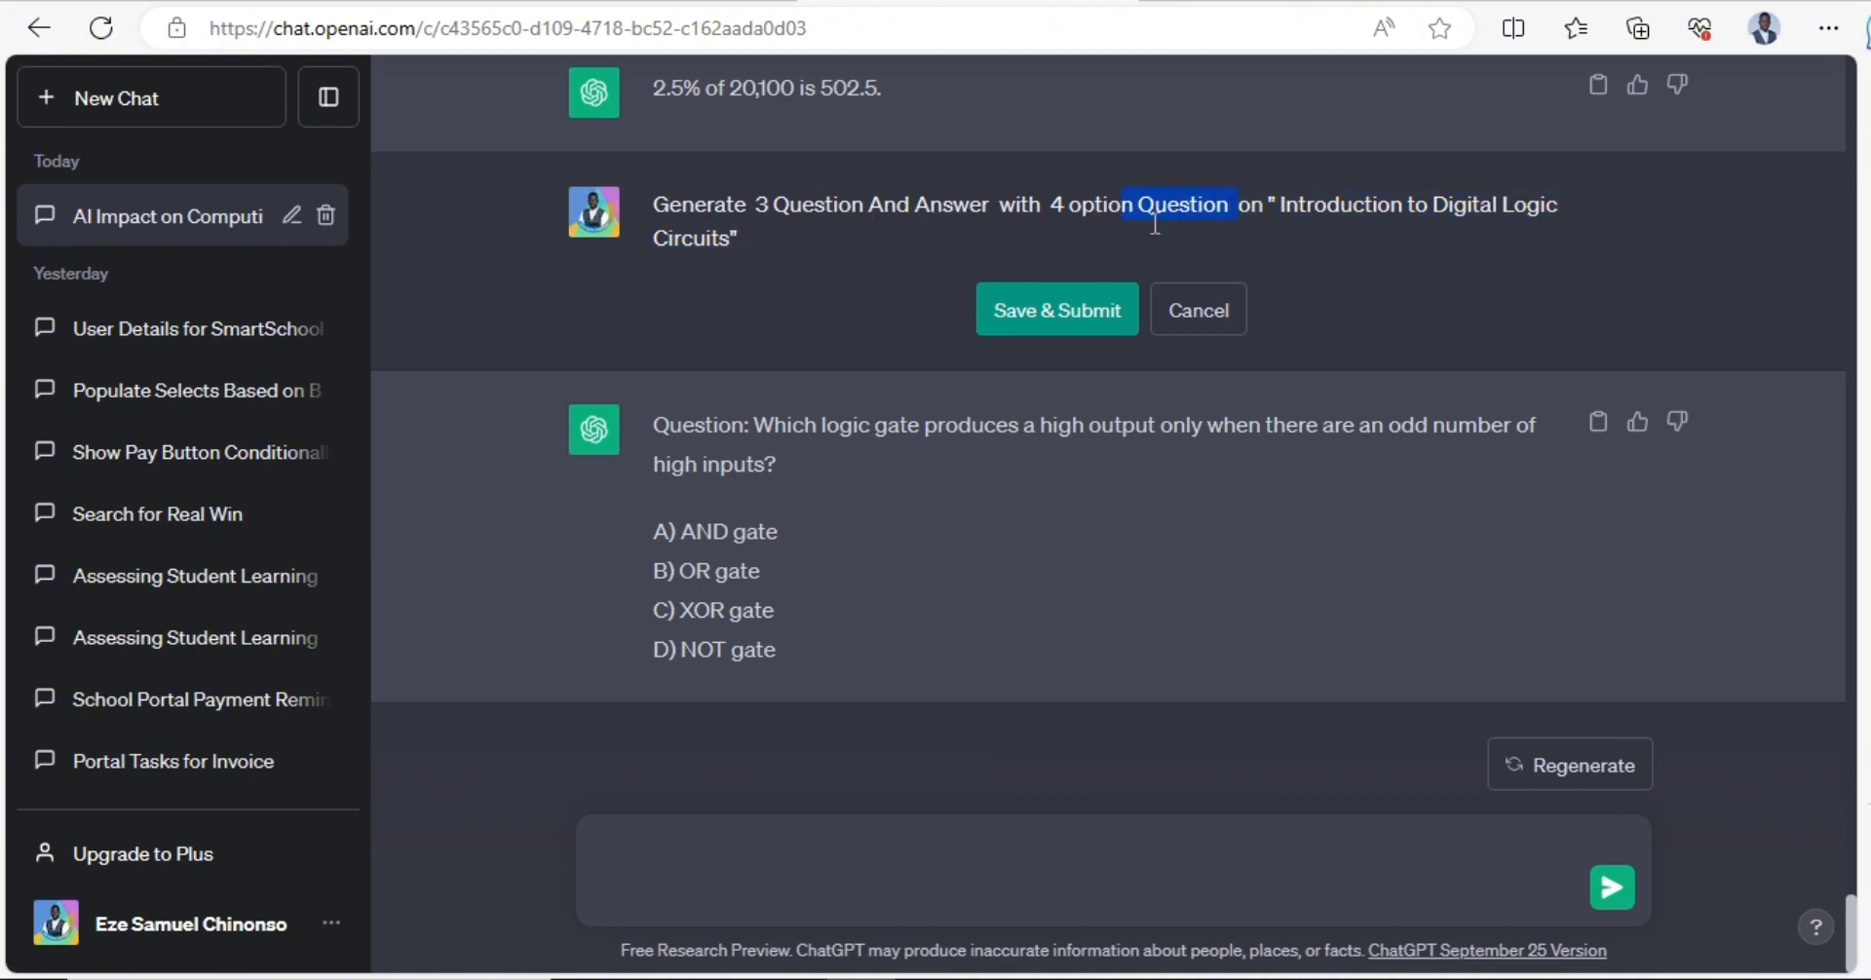
type("ns")
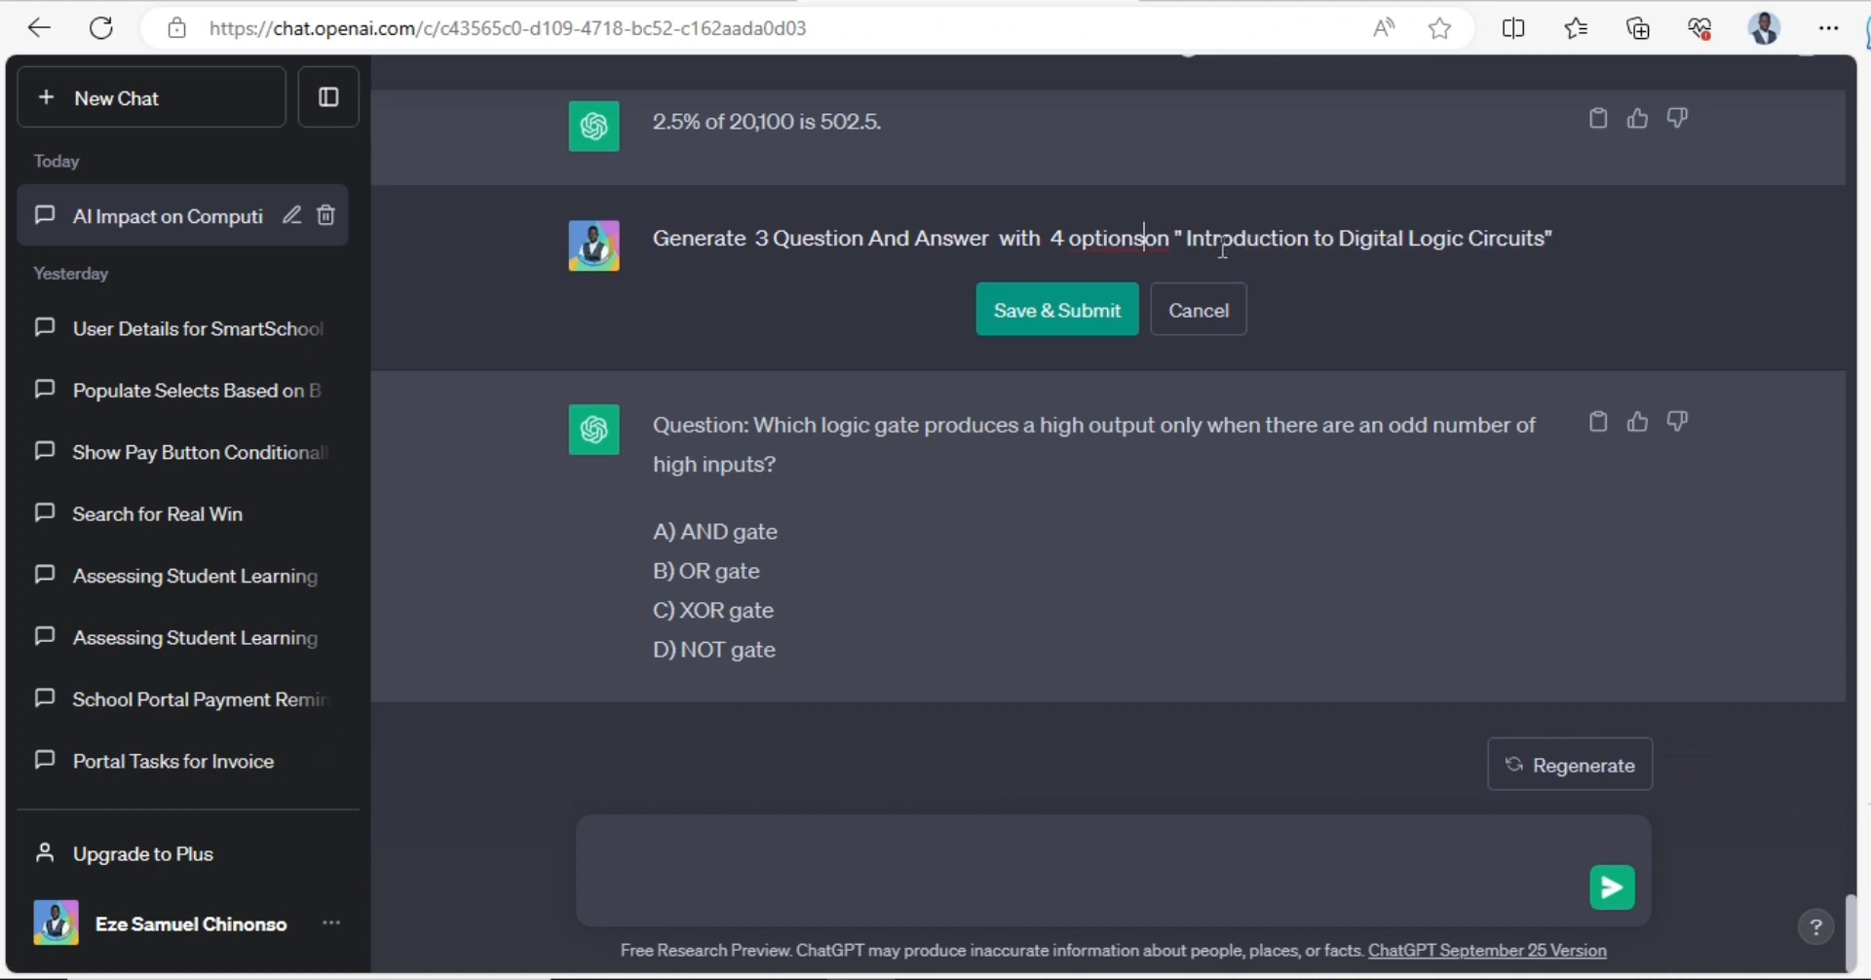
left_click(1053, 336)
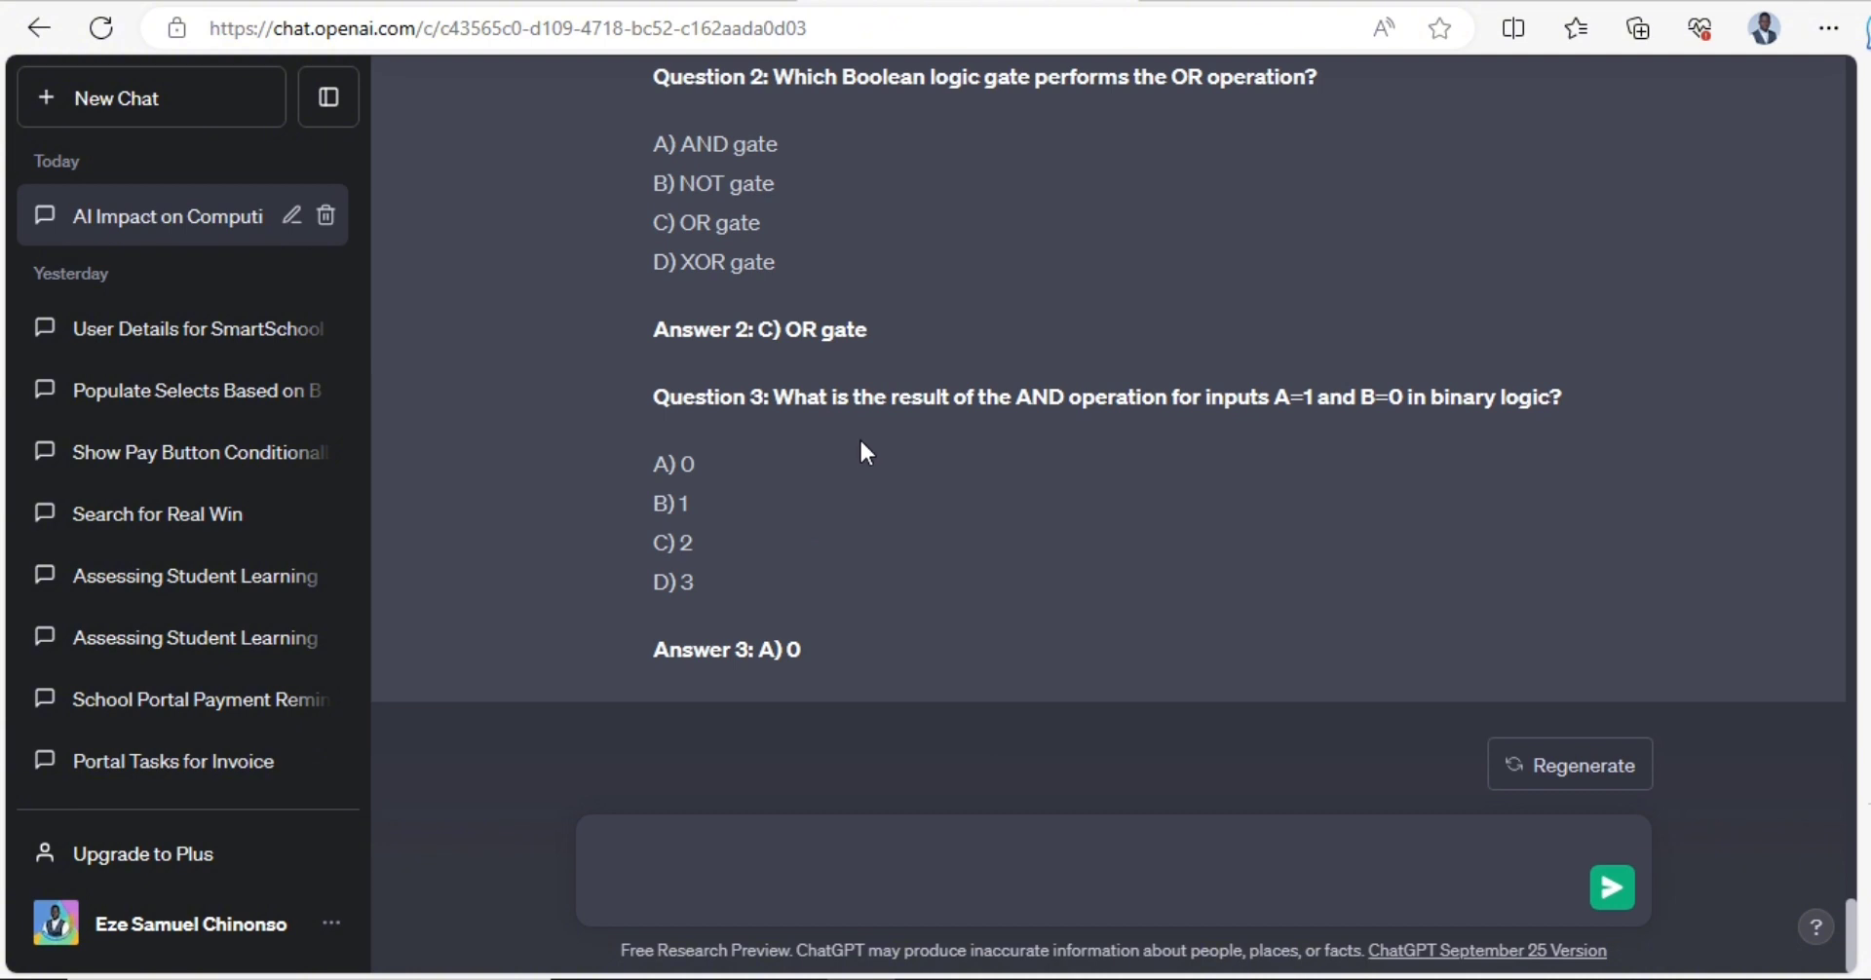
- Copy the Question 1 text "What is a basic building block of digital logic circuits?" and return to the portal's question form
scroll(862, 443, "up", 8)
left_click_drag(1309, 585, 775, 586)
key("ctrl+c")
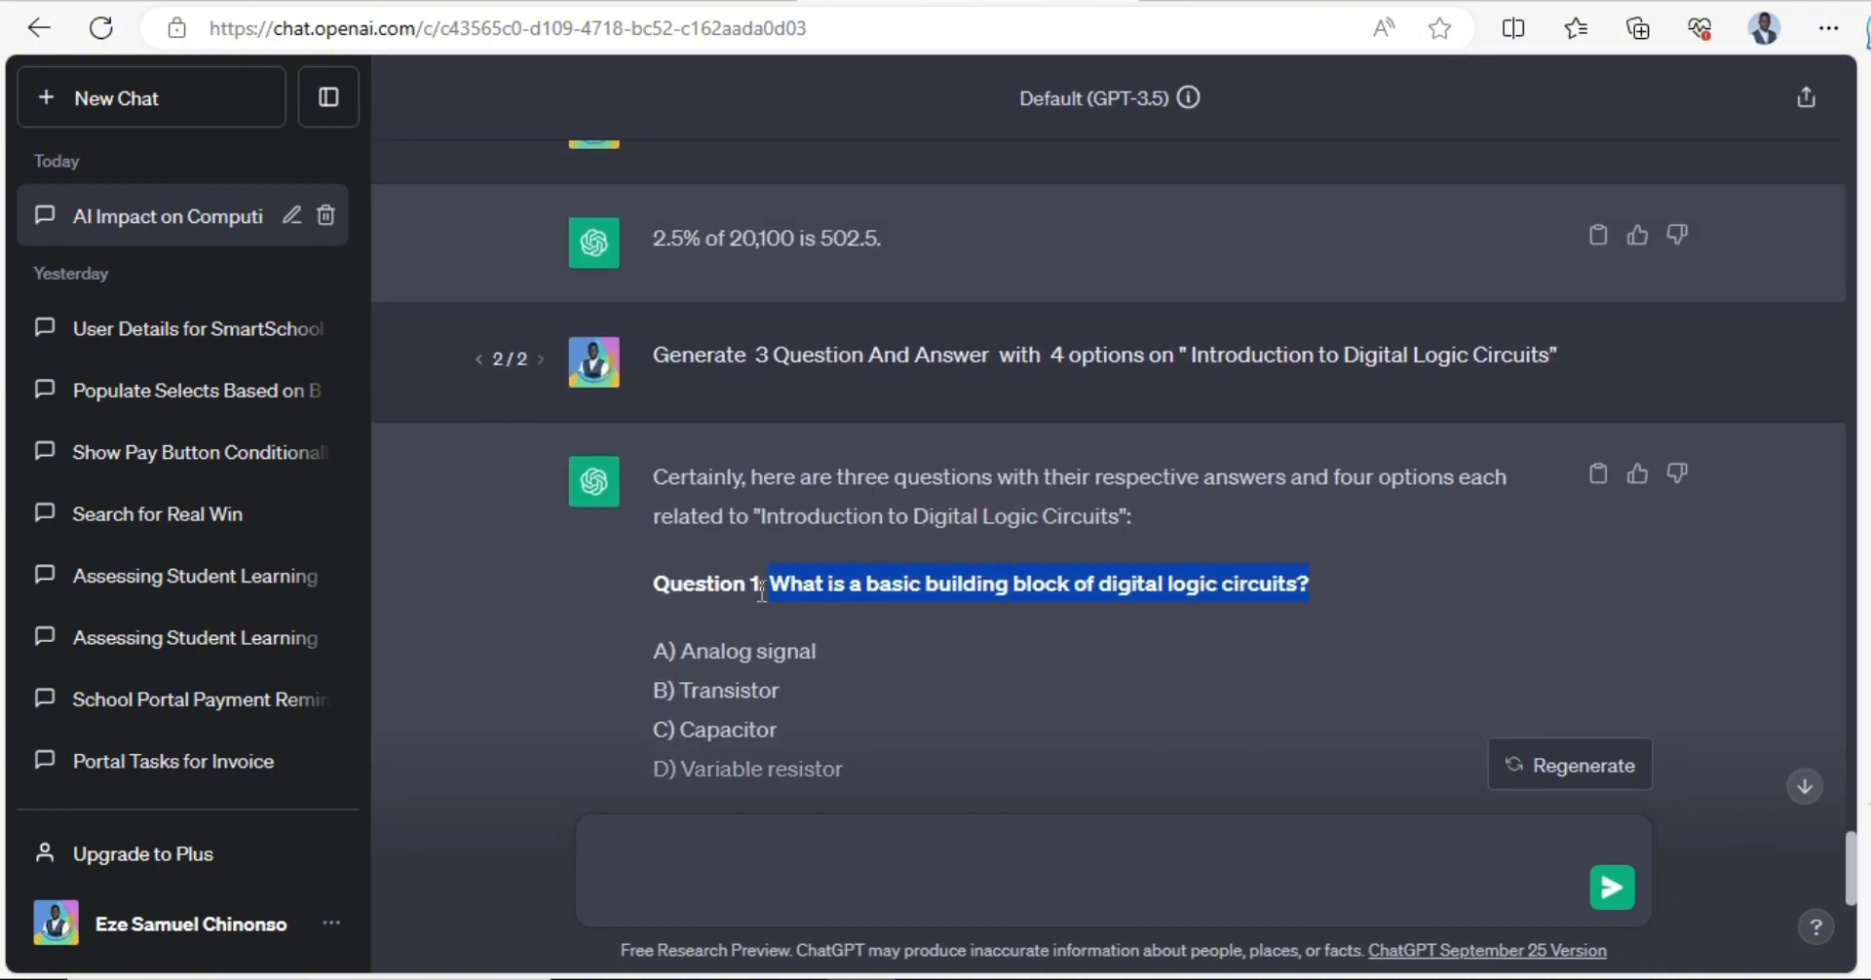
left_click(663, 2)
left_click(419, 2)
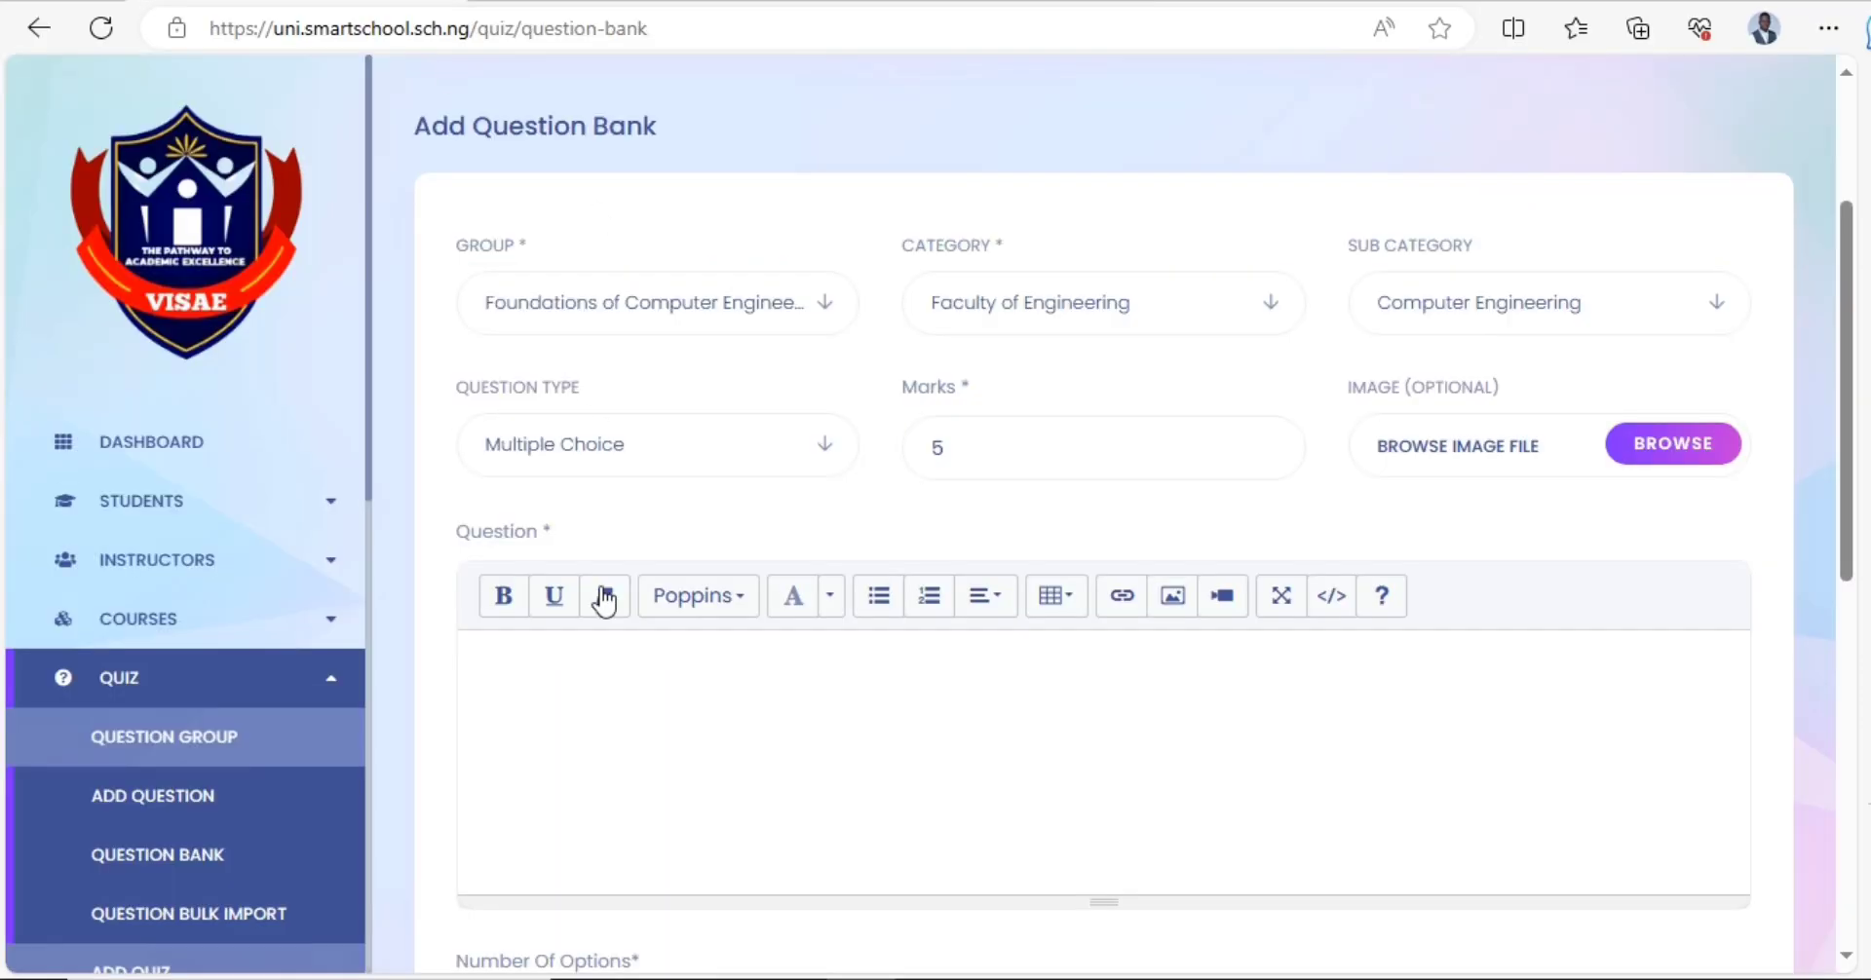
- Select Multiple Choice again as the question type
left_click(696, 469)
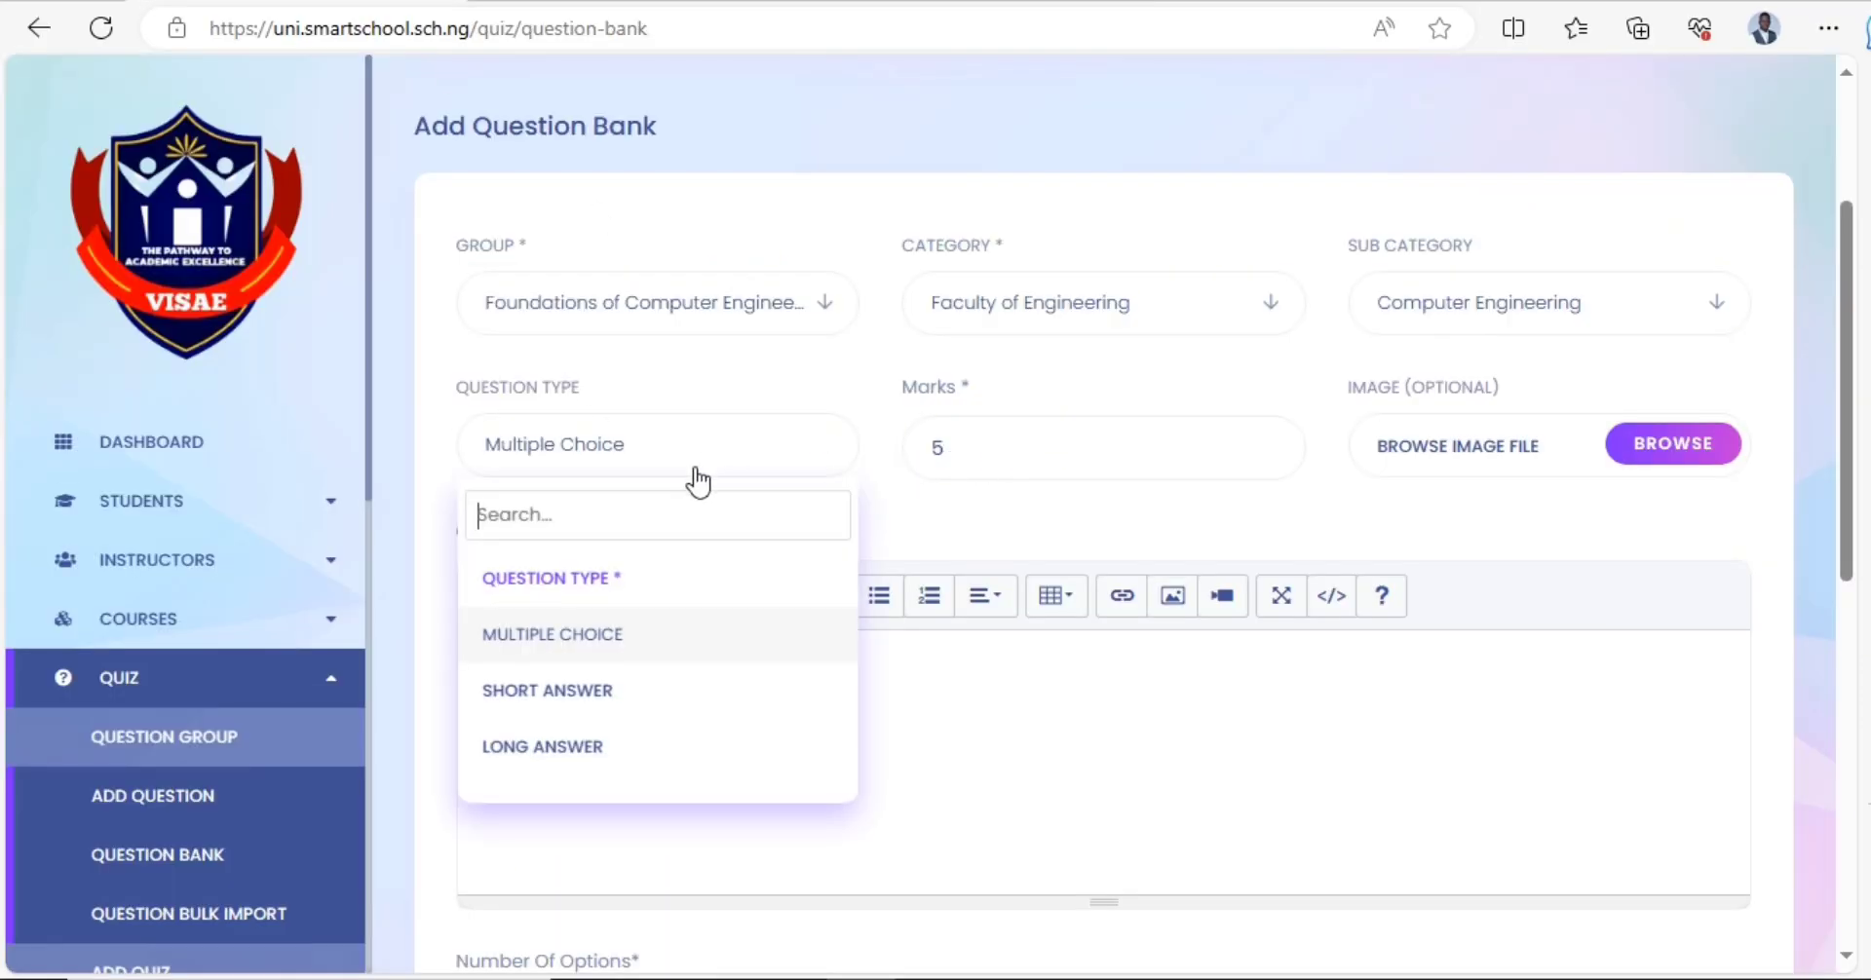
left_click(694, 469)
left_click(693, 469)
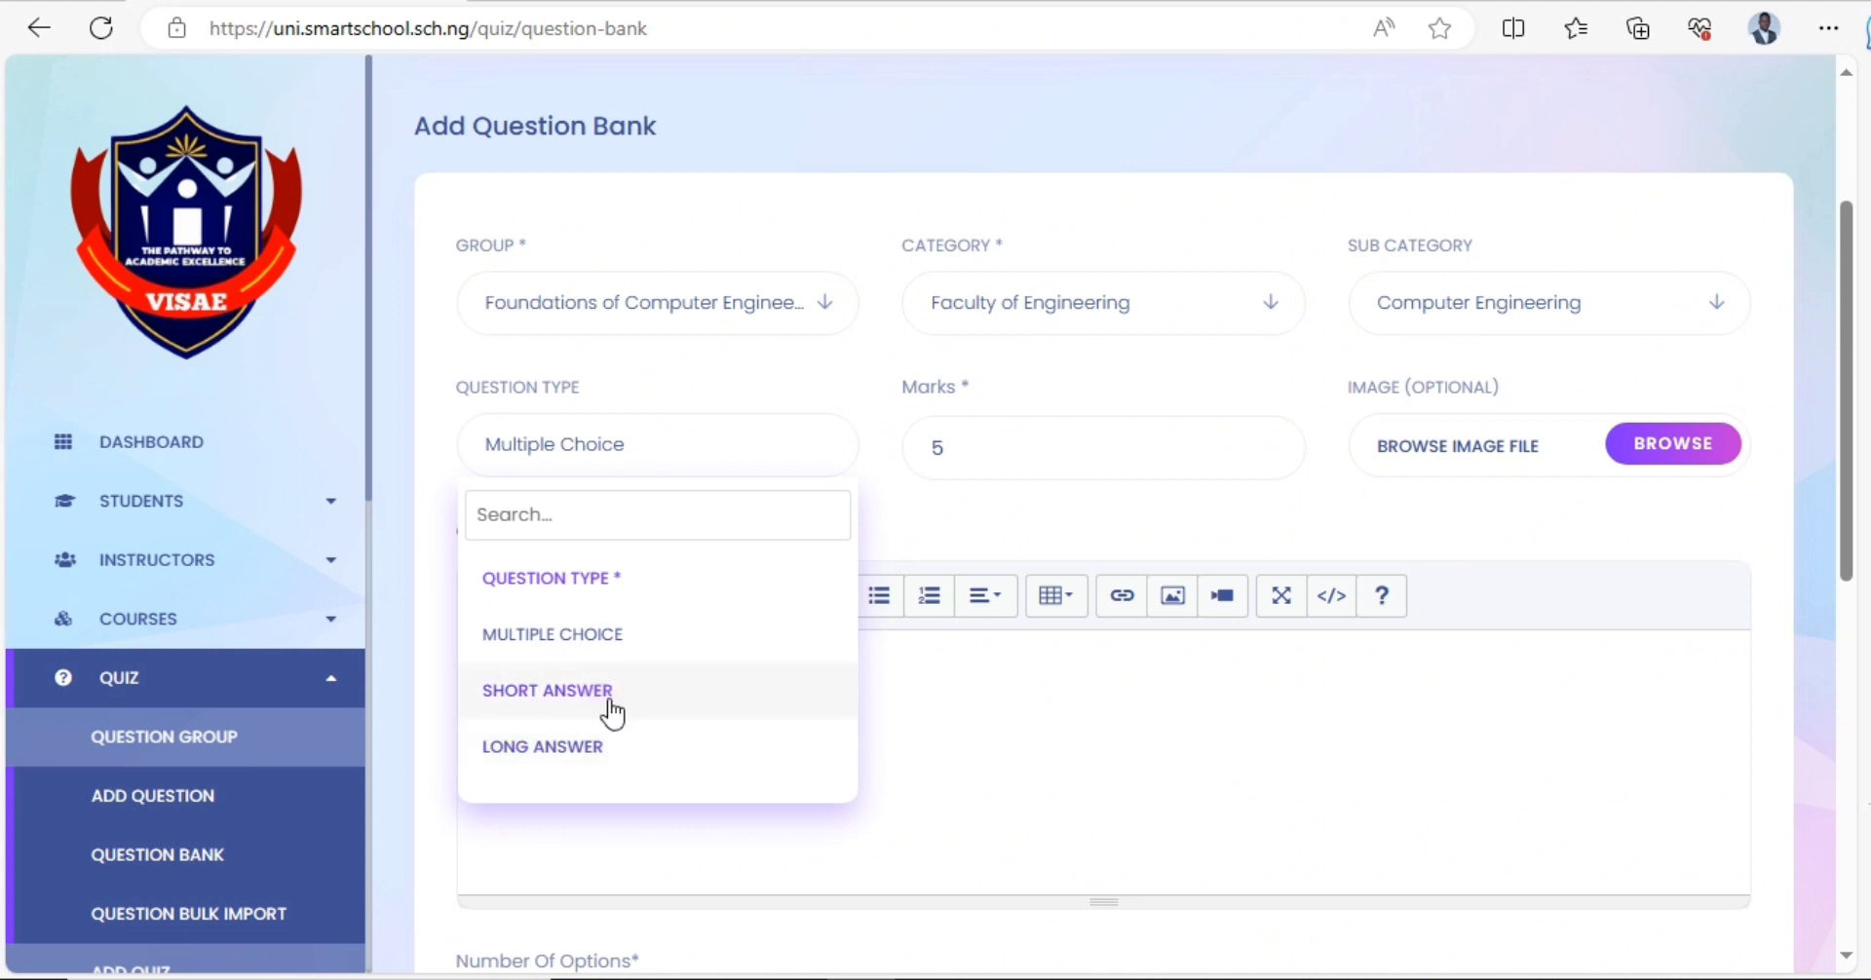
left_click(612, 640)
- Paste "What is a basic building block of digital logic circuits?" as the question text and reset its formatting to the default
scroll(1328, 531, "down", 3)
left_click(680, 442)
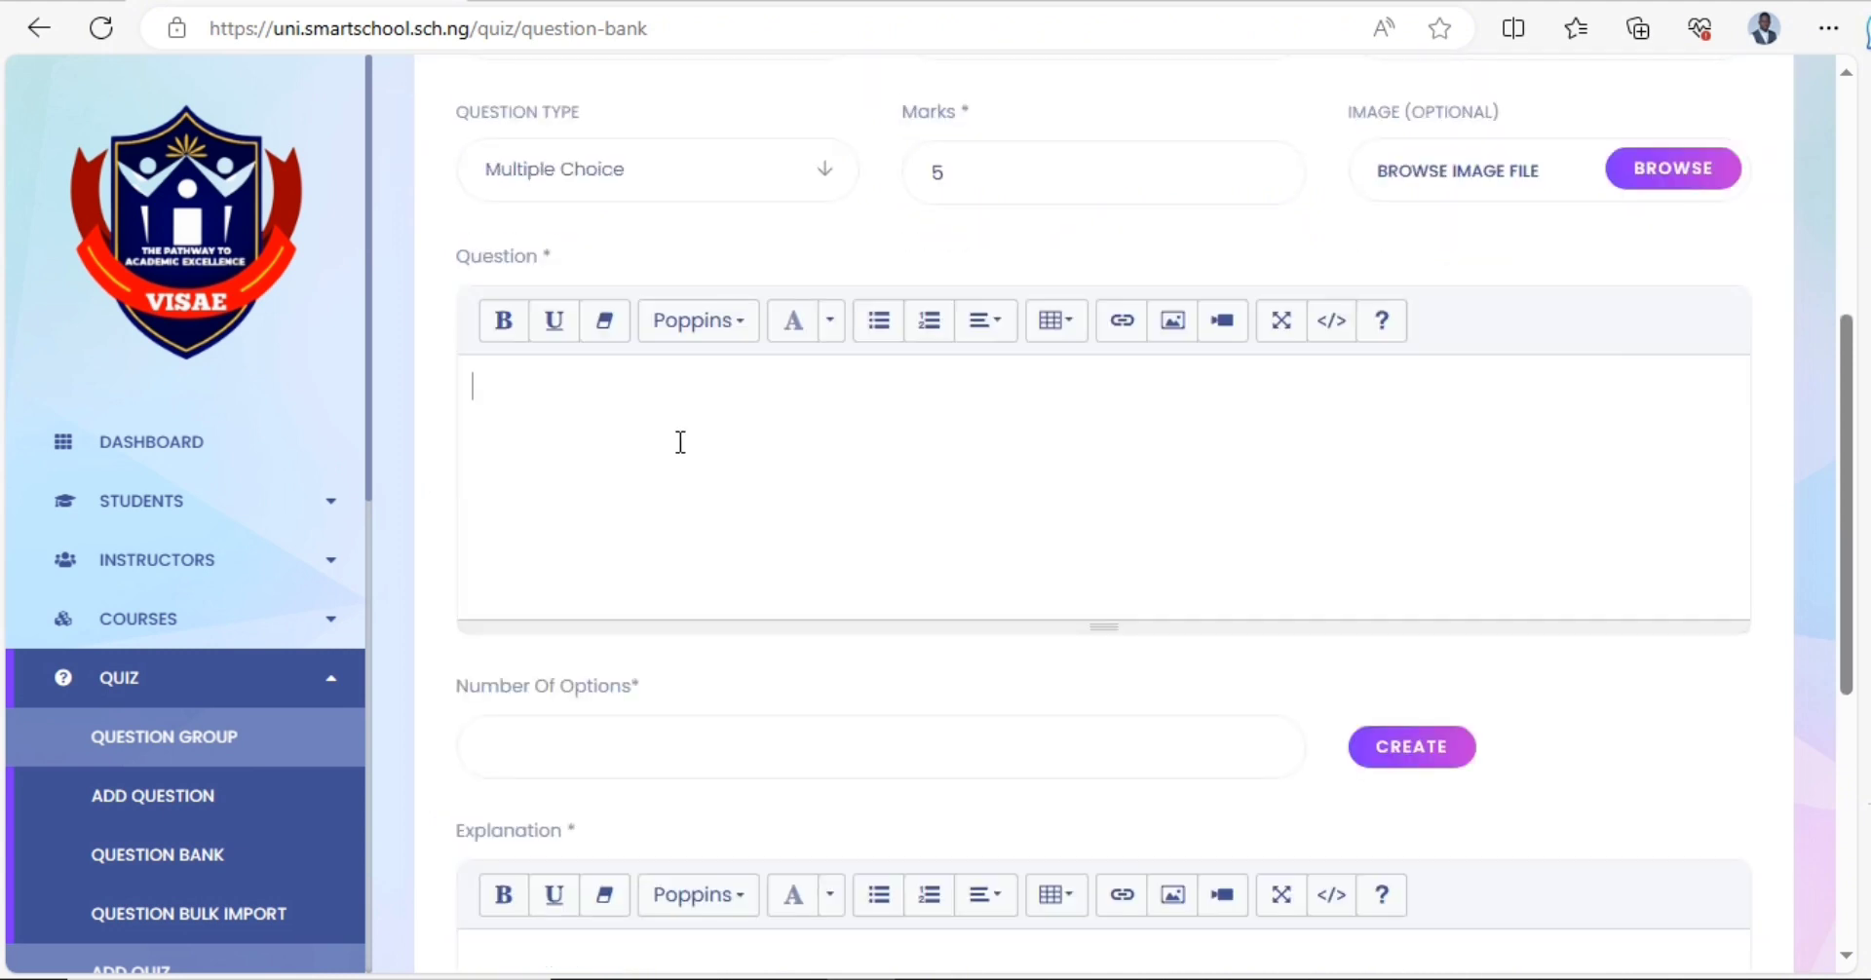
key("ctrl+v")
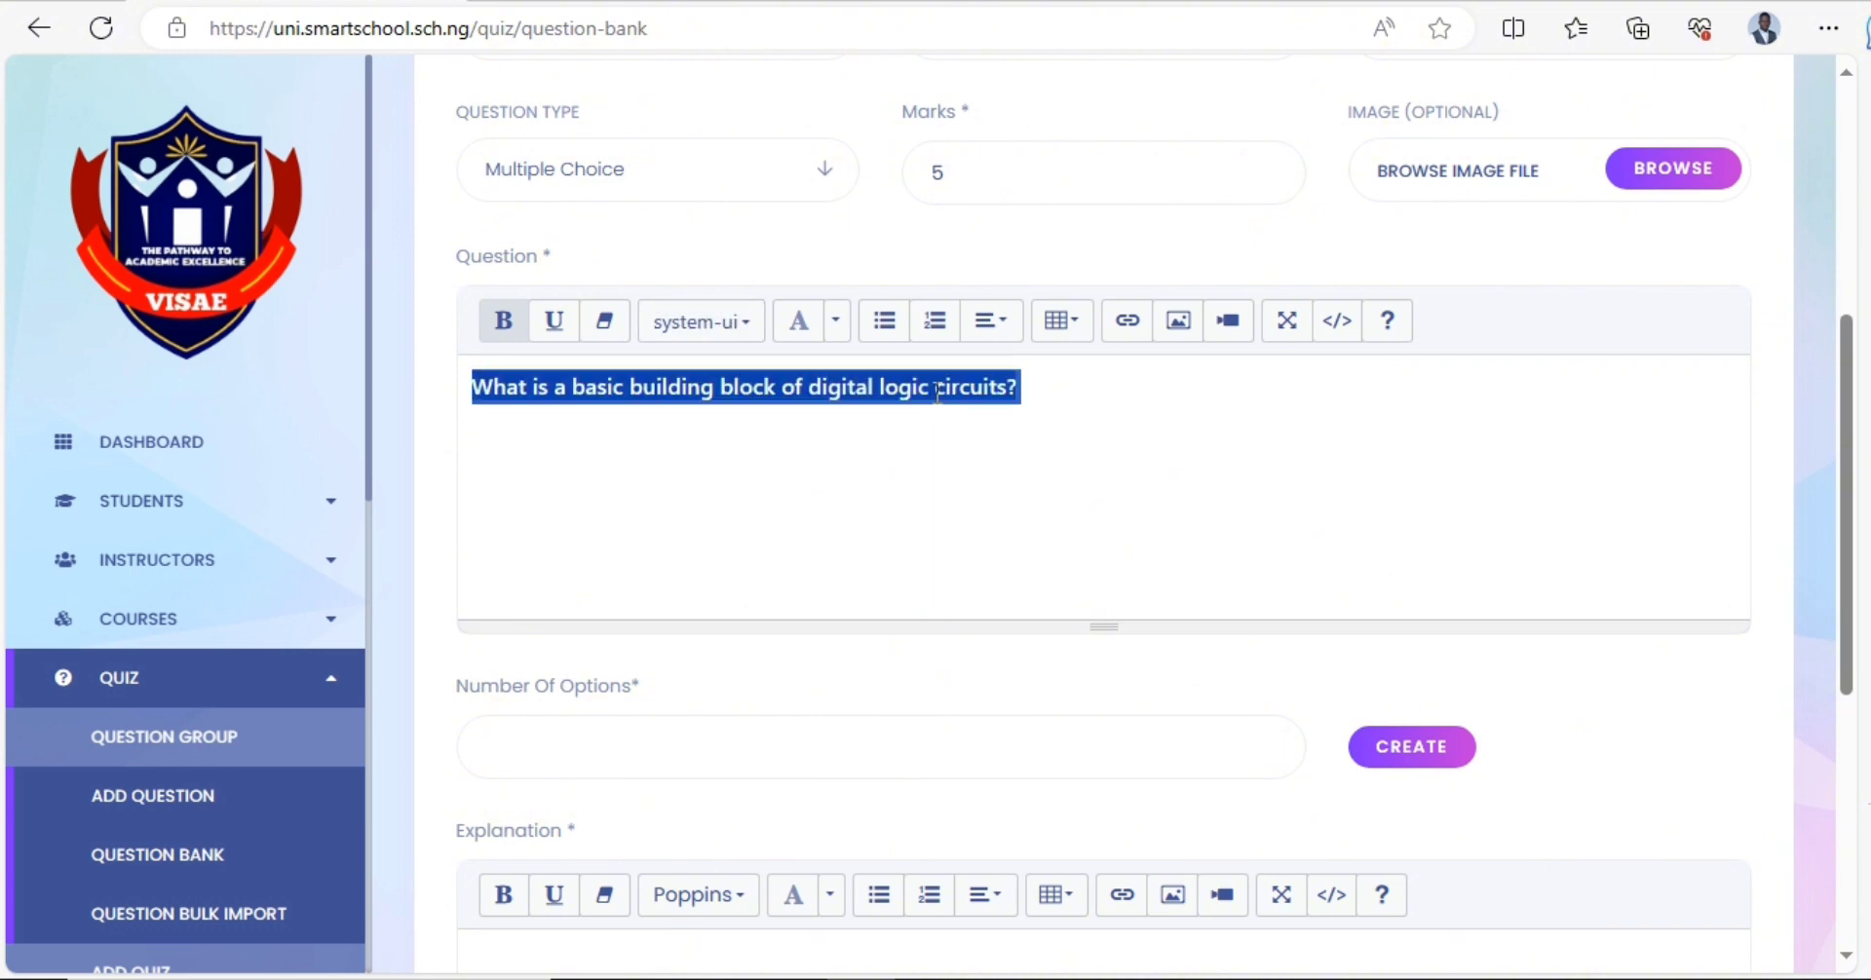
left_click(836, 322)
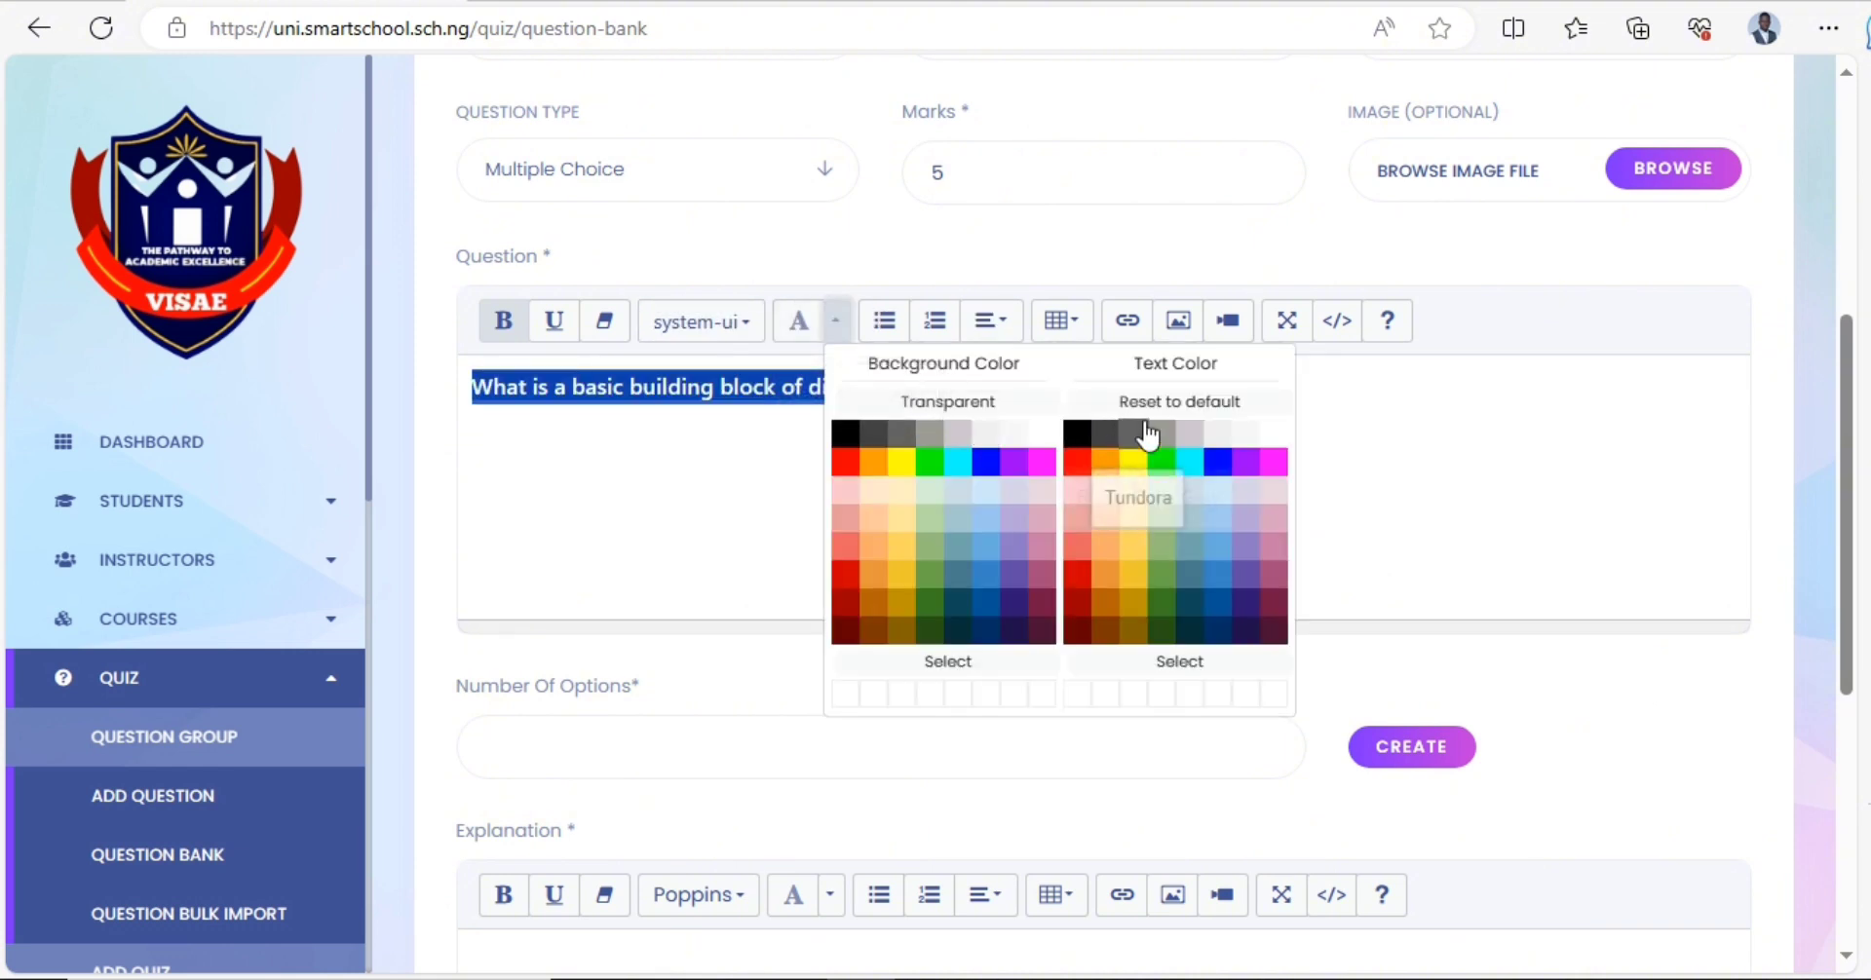
left_click(1154, 403)
left_click(677, 440)
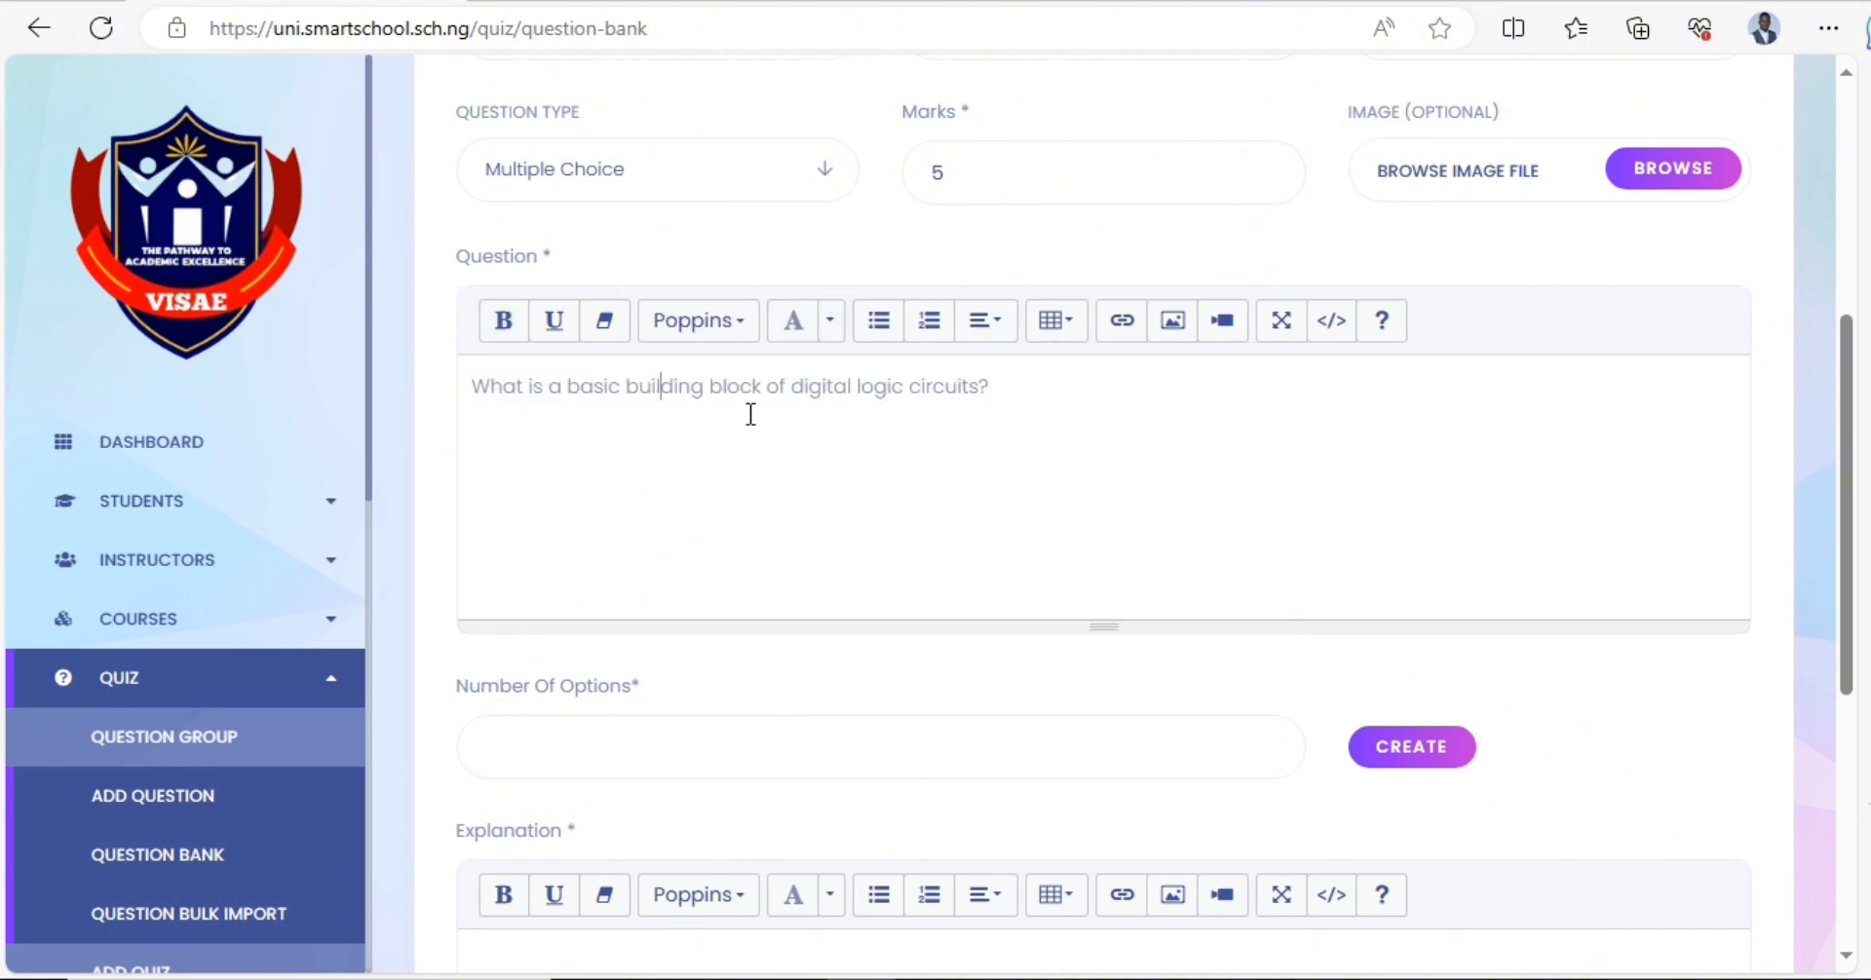
- Create the answer option fields for the question
scroll(734, 527, "down", 1)
scroll(734, 528, "down", 3)
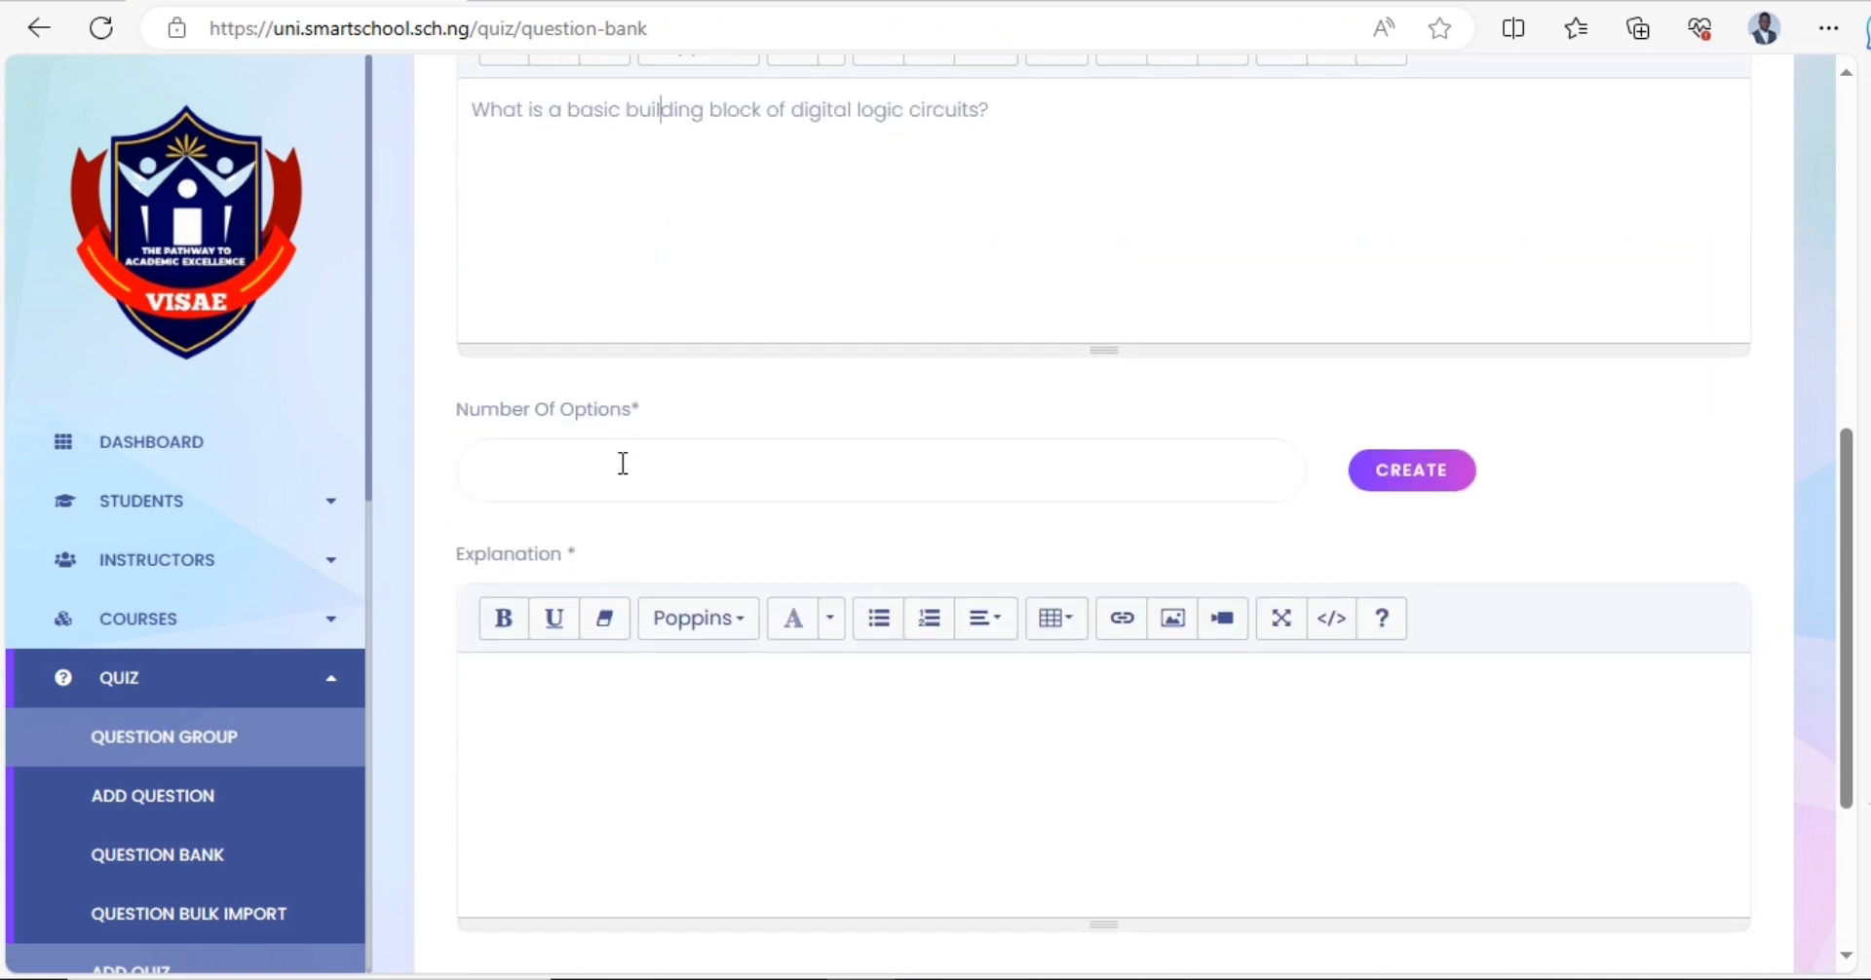
left_click(1441, 473)
- Copy "Analog signal" from option A in ChatGPT and paste it as the first answer option in the portal's question form
left_click(760, 1)
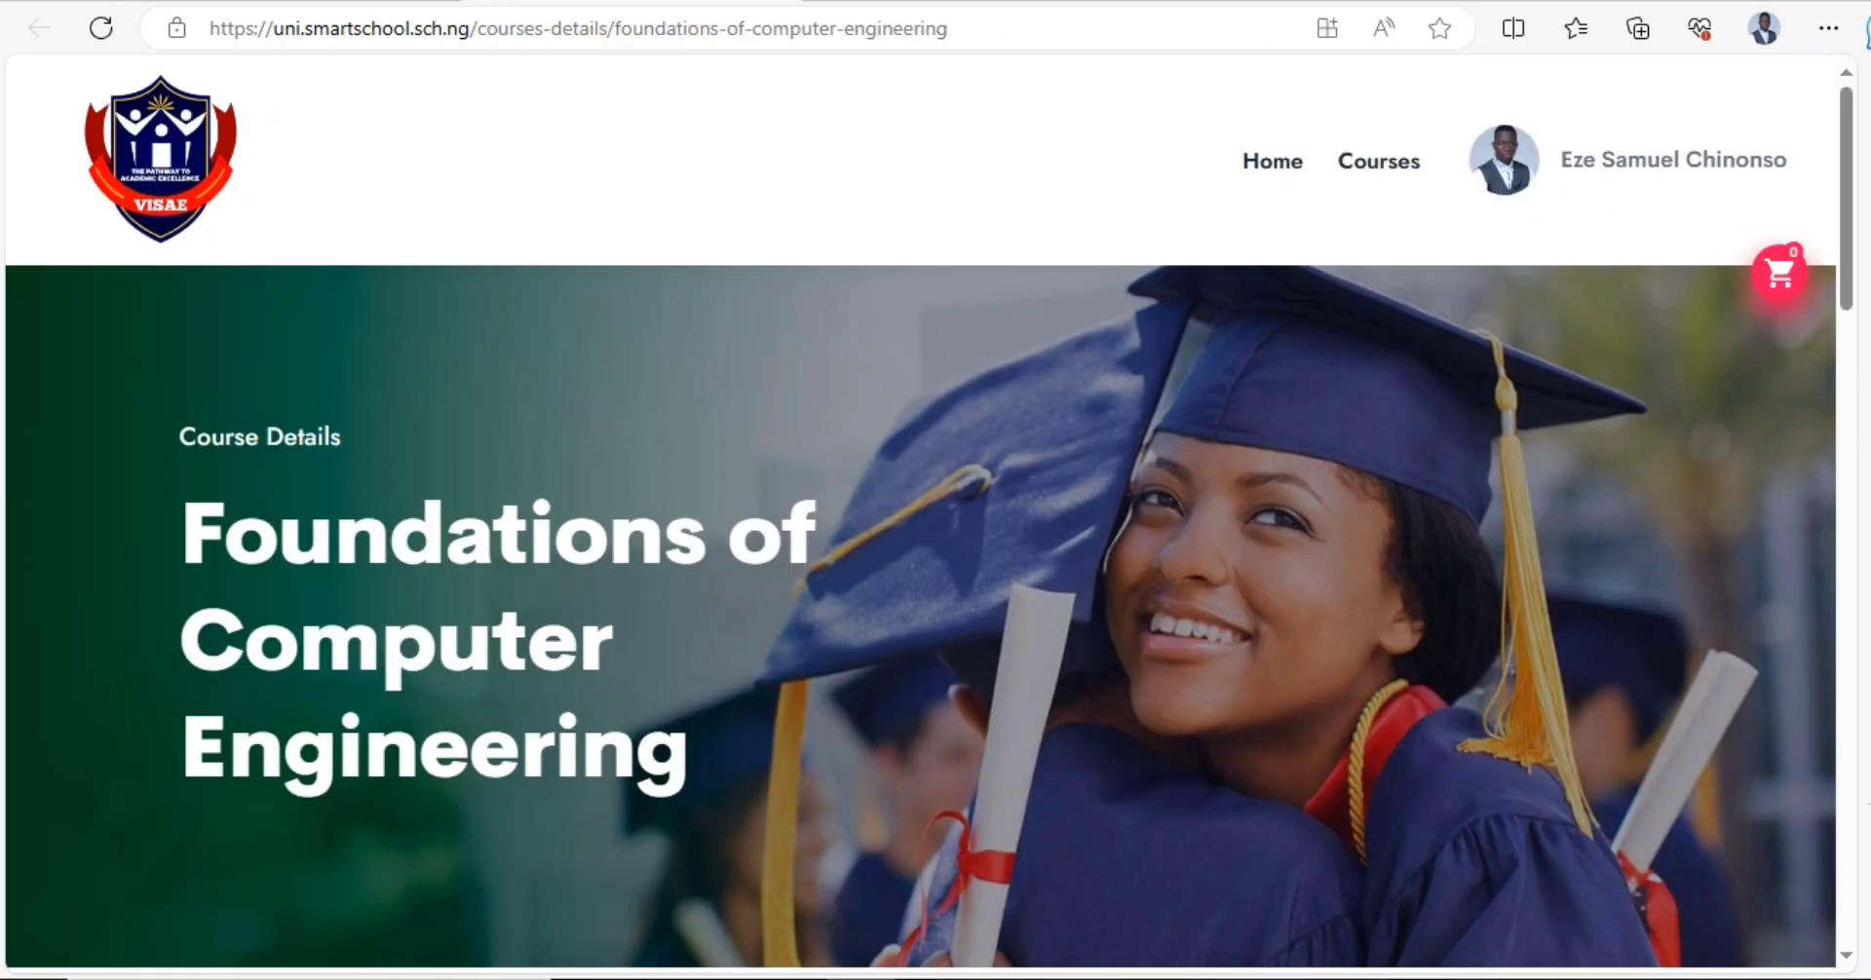
left_click(863, 1)
left_click_drag(819, 654, 685, 653)
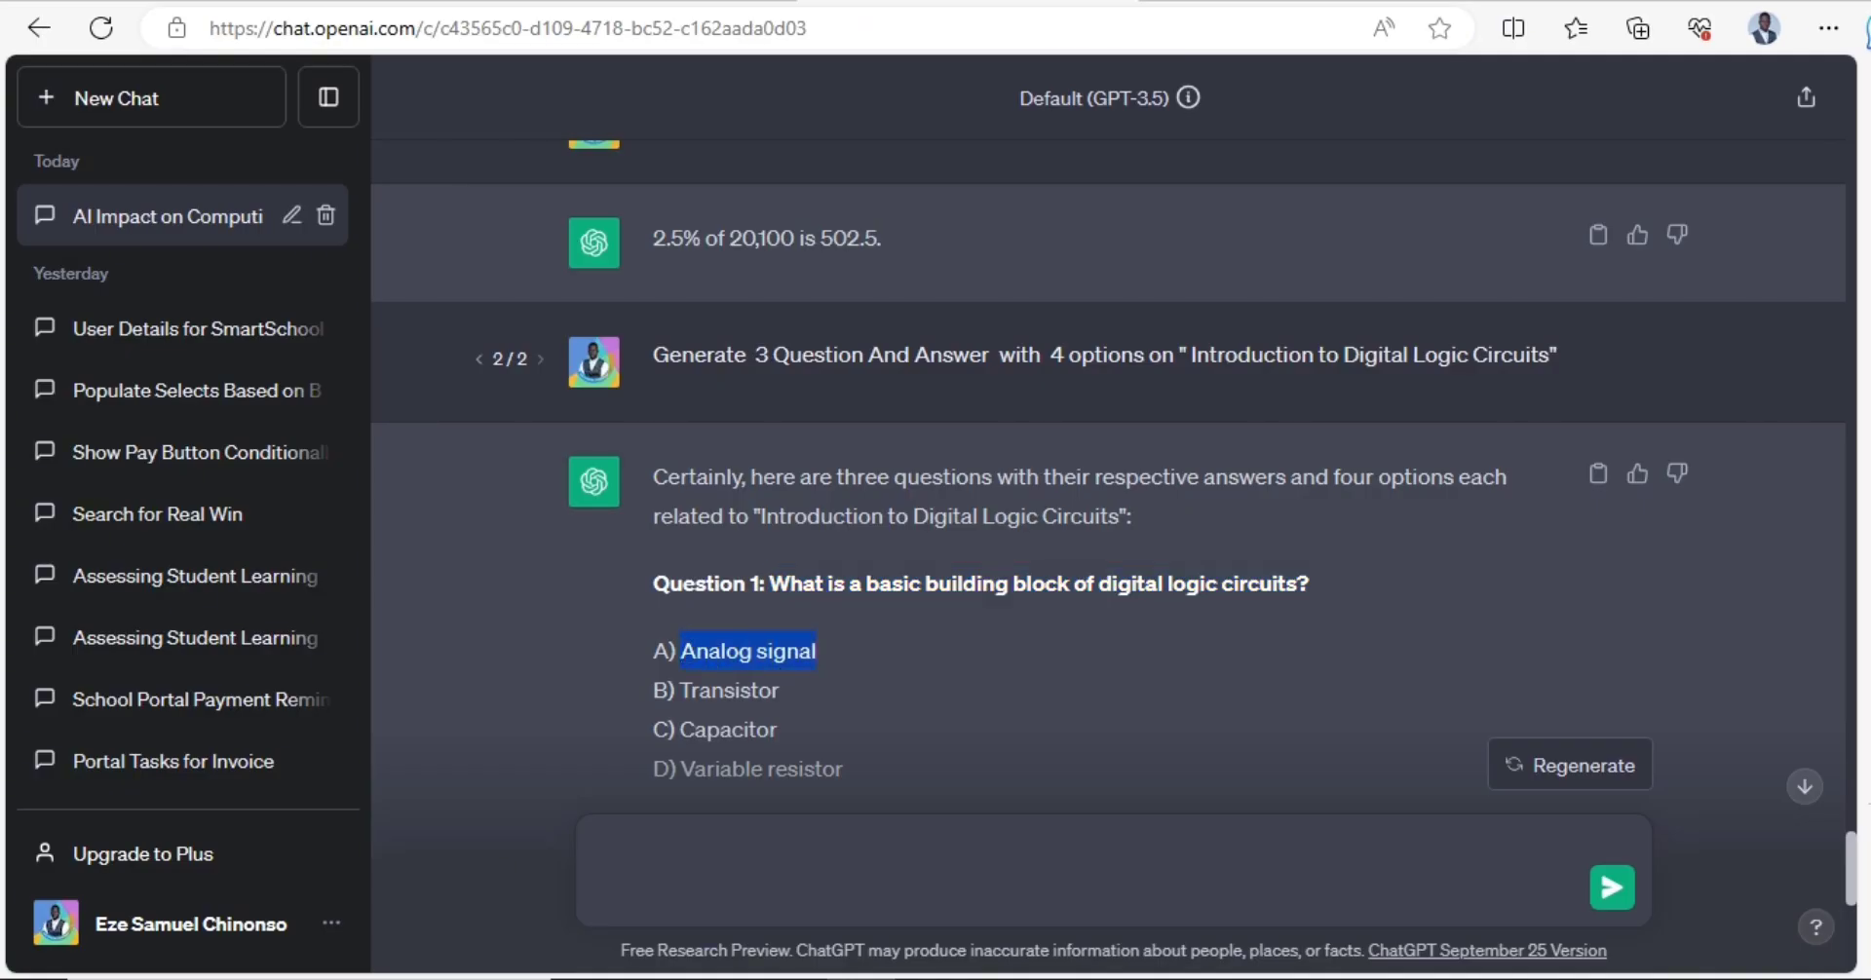
key("ctrl+c")
left_click(760, 1)
left_click(655, 547)
key("ctrl+v")
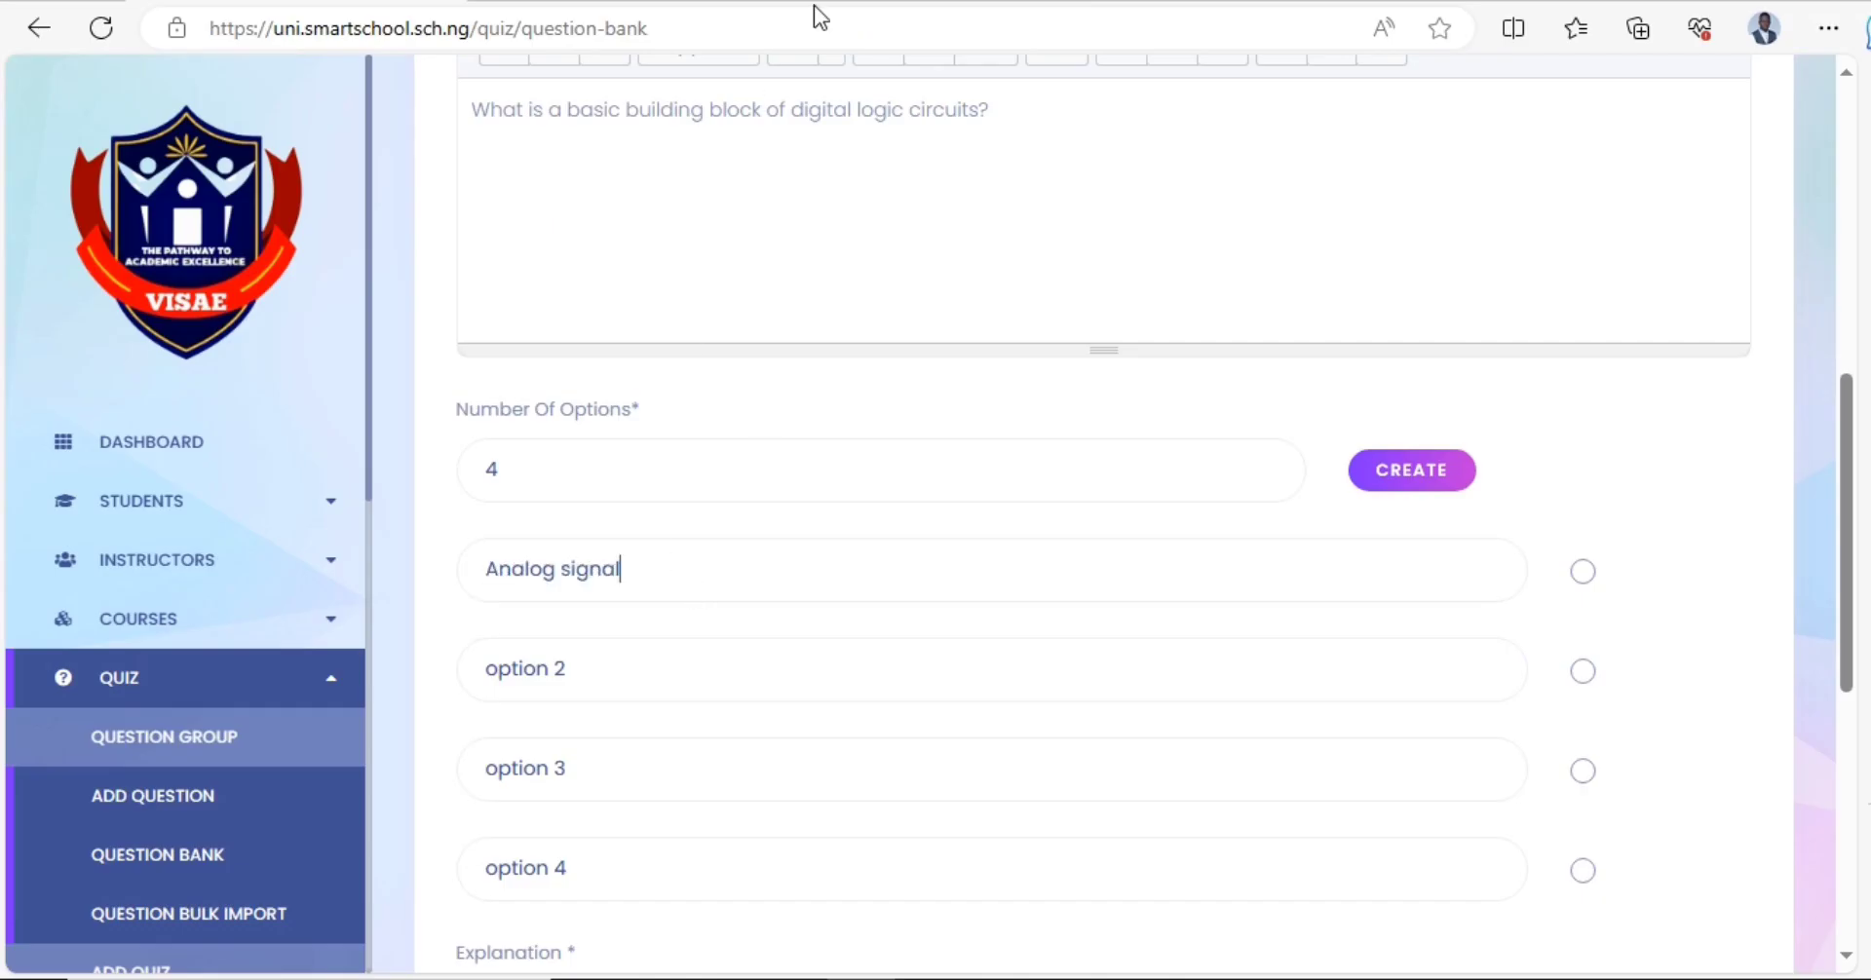
- Copy "Transistor" from option B in ChatGPT and enter it as the form's second answer option
left_click(822, 5)
left_click_drag(826, 704, 689, 700)
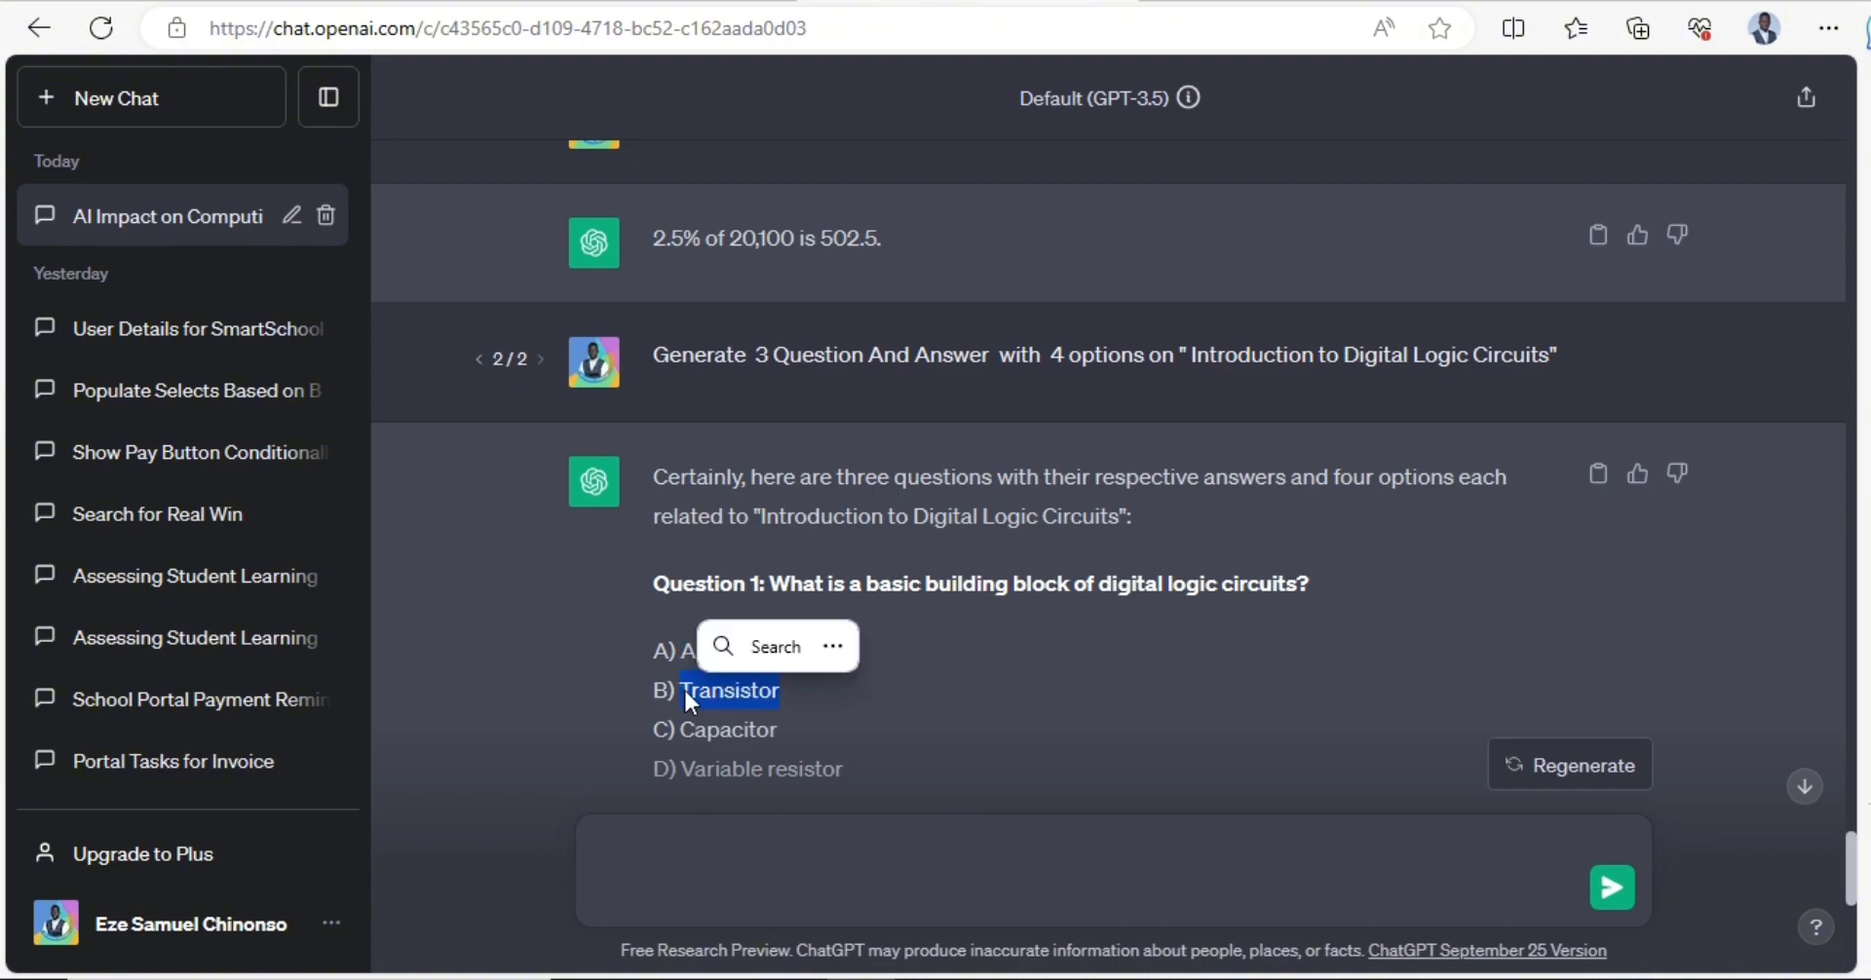
left_click(760, 1)
left_click(597, 673)
key("ctrl+v")
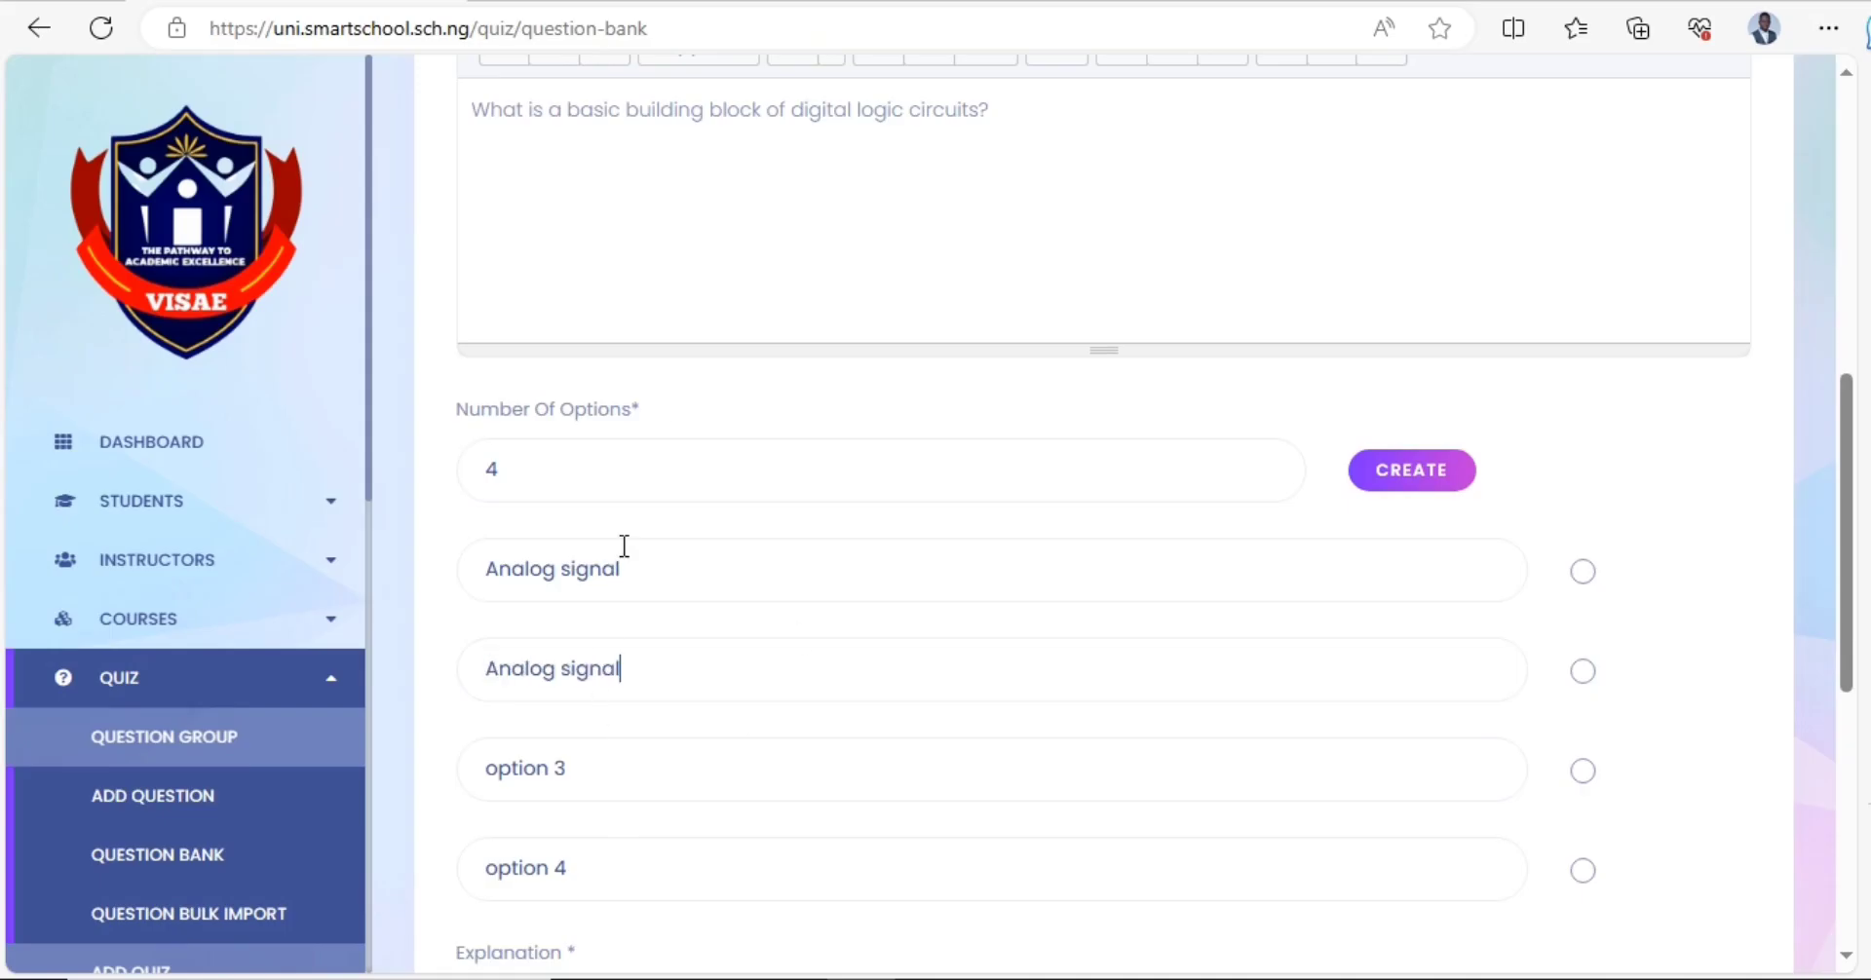
left_click(822, 5)
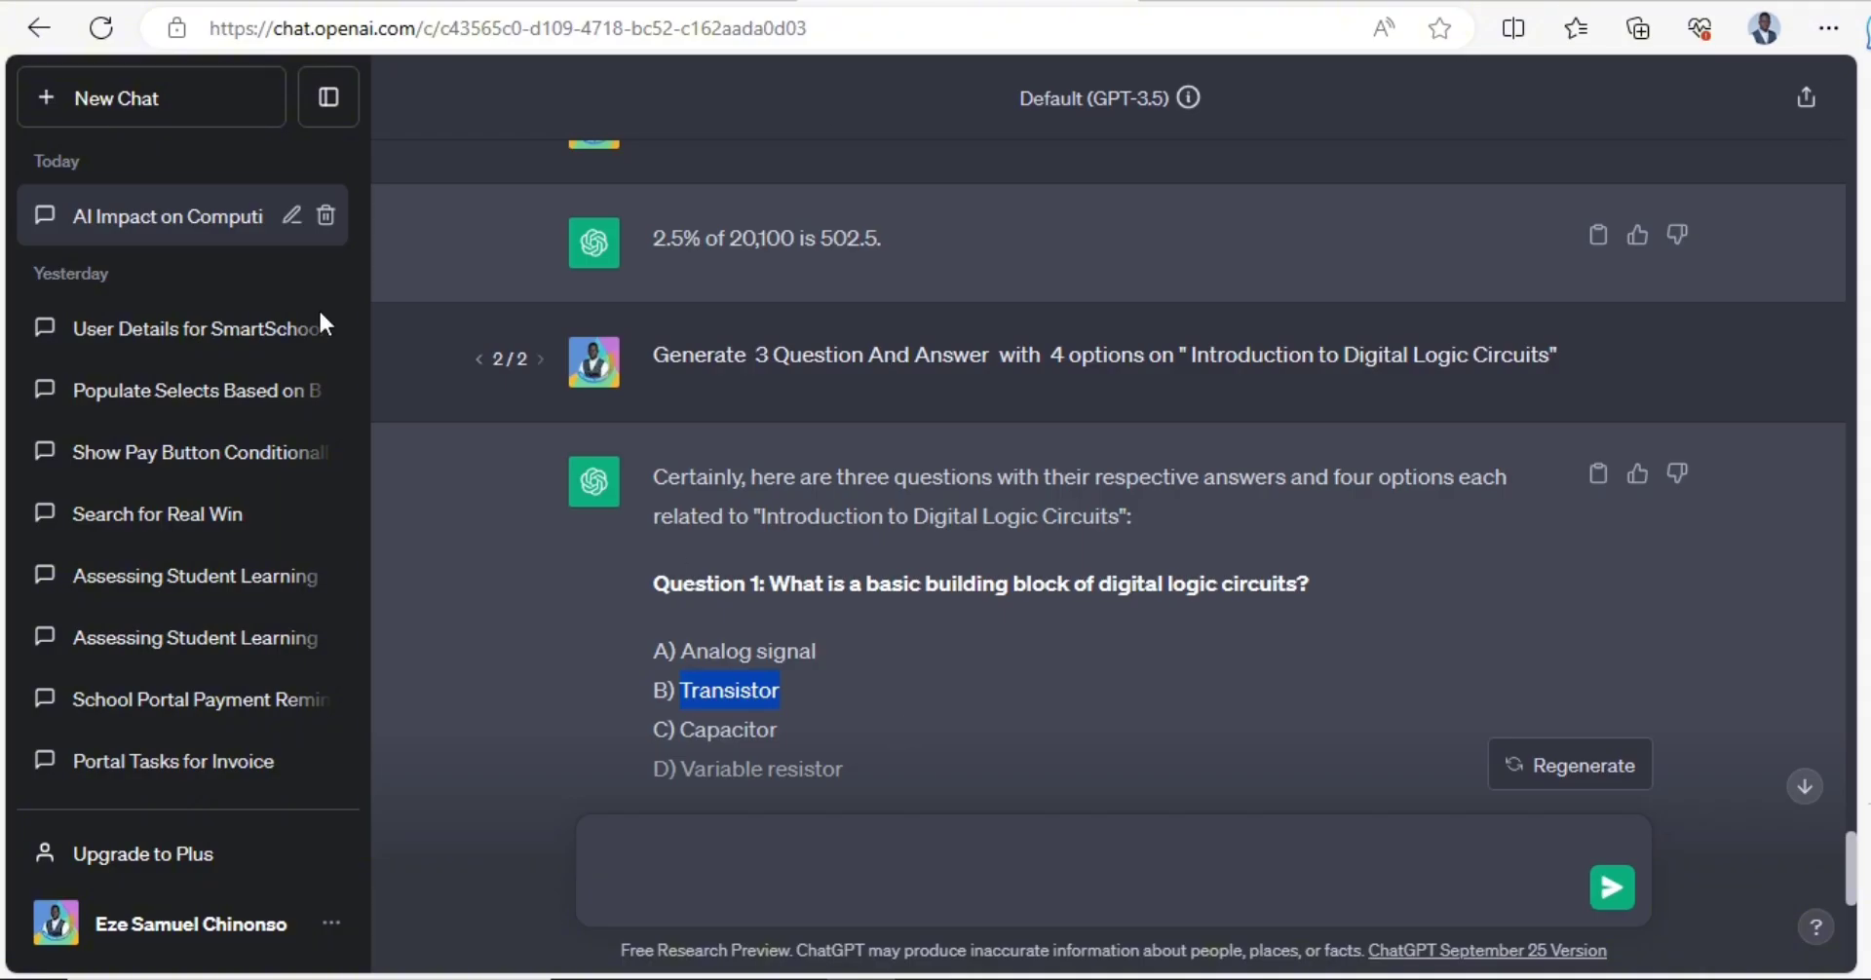
left_click(429, 3)
key("ctrl+a")
key("ctrl+v")
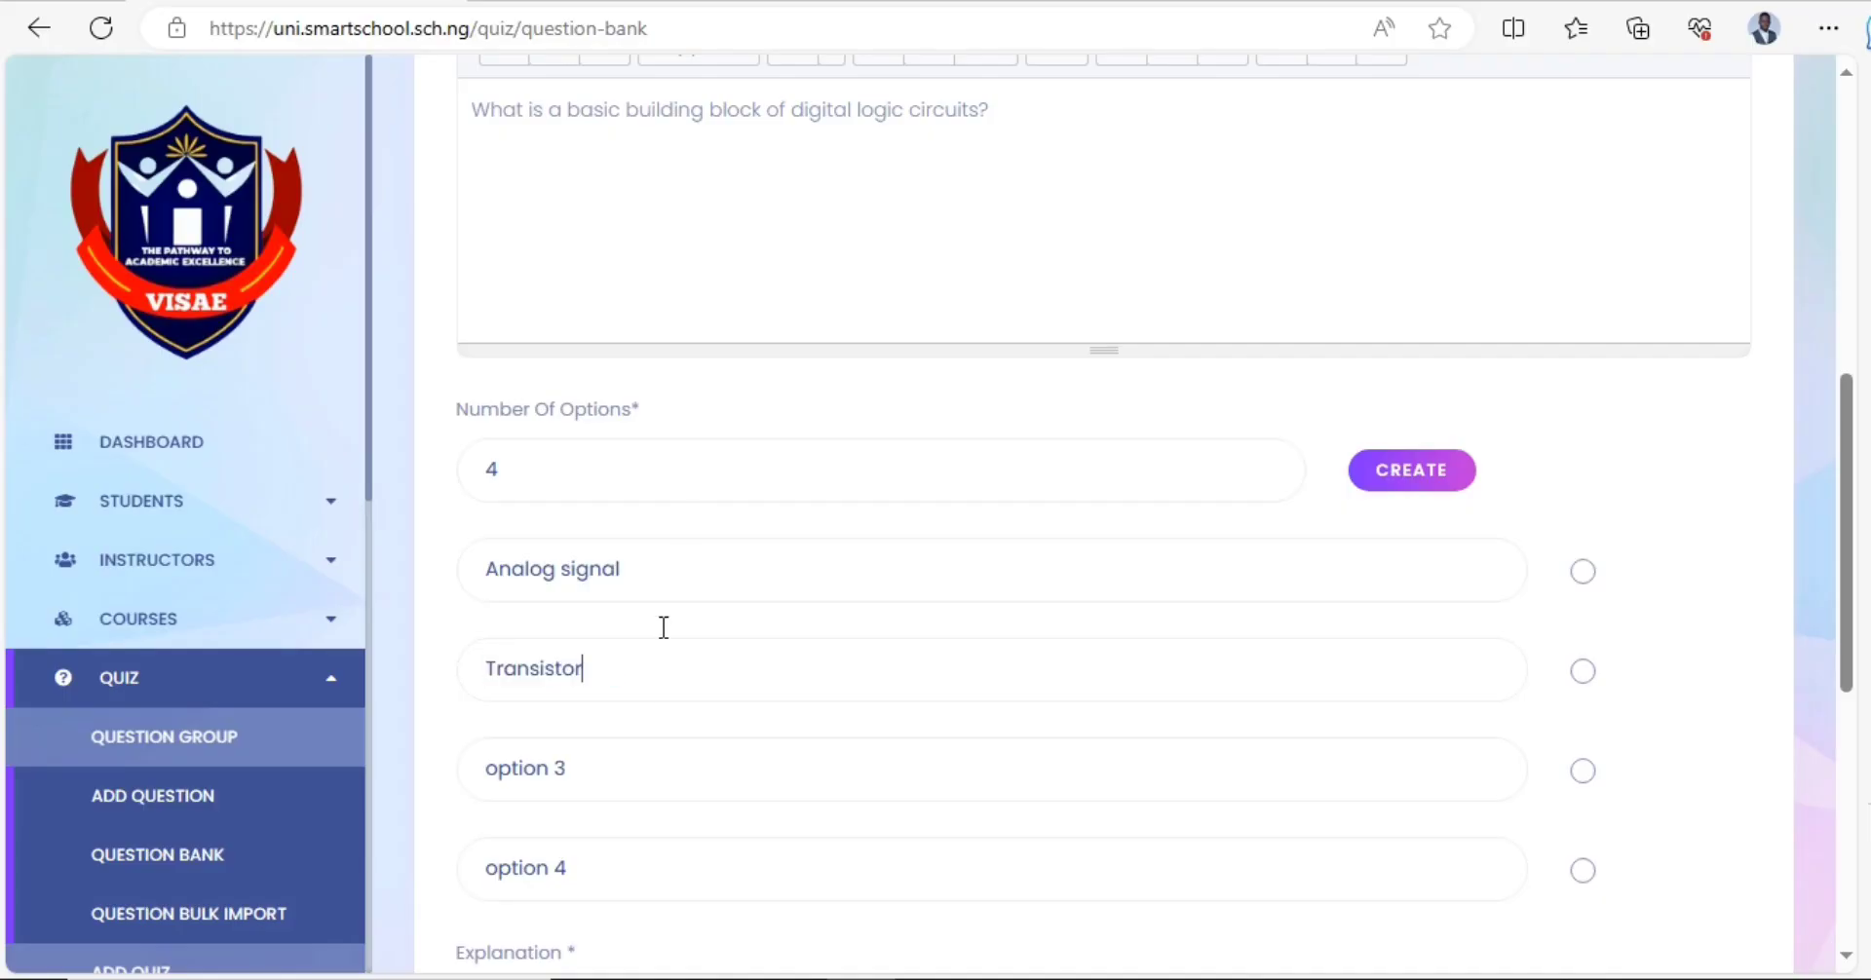
- Copy "Capacitor" from option C in ChatGPT and enter it as the form's third answer option
left_click(822, 5)
left_click_drag(799, 726, 694, 733)
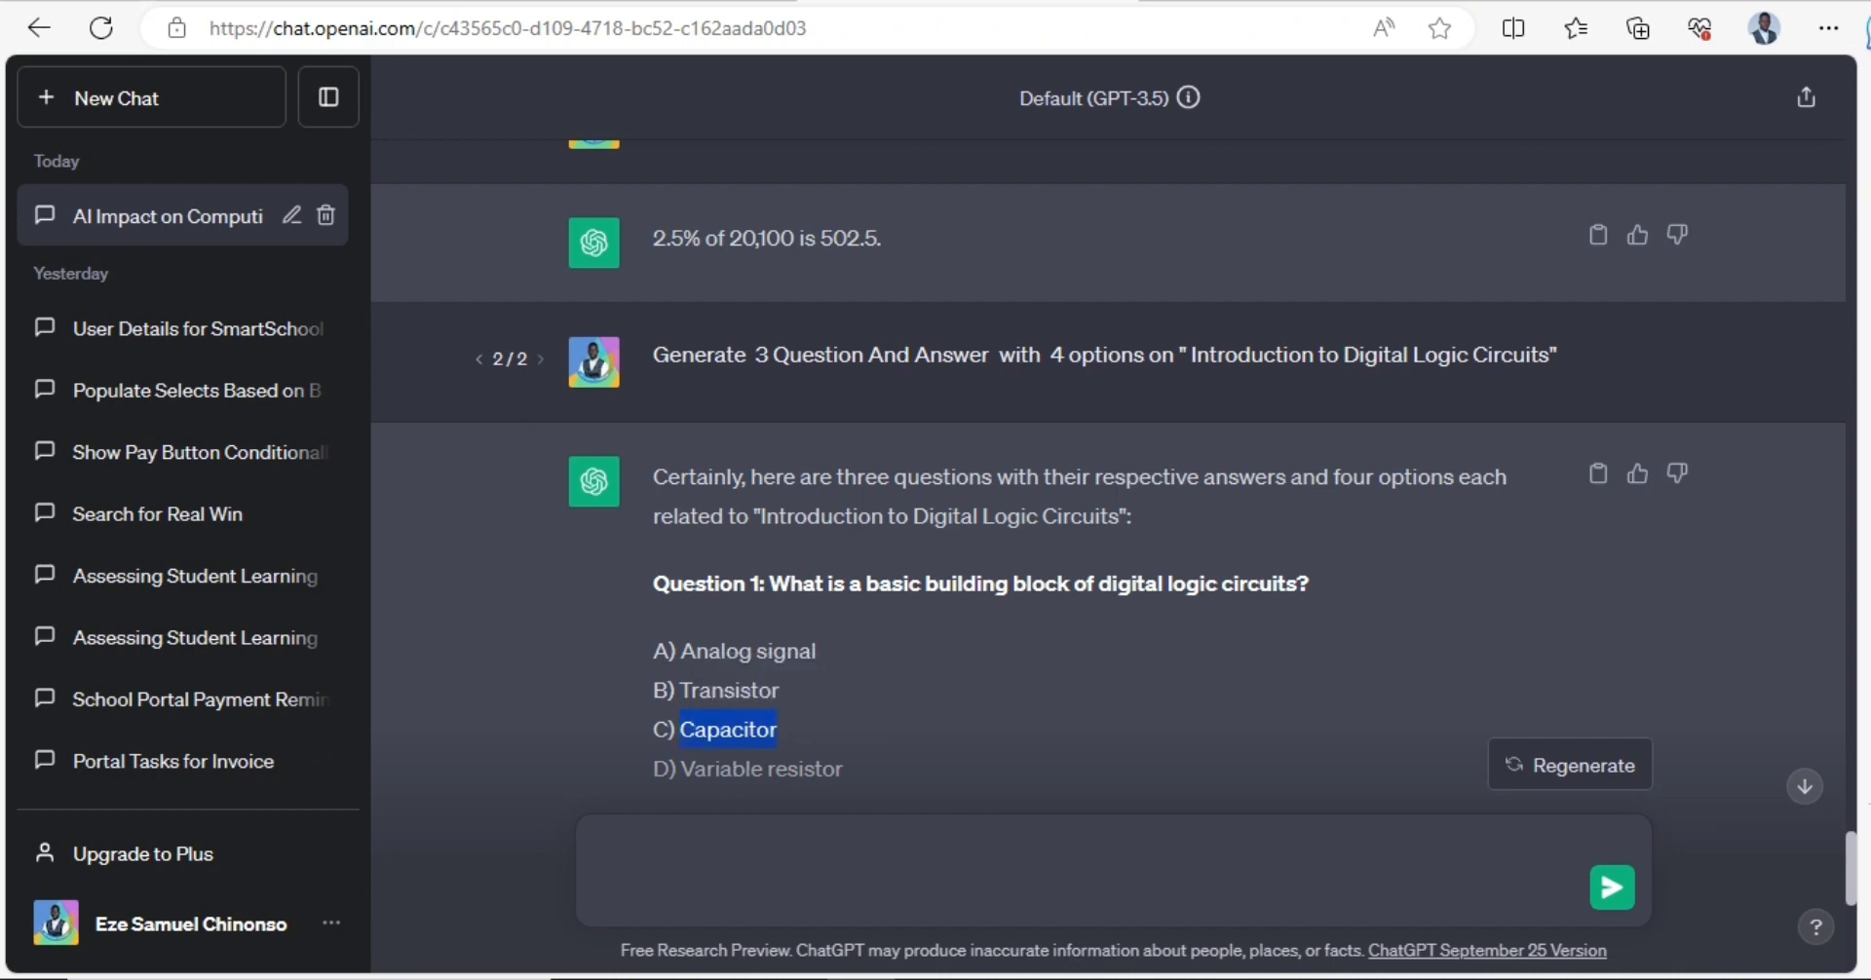
left_click(390, 4)
left_click(530, 777)
key("ctrl+v")
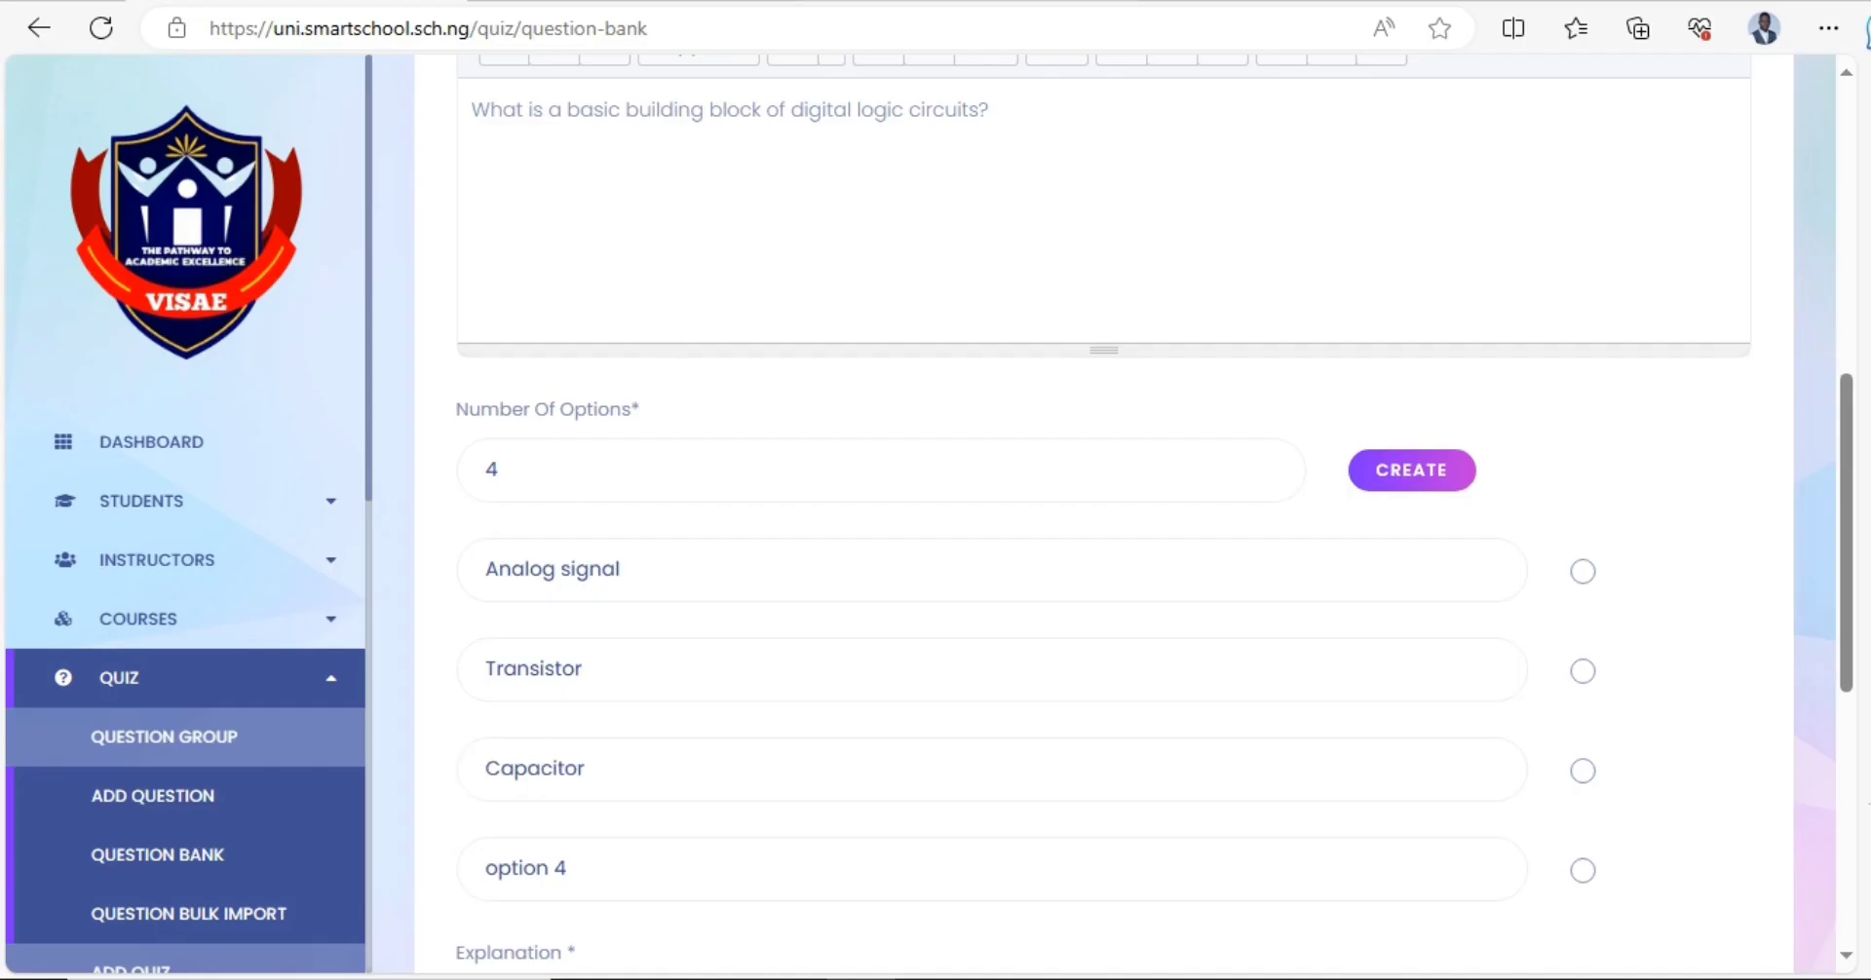
- Enter ChatGPT's option D, "Variable resistor", as the fourth answer option and mark Transistor as the correct answer
left_click(906, 4)
scroll(856, 574, "down", 2)
left_click(840, 493)
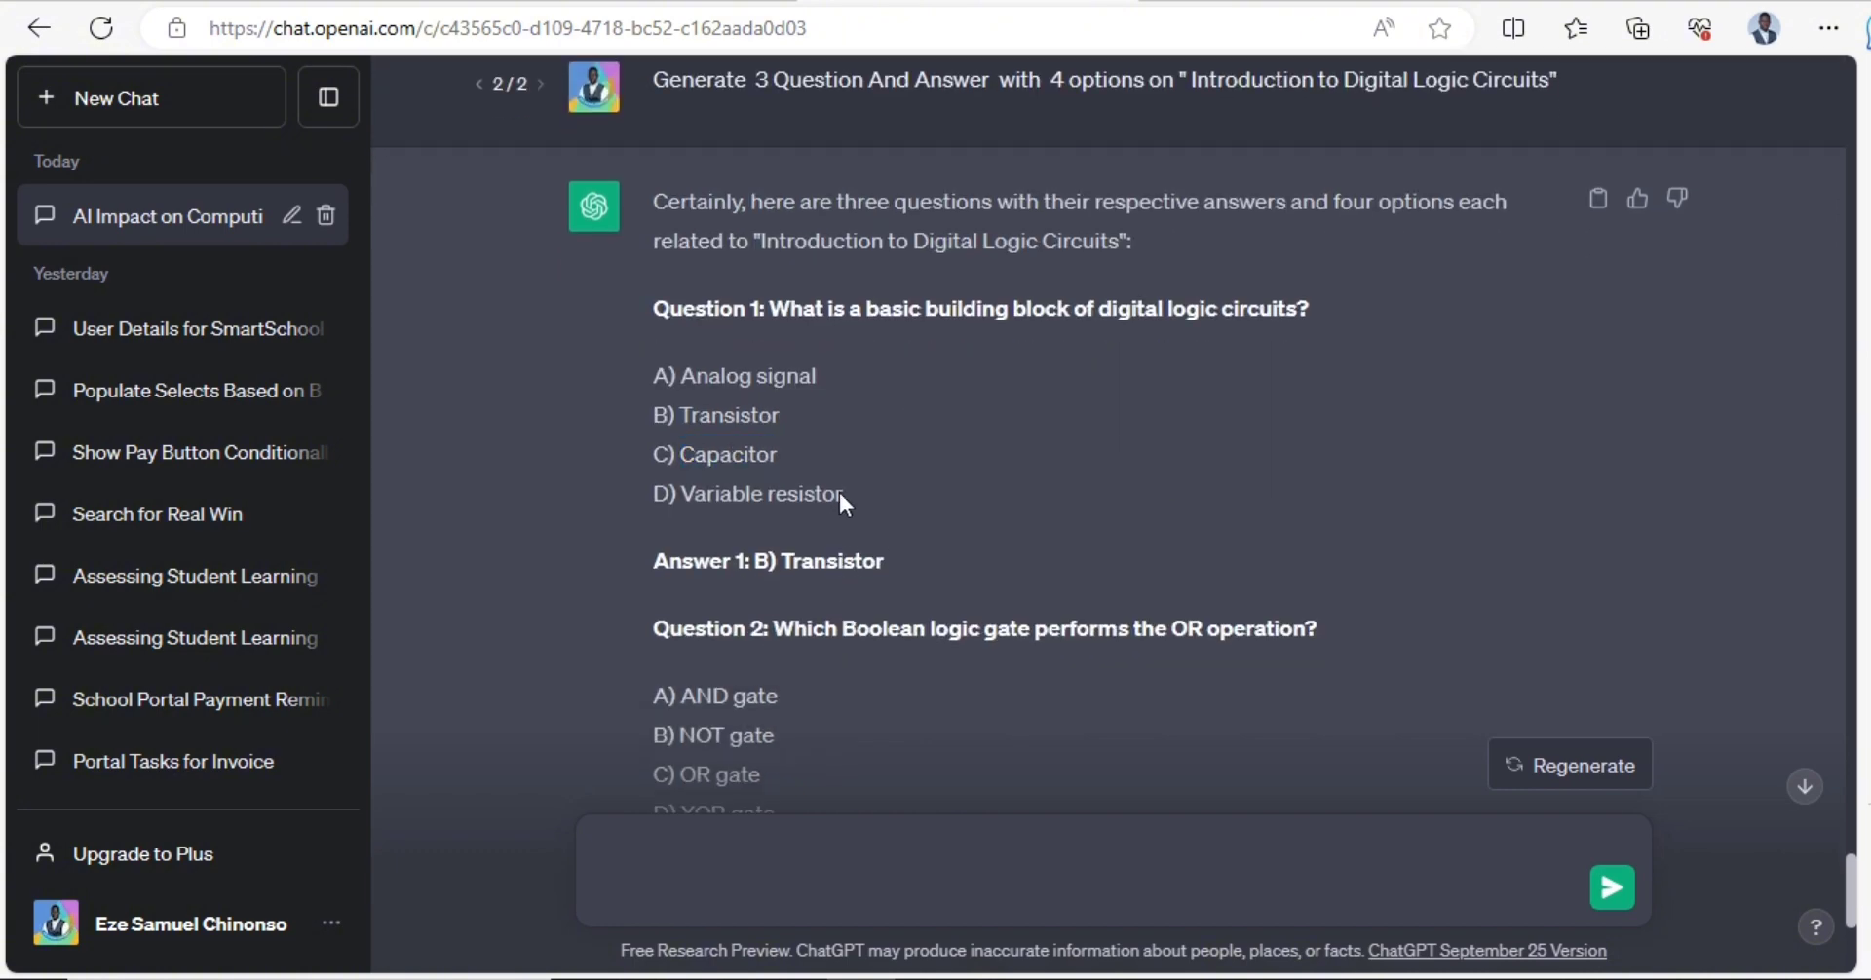
left_click_drag(839, 495, 681, 493)
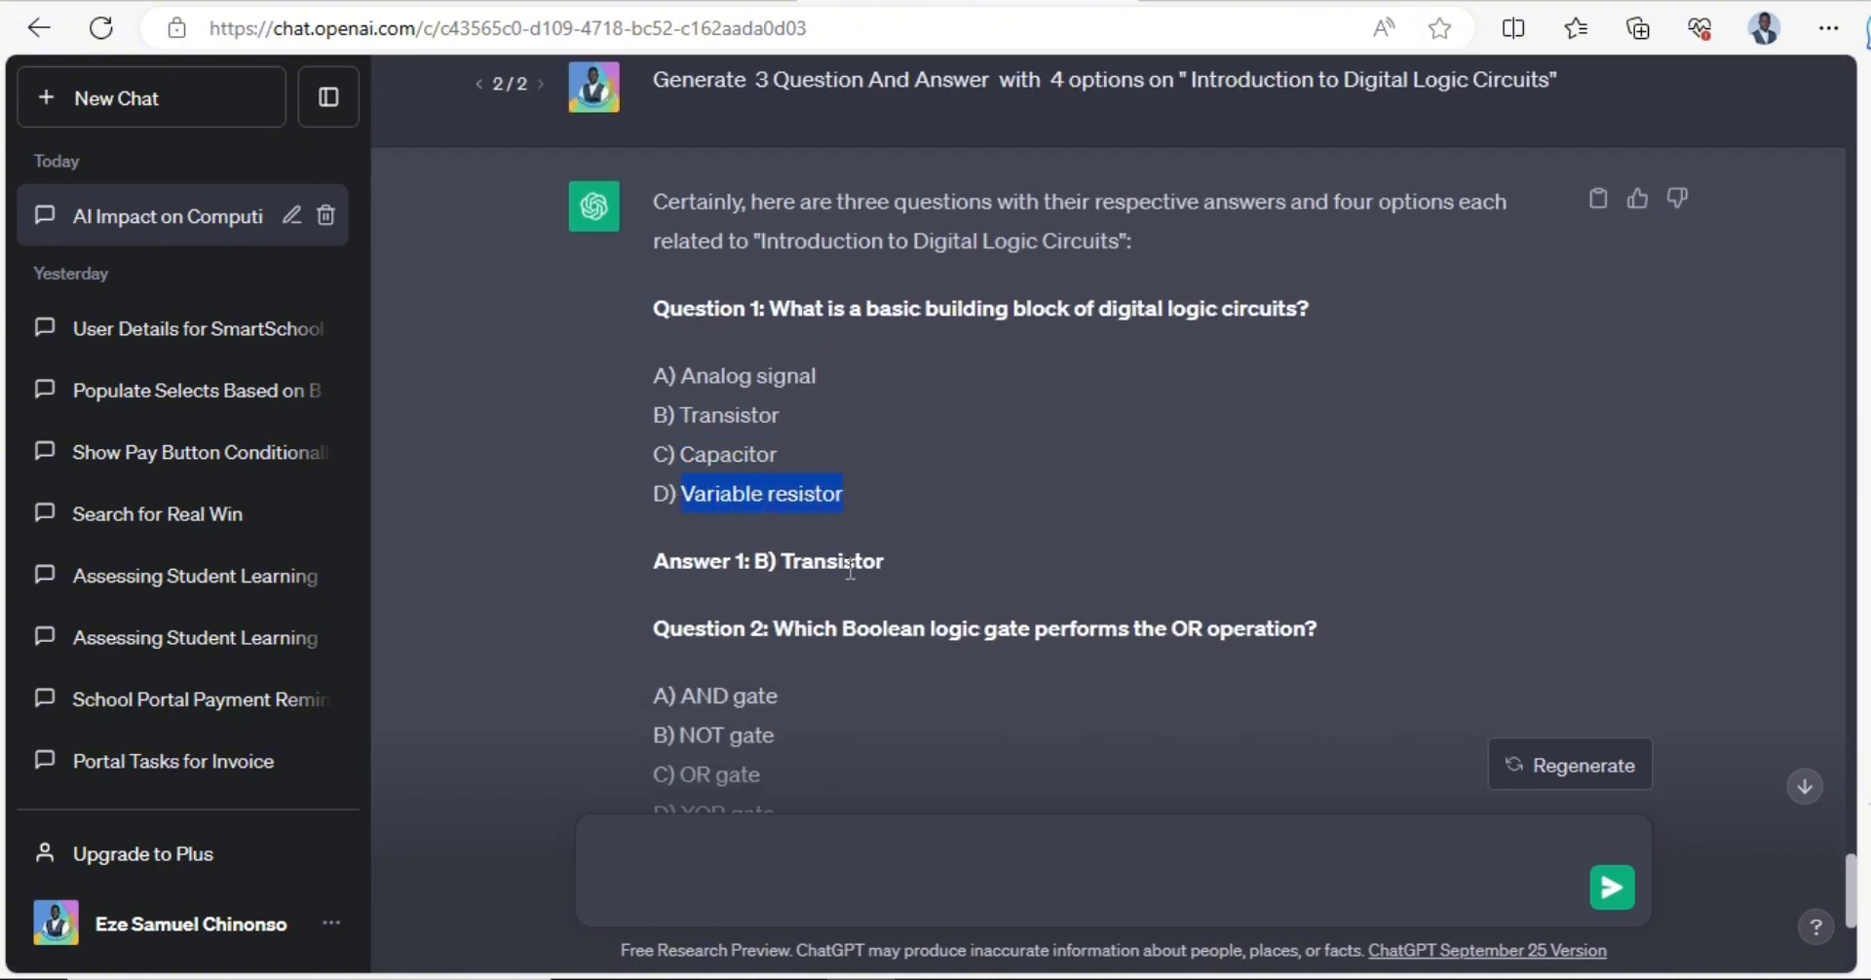
left_click(390, 4)
scroll(584, 877, "down", 3)
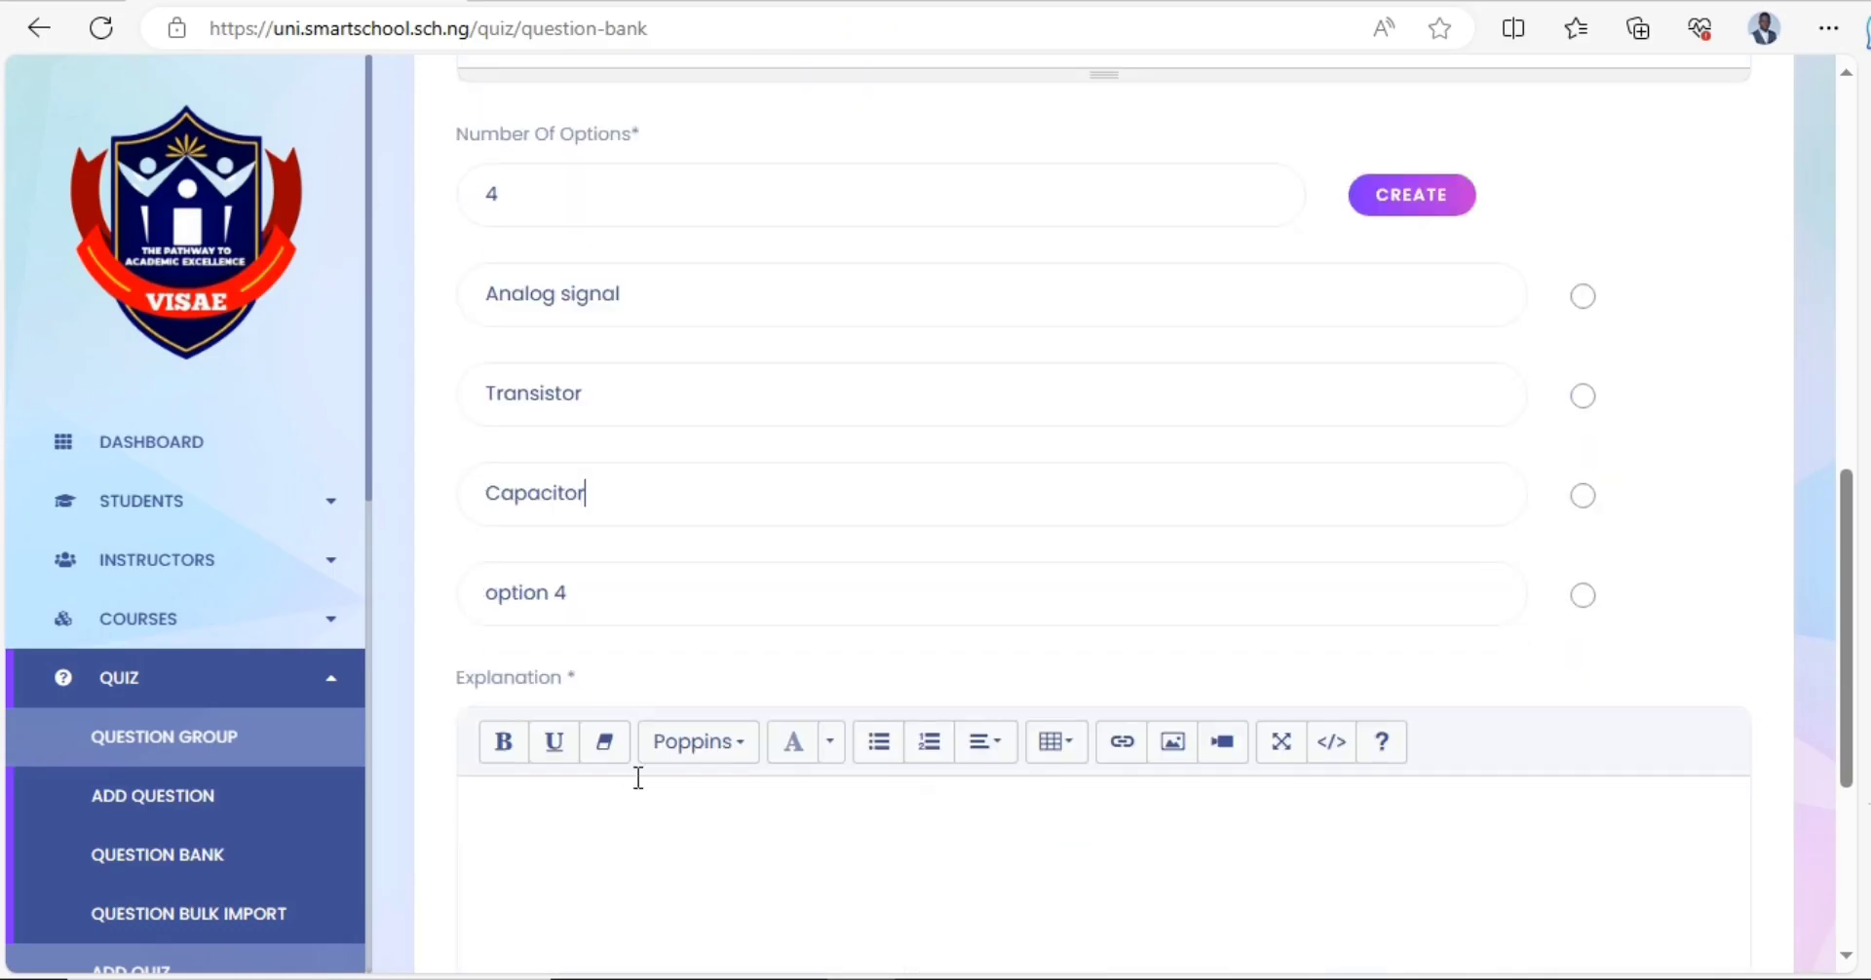
left_click(642, 621)
key("ctrl+v")
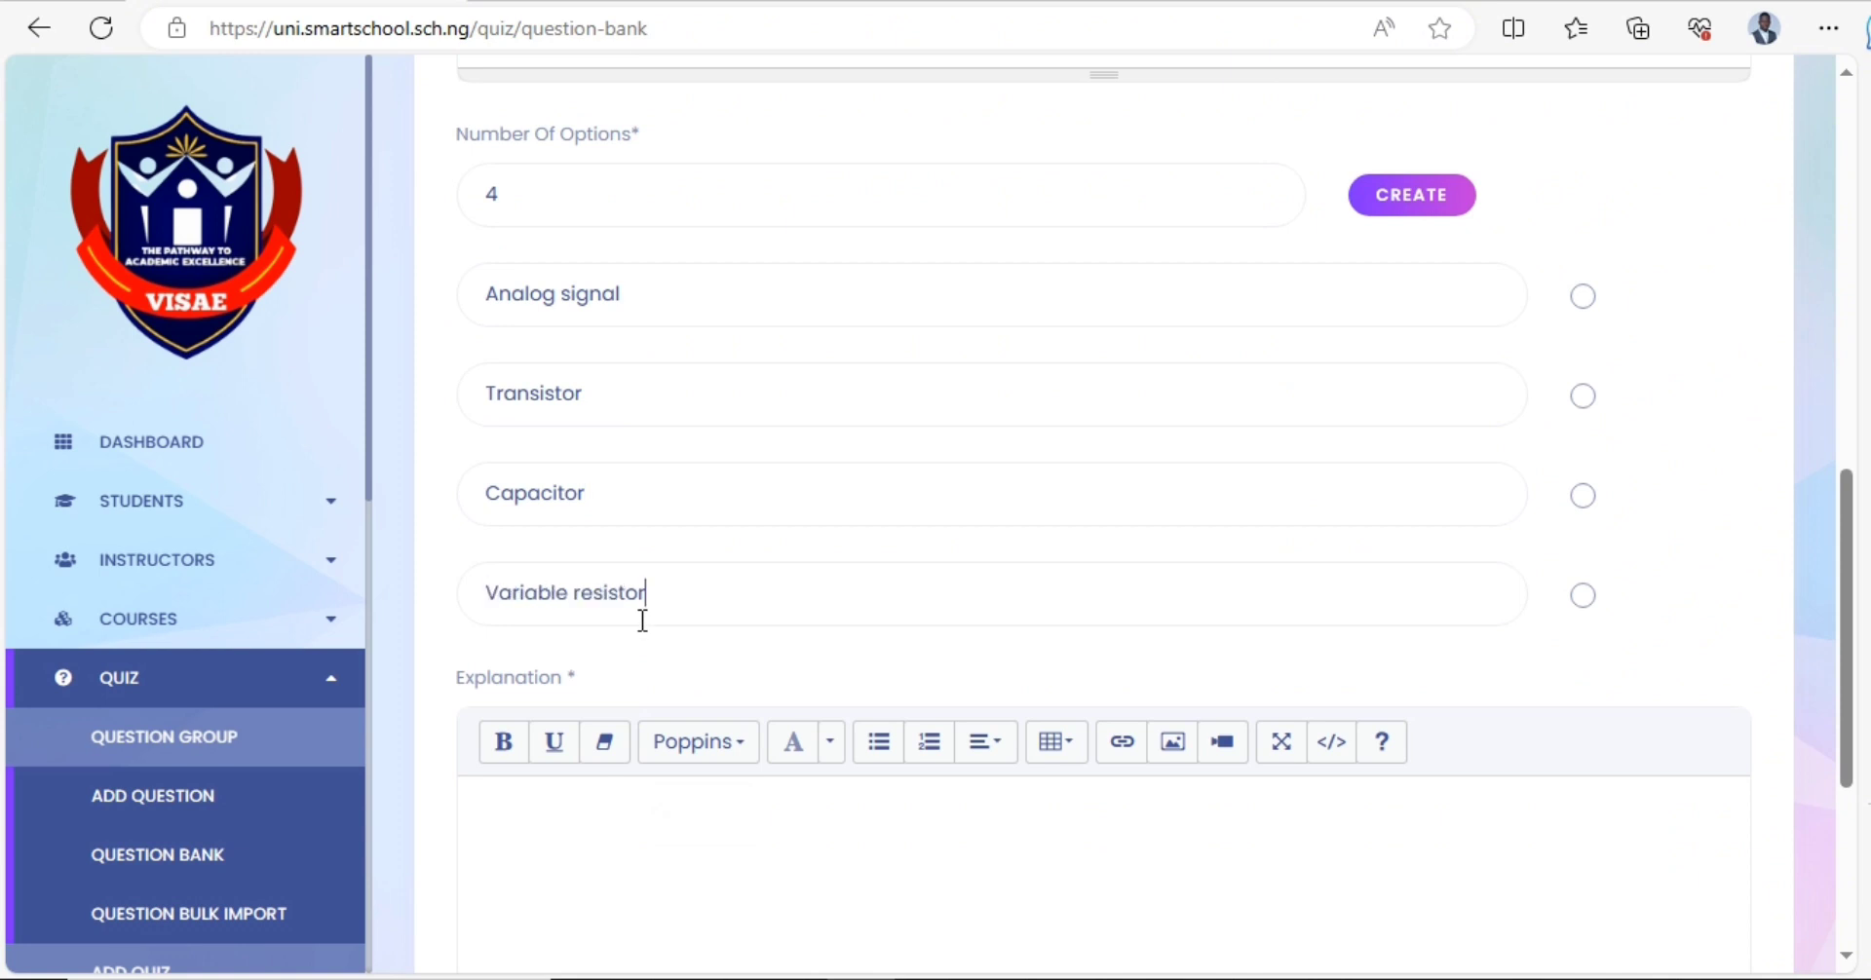
left_click(1582, 396)
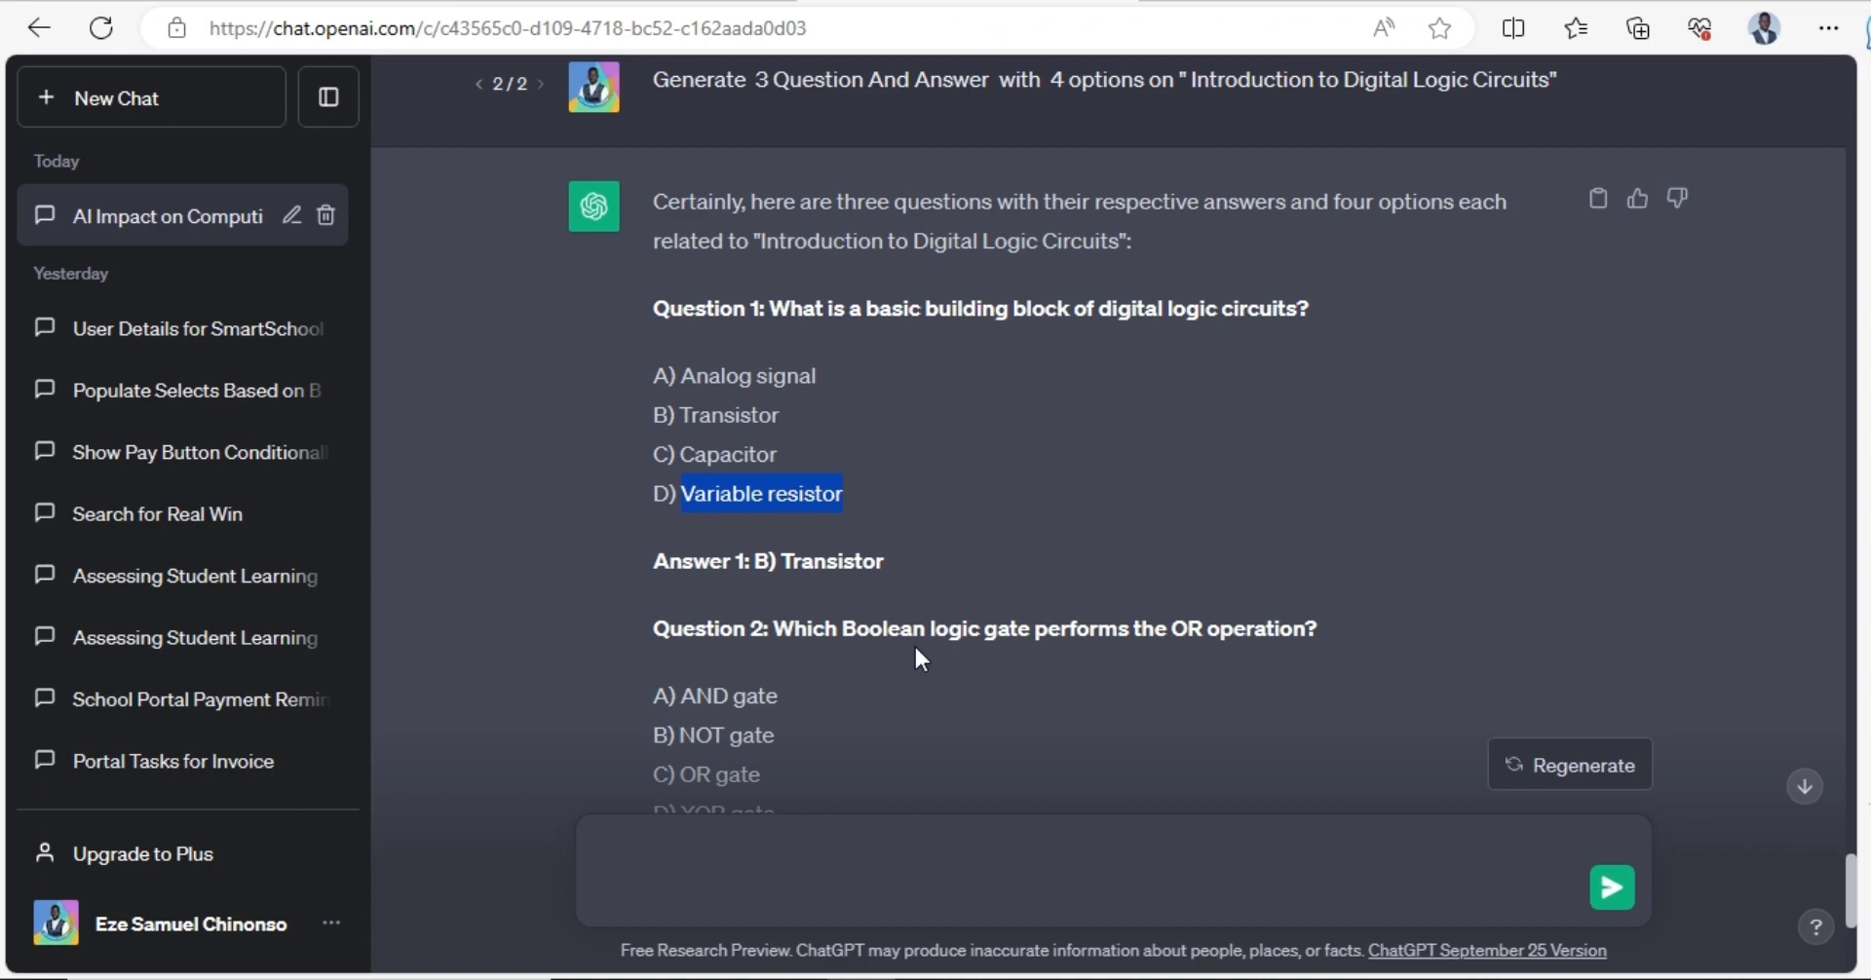
- Look through ChatGPT's generated questions for an explanation that fits the portal form's required Explanation field
scroll(906, 438, "down", 5)
scroll(906, 435, "up", 8)
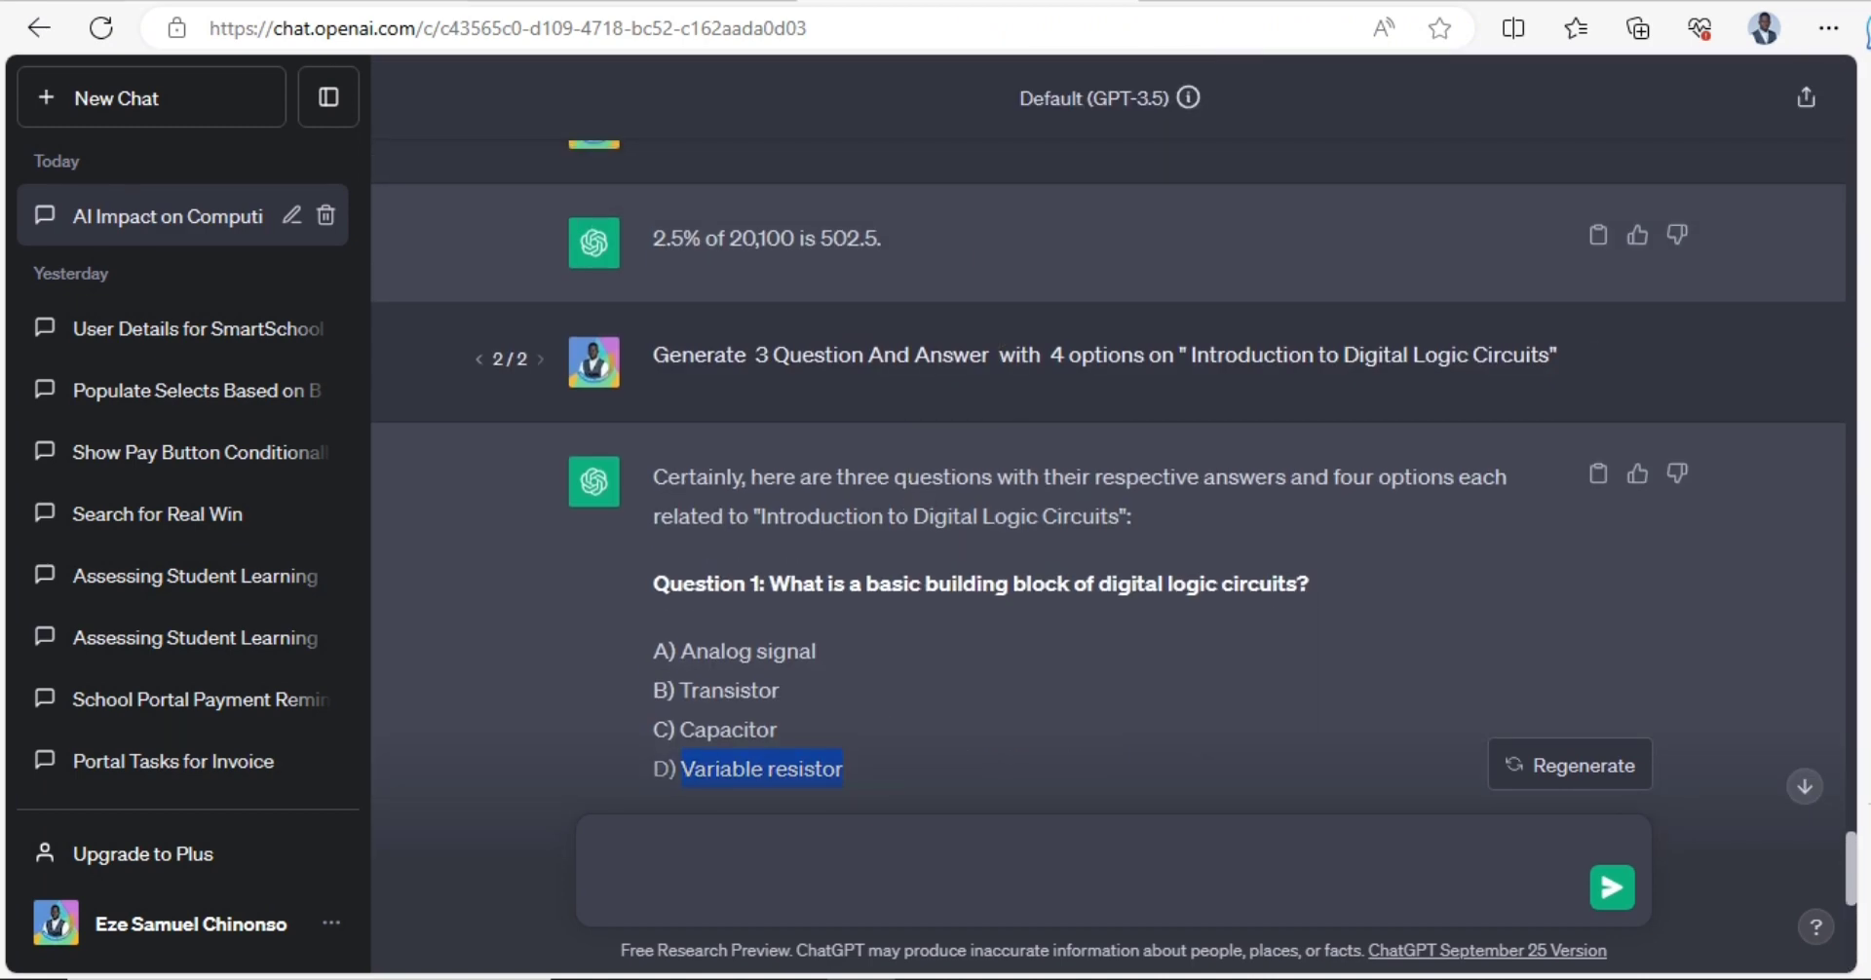
left_click(429, 2)
scroll(687, 711, "down", 5)
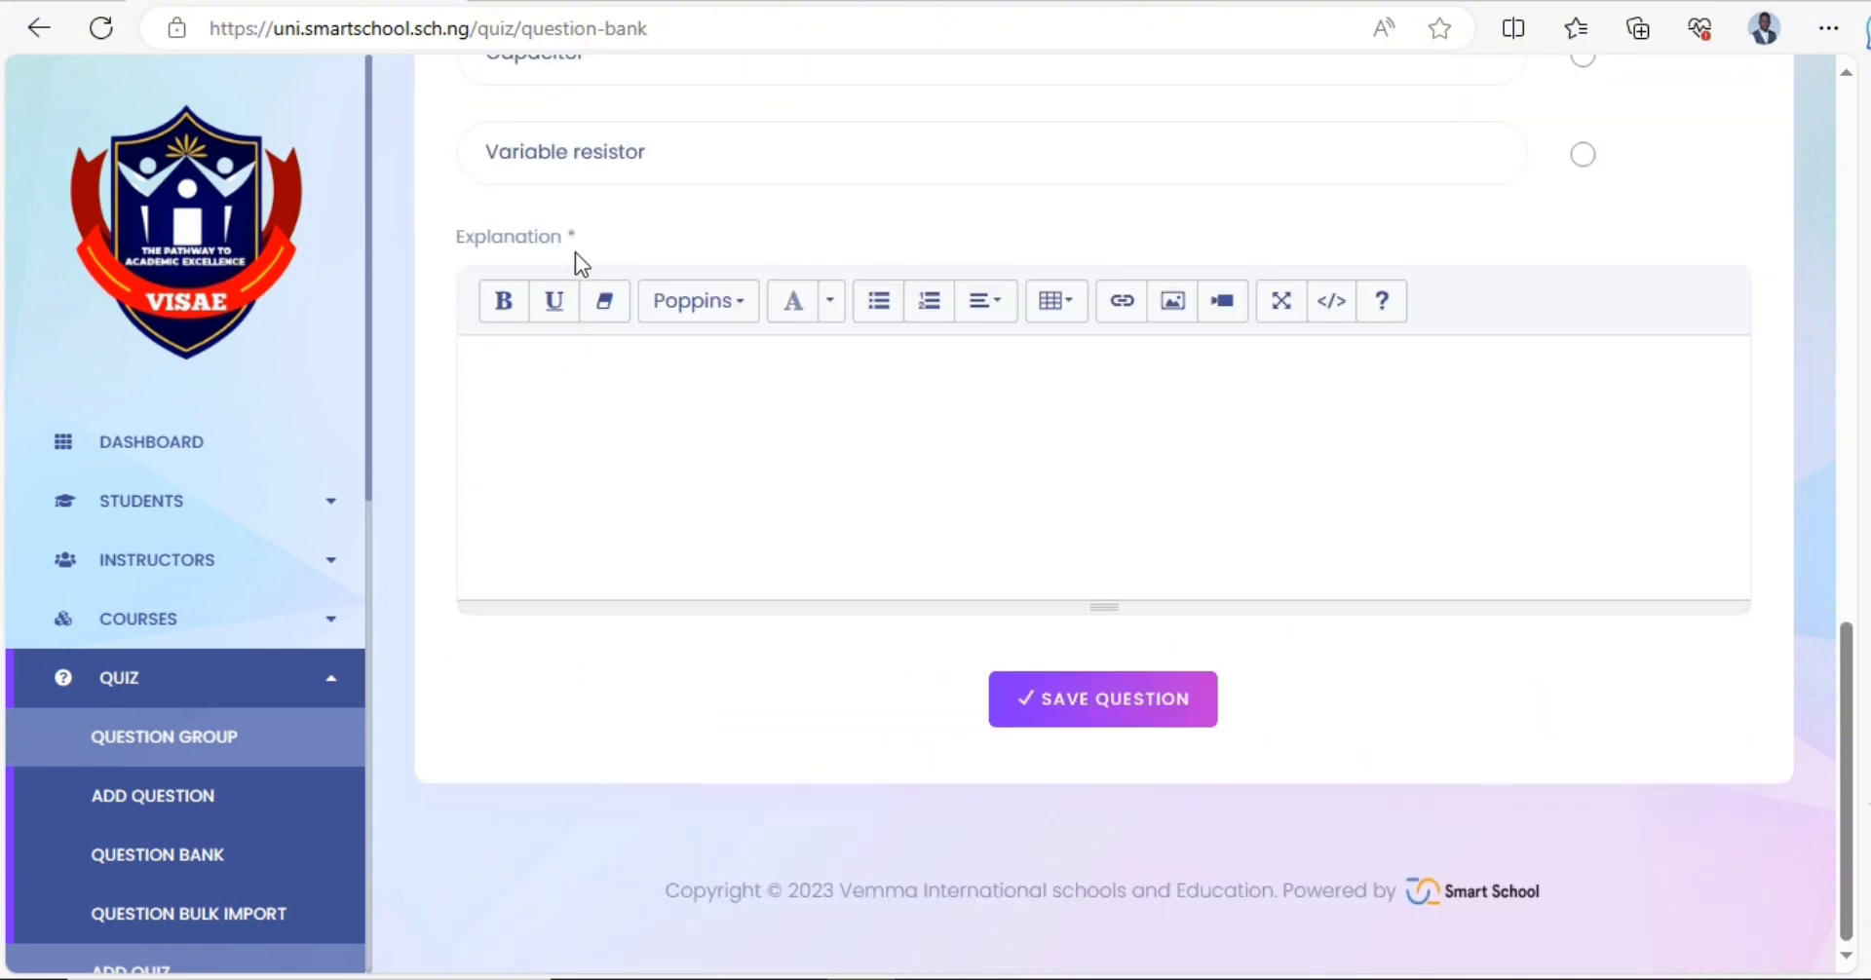
left_click_drag(520, 230, 450, 230)
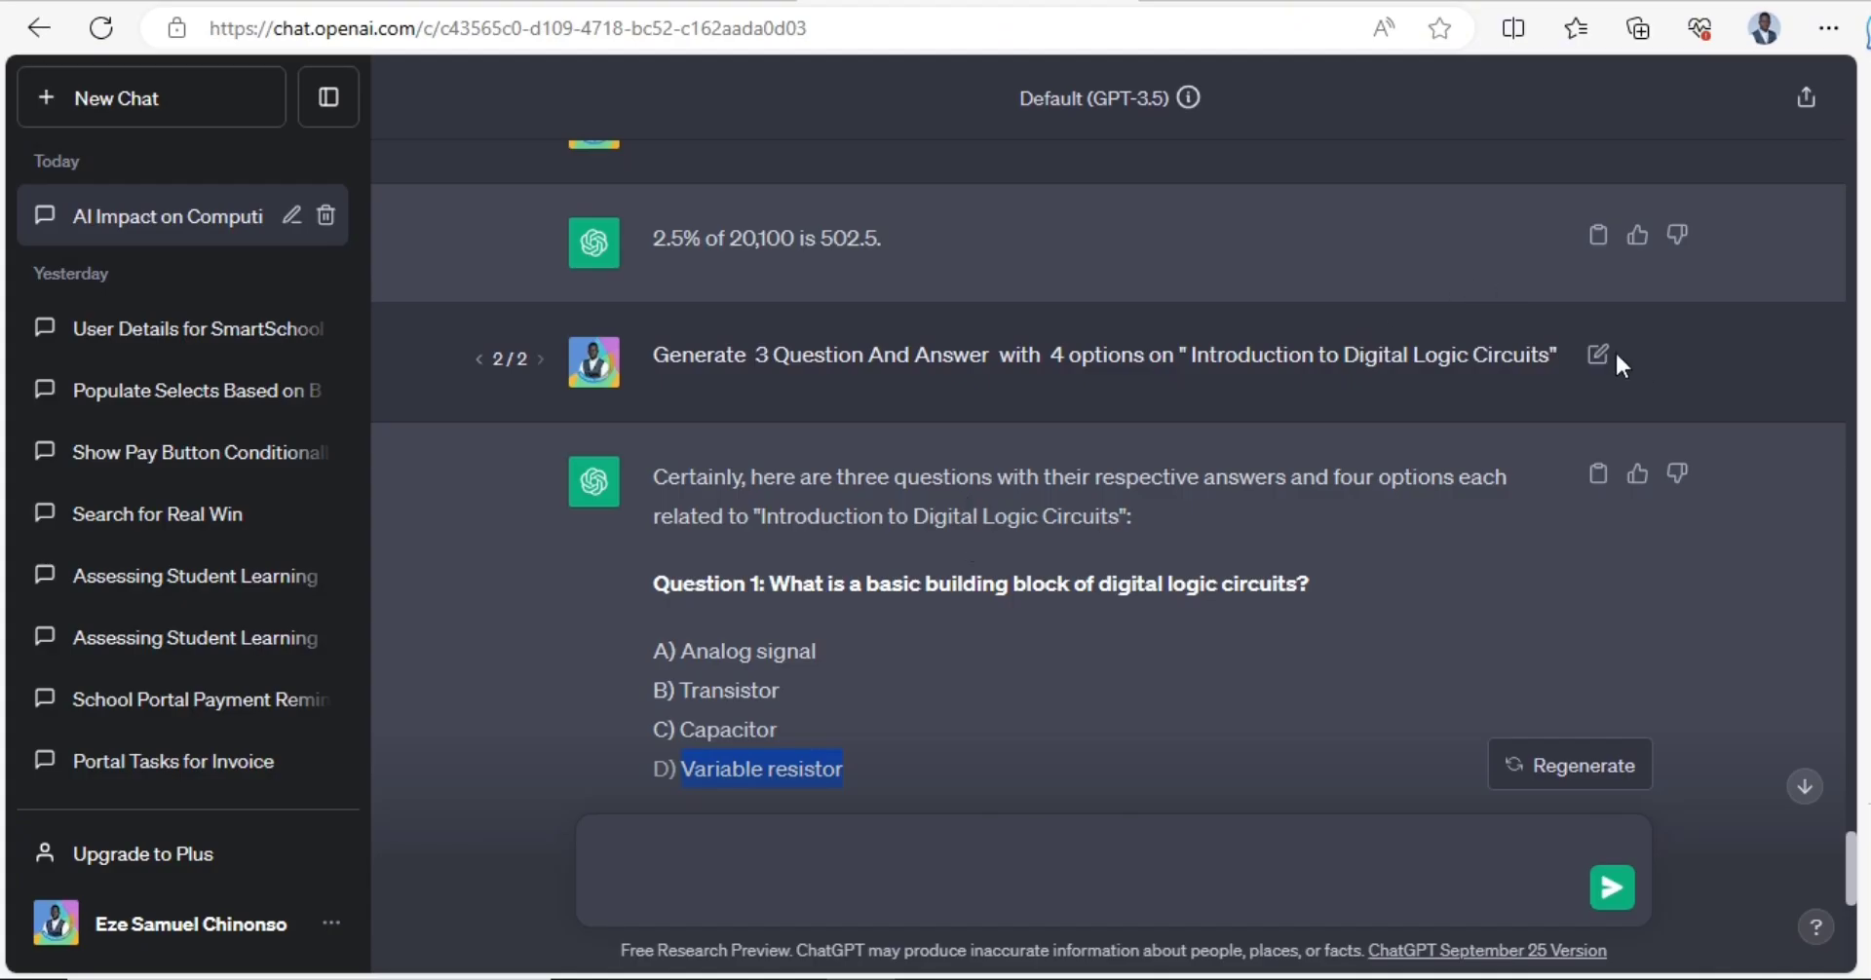
- Edit the ChatGPT prompt by adding "with short explanation of the question asked" after "4 options" and resubmit it
left_click(1598, 355)
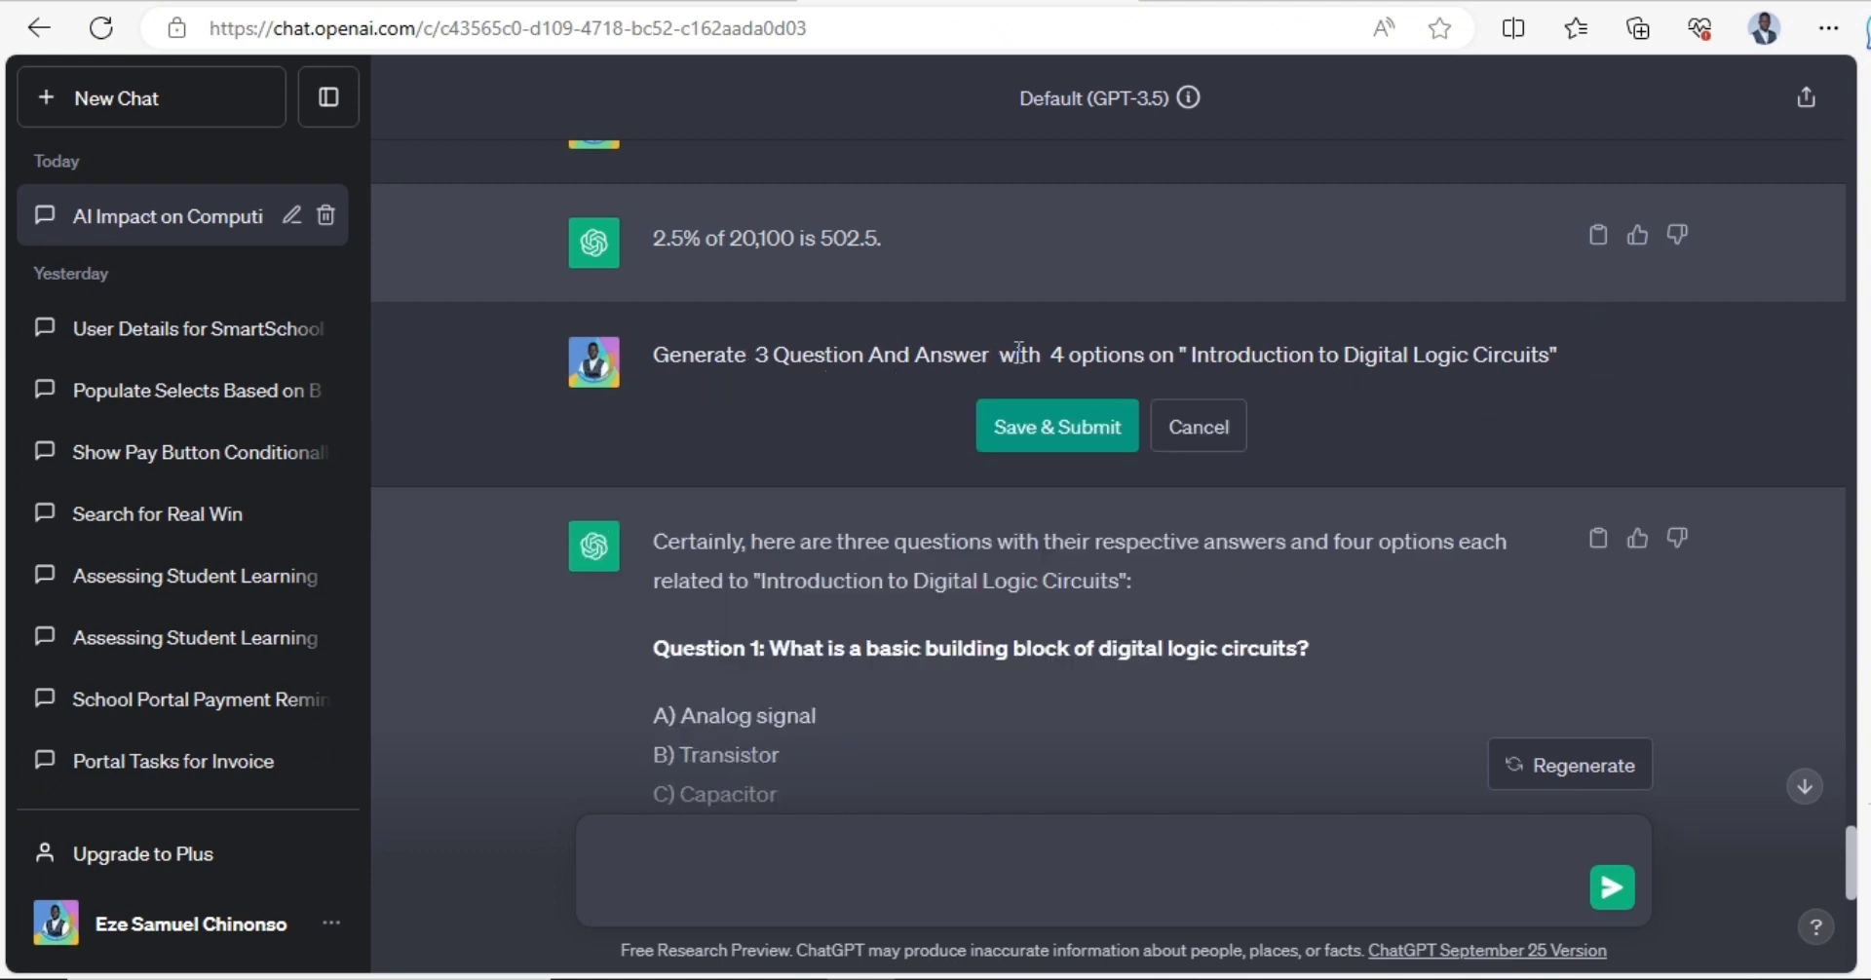
left_click(1150, 352)
type("with")
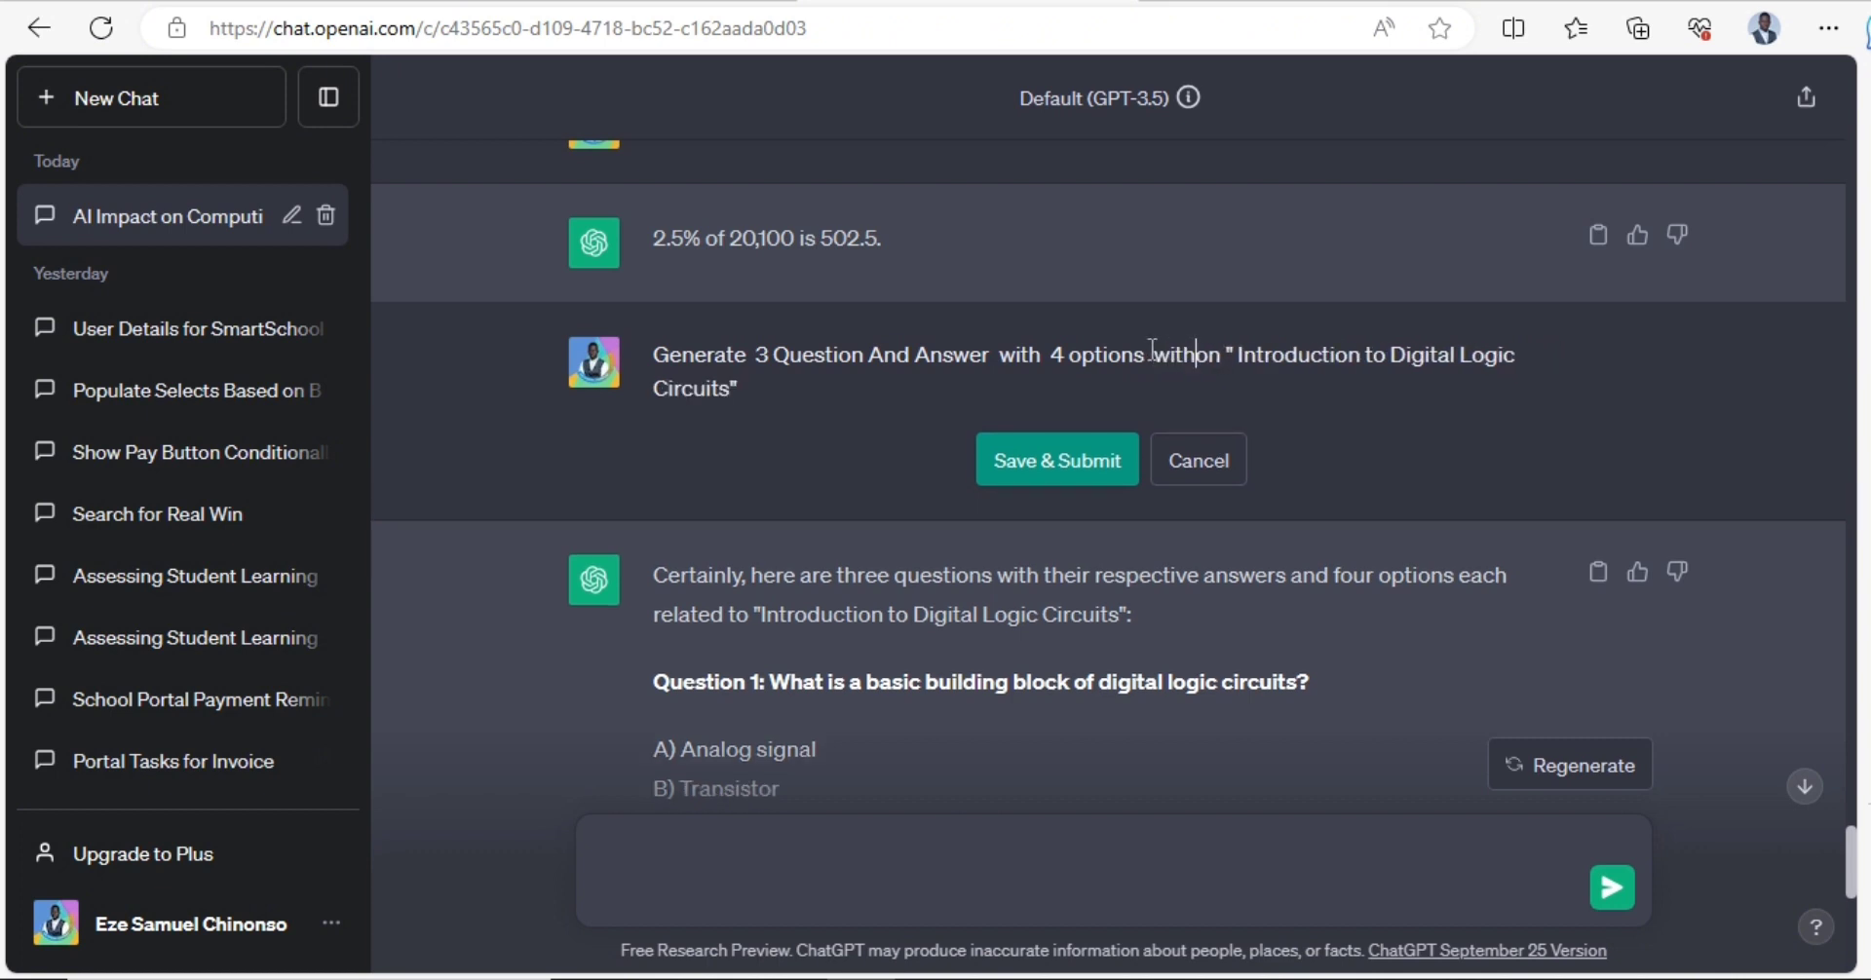
type(" short")
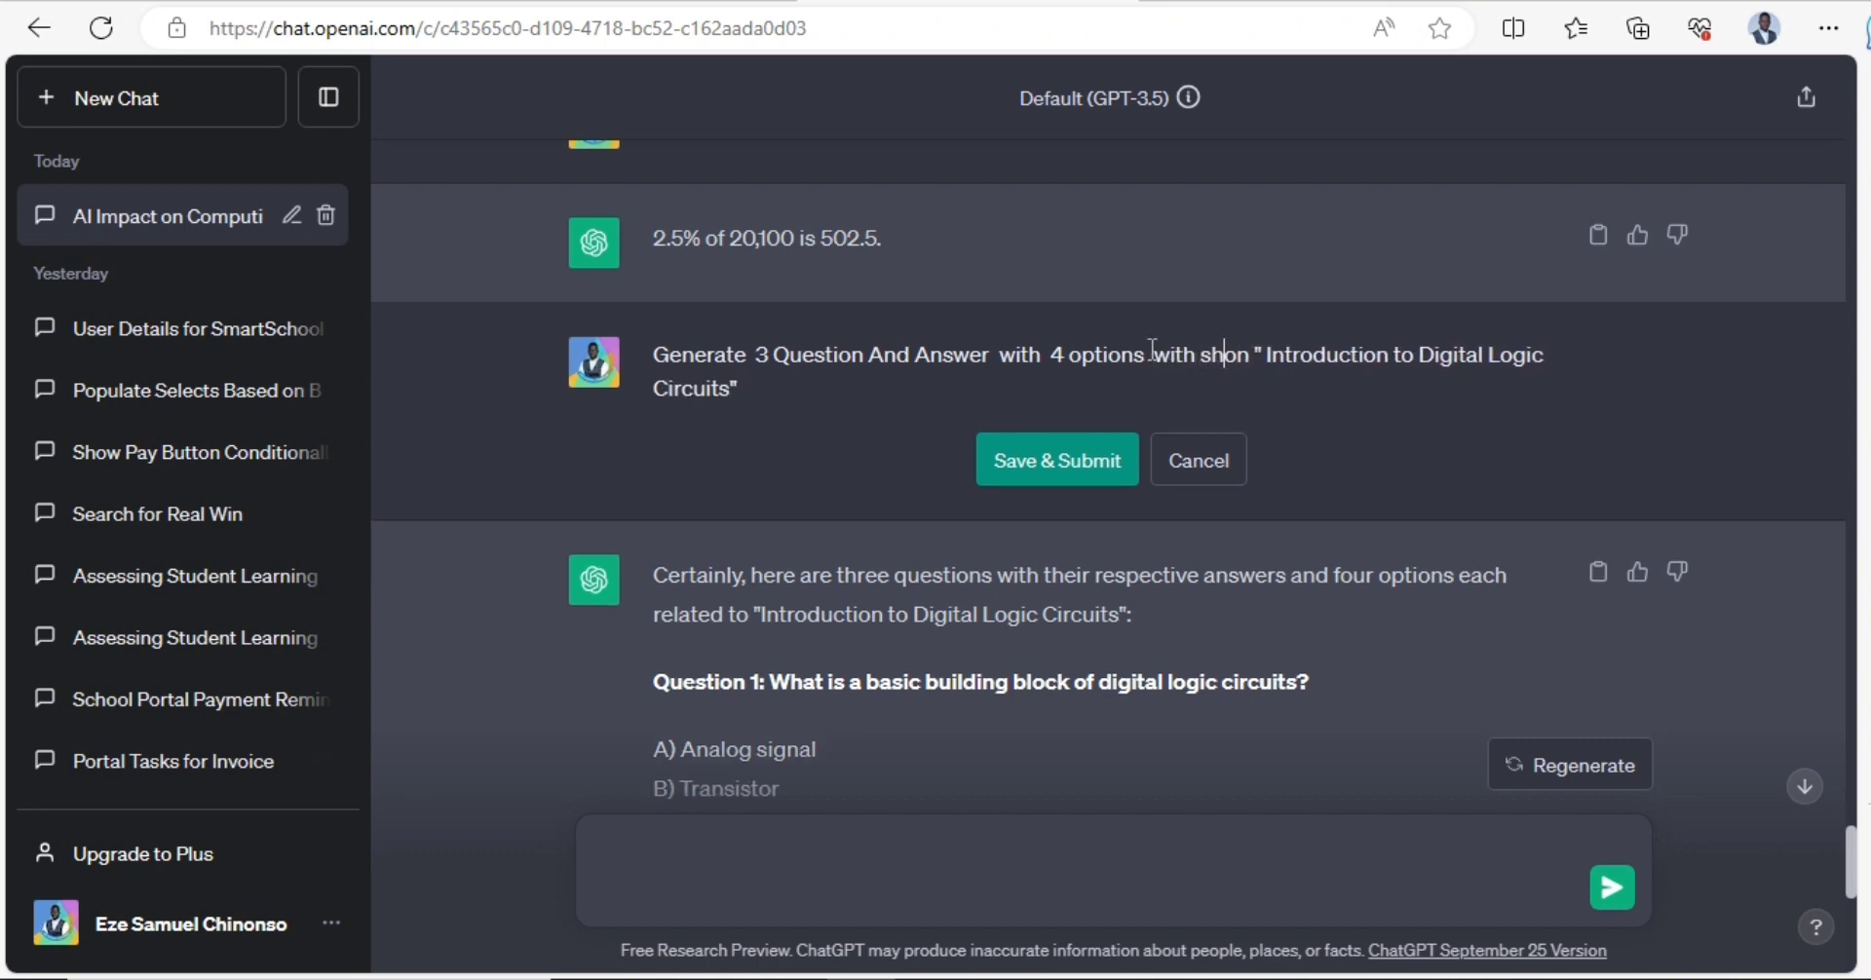
key("ctrl+v")
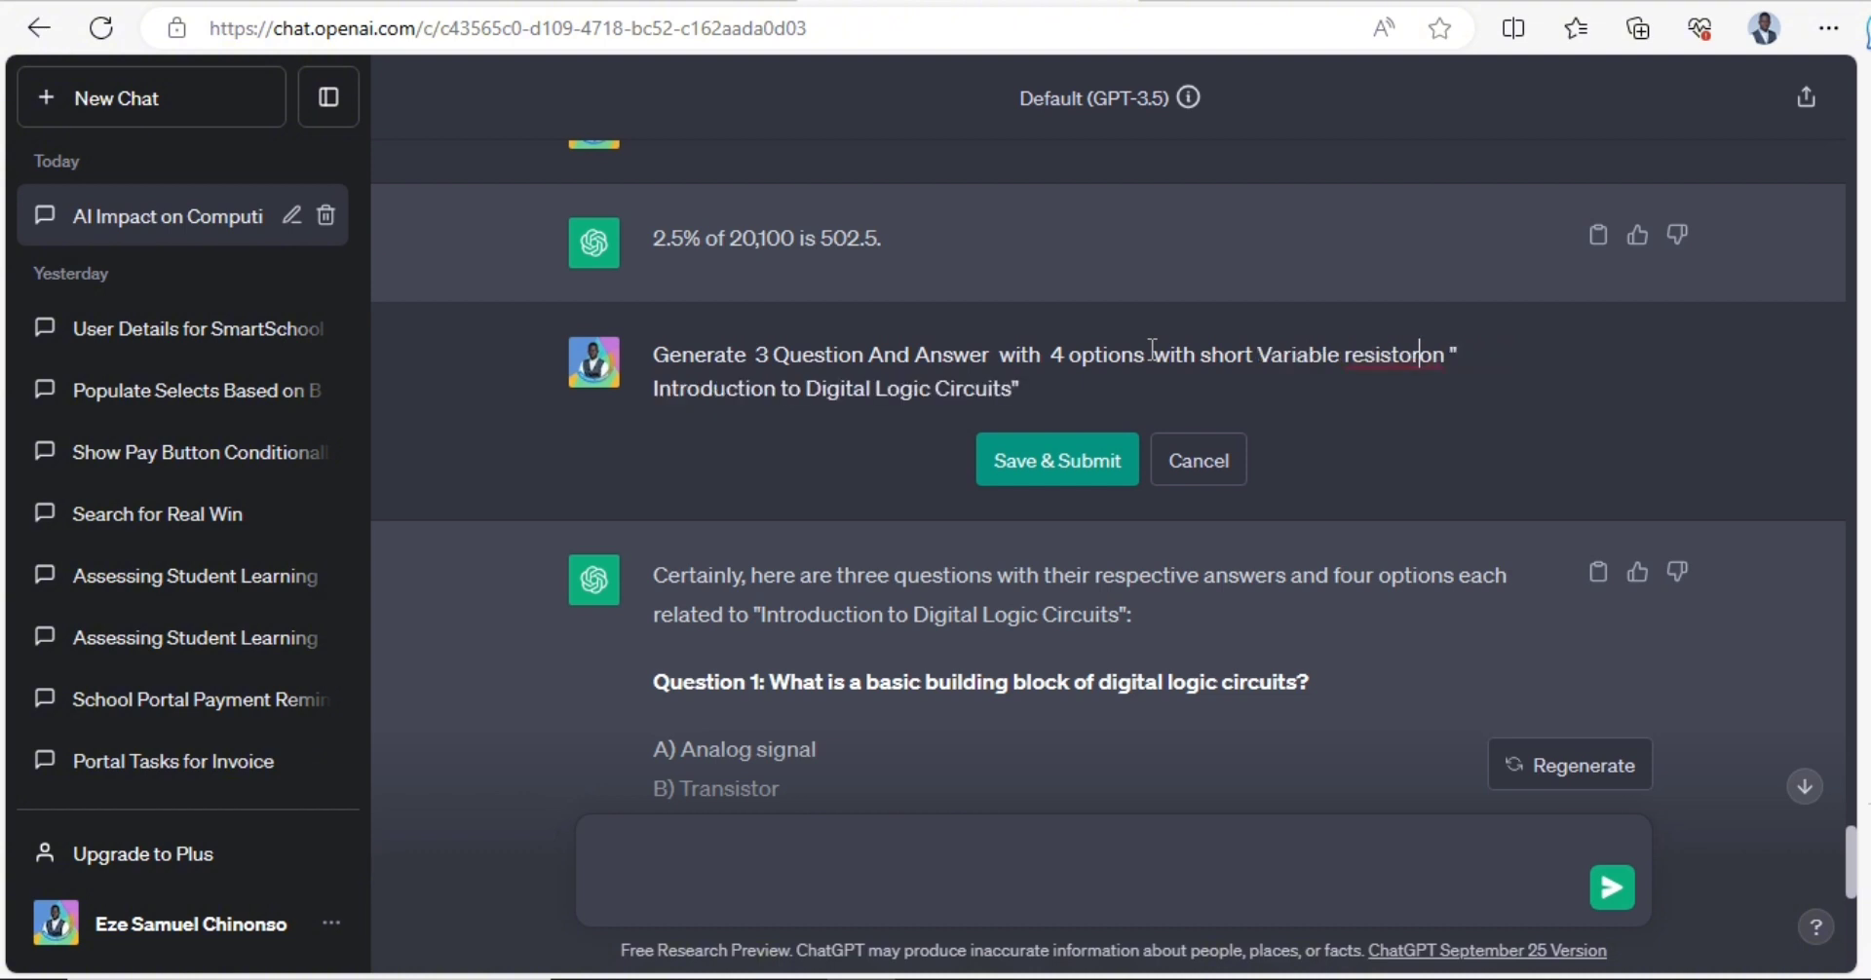
key("BackSpace")
key("ctrl+BackSpace")
key("ctrl+BackSpace")
type("expl")
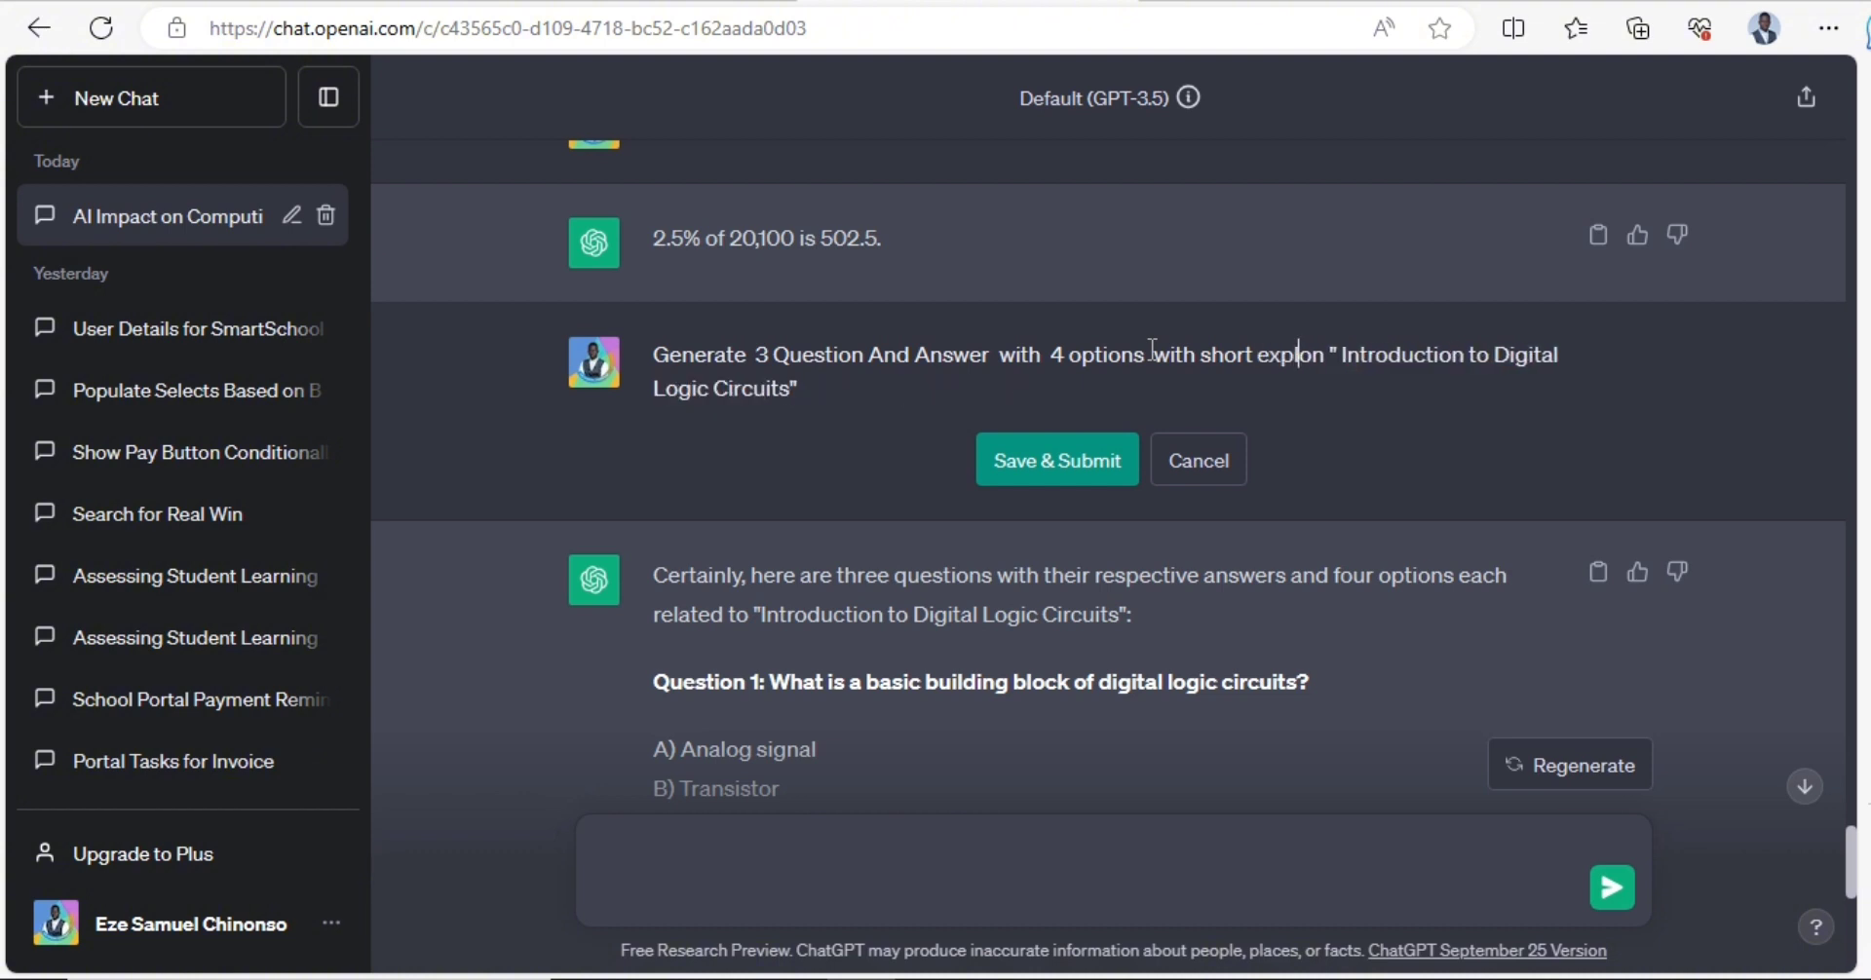
type("anation of")
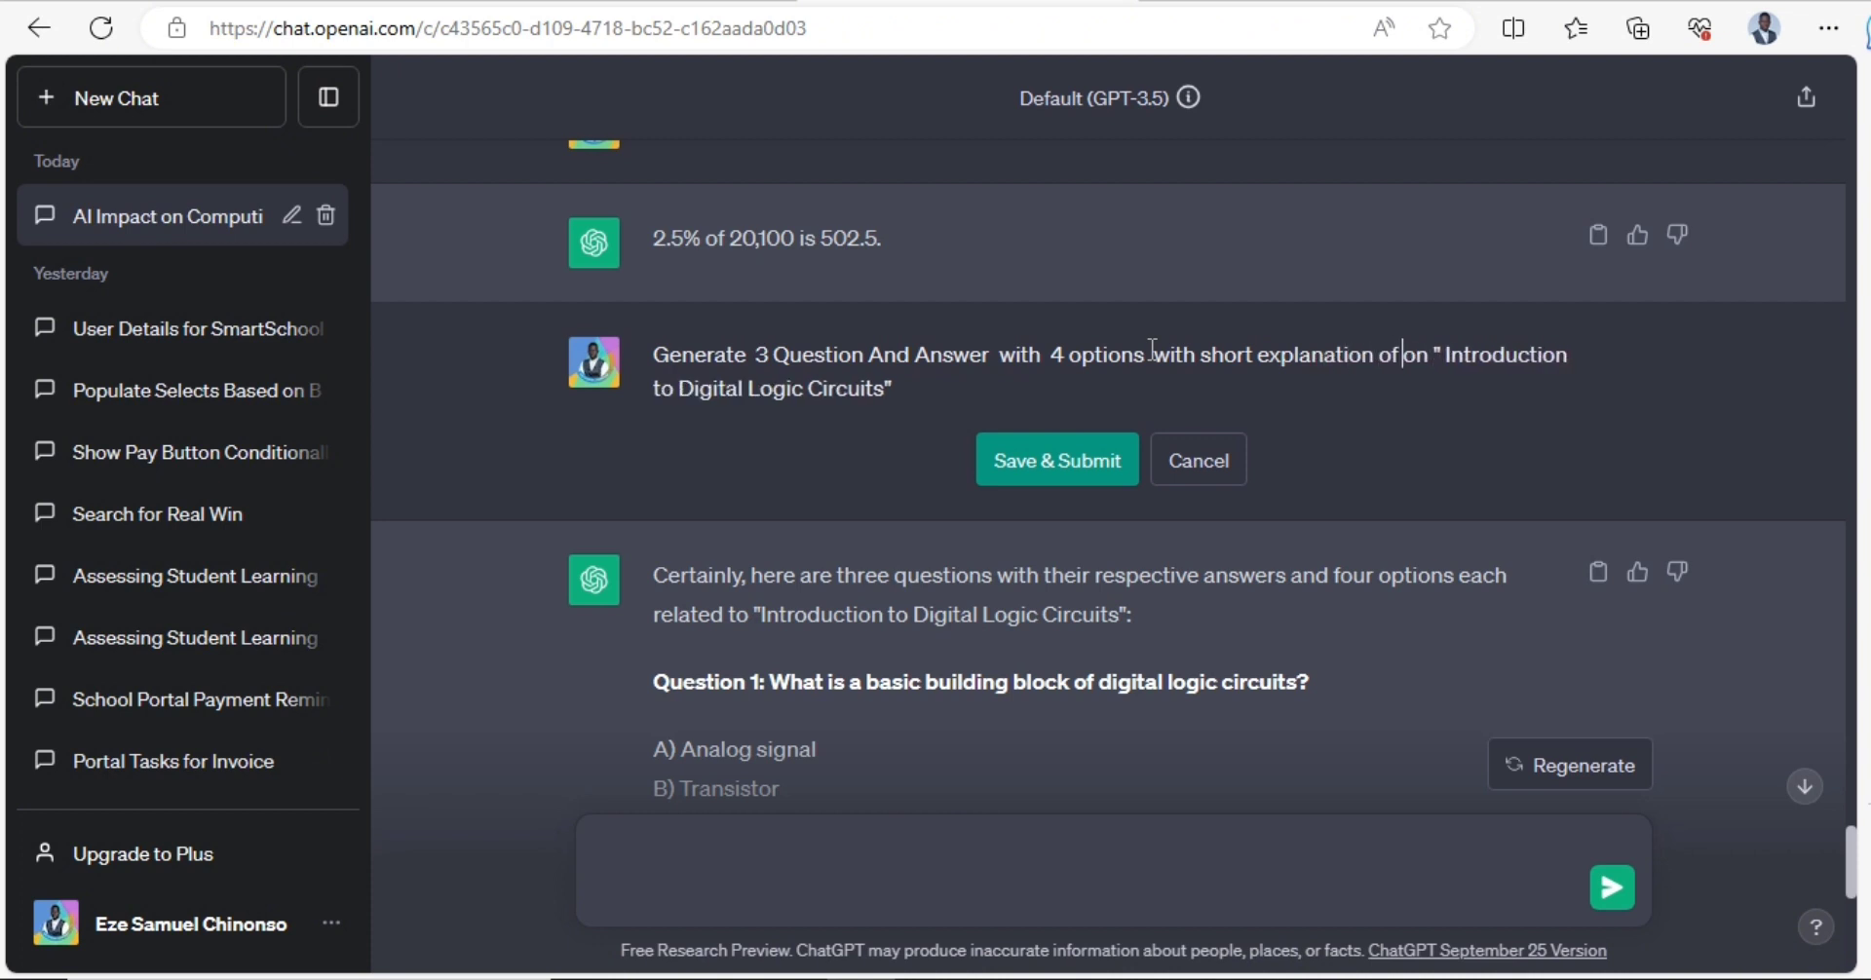
type(" the que")
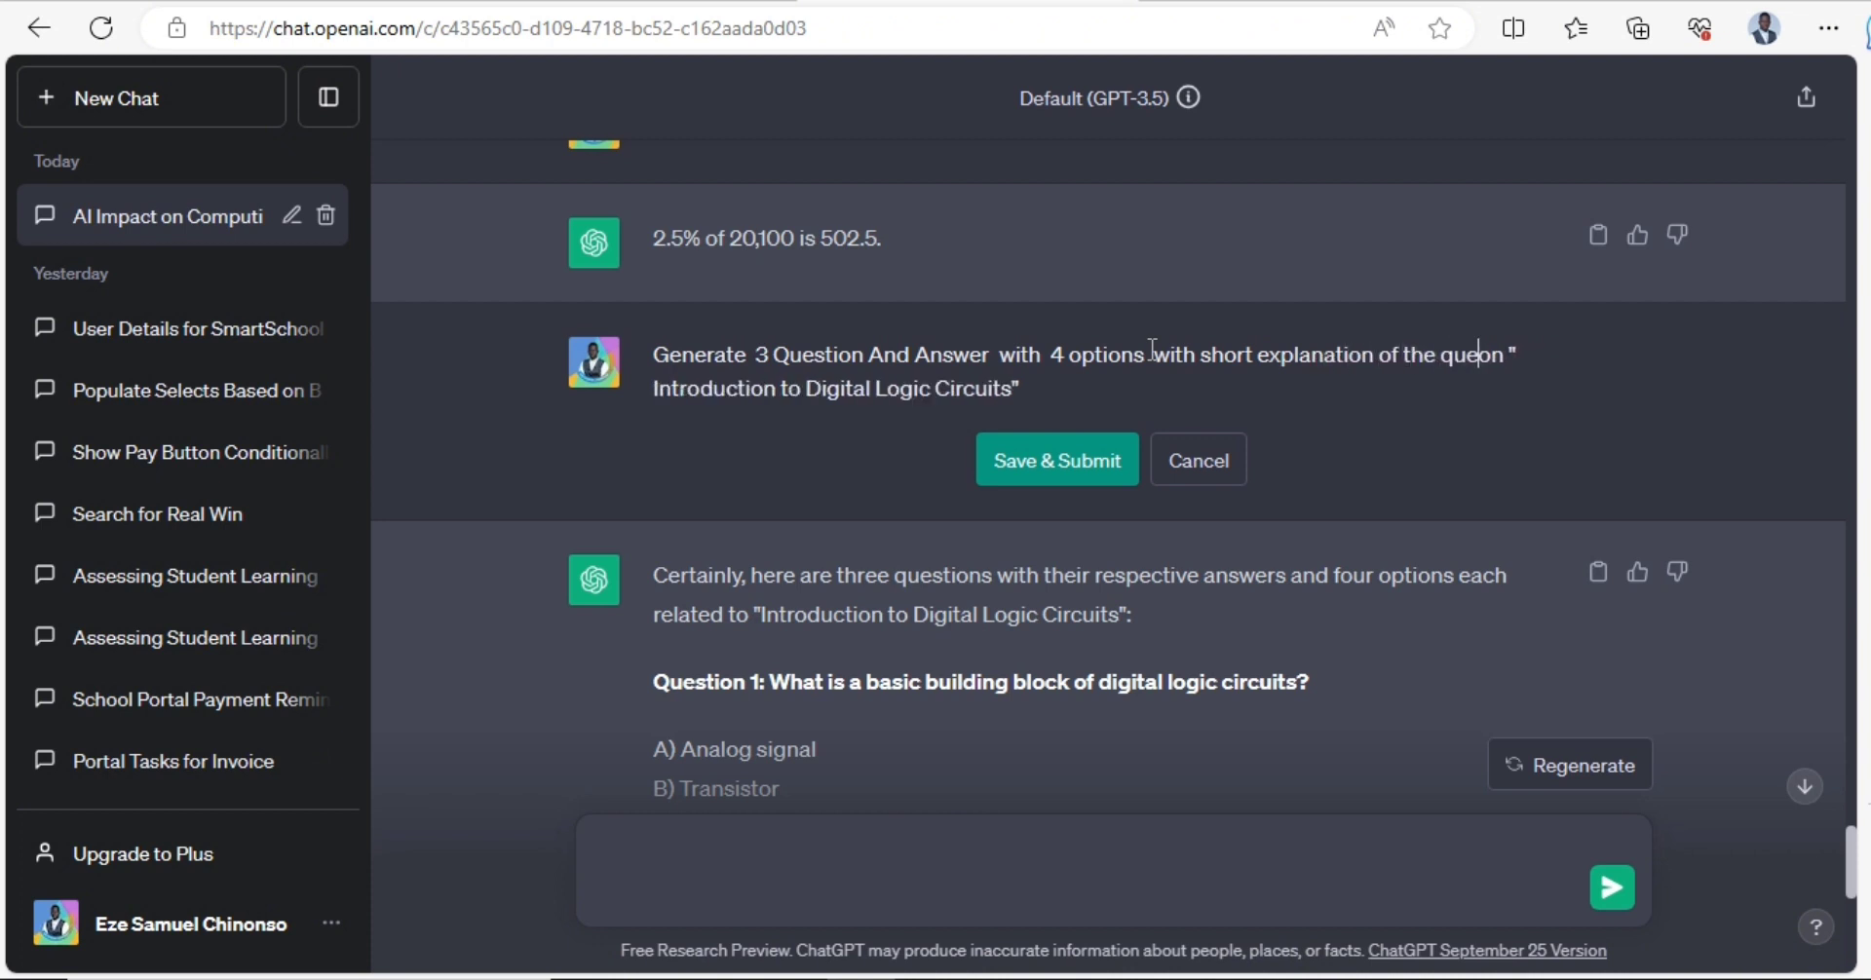
type("stion aske")
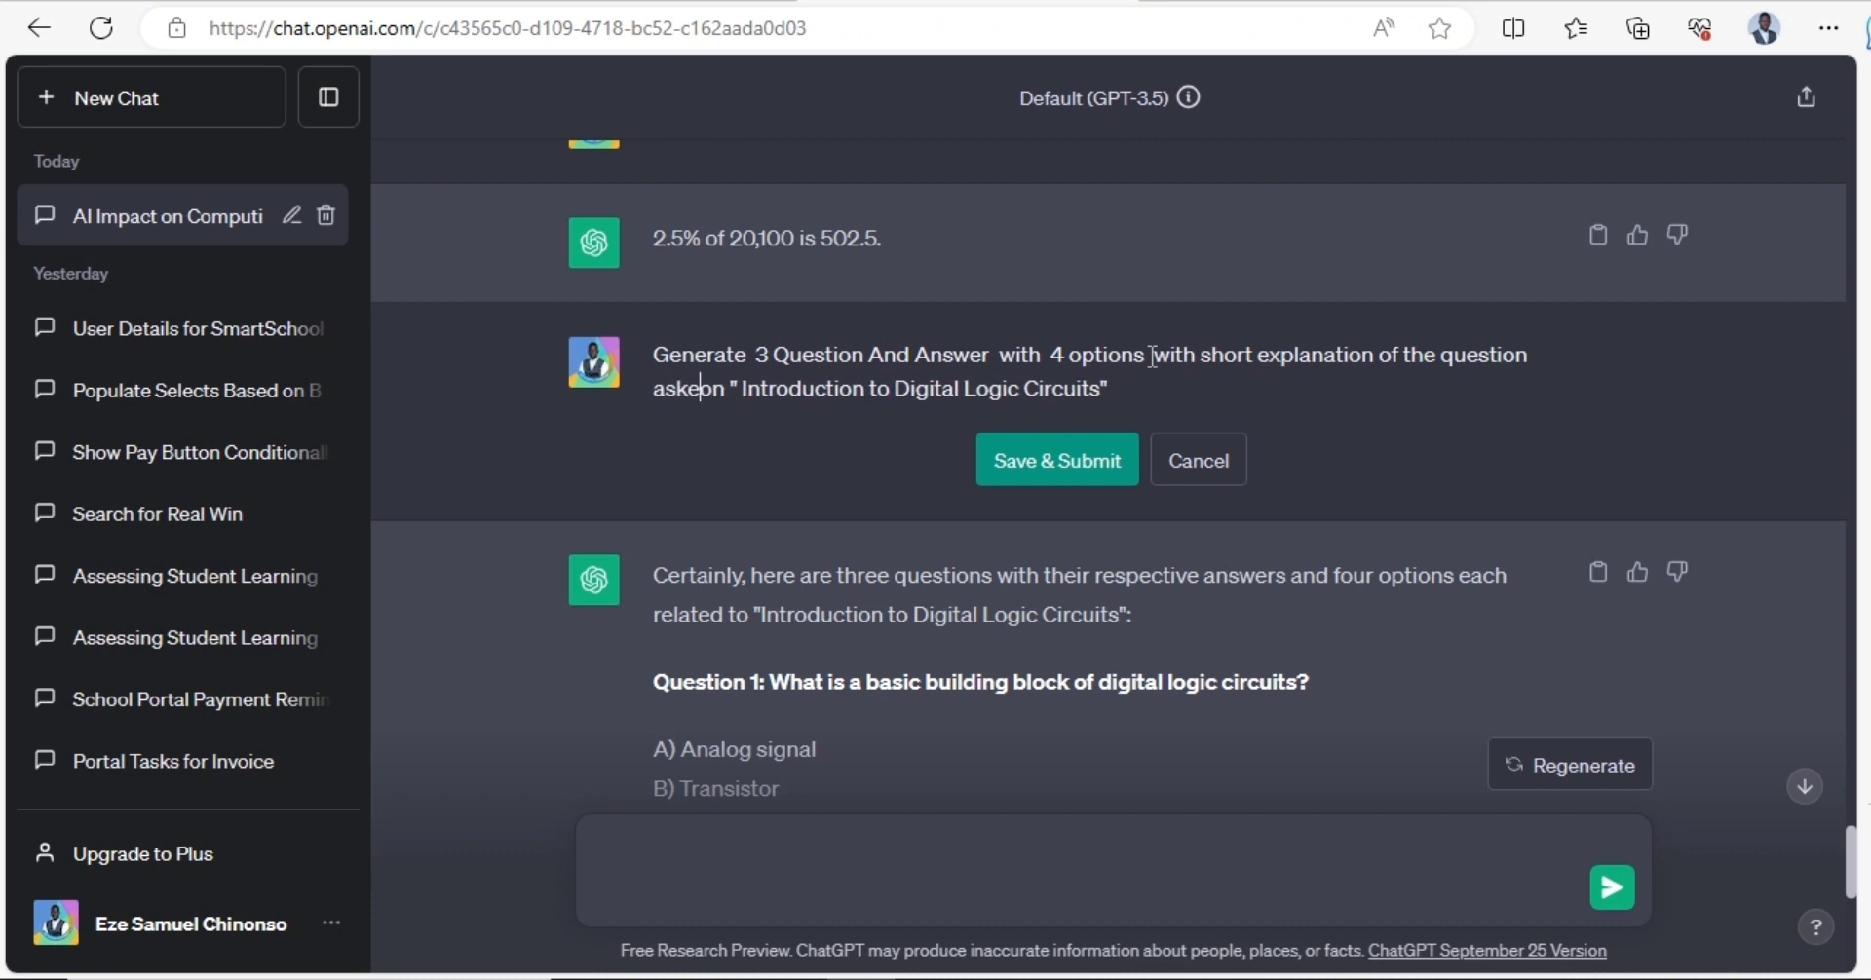
type("d")
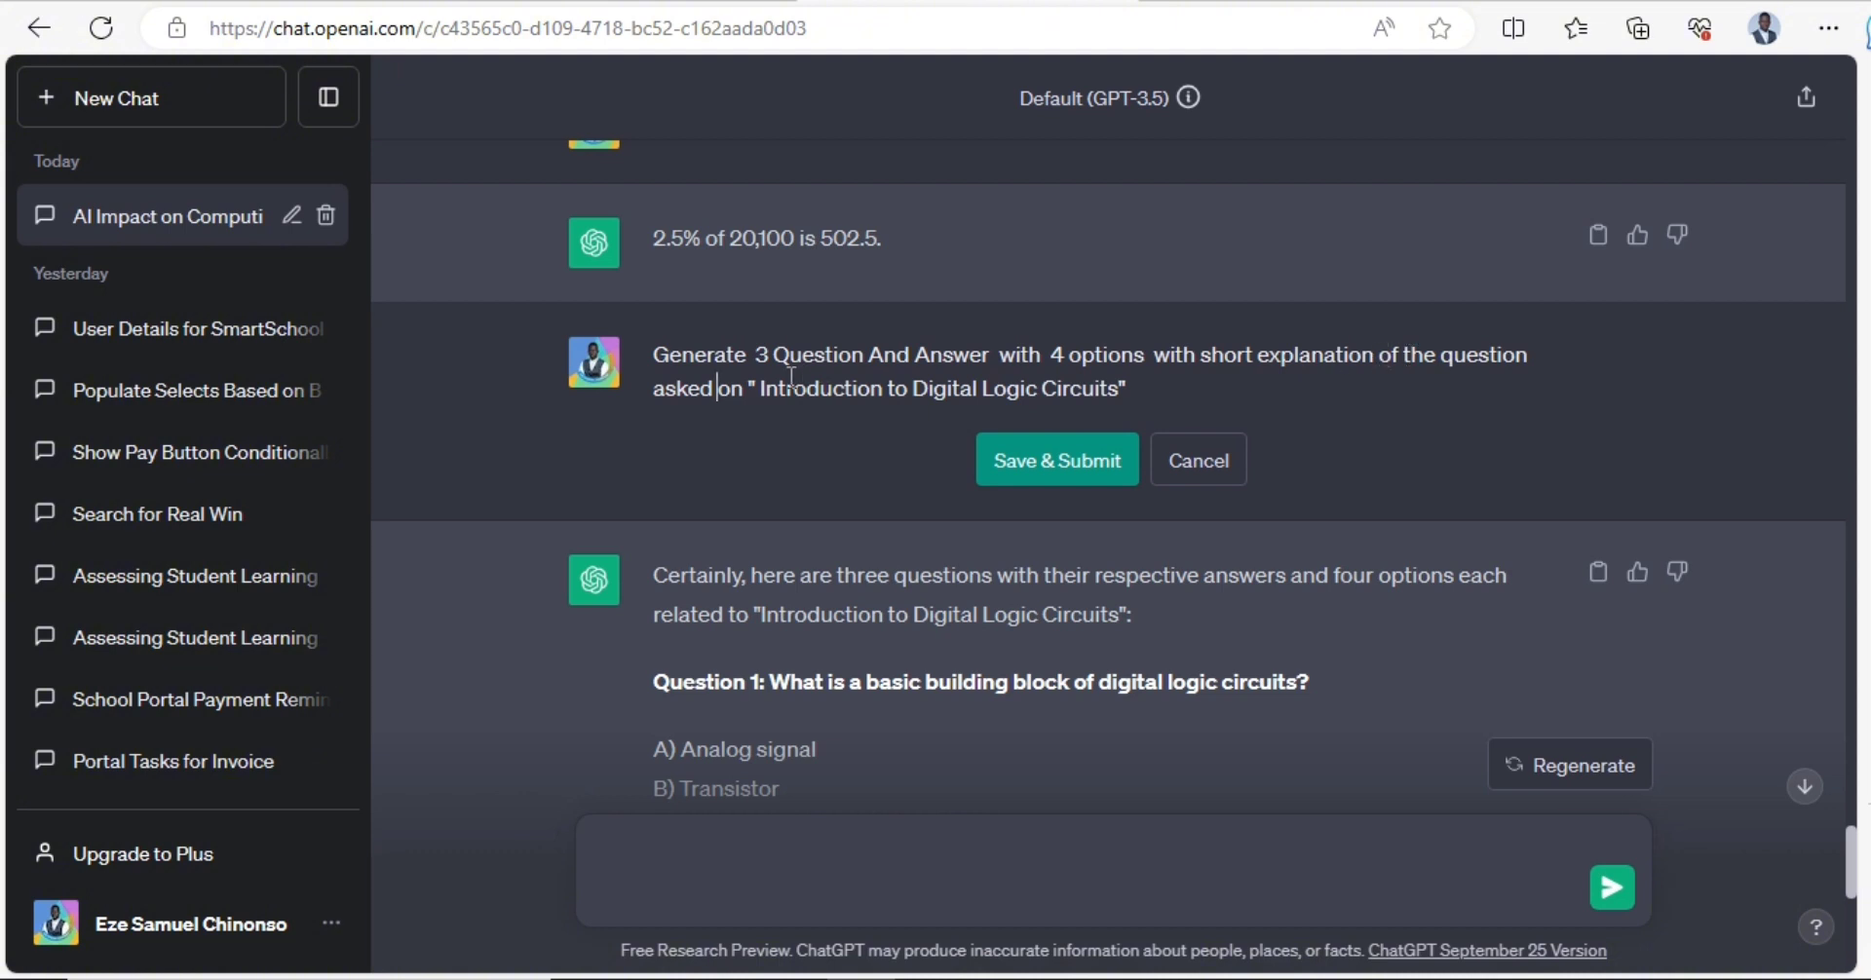
left_click(1093, 480)
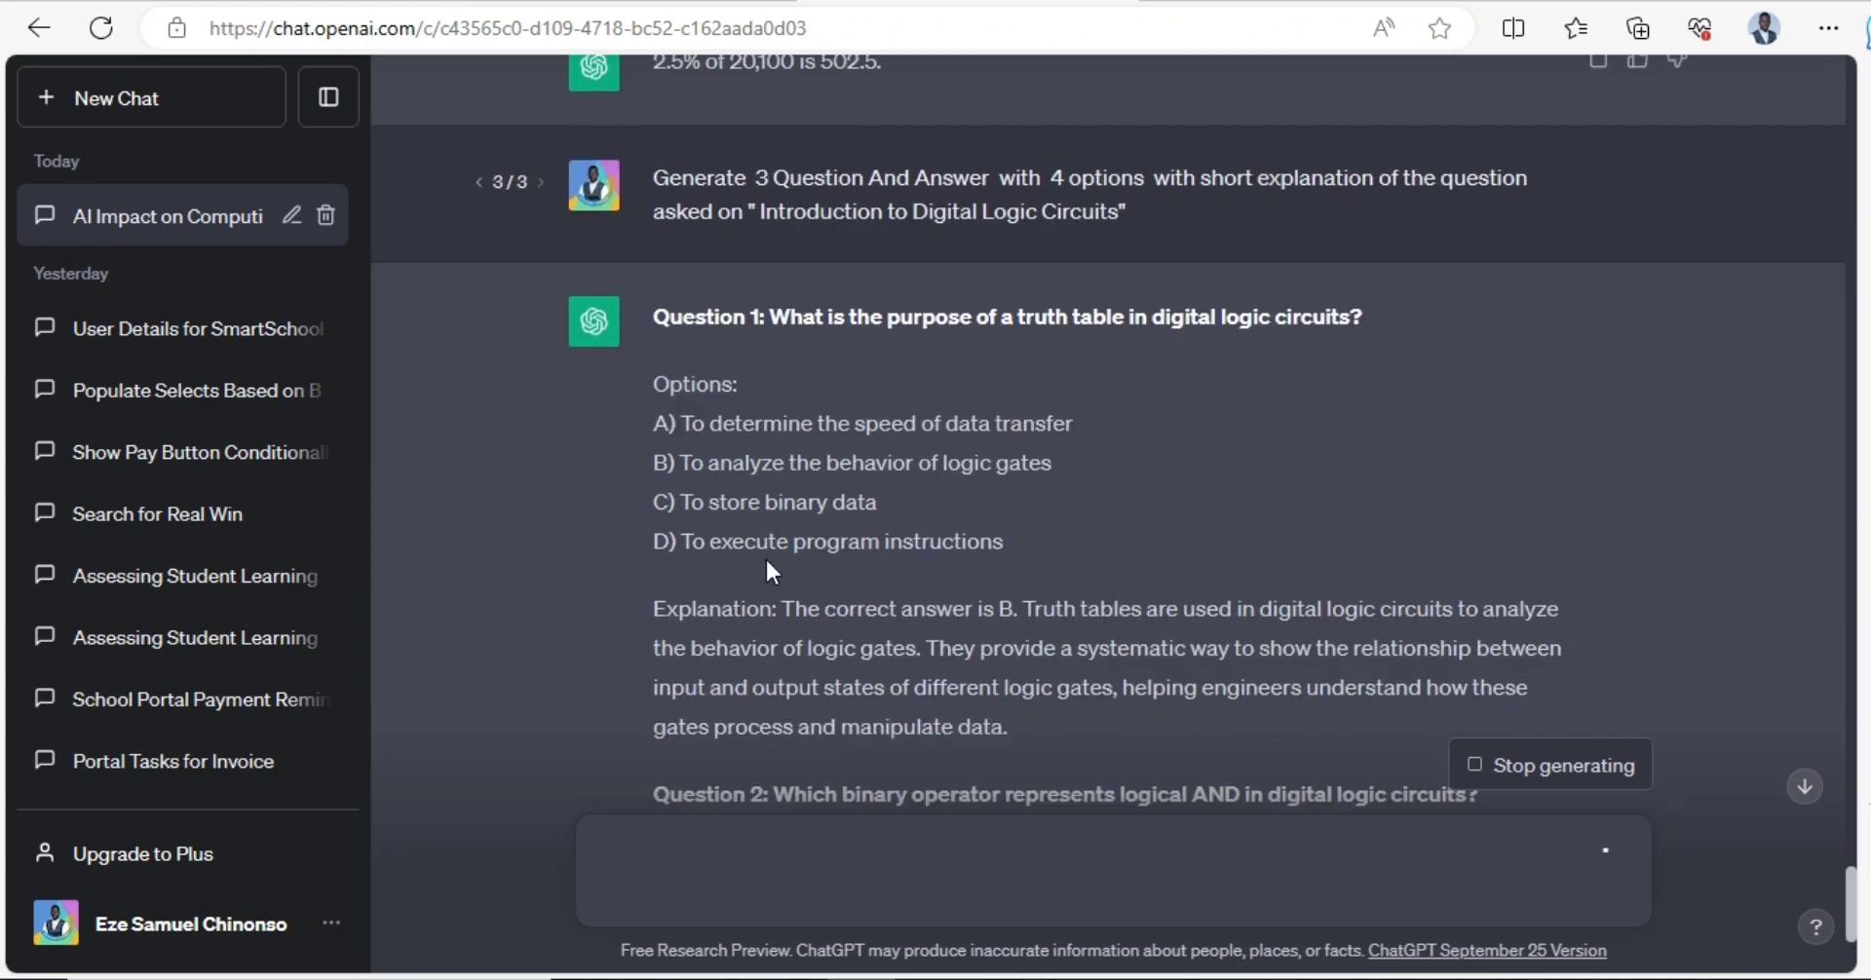
- Replace the portal form's question text with ChatGPT's new Question 1, "What is the purpose of a truth table in digital logic circuits?"
scroll(877, 312, "up", 5)
scroll(1238, 372, "down", 3)
left_click_drag(1345, 324, 702, 289)
key("ctrl+c")
key("alt+Tab")
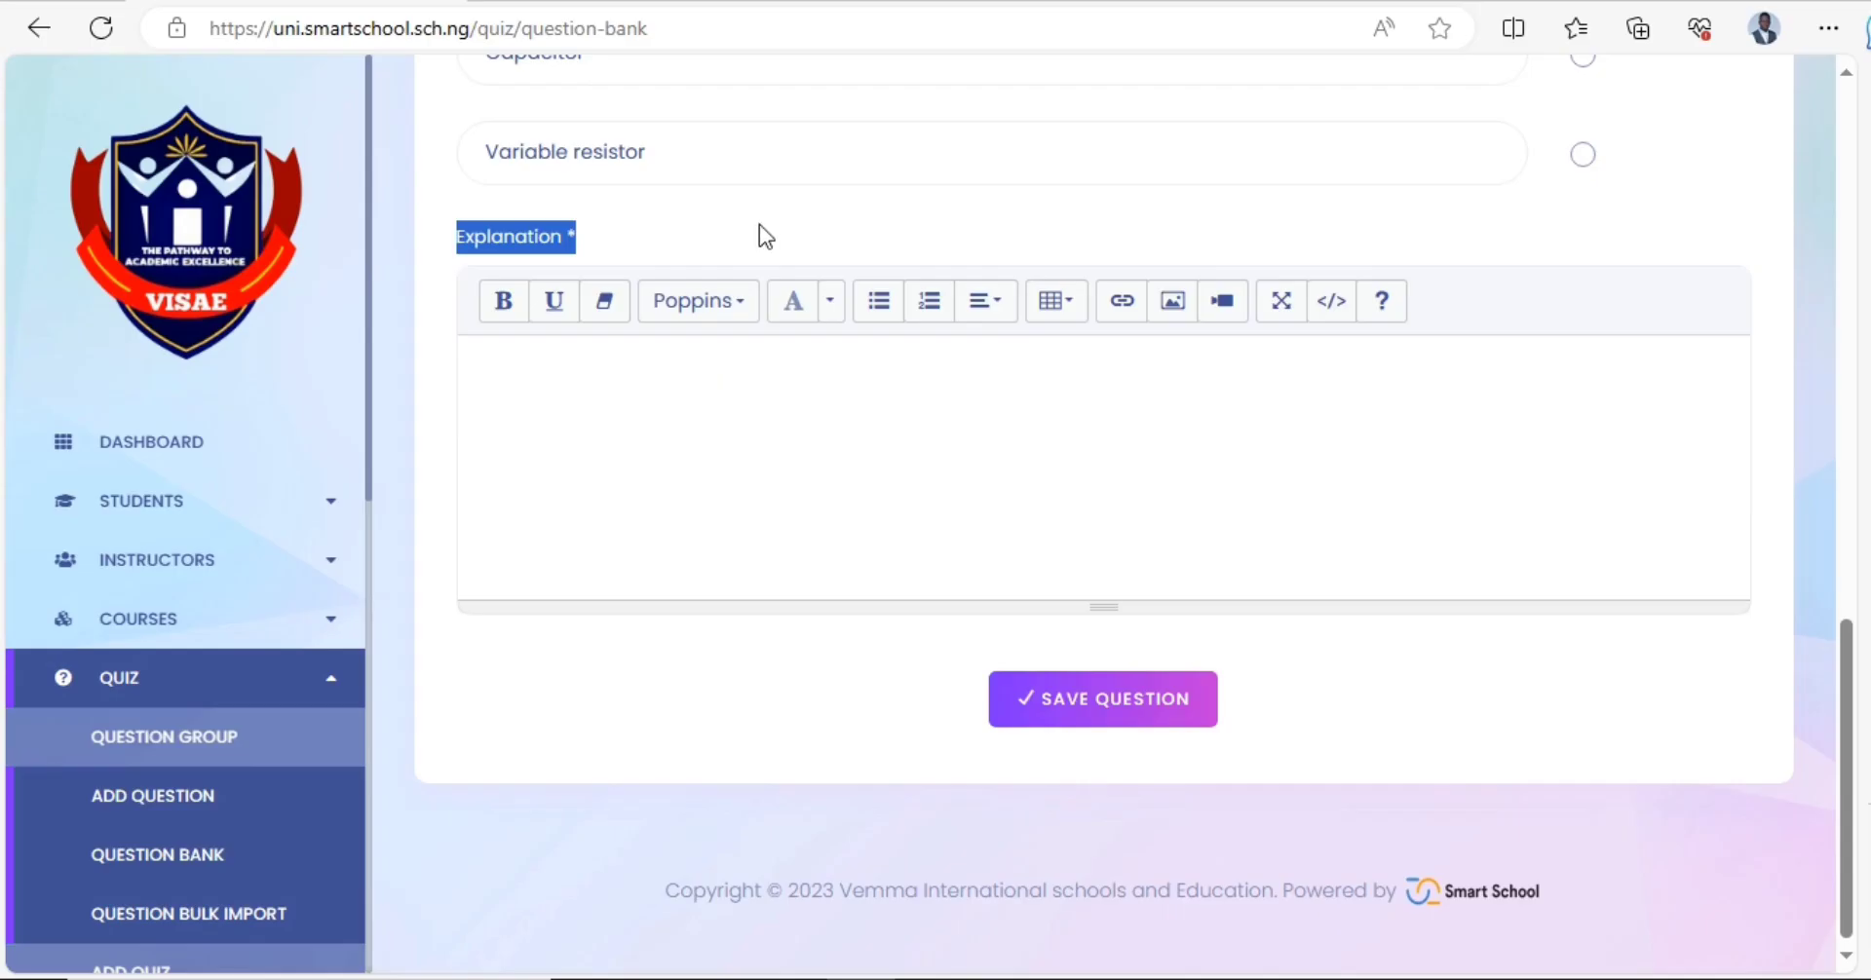
scroll(759, 236, "up", 8)
left_click(761, 288)
key("ctrl+a")
key("ctrl+v")
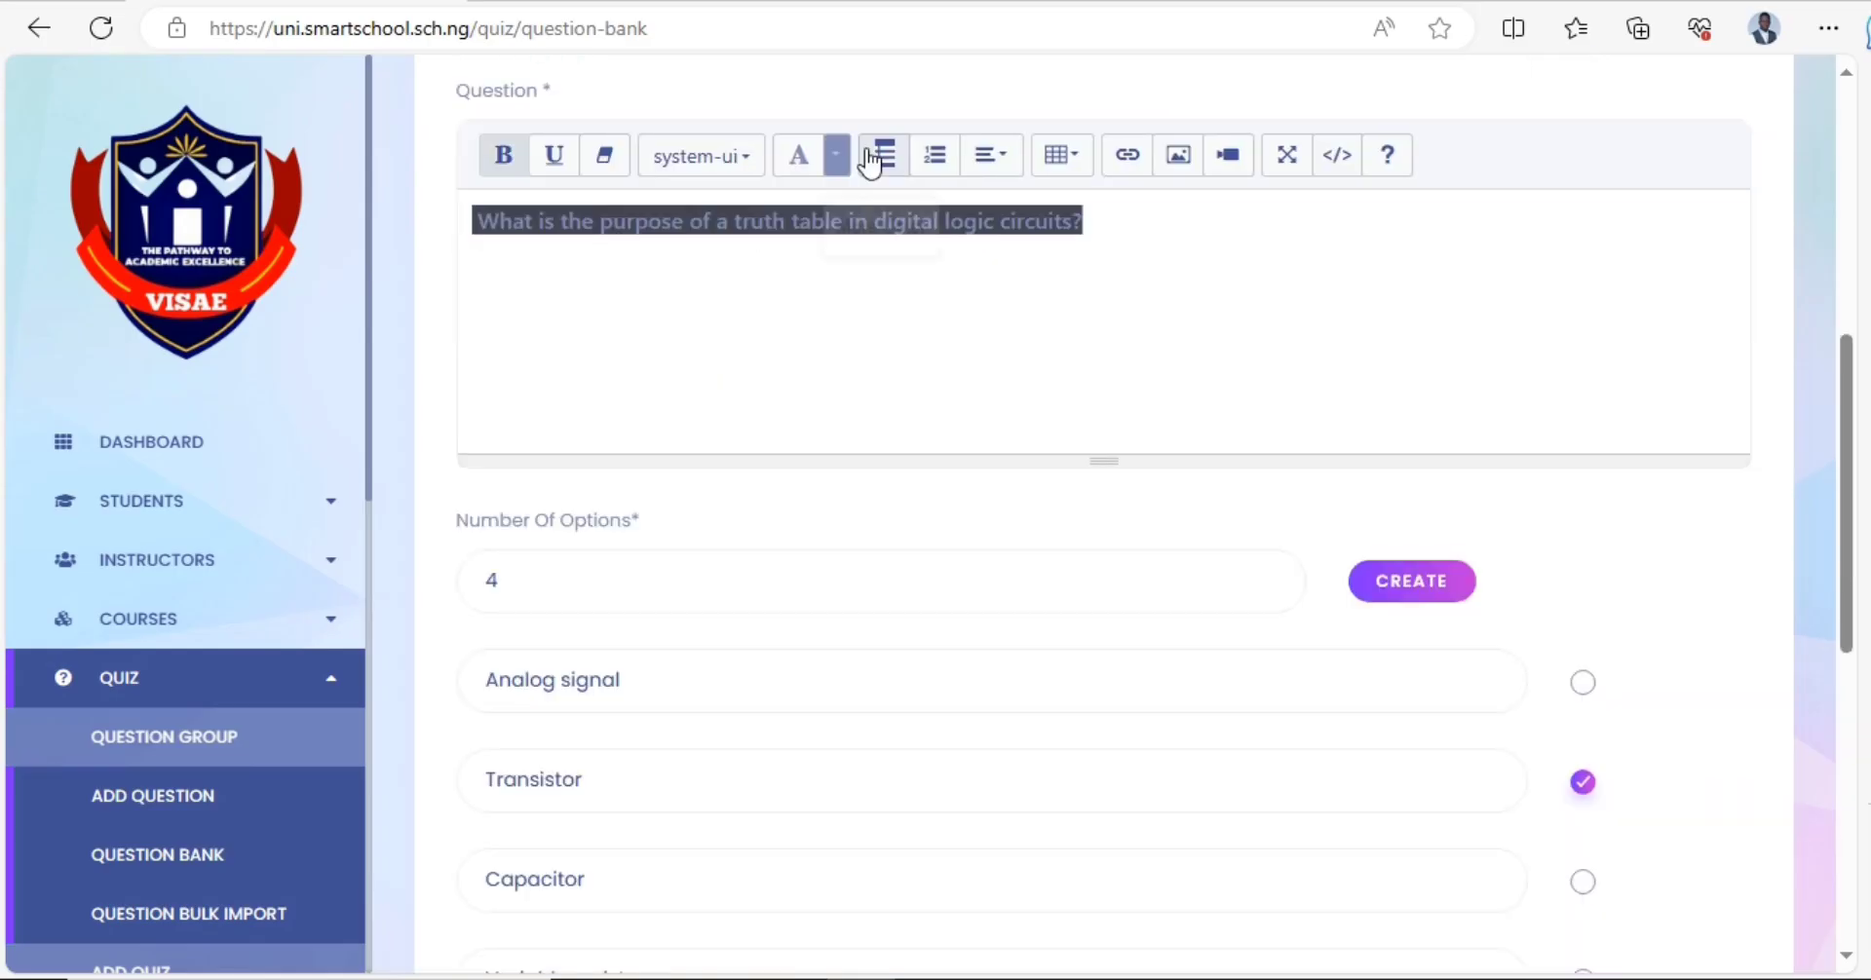
- Reset the pasted truth table question's formatting to the default
key("ctrl+a")
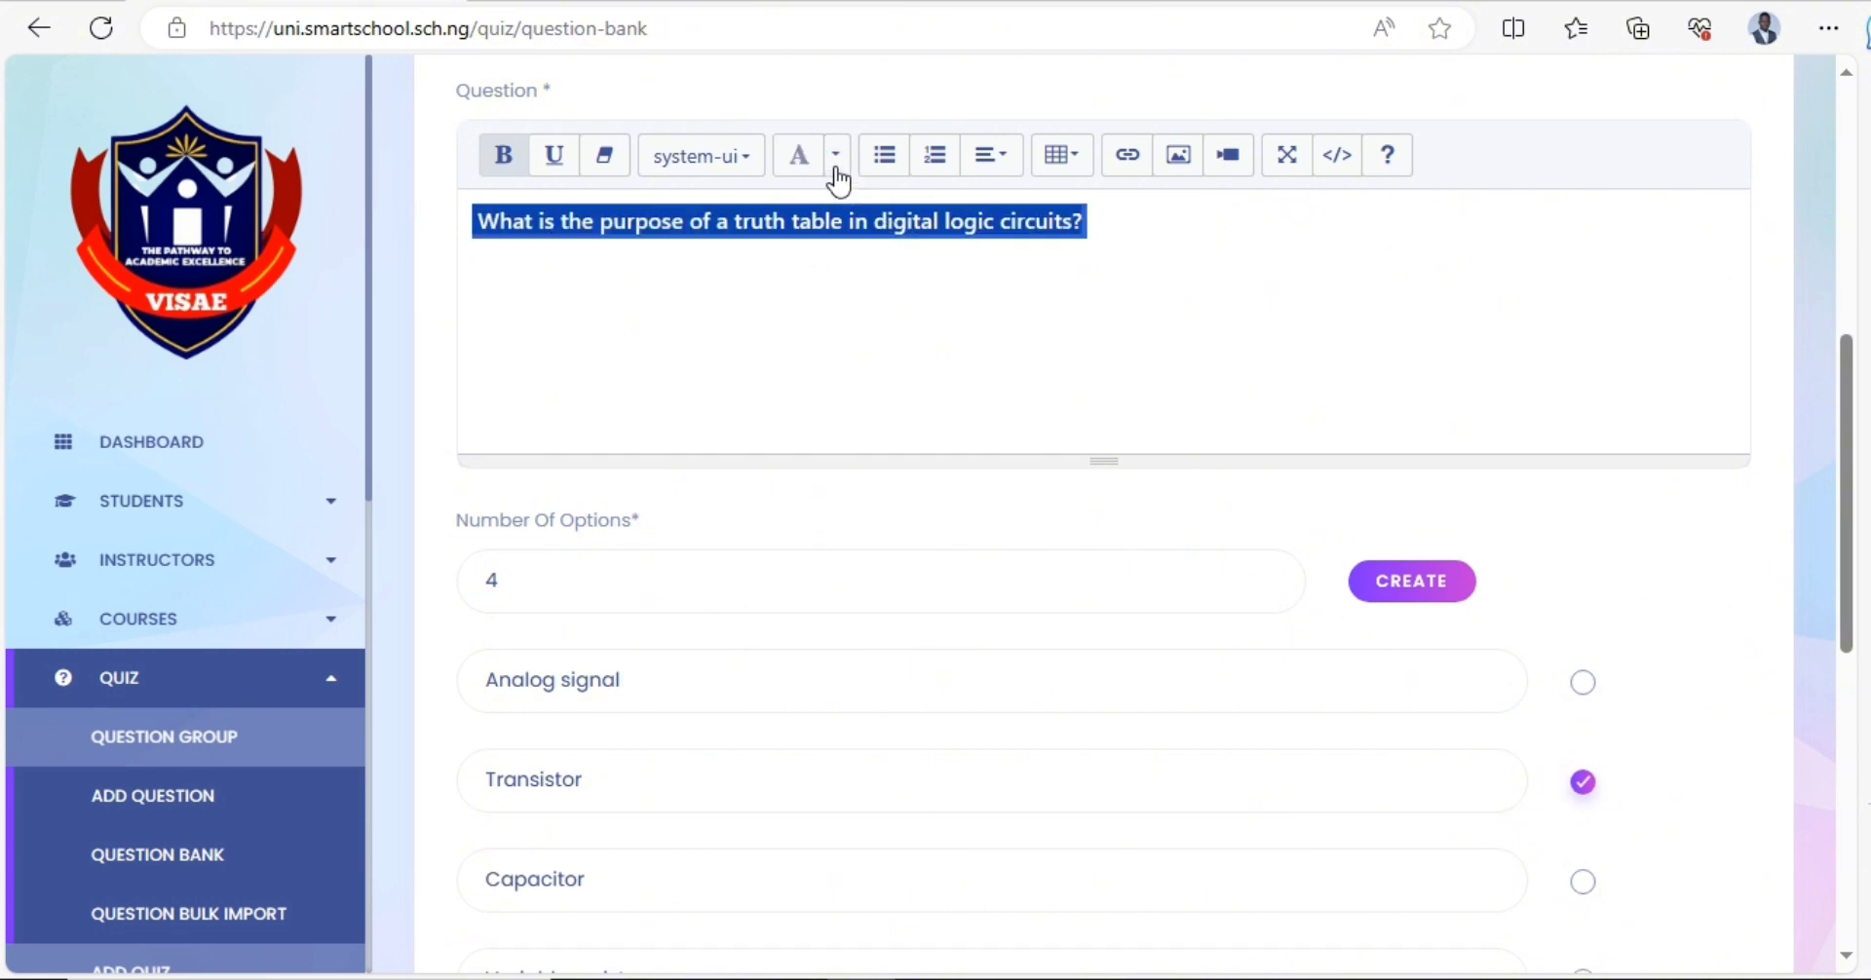
left_click(836, 156)
left_click(1179, 236)
left_click(686, 222)
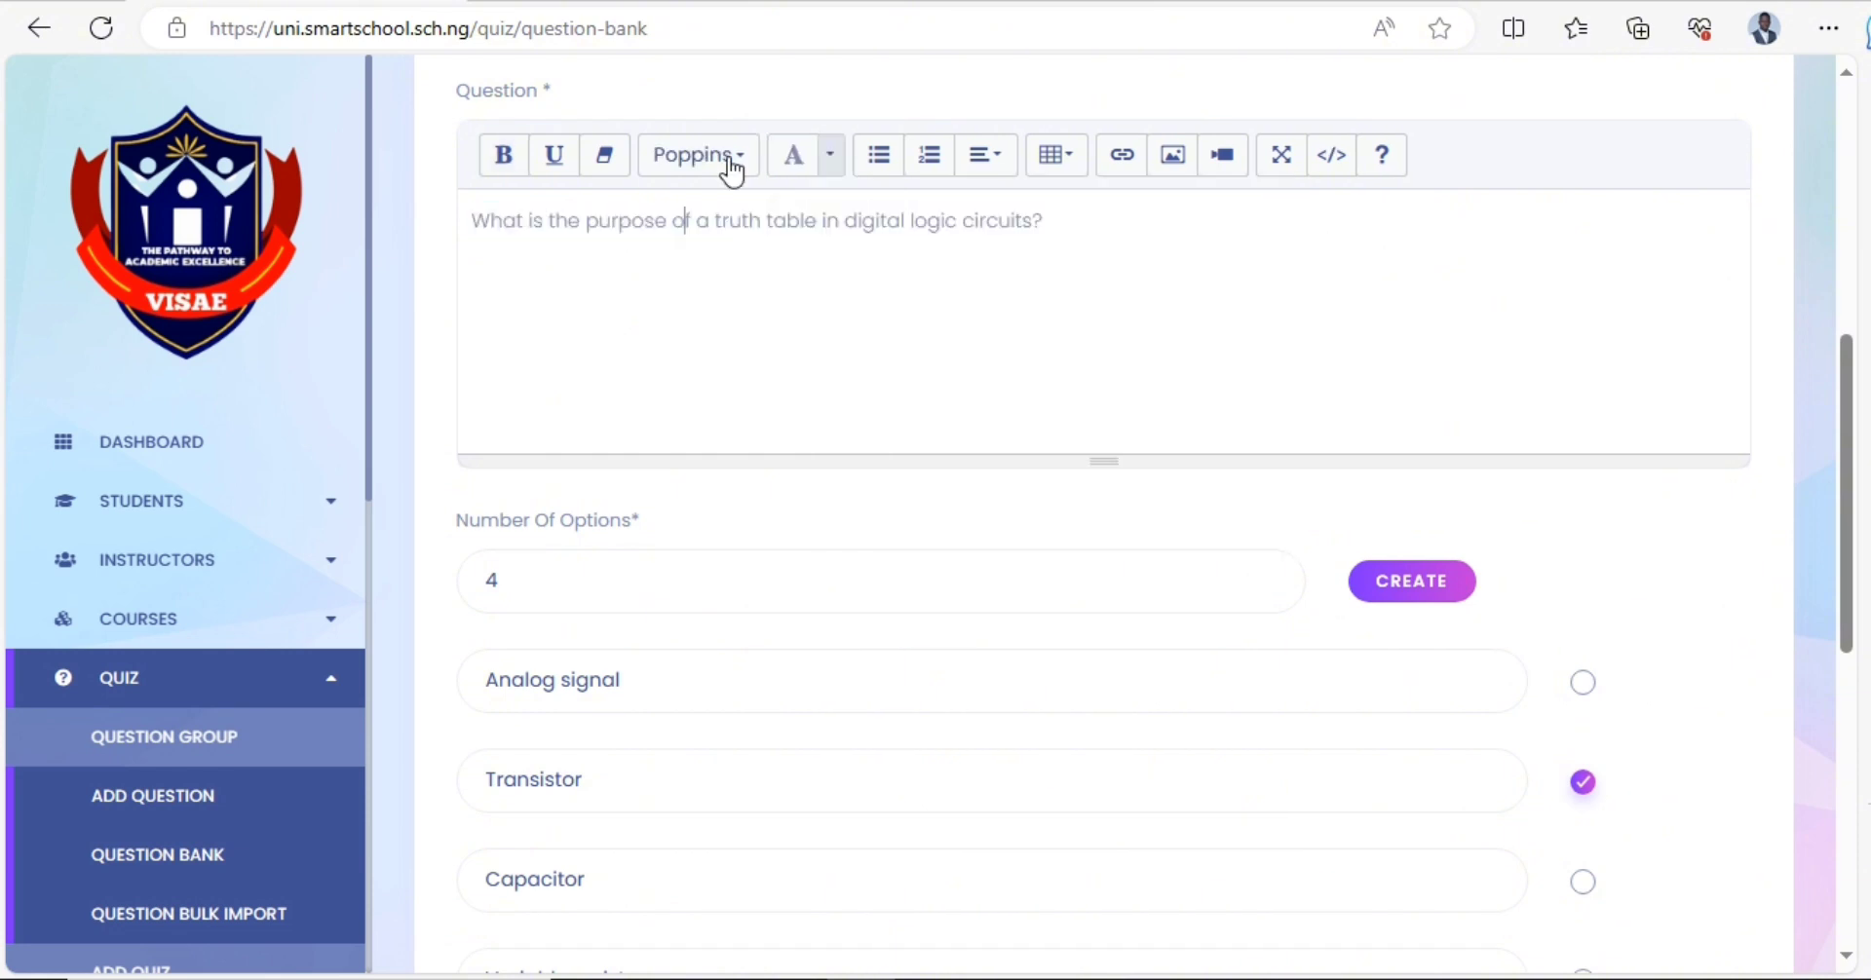
- Copy ChatGPT's four options A to D for Question 1 and paste them over the form's first option
left_click(964, 2)
left_click_drag(1004, 542, 677, 426)
key("ctrl+c")
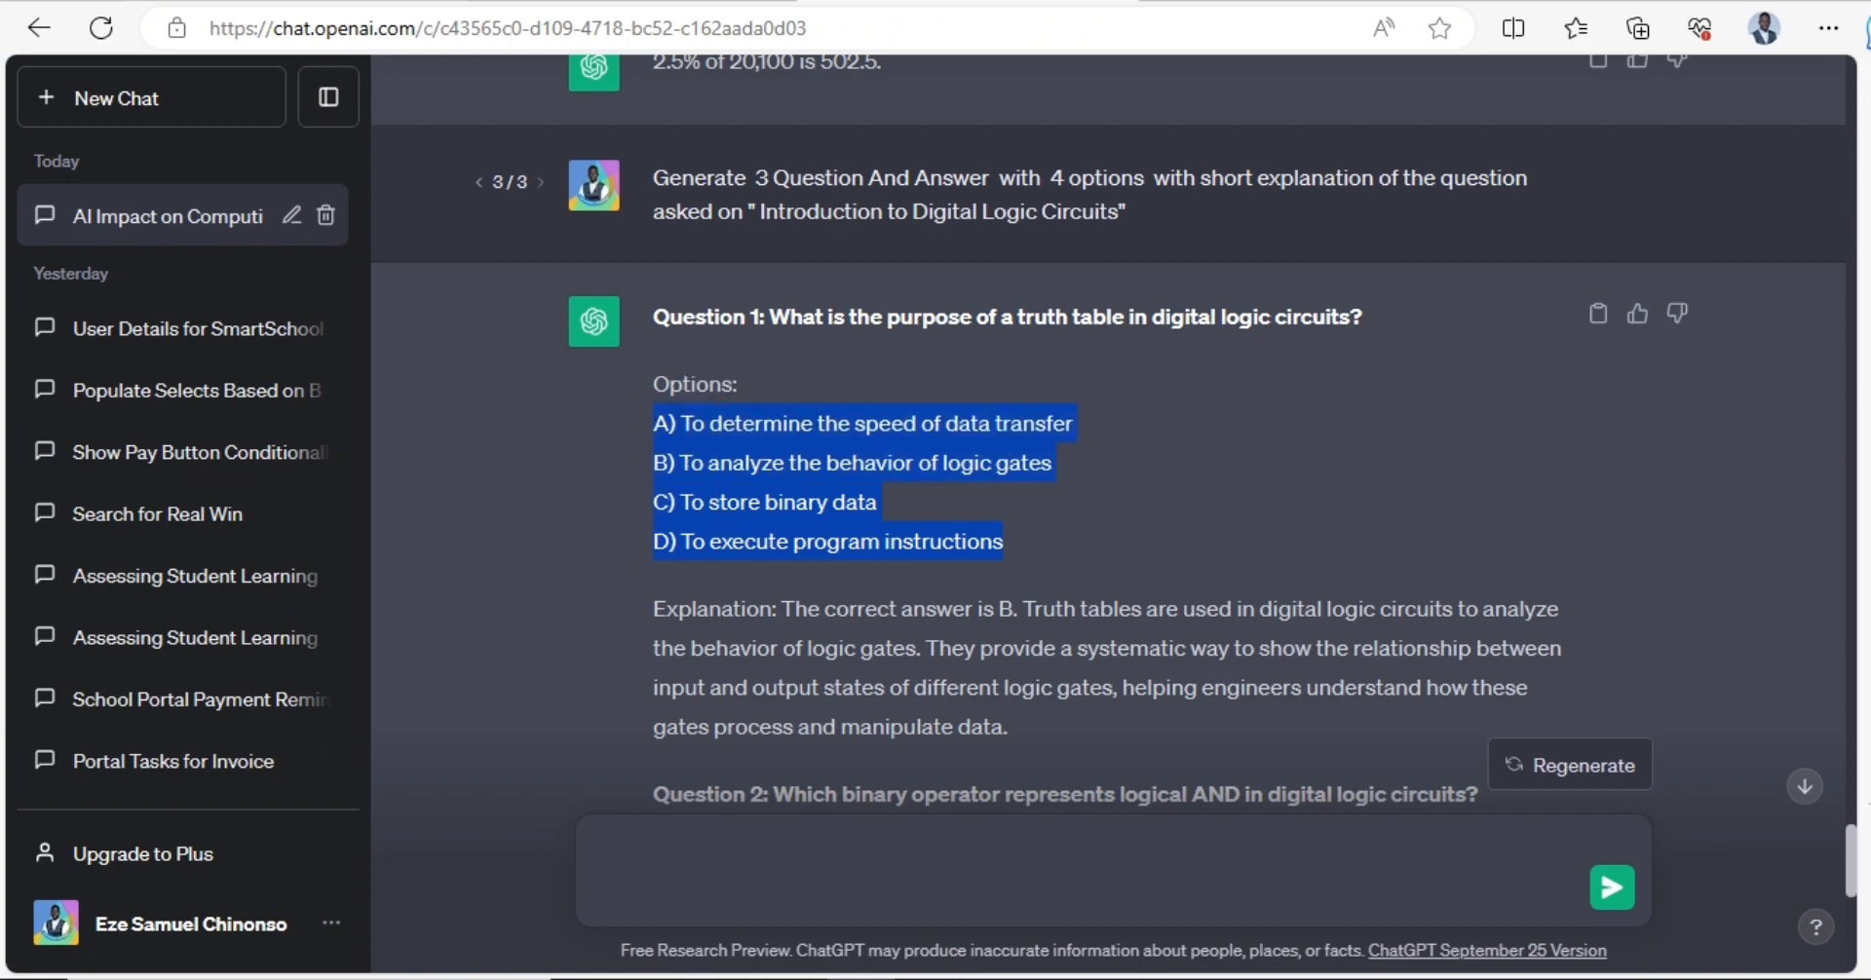
left_click(331, 2)
scroll(678, 616, "down", 3)
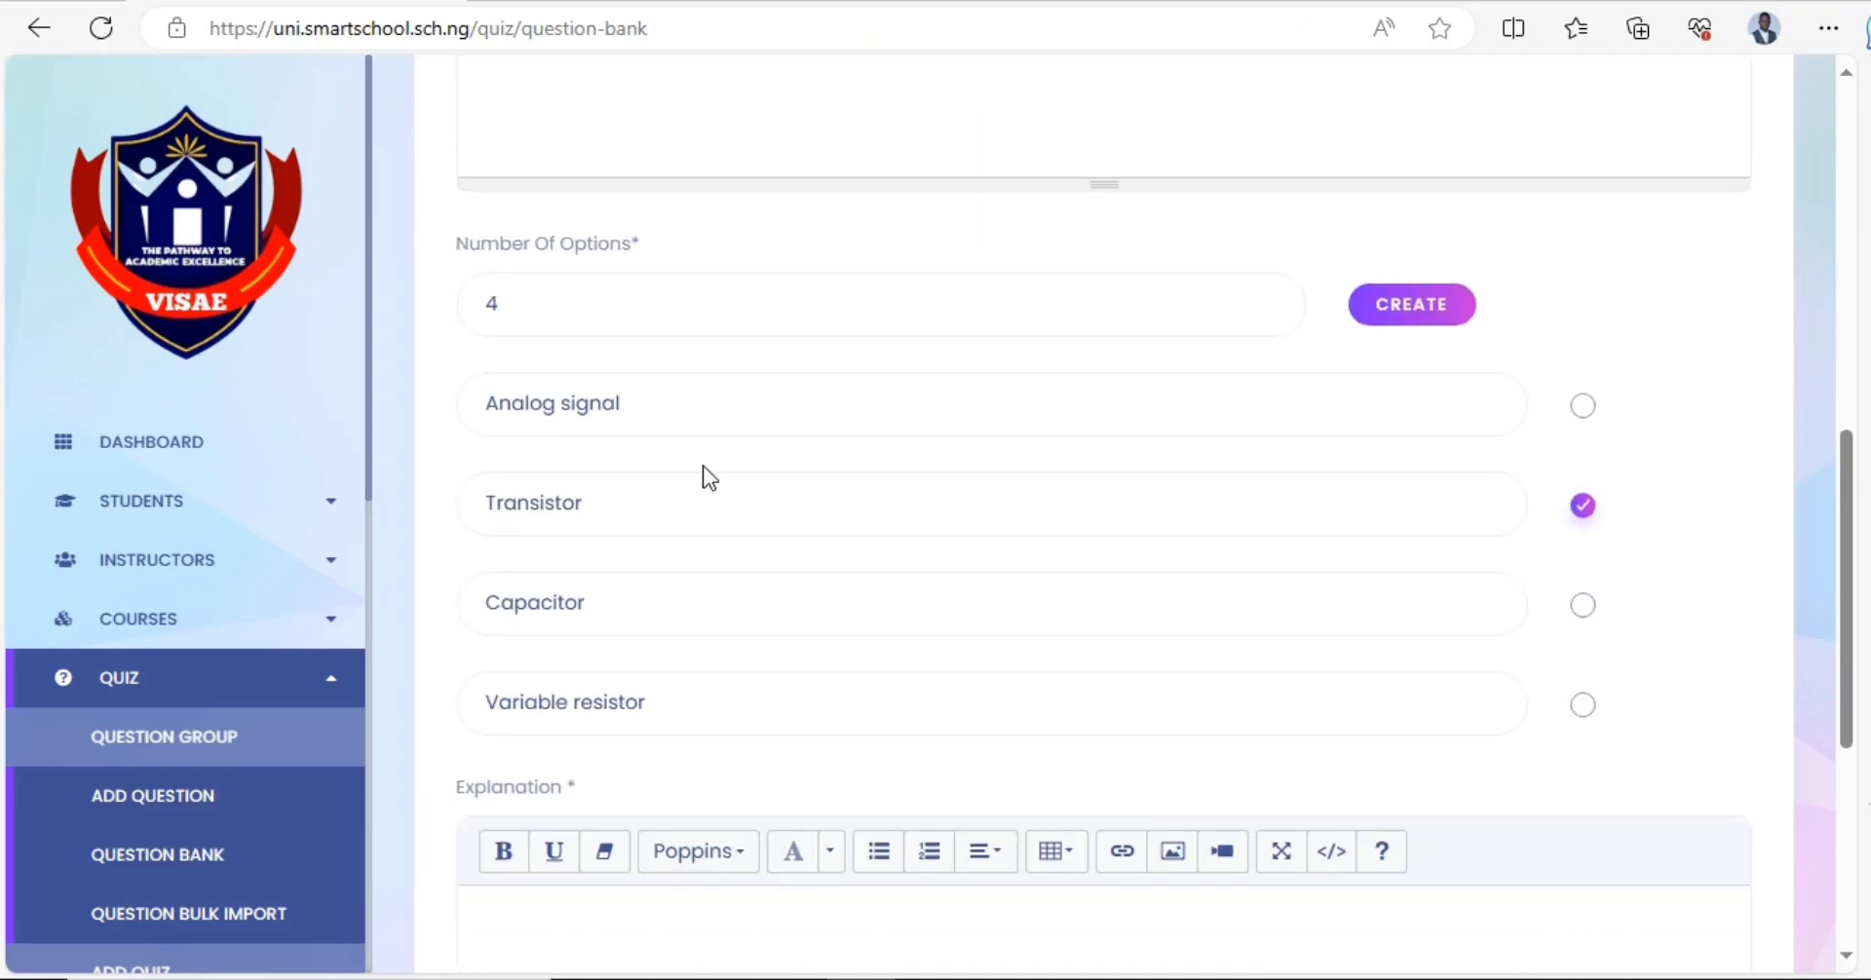
key("ctrl+a")
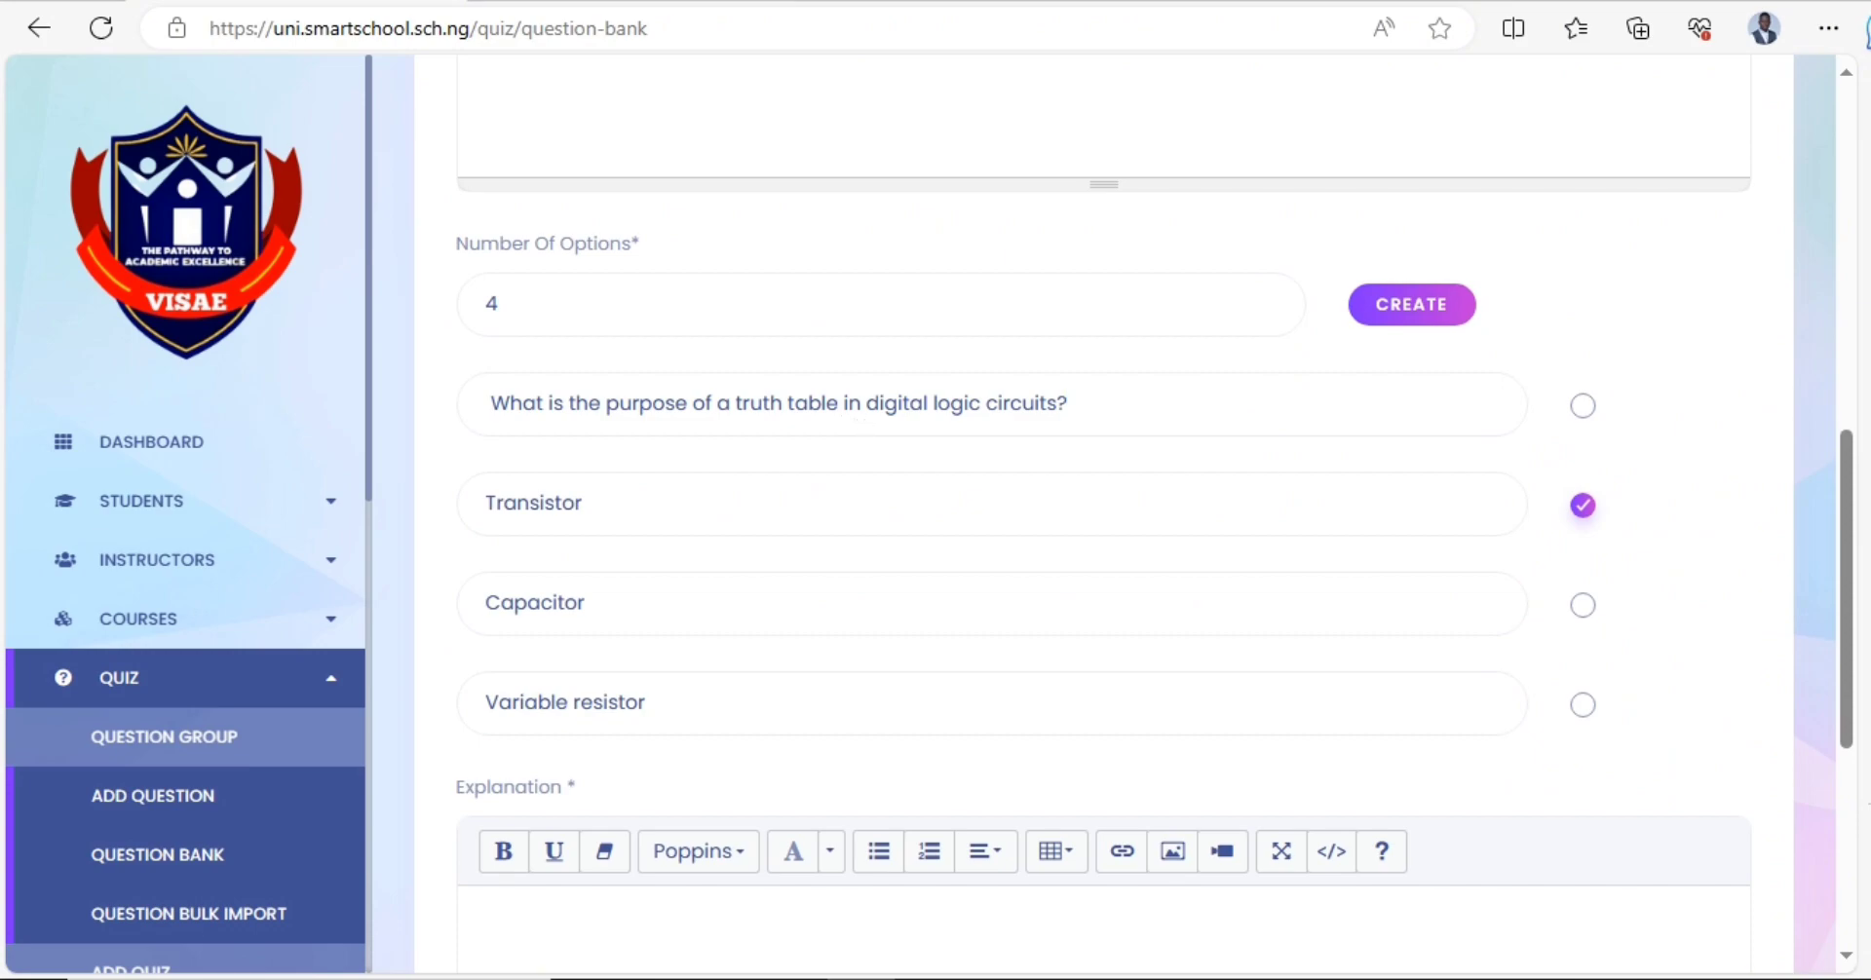
left_click(884, 2)
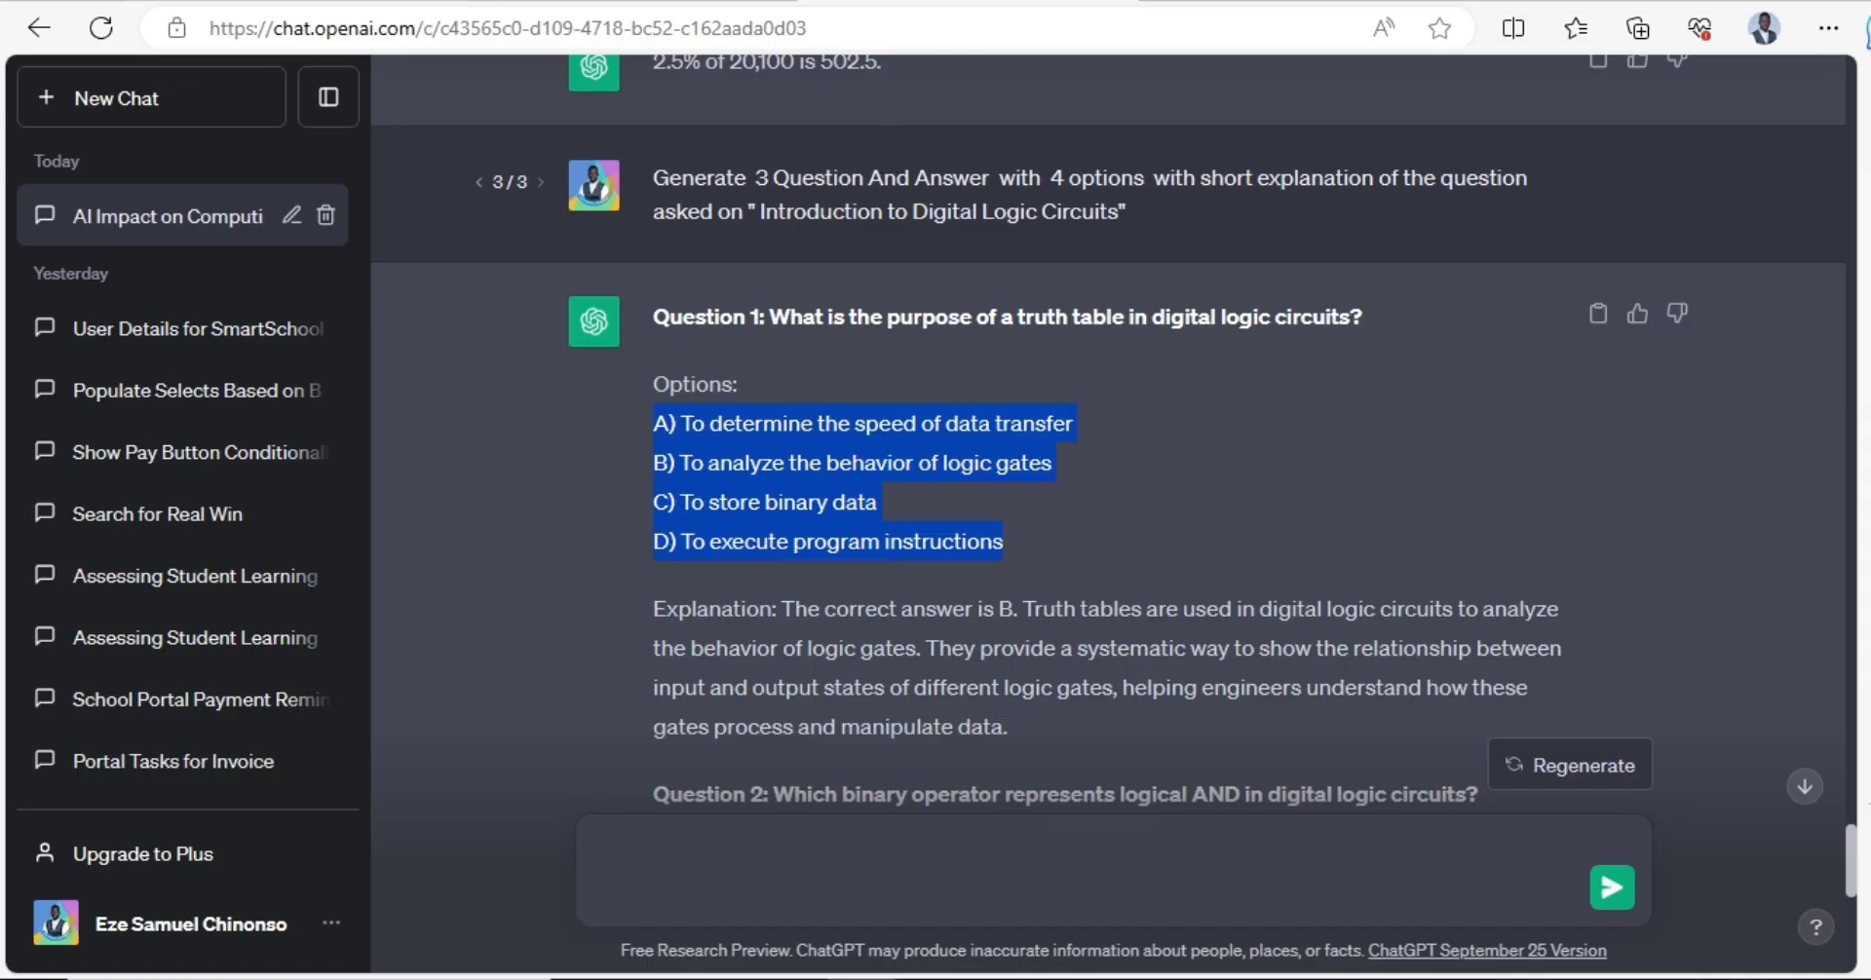
left_click(371, 2)
key("ctrl+a")
key("ctrl+v")
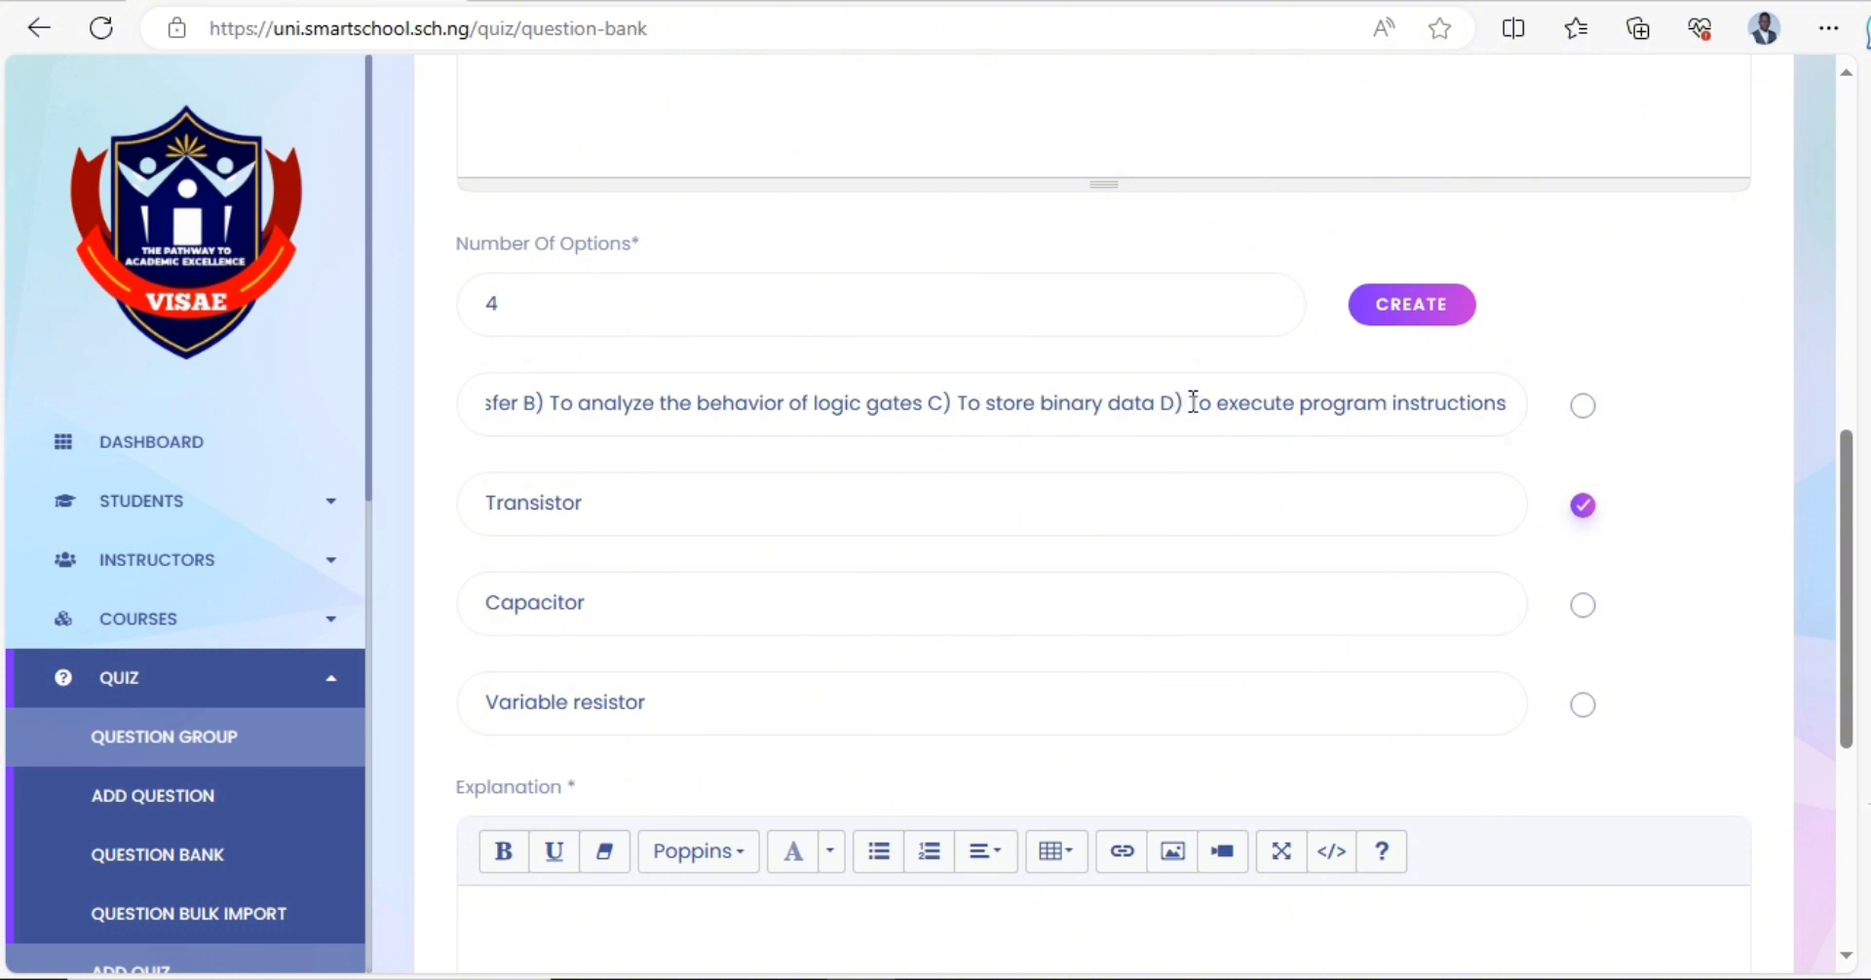
- Move "To execute program instructions" from the first option into the fourth, replacing "Variable resistor"
left_click_drag(1193, 402, 1576, 430)
key("BackSpace")
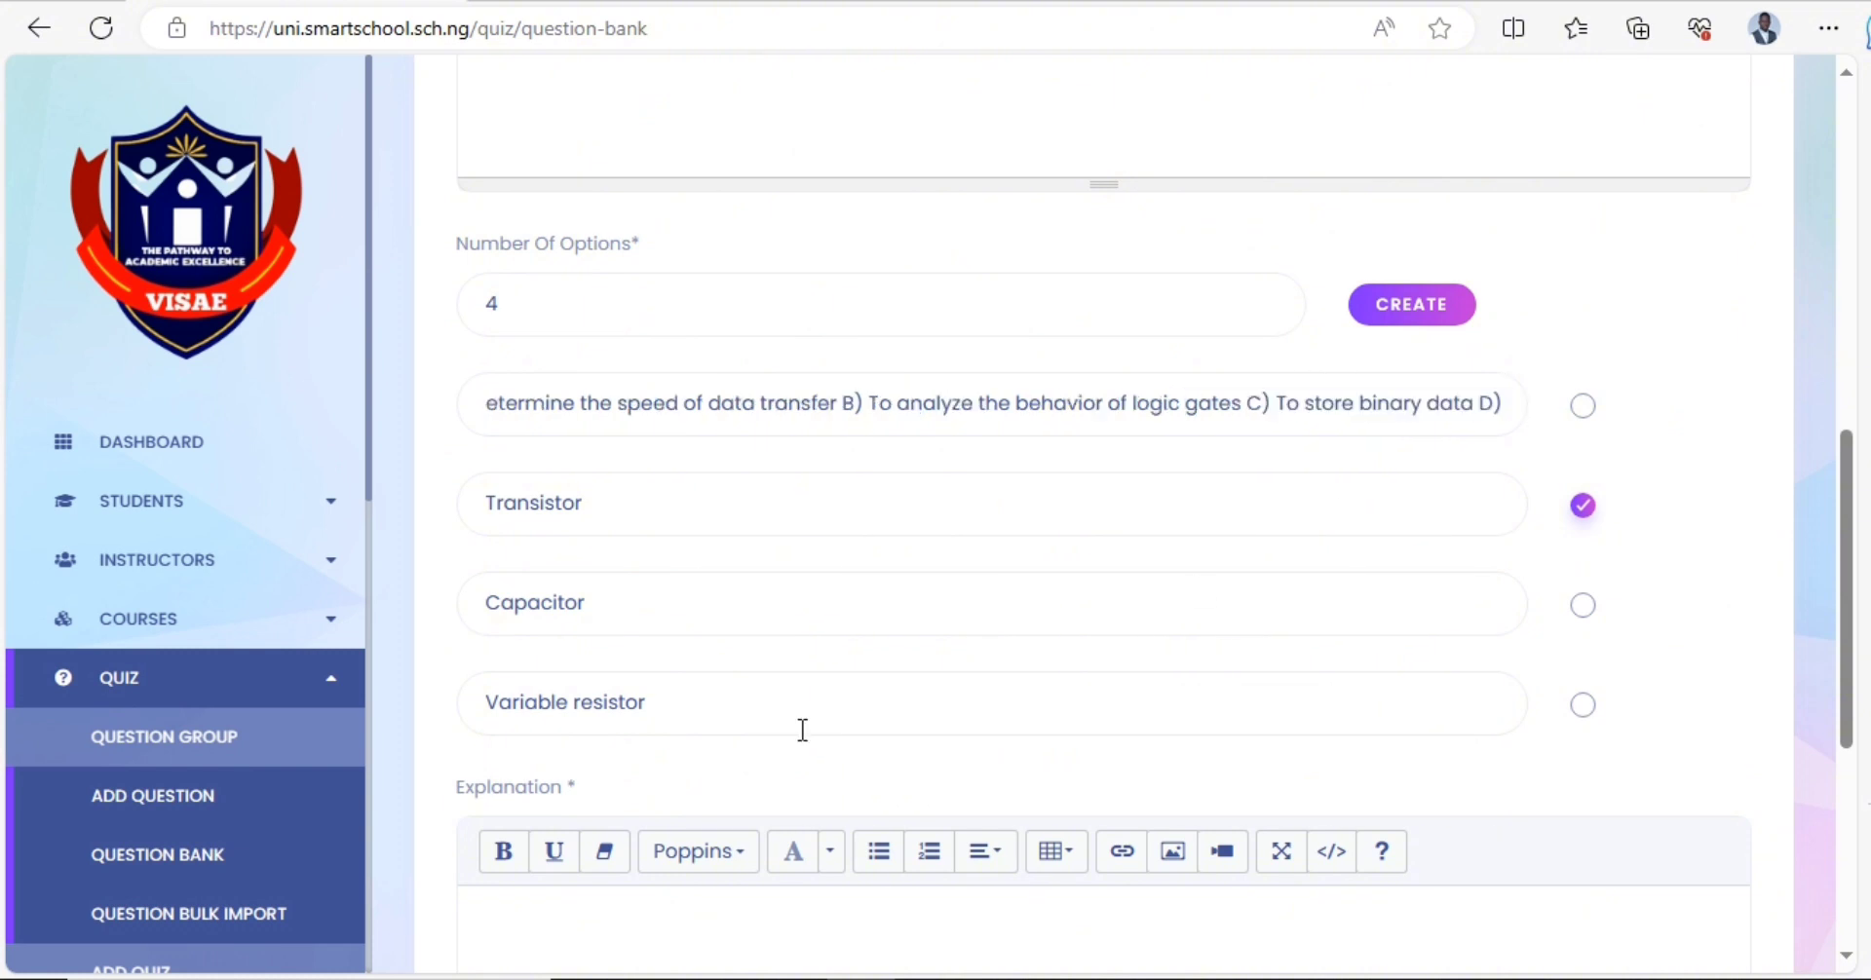
triple_click(601, 726)
key("ctrl+v")
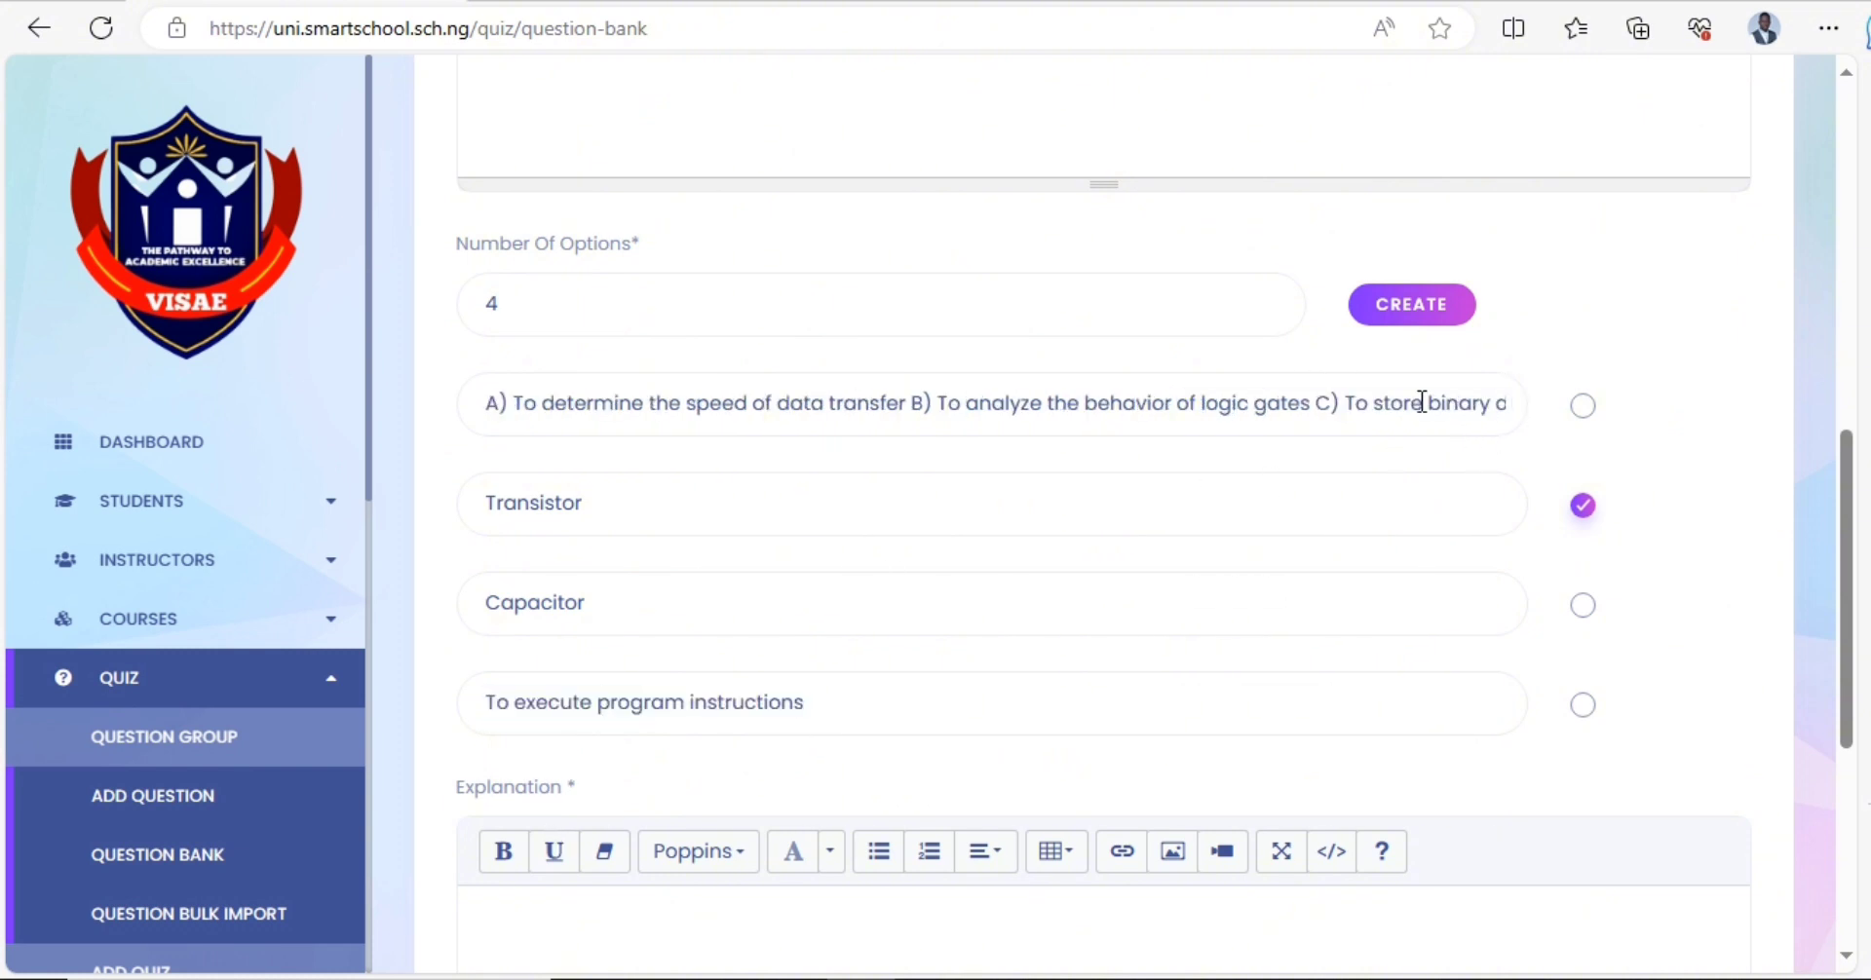
- Move "To store binary data" from the first option into the third, replacing "Capacitor", and remove the trailing "D)"
left_click_drag(1350, 407, 1695, 383)
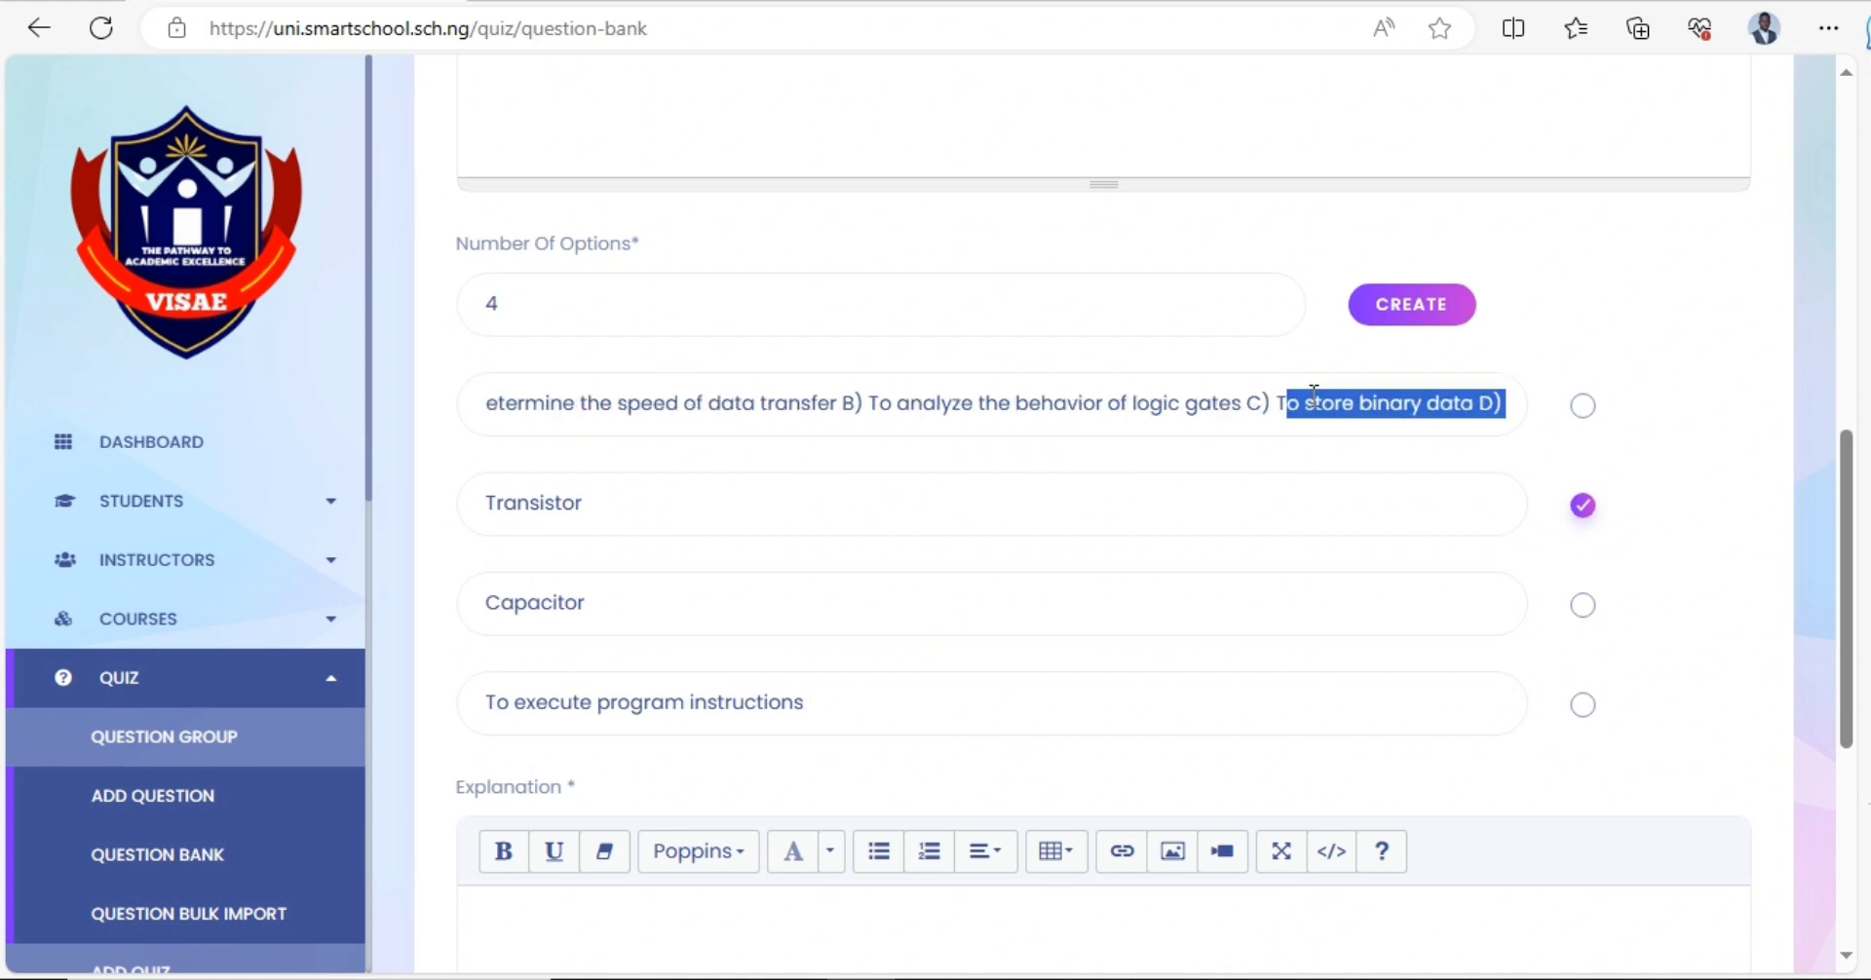
left_click_drag(1279, 402, 1635, 399)
key("ctrl+x")
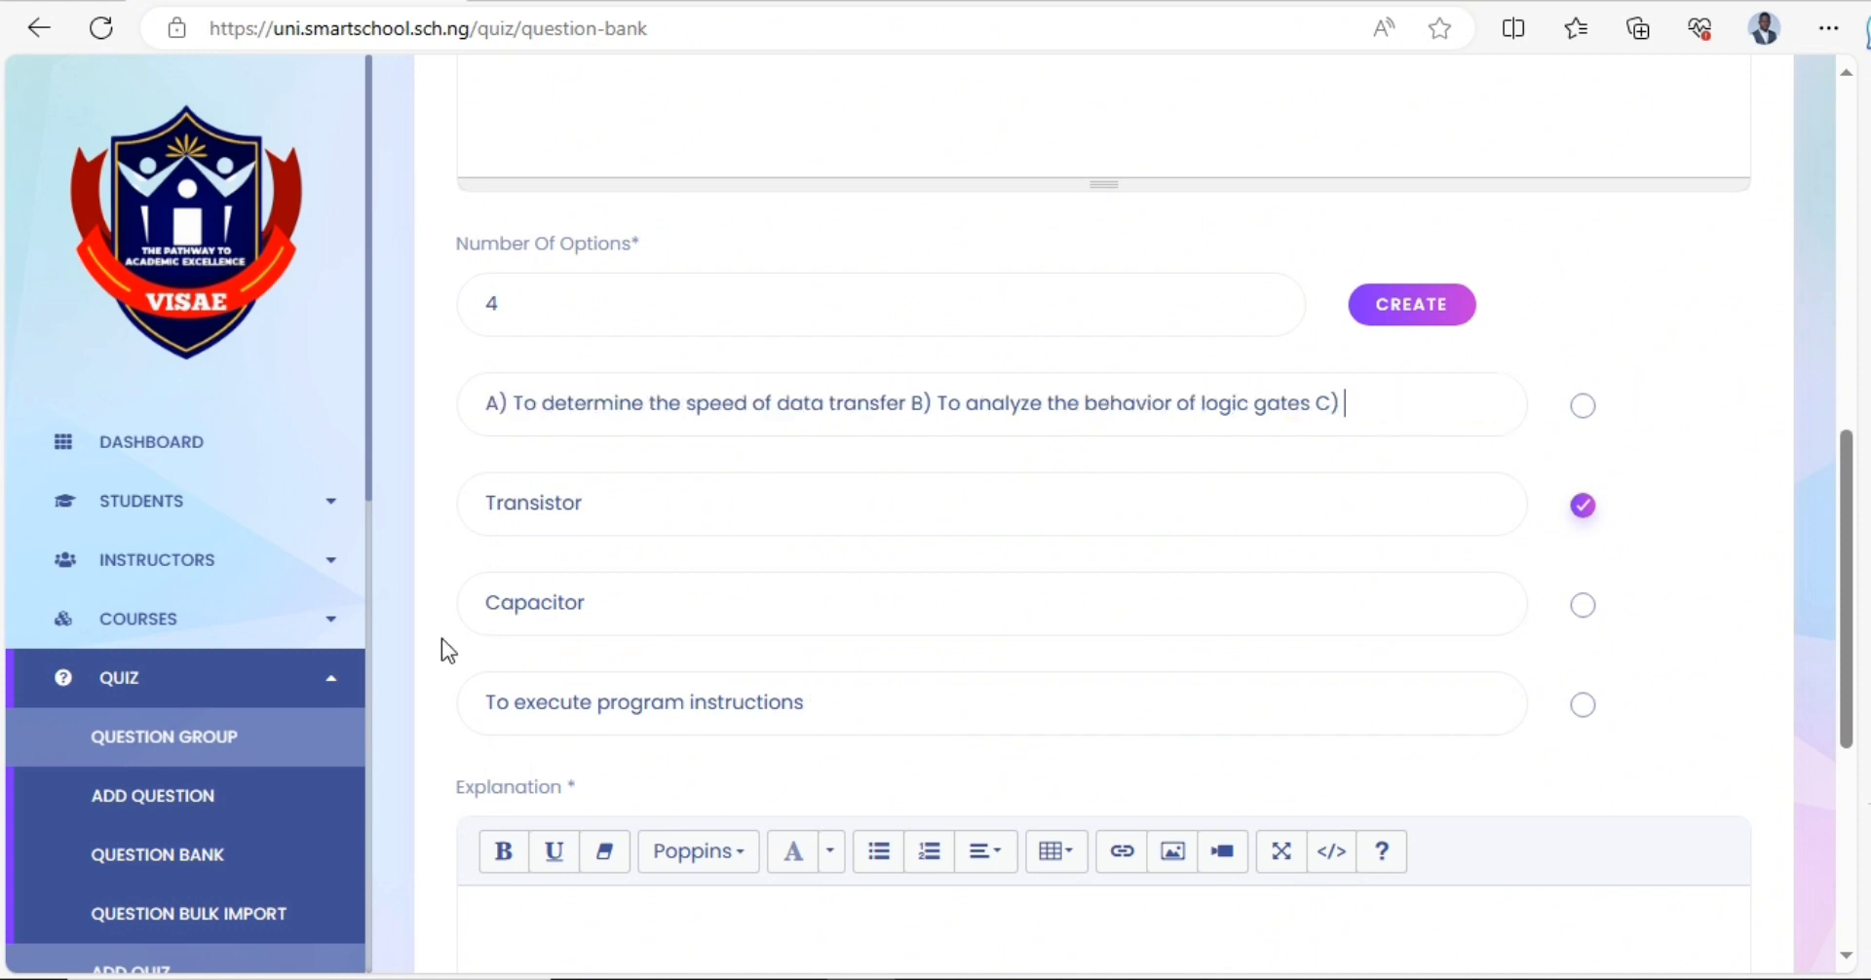
double_click(545, 616)
key("ctrl+v")
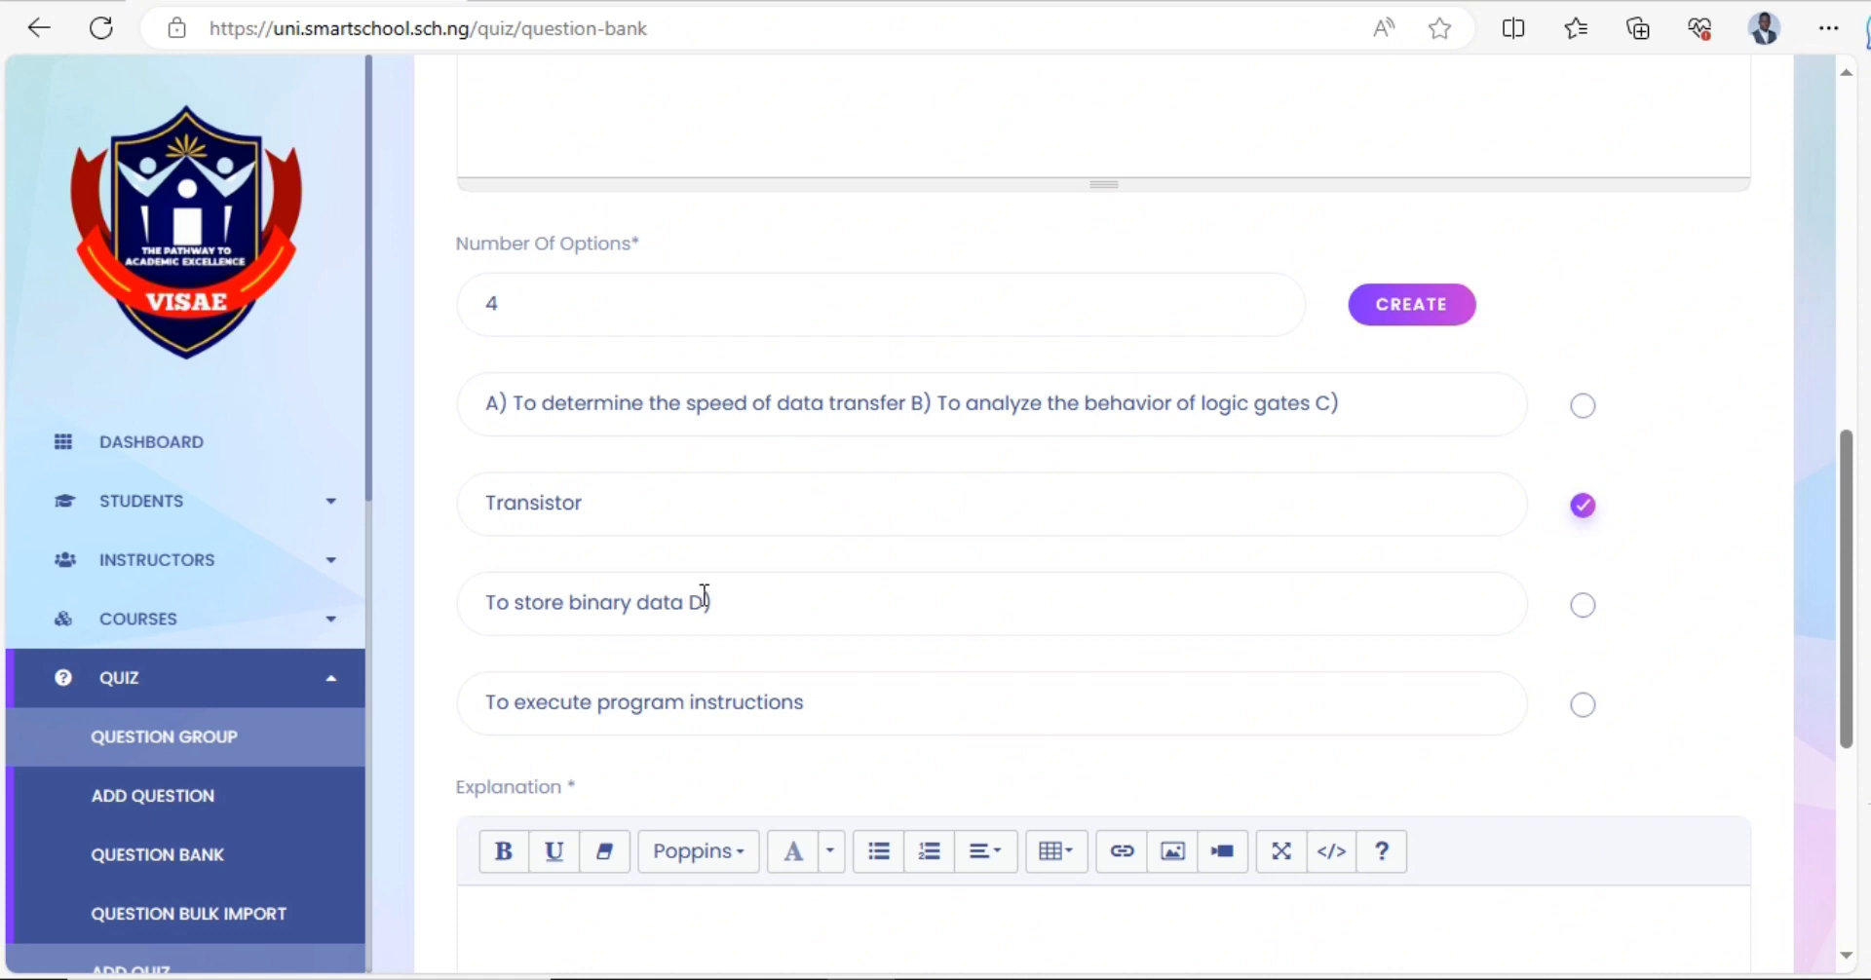
key("BackSpace")
key("BackSpace")
key("BackSpace")
- Move "To analyze the behavior of logic gates" into the second option and strip the leftover A), B) and C) labels from the first
left_click(1412, 414)
left_click(934, 403)
key("BackSpace")
key("BackSpace")
left_click_drag(922, 404, 1345, 385)
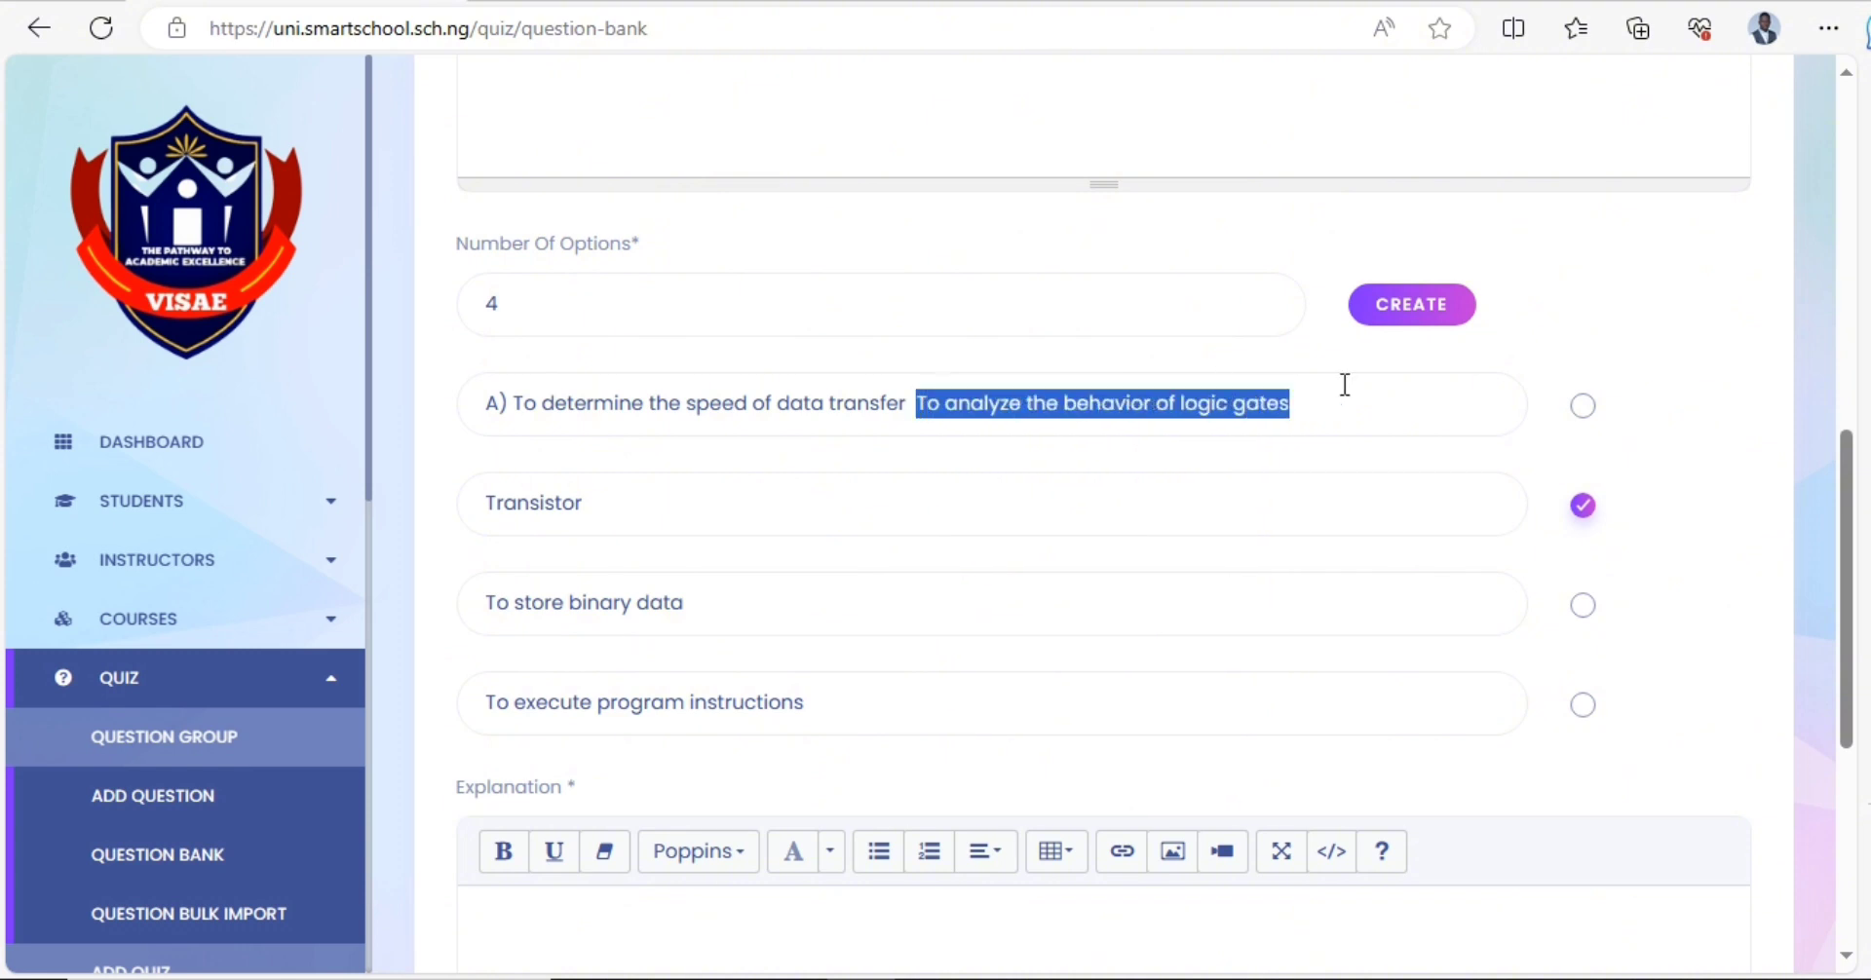
key("ctrl+x")
double_click(673, 513)
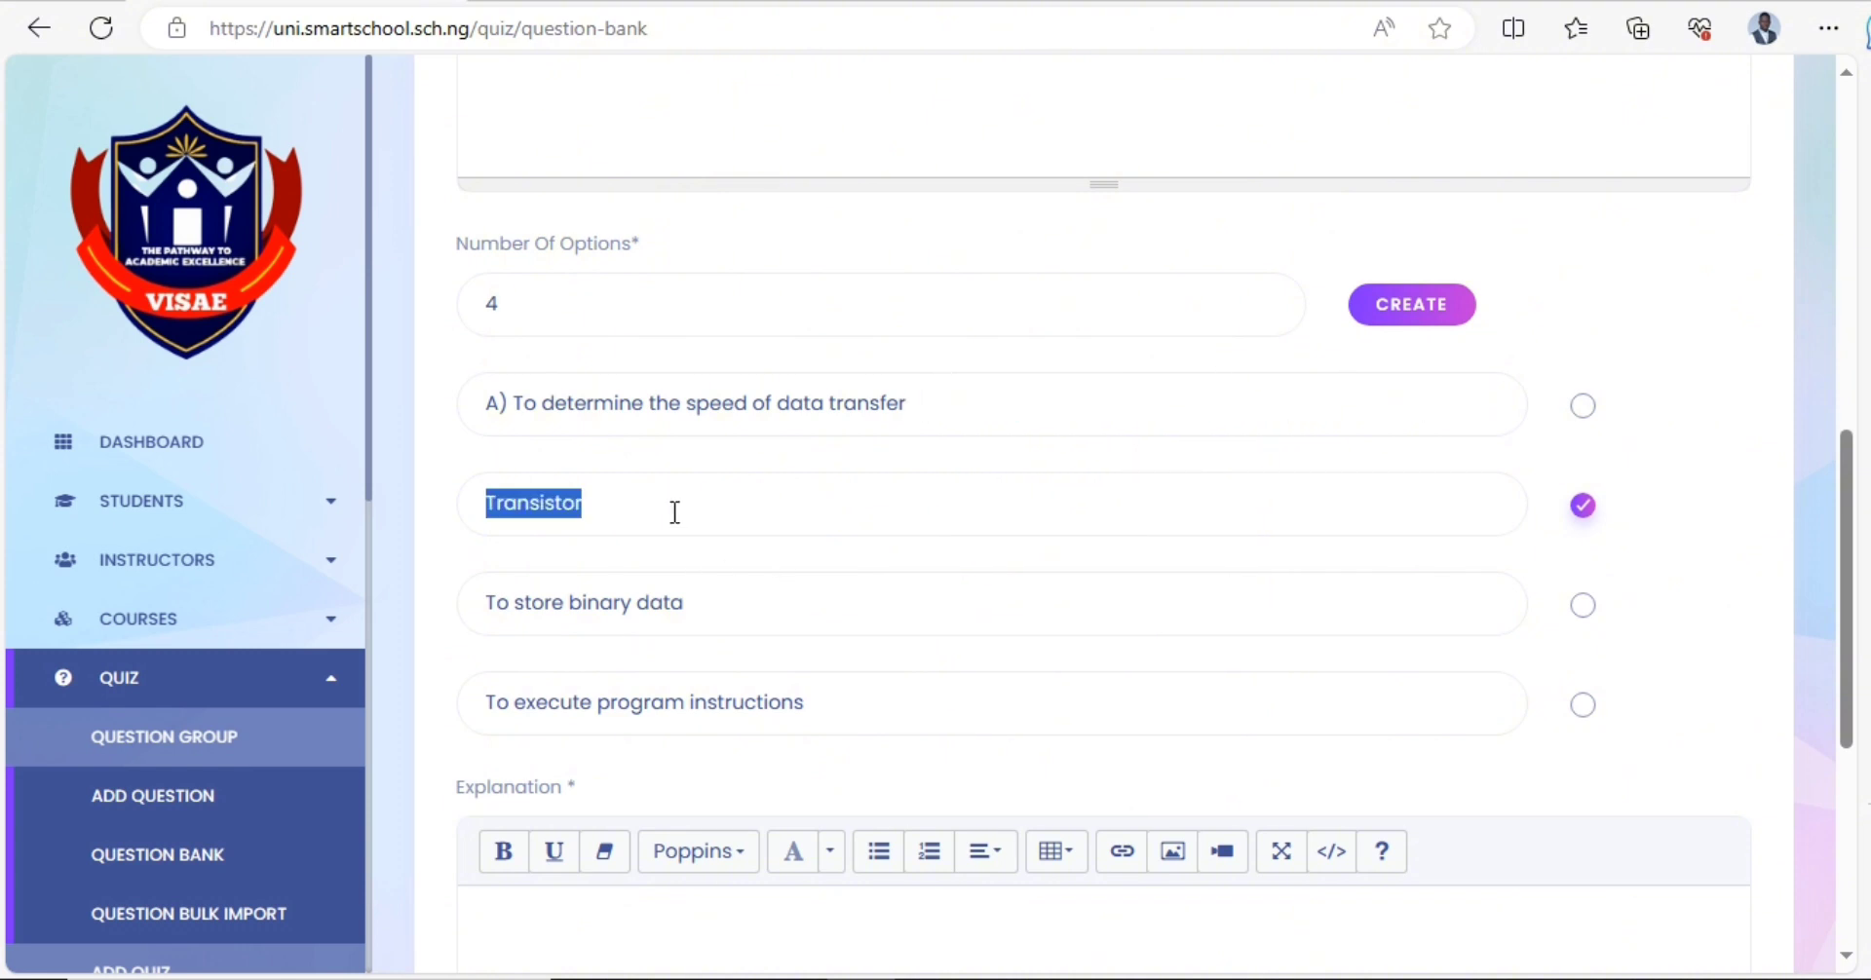
key("ctrl+v")
left_click_drag(511, 403, 431, 421)
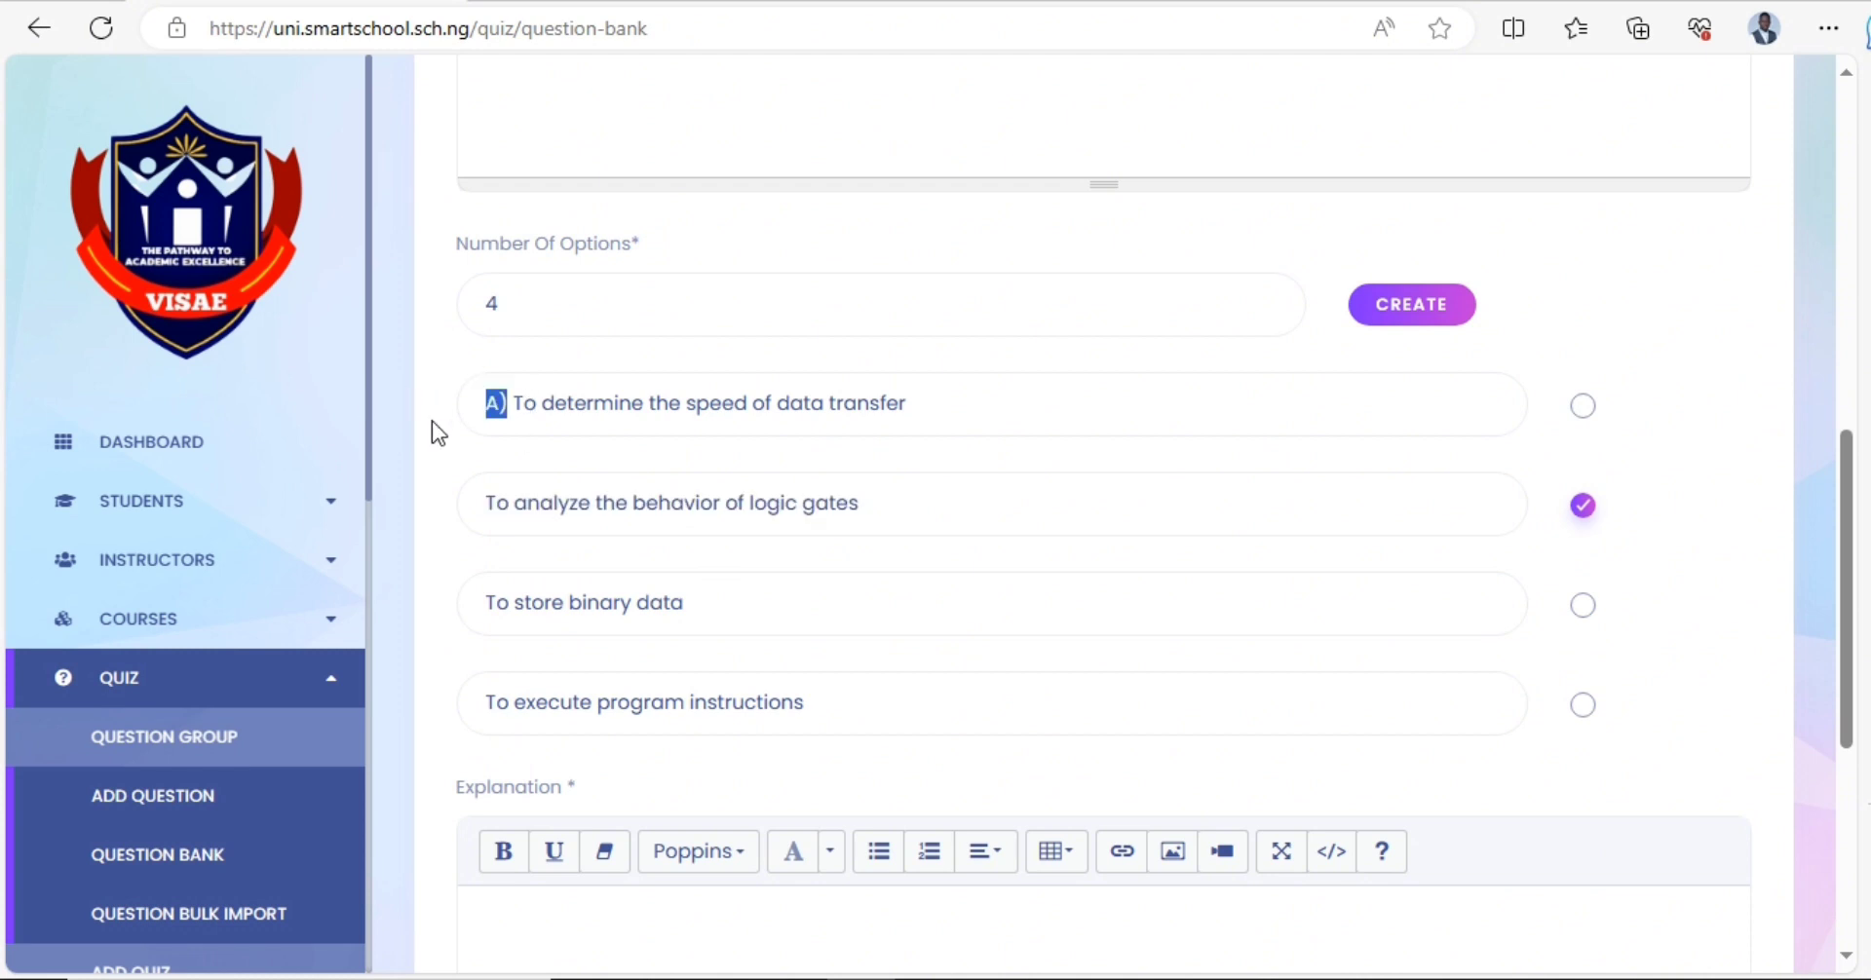
key("BackSpace")
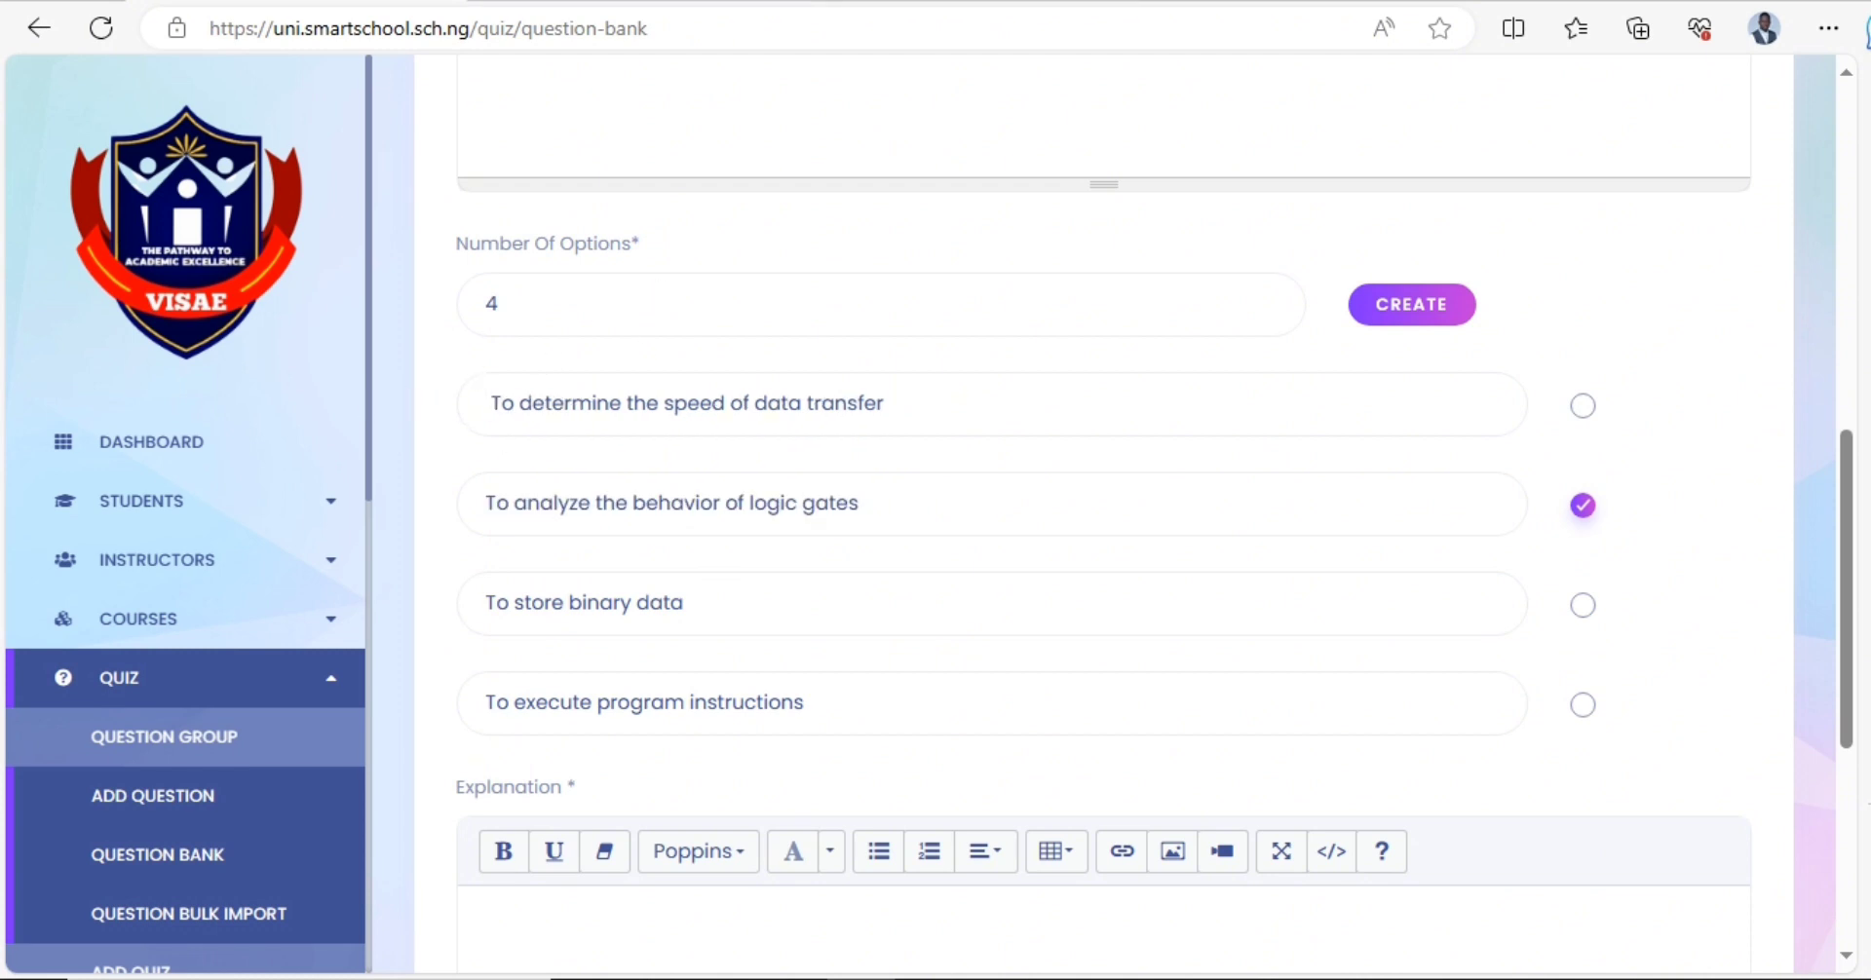
- Copy ChatGPT's Question 1 explanation from "Truth tables are used" to "manipulate data." into the form's Explanation field
left_click(941, 2)
left_click(759, 539)
scroll(759, 538, "down", 2)
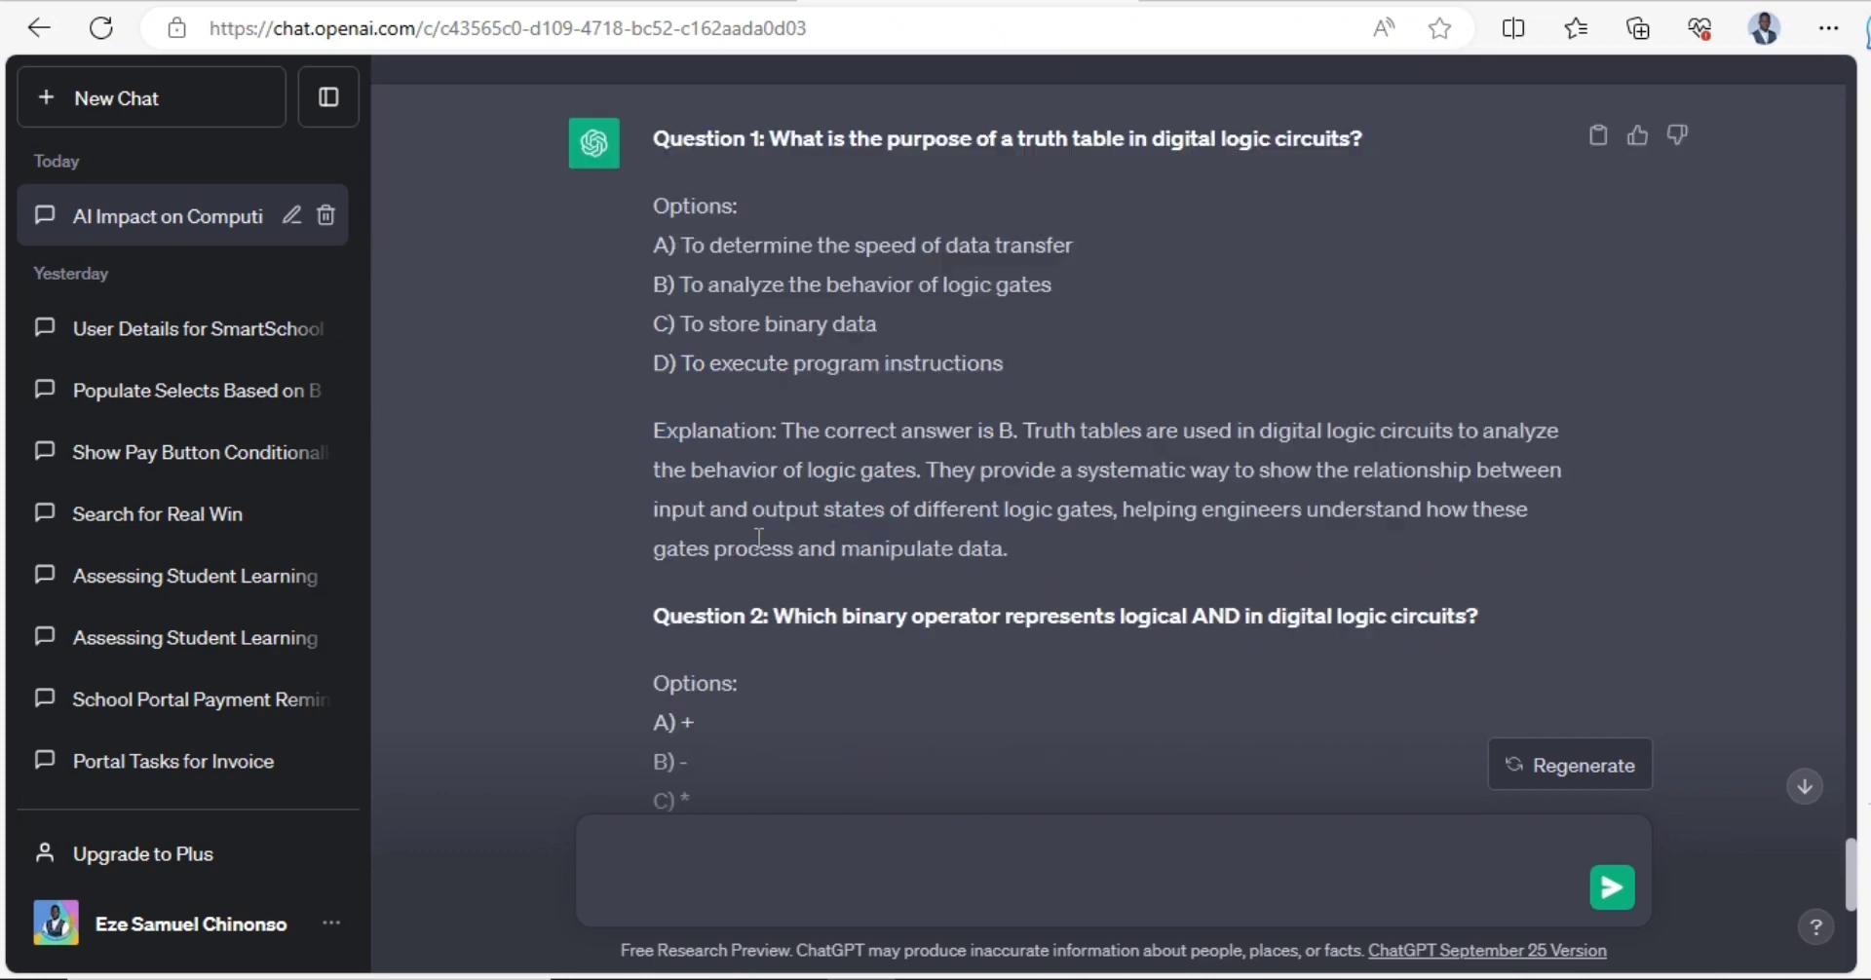
scroll(760, 536, "down", 1)
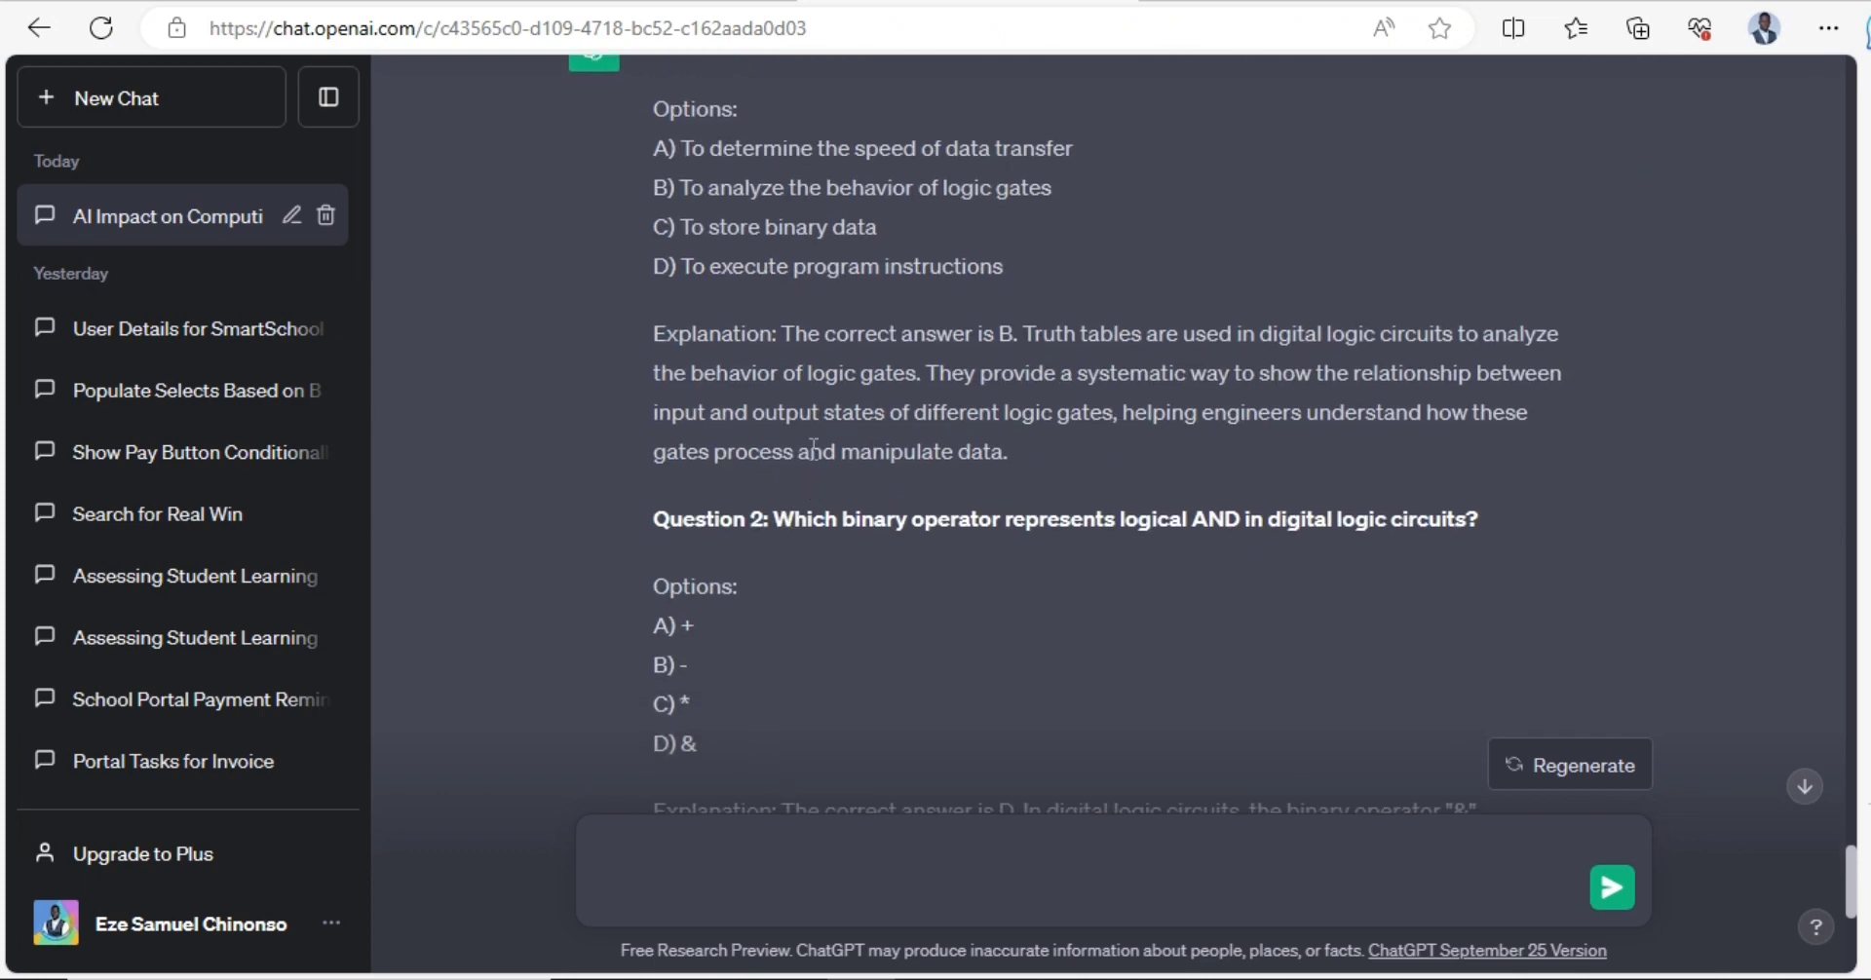
double_click(1007, 334)
left_click(927, 341)
left_click_drag(1024, 334, 1100, 448)
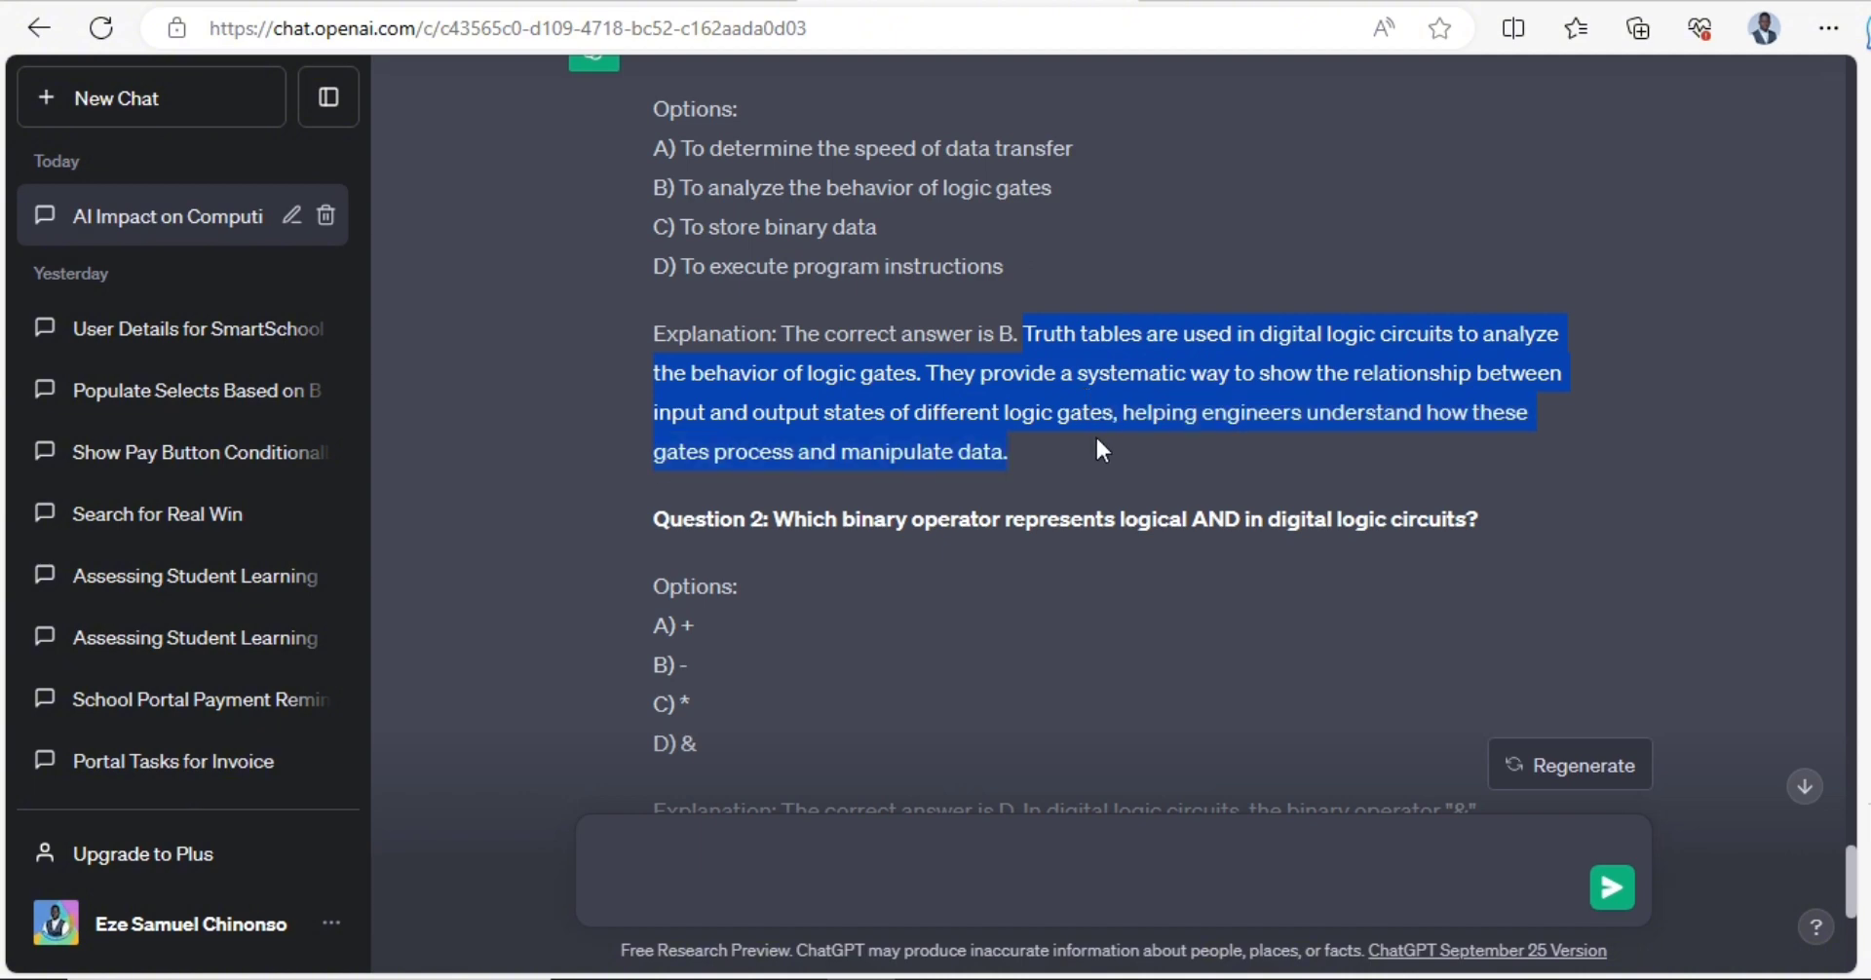
left_click(293, 1)
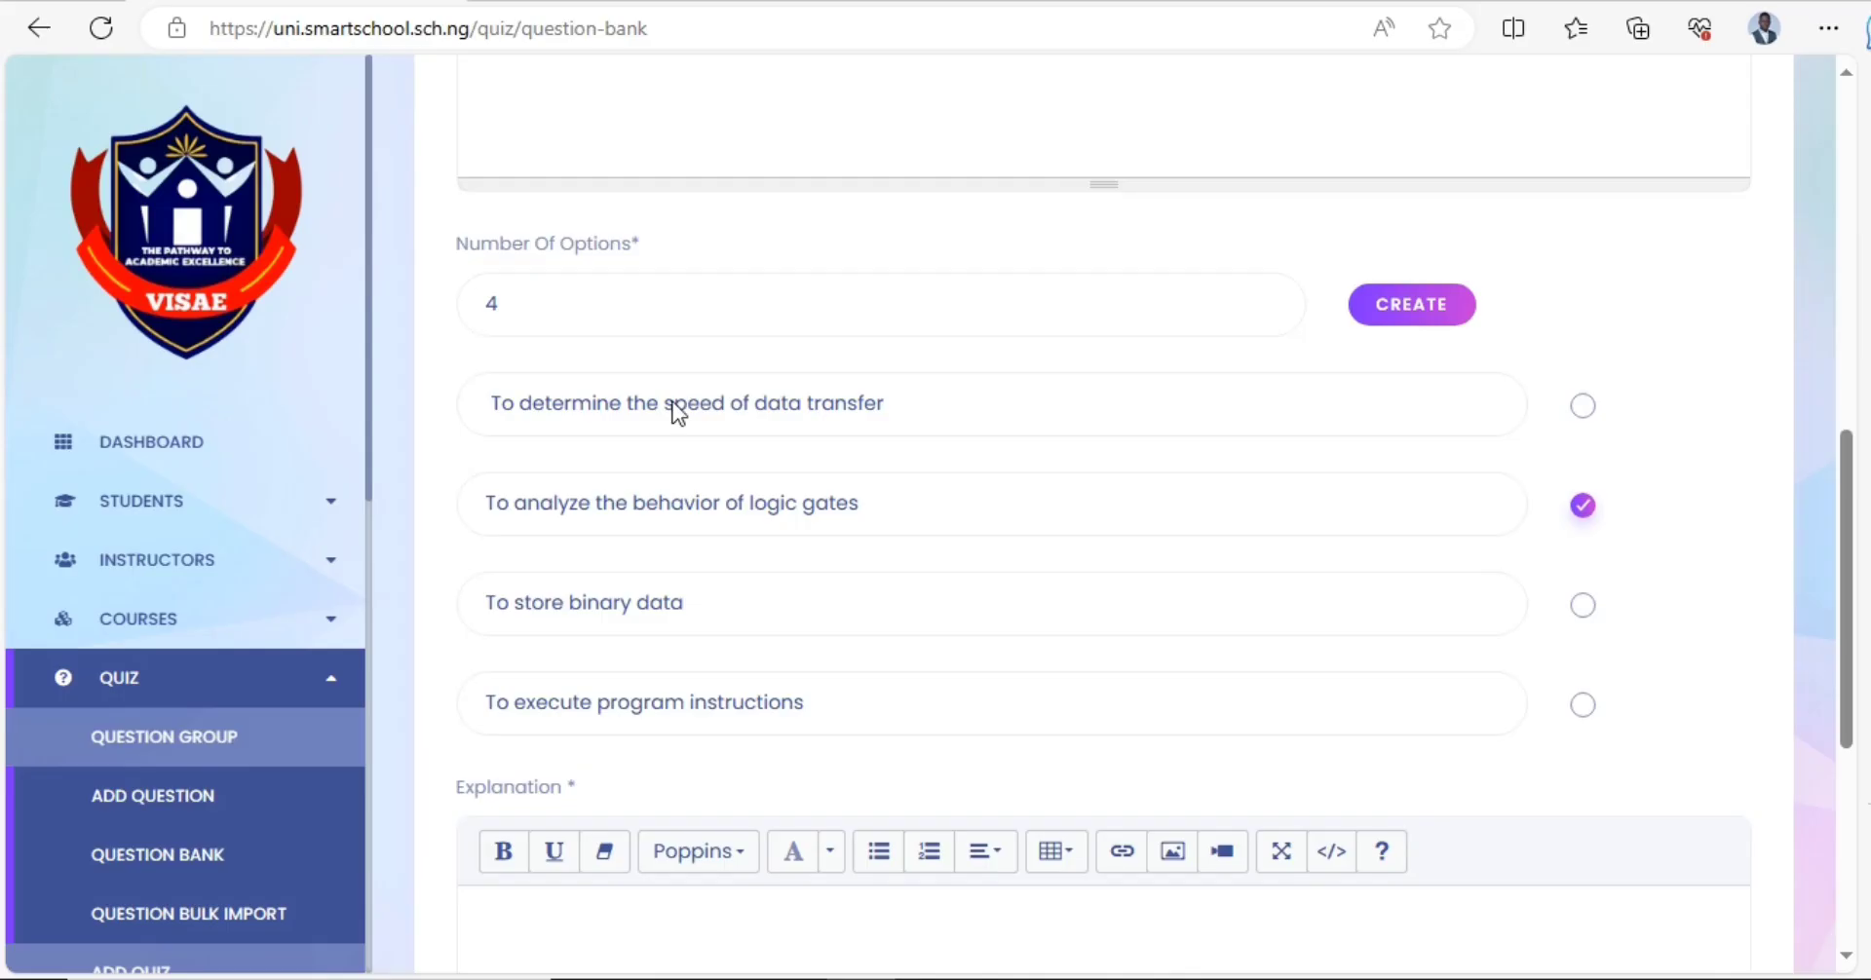
scroll(775, 776, "down", 3)
left_click(626, 757)
key("ctrl+v")
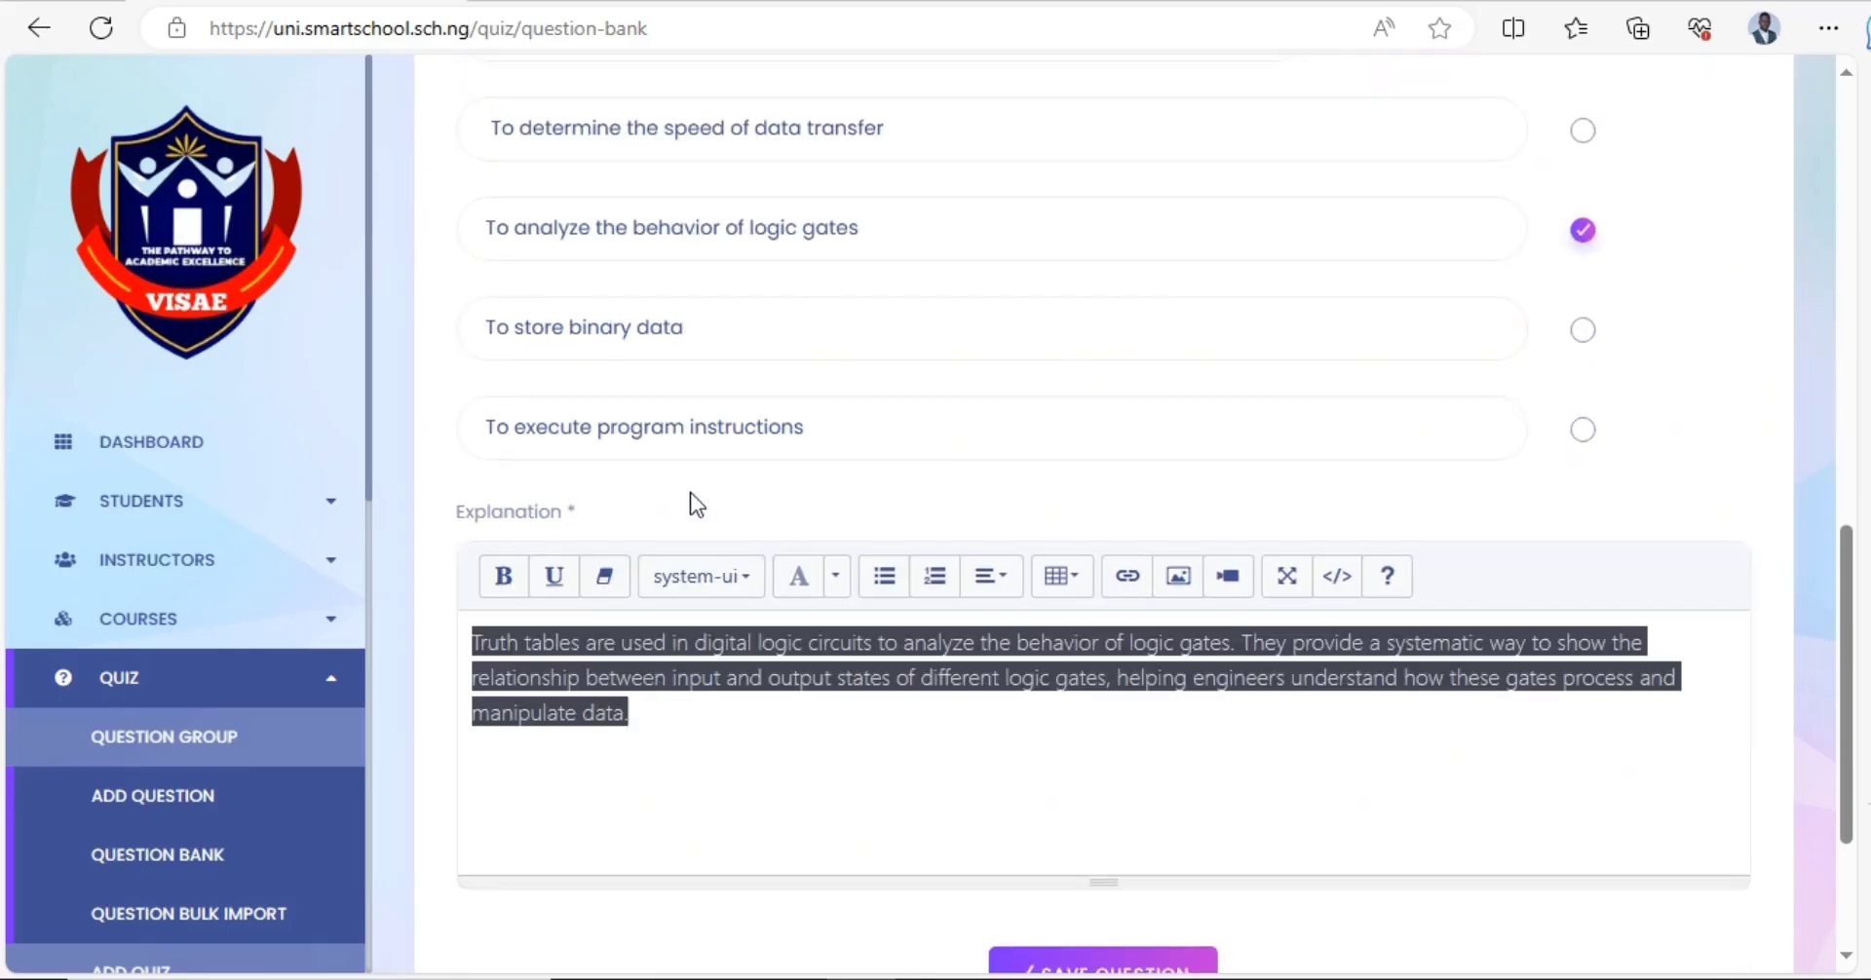
- Reset the pasted explanation's font and text colour to the default
triple_click(693, 710)
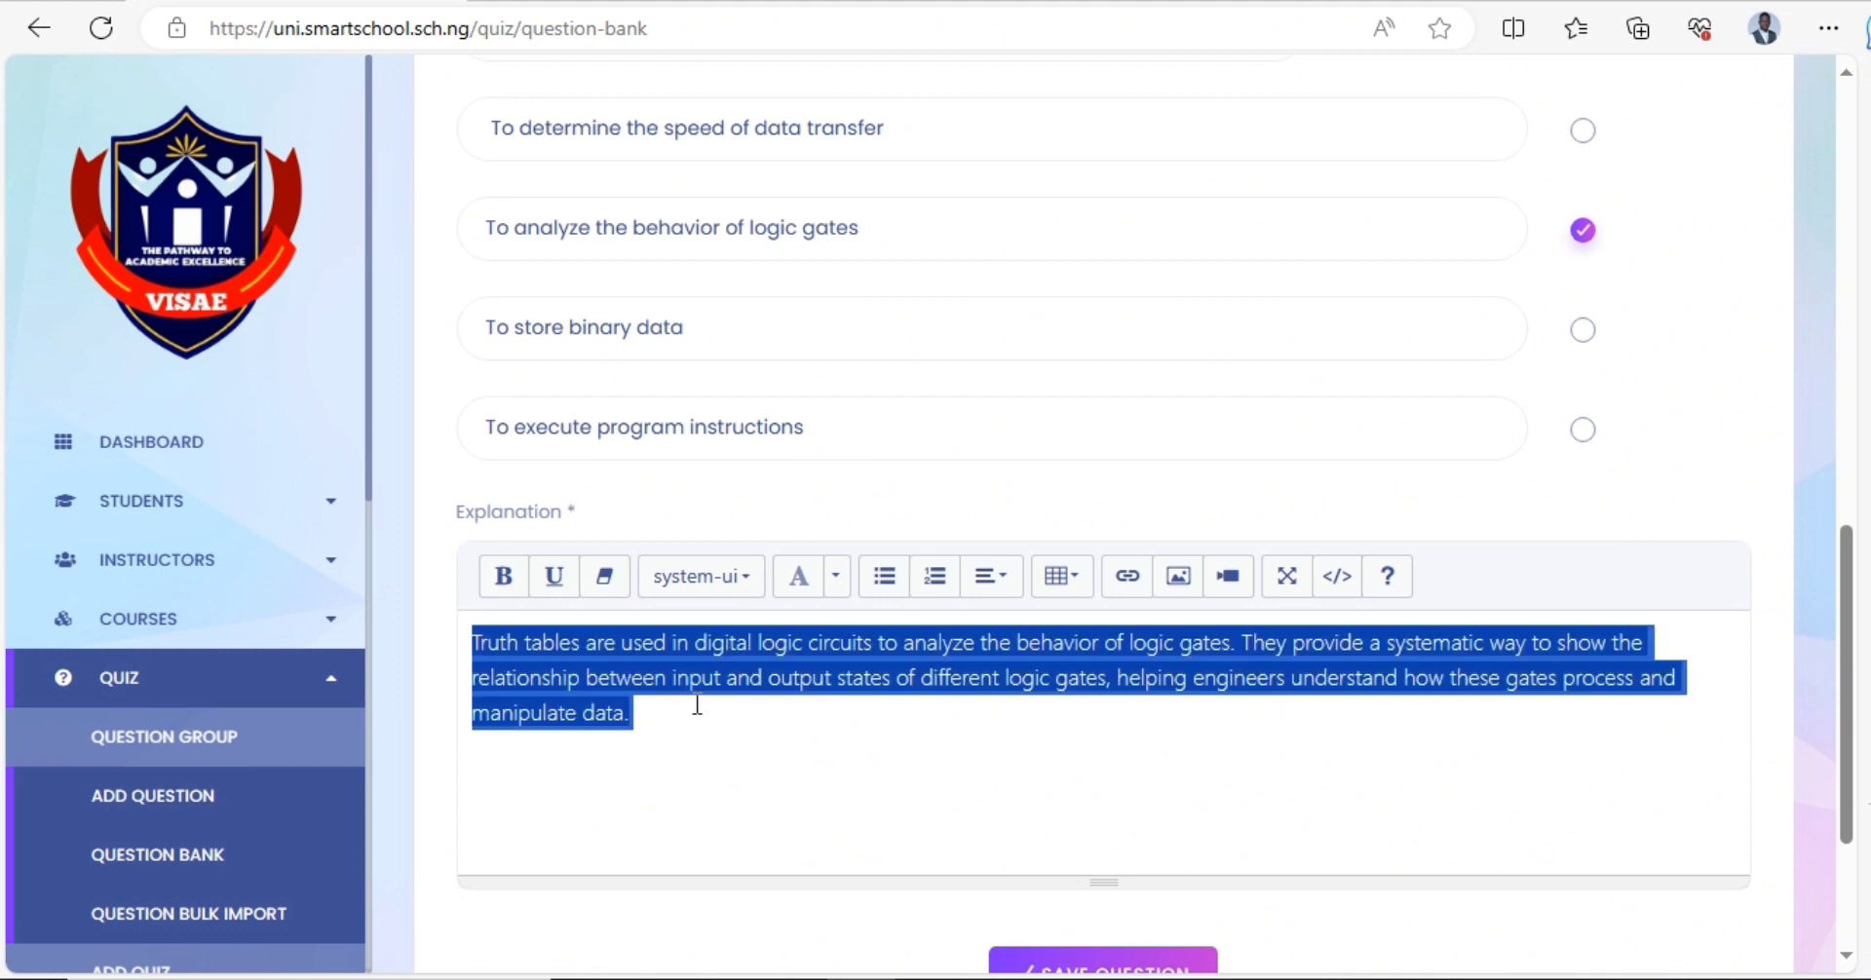
left_click(836, 577)
left_click(1176, 256)
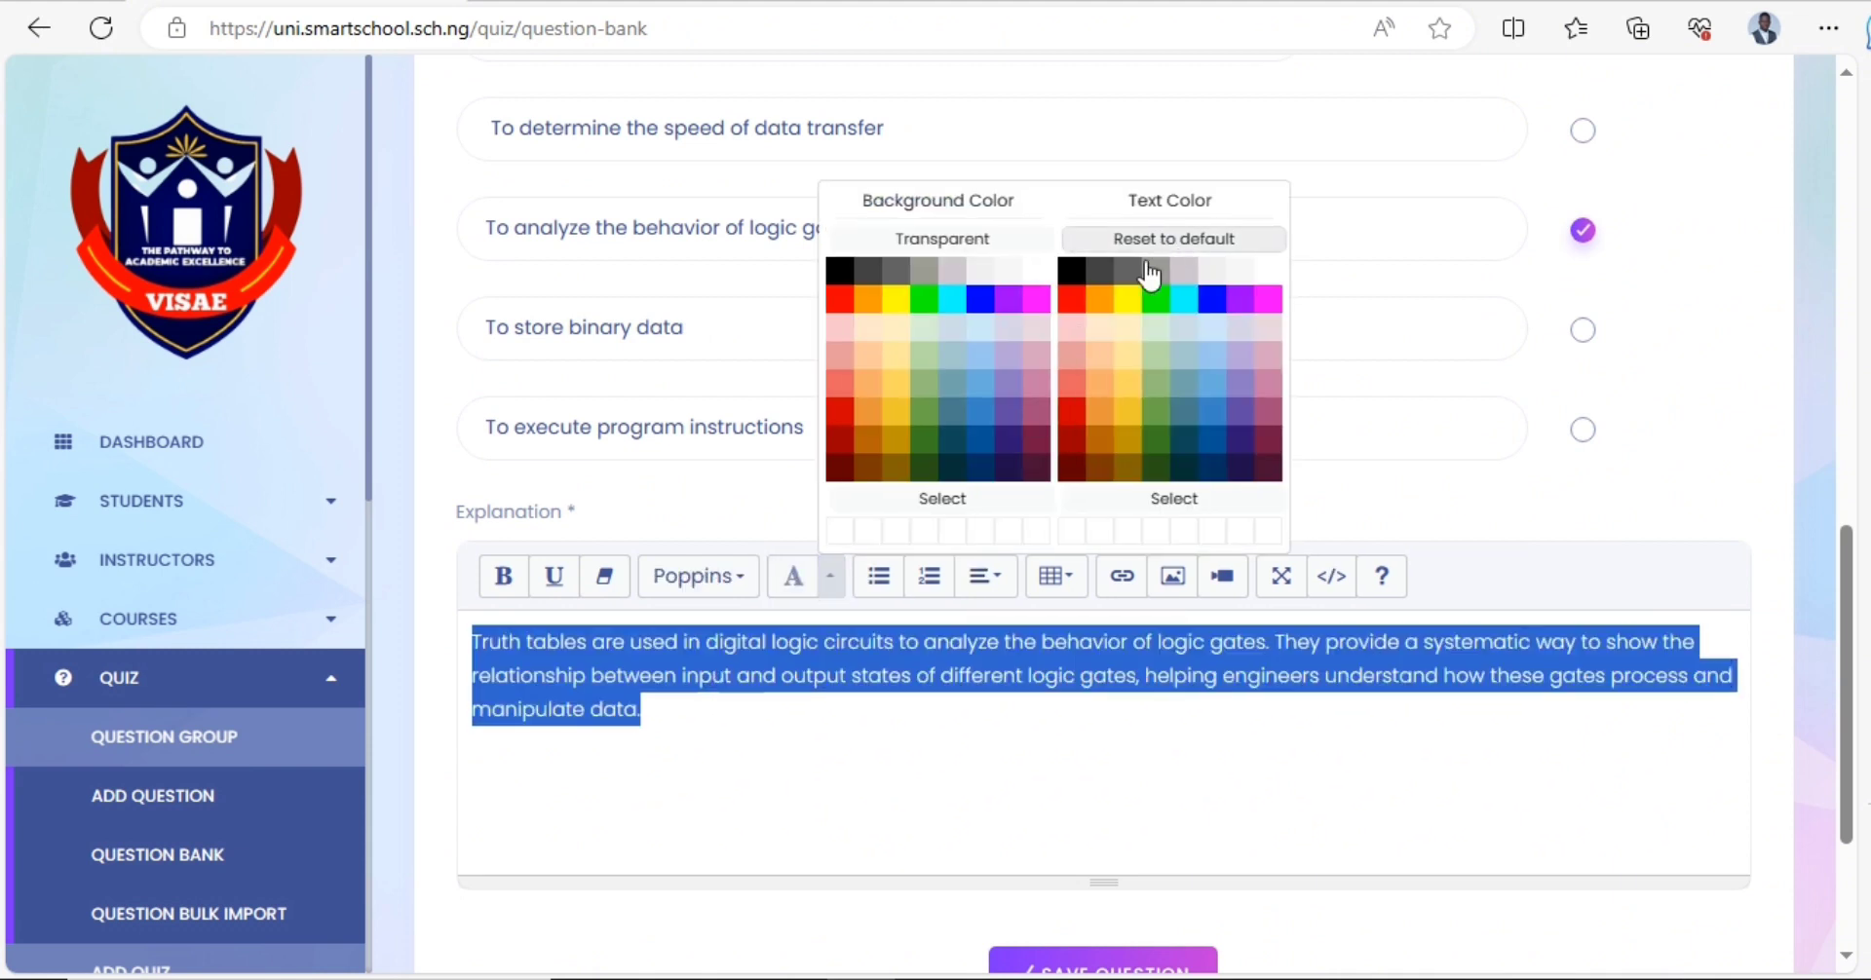
left_click(1715, 313)
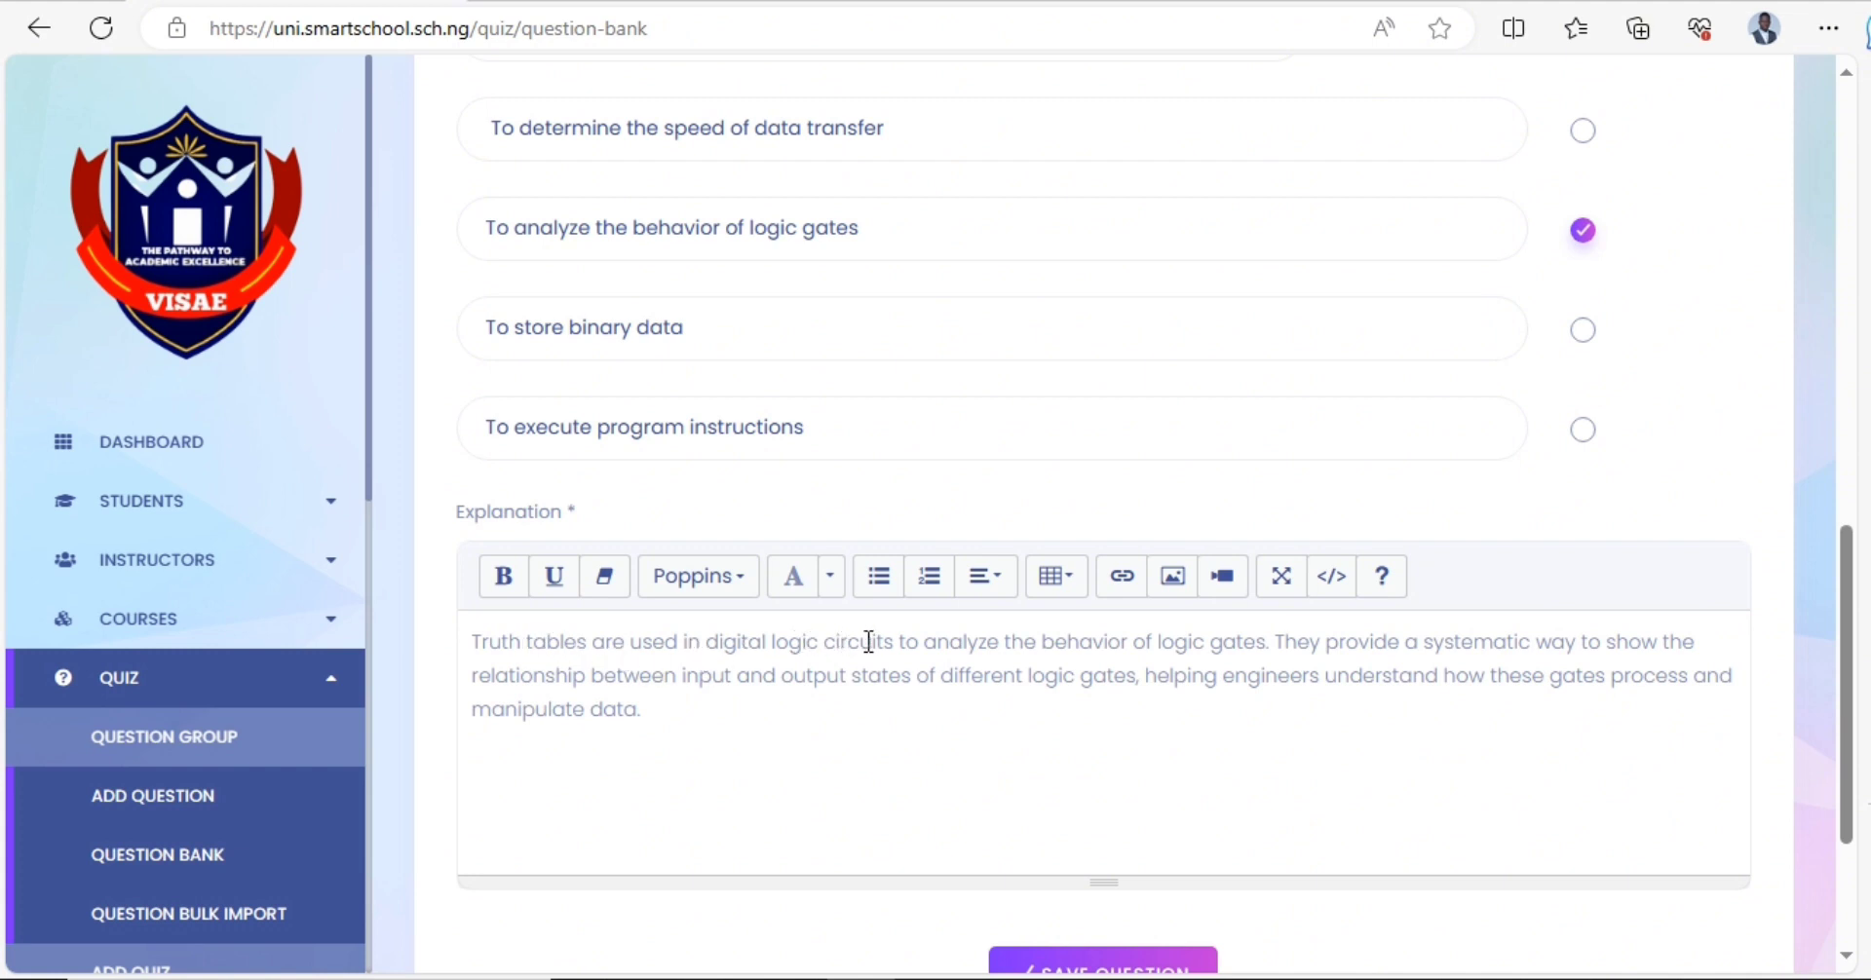
- Replace "analyze the behavior of logic gates" in the explanation with the blank "___" and save the question
left_click_drag(924, 642, 1267, 644)
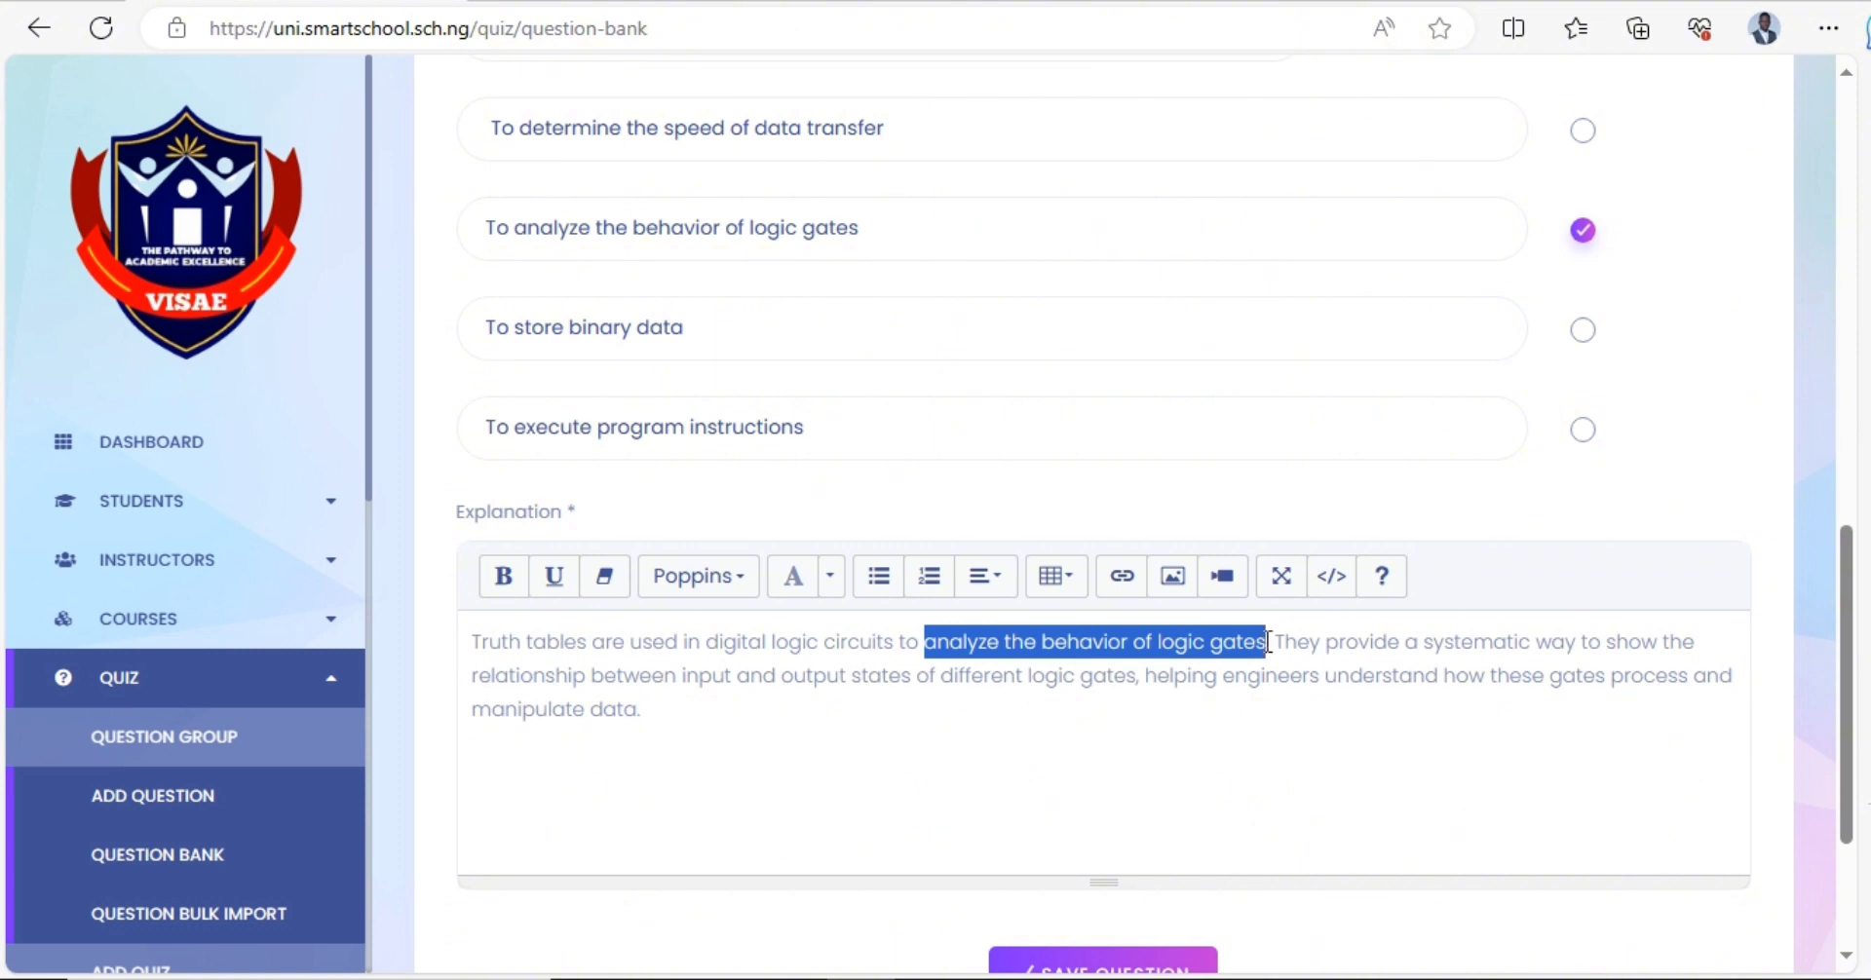
type("___")
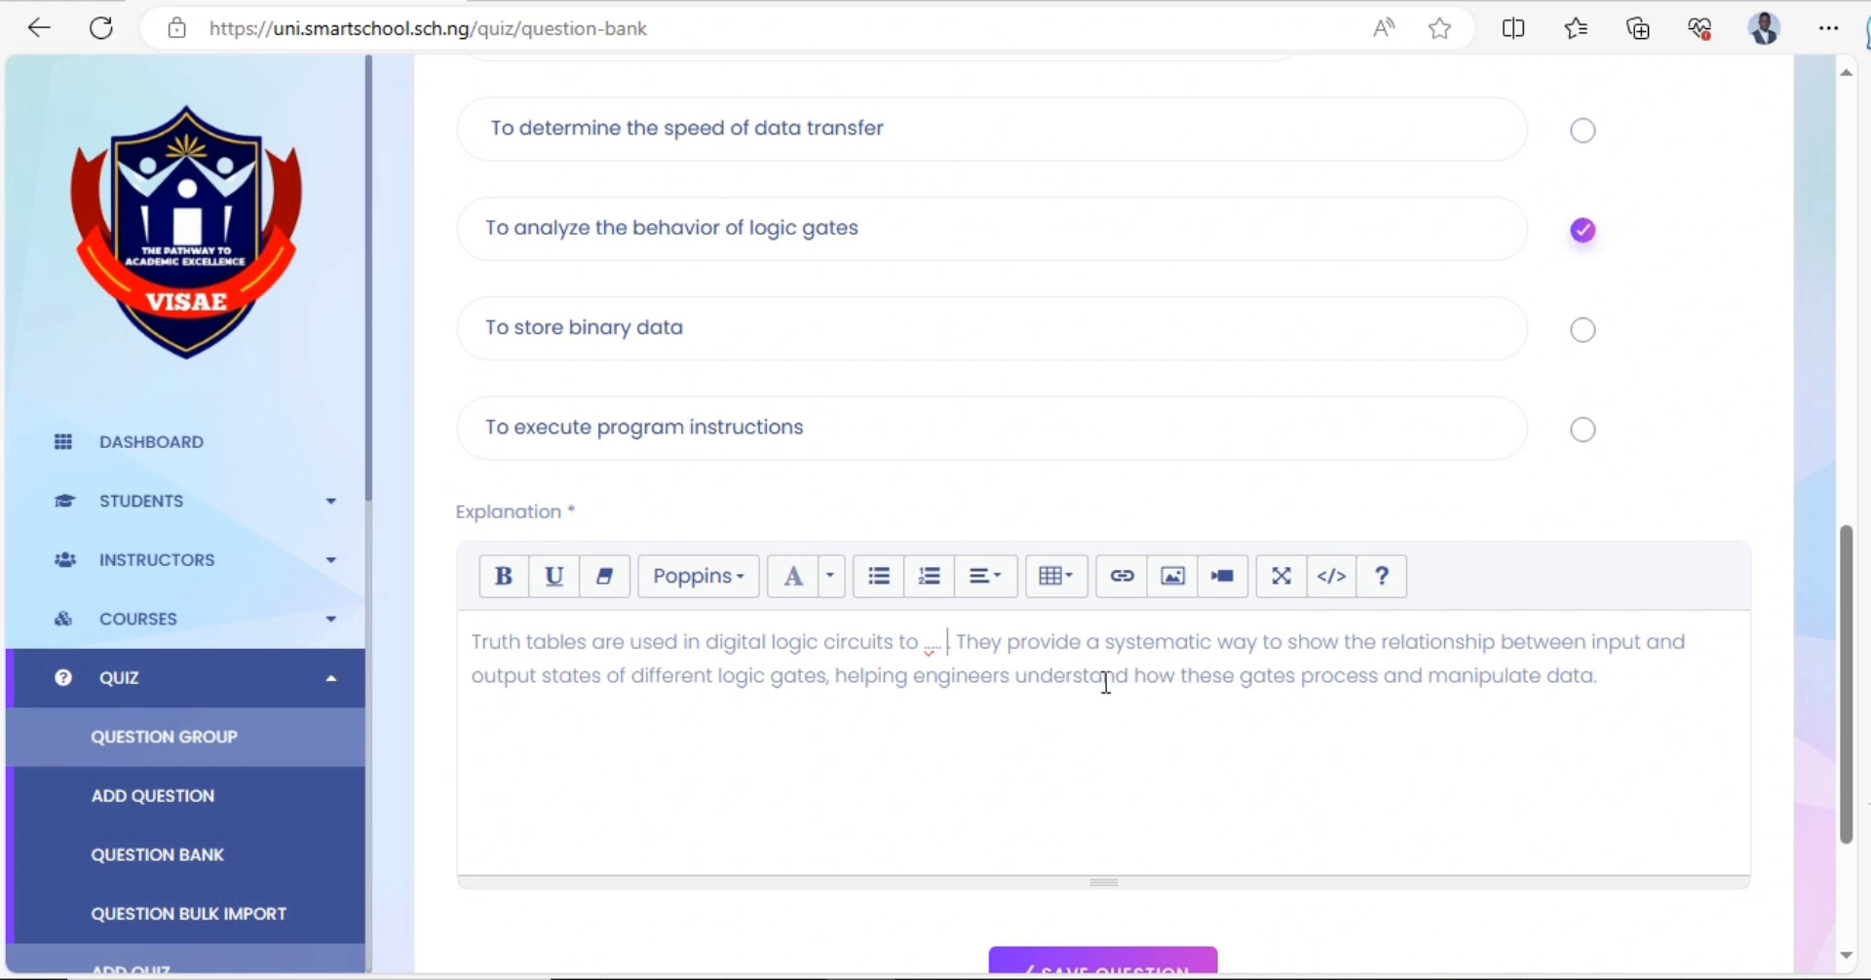
scroll(1121, 672, "down", 3)
scroll(974, 692, "up", 3)
scroll(972, 717, "down", 3)
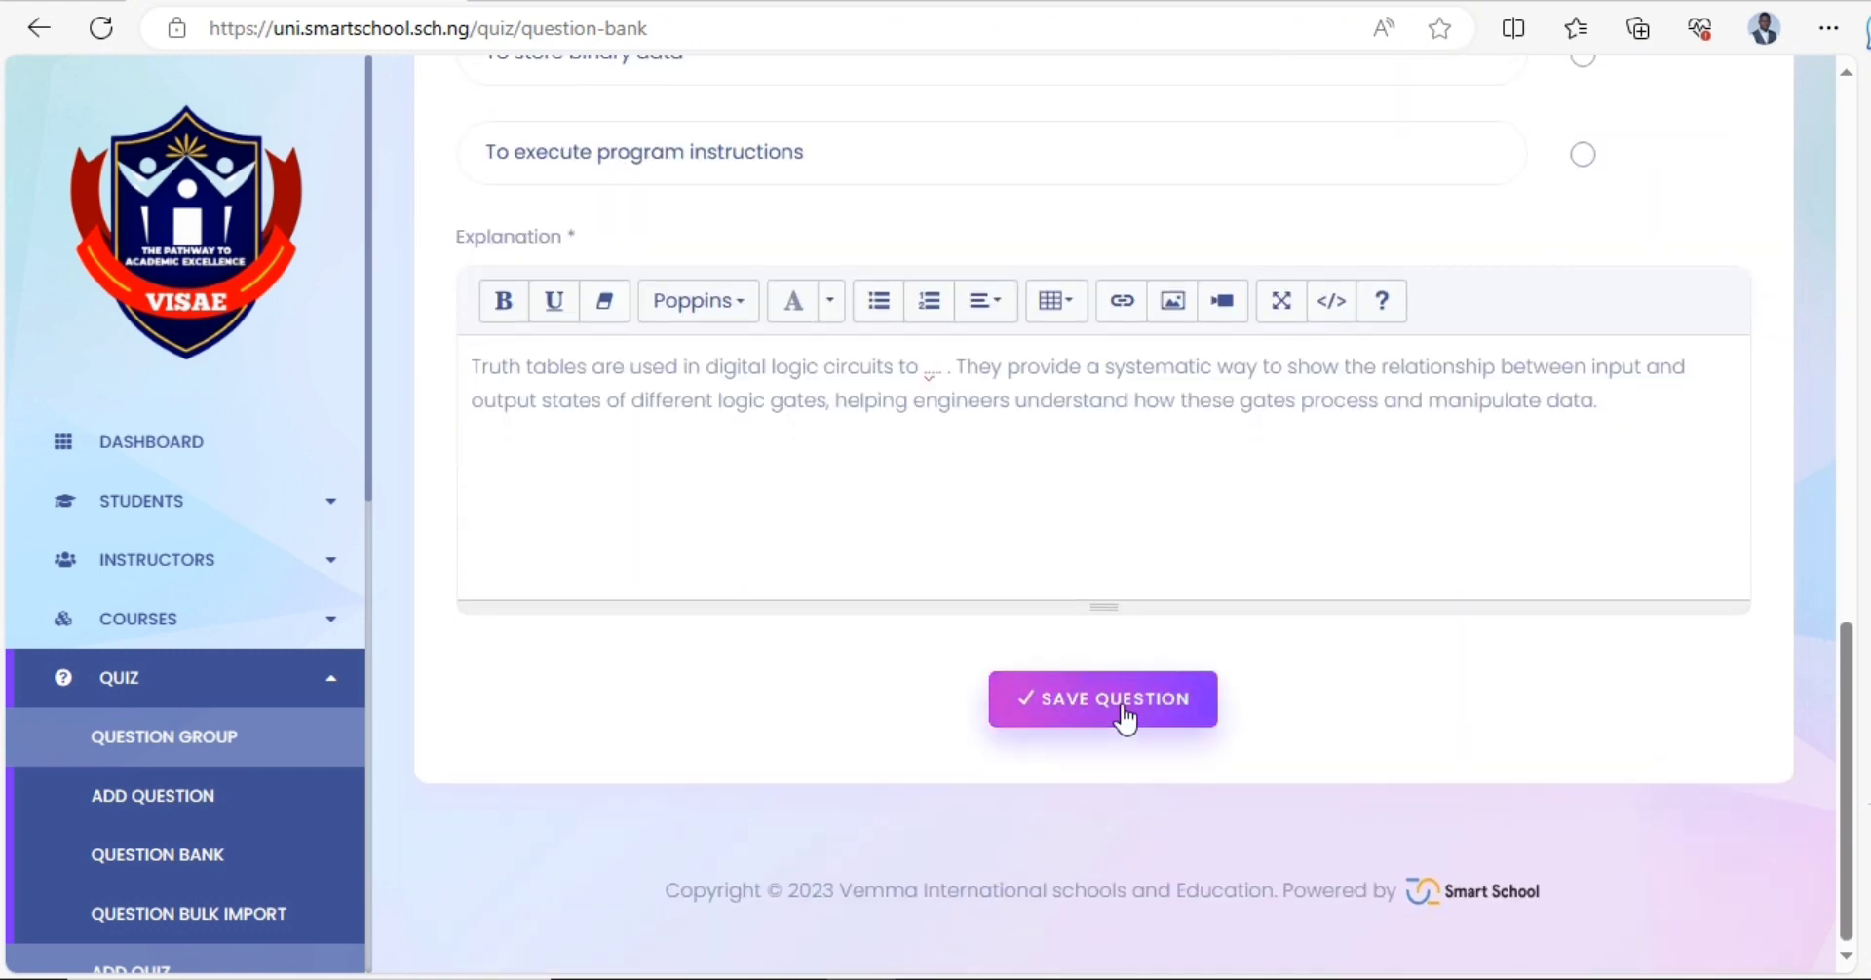
left_click(1119, 716)
- Look through the Question Bank List for the saved truth table question and check its group, category and type
scroll(1086, 757, "up", 6)
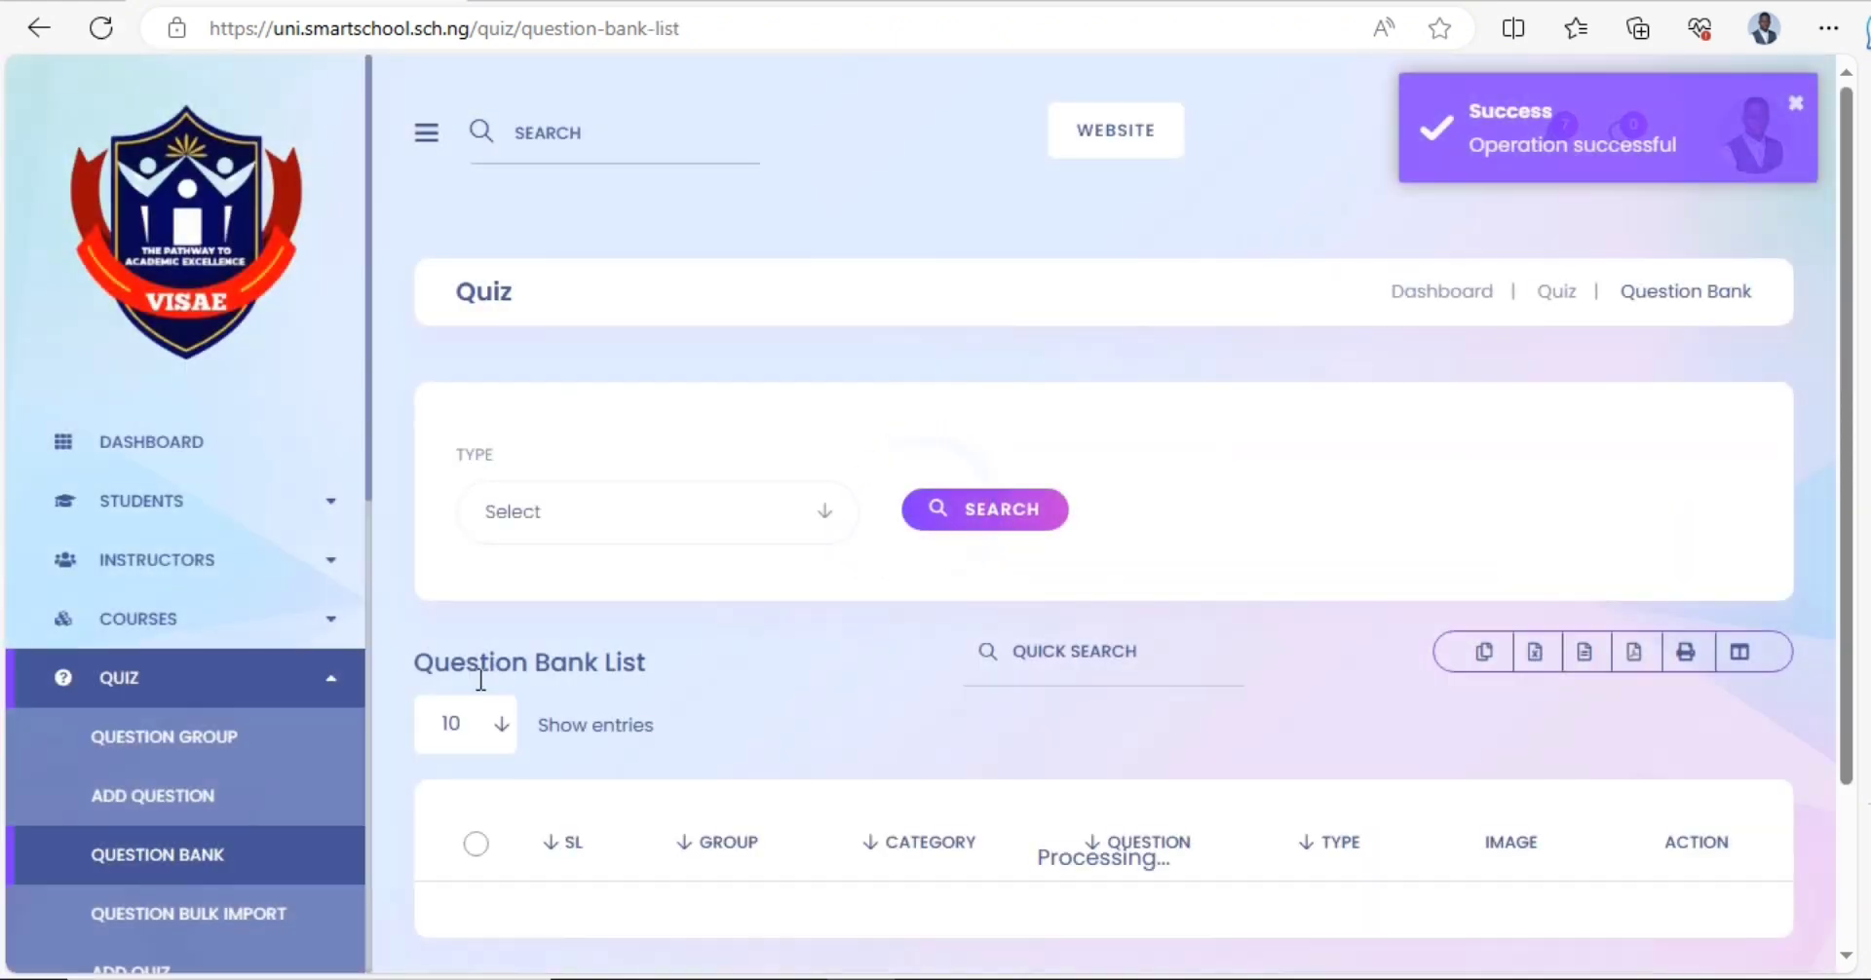
scroll(423, 791, "down", 2)
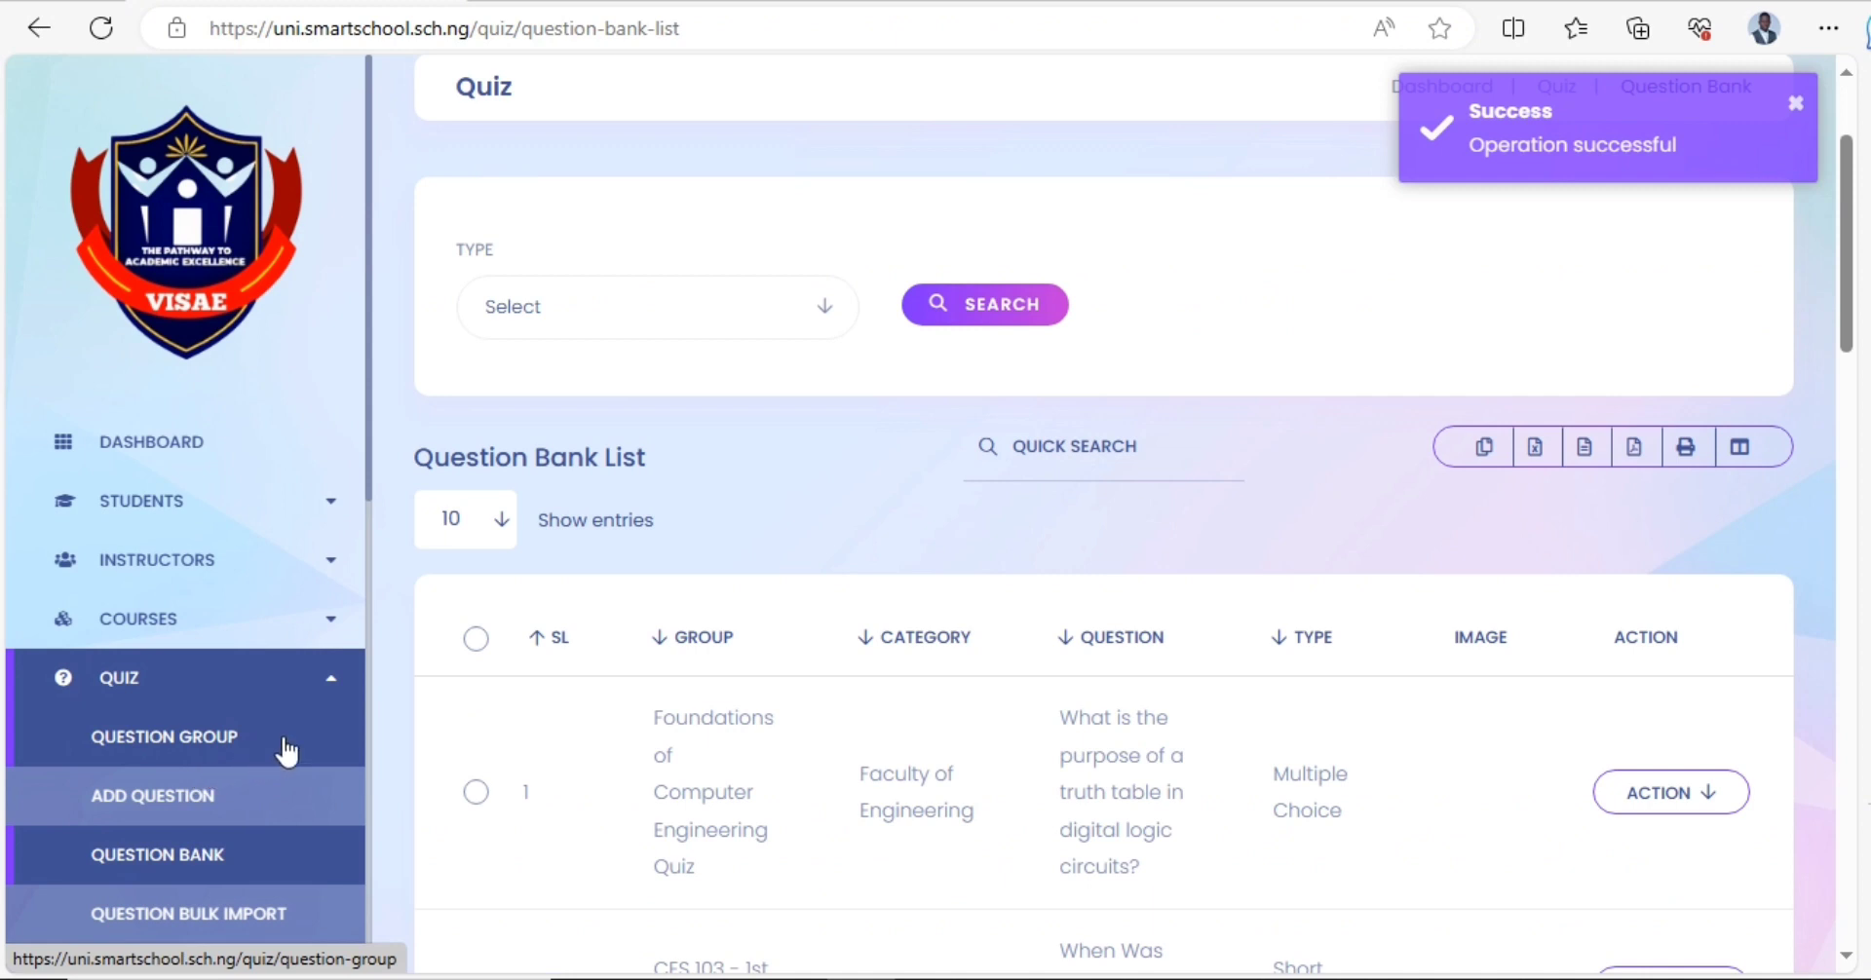
scroll(139, 813, "down", 5)
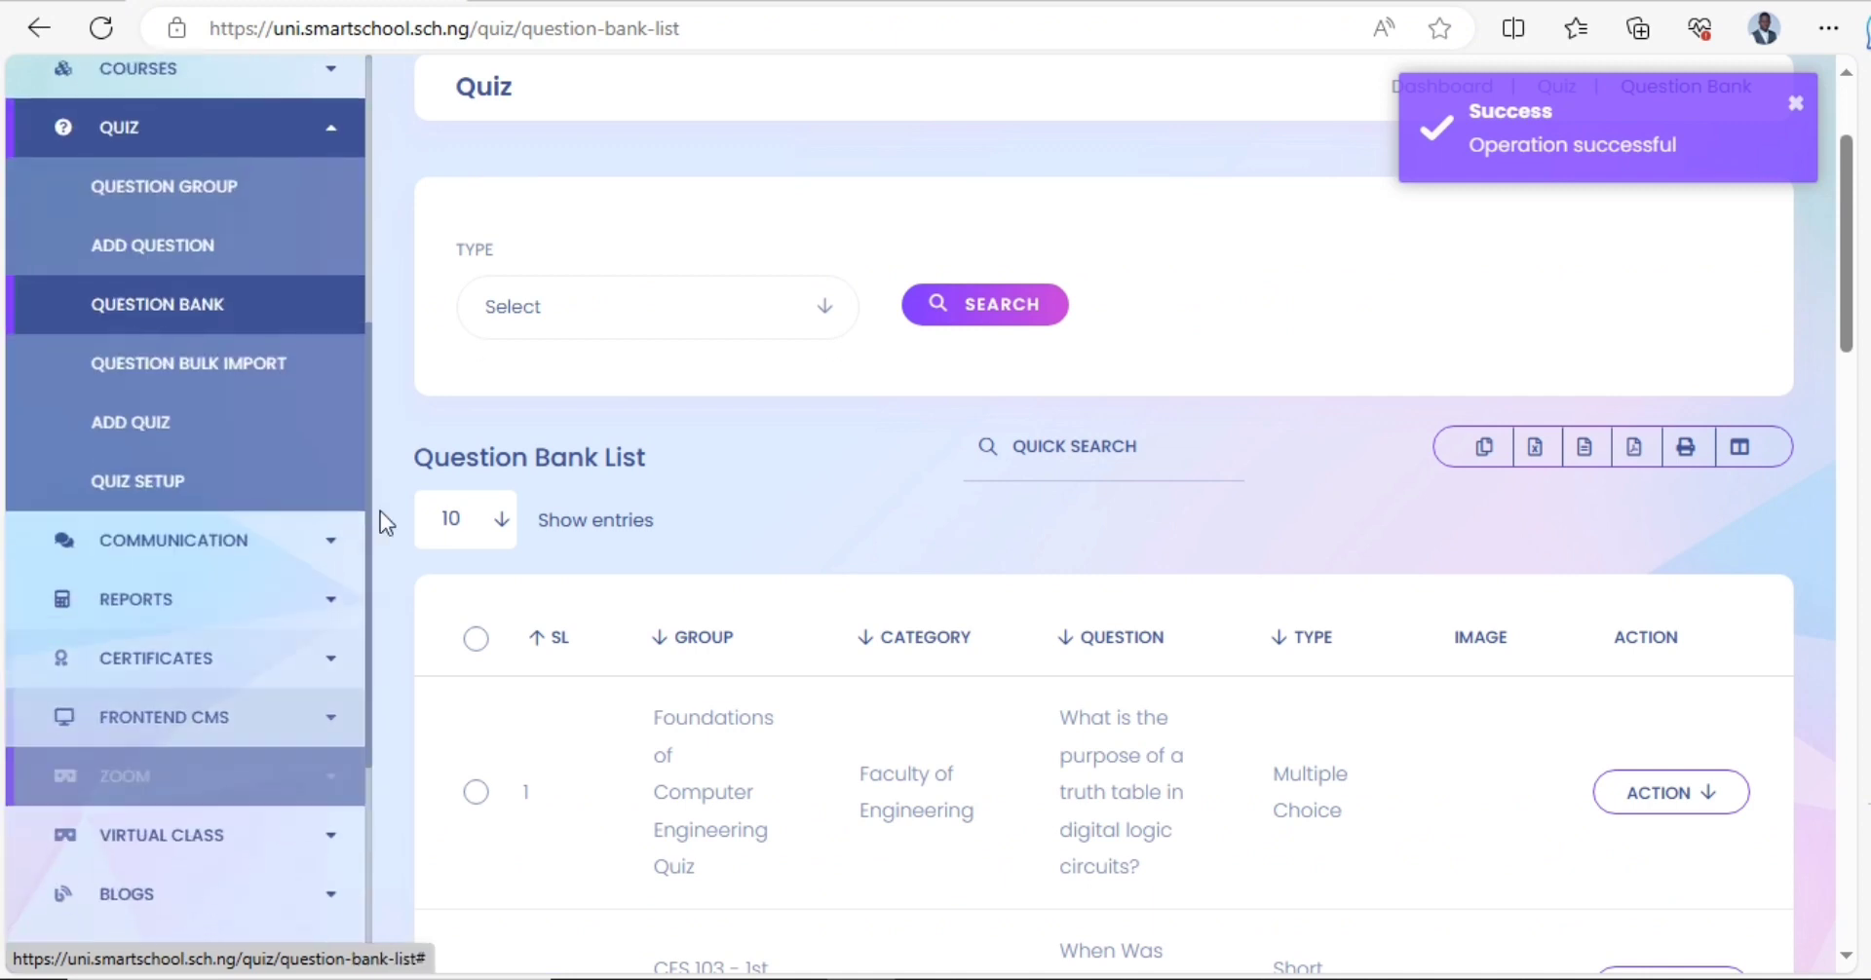
scroll(396, 342, "down", 1)
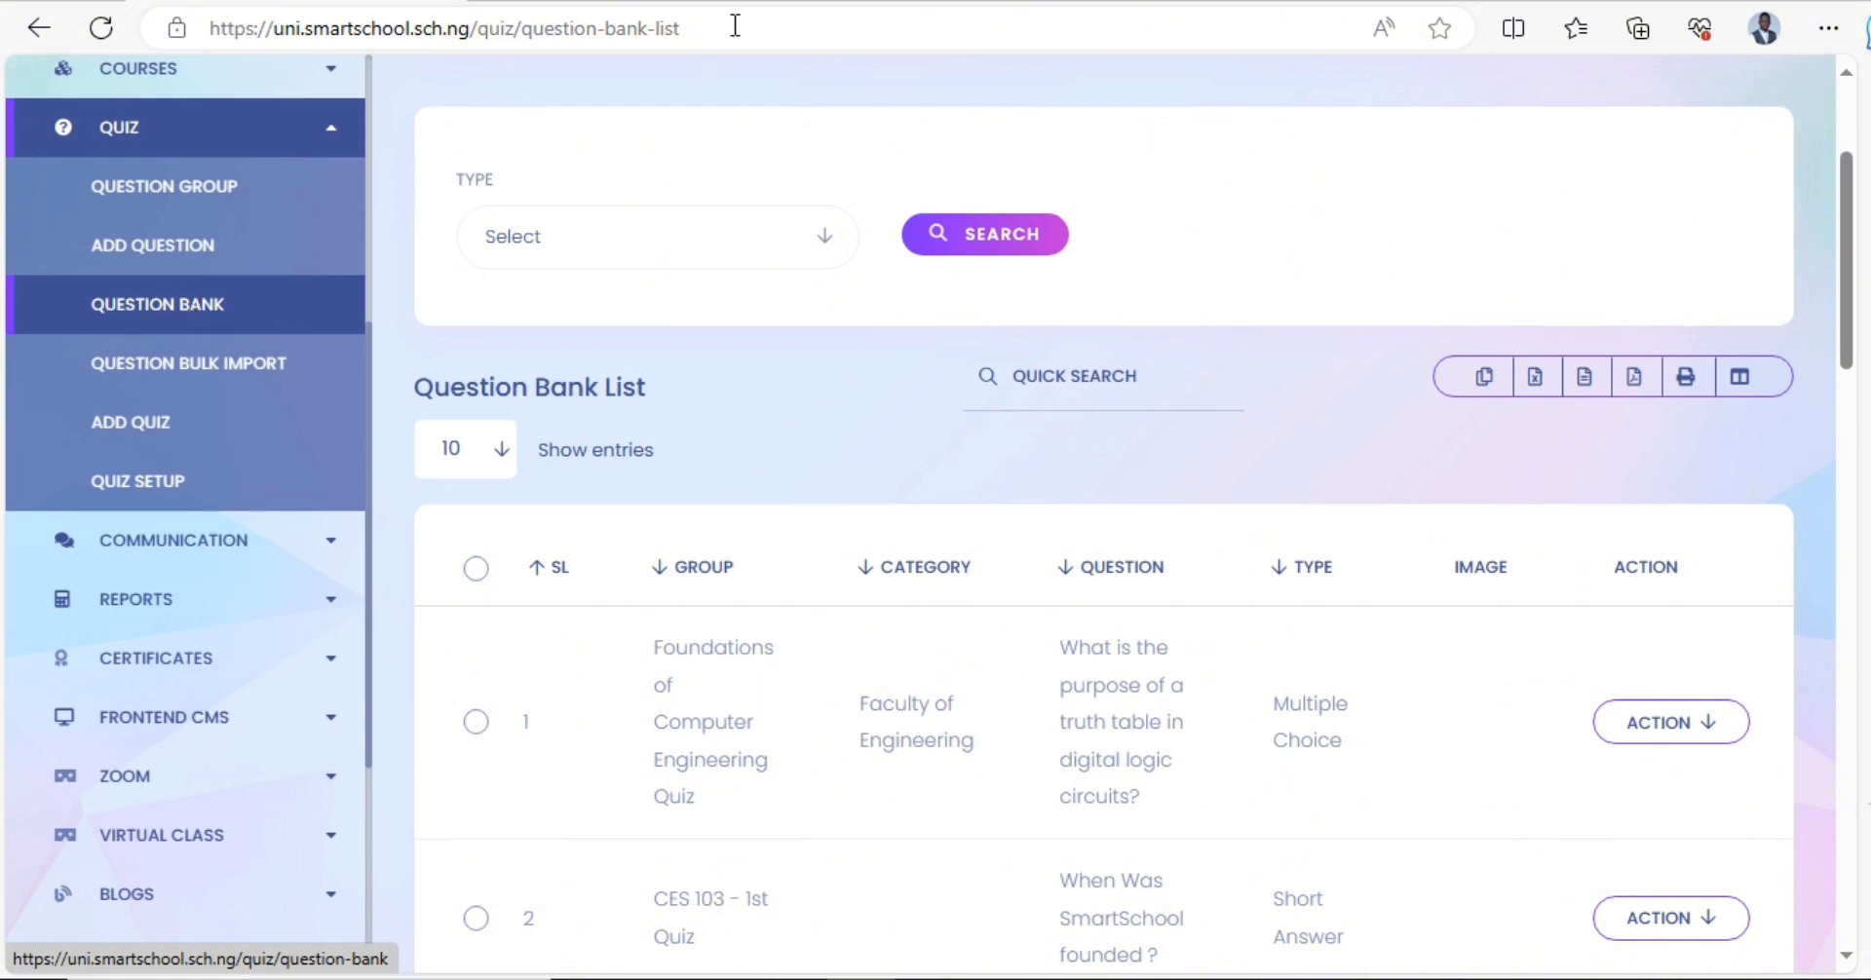
left_click_drag(740, 22, 382, 29)
left_click(1300, 431)
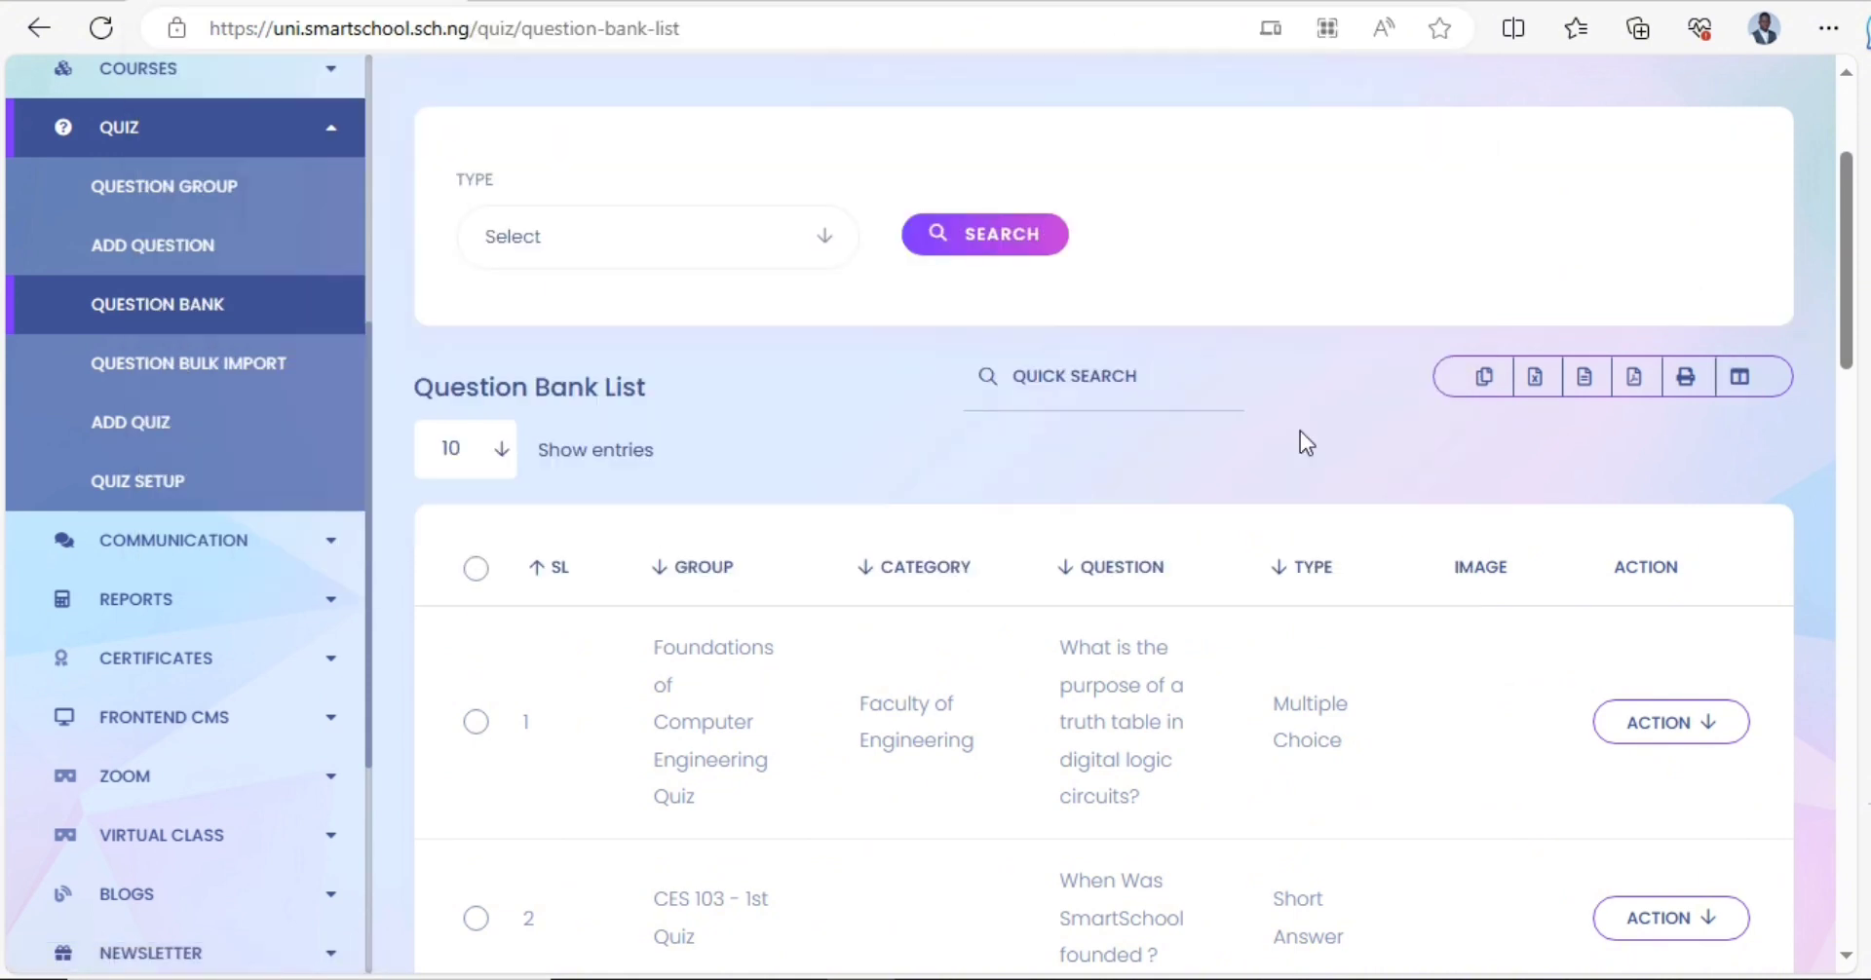
scroll(1183, 459, "down", 5)
scroll(964, 487, "up", 5)
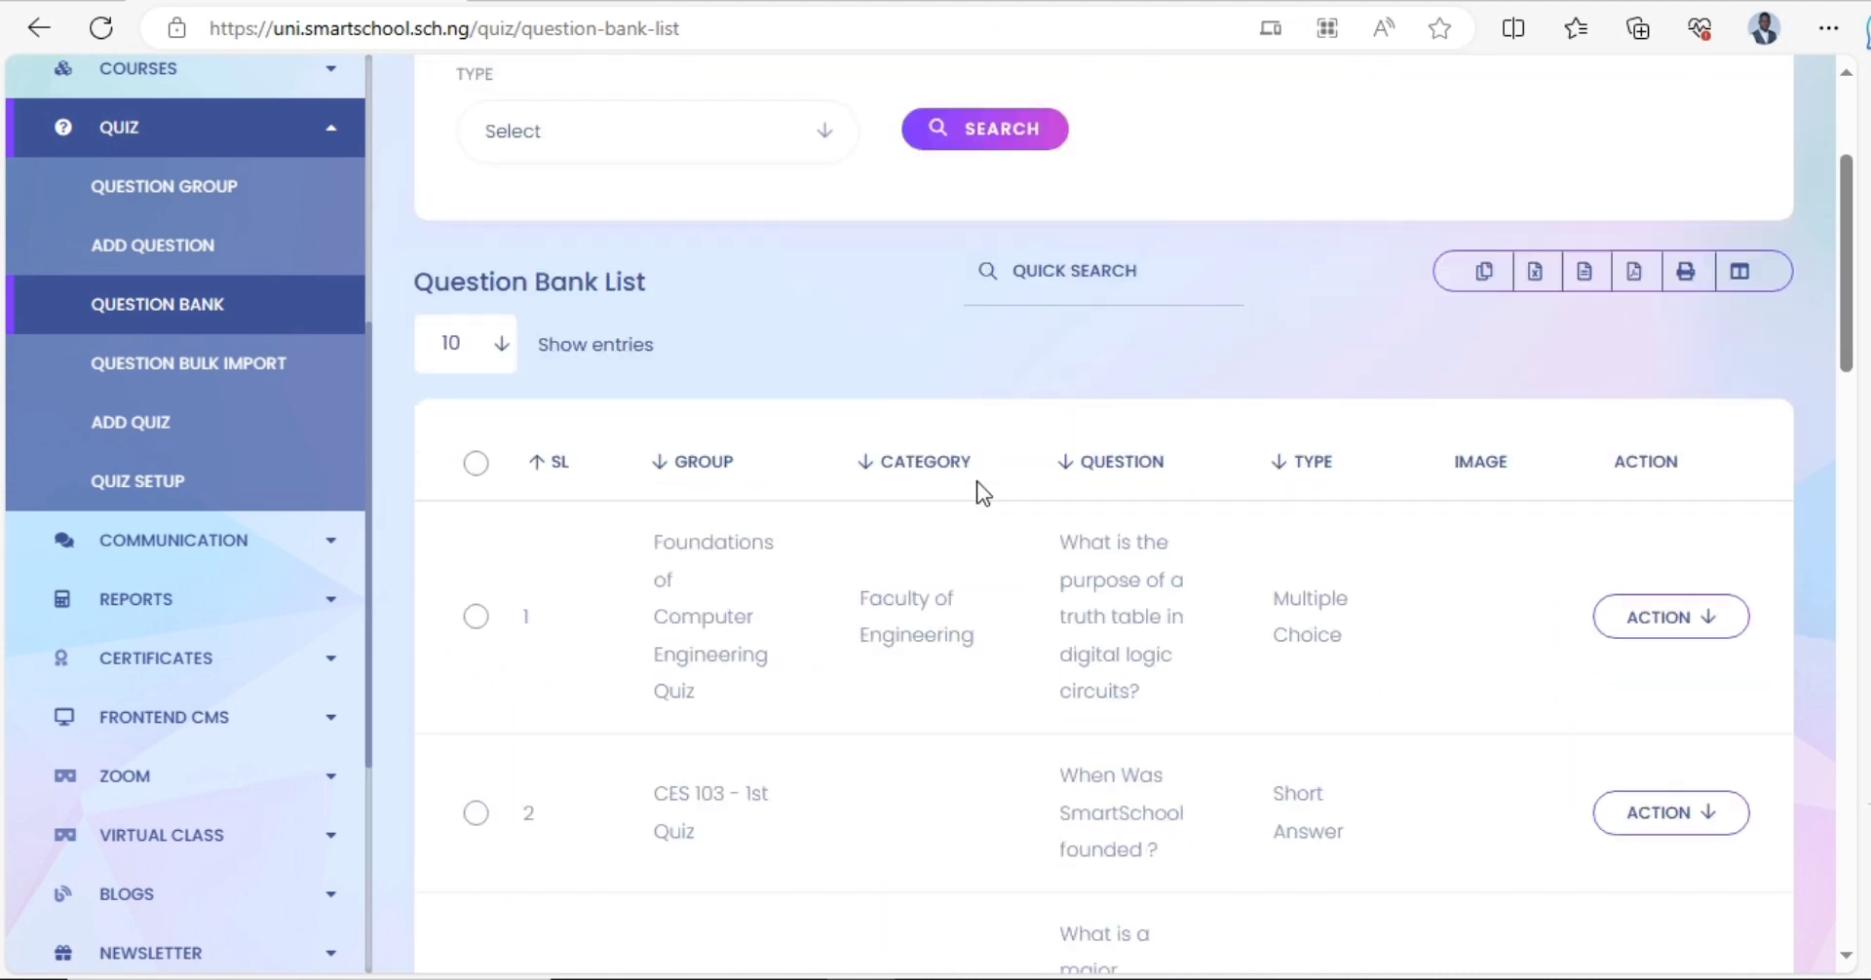
scroll(760, 634, "down", 3)
scroll(688, 570, "up", 3)
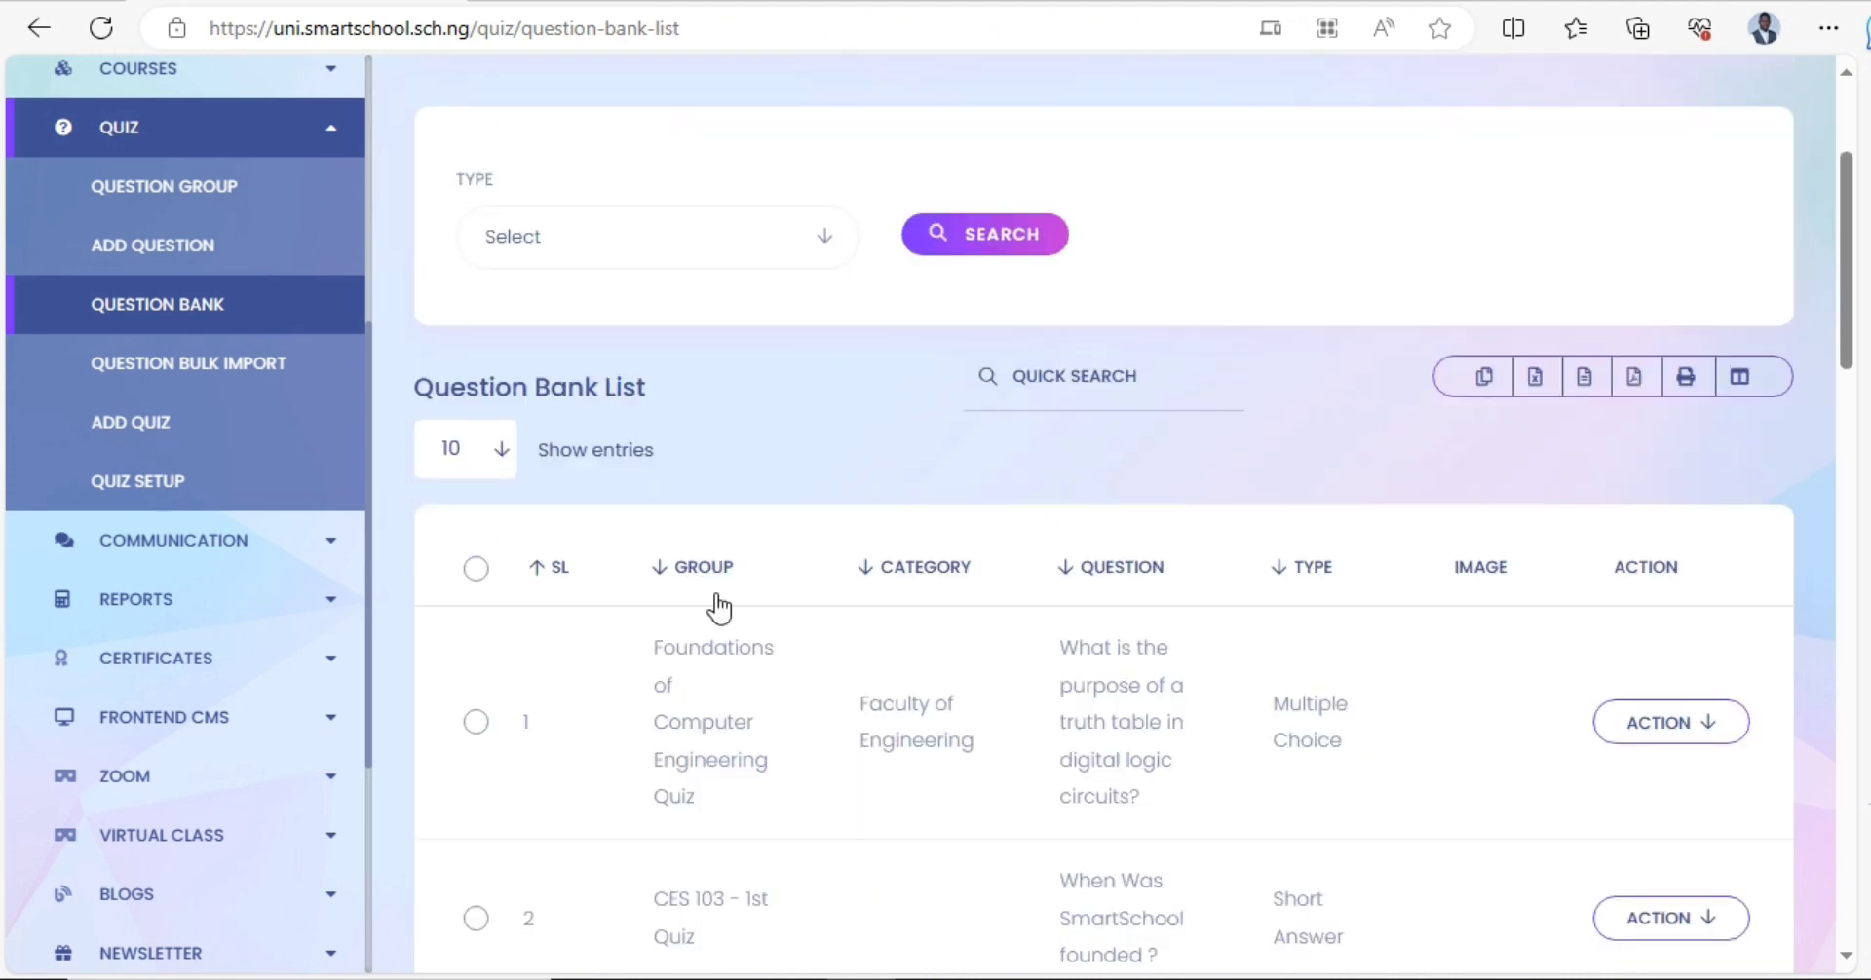
scroll(711, 614, "down", 3)
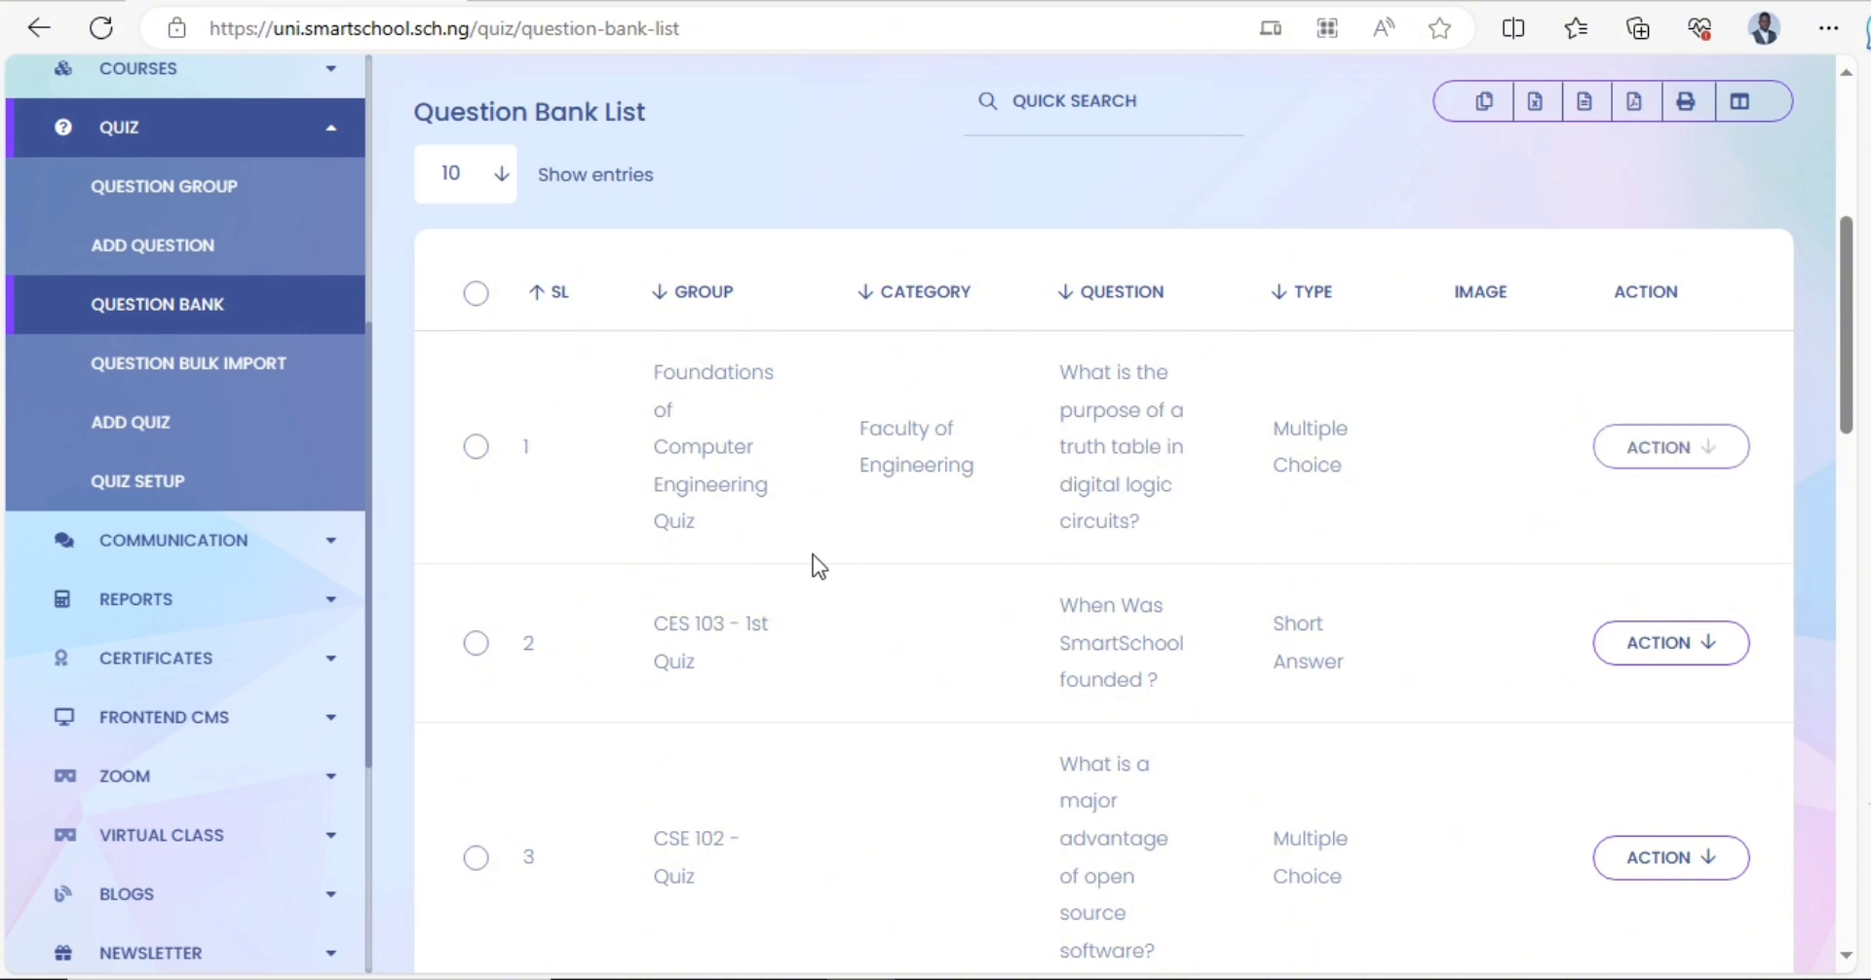
- Open the Add Quiz page from the Quiz section
scroll(810, 534, "up", 6)
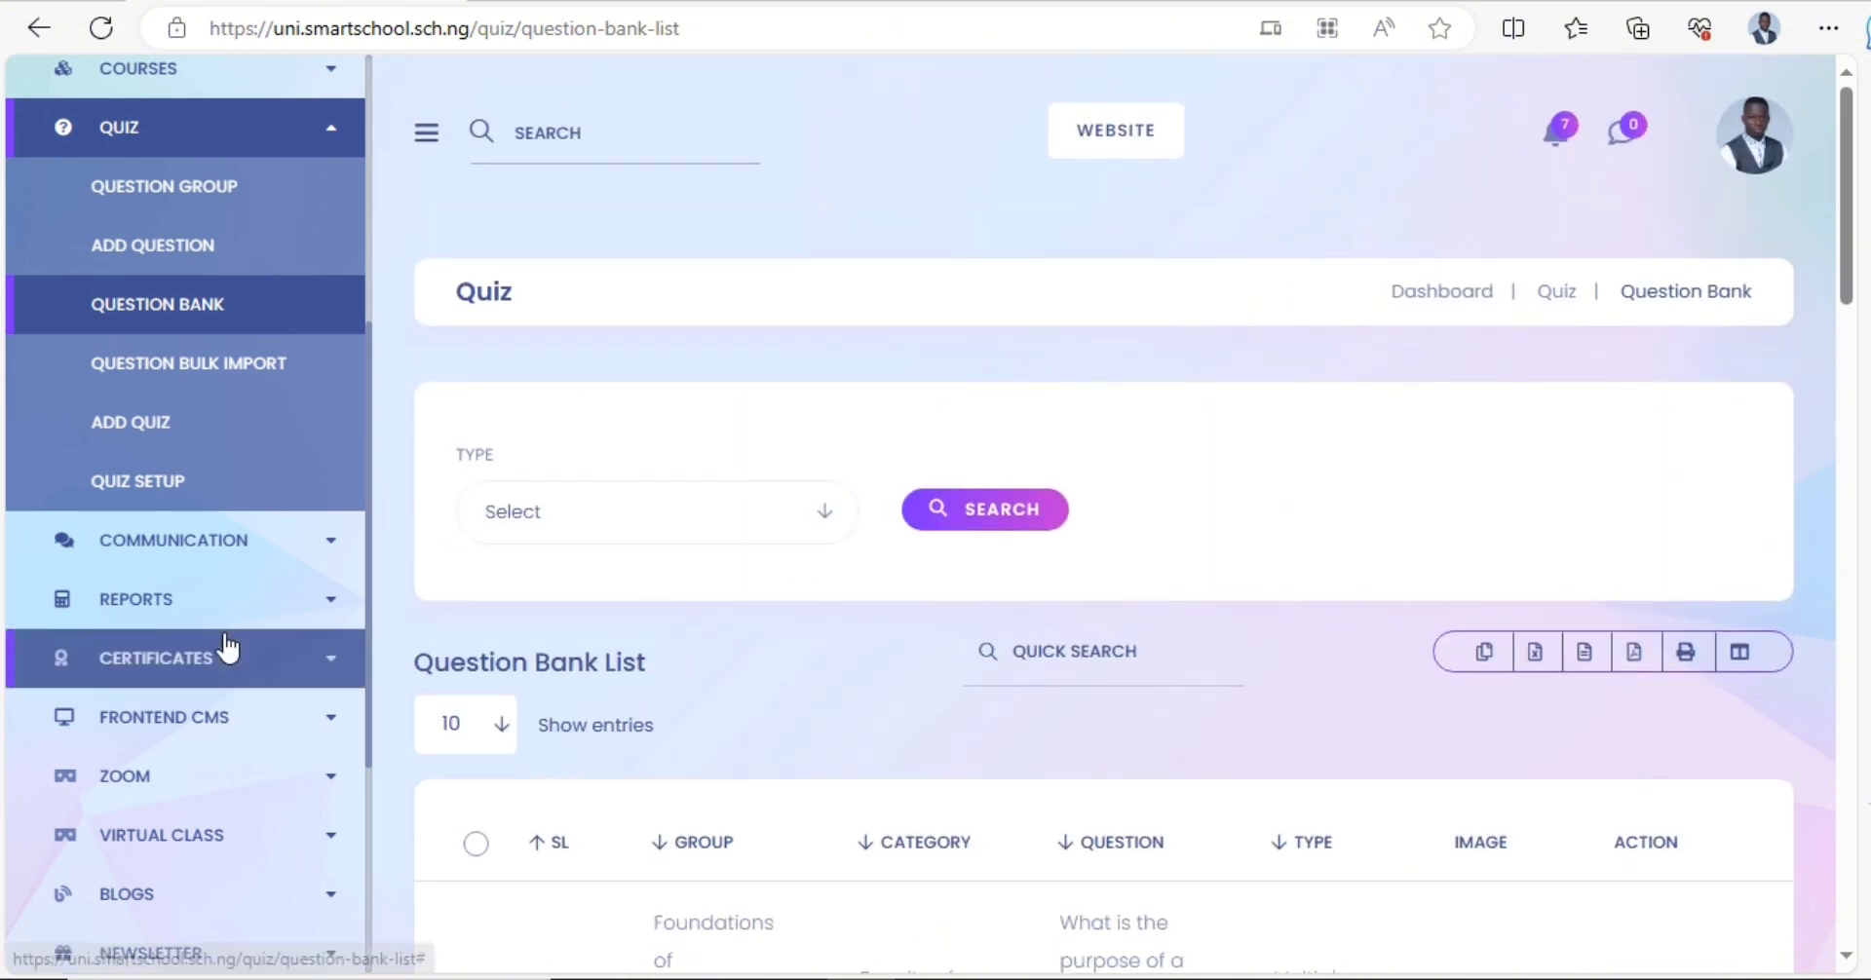
left_click(166, 438)
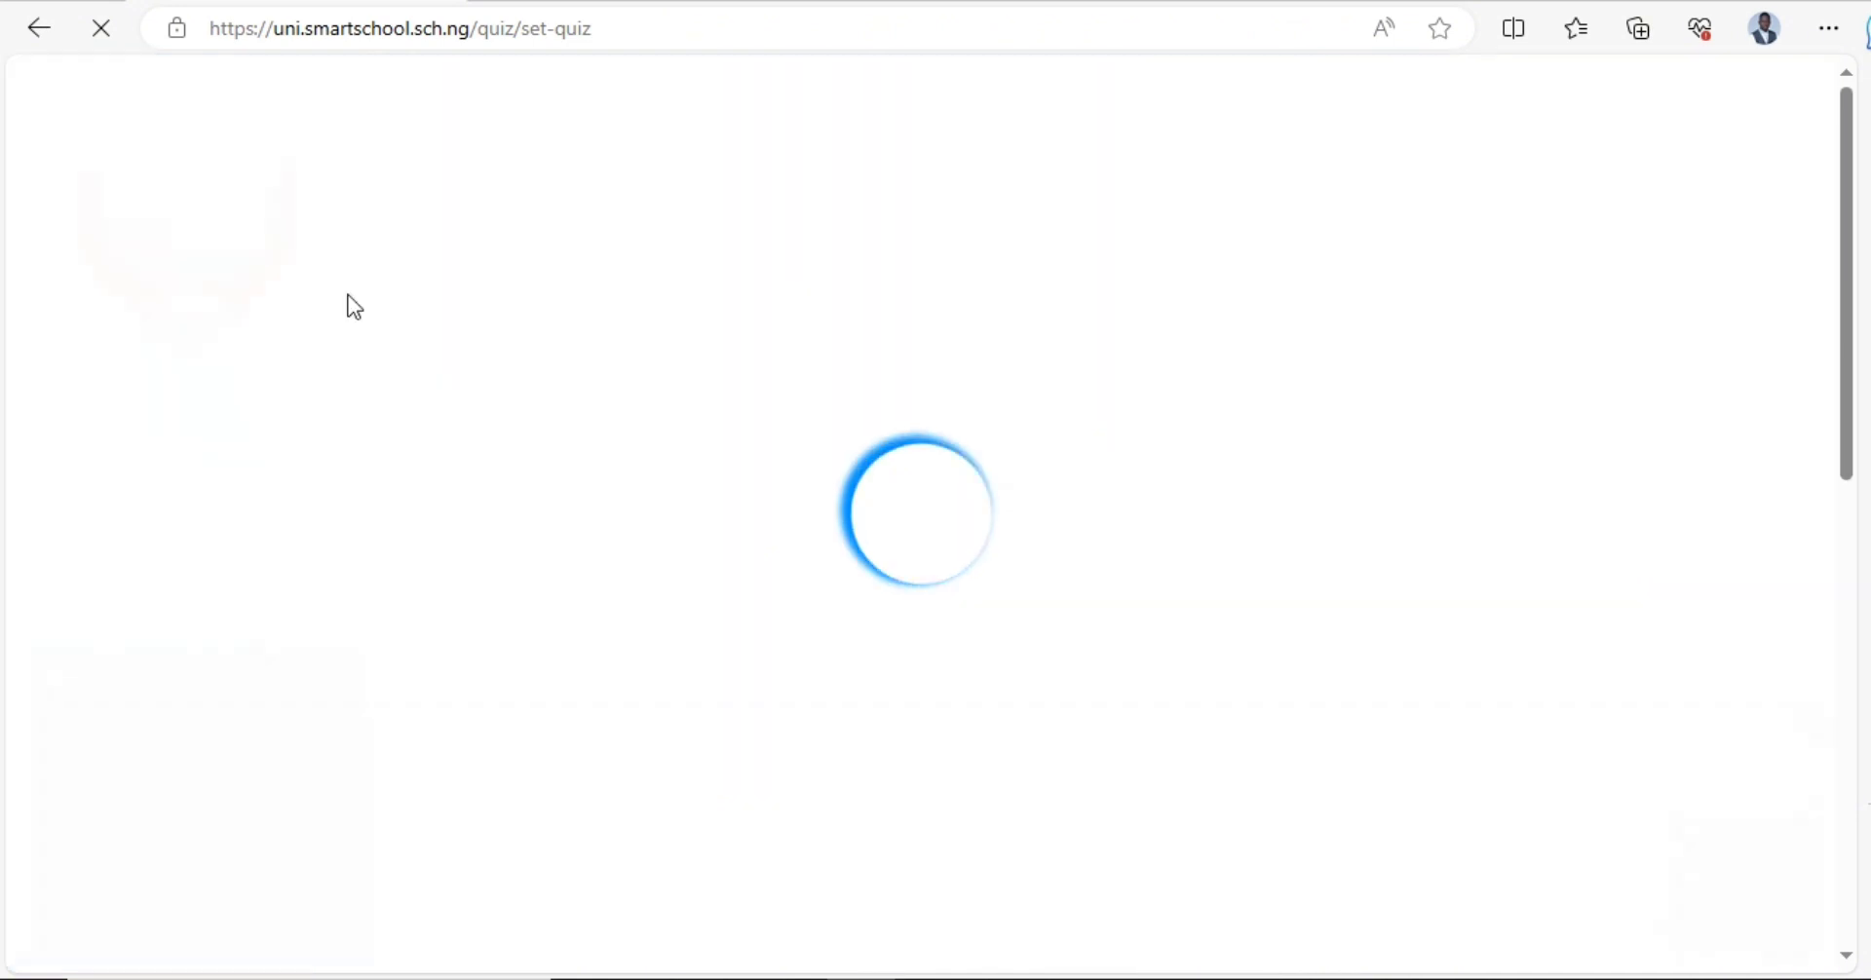
- Open the Add Question page, then copy Question 2 with its options and explanation from the ChatGPT conversation
scroll(292, 741, "down", 3)
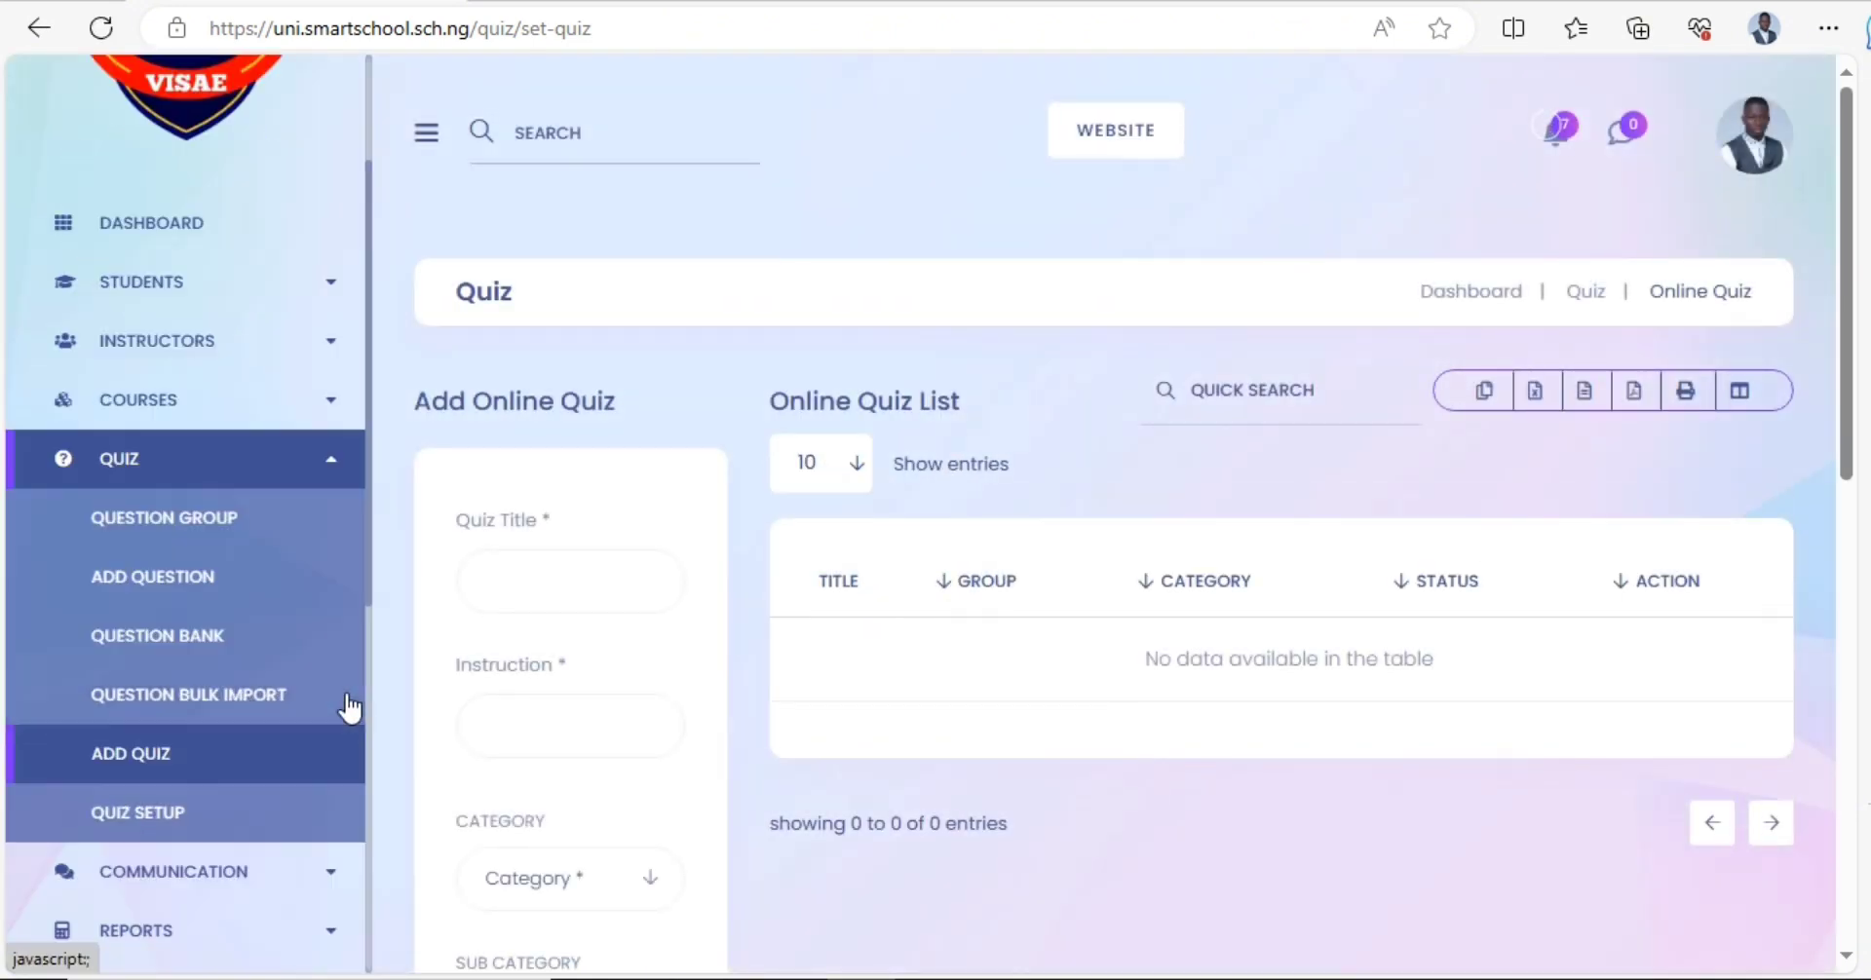
left_click(218, 548)
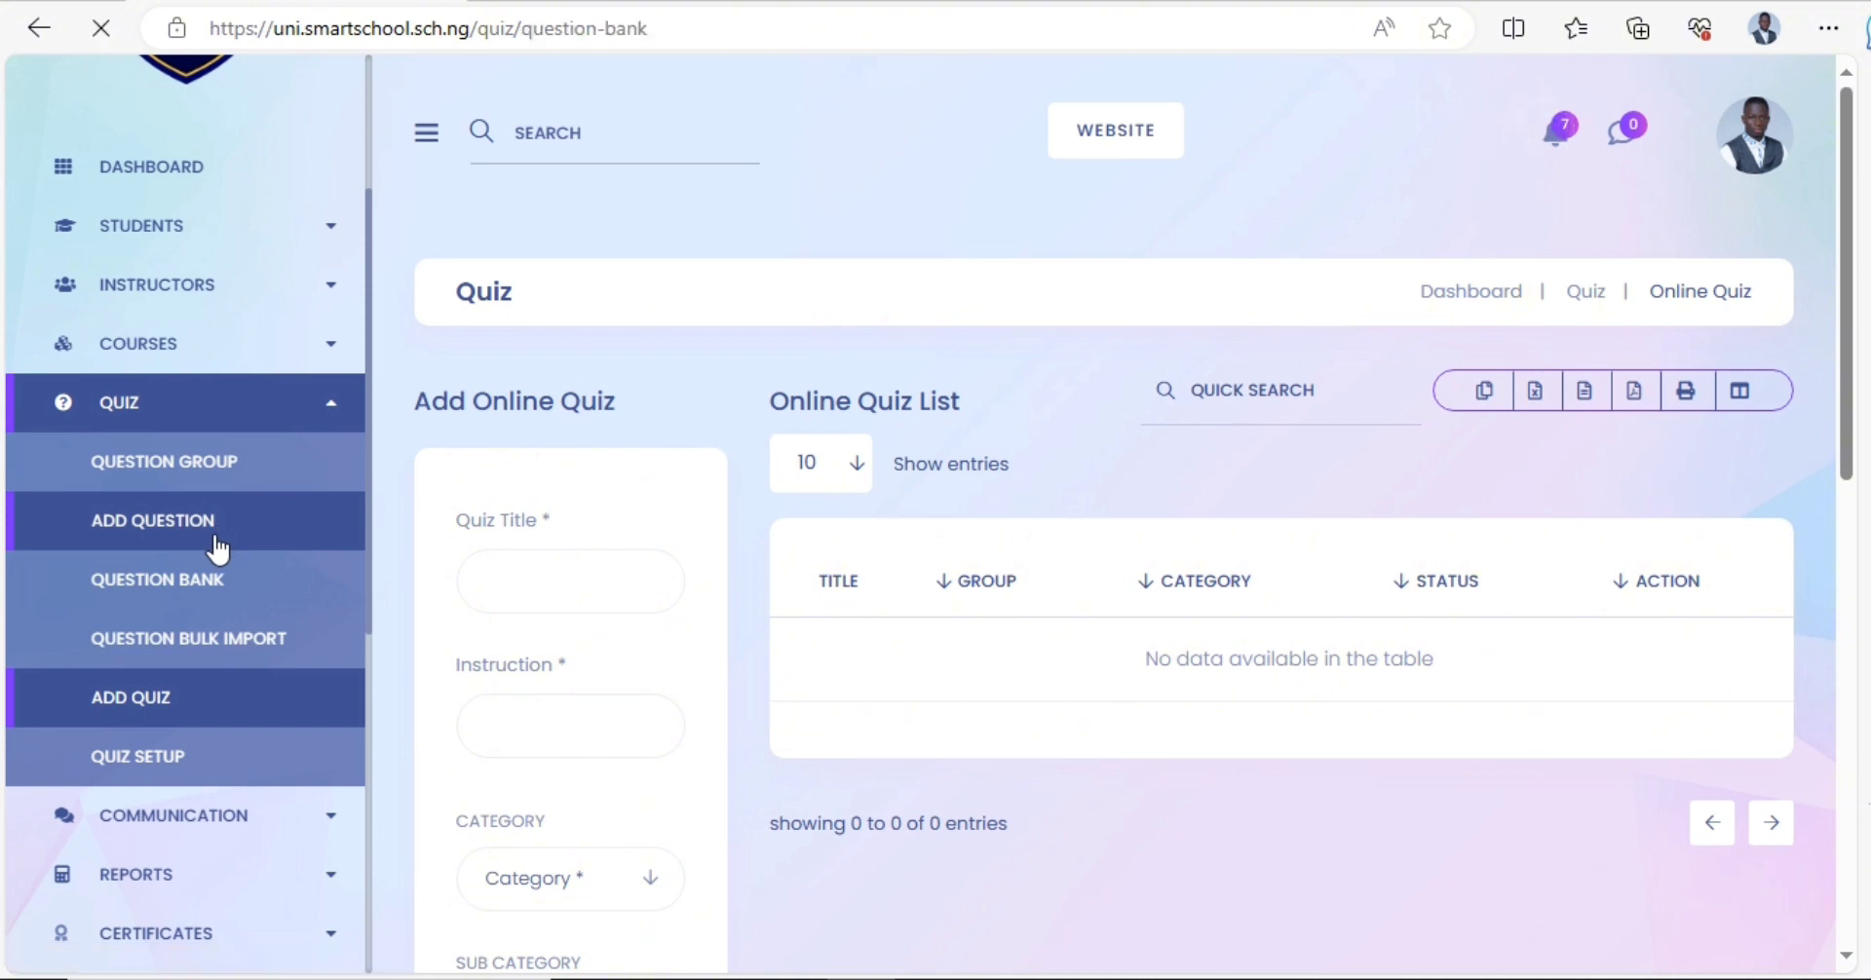
key("alt+Tab")
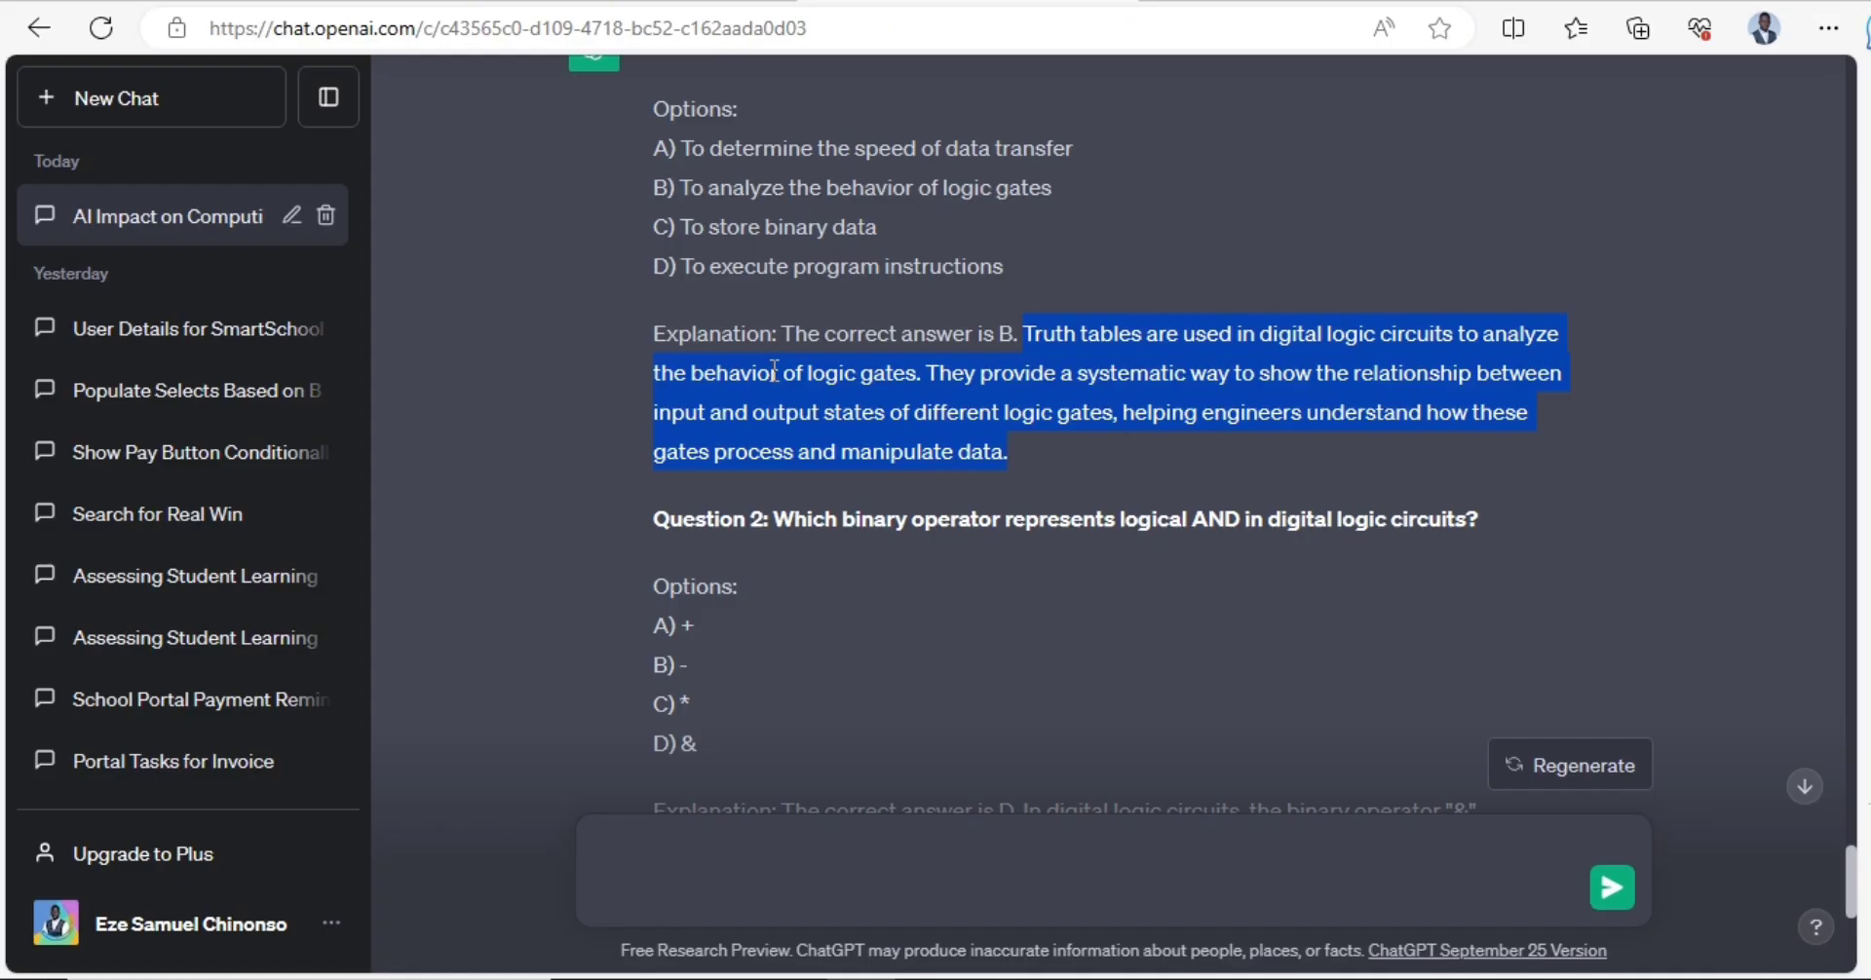
scroll(768, 376, "down", 4)
scroll(768, 376, "up", 1)
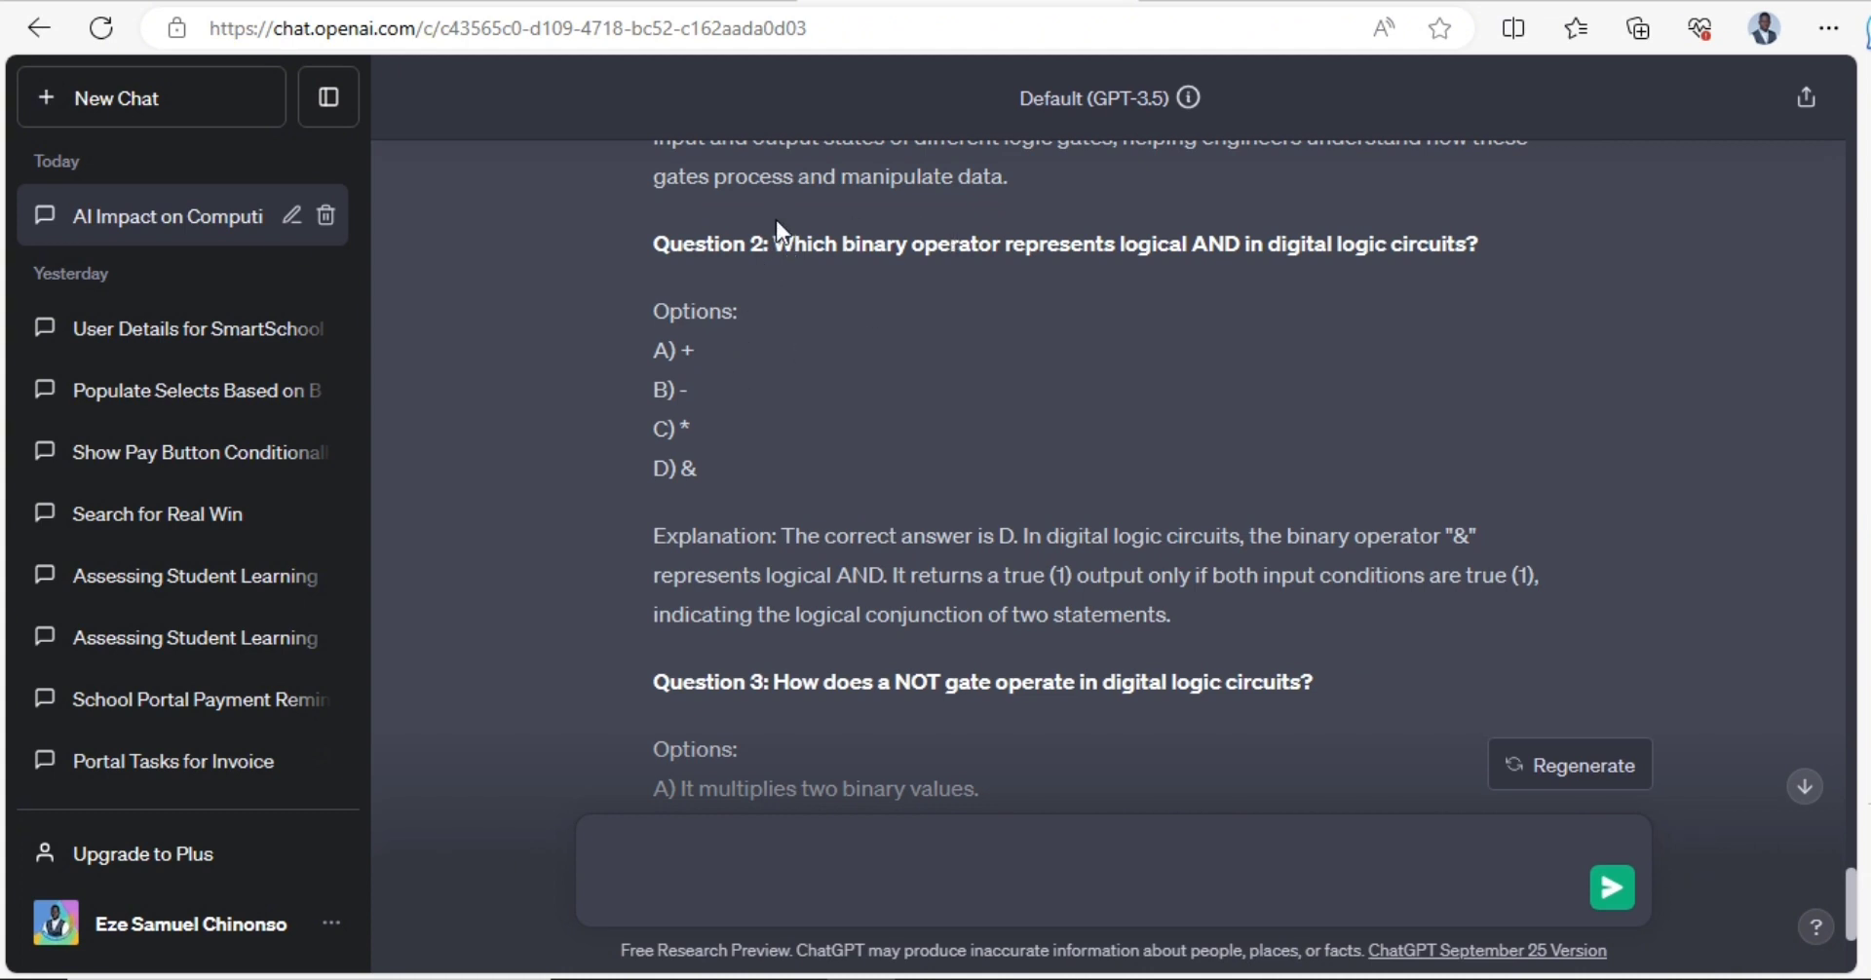
left_click_drag(774, 238, 1207, 598)
key("ctrl+c")
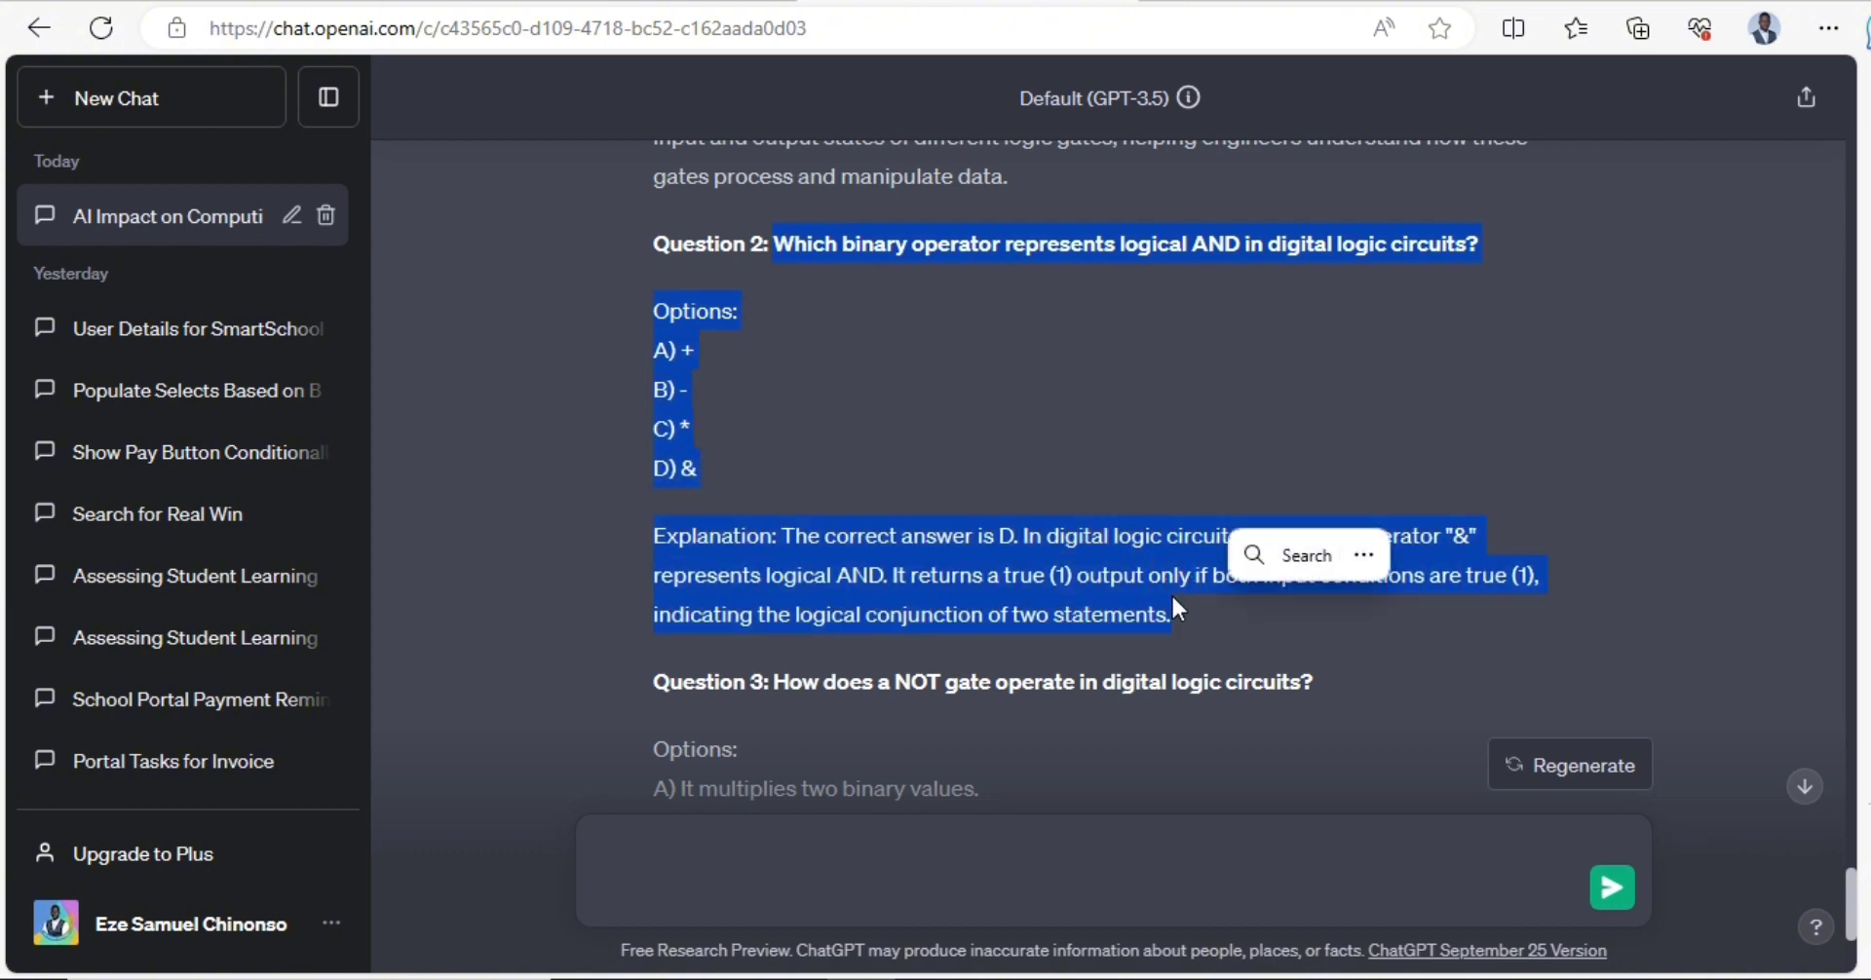
- Paste the copied logical AND question with its options and explanation into the Question field of the Add Question Bank form
left_click(297, 1)
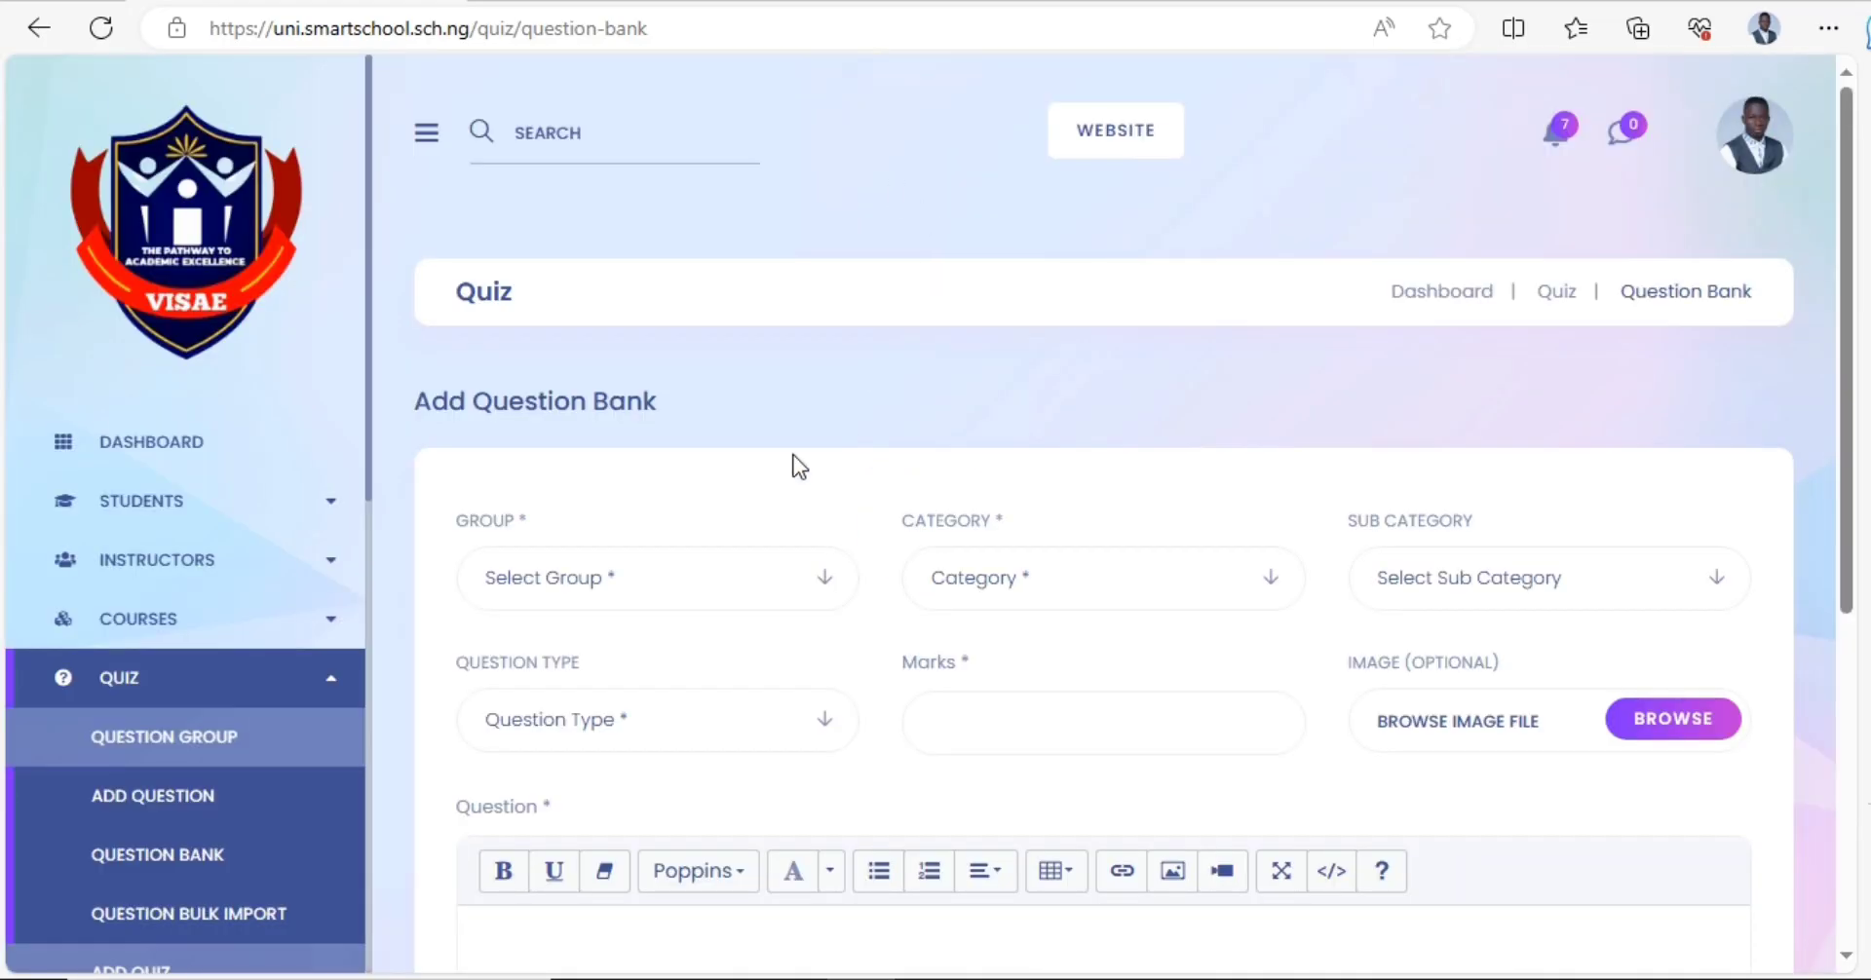
scroll(715, 511, "down", 1)
scroll(715, 510, "down", 5)
left_click(710, 468)
key("ctrl+v")
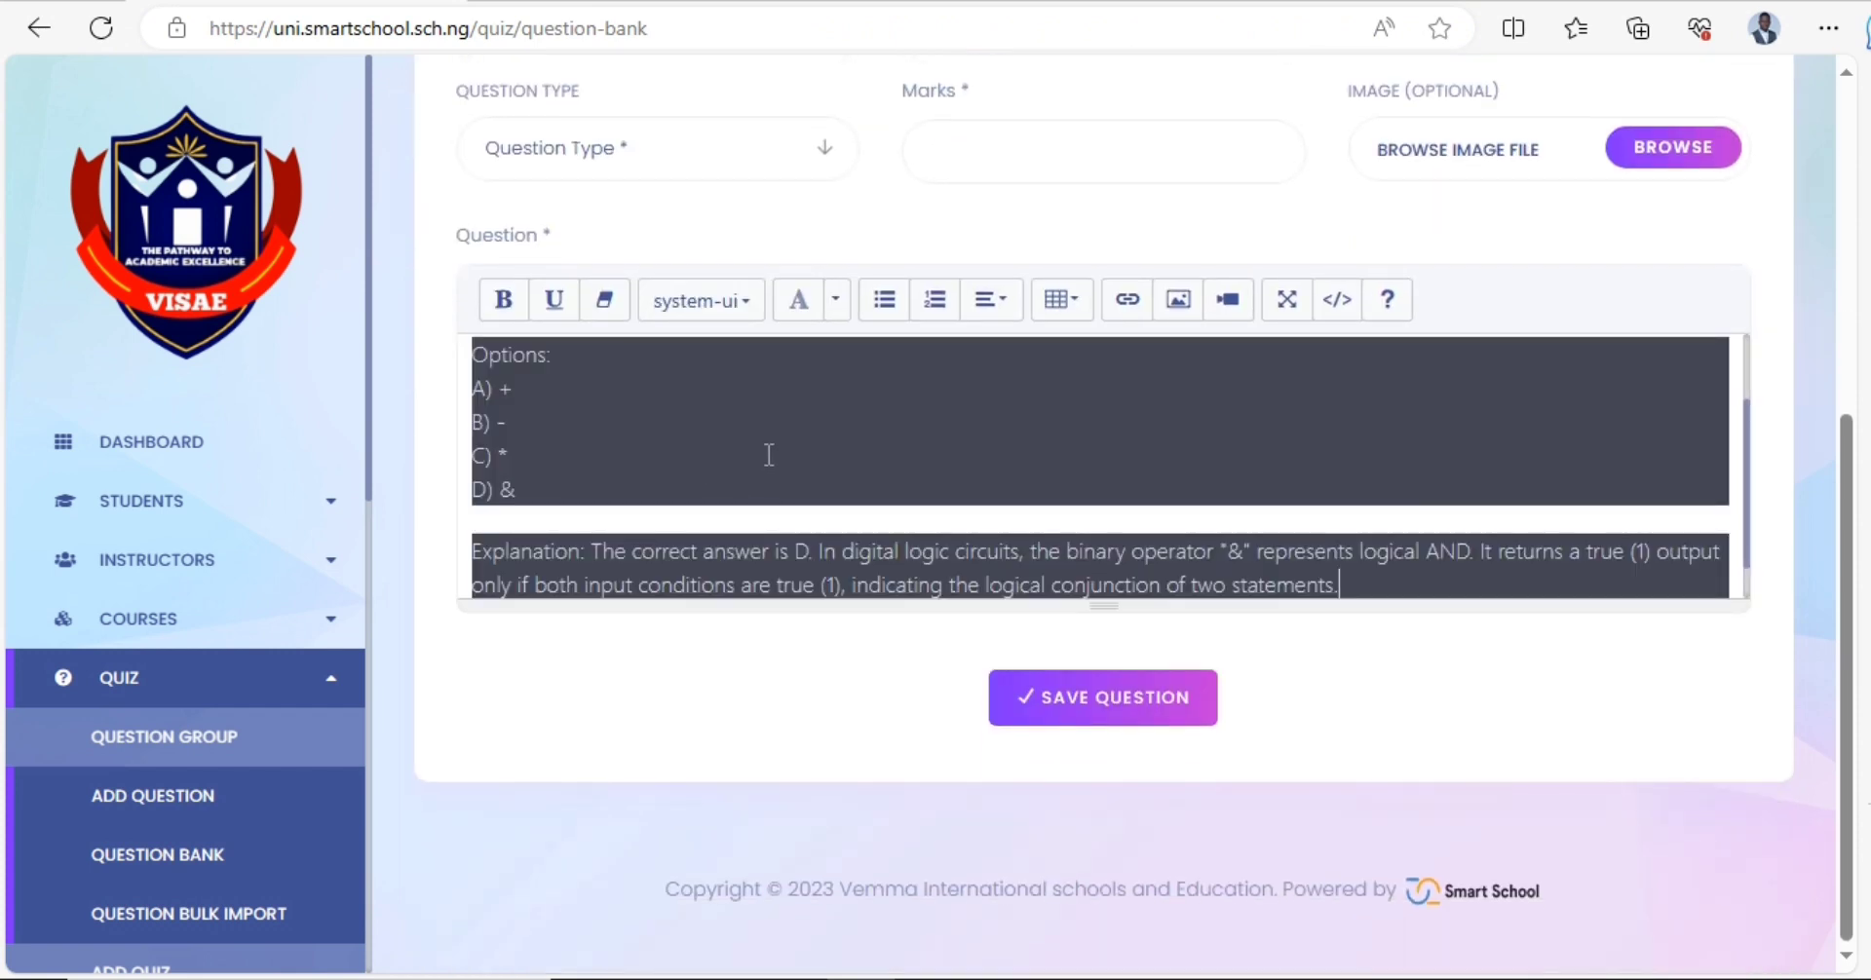
- Reset the font, text colour and background of the whole pasted question text to the default
scroll(763, 453, "up", 3)
key("ctrl+a")
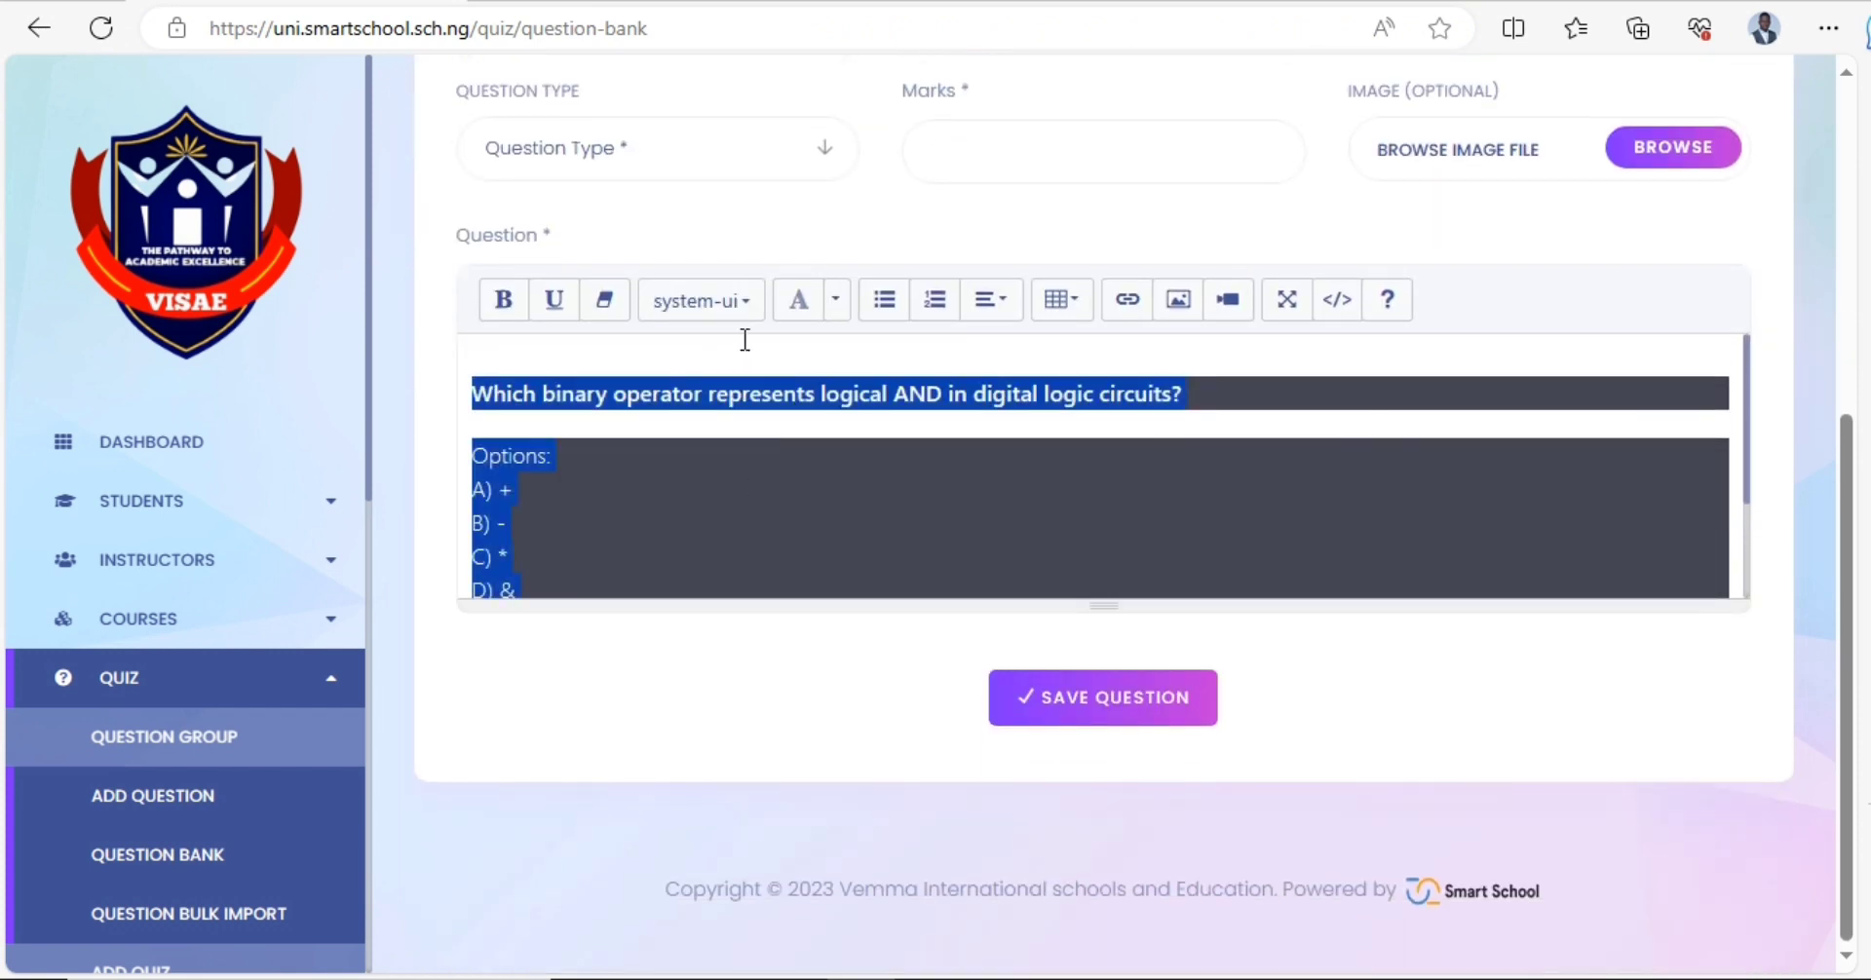
left_click(836, 300)
left_click(938, 382)
left_click(585, 434)
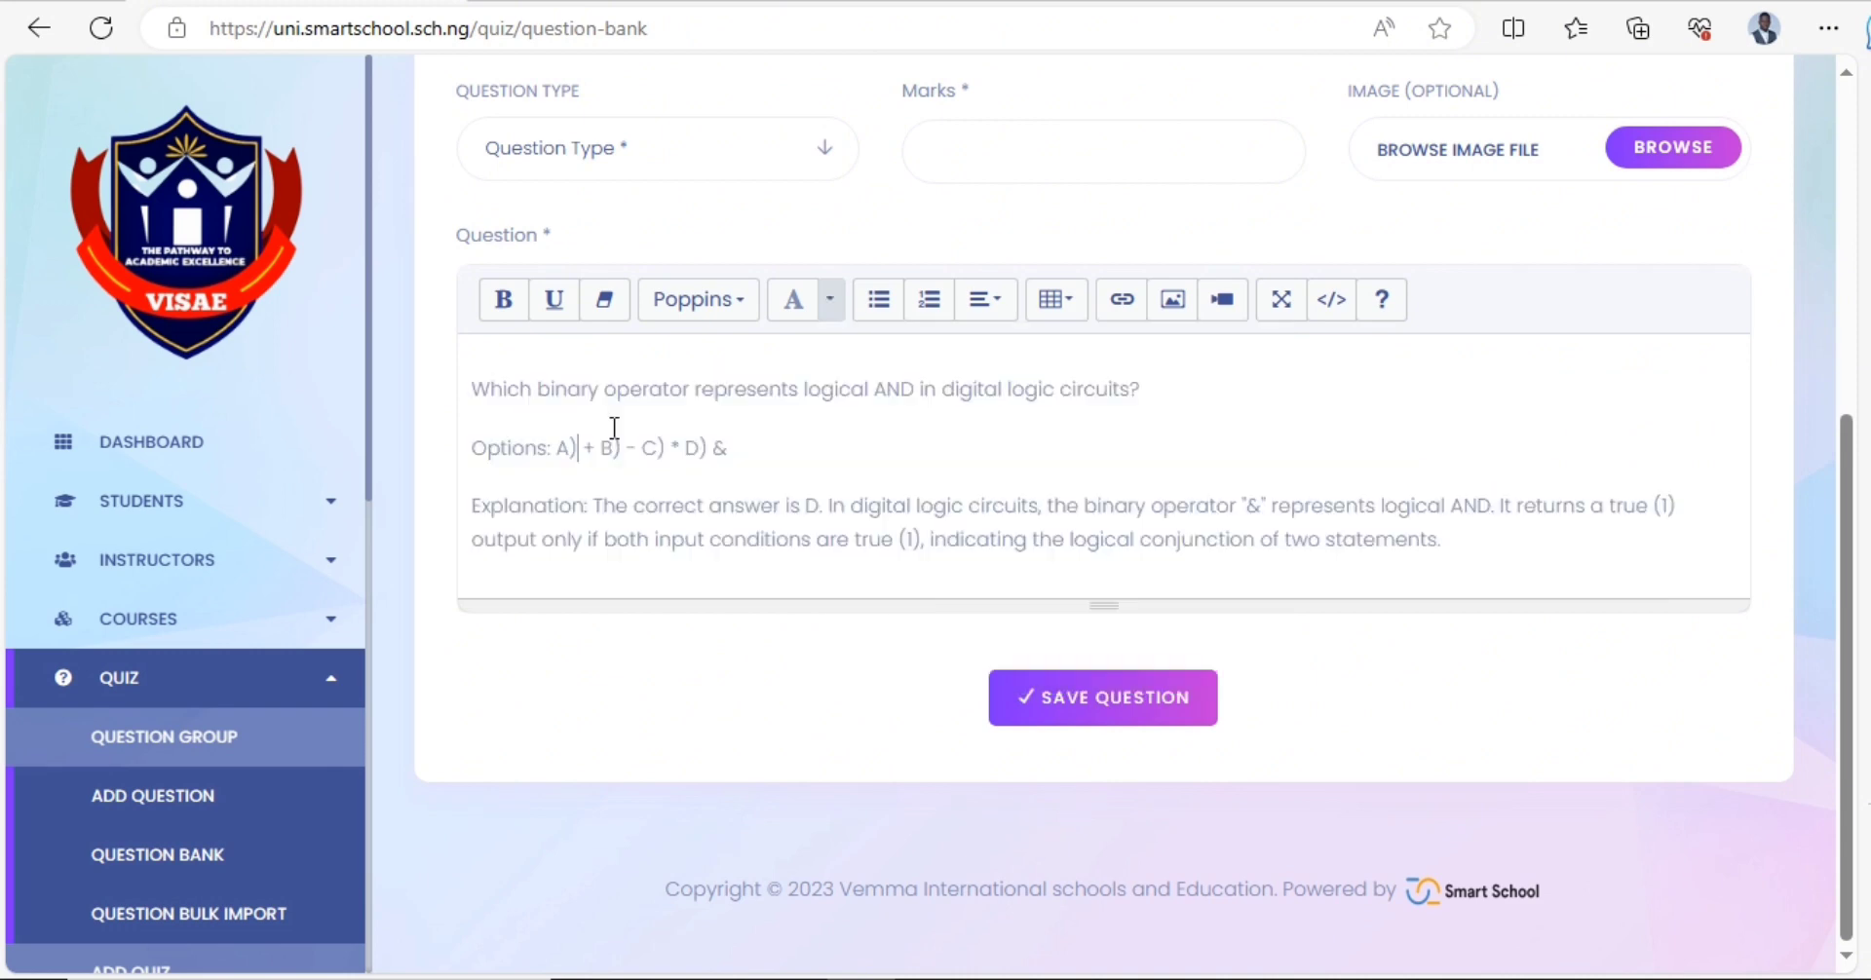
- Set the question's group to Foundations of Computer Engineering Quiz, category to Faculty of Engineering and sub category to Computer Engineering
scroll(505, 515, "up", 3)
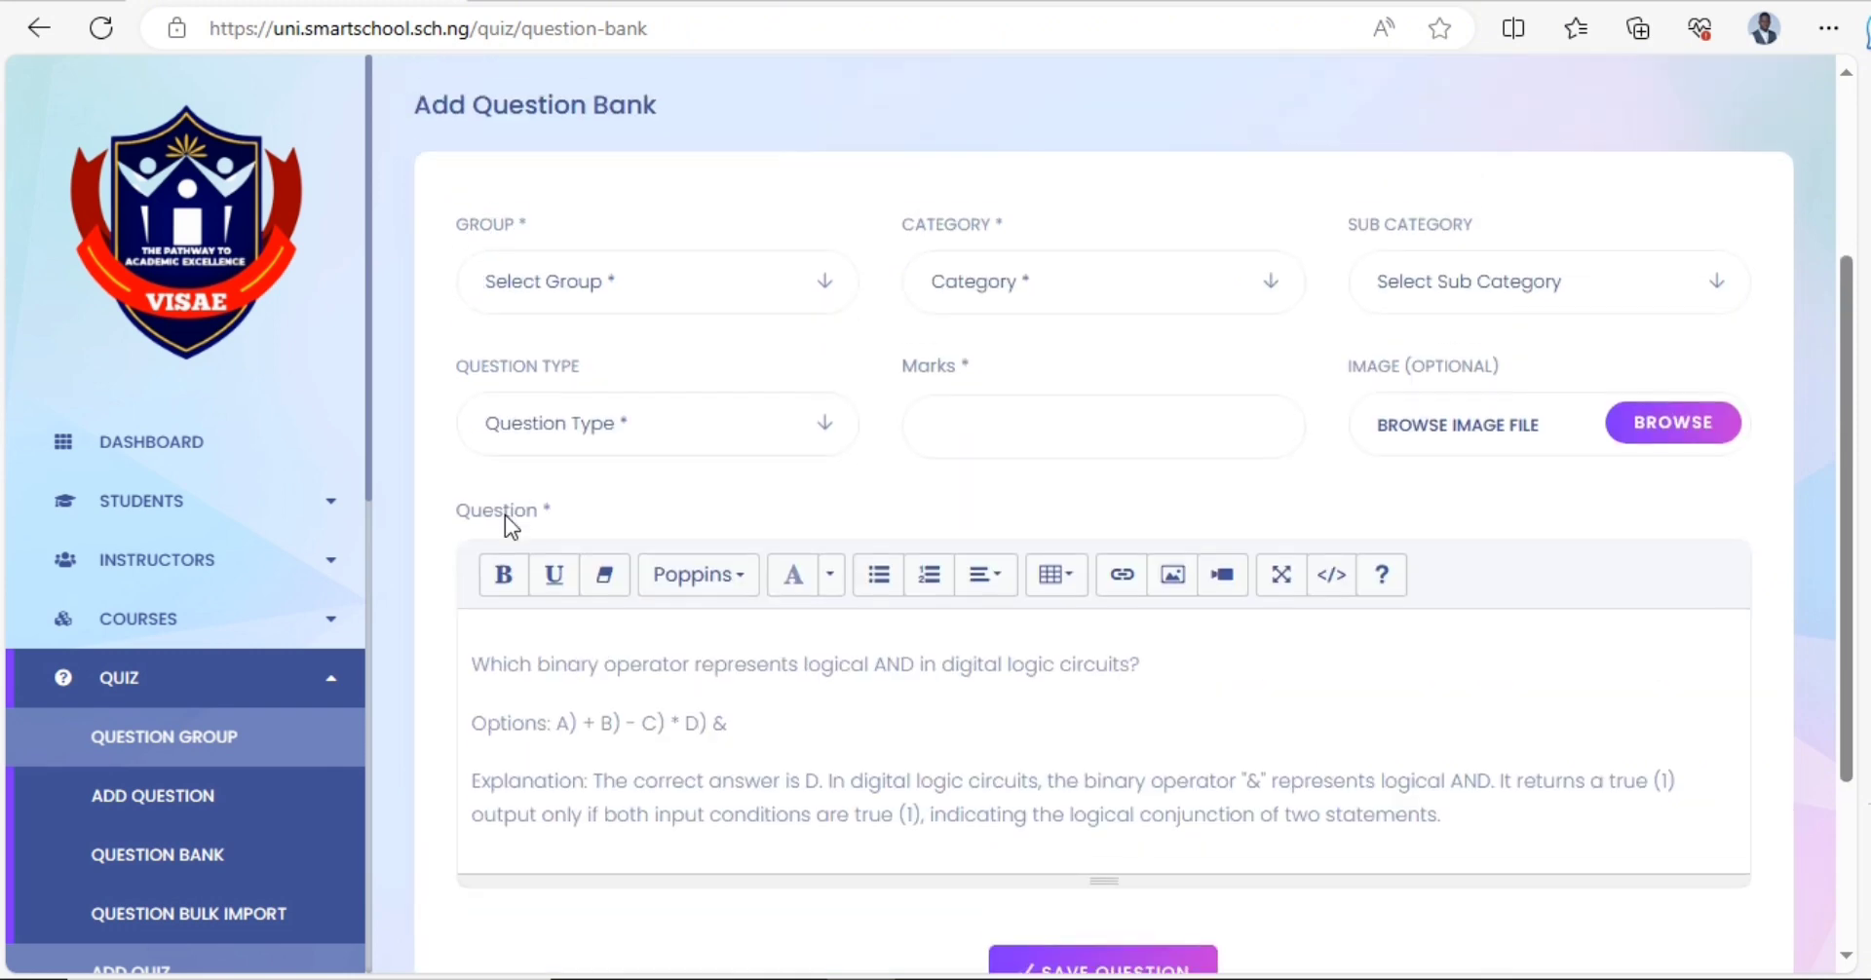
scroll(480, 448, "down", 3)
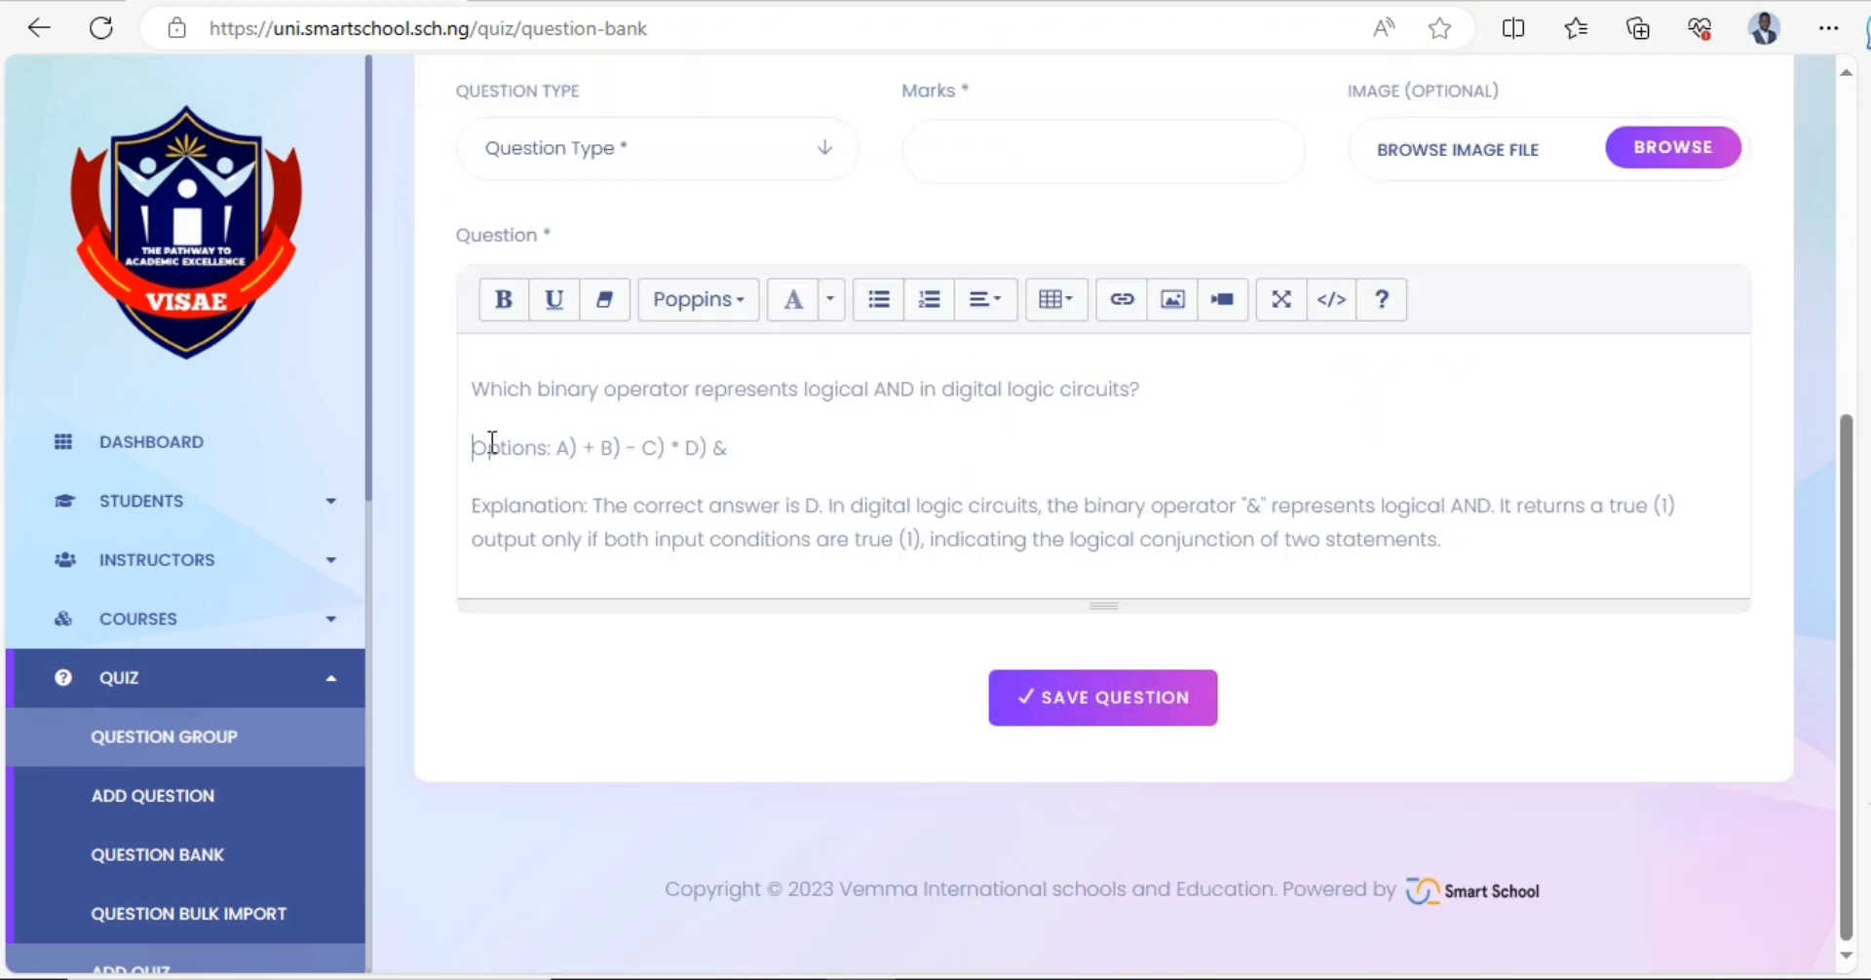
scroll(836, 189, "up", 3)
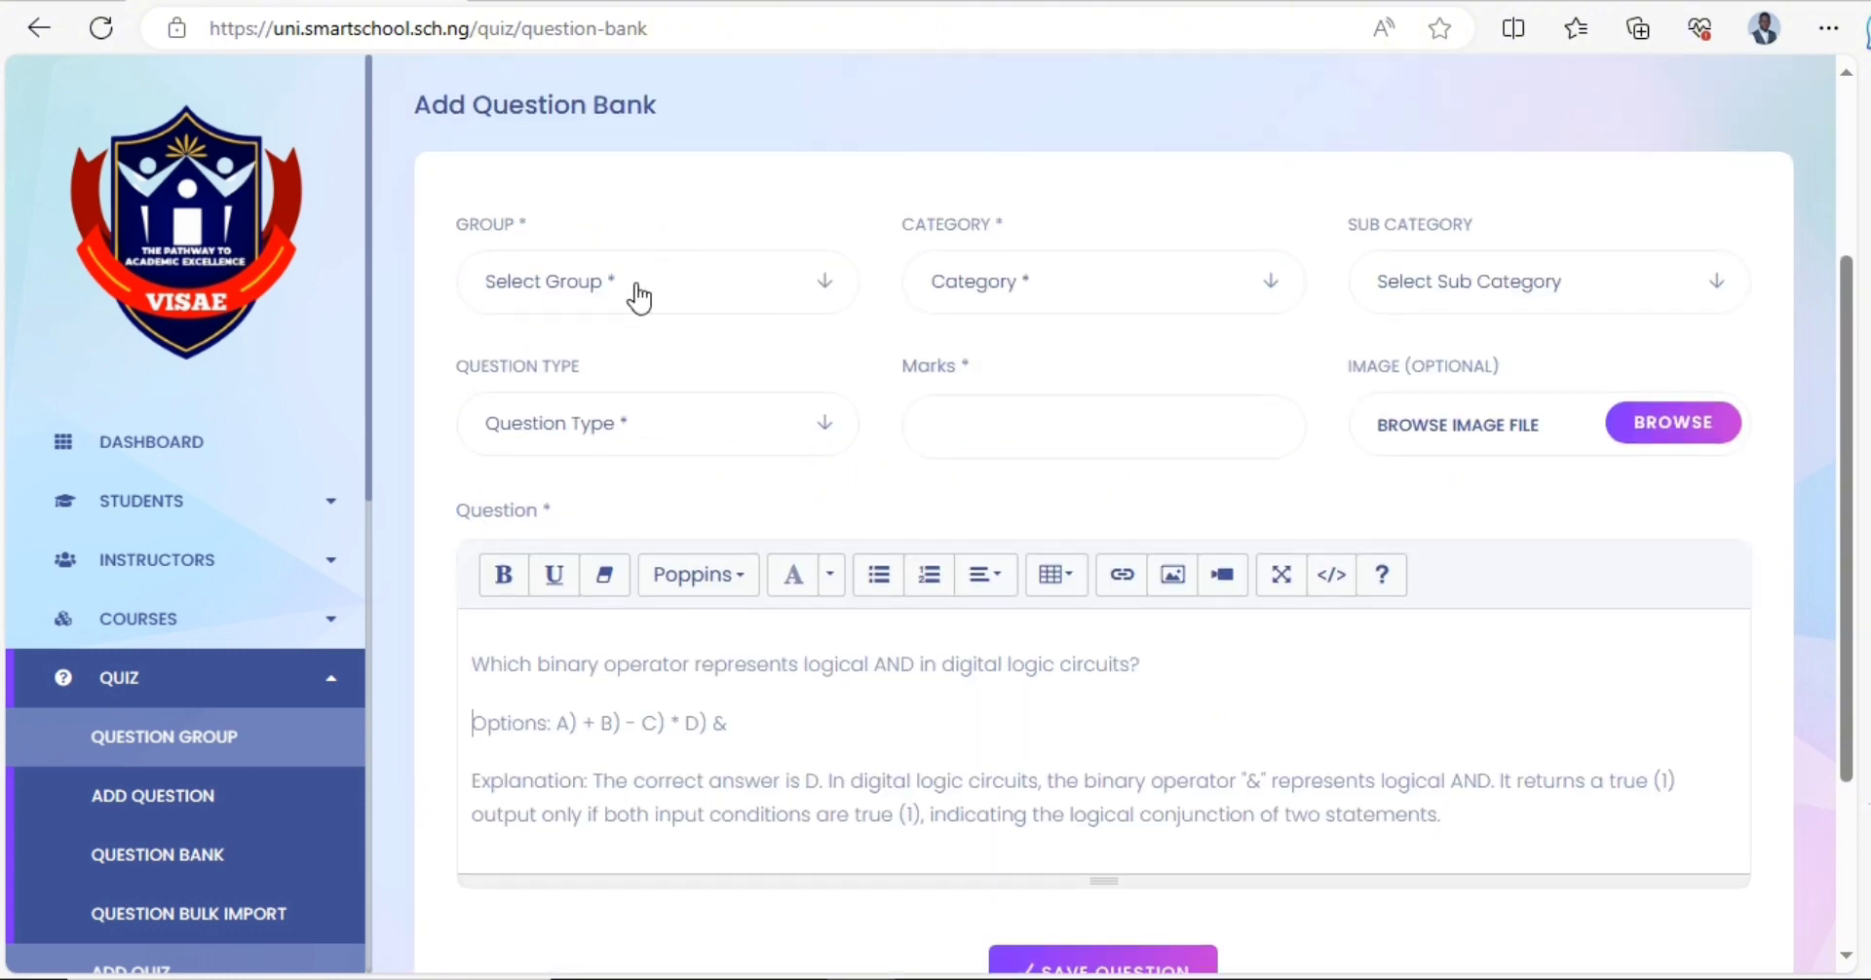
left_click(635, 285)
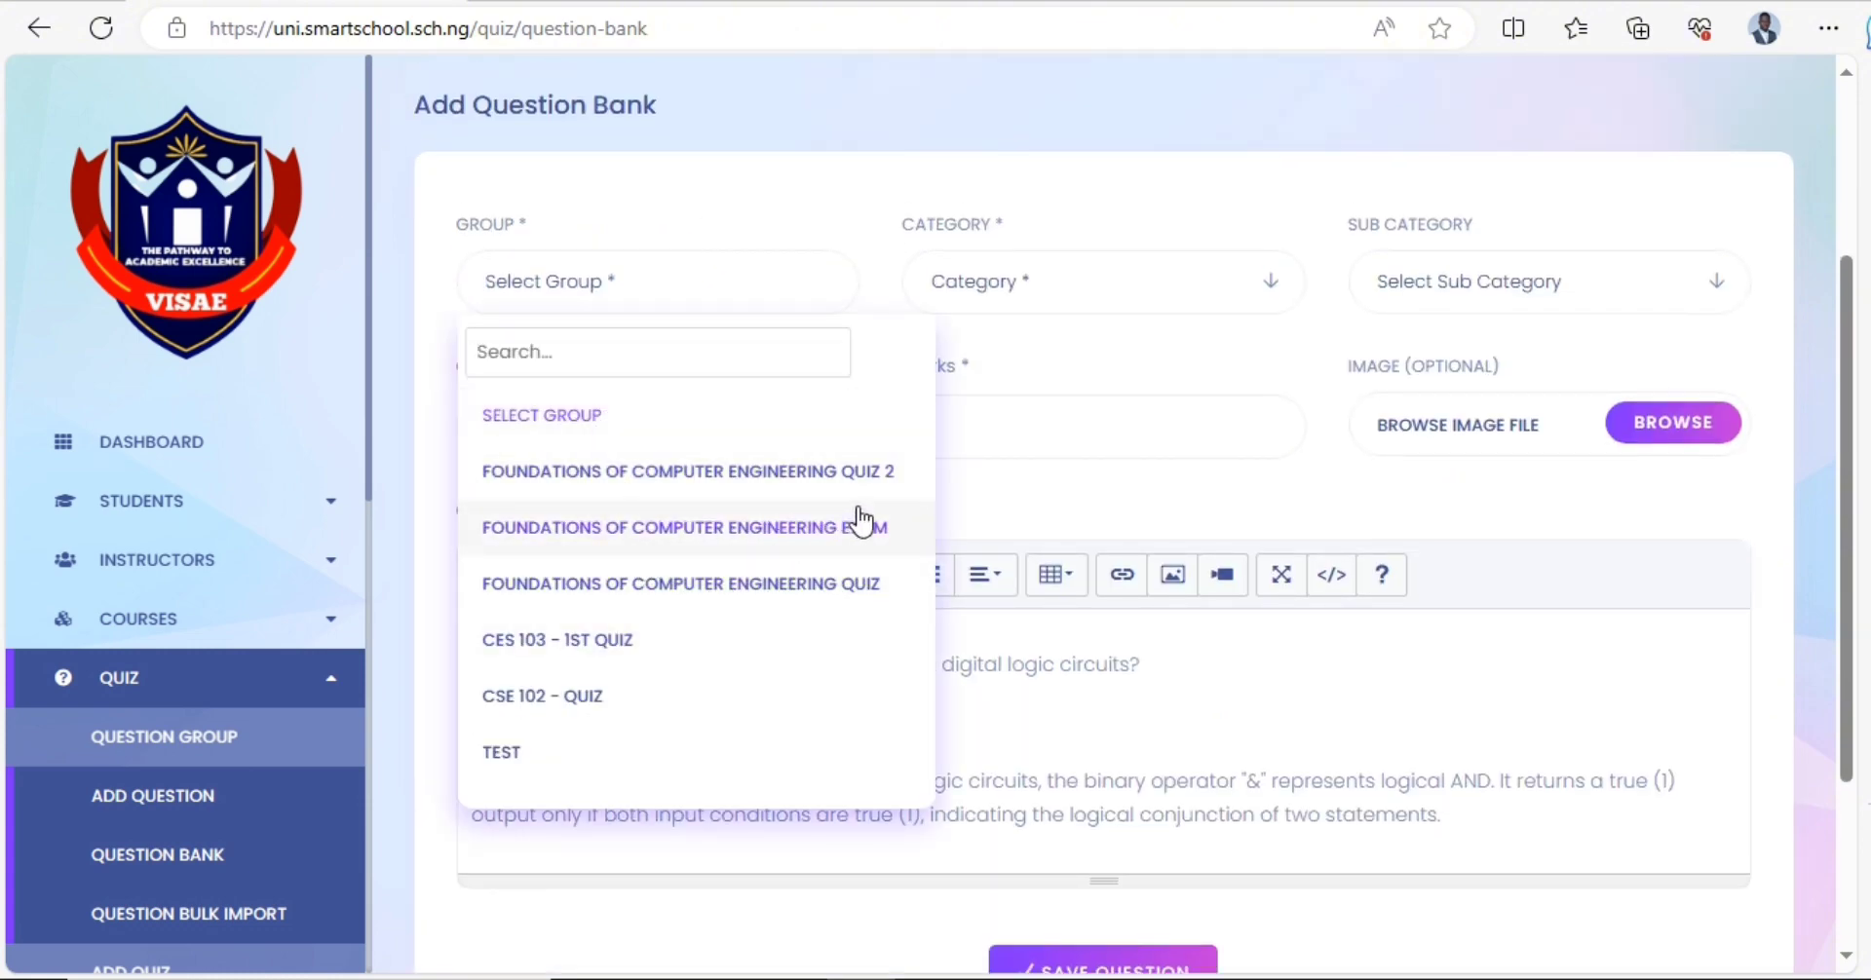
left_click(866, 591)
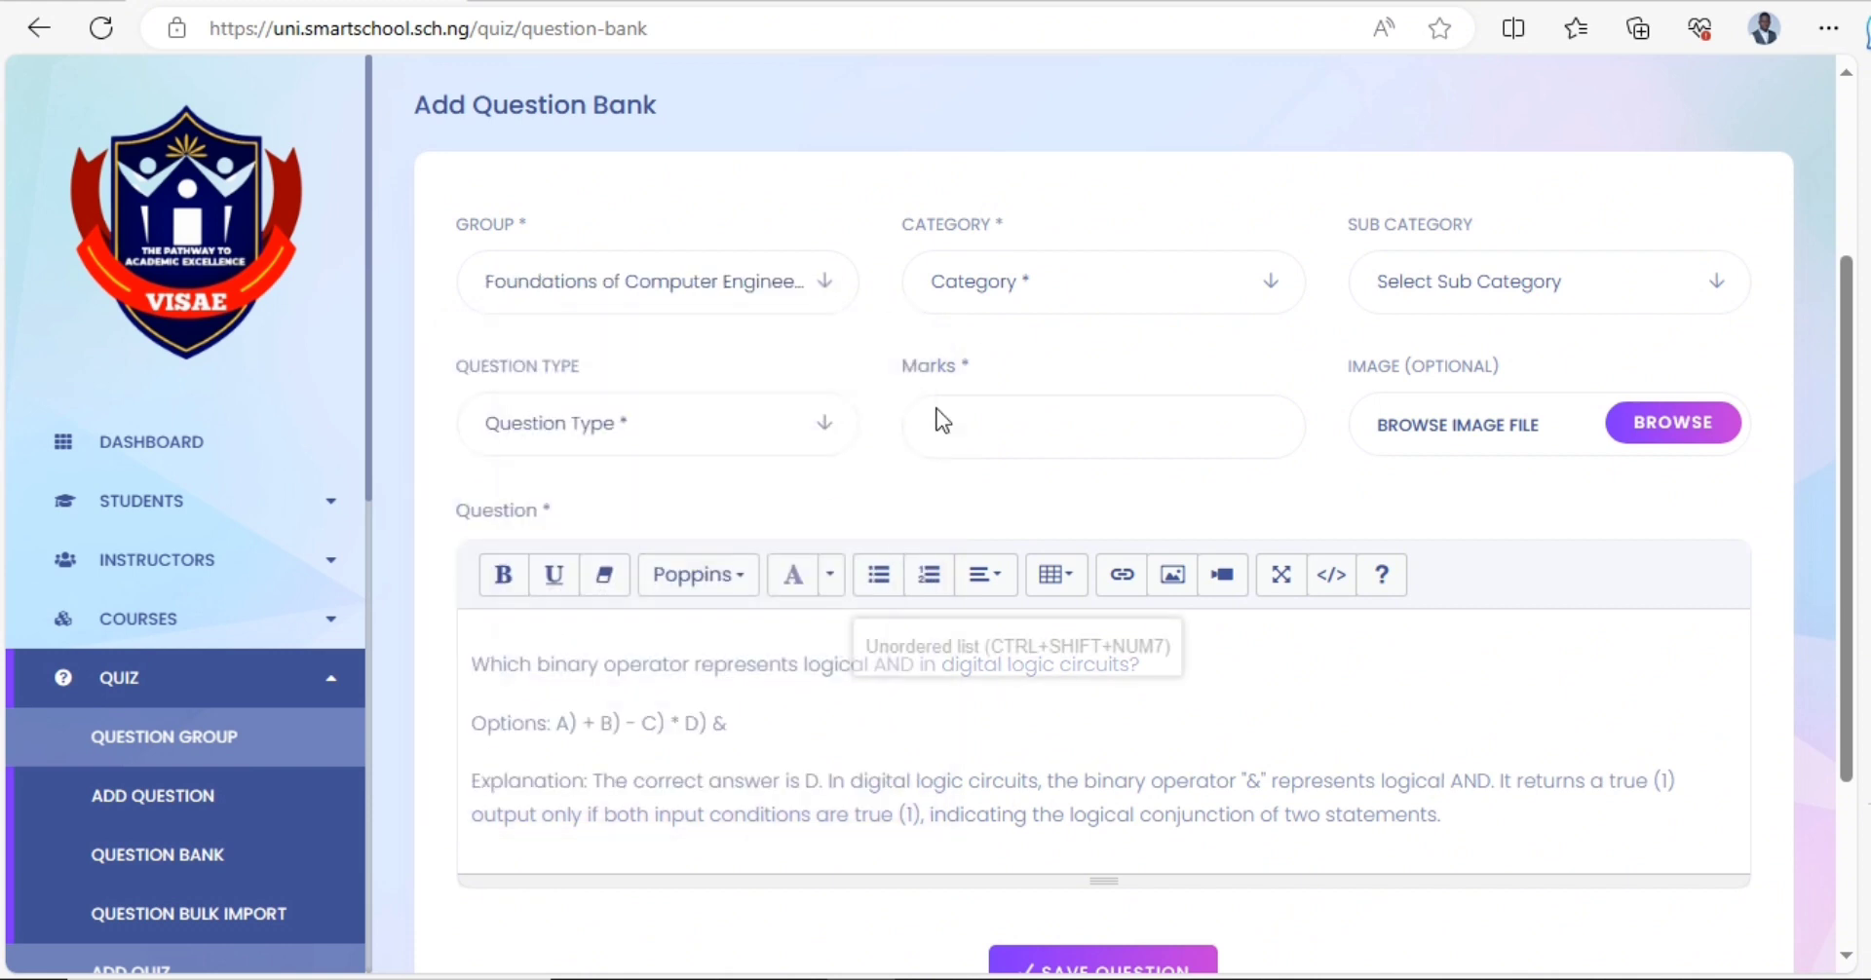
left_click(1023, 297)
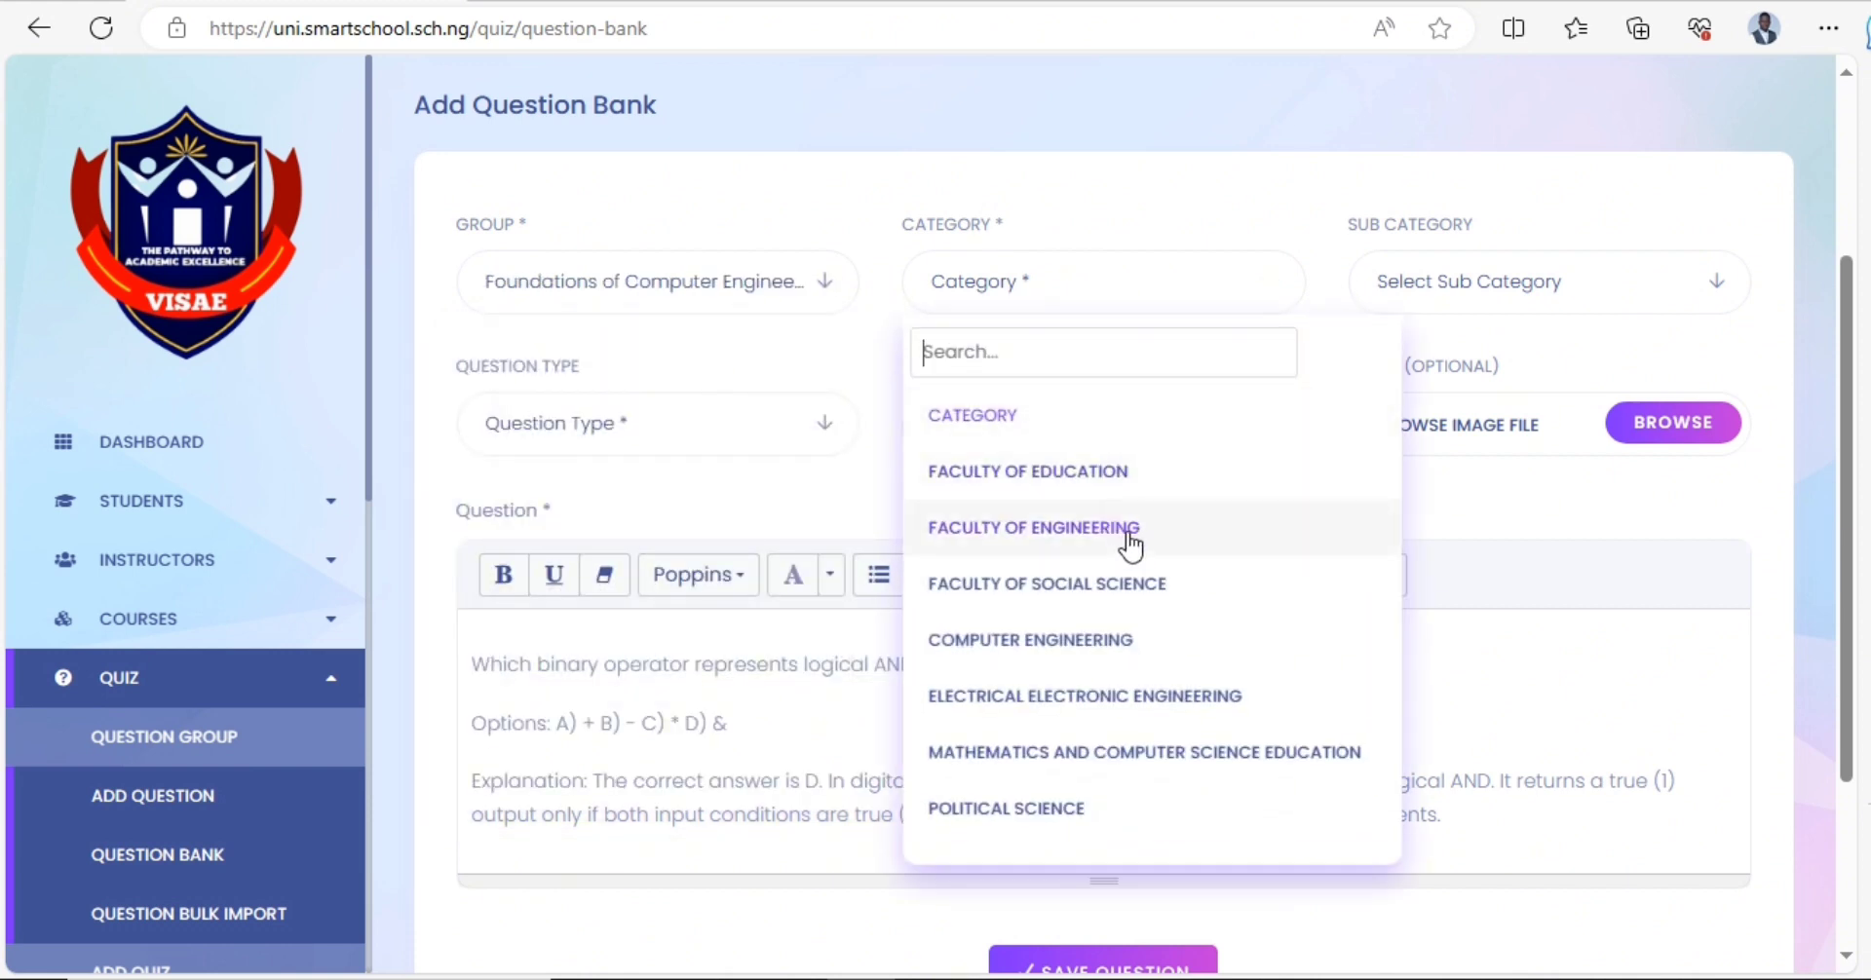
left_click(1128, 552)
left_click(1471, 310)
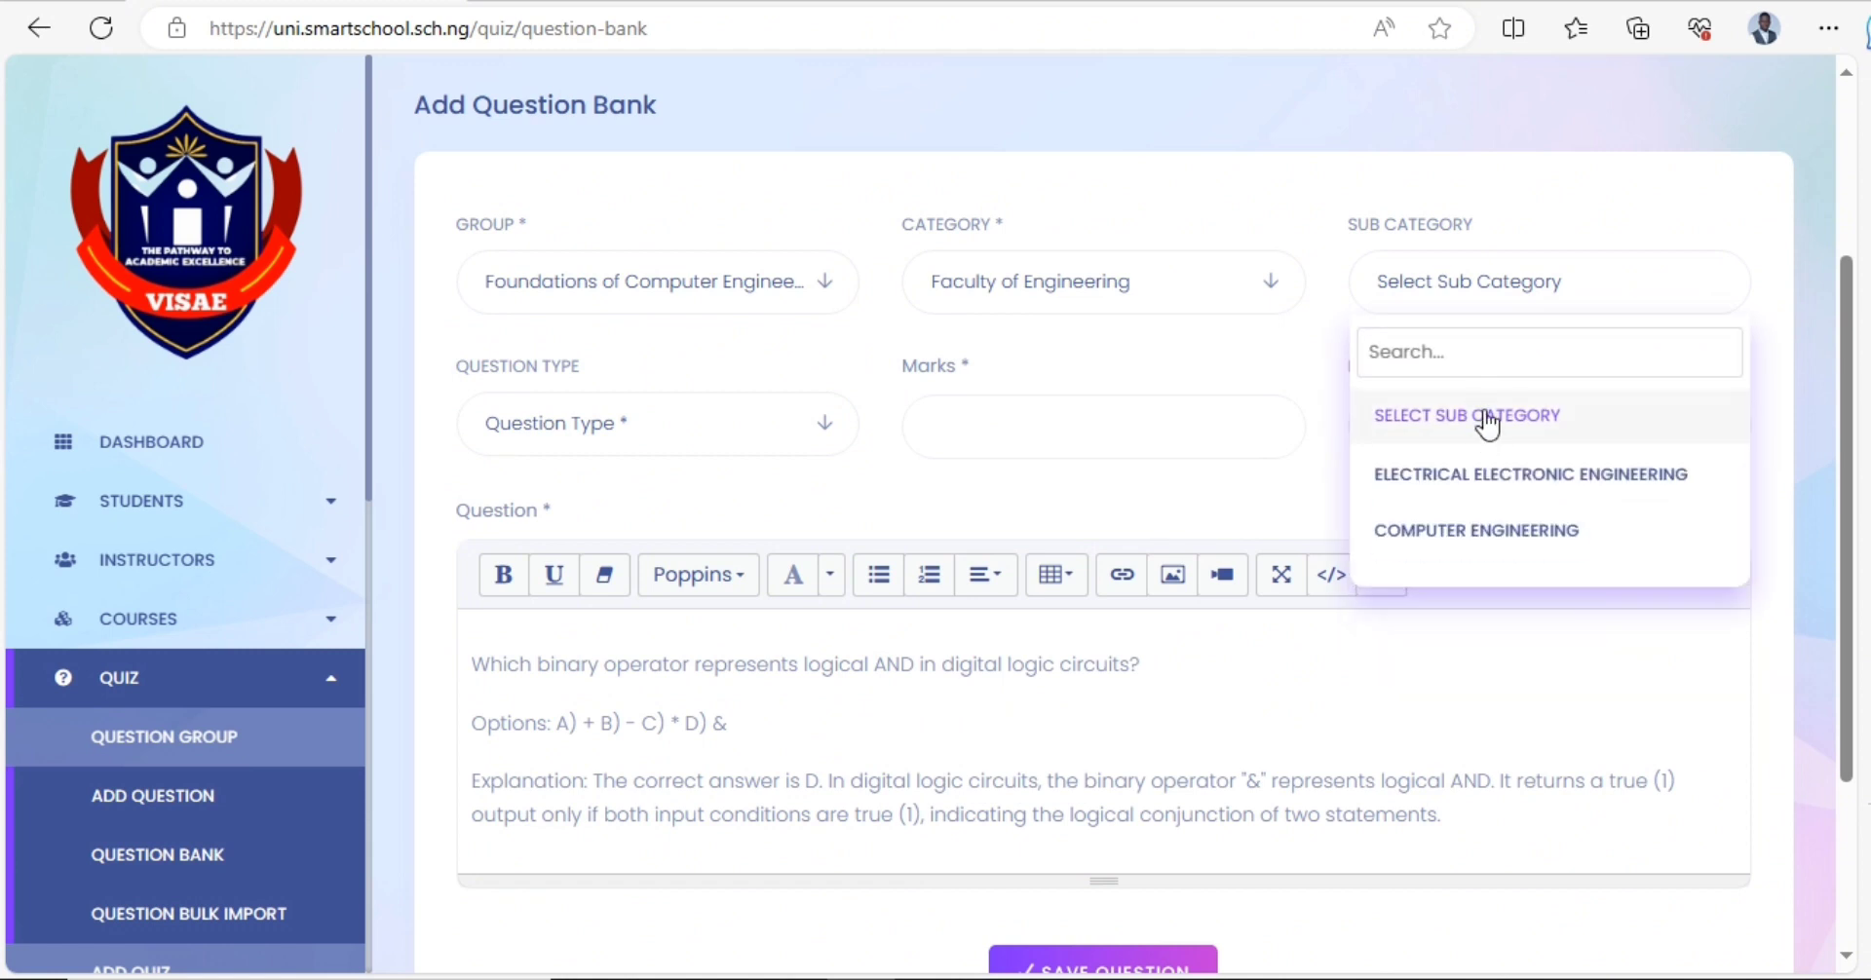
left_click(1460, 526)
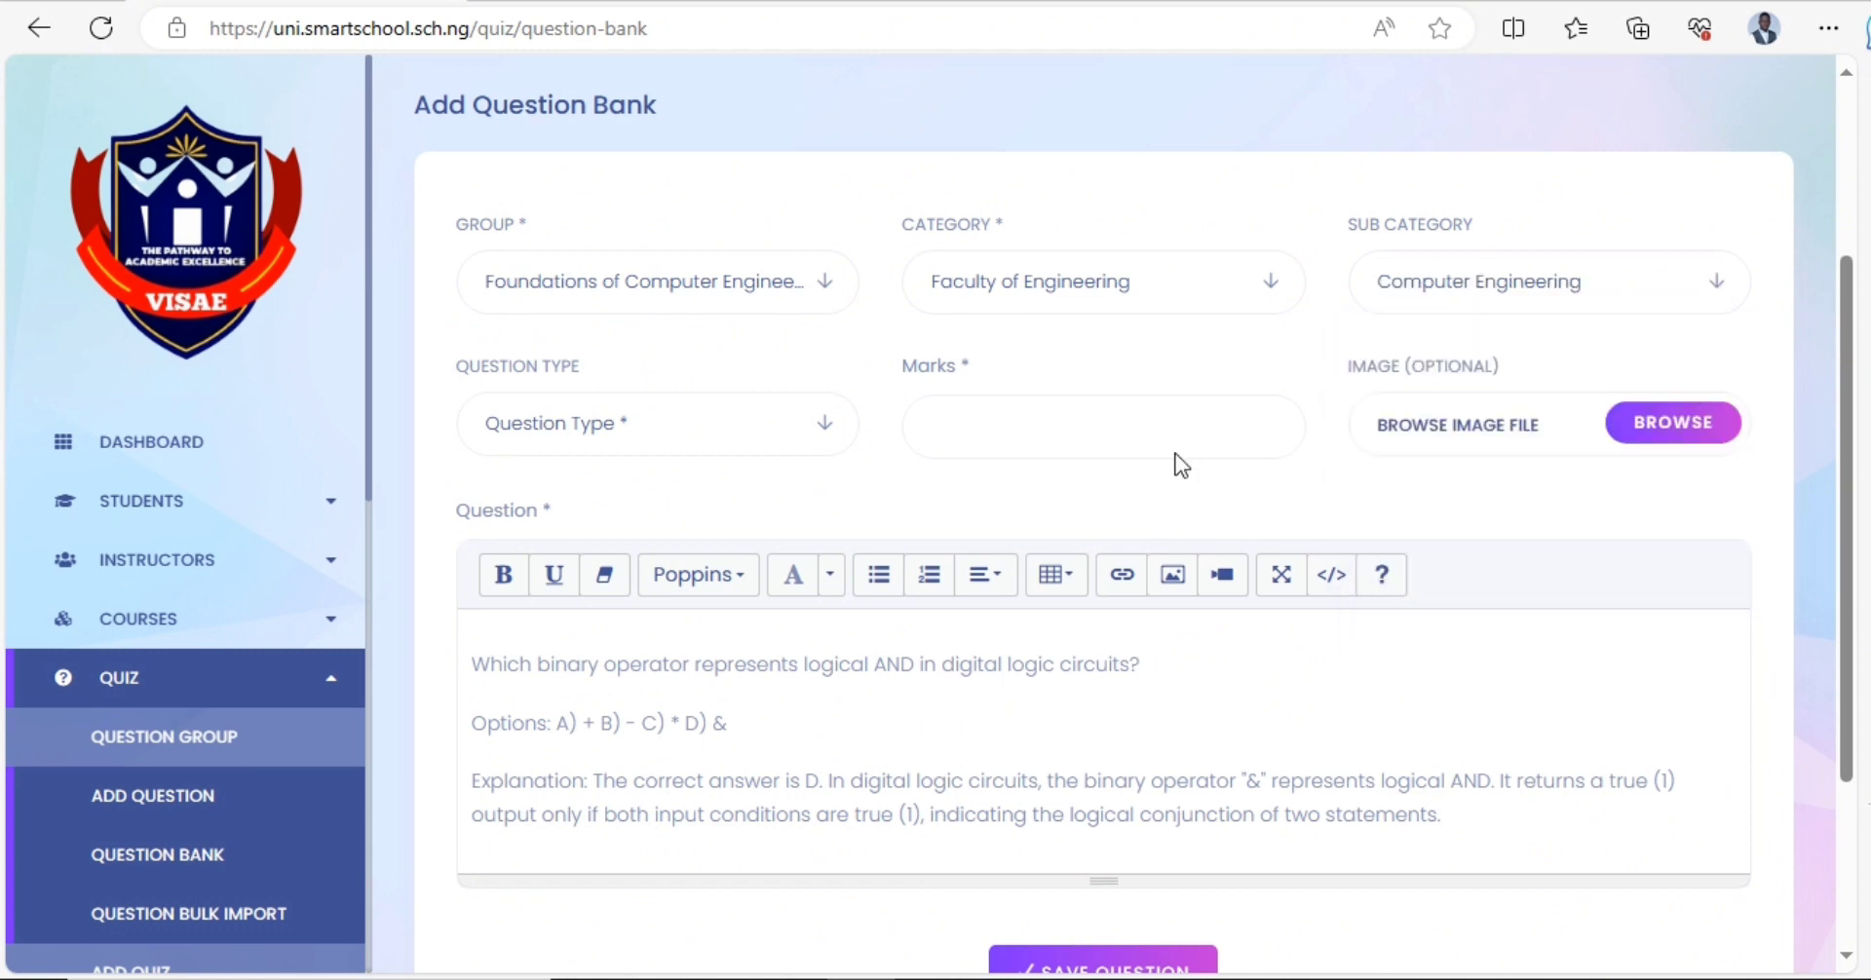
- Set the question type to Multiple Choice and the marks to 5
left_click(748, 427)
left_click(606, 614)
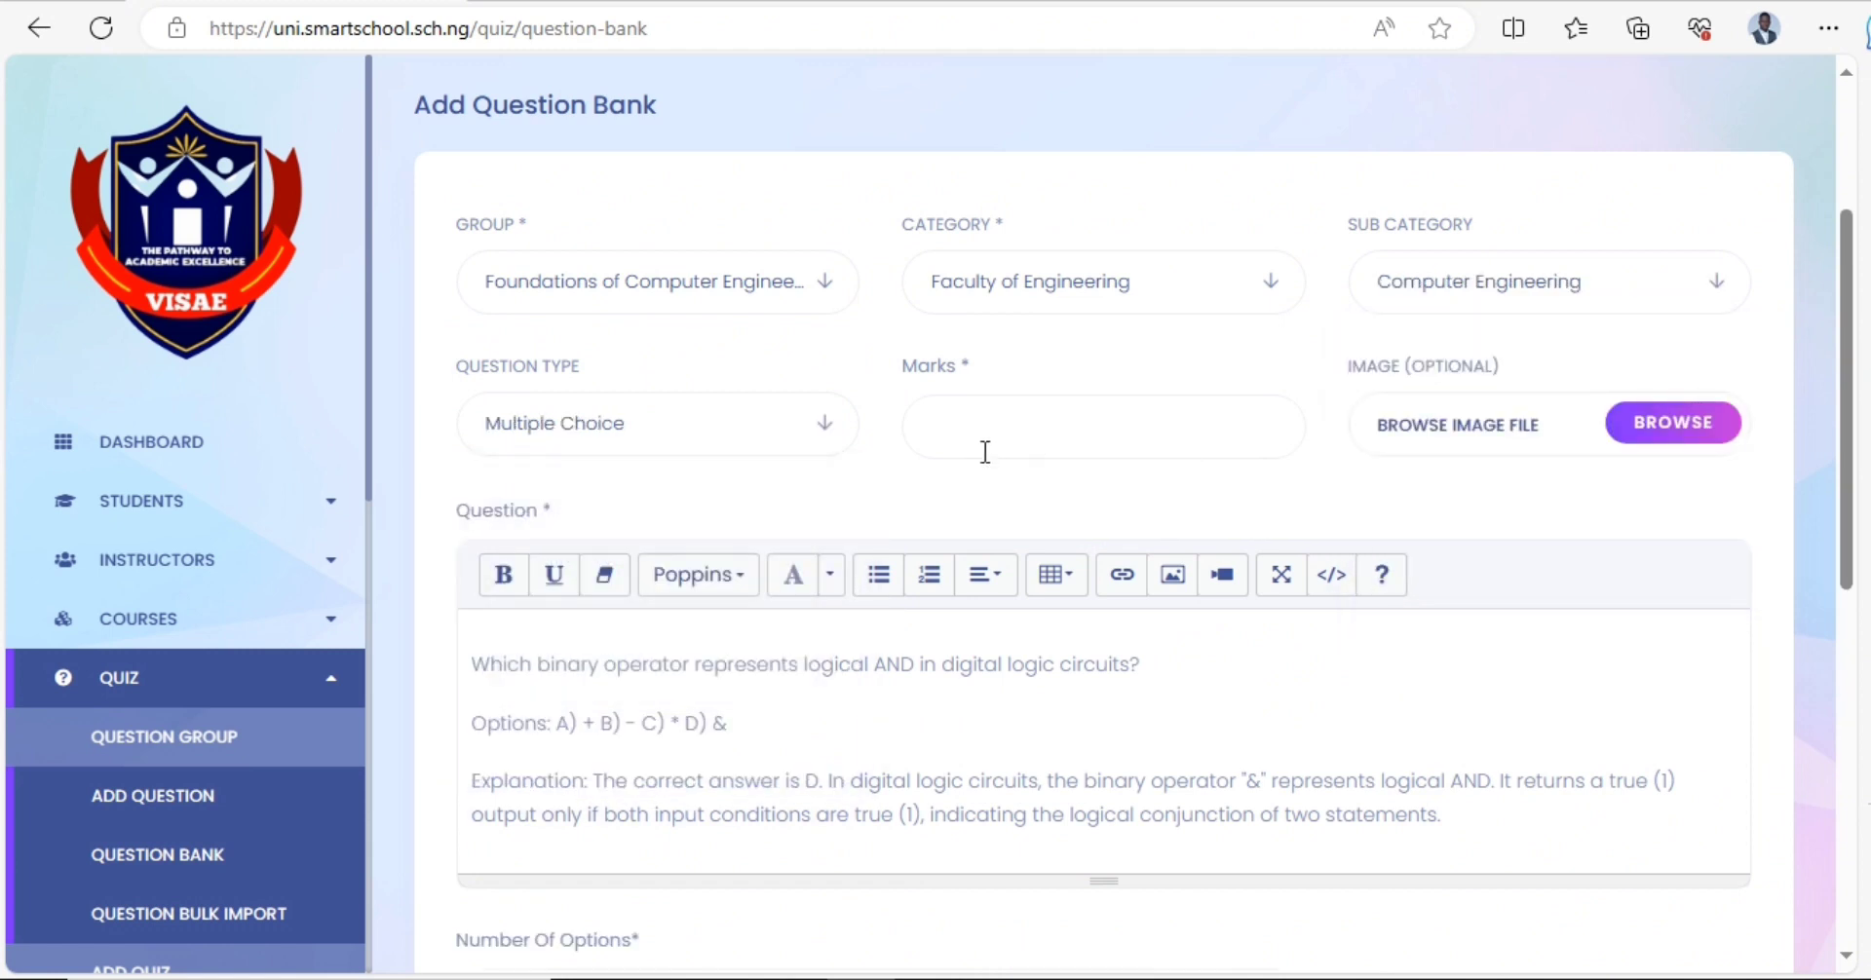
left_click(598, 445)
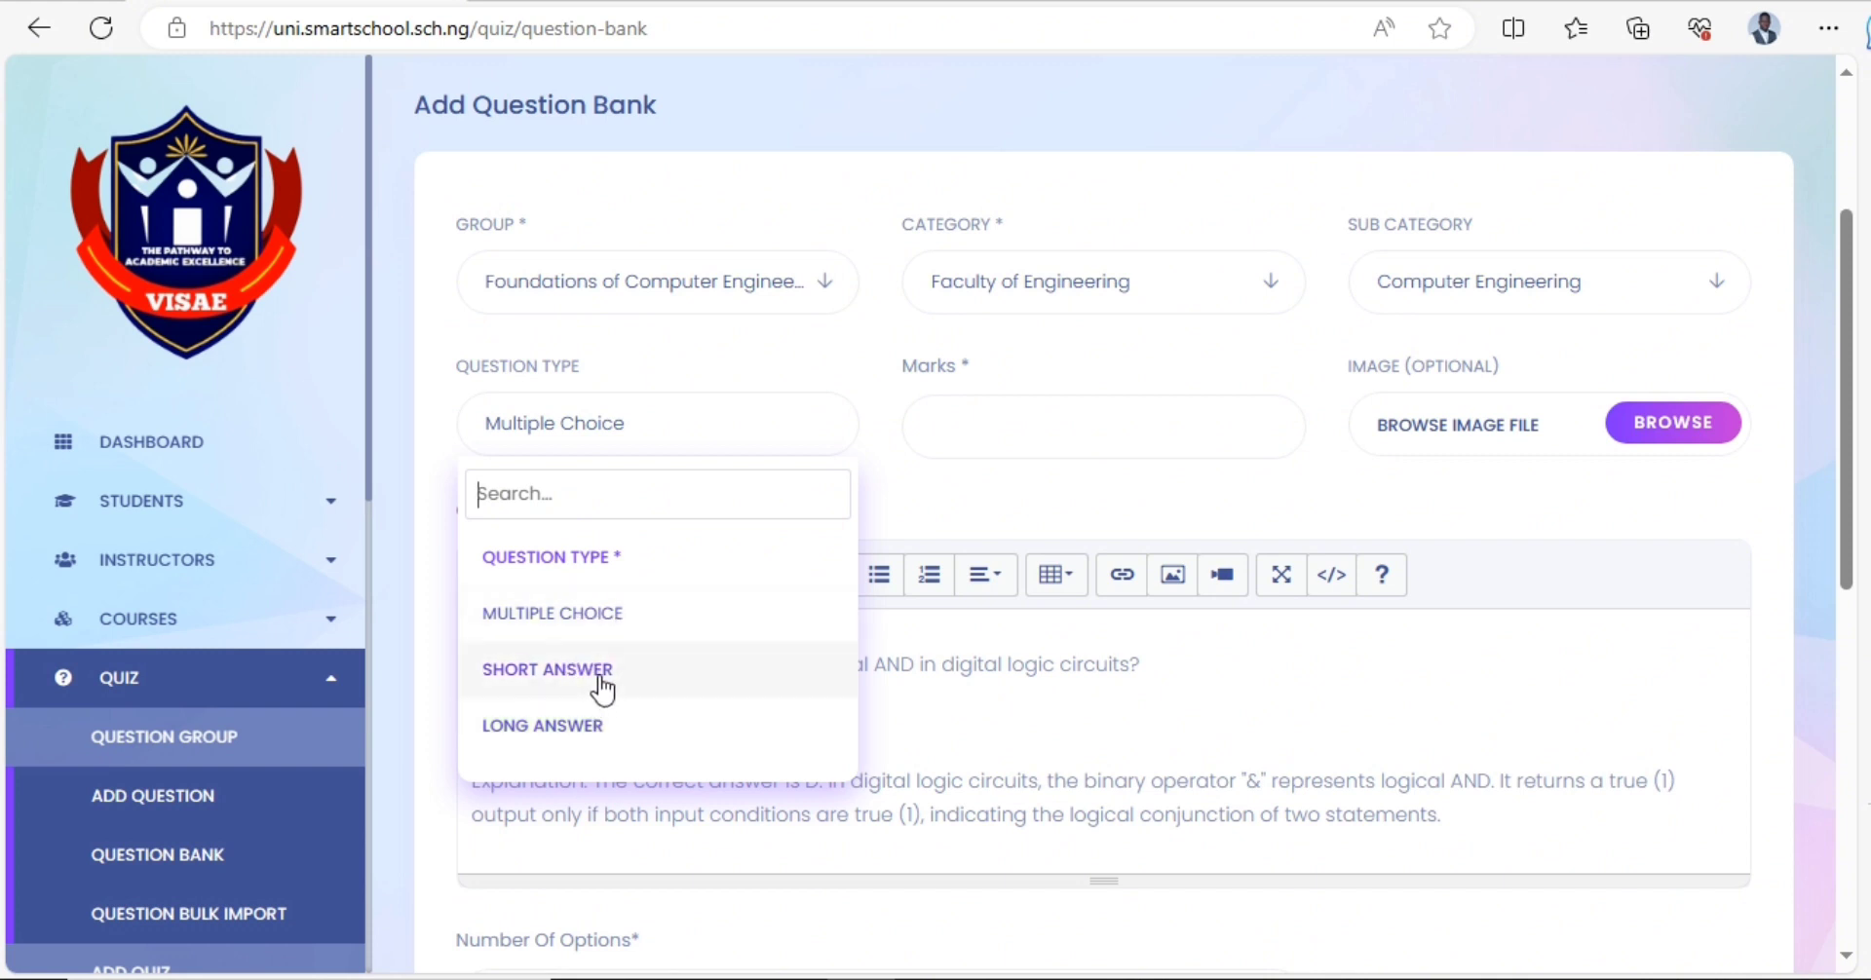
left_click(611, 623)
left_click(990, 430)
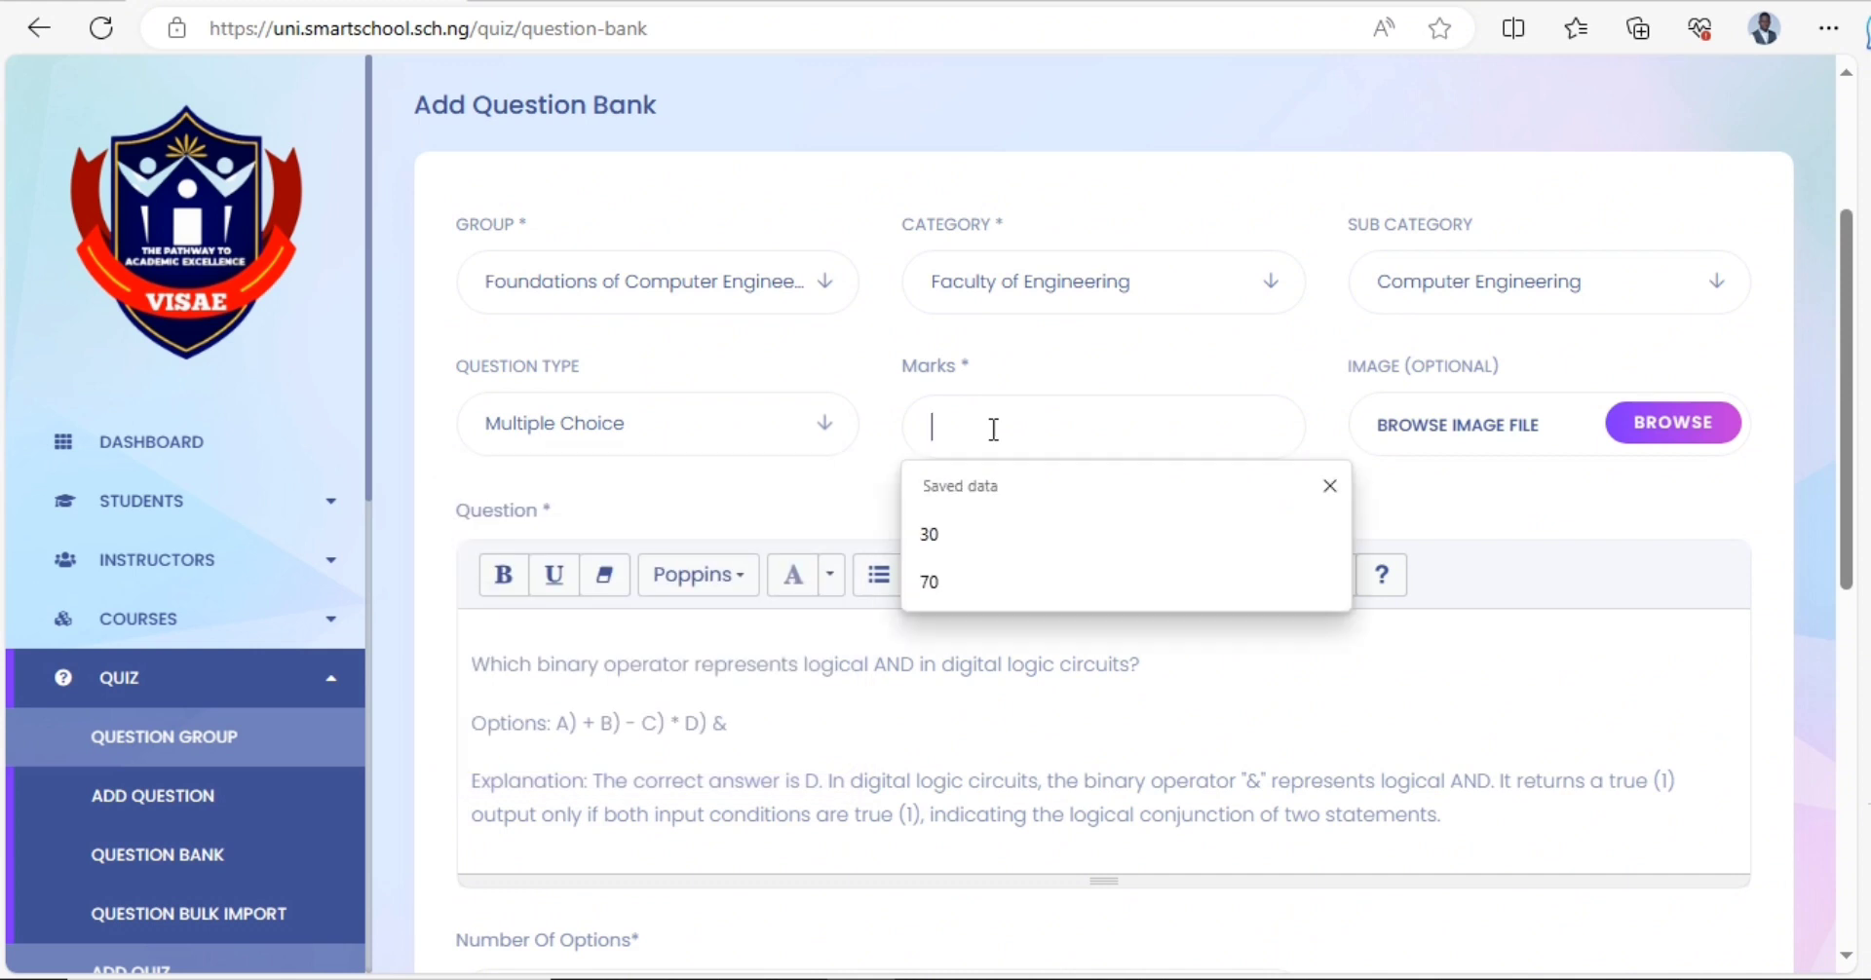
type("5")
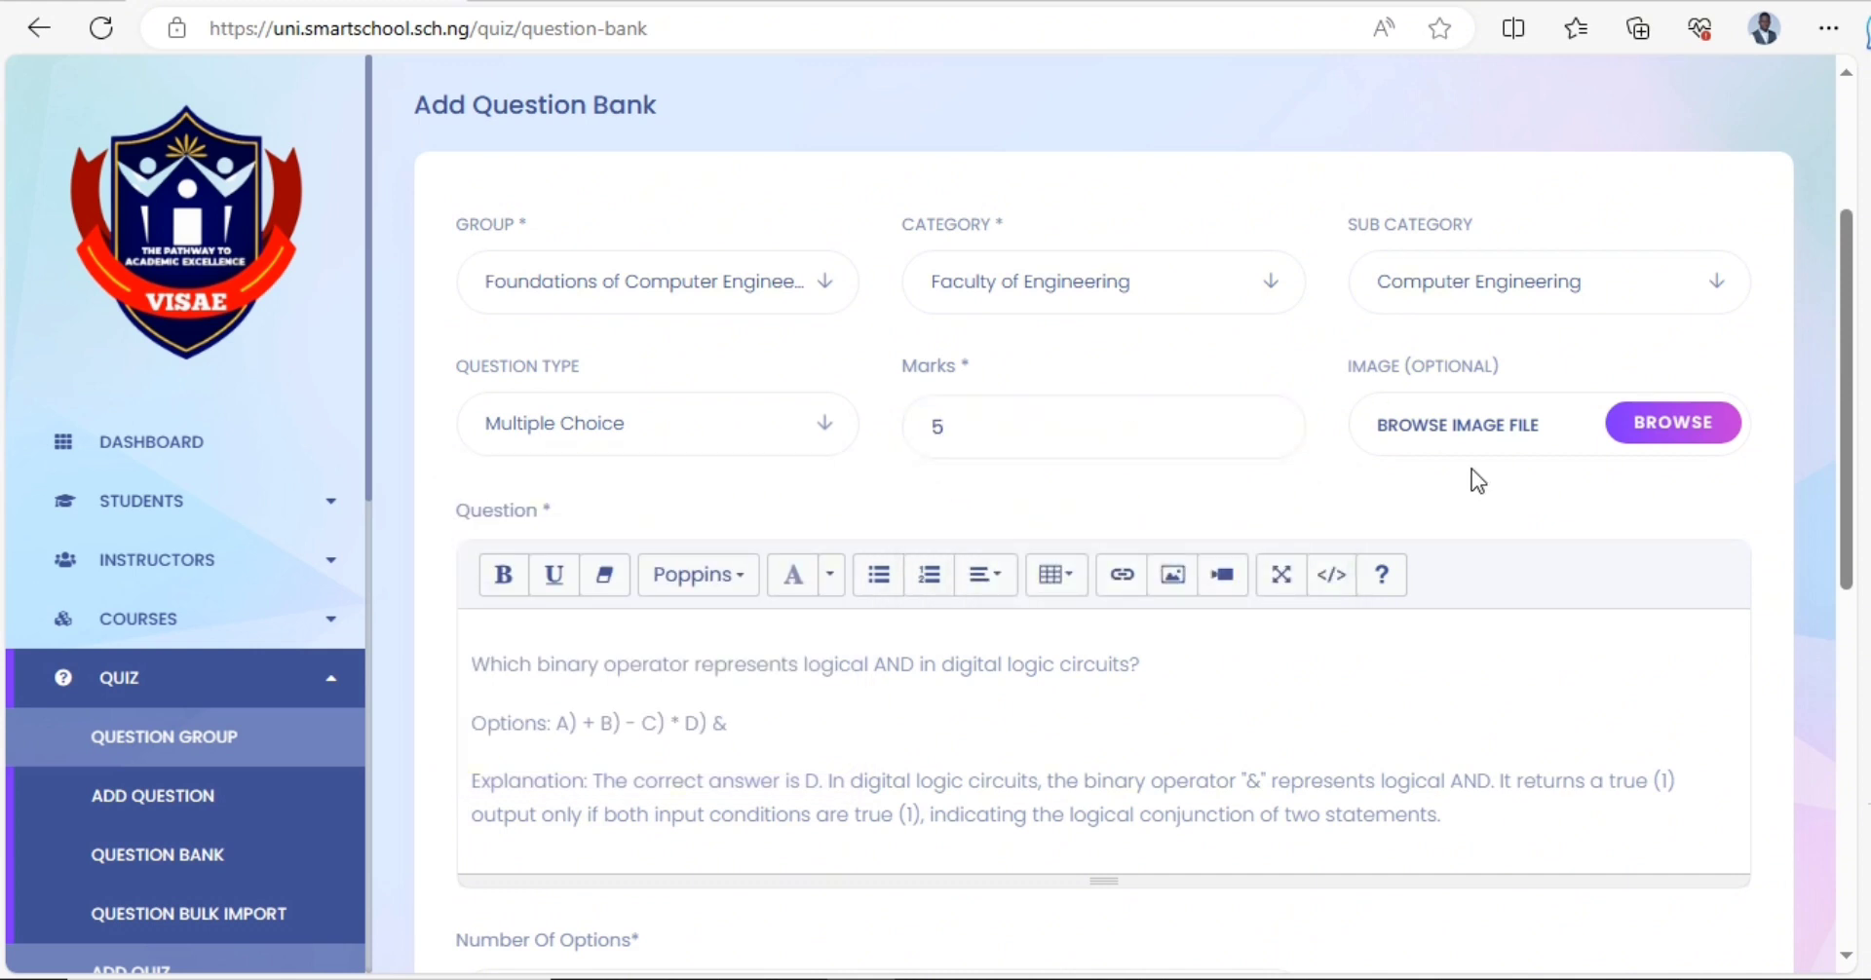
- Create 4 answer options for the question and fill them in as +, -, * and &
scroll(955, 514, "down", 3)
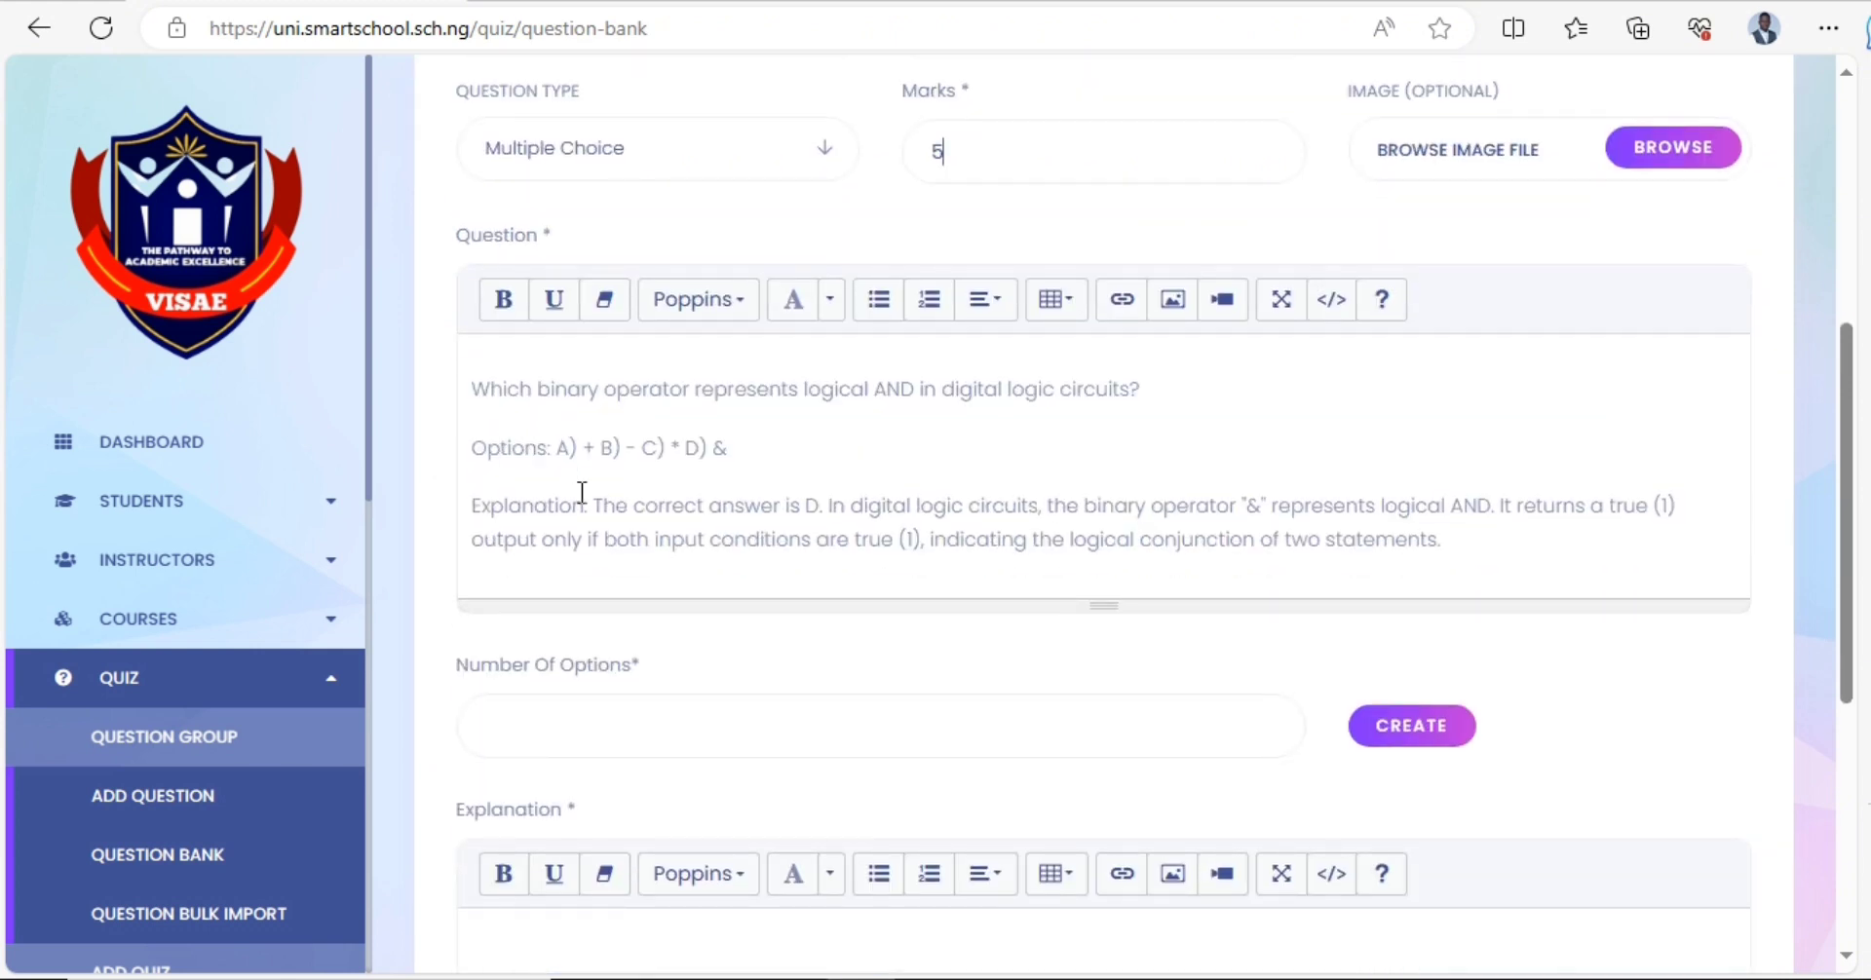
left_click(1403, 725)
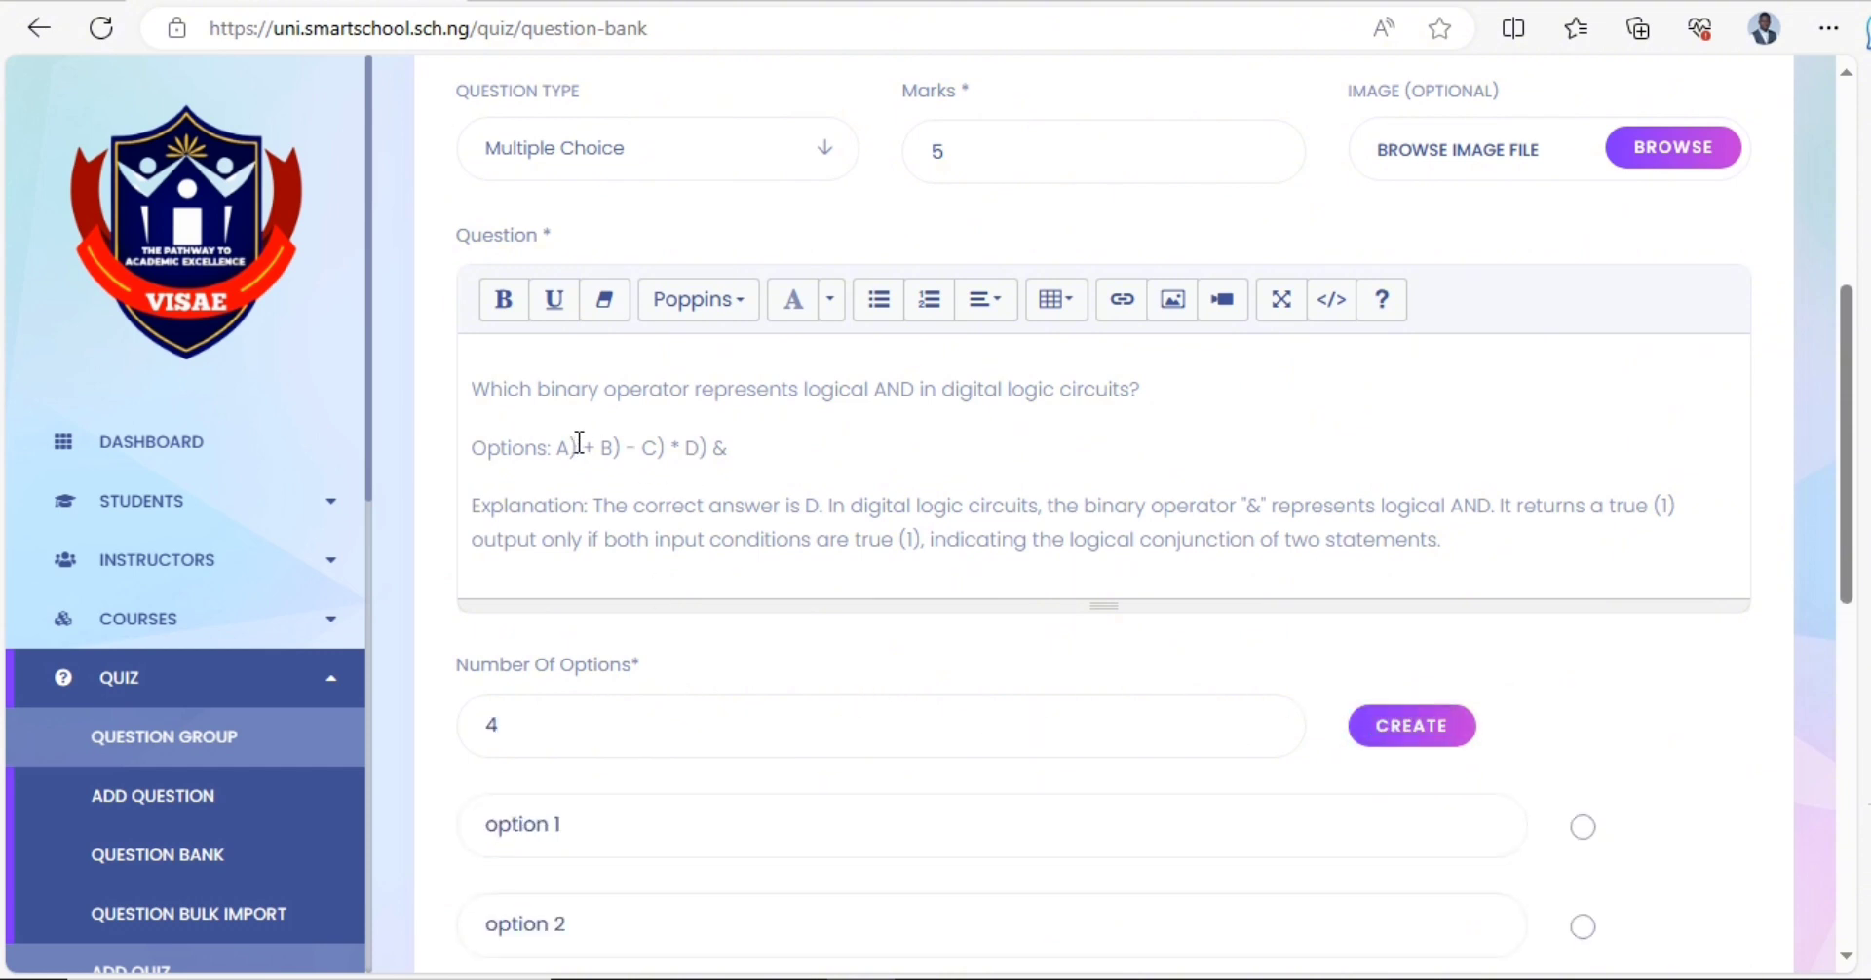
left_click_drag(579, 443, 595, 445)
key("ctrl+c")
left_click(585, 838)
key("ctrl+v")
left_click(558, 914)
type("-")
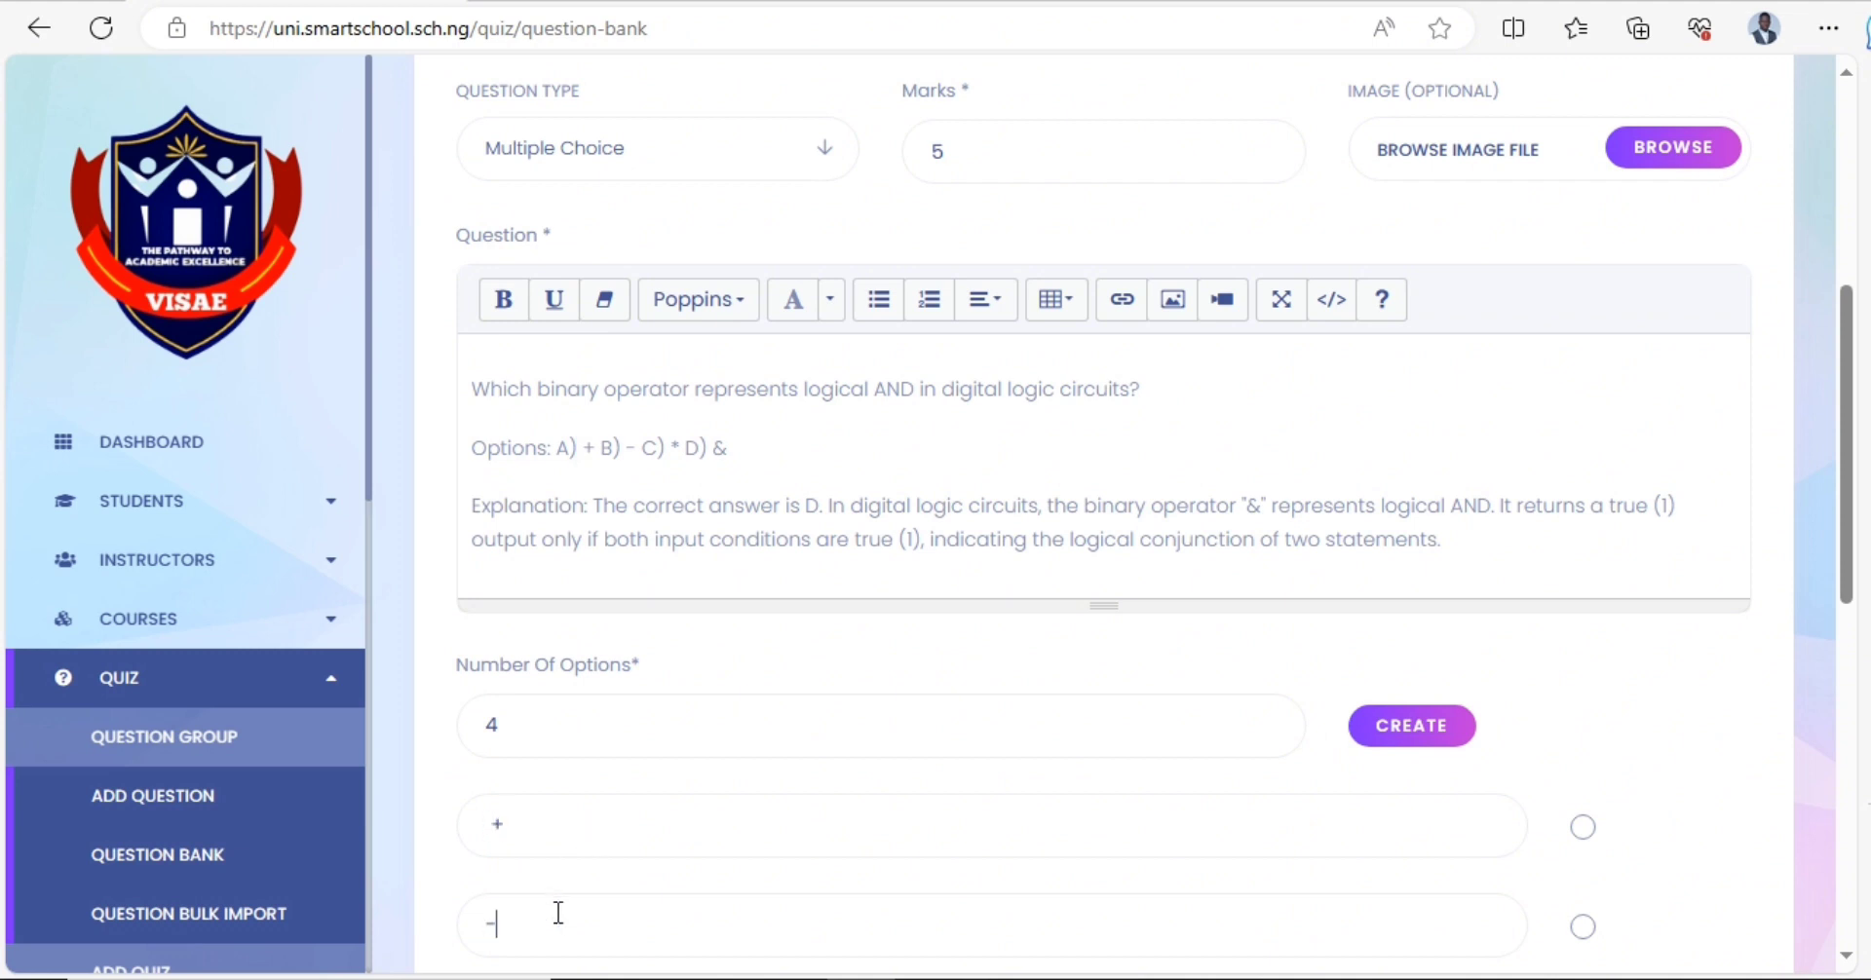
scroll(585, 906, "down", 3)
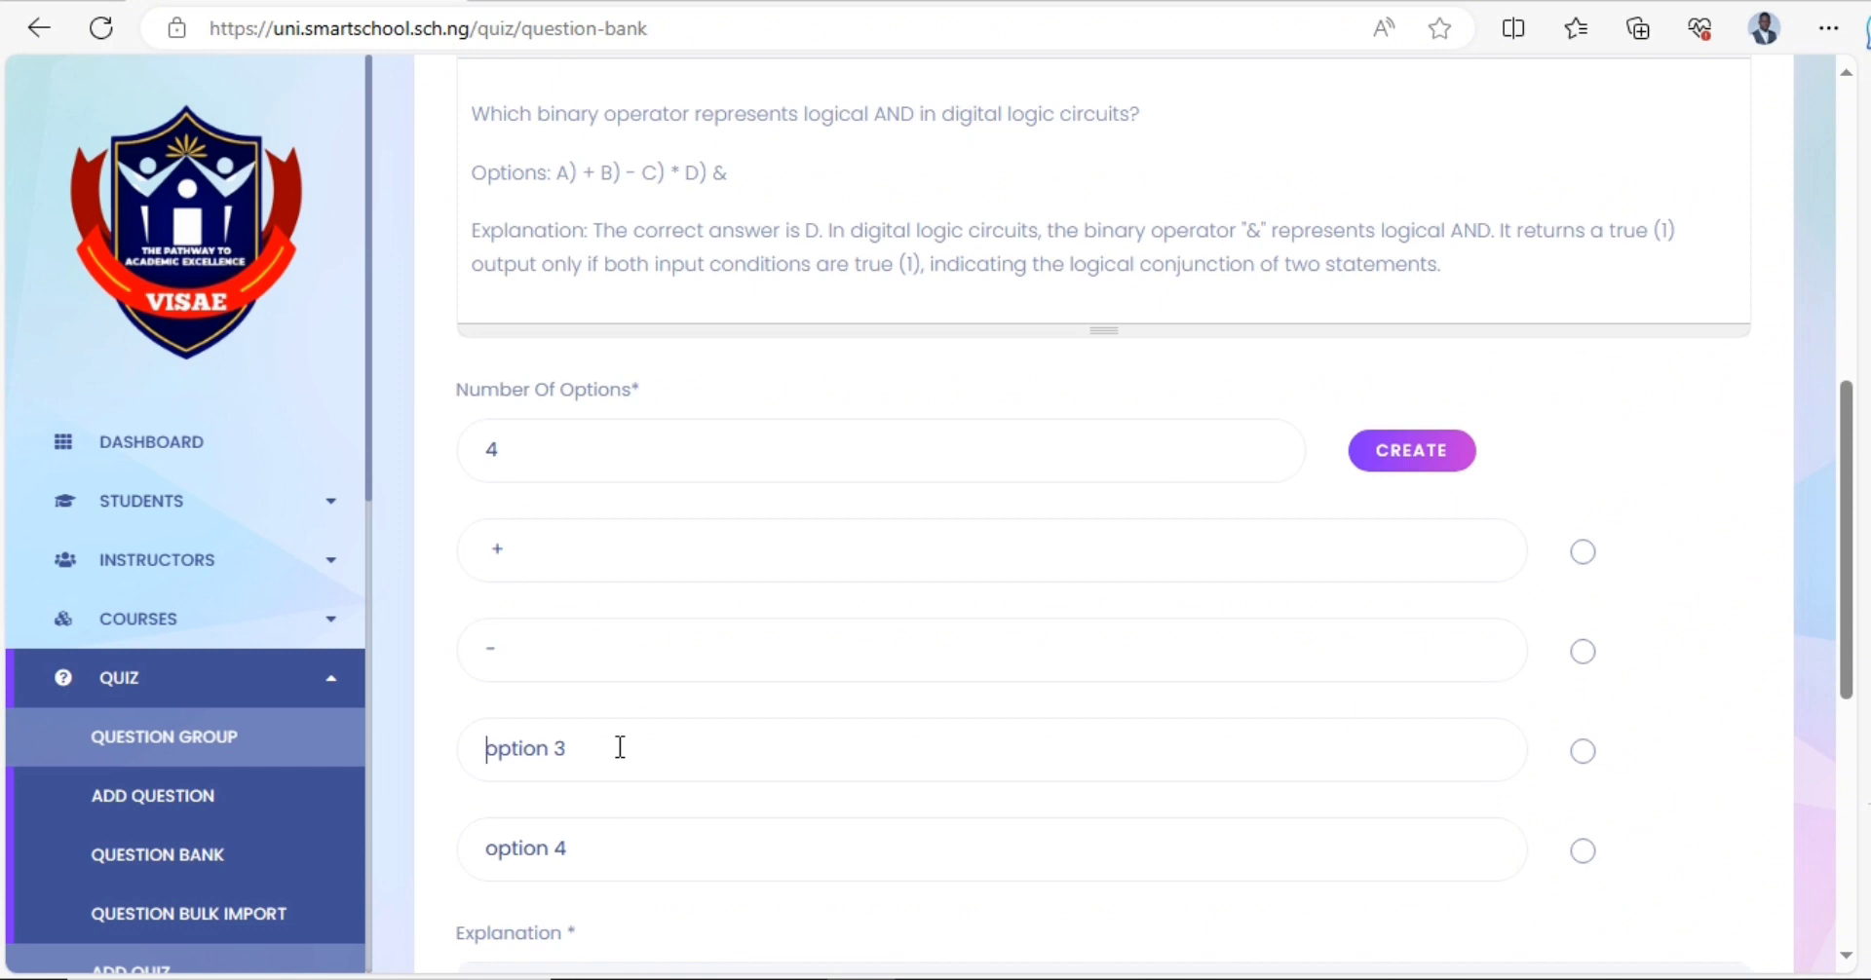
type("*")
type("&")
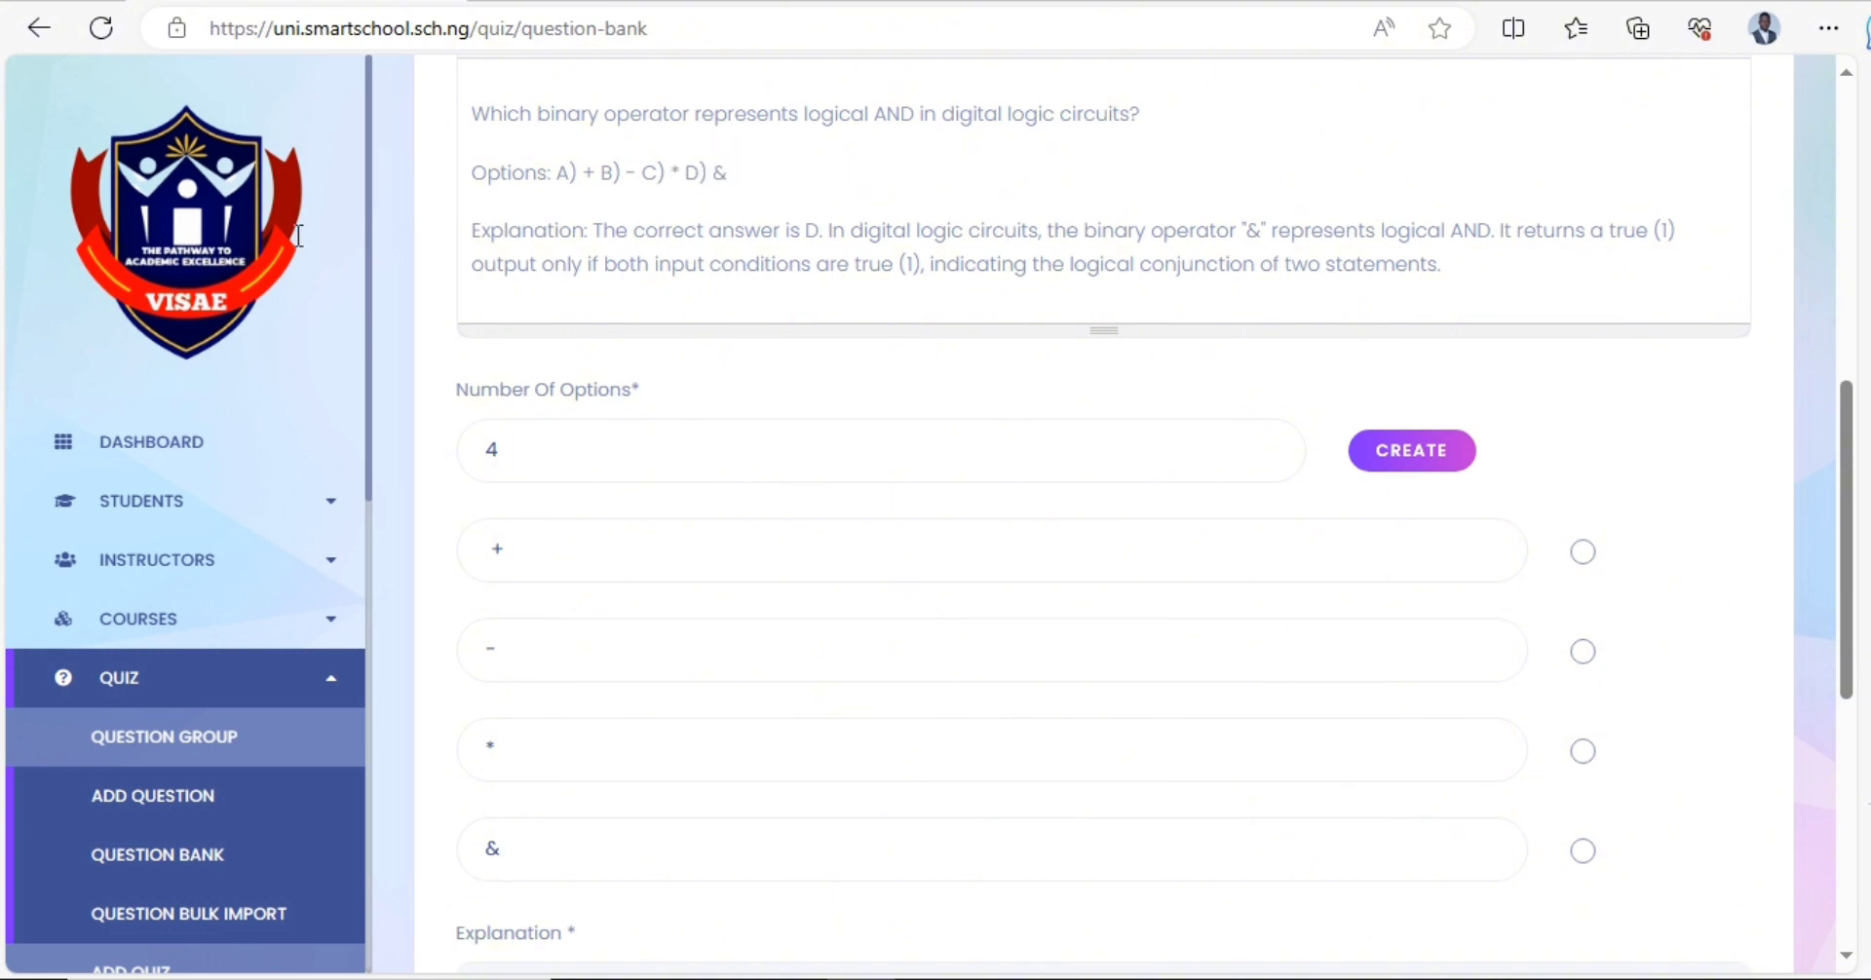
- Delete the "Options" line from the question text and mark & as the correct answer
triple_click(413, 184)
key("BackSpace")
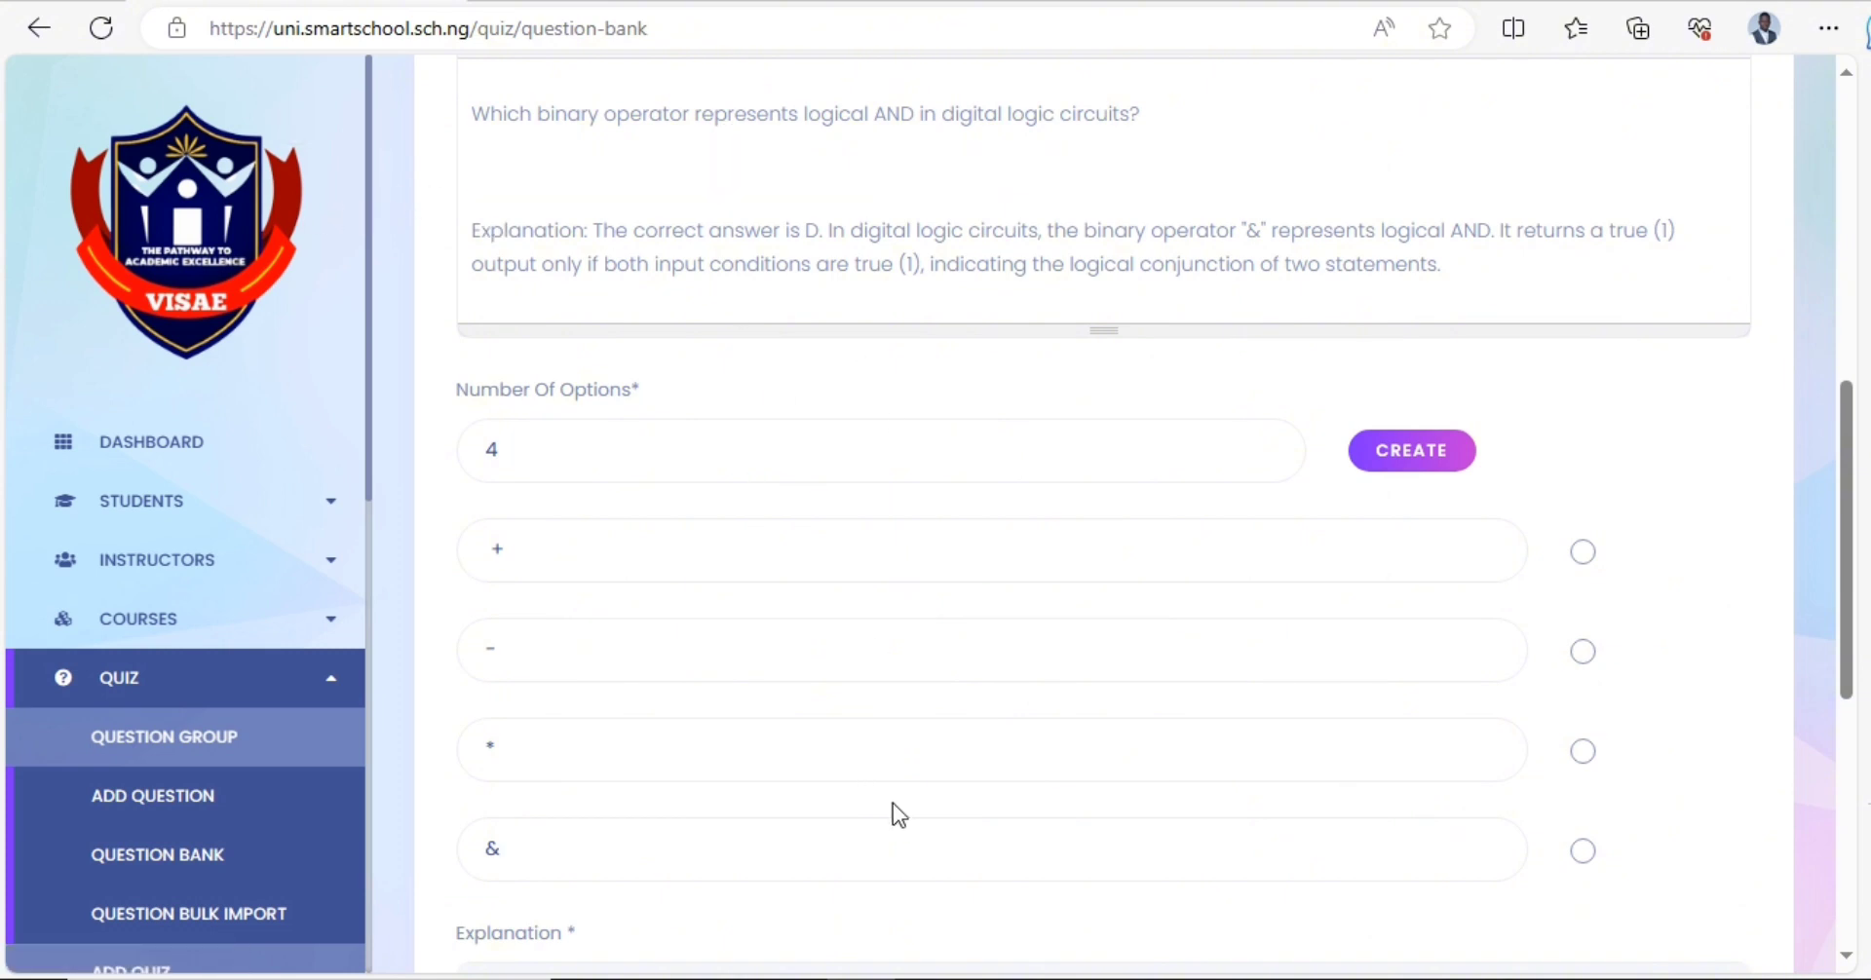
left_click(1581, 753)
left_click(1581, 851)
left_click(1584, 754)
- Delete "Explanation: The correct answer is D." from the question text and move the remaining explanation into the Explanation field
left_click_drag(831, 231, 439, 238)
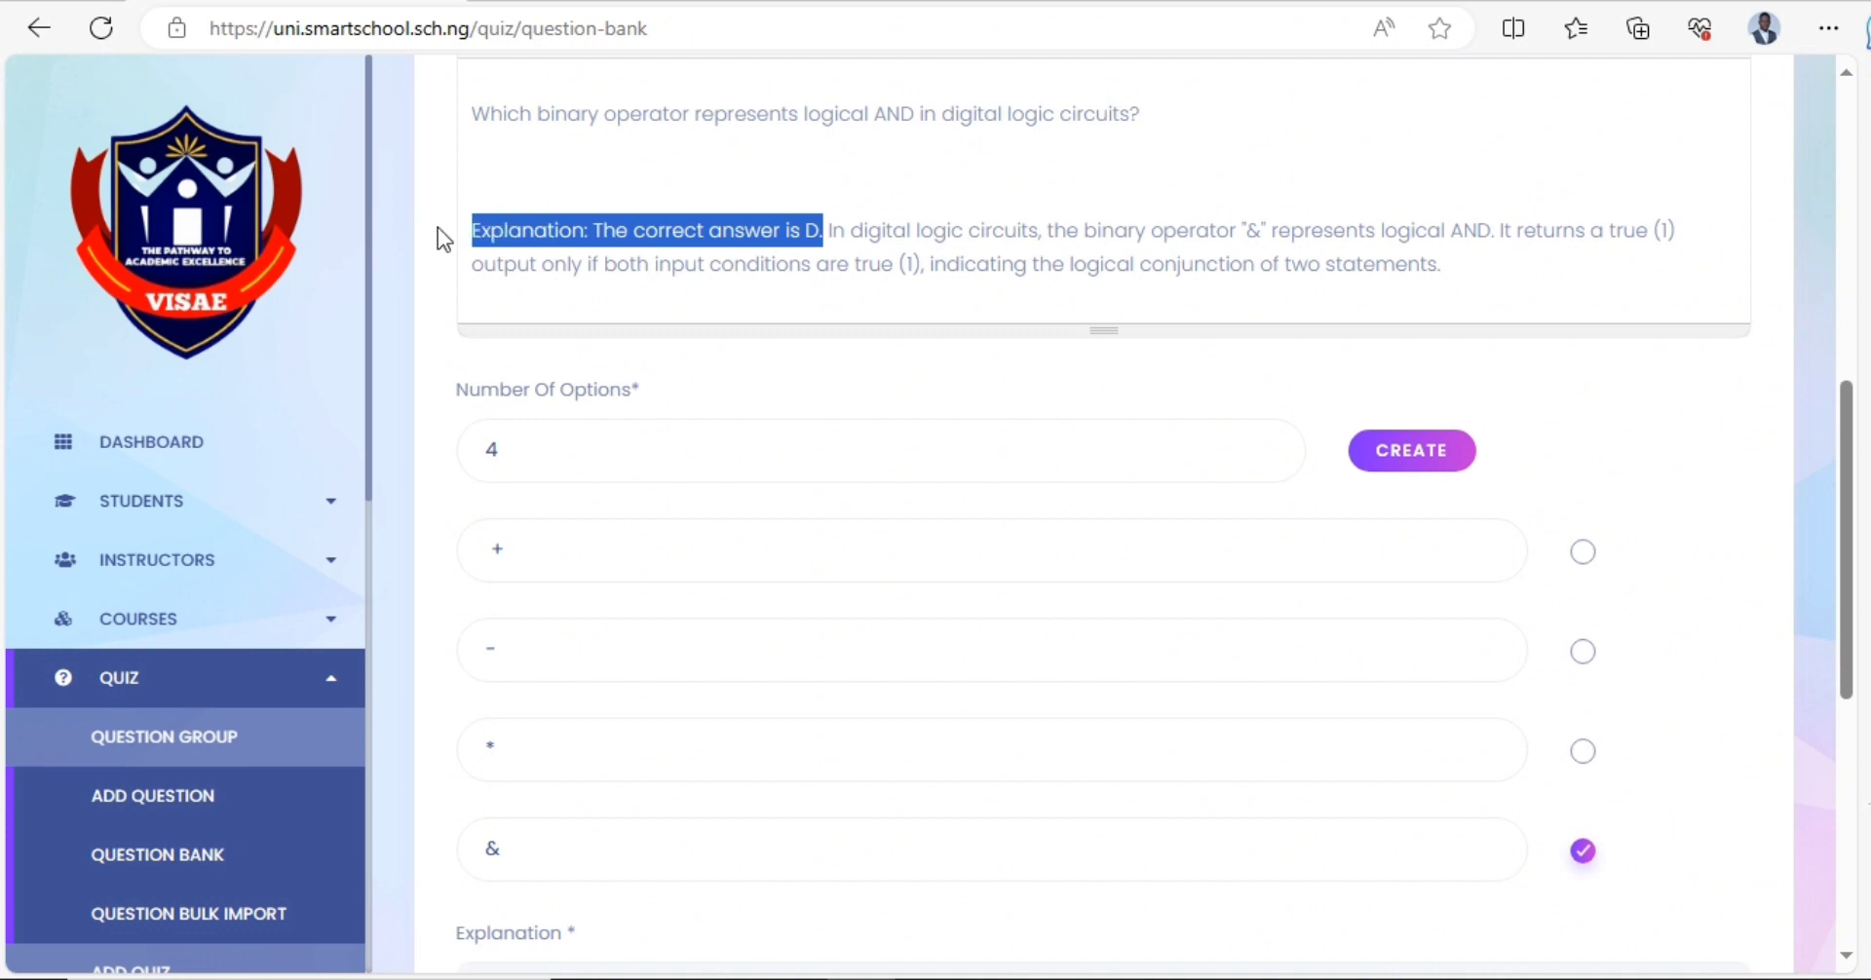
key("BackSpace")
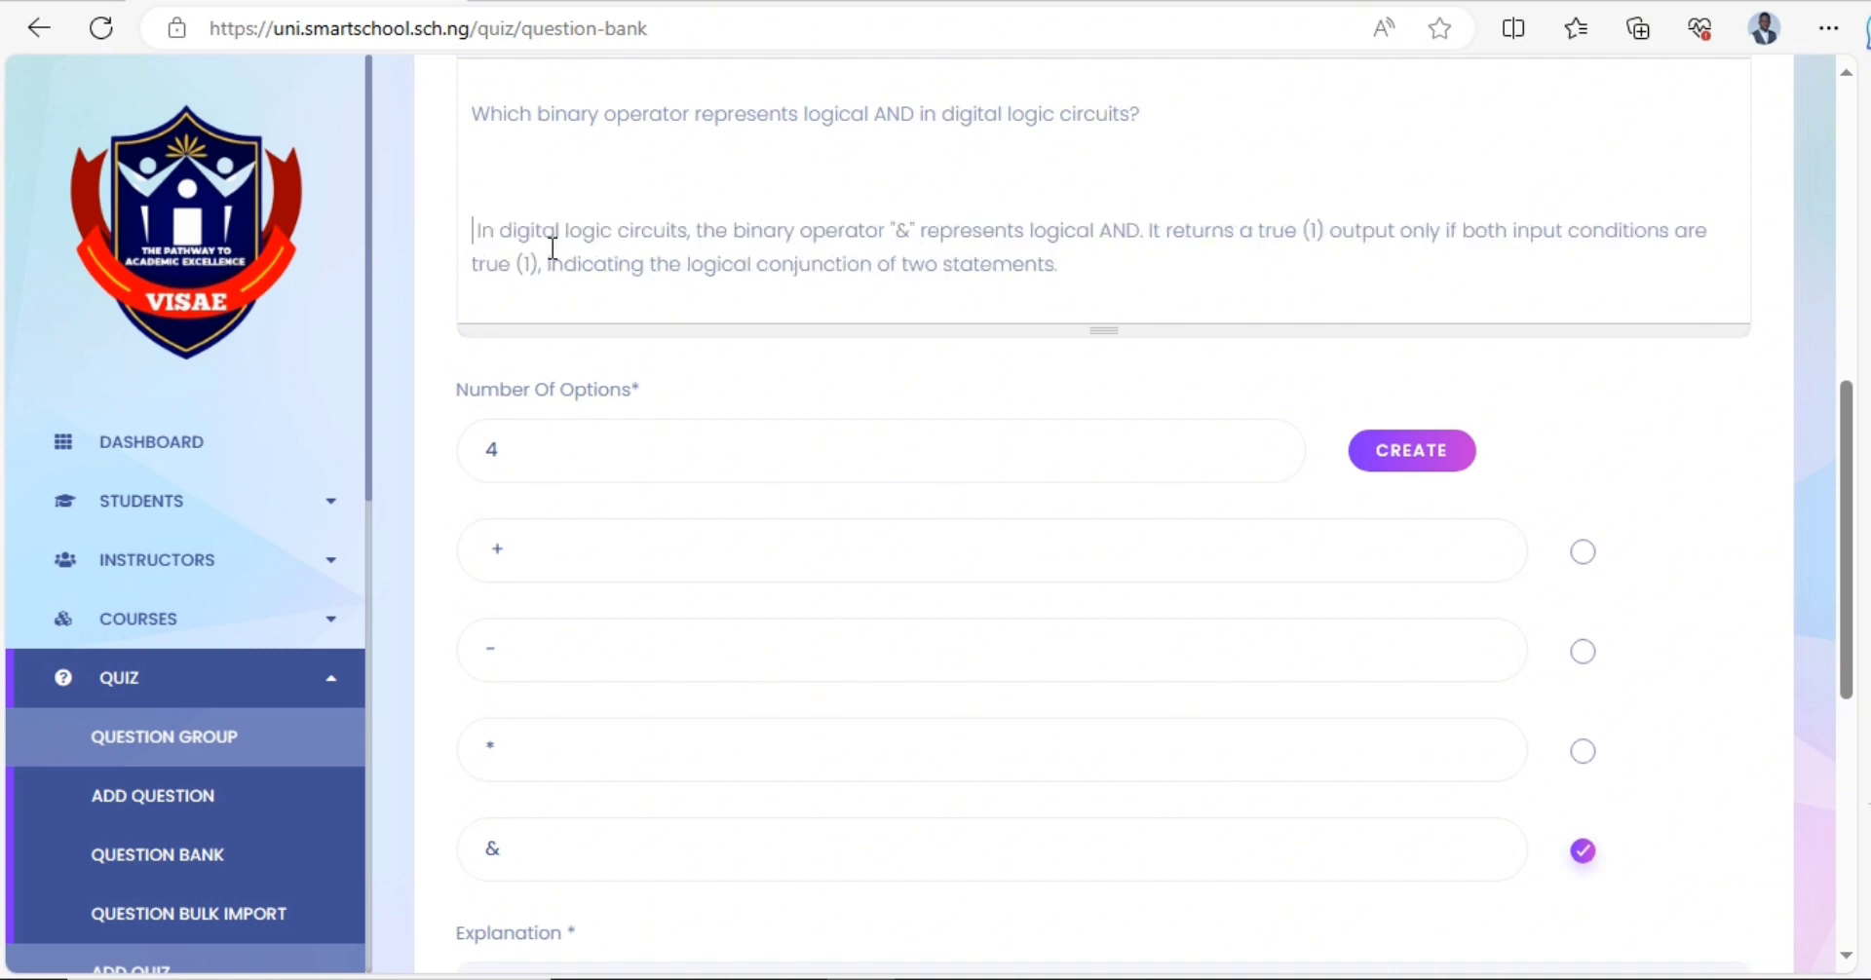
left_click_drag(553, 250, 1114, 283)
key("ctrl+x")
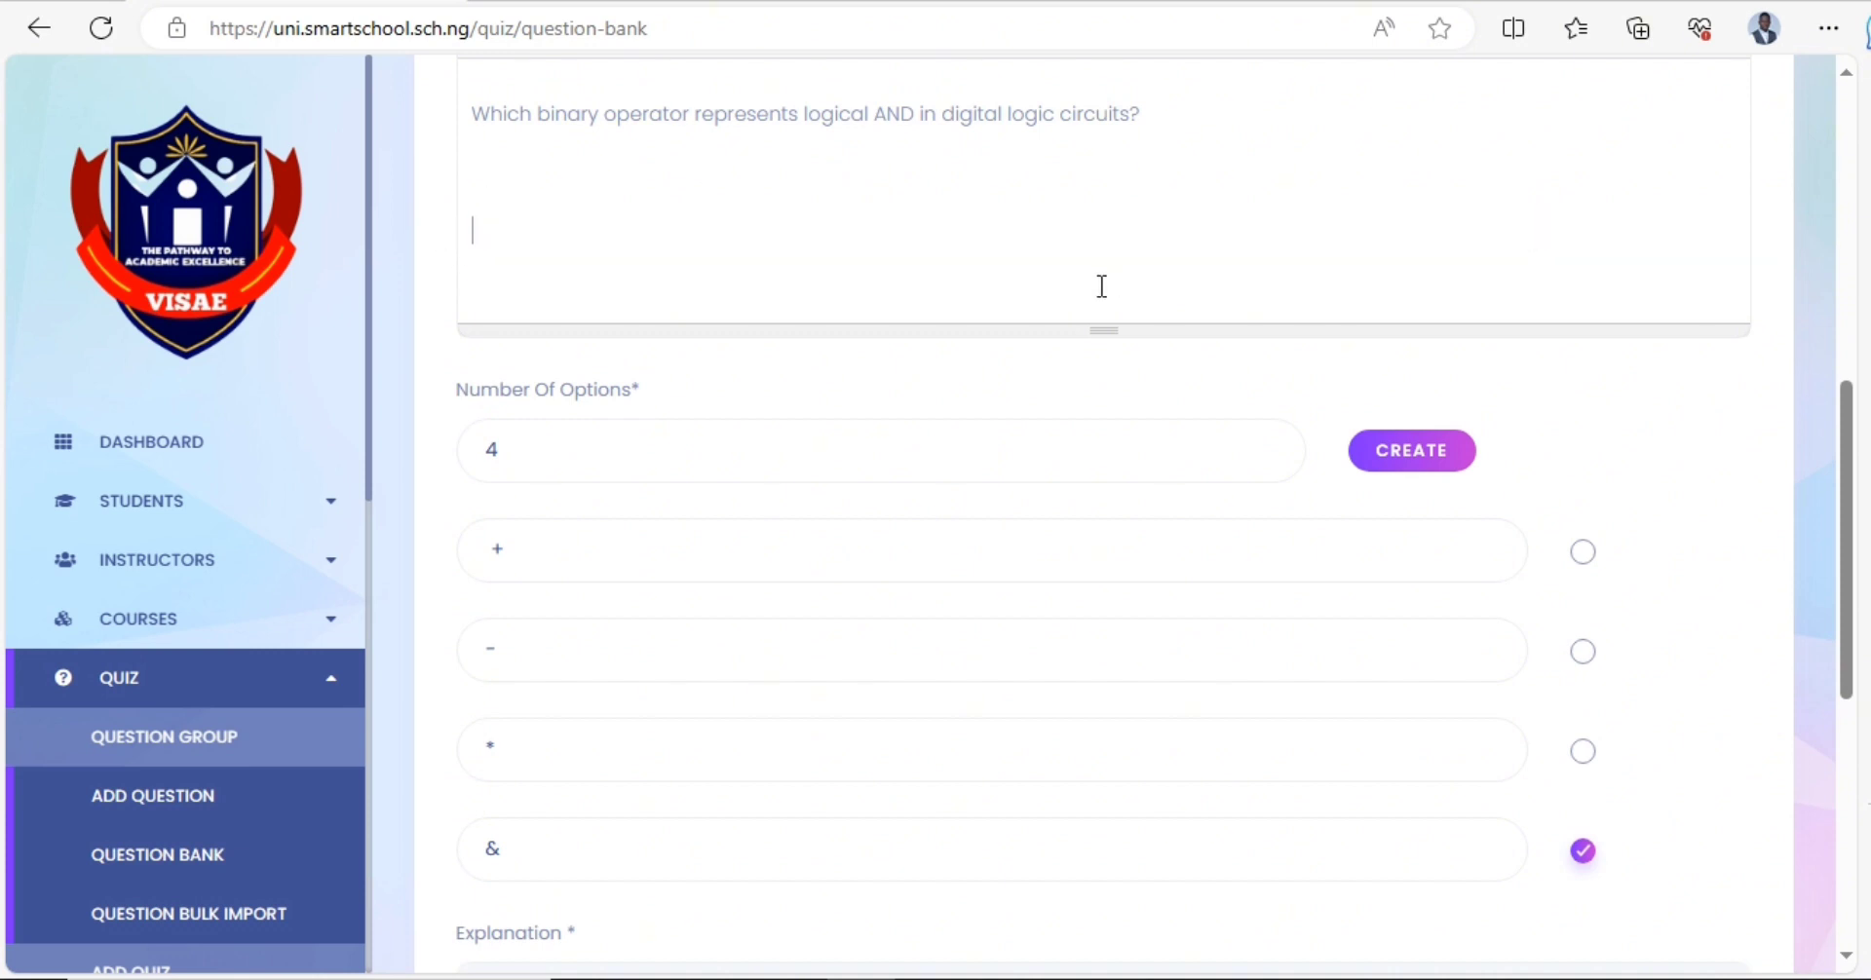
scroll(907, 615, "down", 5)
left_click(672, 683)
key("ctrl+v")
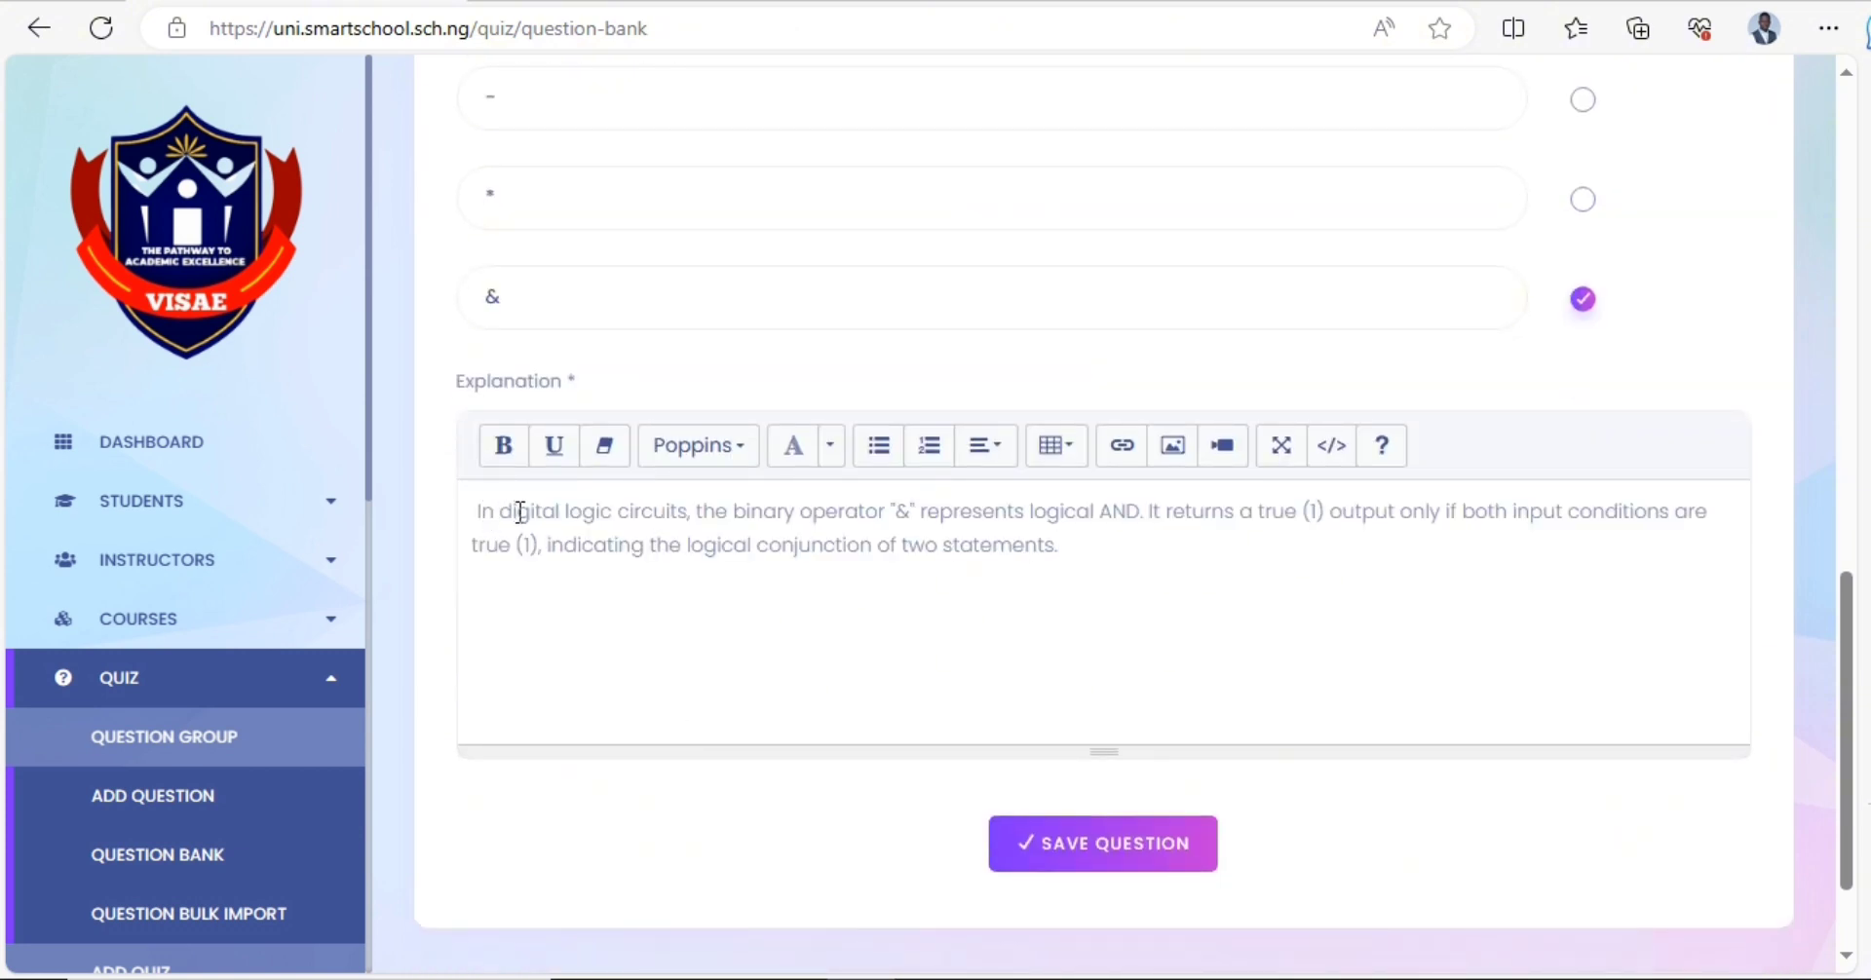
- Replace the explanation with "Select the correct answer from the options given above." and save the question
scroll(597, 559, "up", 2)
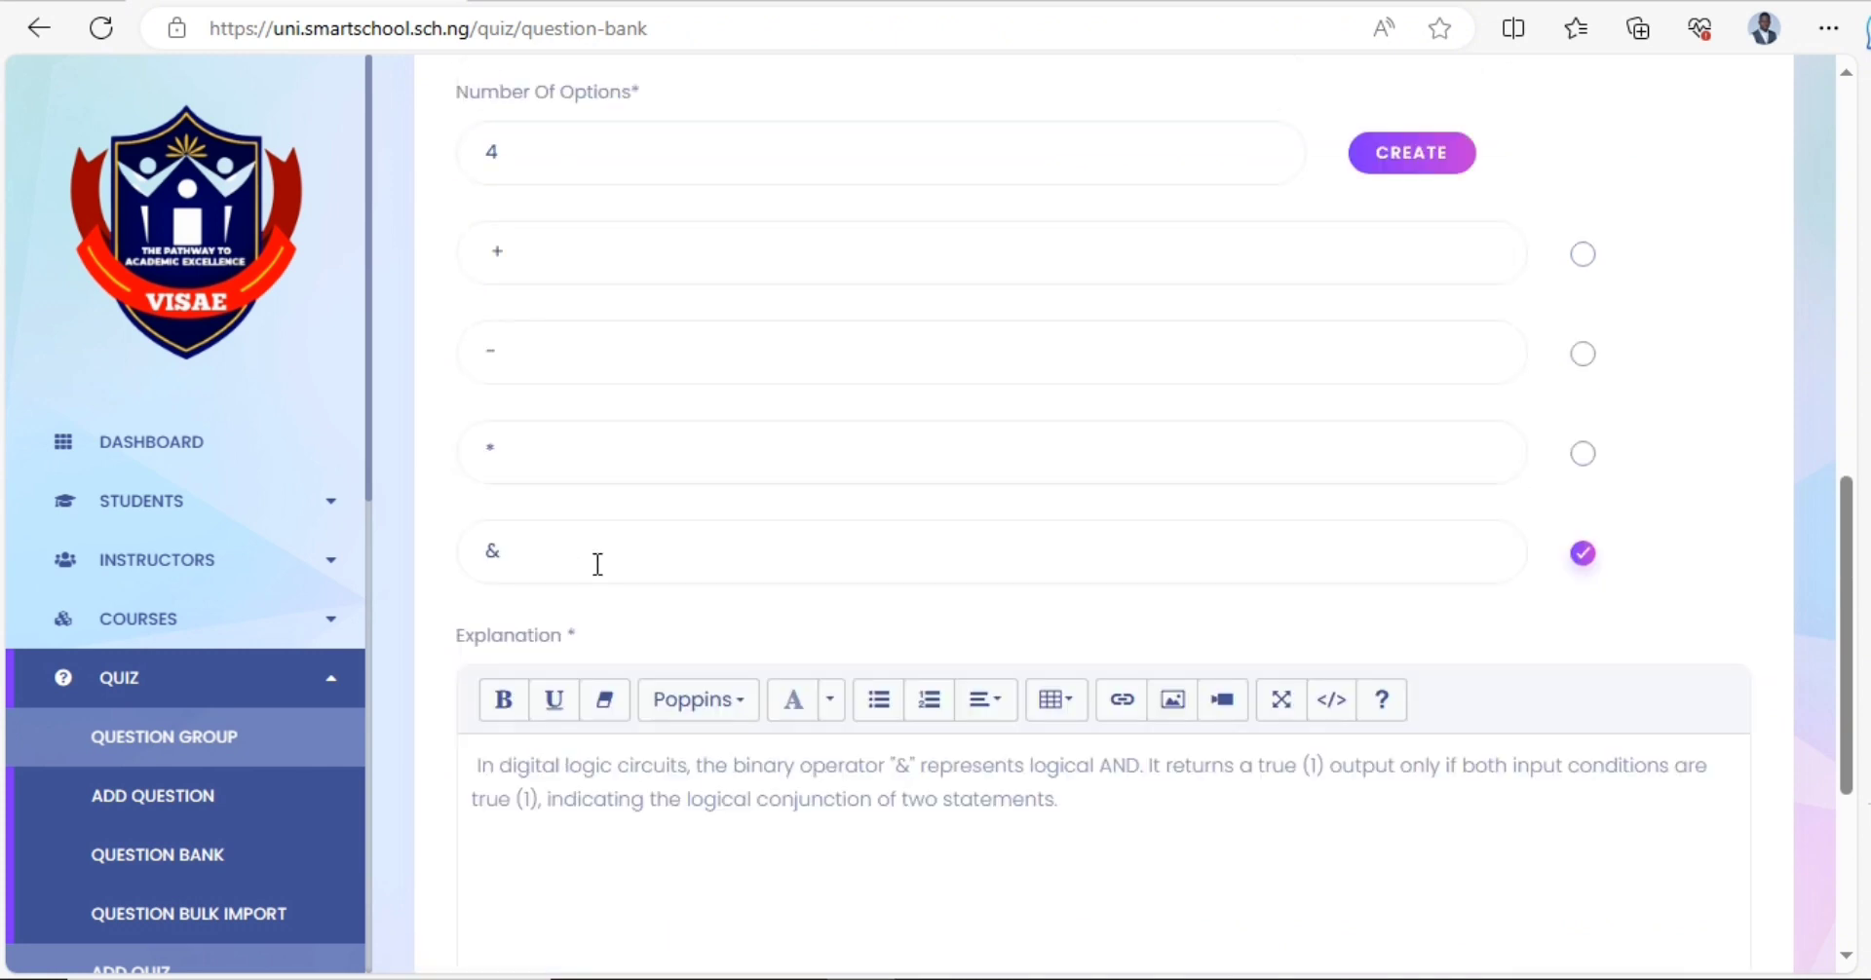
scroll(812, 706, "down", 2)
key("ctrl+a")
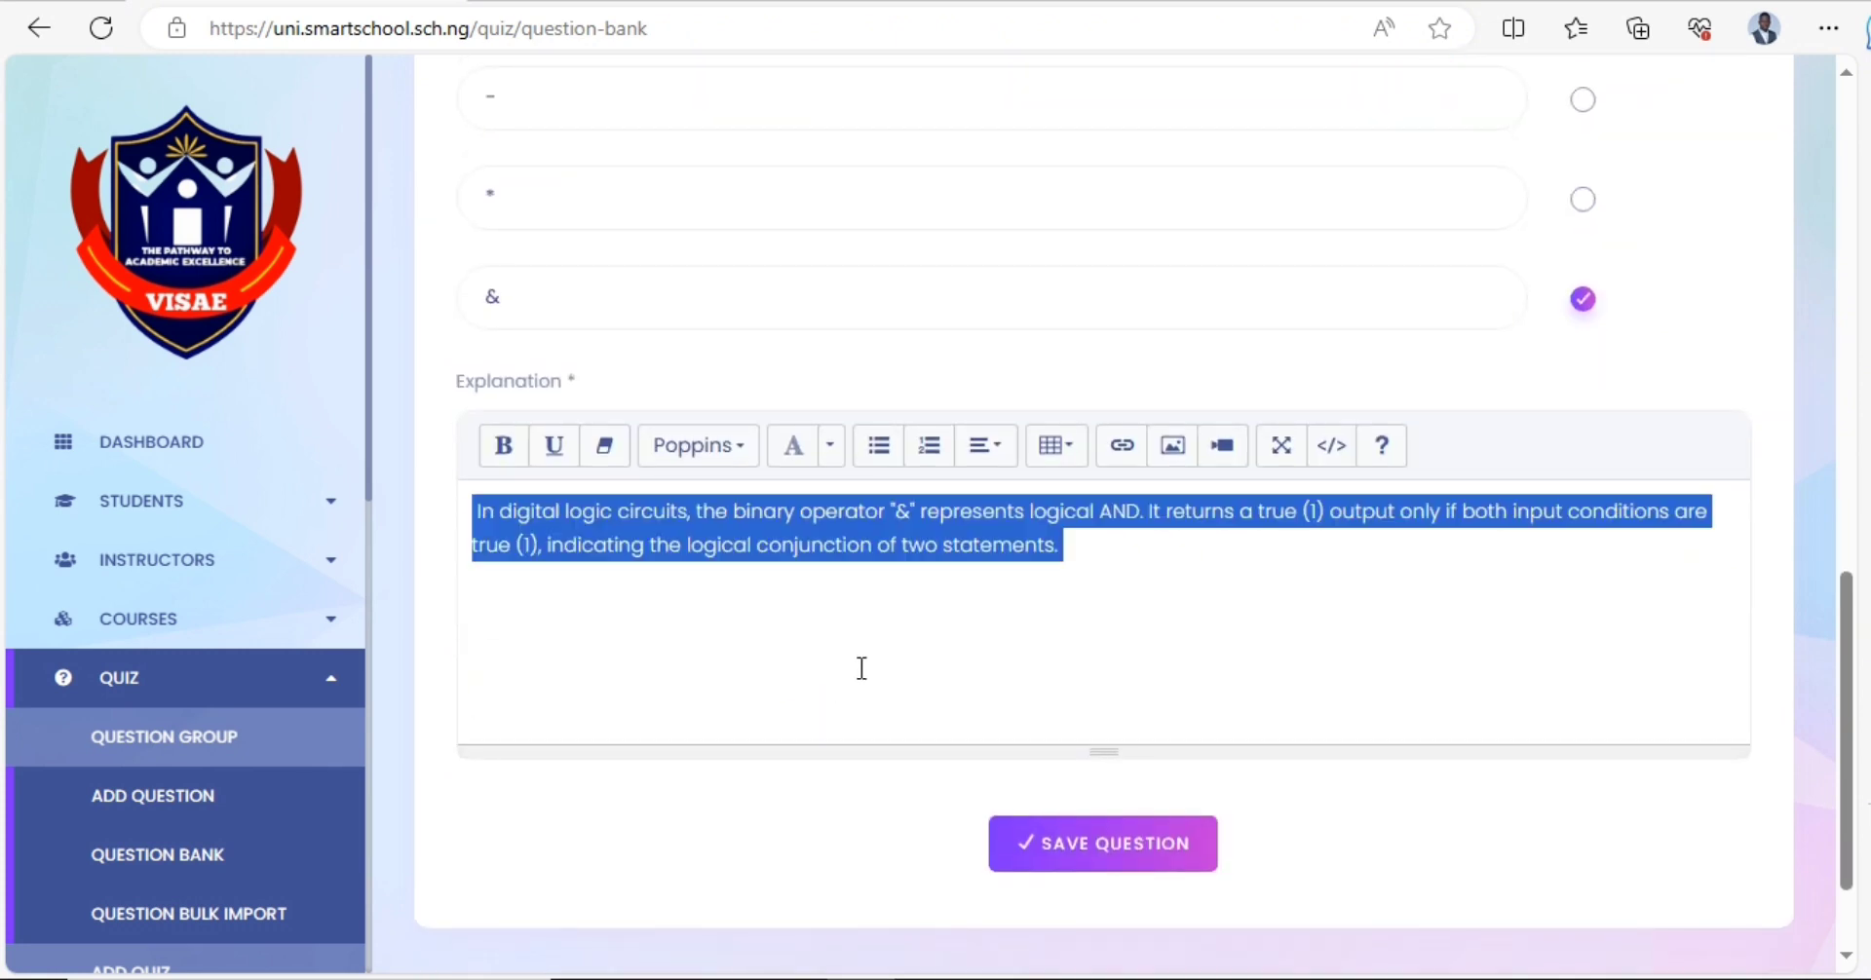
type("Select the correct a")
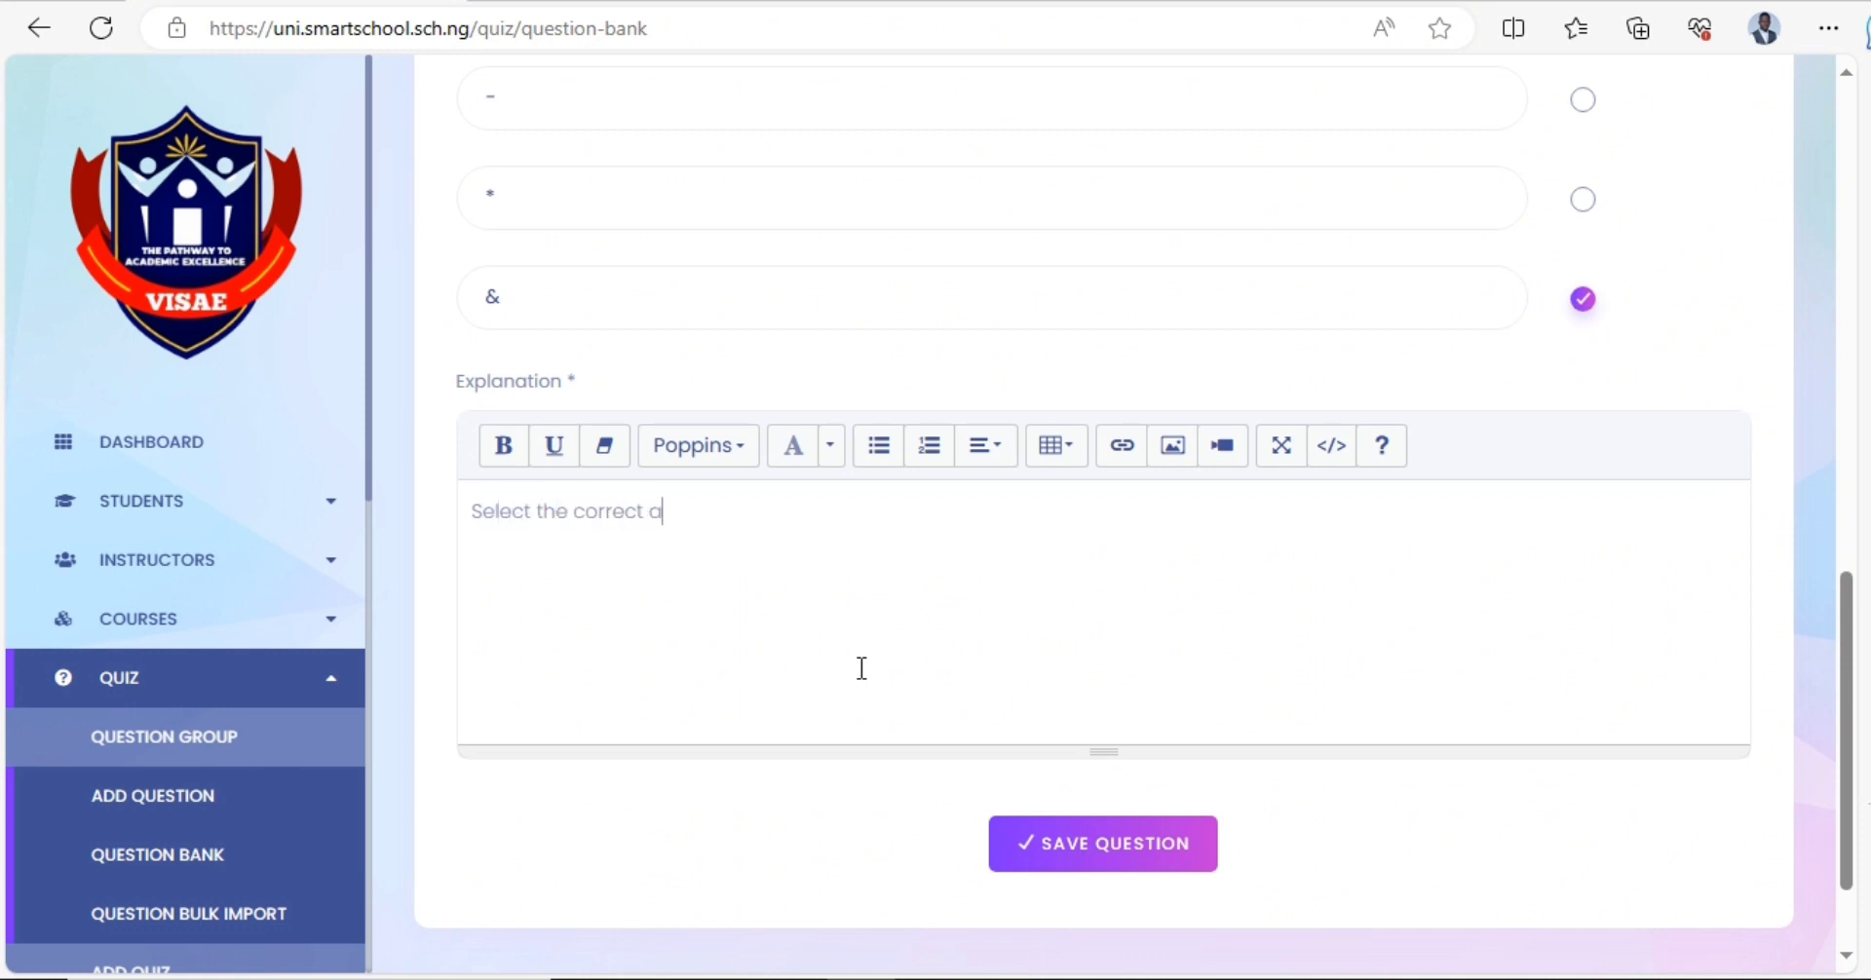
type("nswer from the options")
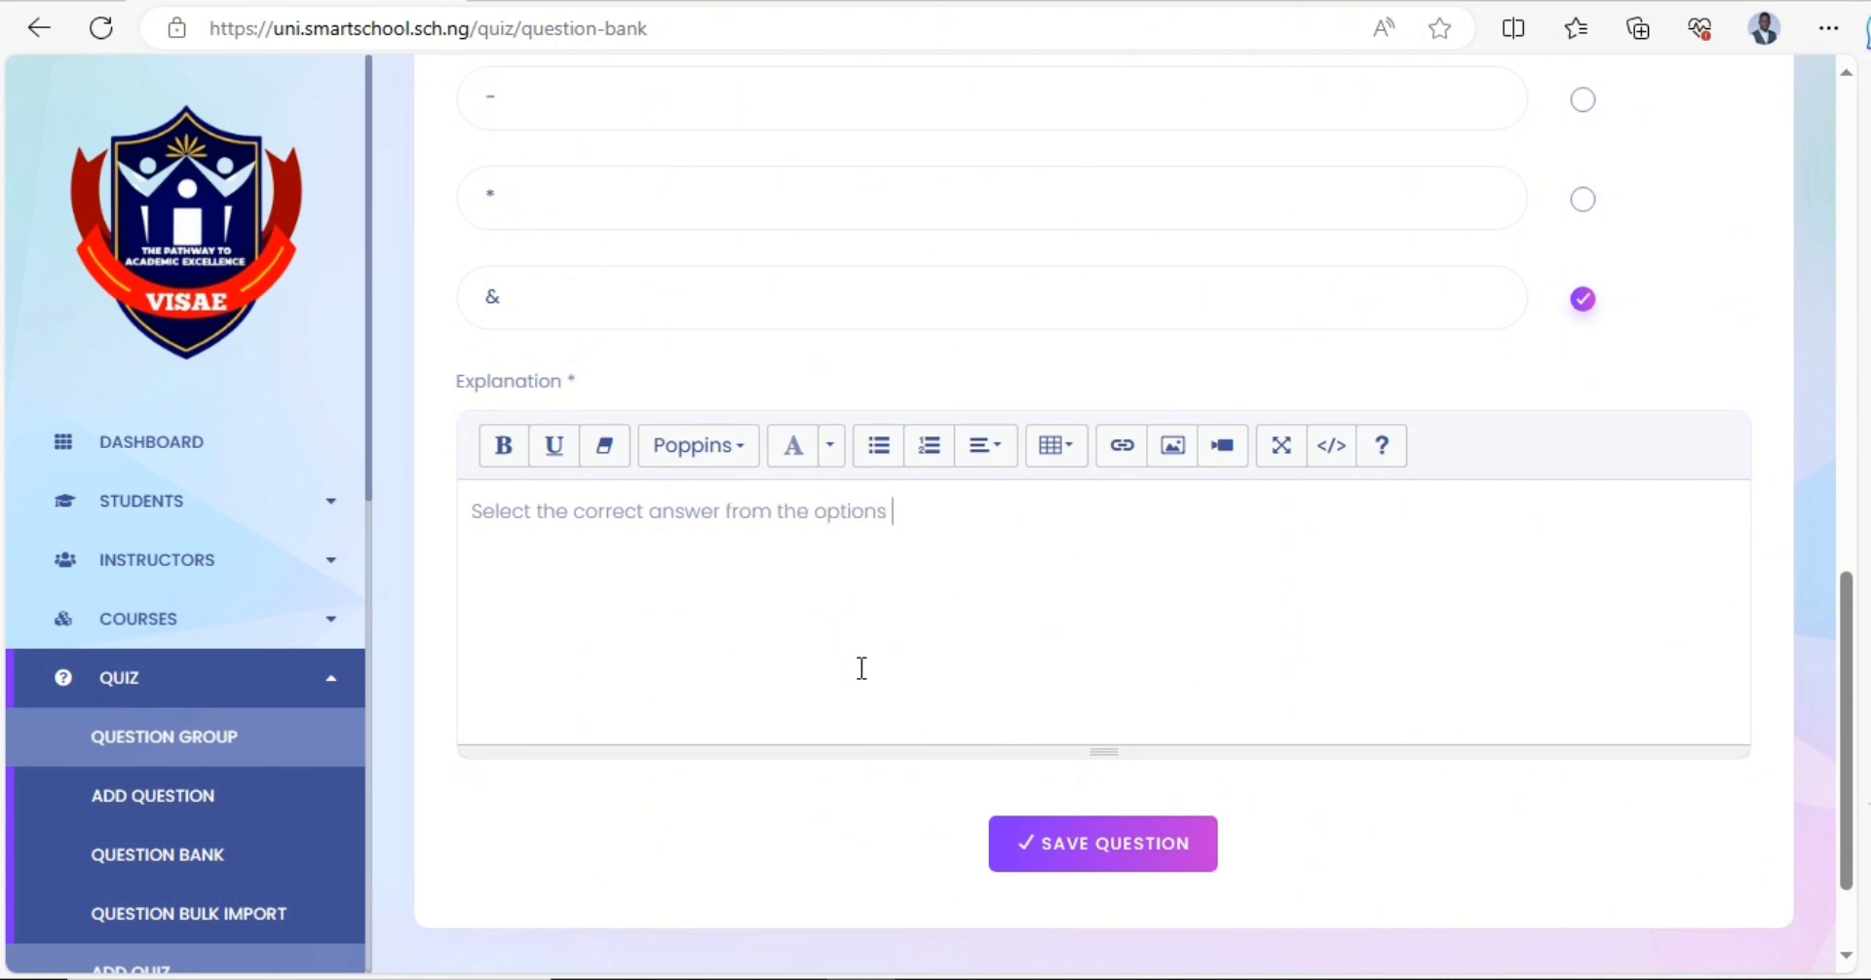
type(" given above.")
left_click(1169, 847)
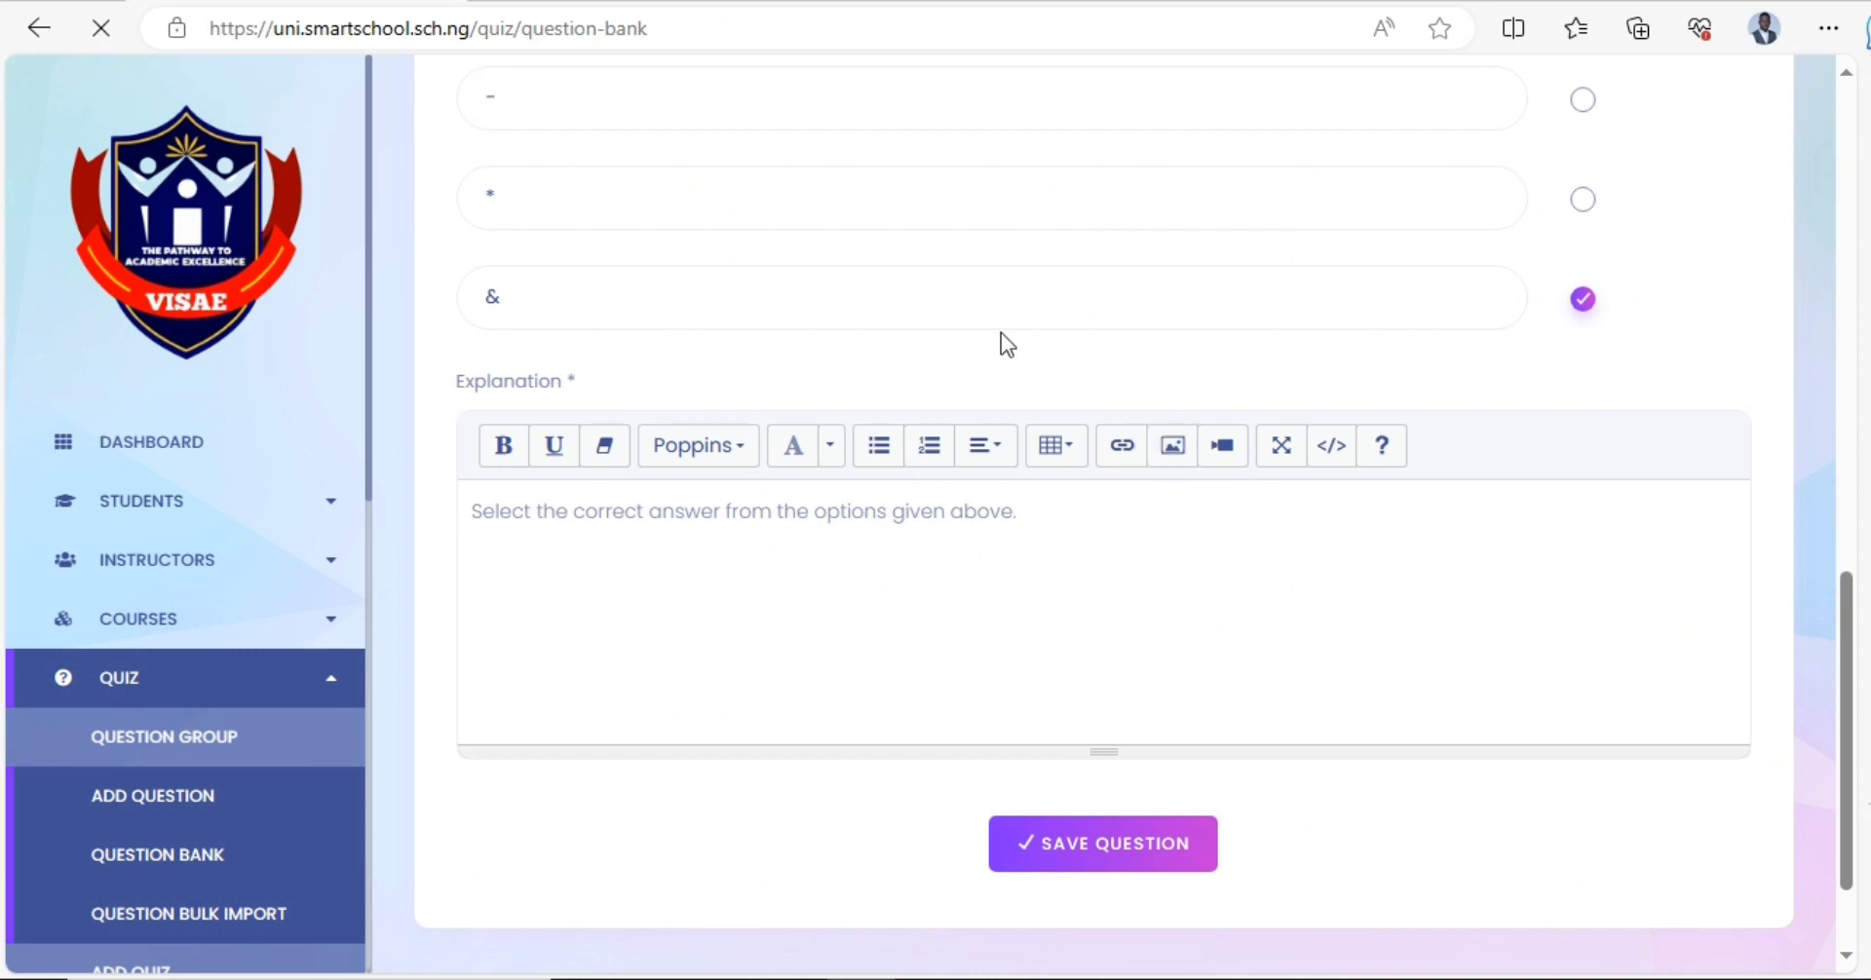
- Go to the question bulk import page, download sample-questions.xlsx and open it in Excel
scroll(885, 509, "down", 2)
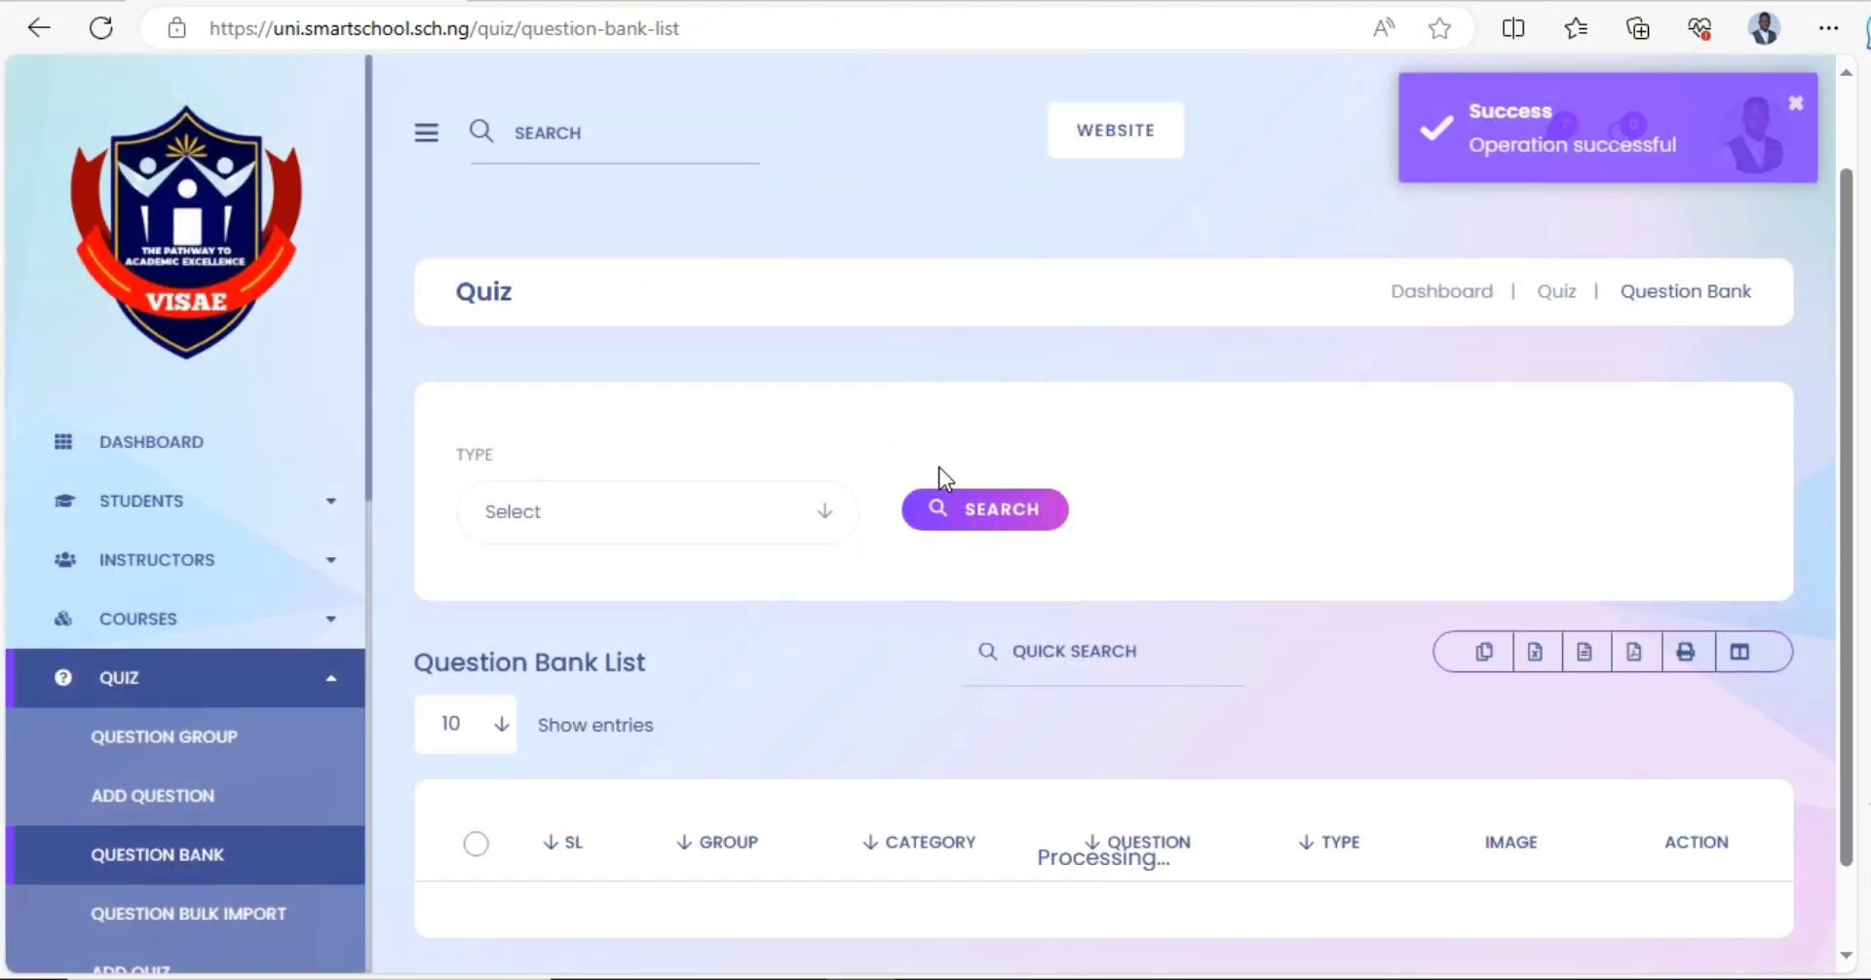
scroll(938, 470, "down", 5)
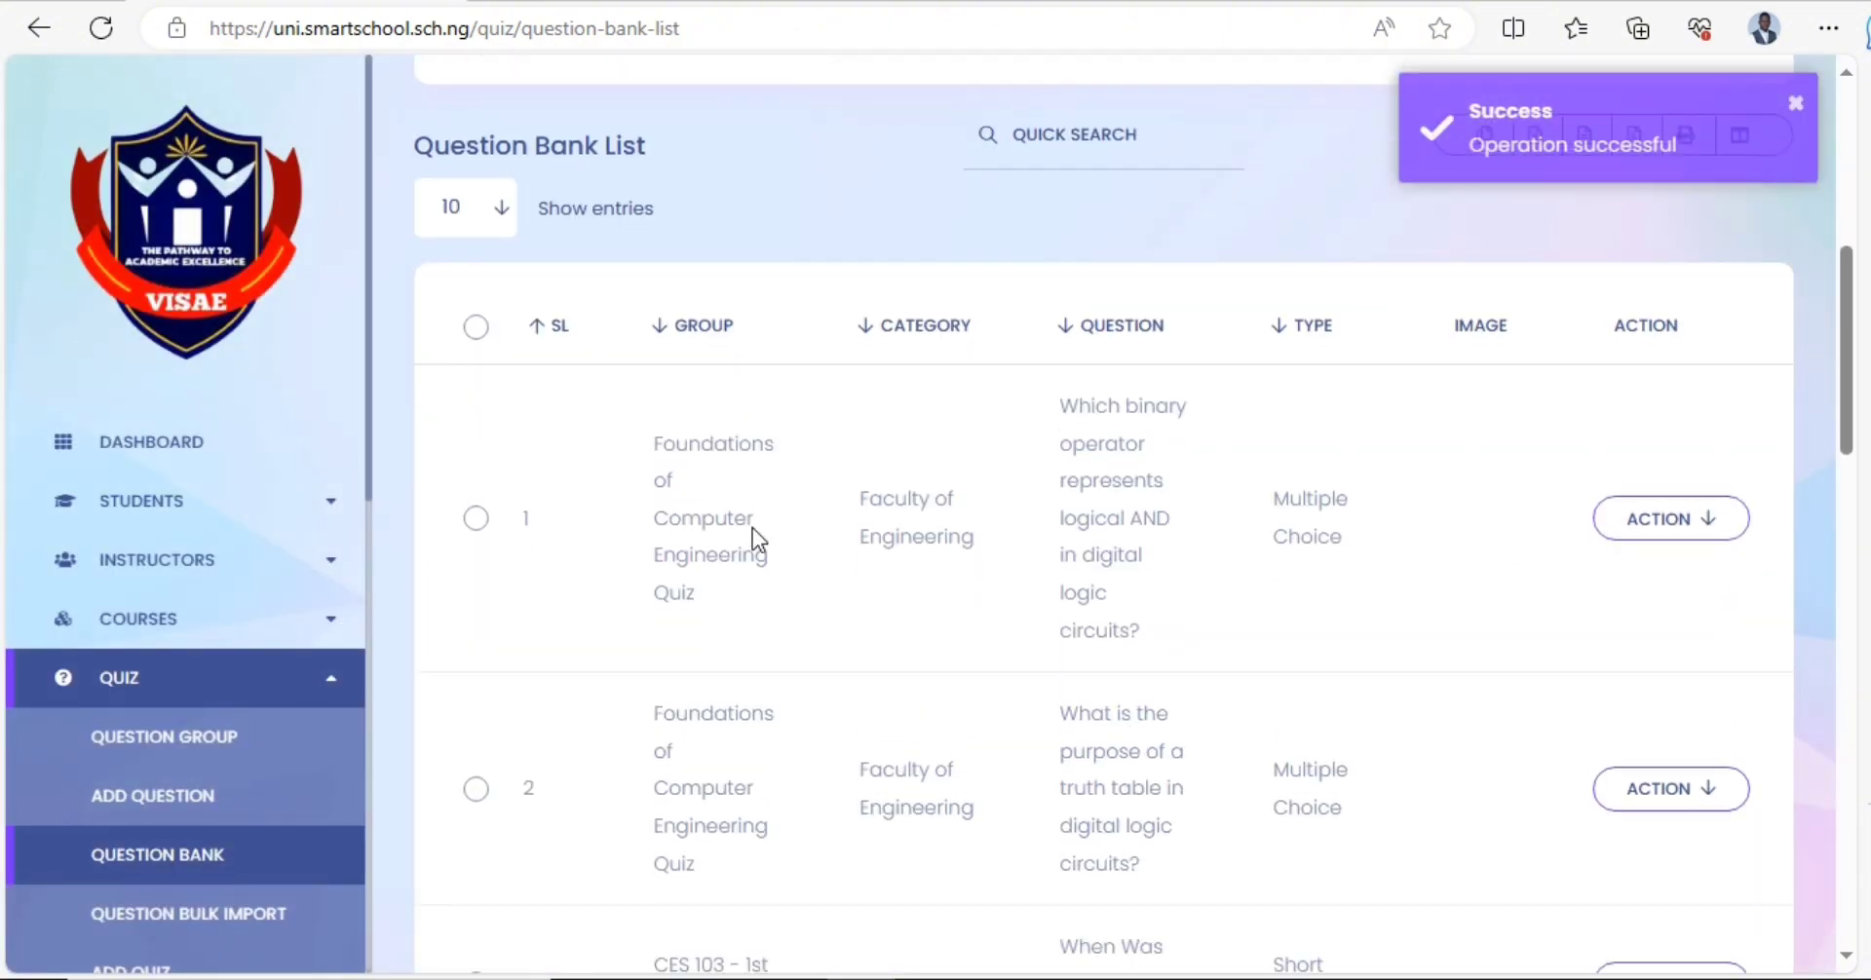
scroll(752, 528, "down", 5)
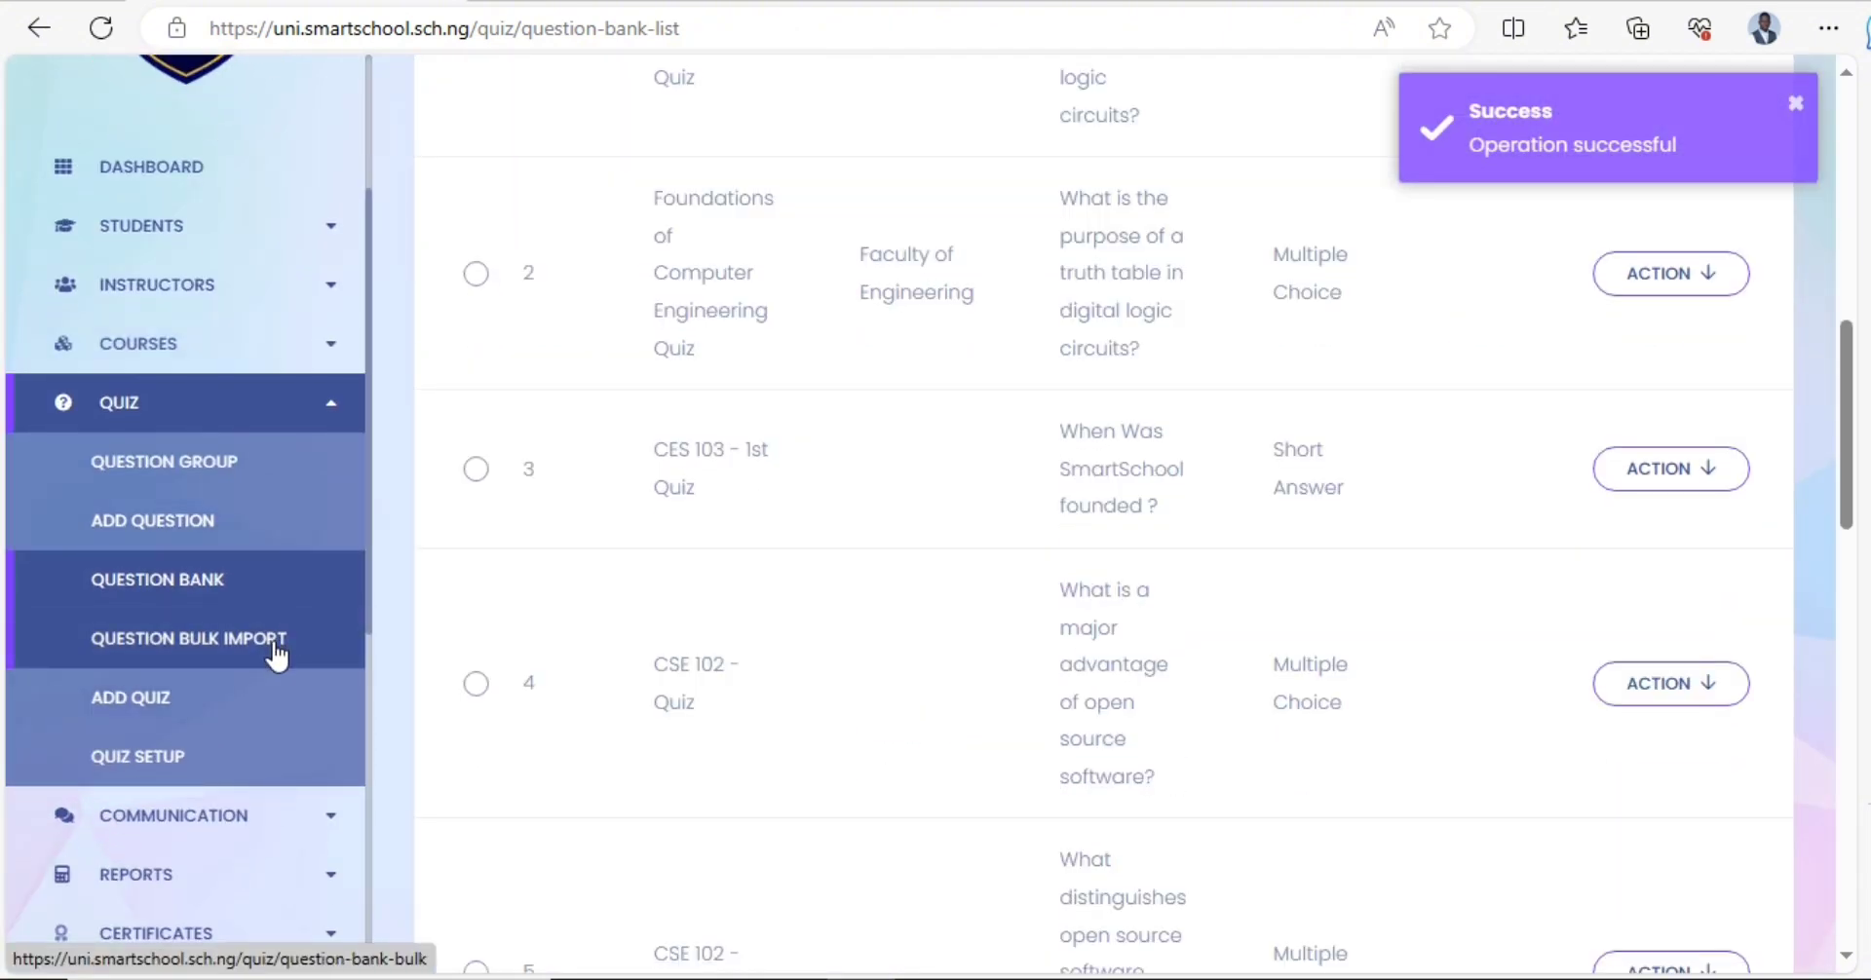
left_click(230, 656)
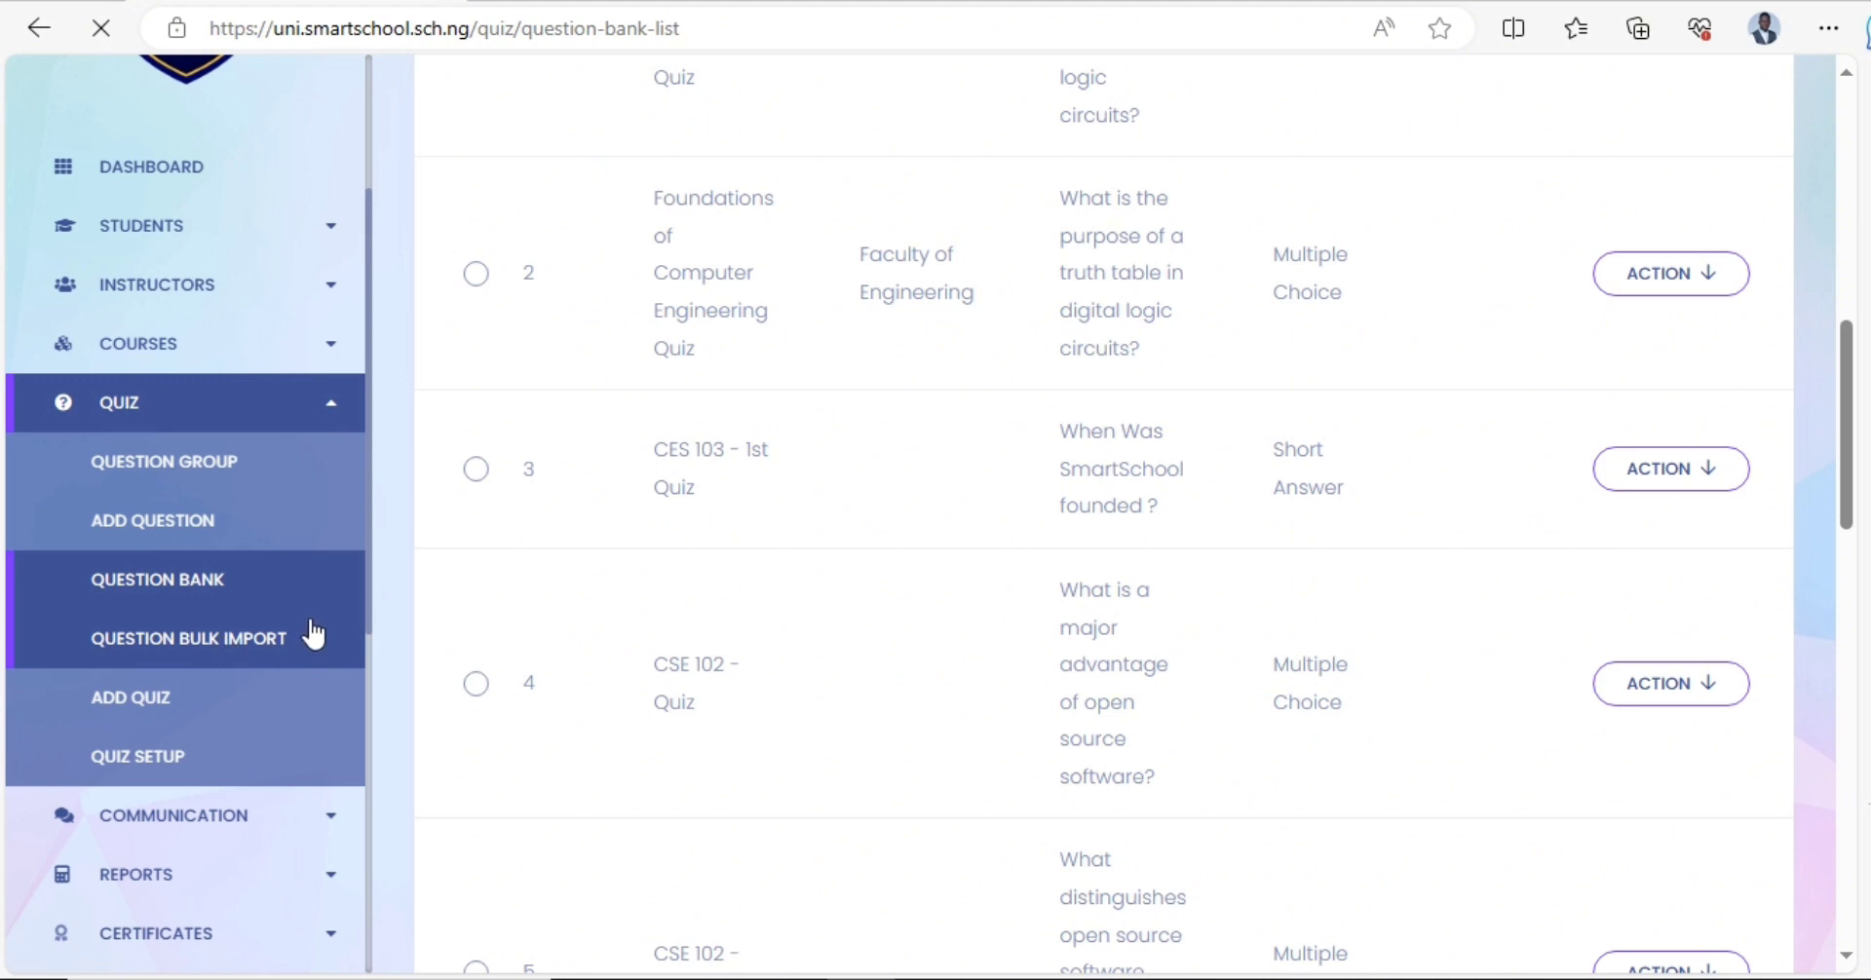
left_click(146, 659)
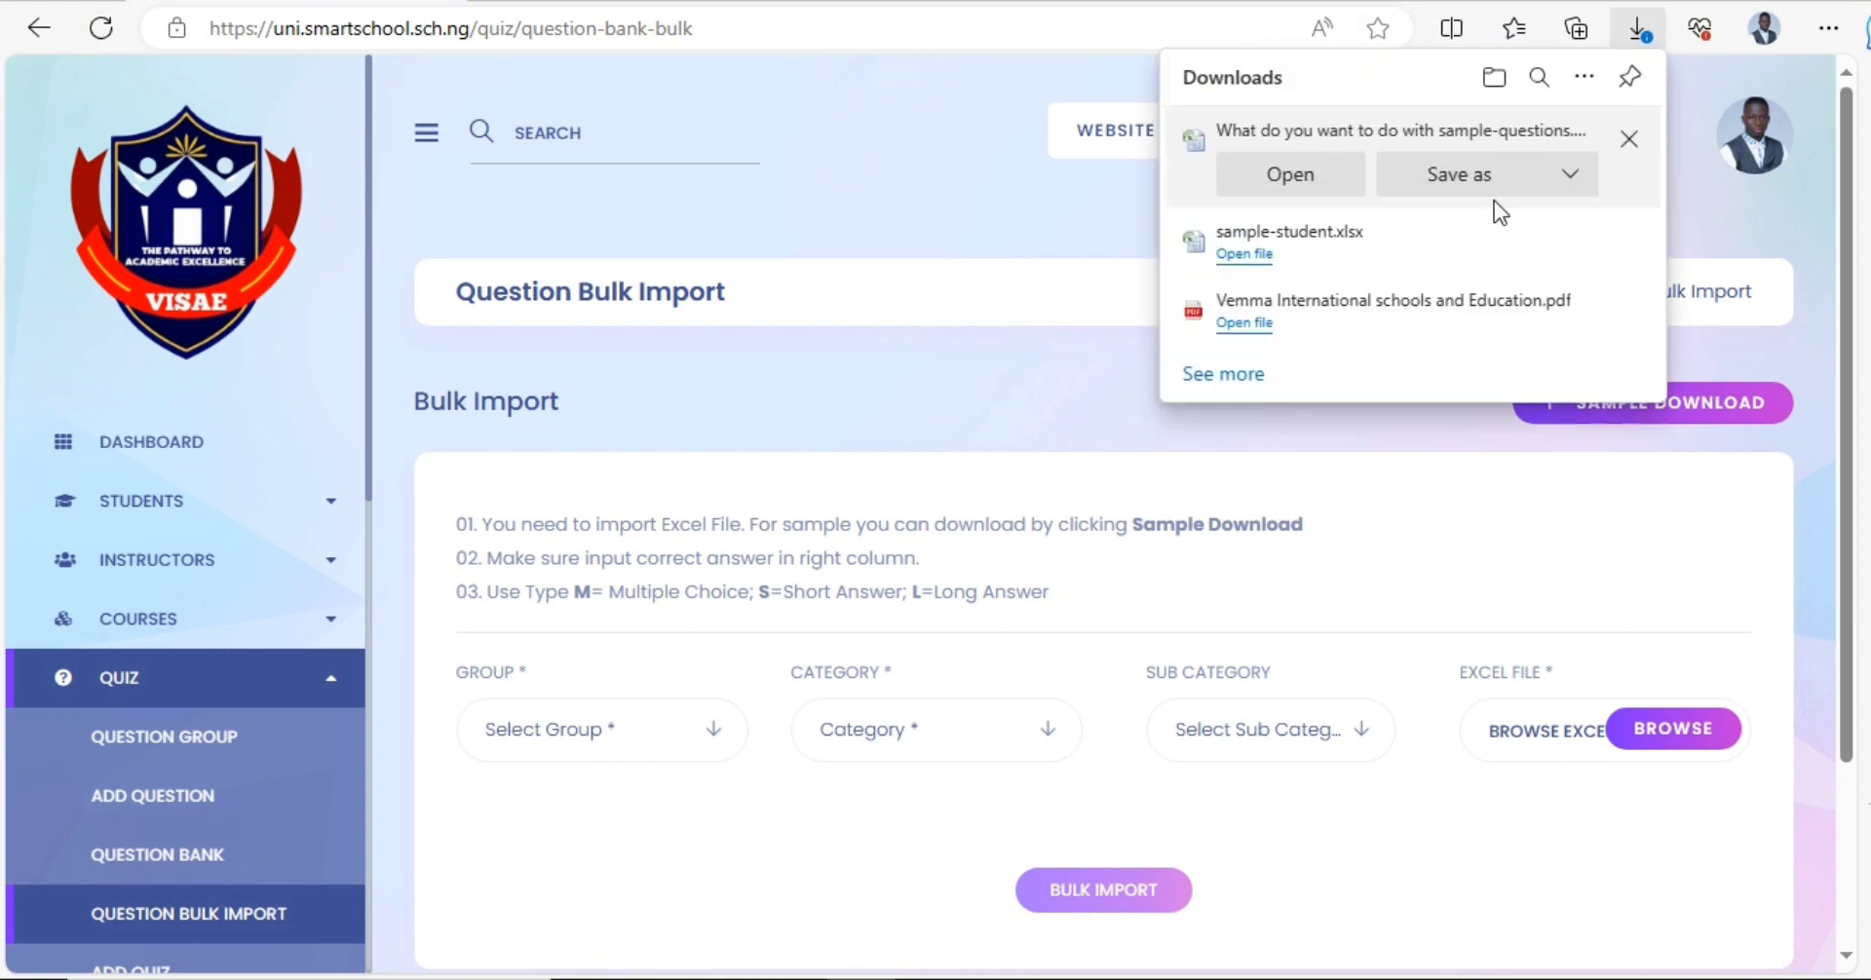
left_click(1491, 185)
left_click(1321, 156)
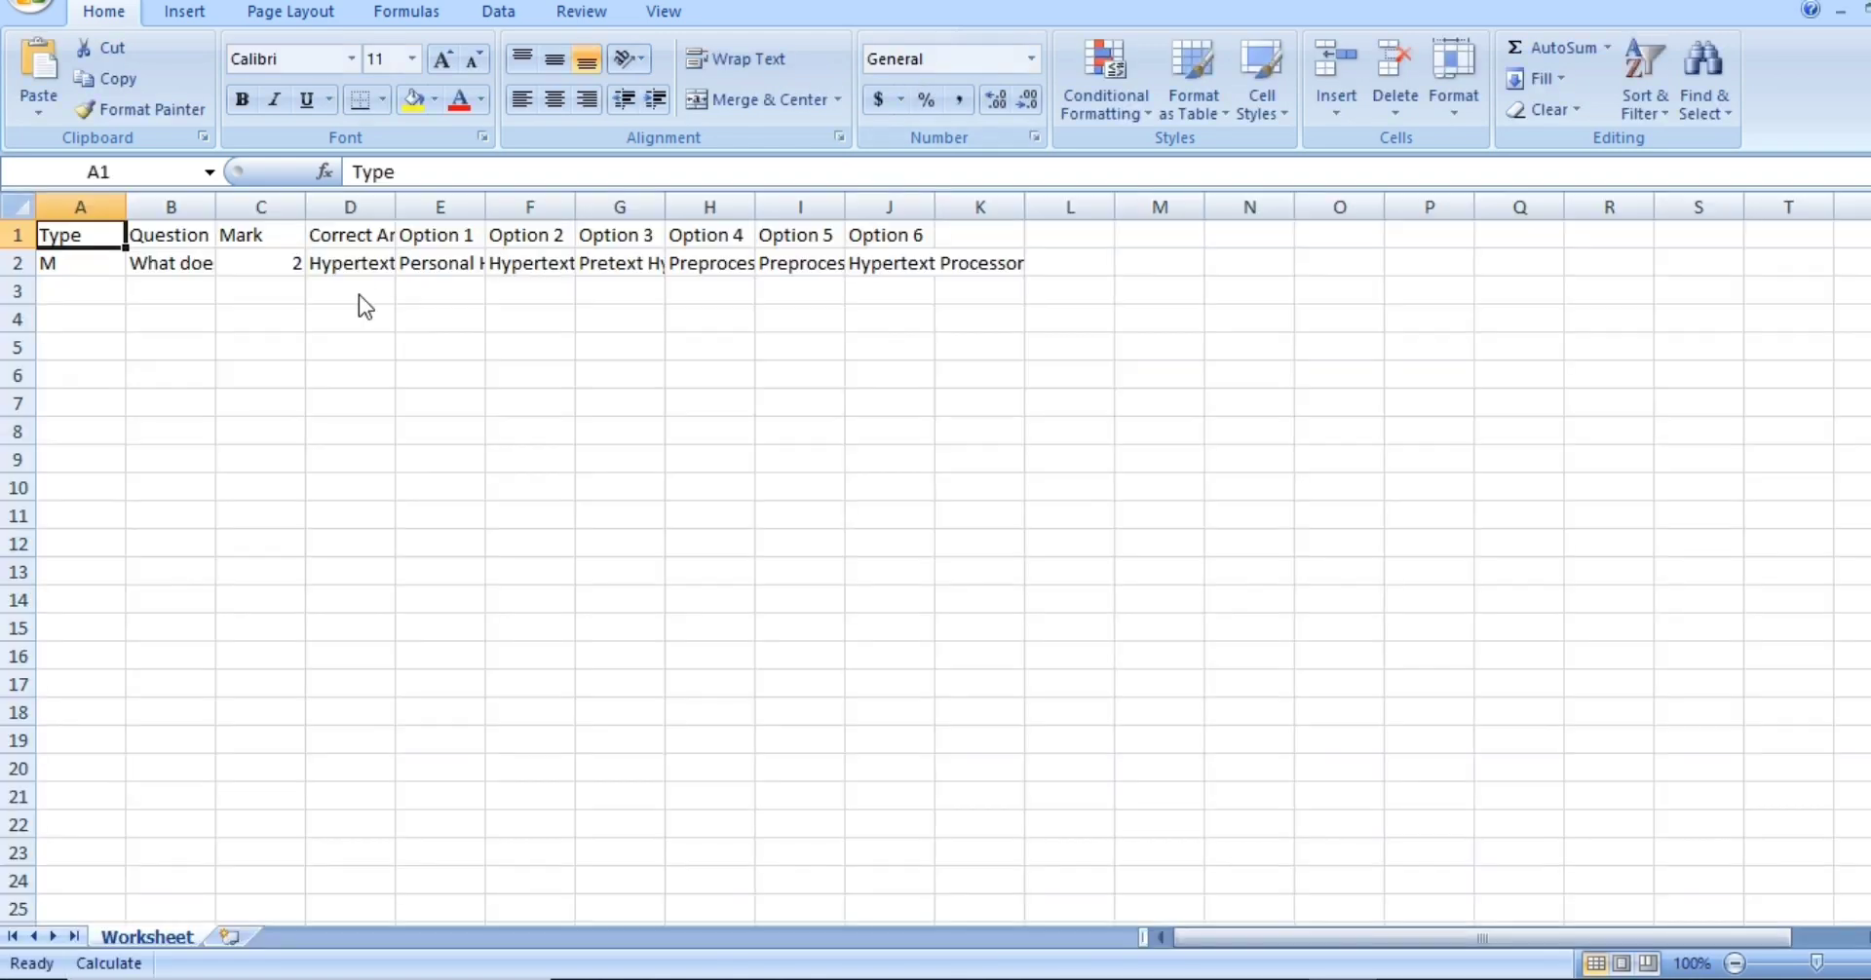
- Examine the column headings of the sample sheet in row 1, from Type to Option 6
left_click_drag(53, 234, 857, 227)
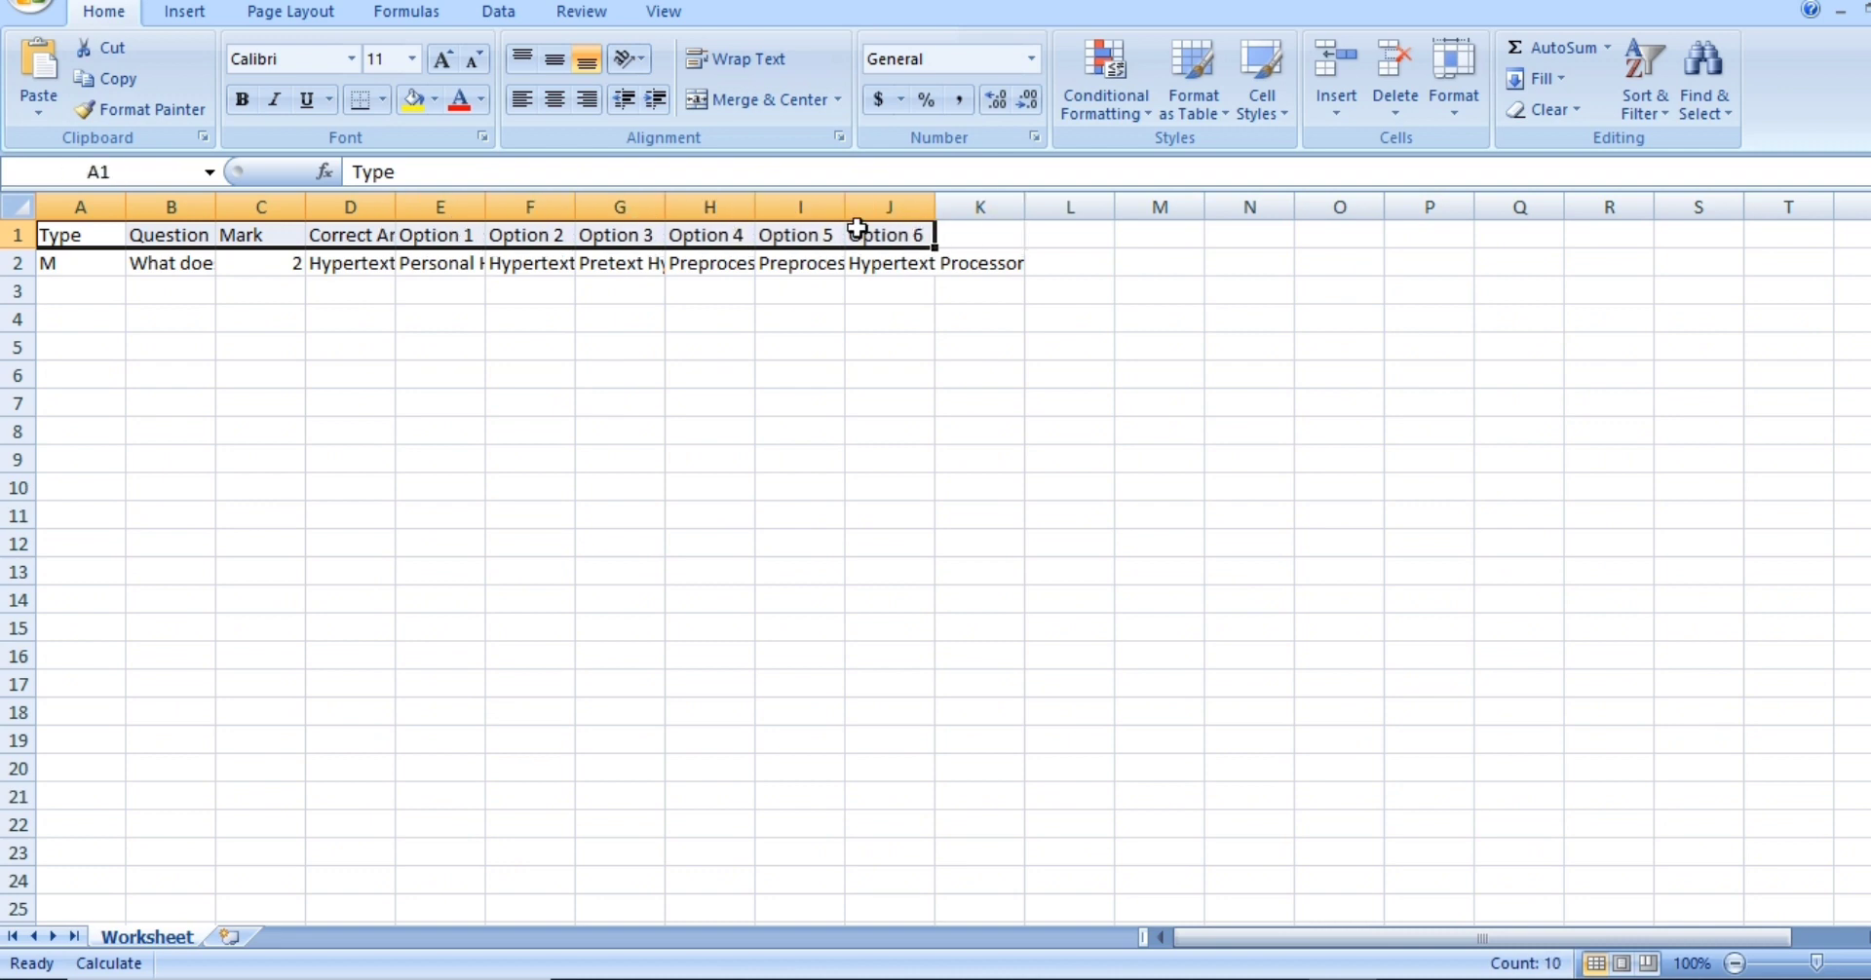
left_click(234, 262)
left_click(163, 234)
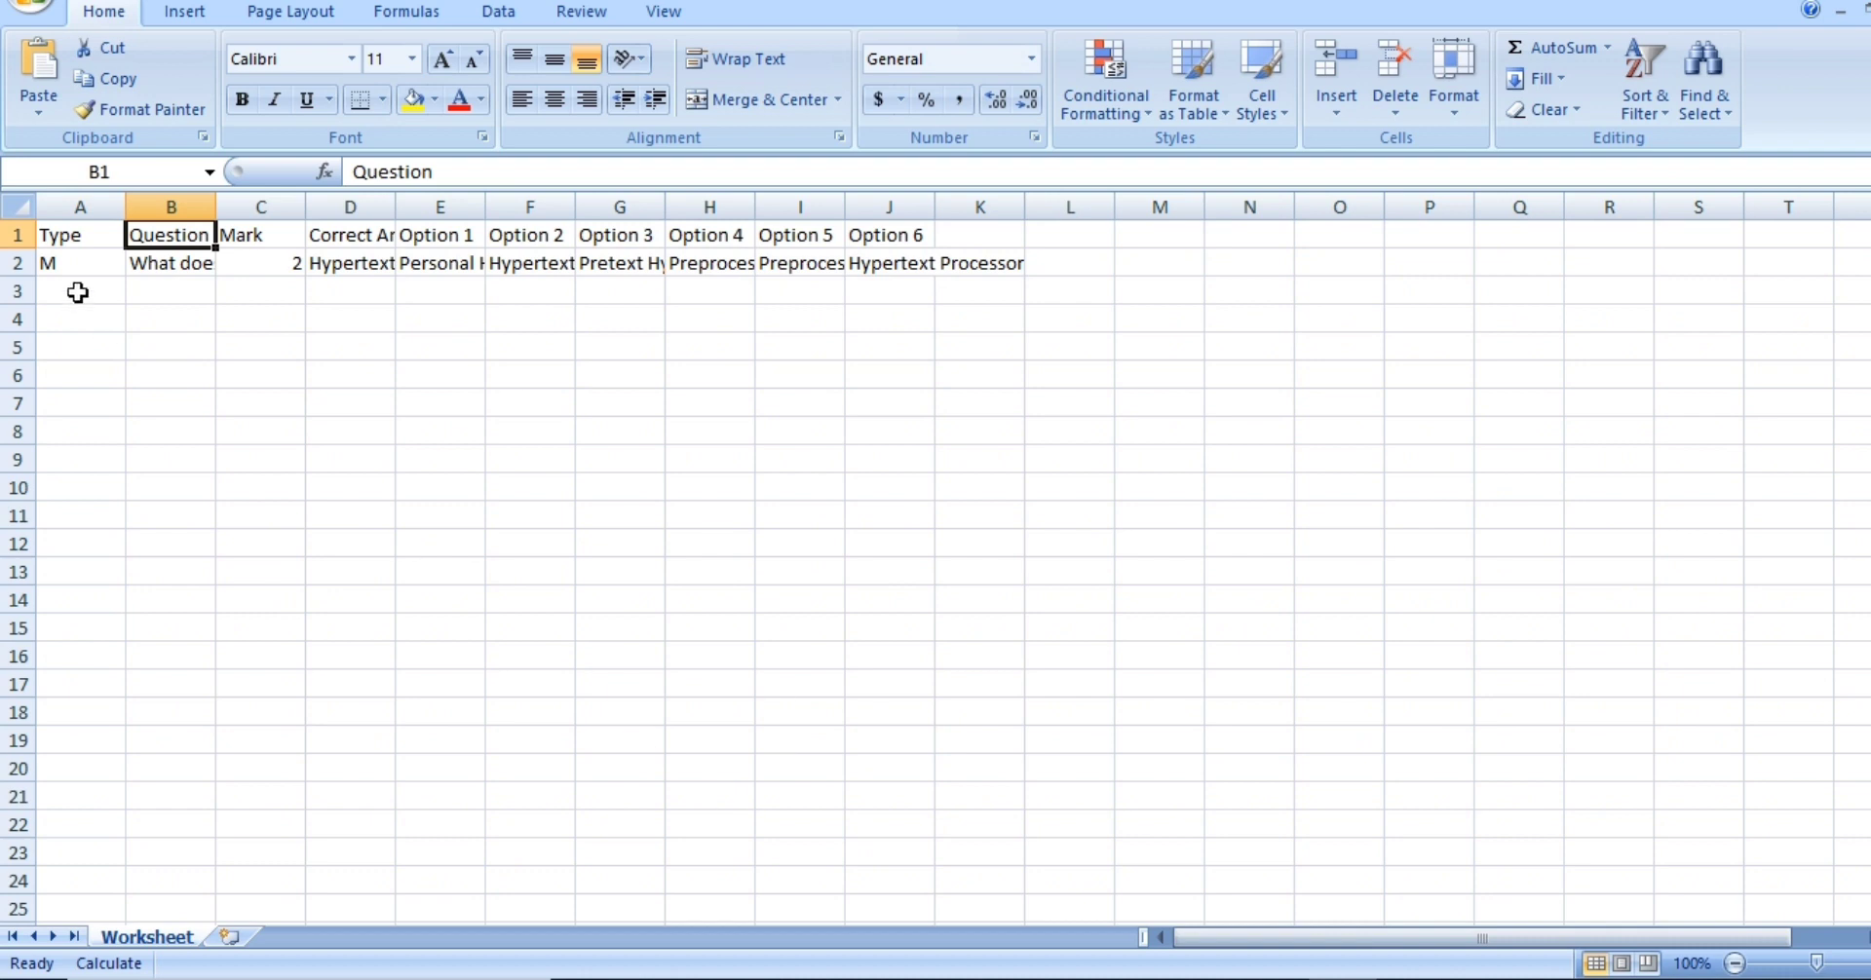
left_click_drag(71, 237, 926, 220)
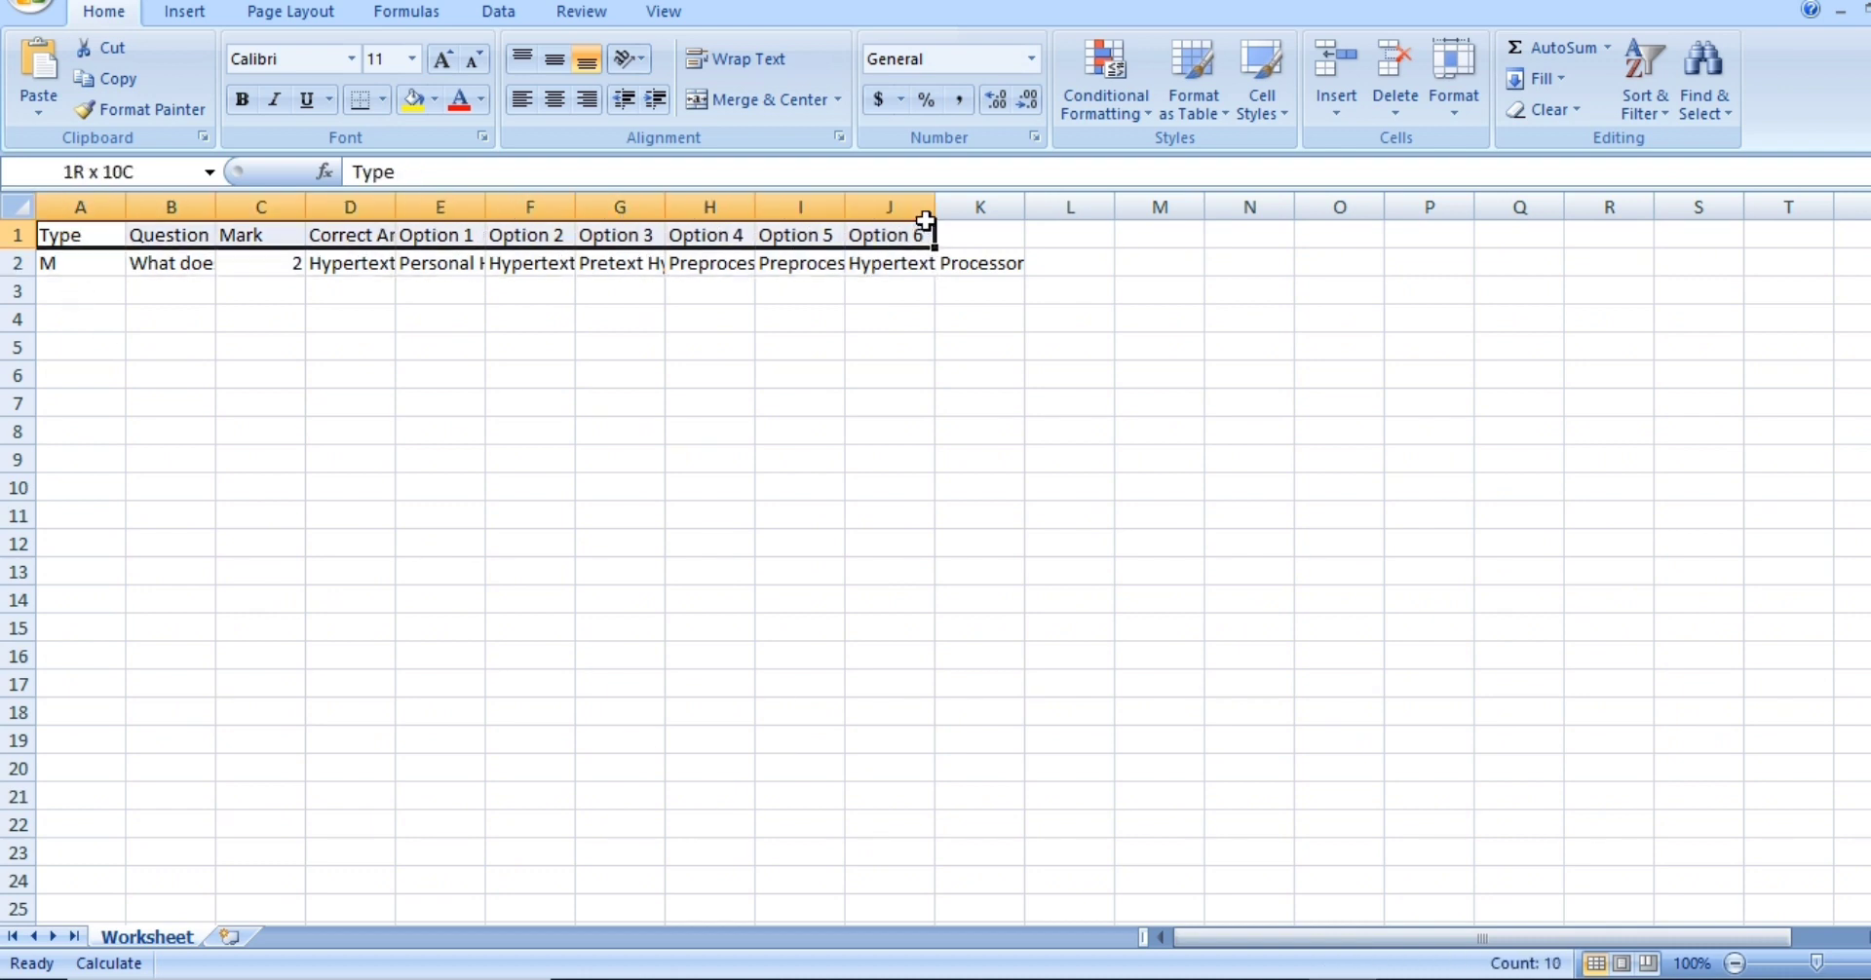
key("ctrl+c")
- Replace the sample question in B2 with ChatGPT's Question 3, "How does a NOT gate operate in digital logic circuits?"
key("alt+Tab")
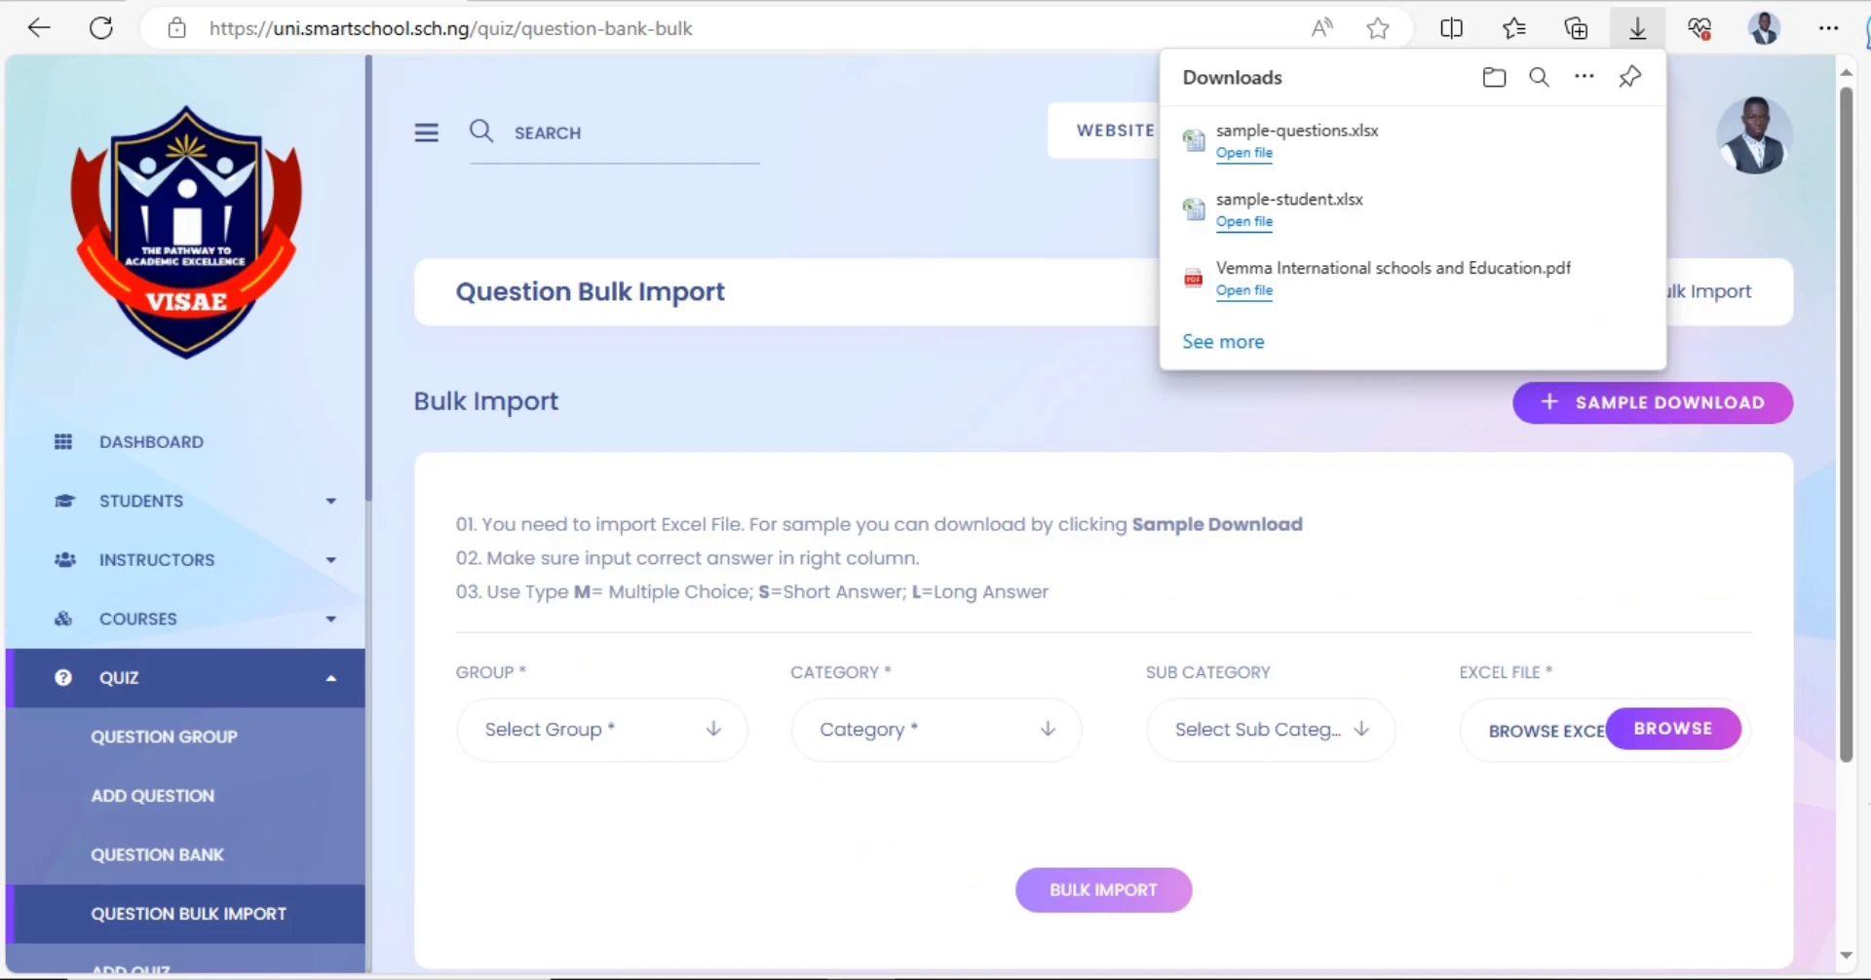
key("alt+Tab")
left_click(742, 839)
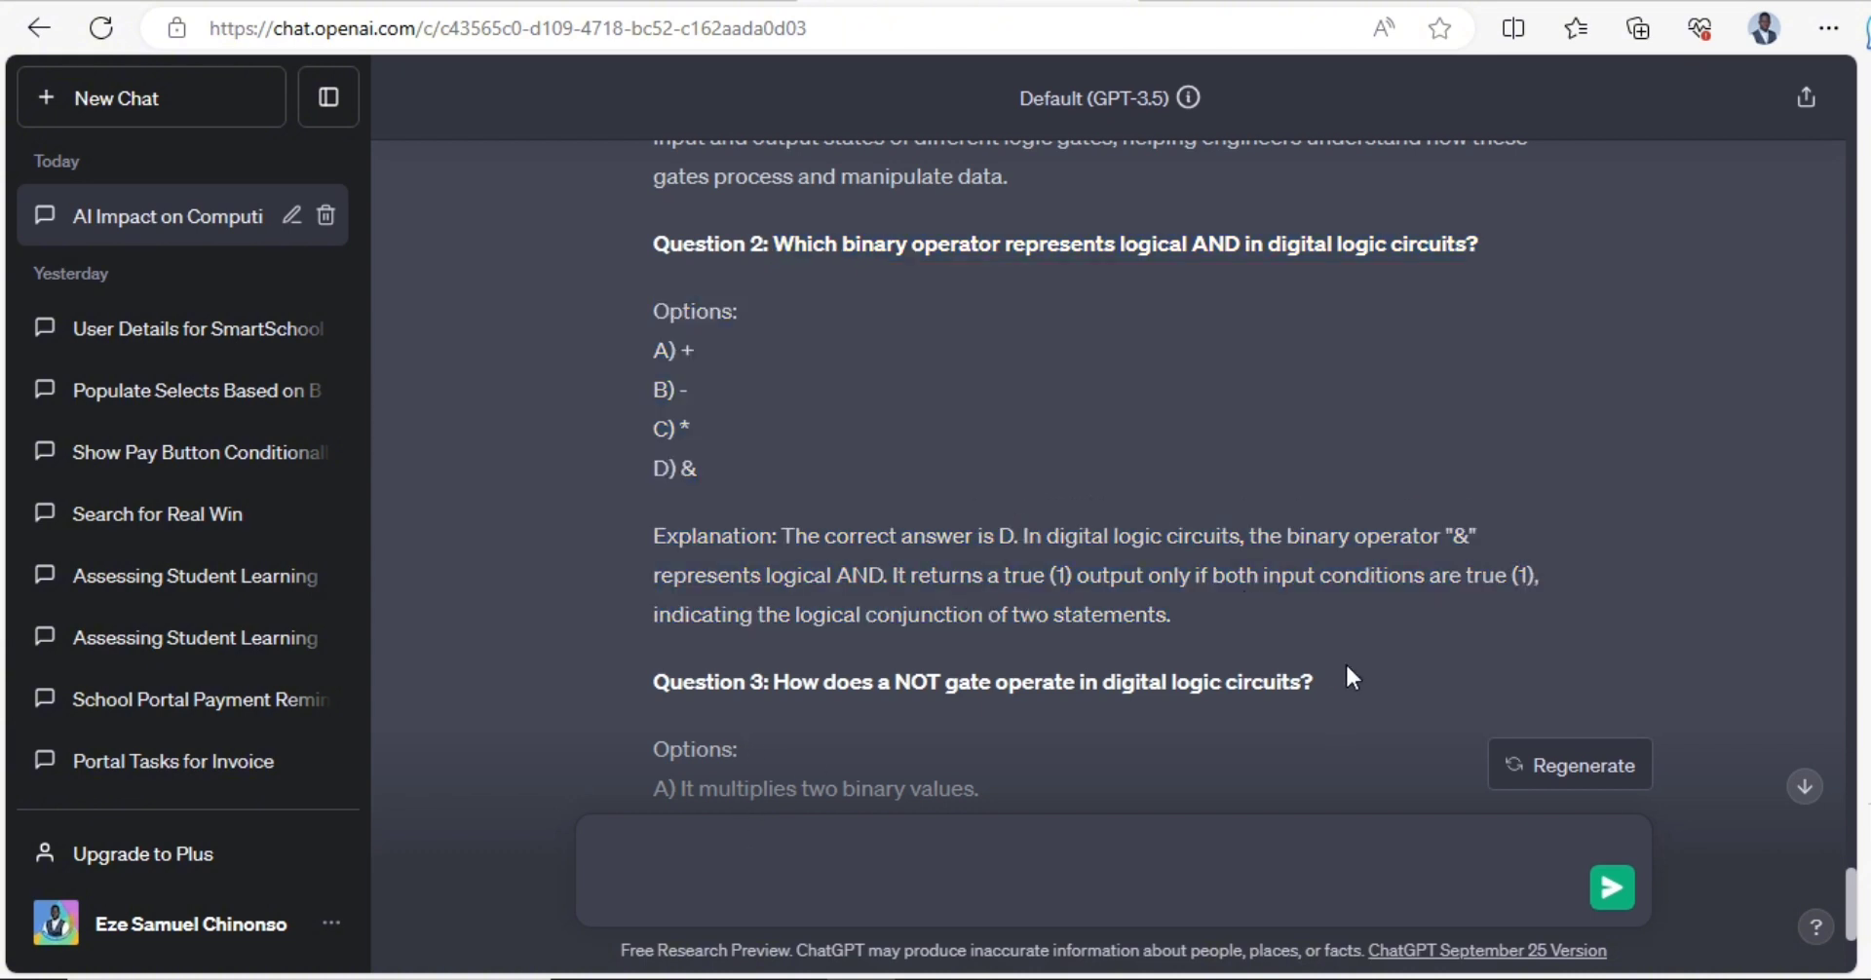
left_click_drag(1346, 668, 776, 688)
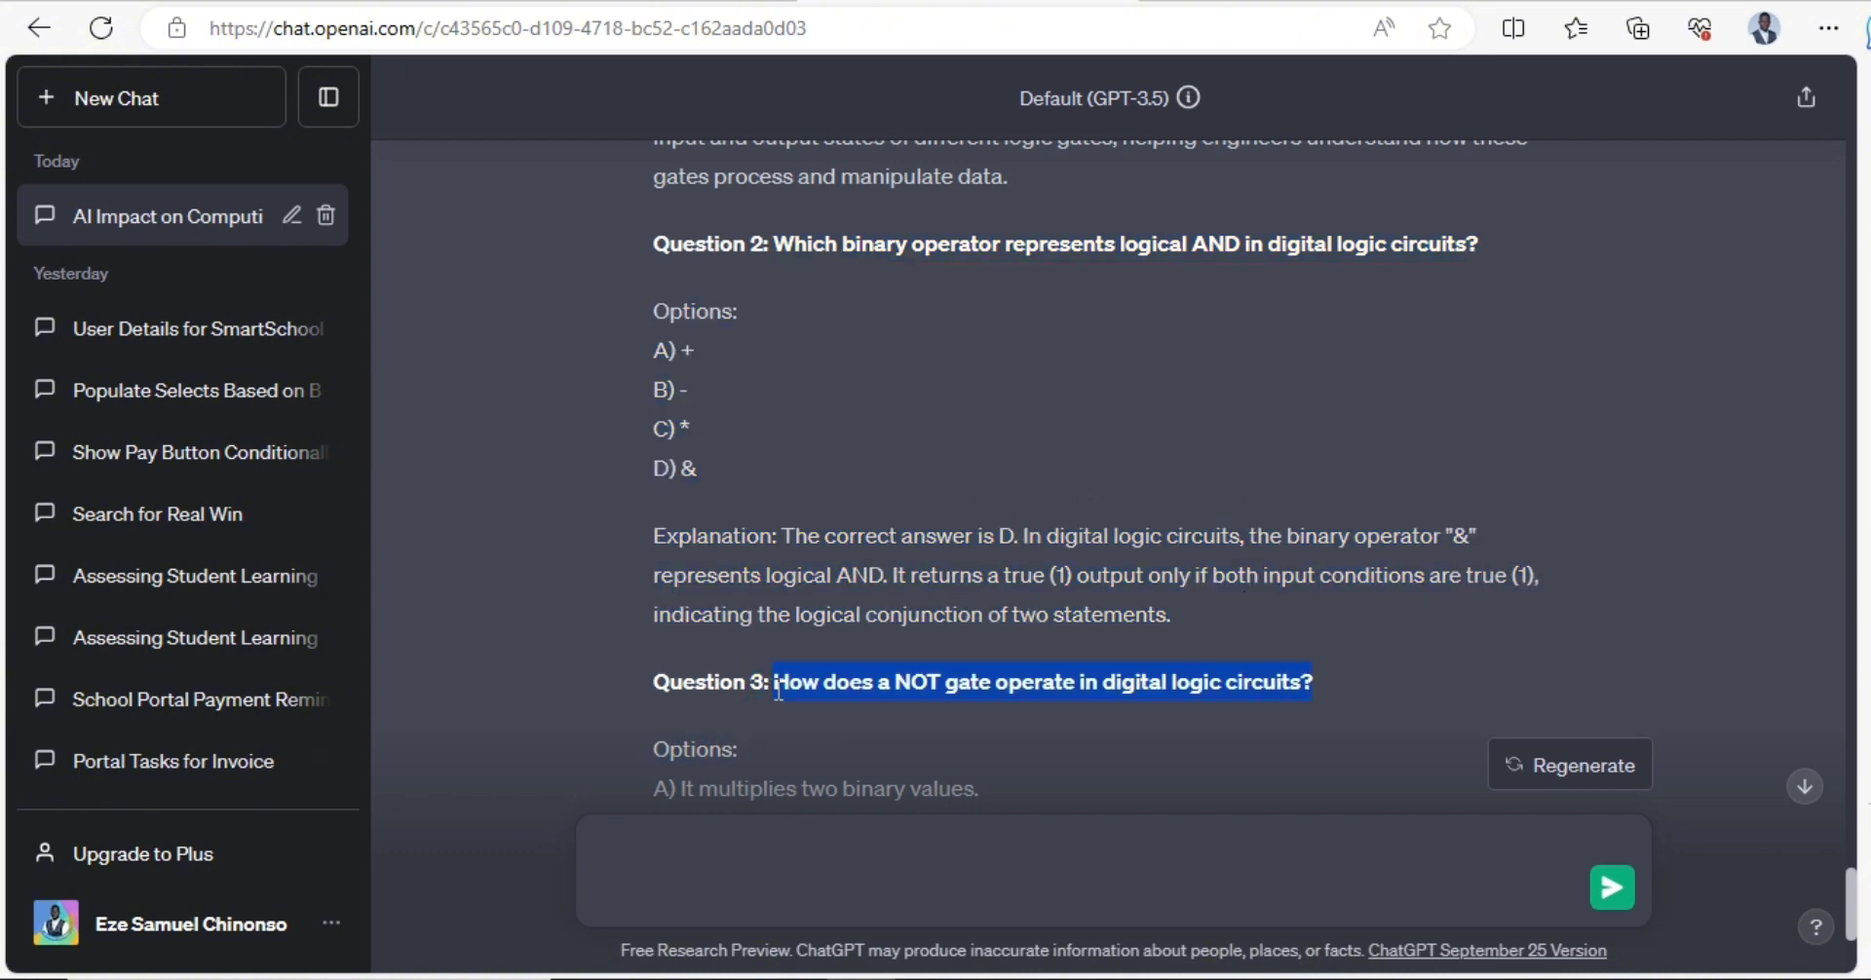
key("alt+Tab")
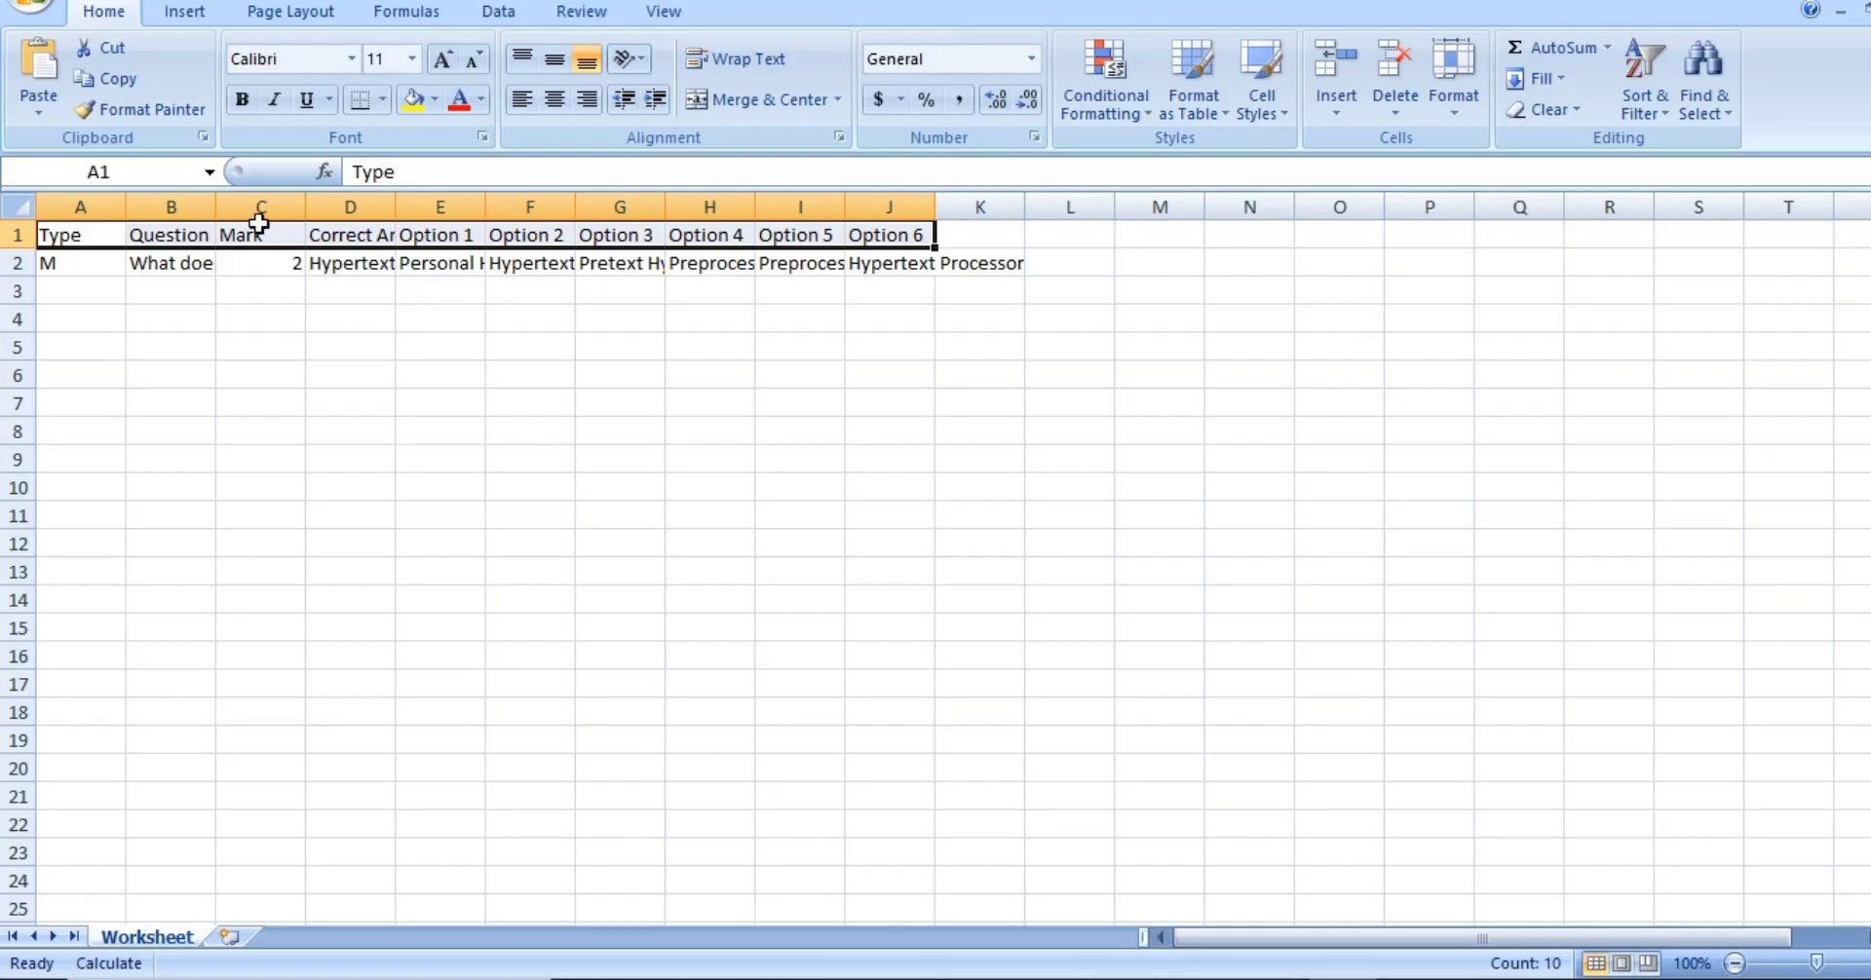
left_click(190, 264)
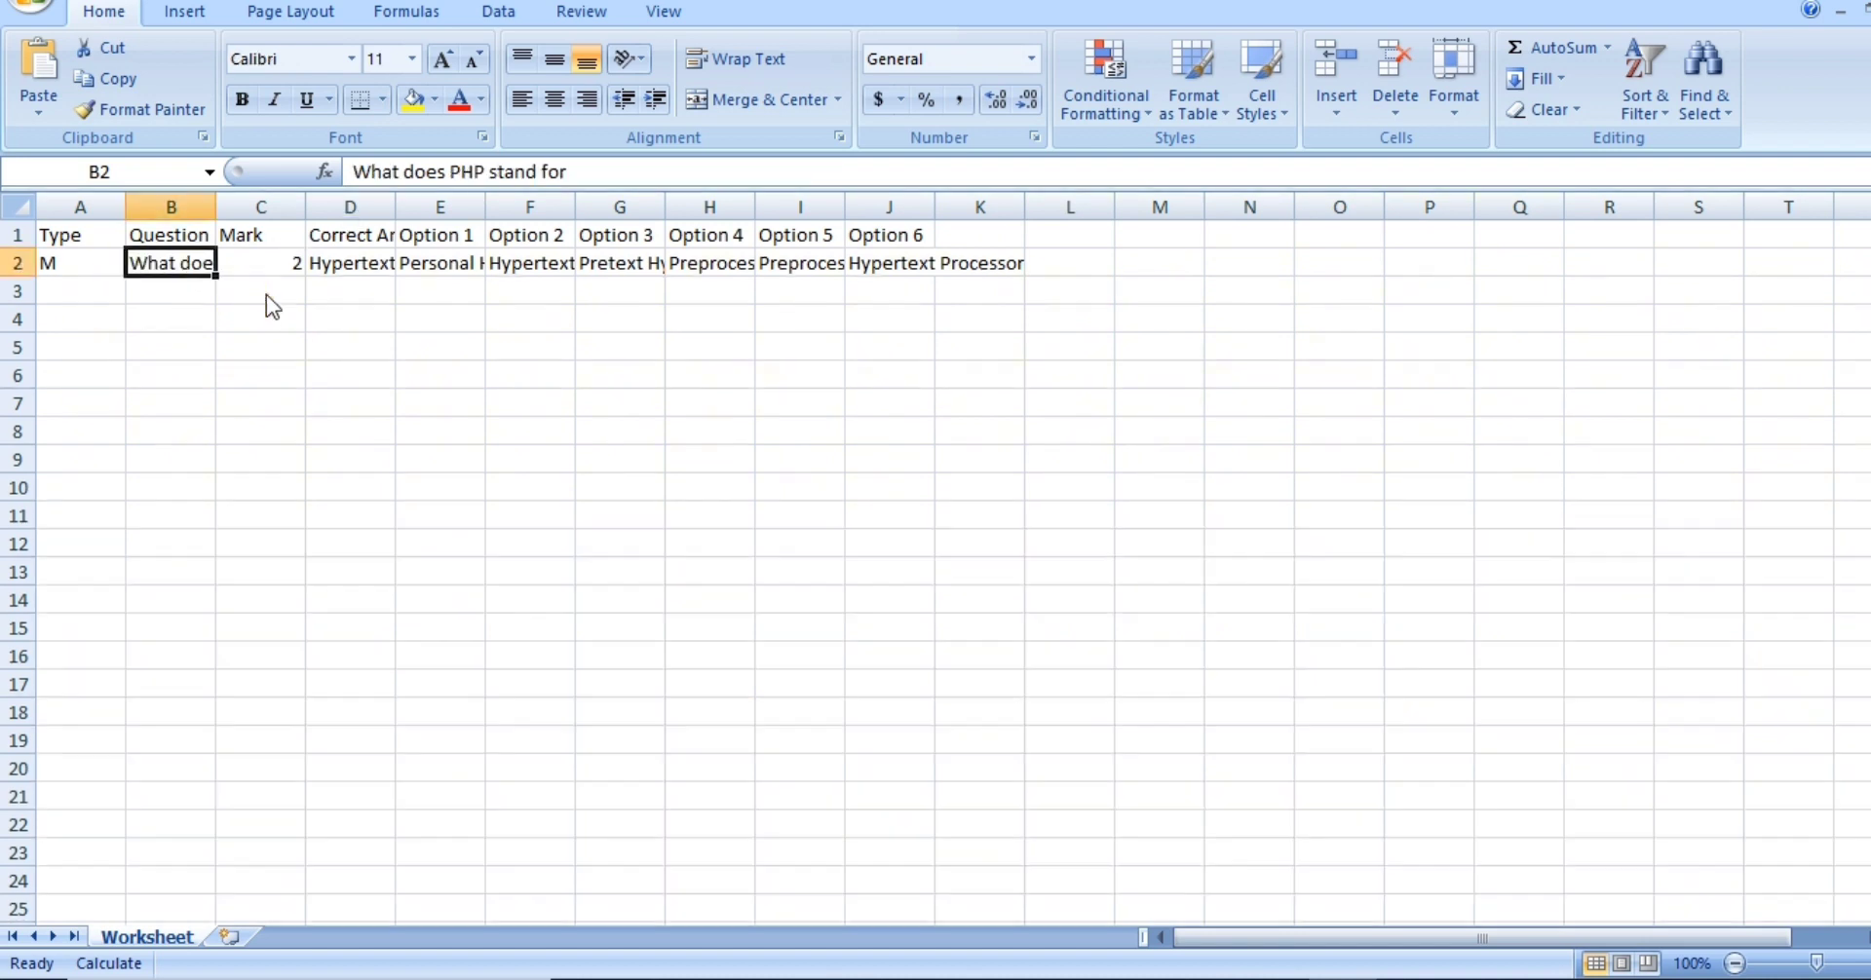
left_click(474, 171)
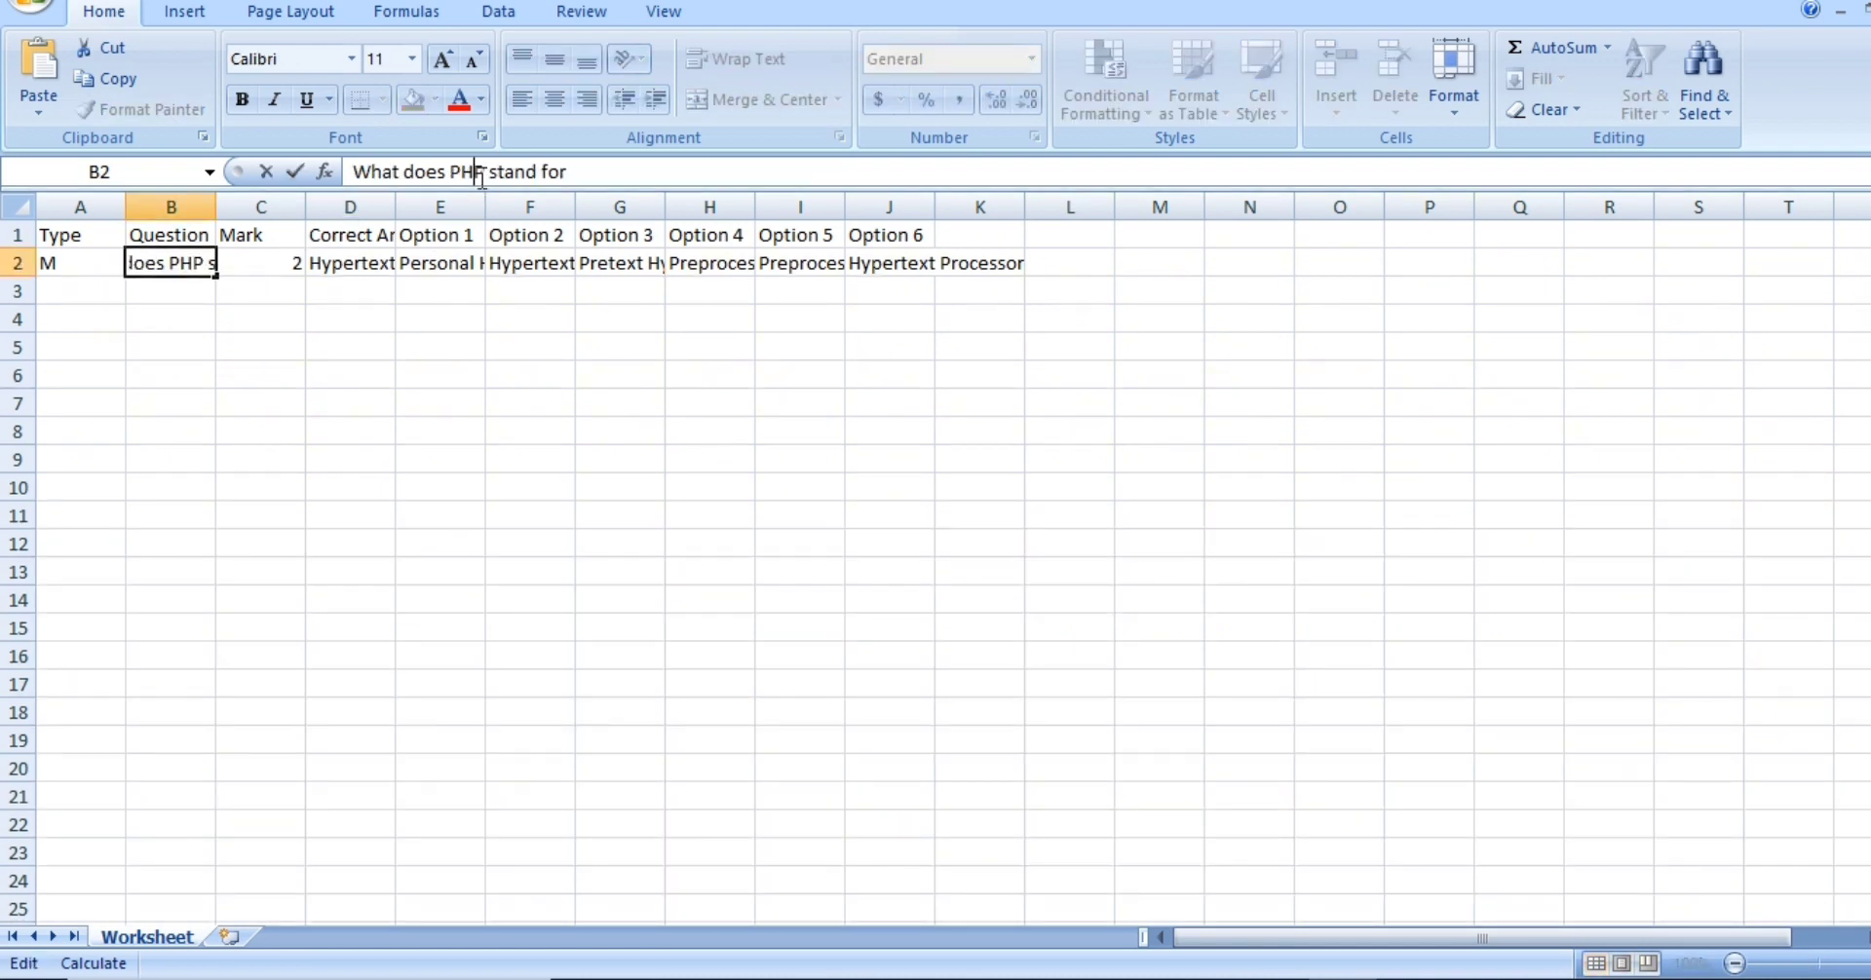
left_click_drag(598, 172, 351, 174)
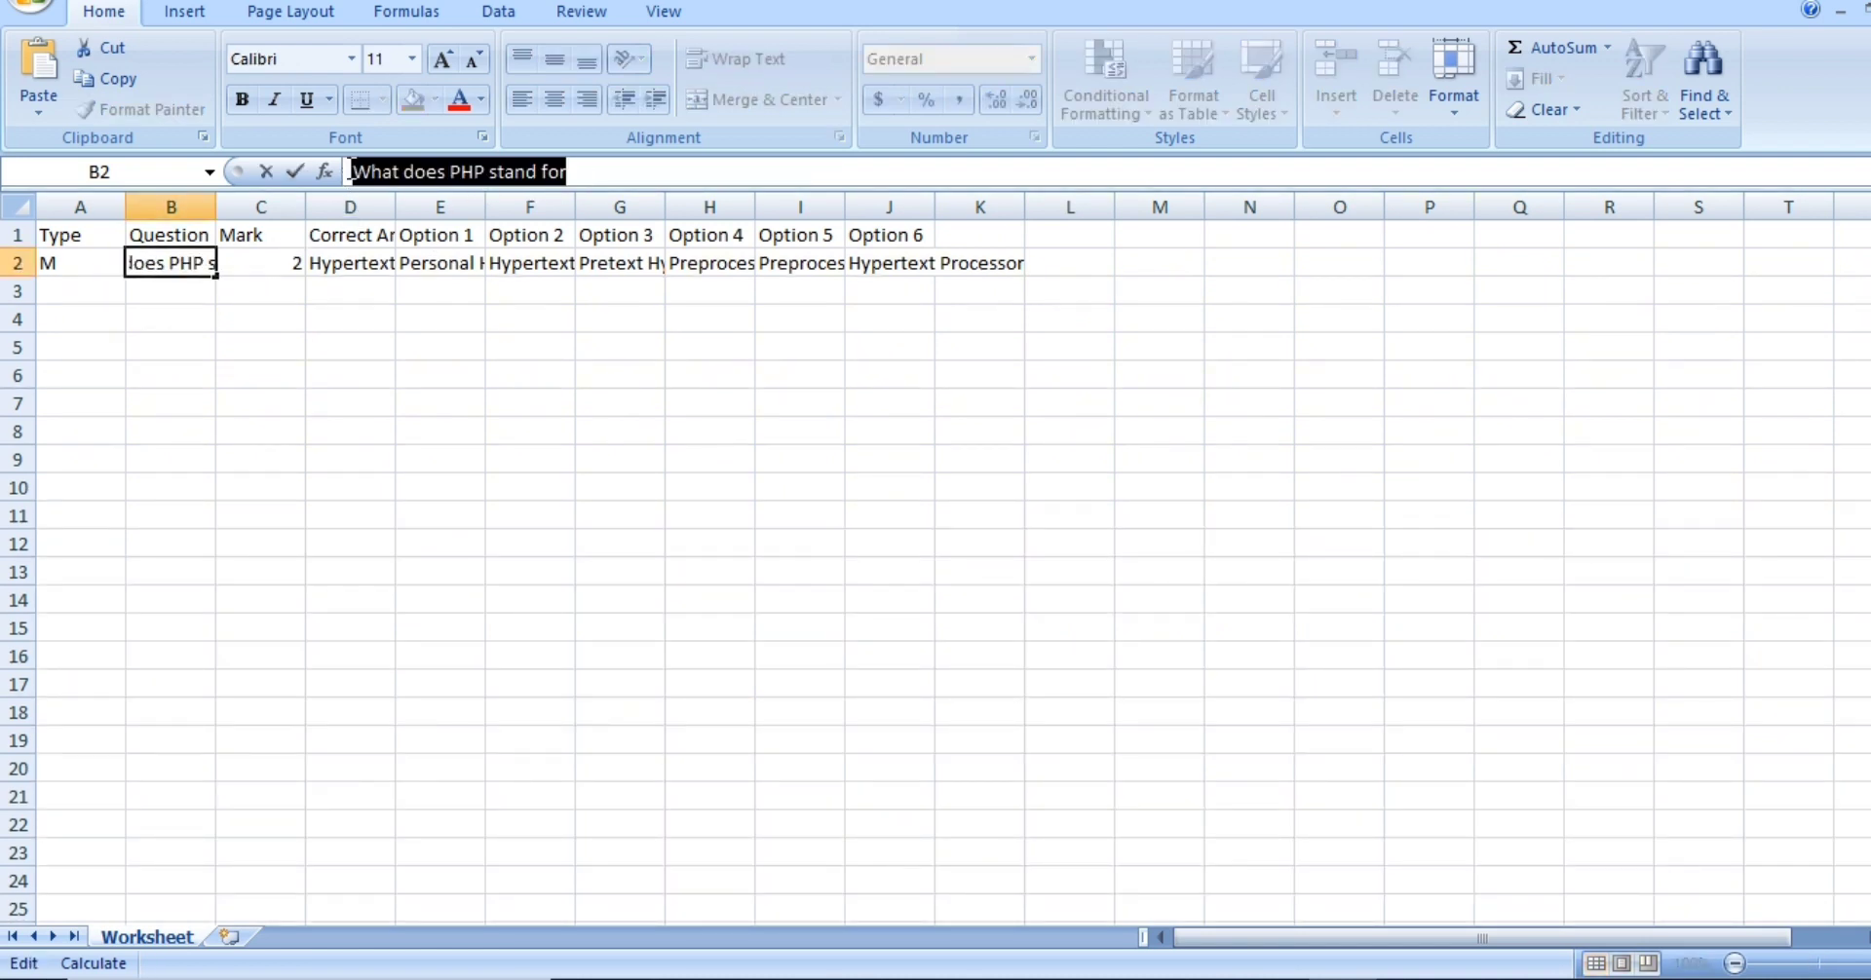
key("ctrl+v")
- Set the question's mark in C2 to 5
left_click(255, 264)
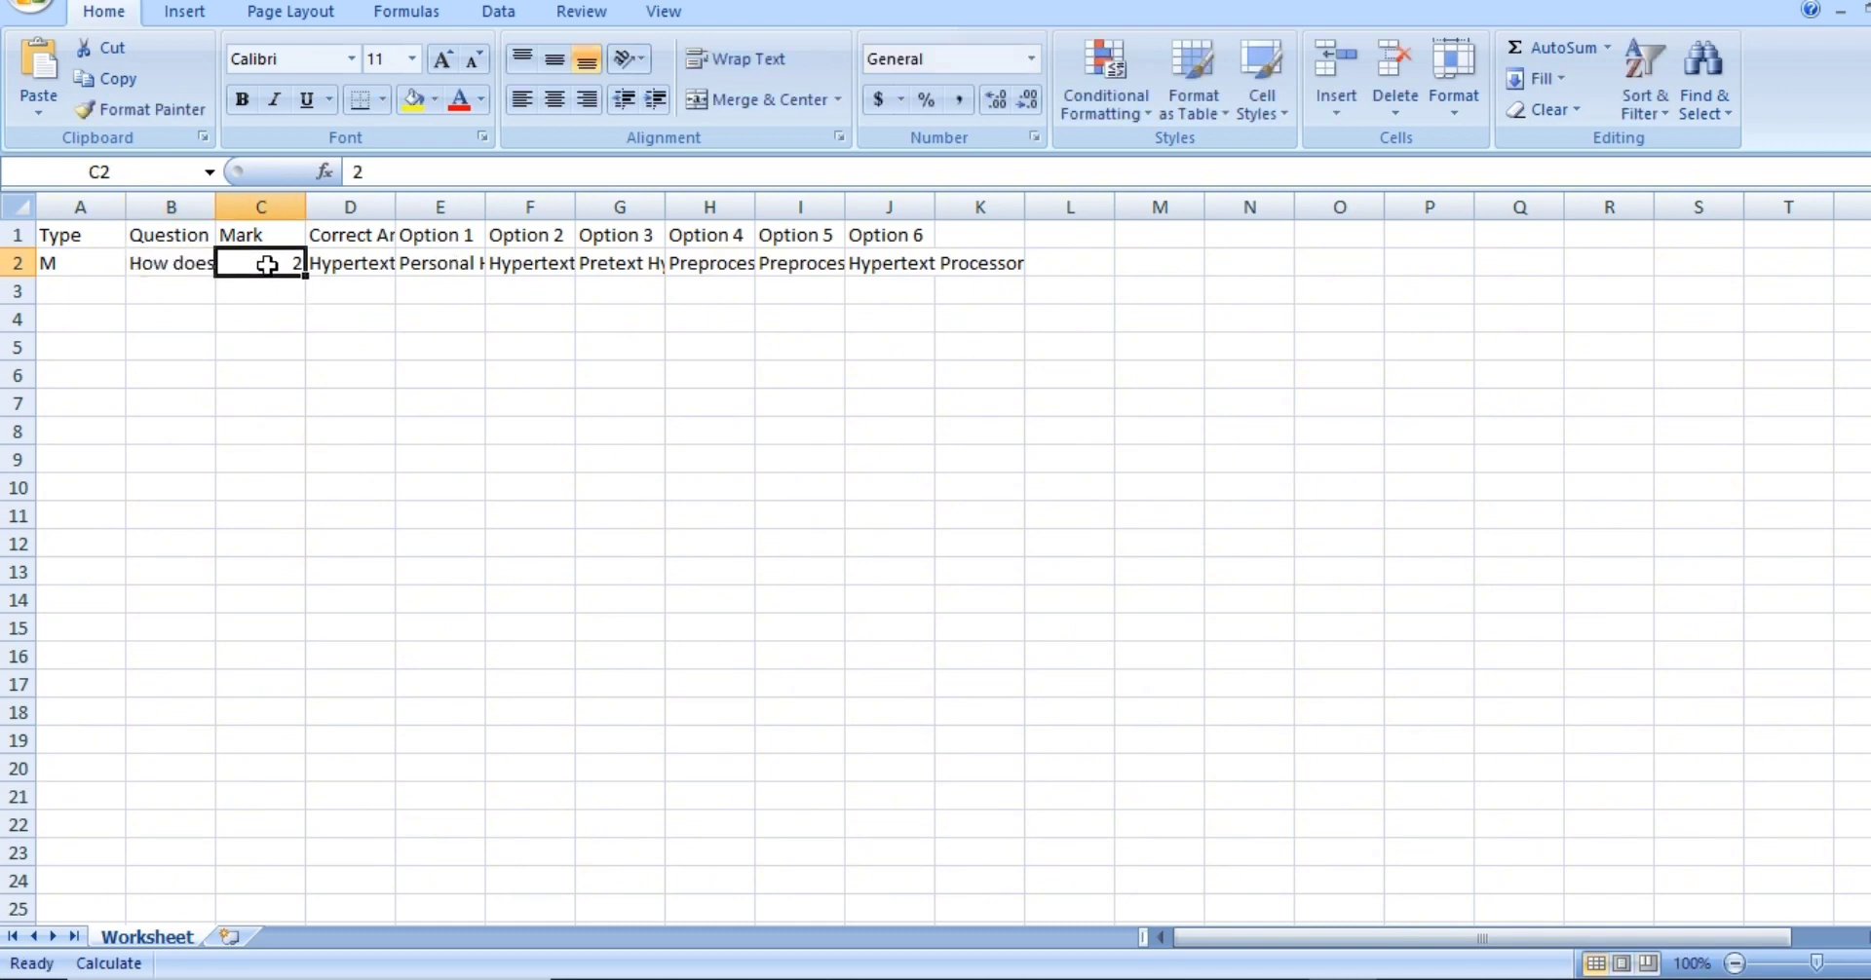
type("5")
left_click(366, 261)
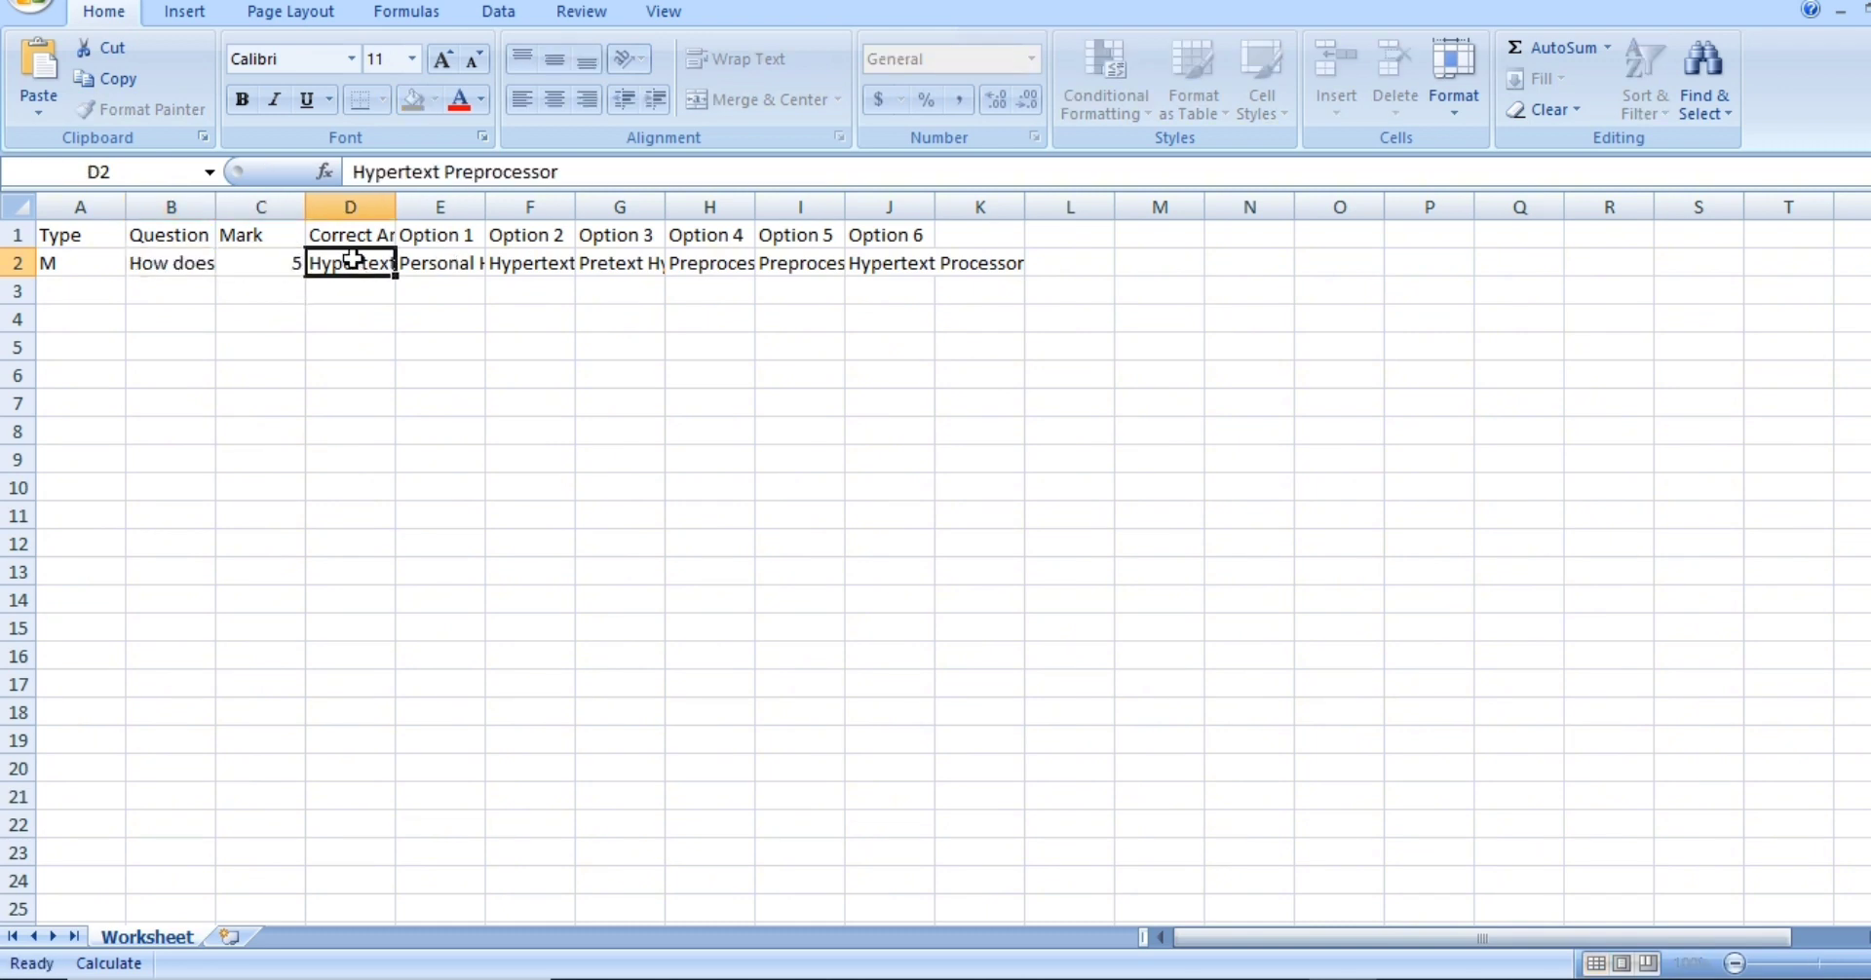
- Autofit the widths of the Correct Ans column and the Option 1 to Option 5 columns
double_click(397, 206)
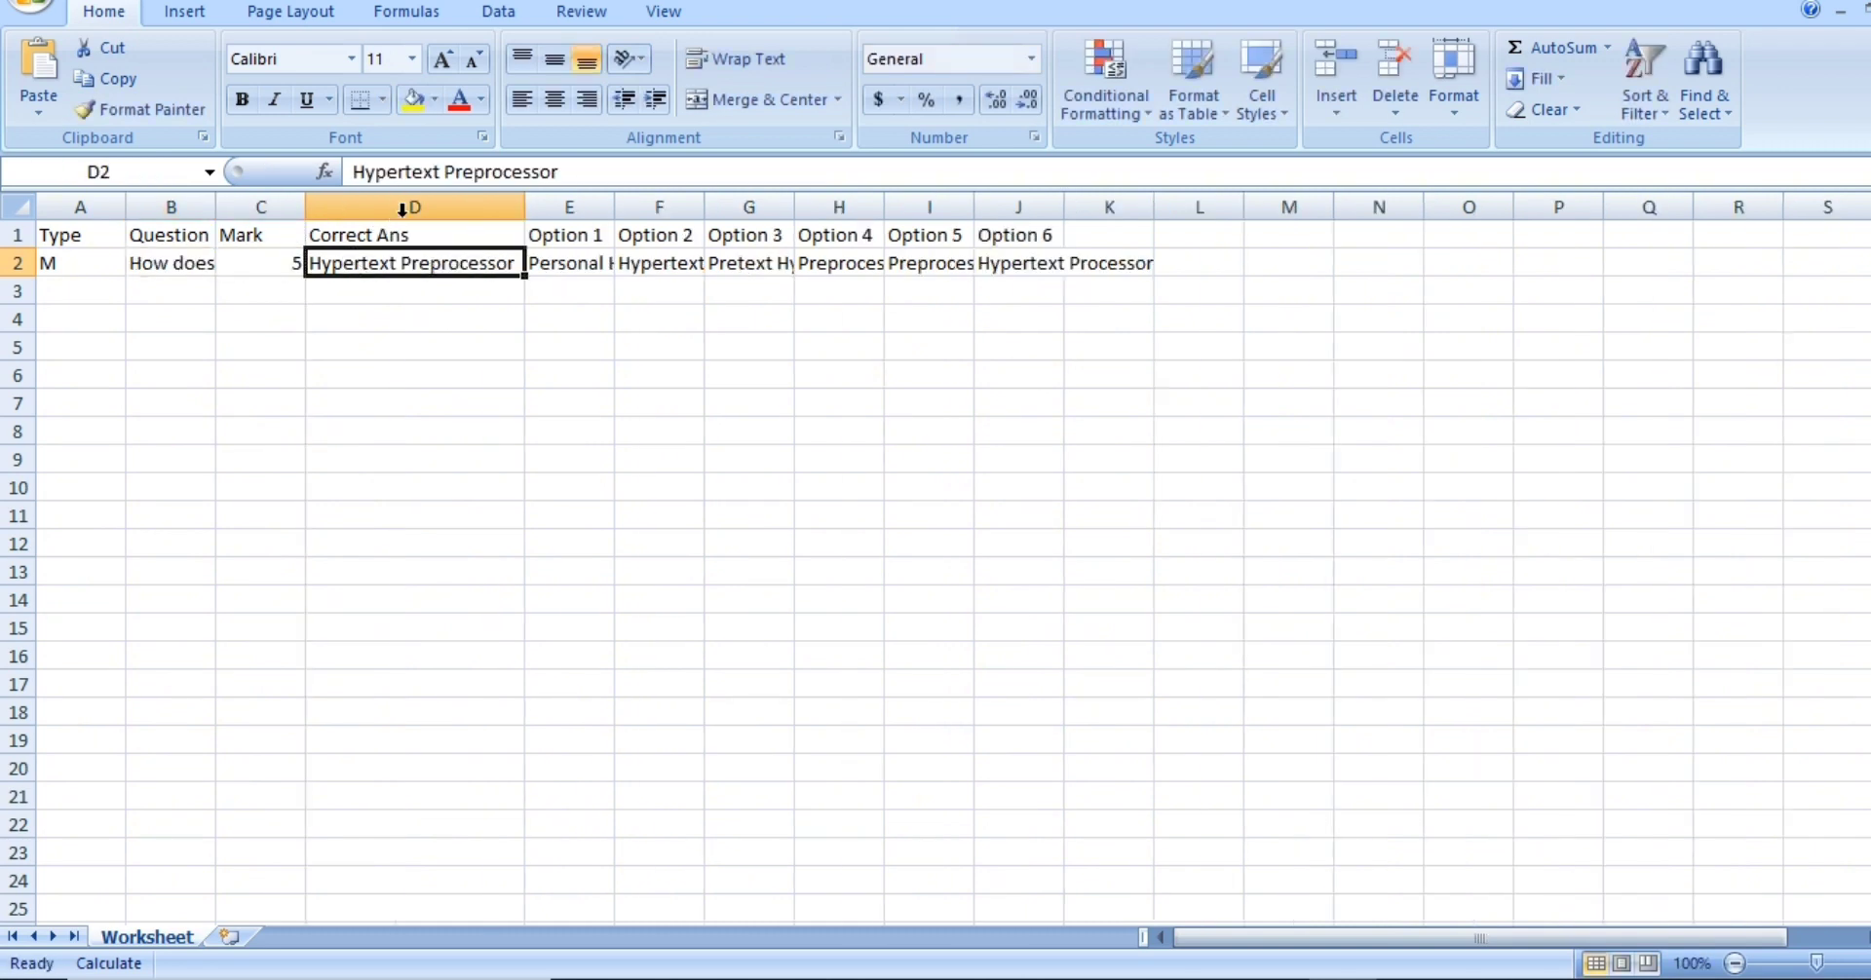
double_click(615, 207)
double_click(803, 207)
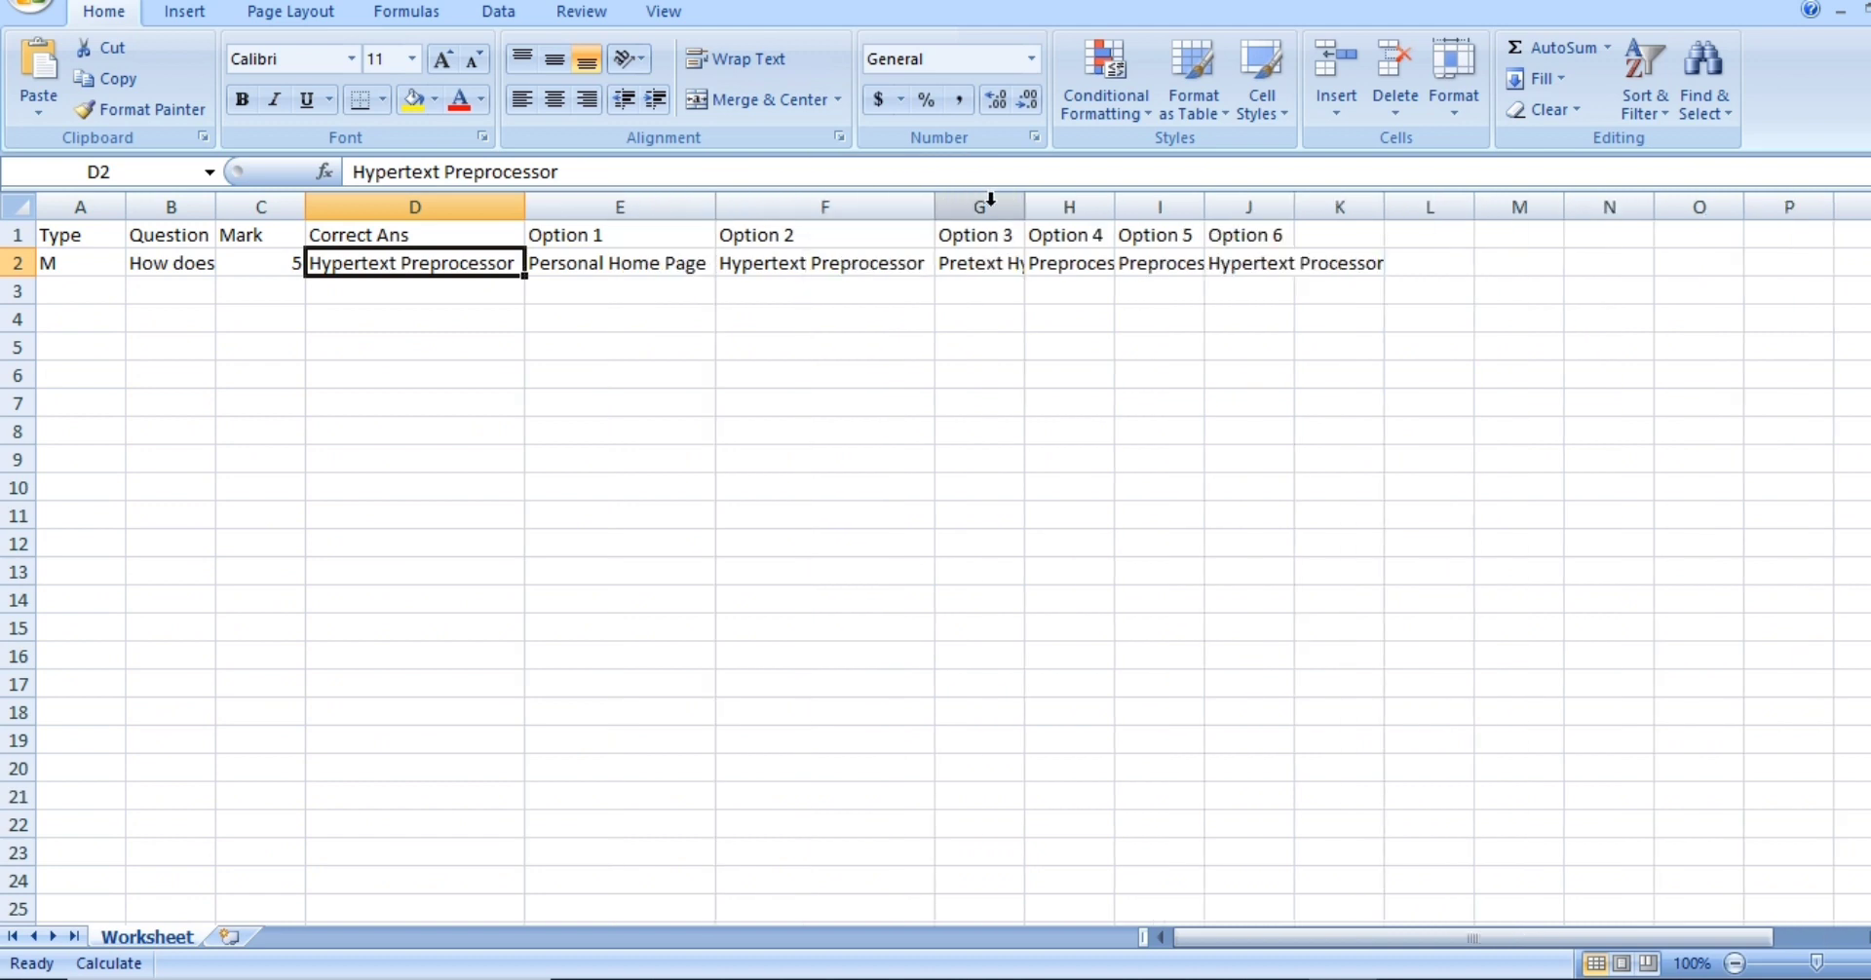
double_click(1024, 207)
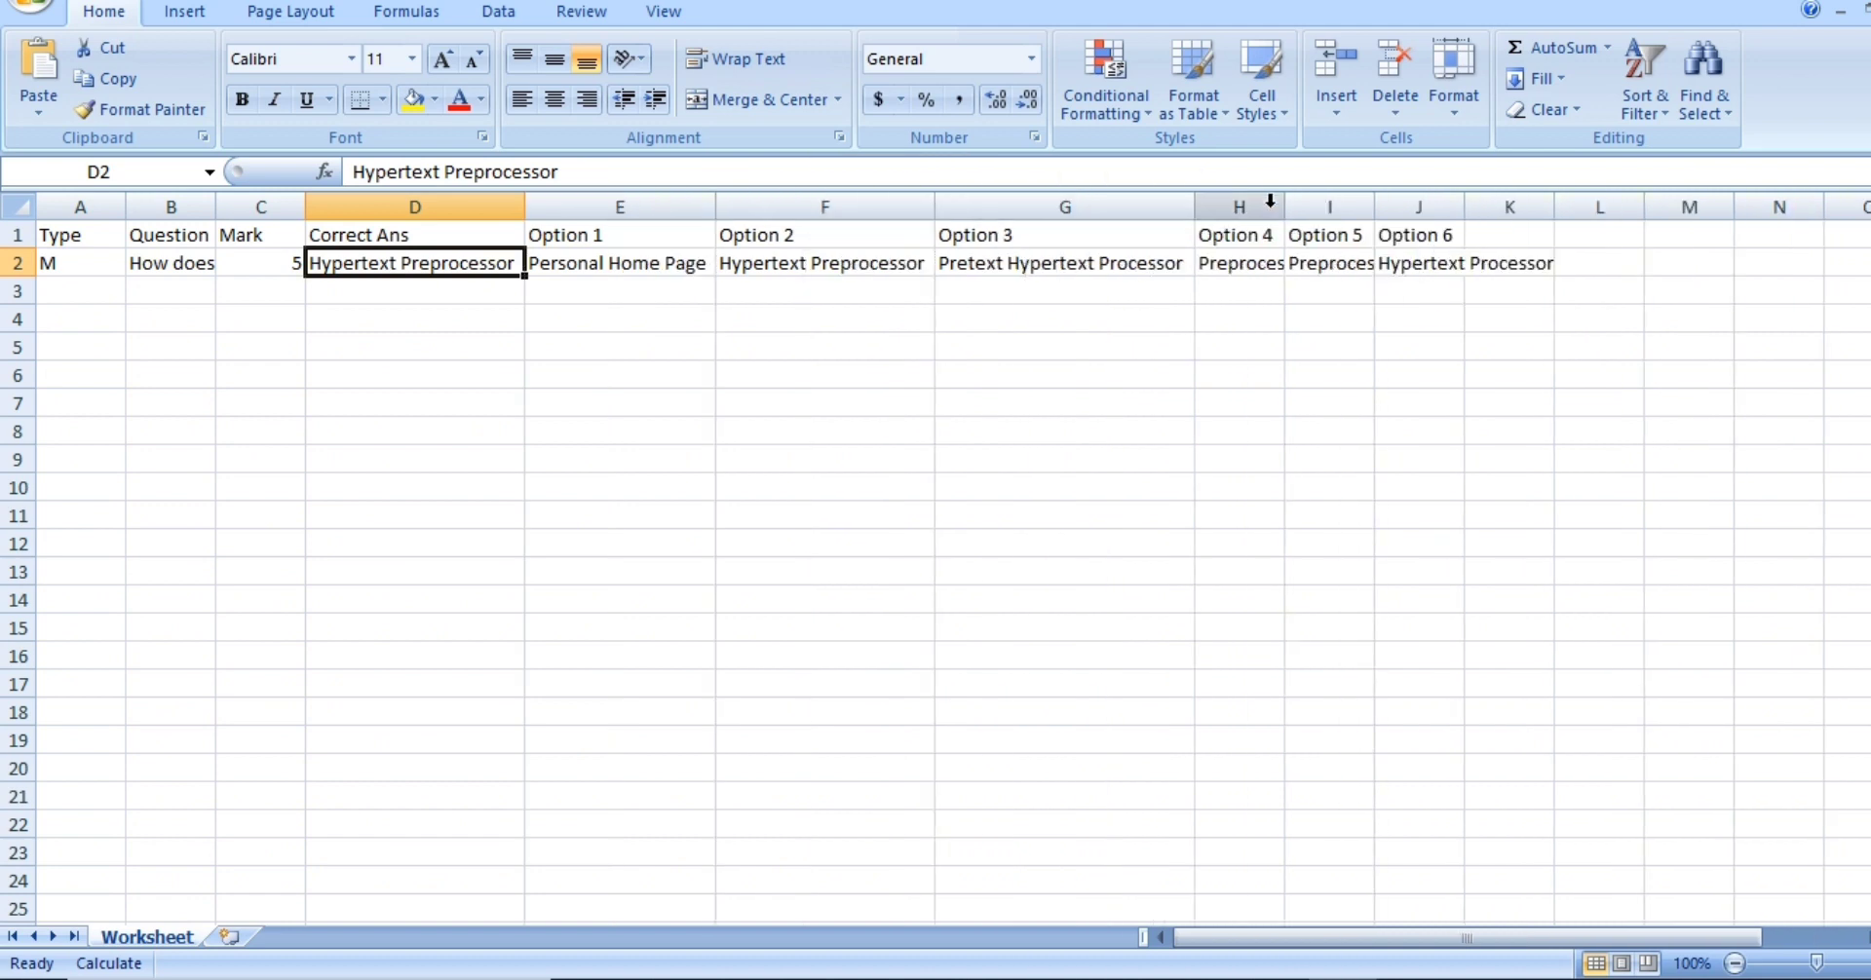
double_click(1374, 205)
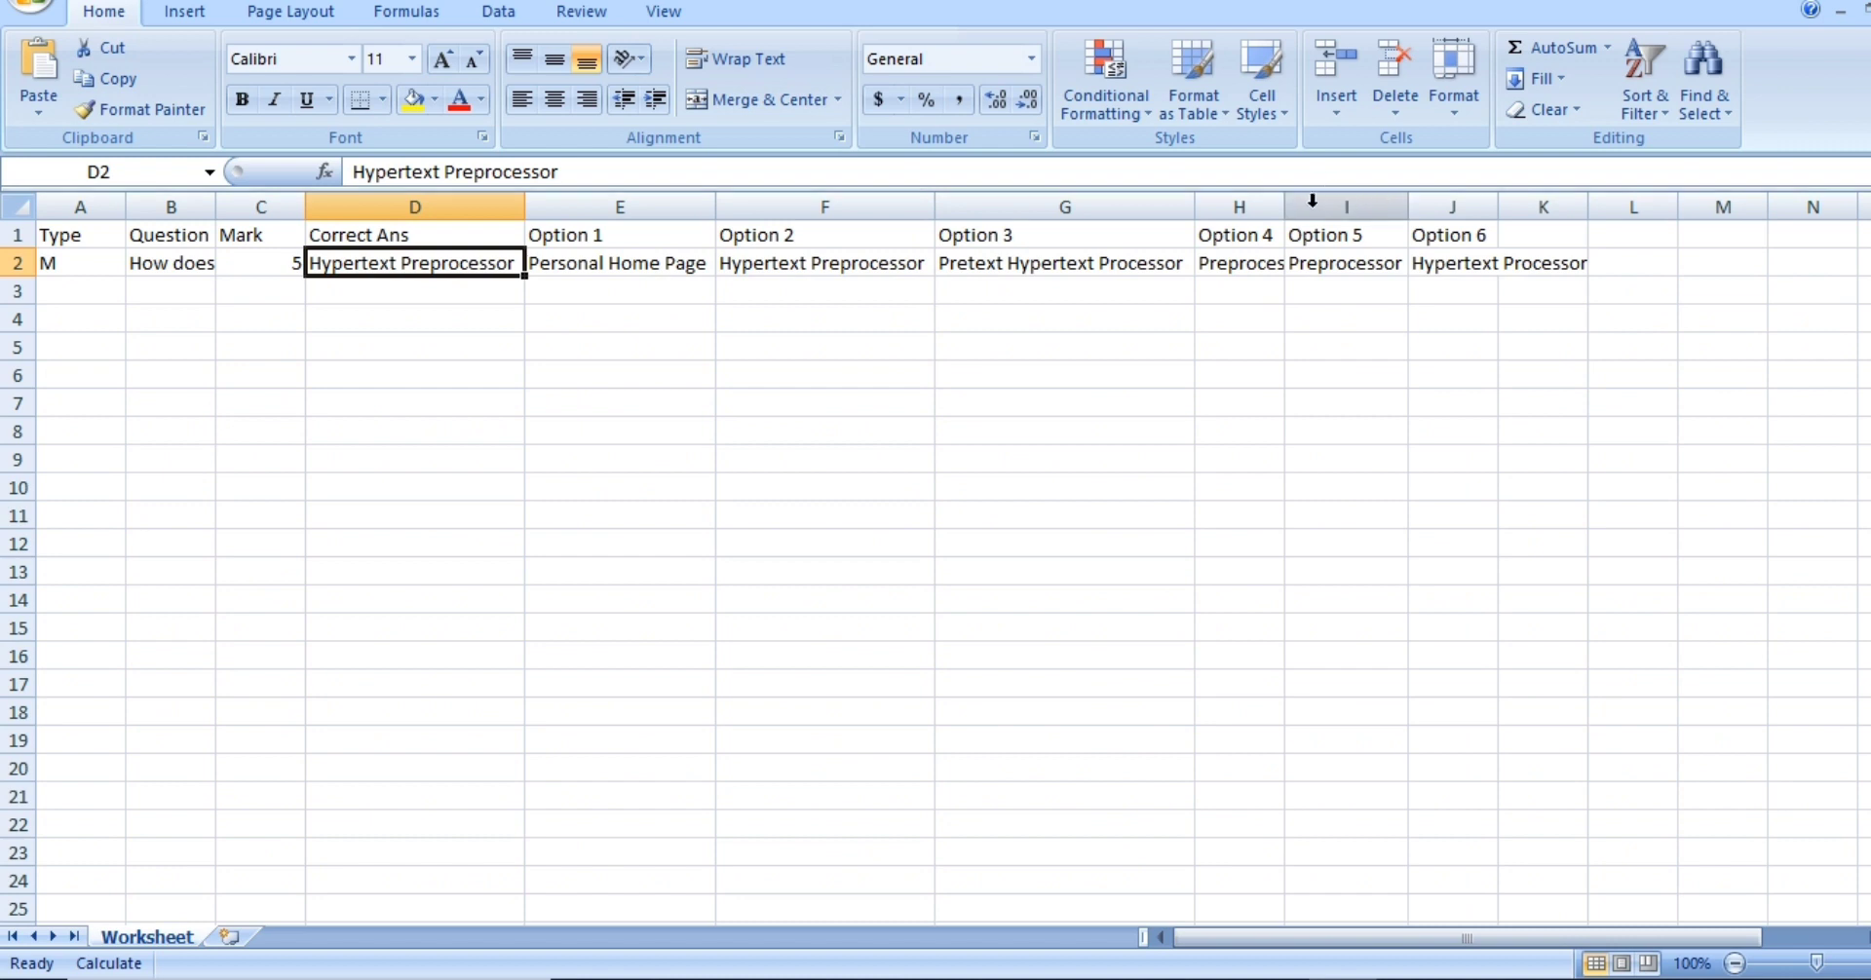
left_click(1273, 204)
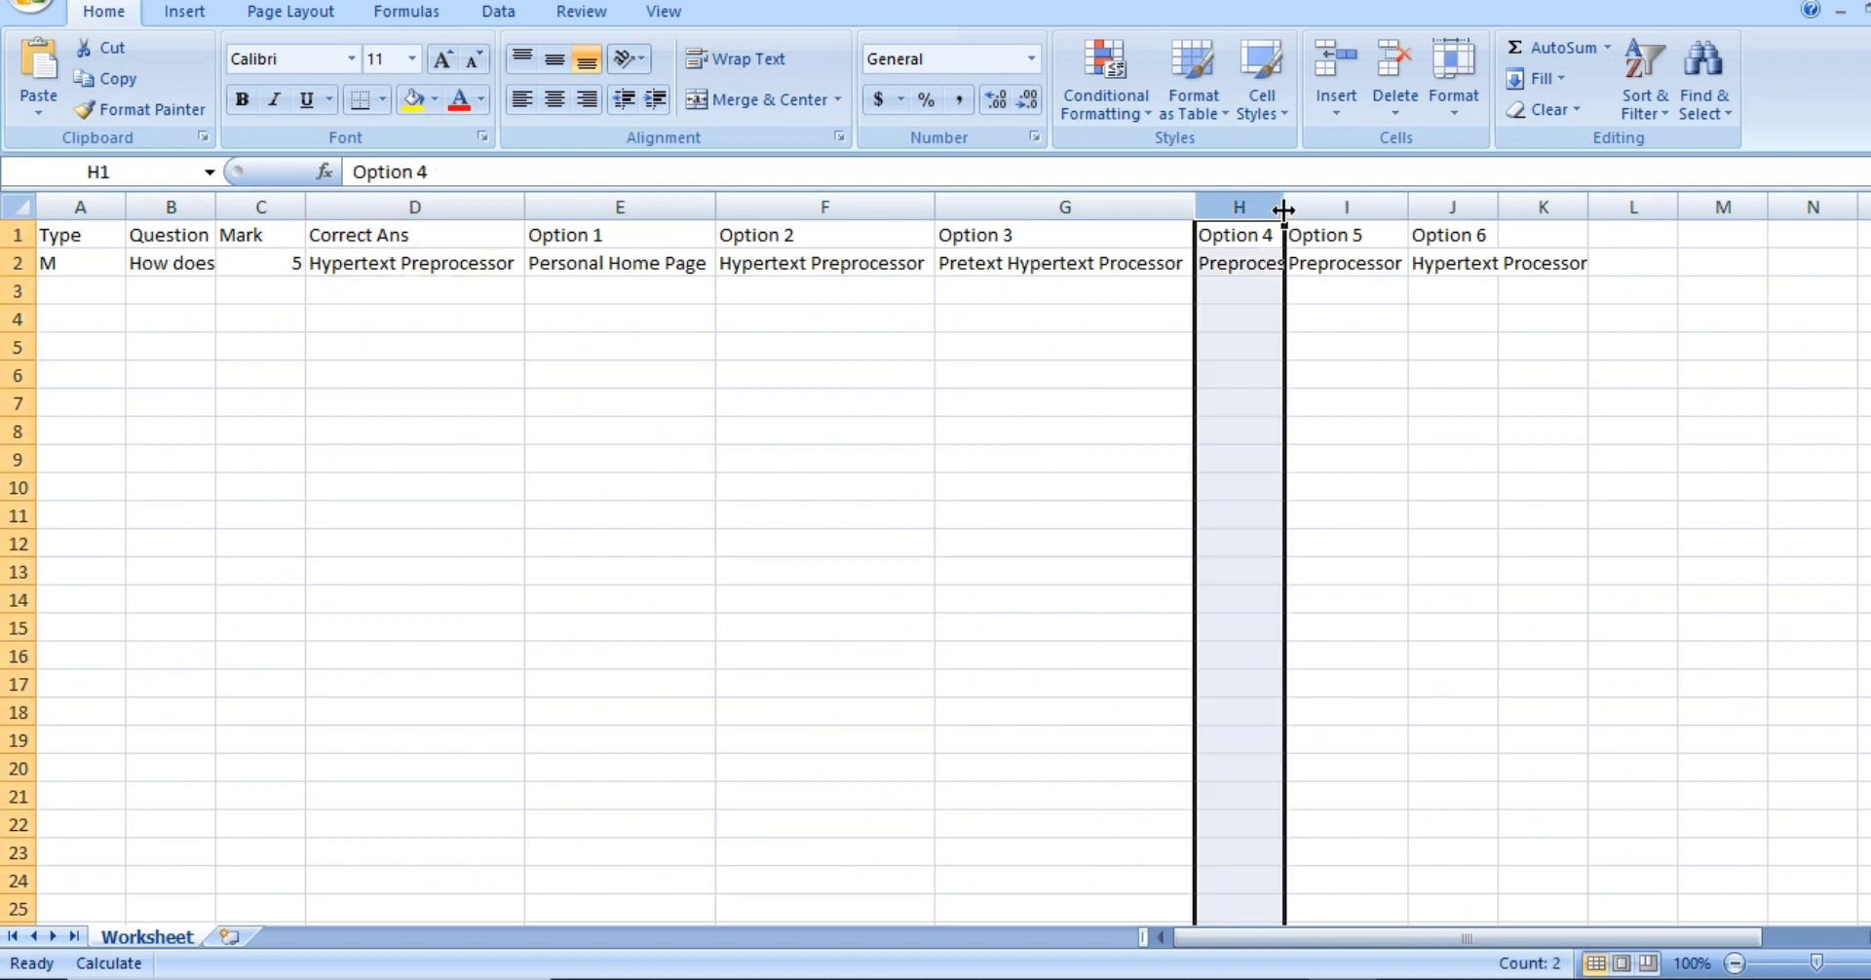
double_click(1284, 206)
- Replace the correct answer in D2 with ChatGPT's option B, "It inverts the input signal."
left_click(412, 263)
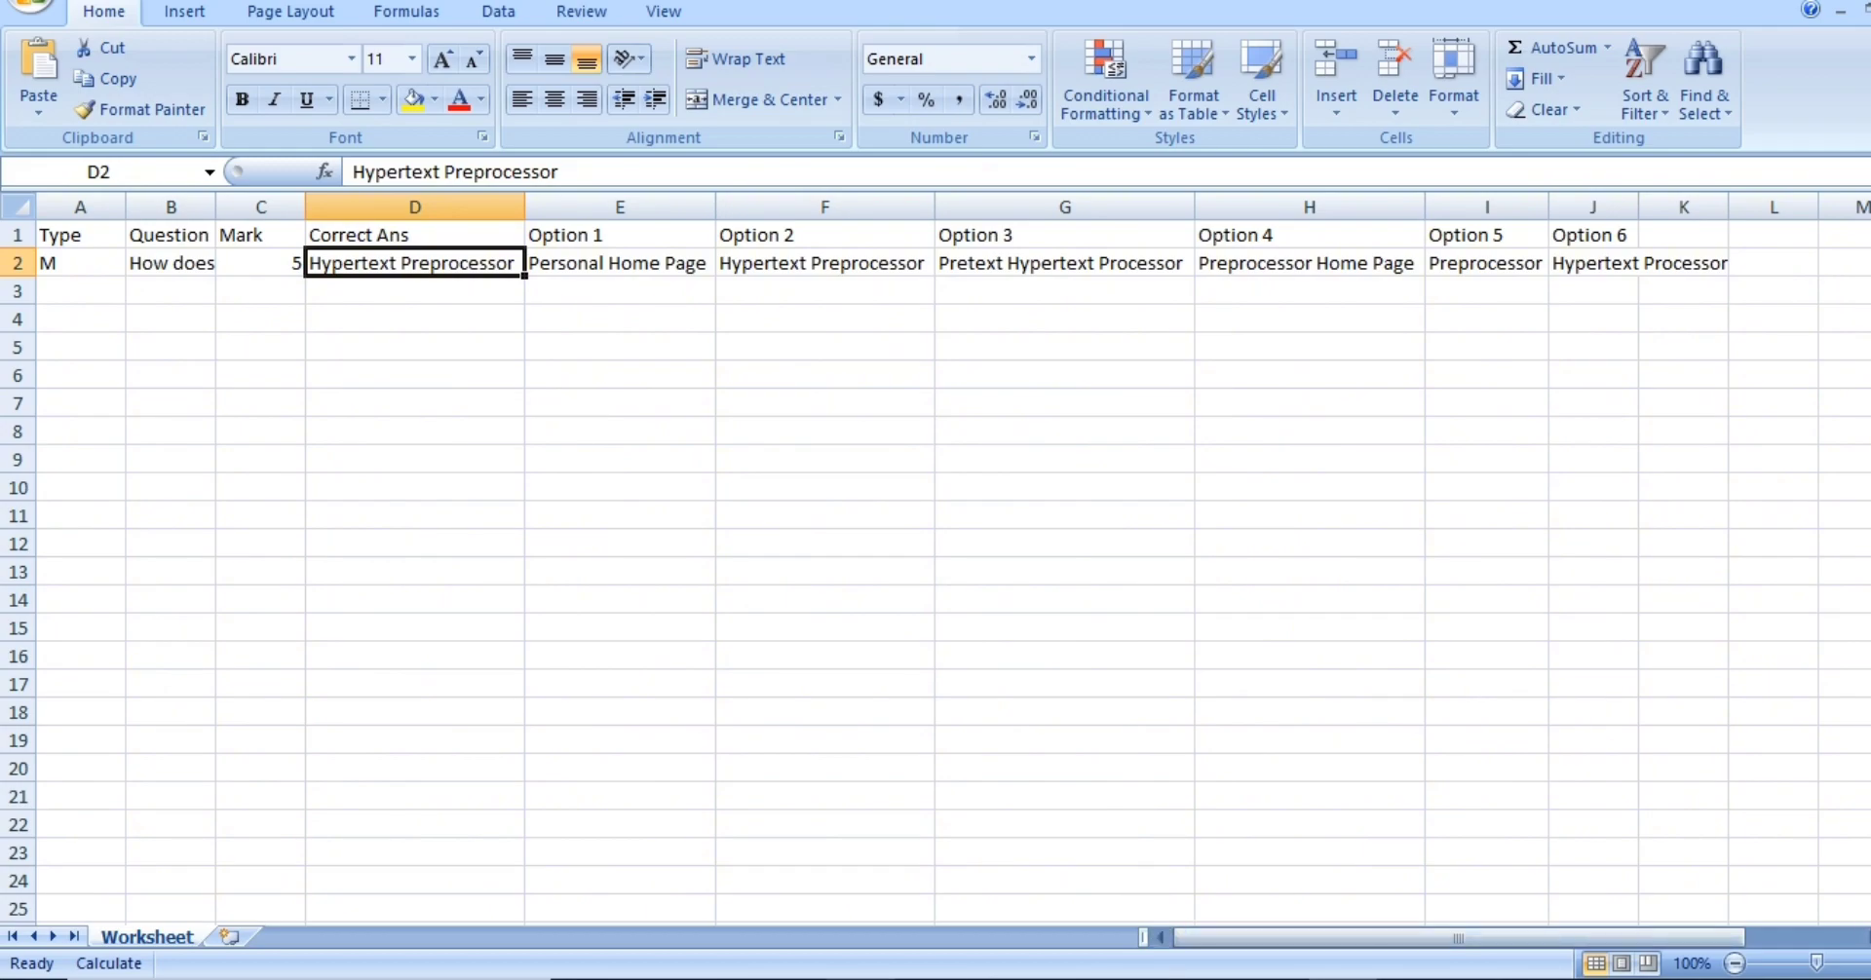
key("alt+Tab")
scroll(844, 570, "down", 4)
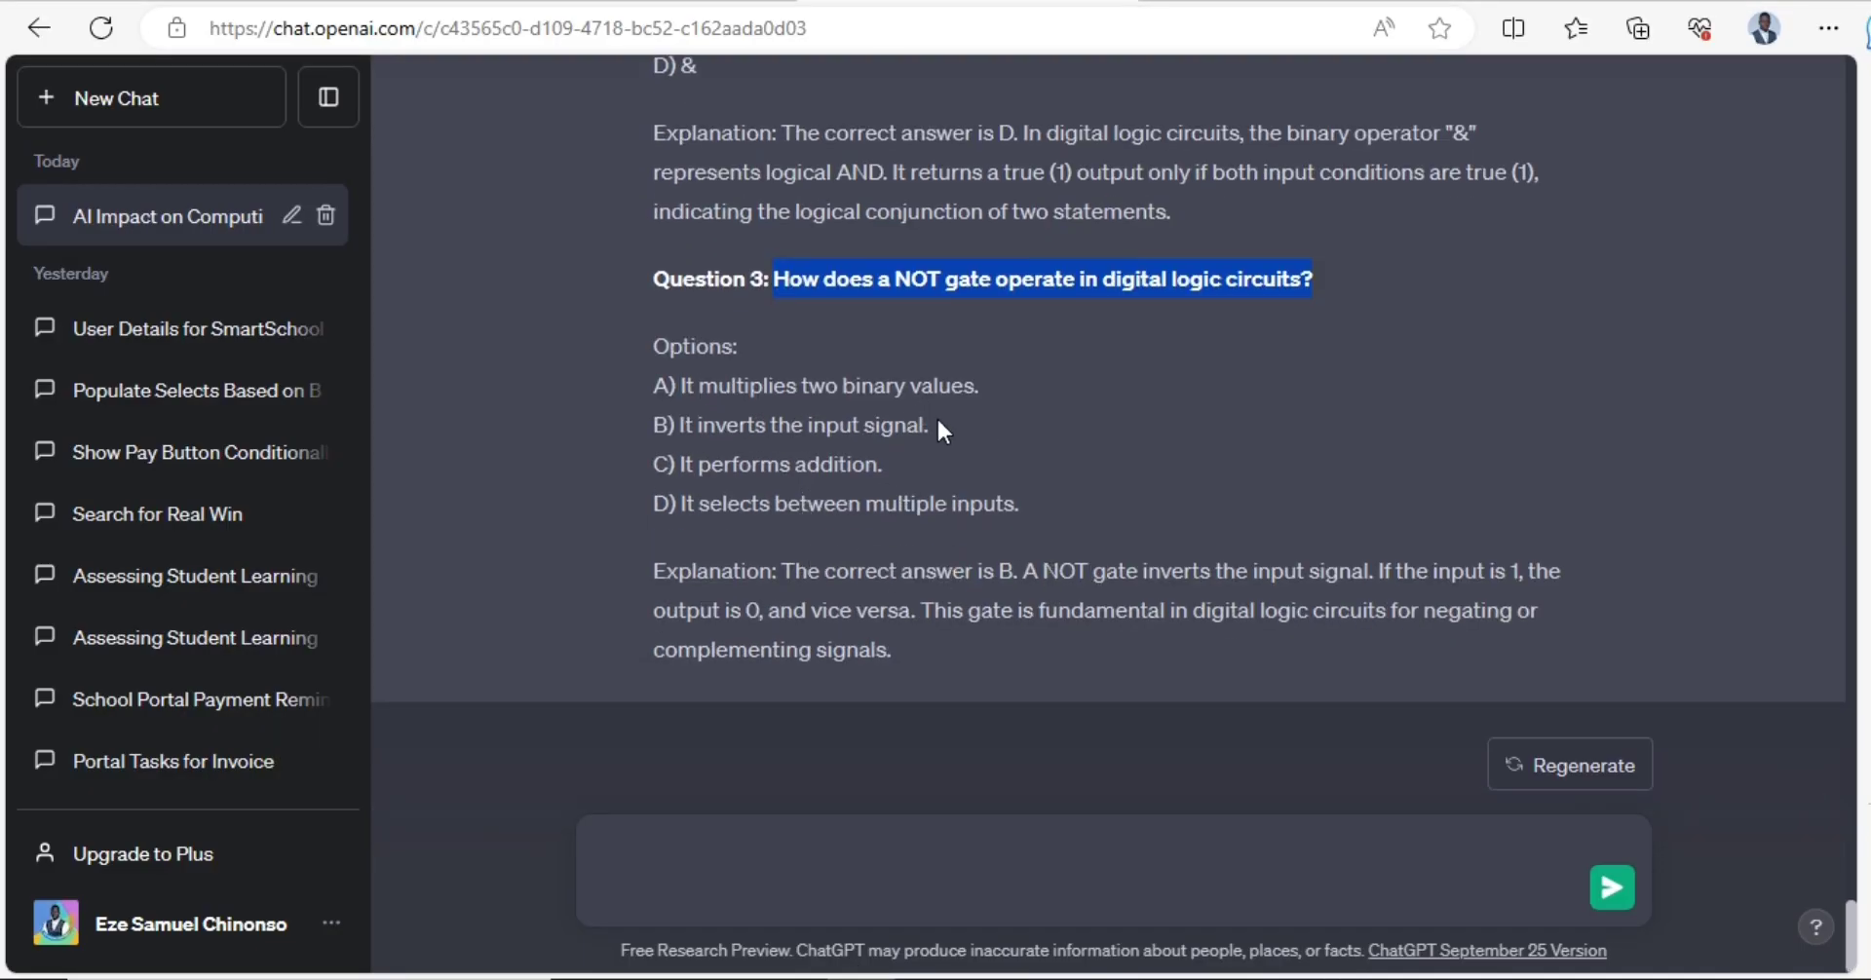
left_click_drag(937, 427, 691, 433)
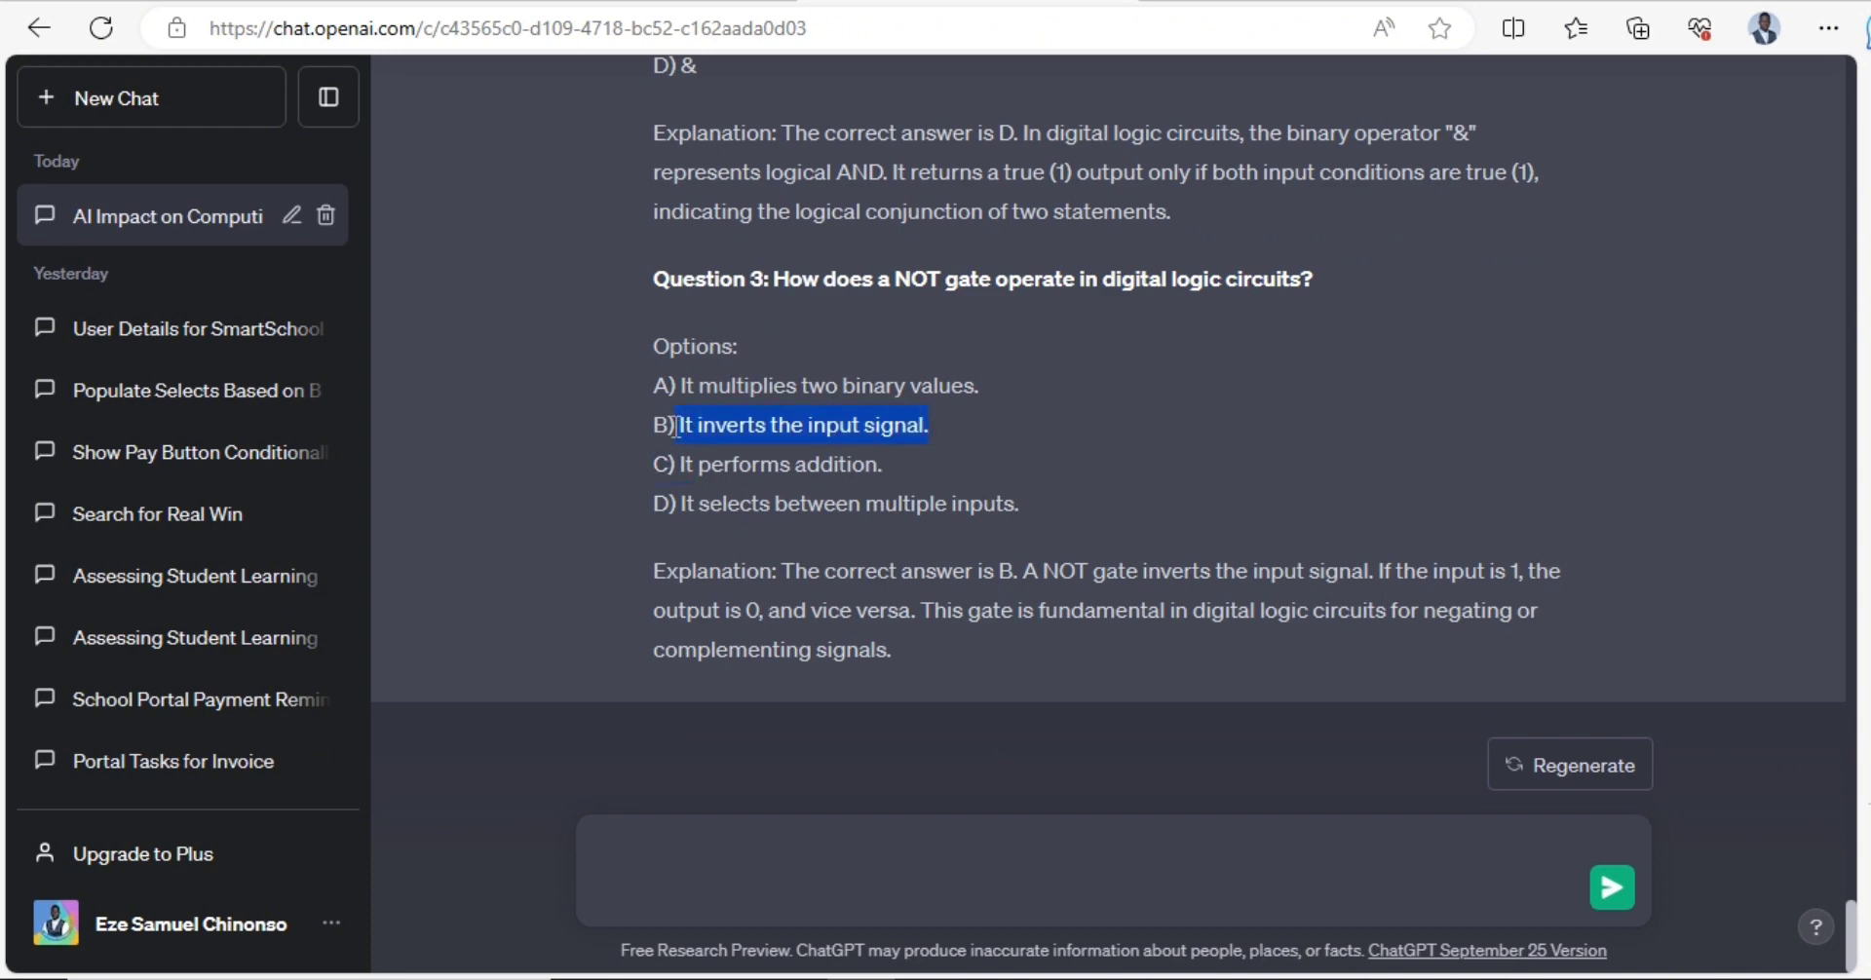
key("alt+Tab")
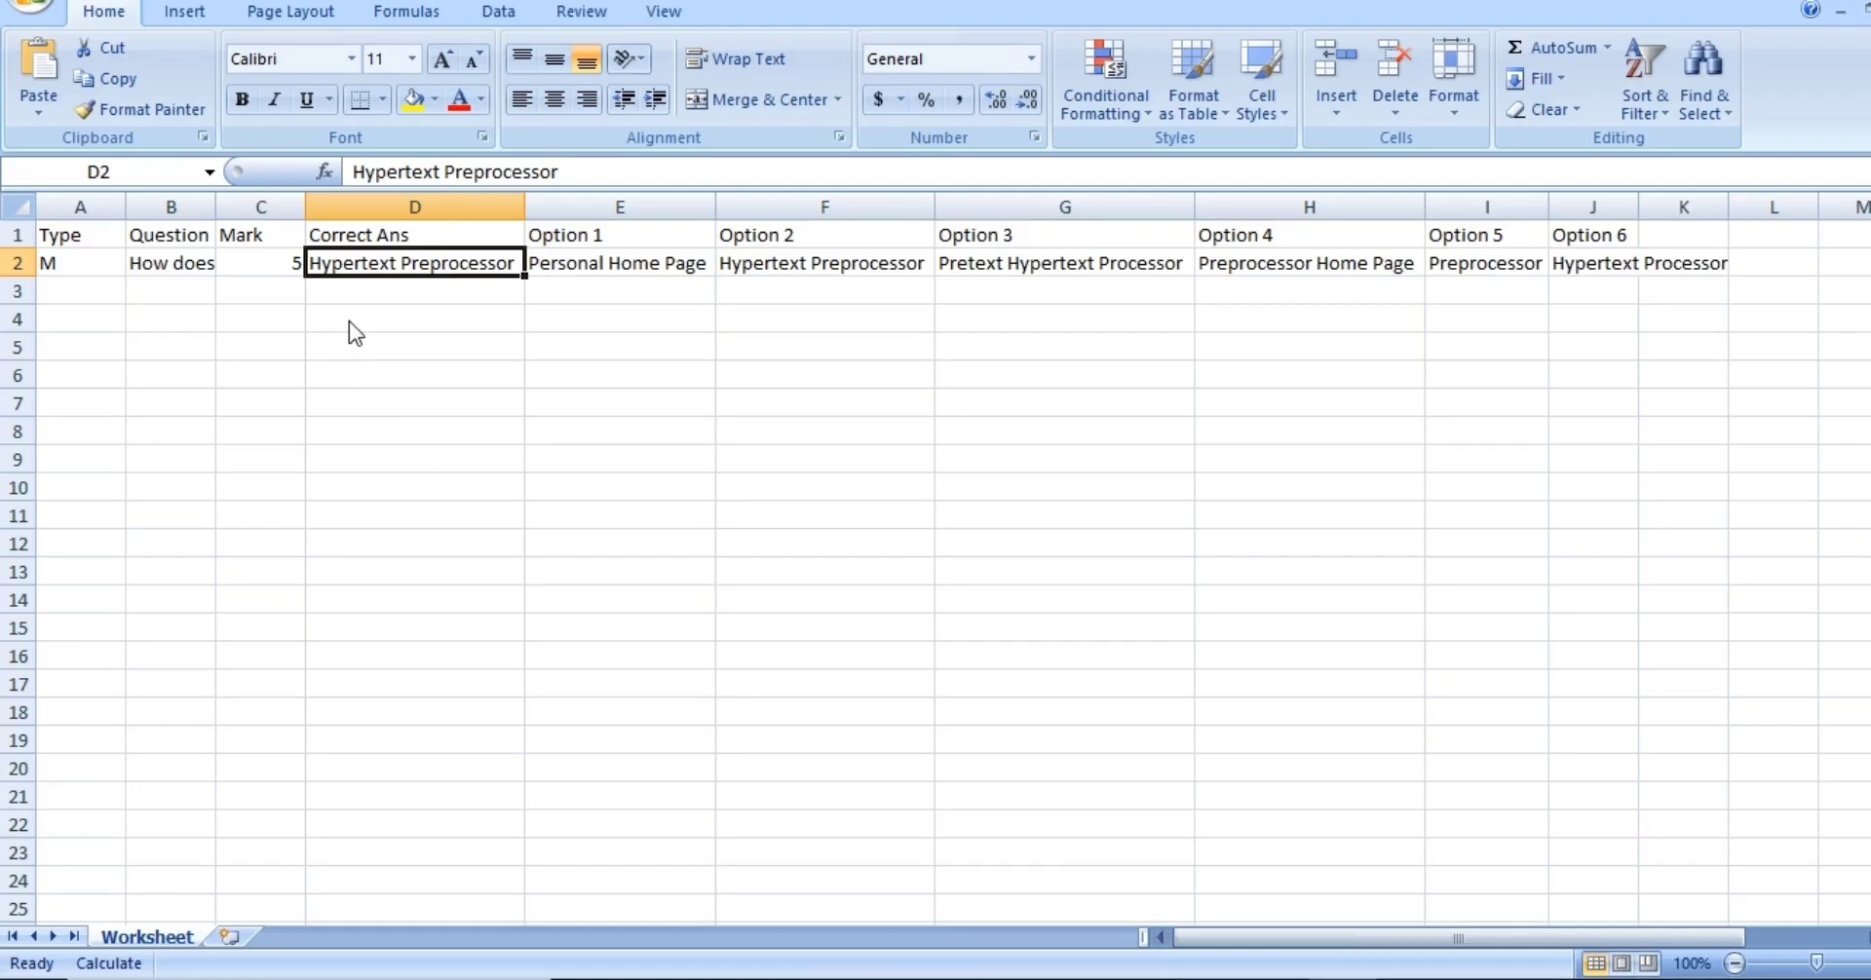
left_click(582, 175)
left_click_drag(370, 194, 352, 177)
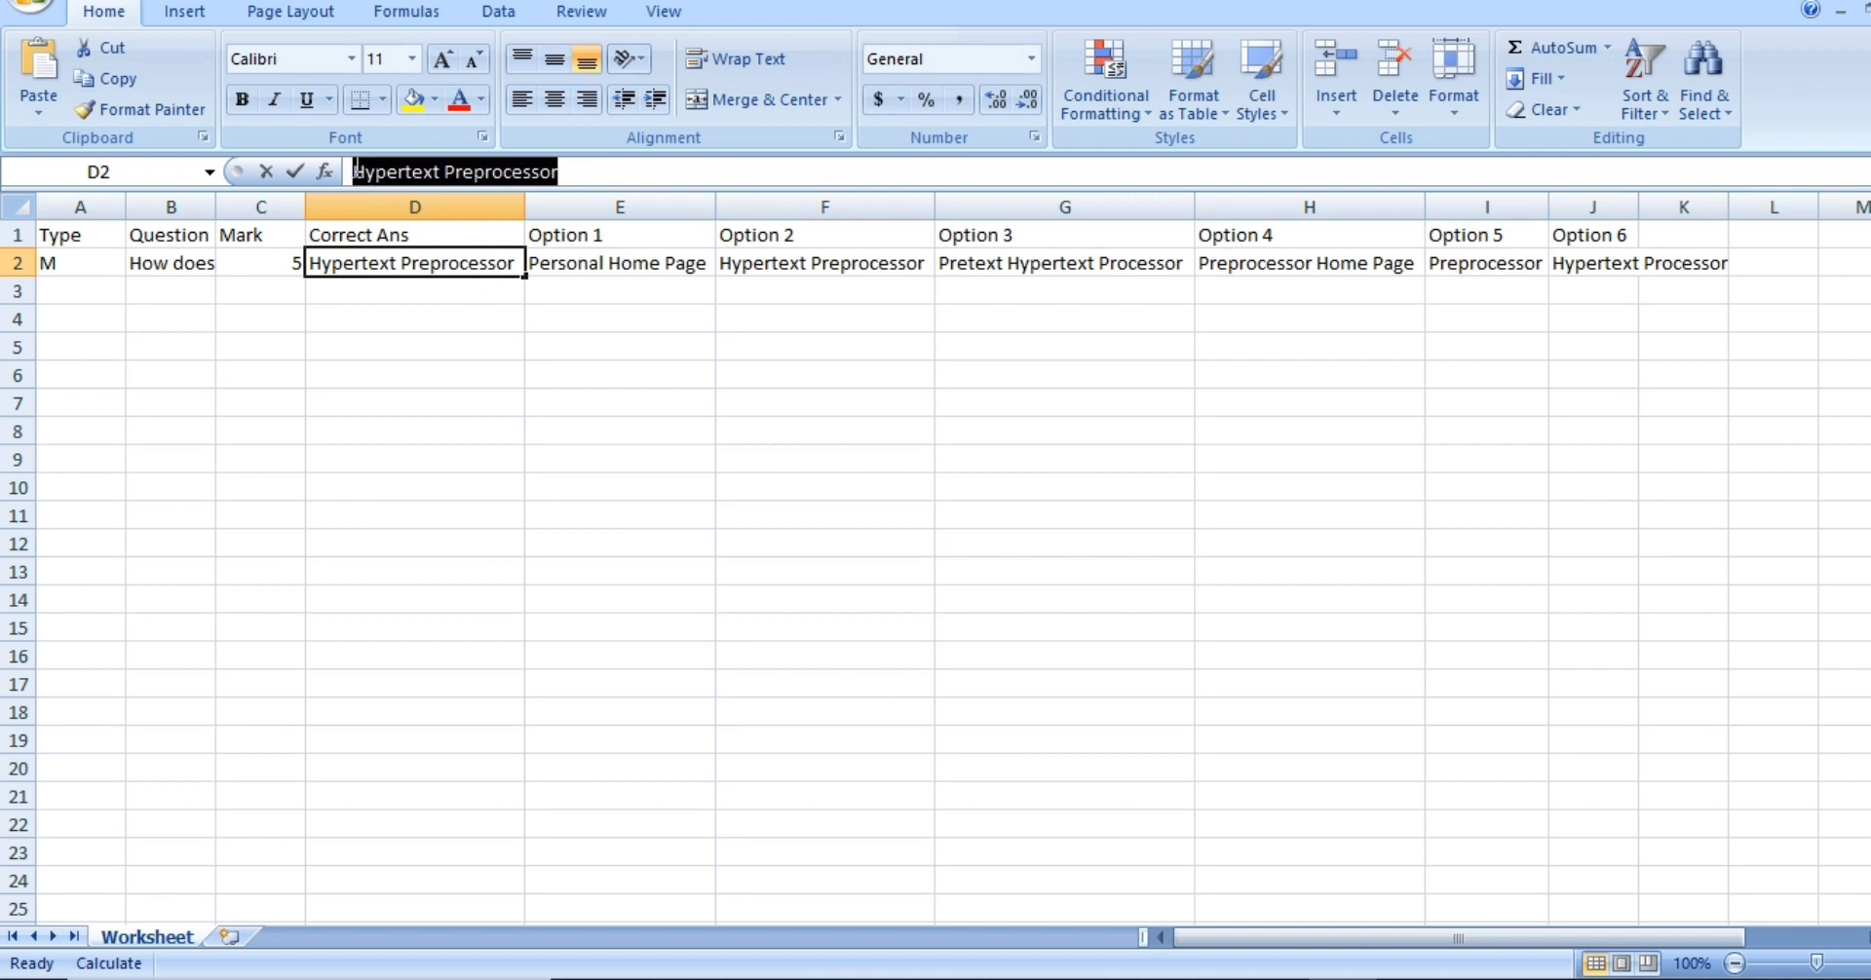
key("ctrl+v")
- Replace the Option 2 sample text in F2 with the copied correct answer, "It inverts the input signal."
left_click(781, 271)
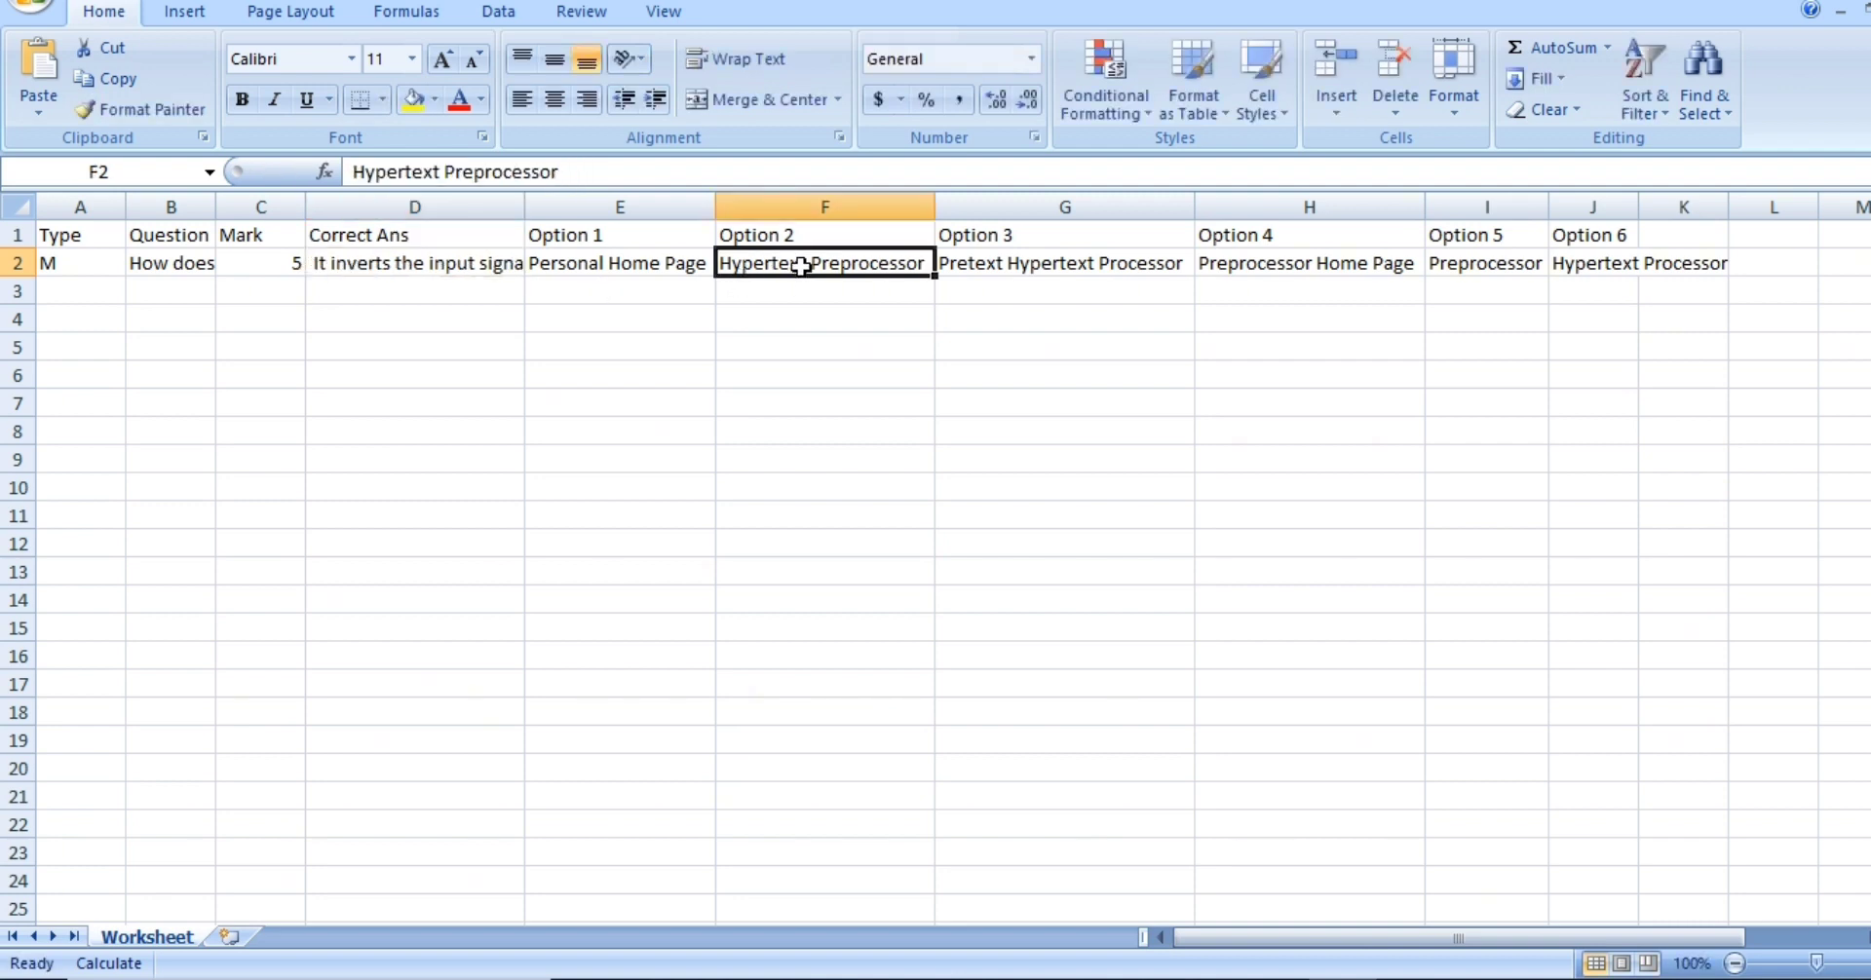
left_click_drag(577, 170, 339, 166)
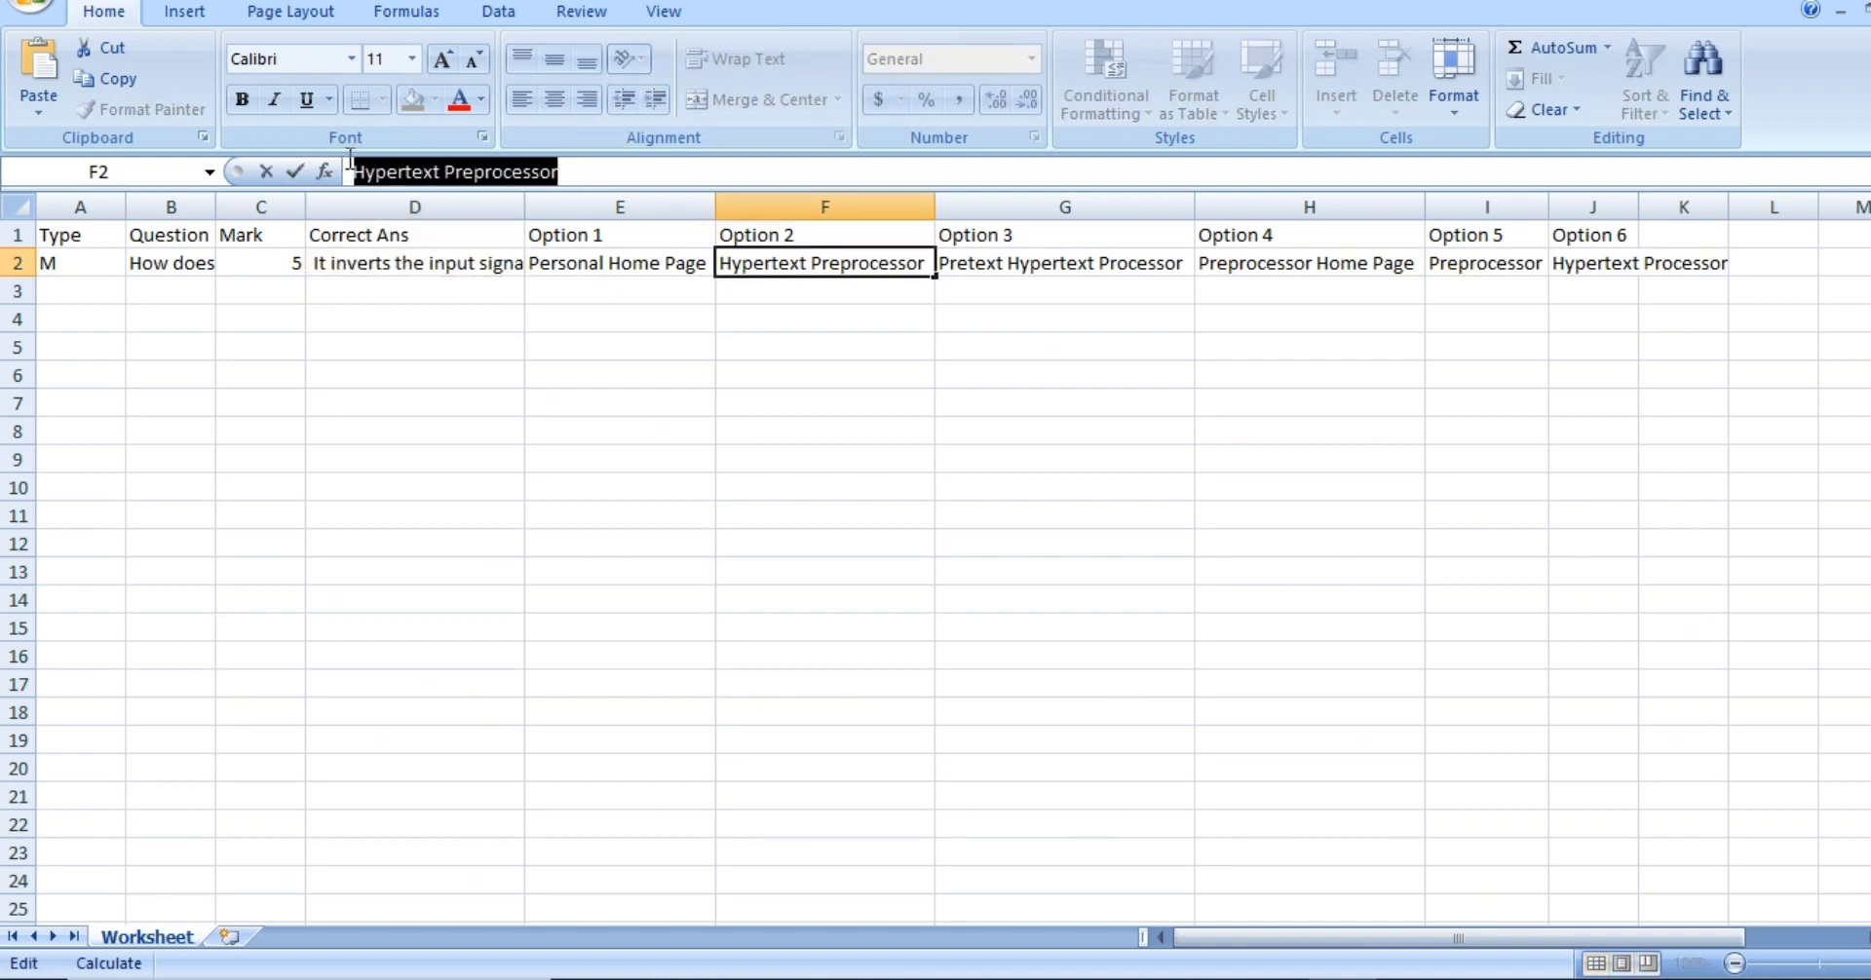
type("It inverts the input signal.")
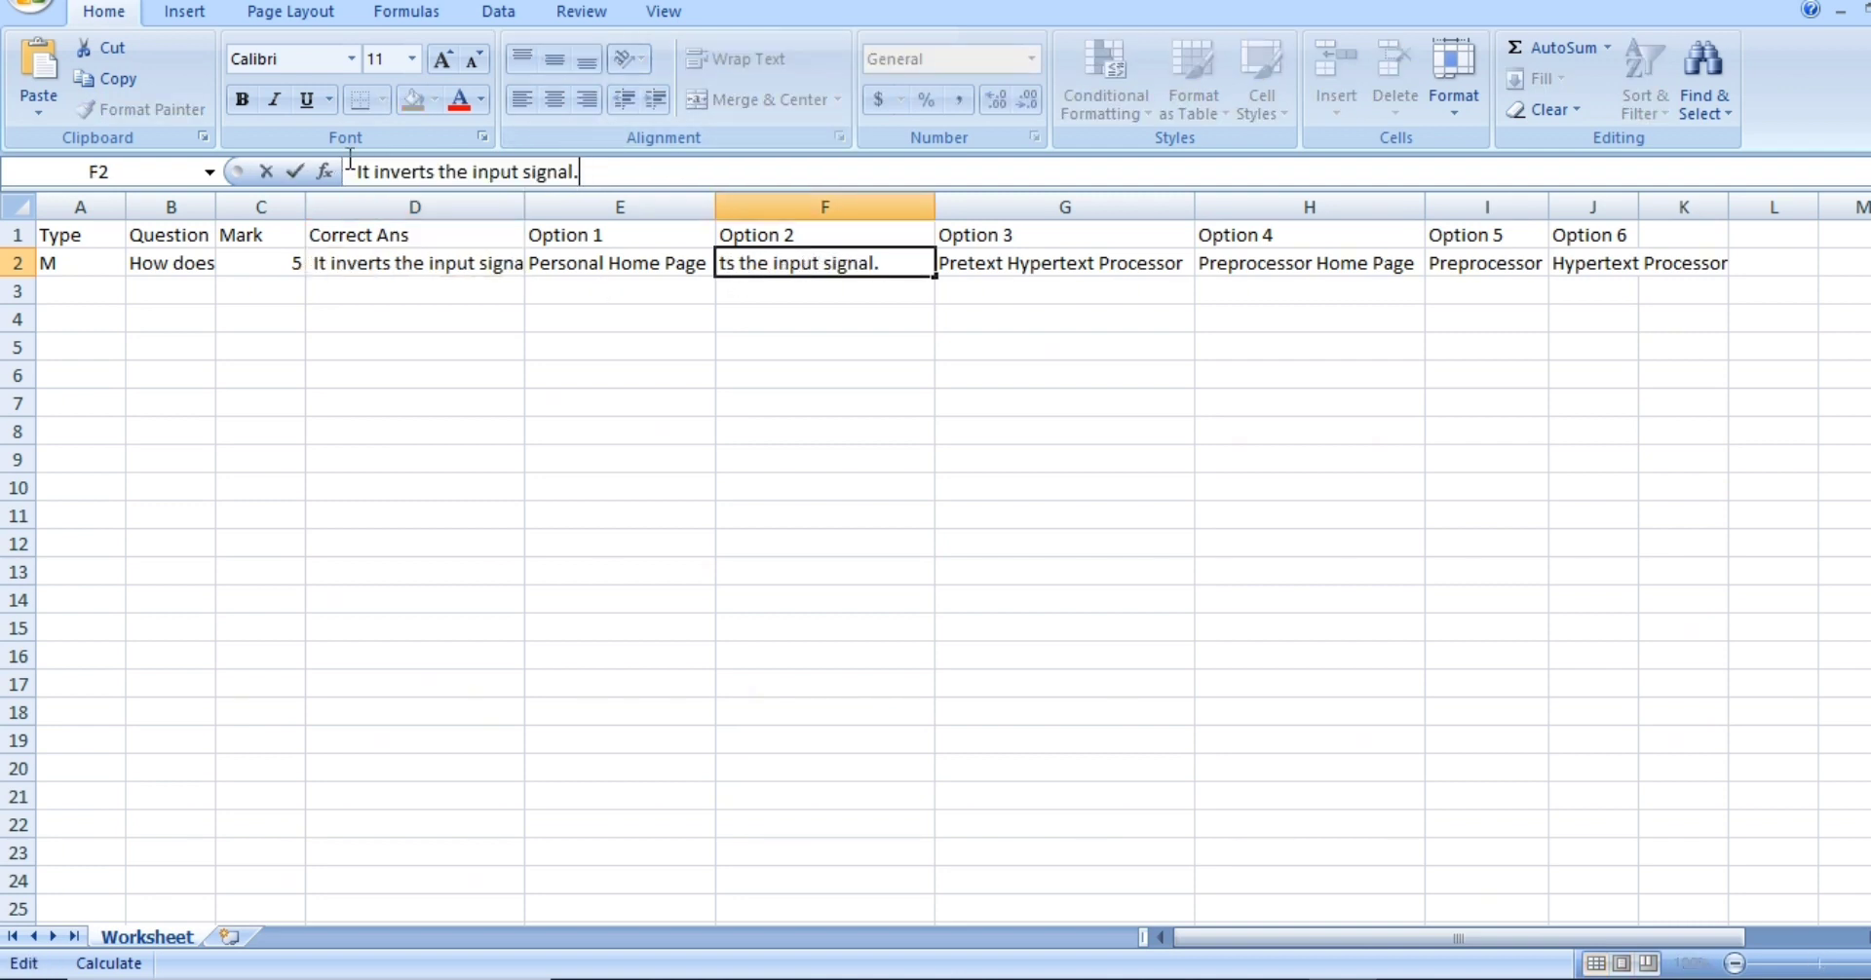
- Replace the Option 1 sample text in E2 with ChatGPT's option A, "It multiplies two binary values."
left_click(618, 263)
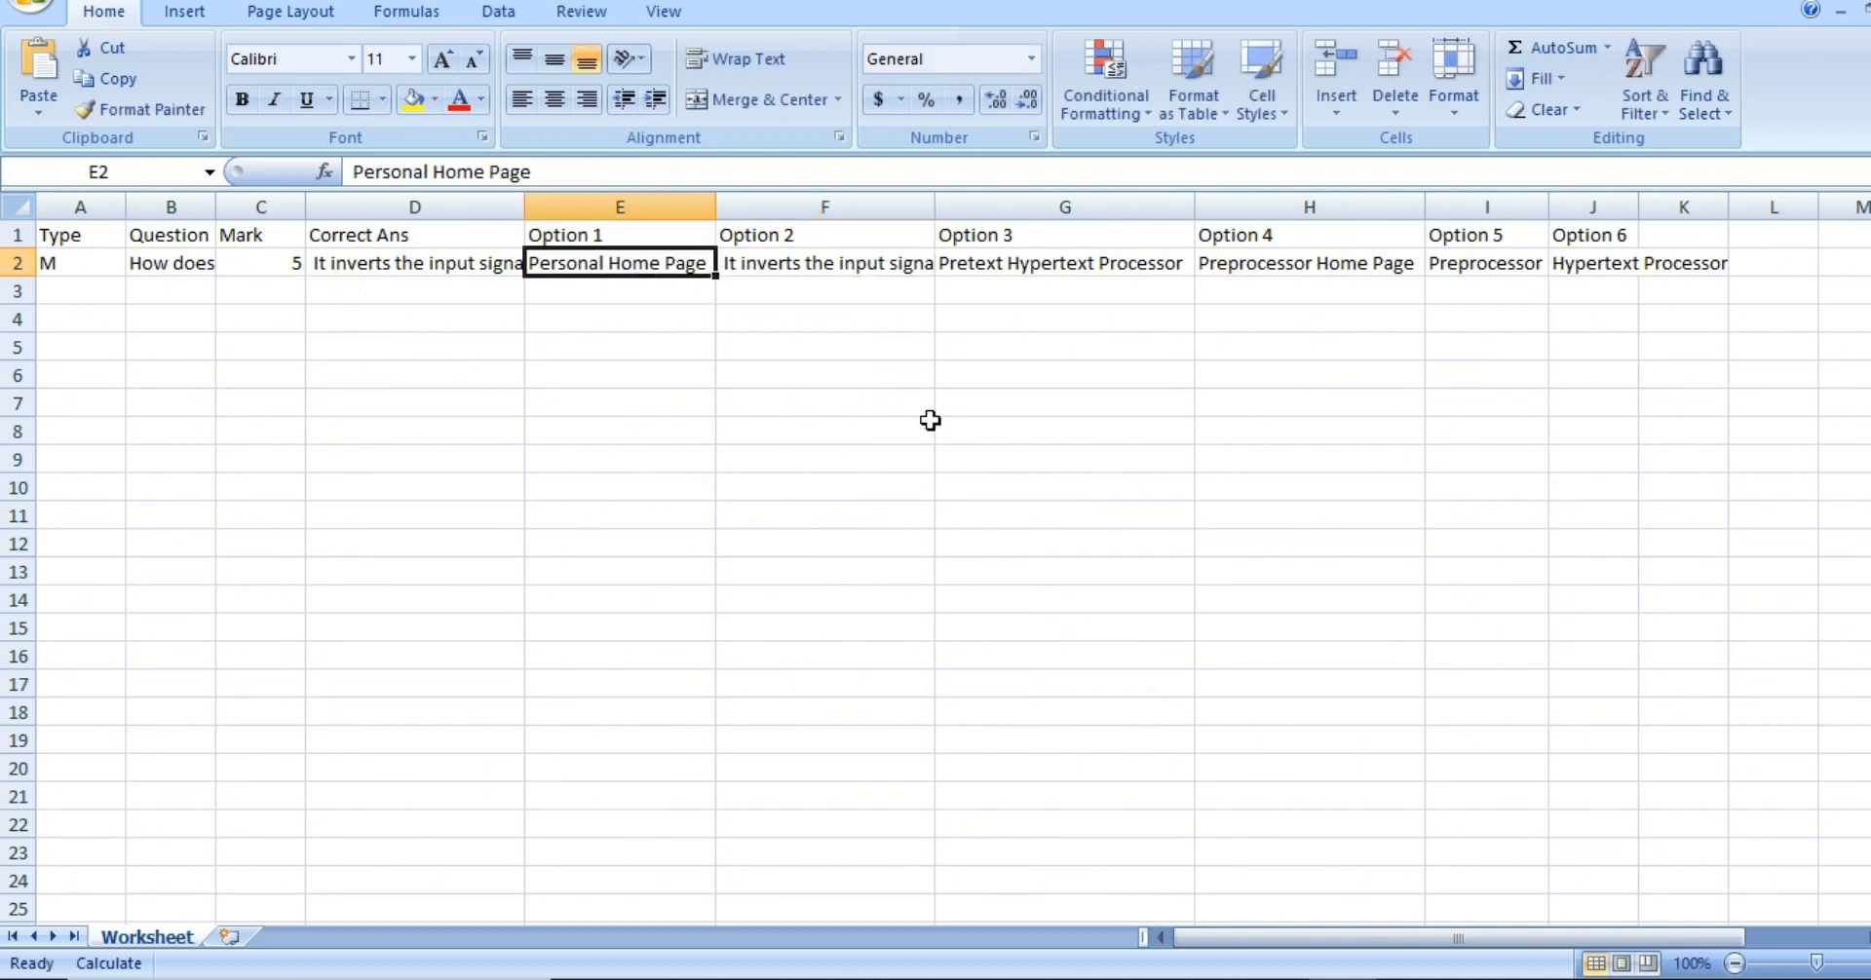
left_click(795, 978)
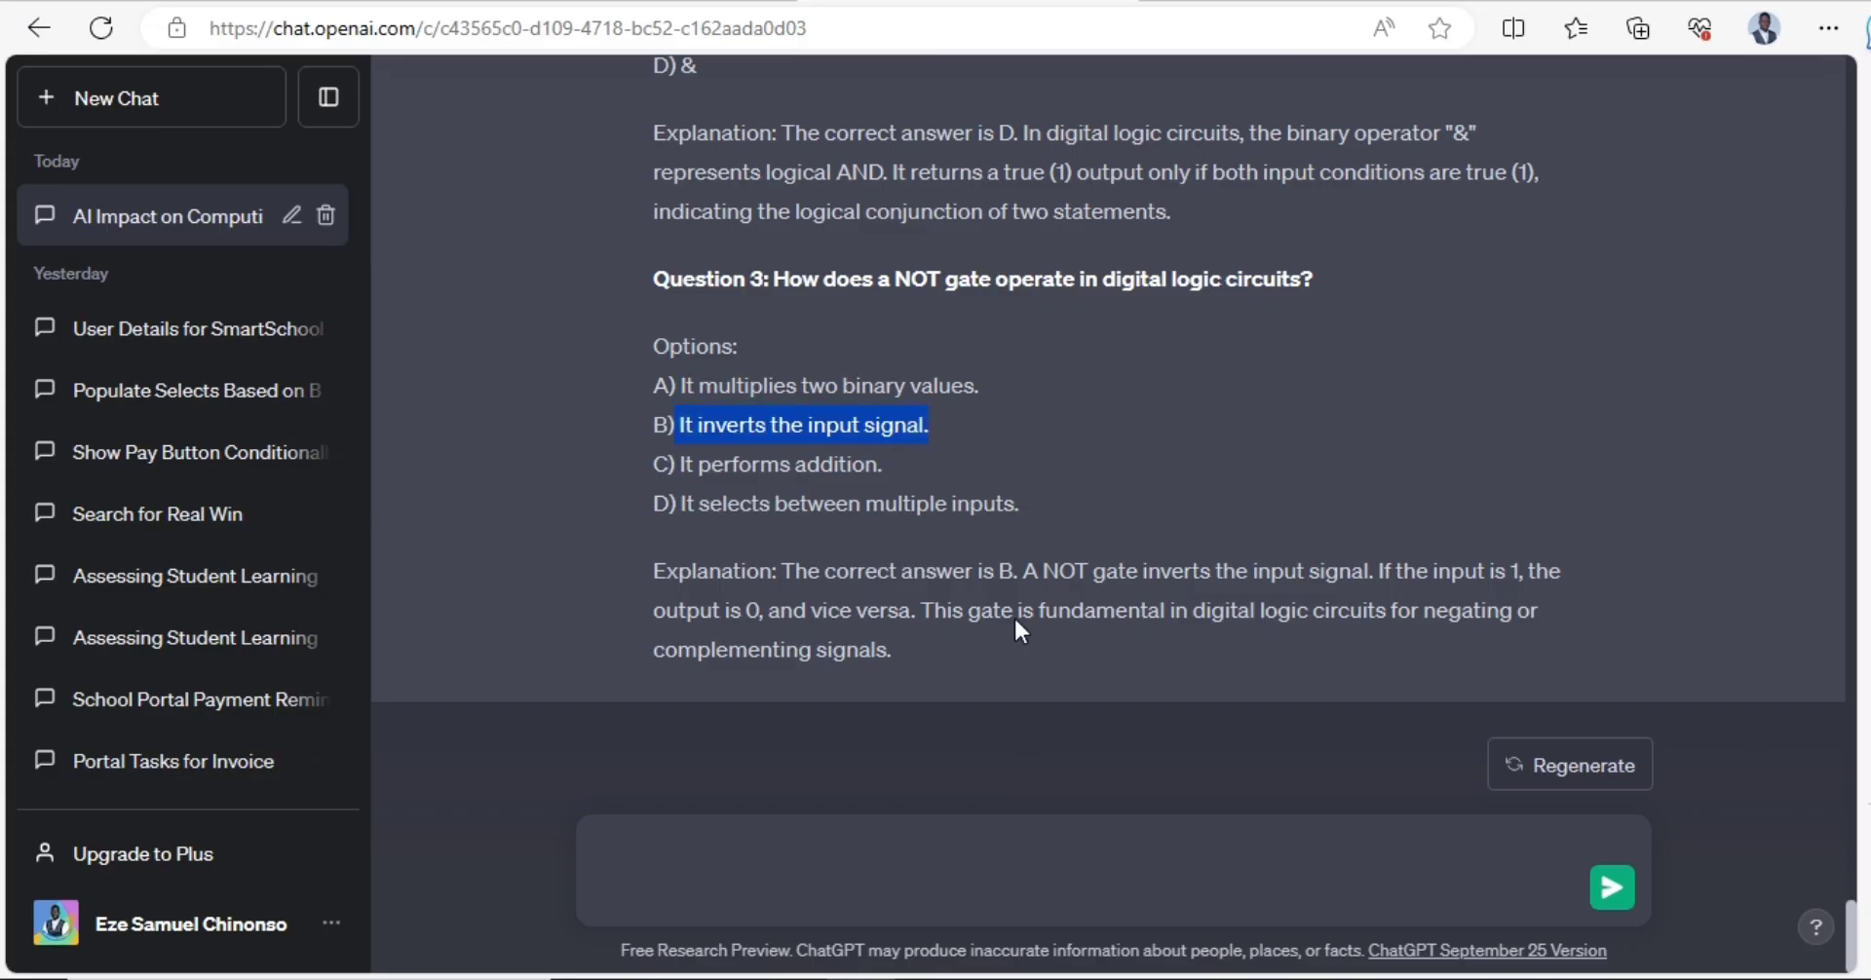
left_click_drag(984, 392, 677, 389)
key("ctrl+c")
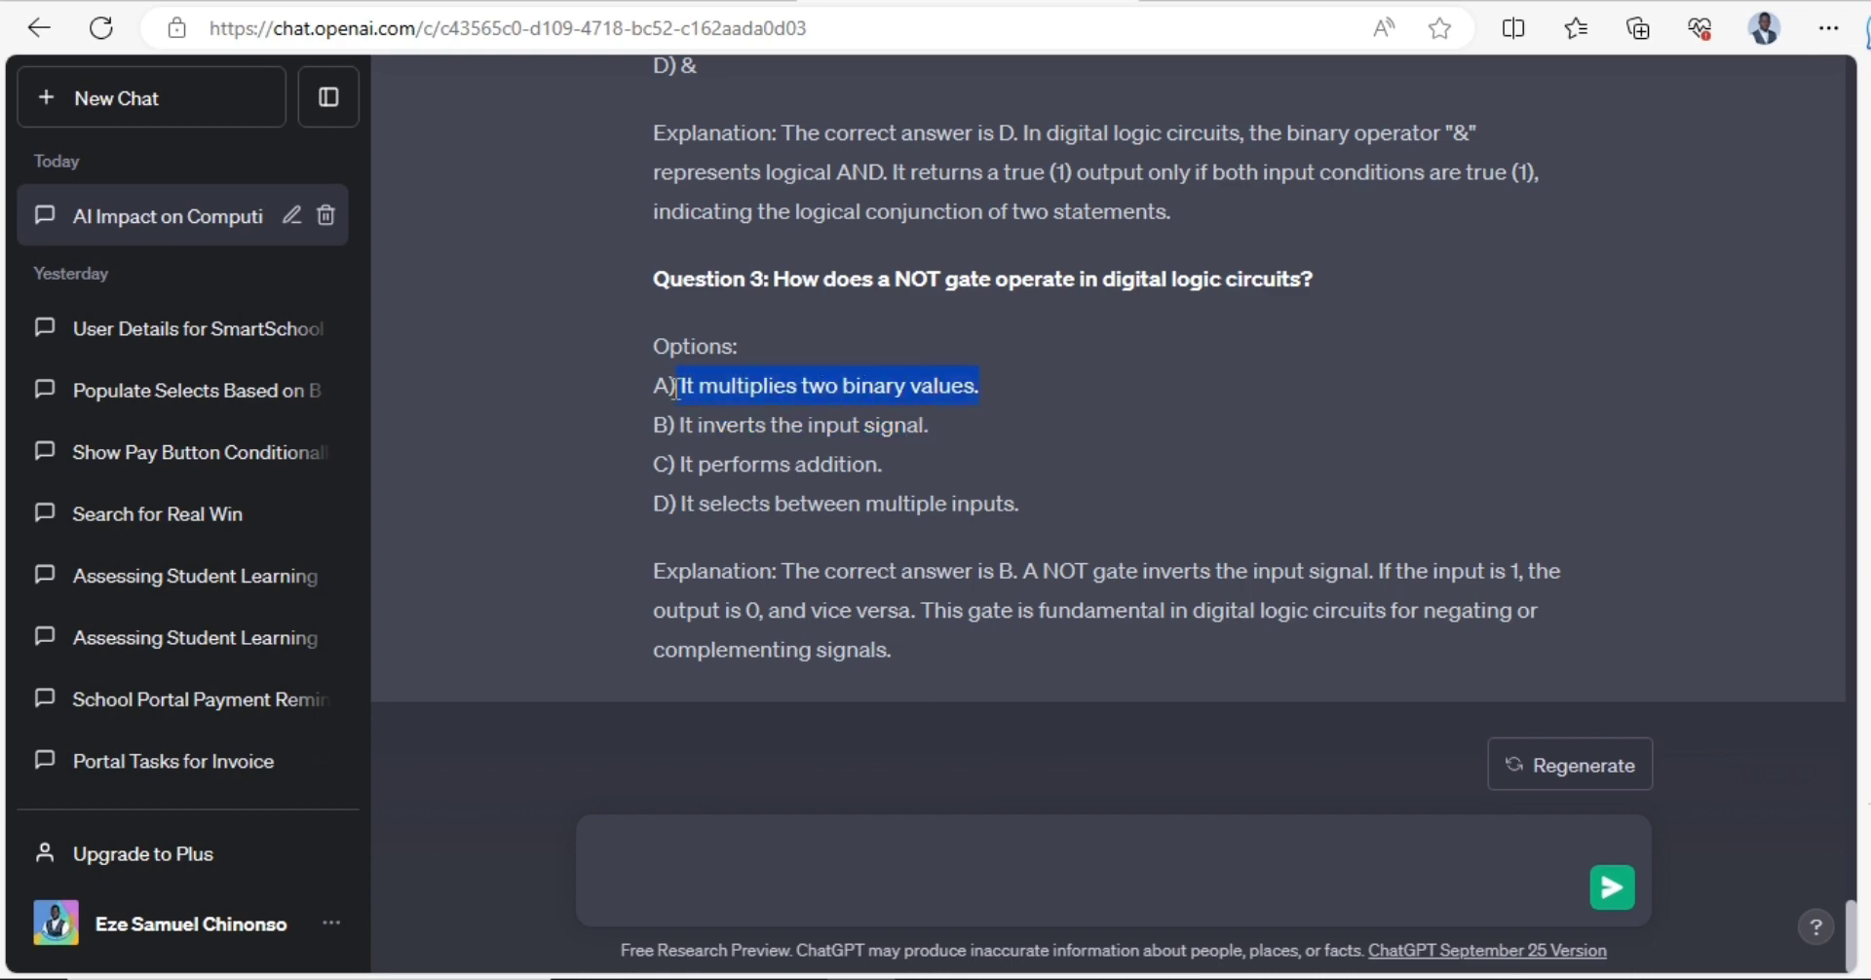
left_click(1271, 978)
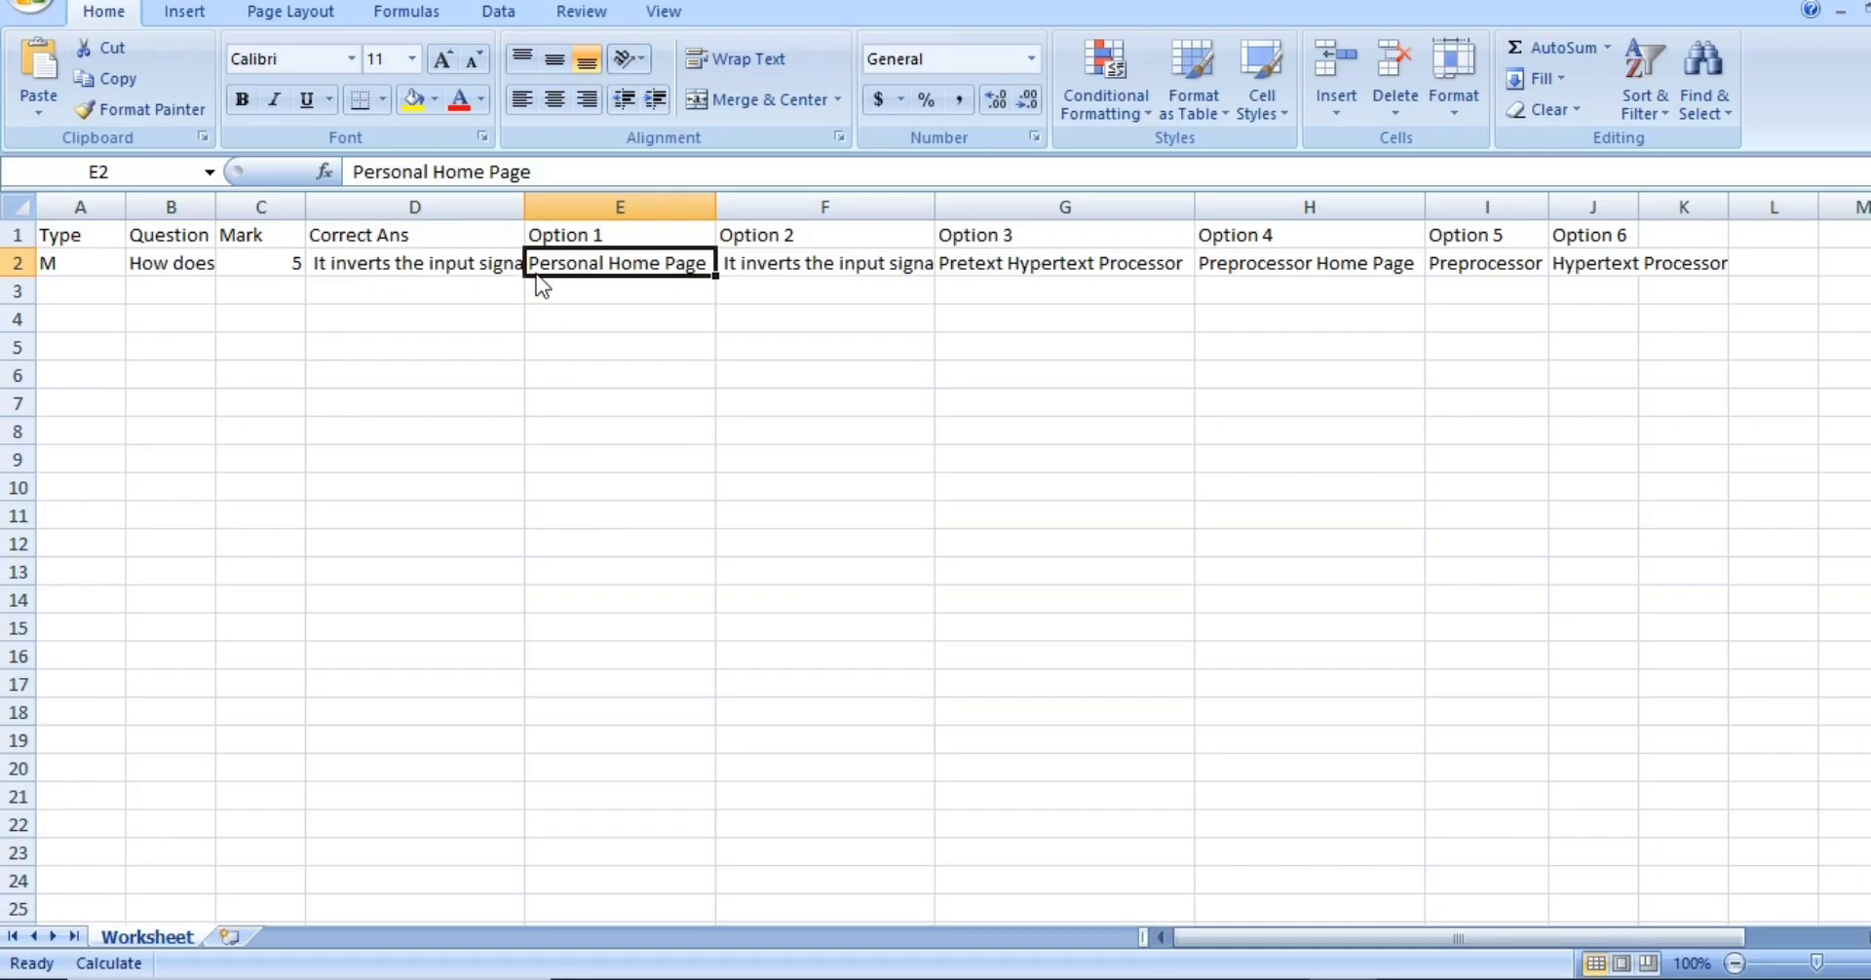
left_click_drag(533, 177, 352, 172)
key("ctrl+v")
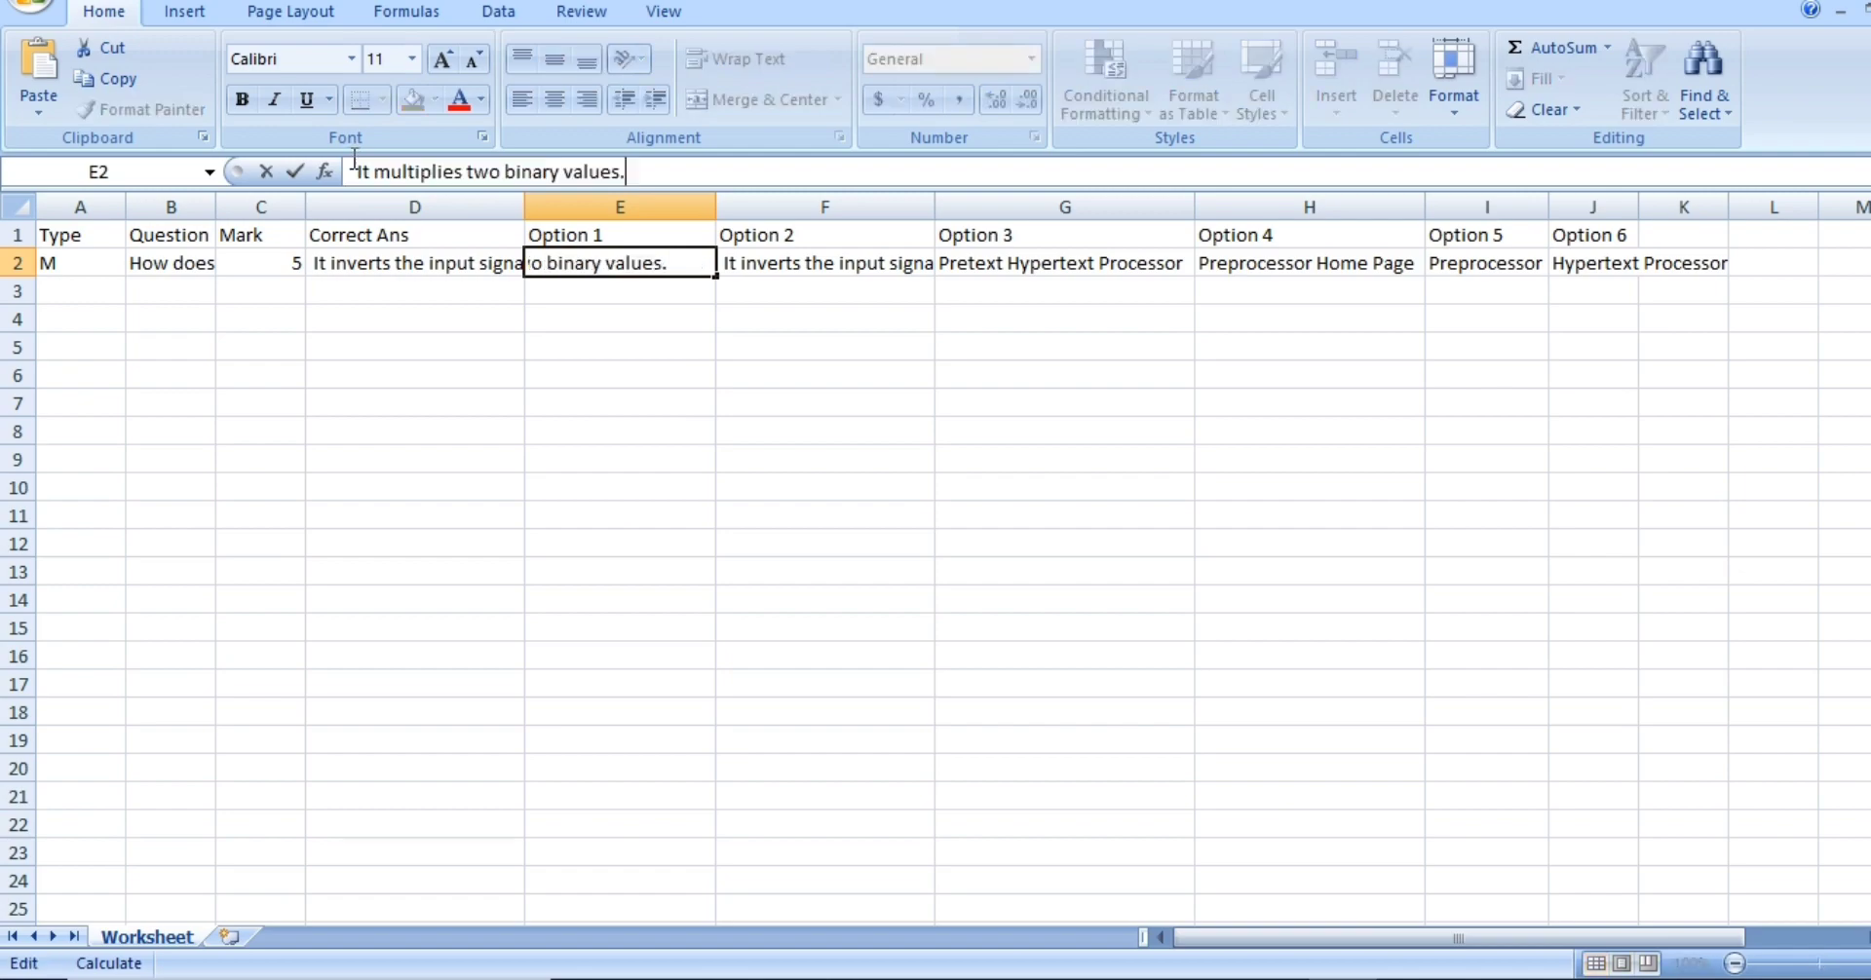
- Replace the Option 3 sample text in G2 with ChatGPT's option C, without its final period: "It performs addition"
key("alt+Tab")
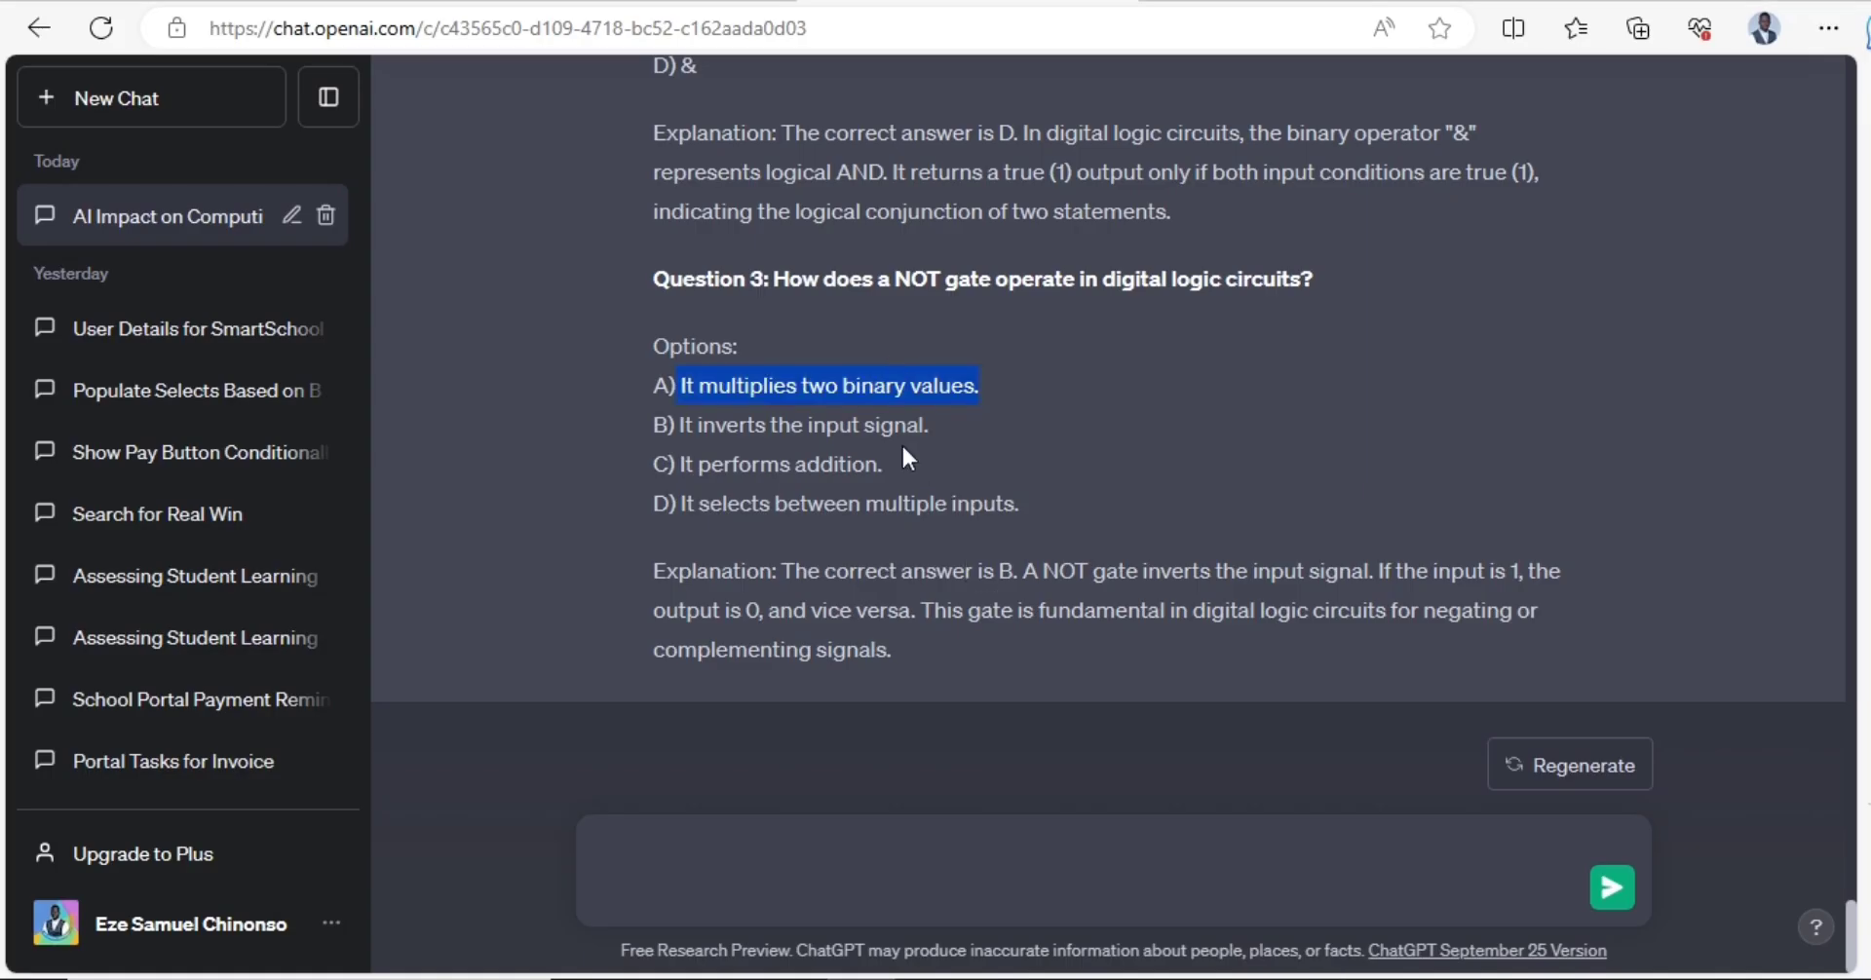
left_click_drag(885, 465, 688, 469)
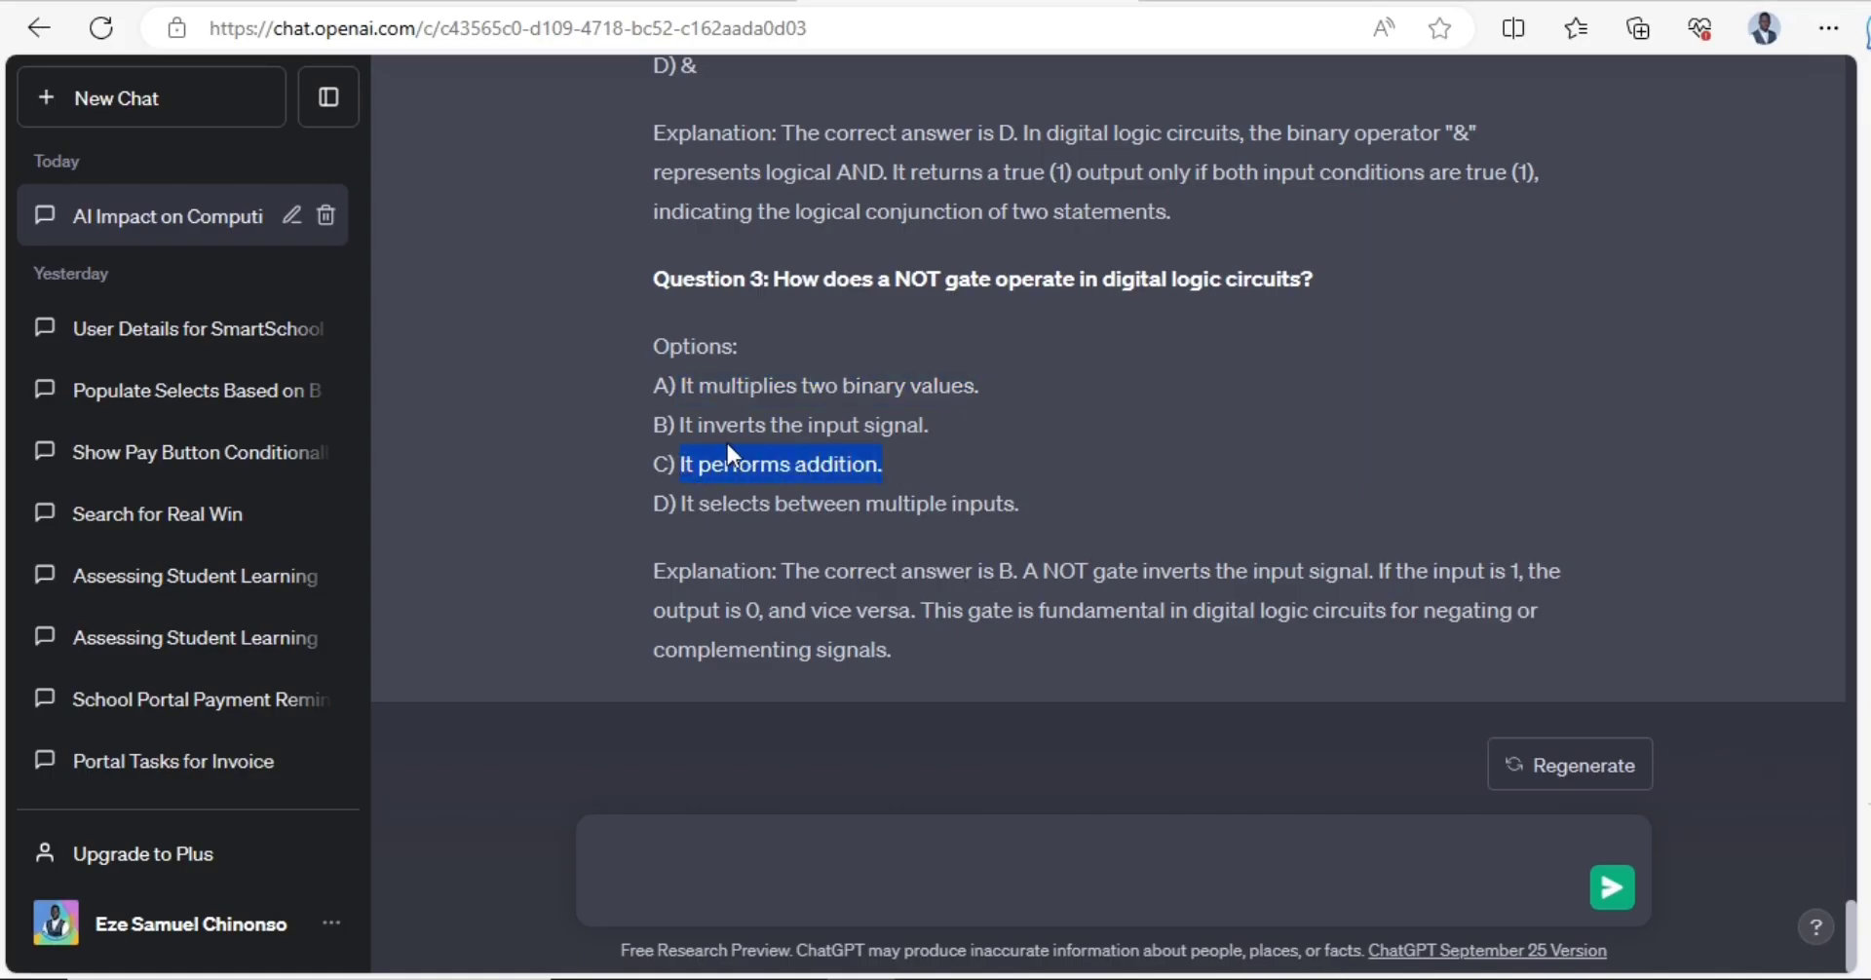
left_click(1270, 977)
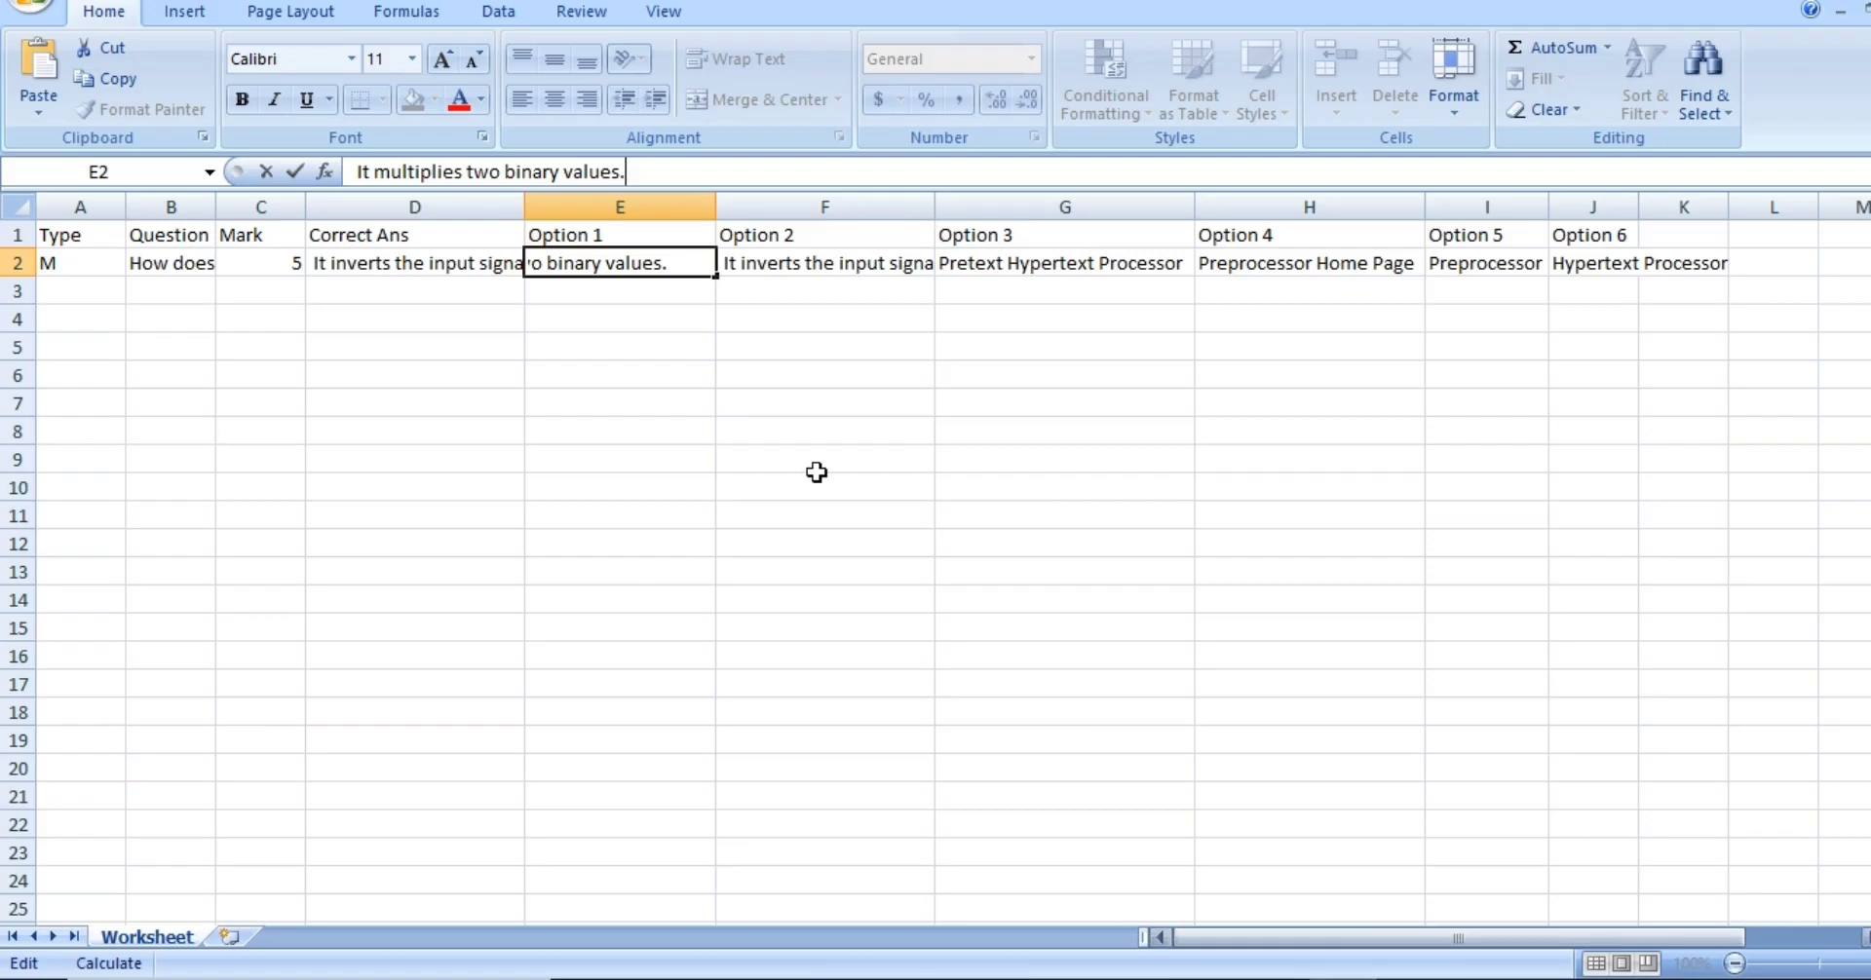
left_click(777, 244)
left_click(780, 285)
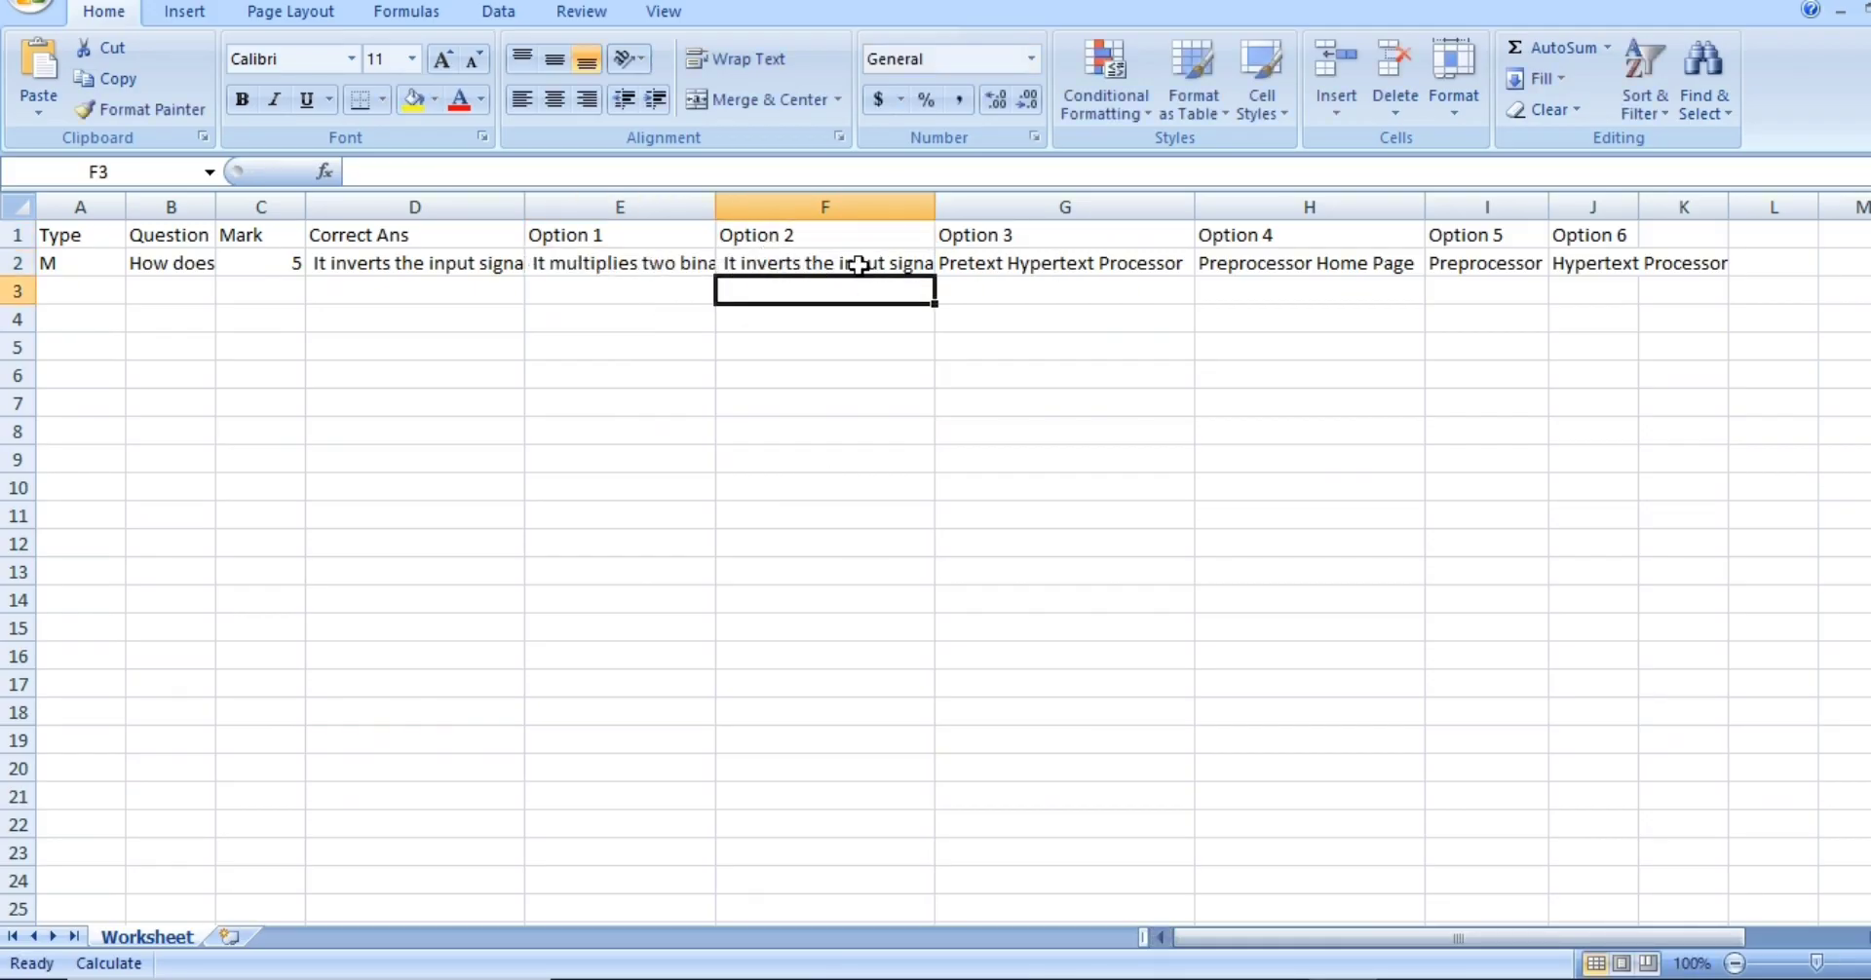
left_click(853, 263)
left_click(1003, 257)
mouse_move(633, 173)
left_mouse_down()
mouse_move(403, 176)
mouse_move(636, 178)
left_mouse_up()
left_click(404, 176)
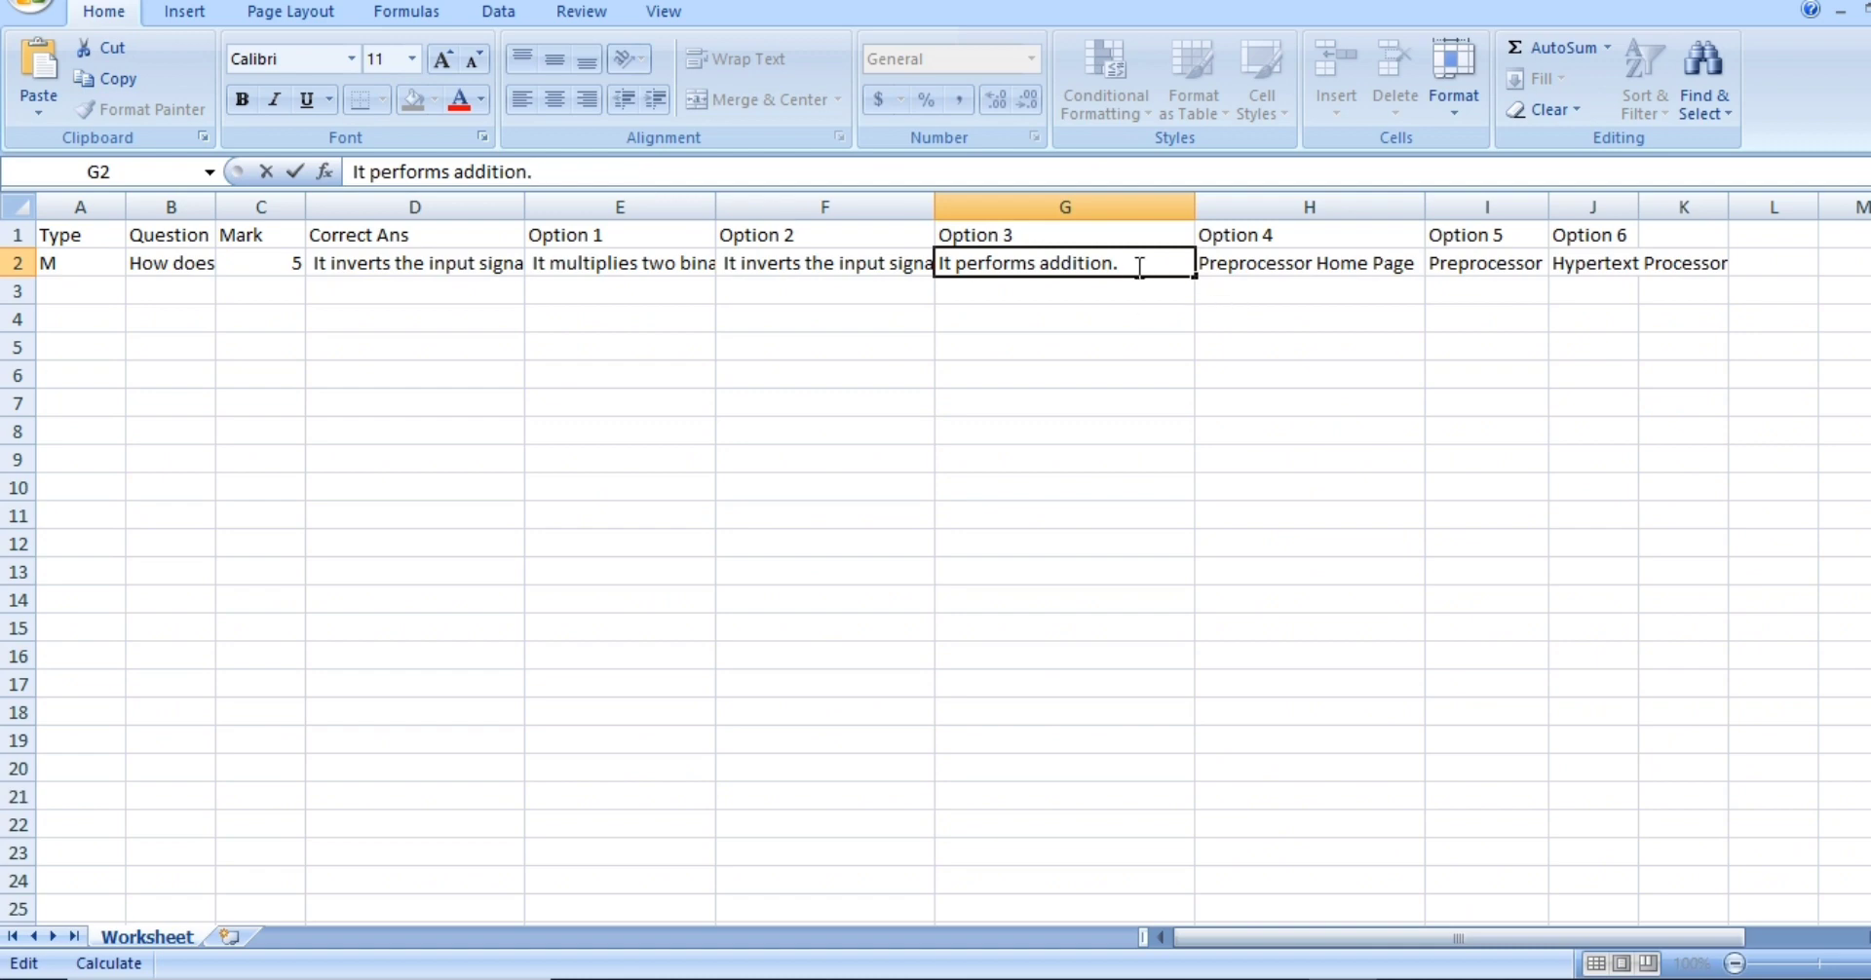
key("BackSpace")
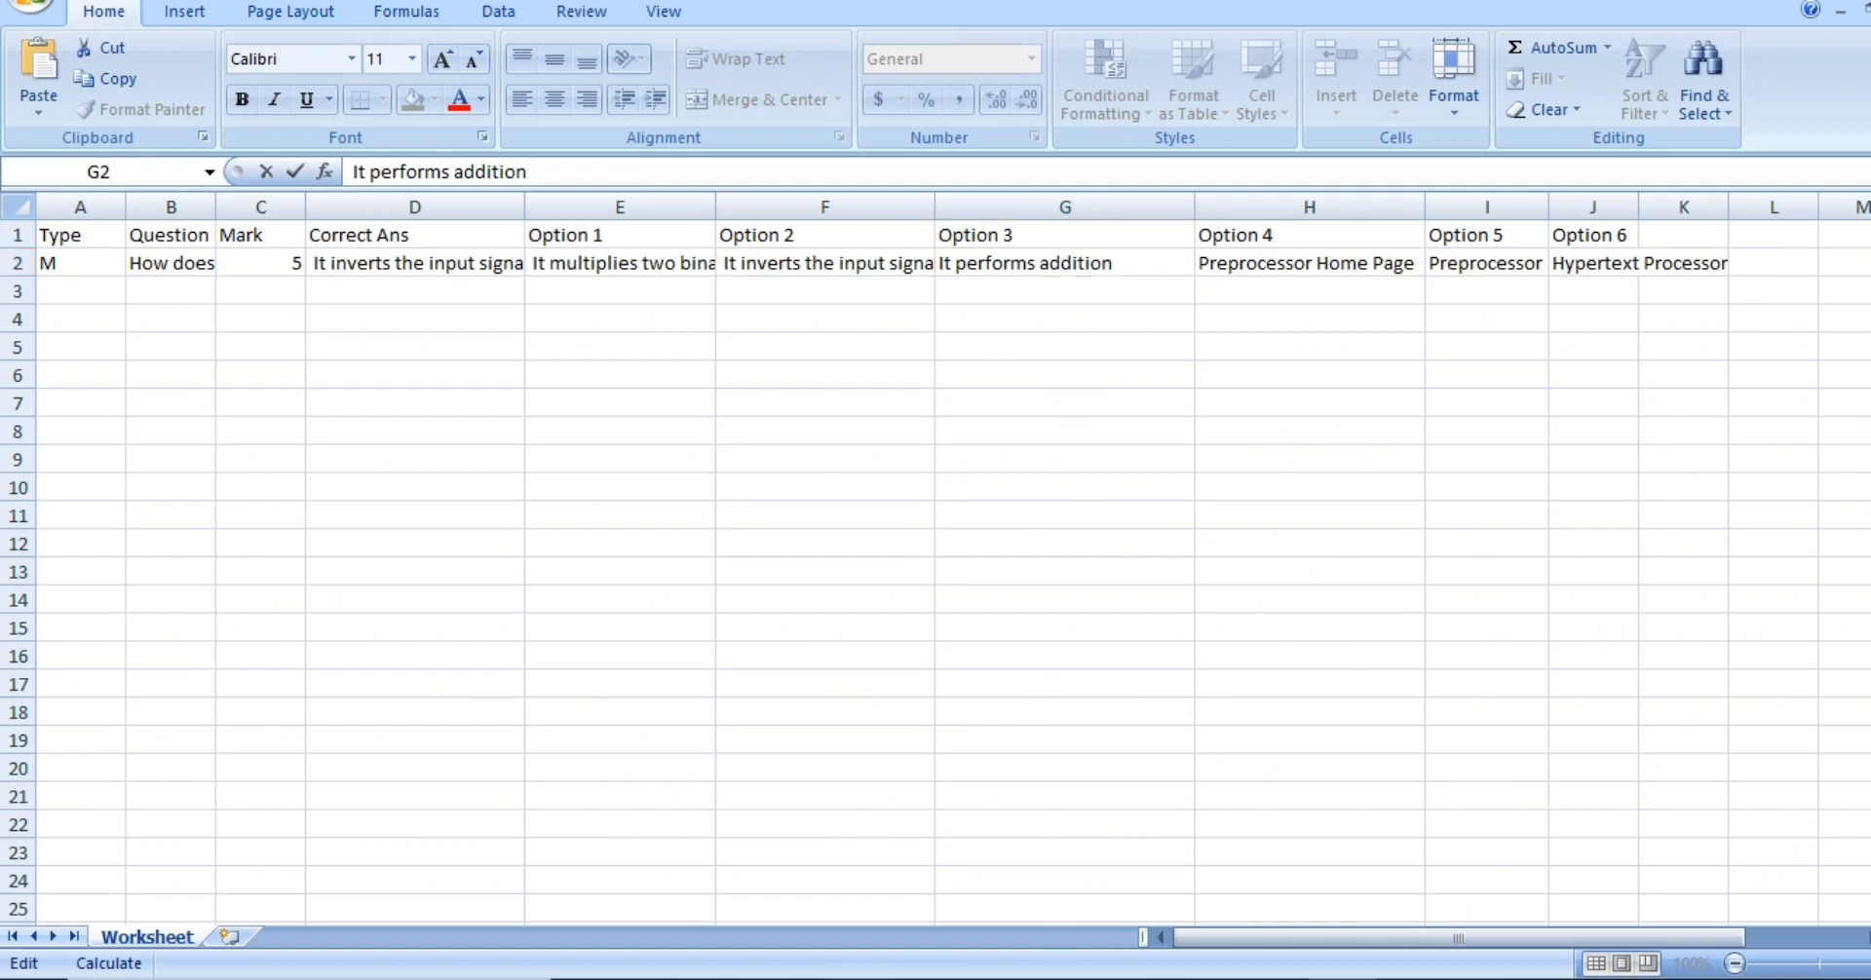
- Replace the Option 4 sample text in H2 with ChatGPT's option D, "It selects between multiple inputs."
key("alt+Tab")
left_click_drag(1019, 503, 690, 487)
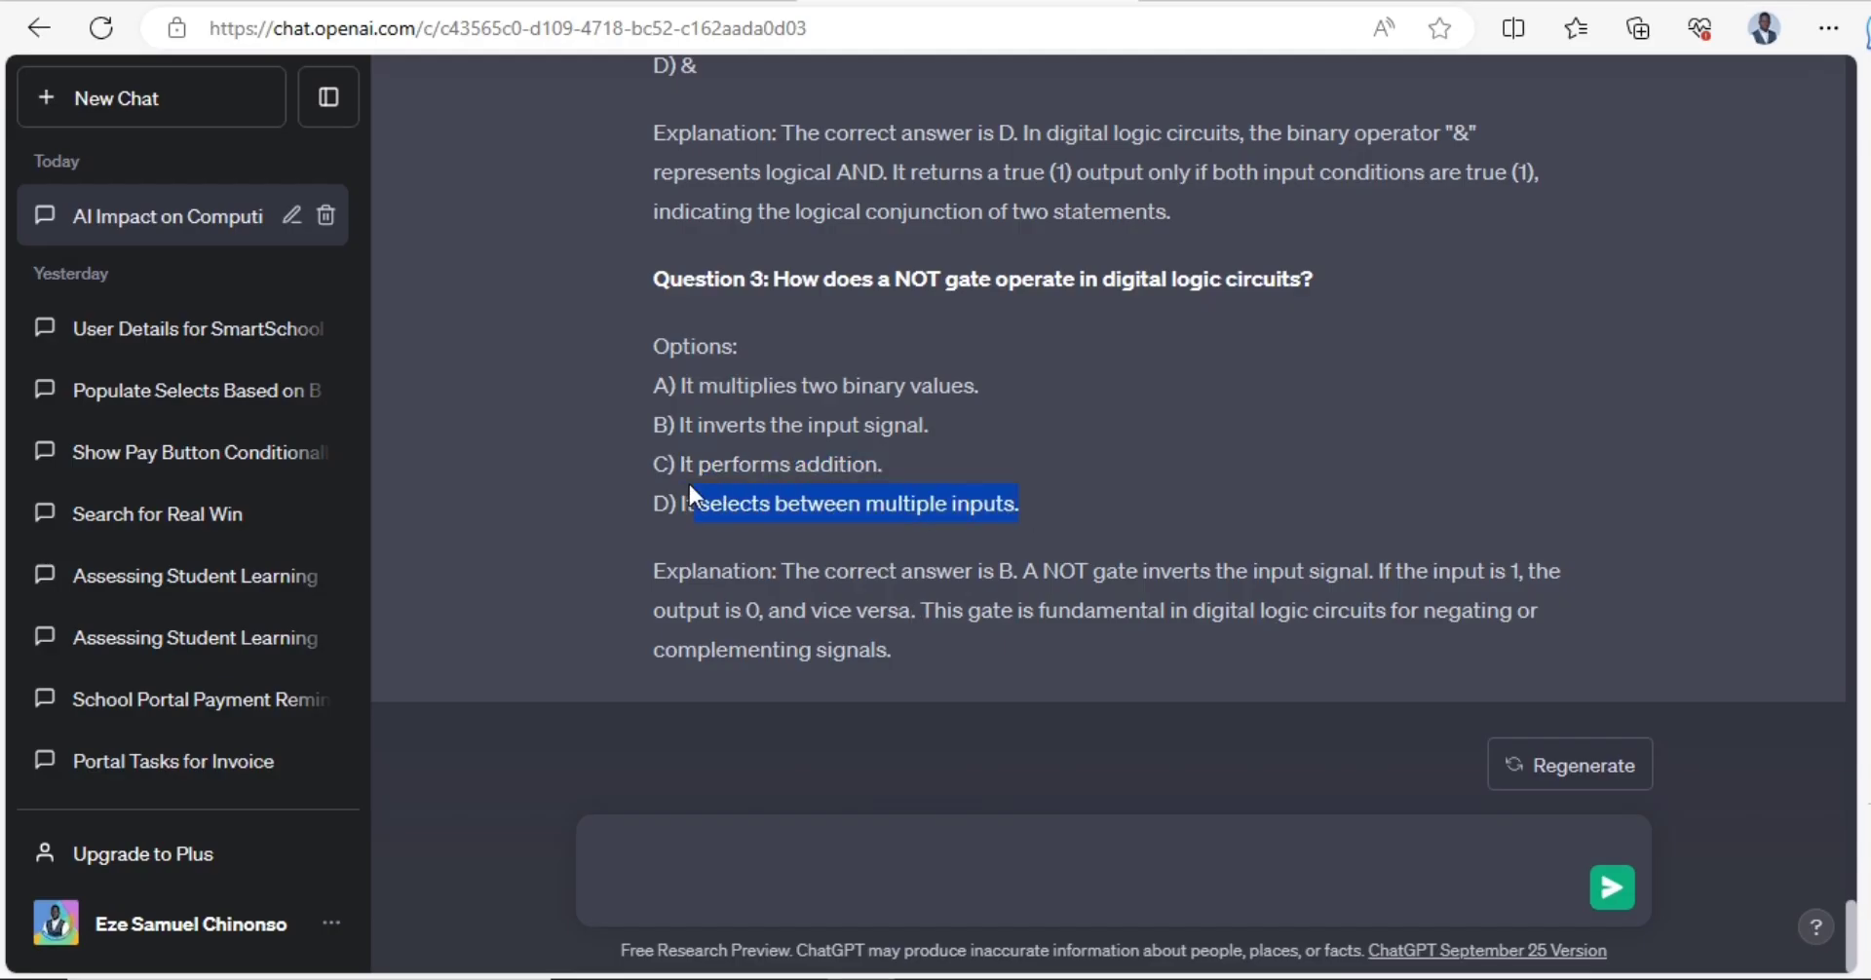
key("alt+Tab")
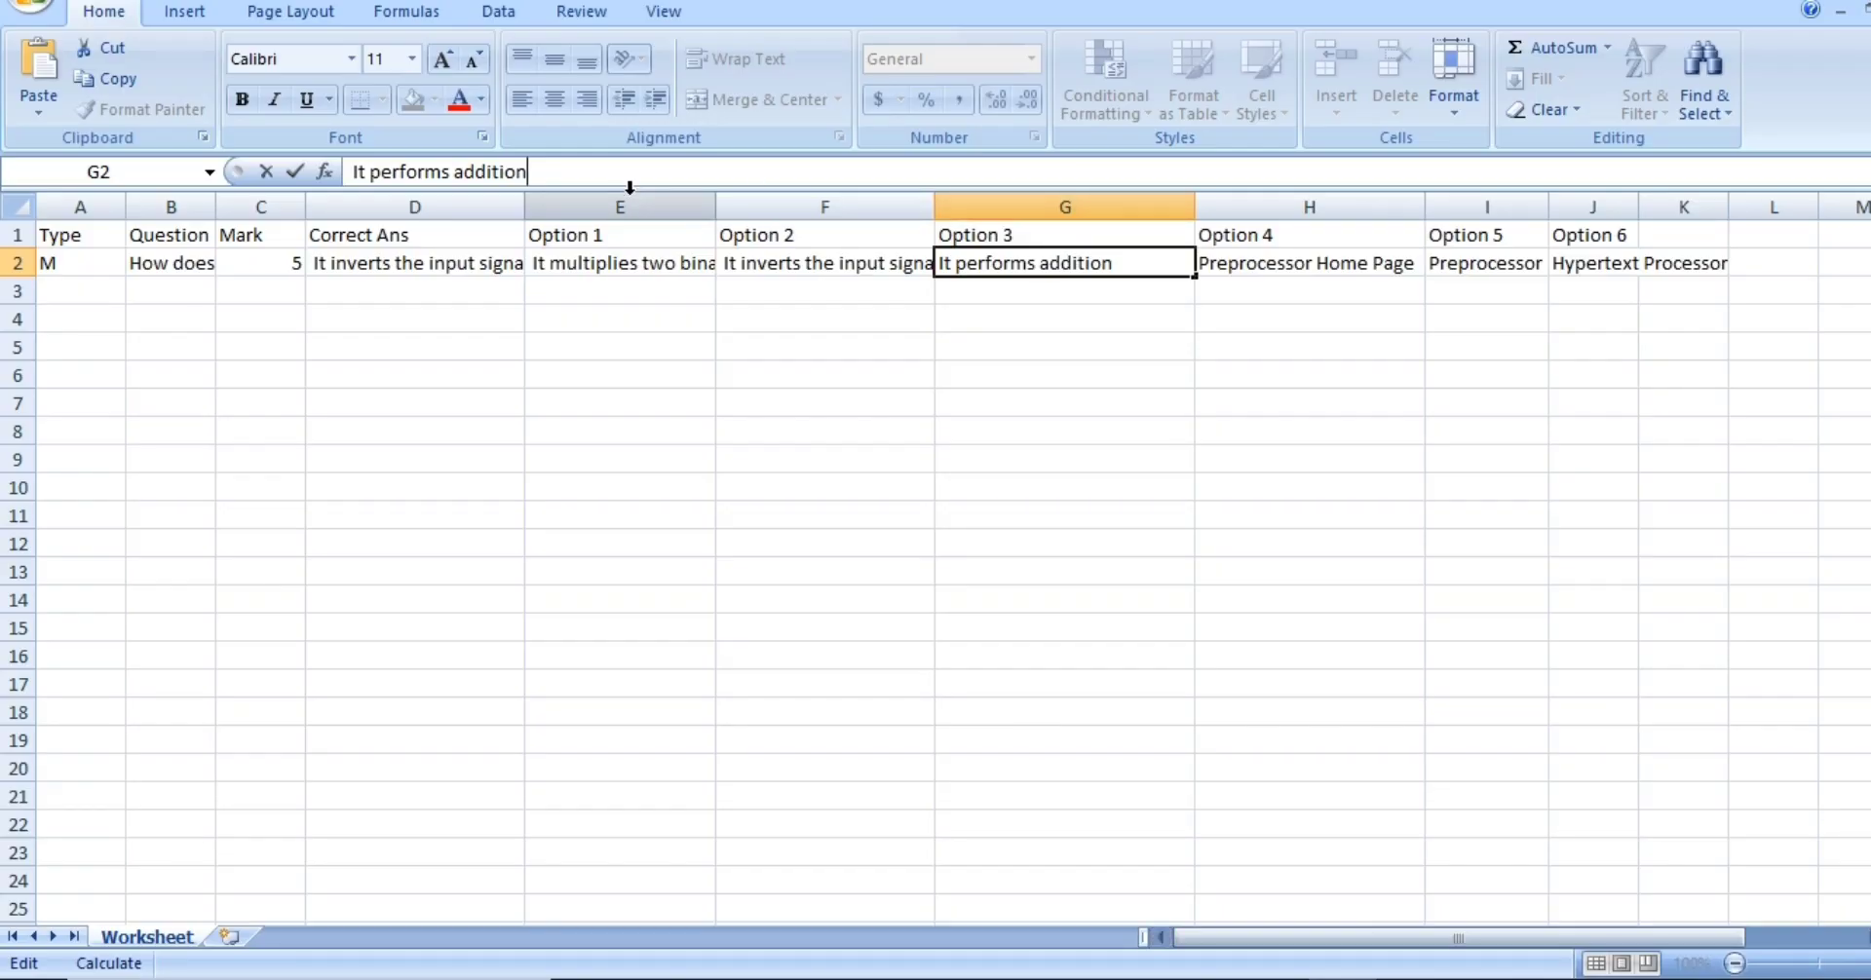
left_click(1261, 262)
triple_click(345, 185)
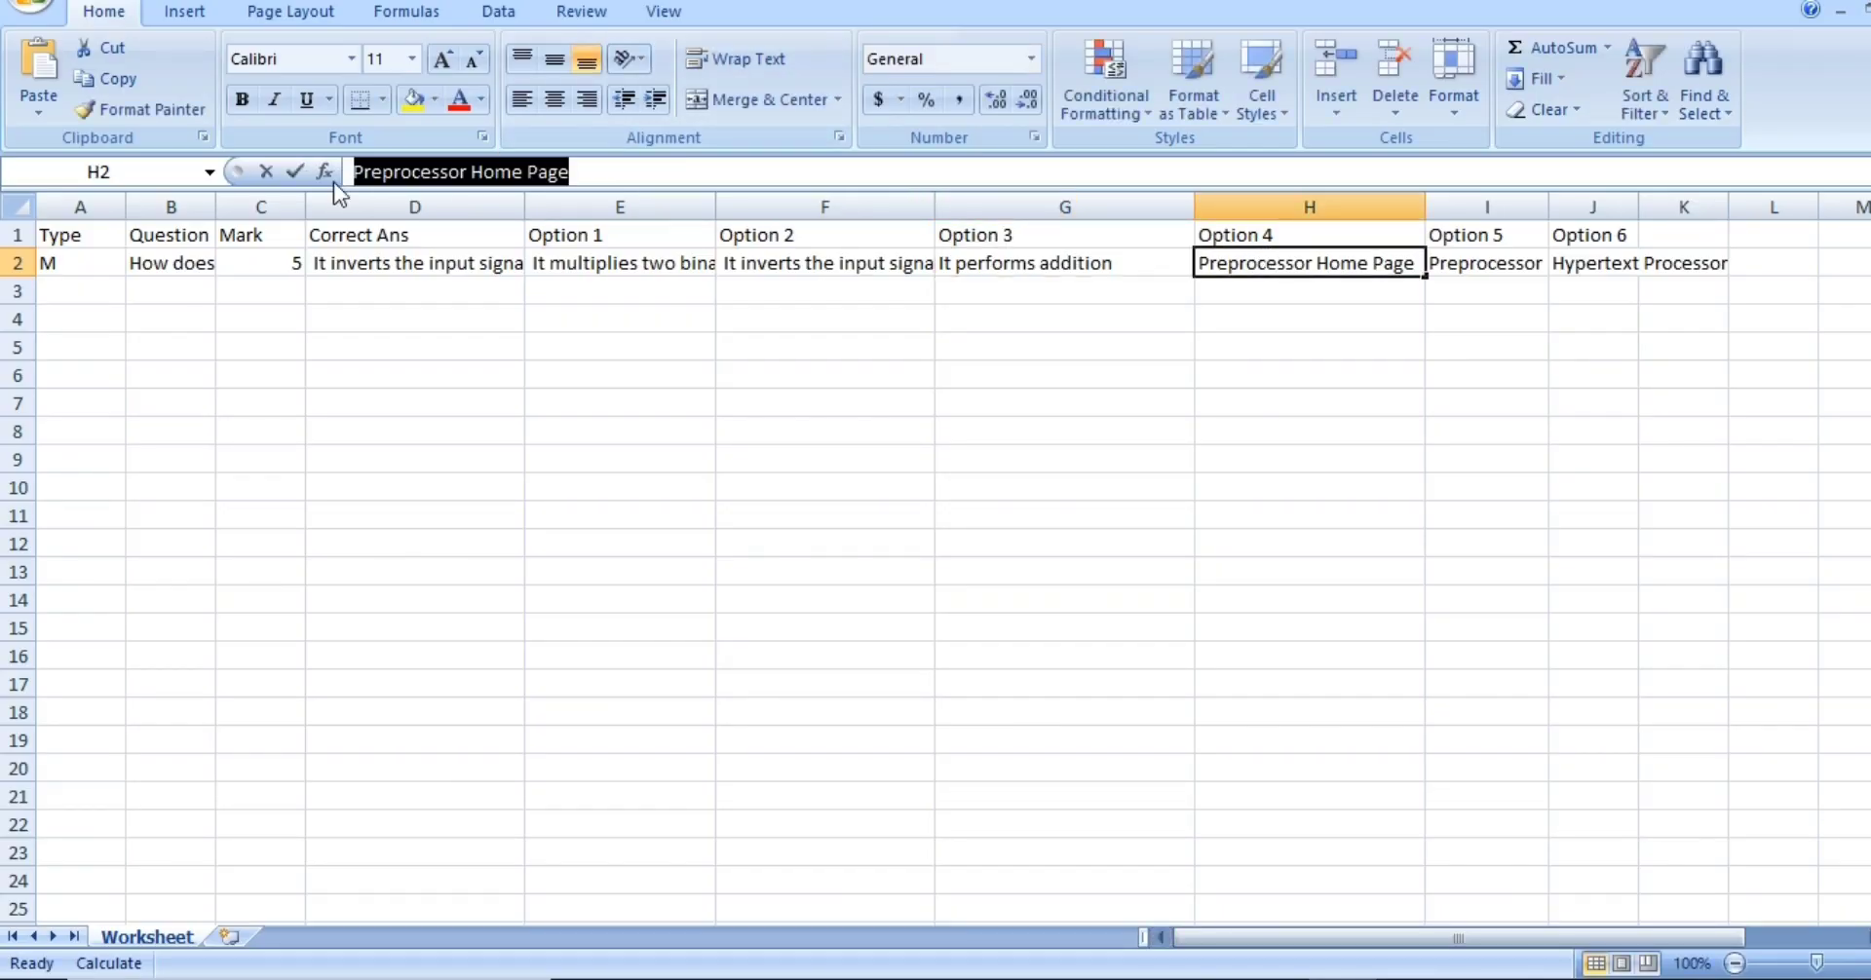
type("It selects between multiple inputs.")
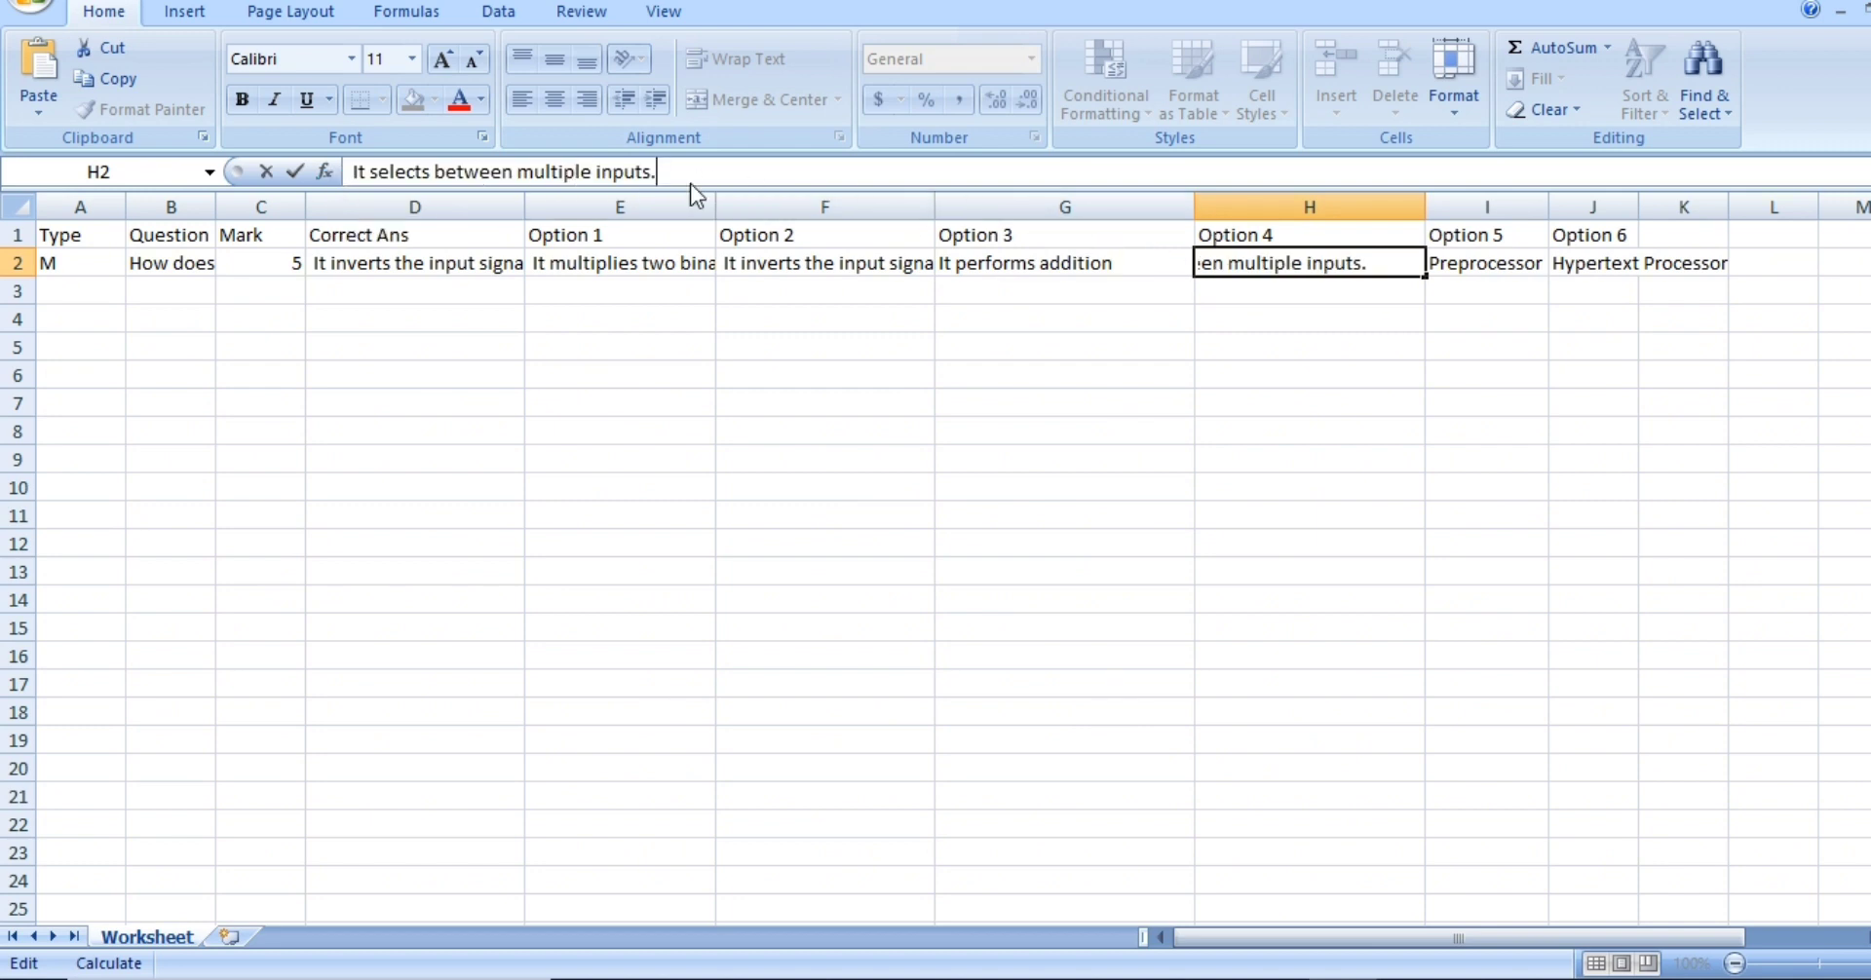
left_click_drag(657, 171, 349, 172)
left_click(480, 171)
- Clear the unused Option 5 header in I1 and its sample answer in I2
left_click(1485, 234)
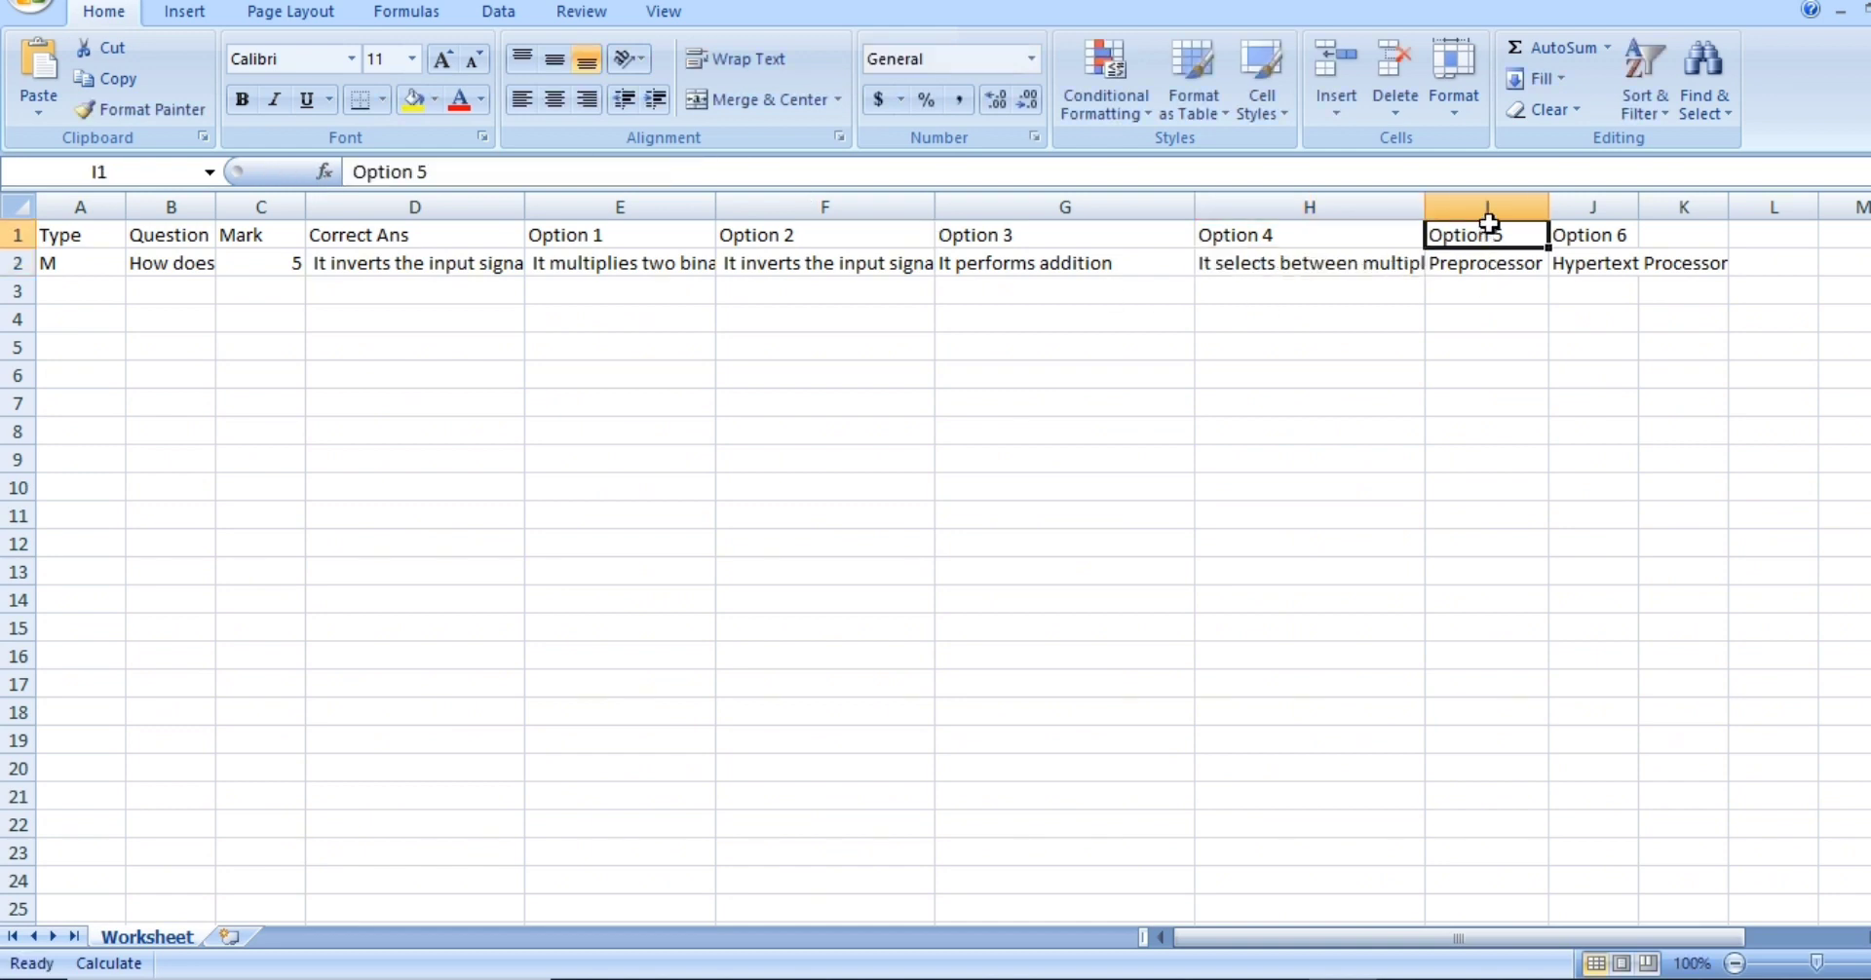
key("Delete")
left_click(1508, 260)
key("Delete")
key("Home")
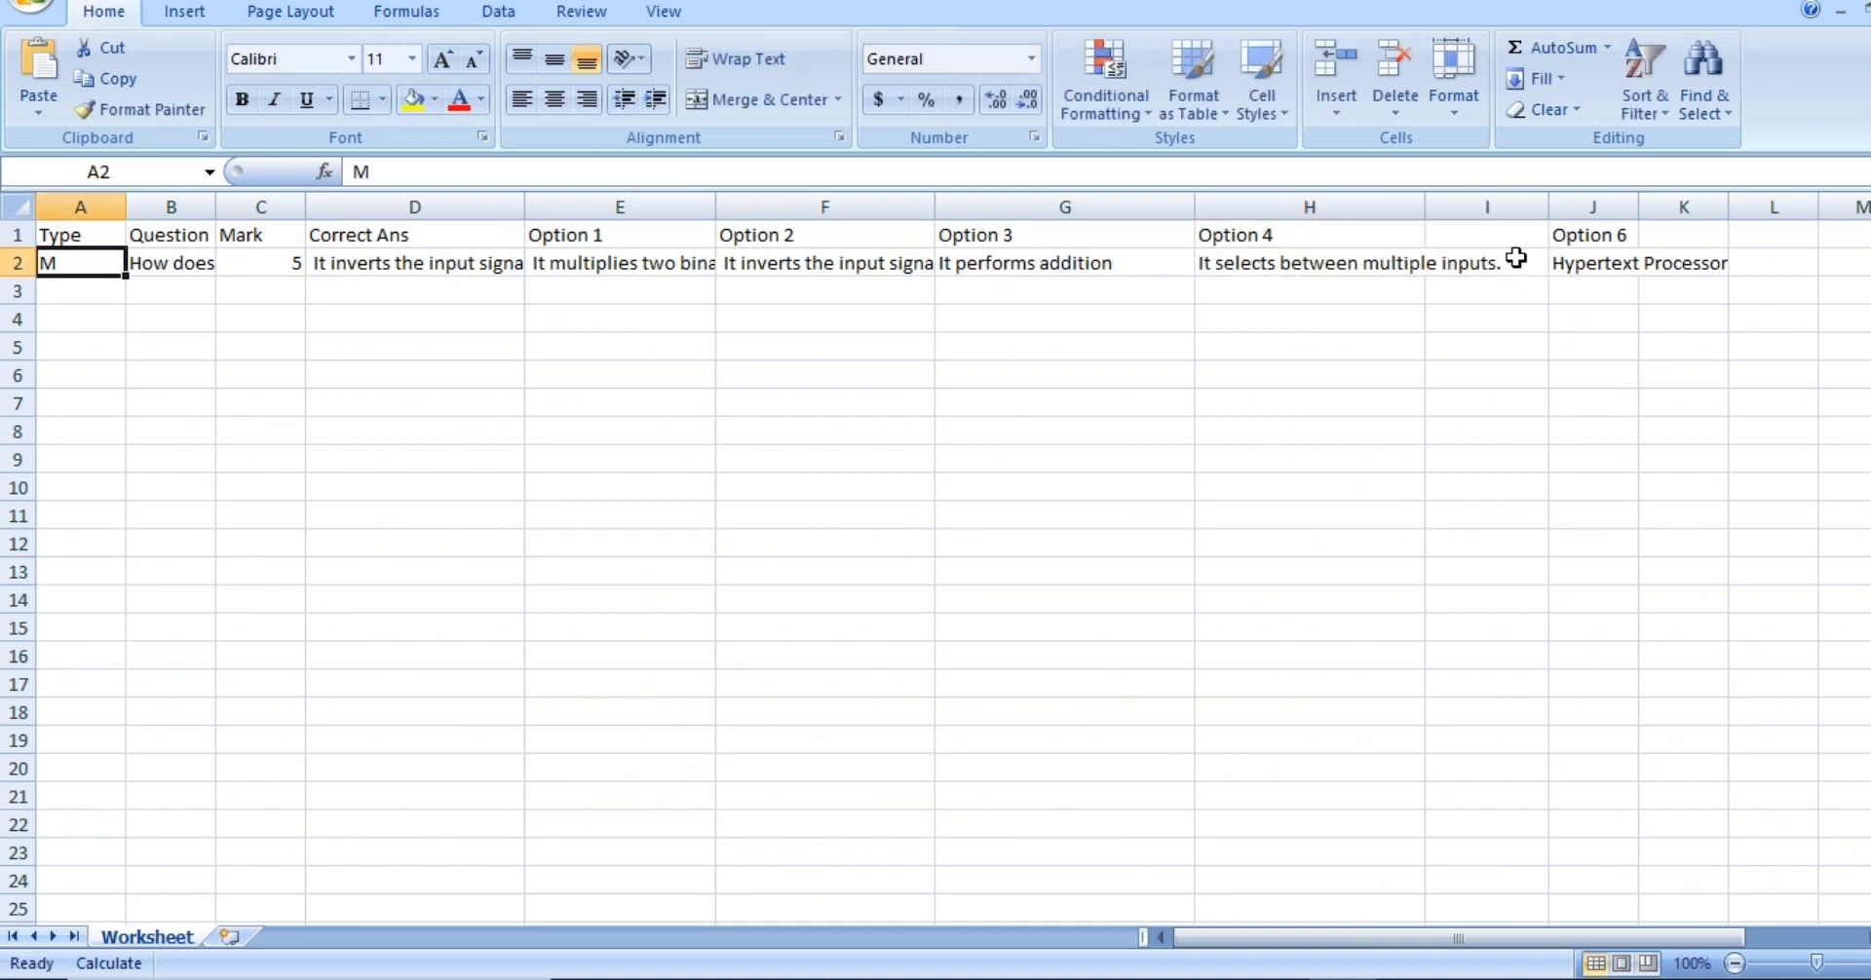
- Clear the Option 6 heading in cell J1 and its answer text in cell J2
left_click(1488, 257)
left_click(1605, 244)
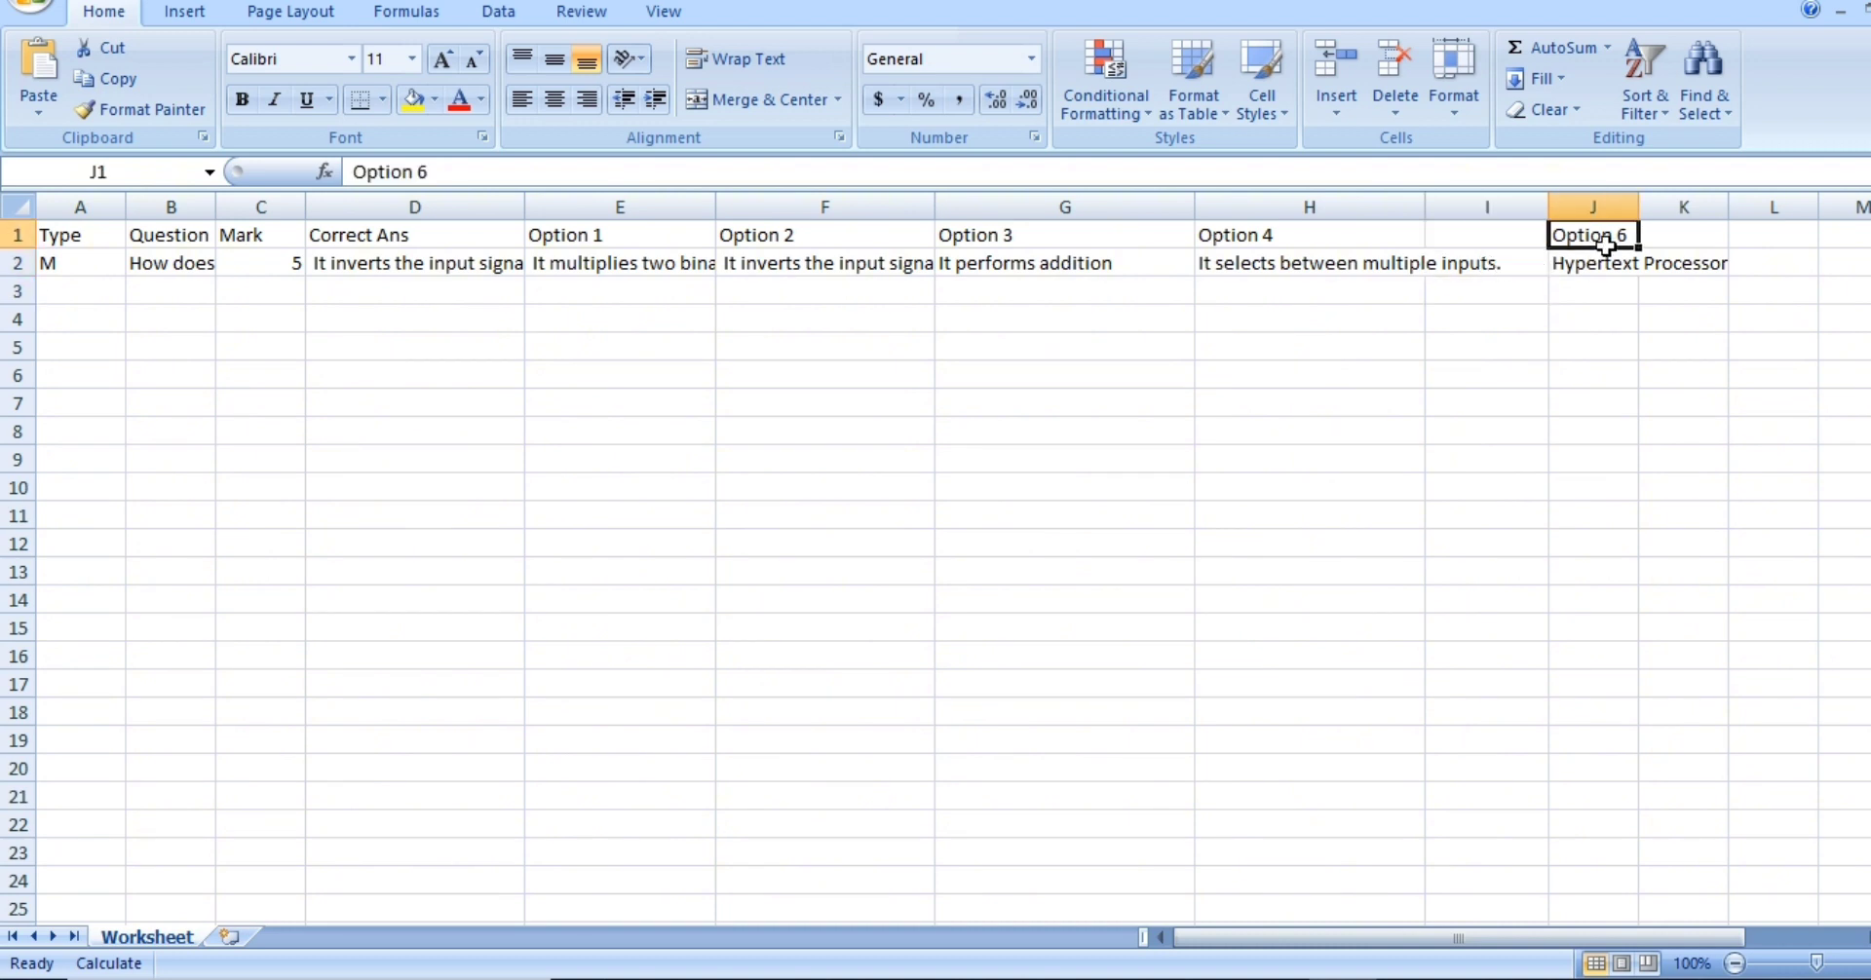
key("Home")
left_click(1594, 255)
left_click(1593, 232)
key("Delete")
left_click(1593, 258)
key("Delete")
left_click(1466, 350)
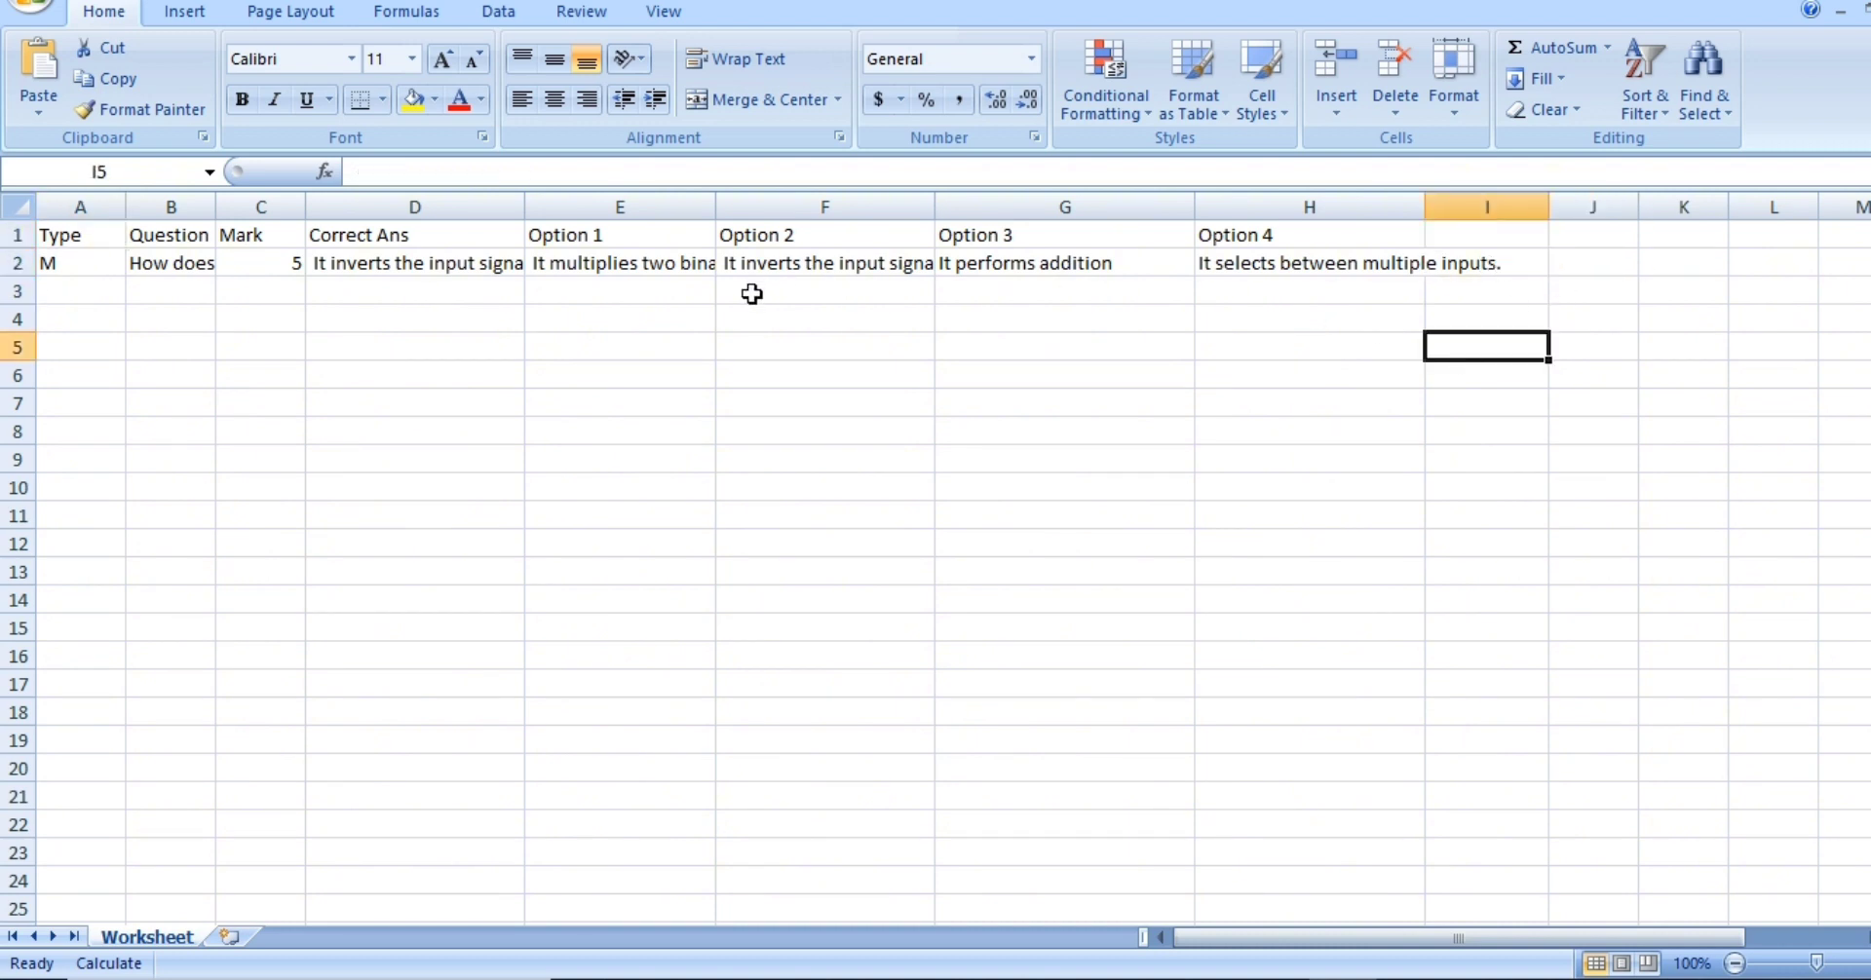
left_click(82, 268)
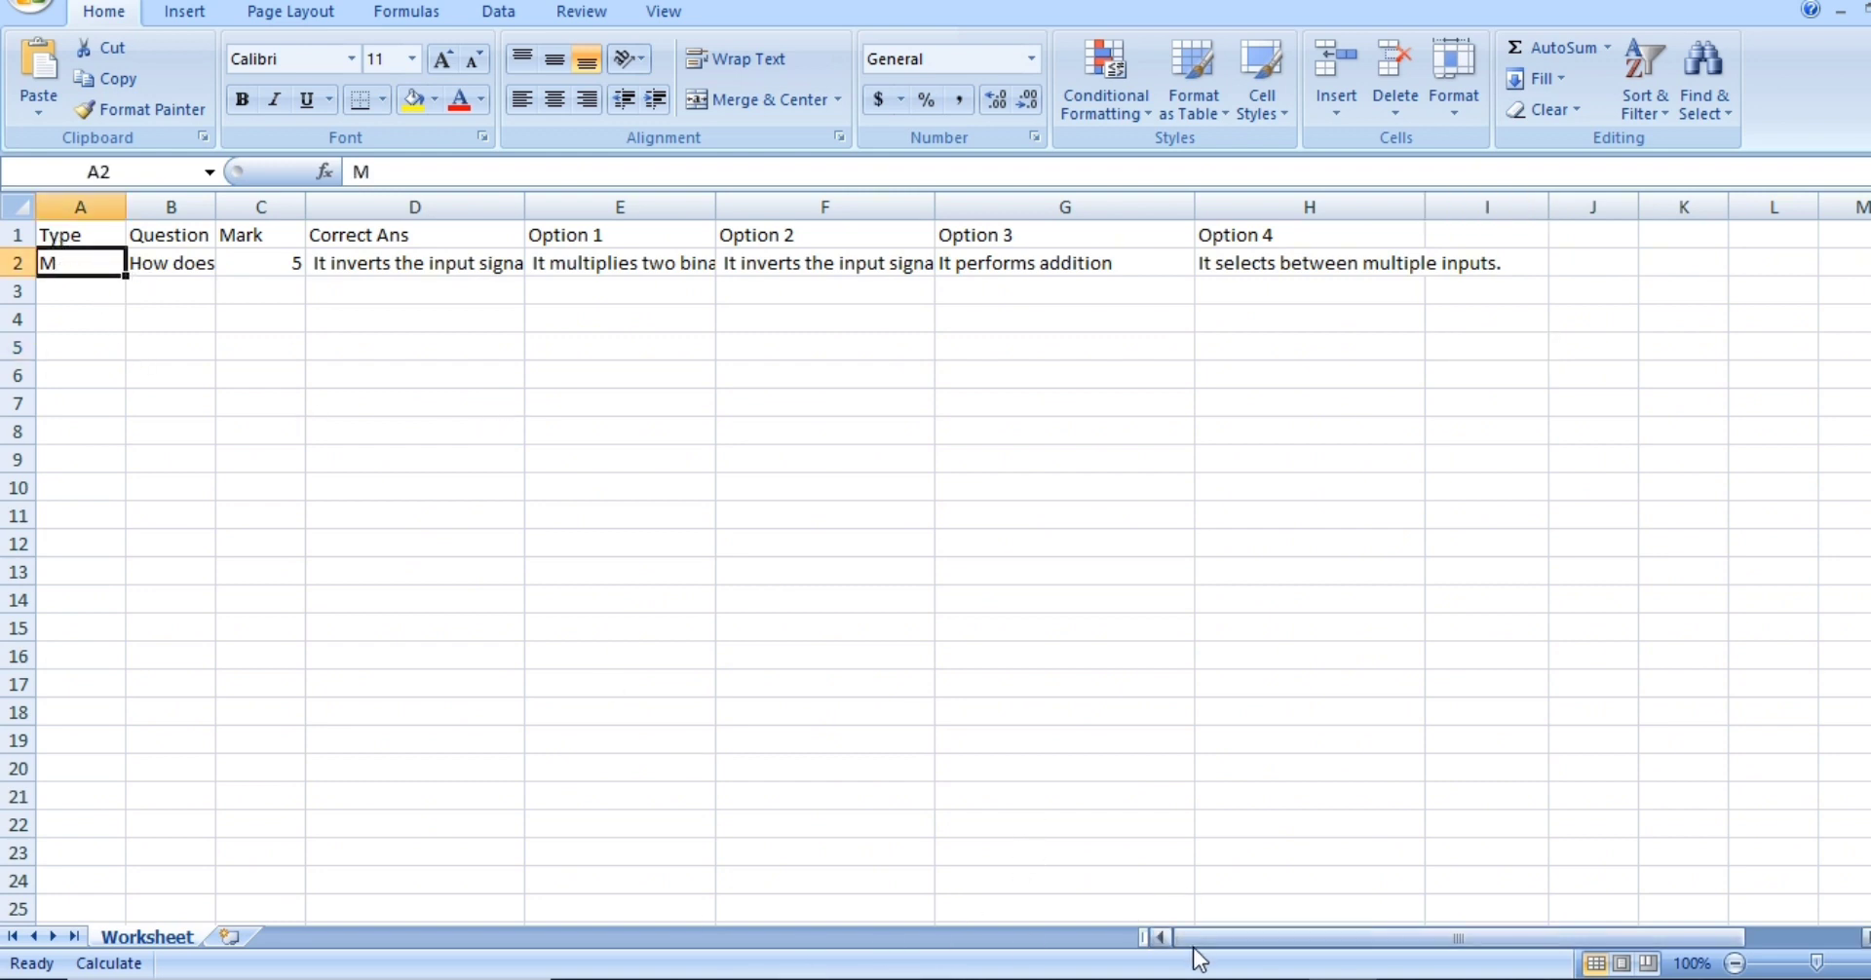
- Switch to the Question Bulk Import page in the browser and review its question type codes against the worksheet
left_click_drag(1183, 941, 1136, 940)
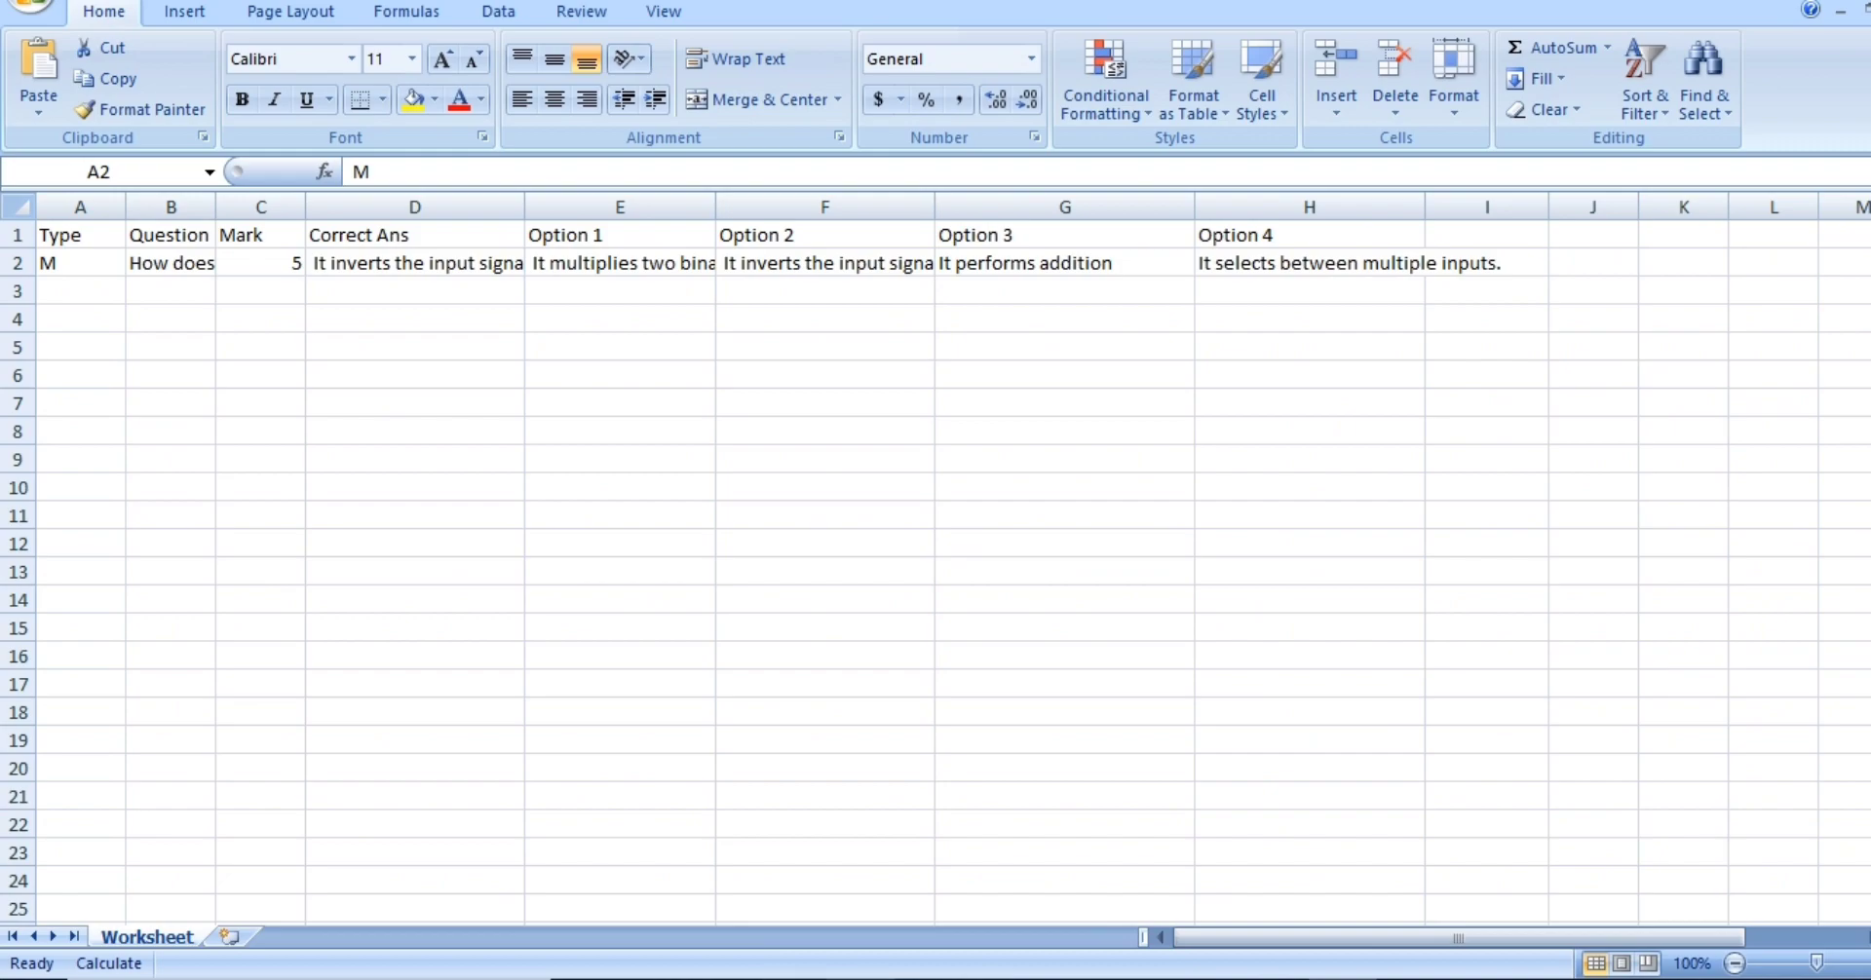
key("alt+Tab")
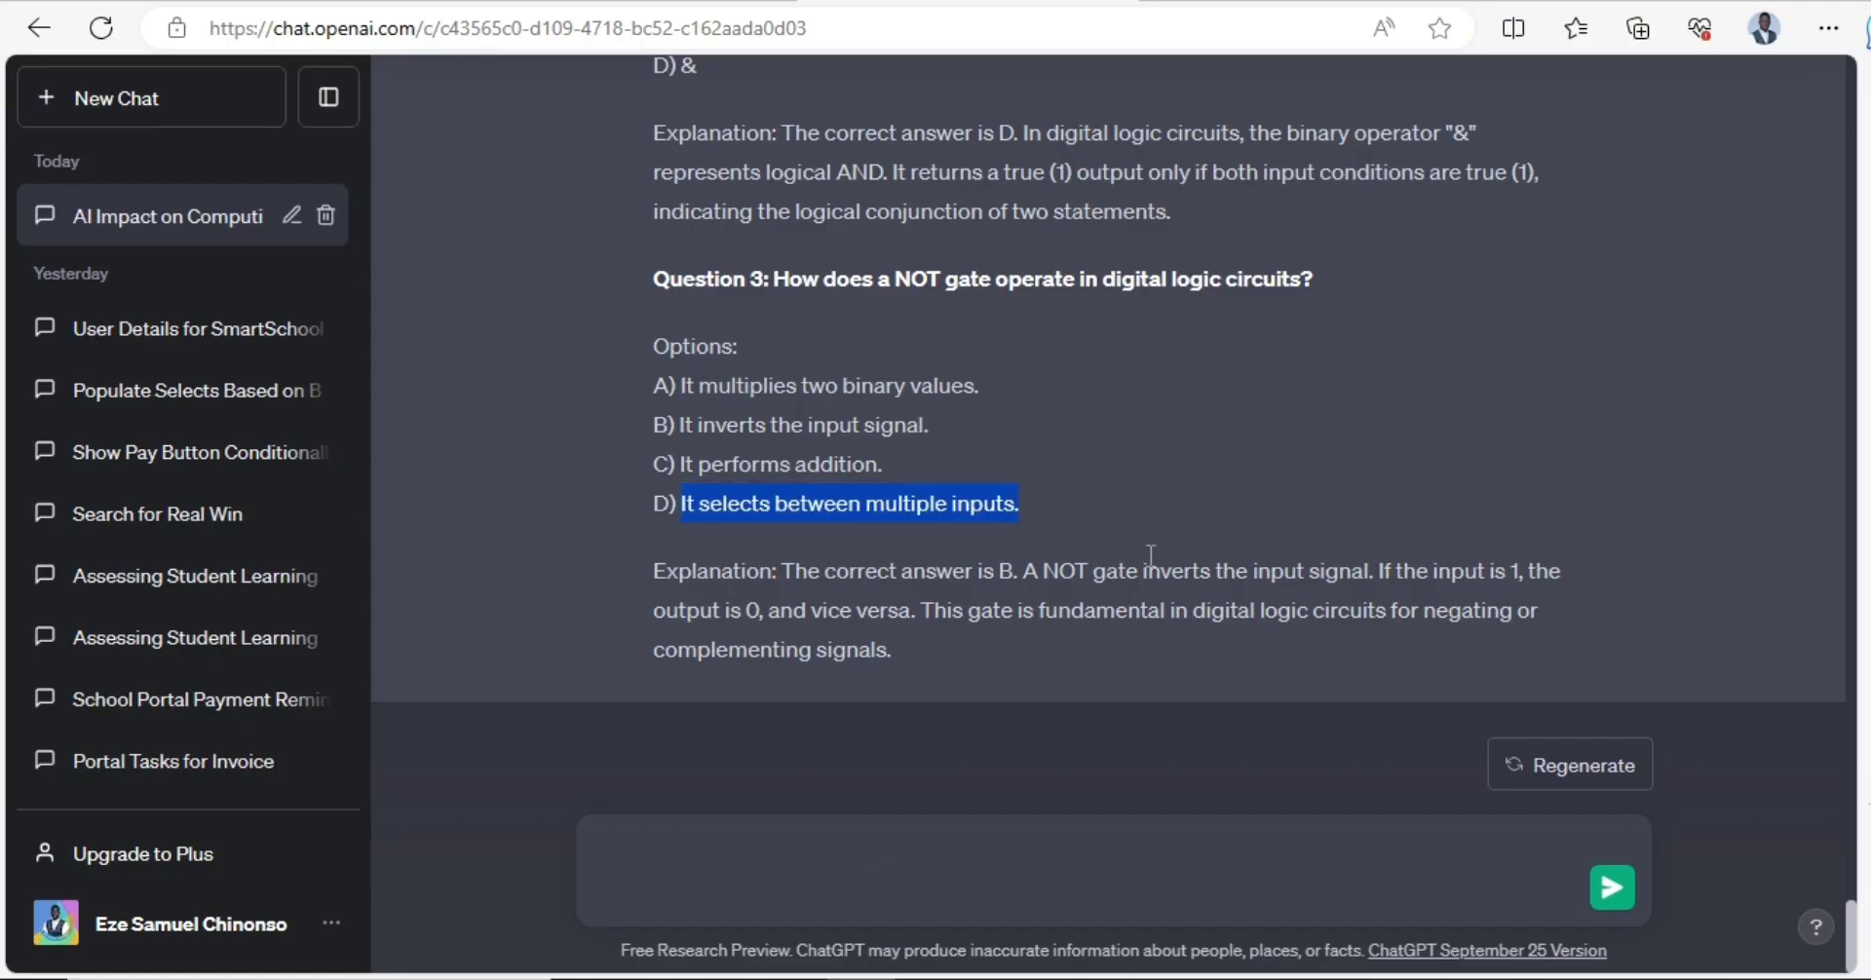
left_click(906, 790)
left_click(312, 1)
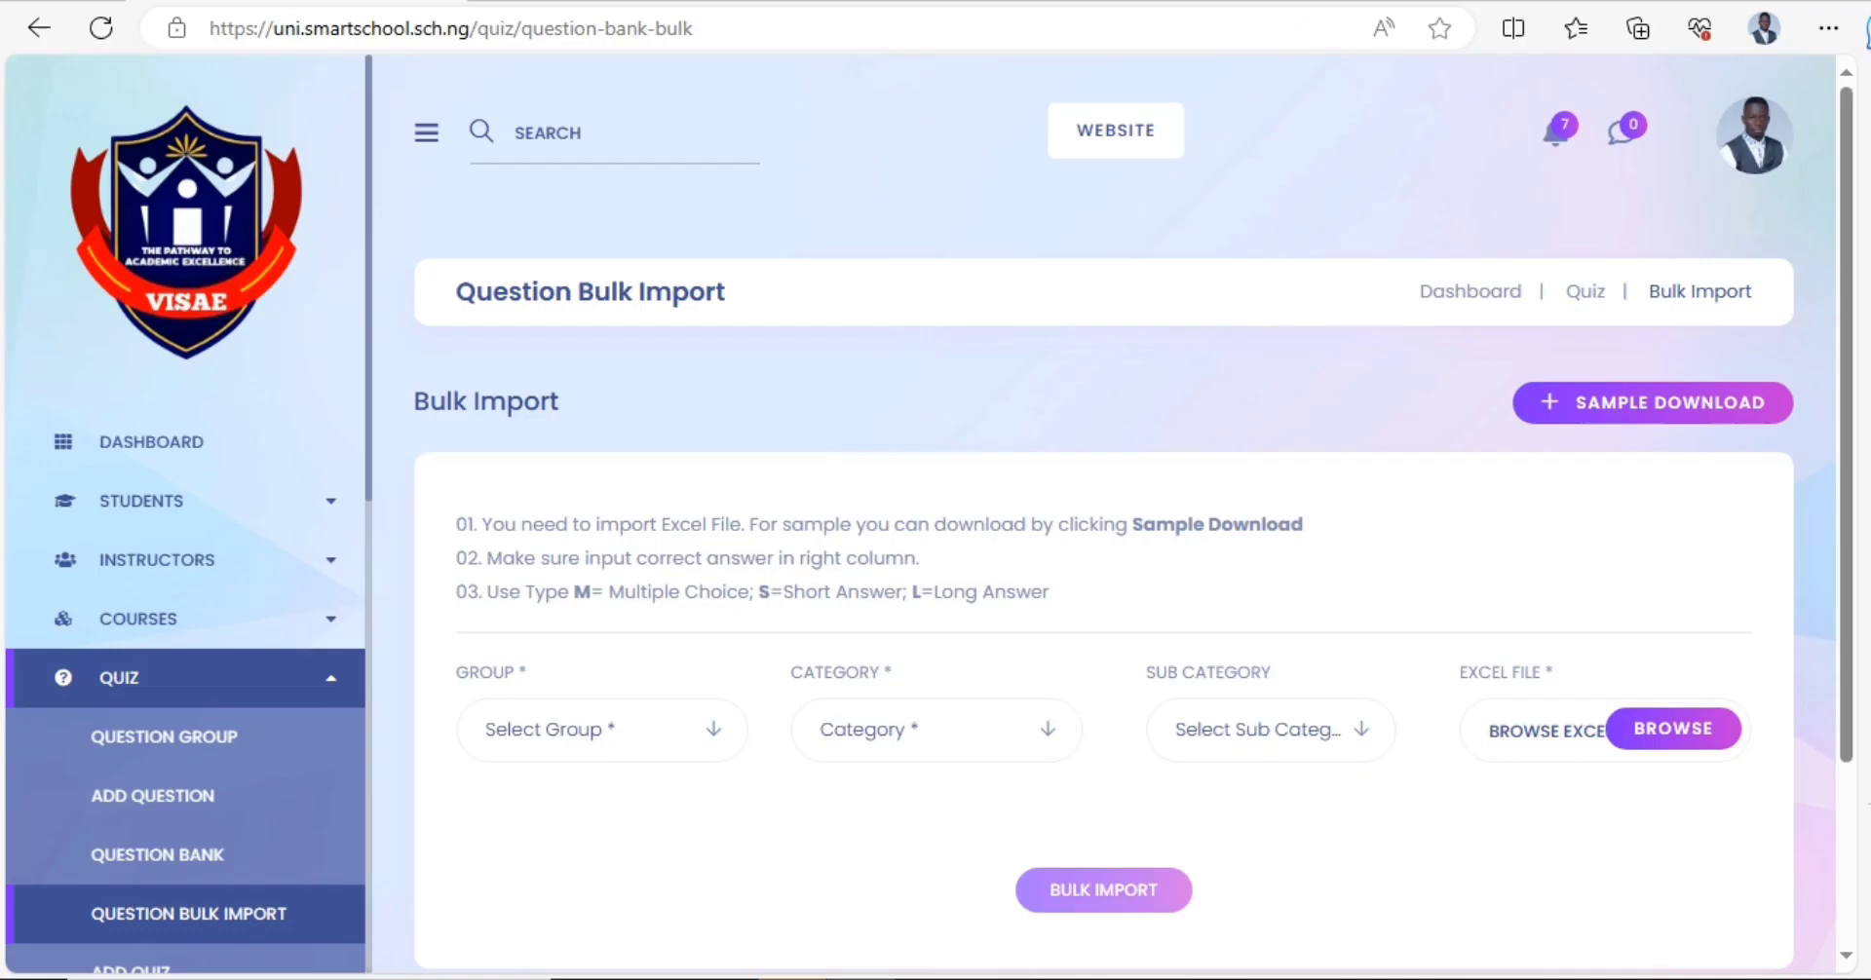
scroll(628, 623, "down", 3)
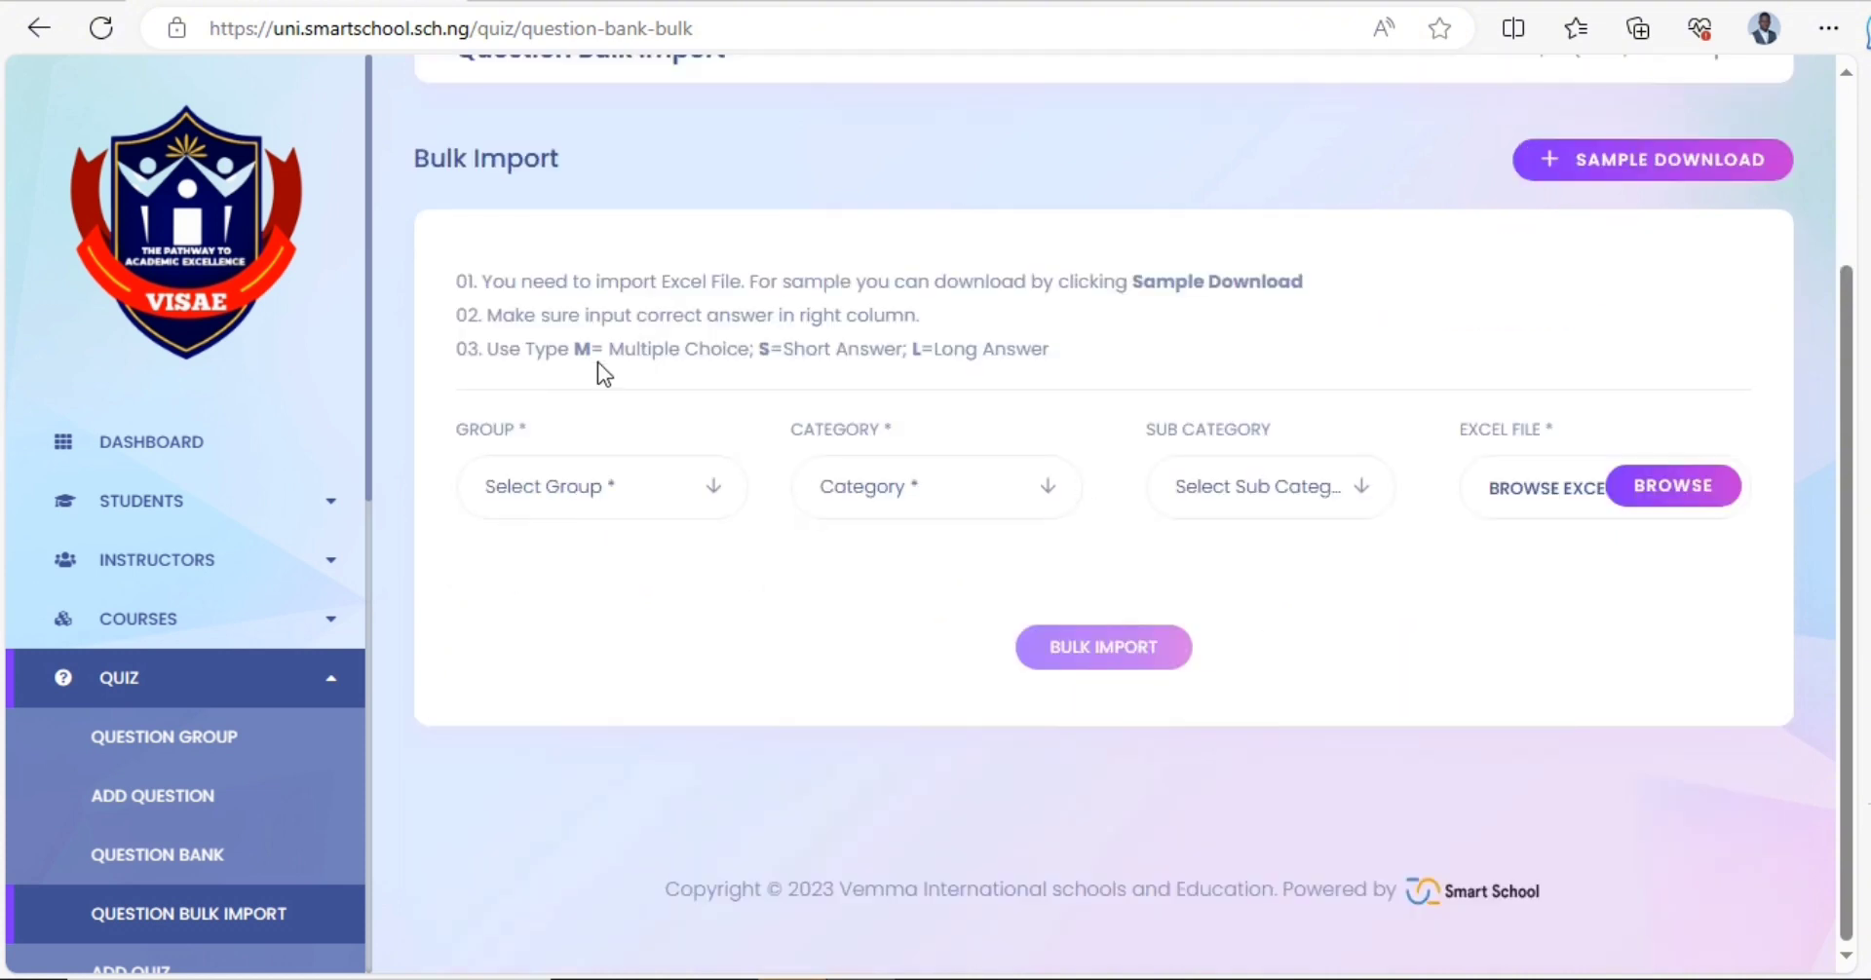
left_click_drag(595, 348, 581, 351)
left_click(655, 352)
left_click_drag(779, 353, 763, 351)
left_click(918, 368)
left_click_drag(914, 355, 918, 357)
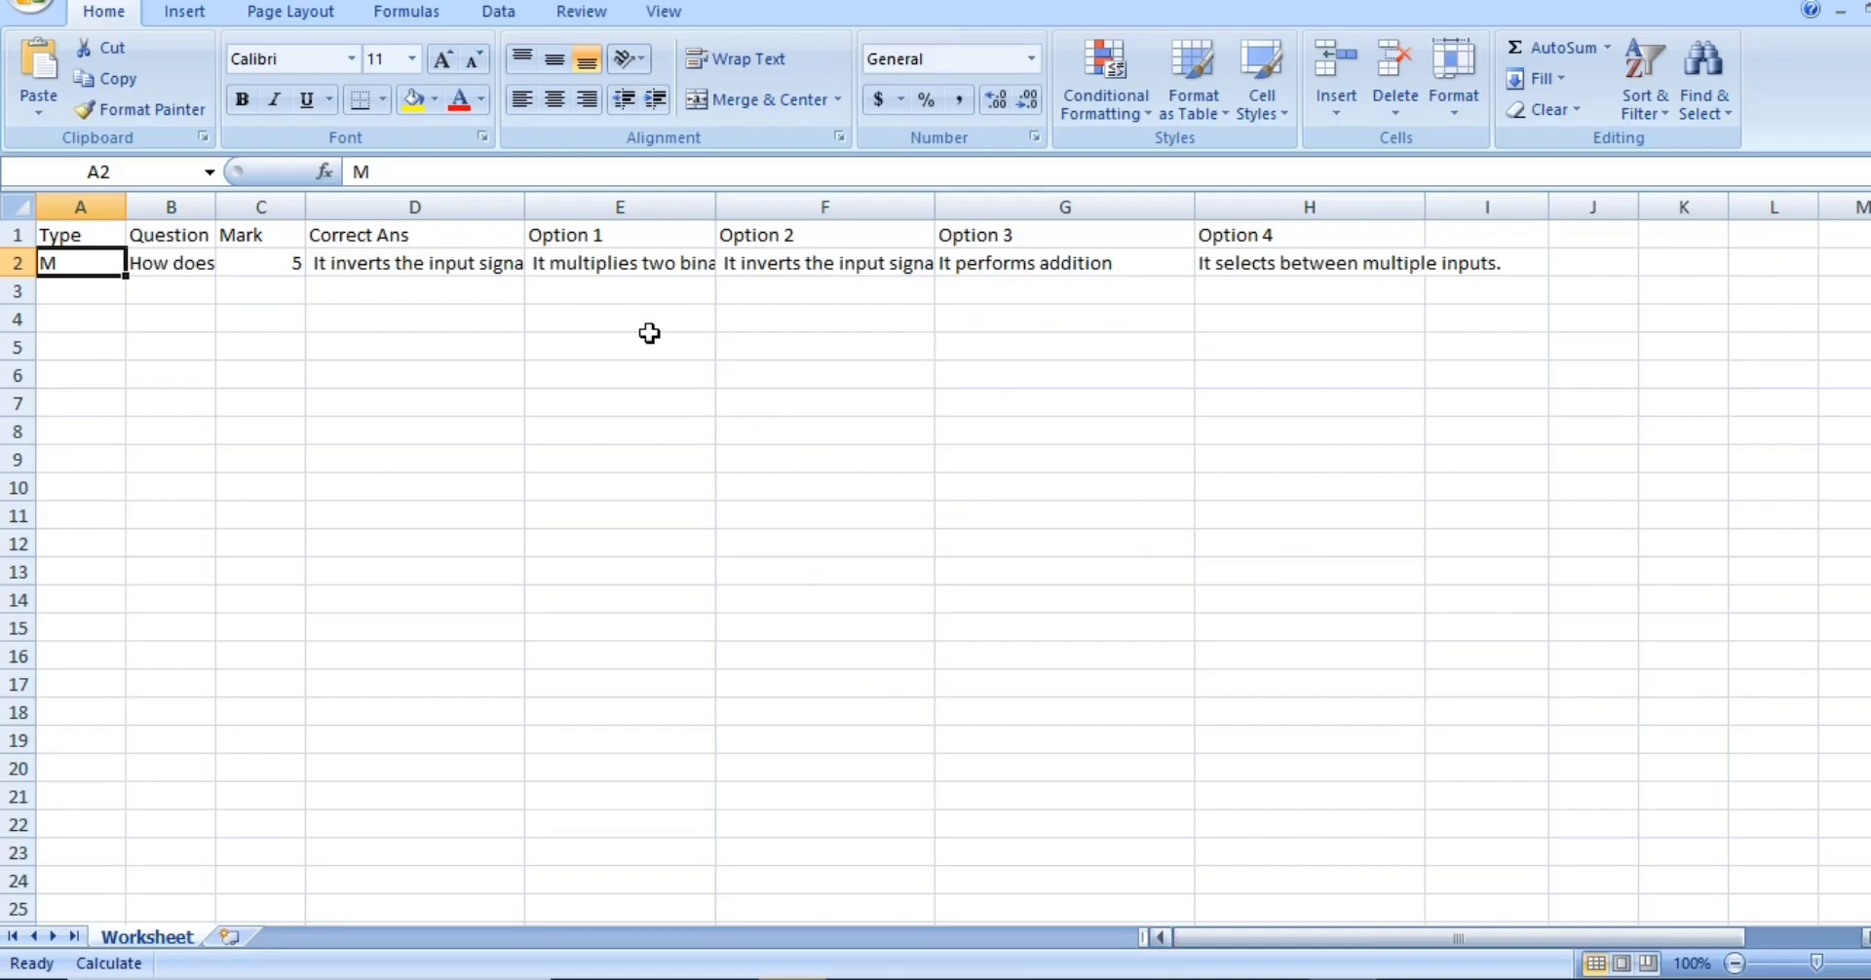
left_click(469, 289)
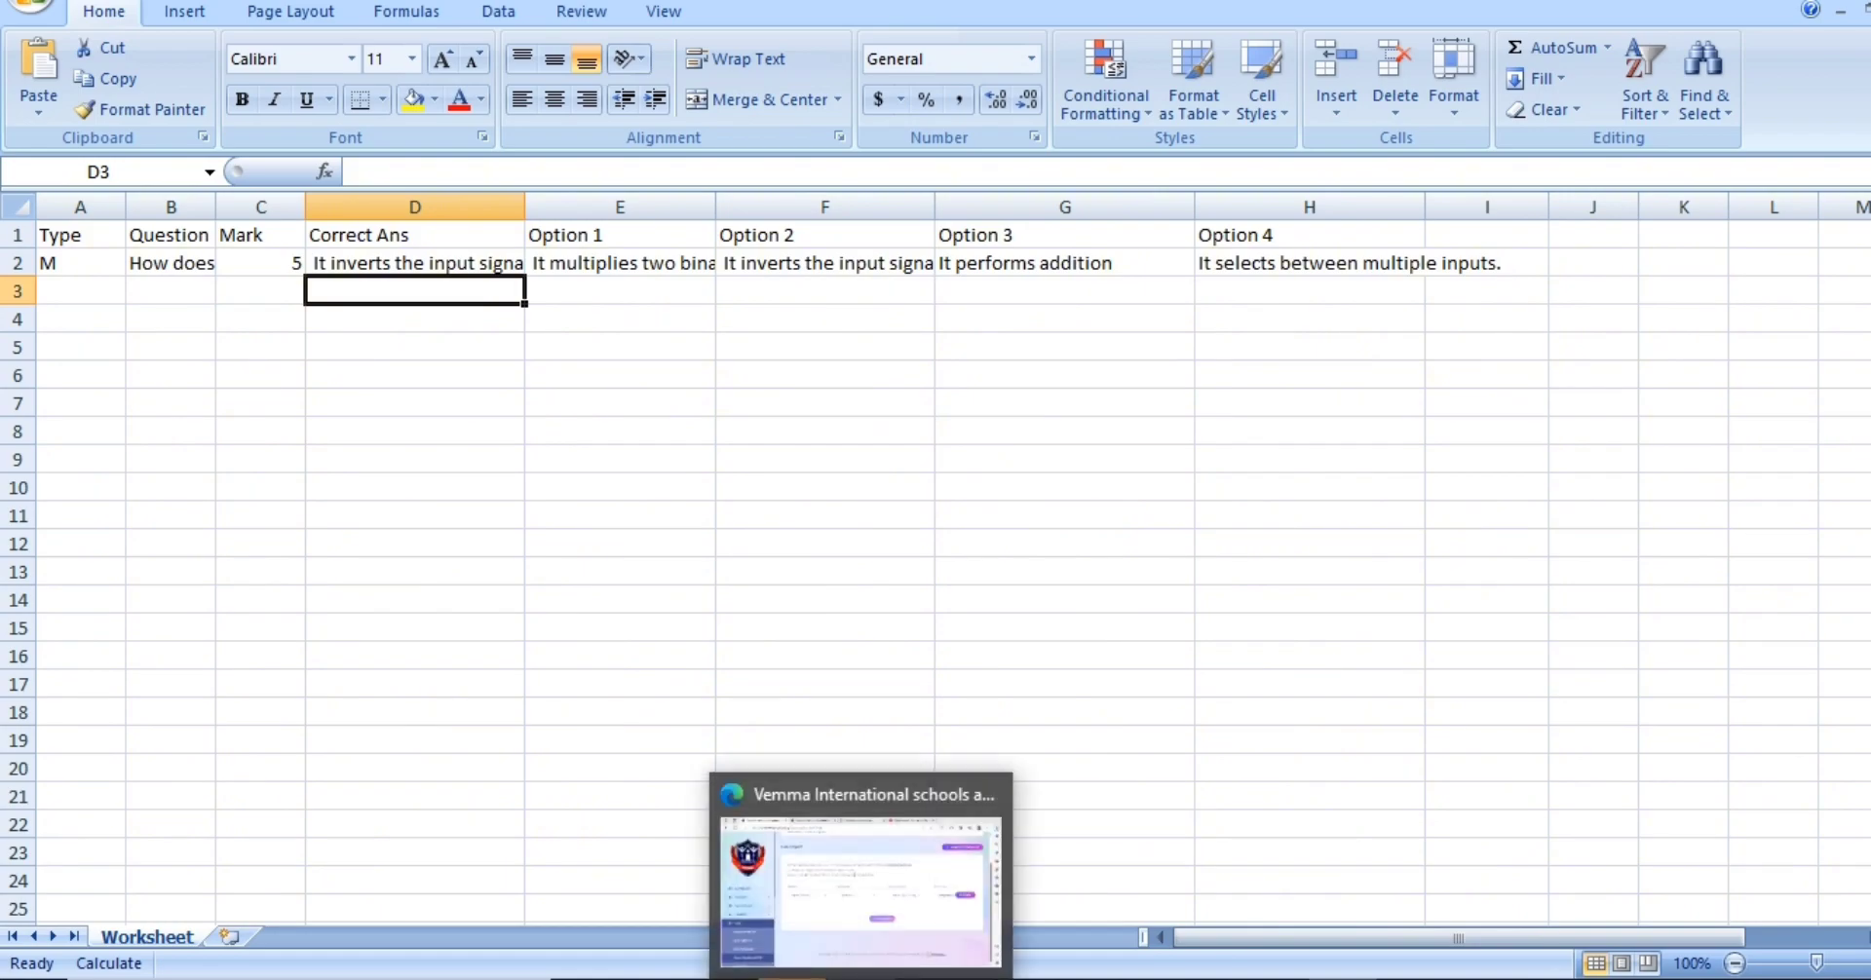
left_click(860, 978)
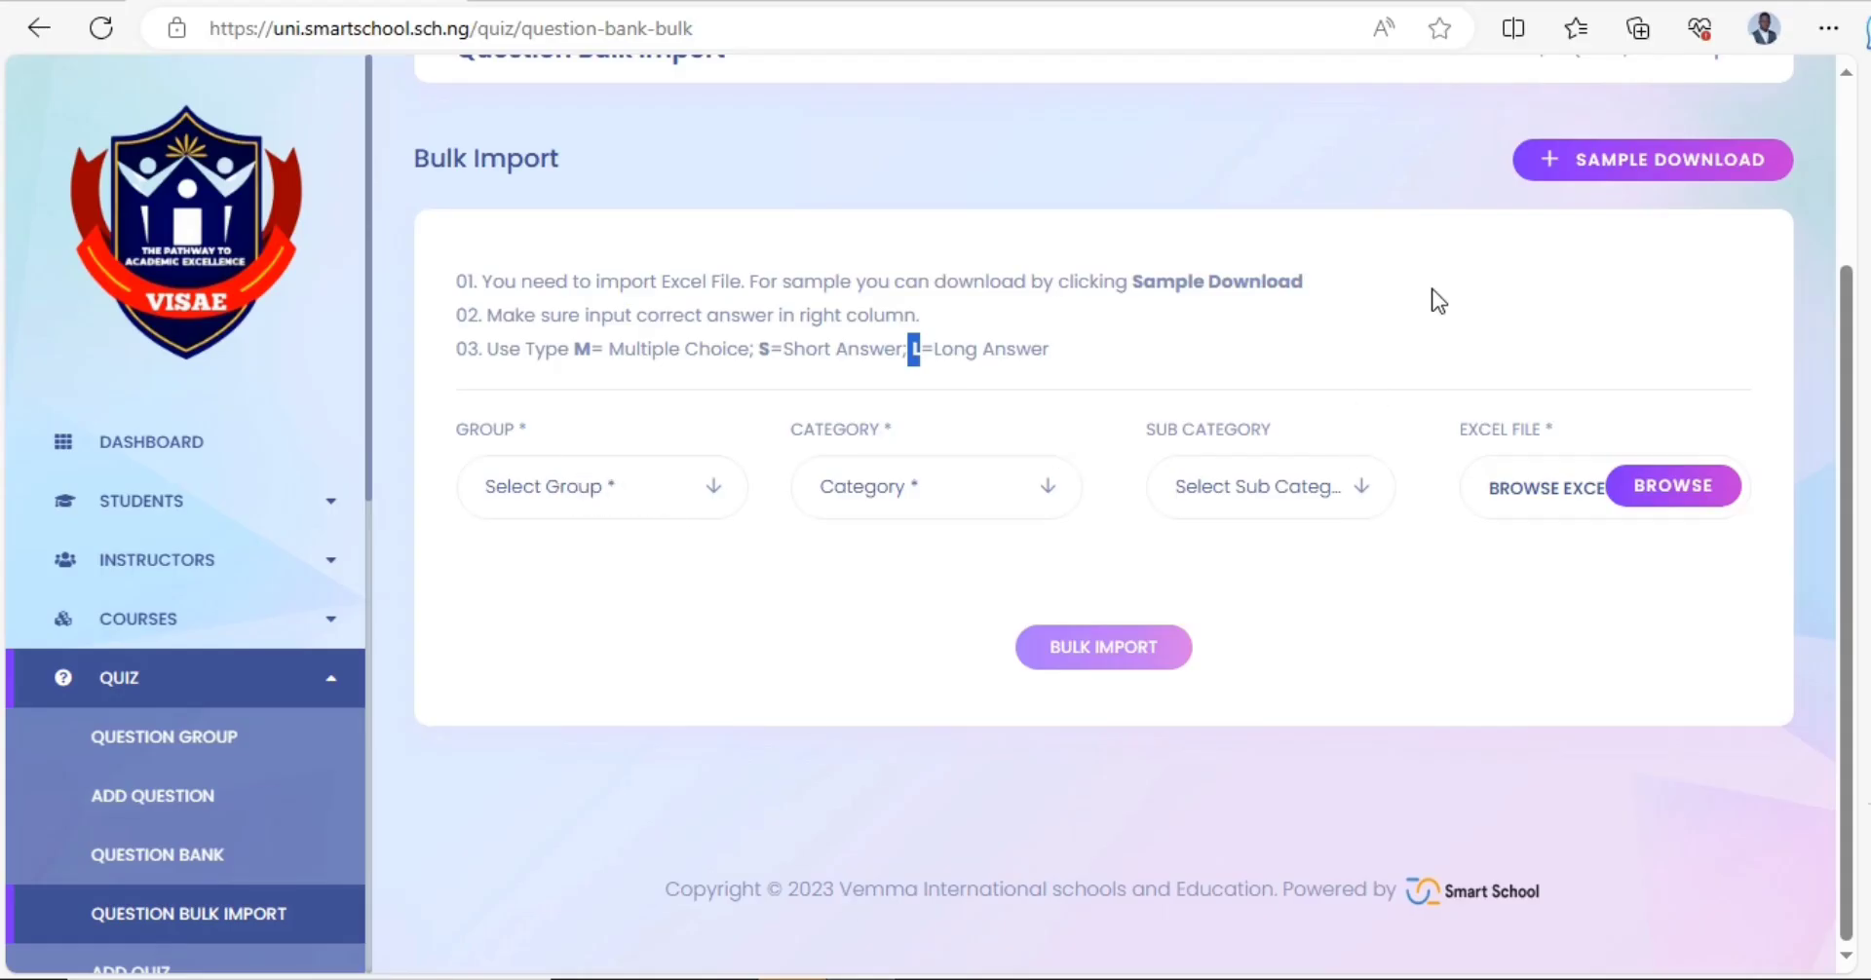
left_click(963, 294)
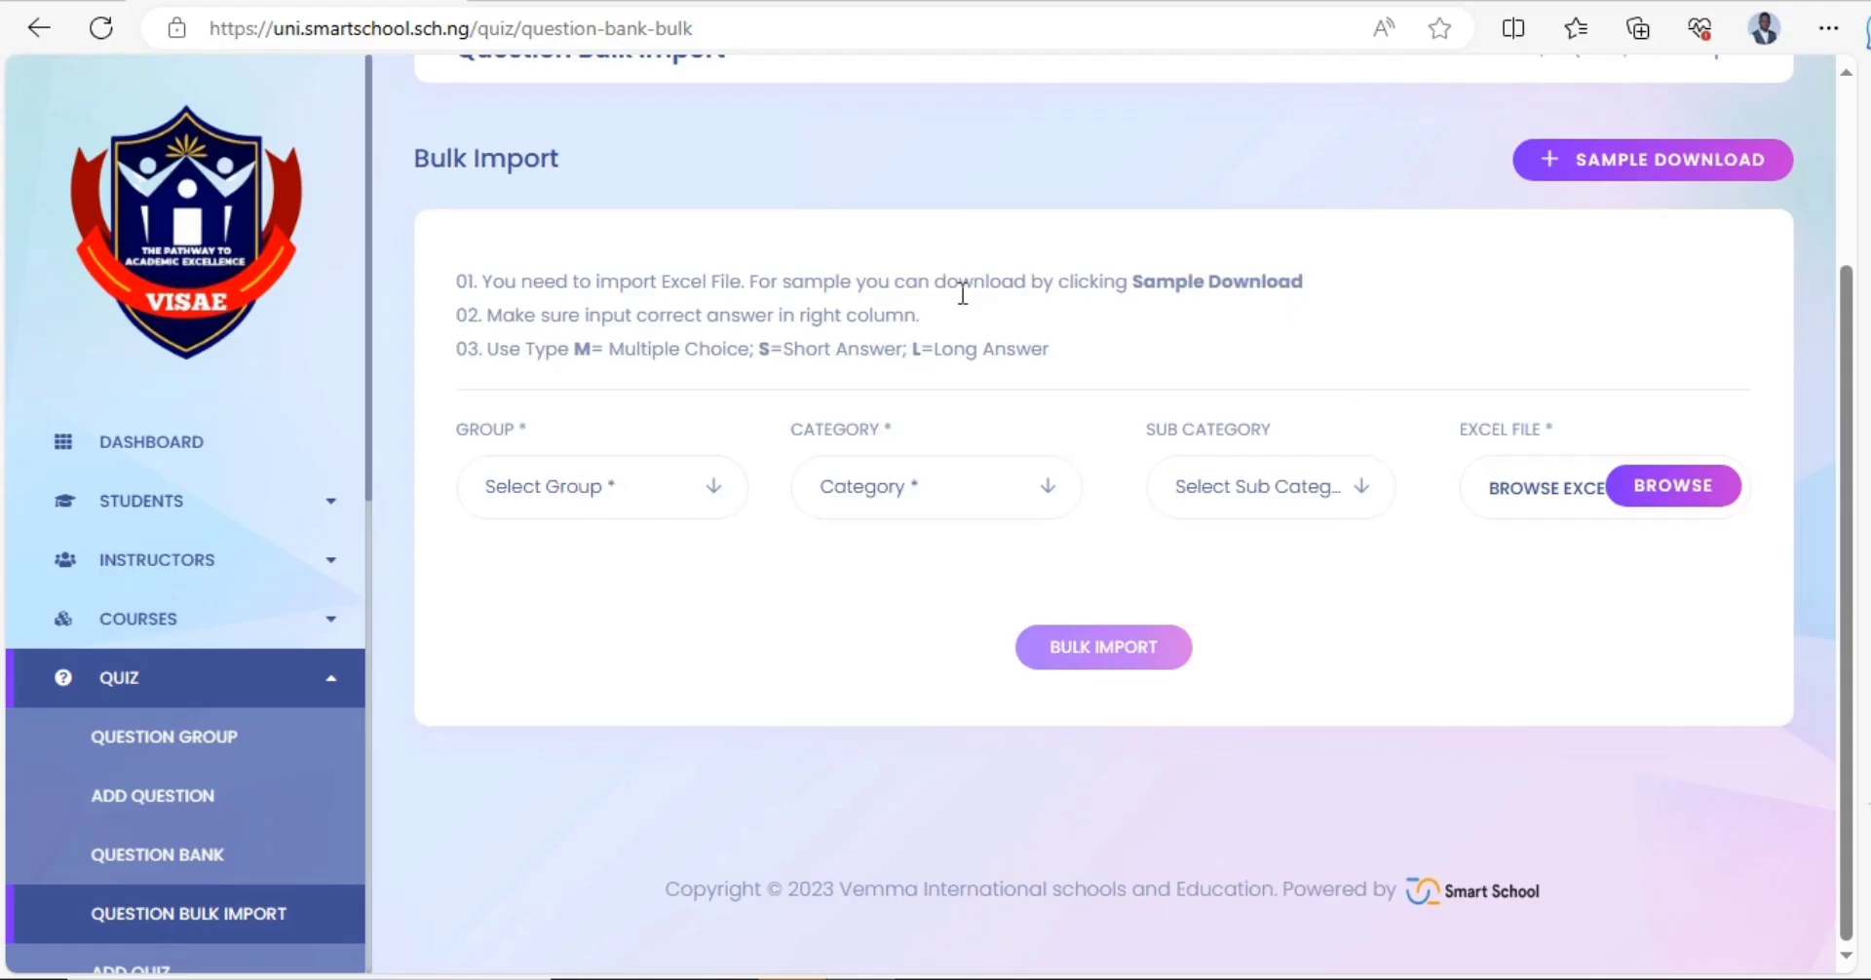
- Set the import group to Foundations of Computer Engineering Quiz, category to Faculty of Engineering and sub category to Computer Engineering
left_click(624, 505)
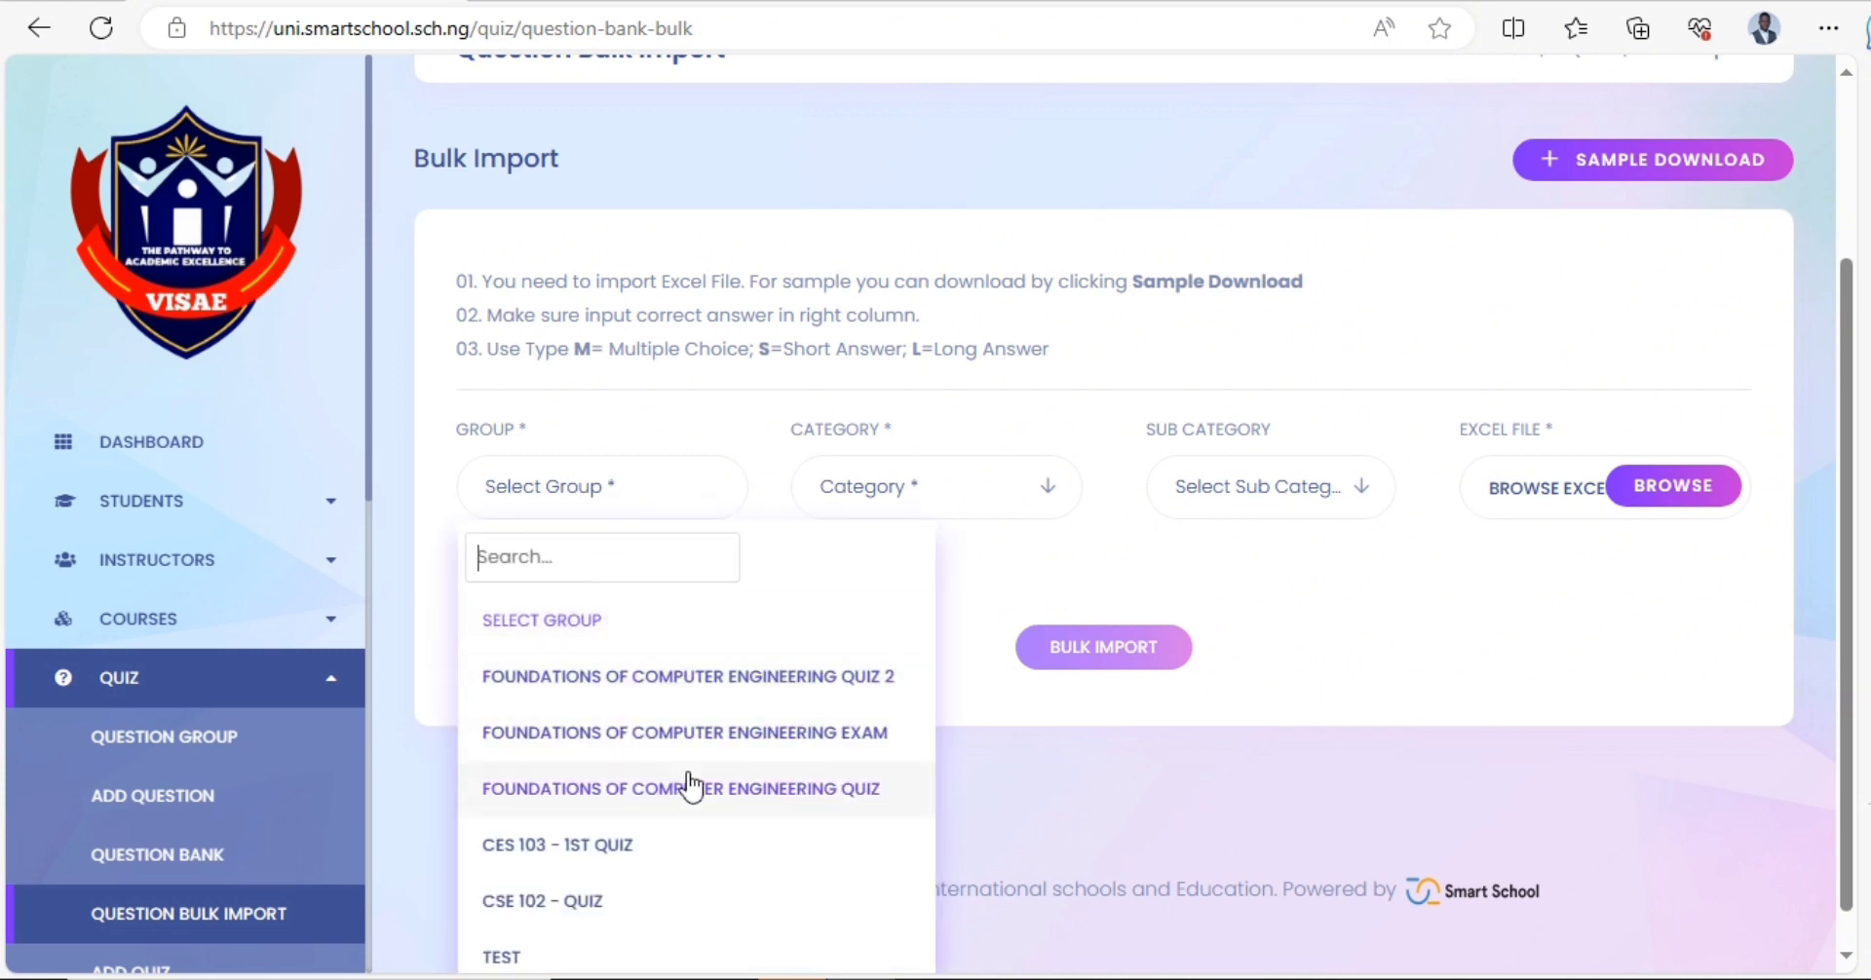
left_click(692, 785)
left_click(918, 495)
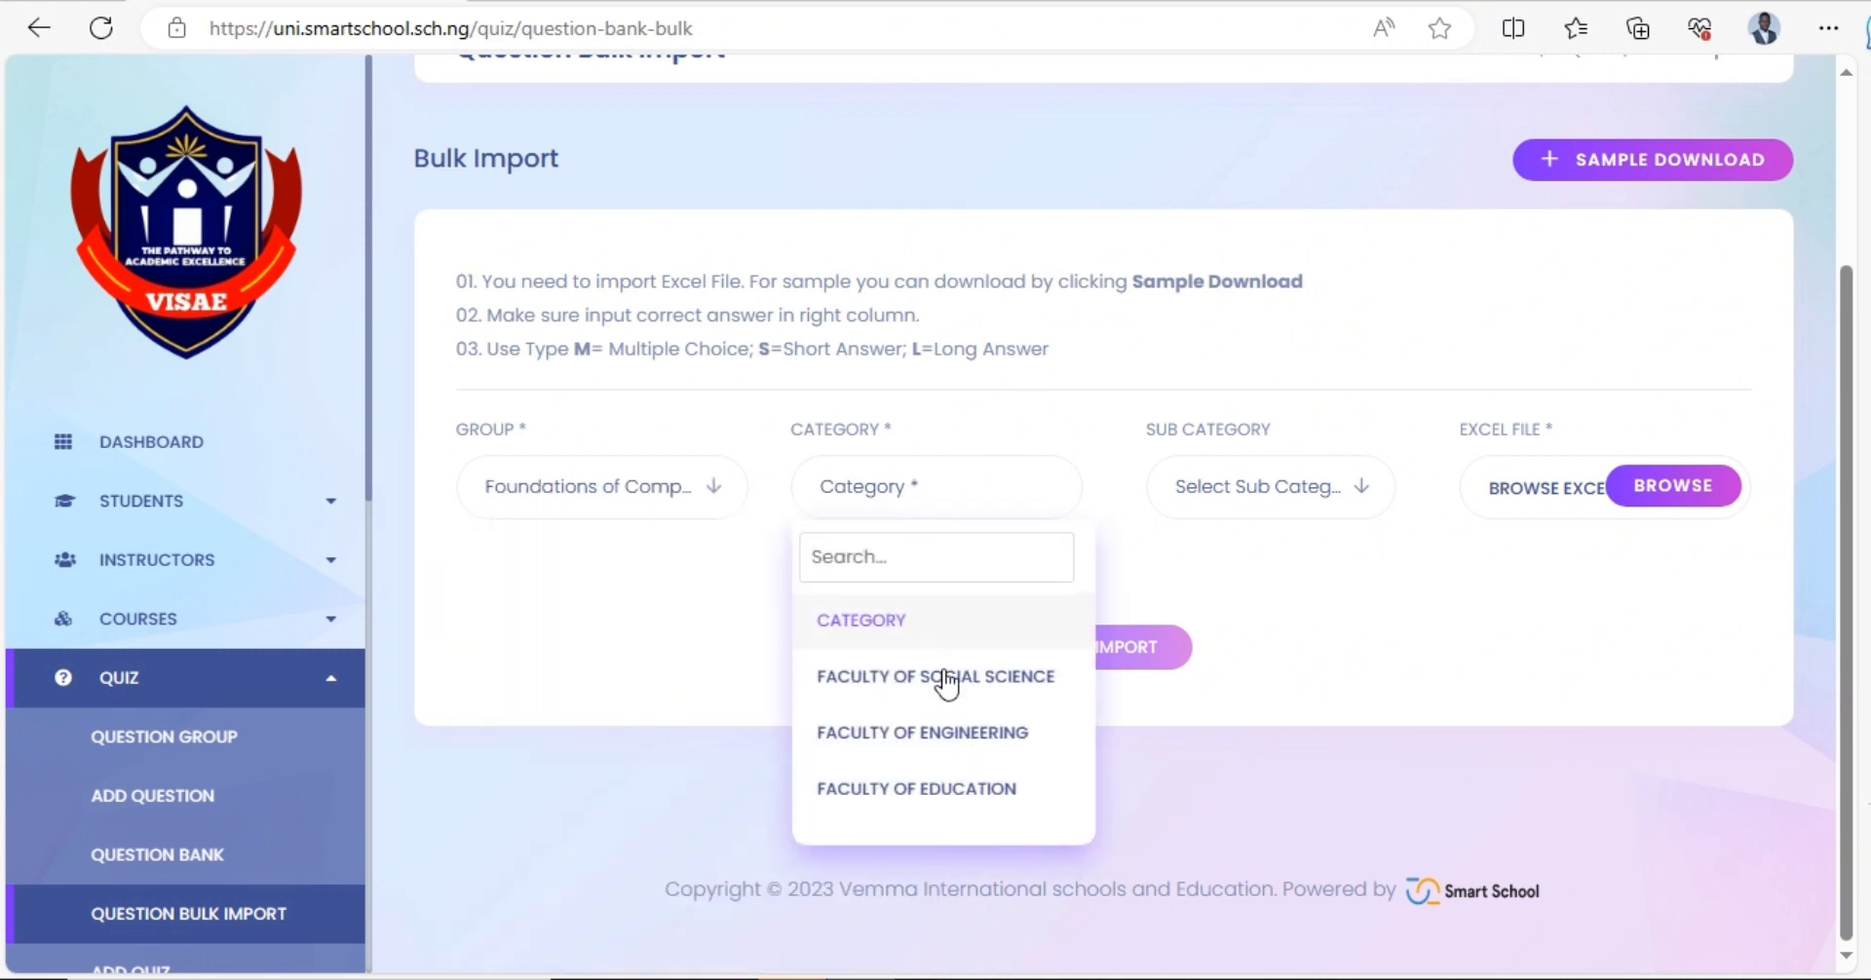
left_click(964, 732)
left_click(1276, 521)
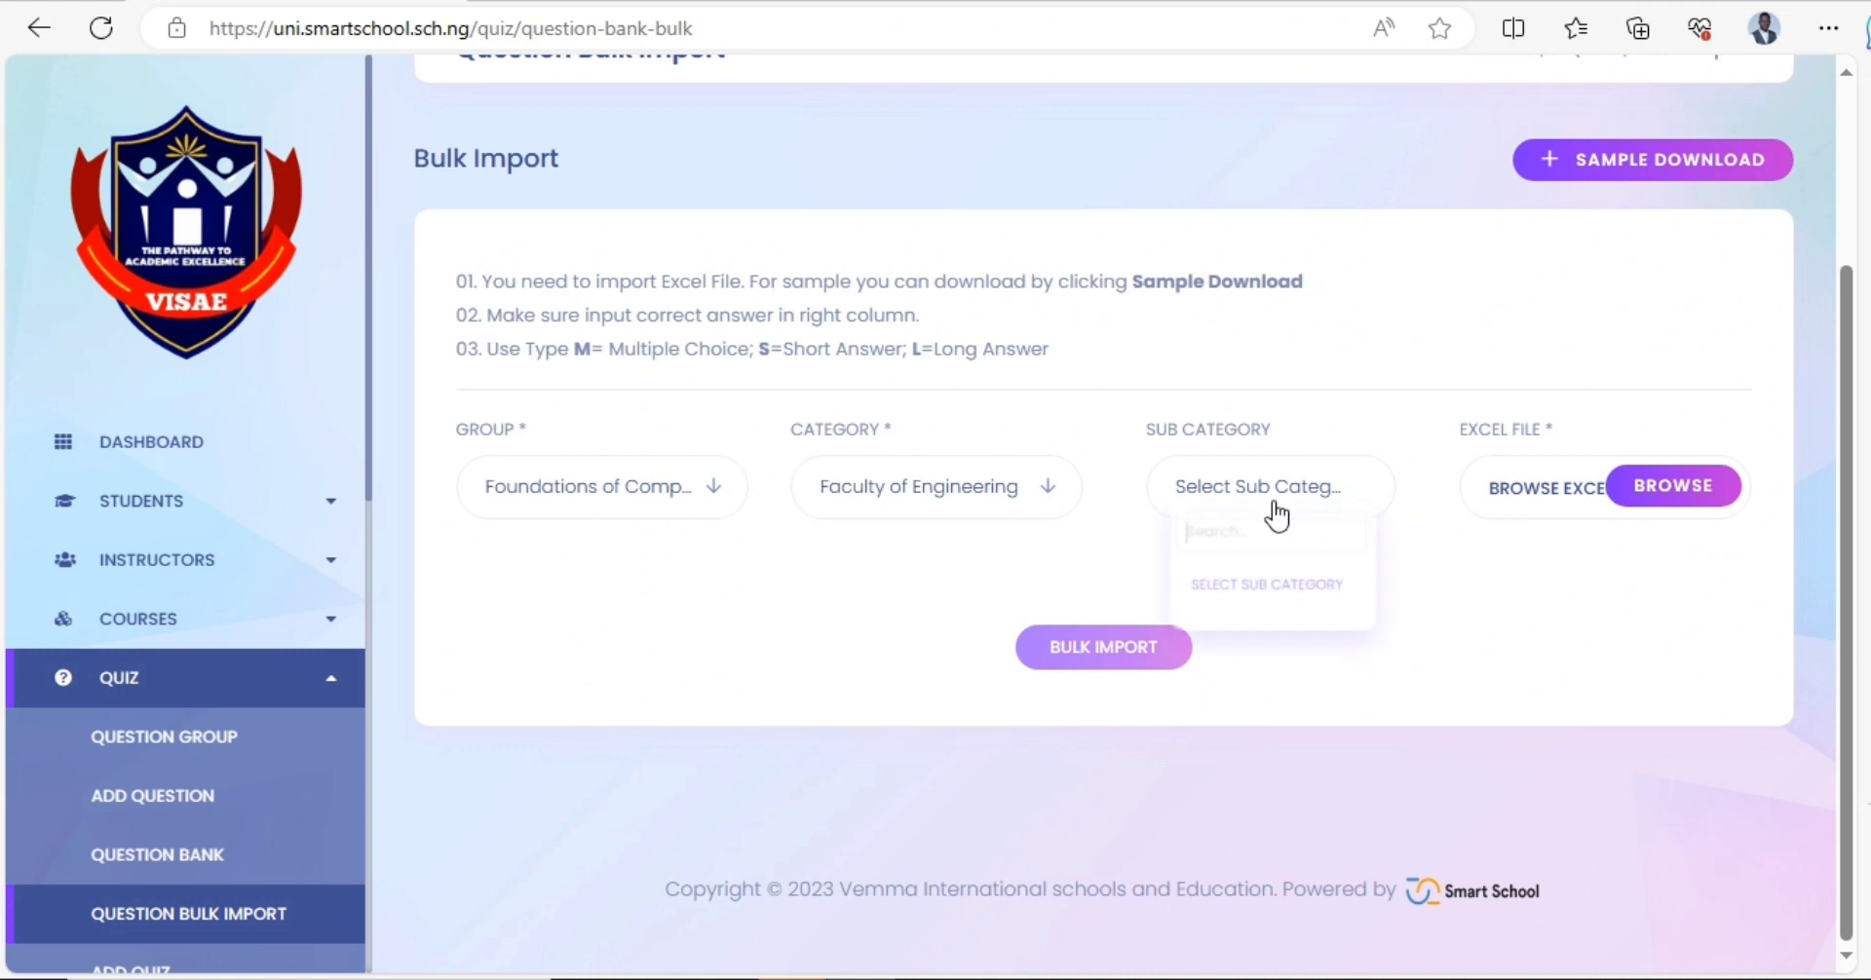
left_click(1278, 733)
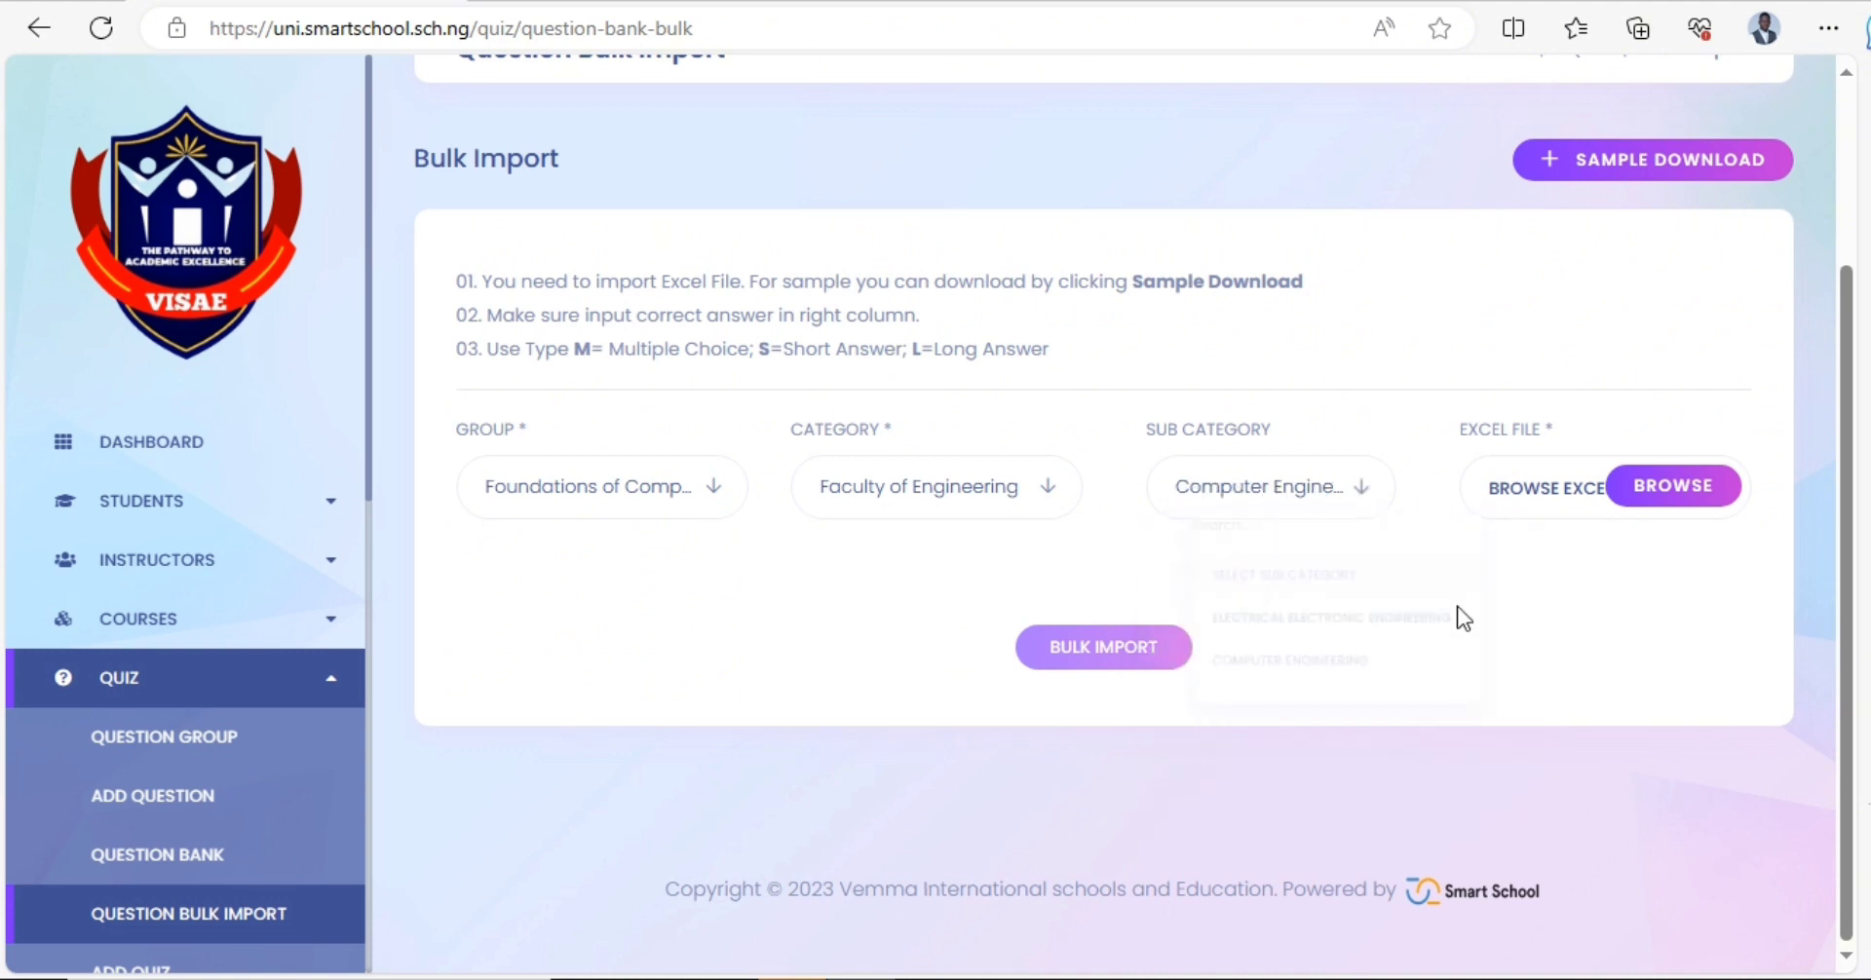
- Open the downloaded sample-questions file's folder in File Explorer, copy its path and return to the import form
left_click(1641, 504)
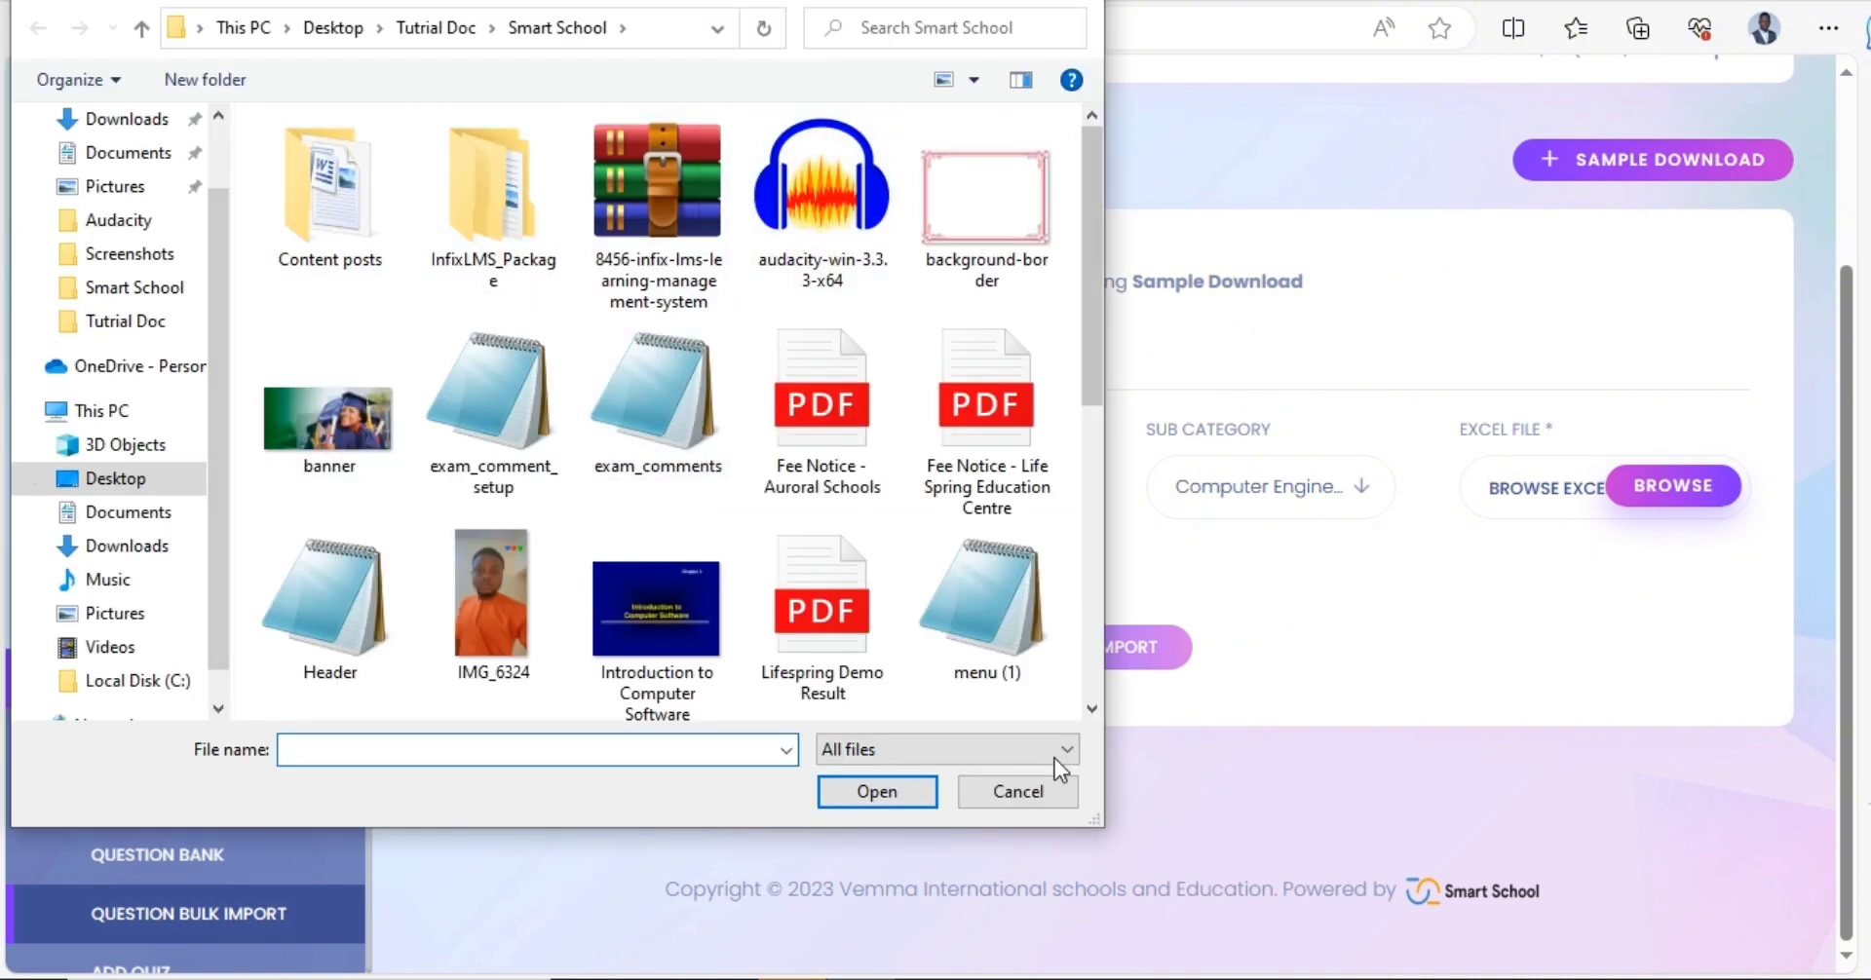
left_click(1045, 787)
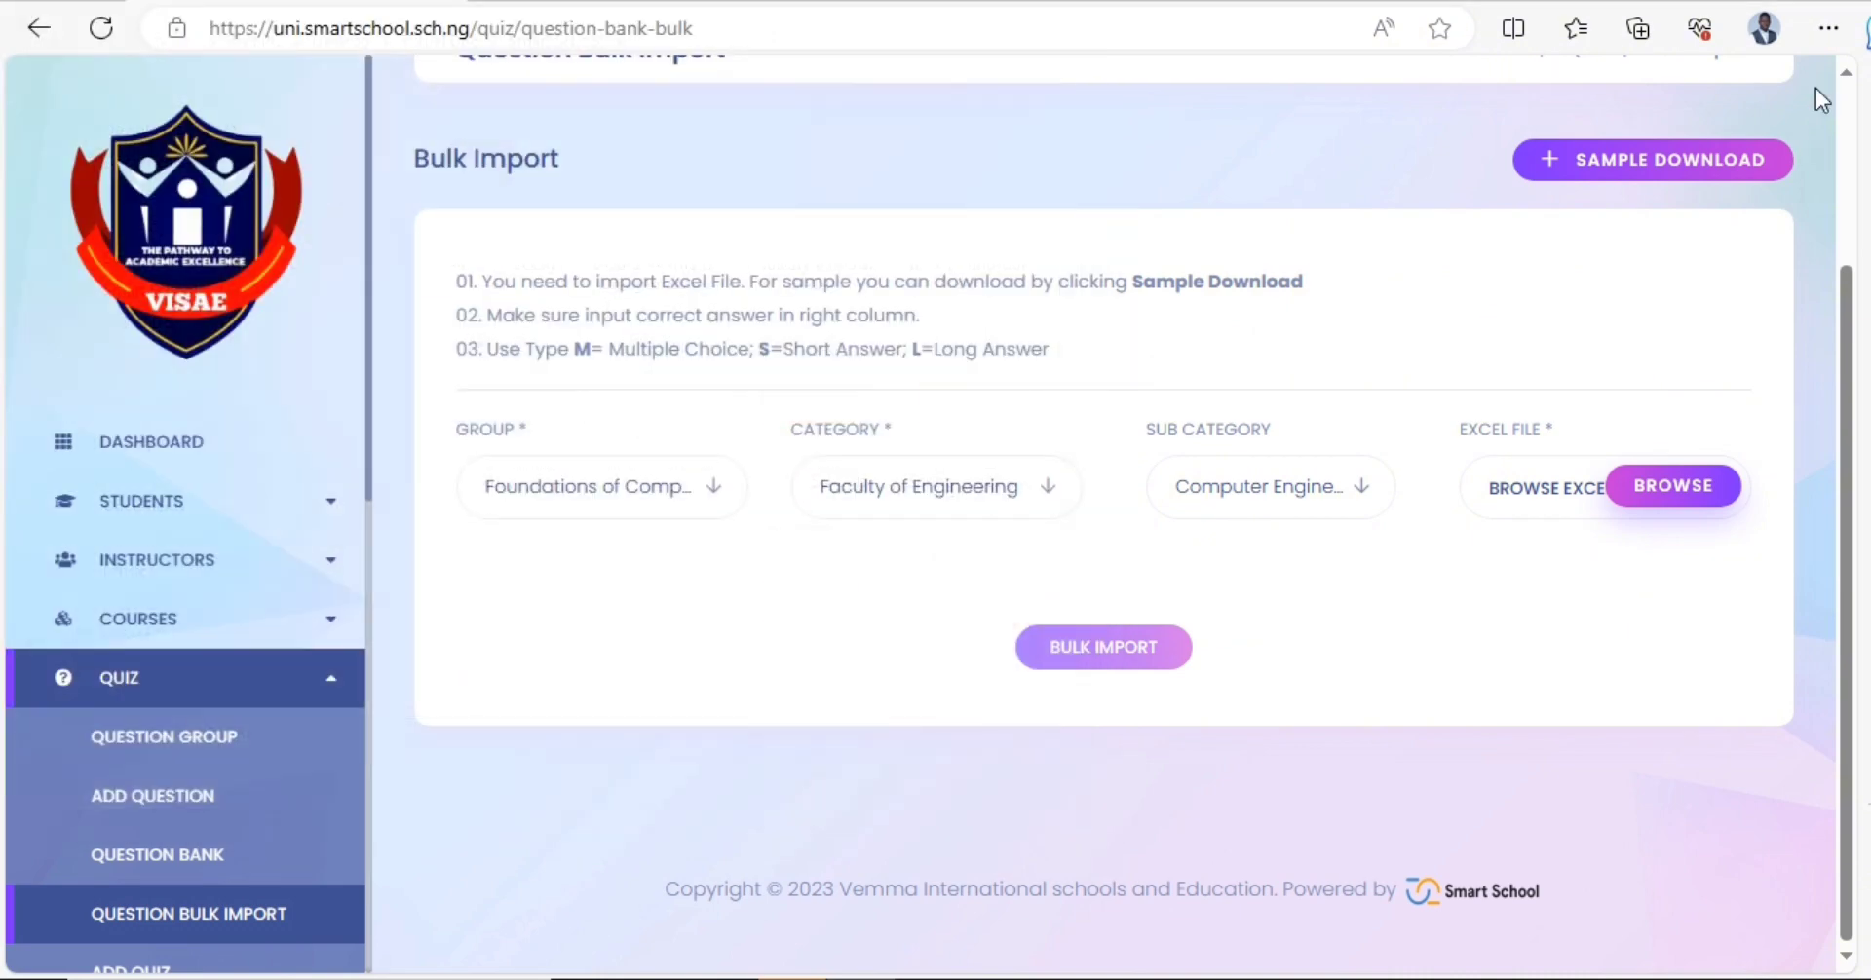
left_click(1824, 32)
left_click(1479, 378)
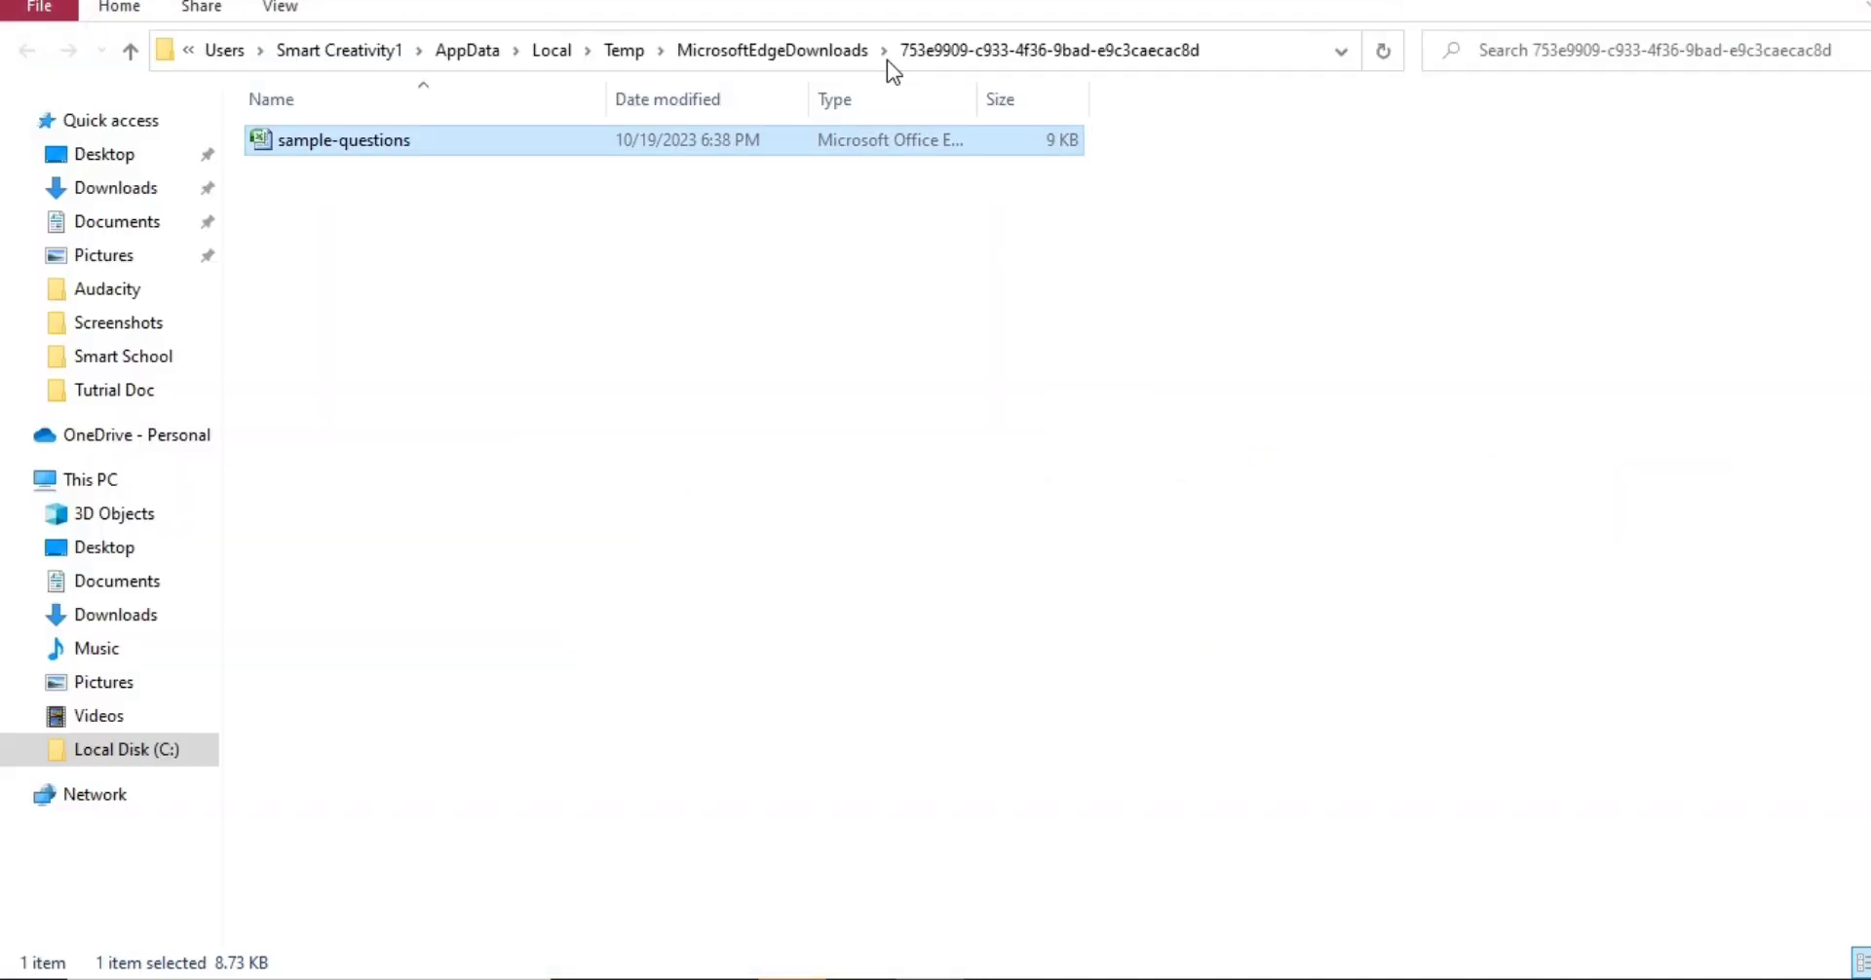
left_click(1237, 54)
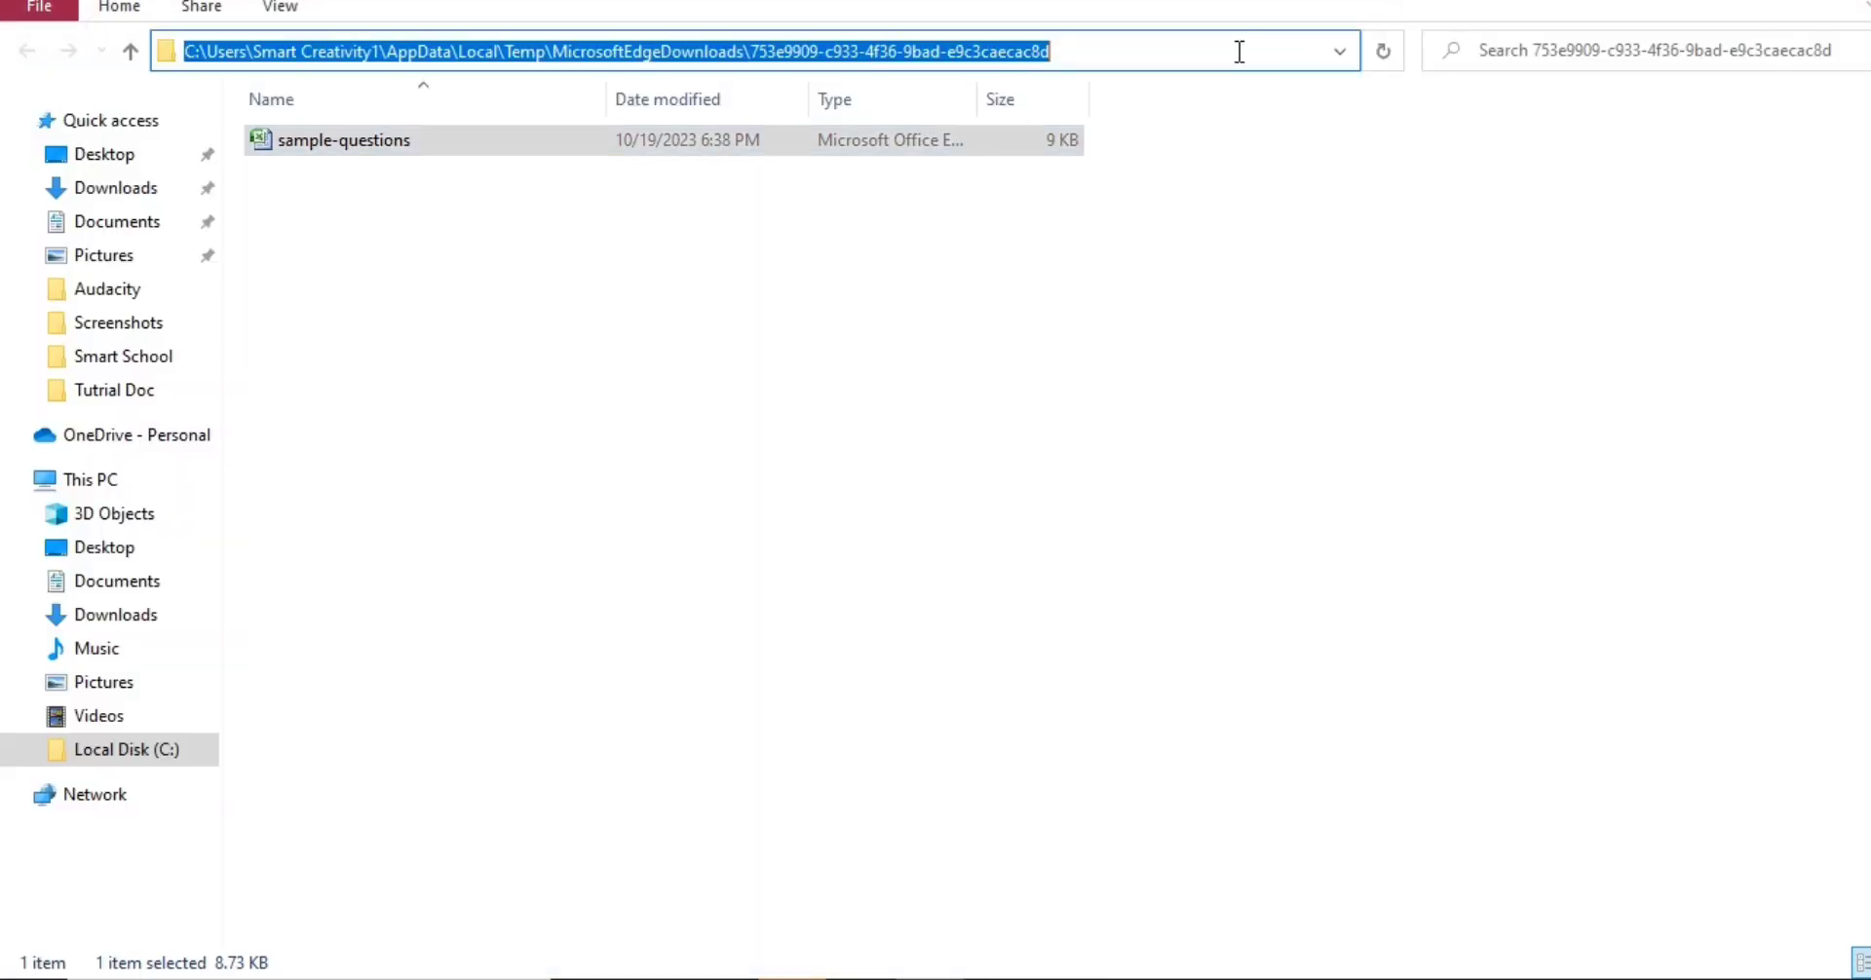
key("alt+Tab")
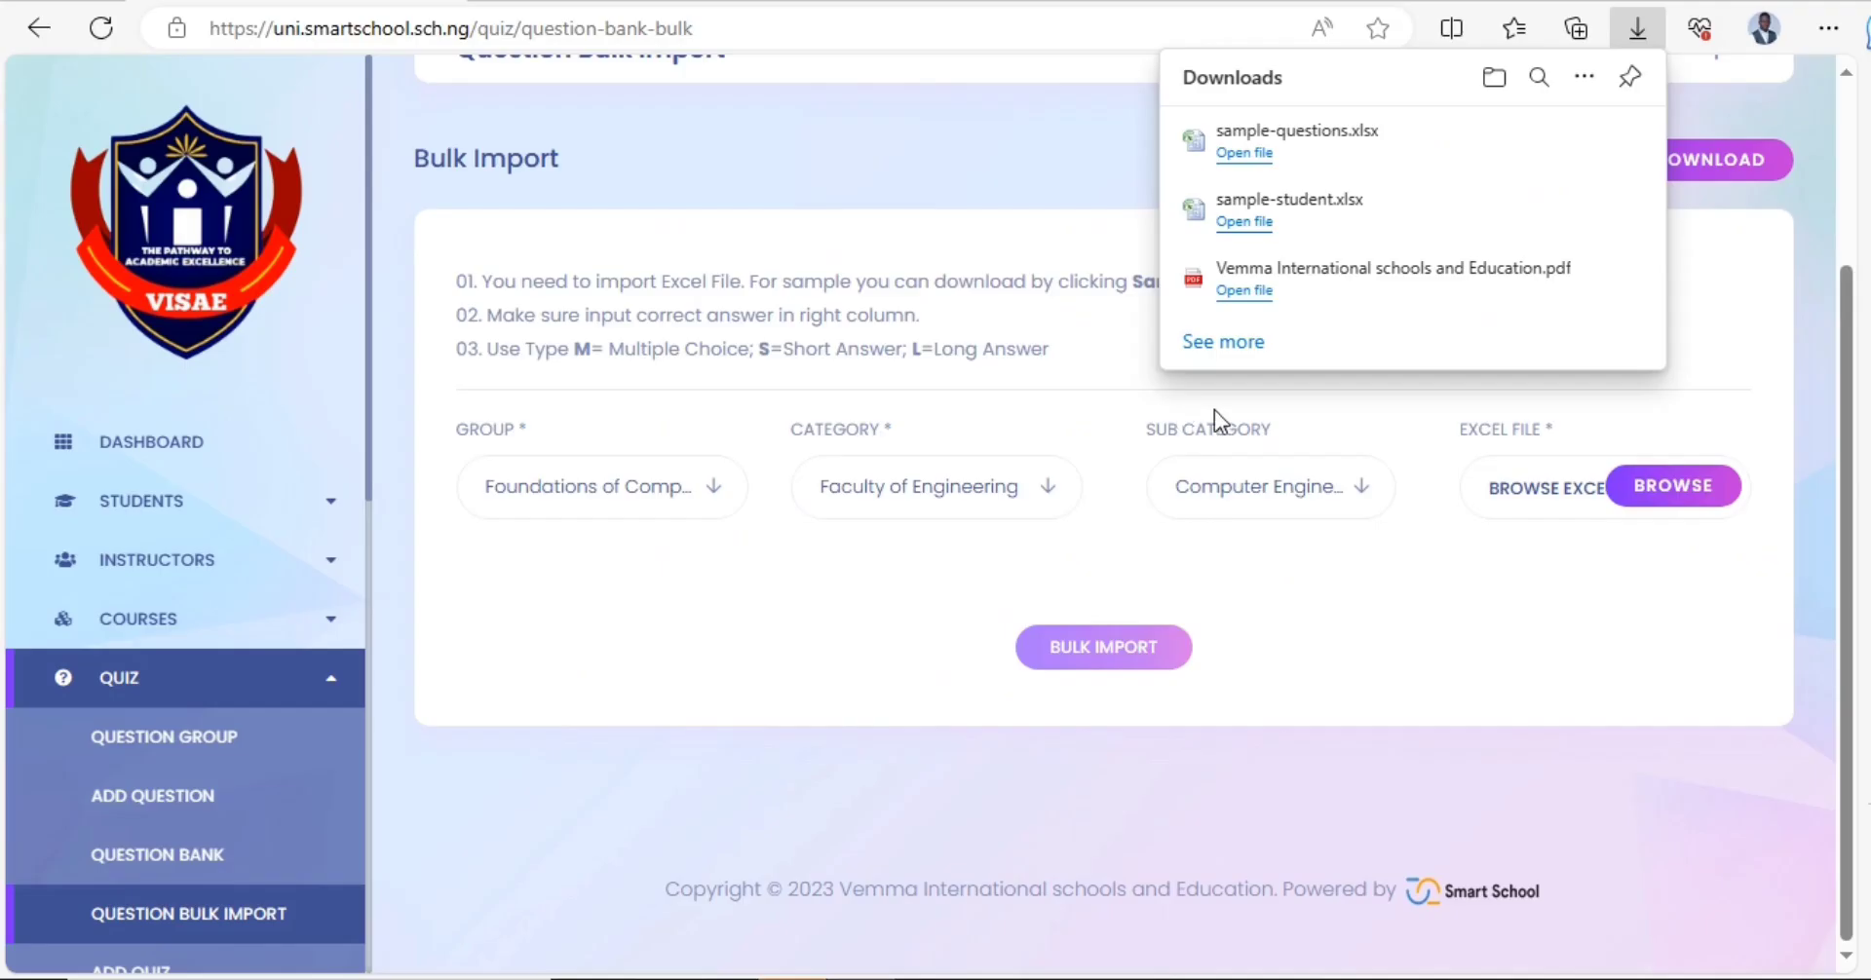
left_click(1360, 557)
- Go to the copied folder path in the file chooser and attach sample-questions as the Excel file
left_click(1649, 493)
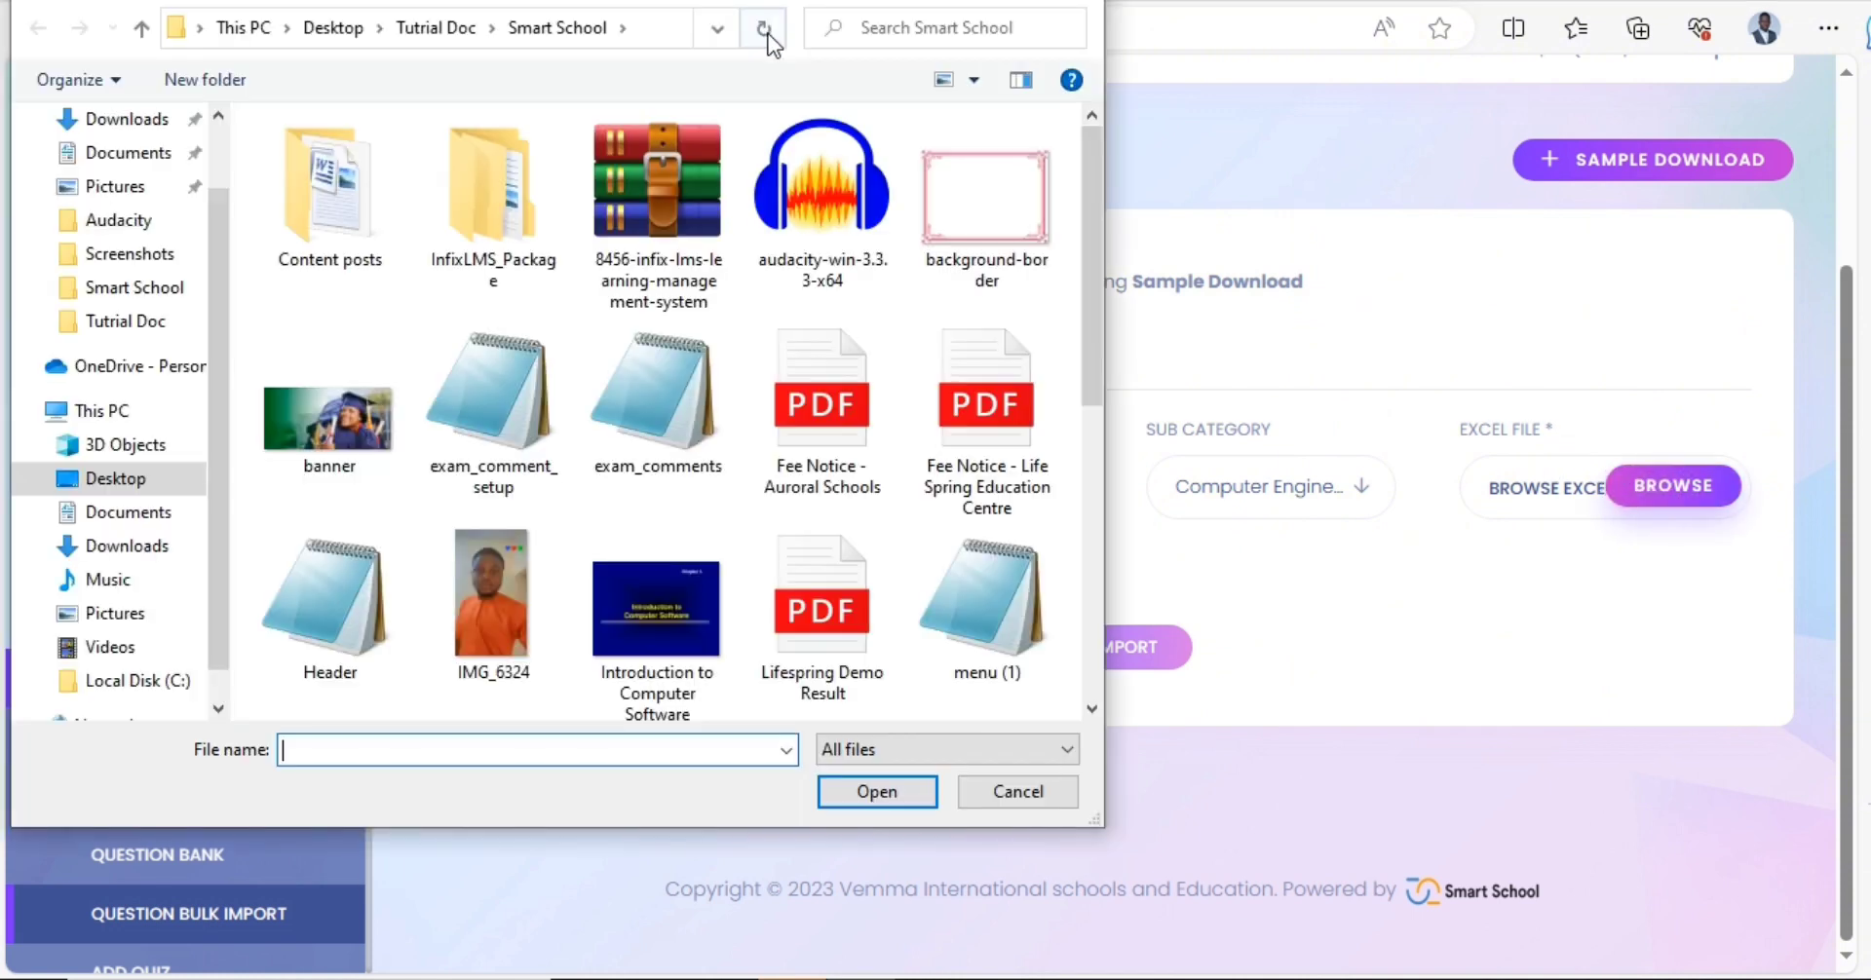
left_click(655, 26)
key("ctrl+v")
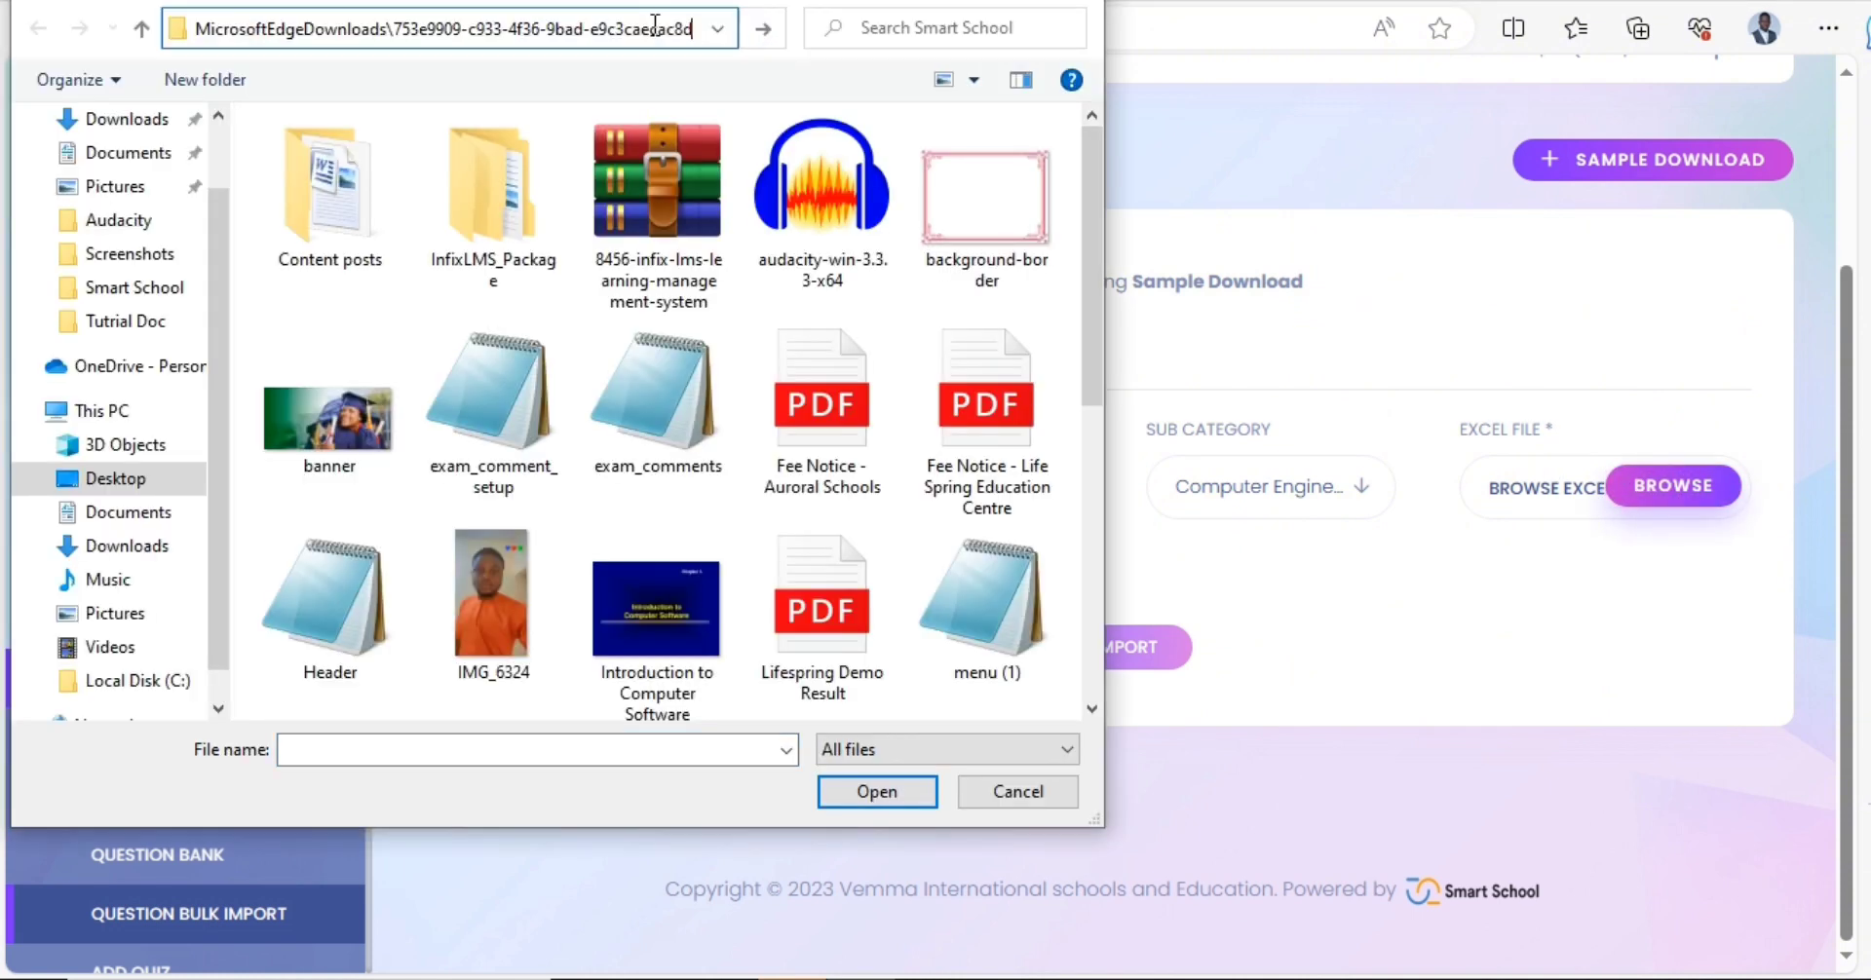
key("Return")
left_click(478, 171)
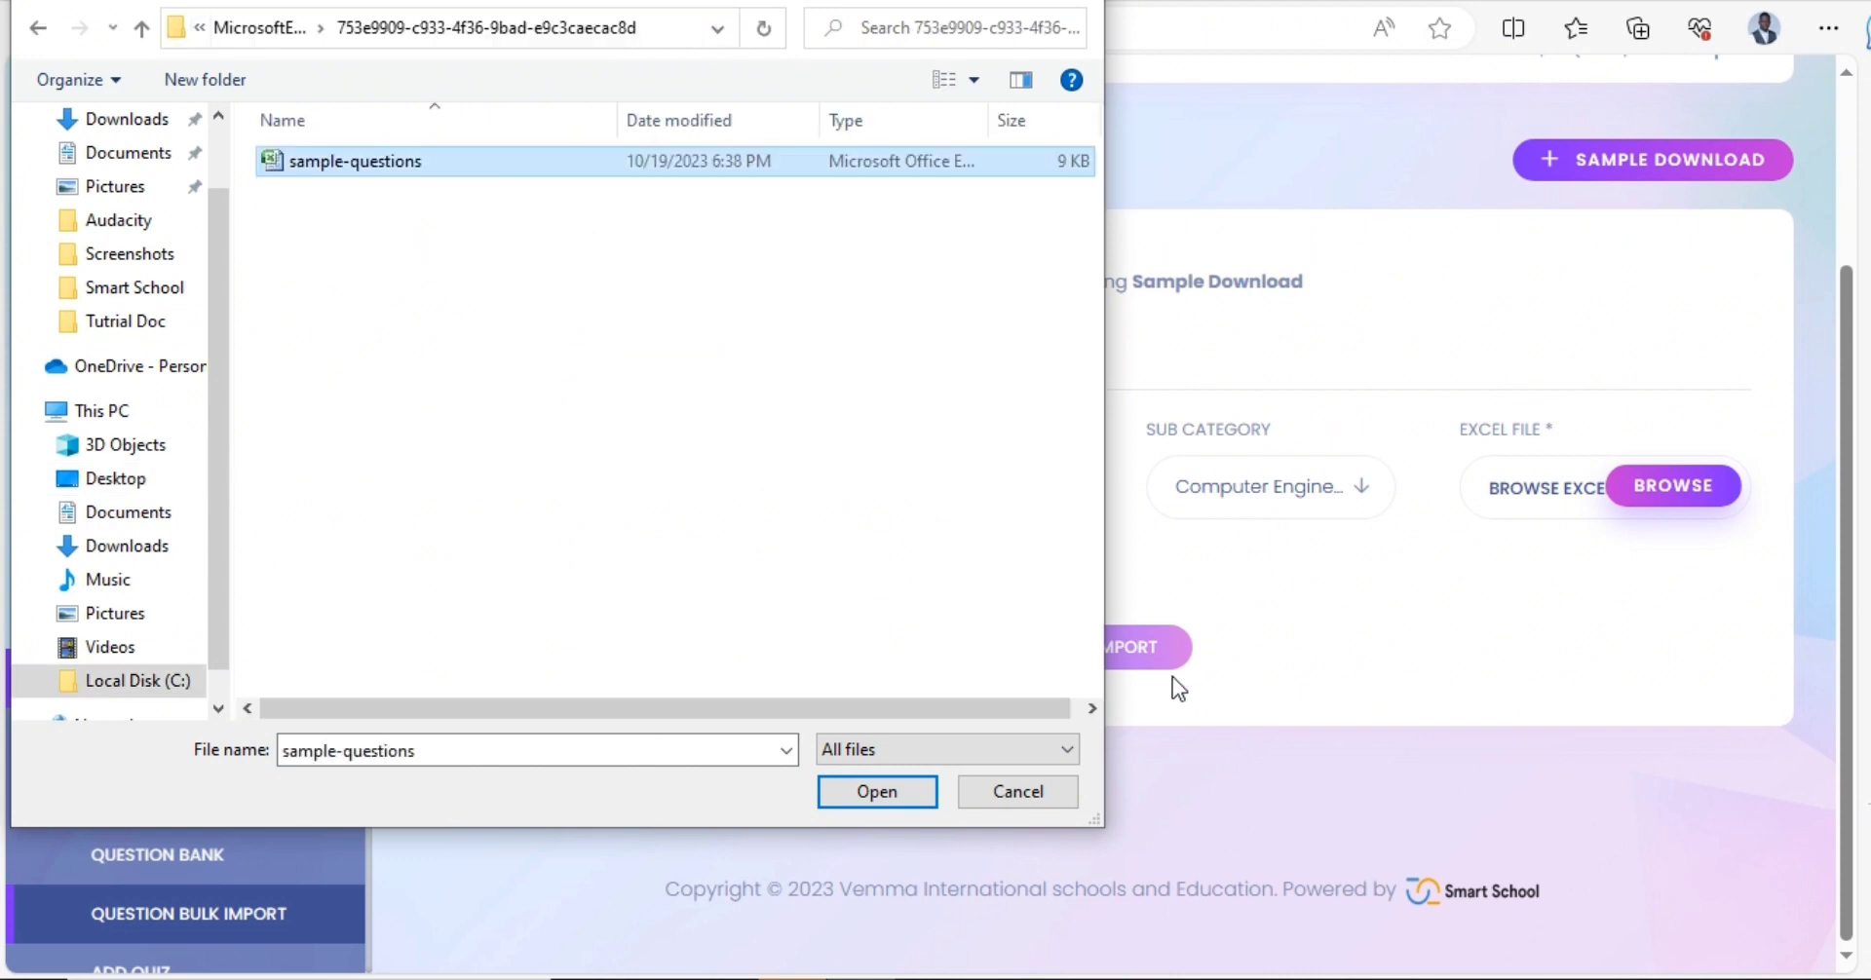
left_click(916, 801)
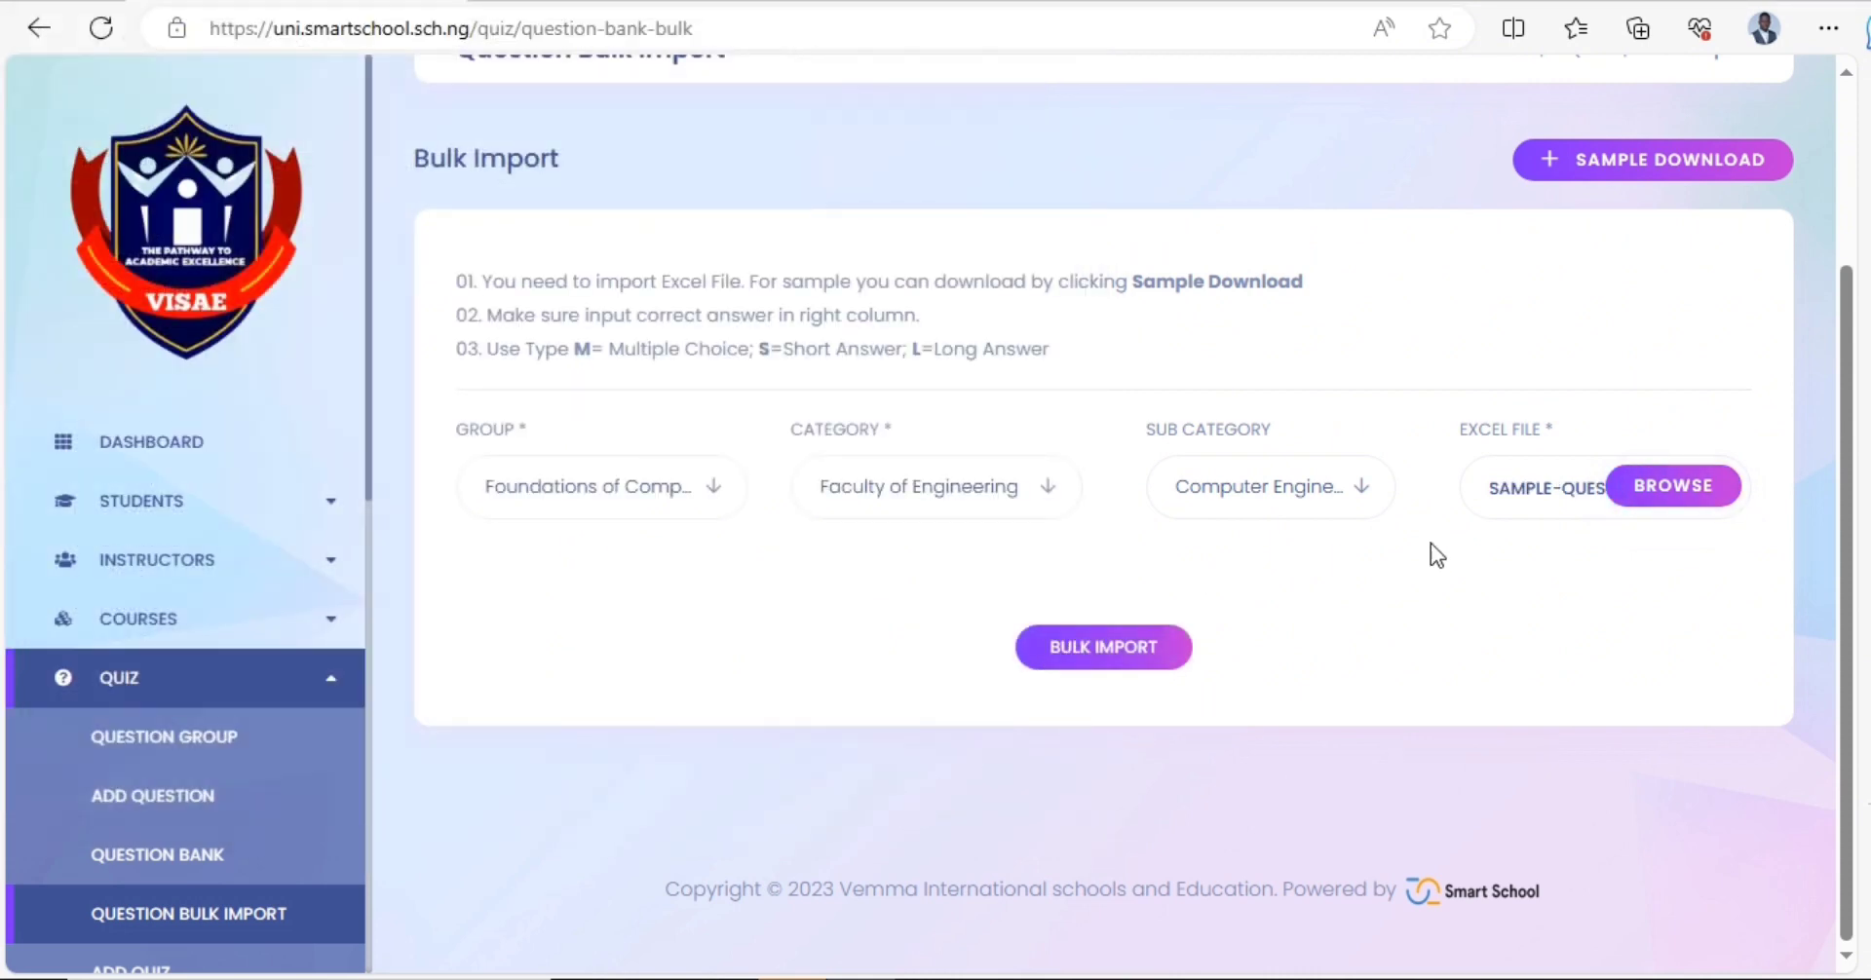
- Try to run the bulk import, and reload the Question Bulk Import page
left_click(1092, 643)
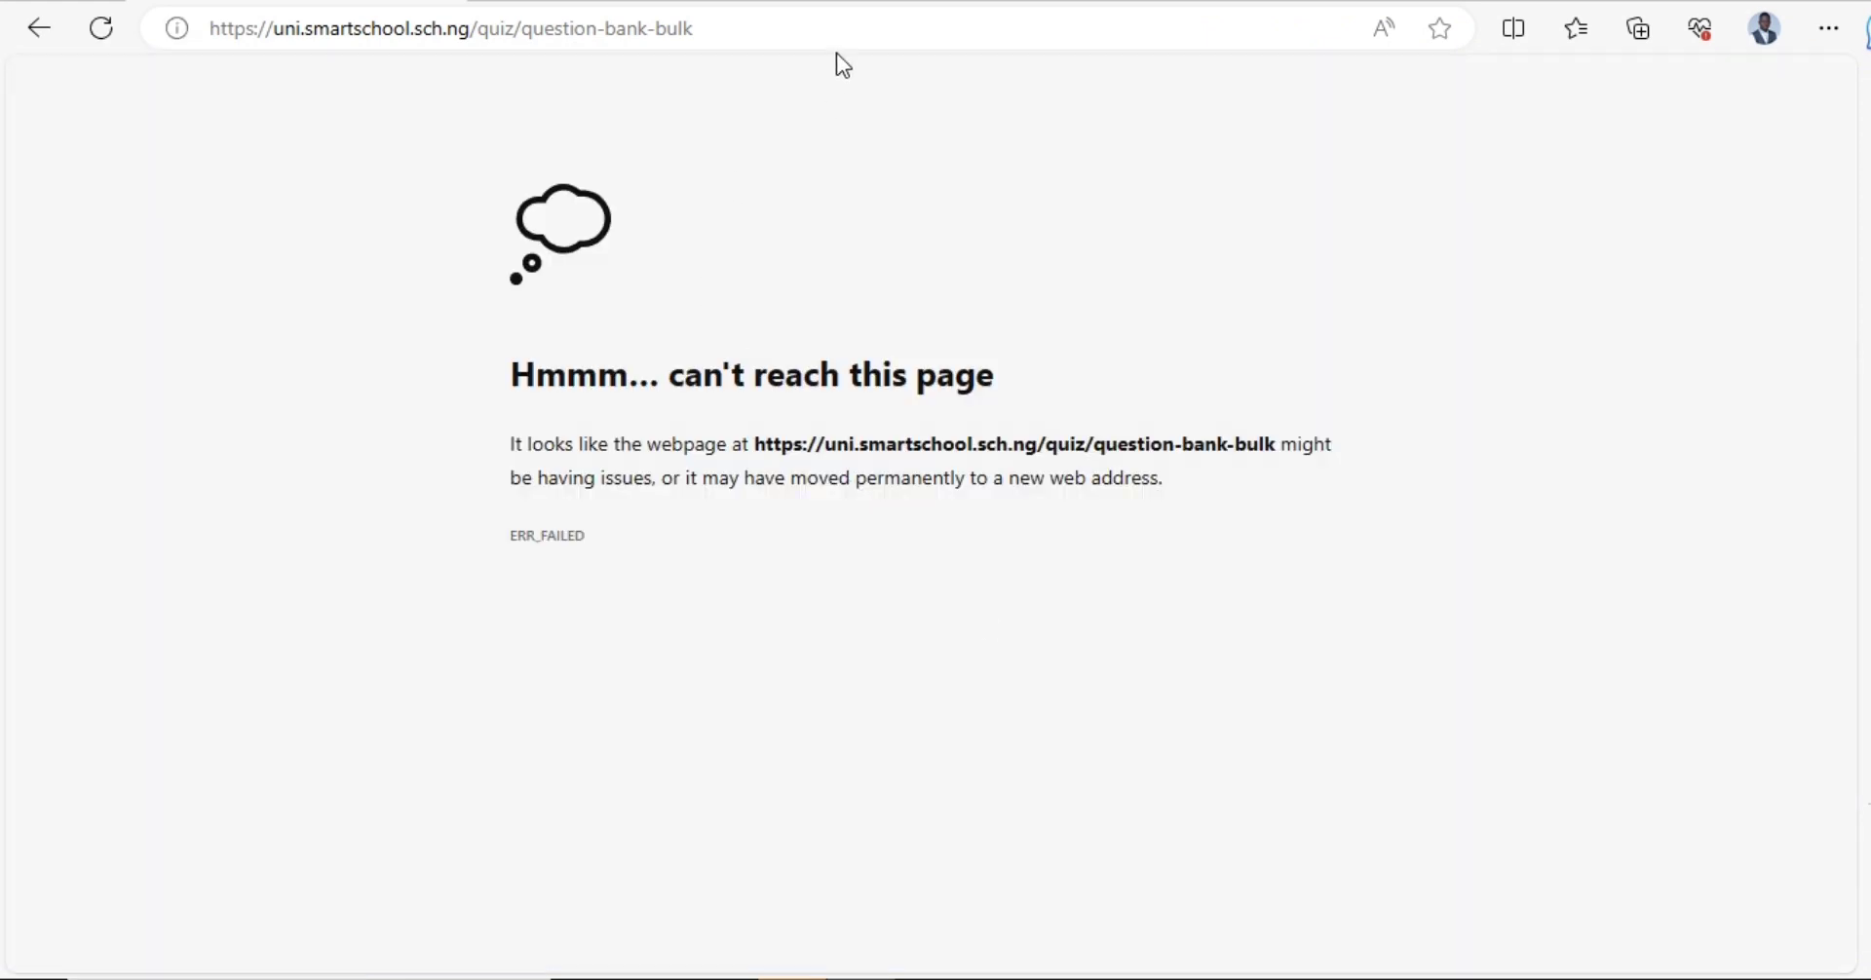
left_click(830, 21)
key("Return")
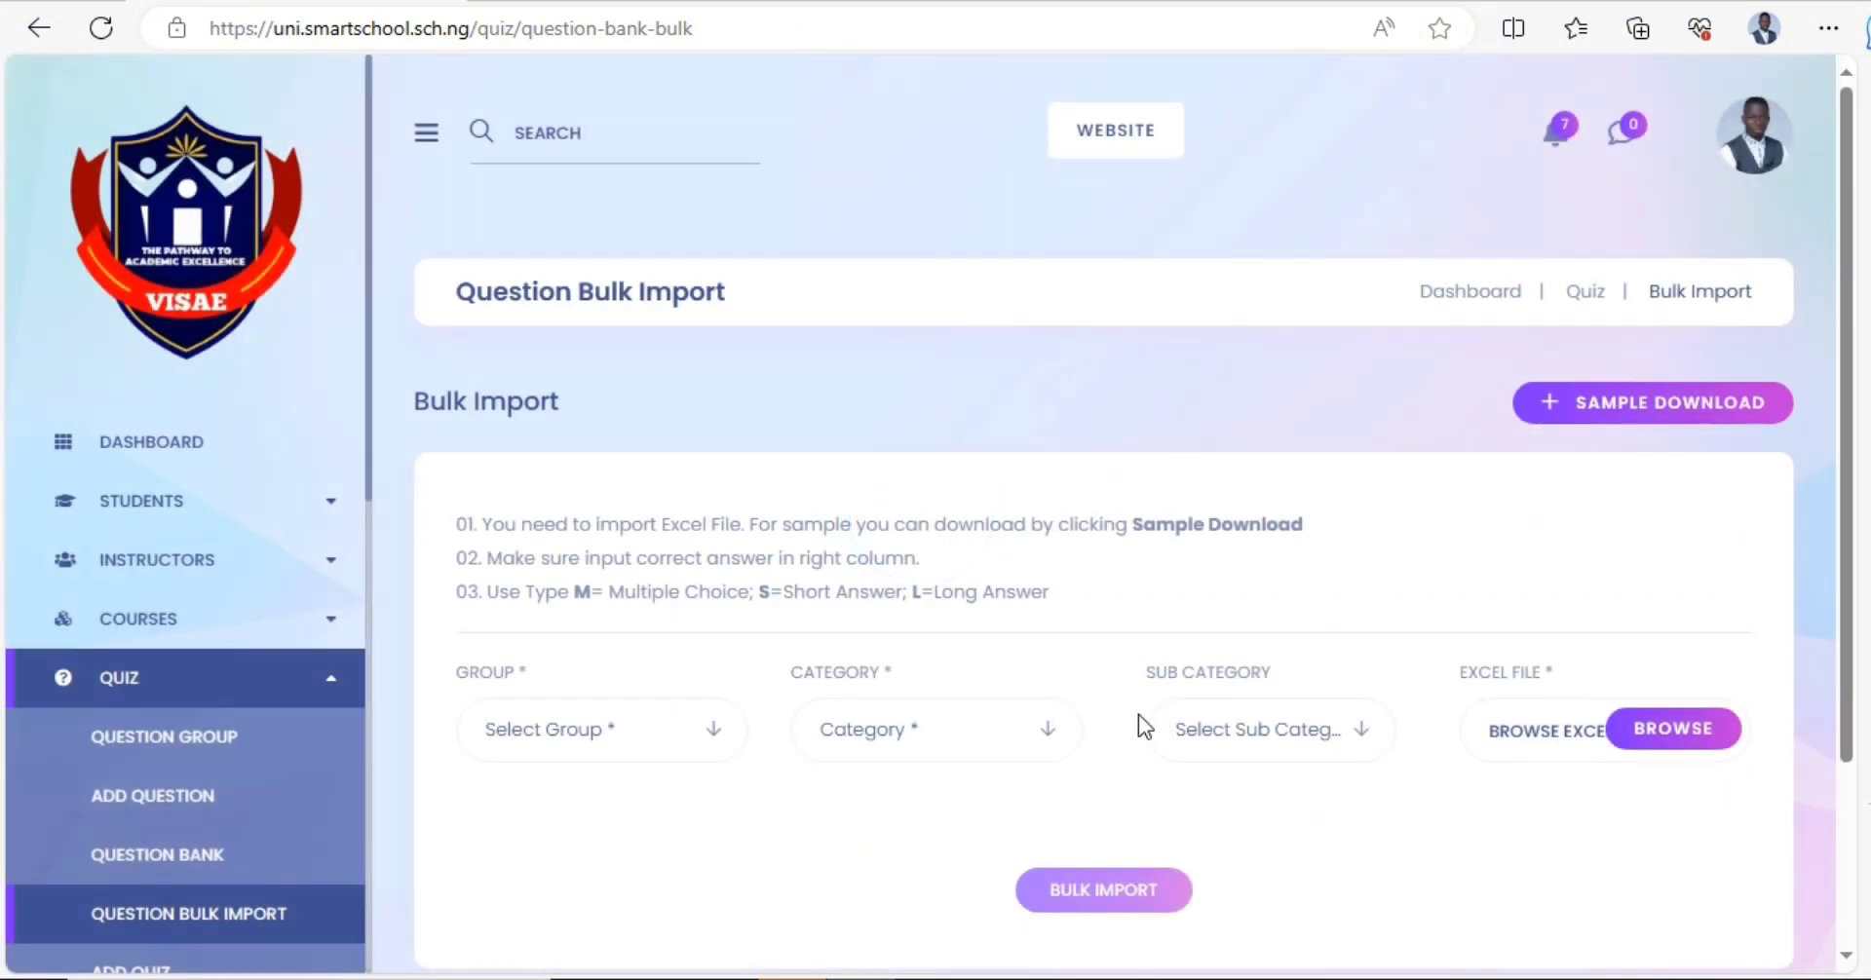
- Select the Foundations of Computer Engineering Quiz group, Faculty of Engineering category and Computer Engineering sub category for the import
scroll(890, 635, "down", 3)
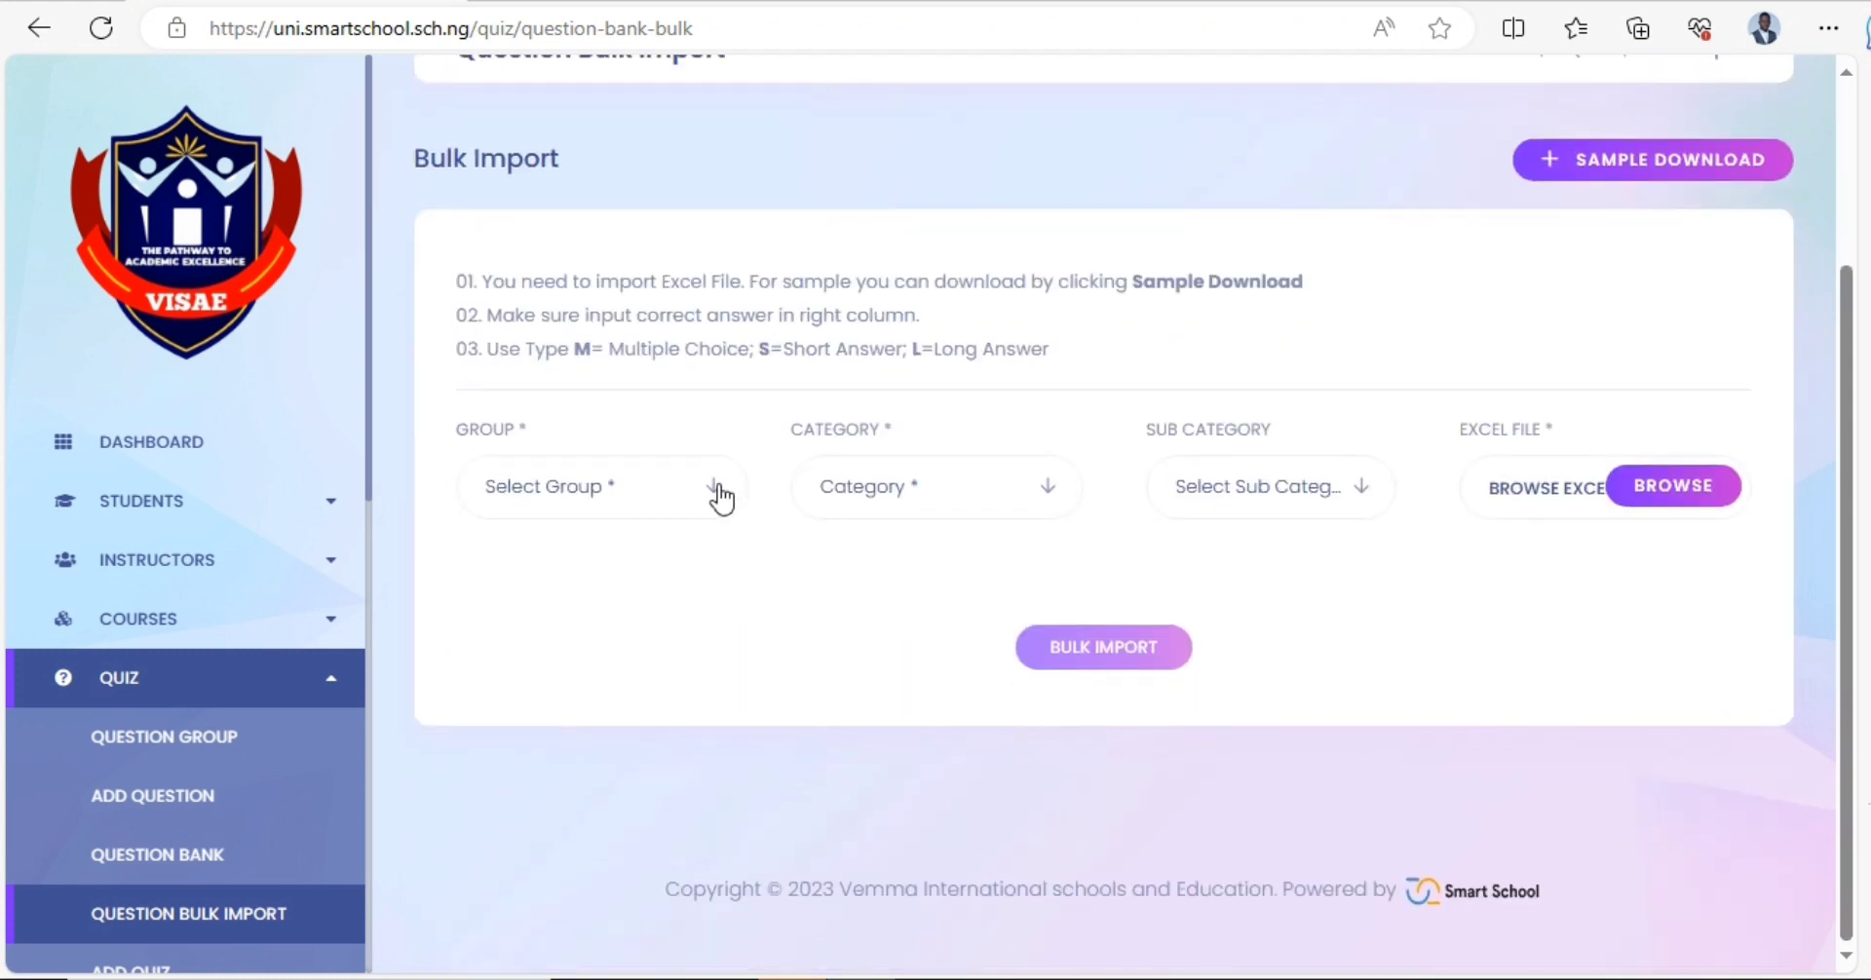
left_click(716, 492)
left_click(740, 785)
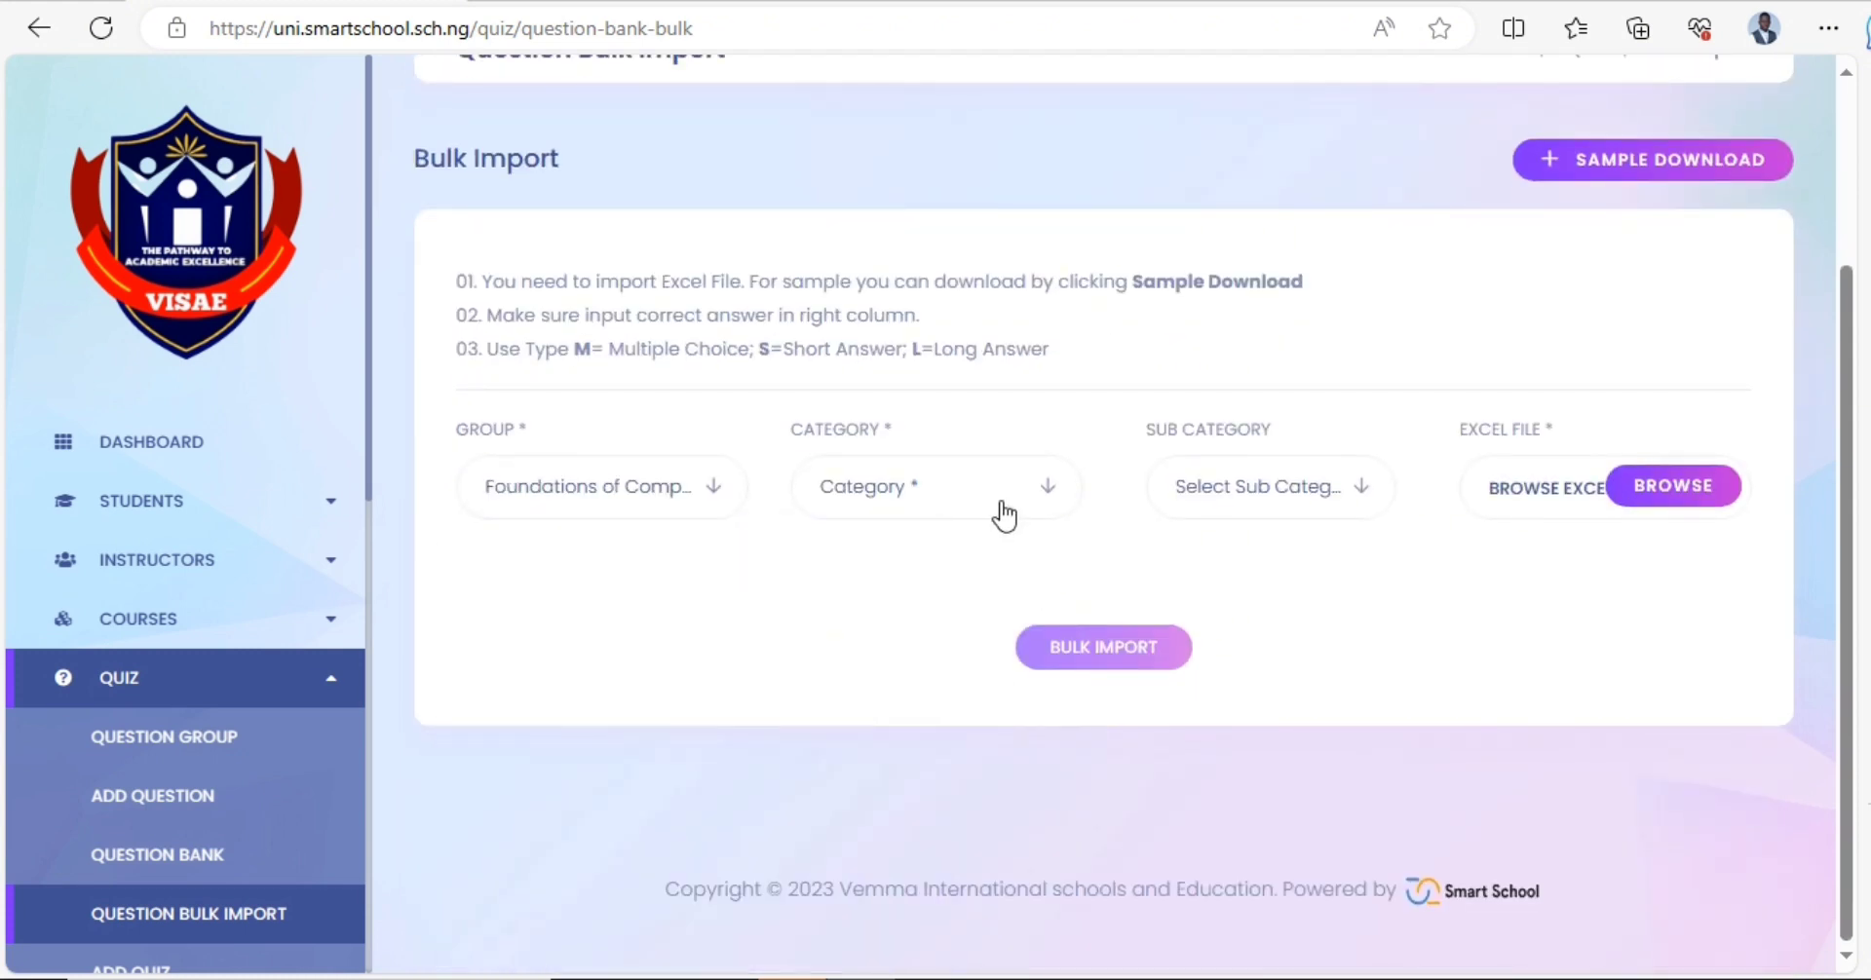
left_click(1002, 507)
left_click(990, 731)
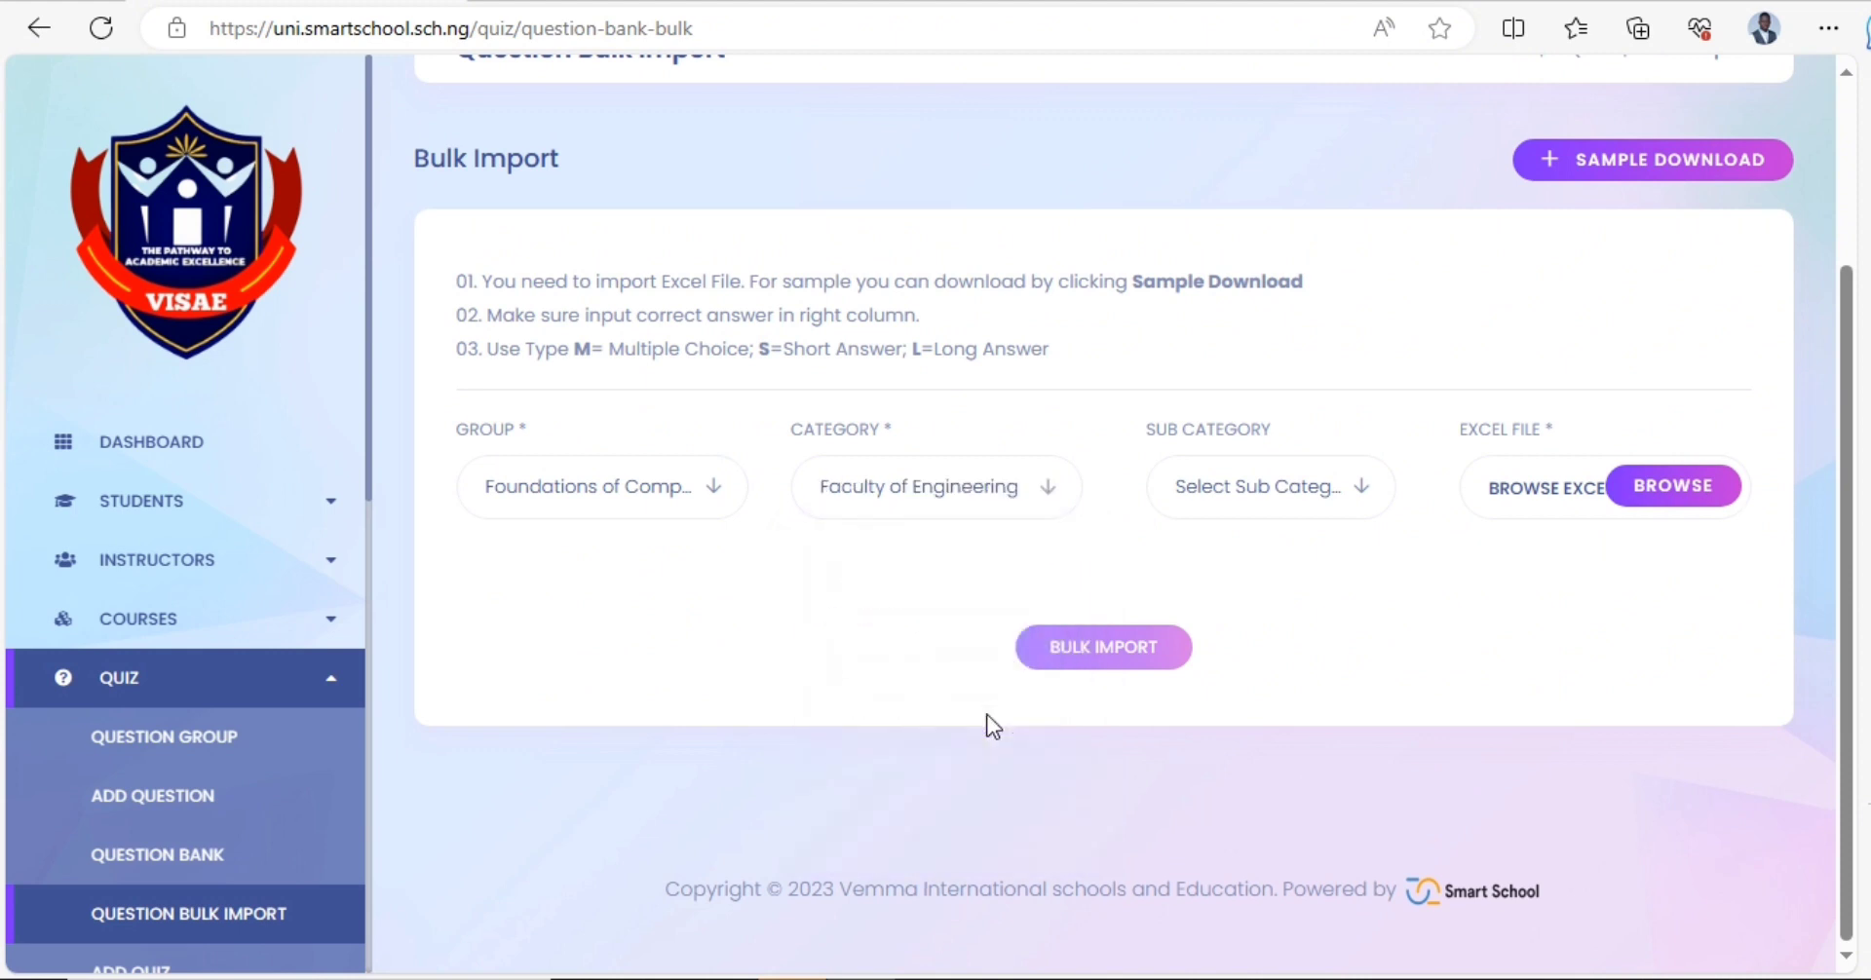
left_click(1240, 509)
left_click(1266, 733)
- Attach sample-questions as the Excel file again and try to run the bulk import
left_click(1695, 497)
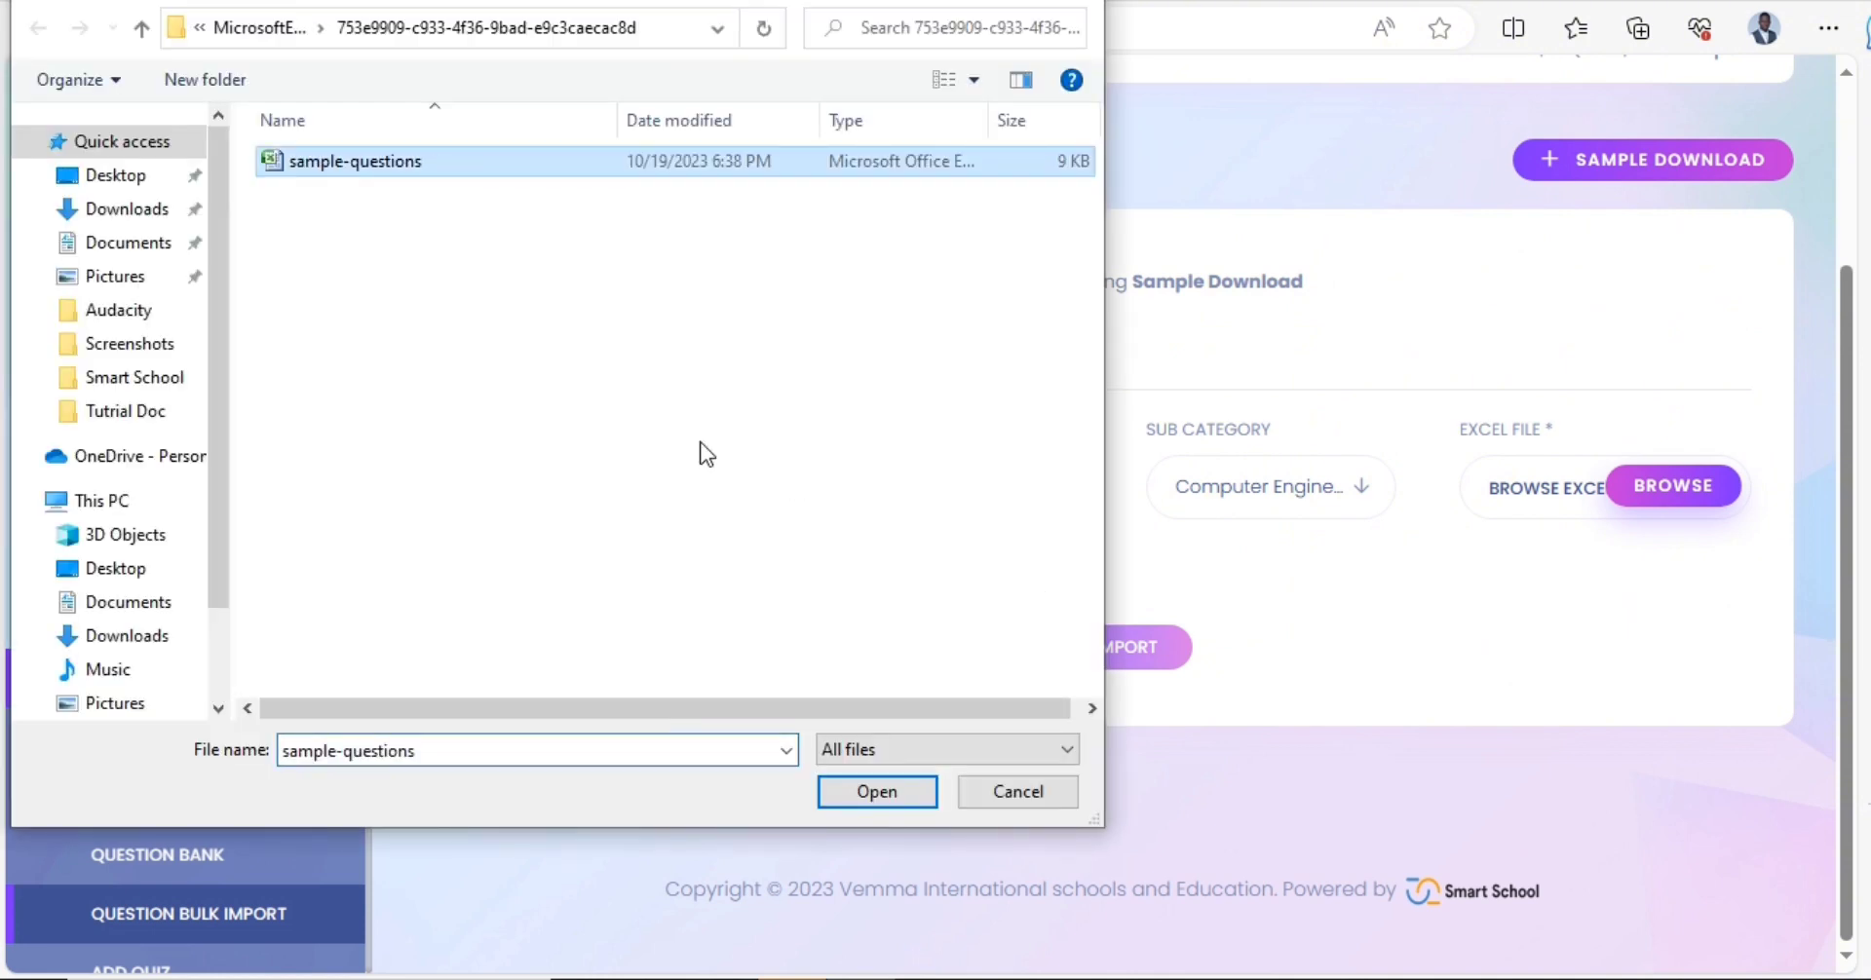
left_click(906, 793)
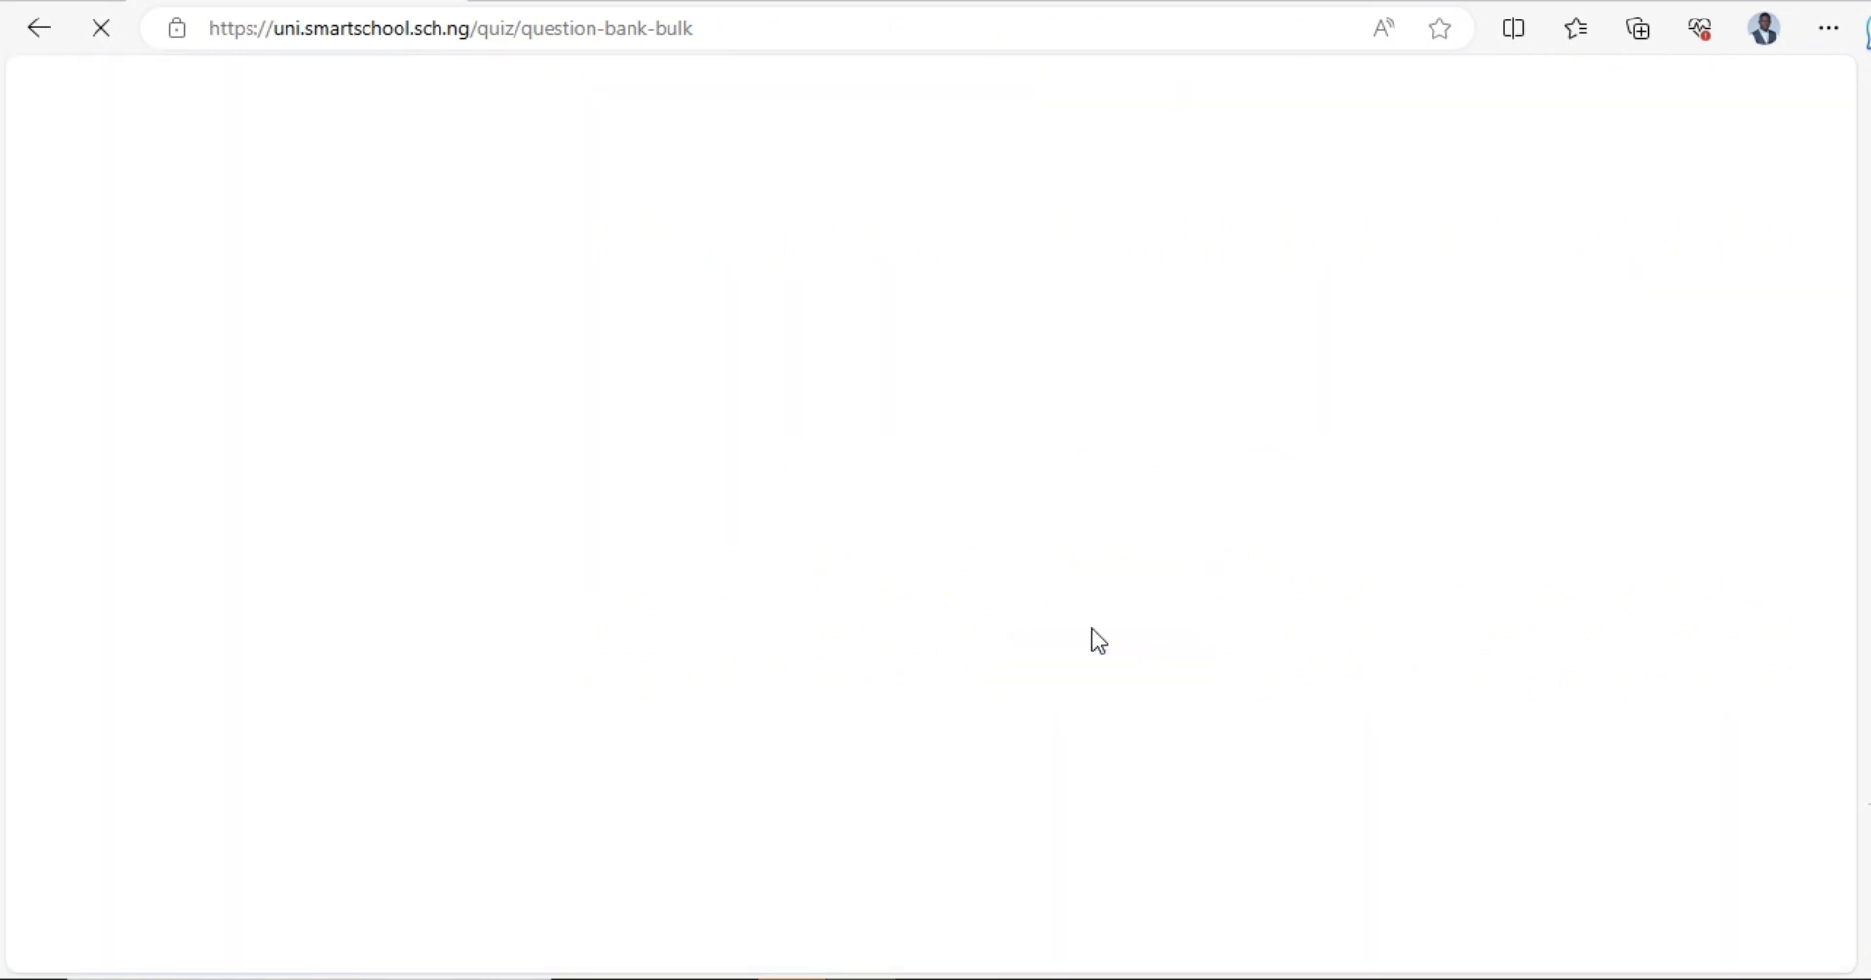
- Go back from the server error page, switch to Excel and close the question worksheet
scroll(1090, 631, "down", 5)
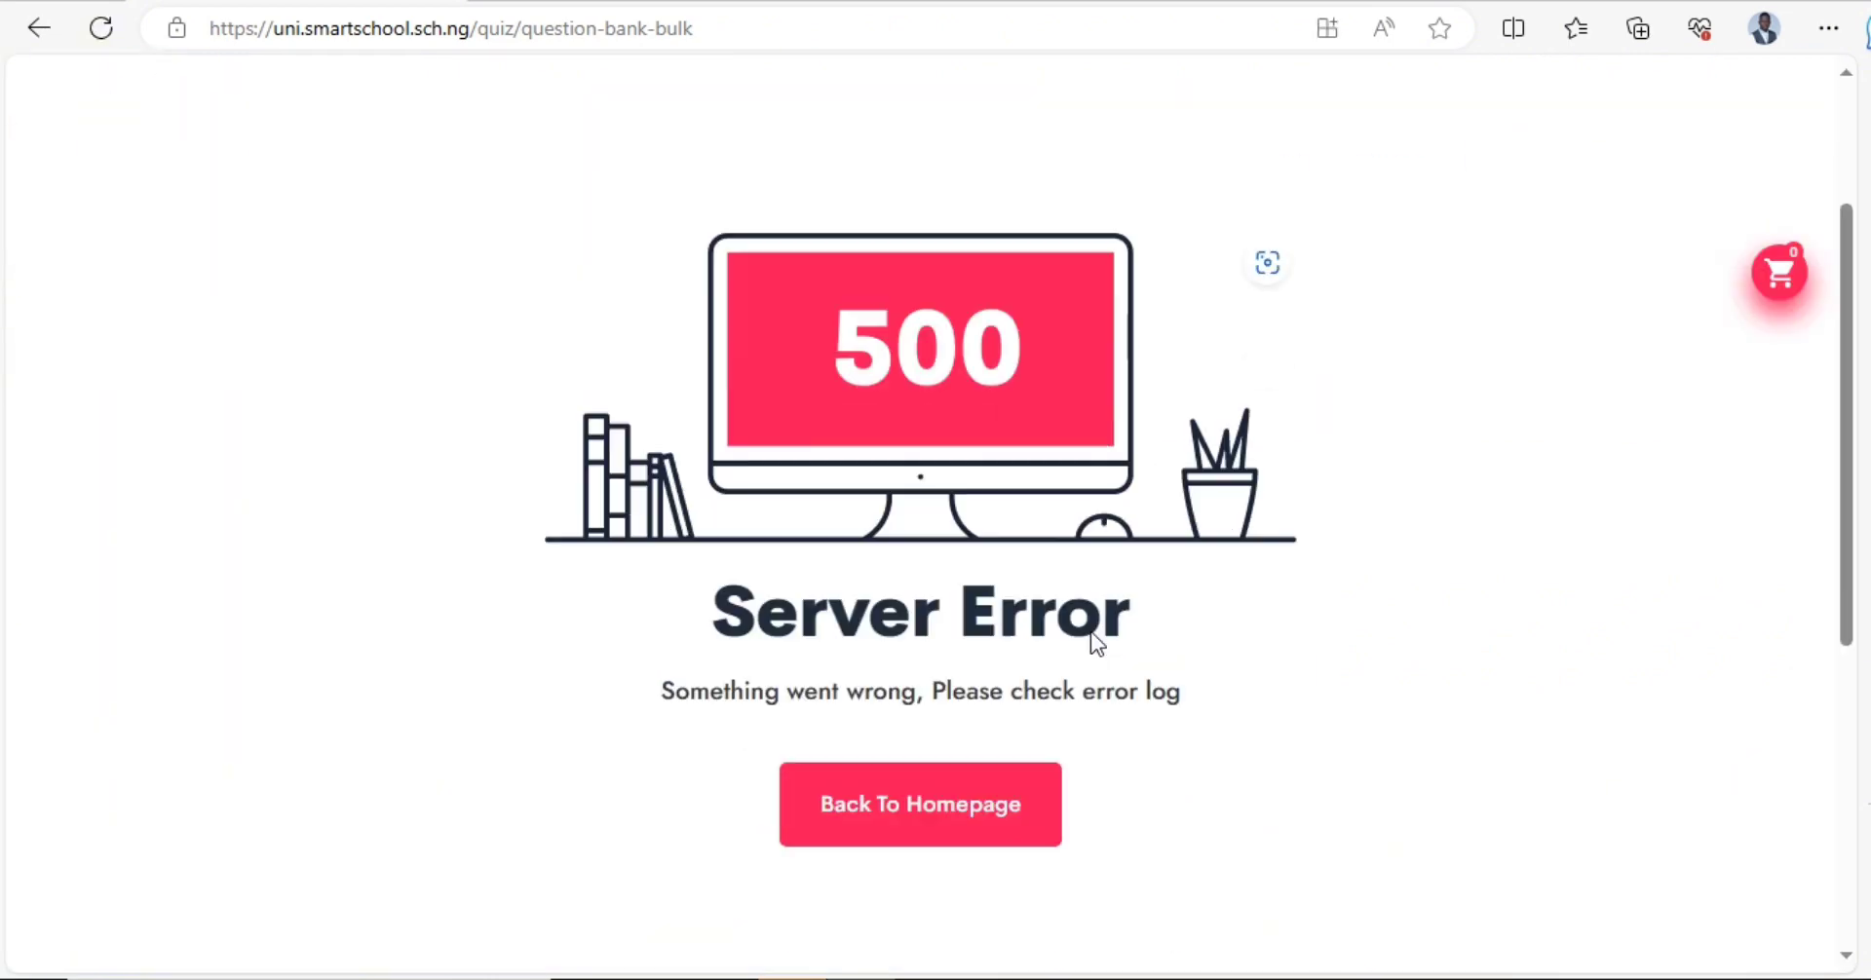
scroll(1080, 610, "up", 5)
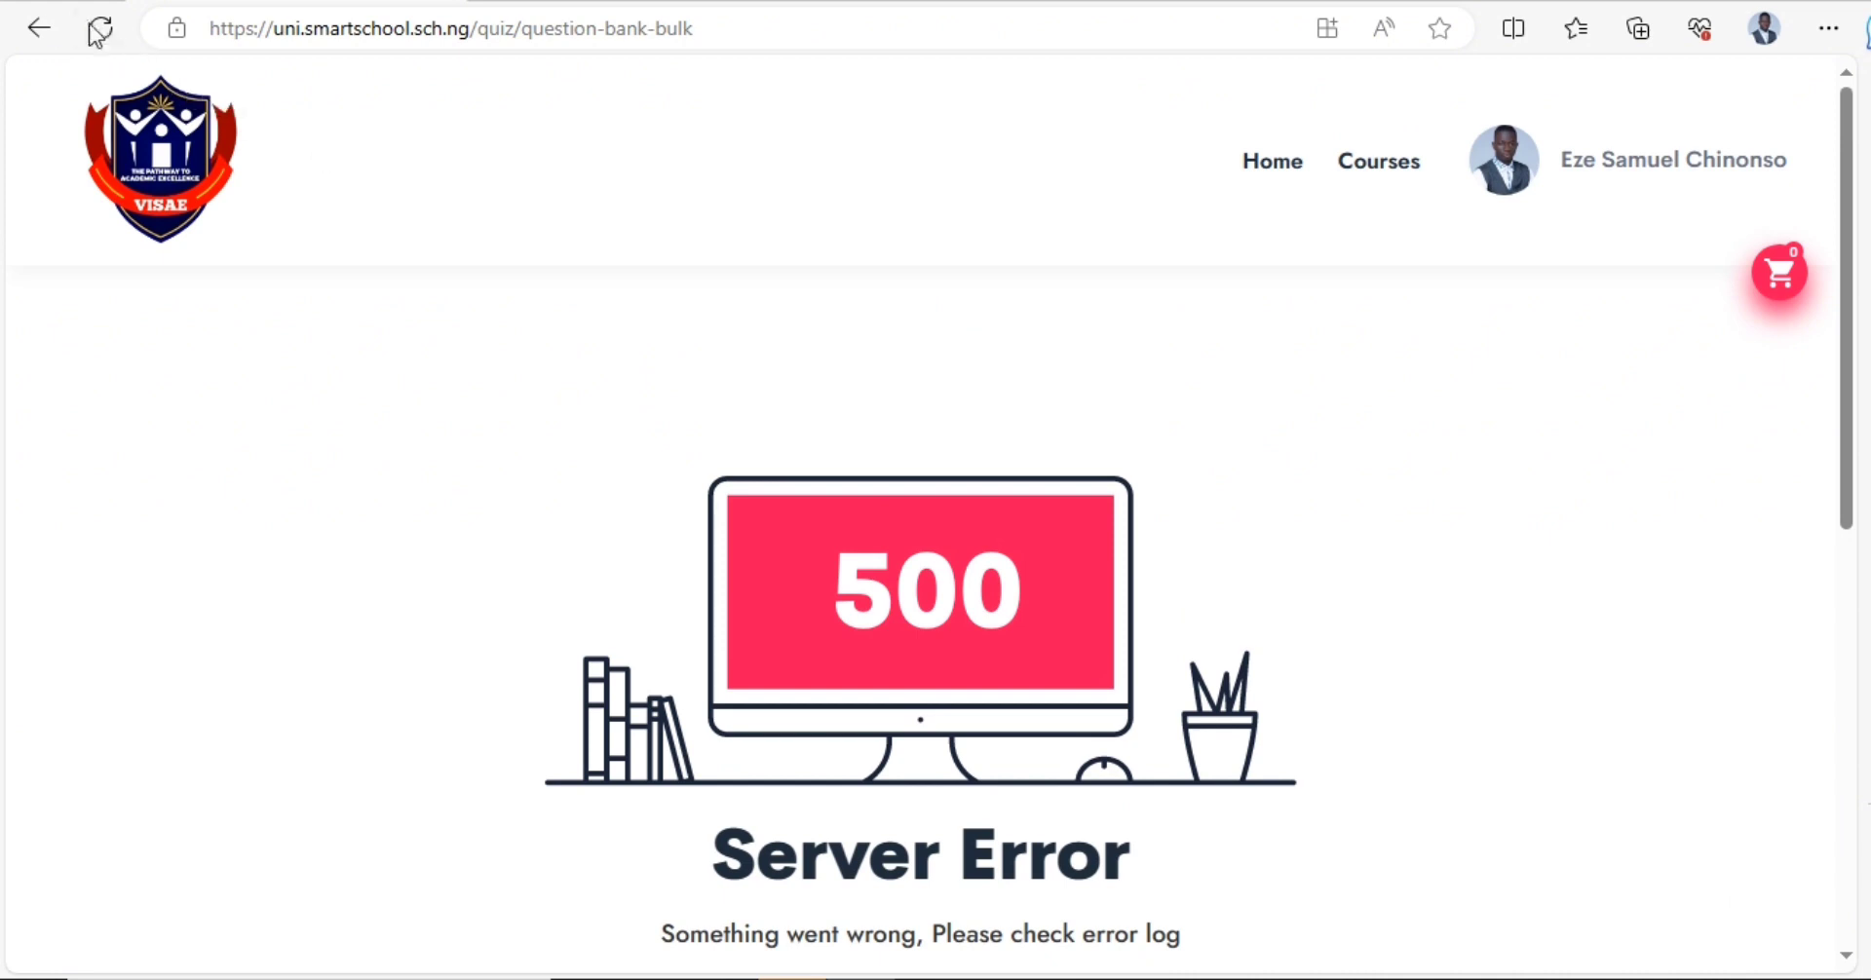
left_click(39, 27)
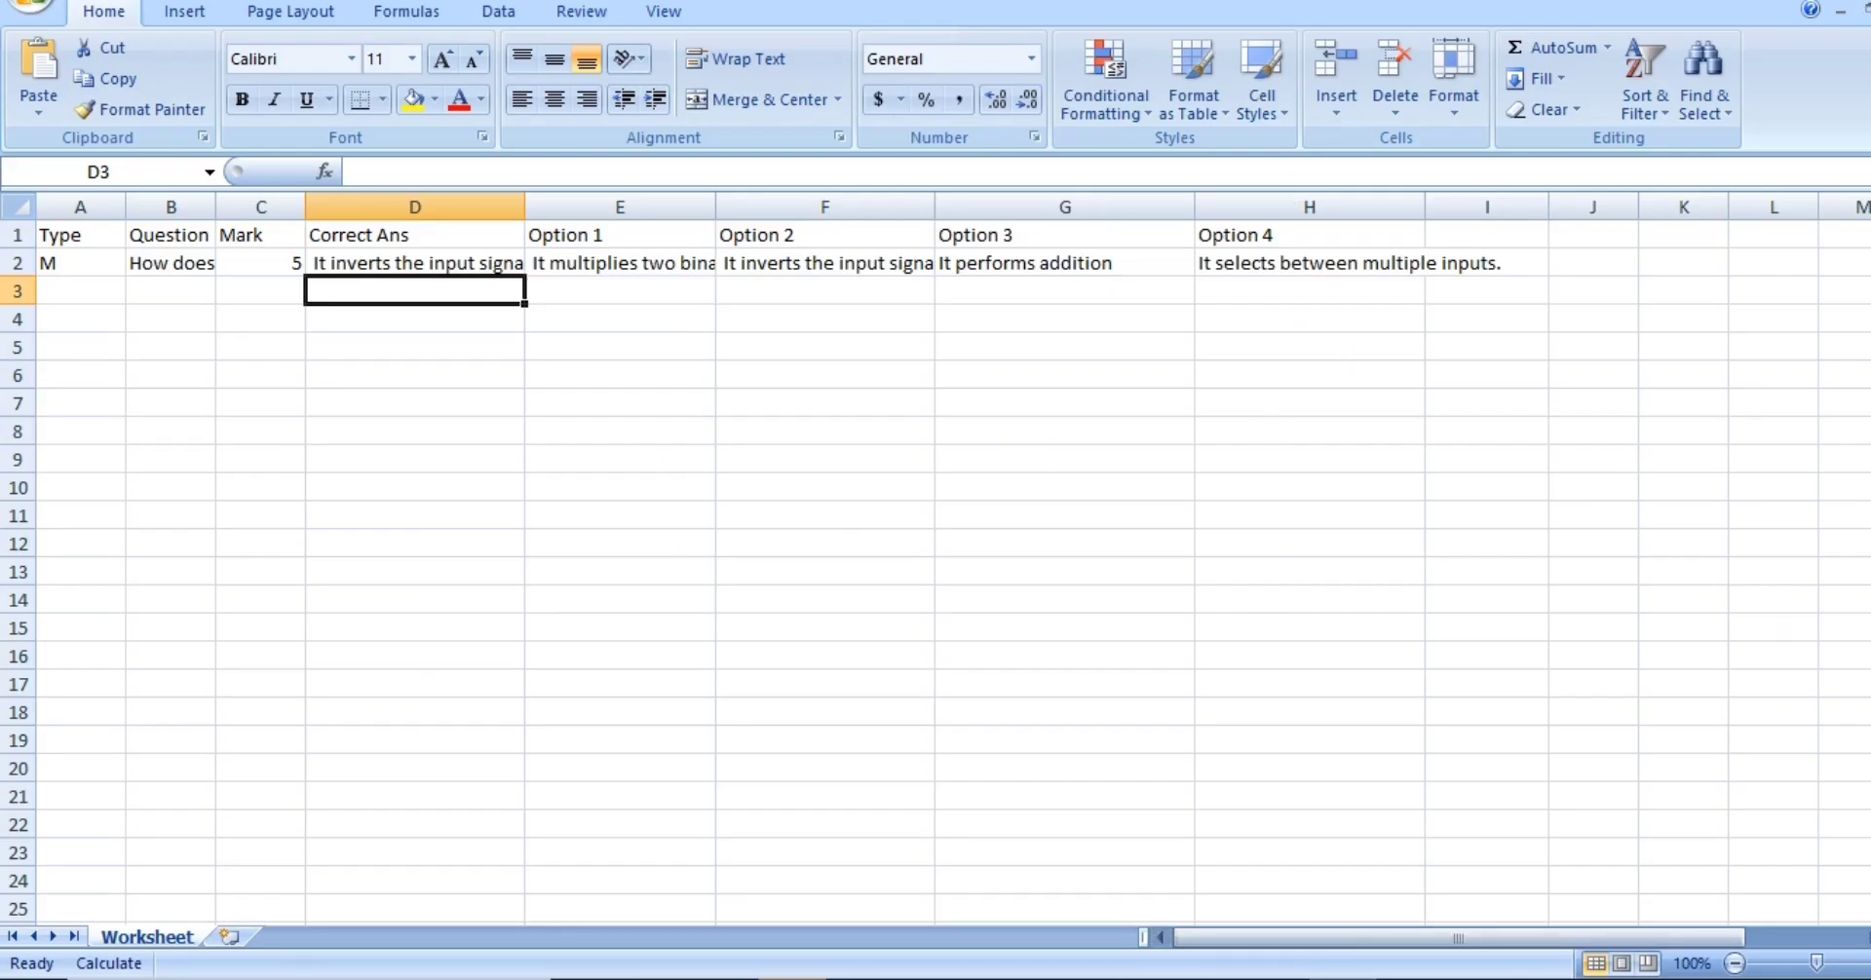
left_click(1856, 3)
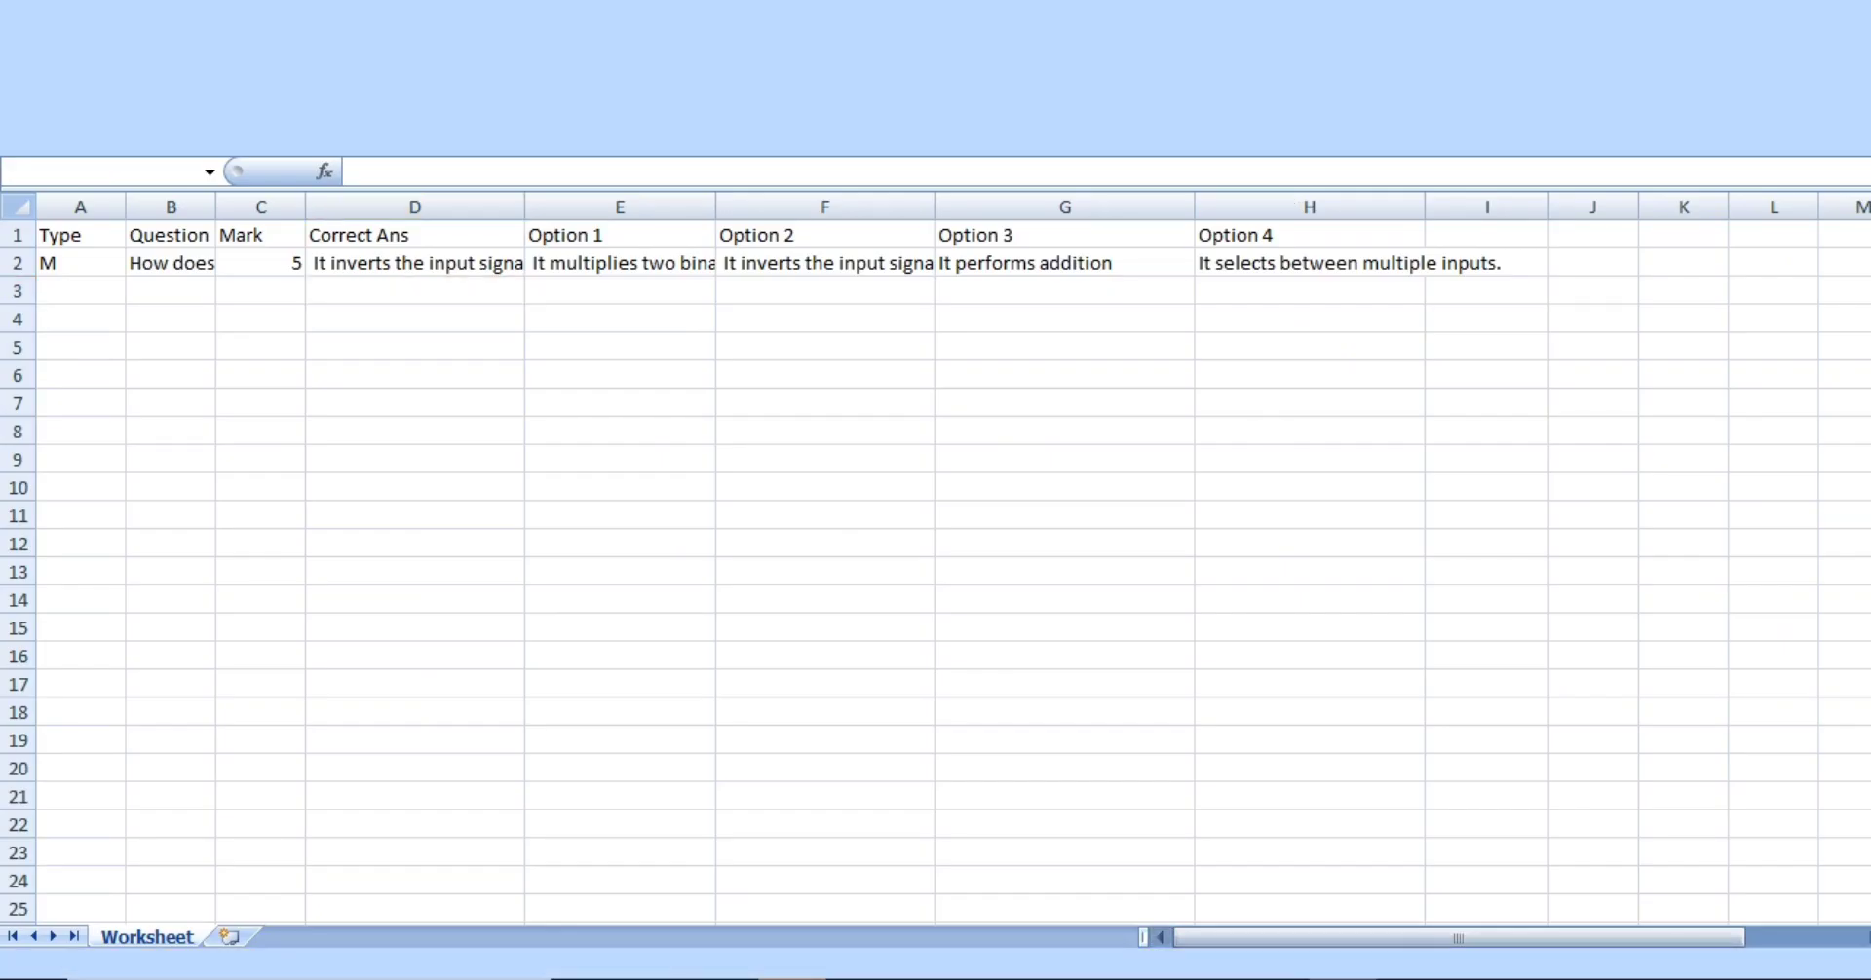
- Select the Foundations of Computer Engineering Quiz group, Faculty of Engineering category and Computer Engineering sub category for the bulk import
left_click(573, 505)
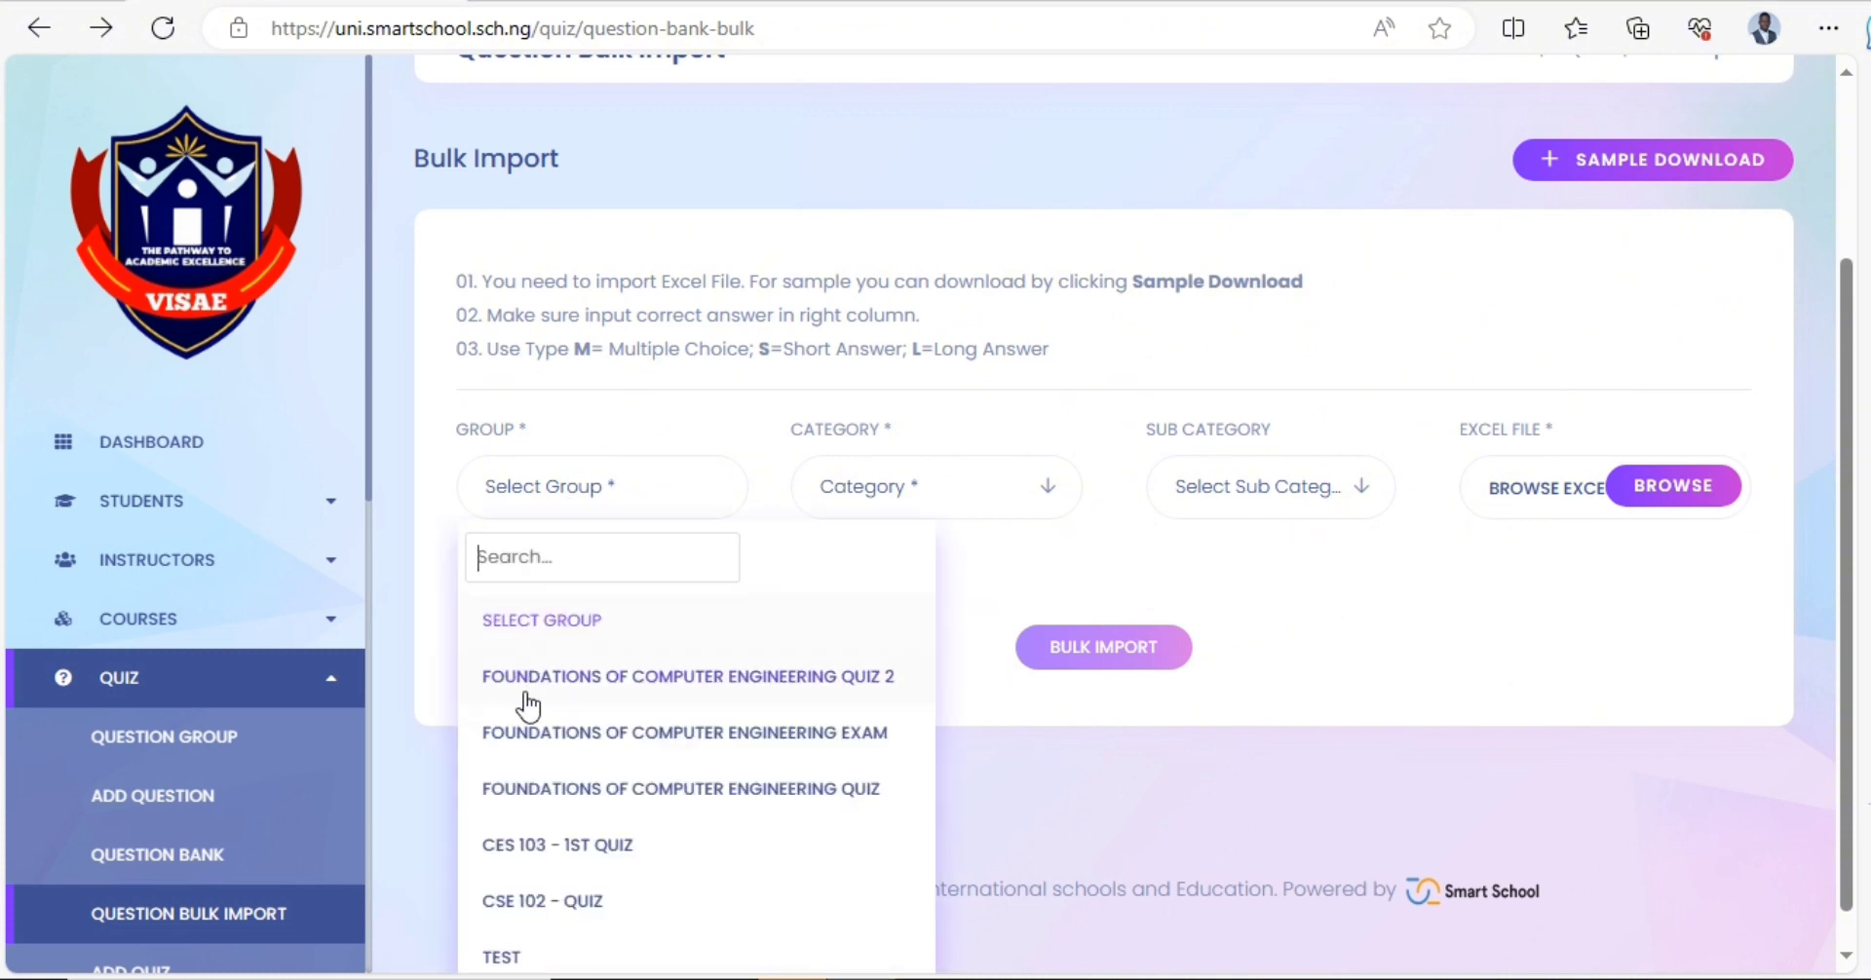
left_click(693, 799)
left_click(890, 490)
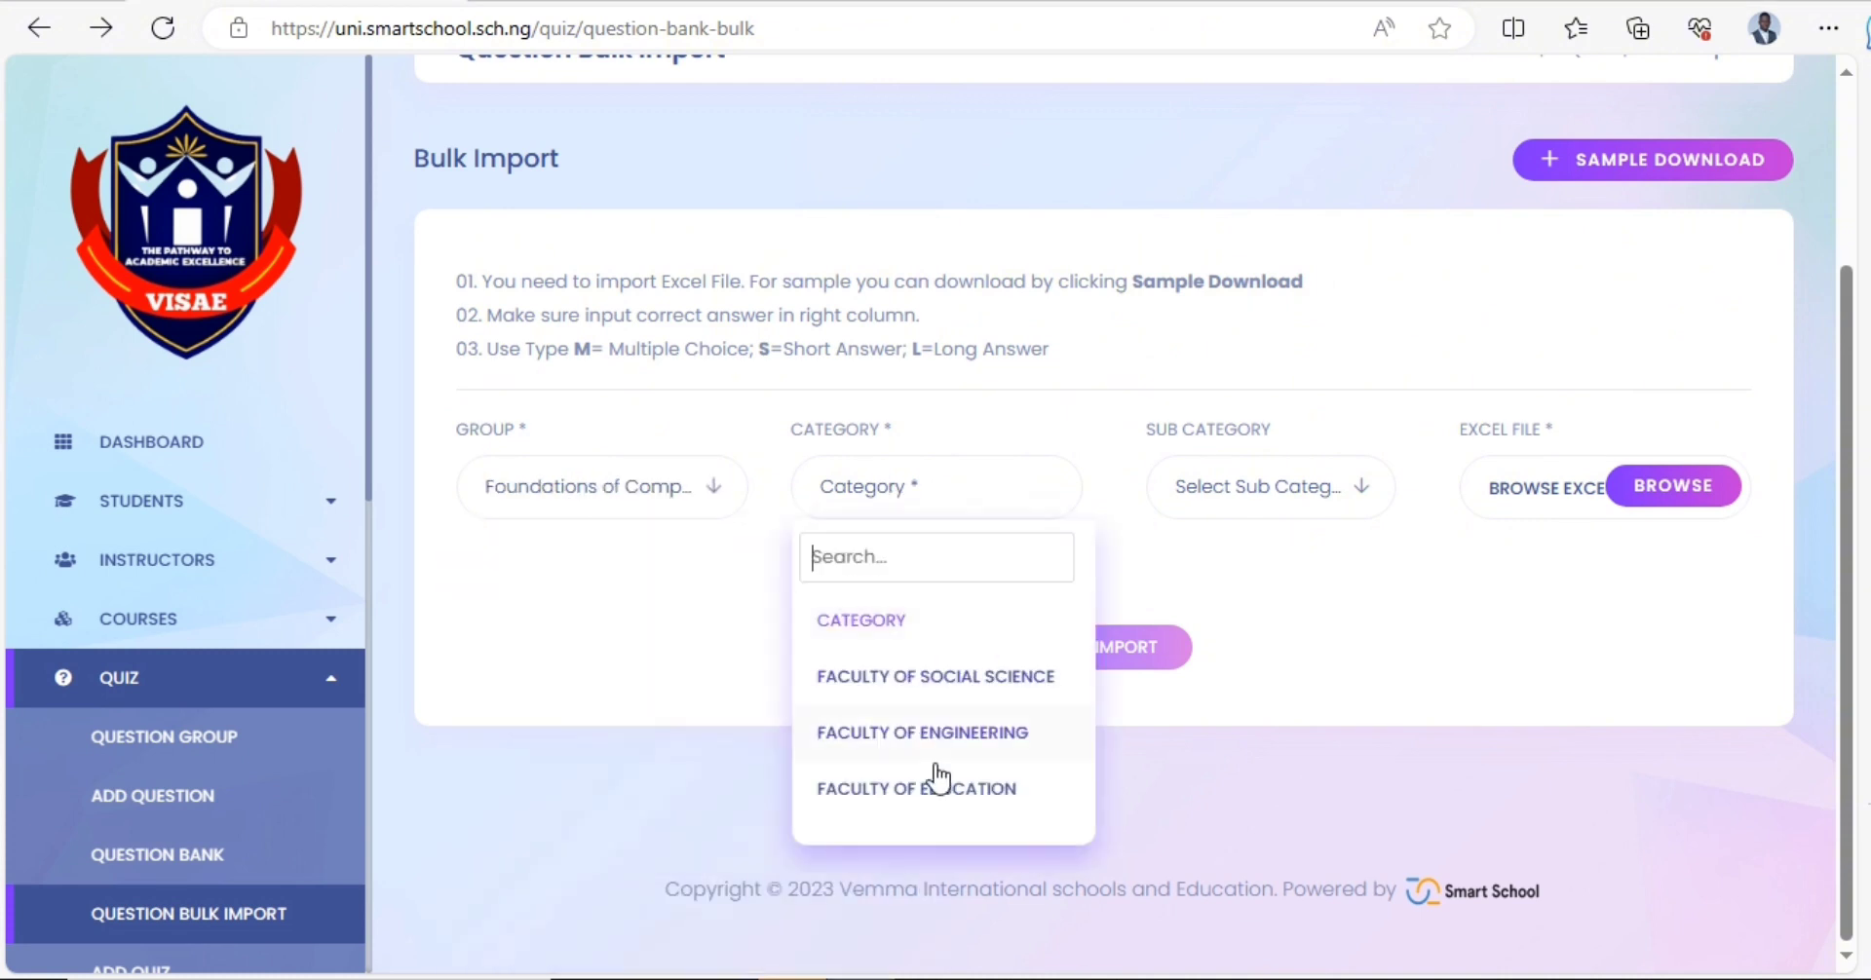
left_click(945, 756)
left_click(1307, 486)
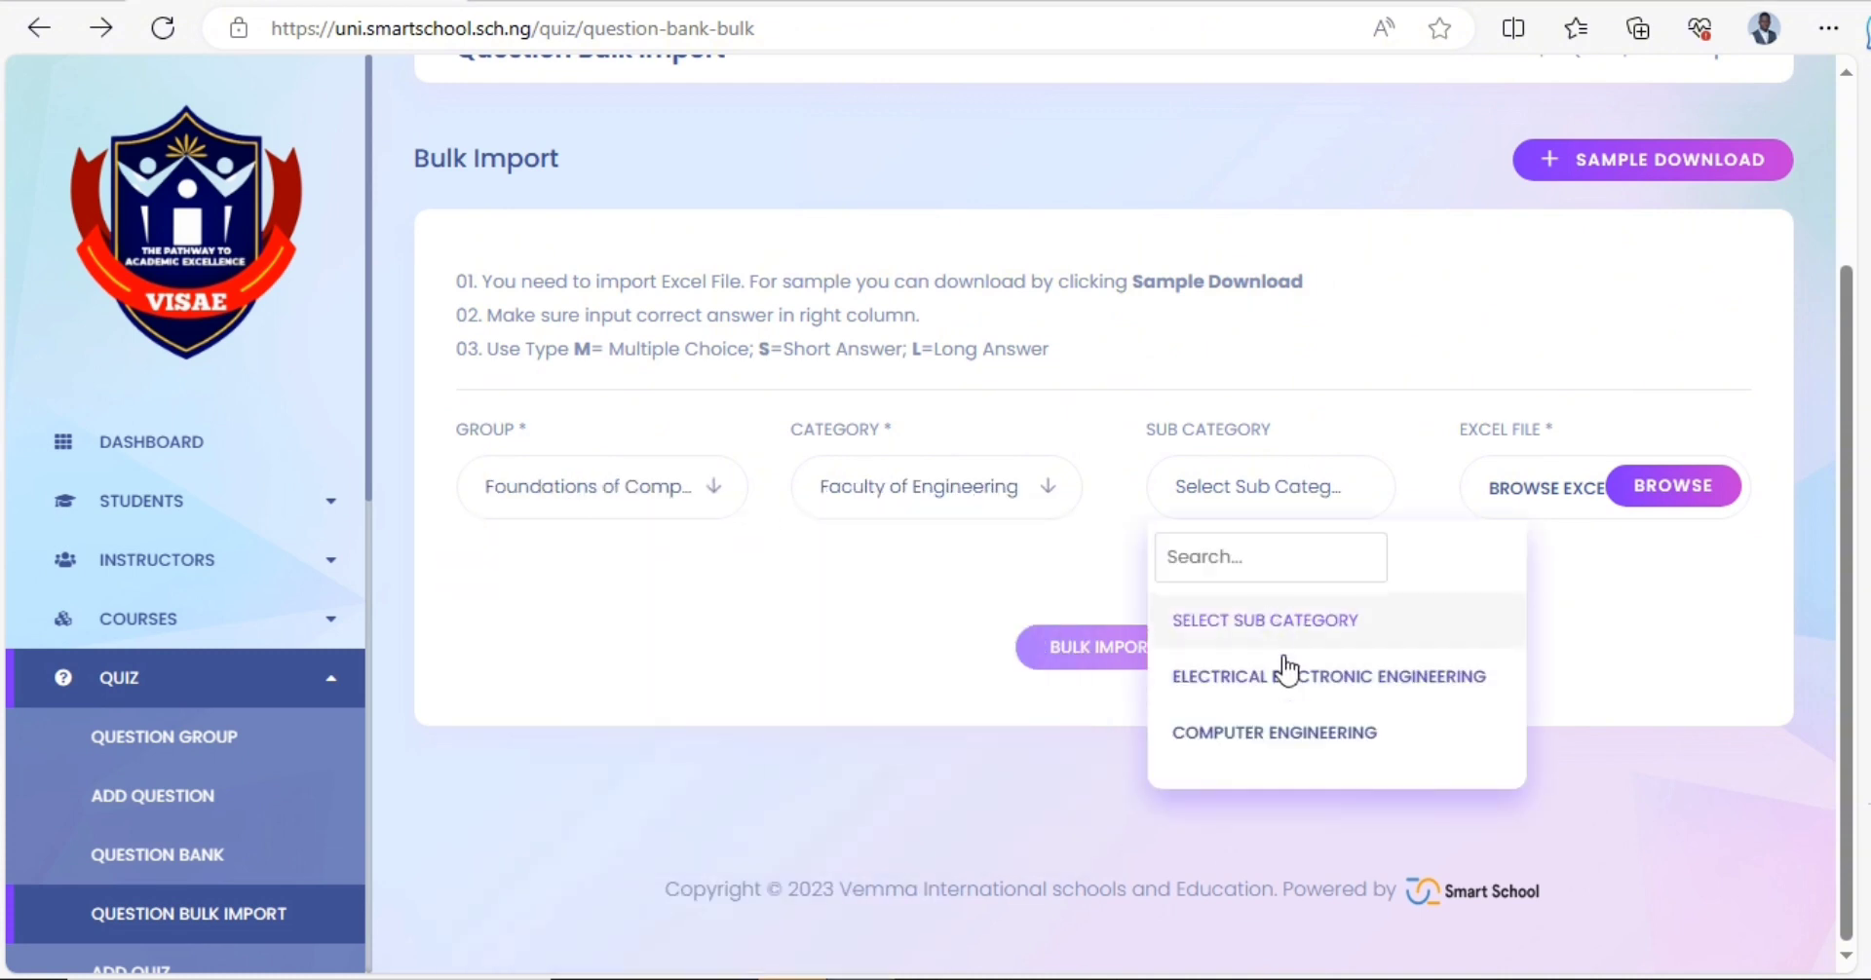
left_click(1284, 745)
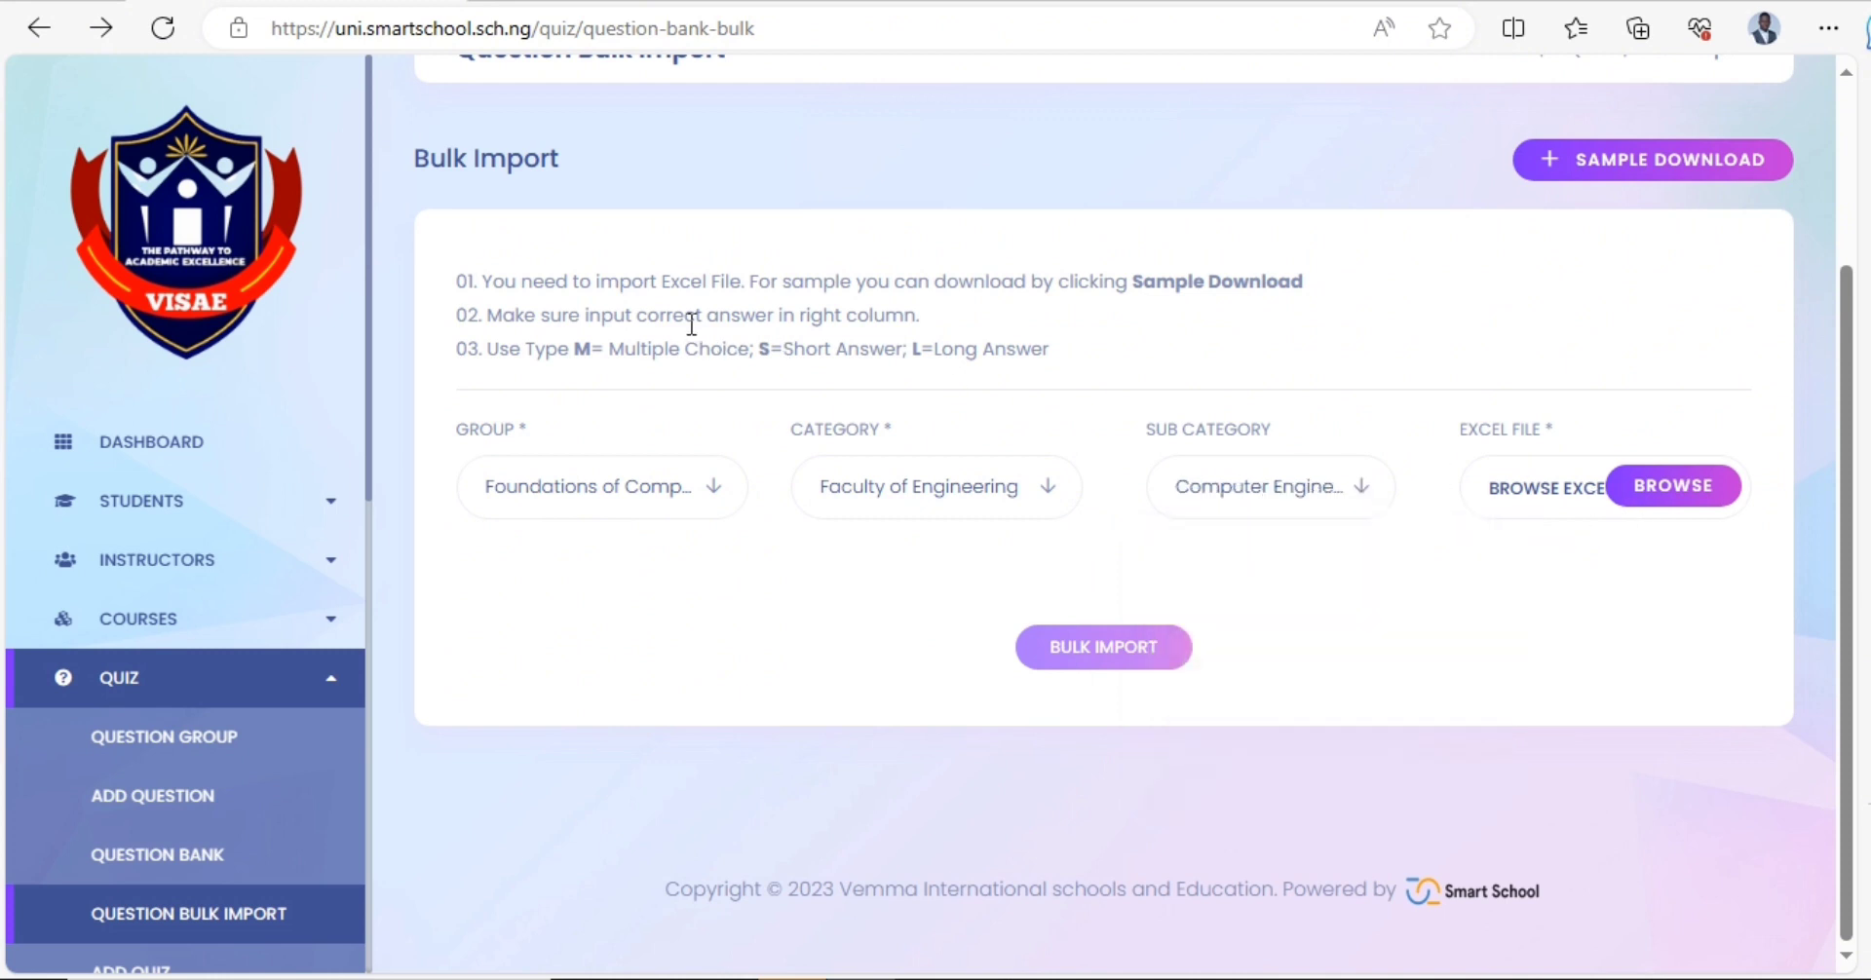
- Attach sample-questions as the Excel file, and reload the Question Bulk Import page
left_click(1673, 485)
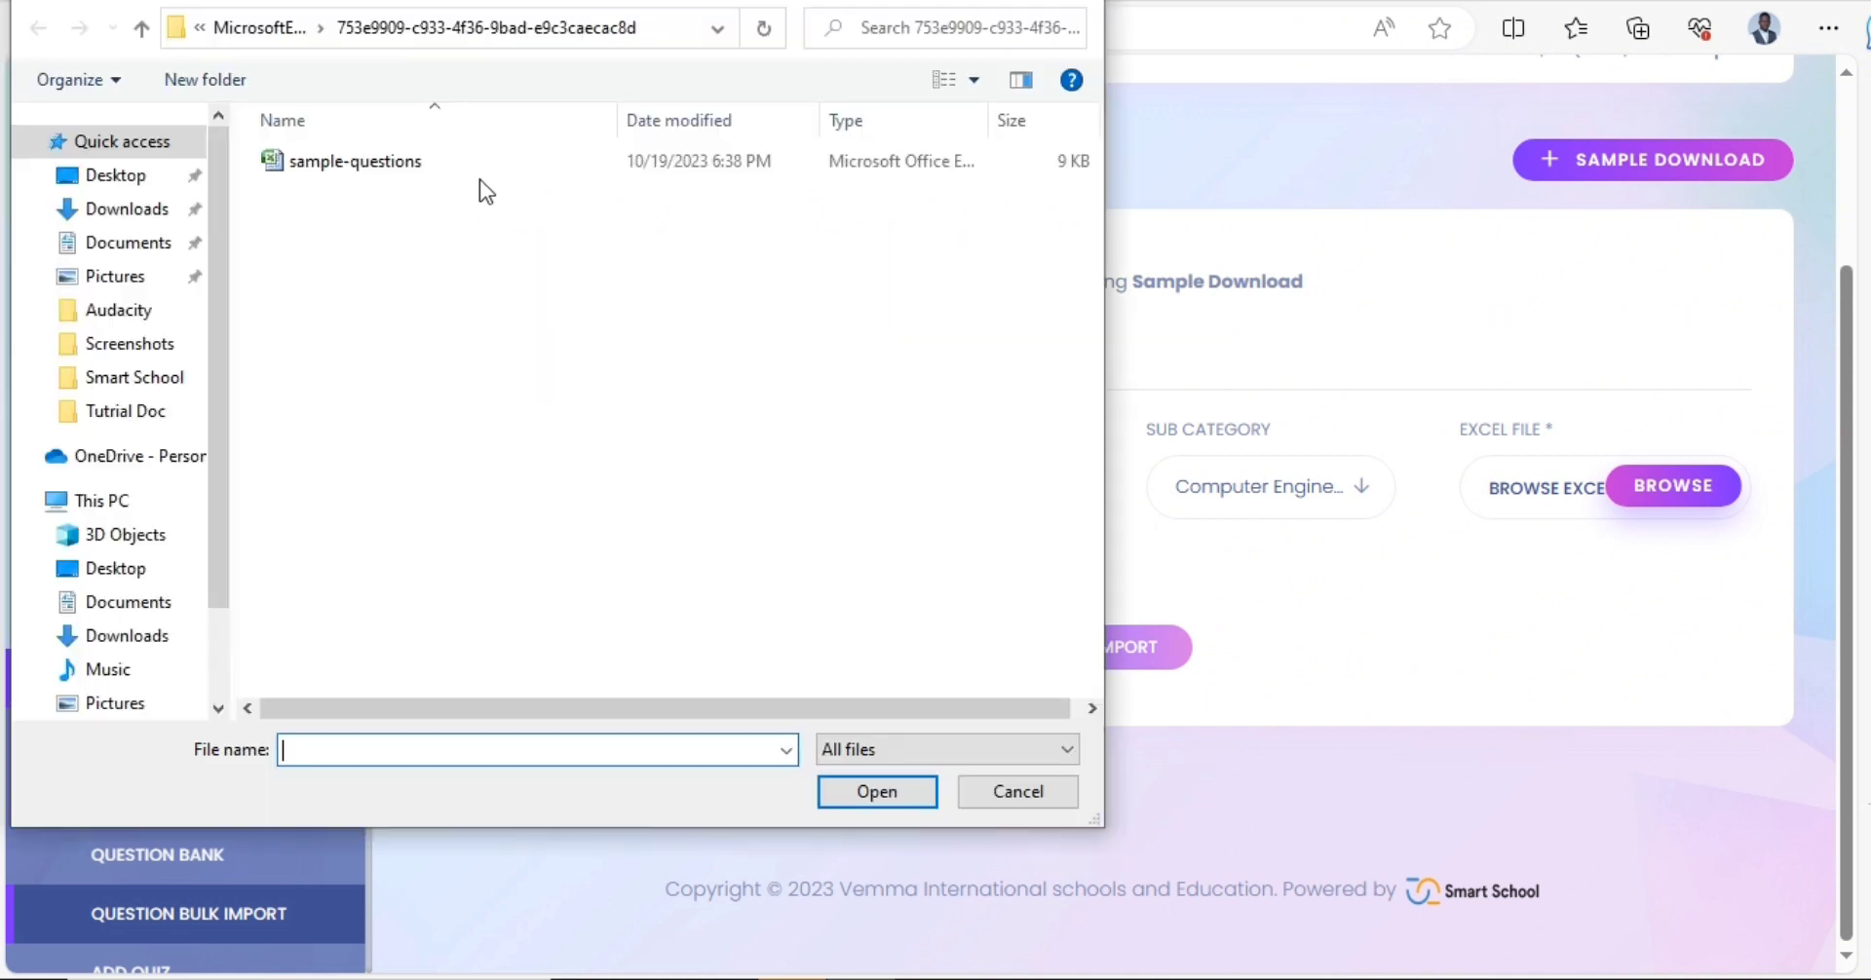
left_click(480, 166)
left_click(878, 790)
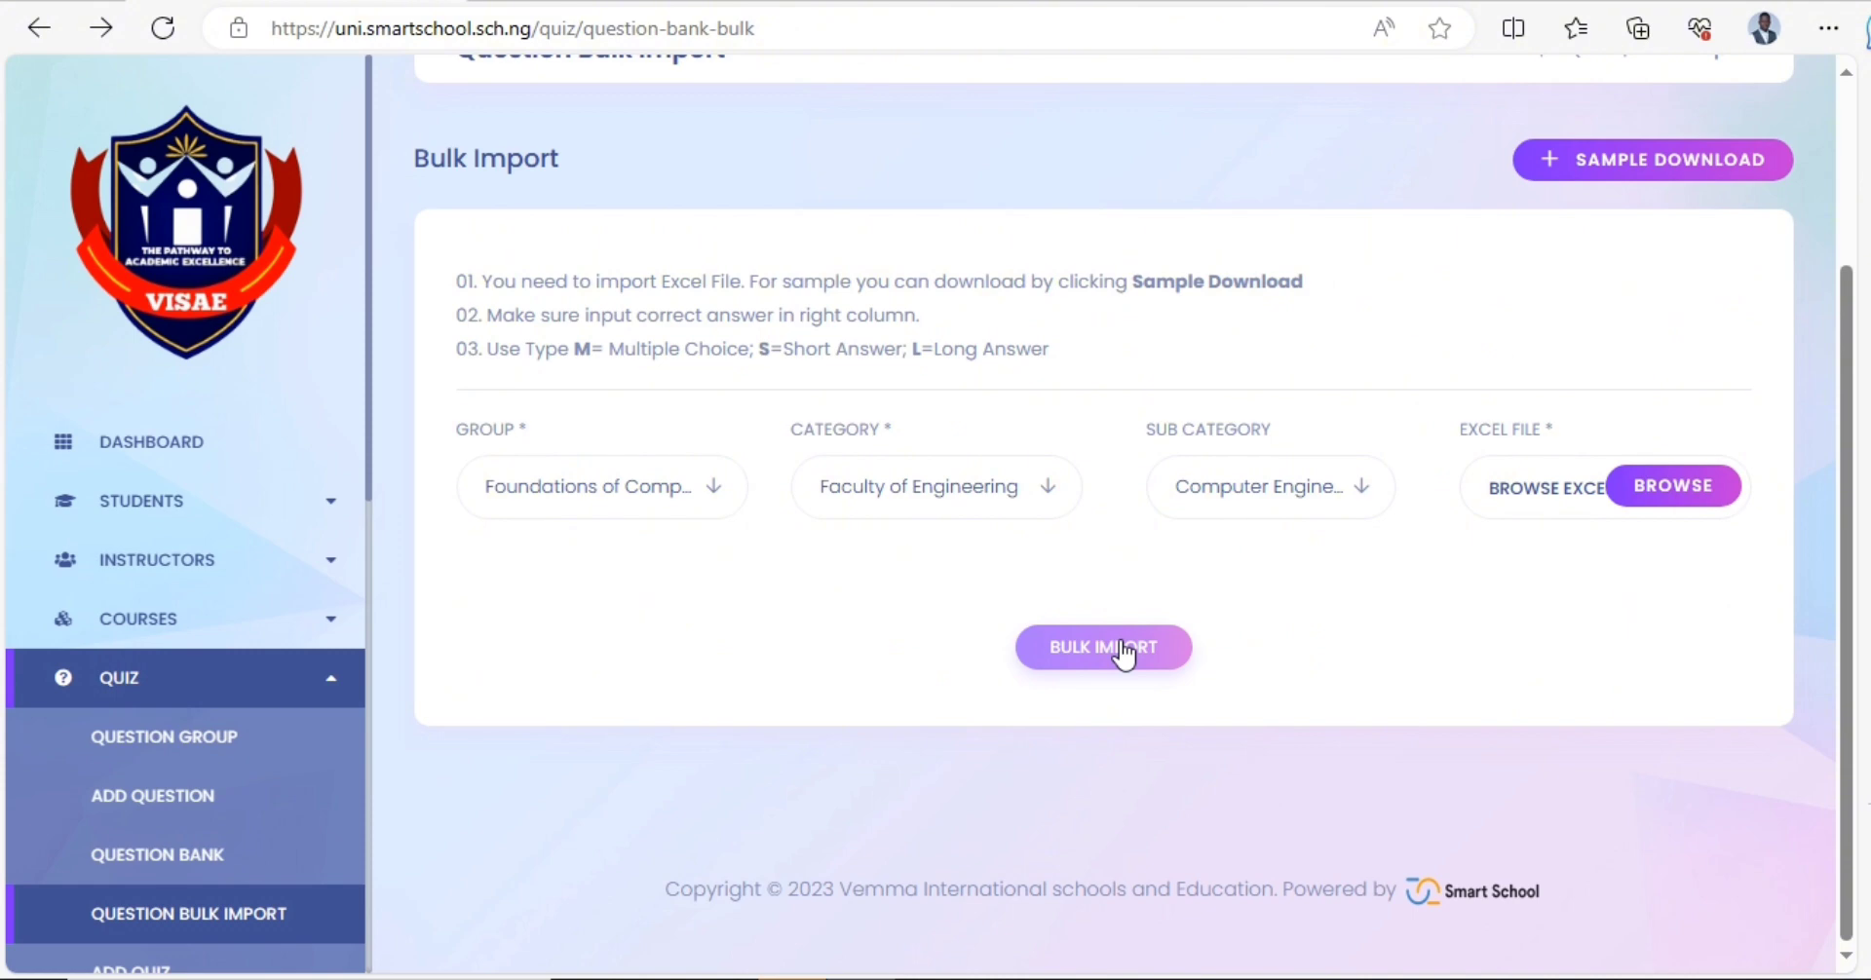
scroll(1165, 678, "up", 2)
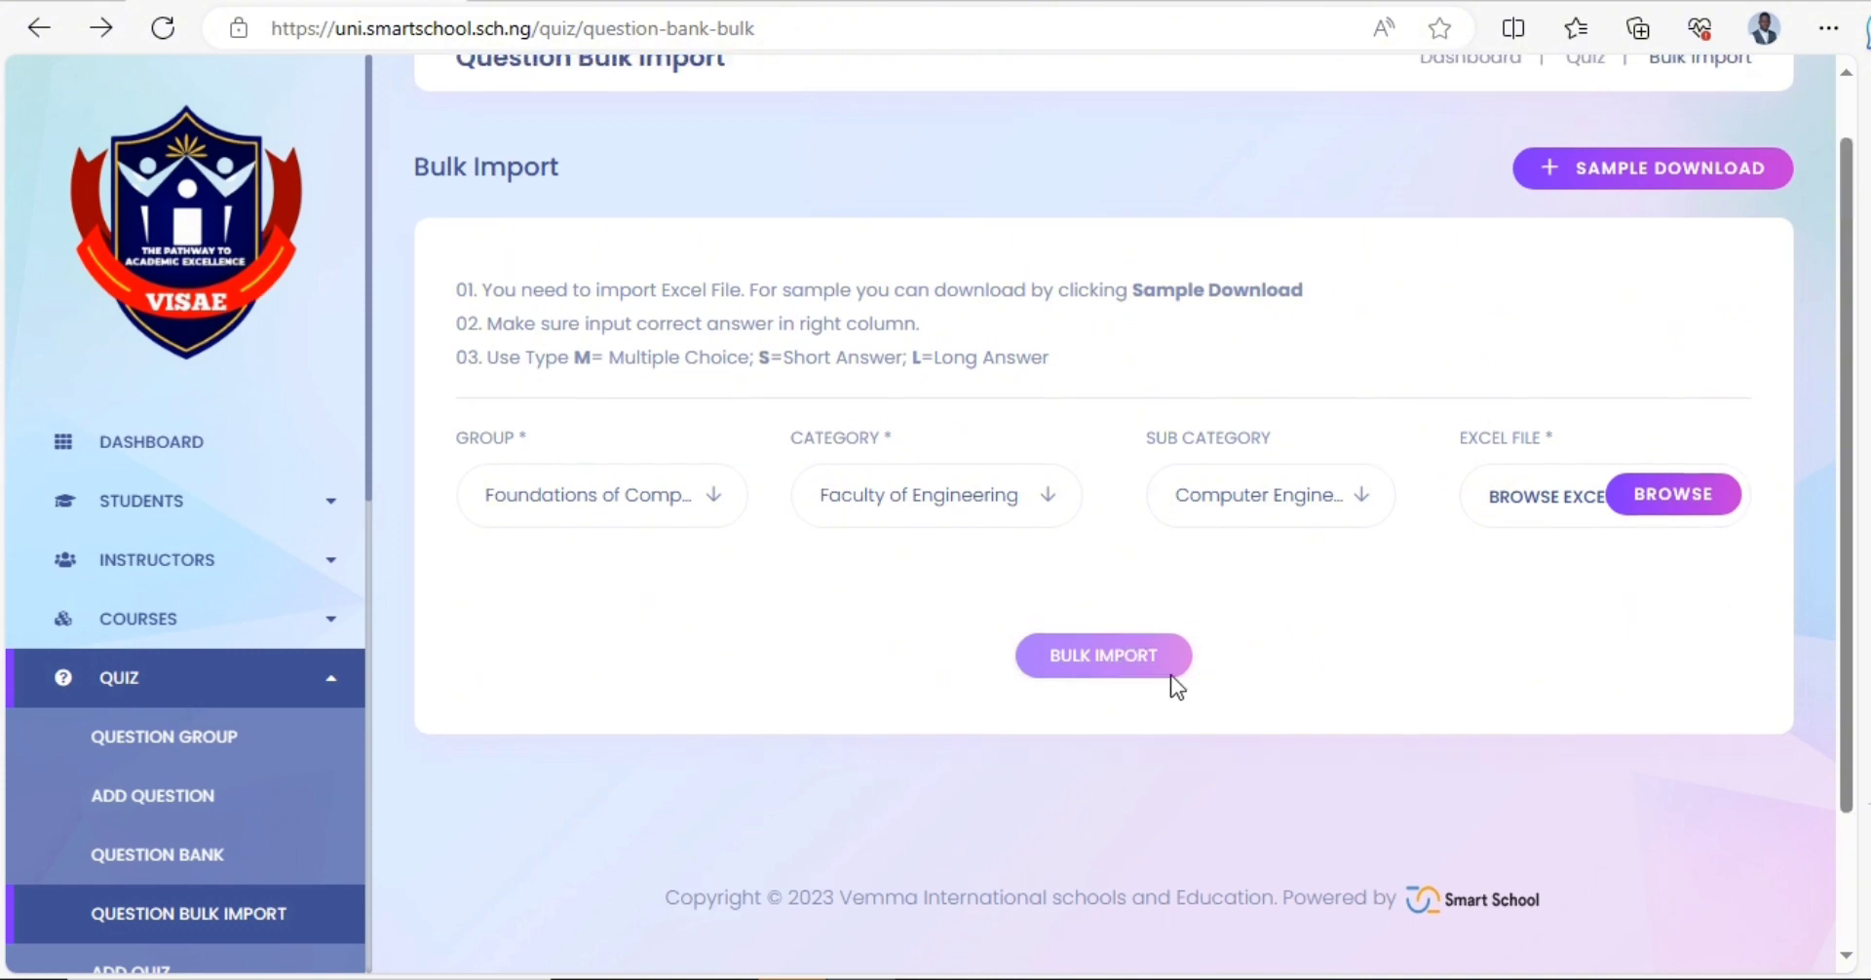
scroll(1171, 674, "down", 2)
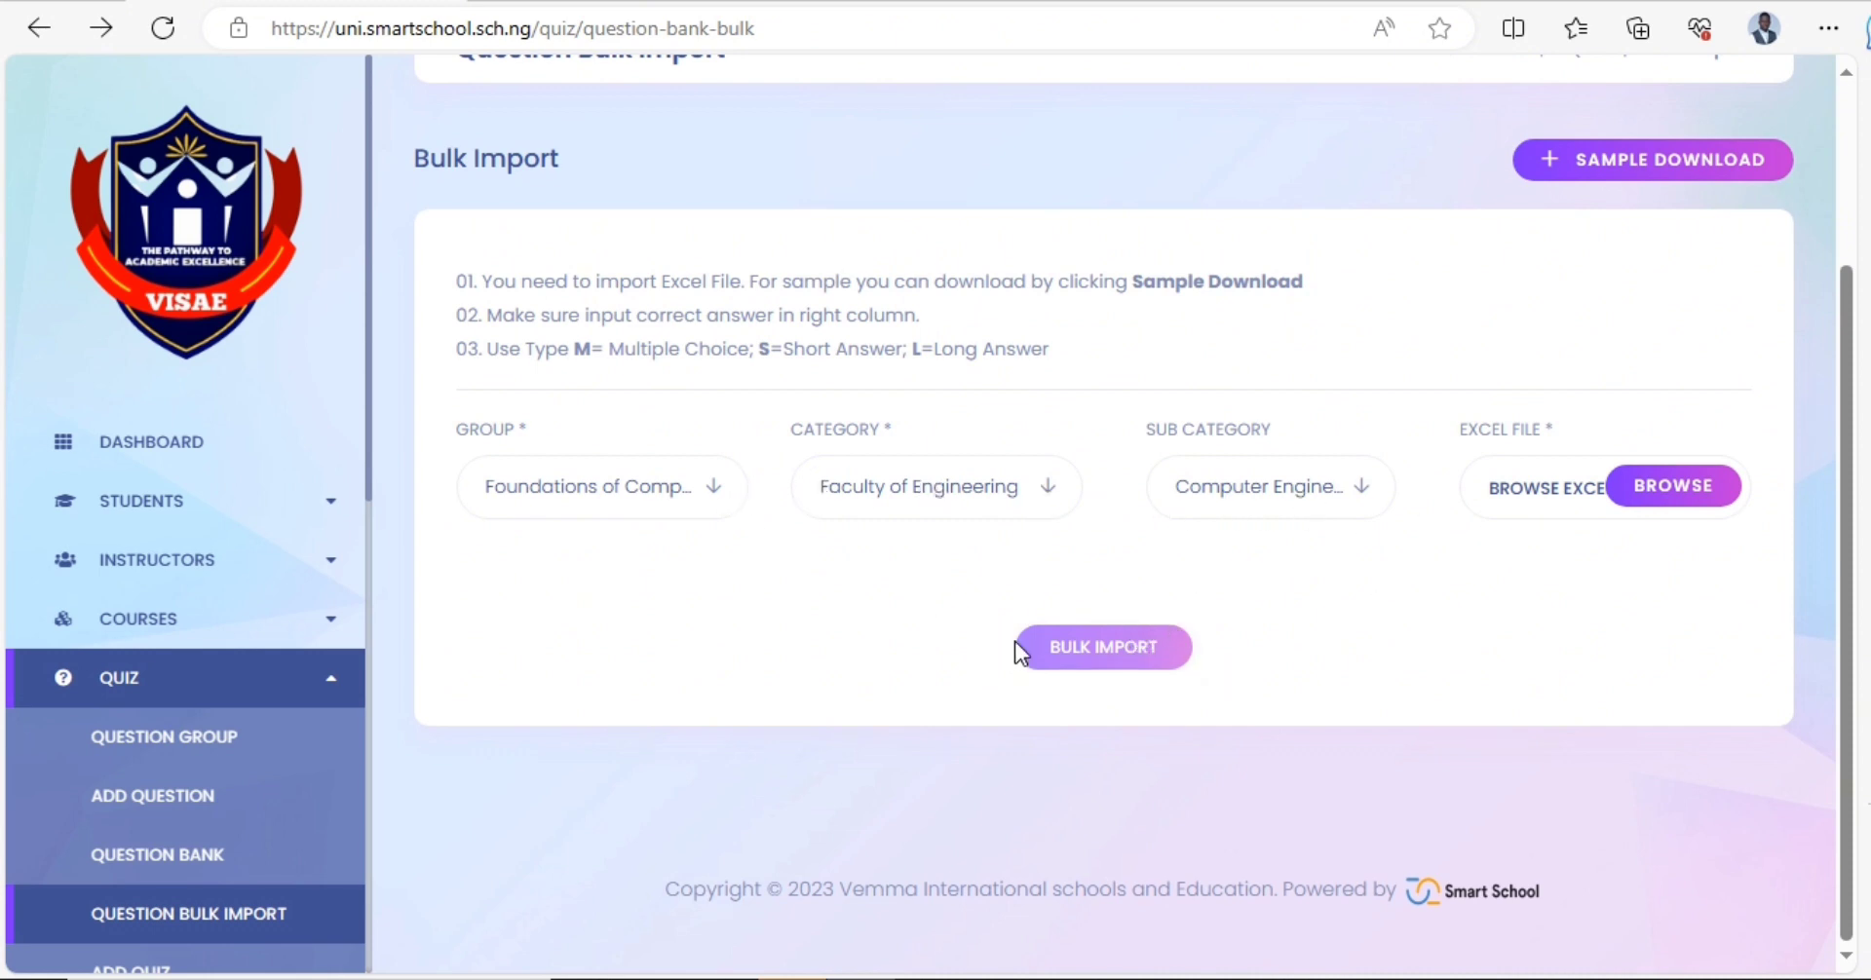
scroll(1023, 641, "up", 2)
scroll(1121, 760, "down", 2)
scroll(1053, 517, "up", 3)
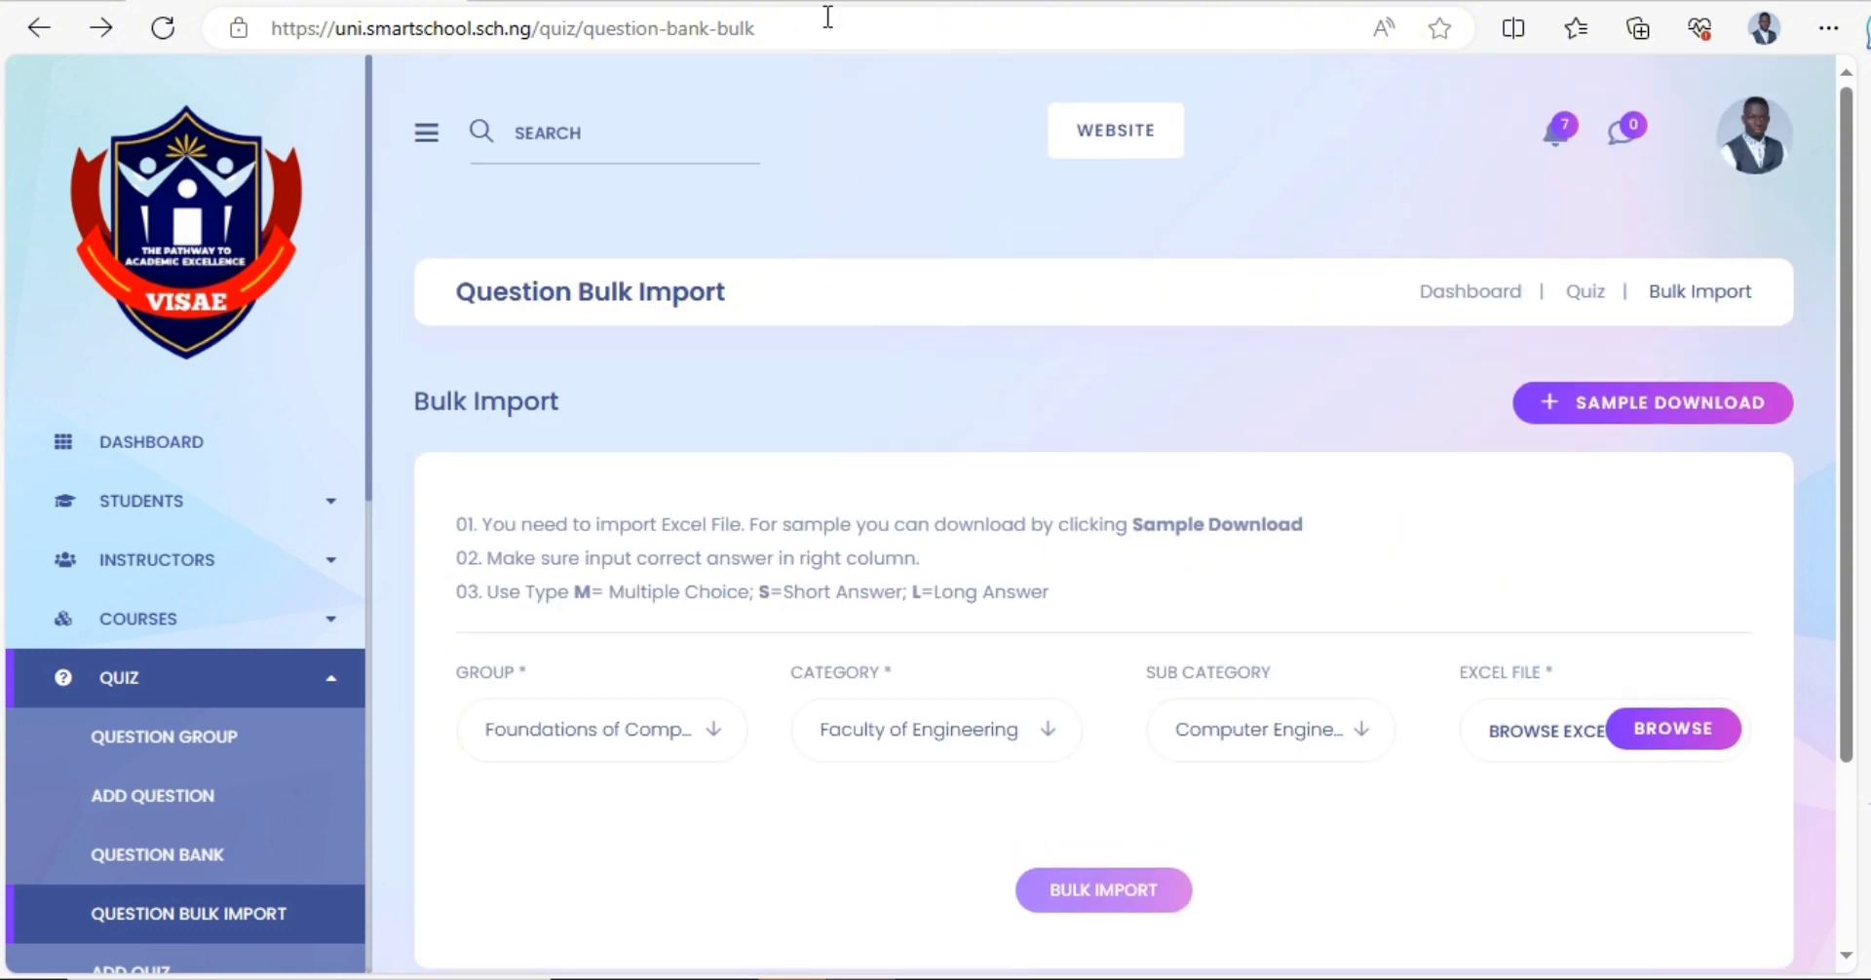
left_click(827, 18)
key("Return")
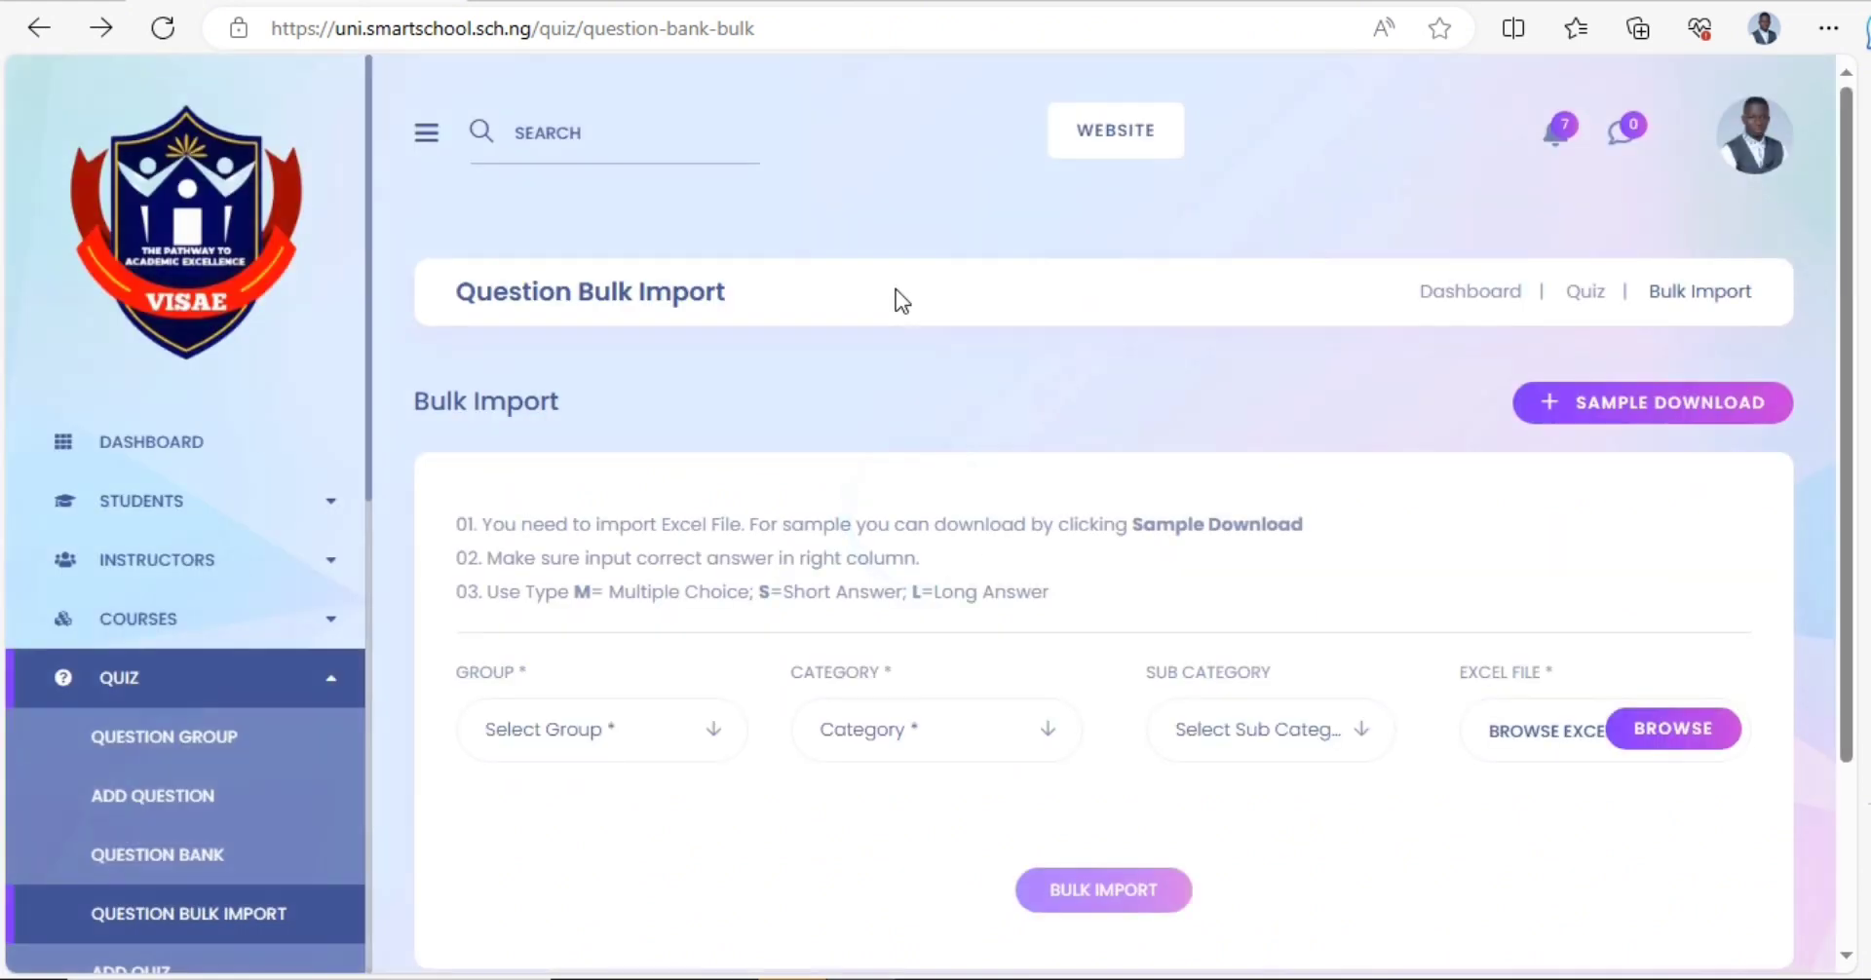
- Set the import group to Foundations of Computer Engineering Quiz, category to Faculty of Engineering and sub category to Computer Engineering again
scroll(846, 310, "down", 2)
scroll(845, 309, "down", 2)
left_click(600, 499)
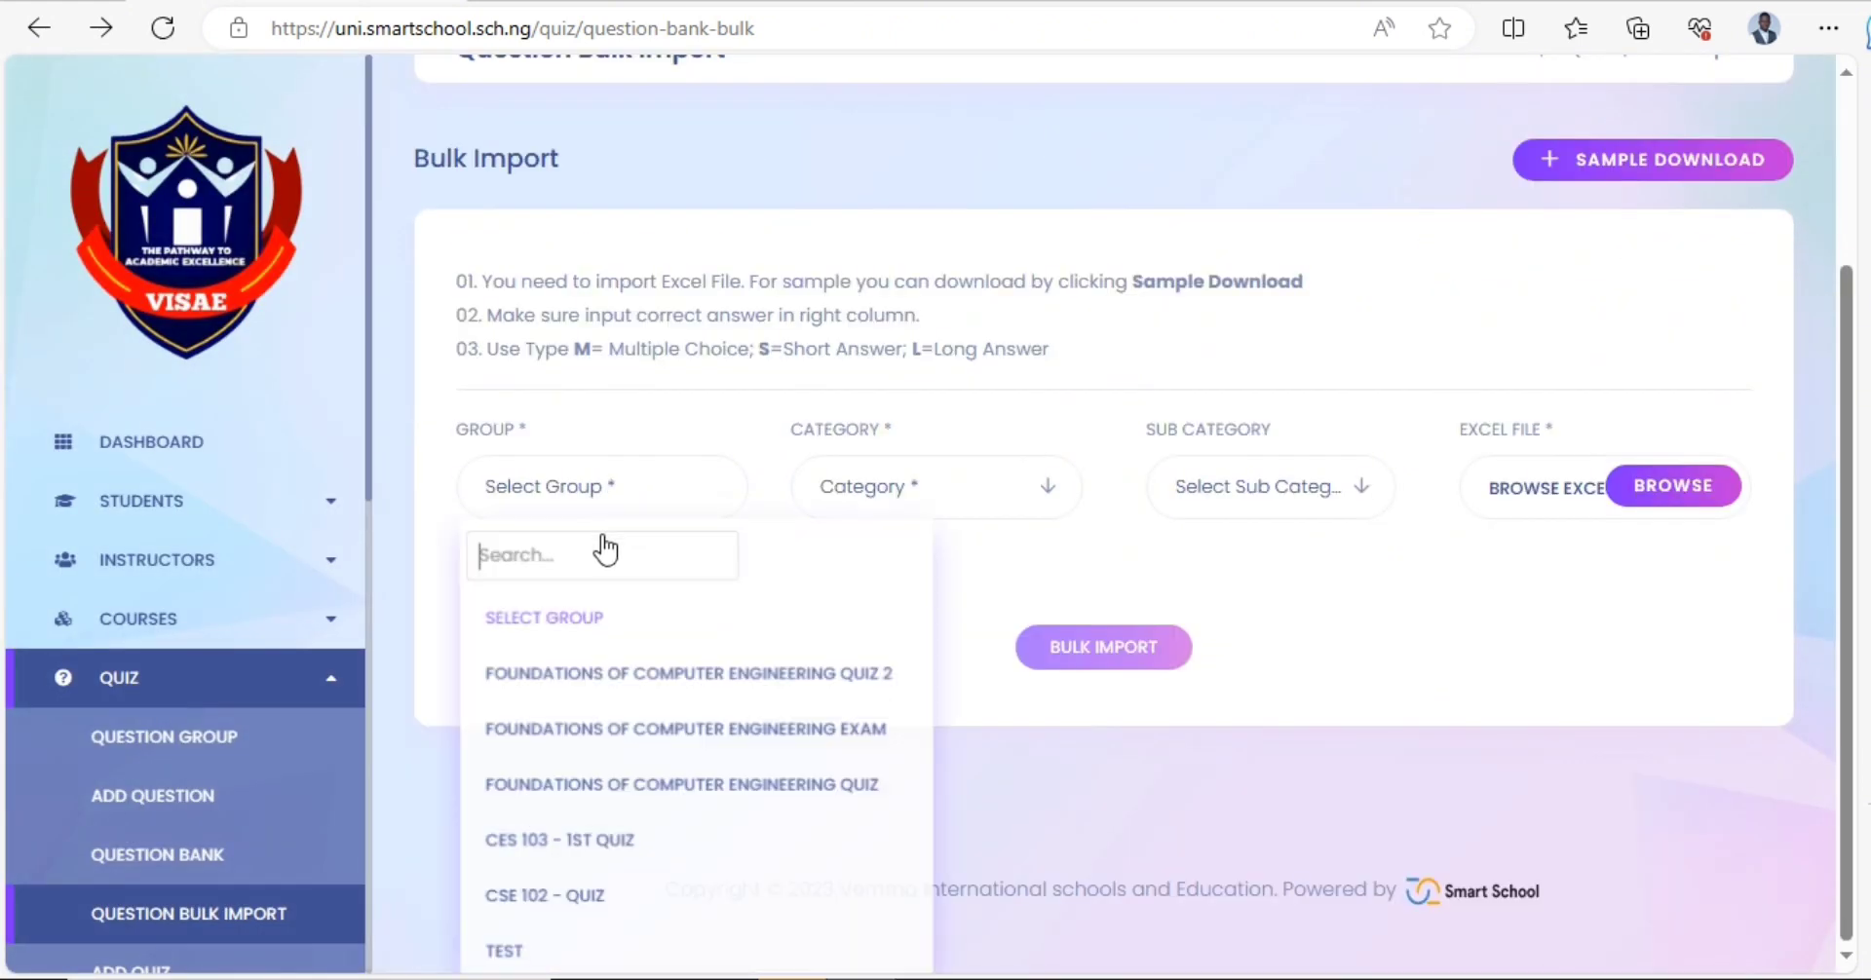
left_click(634, 787)
left_click(935, 492)
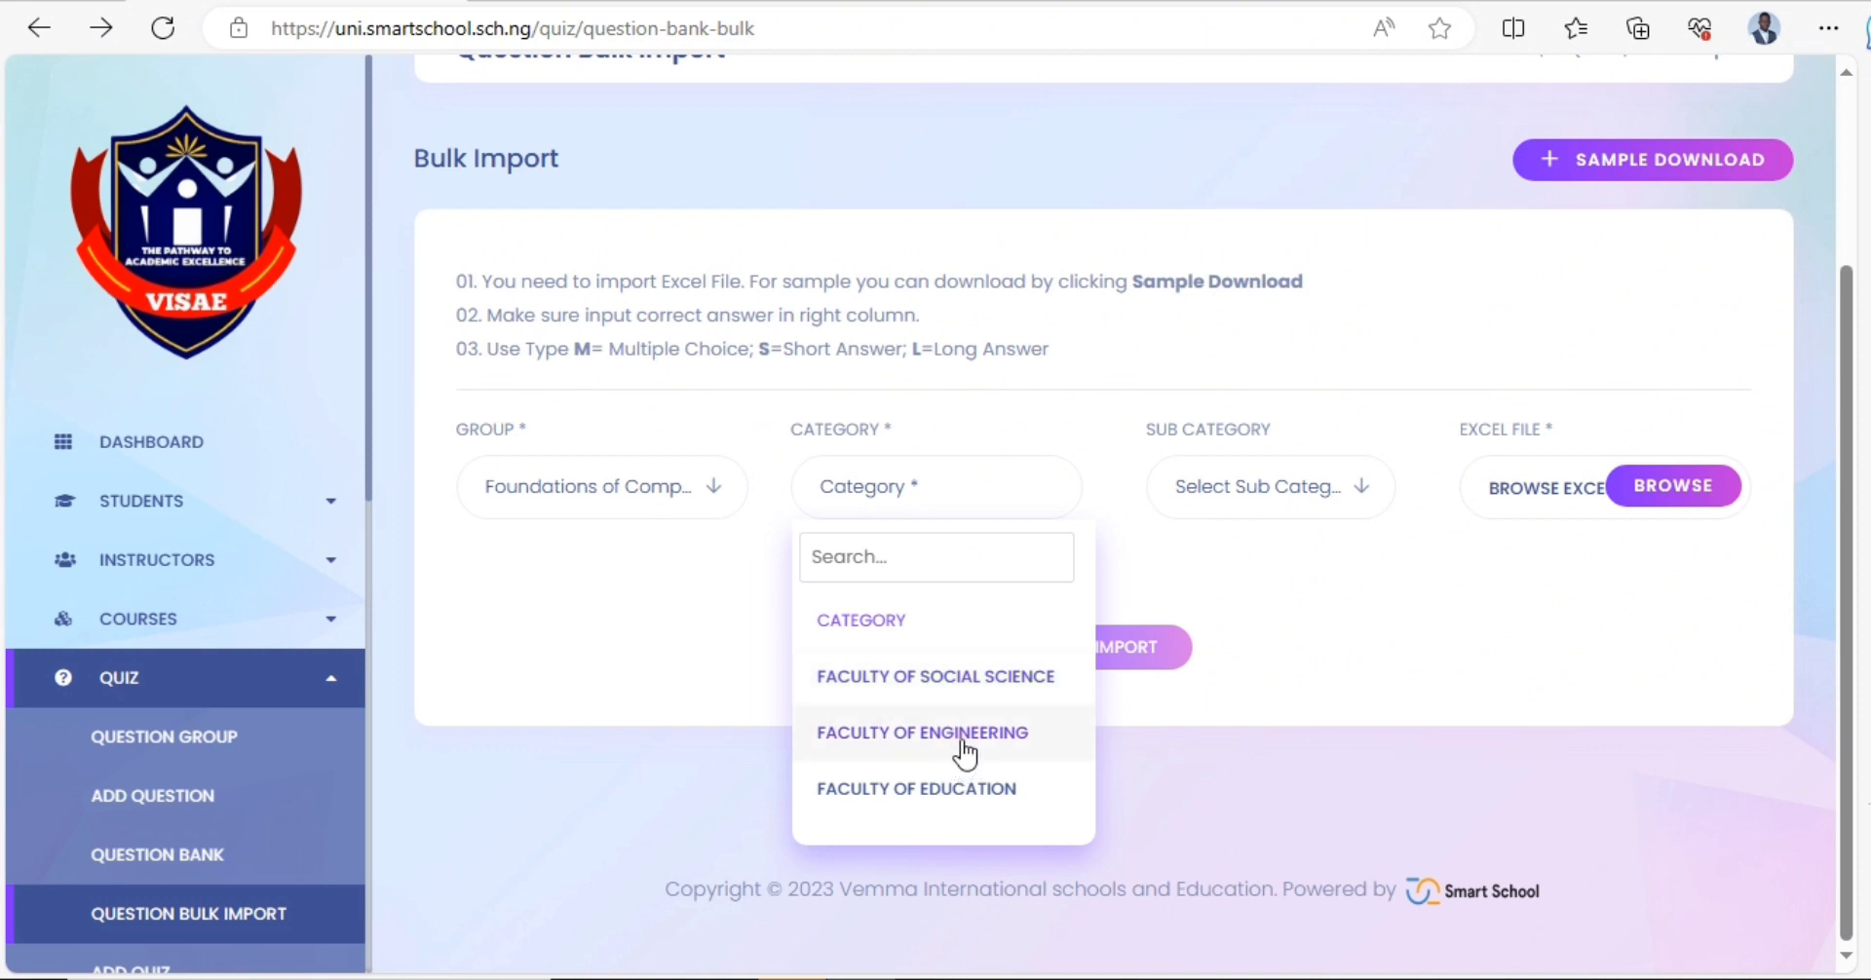
left_click(976, 748)
left_click(1345, 512)
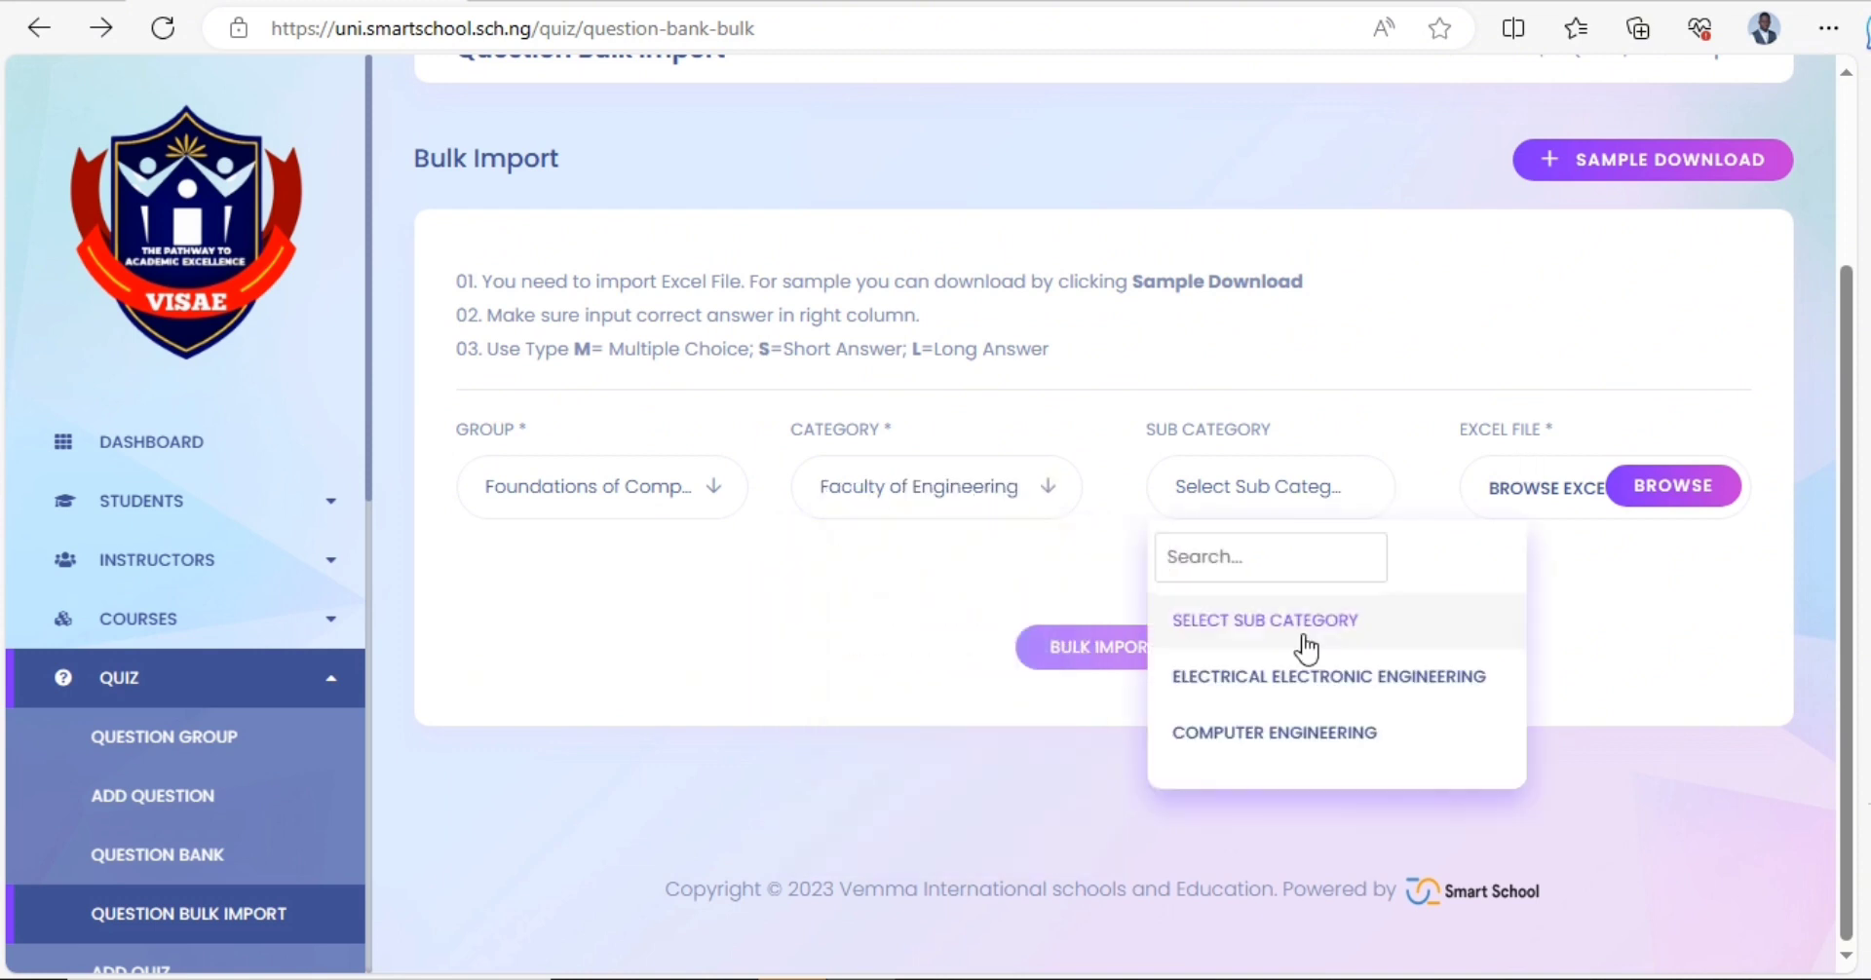
left_click(1320, 735)
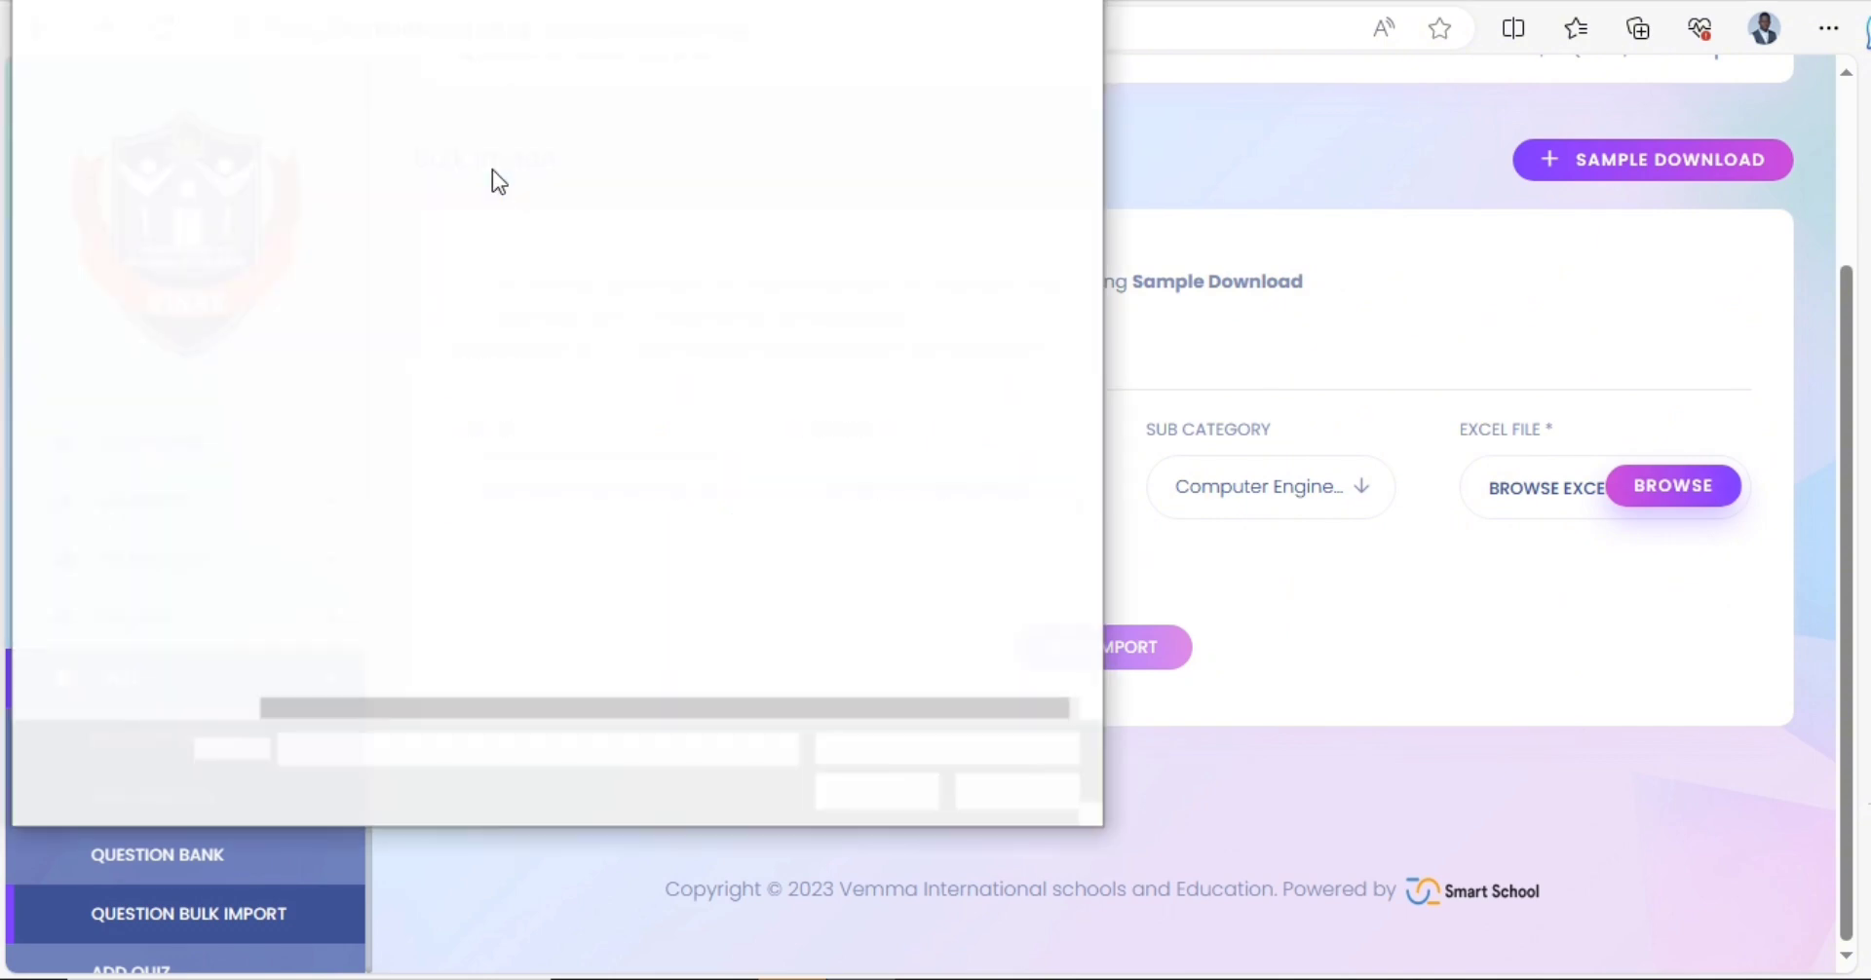
- Attach sample-questions as the Excel file and try to run the bulk import
left_click(485, 167)
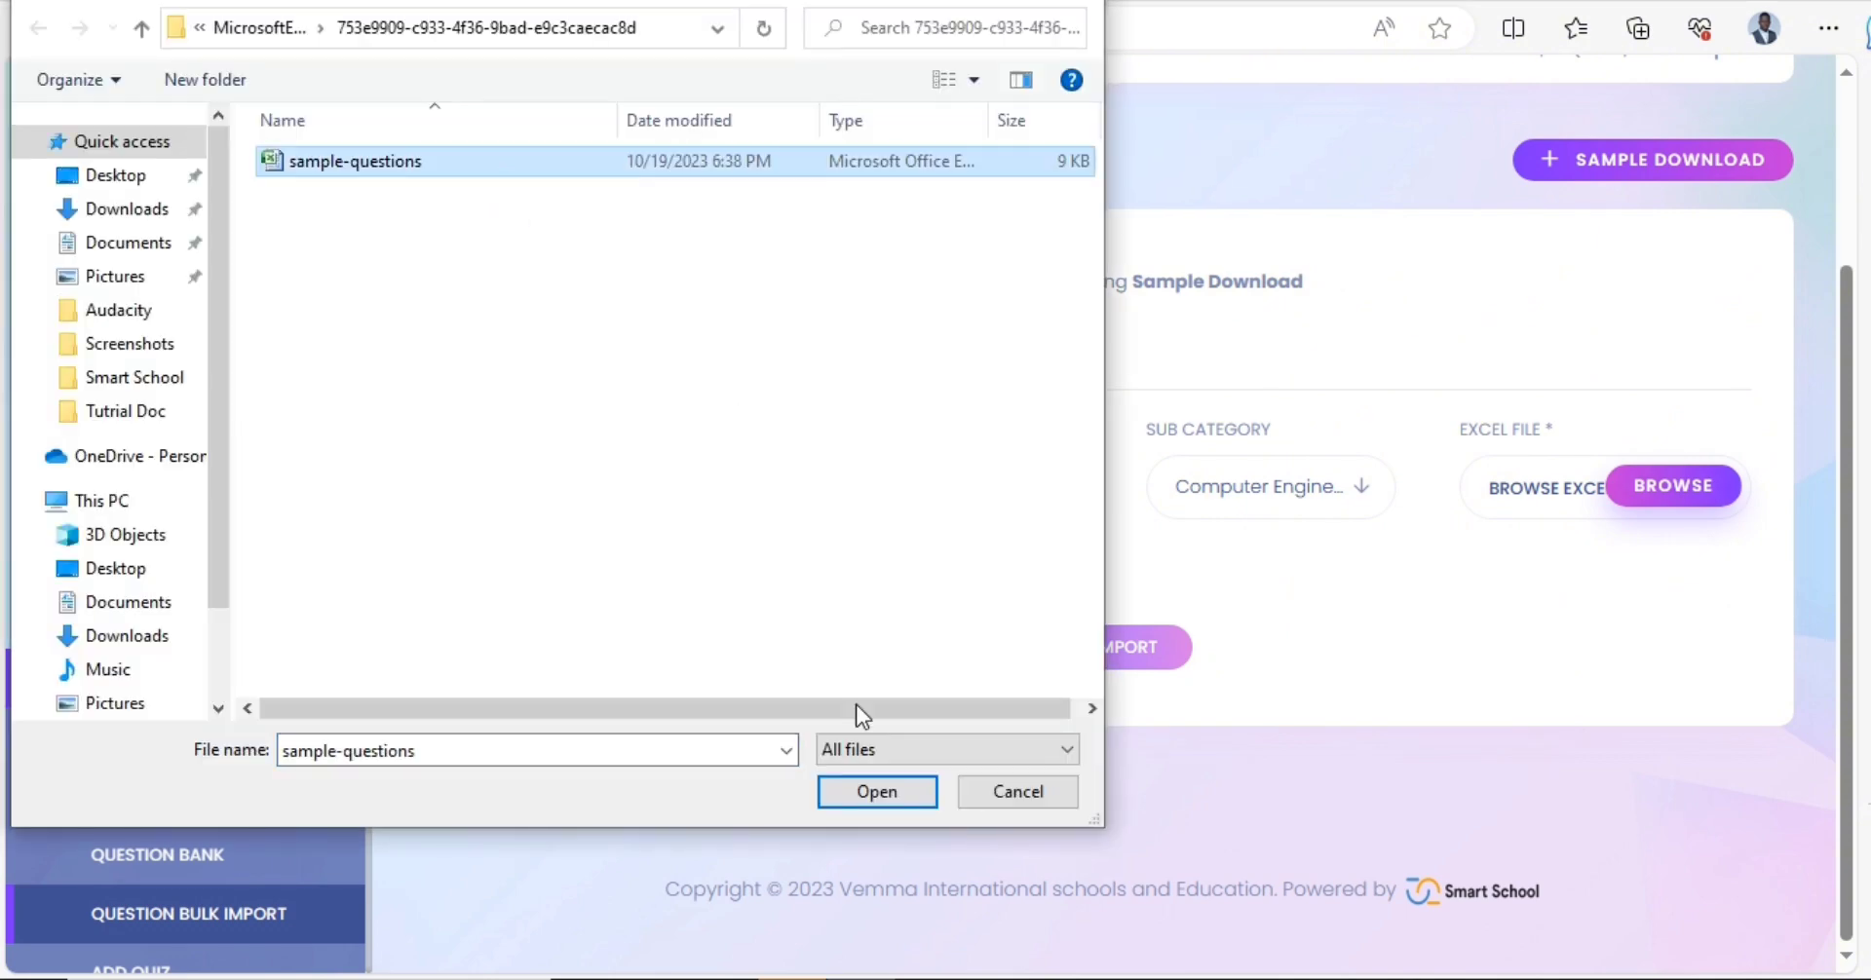
left_click(877, 787)
left_click(1116, 662)
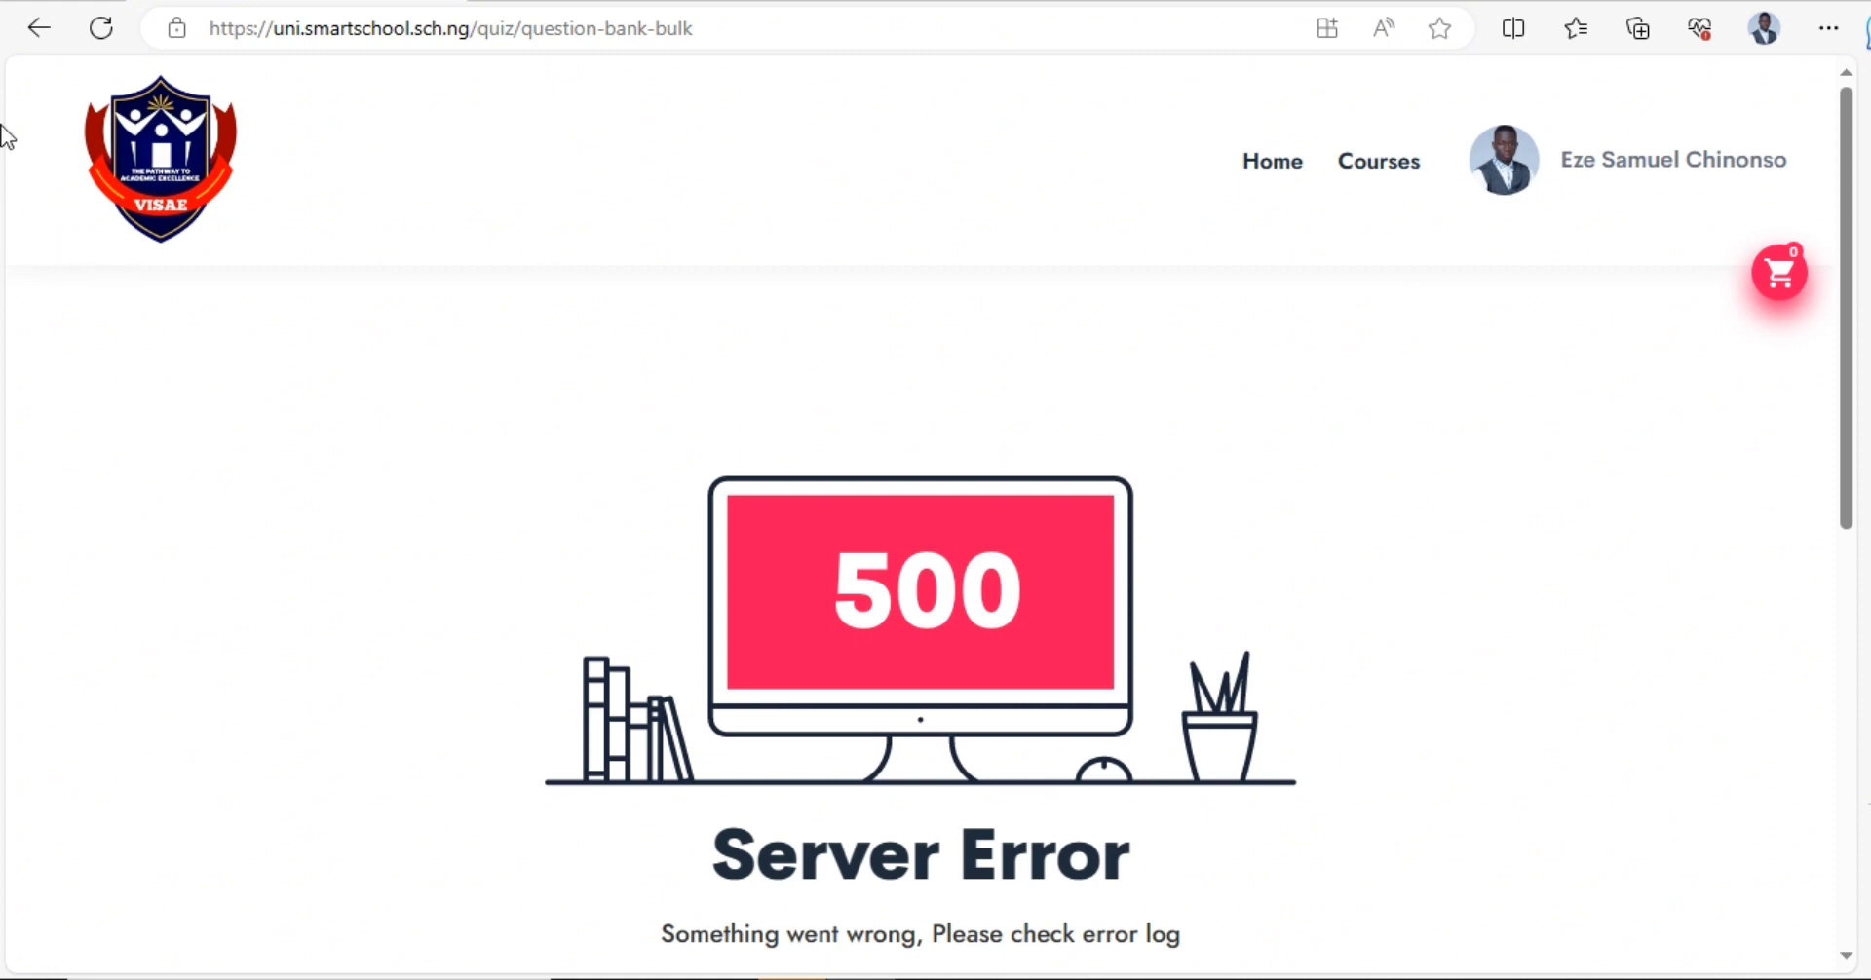
- Go back from the server error page and open the Add Quiz page
left_click(39, 28)
scroll(791, 618, "down", 2)
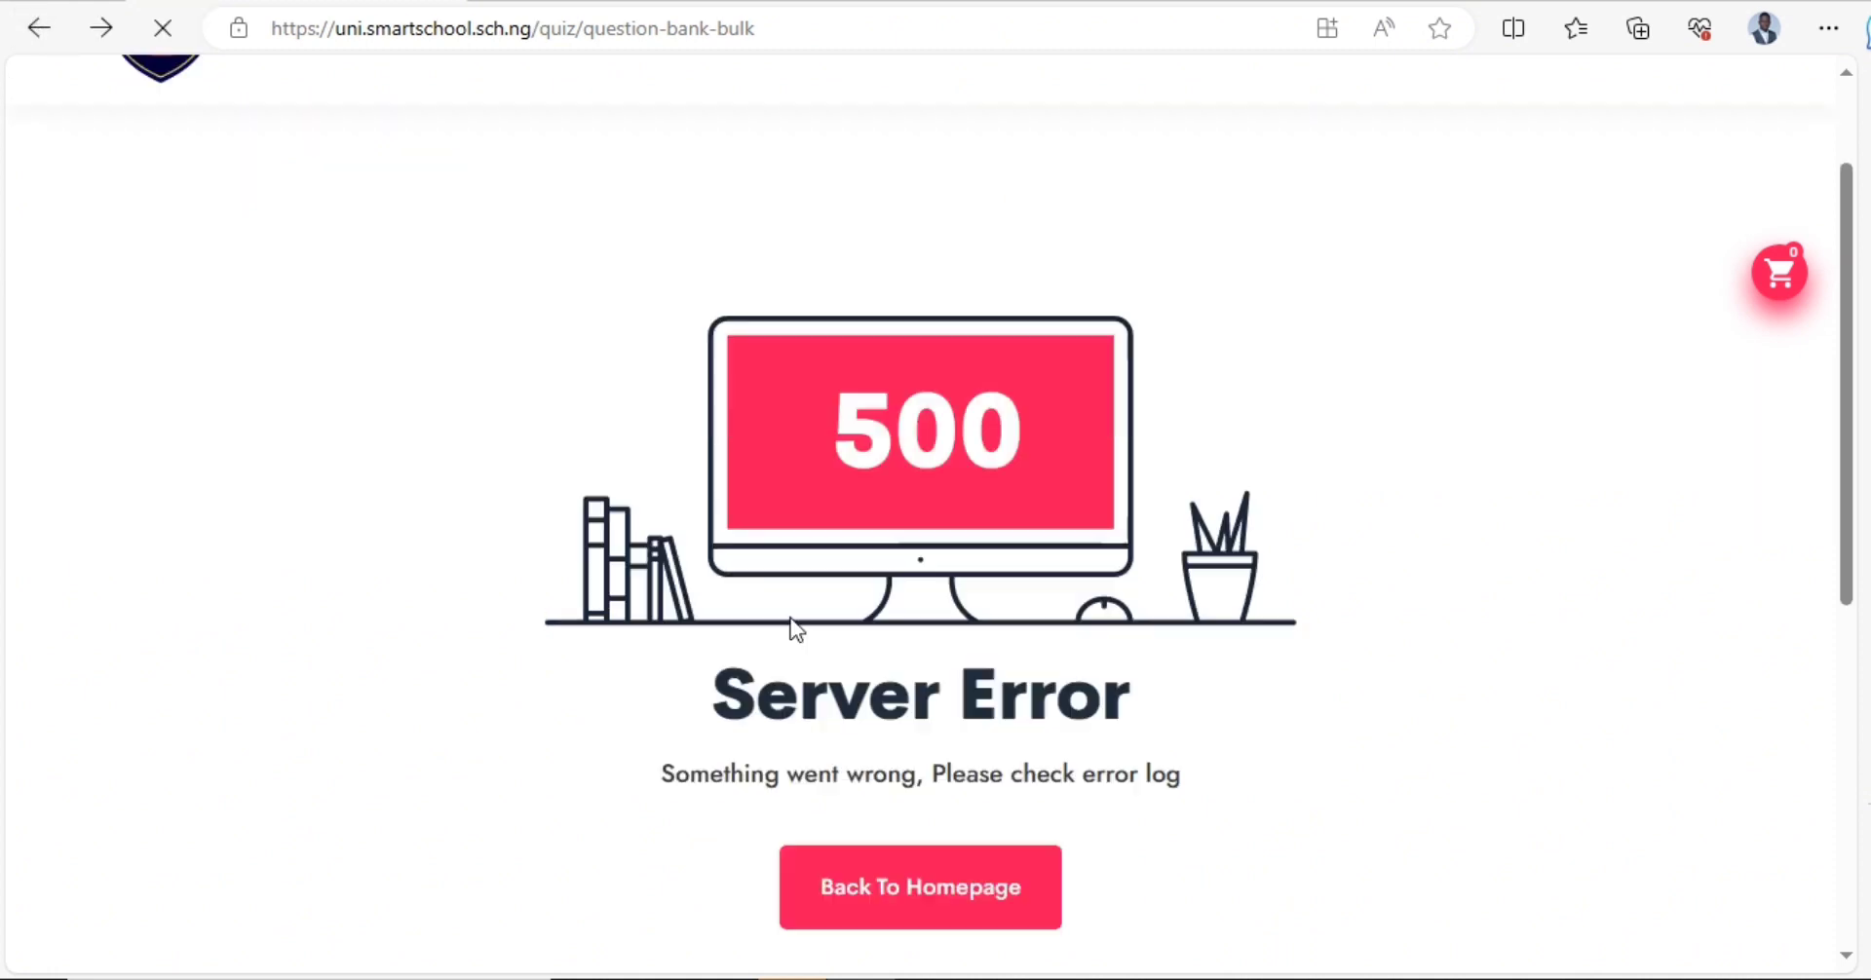
scroll(781, 602, "down", 3)
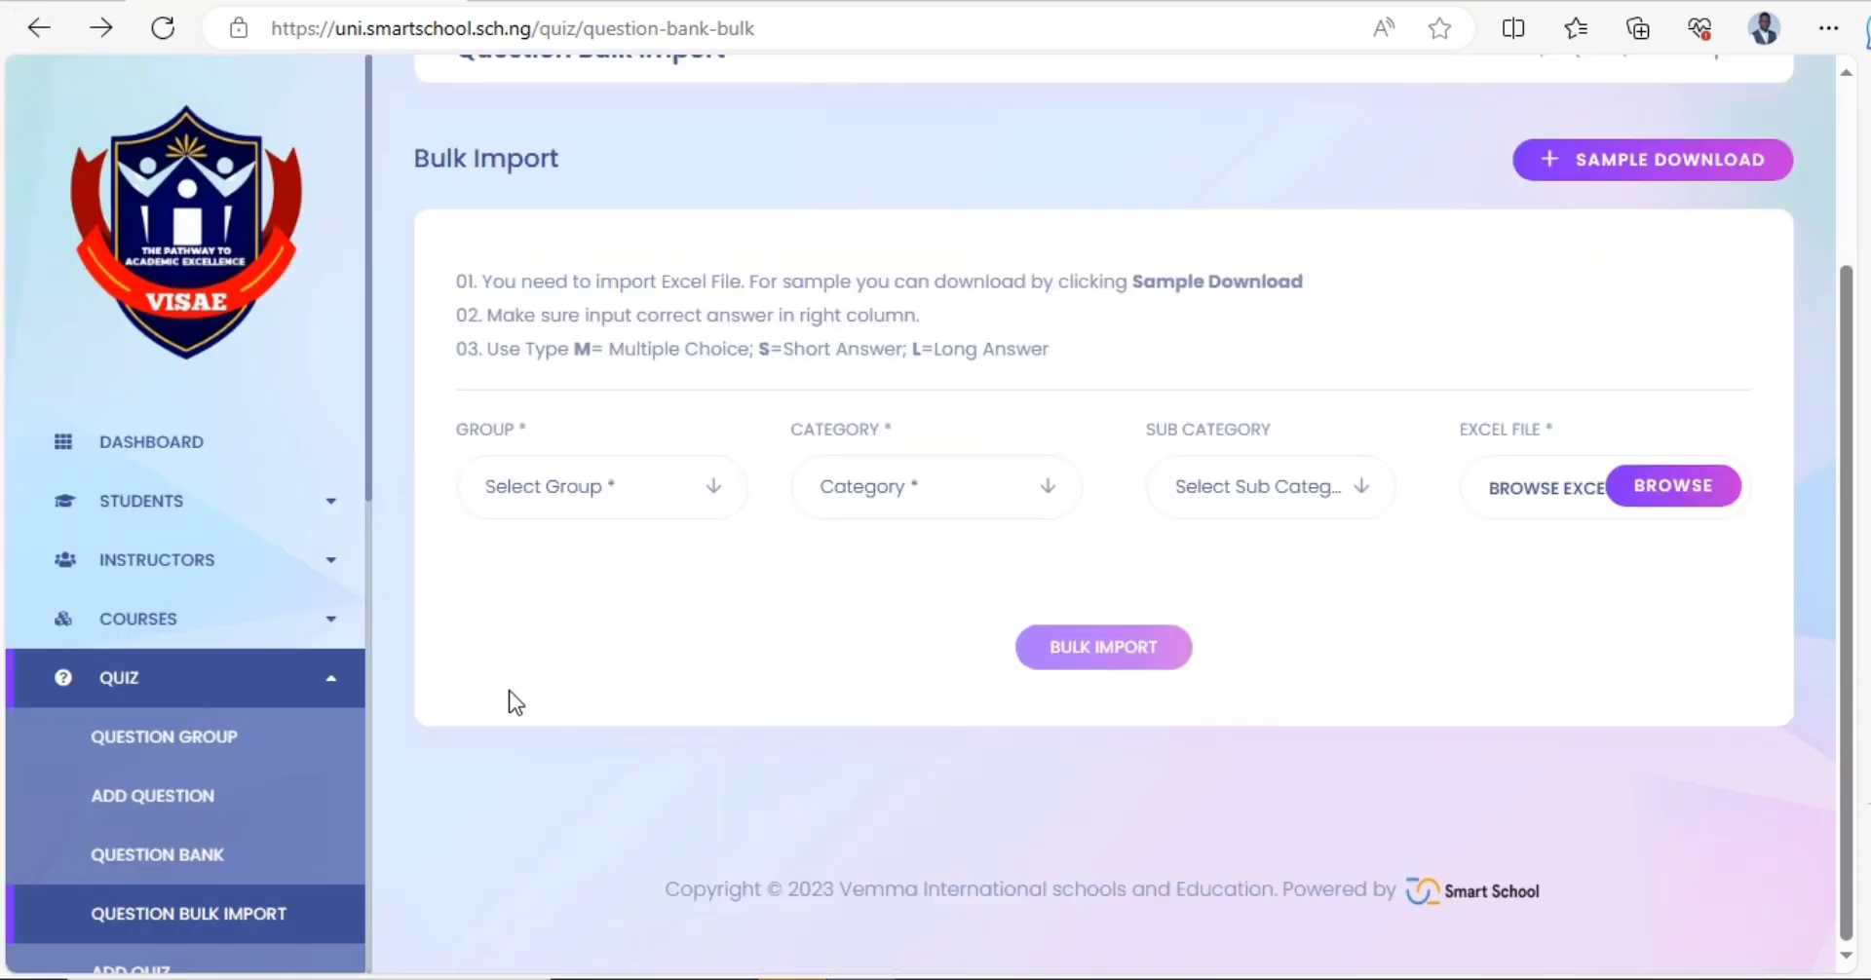
scroll(305, 805, "down", 3)
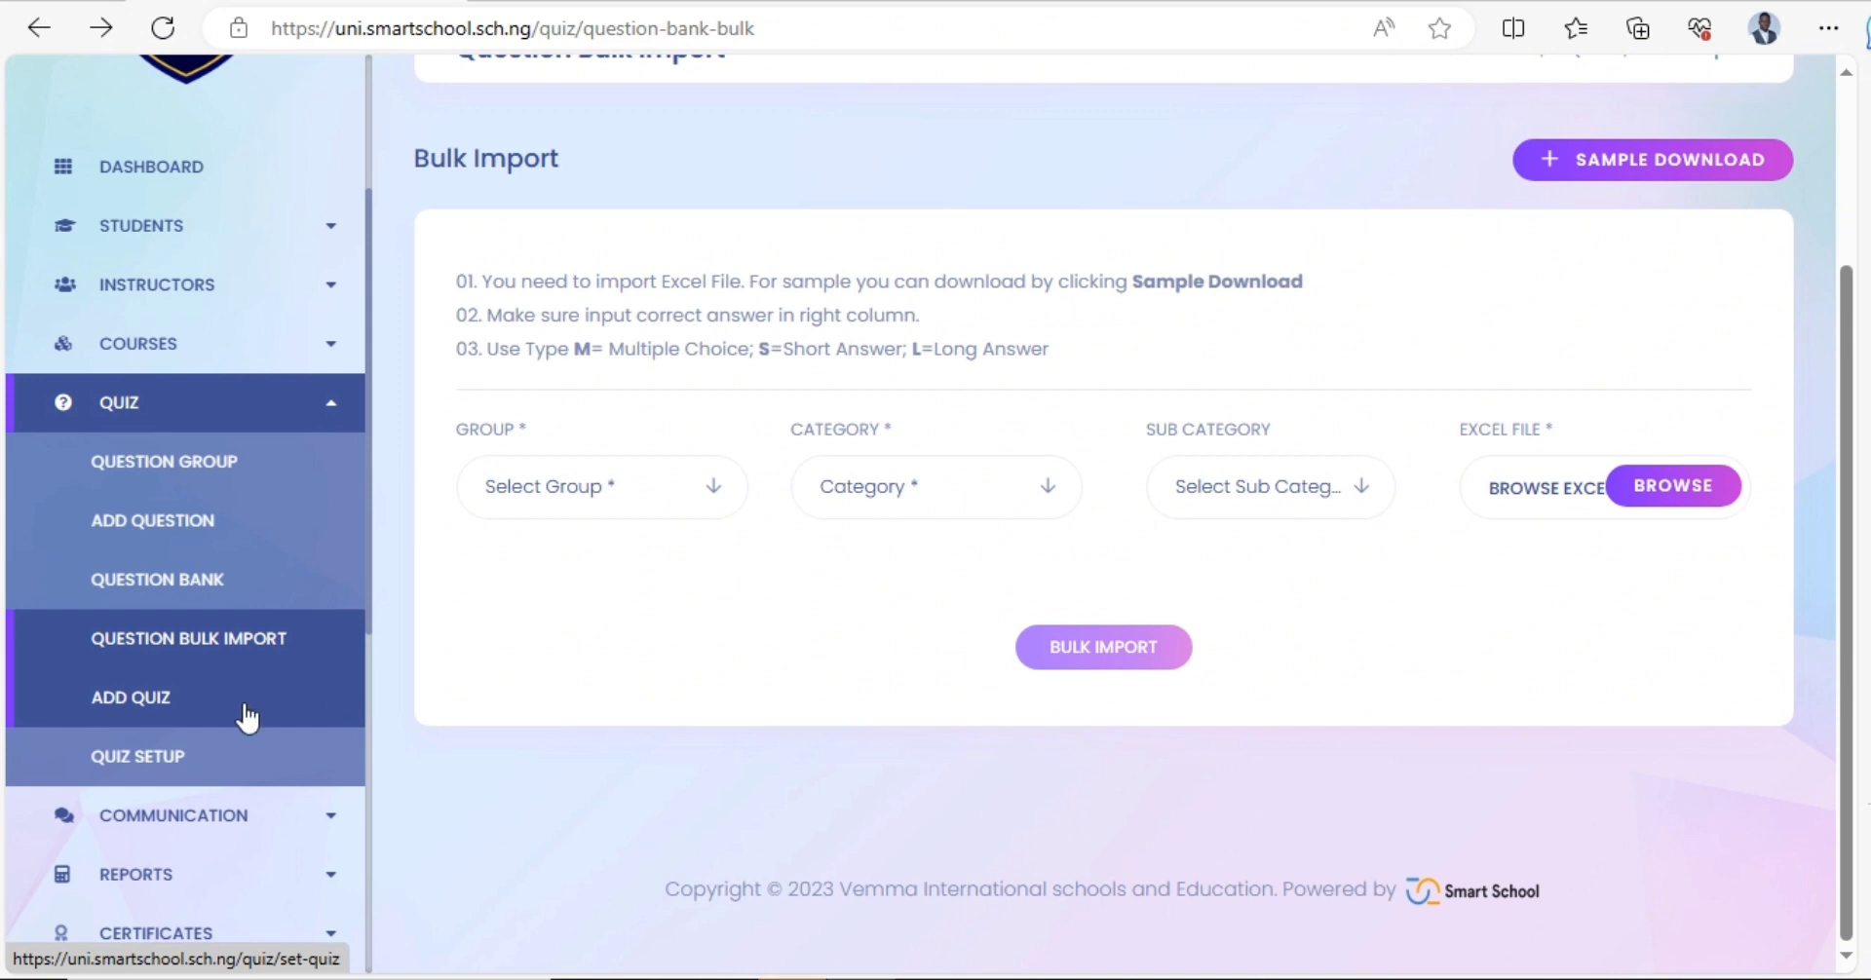
left_click(115, 704)
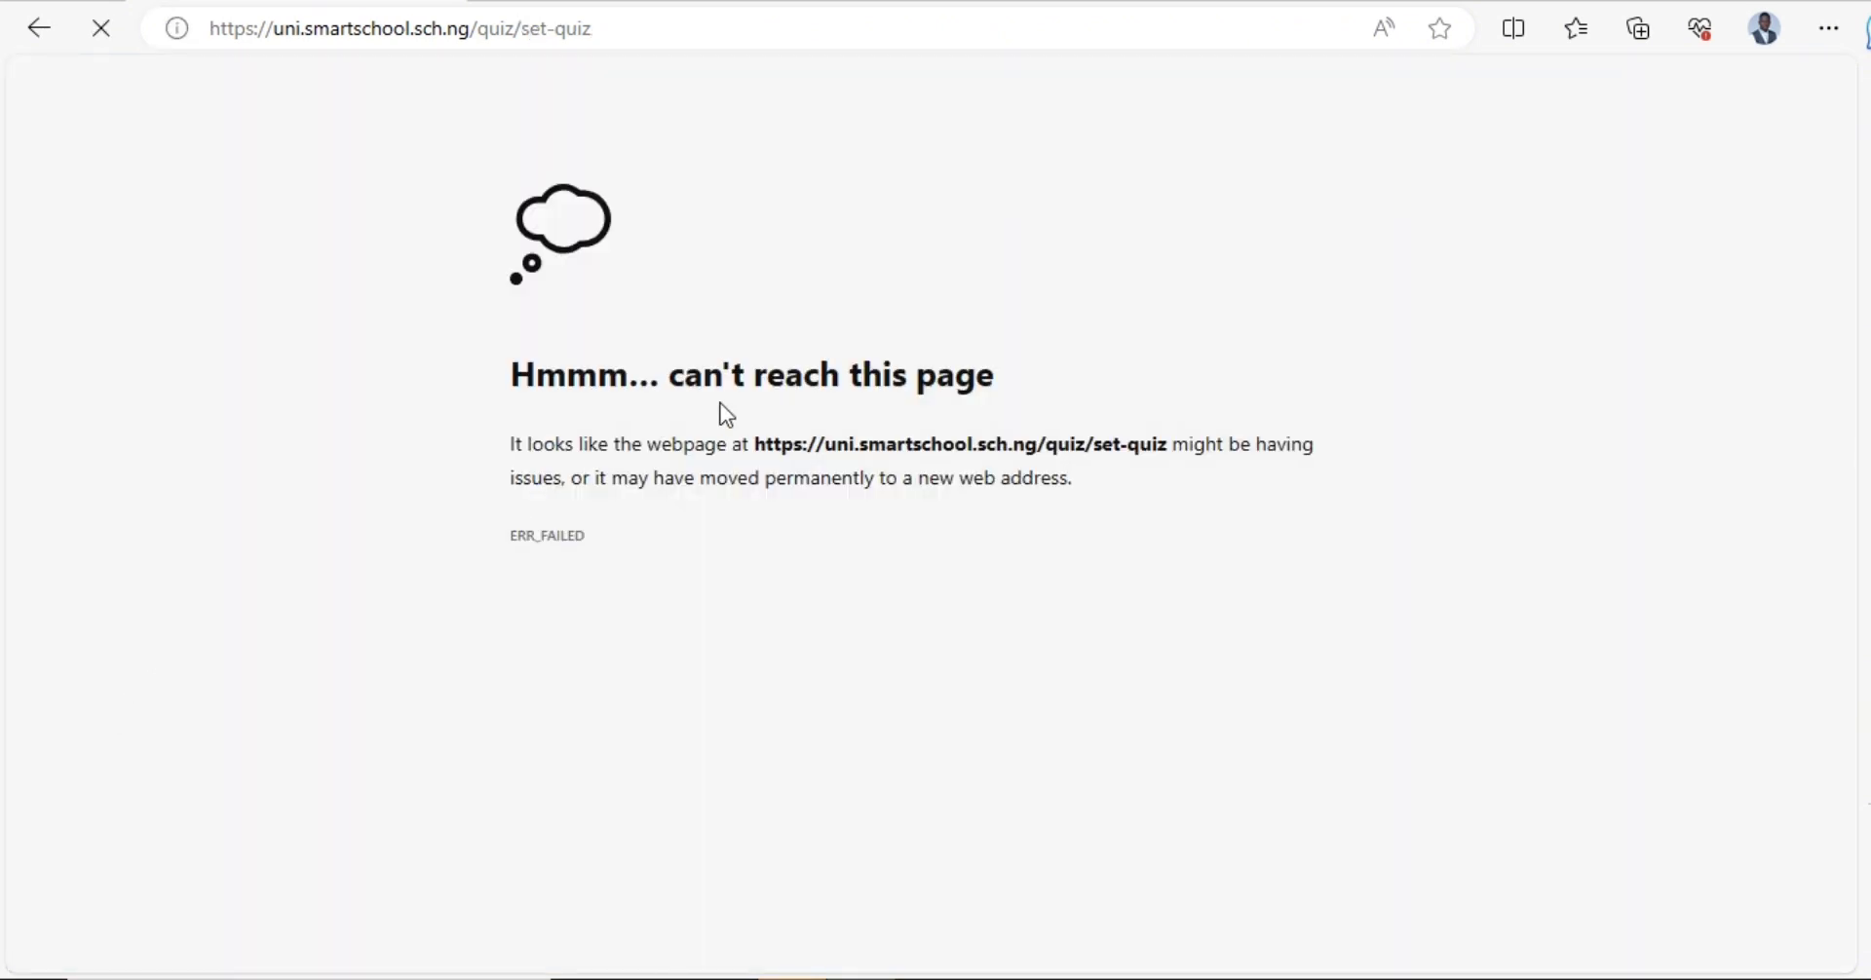
left_click(410, 31)
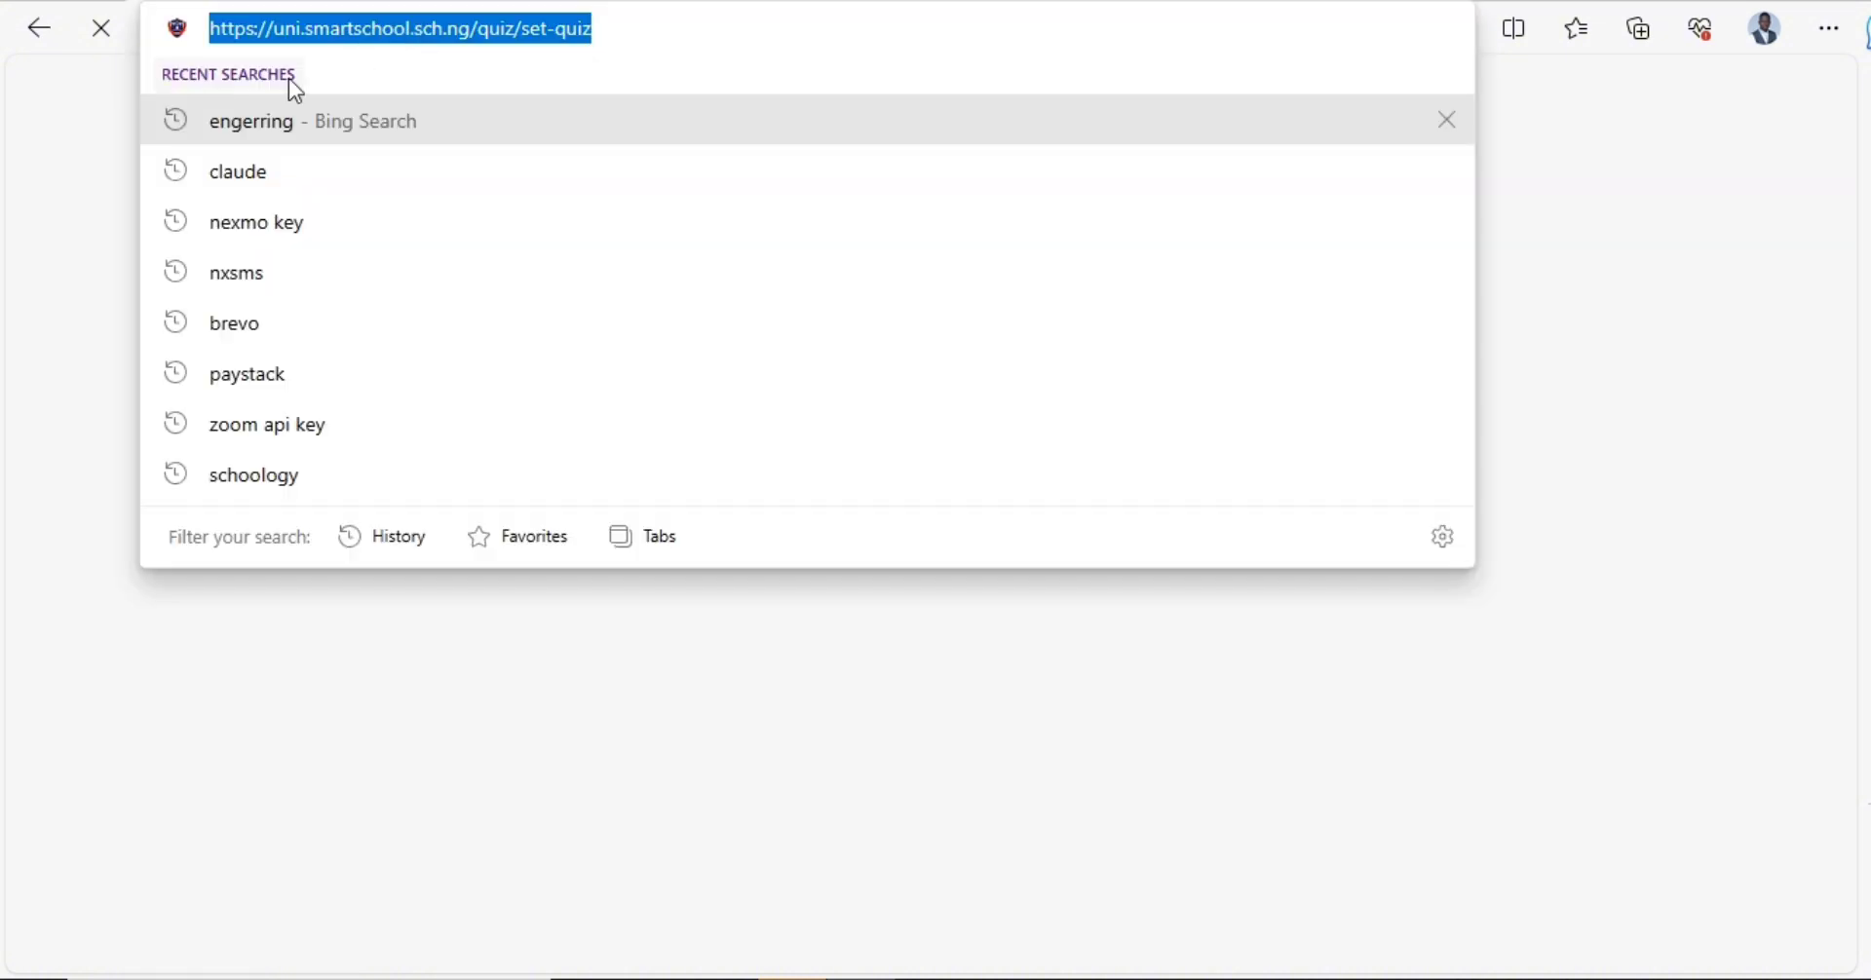
left_click(47, 177)
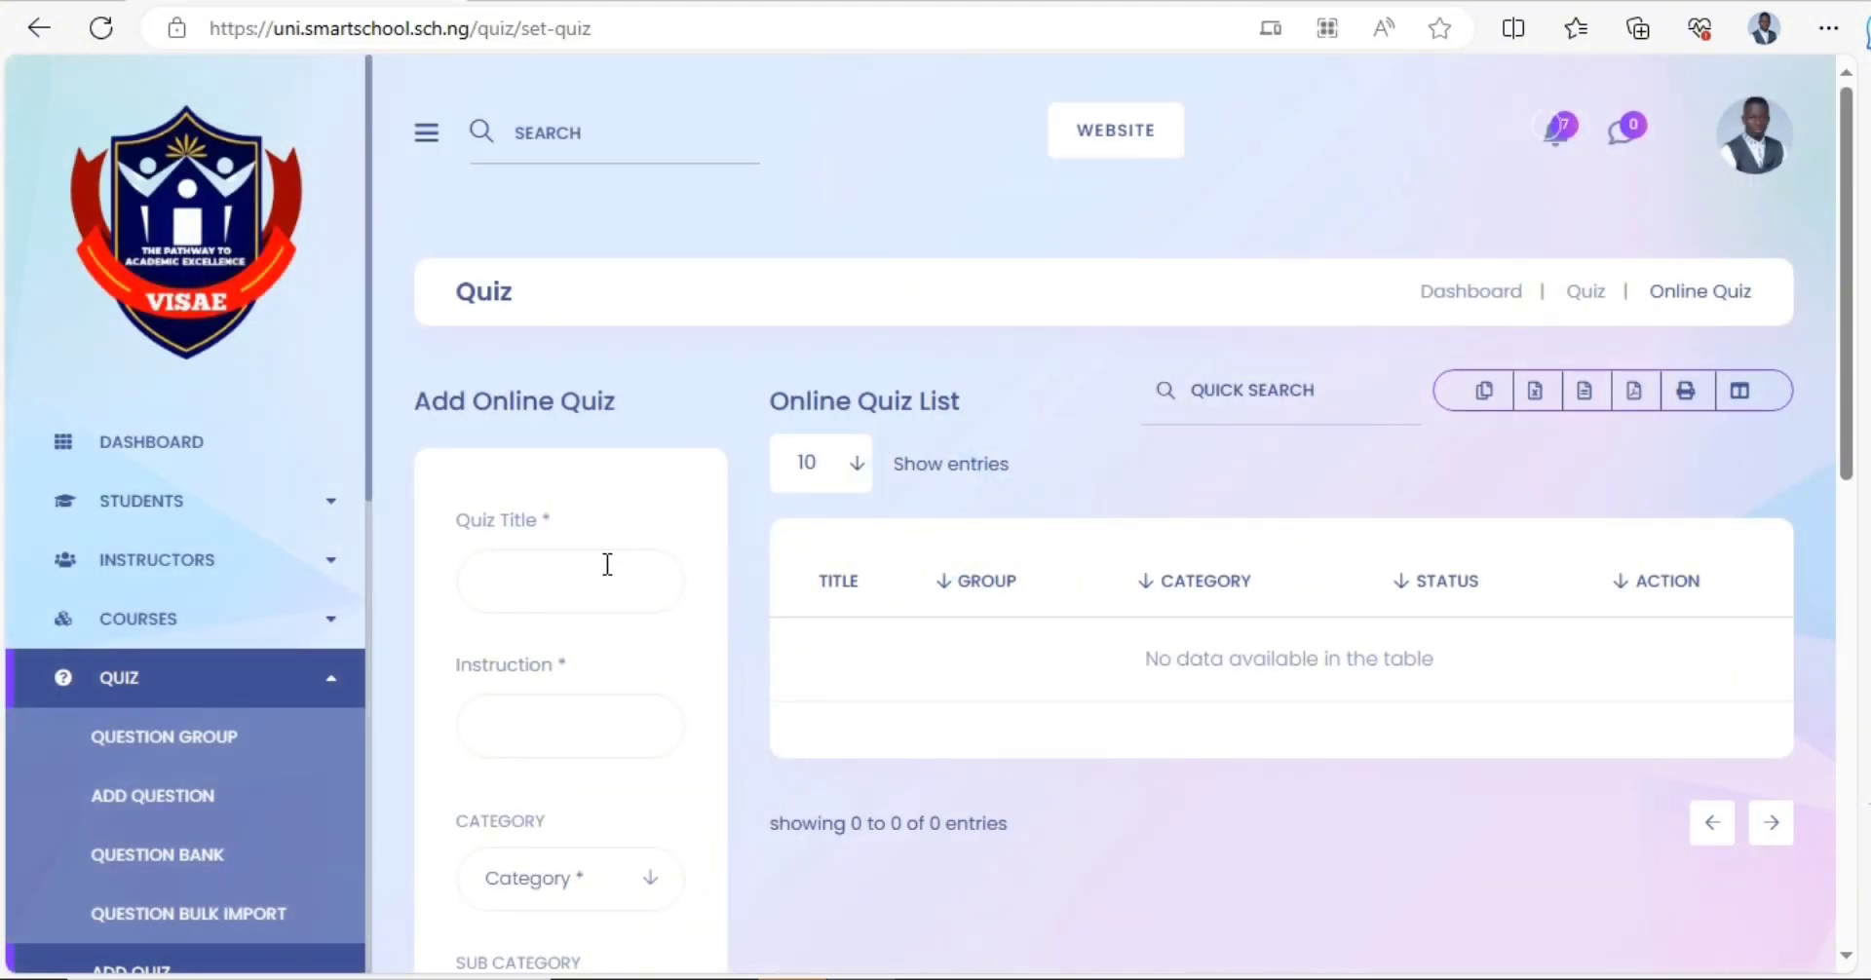
scroll(741, 478, "down", 5)
scroll(813, 441, "up", 5)
left_click(585, 561)
key("ctrl+v")
key("ctrl+a")
key("BackSpace")
- Switch to the ChatGPT conversation and copy "Foundations of Computer Engineering" from the course curriculum prompt
left_click(994, 1)
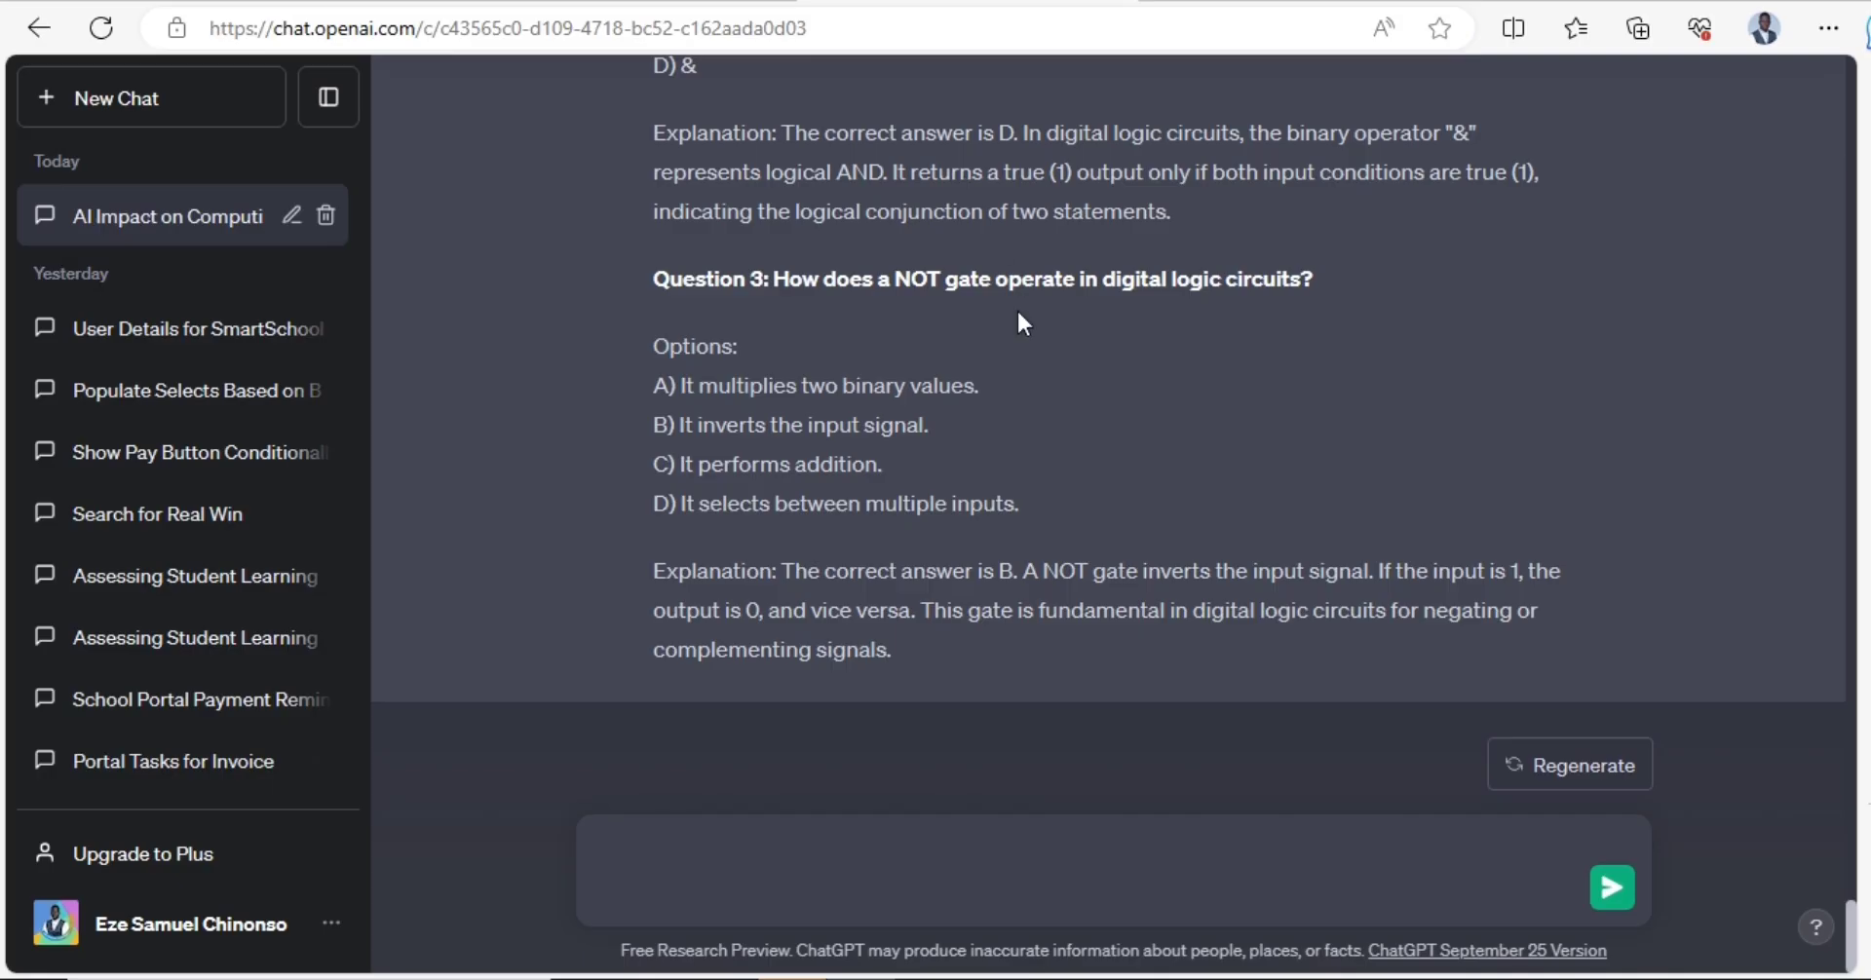
scroll(1211, 92, "up", 10)
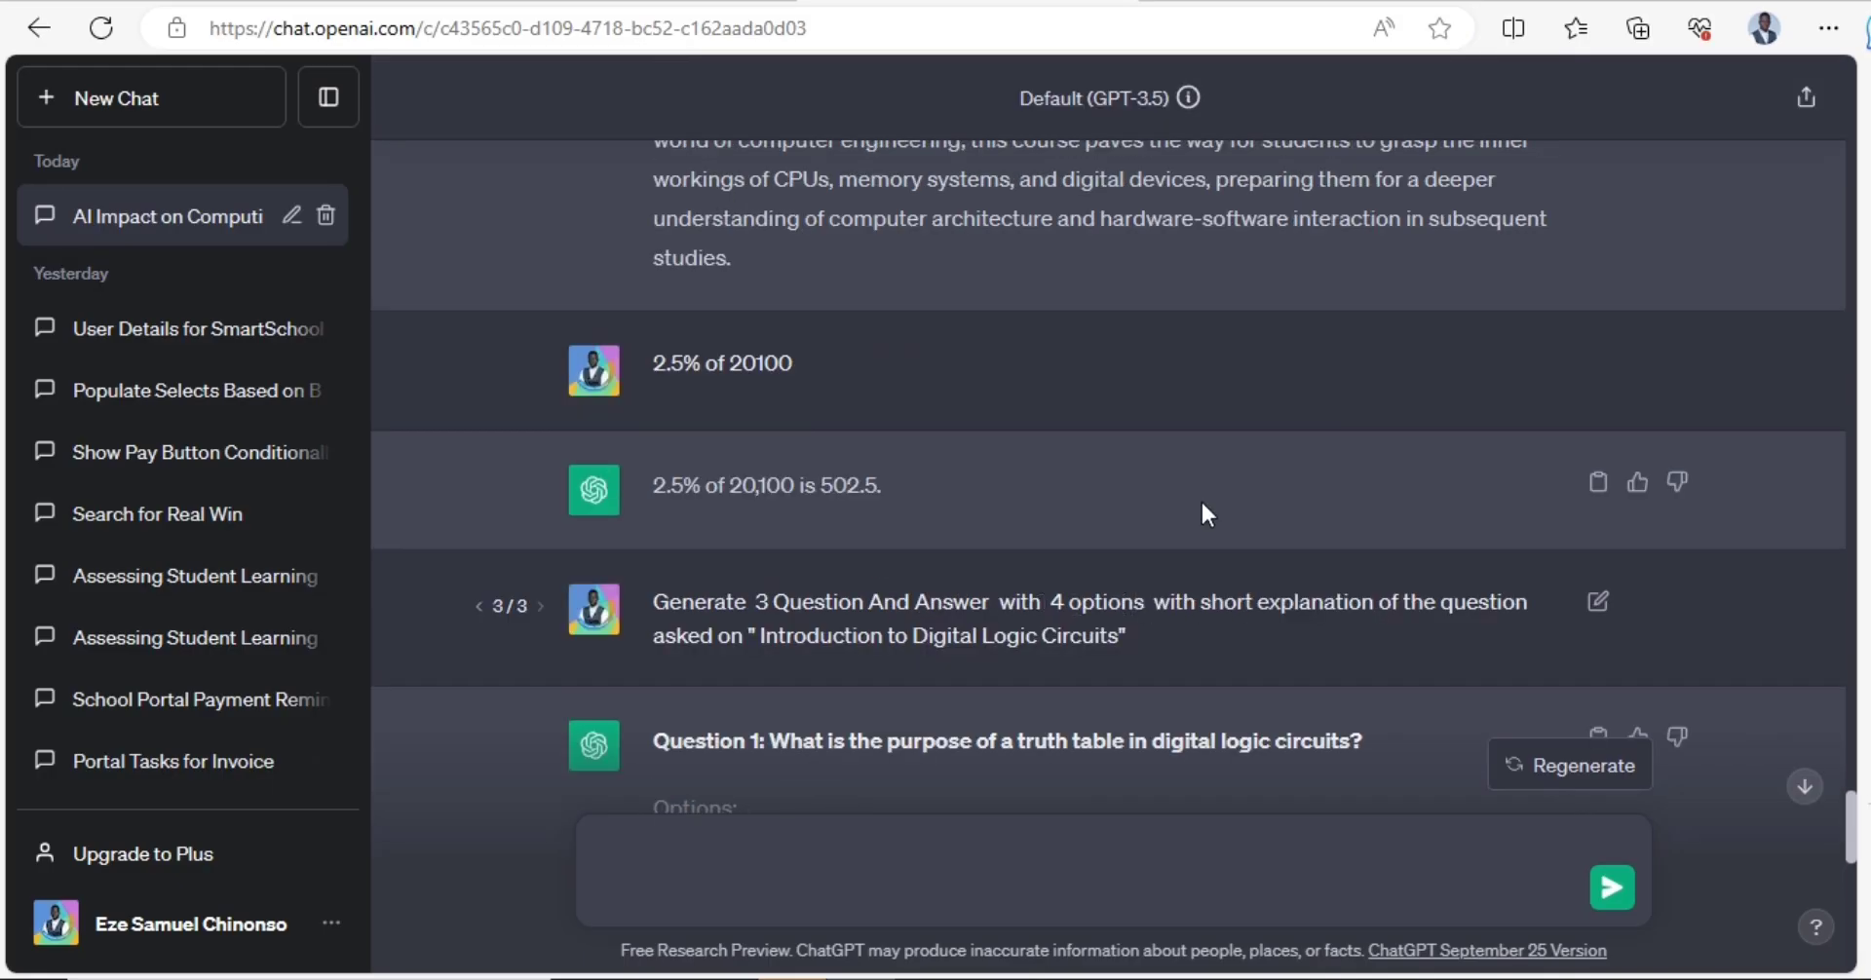
scroll(1200, 497, "up", 10)
scroll(1185, 421, "up", 15)
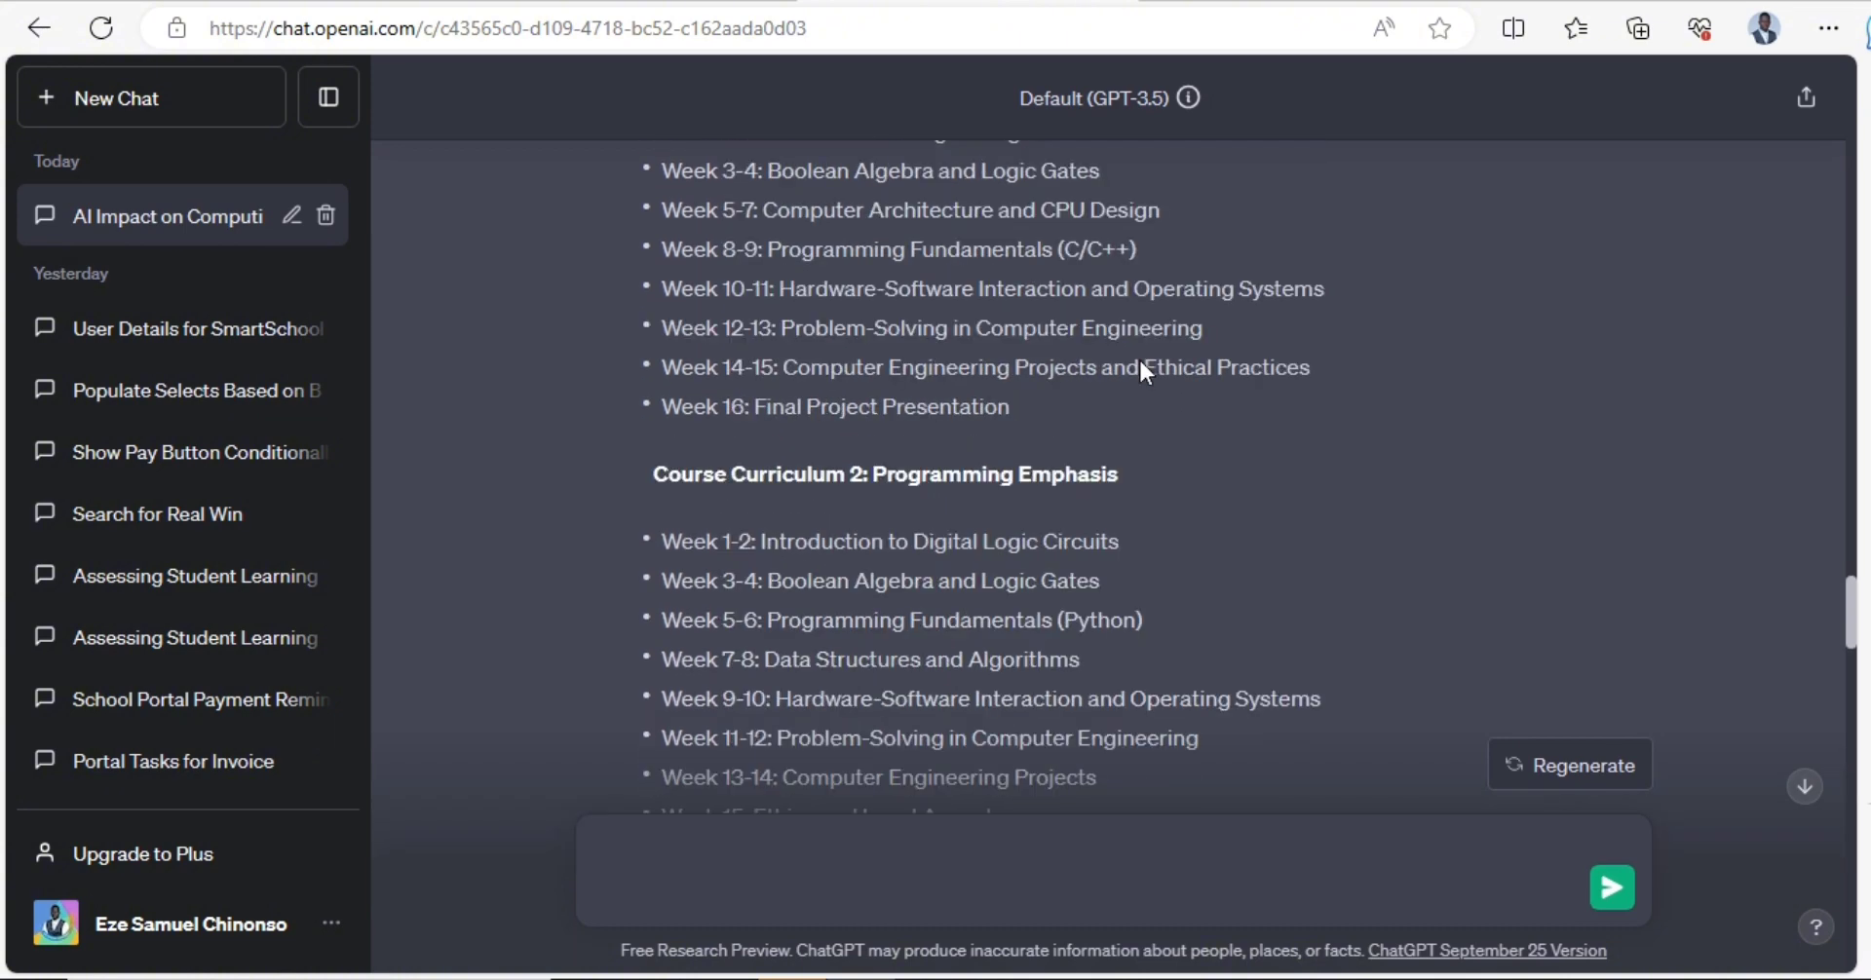
left_click_drag(994, 637, 1362, 662)
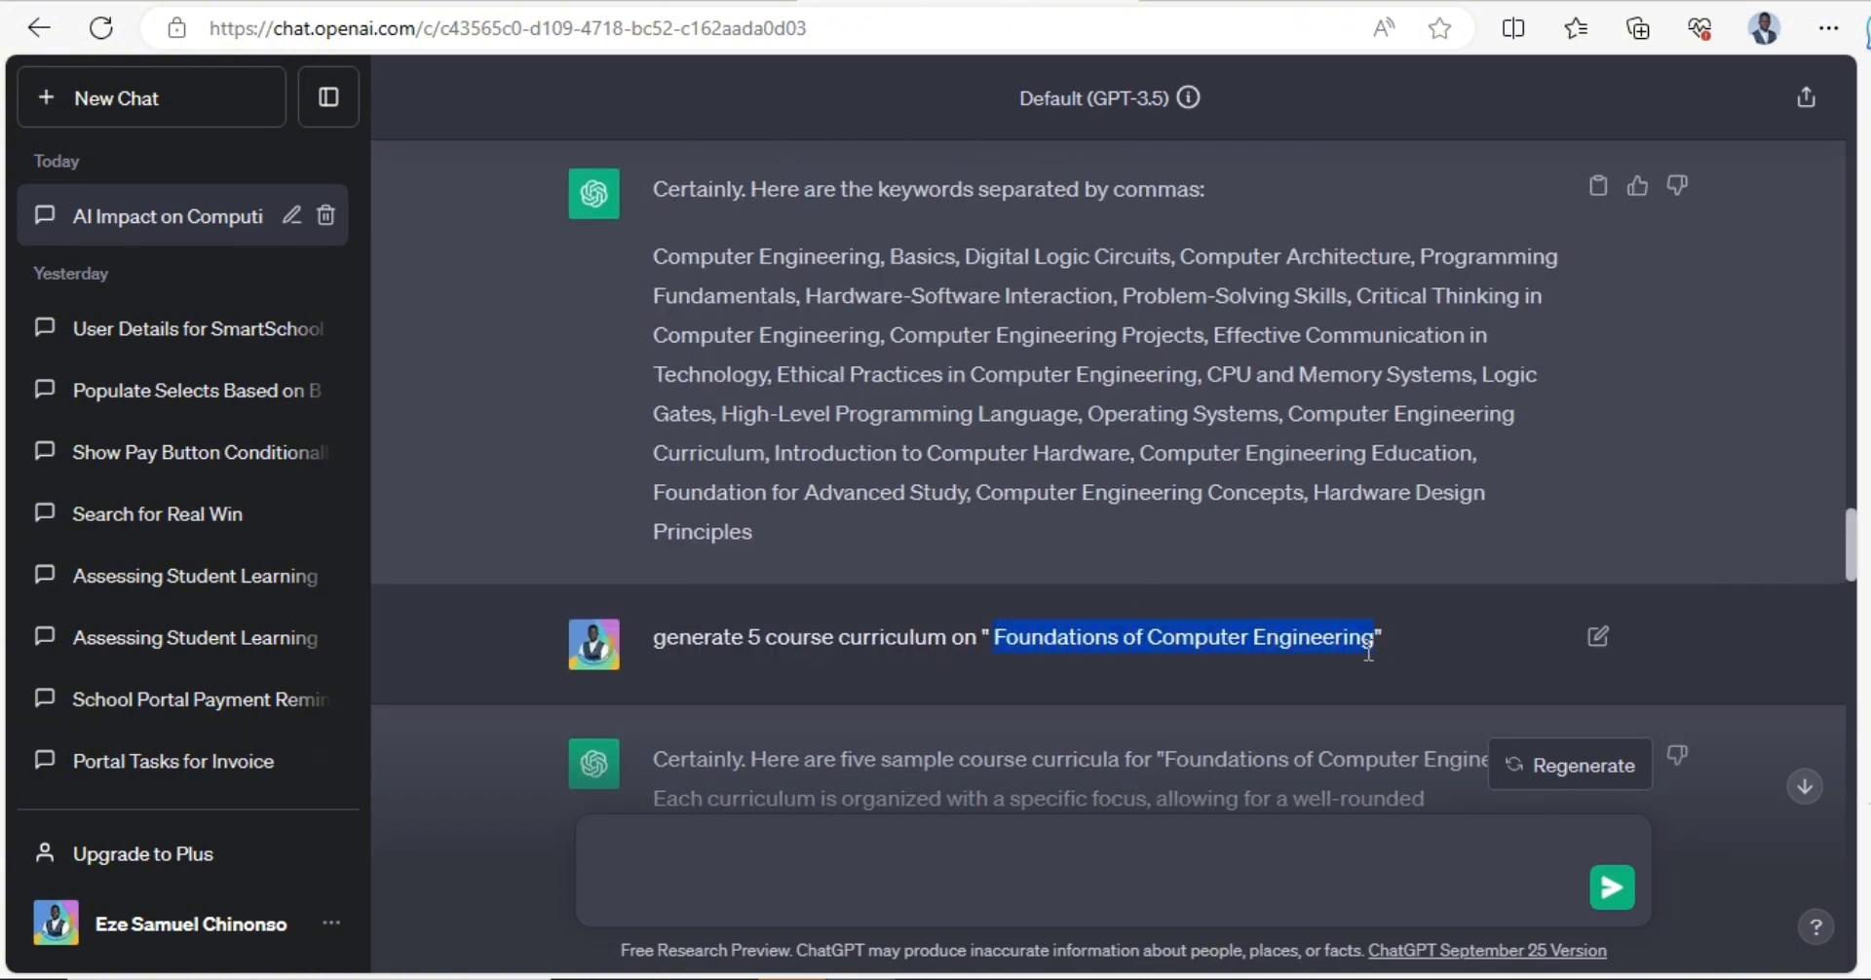
- Return to the Add Online Quiz form and set the quiz title to "Foundations of Computer Engineering Quiz 1"
left_click(297, 2)
key("ctrl+v")
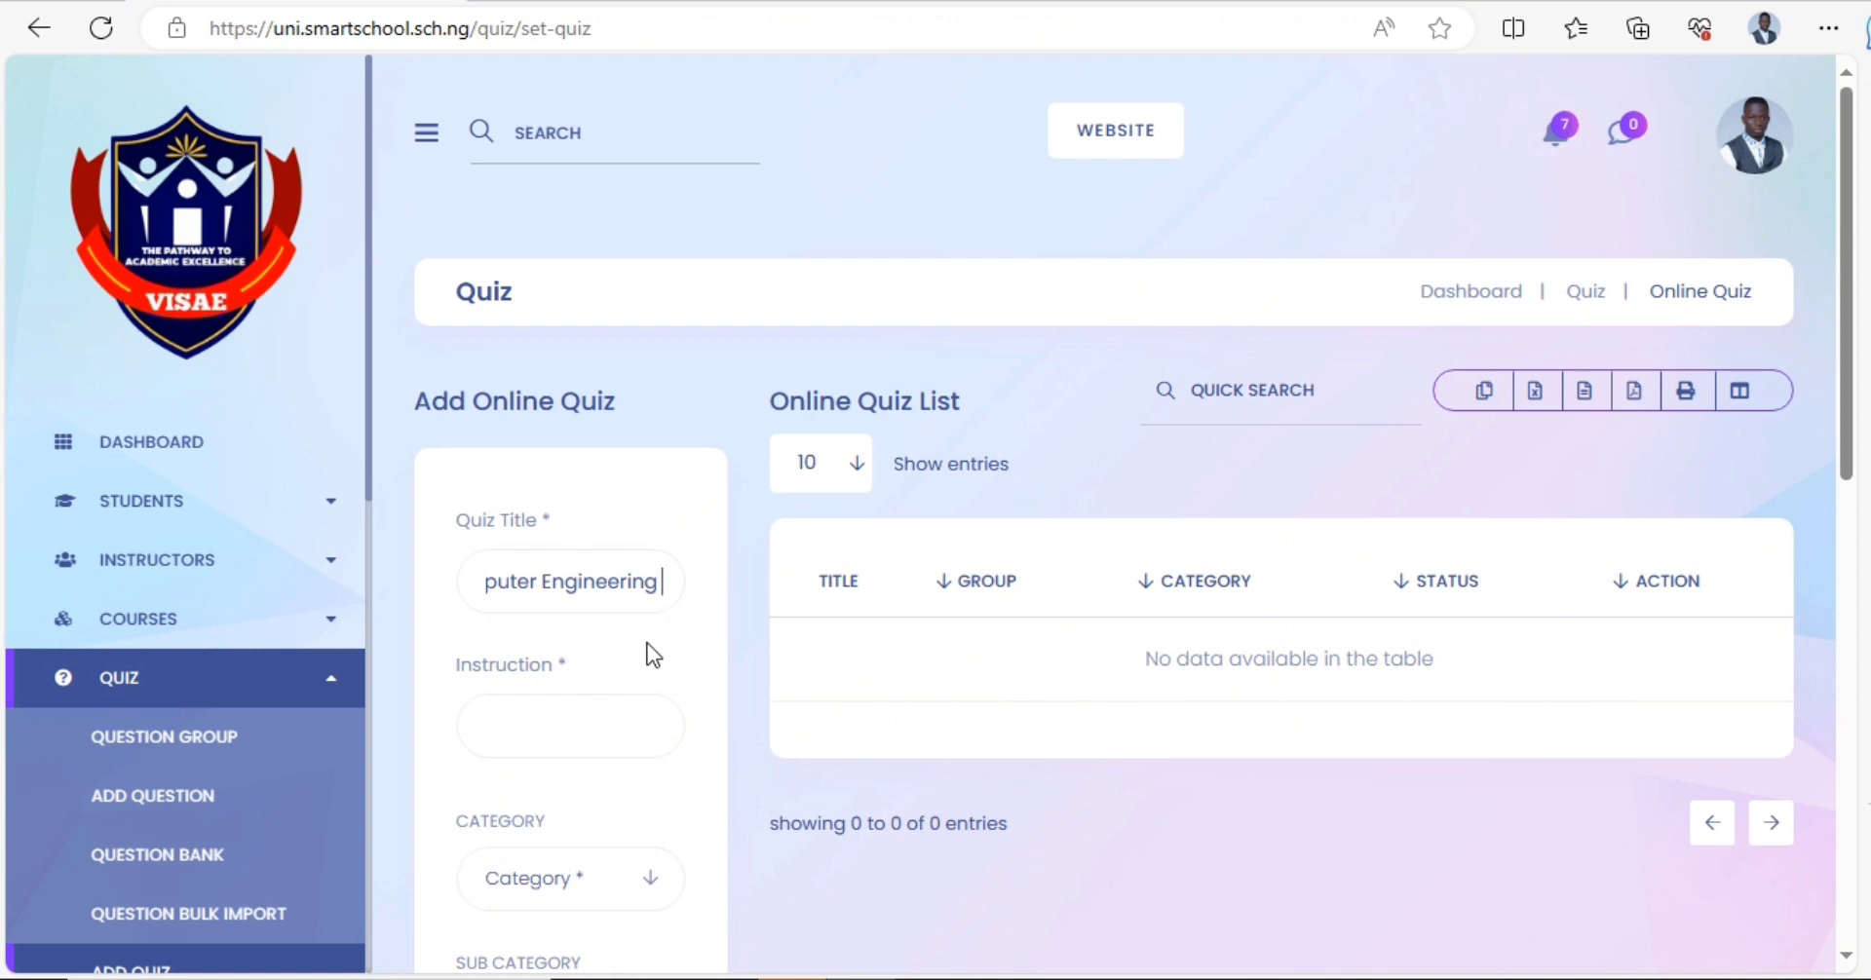
type("Quiz 1")
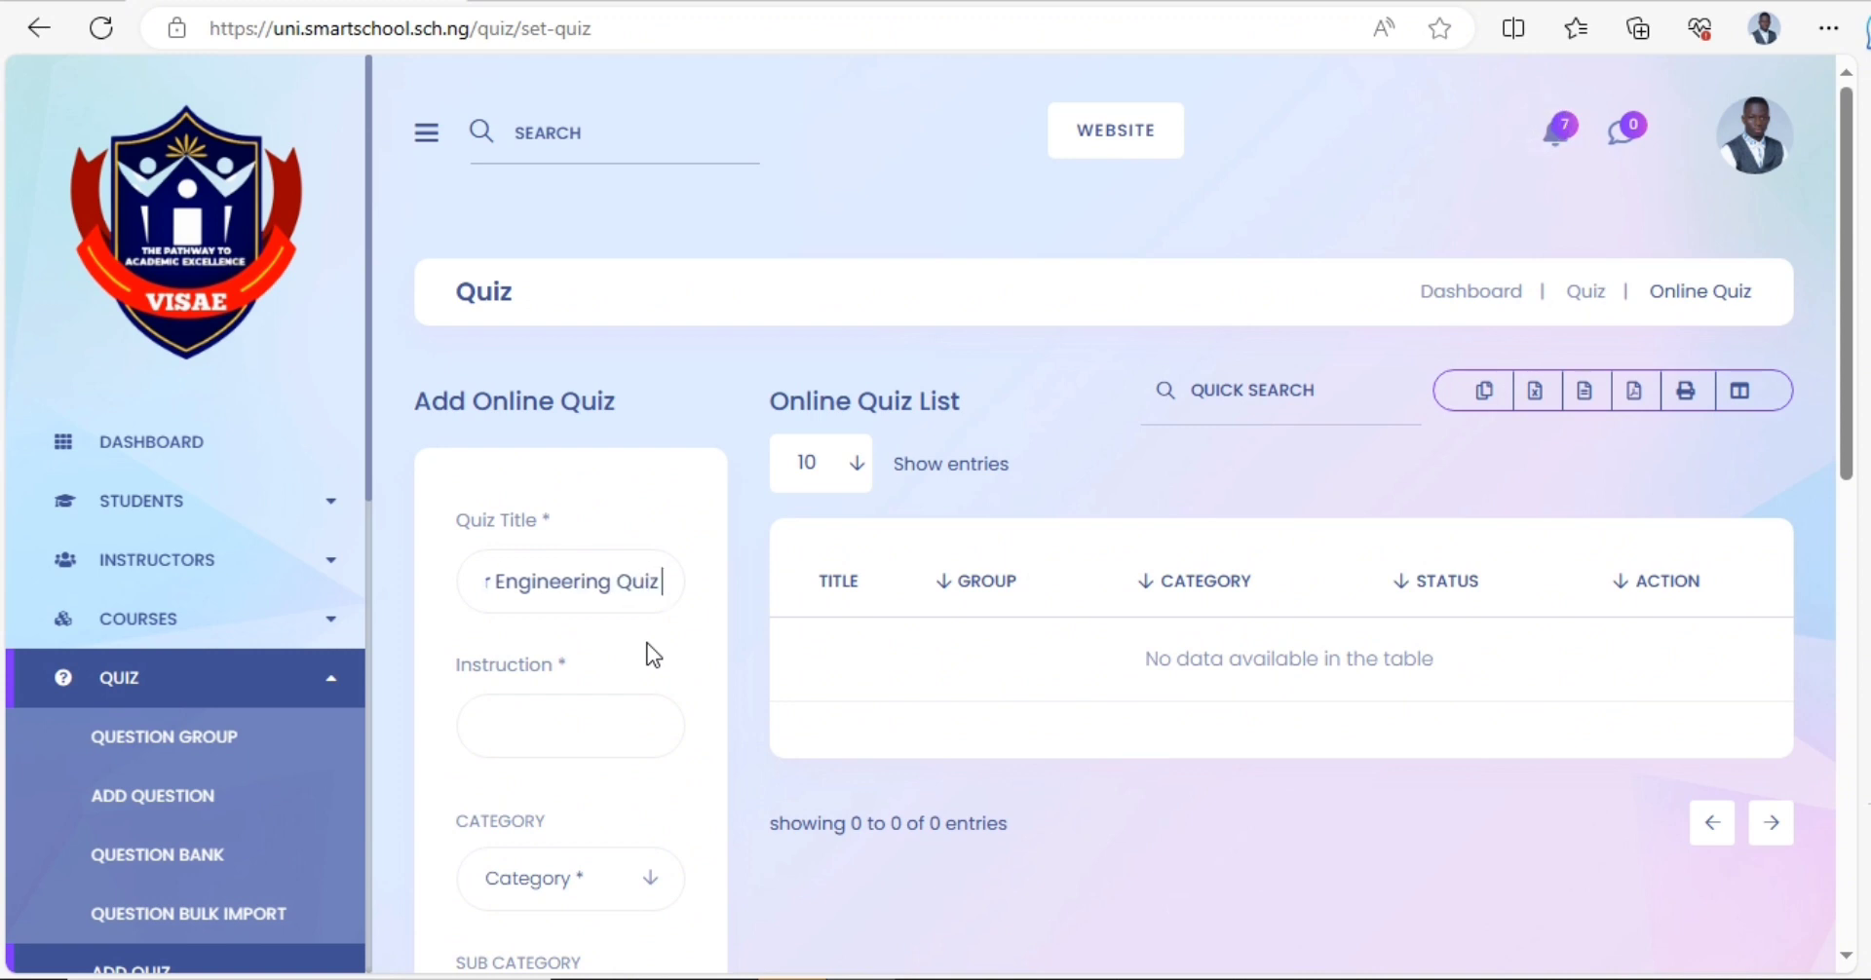
- Enter "Carefully read the question before answering" as the quiz instruction
left_click(581, 712)
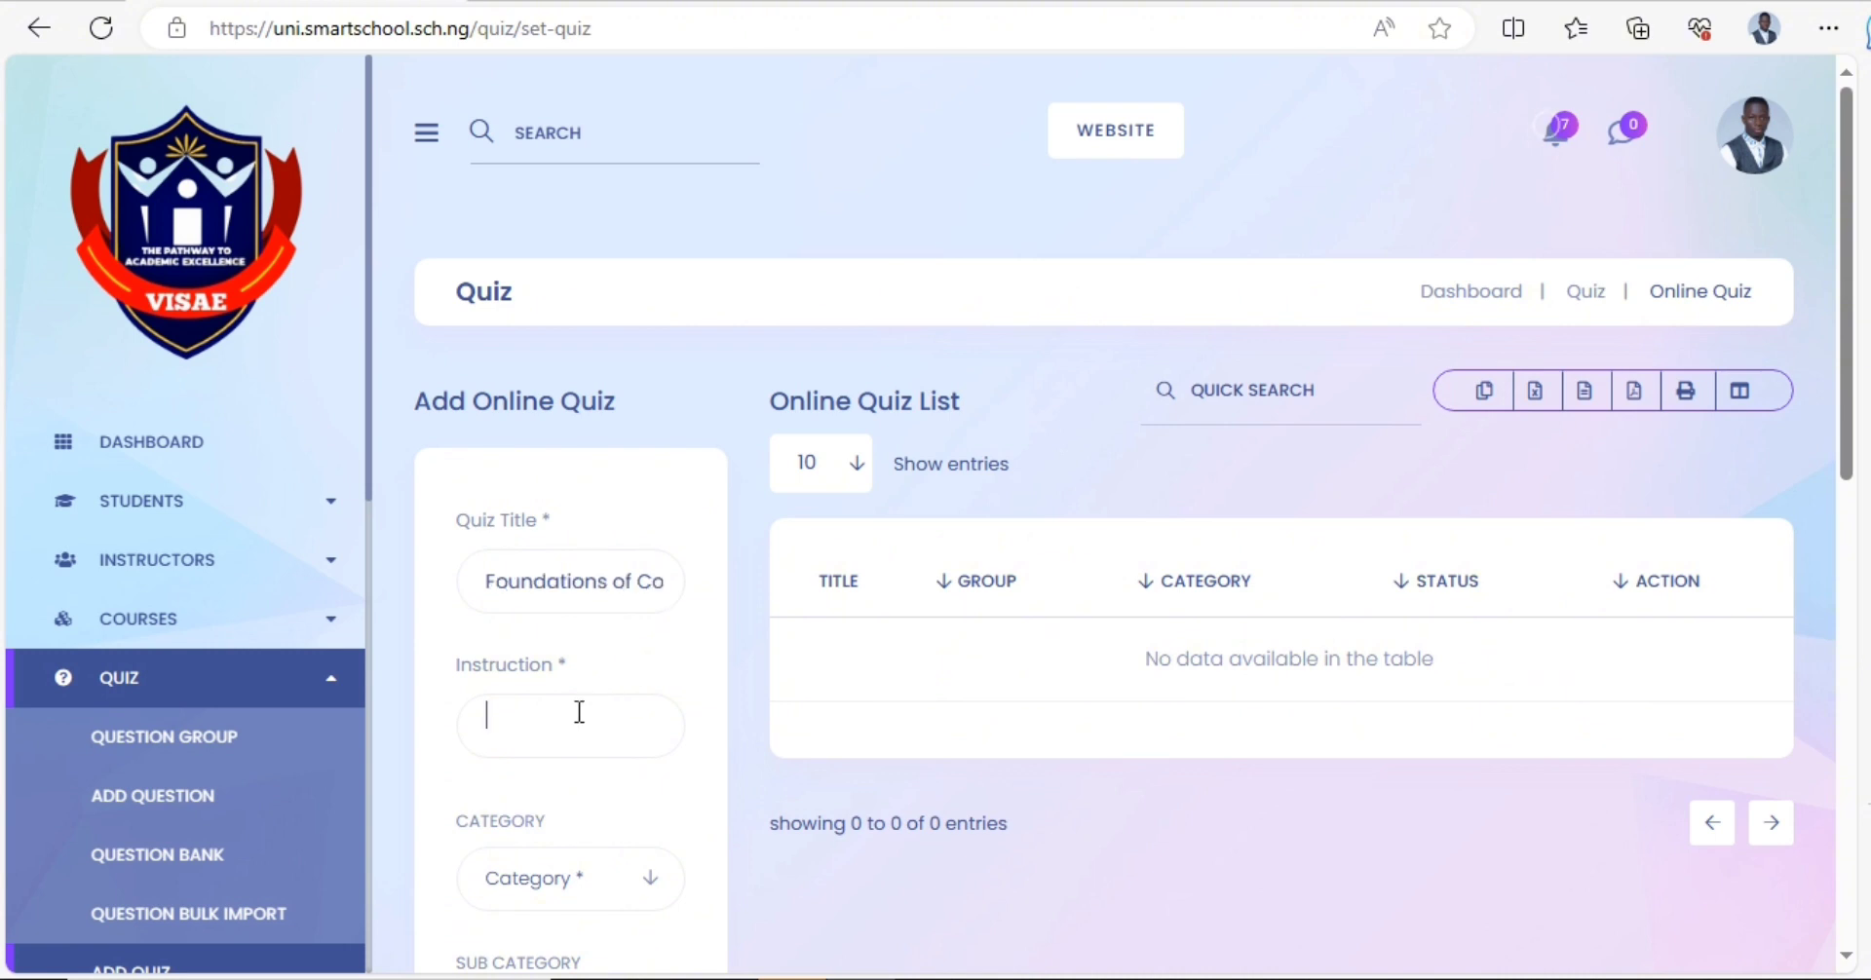
type("An")
key("BackSpace")
key("BackSpace")
type("Carefully read the question")
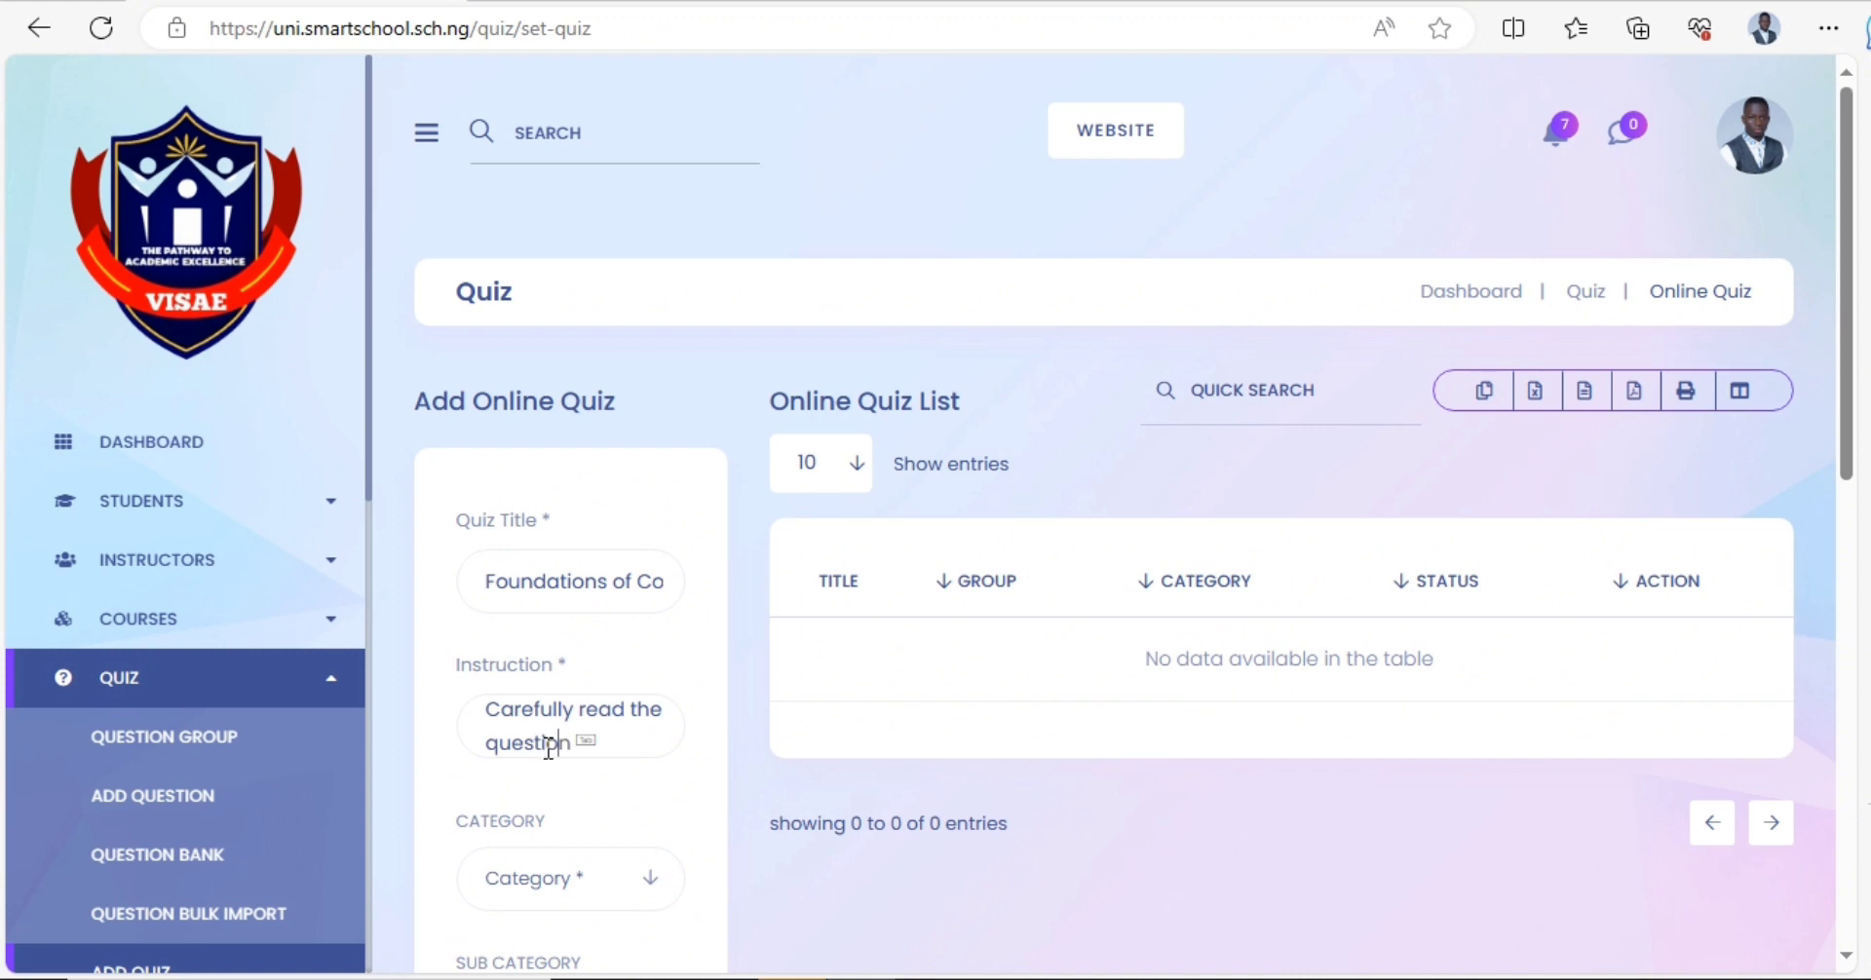
type(" before an")
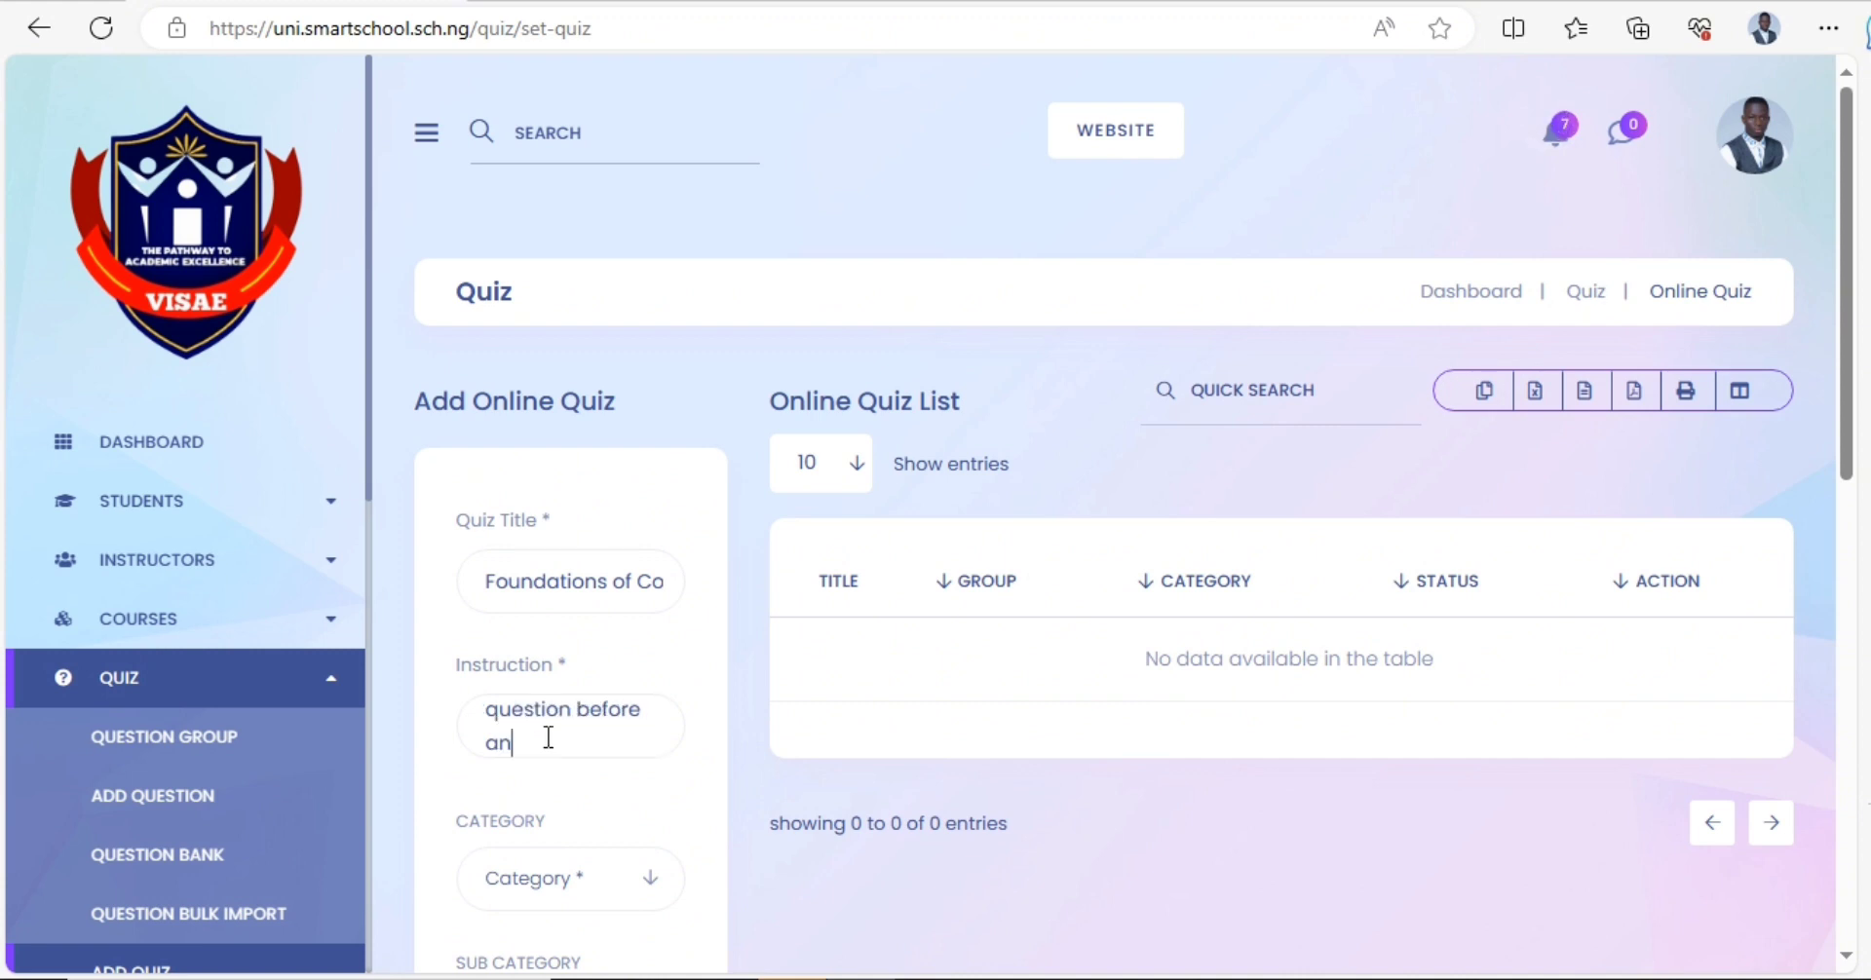
type("swering")
- Set the quiz's category to Faculty of Engineering and its sub category to Computer Engineering
scroll(527, 729, "down", 3)
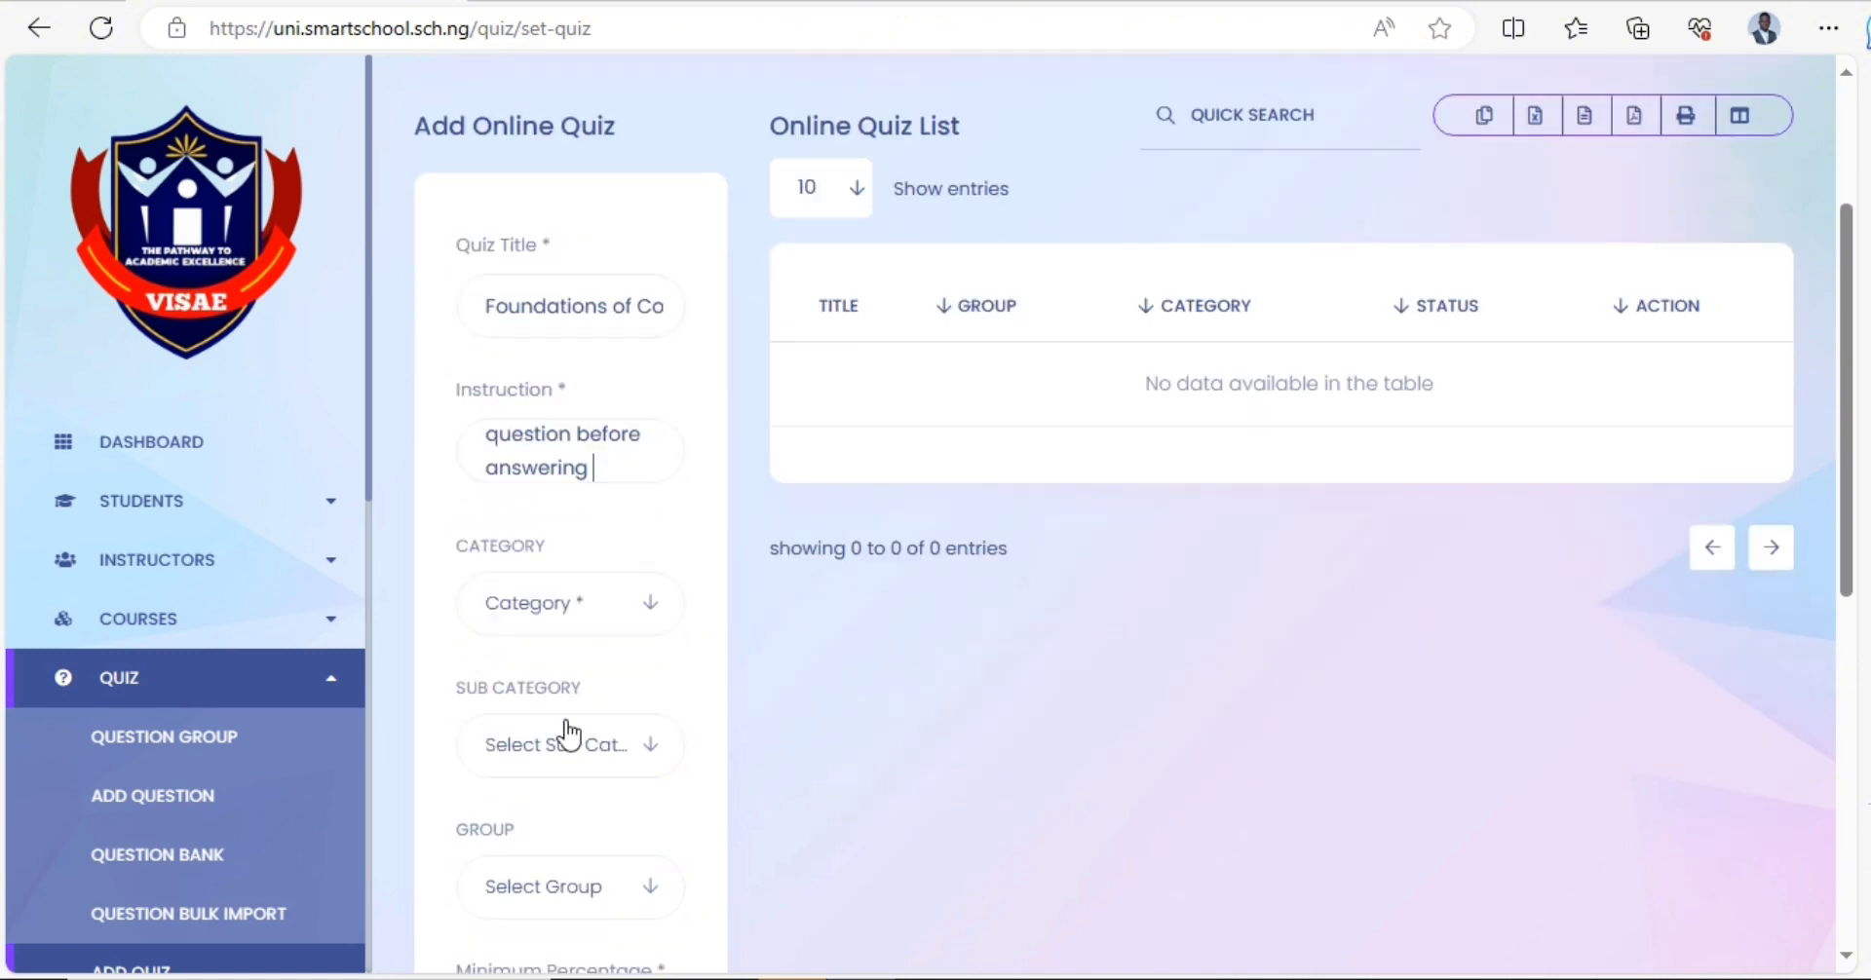
left_click(639, 609)
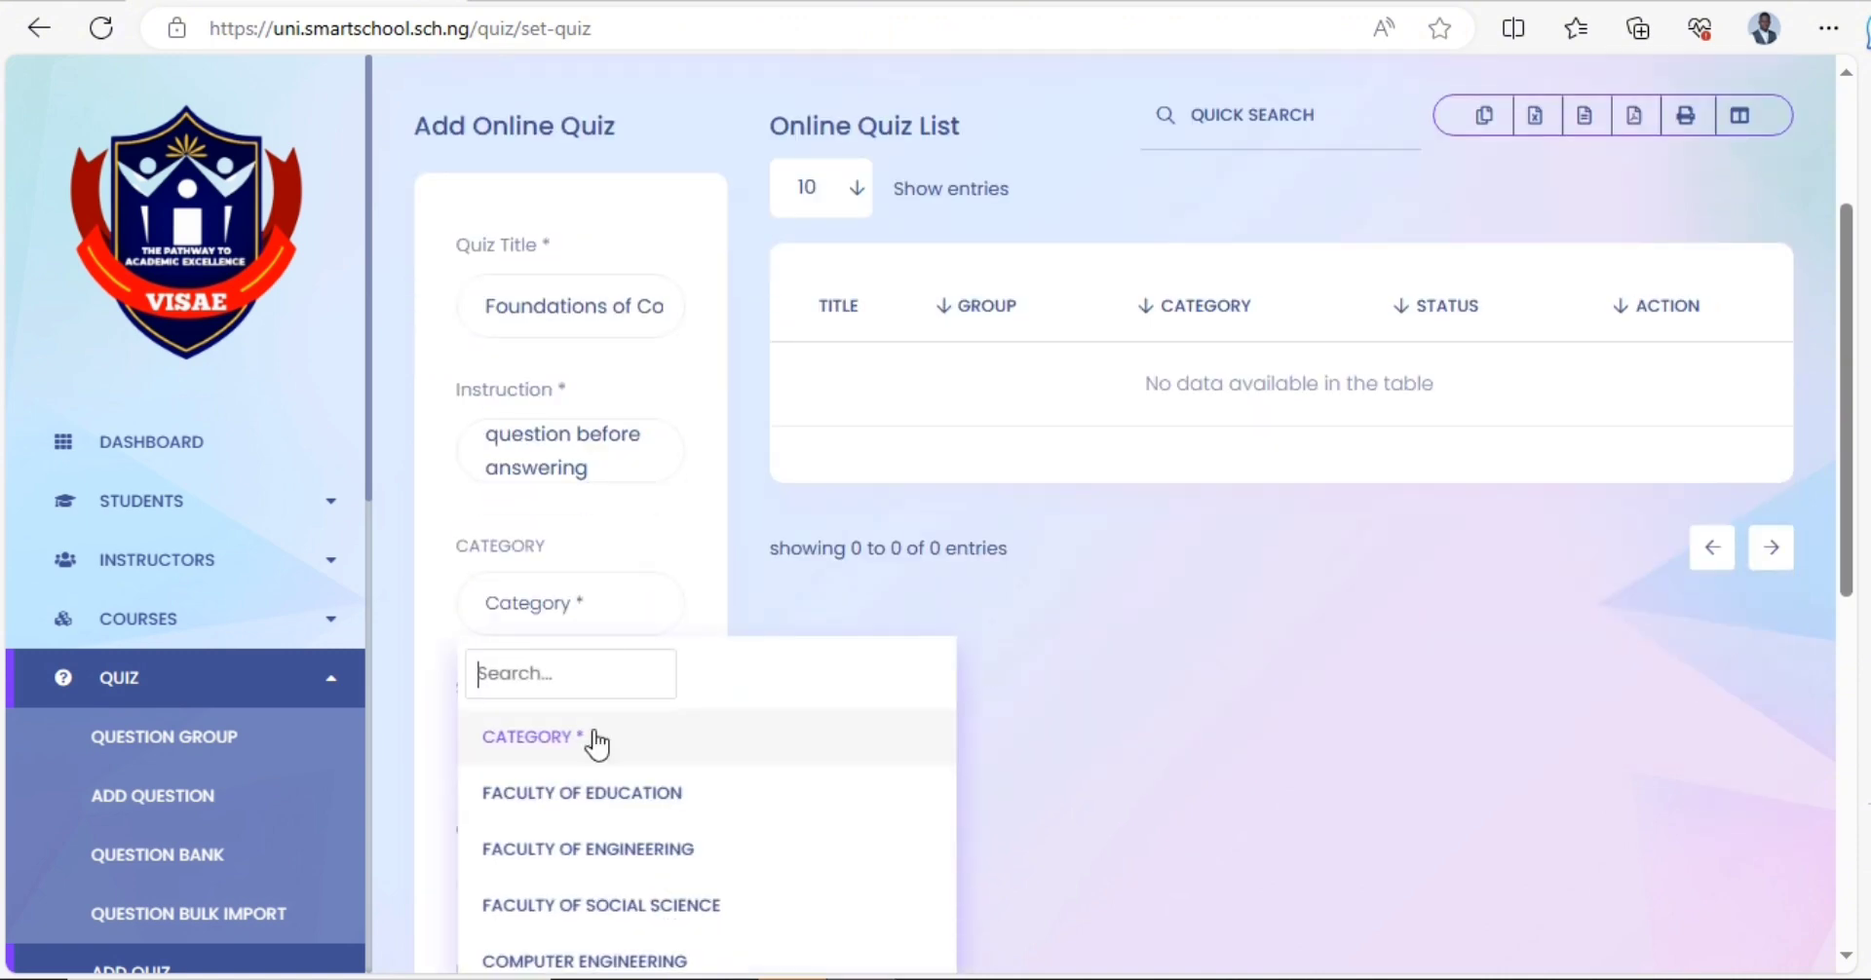
left_click(676, 848)
scroll(626, 526, "down", 3)
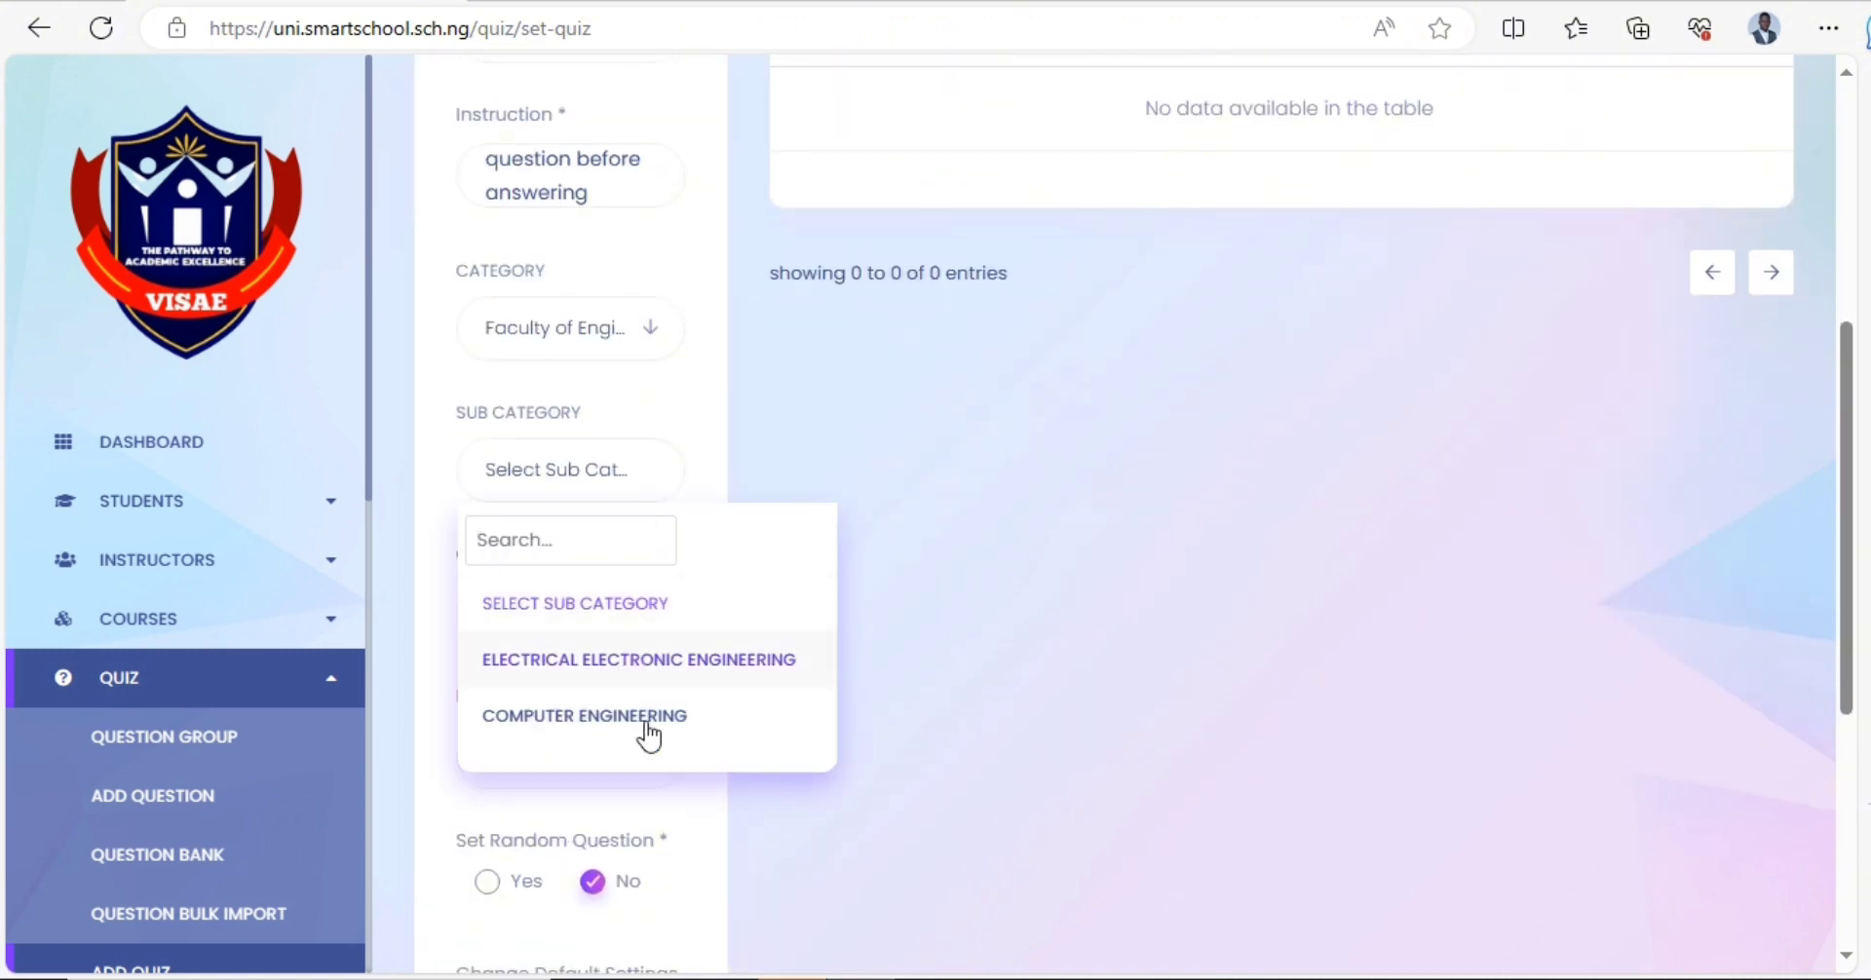
left_click(647, 736)
scroll(594, 627, "down", 3)
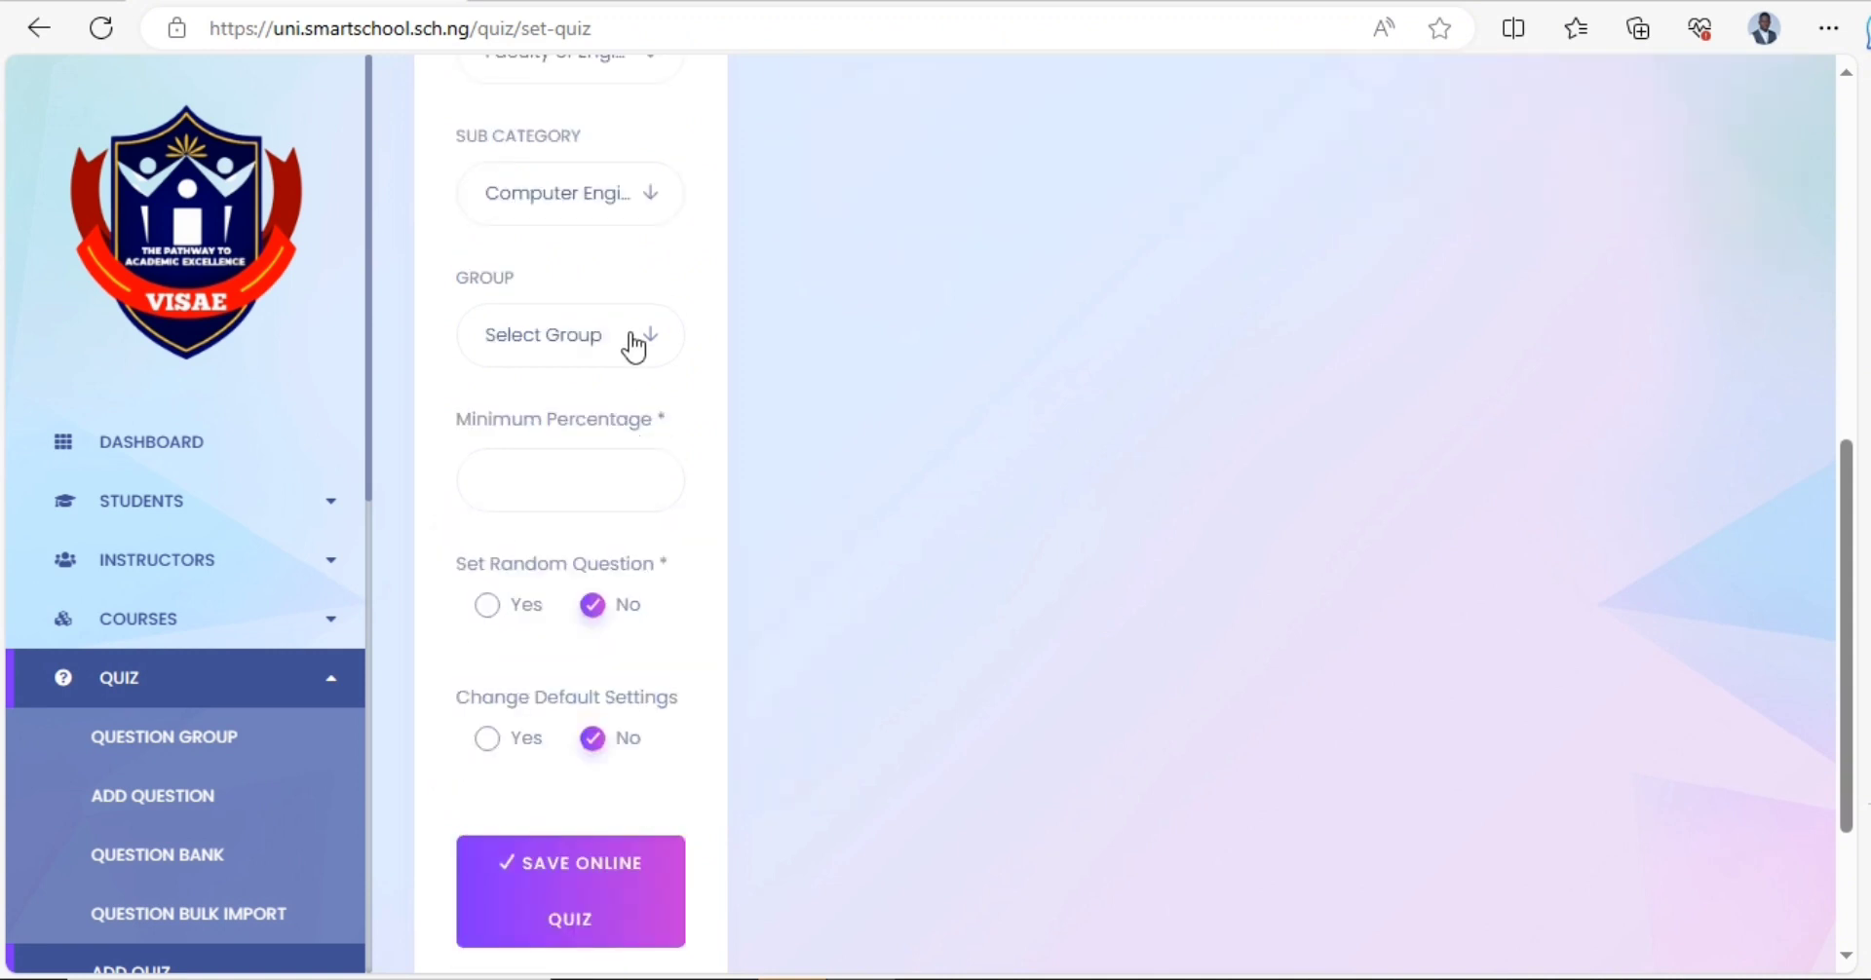
- Assign the quiz to the Foundations of Computer Engineering Quiz group and enter a minimum percentage of 10
left_click(634, 347)
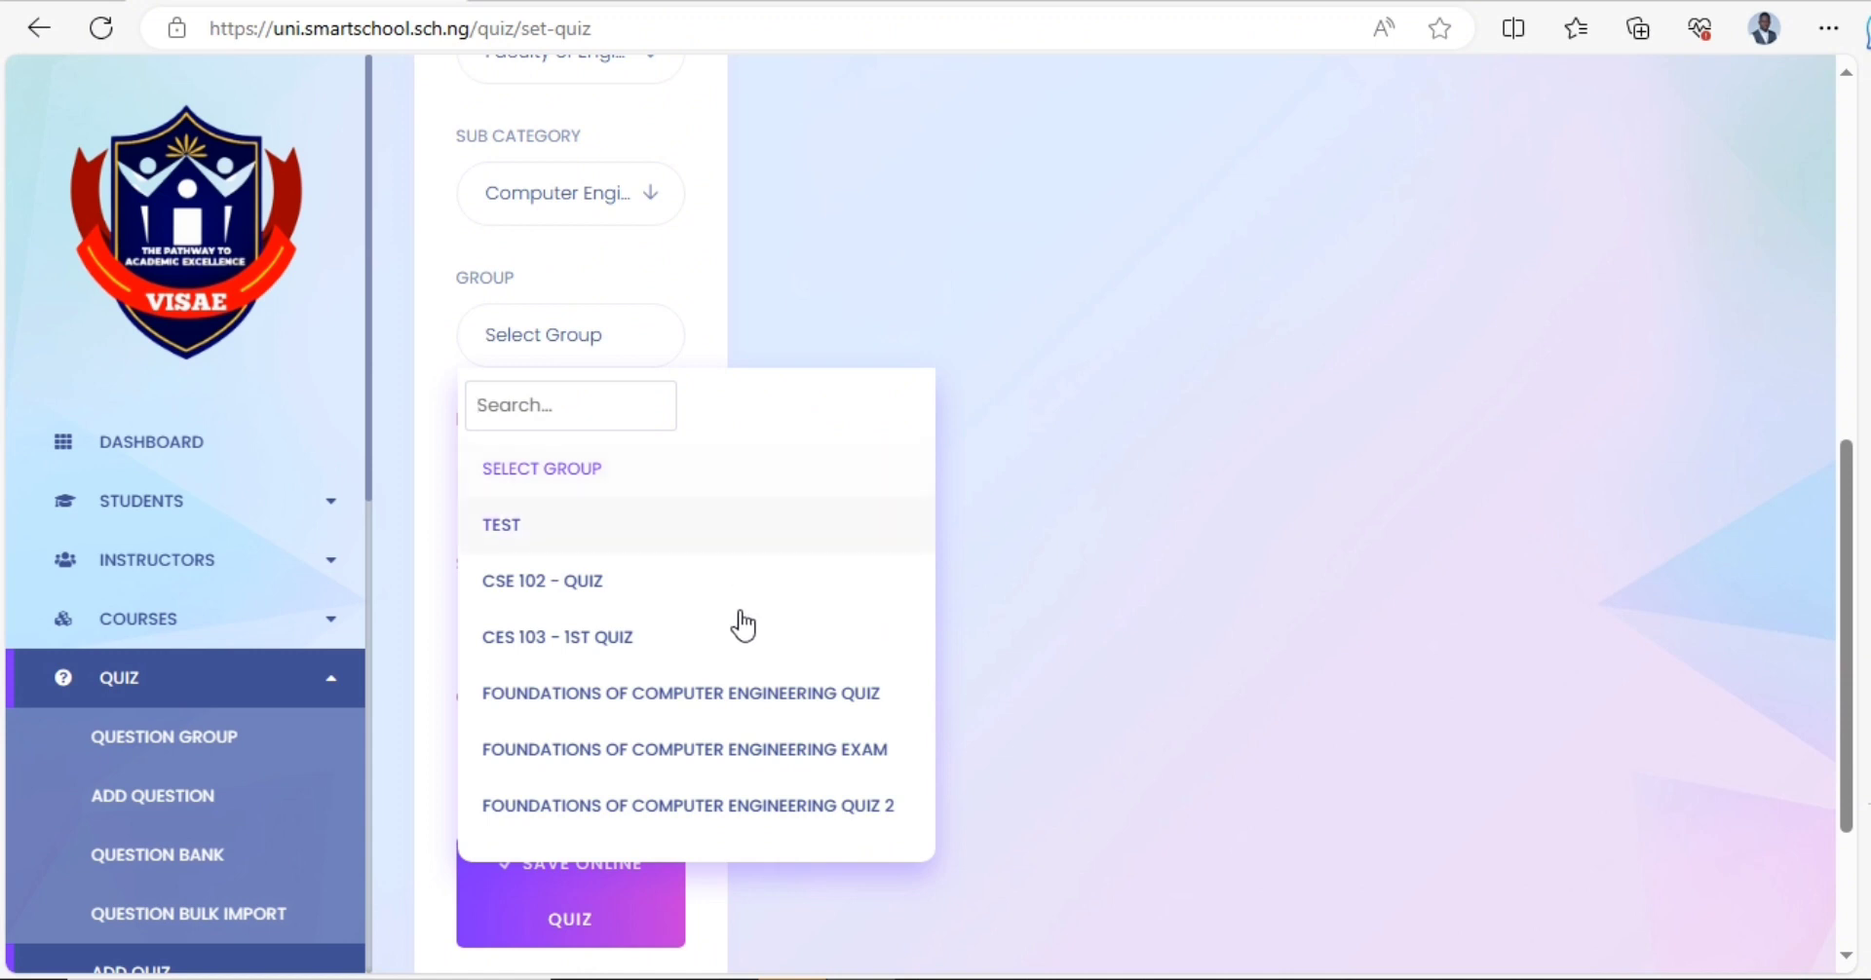
left_click(843, 716)
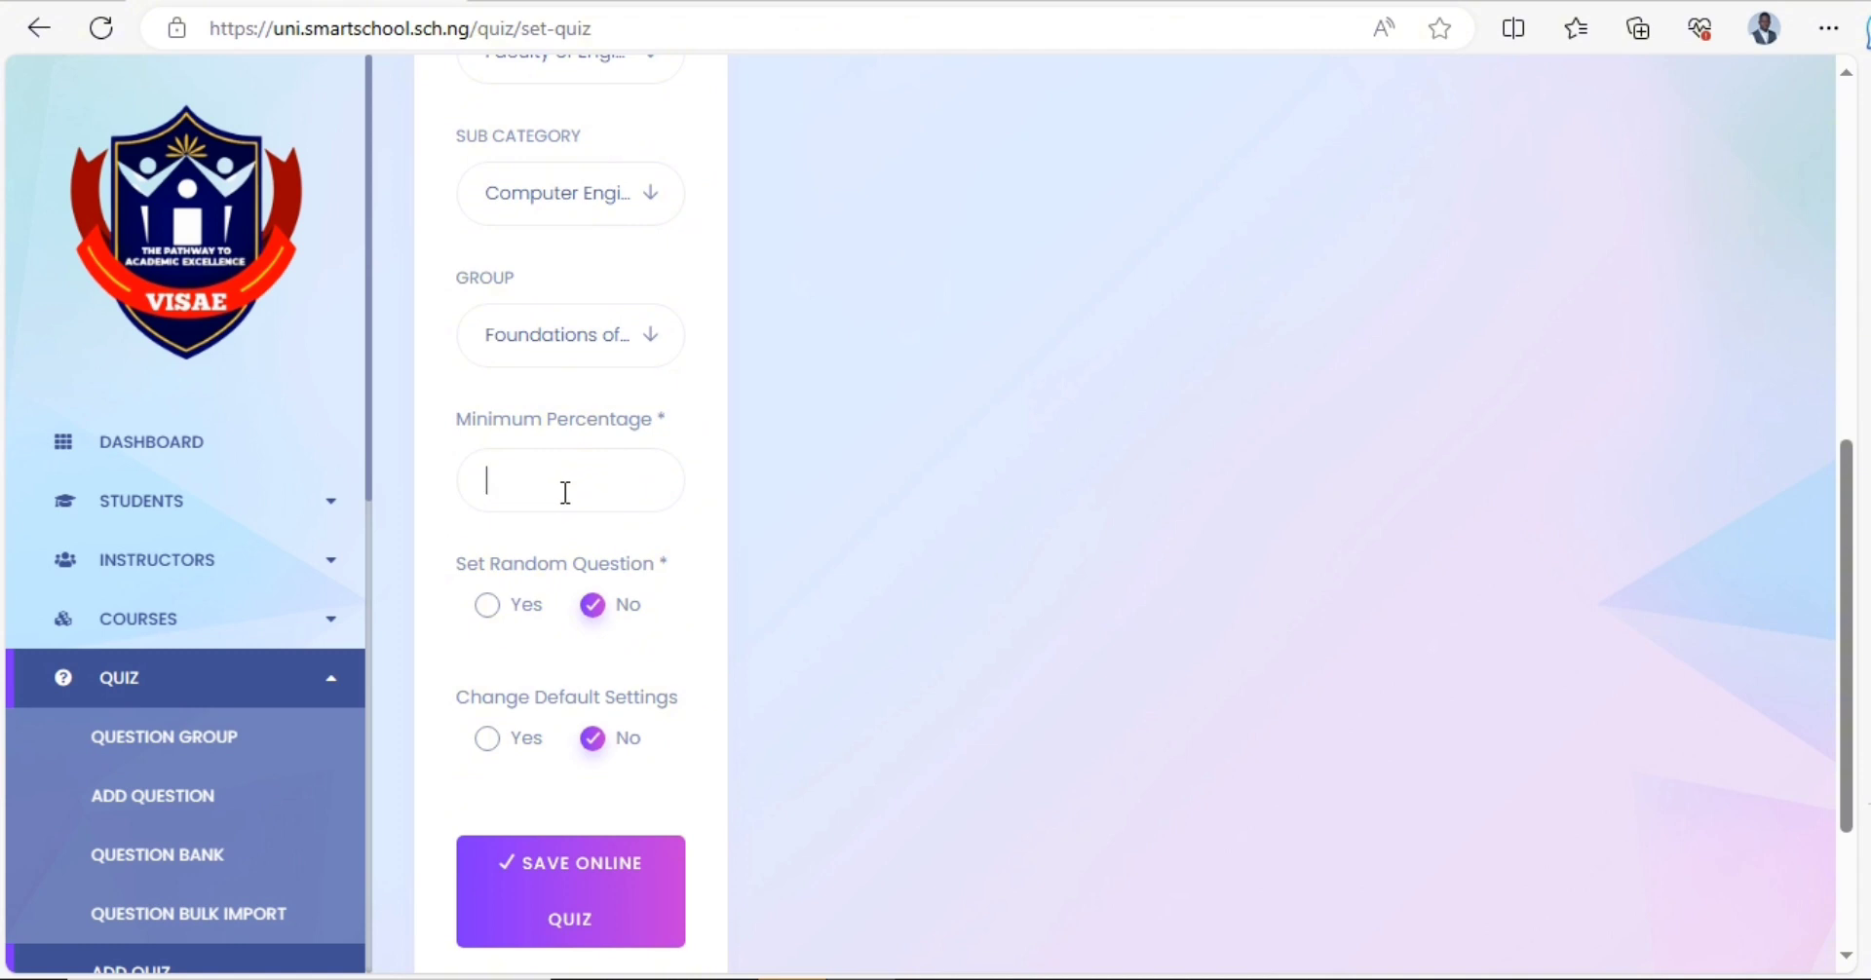
type("3")
key("BackSpace")
type("10")
- Enable random questions for the quiz and set the number of questions to 1
left_click(487, 607)
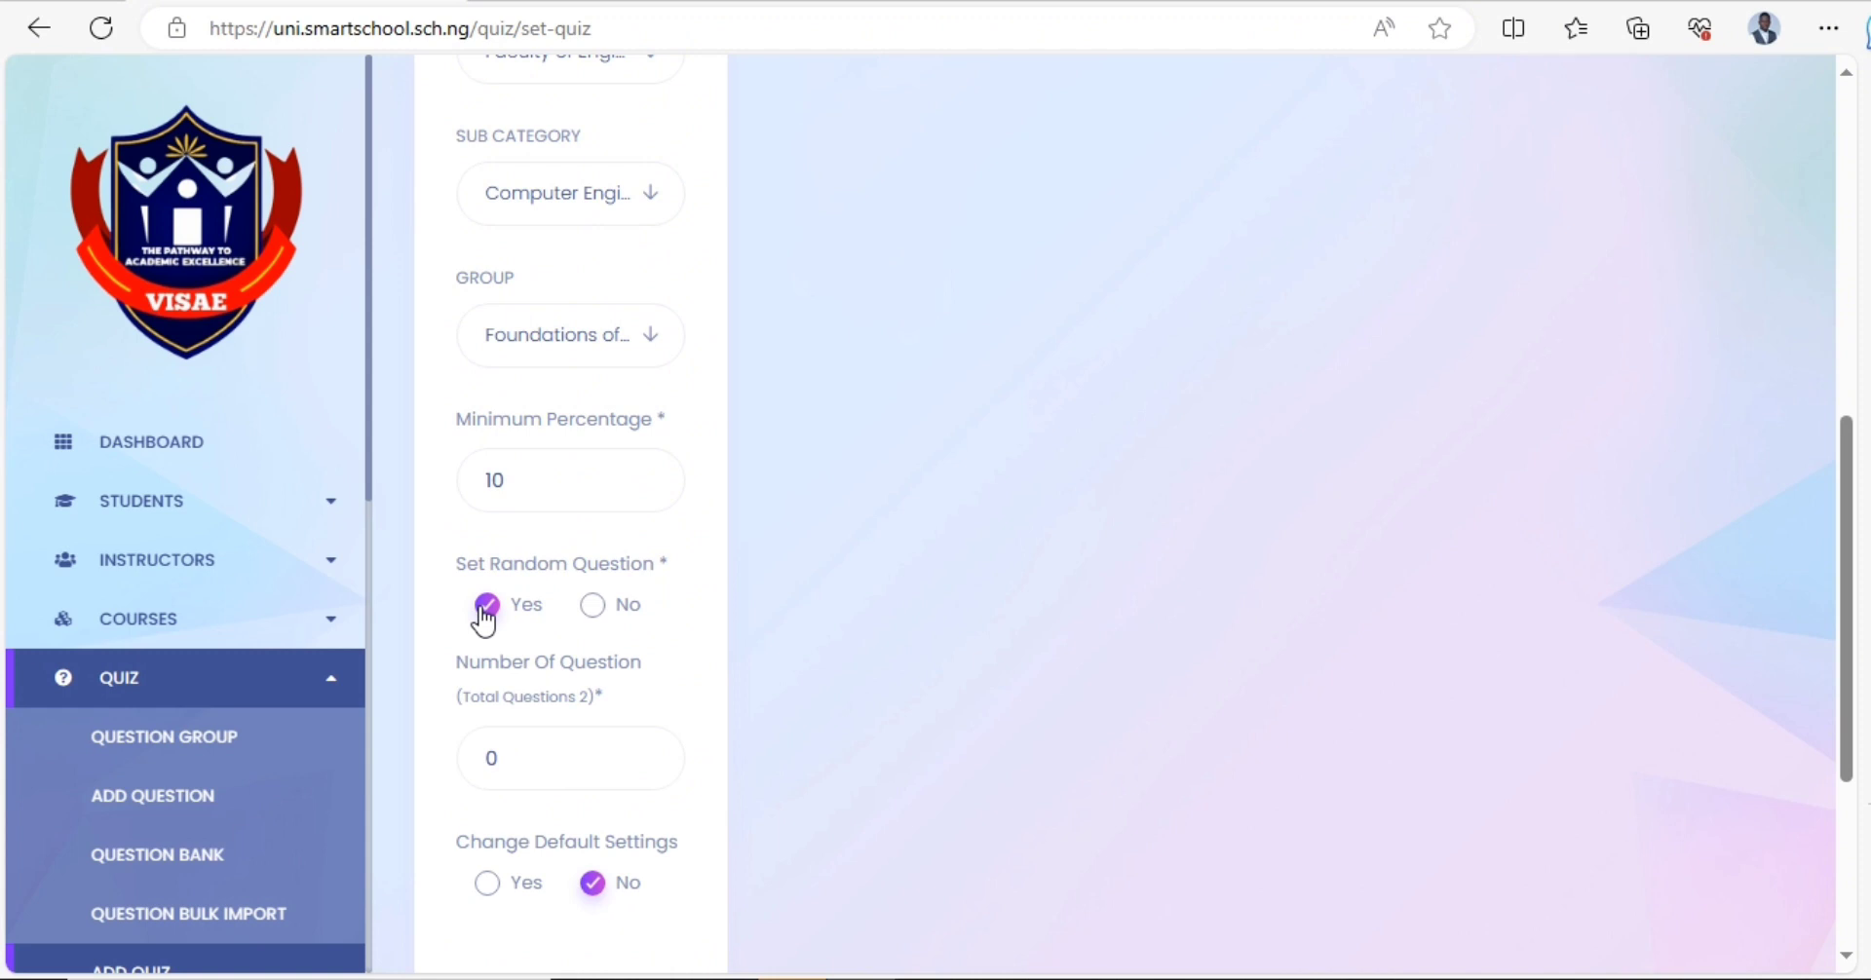
double_click(585, 699)
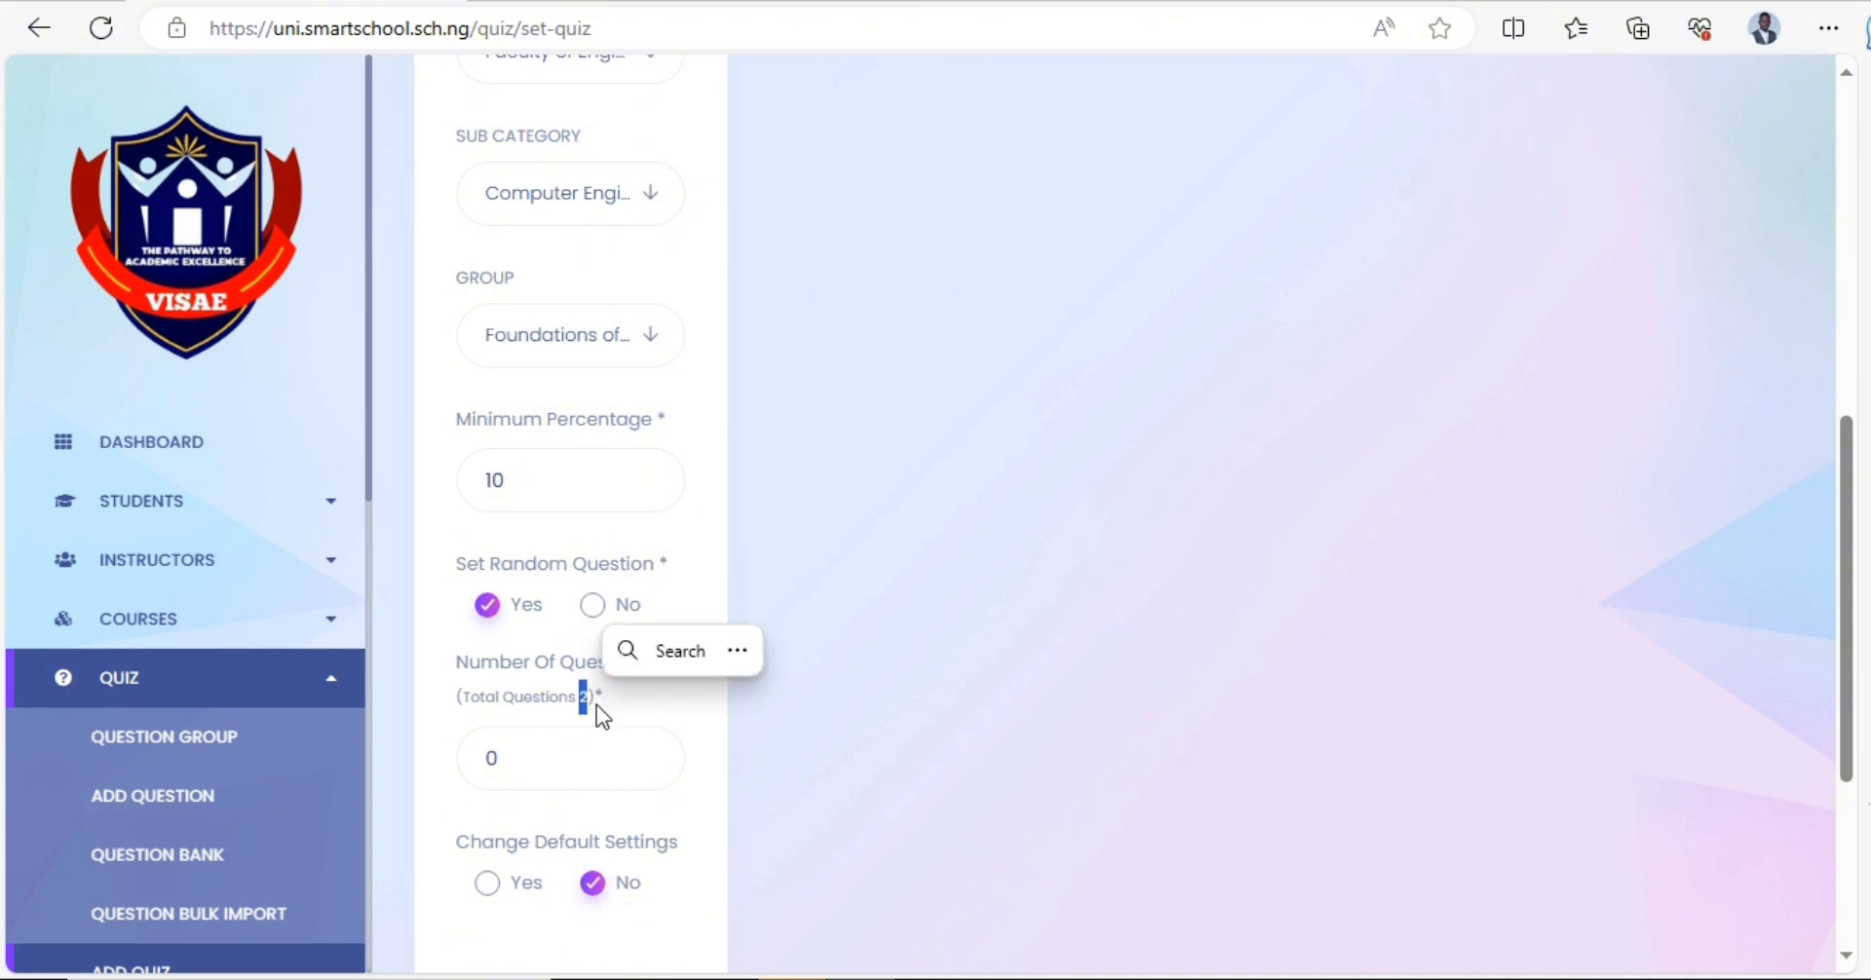
left_click(589, 697)
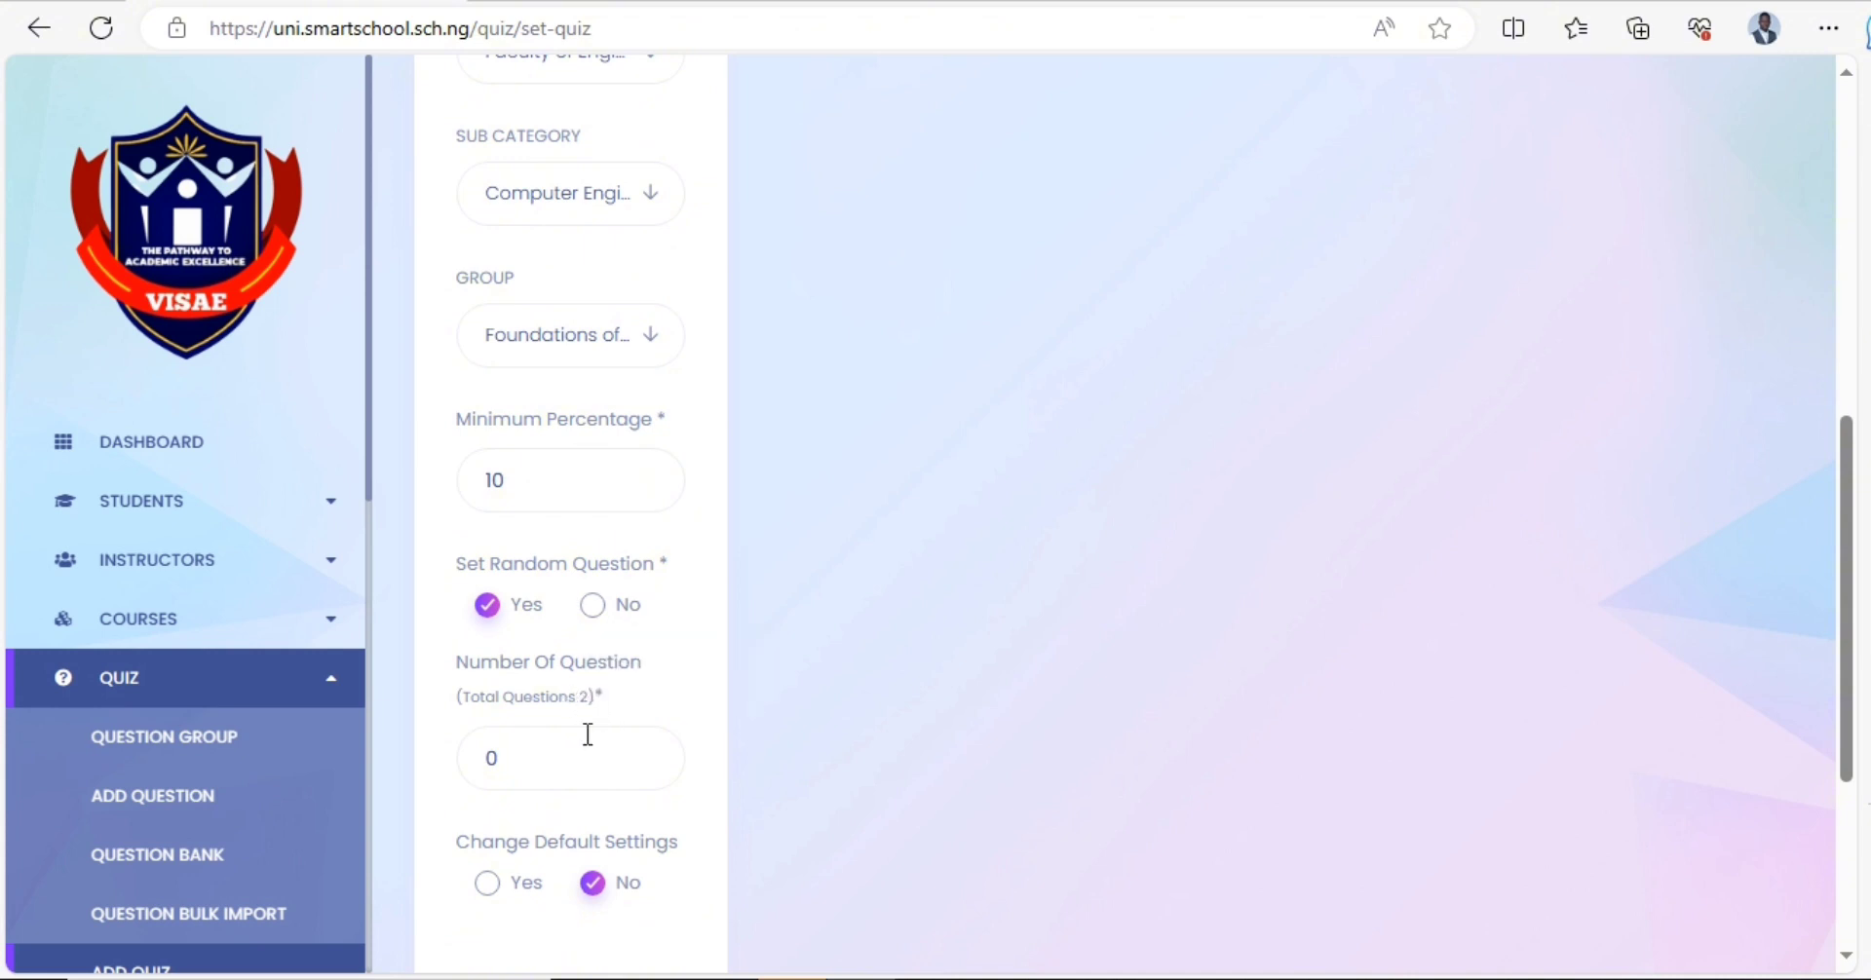
double_click(589, 695)
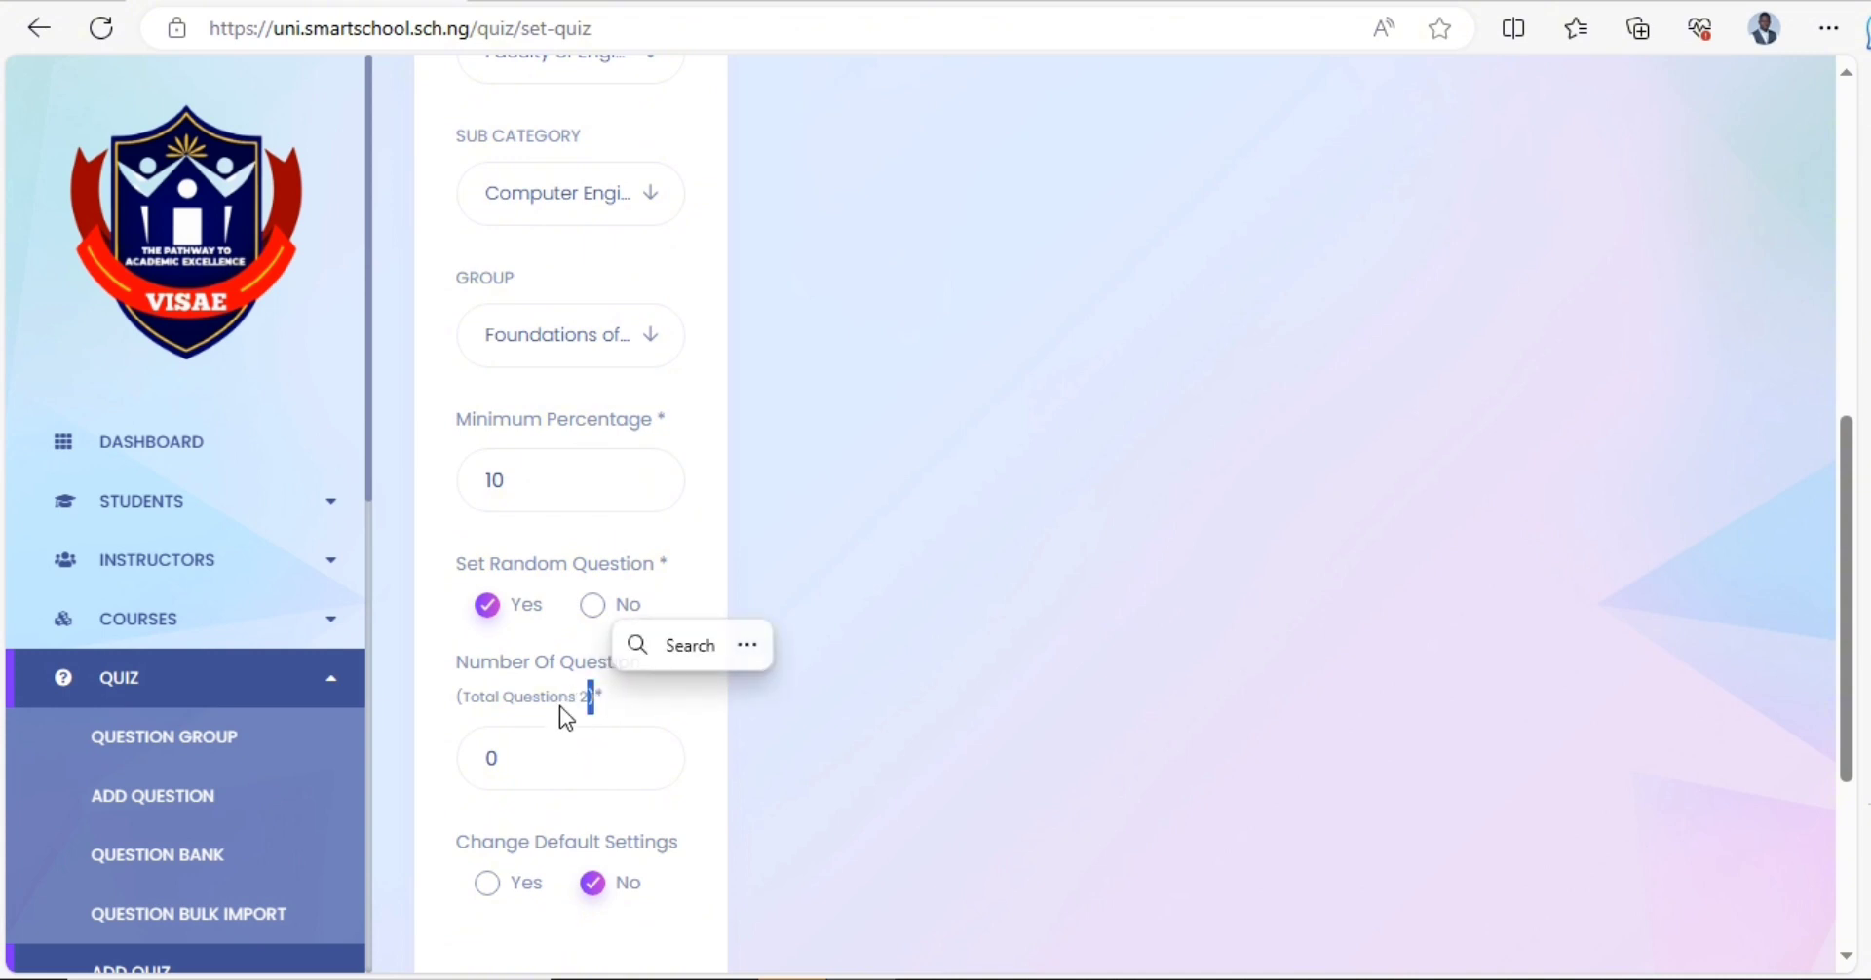
left_click(559, 706)
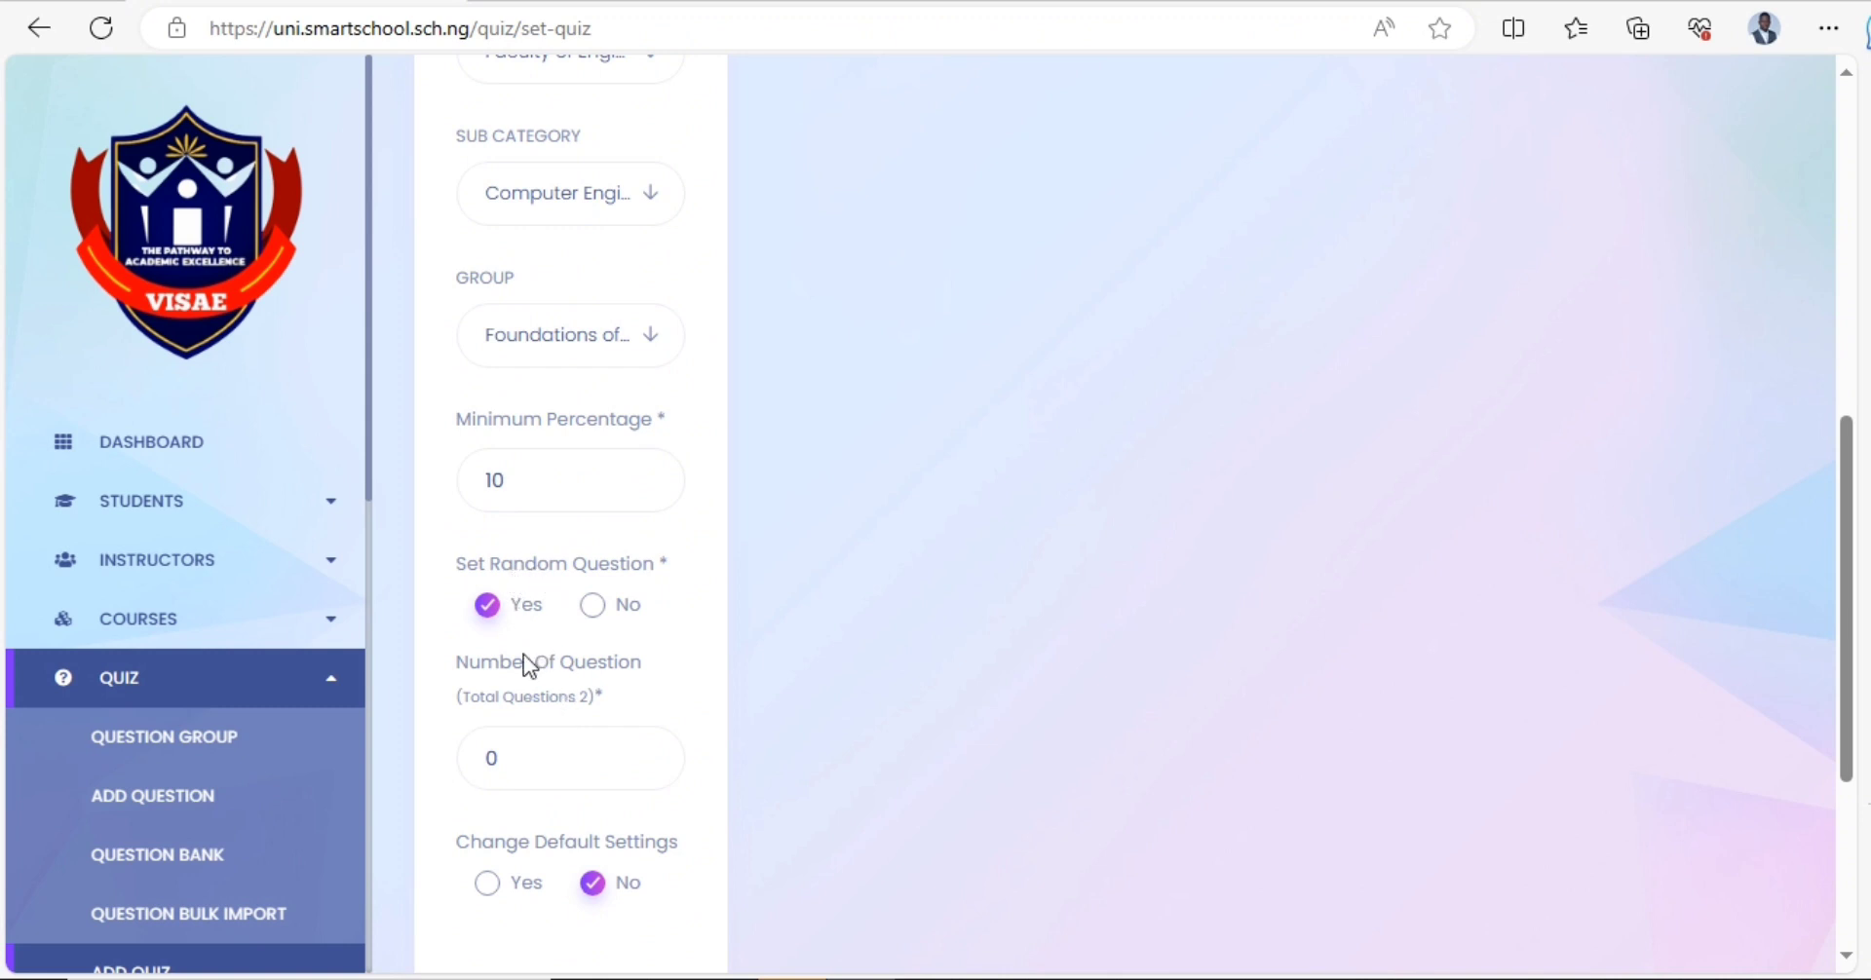
left_click_drag(522, 767, 473, 765)
type("1")
- Set the quiz's minimum percentage to 2 and its number of questions to 2
left_click_drag(510, 480, 490, 484)
type("2")
scroll(541, 631, "down", 3)
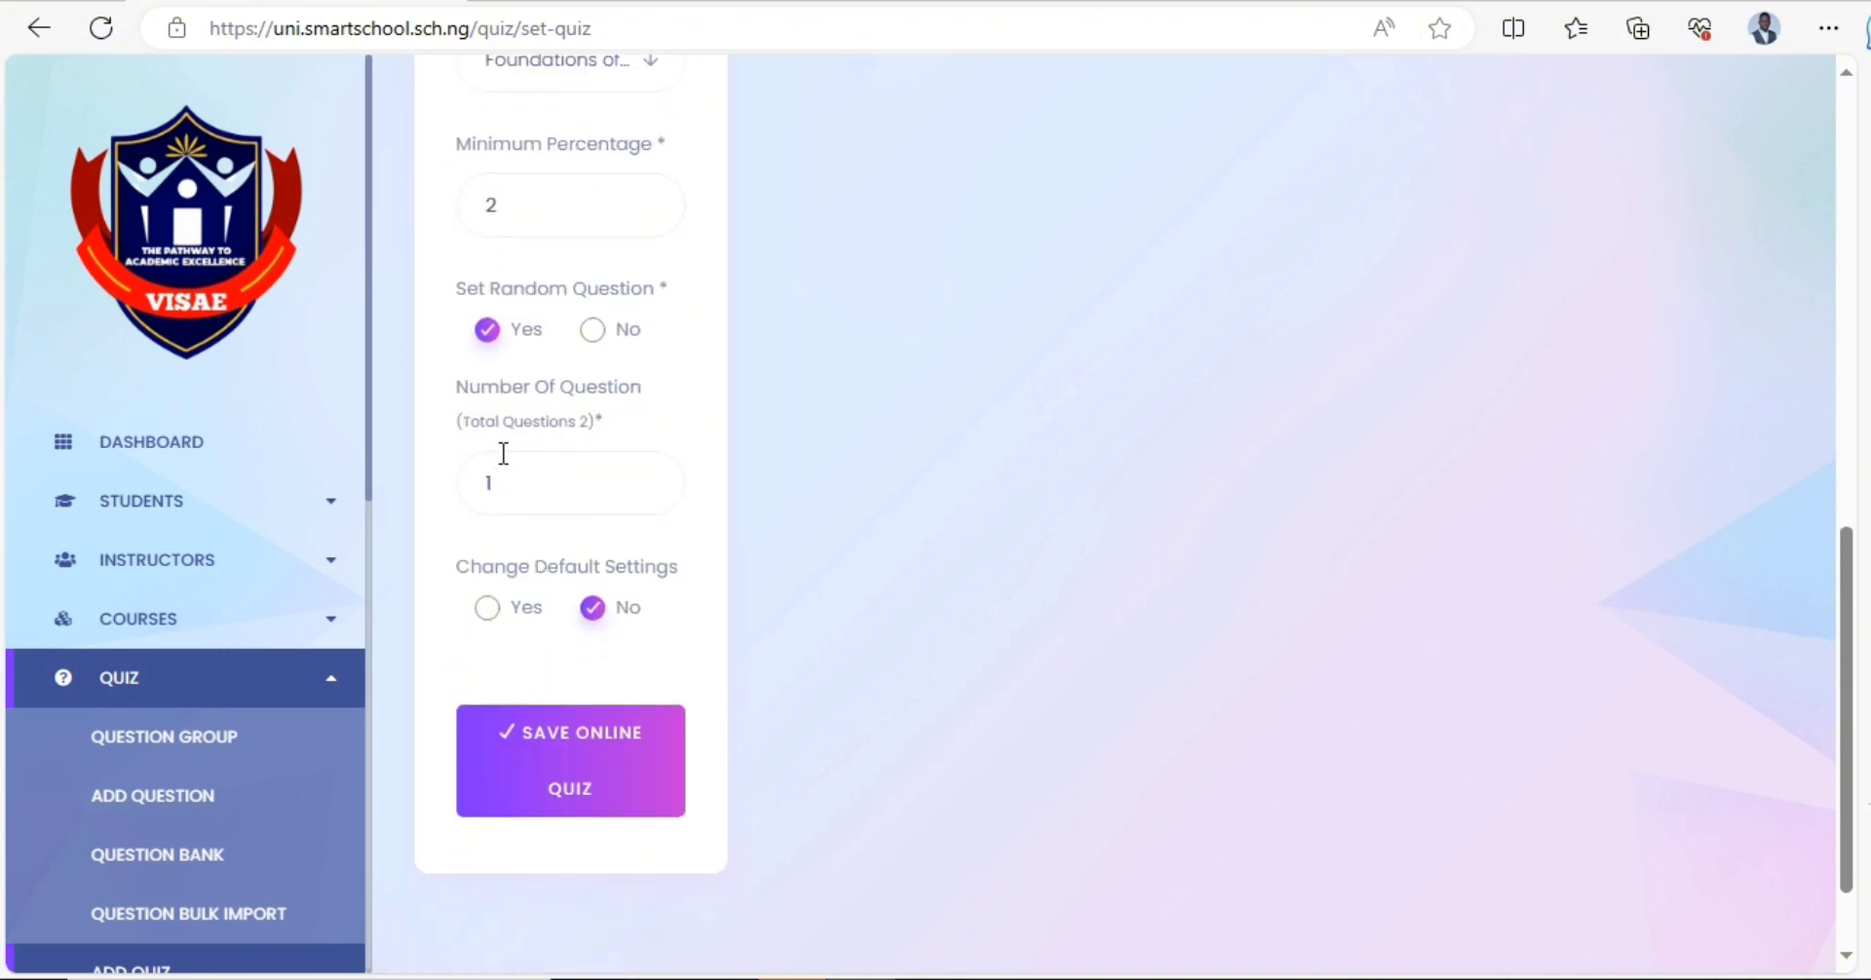
left_click_drag(512, 466, 468, 473)
type("2")
key("BackSpace")
type("33")
key("BackSpace")
key("BackSpace")
type("2")
- Save the new online quiz with its default settings left unchanged
scroll(585, 651, "down", 2)
scroll(166, 776, "down", 5)
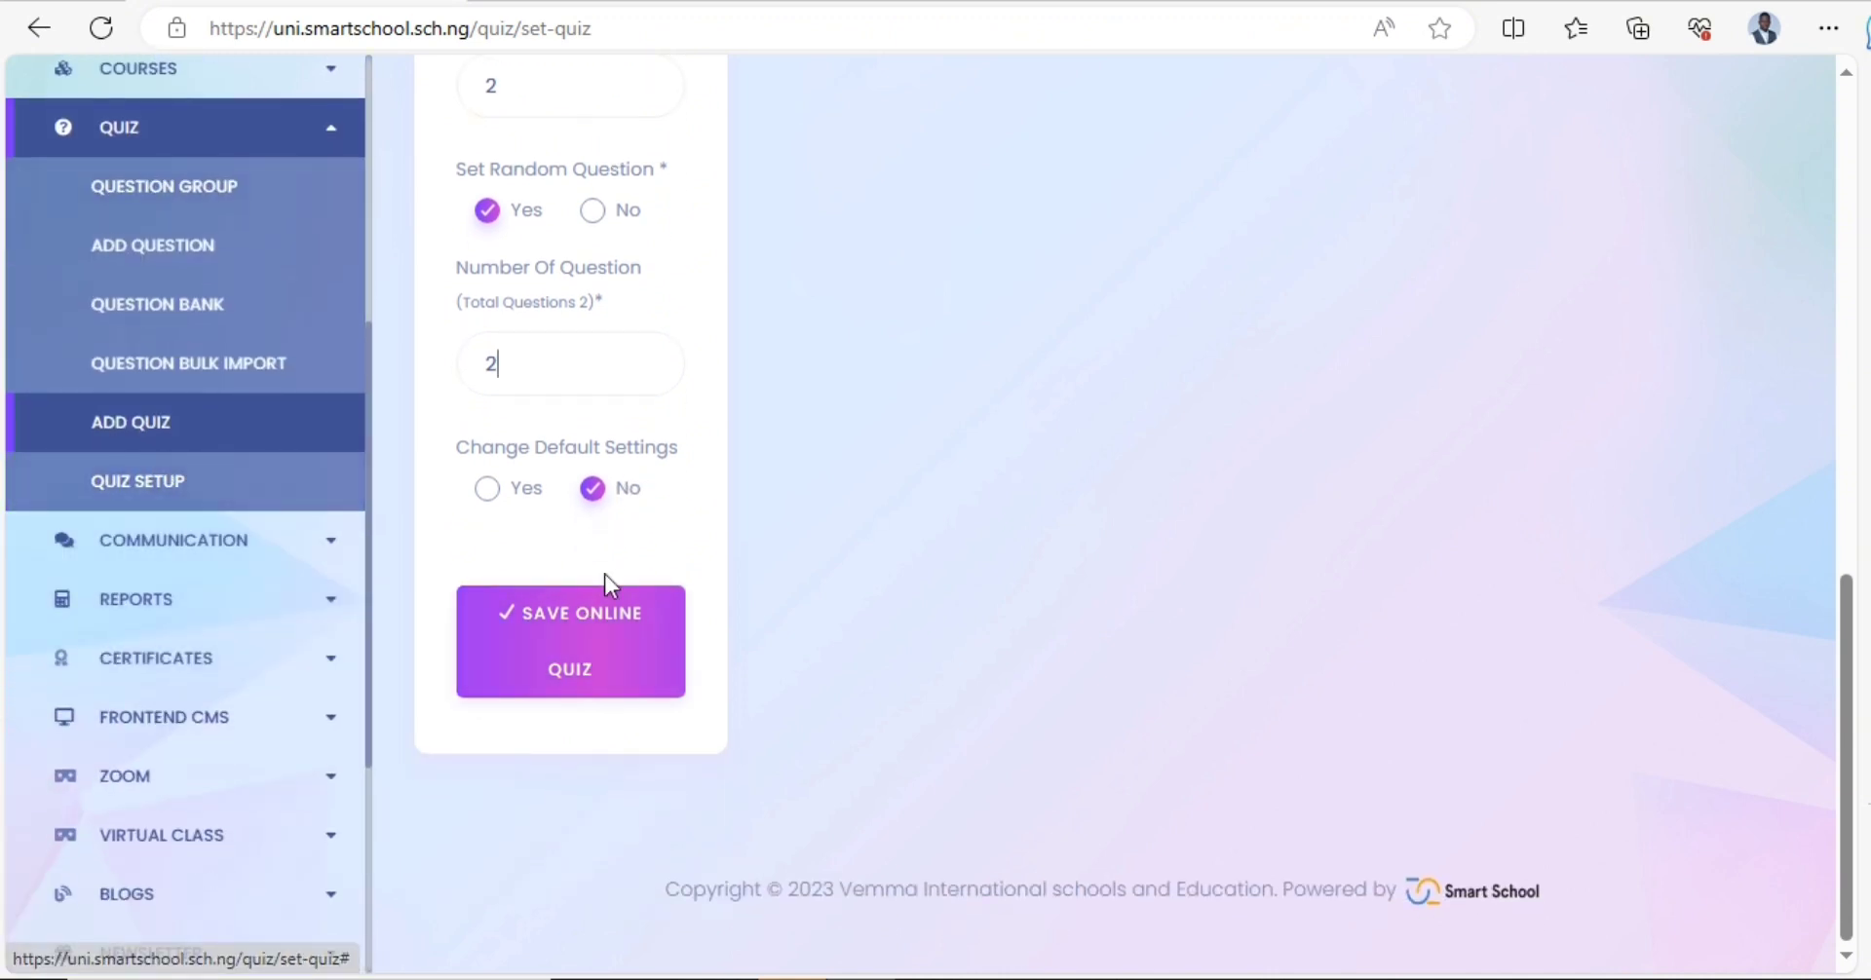
left_click(591, 646)
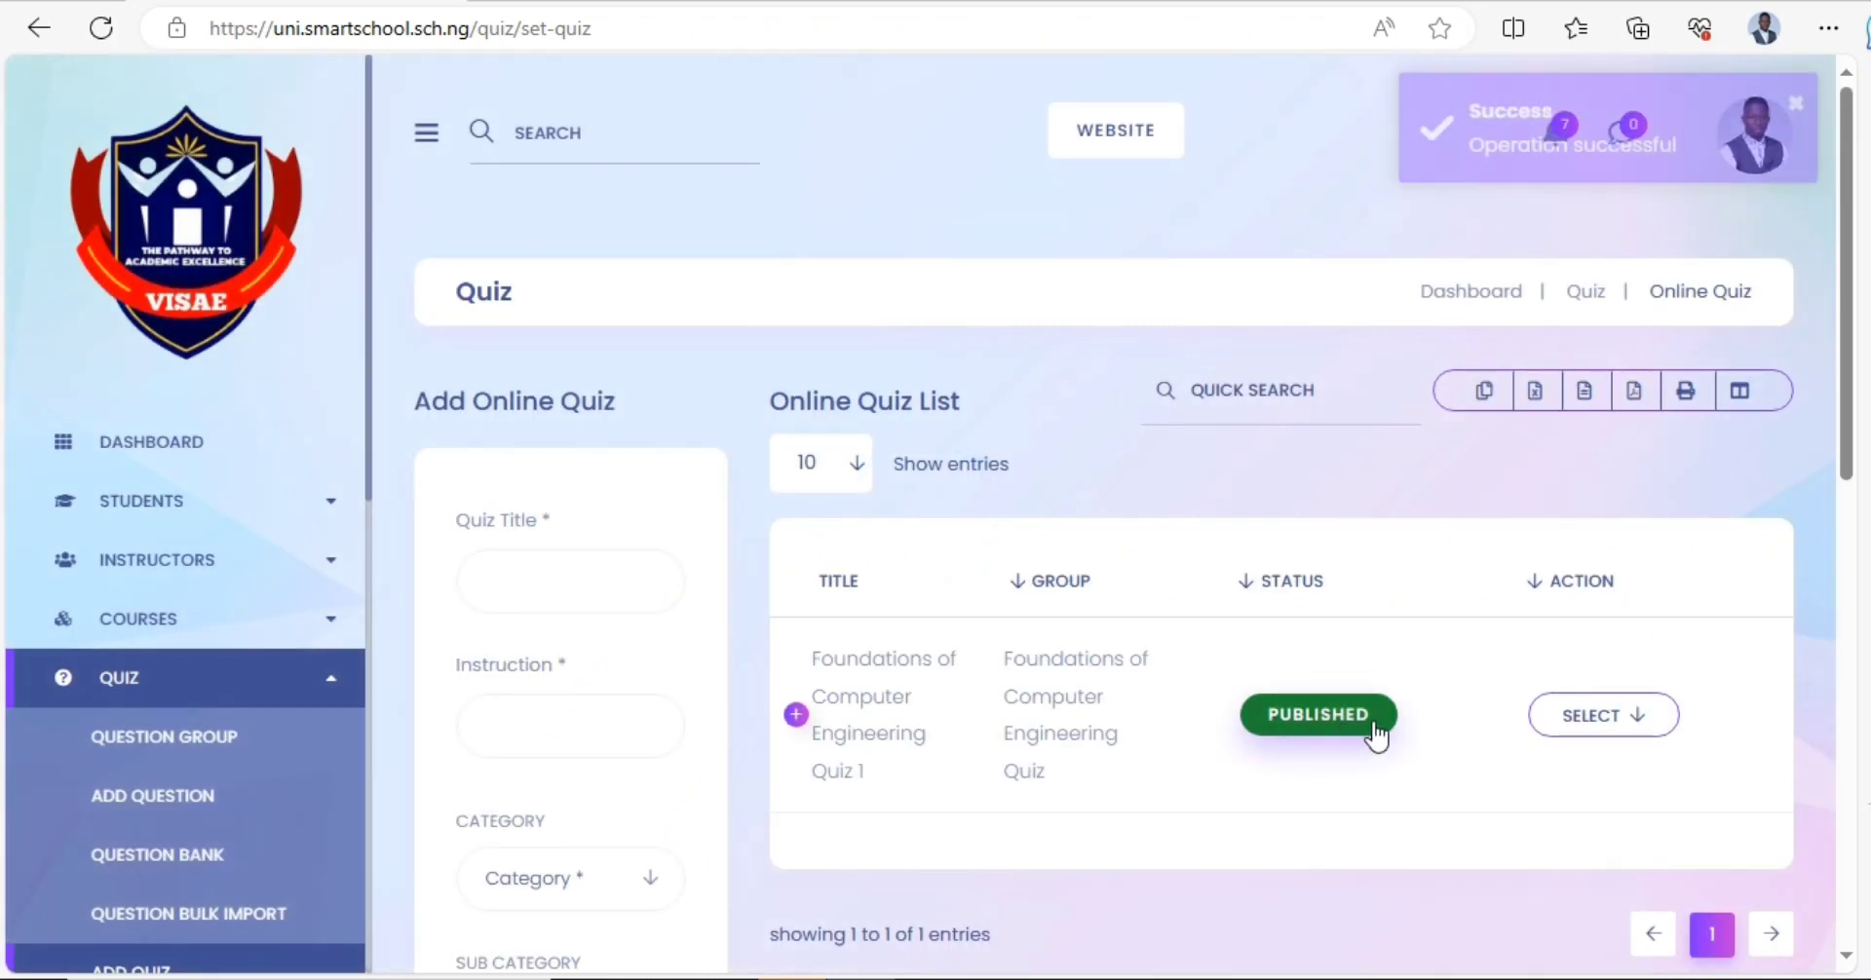
- Open question management for Foundations of Computer Engineering Quiz 1 and review its question list and quiz details
left_click(1647, 733)
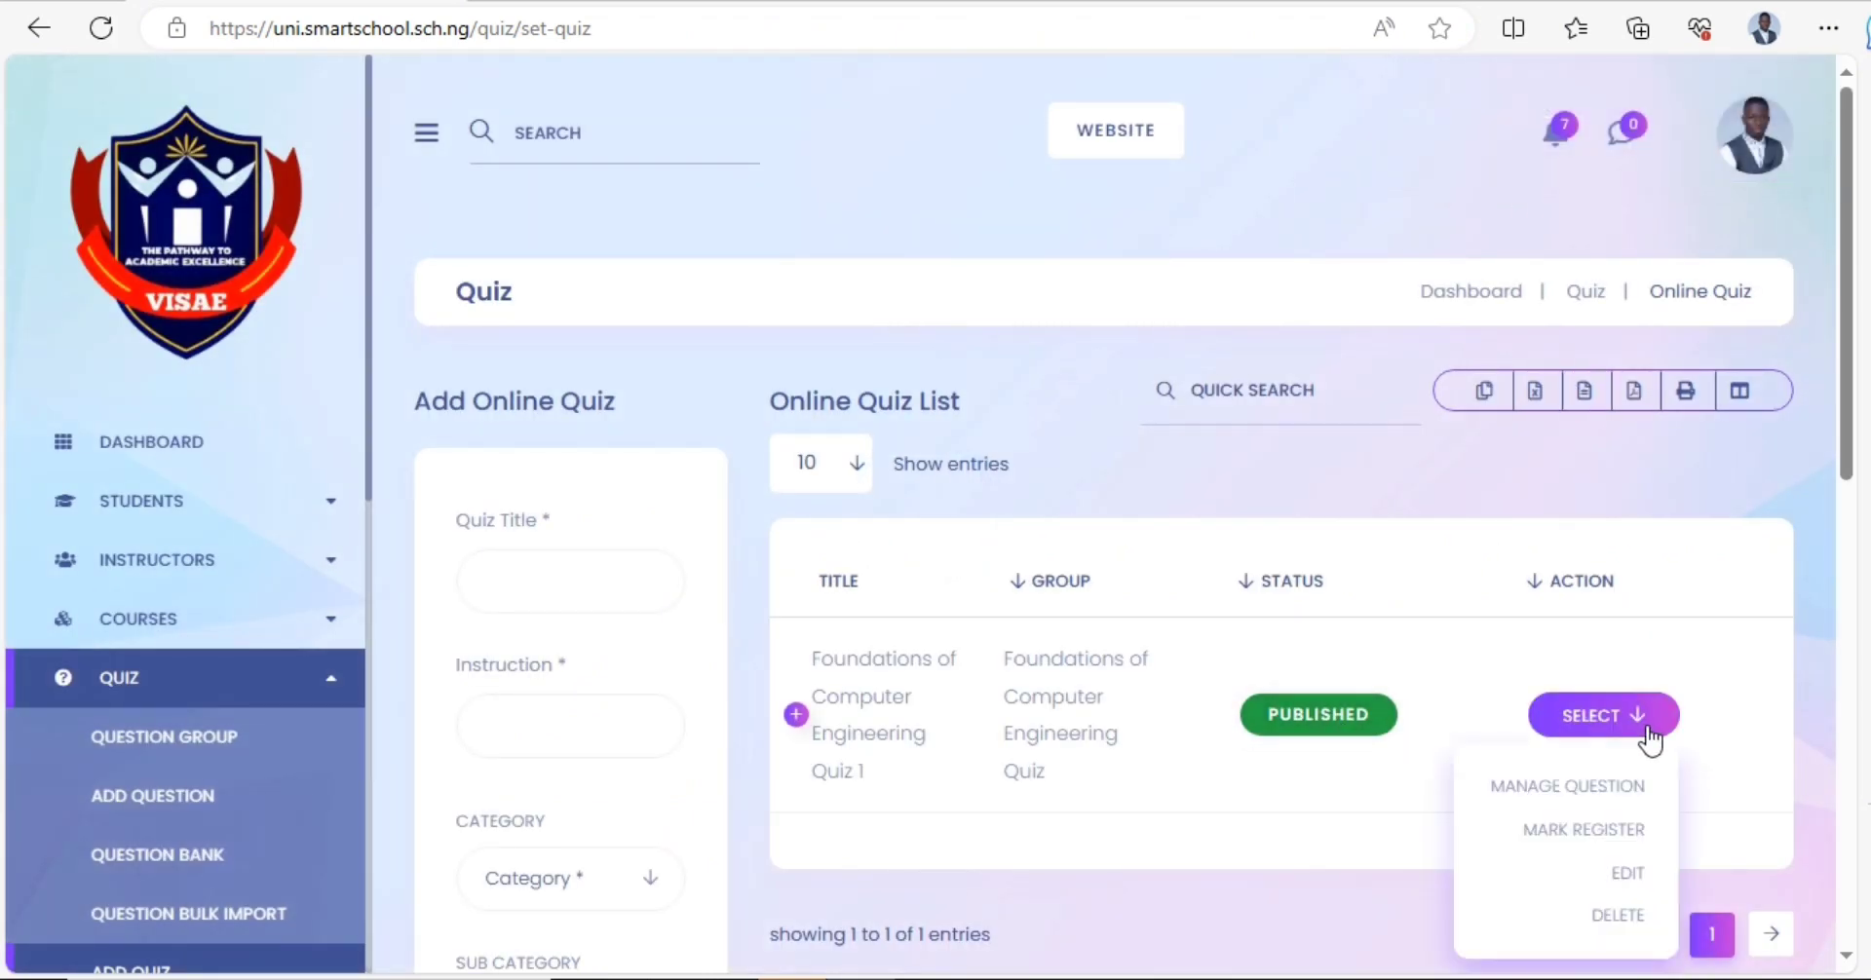
left_click(1601, 791)
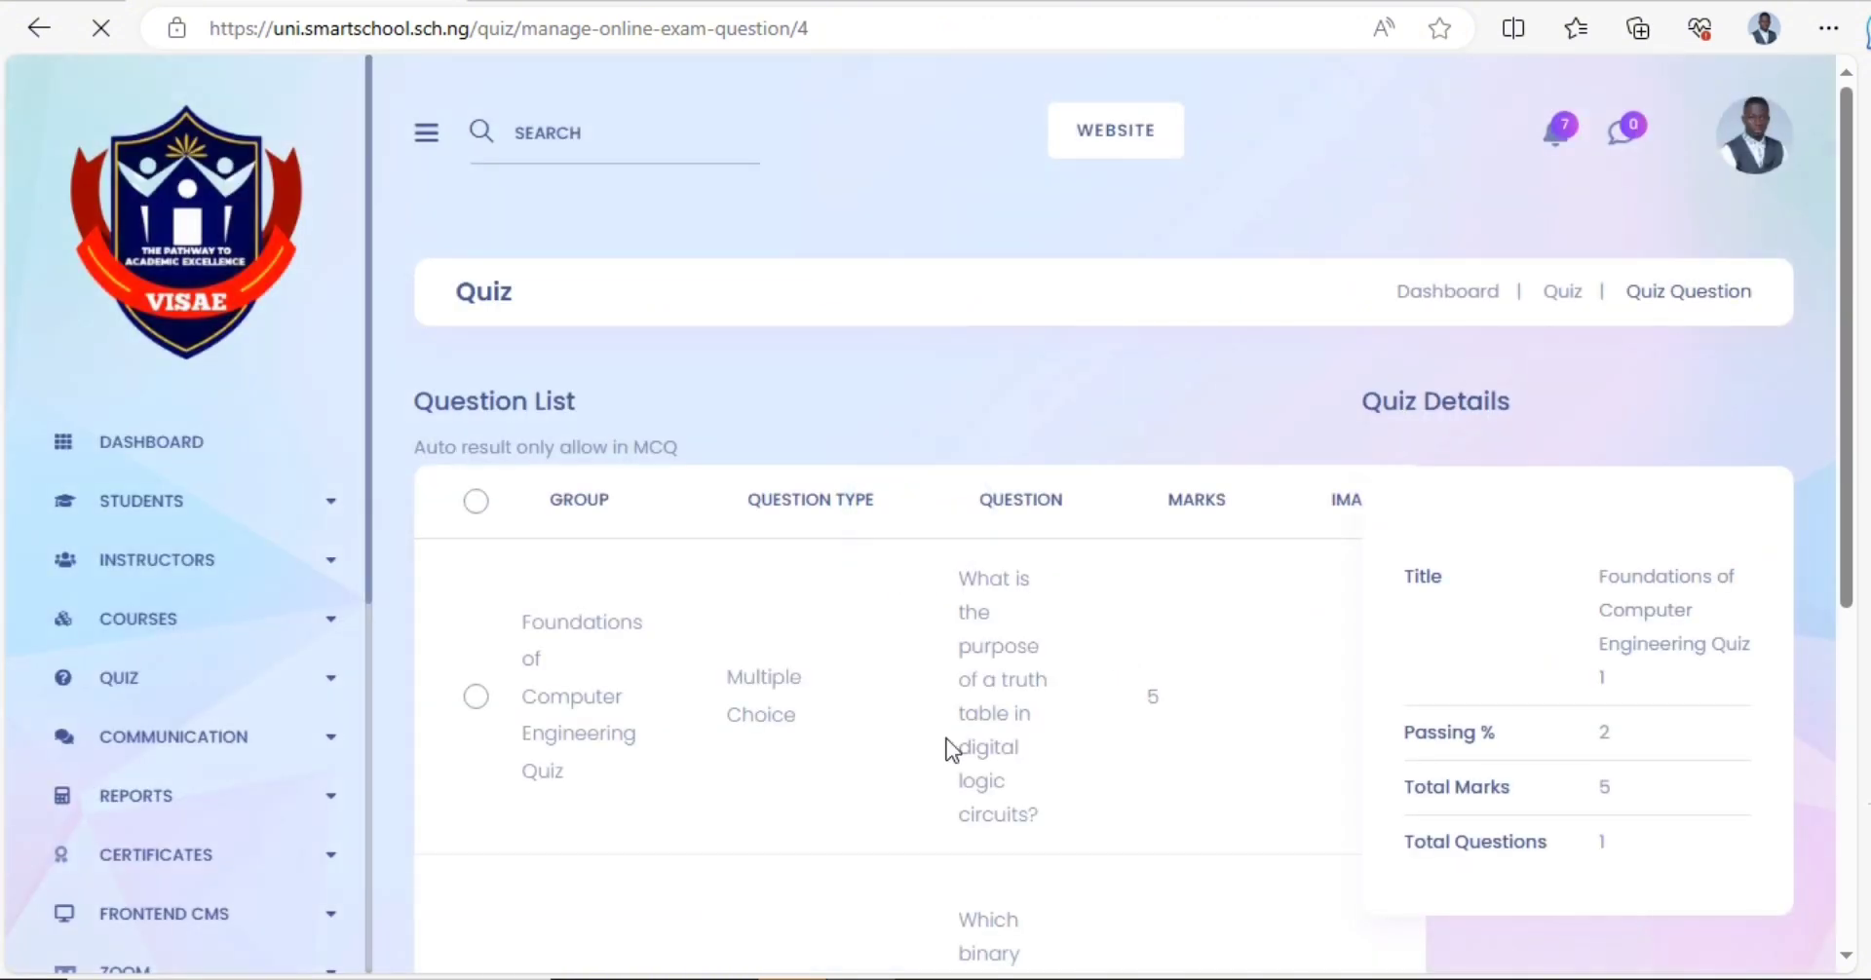
scroll(946, 739, "down", 2)
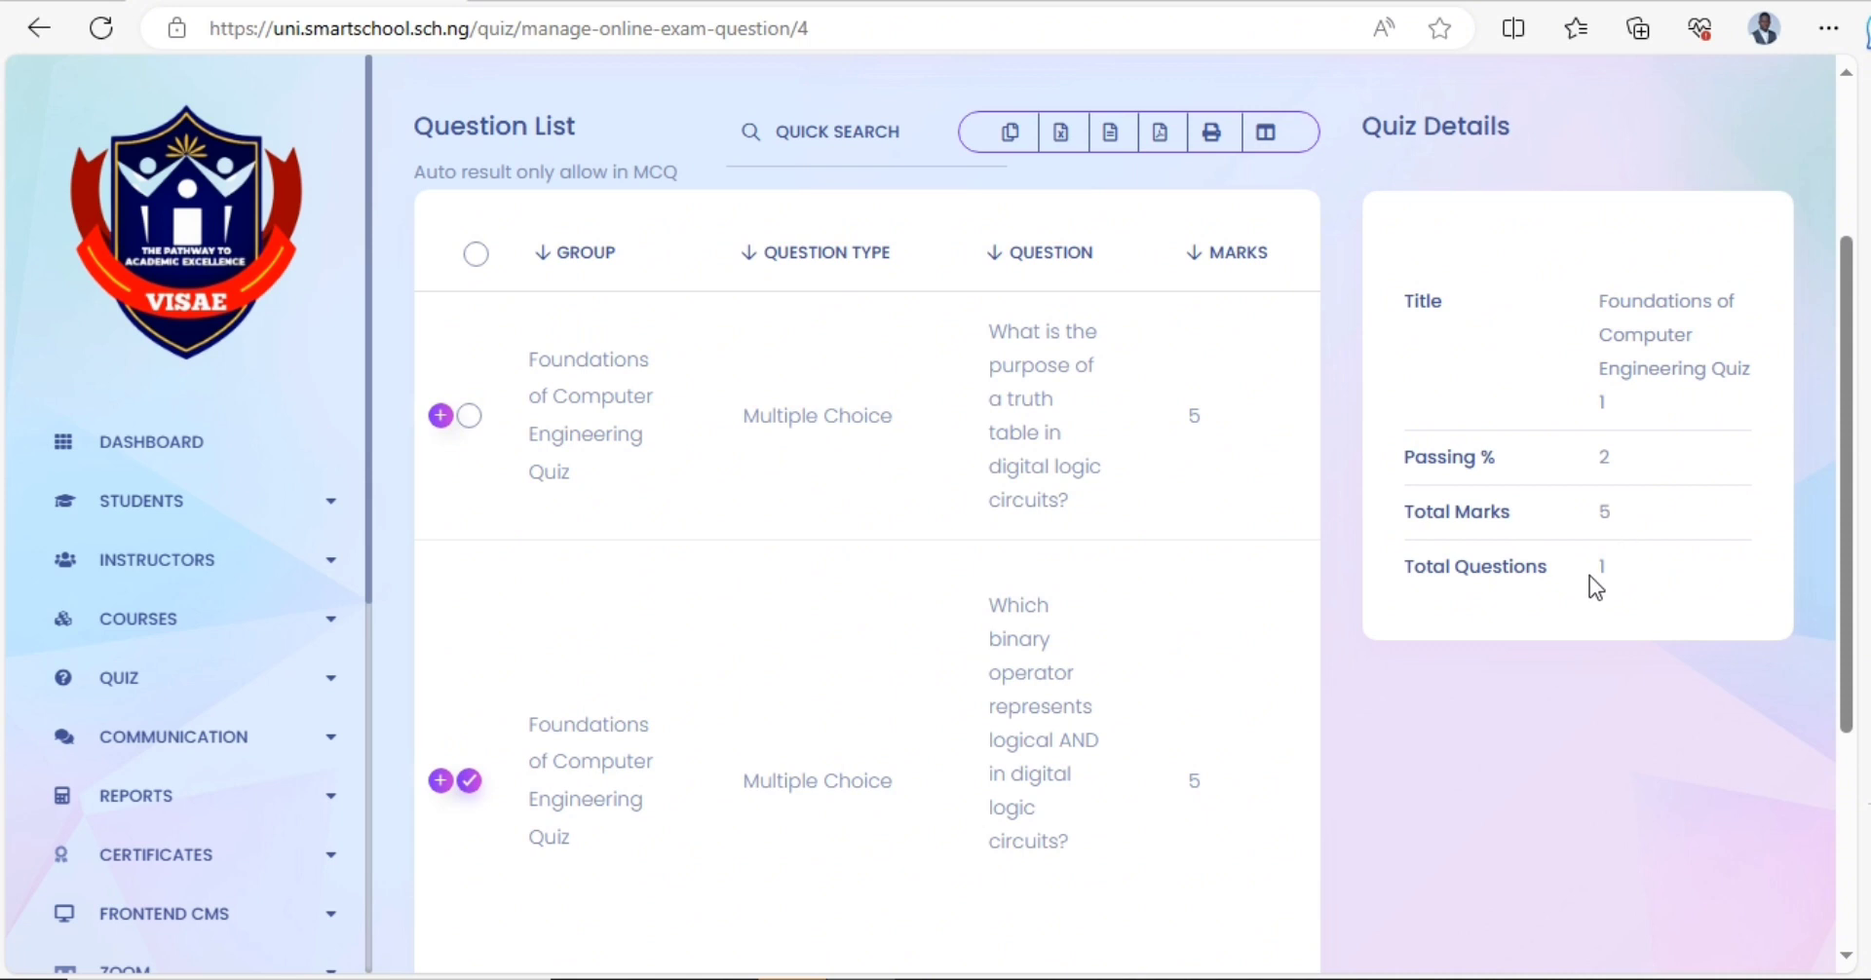
scroll(891, 511, "down", 4)
scroll(890, 517, "up", 6)
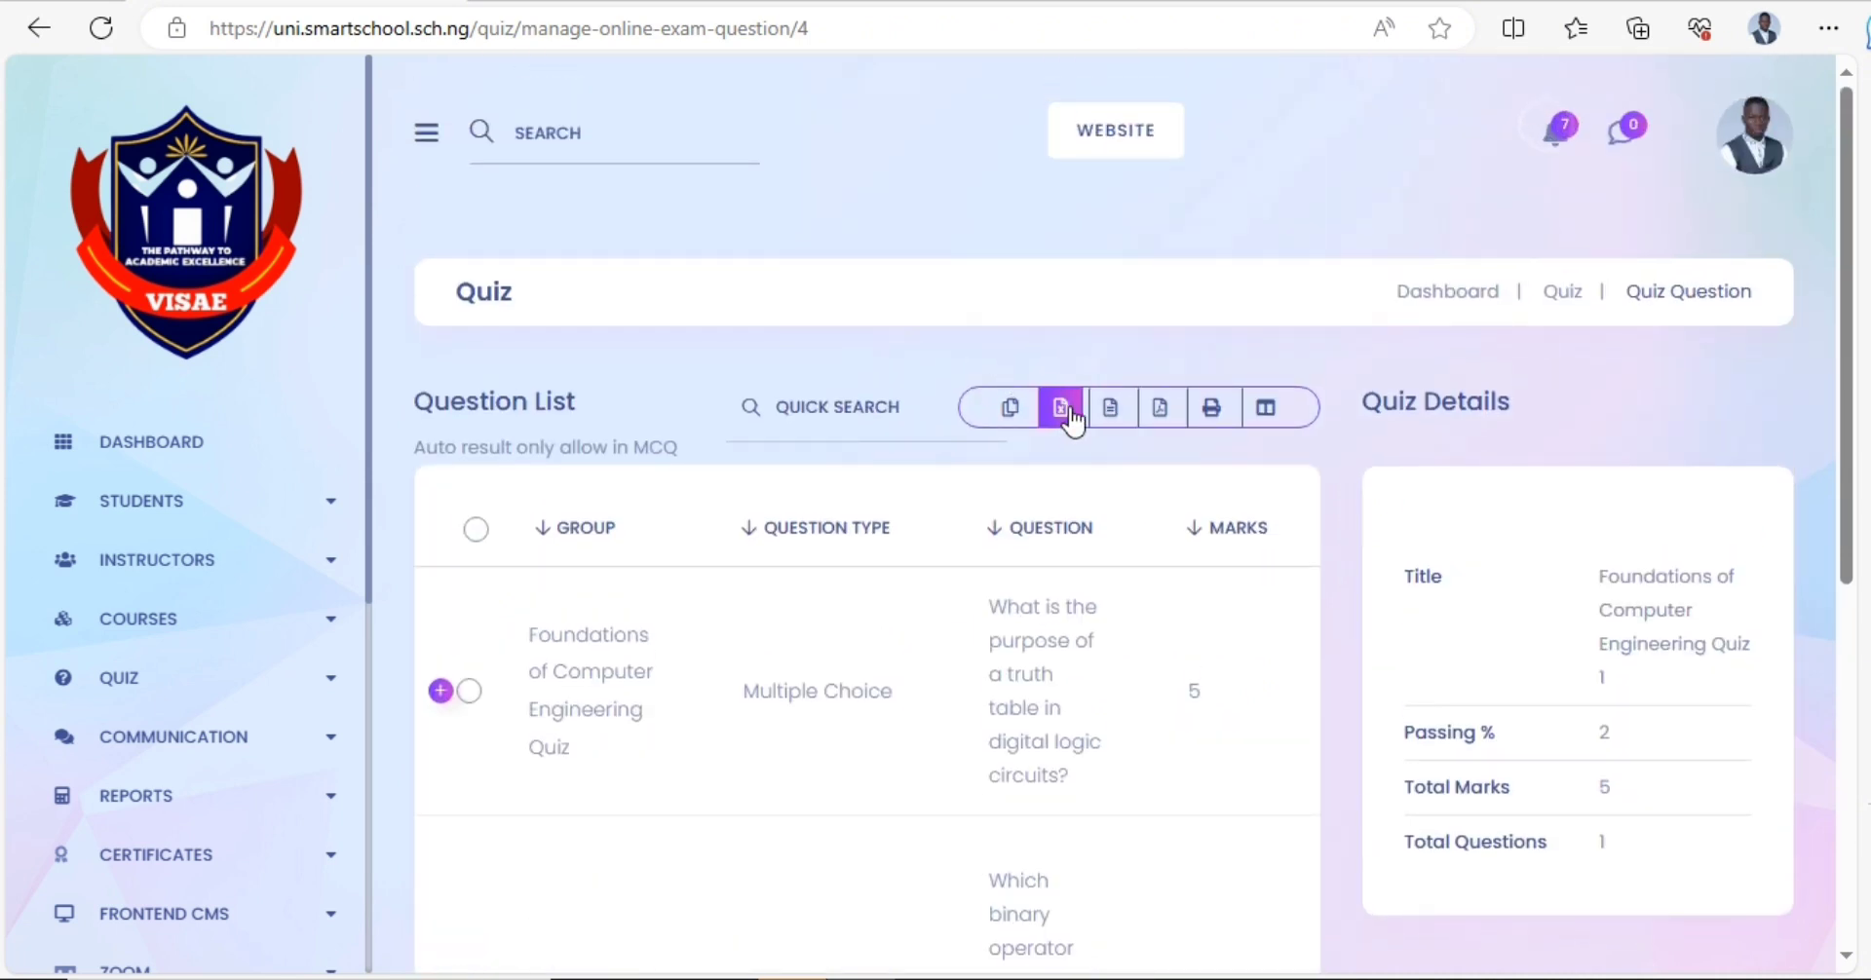
left_click(1015, 409)
scroll(698, 453, "down", 5)
- Return to the online quiz list and open the mark register of Foundations of Computer Engineering Quiz 1
left_click(39, 29)
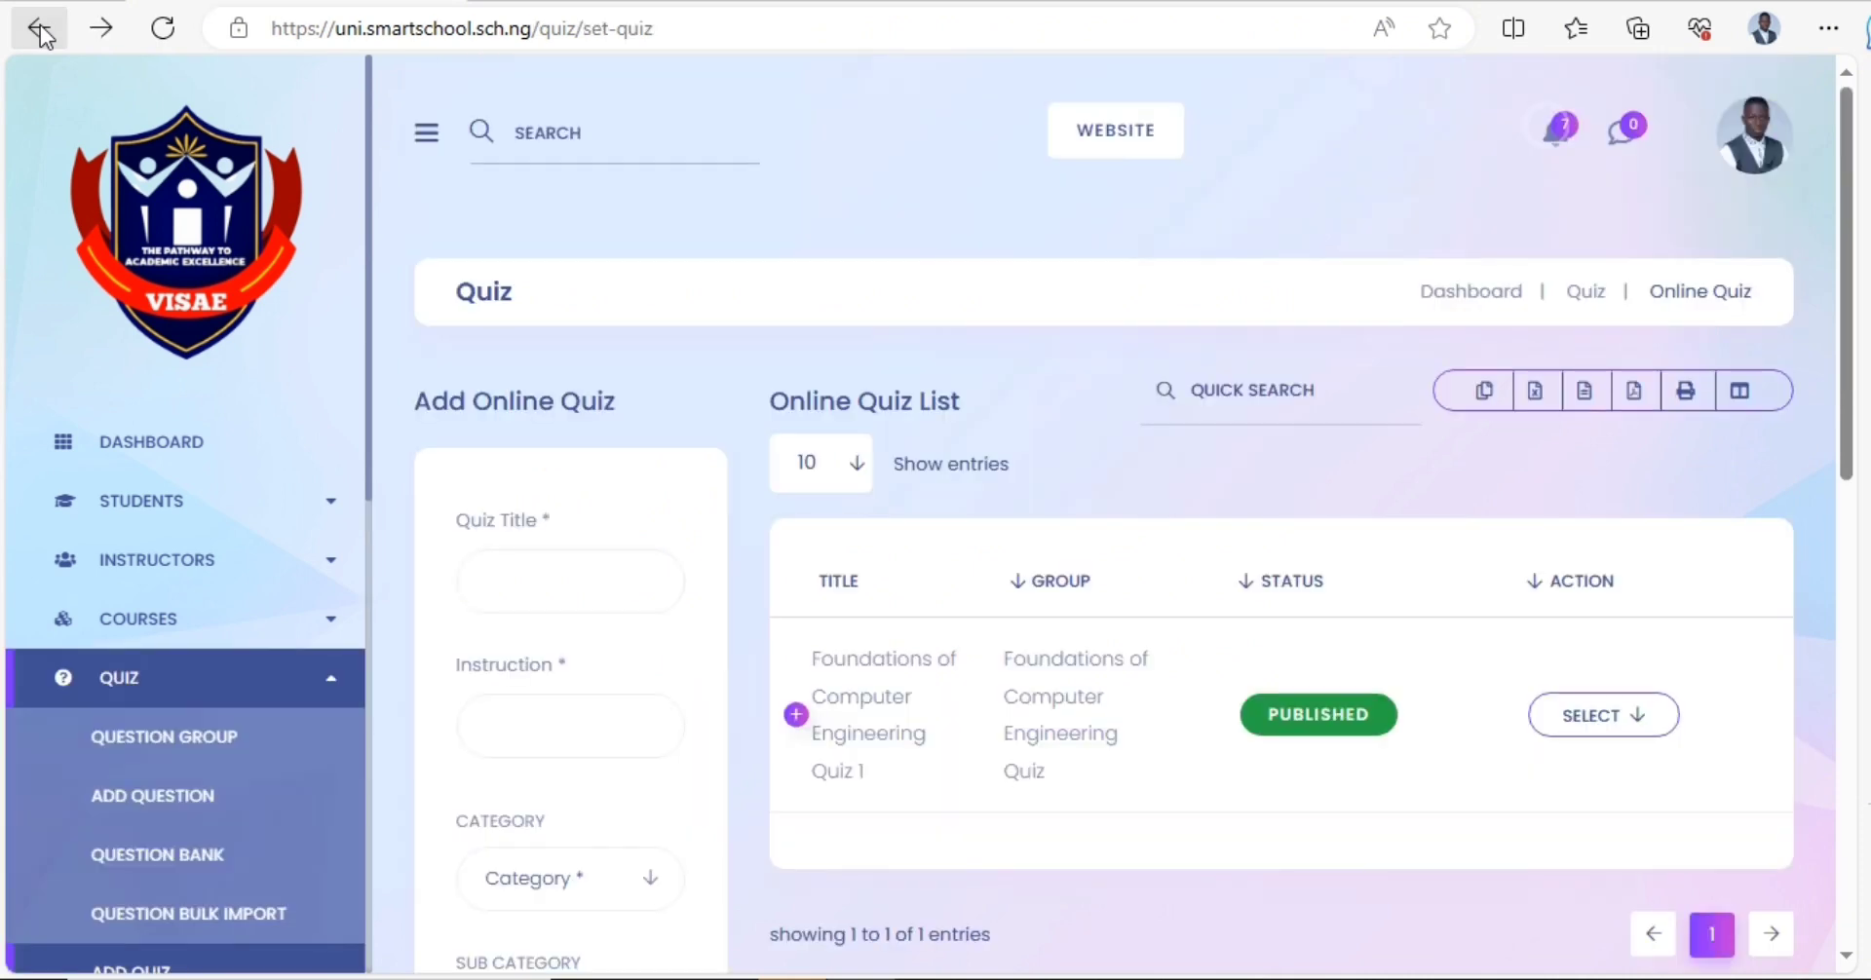
scroll(1144, 572, "down", 3)
left_click(1668, 451)
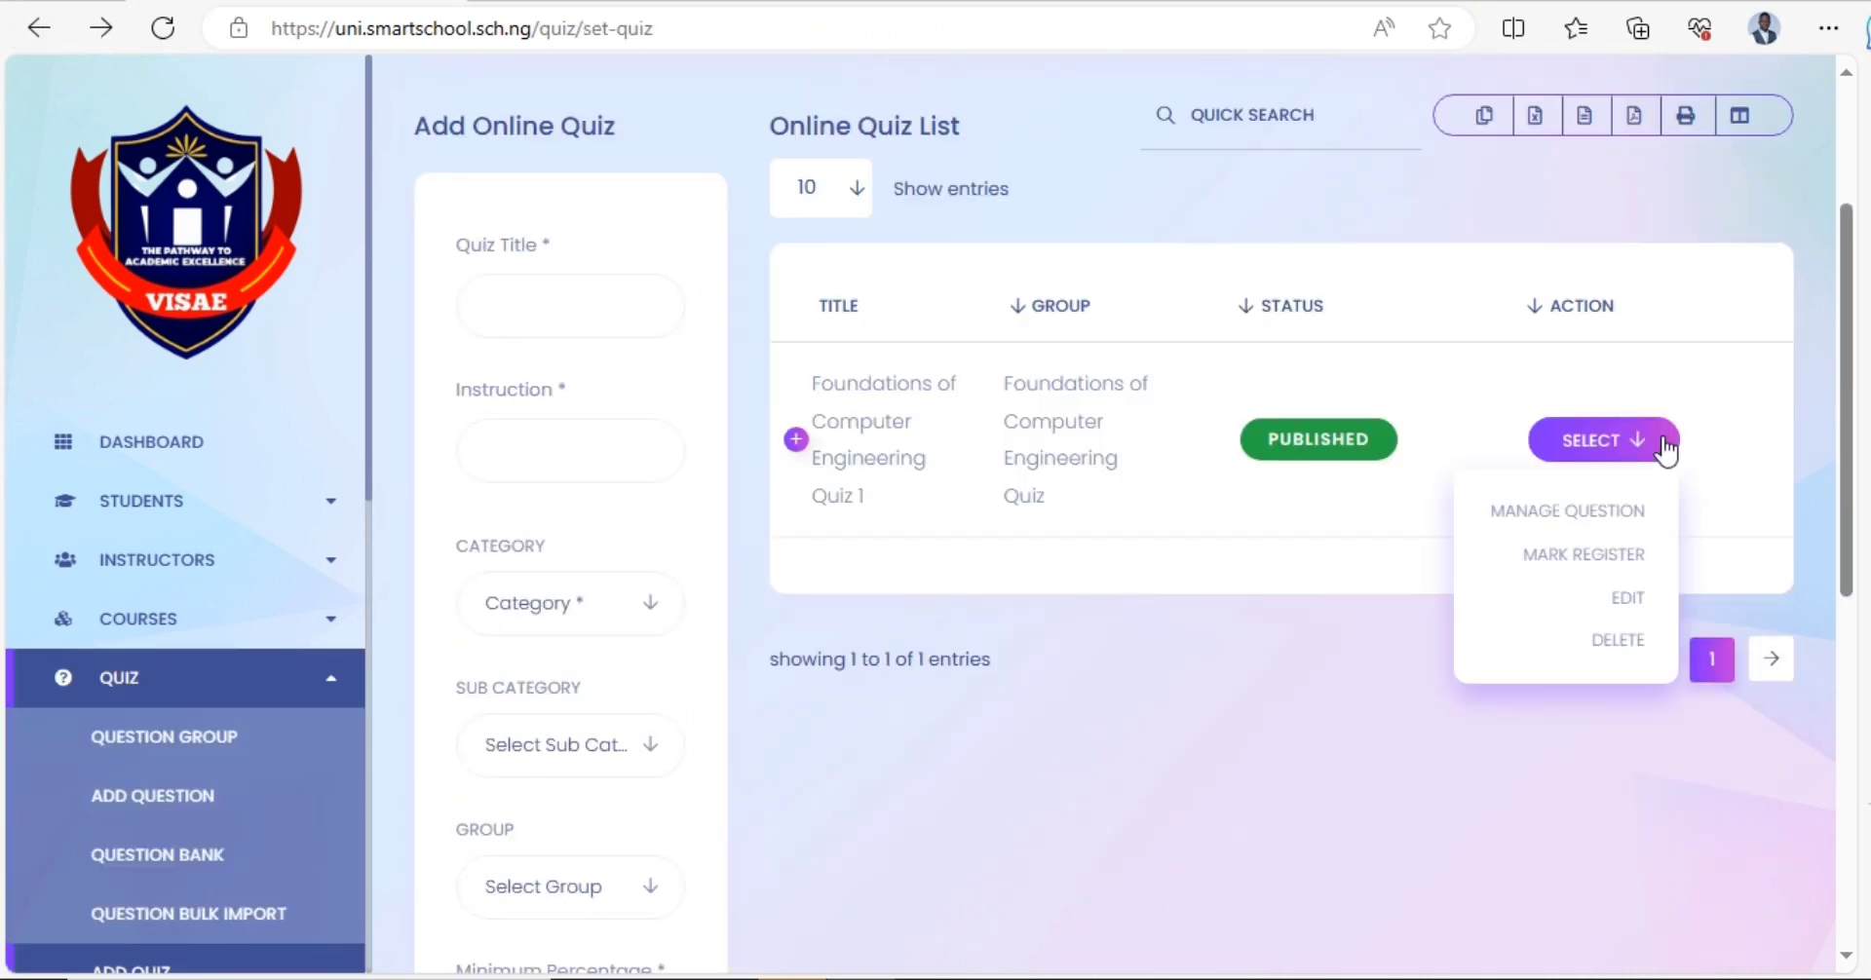
left_click(1617, 564)
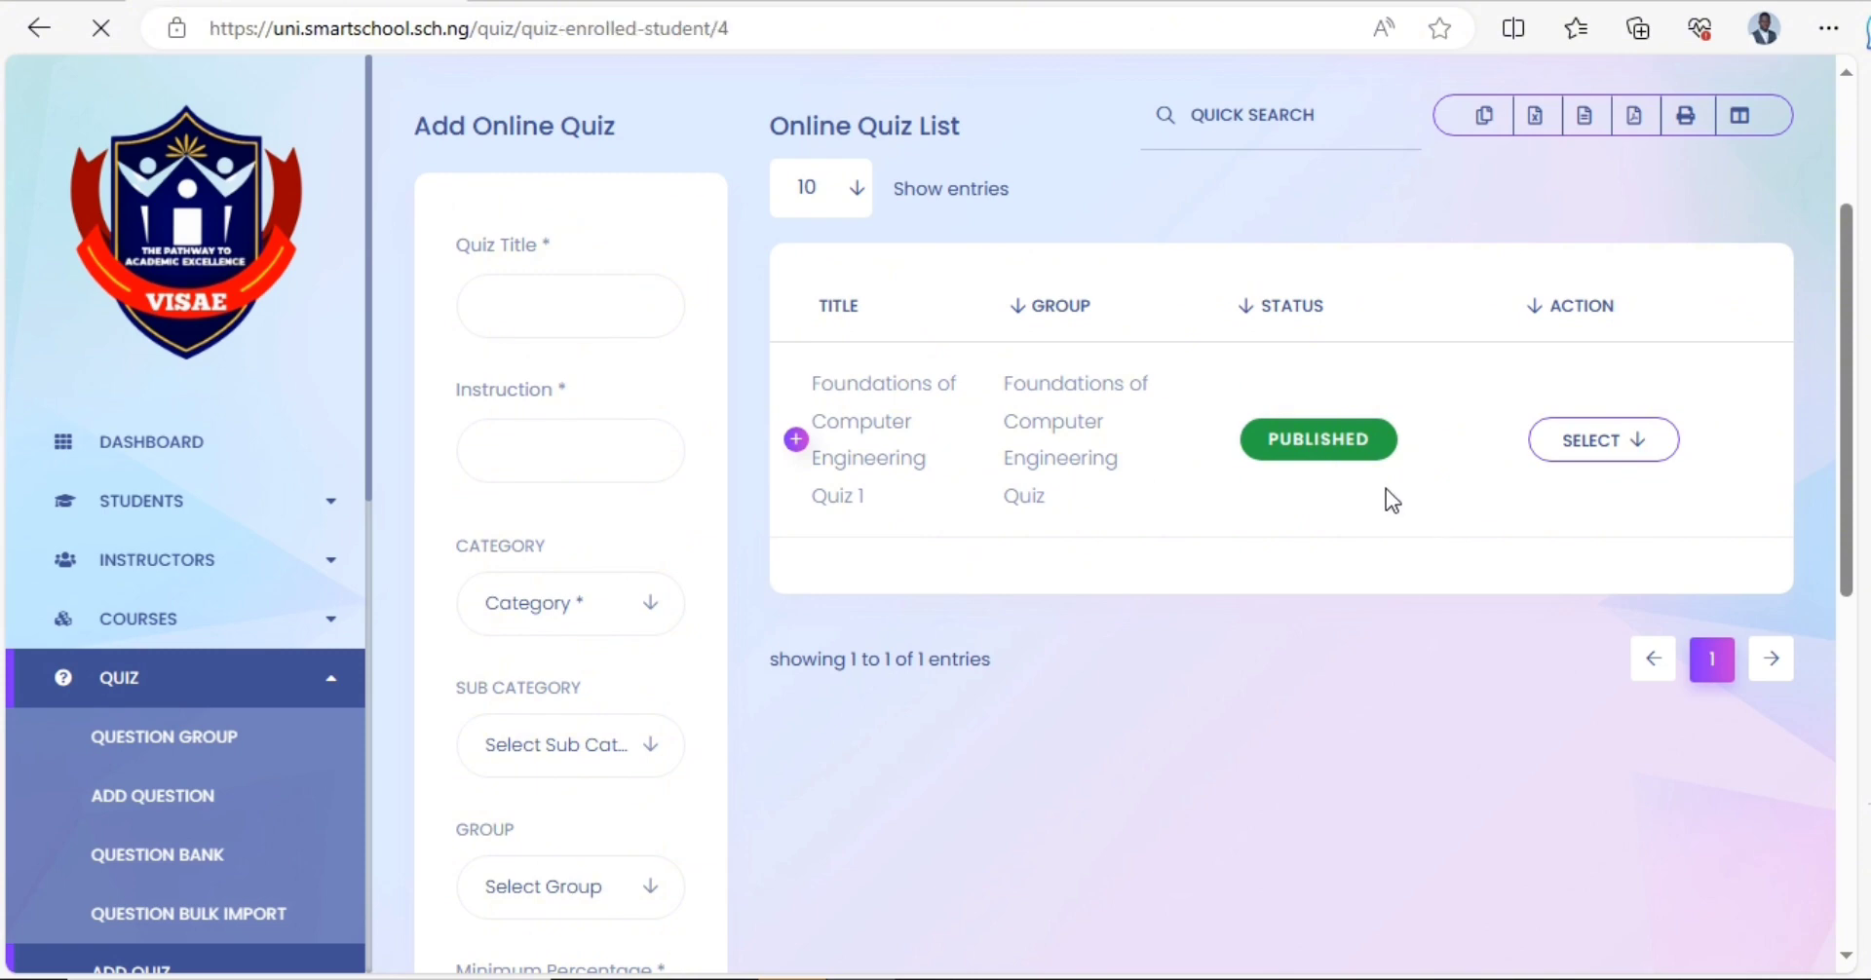
scroll(1386, 465, "down", 4)
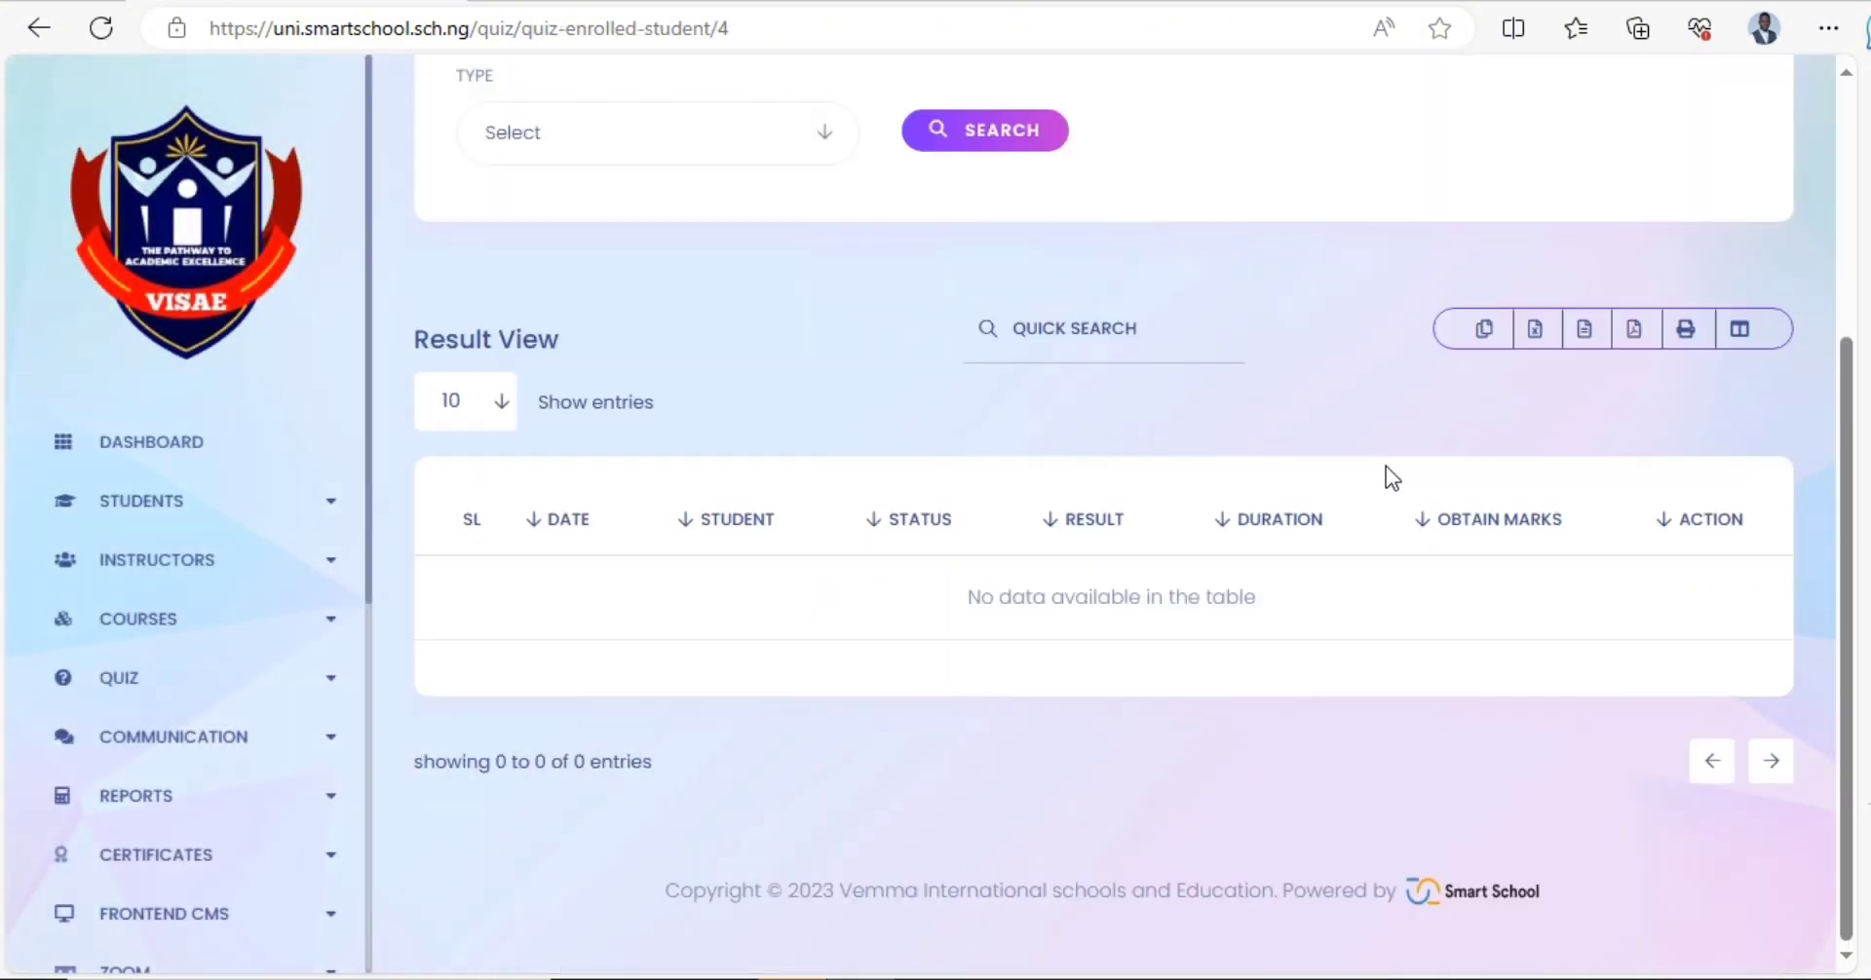
scroll(1386, 466, "up", 5)
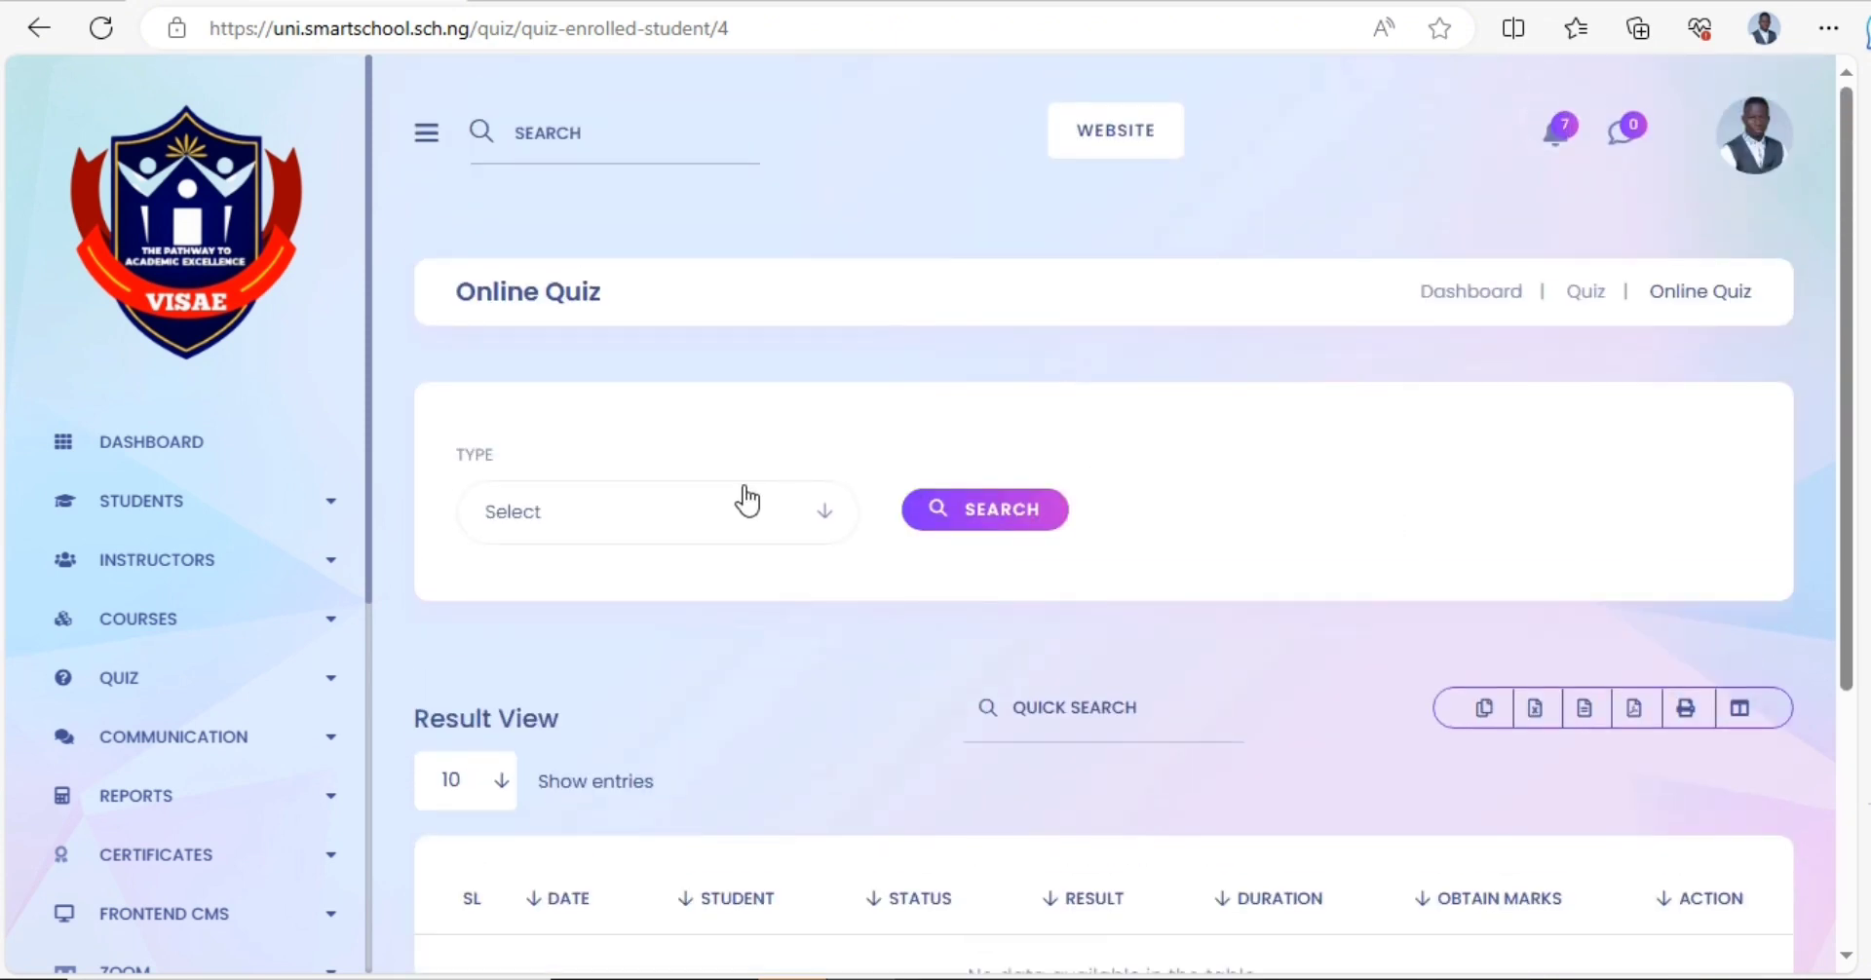
- Search the quiz's student results with the type set to Quiz and check the result table
left_click(743, 502)
left_click(629, 526)
left_click(633, 531)
left_click(546, 762)
left_click(941, 534)
scroll(941, 534, "down", 4)
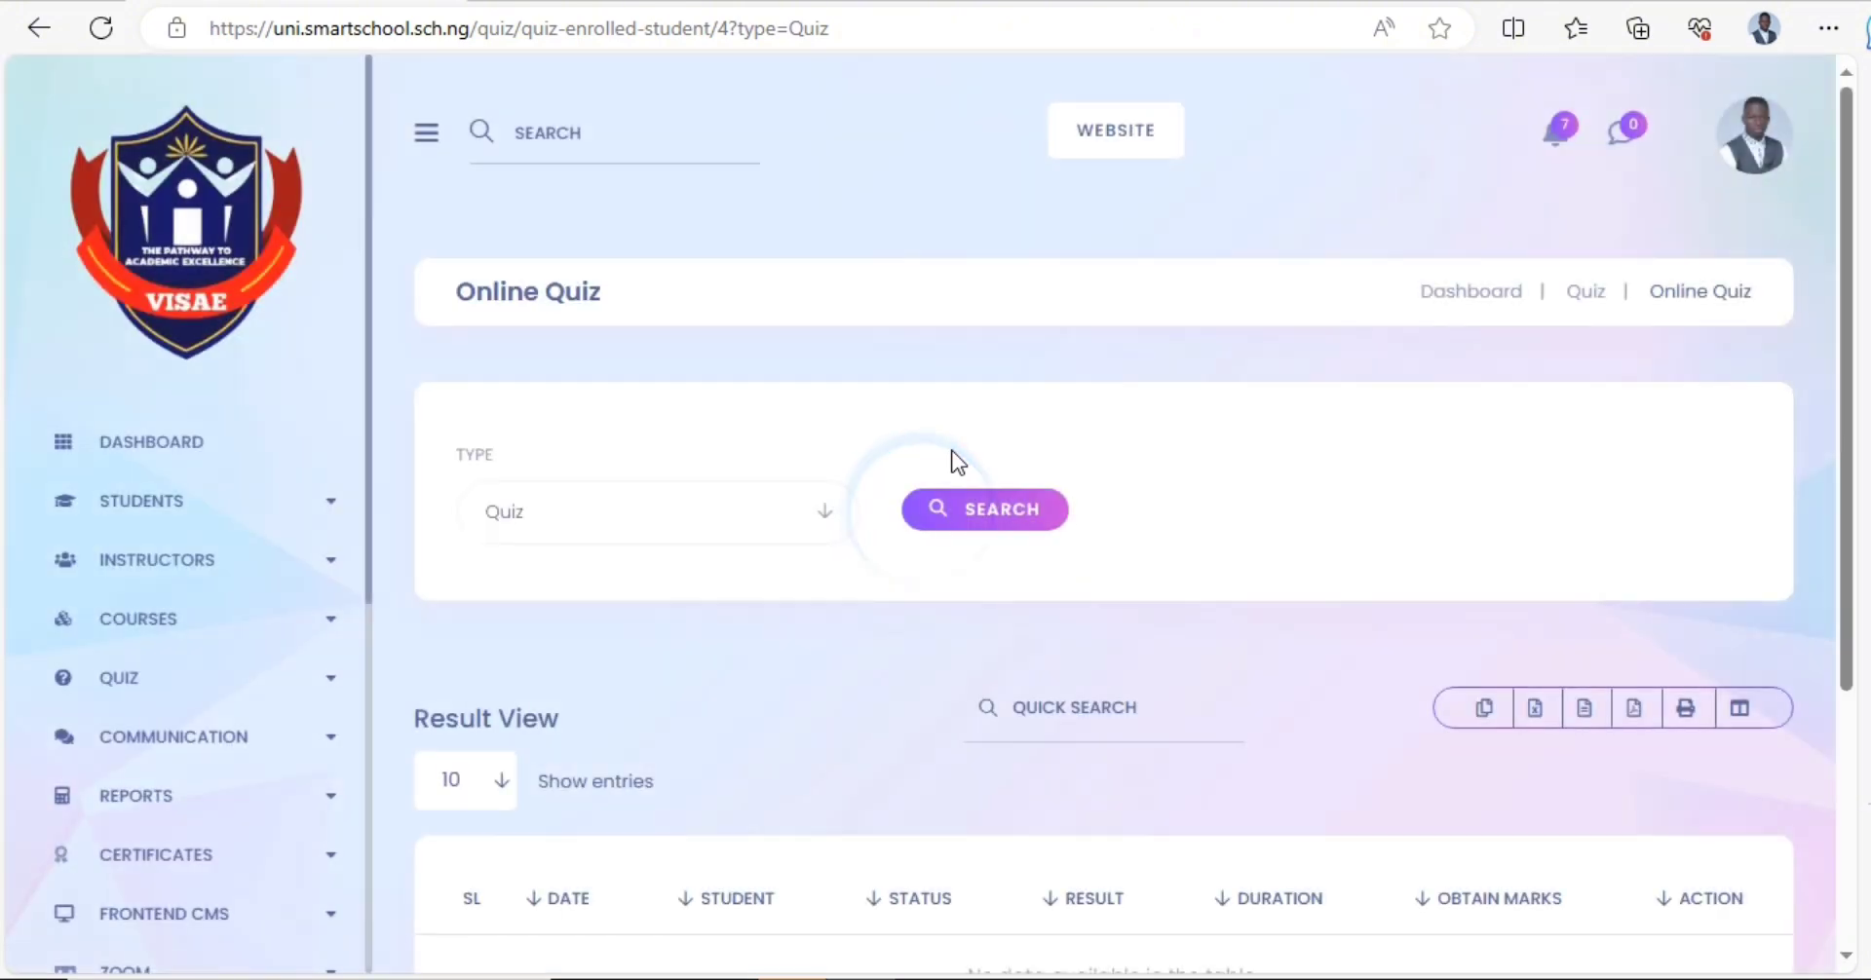
scroll(965, 472, "down", 4)
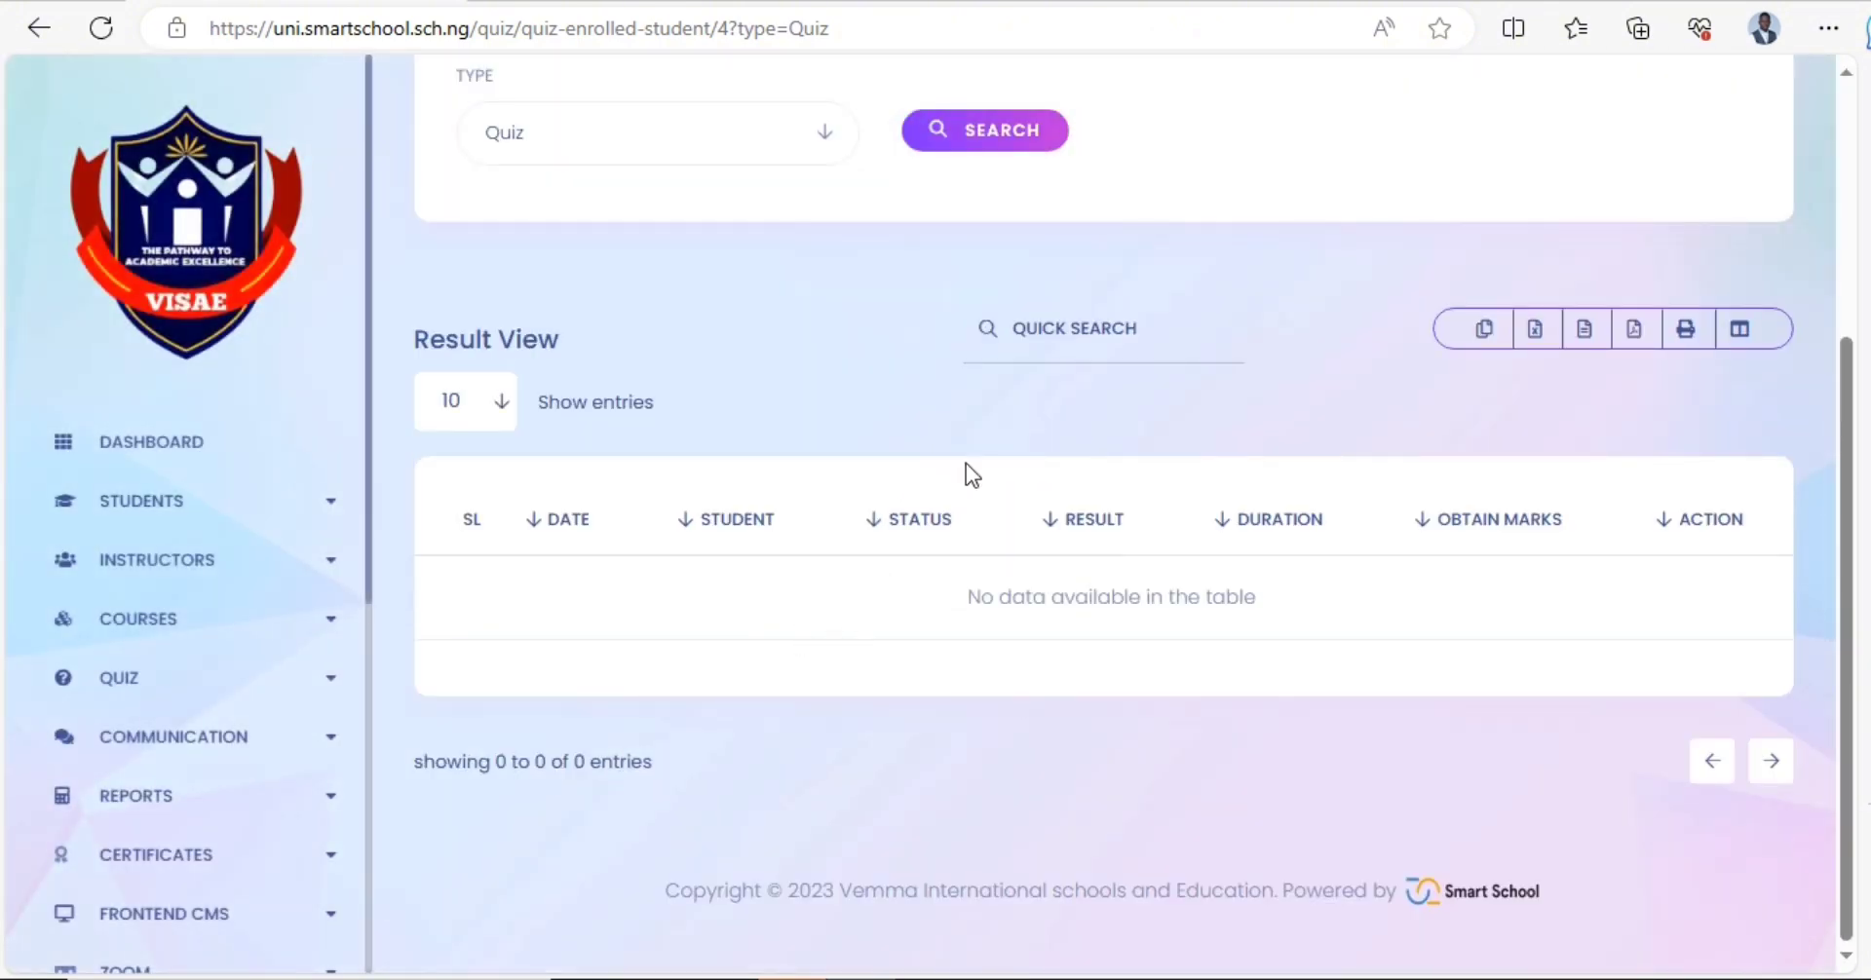
scroll(784, 337, "up", 3)
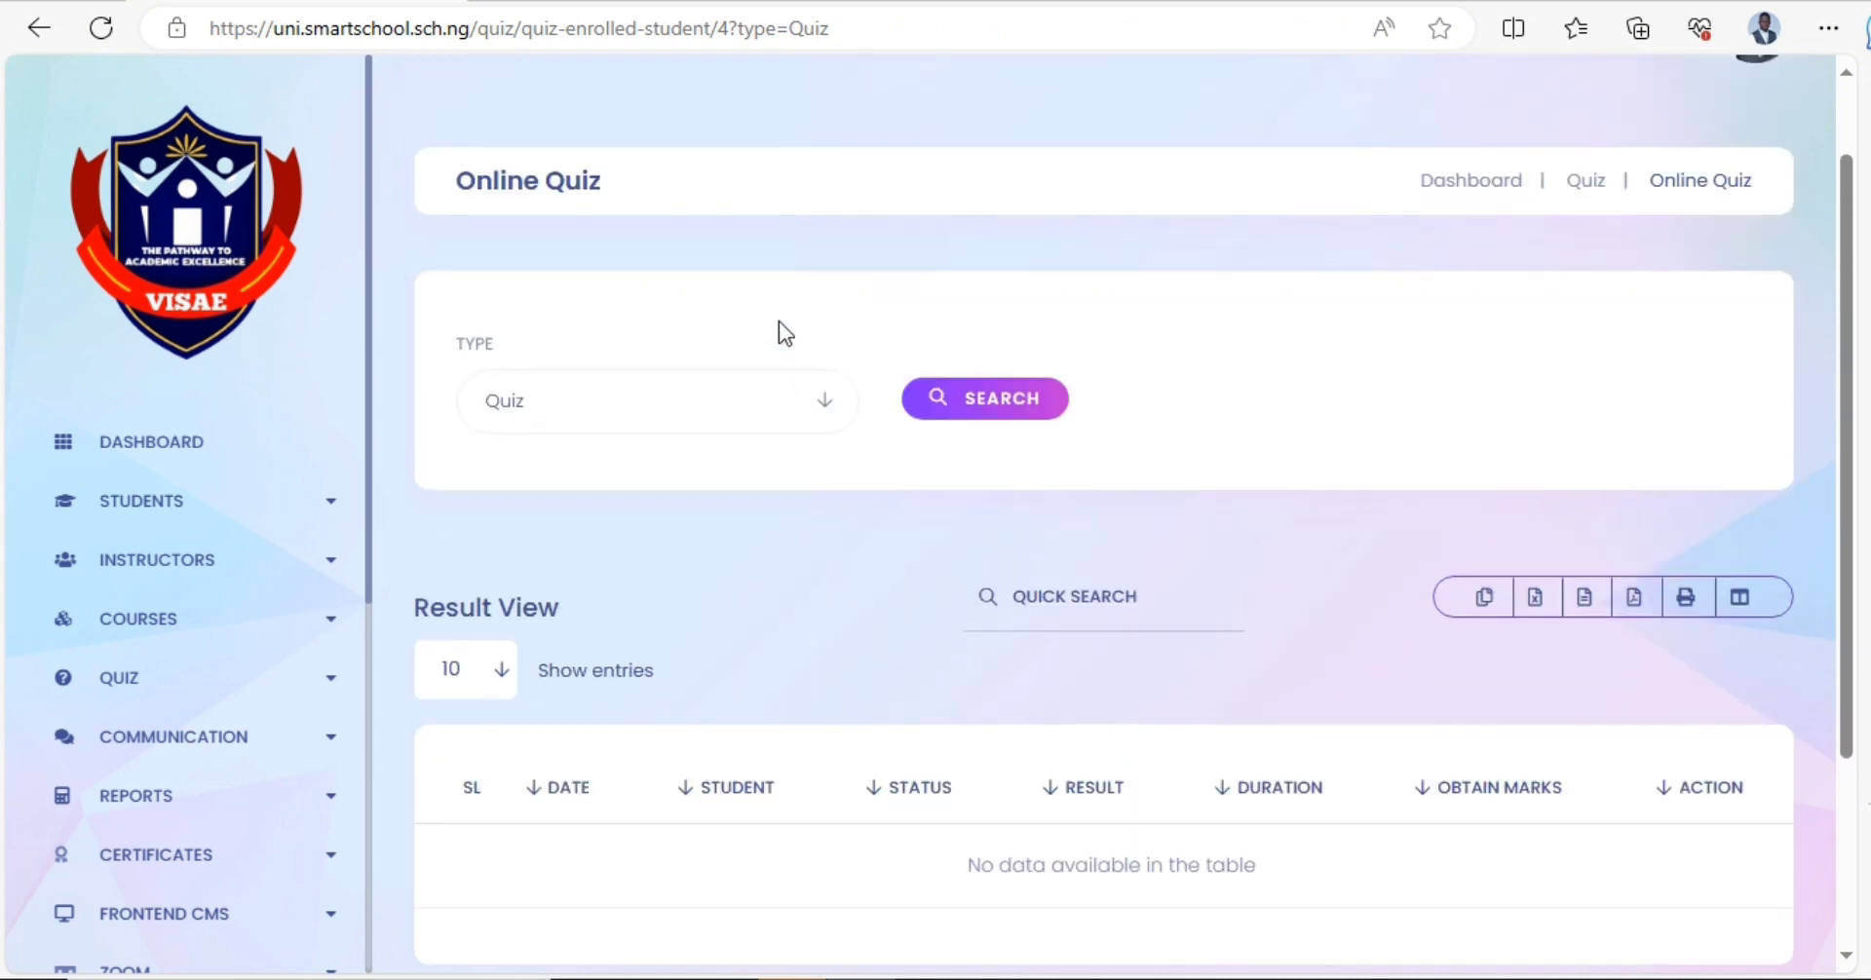
- Search the student results with the type set to Course and check the result table
left_click(698, 416)
left_click(548, 605)
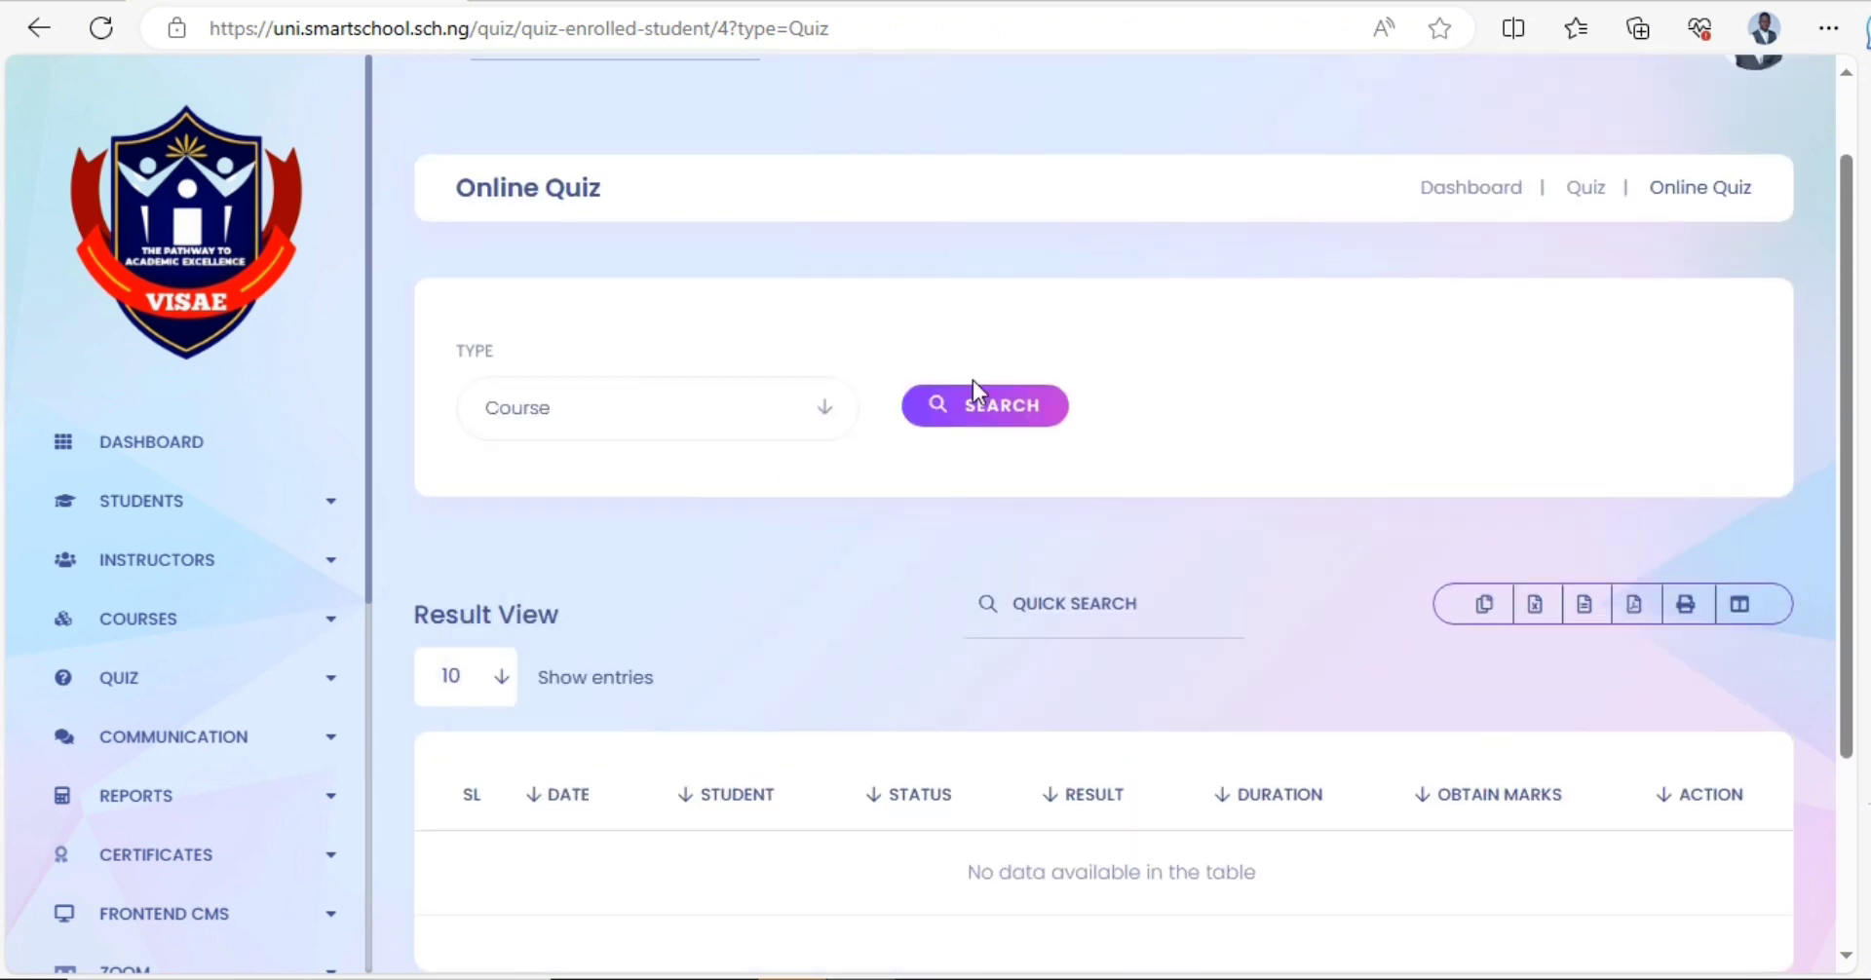
left_click(982, 408)
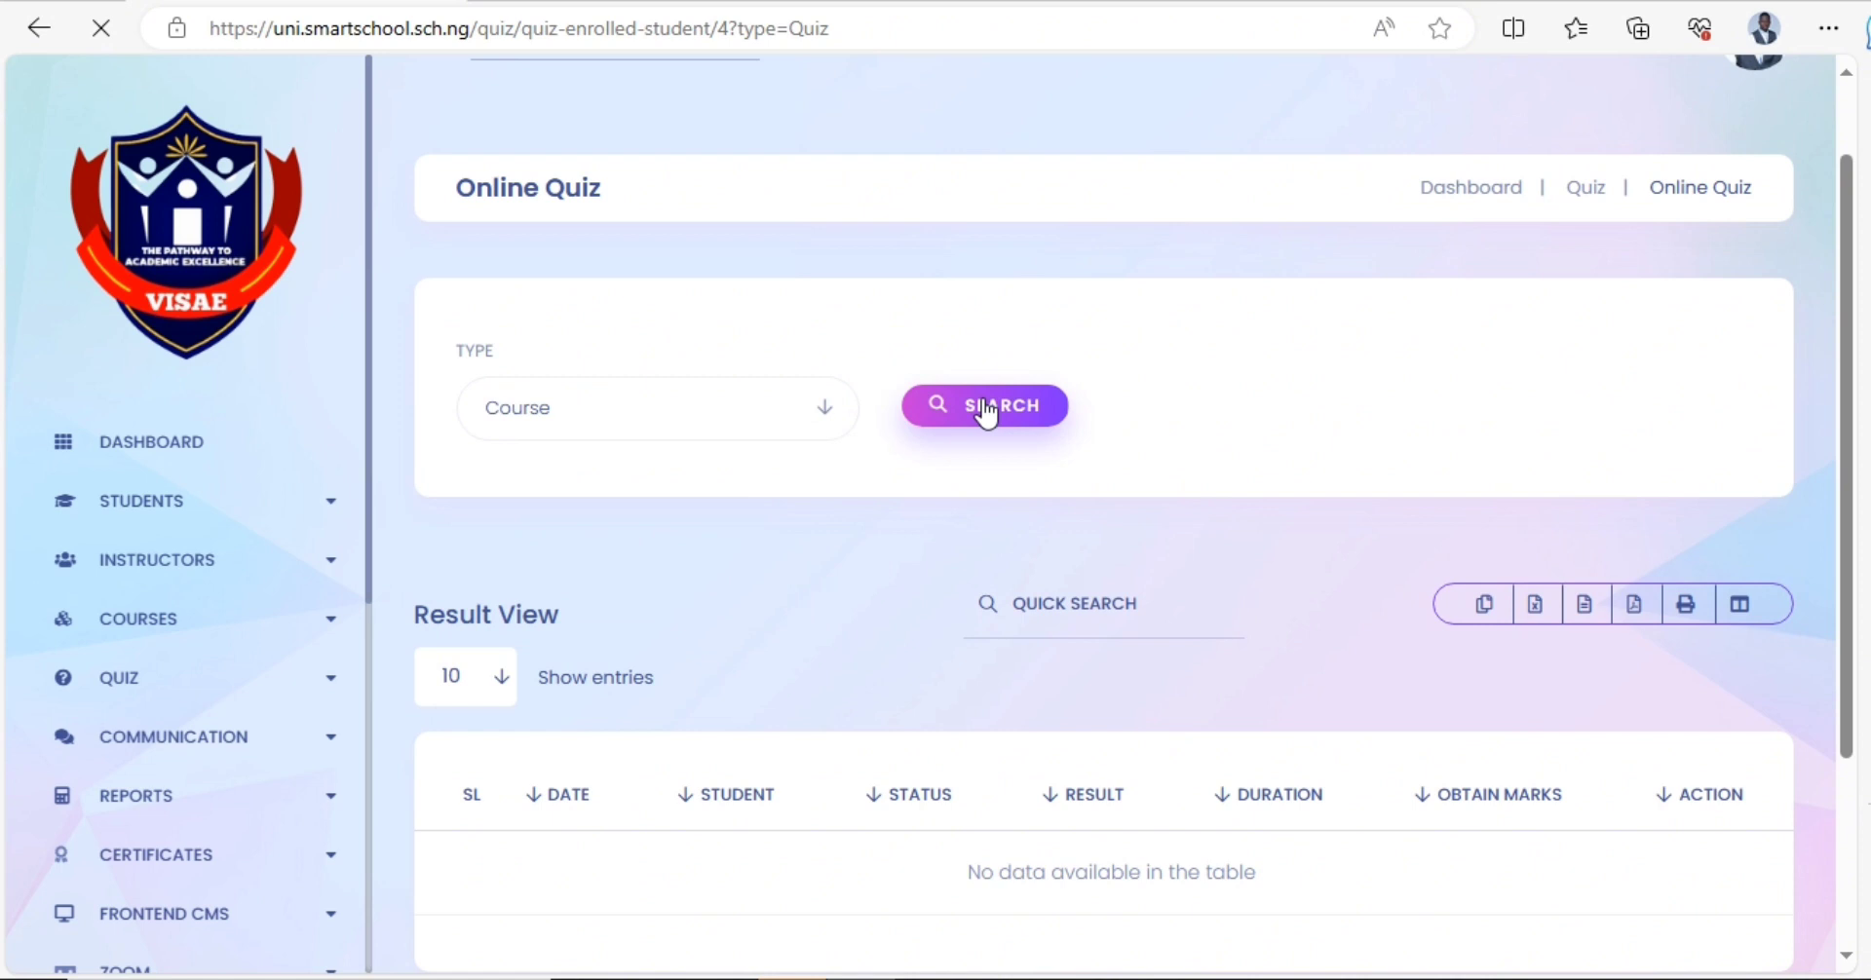
scroll(986, 411, "down", 3)
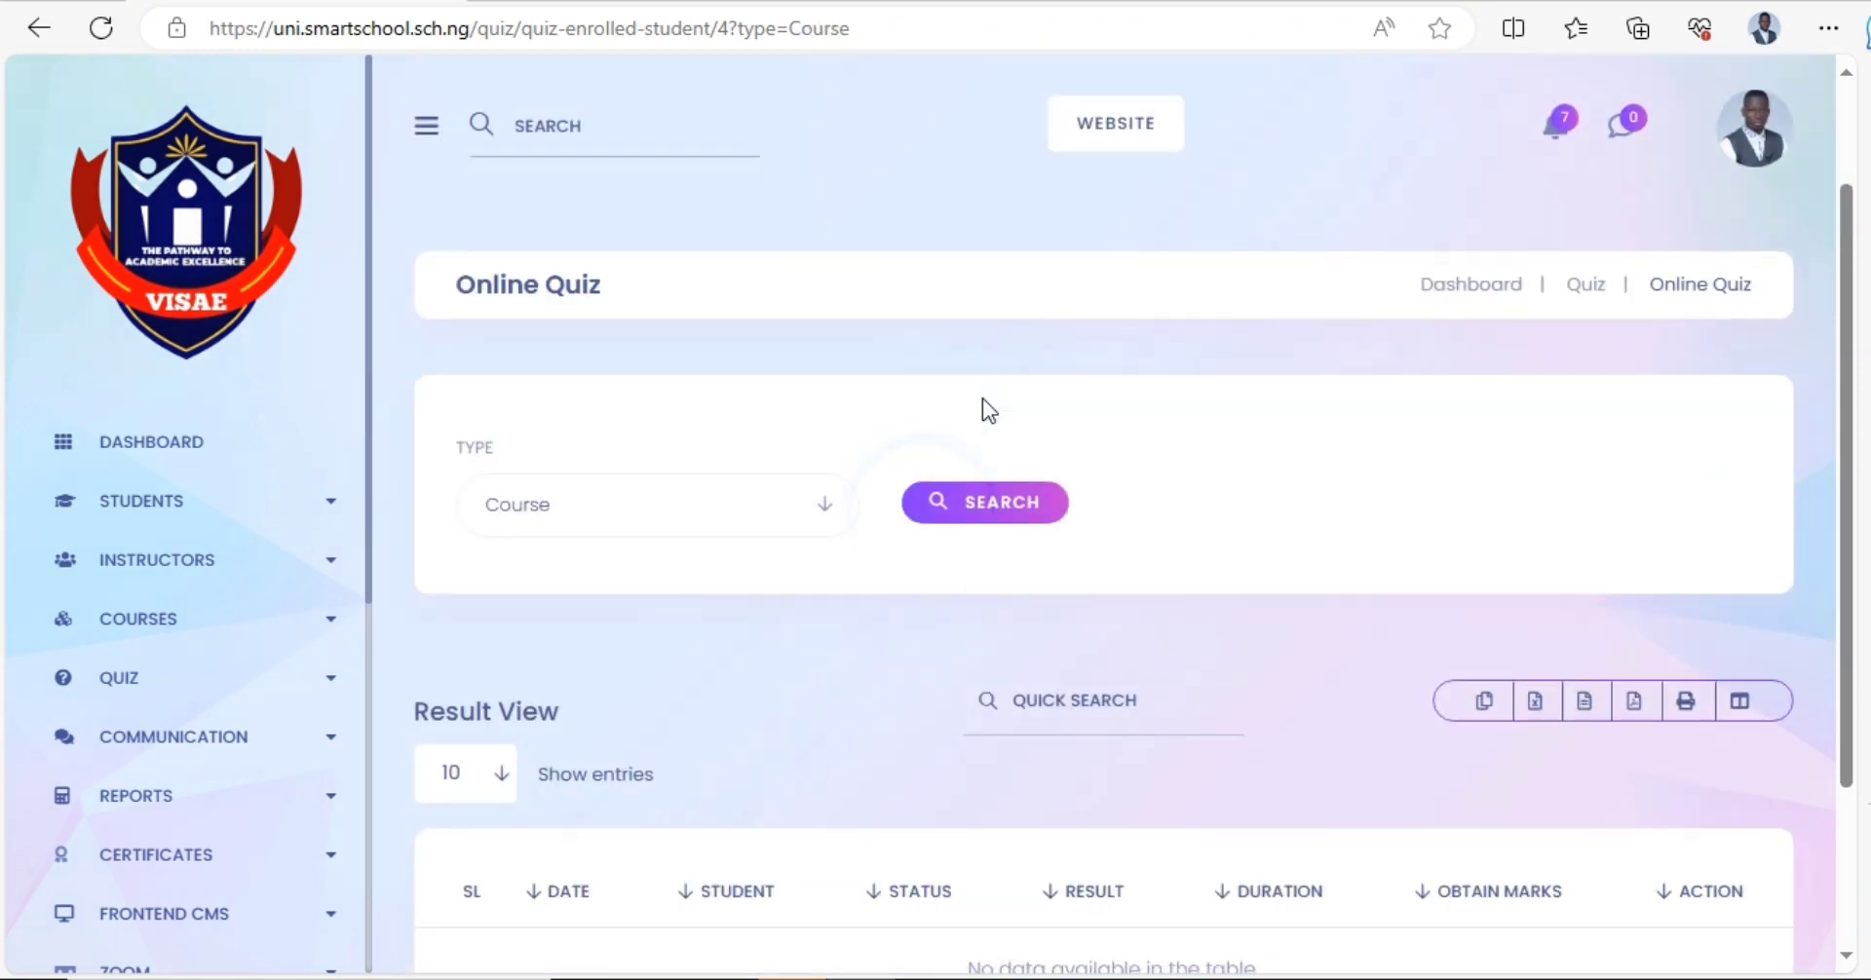
scroll(986, 448, "down", 3)
scroll(848, 478, "up", 4)
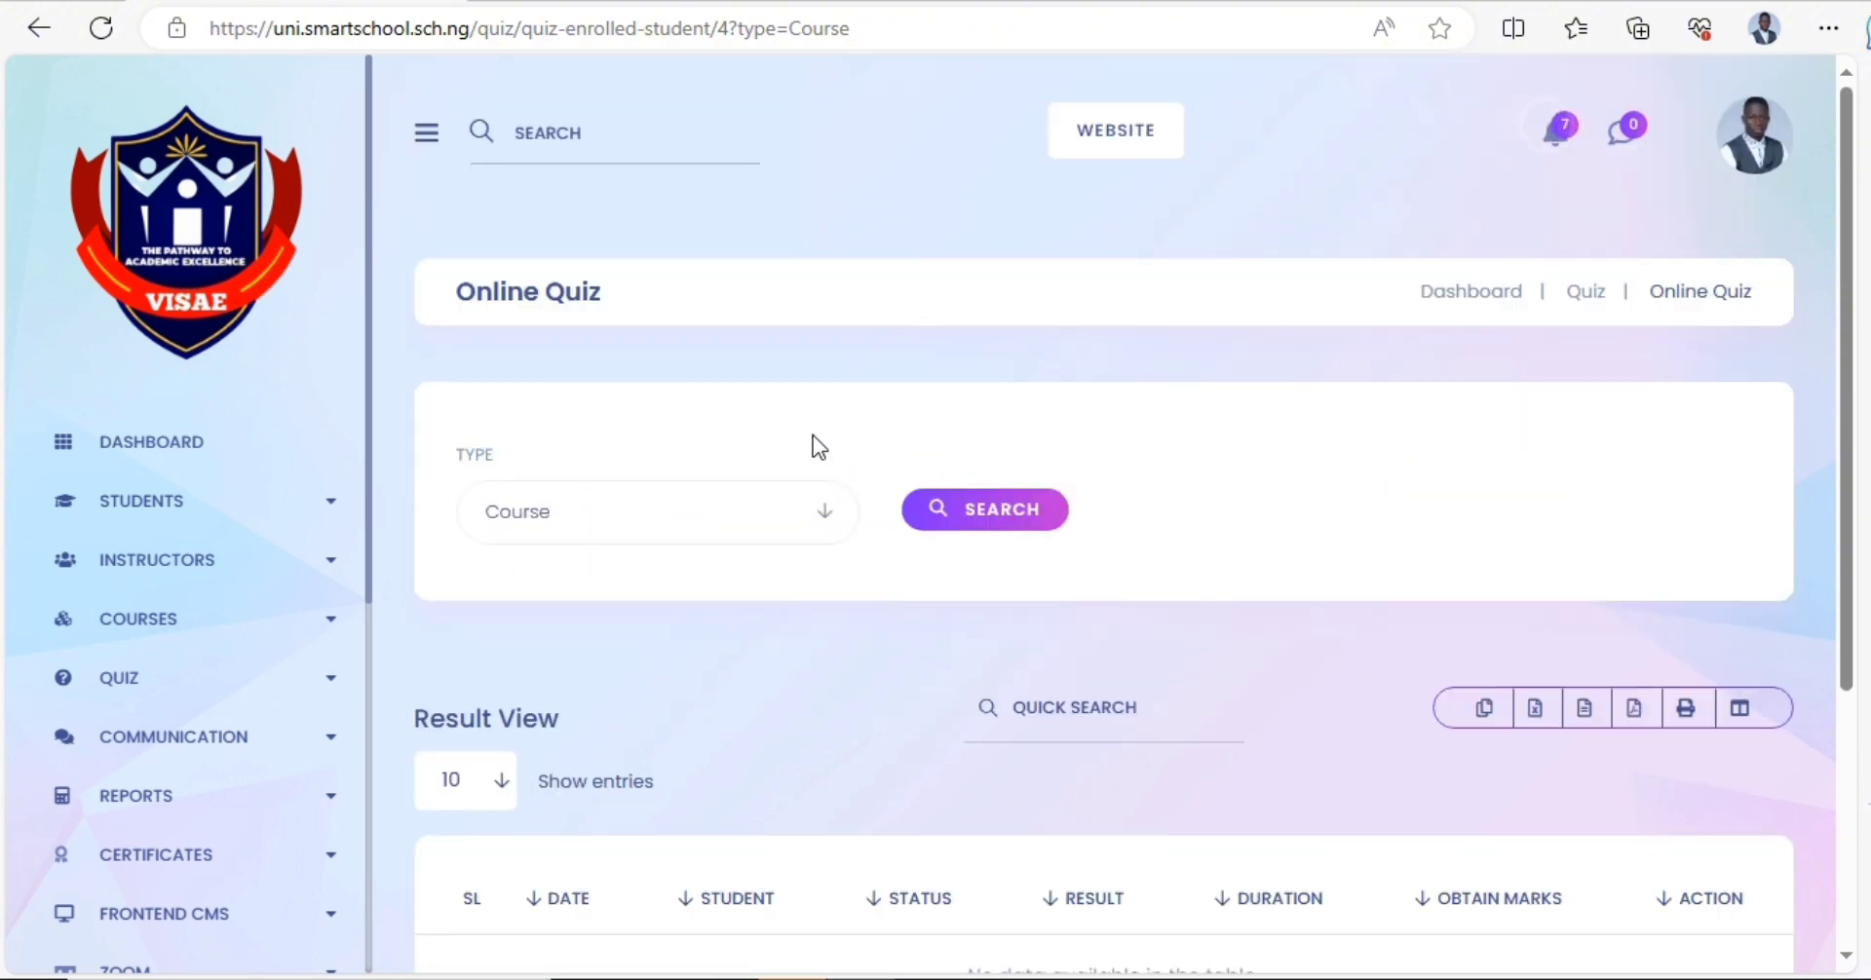
scroll(559, 443, "down", 4)
- Open the Quiz Setup page and bring its timing and question options into view
scroll(272, 647, "down", 5)
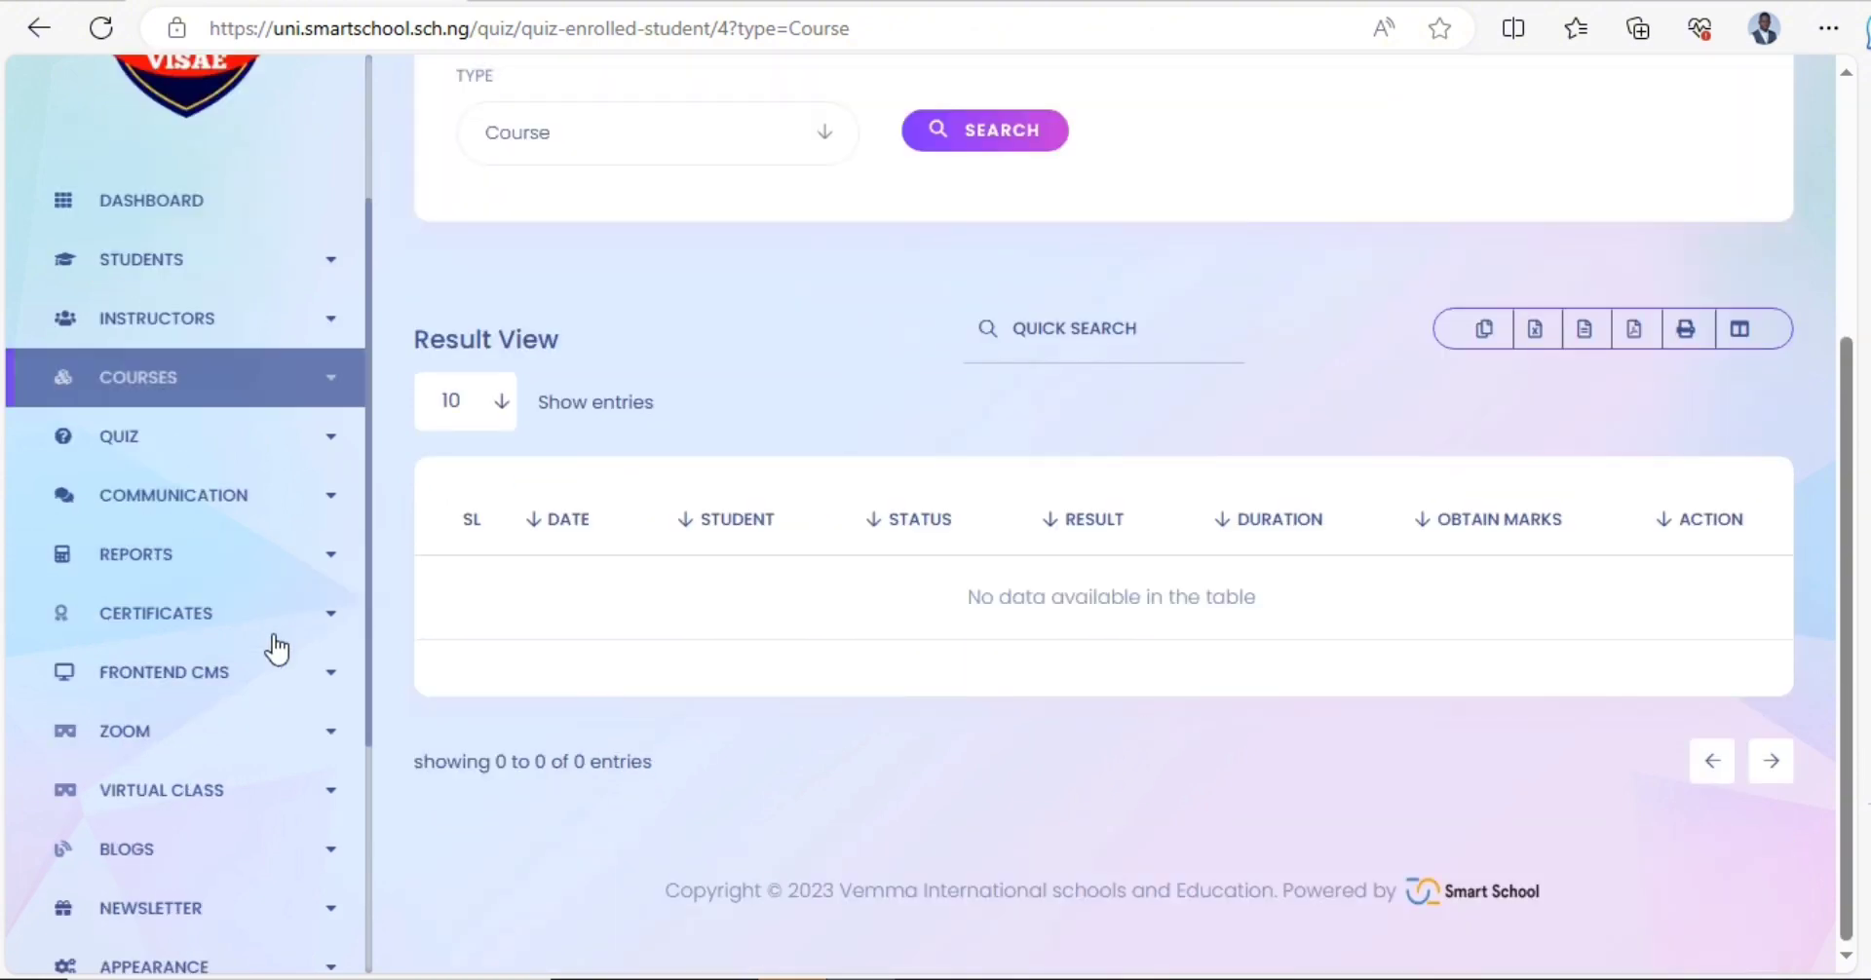
scroll(274, 487, "up", 3)
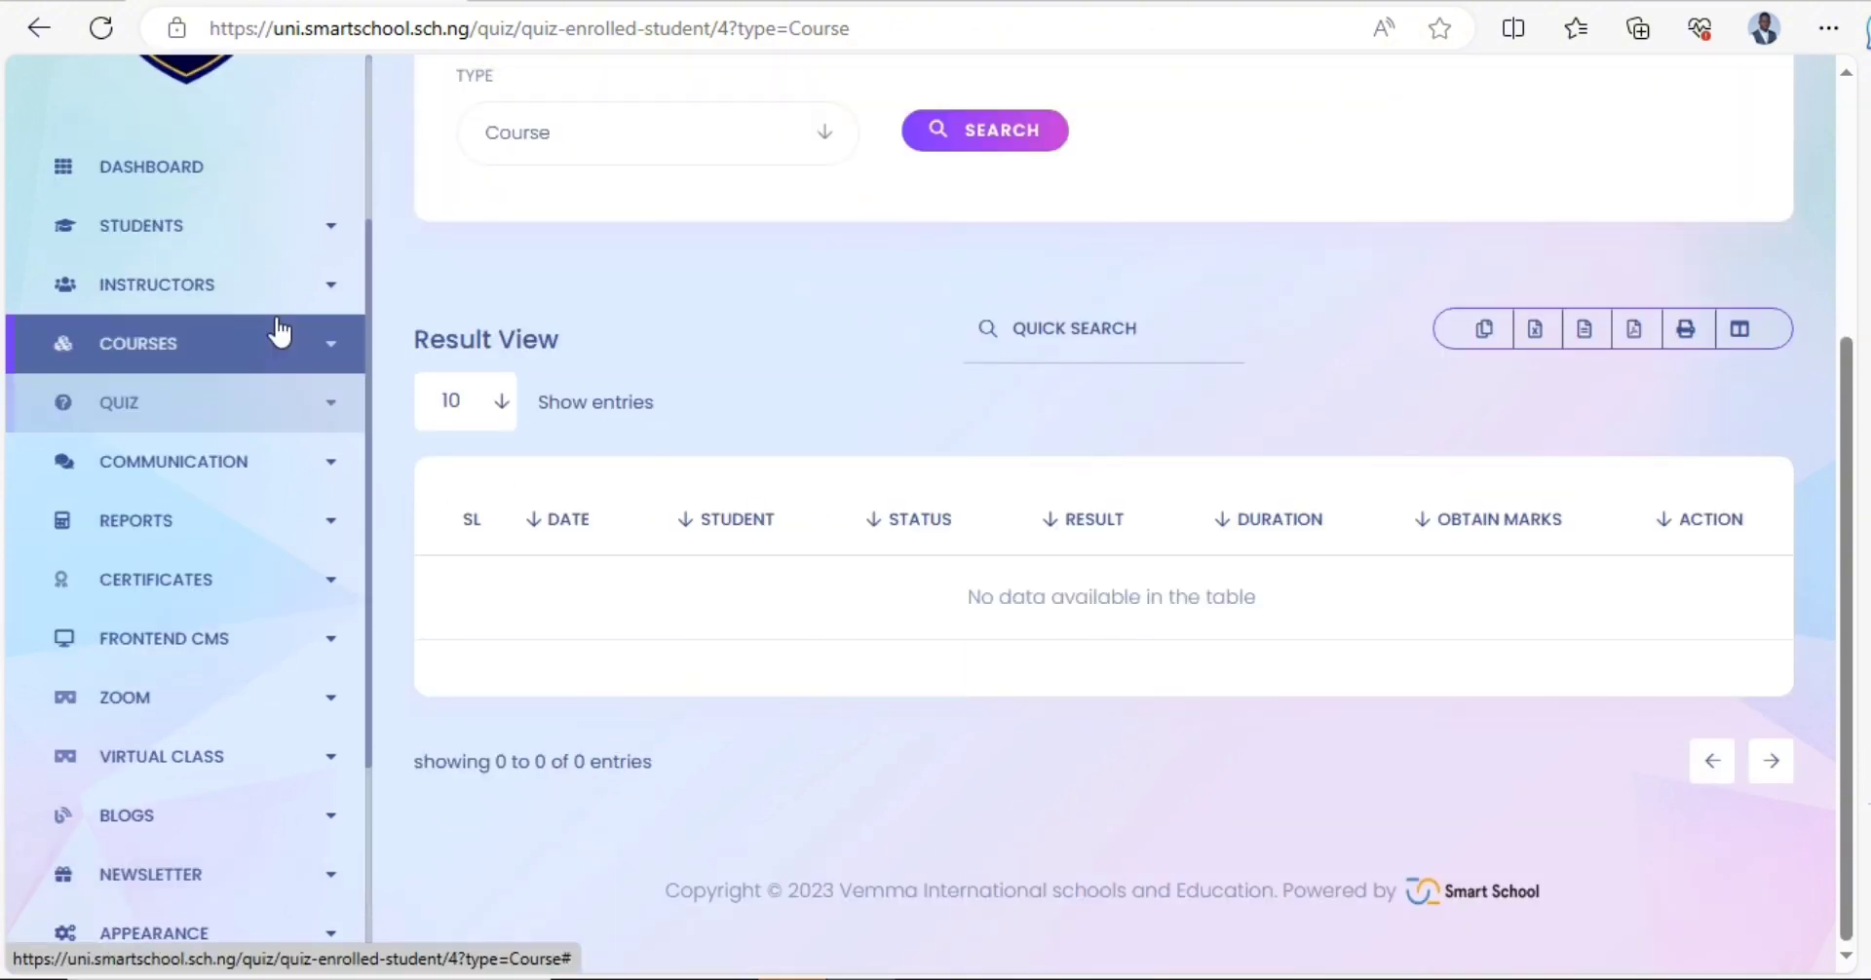
left_click(351, 370)
left_click(353, 373)
left_click(334, 404)
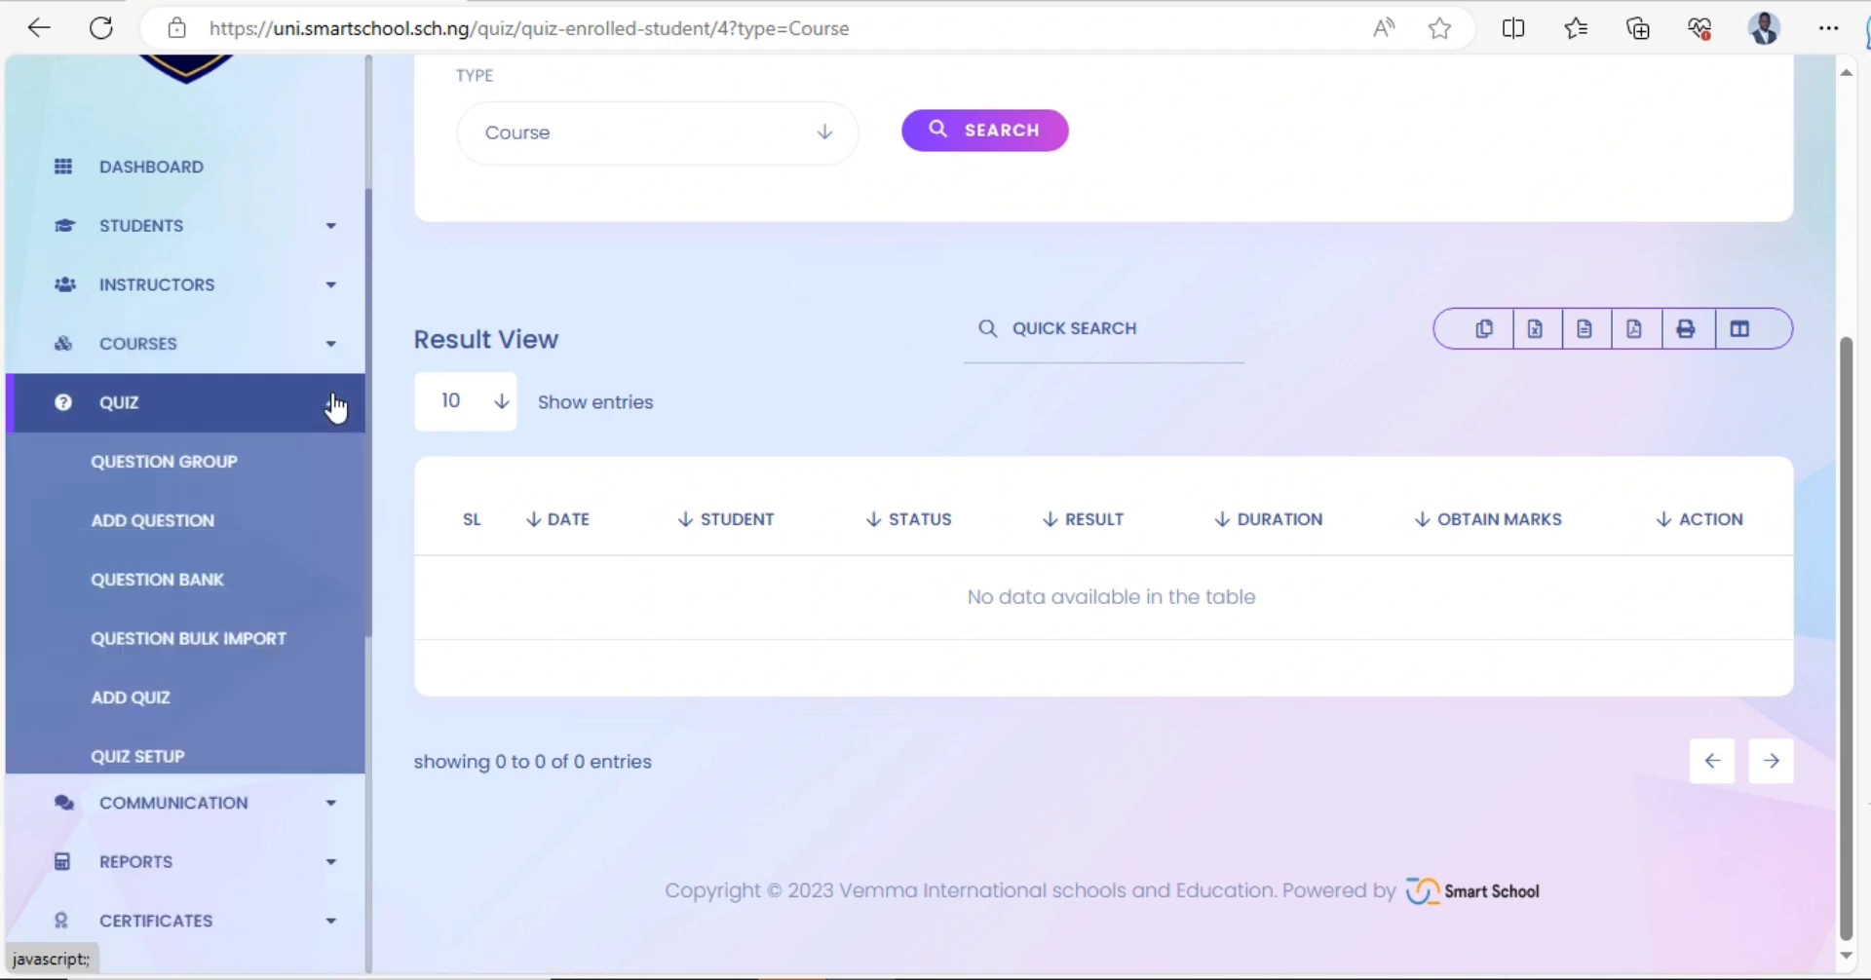
left_click(192, 779)
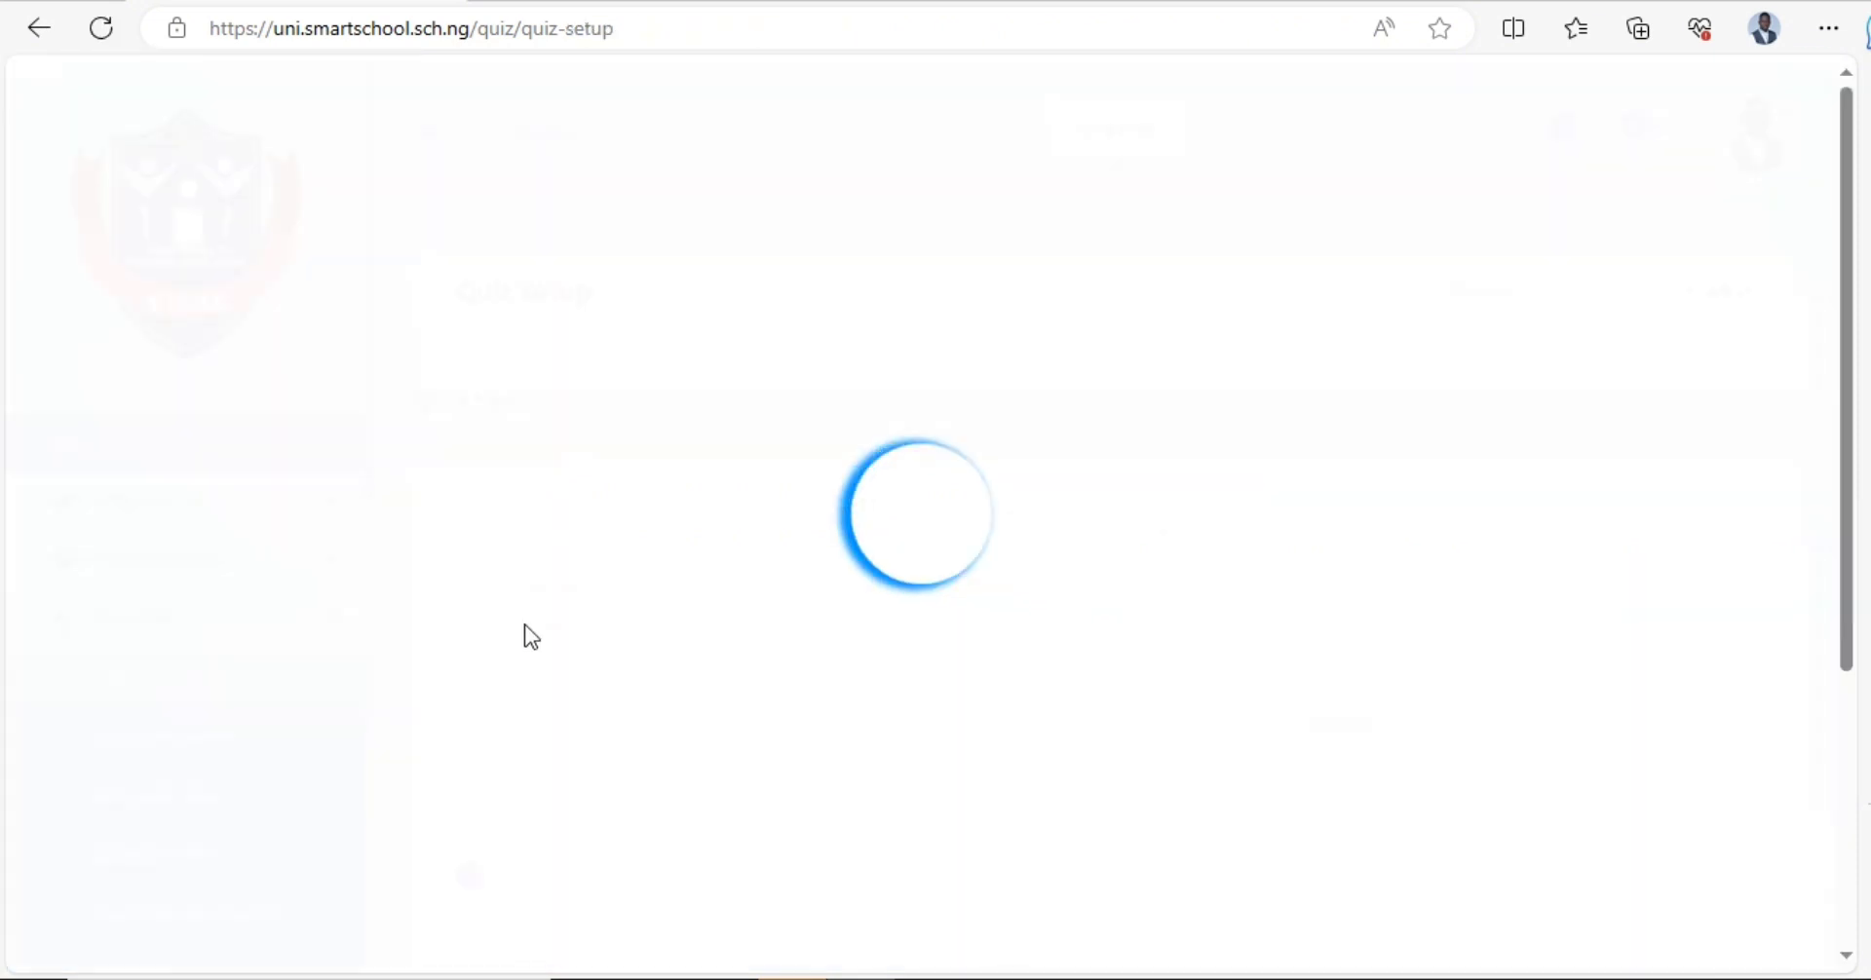
scroll(729, 567, "down", 3)
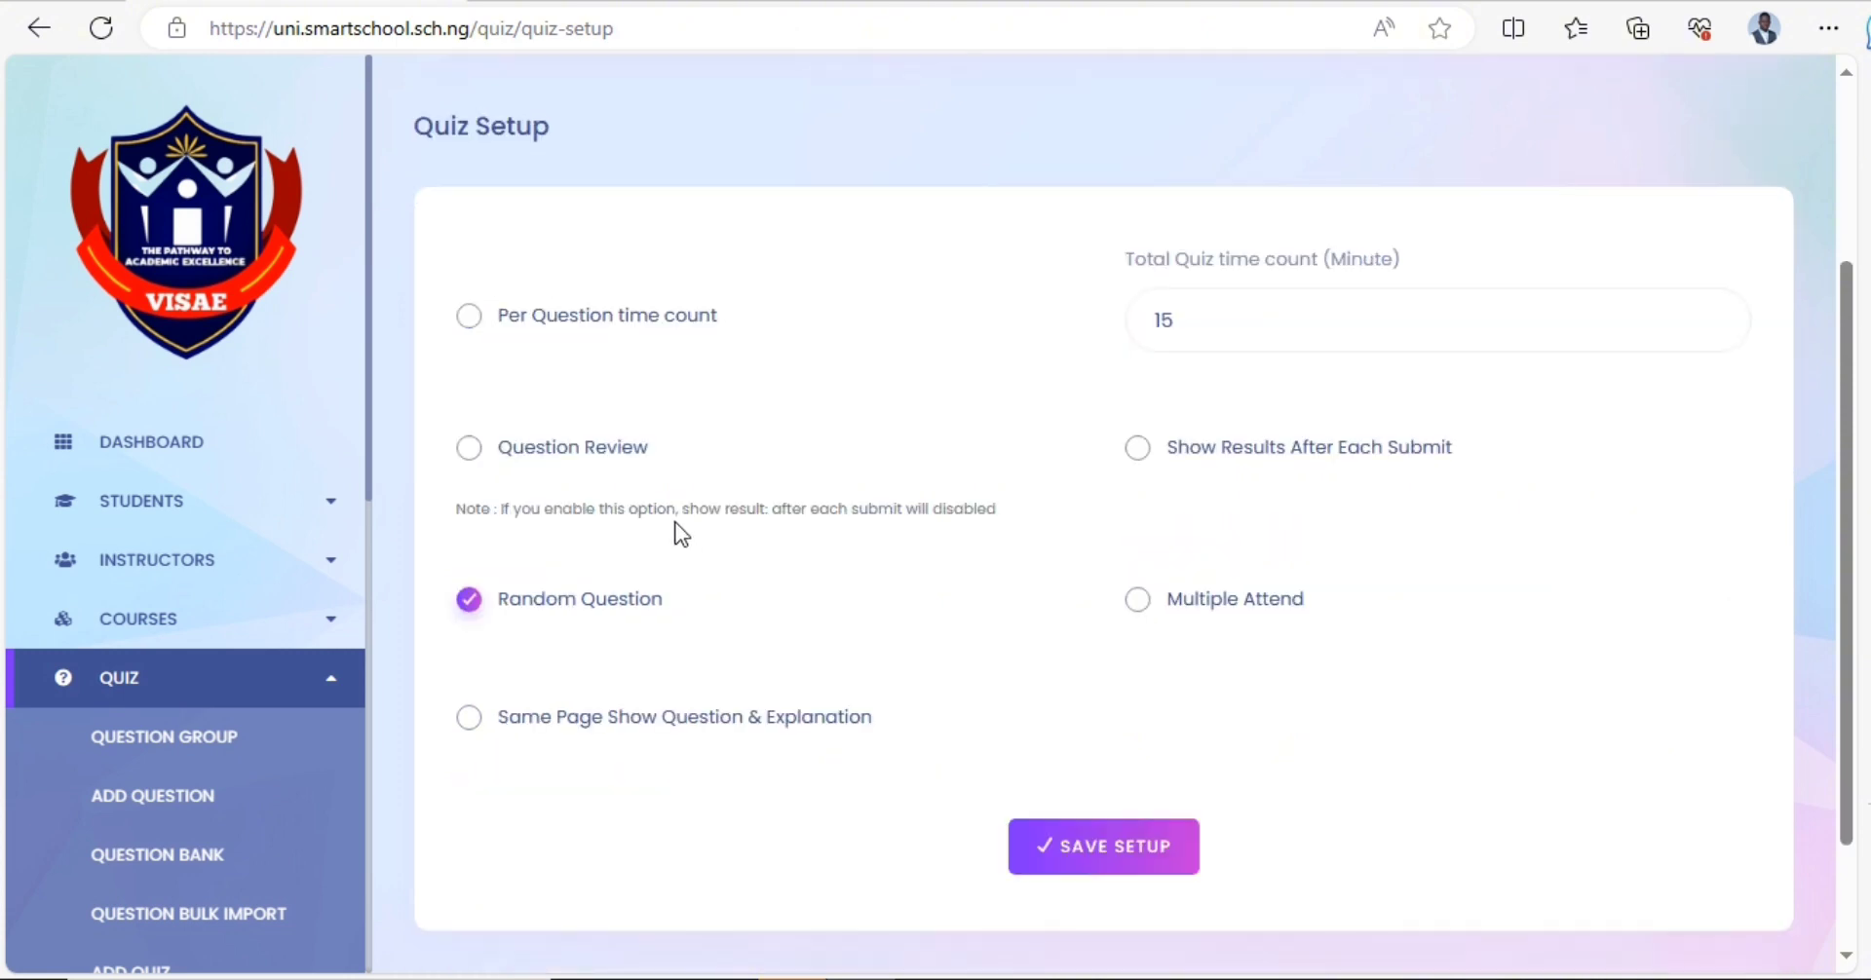
- Try the Per Question time count option in the quiz setup and switch it back off
left_click(466, 320)
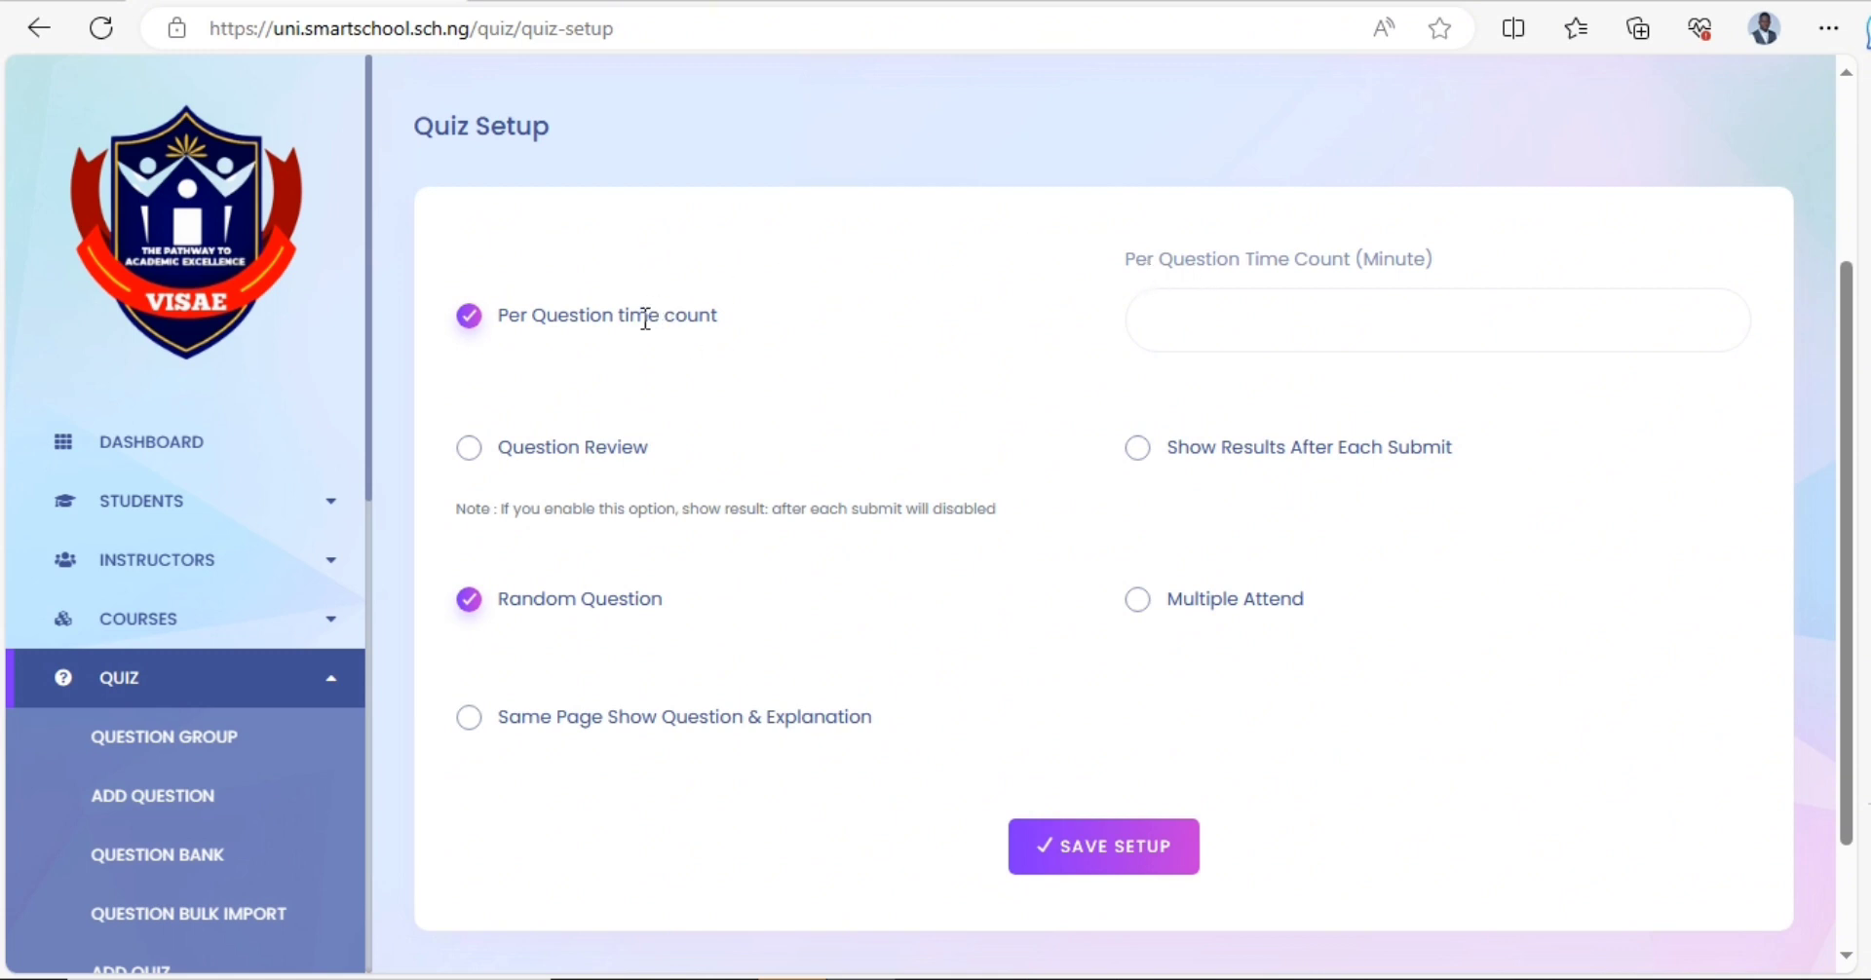
left_click(468, 318)
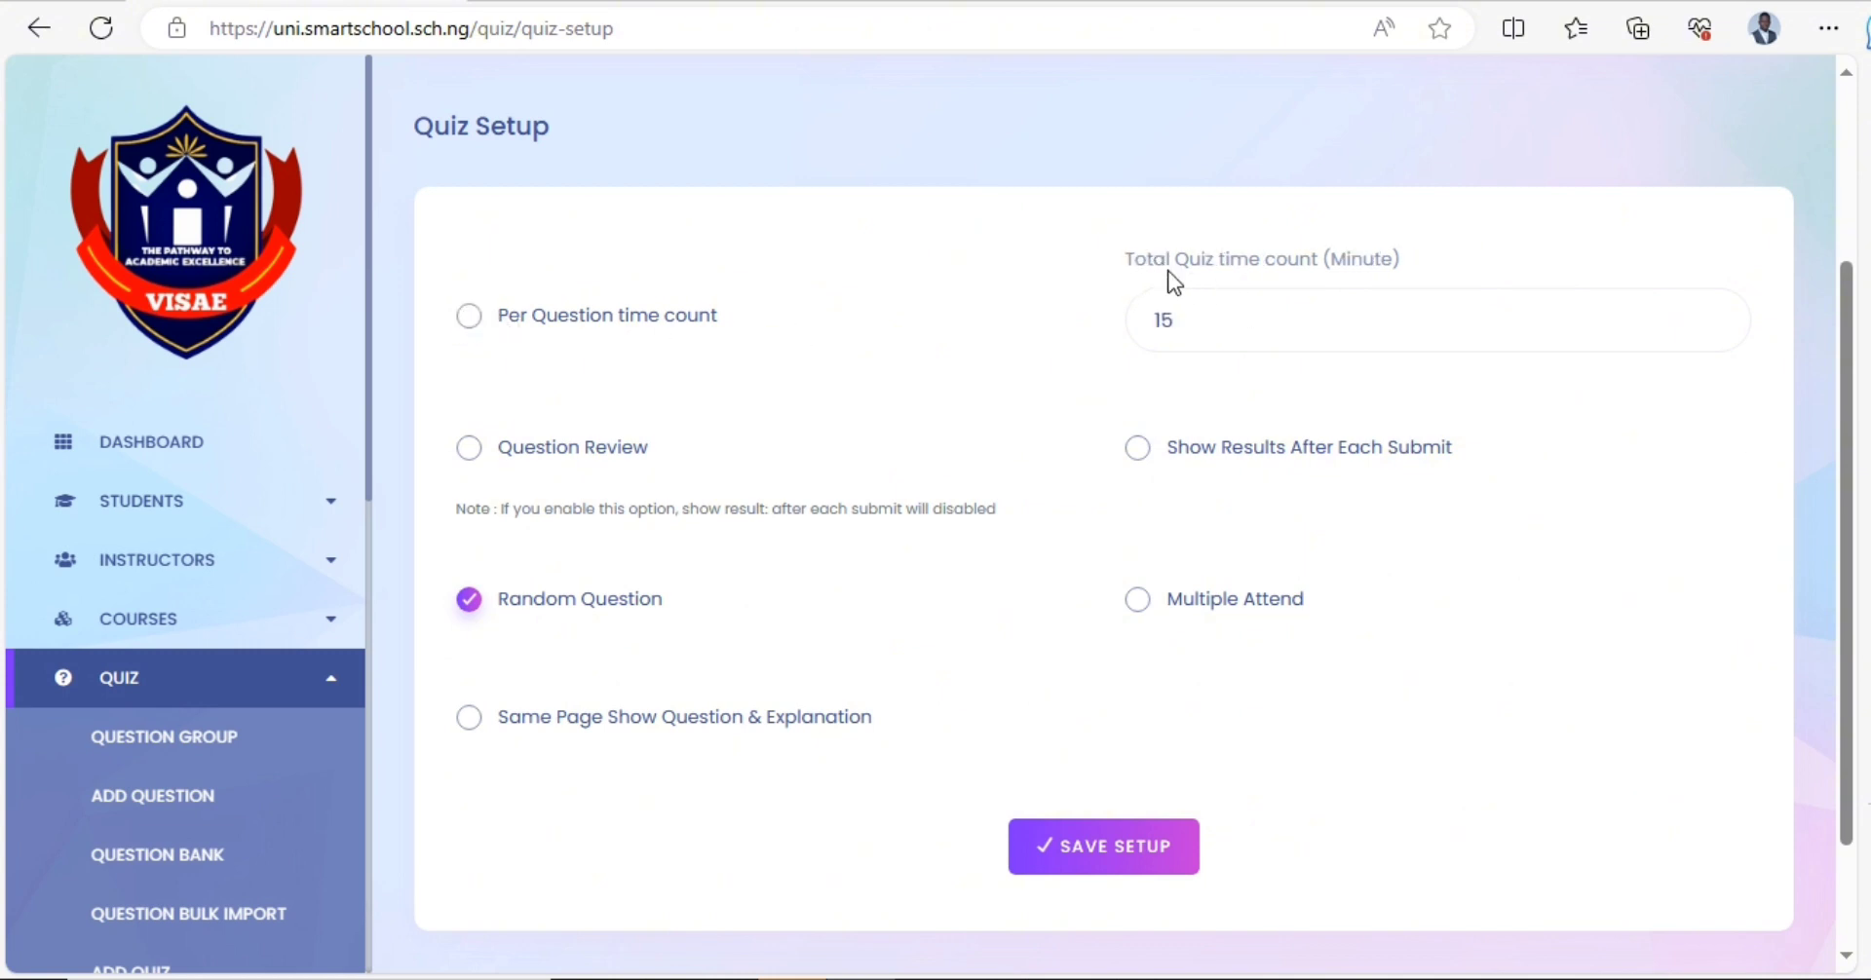
- Check the total quiz time count and the remaining question options in the quiz setup
left_click_drag(1196, 319, 1146, 325)
left_click(988, 397)
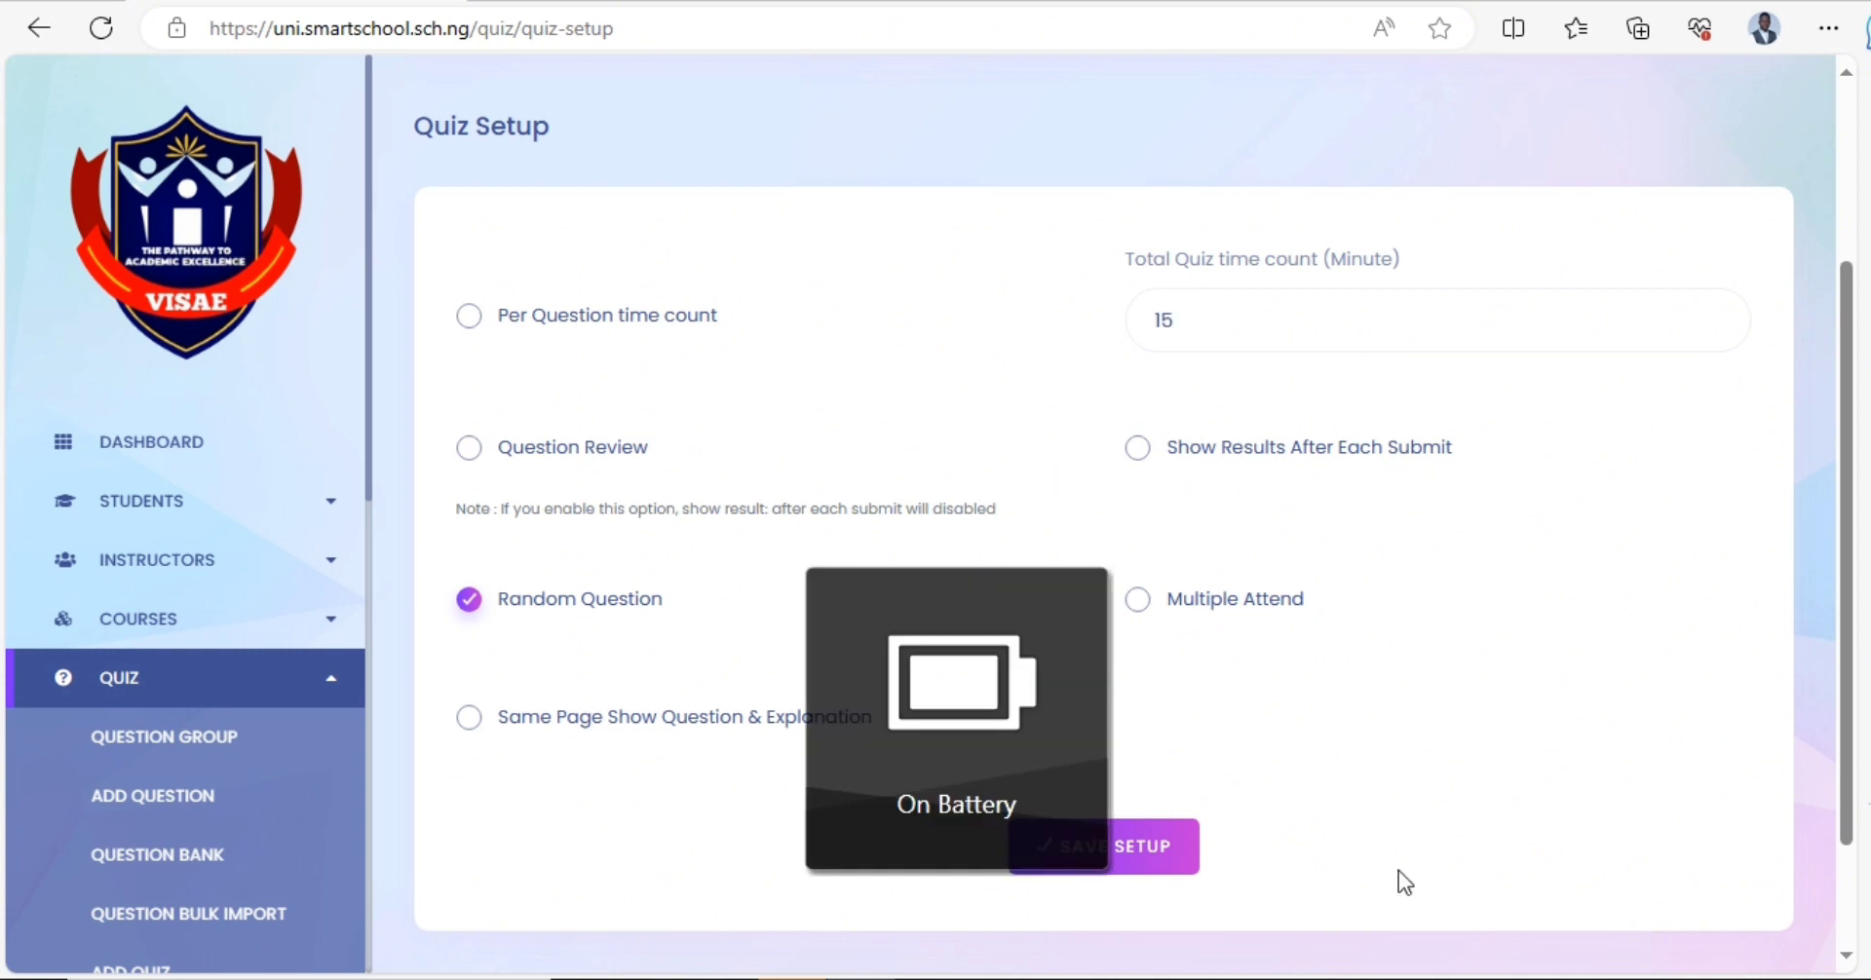
left_click(1169, 312)
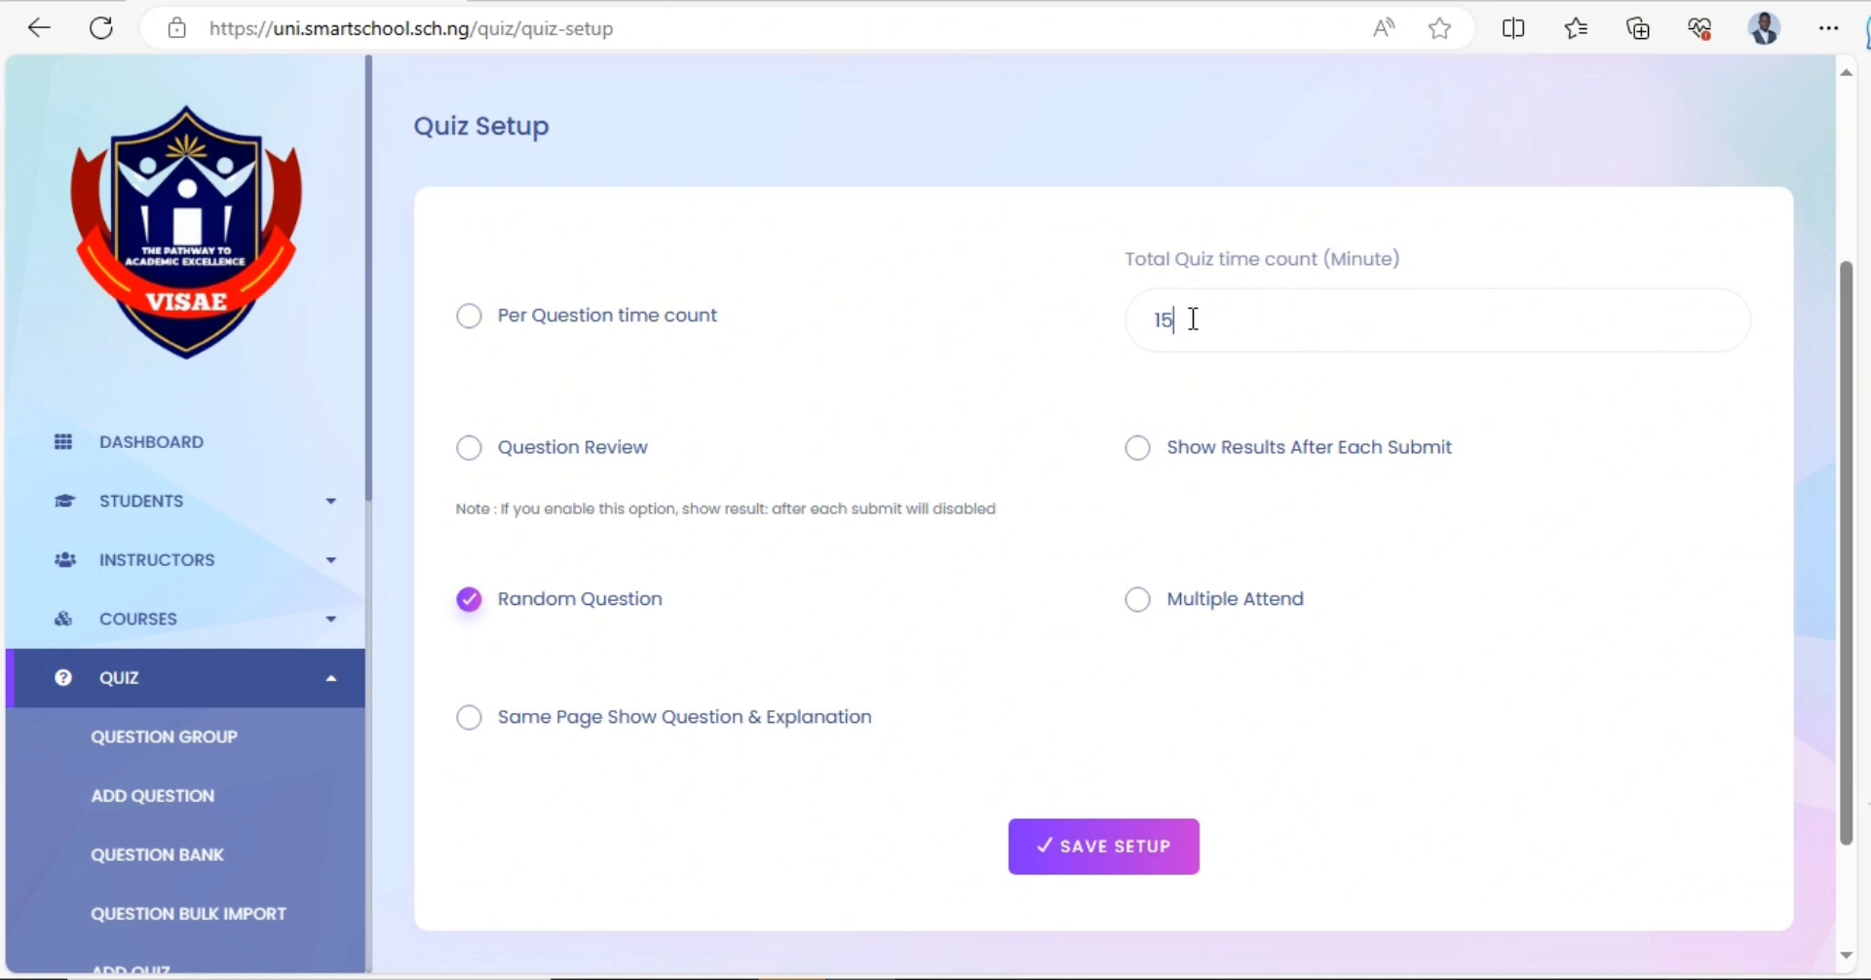
double_click(1161, 322)
scroll(805, 295, "down", 2)
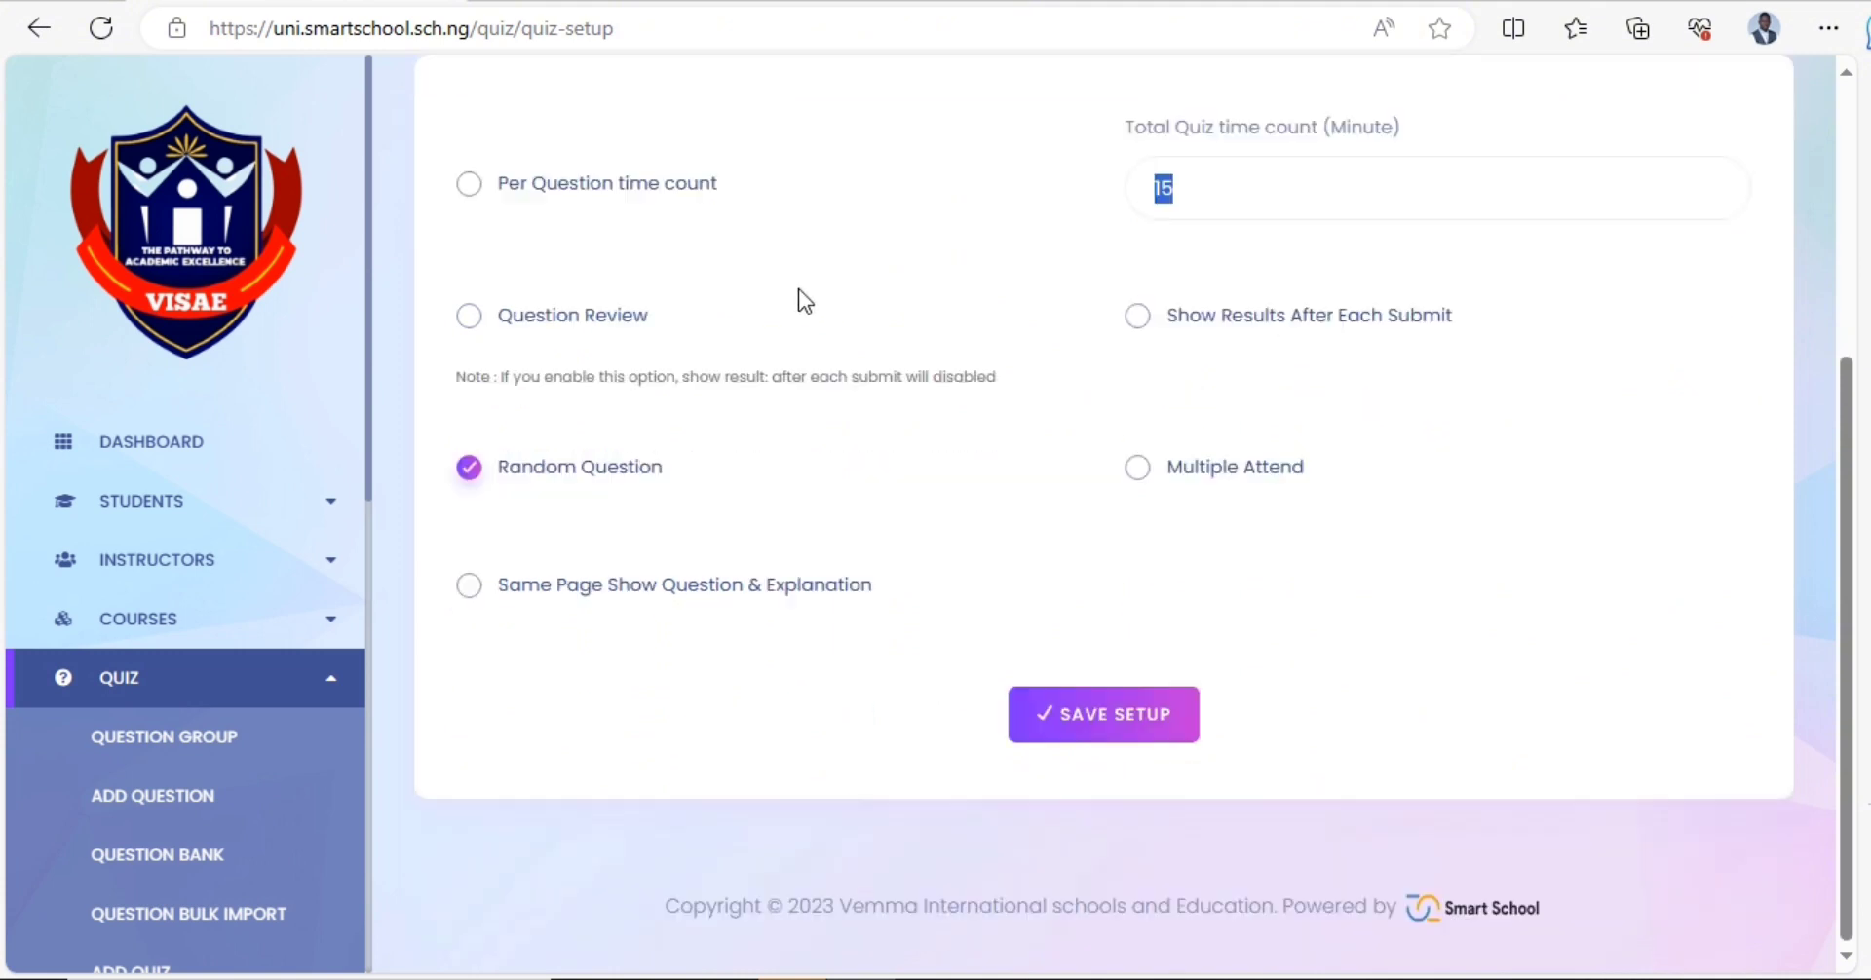
scroll(798, 288, "up", 3)
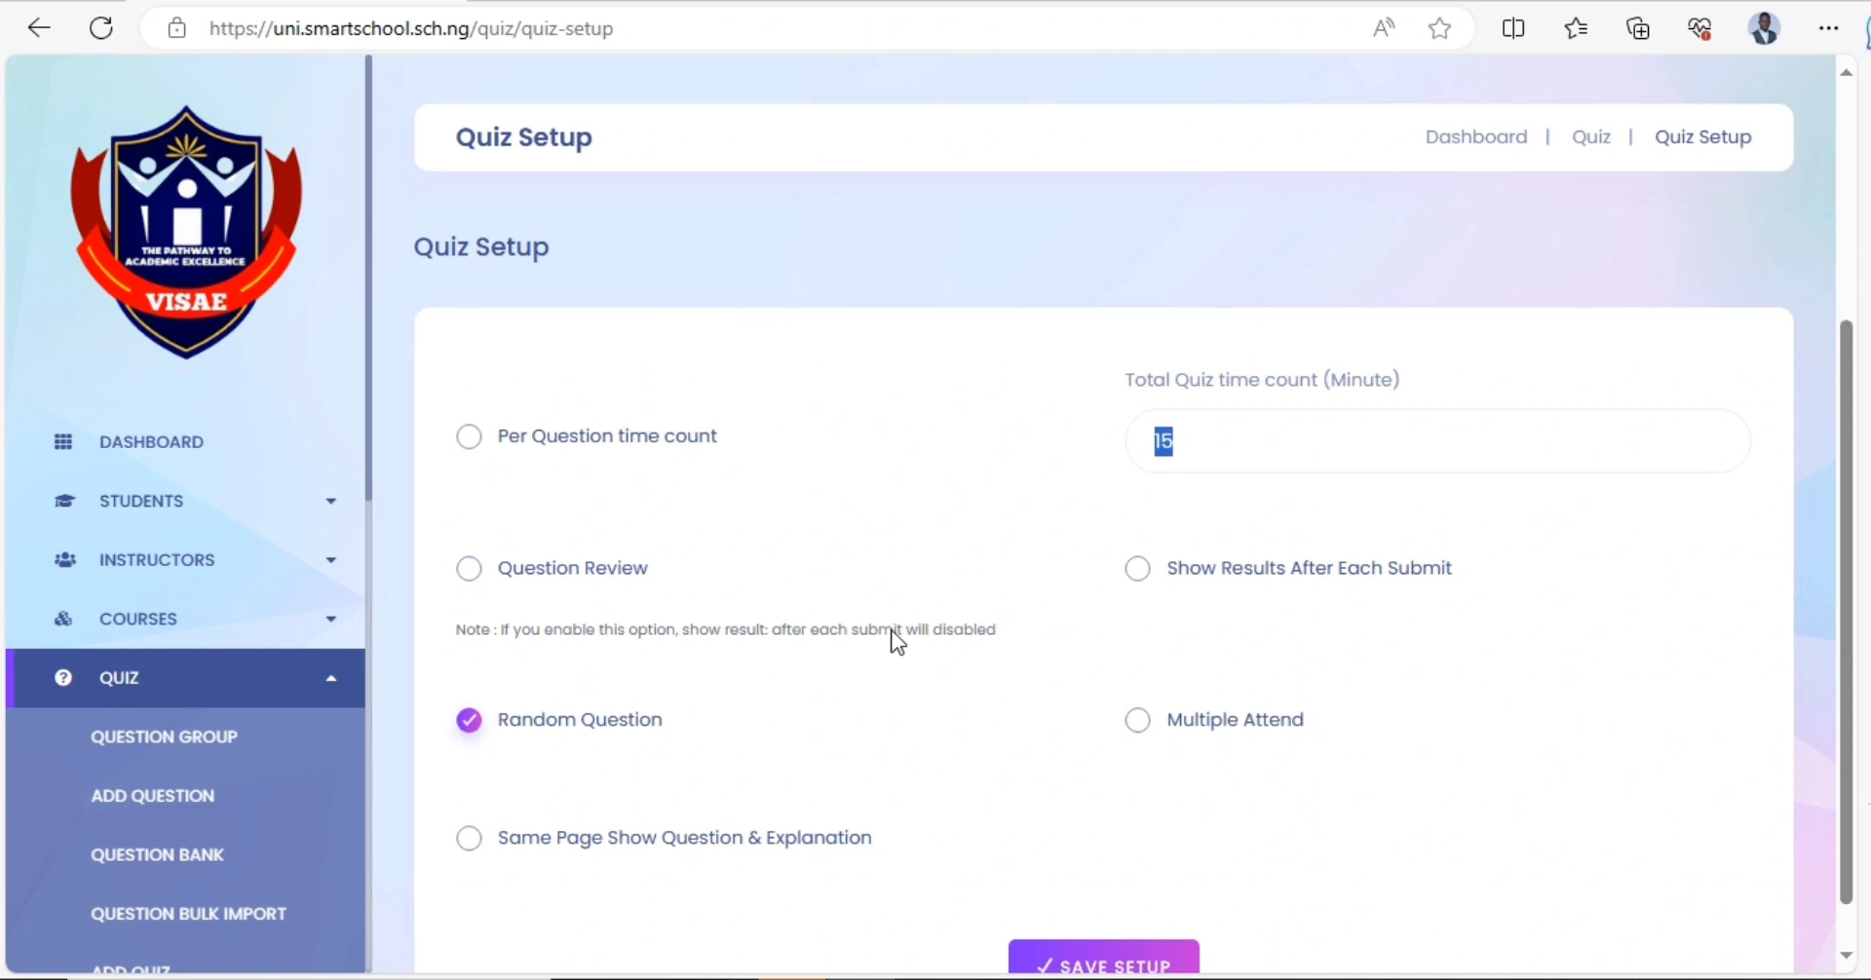
scroll(891, 632, "down", 3)
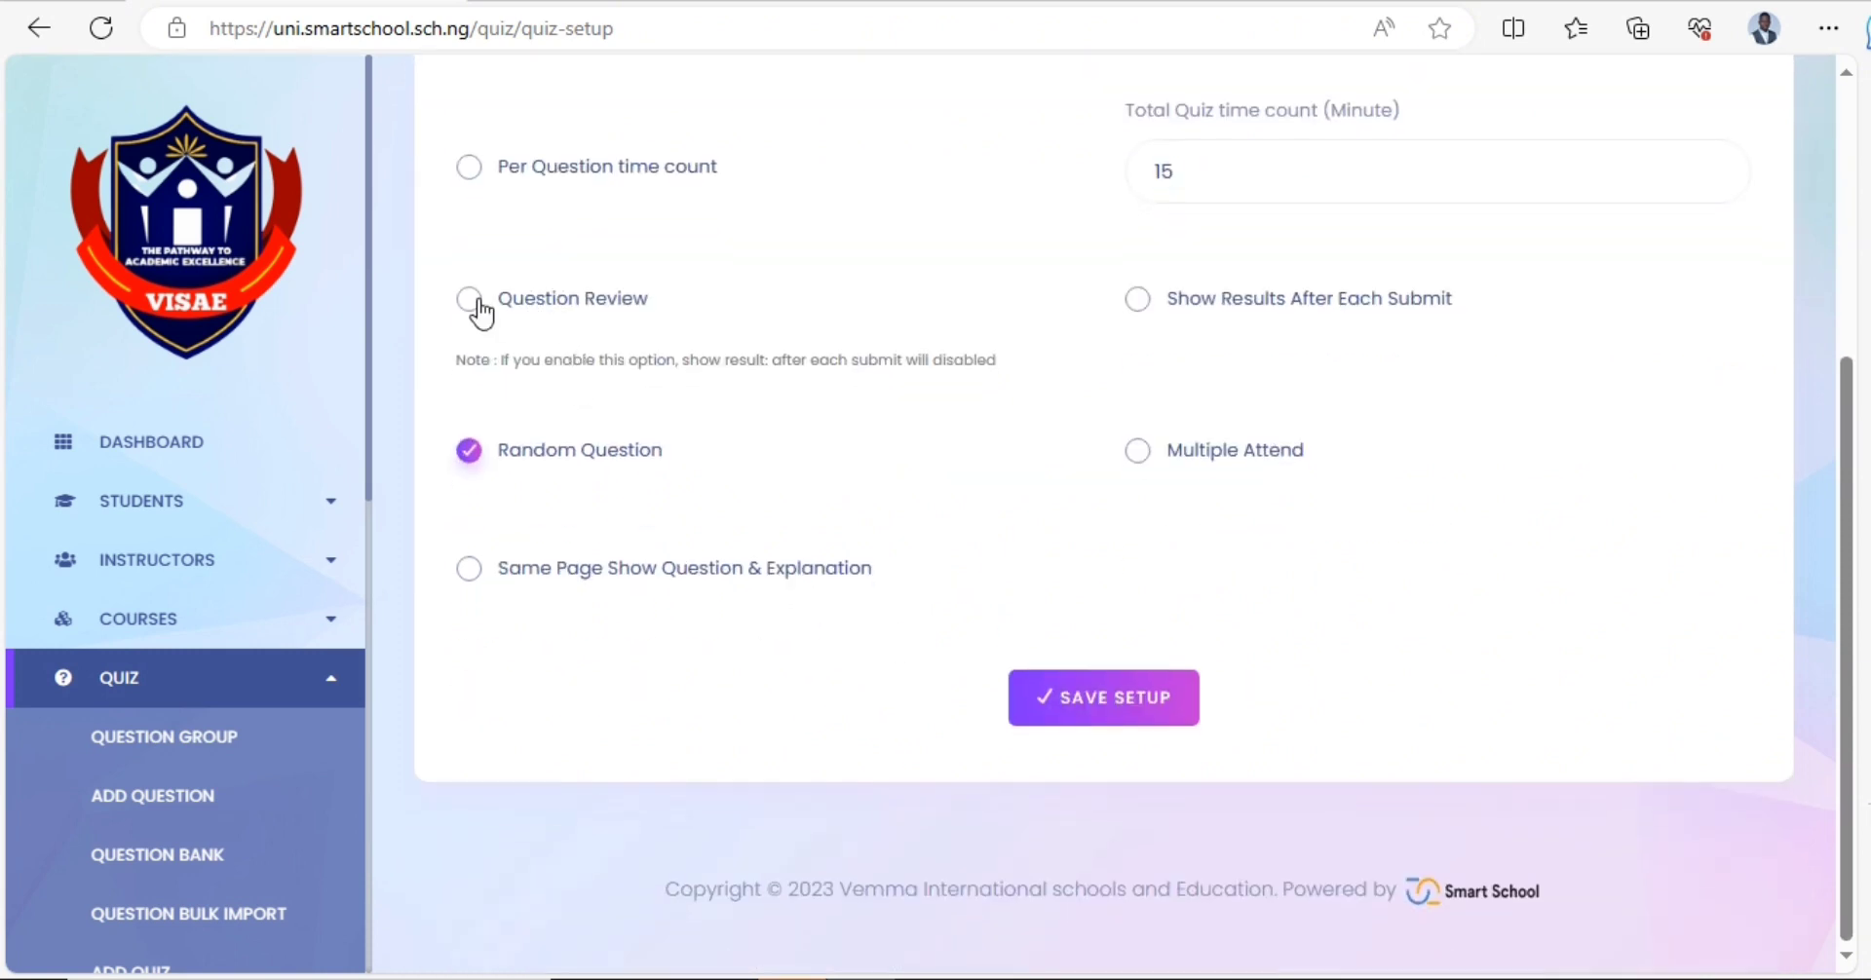
- Try the Question Review option in the quiz setup and switch it back off
left_click(477, 300)
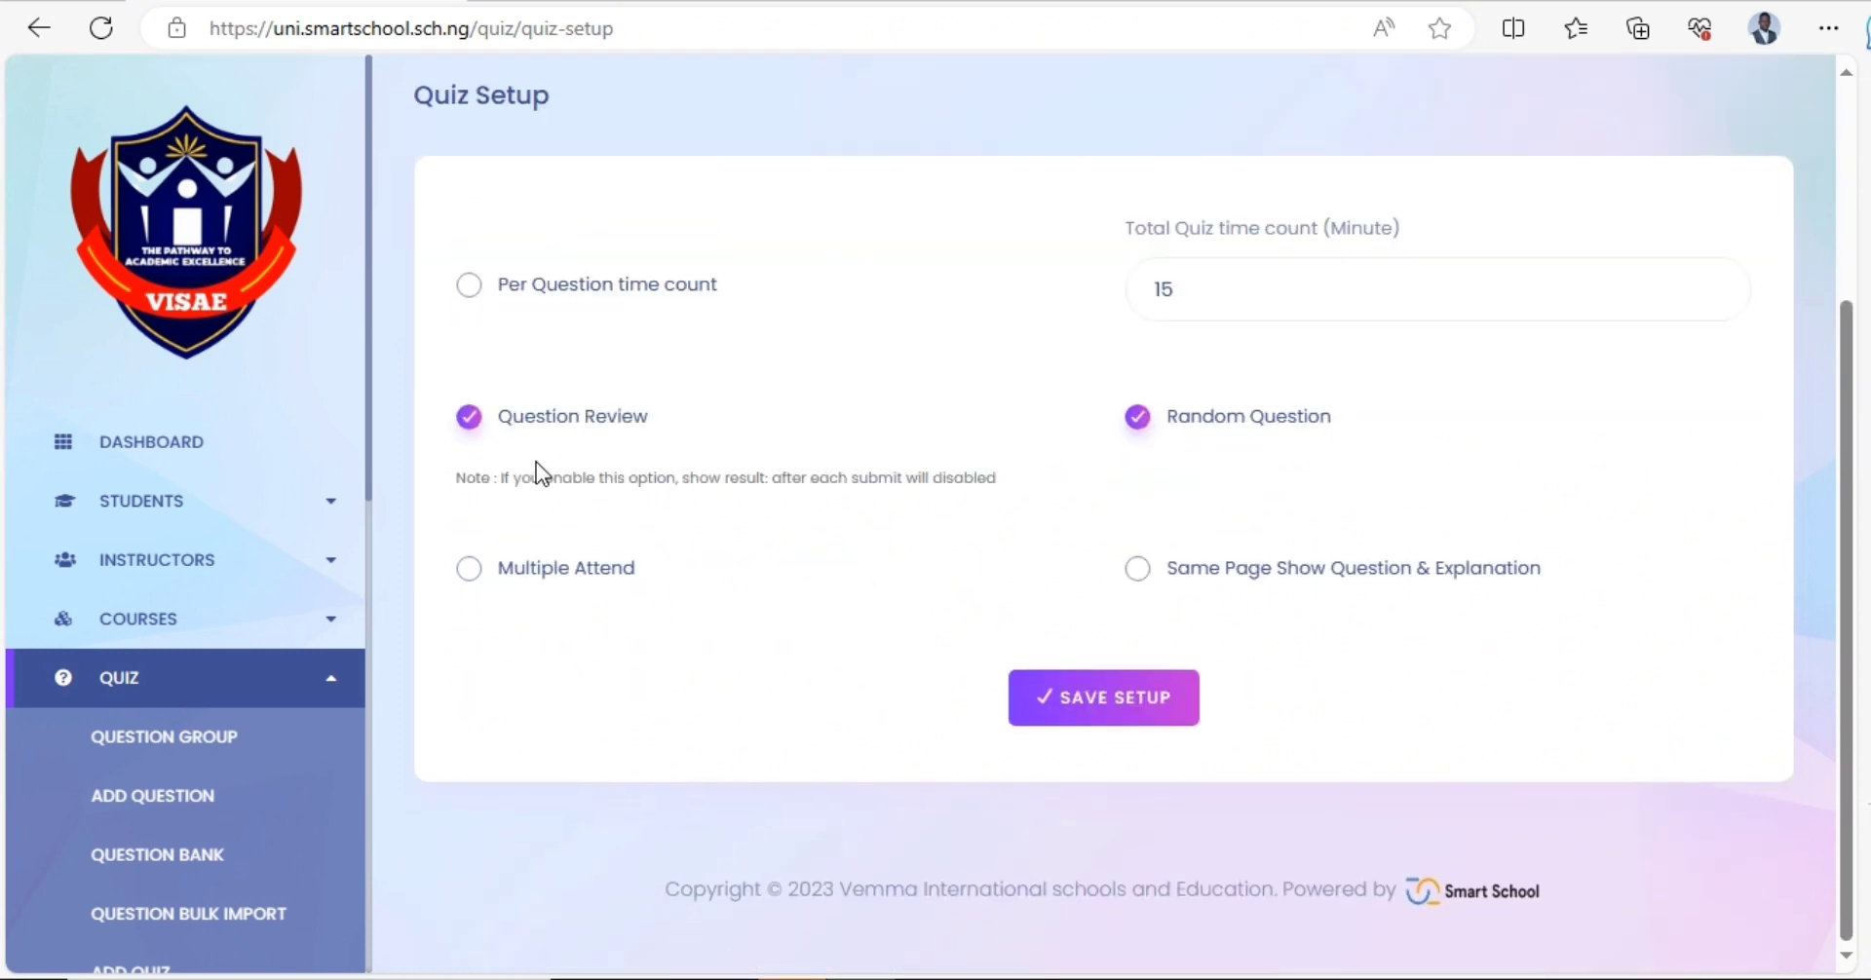
left_click(474, 419)
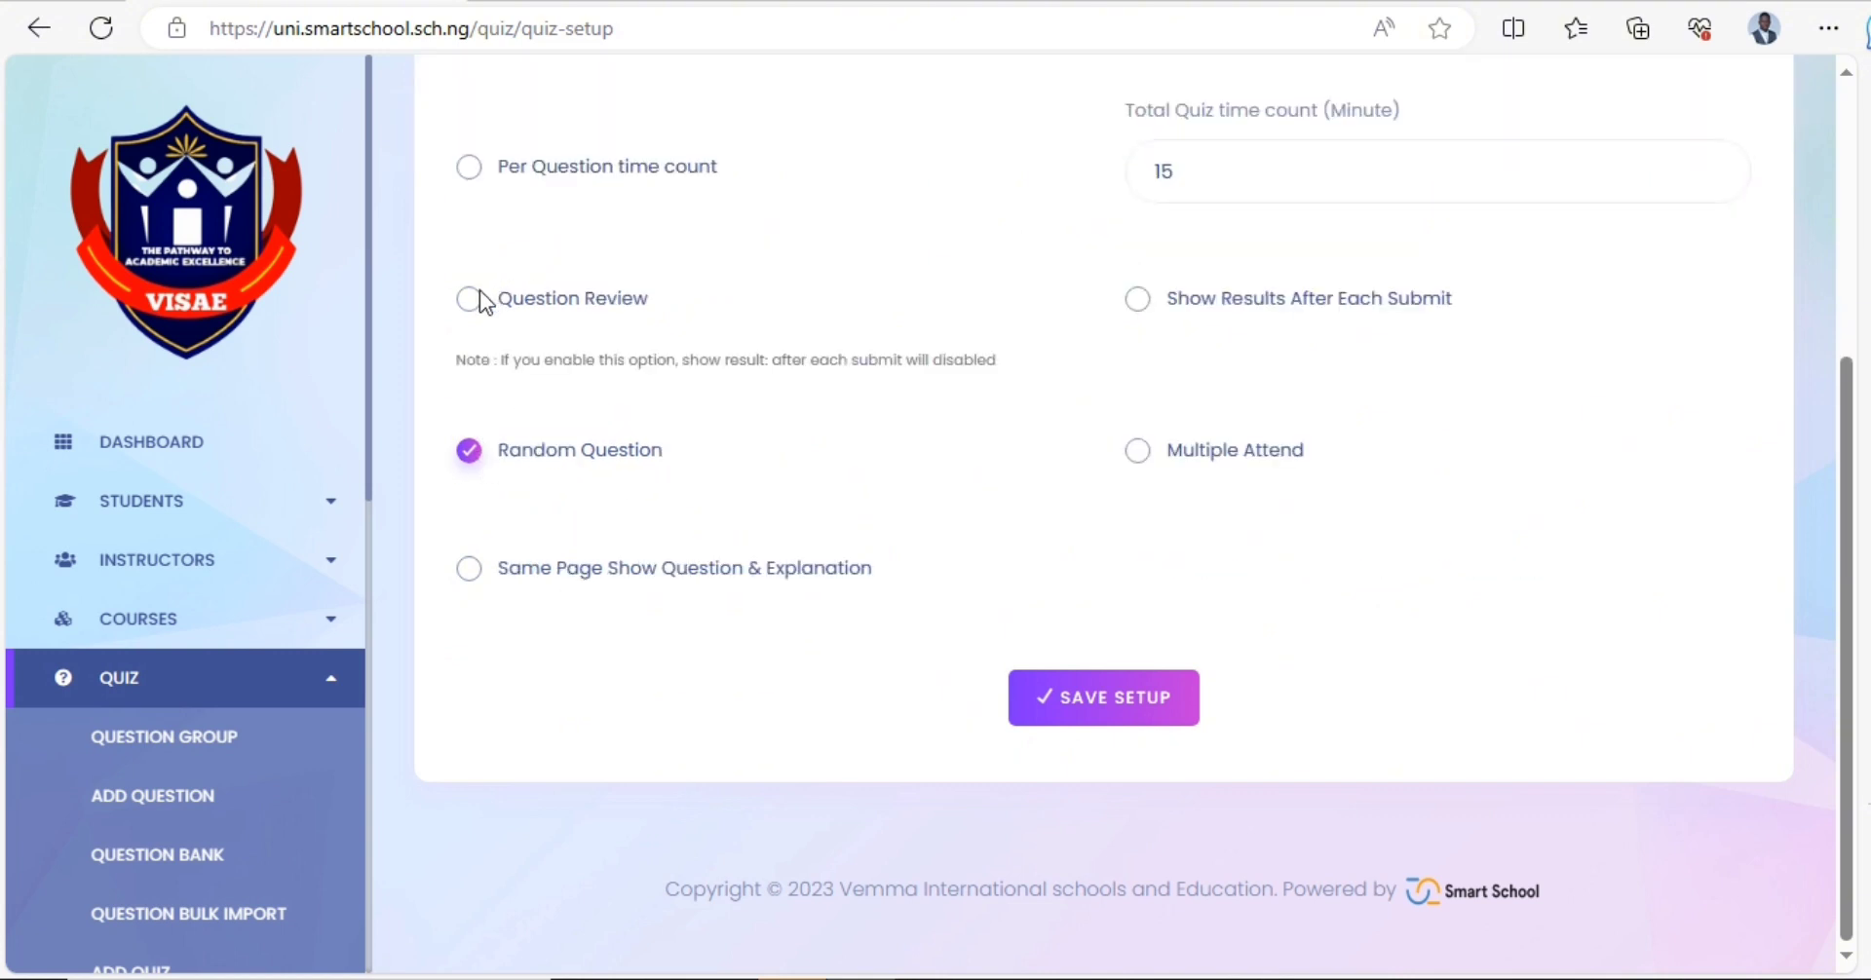
left_click(470, 300)
left_click(471, 419)
- Try toggling Show Results After Each Submit, Multiple Attend and Random Question, returning each option to its original state
left_click(1142, 304)
left_click(1143, 302)
left_click(1138, 455)
left_click(1133, 451)
left_click(471, 452)
left_click(470, 452)
- Toggle the Same Page Show Question & Explanation option and save the quiz setup
scroll(883, 487, "up", 3)
scroll(883, 481, "down", 3)
left_click(467, 575)
left_click(1111, 692)
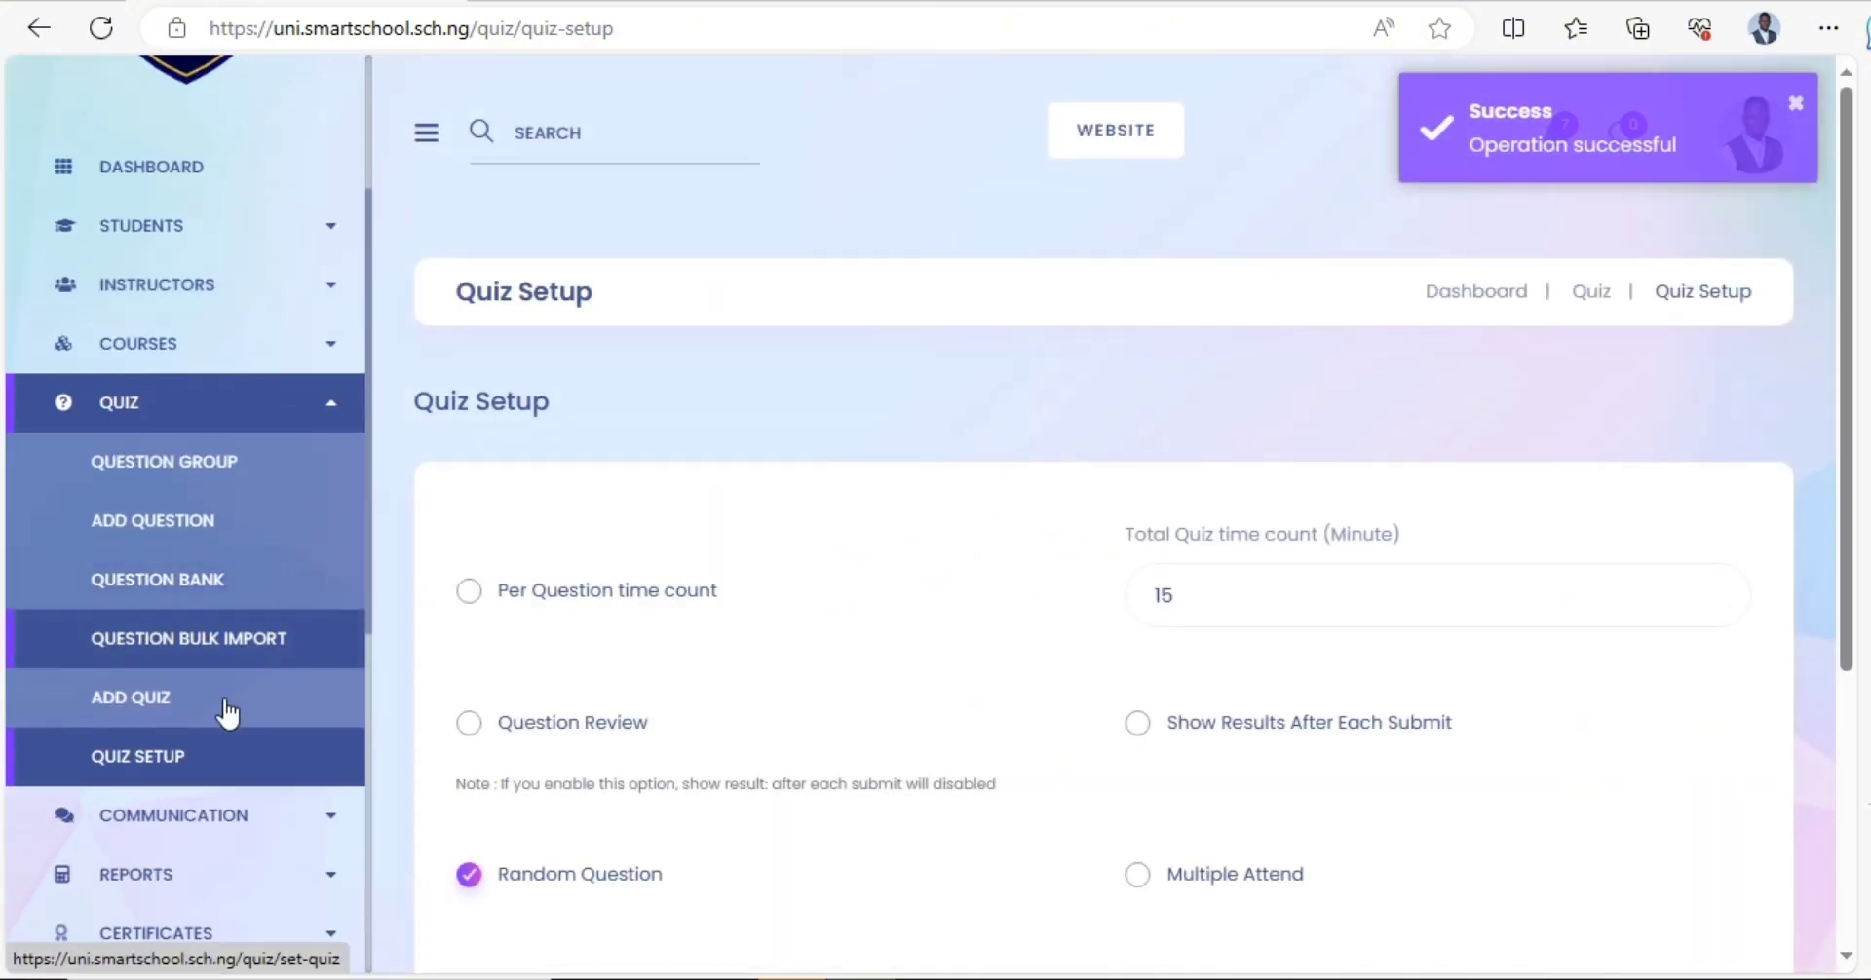
- Open Foundations of Computer Engineering Quiz 1 from the online quiz list for editing
left_click(175, 709)
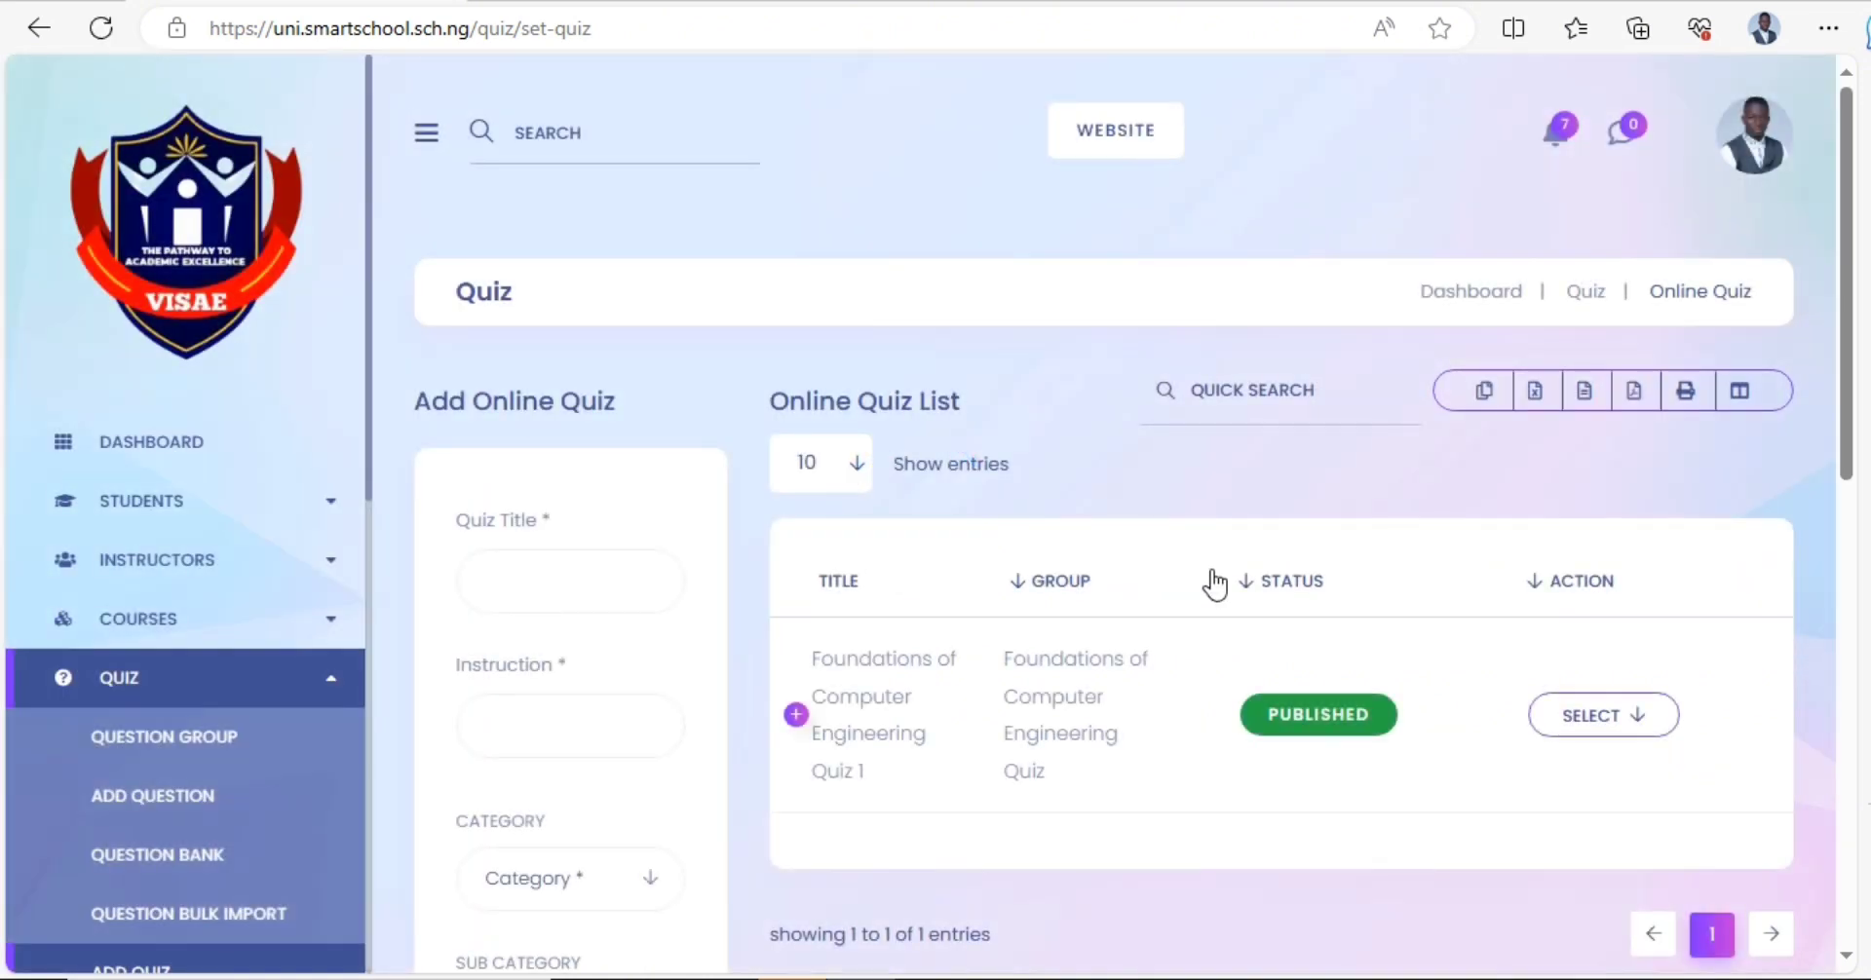
left_click(1656, 726)
left_click(1625, 873)
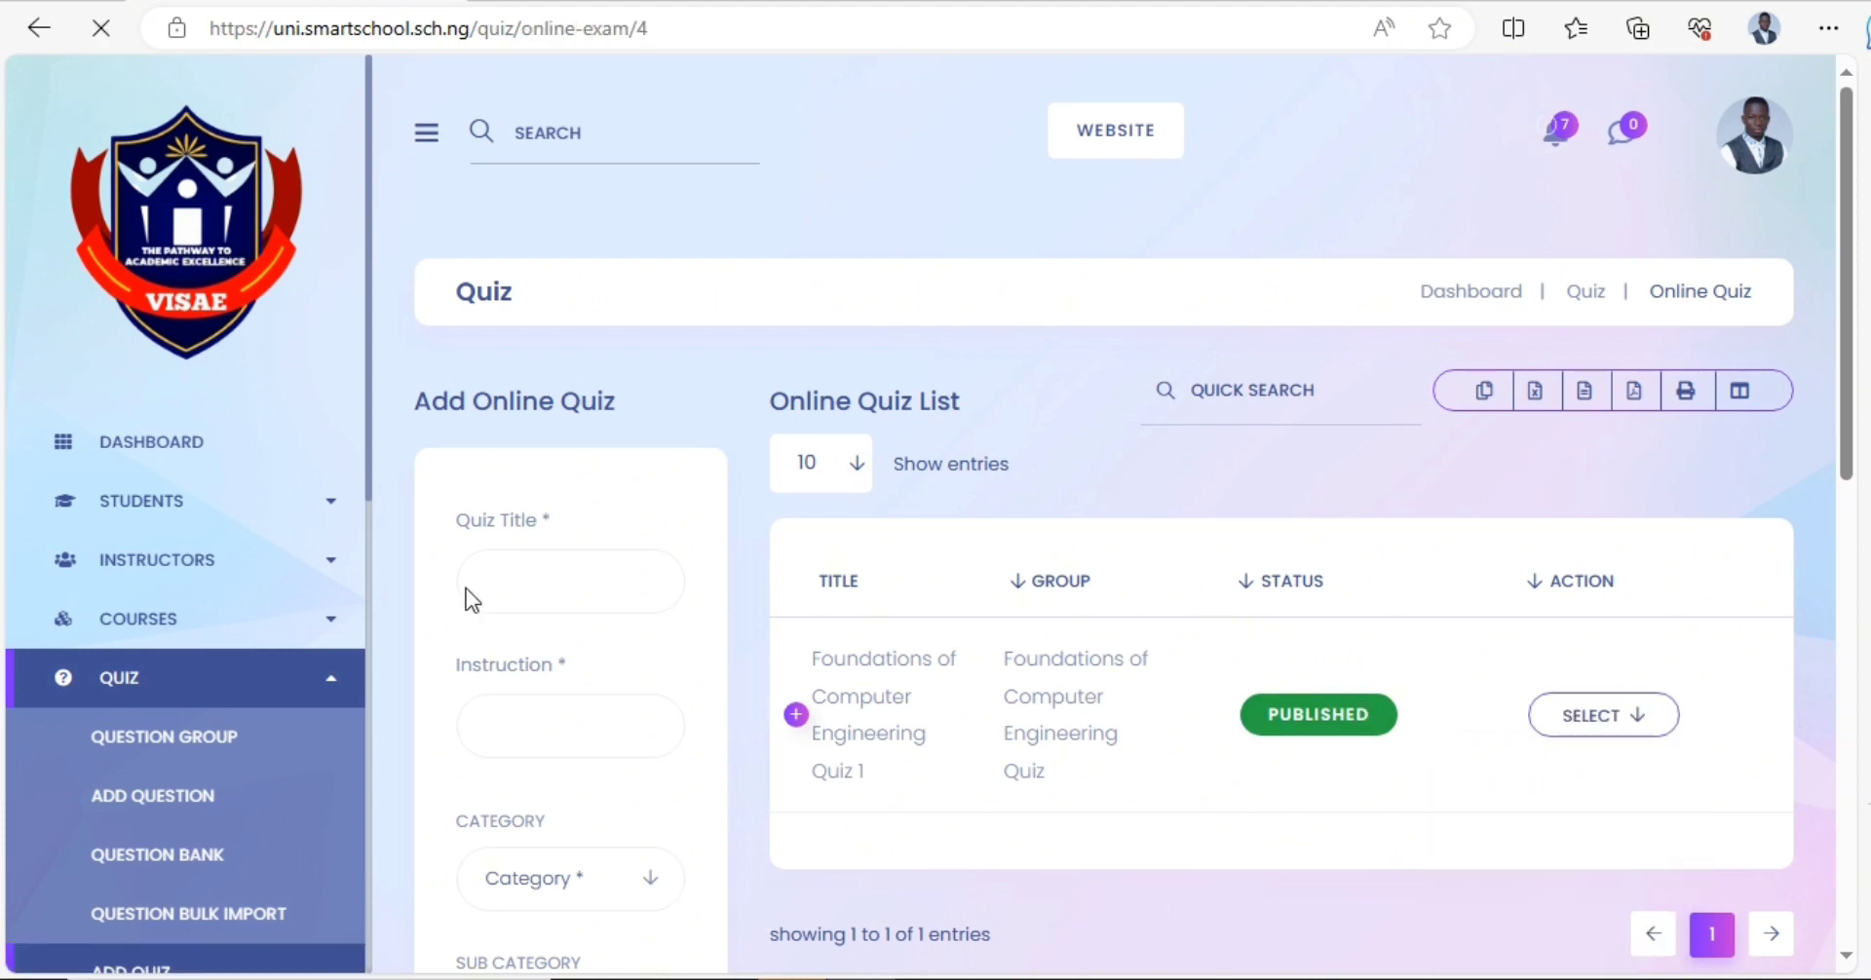
- Examine the quiz's edit form, including its category, group, minimum percentage, timing and question options
scroll(318, 530, "down", 5)
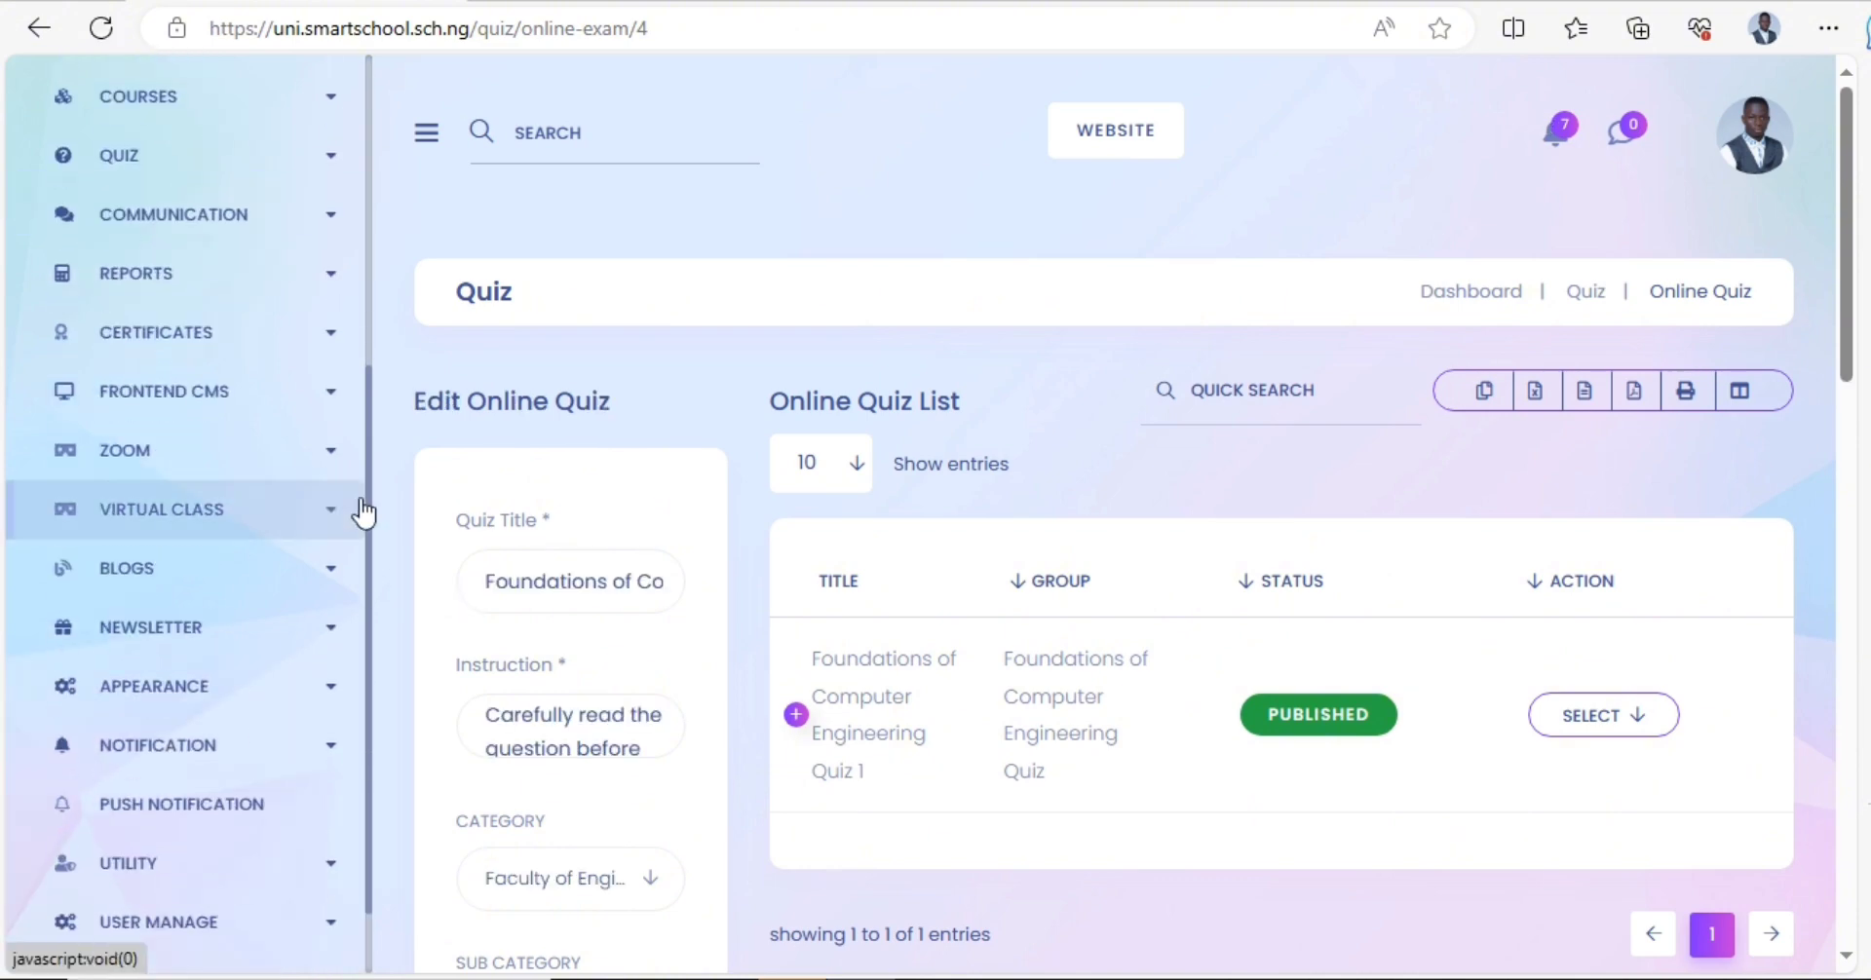
scroll(843, 367, "down", 8)
scroll(865, 365, "up", 3)
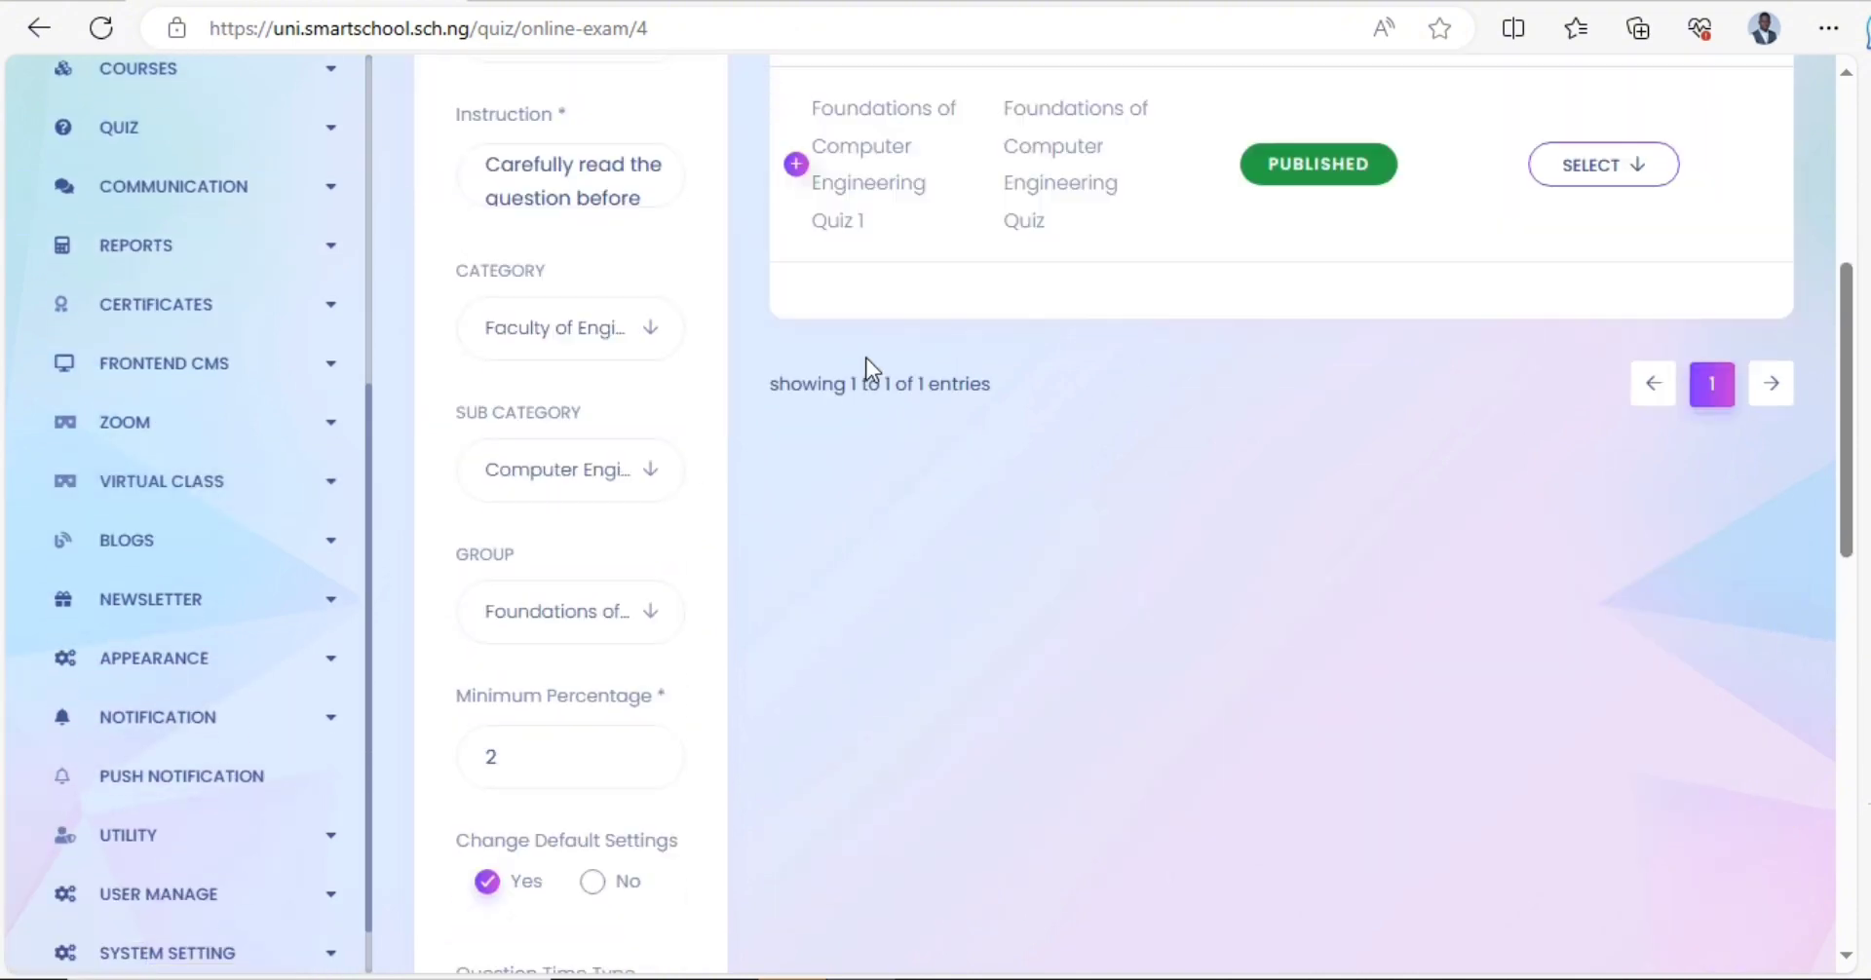
scroll(985, 322, "down", 7)
scroll(985, 314, "down", 3)
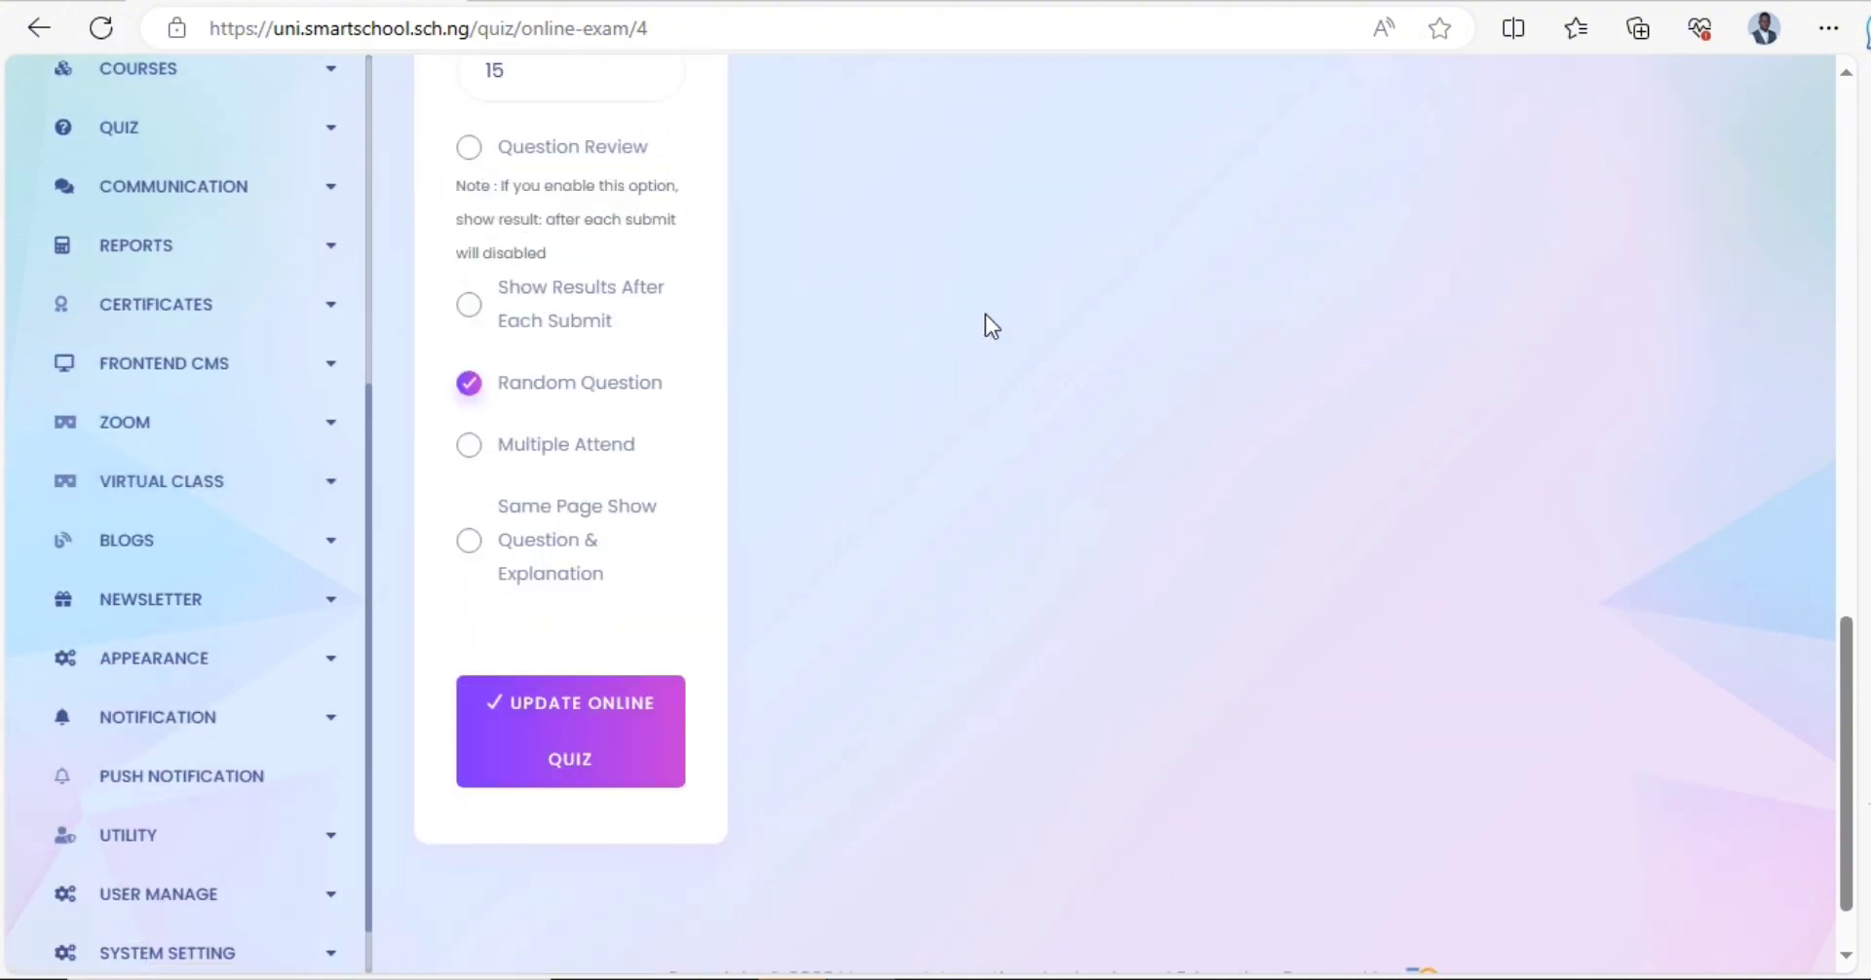
scroll(863, 323, "up", 7)
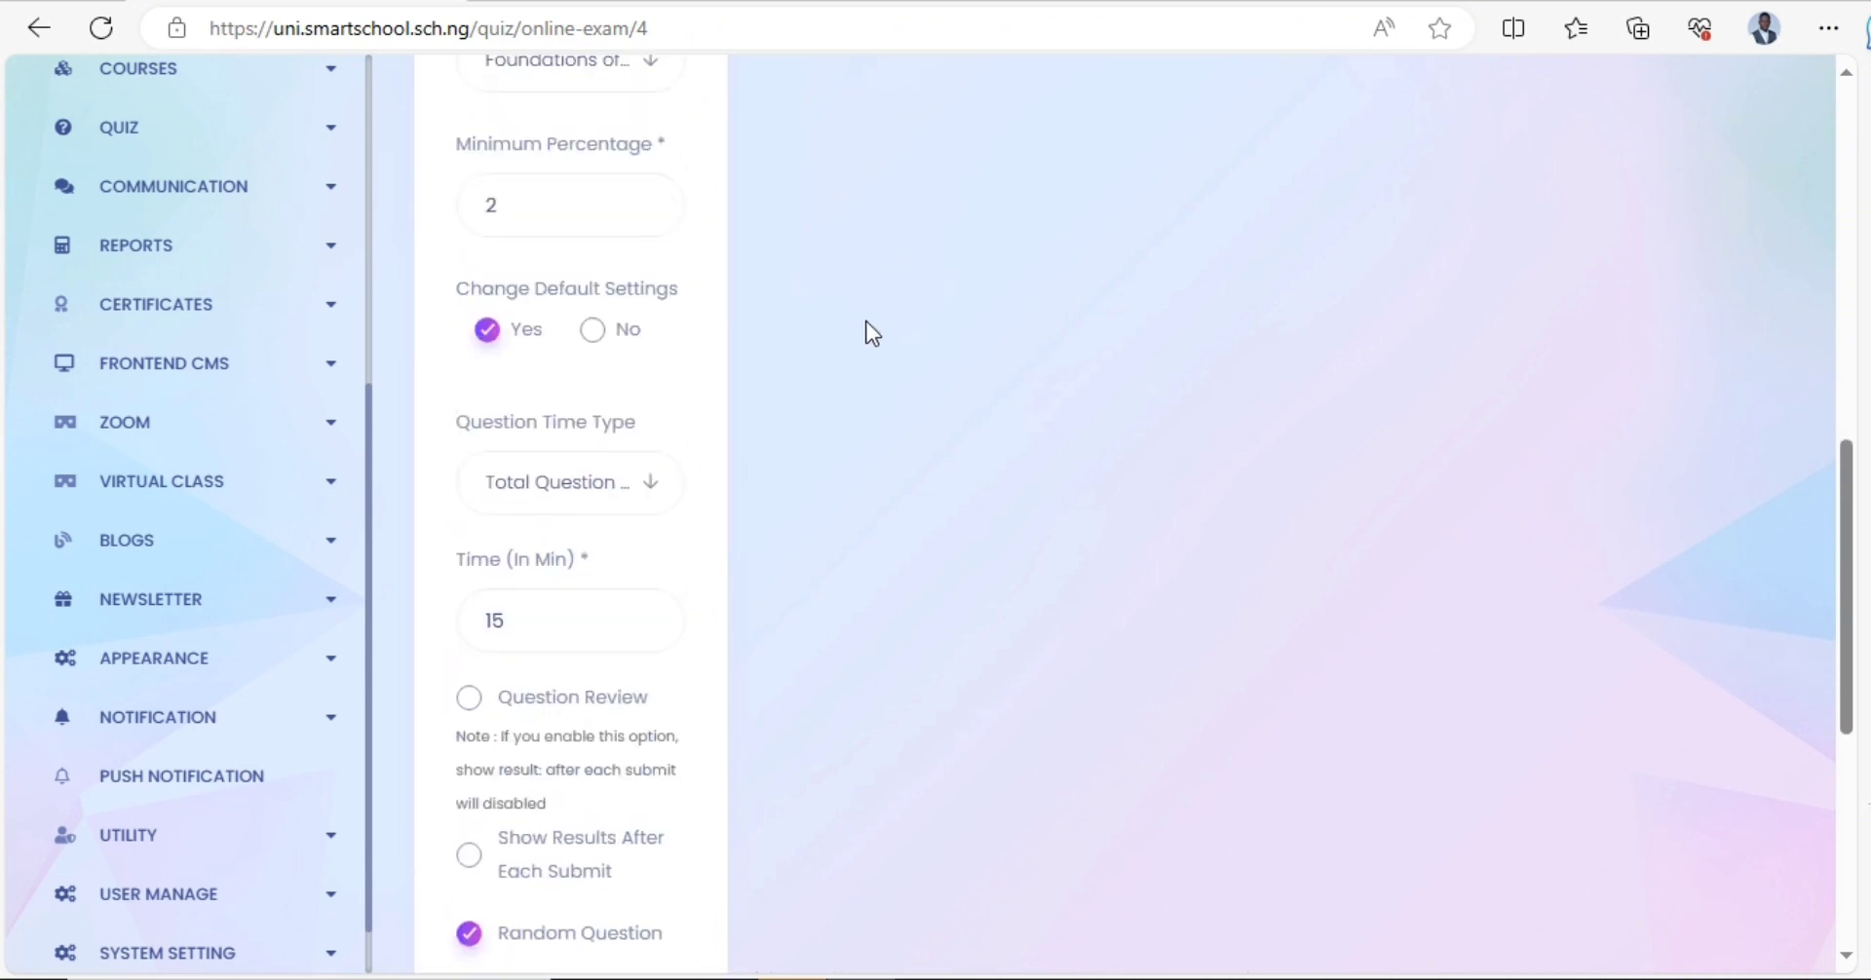
scroll(1066, 290, "up", 5)
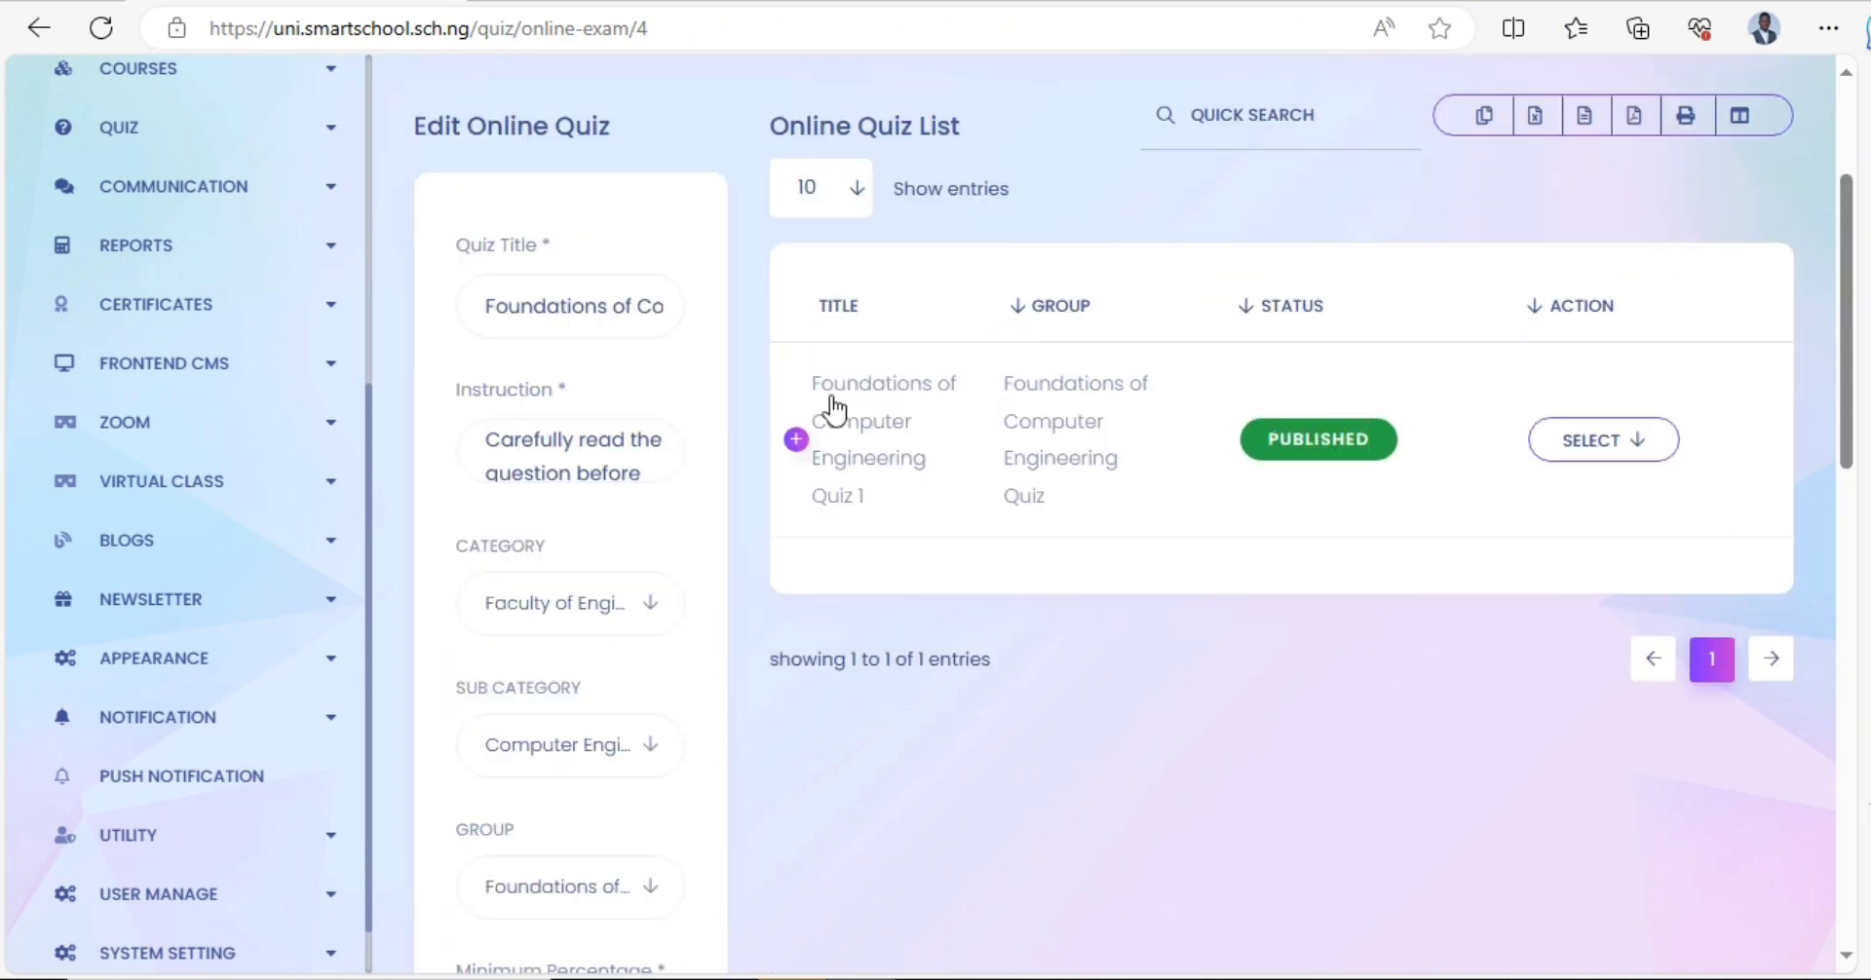
scroll(740, 408, "down", 5)
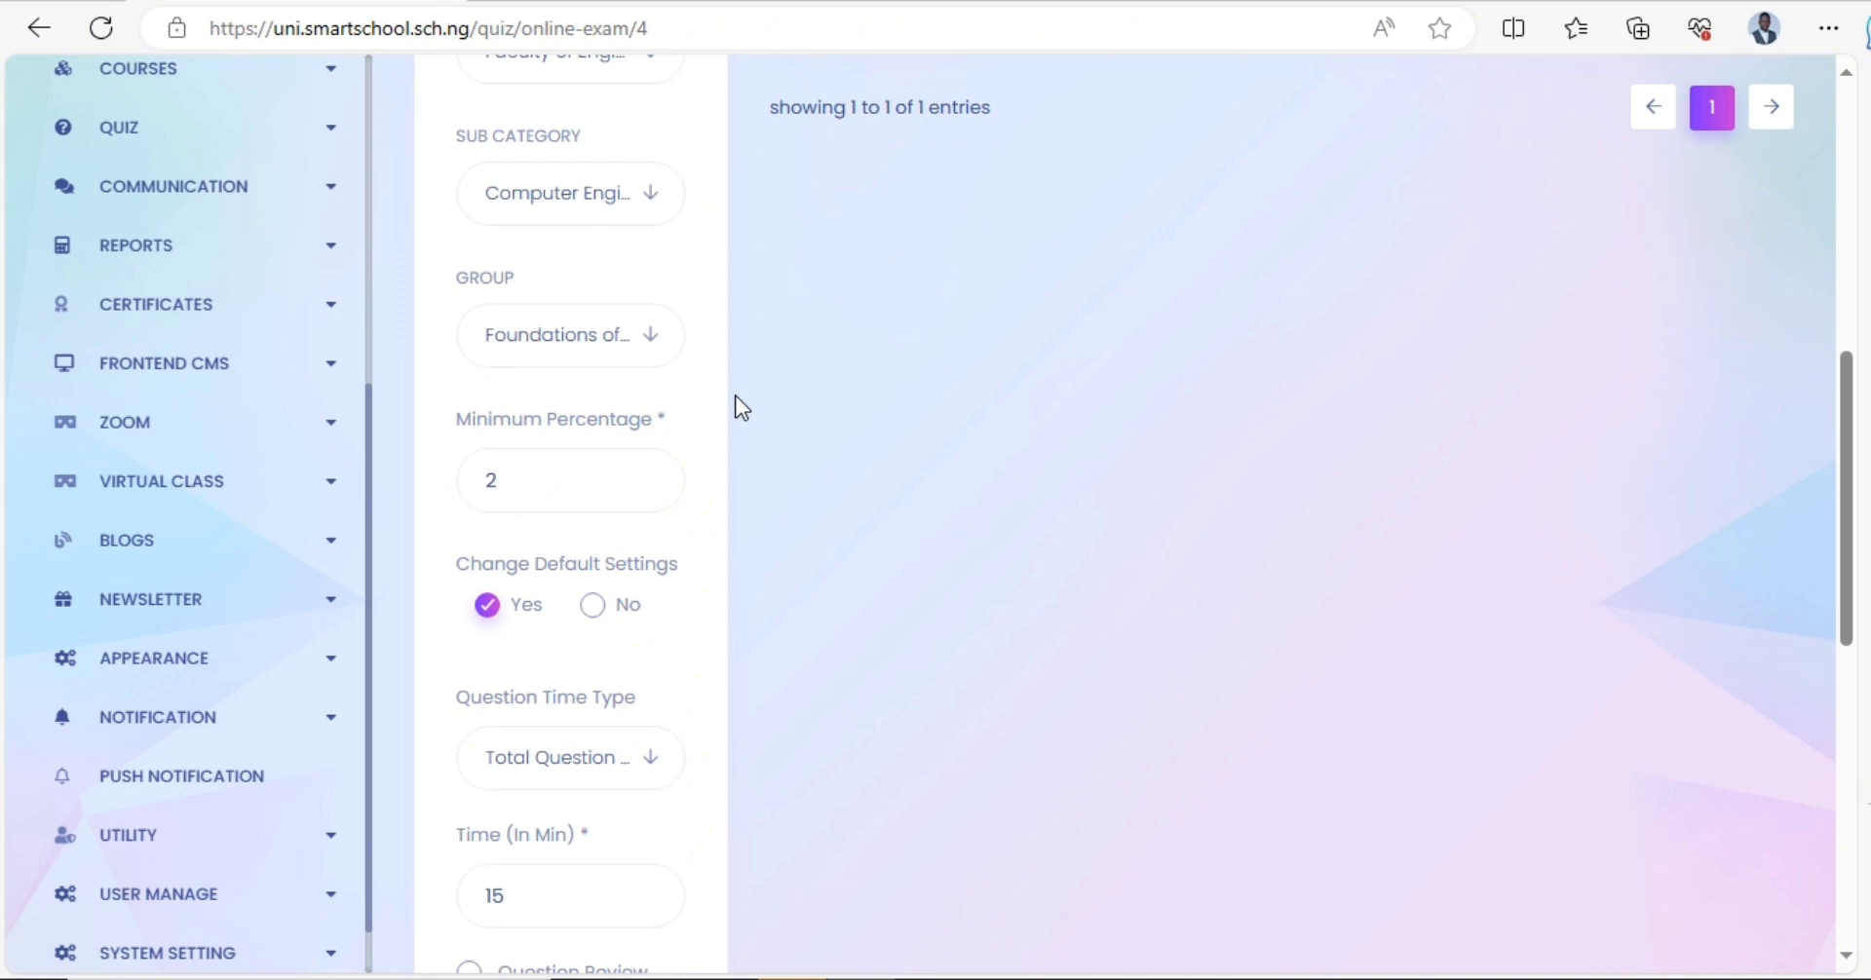
scroll(209, 614, "down", 1)
scroll(202, 368, "up", 5)
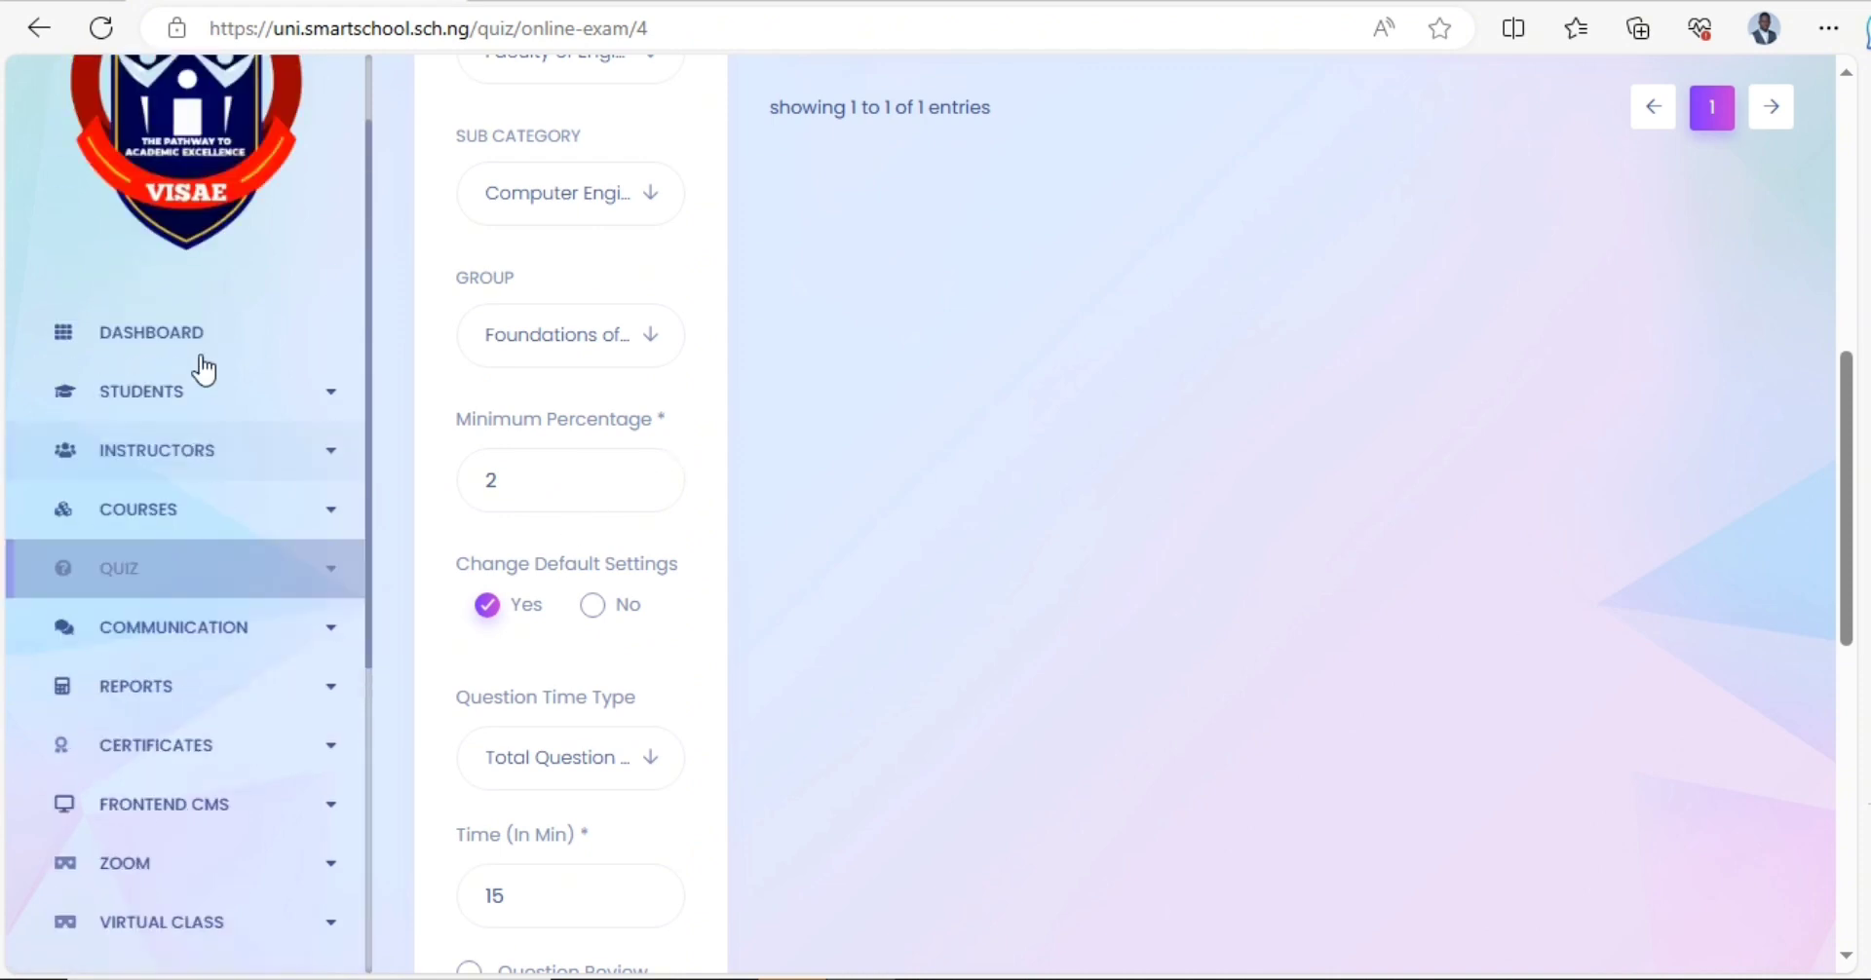
left_click(298, 558)
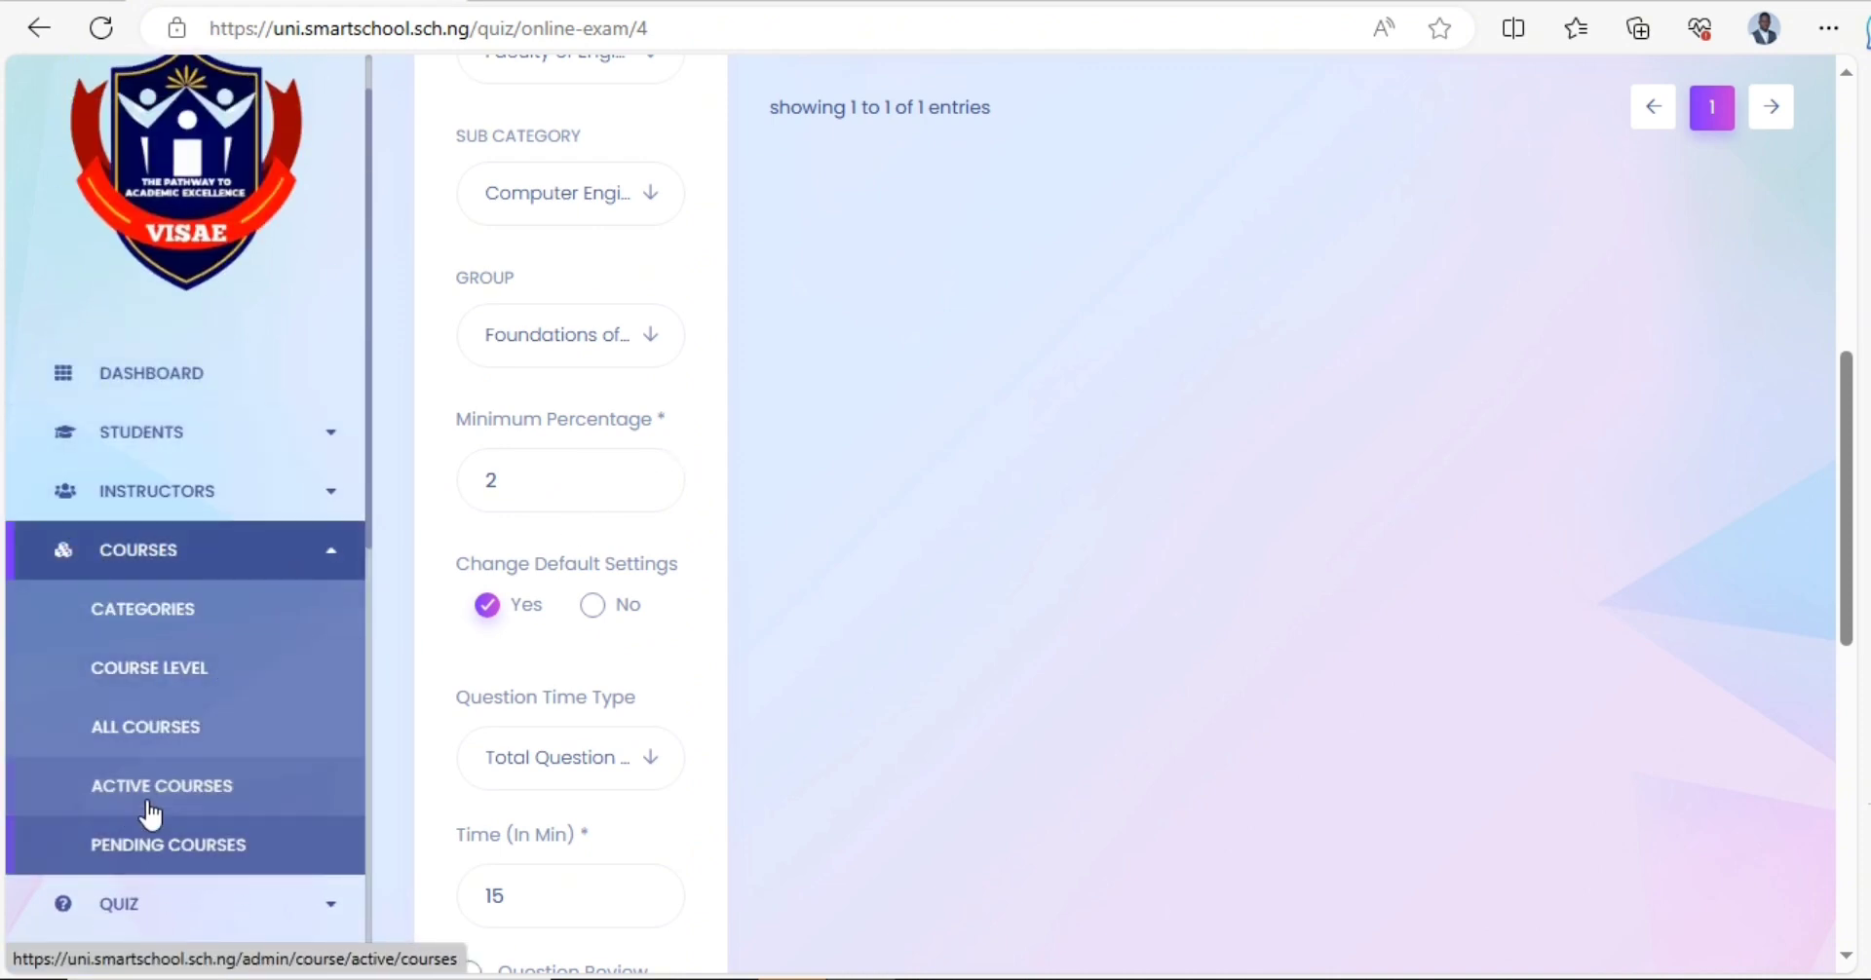
left_click(243, 571)
left_click(233, 609)
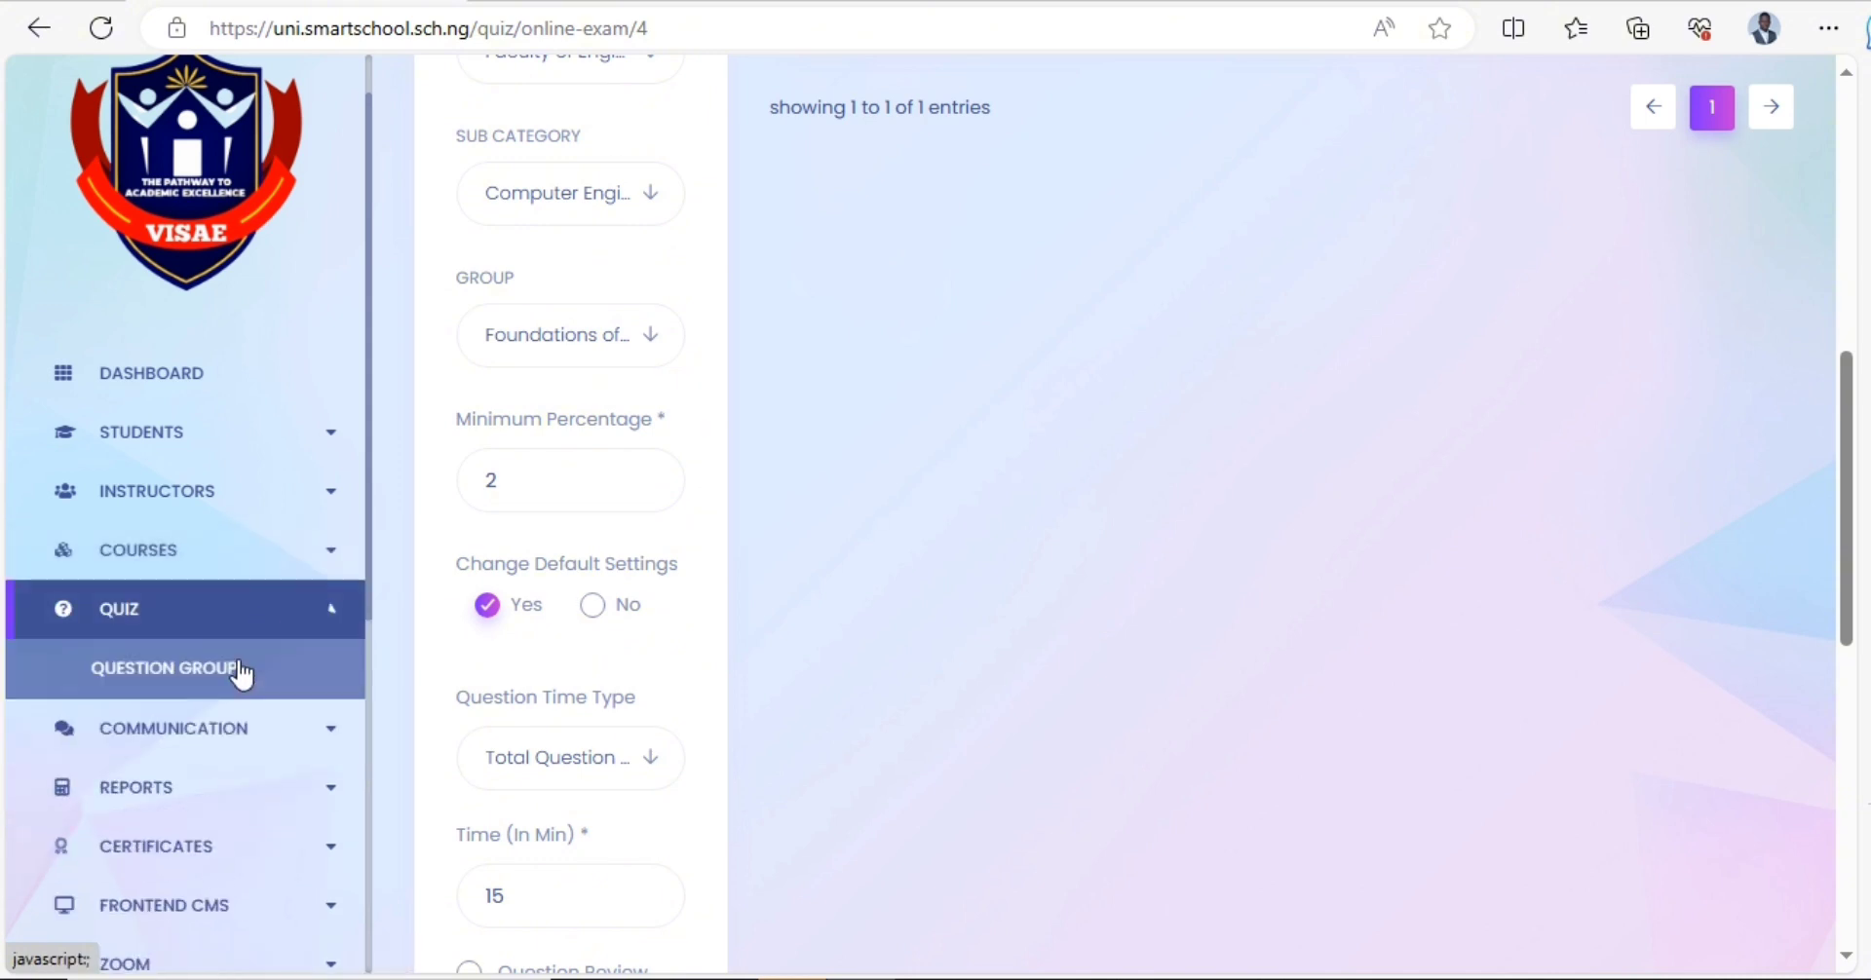
scroll(239, 678, "down", 3)
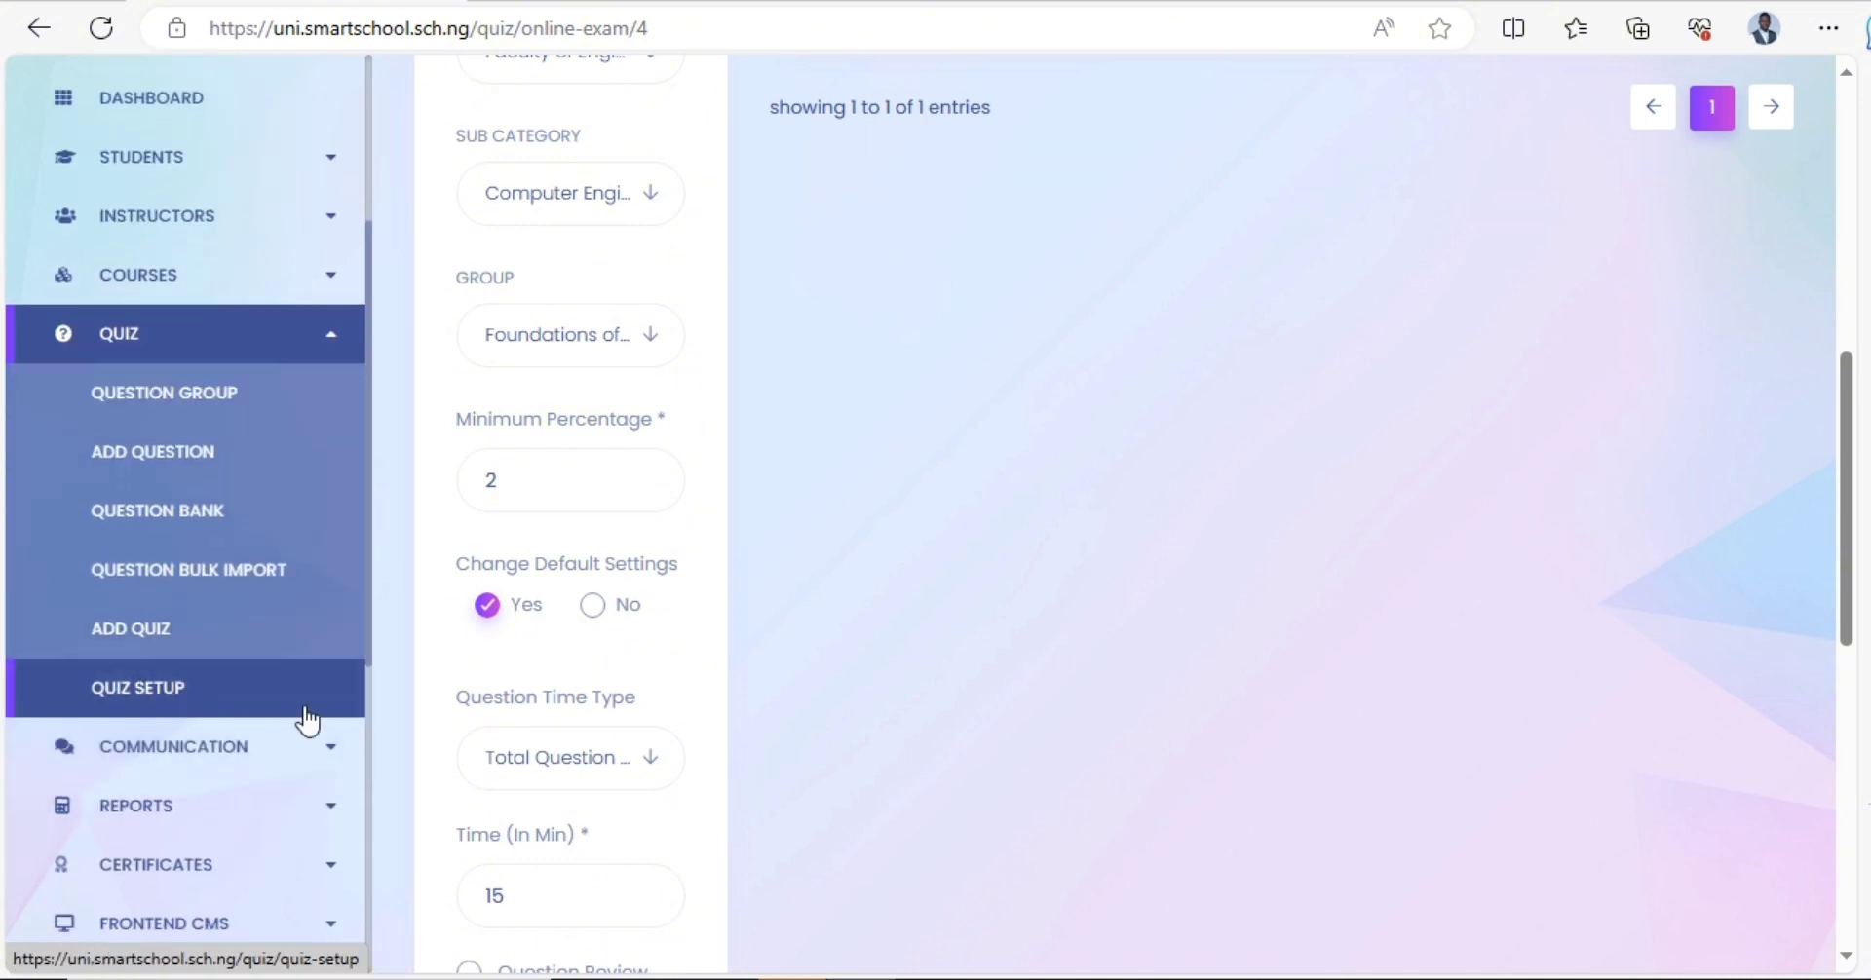
- Try No for Change Default Settings, switch it back to Yes, and check the quiz-specific options
left_click(594, 606)
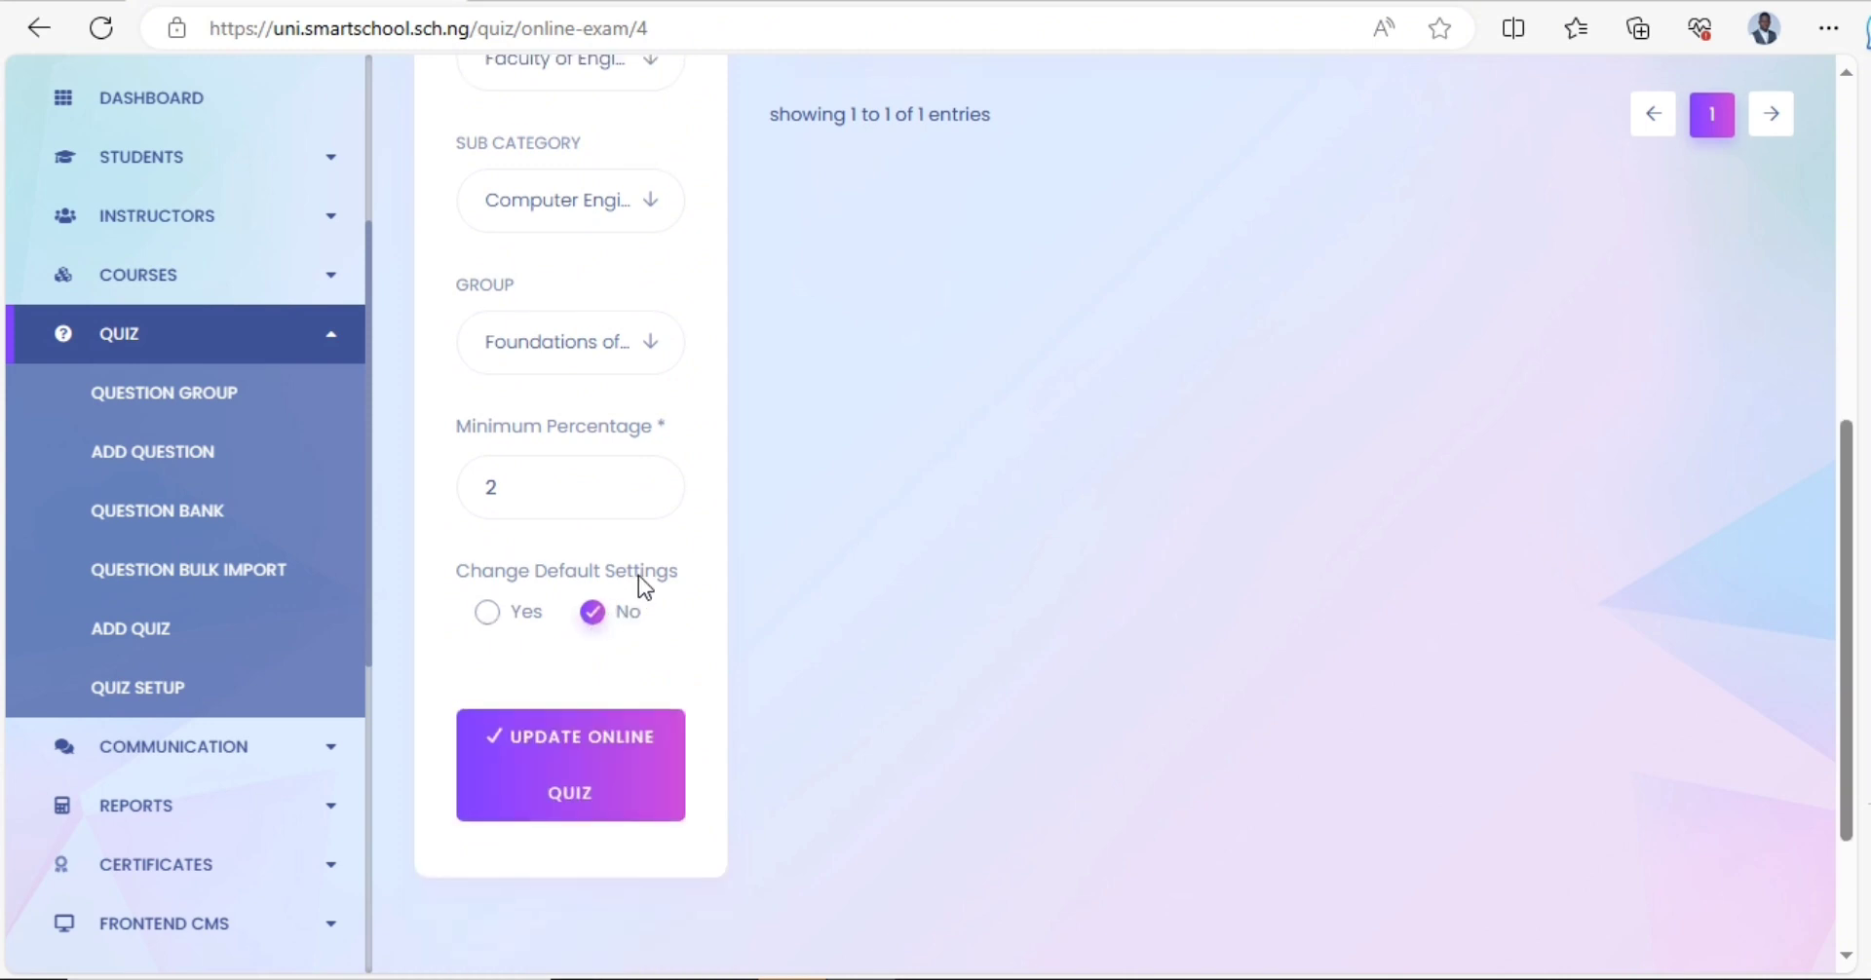
scroll(676, 547, "up", 5)
scroll(676, 548, "down", 5)
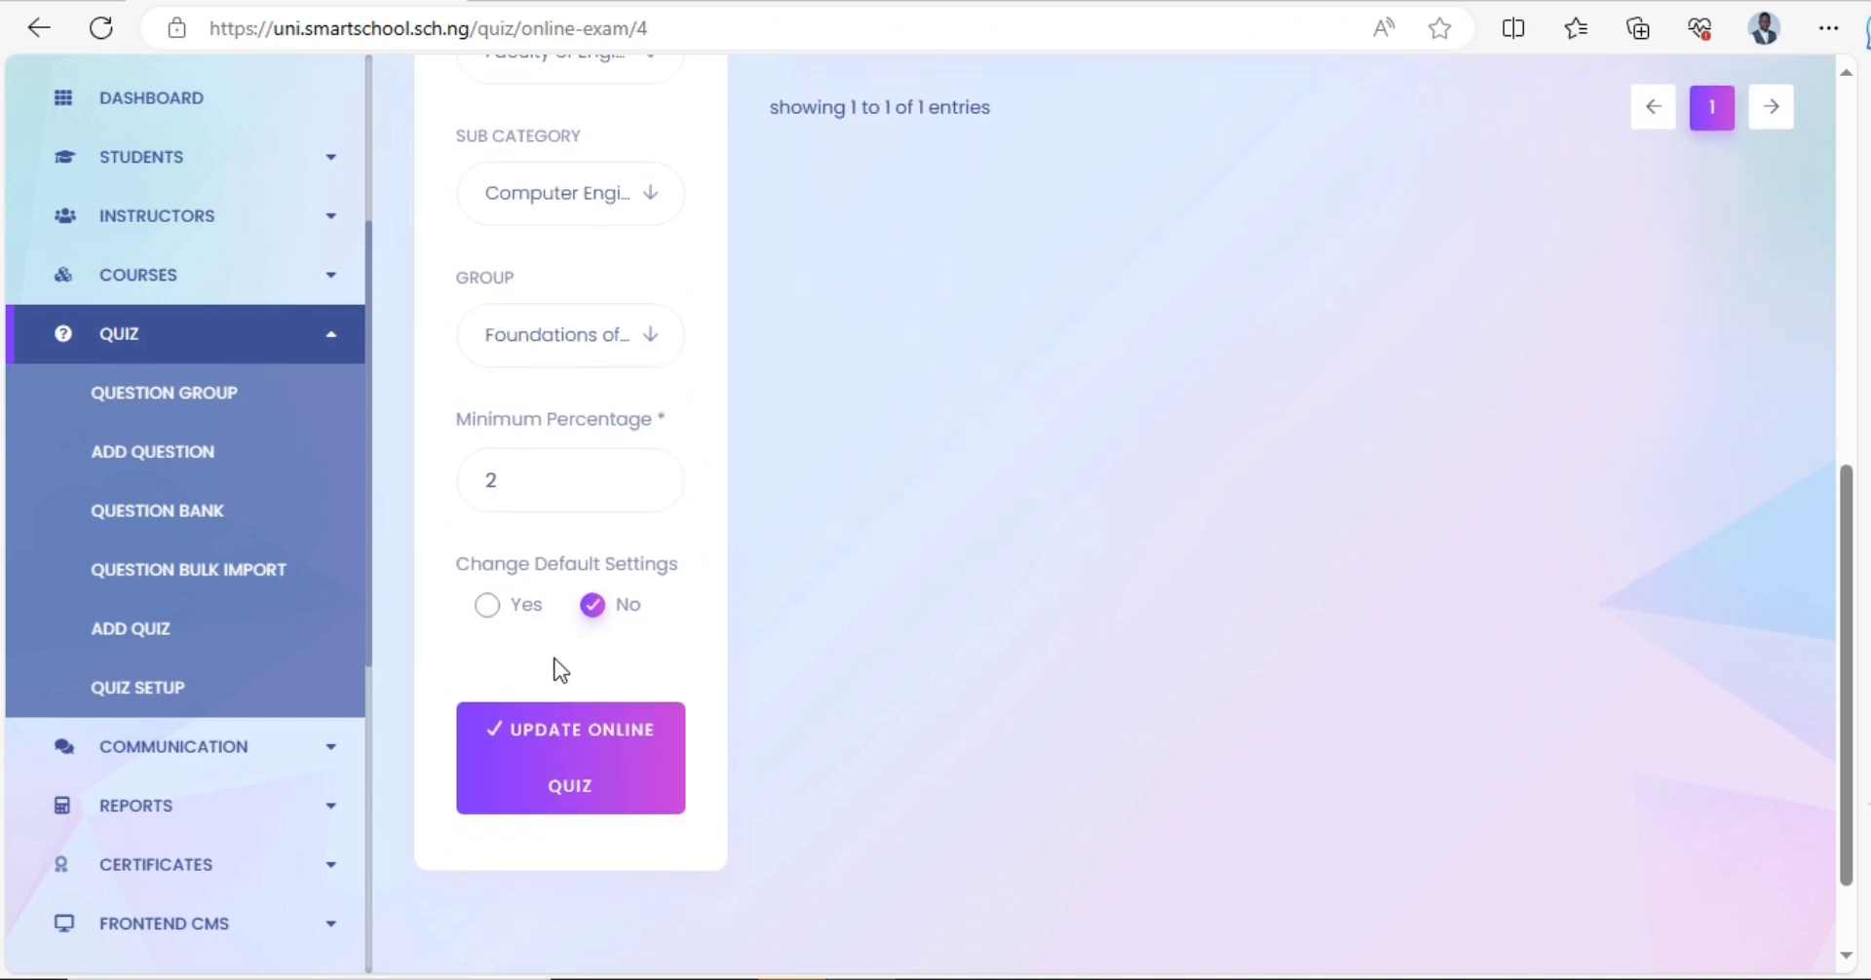
left_click(489, 607)
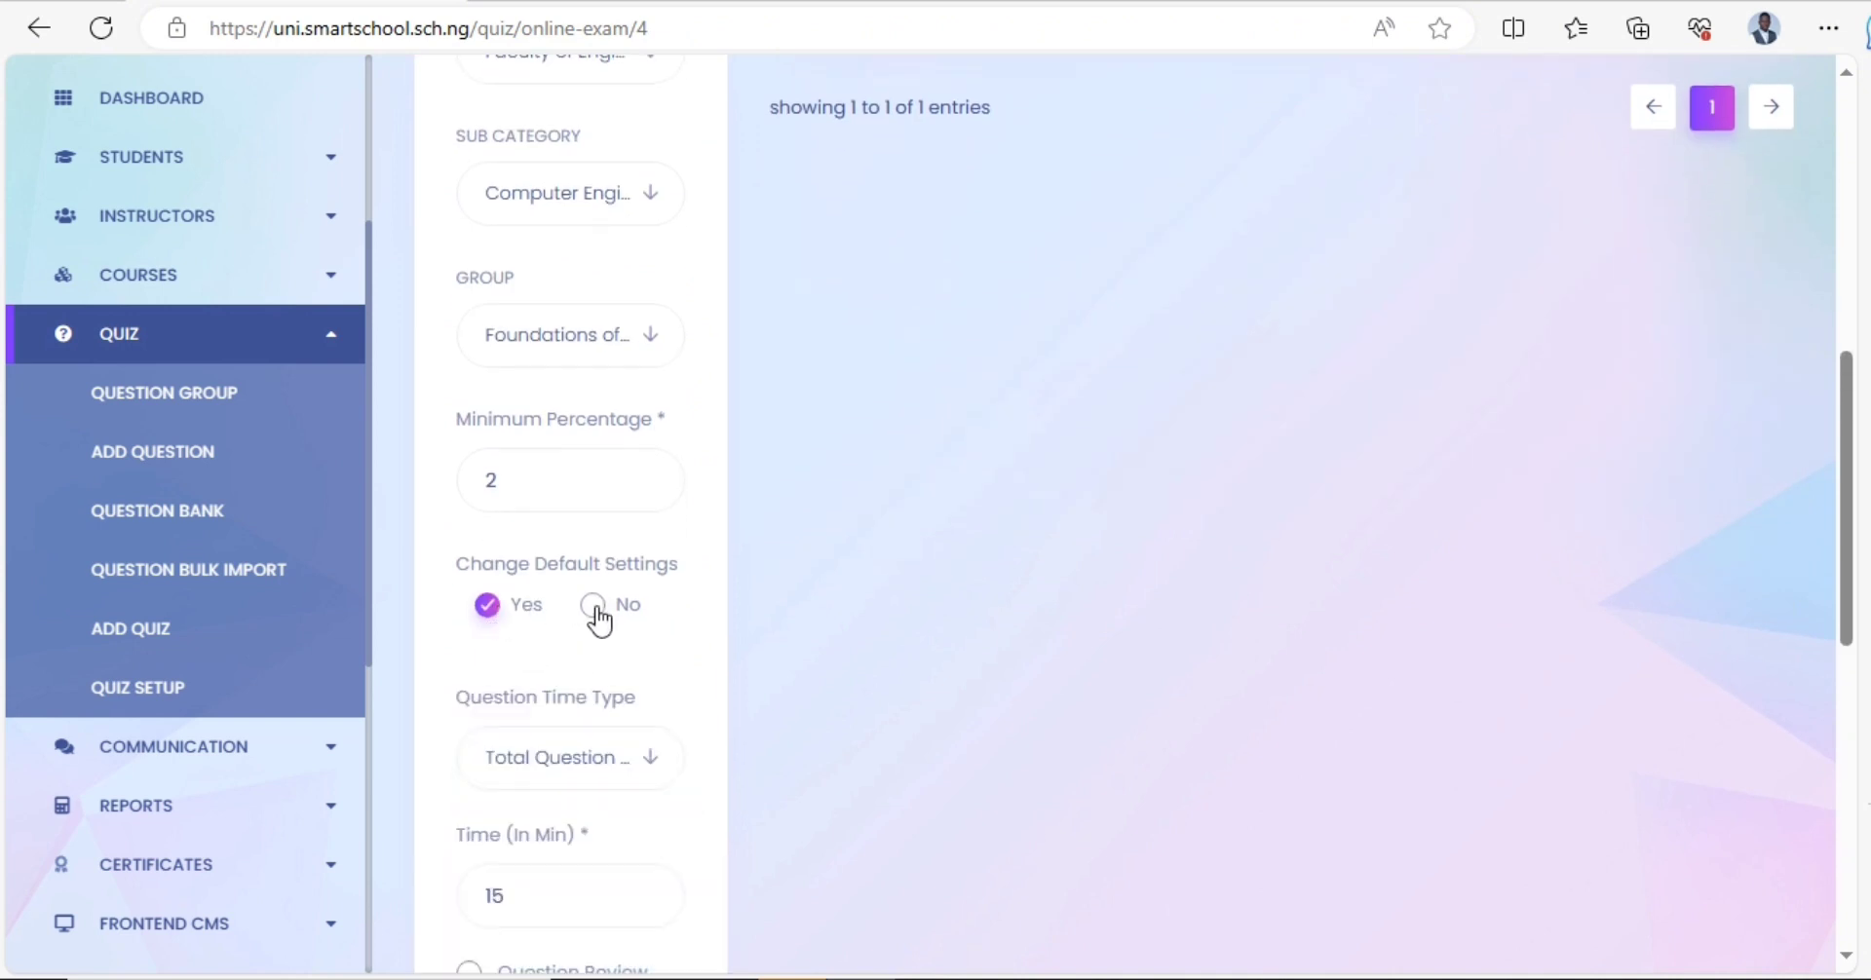
scroll(543, 571, "down", 3)
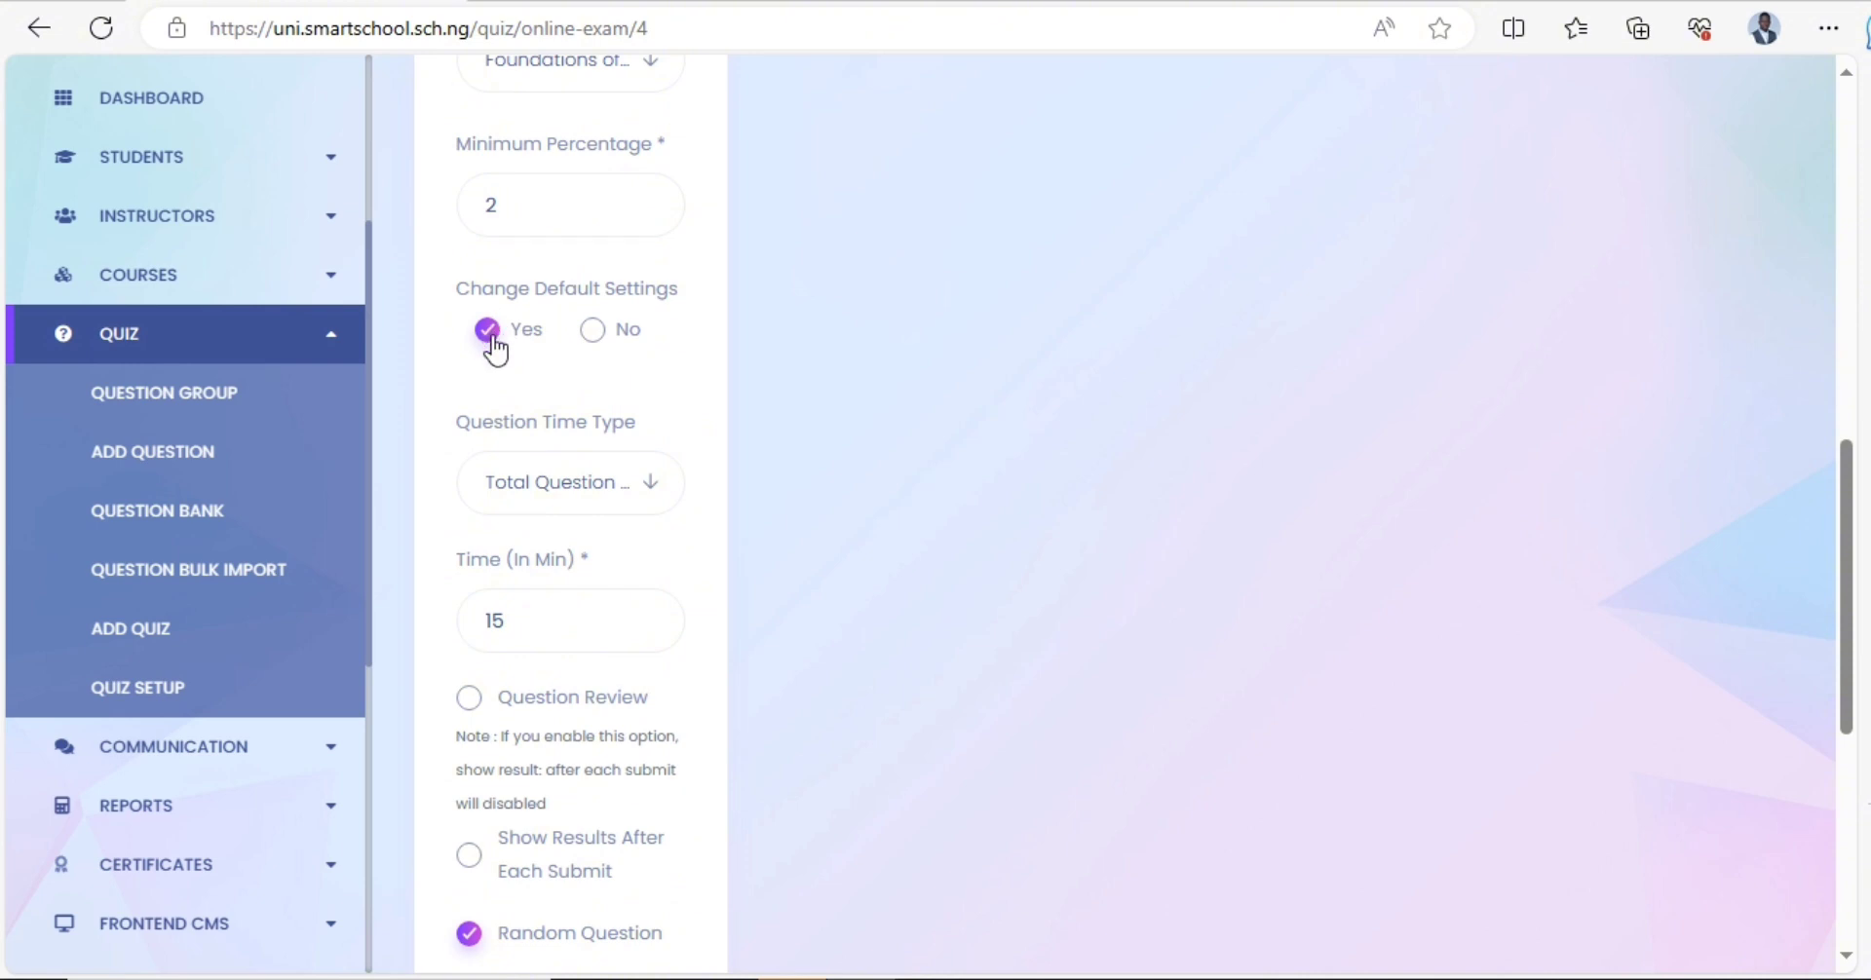
scroll(524, 733, "down", 6)
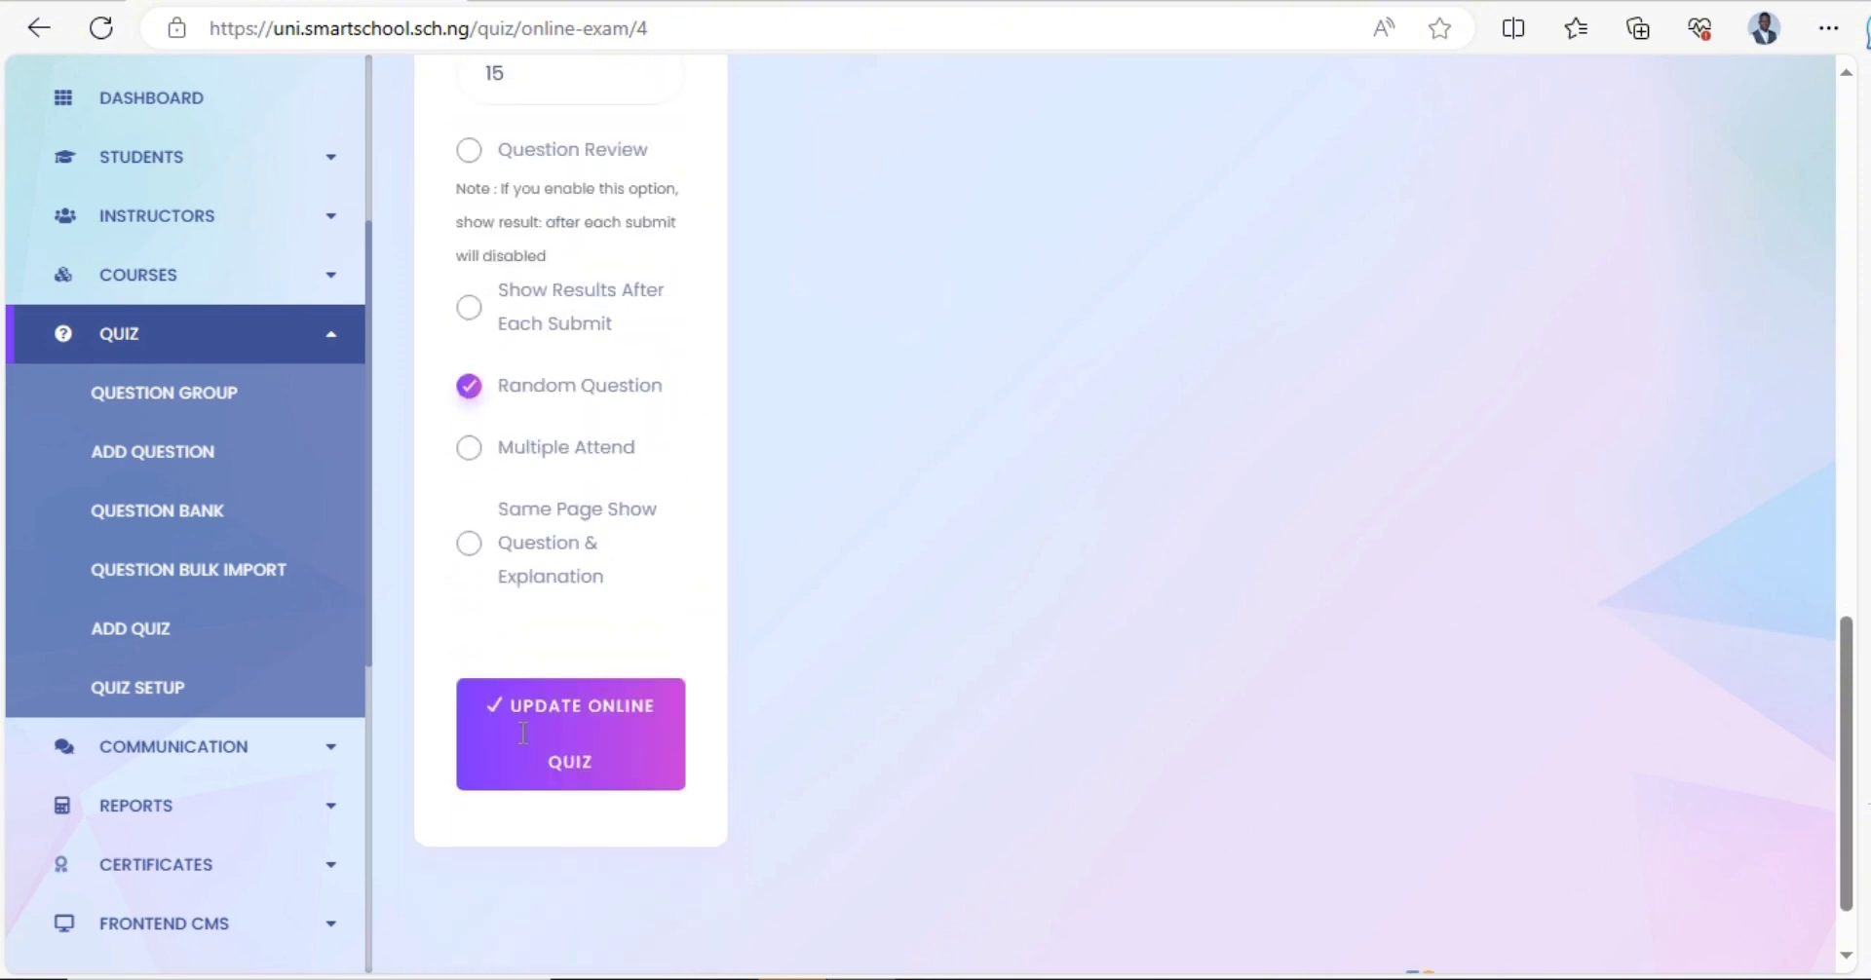
scroll(535, 669, "up", 6)
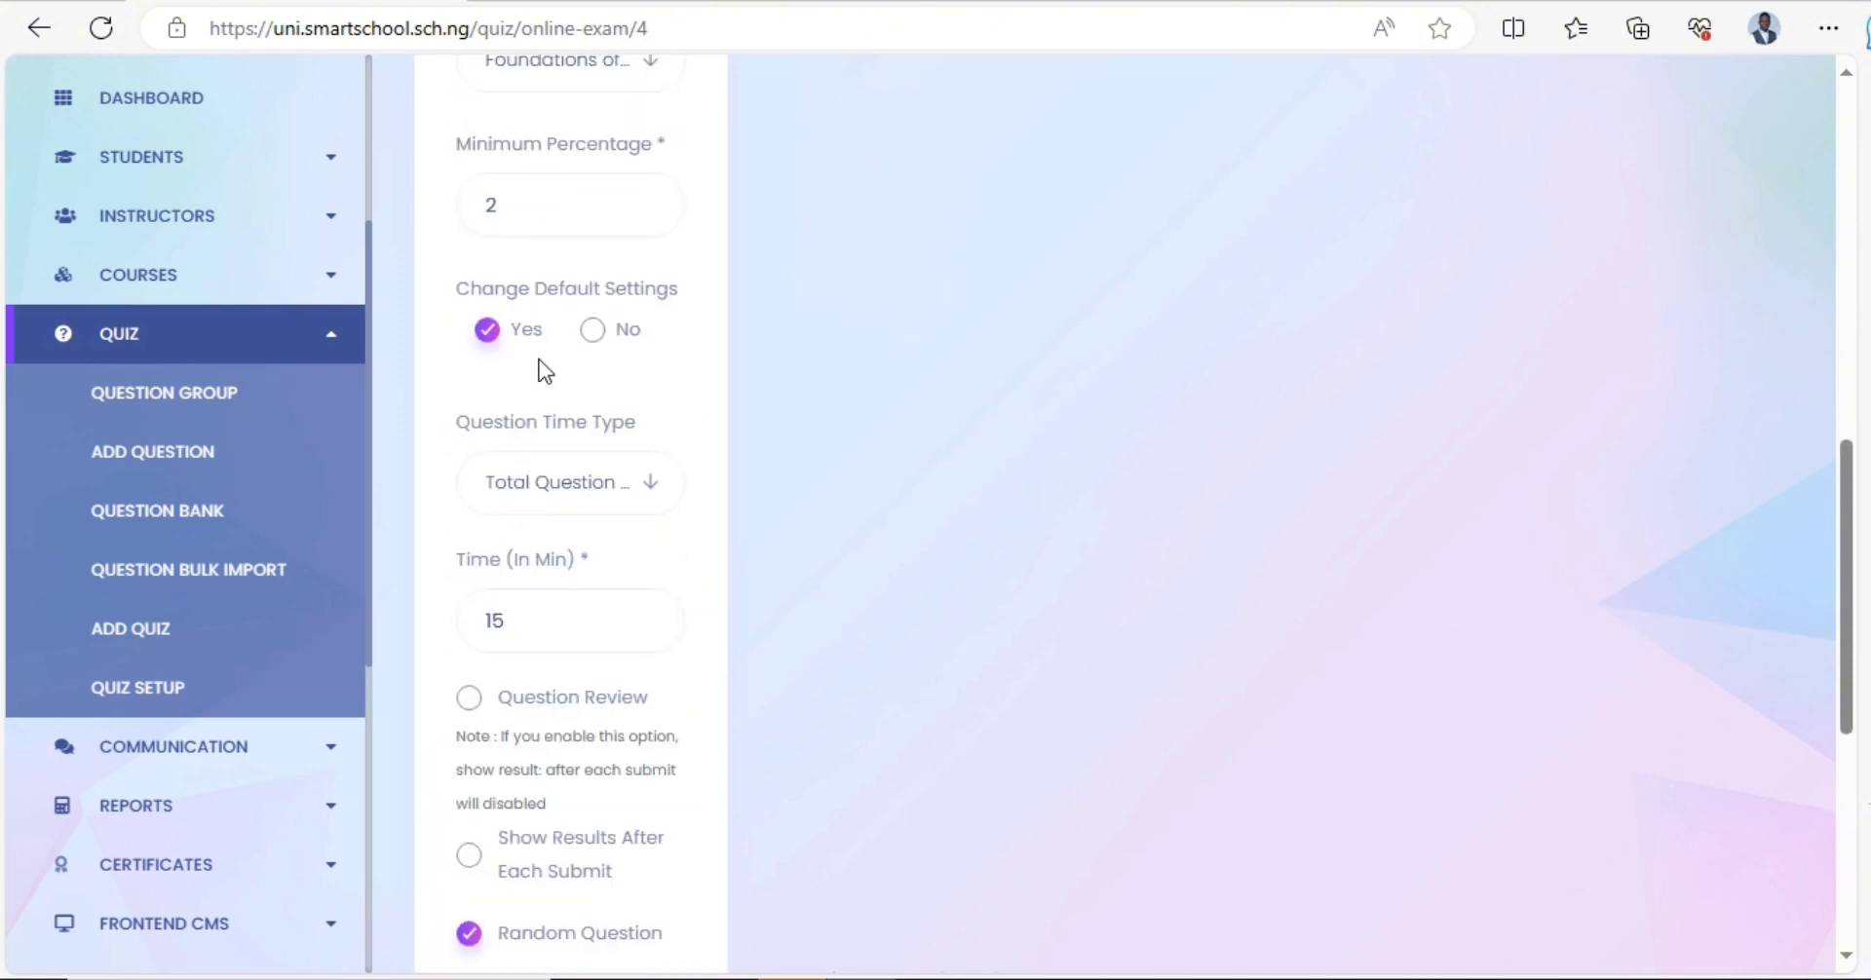
- Set Change Default Settings to No for the quiz and update the online quiz
scroll(567, 548, "down", 3)
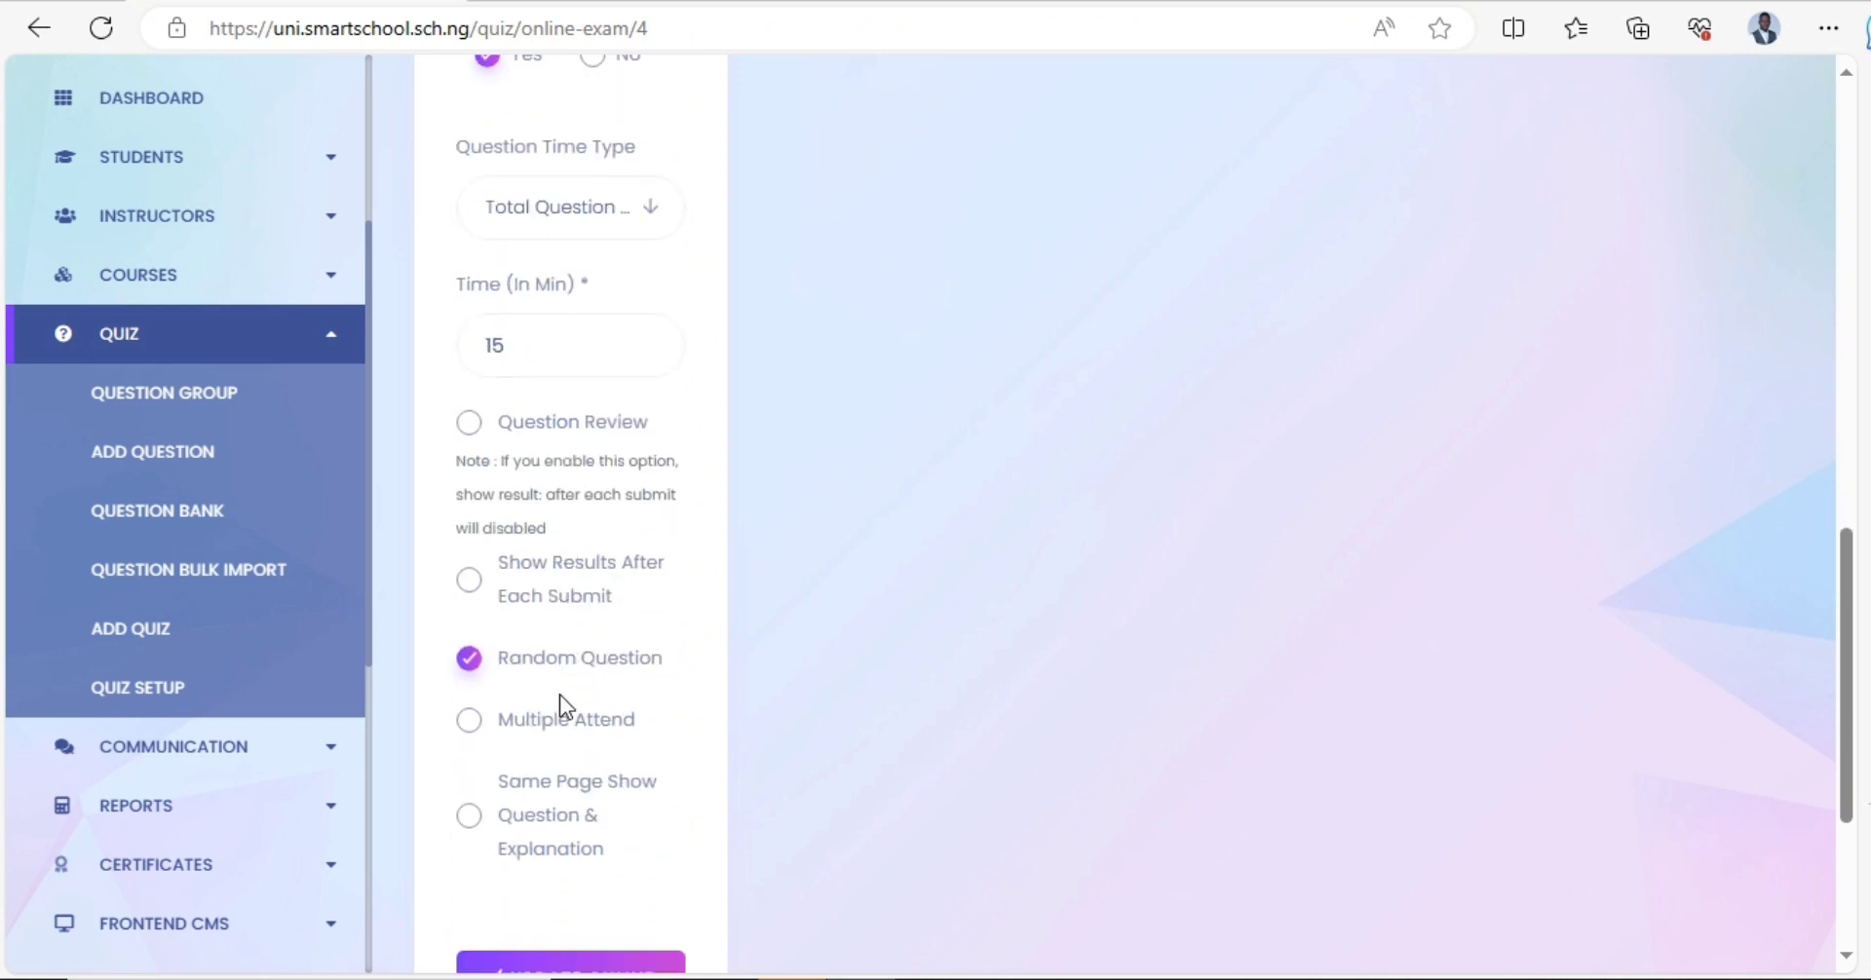
scroll(564, 639, "up", 3)
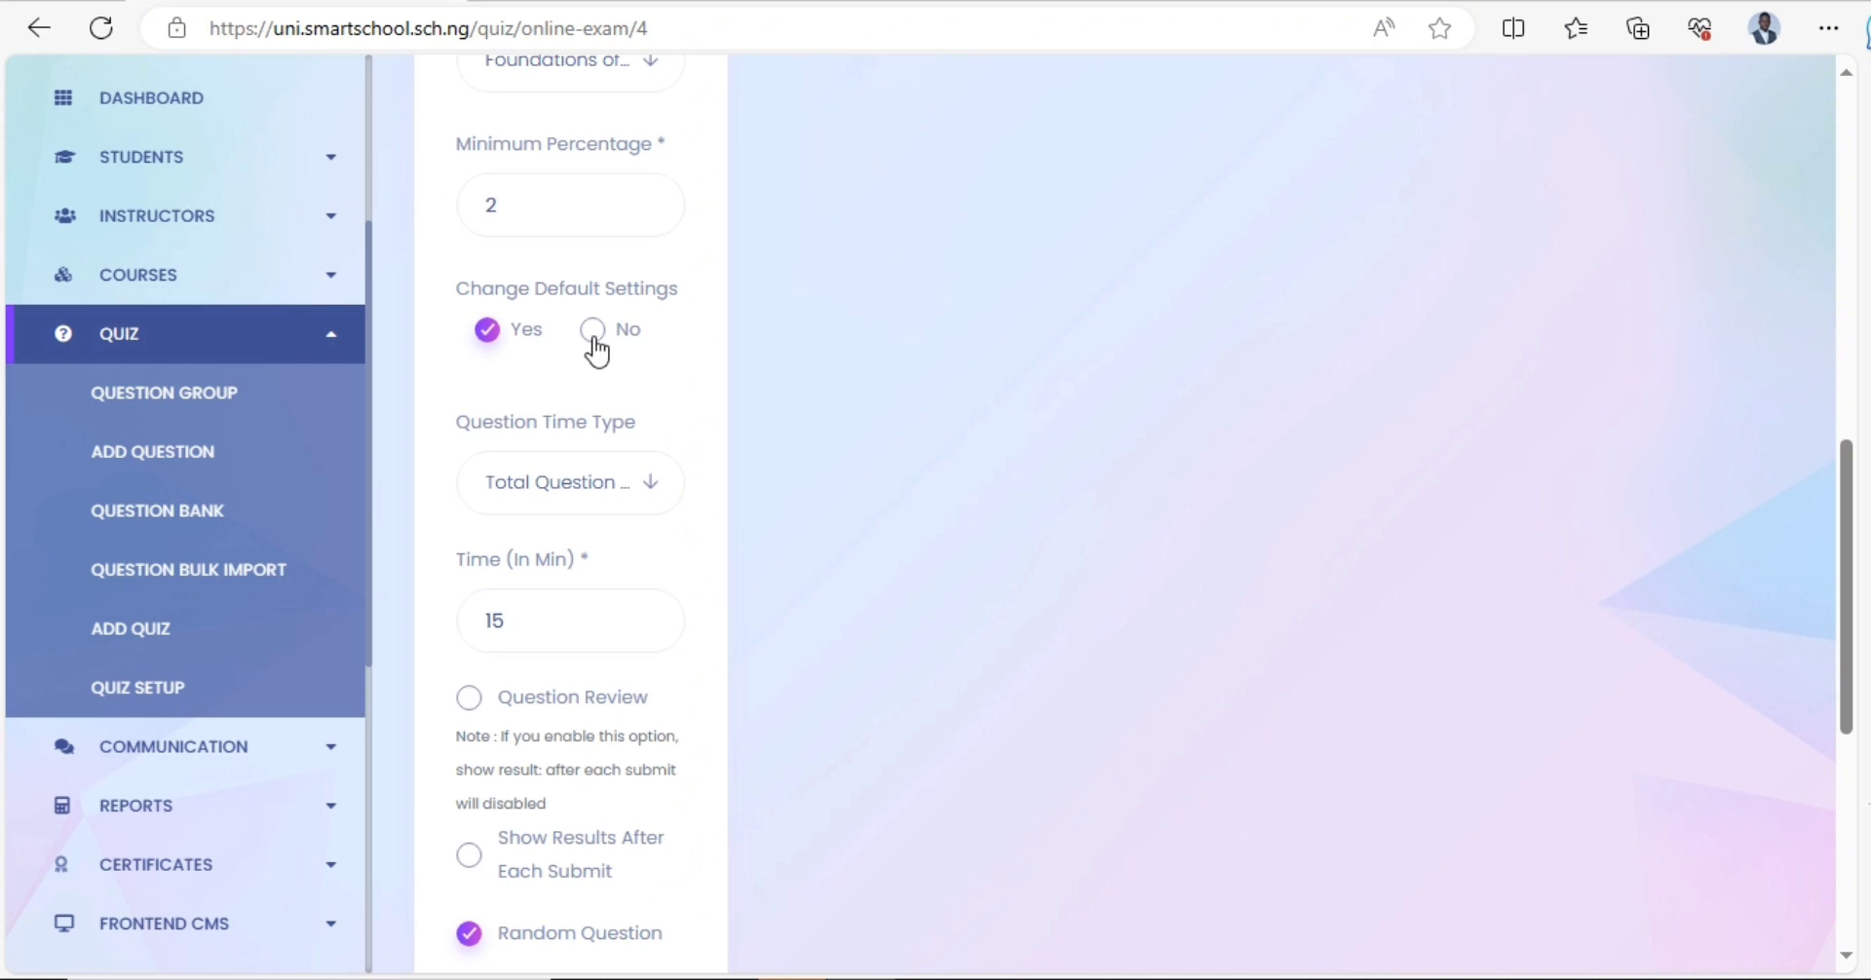
left_click(595, 337)
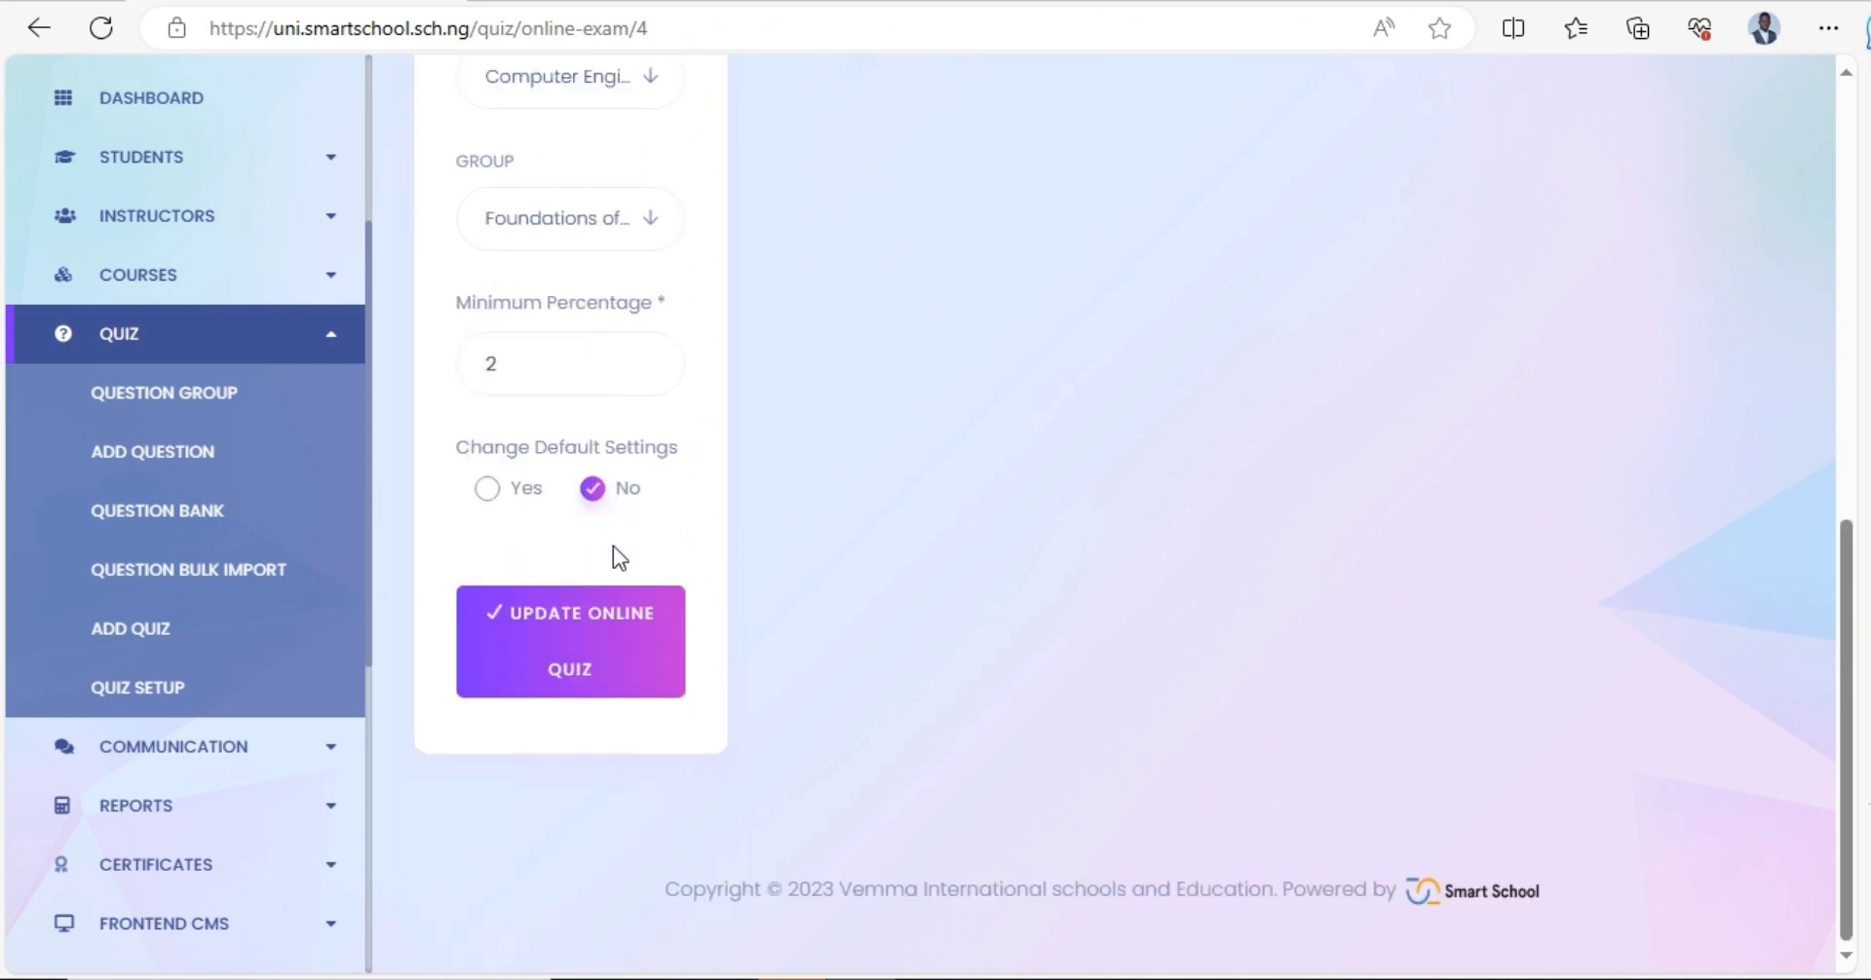
left_click(586, 616)
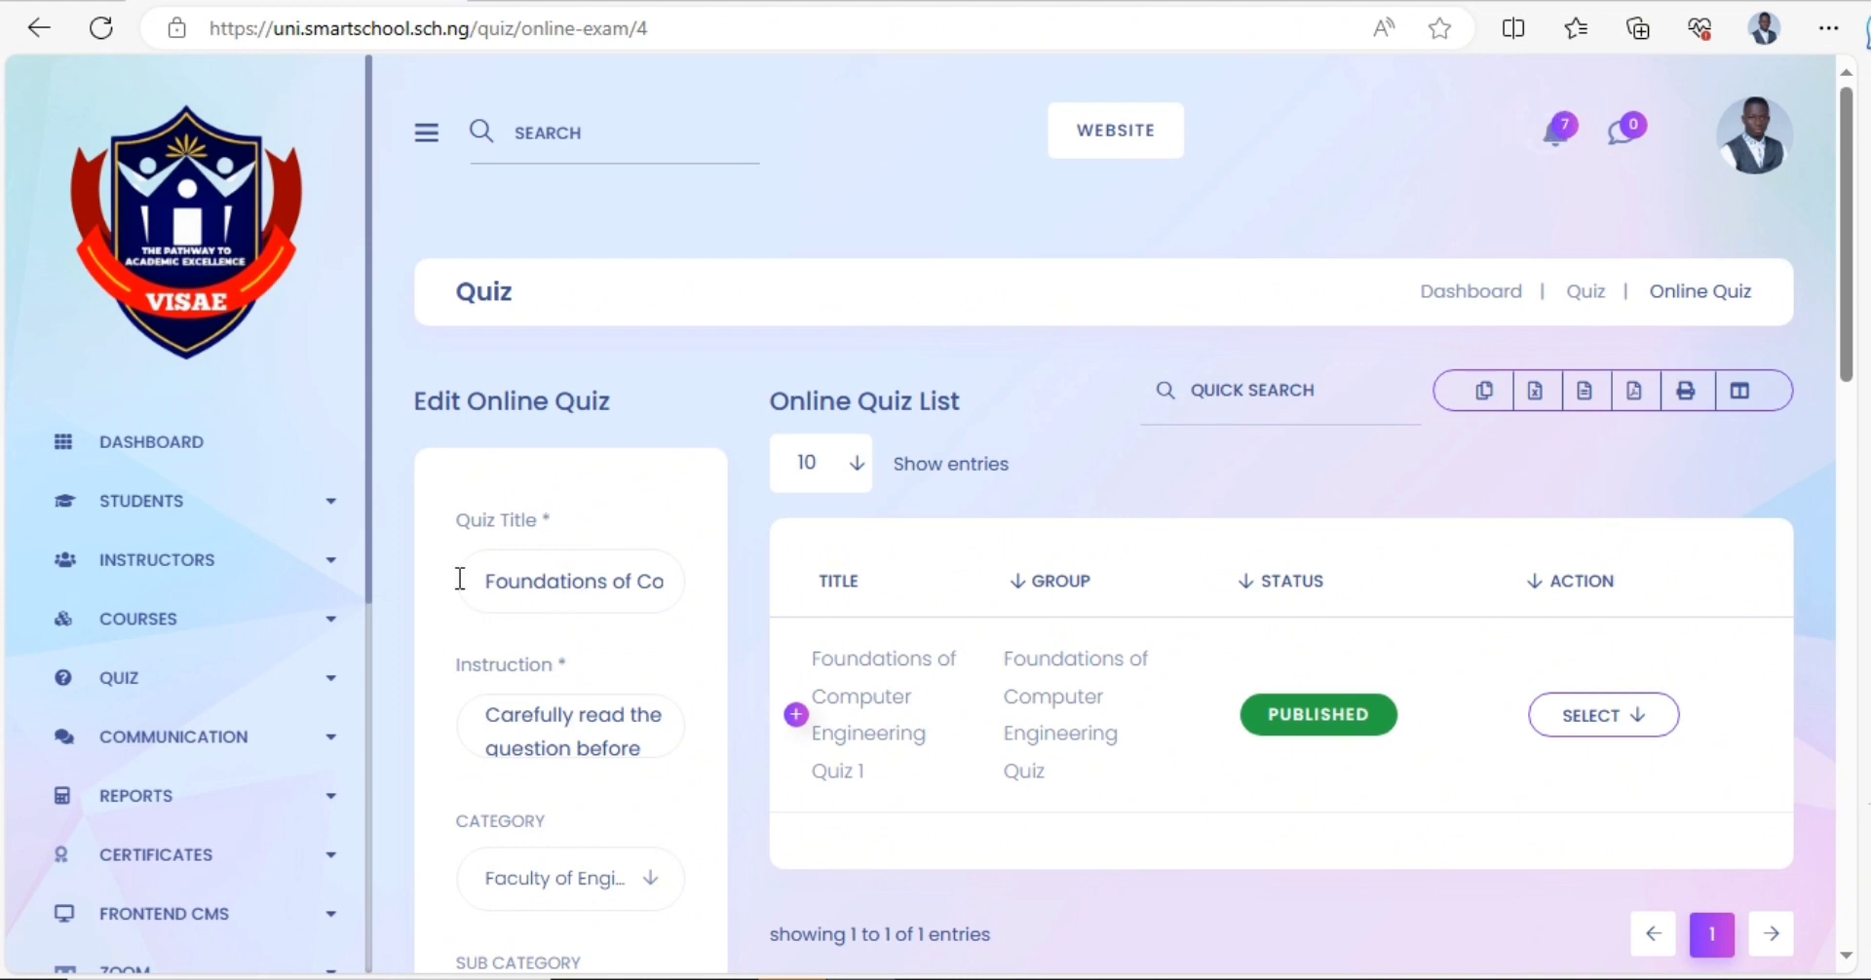
- Open the All Courses page and bring the course and quiz list into view
left_click(283, 638)
scroll(284, 652, "down", 3)
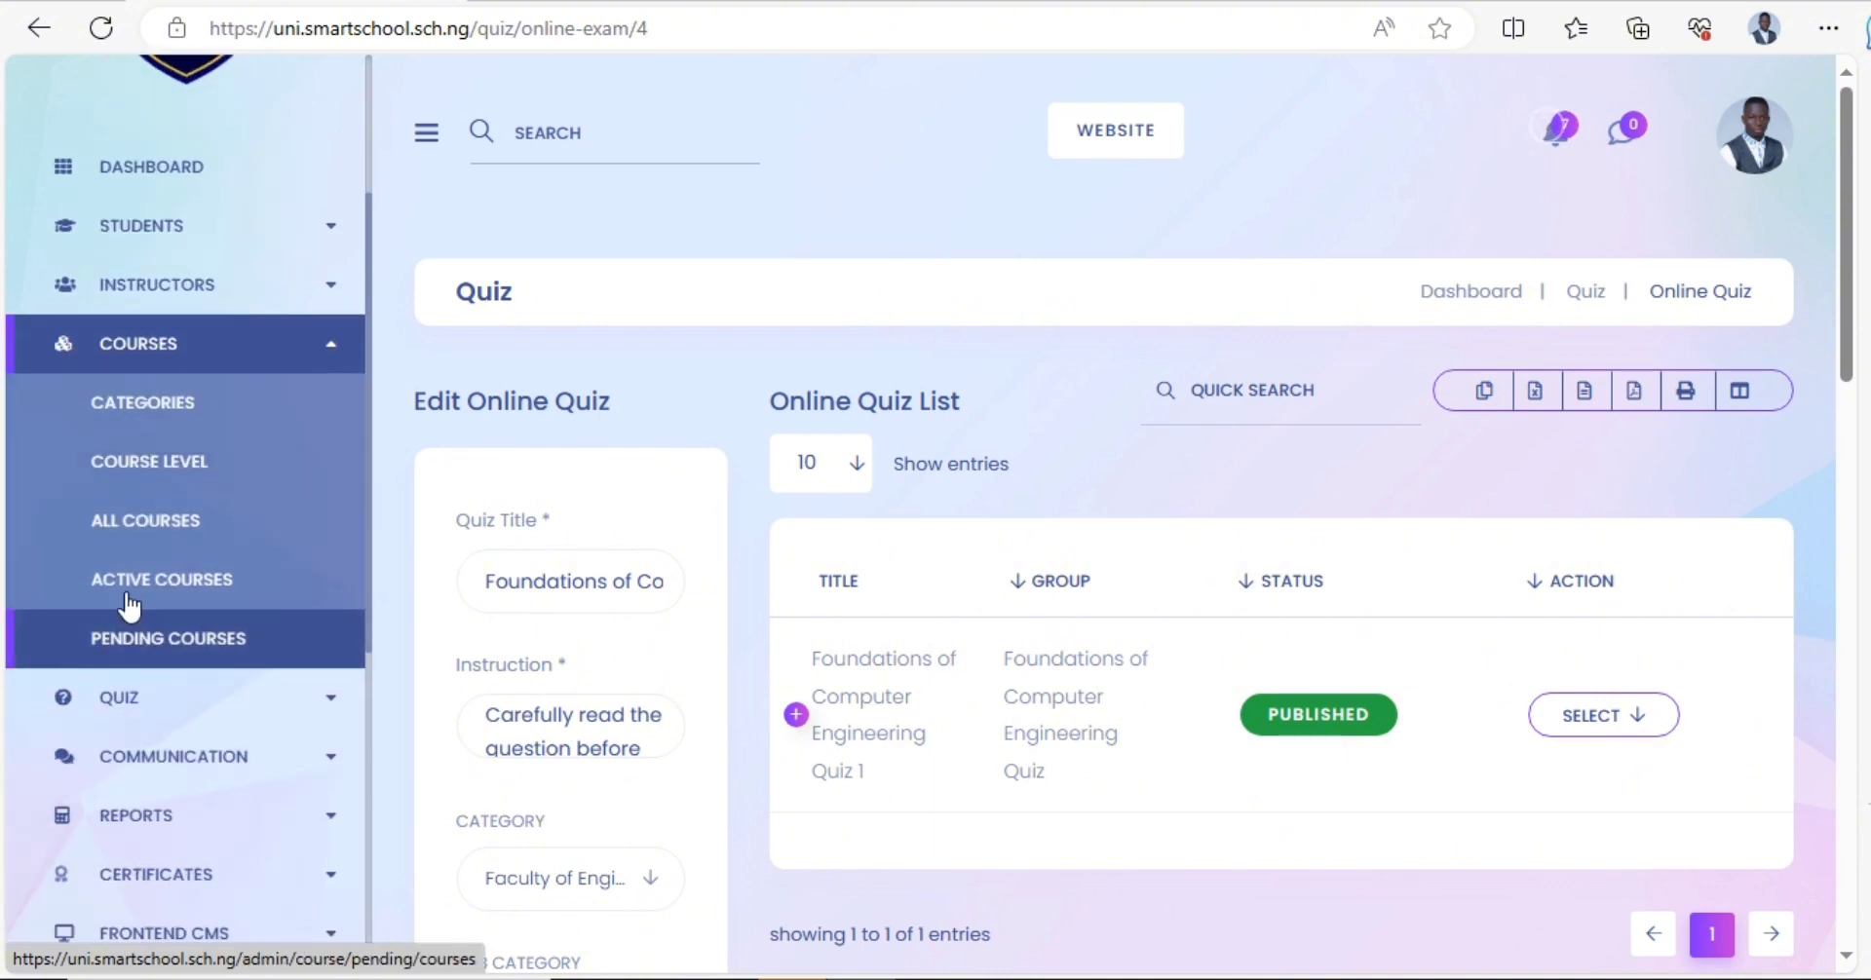
left_click(156, 531)
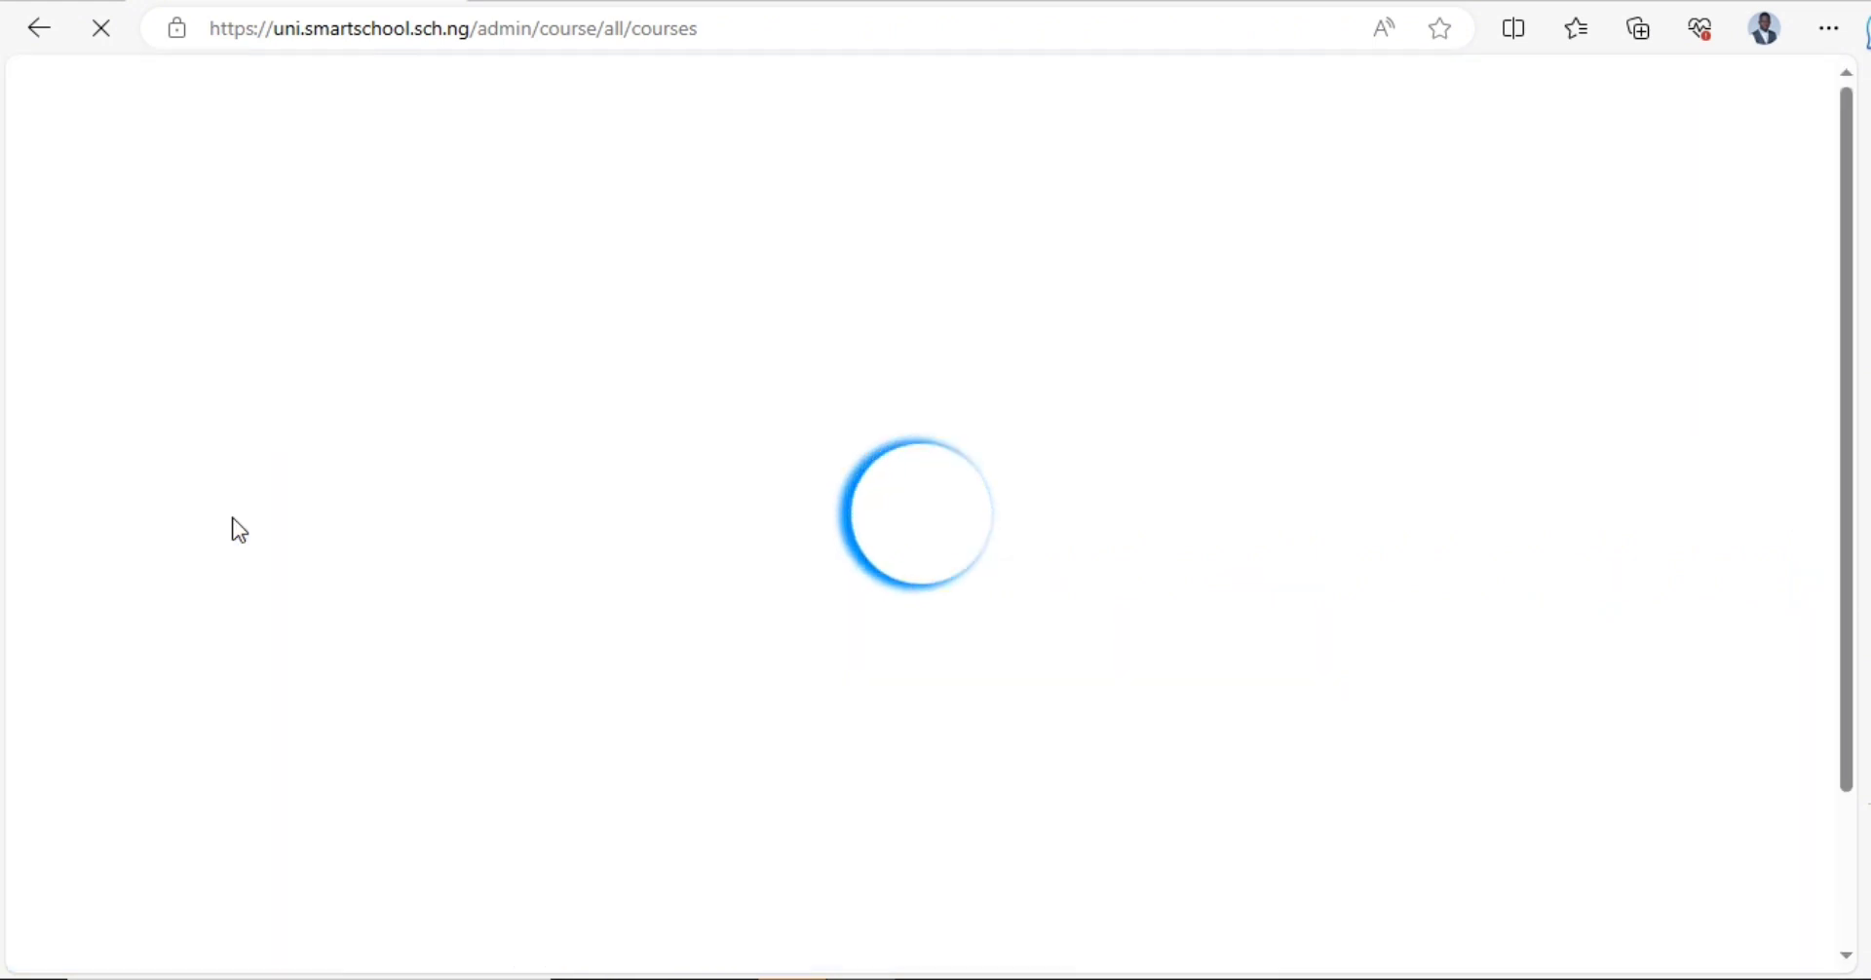
scroll(750, 561, "down", 3)
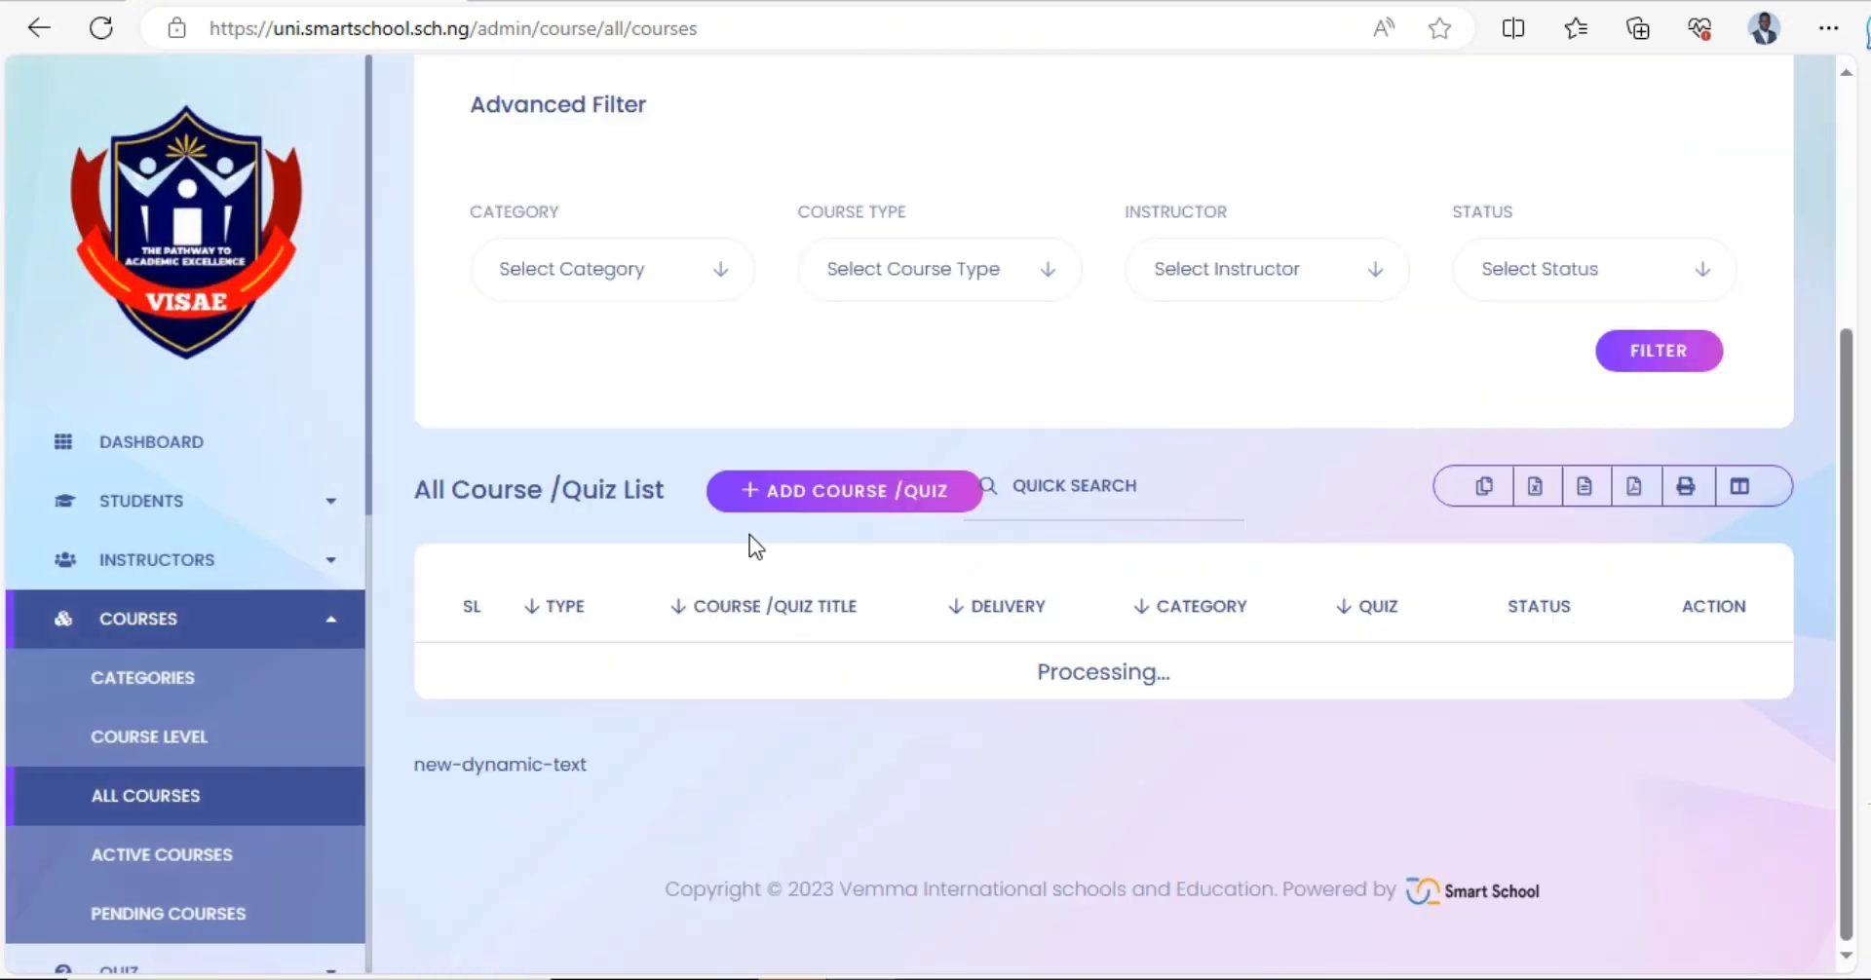
scroll(801, 524, "down", 3)
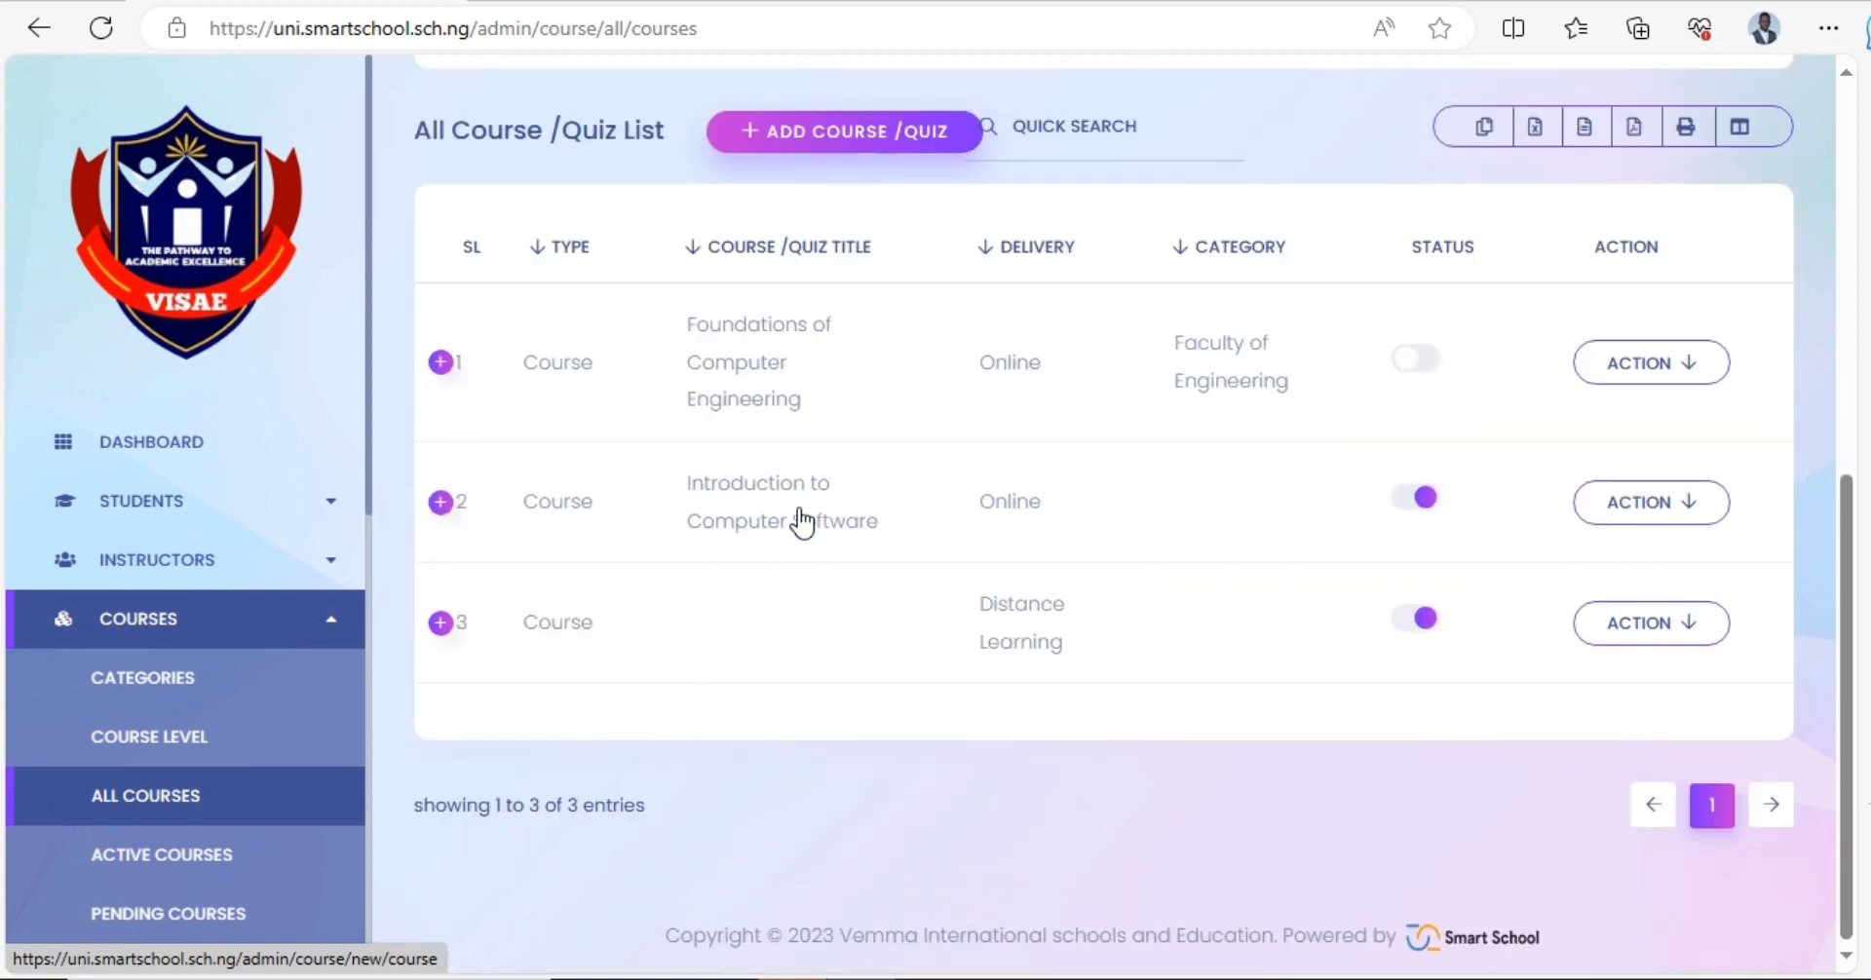
scroll(1078, 484, "down", 1)
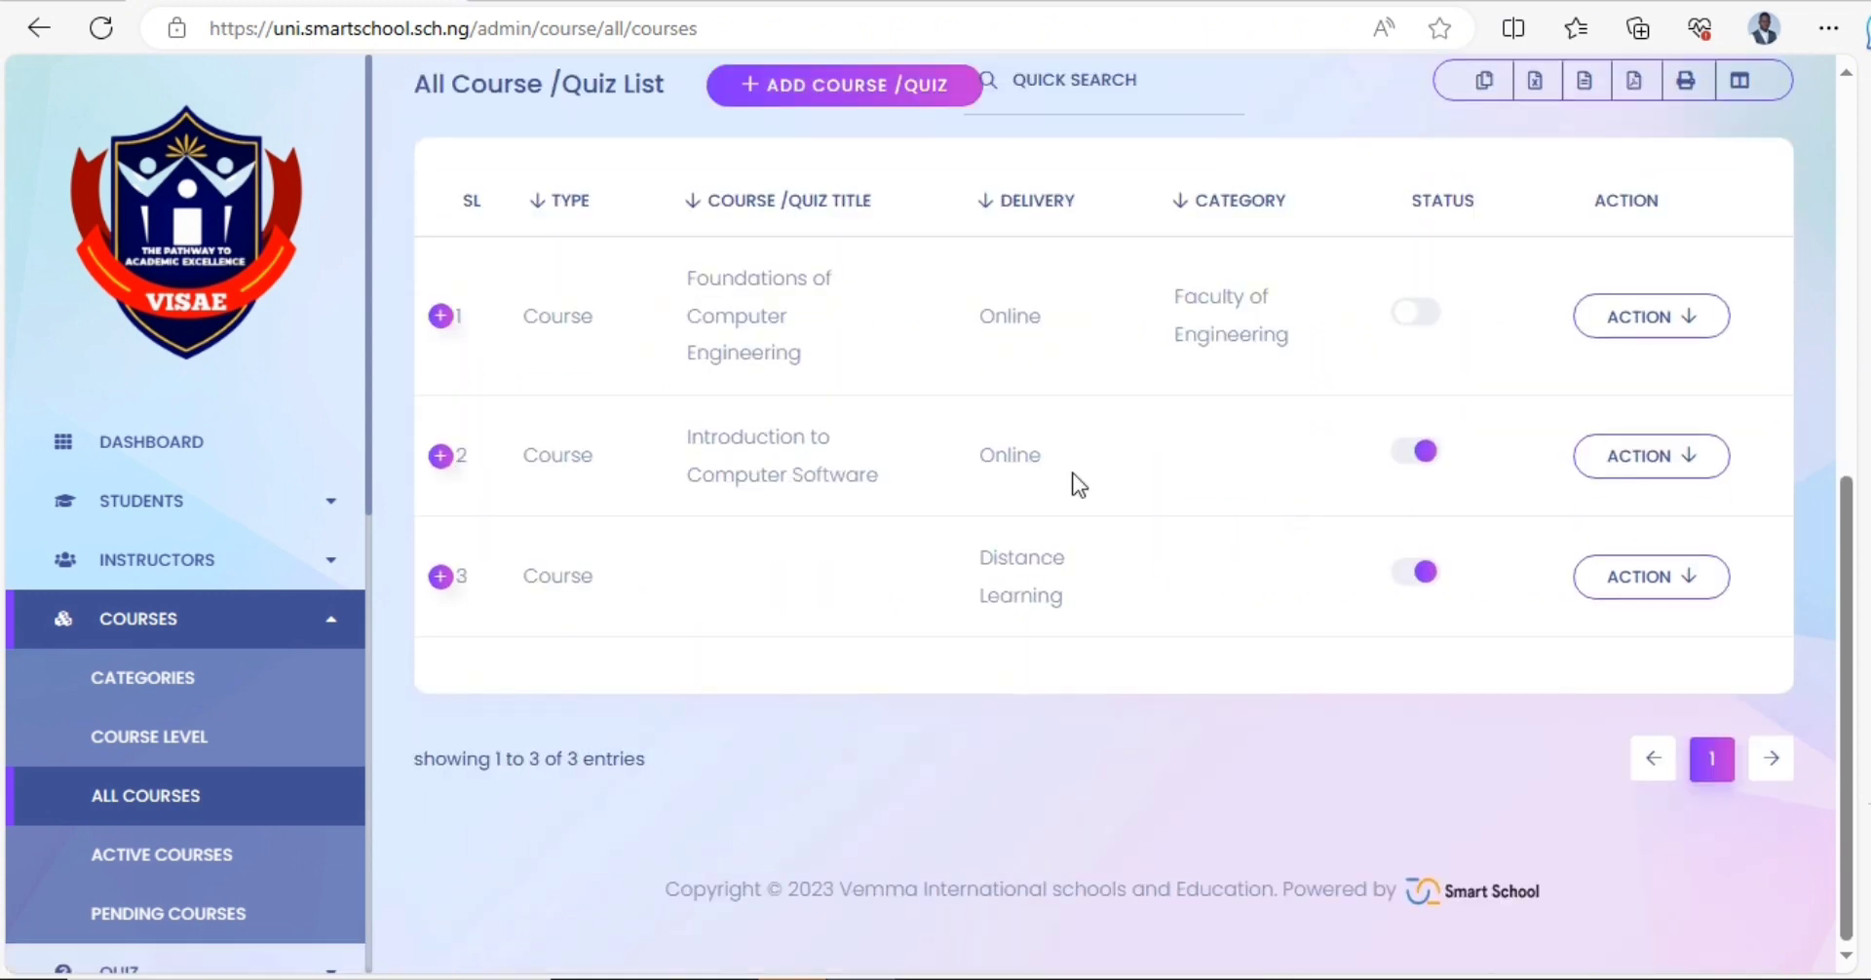
- Open the curriculum of the Foundations of Computer Engineering course for adding lessons
left_click(1709, 329)
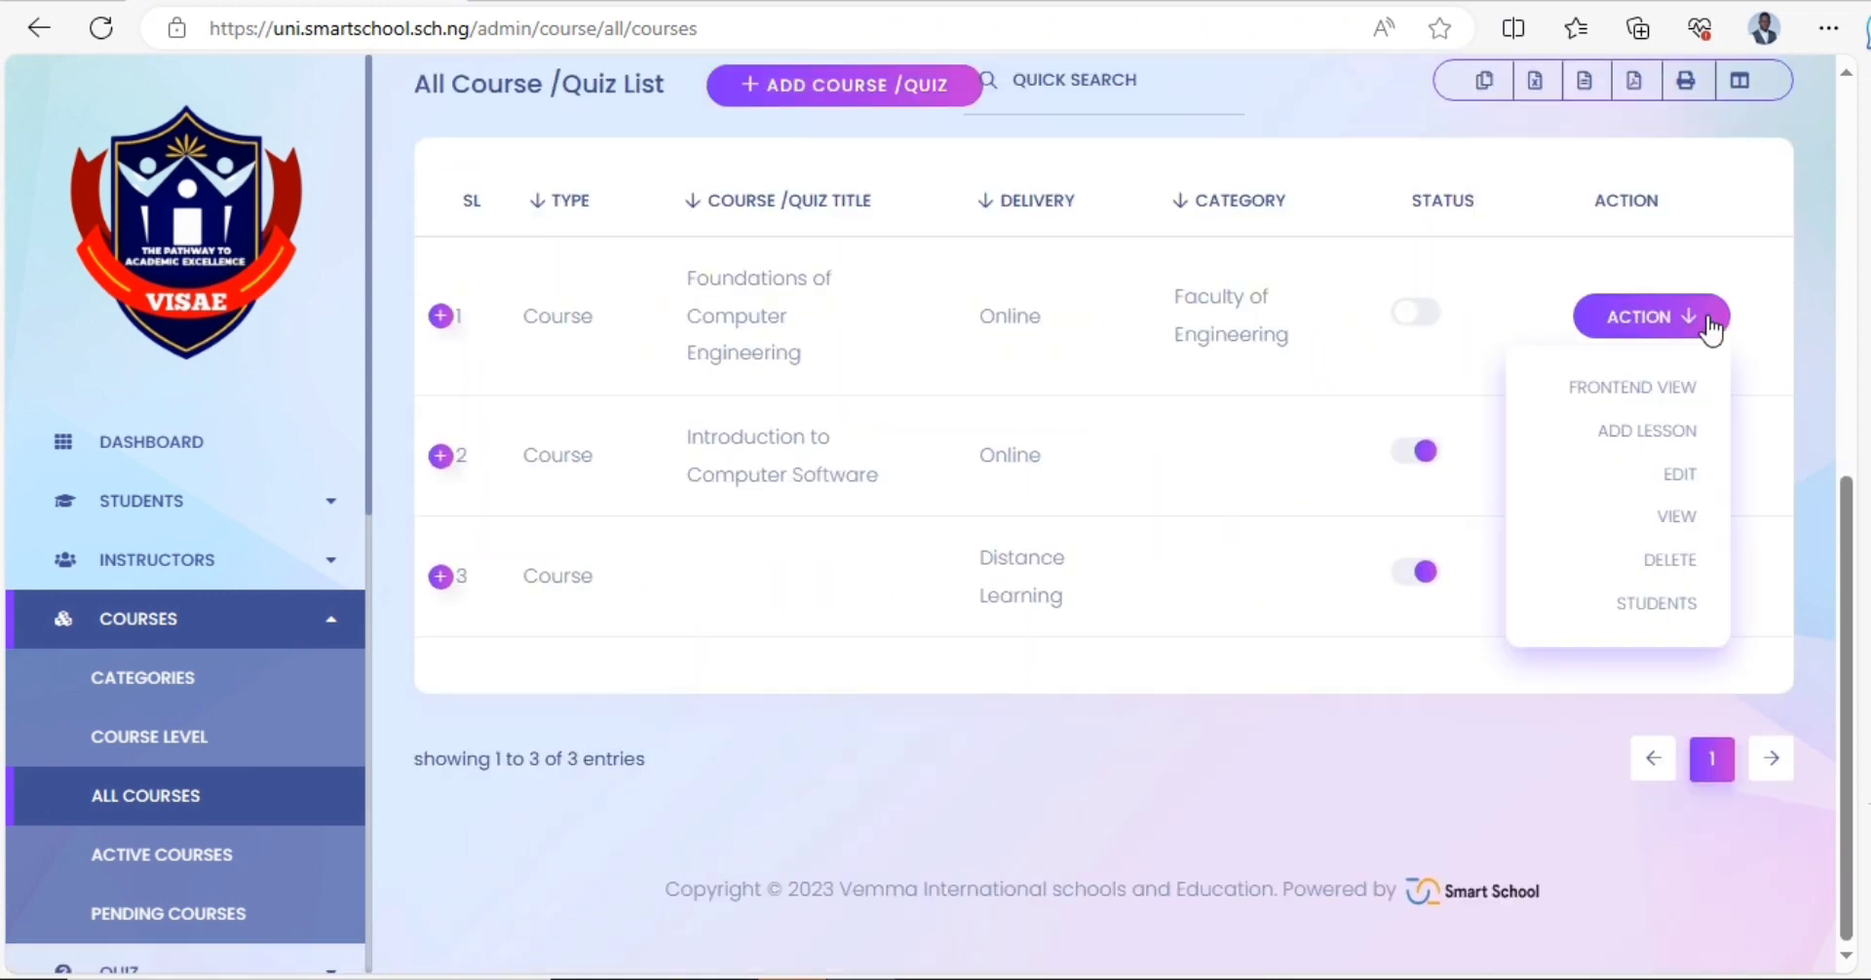
left_click(1676, 450)
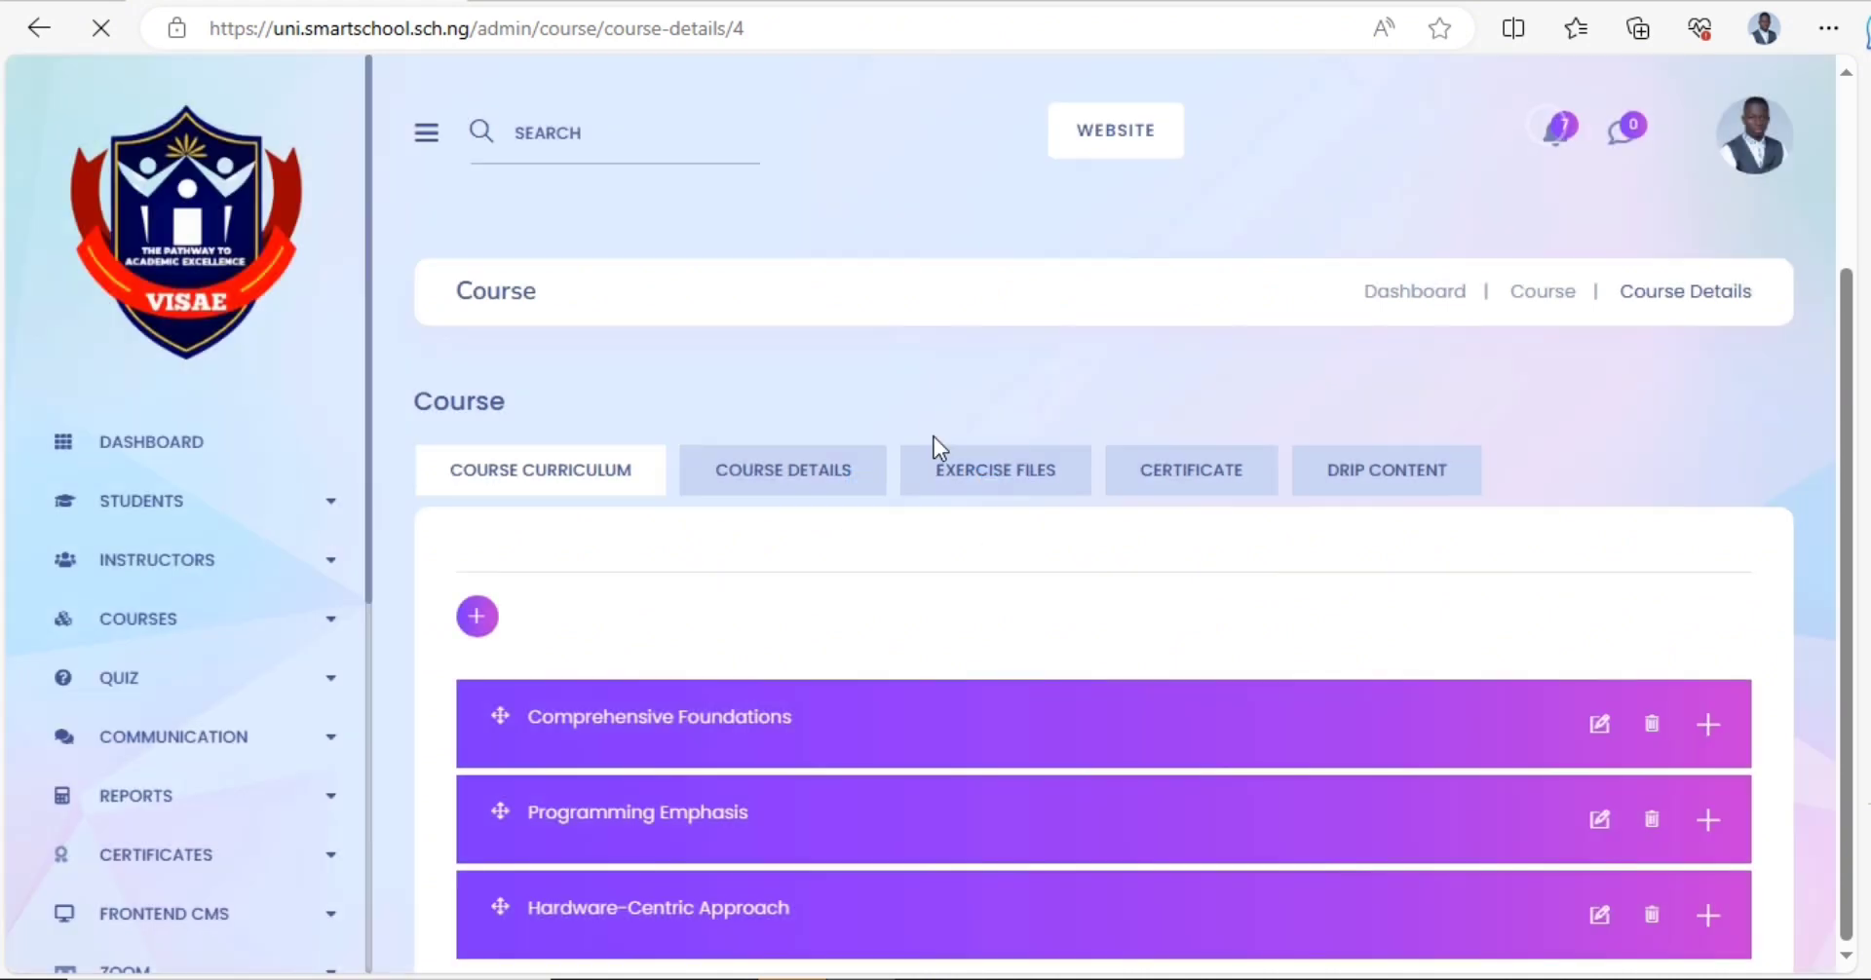
scroll(877, 458, "down", 3)
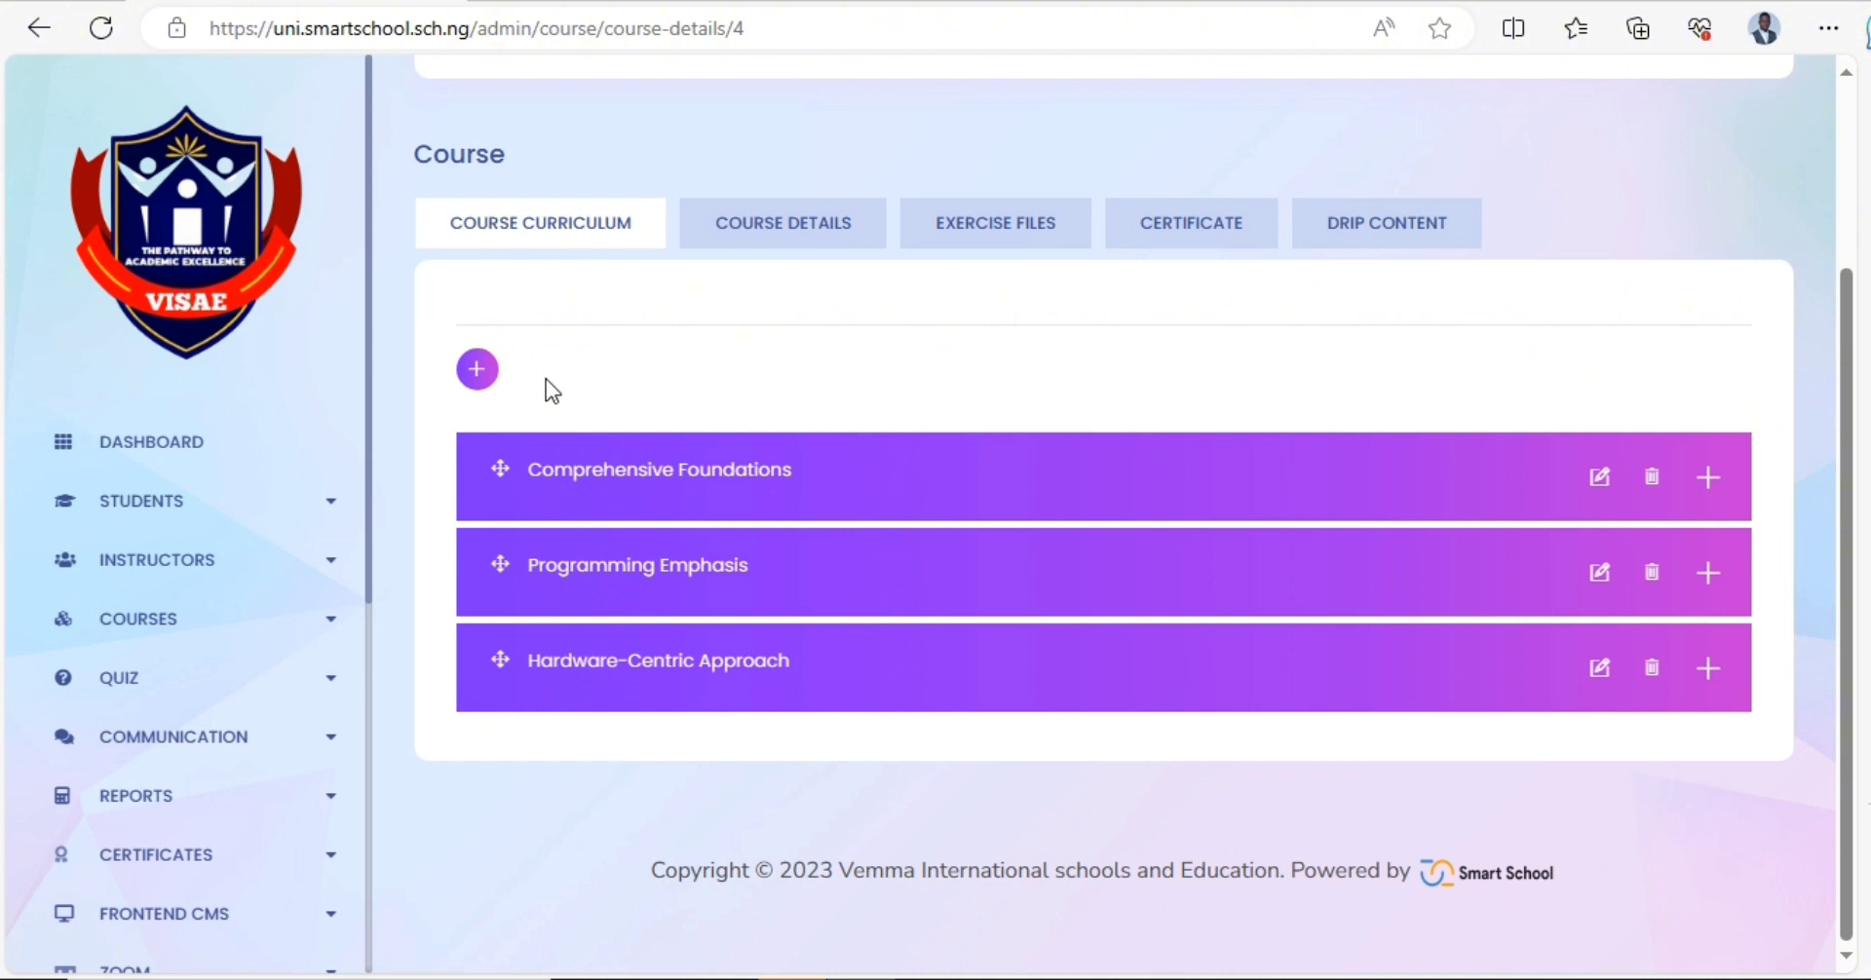
- Start adding a quiz to the course curriculum and assign it to the Comprehensive Foundations chapter
left_click(476, 368)
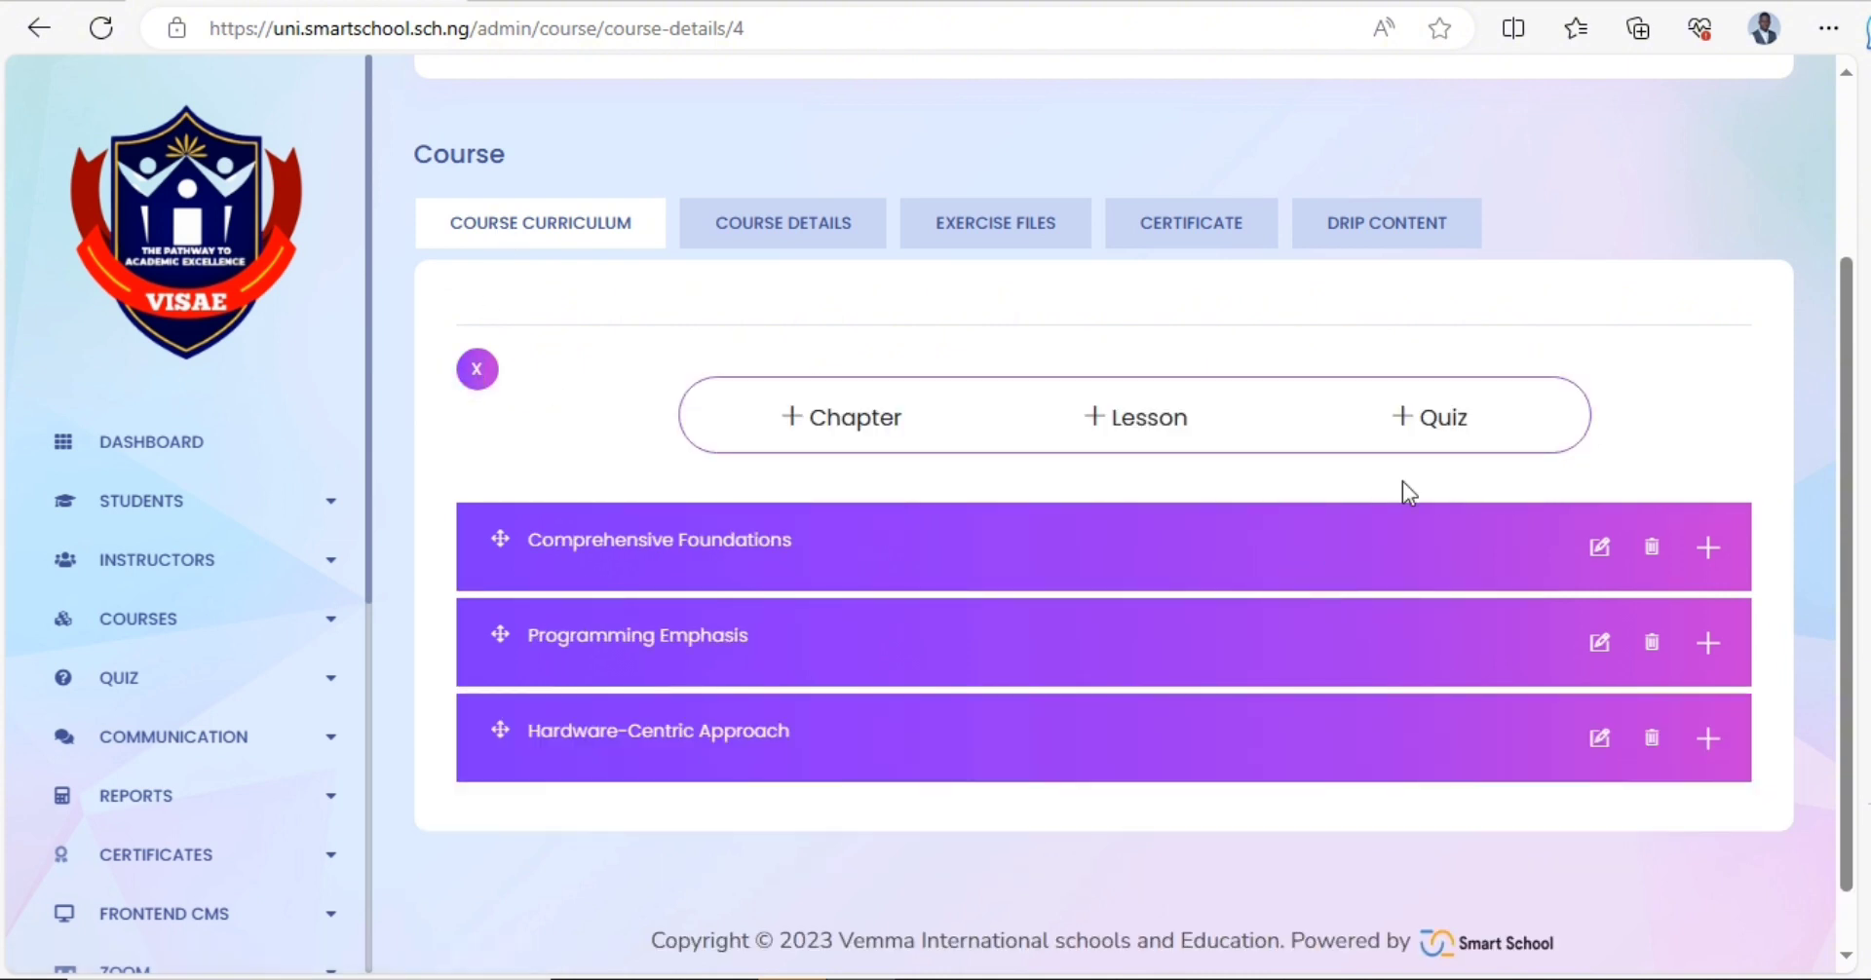
left_click(1430, 419)
scroll(817, 488, "down", 8)
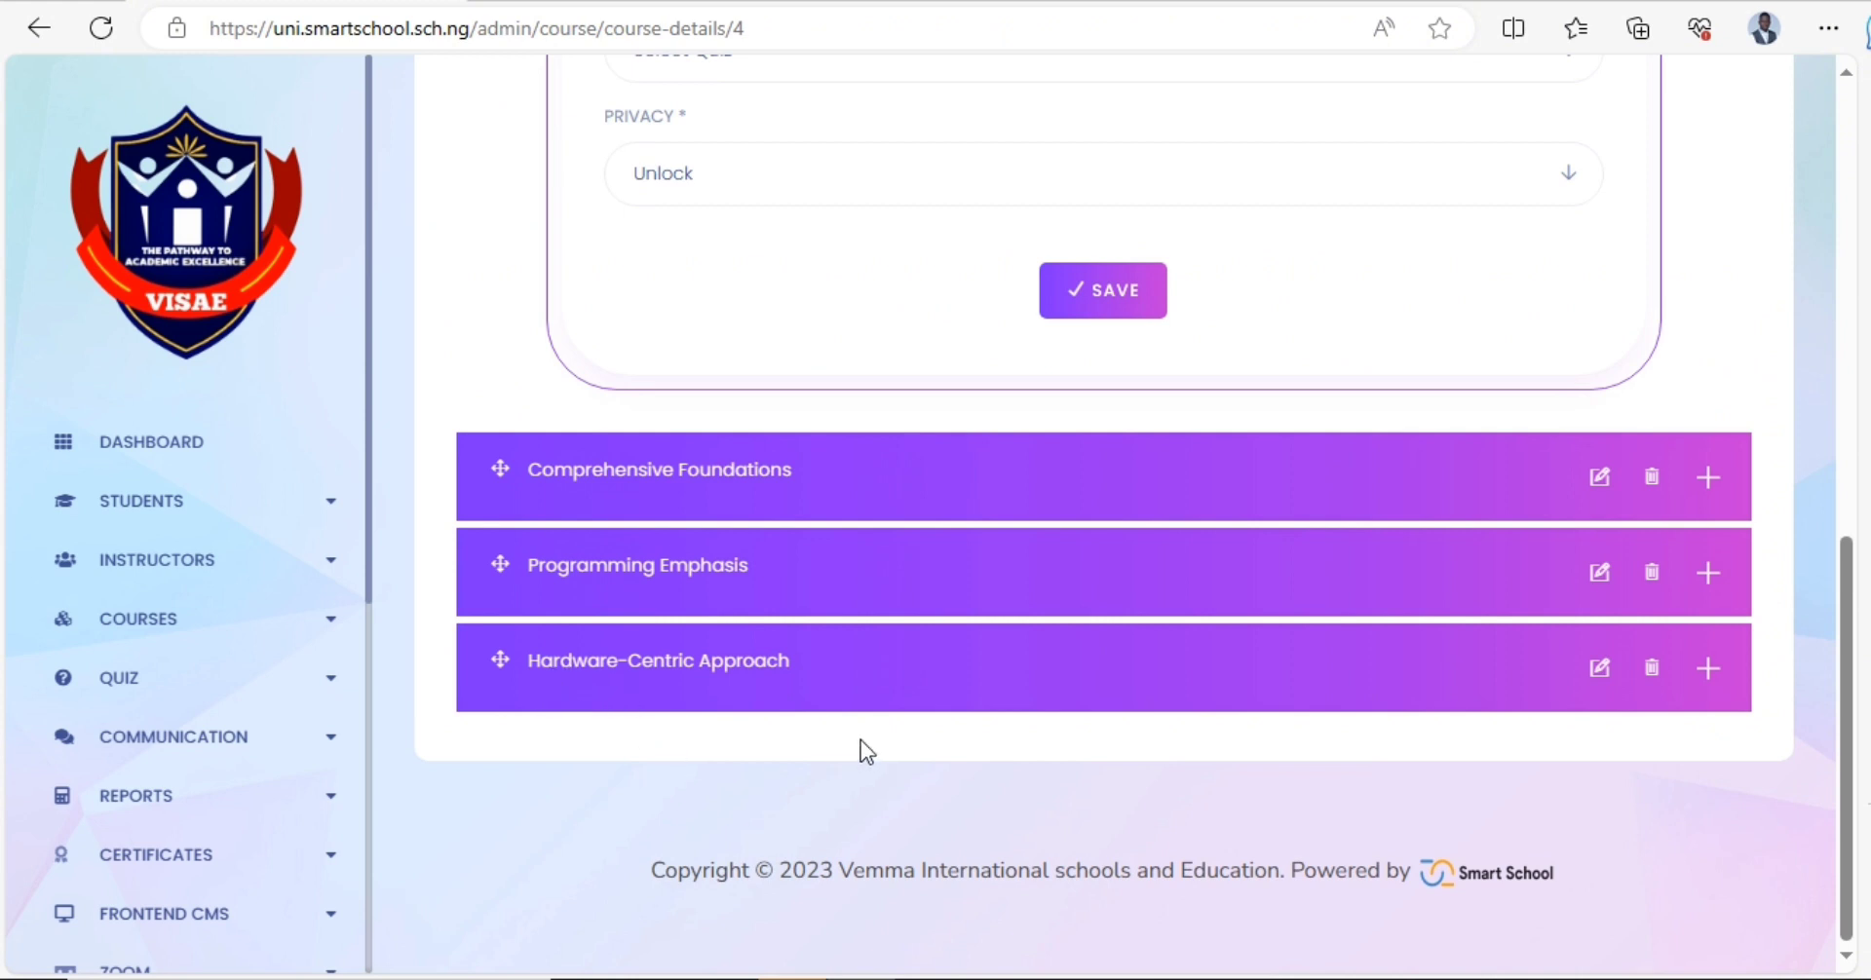
scroll(1074, 505, "up", 3)
scroll(647, 534, "down", 3)
scroll(974, 419, "up", 5)
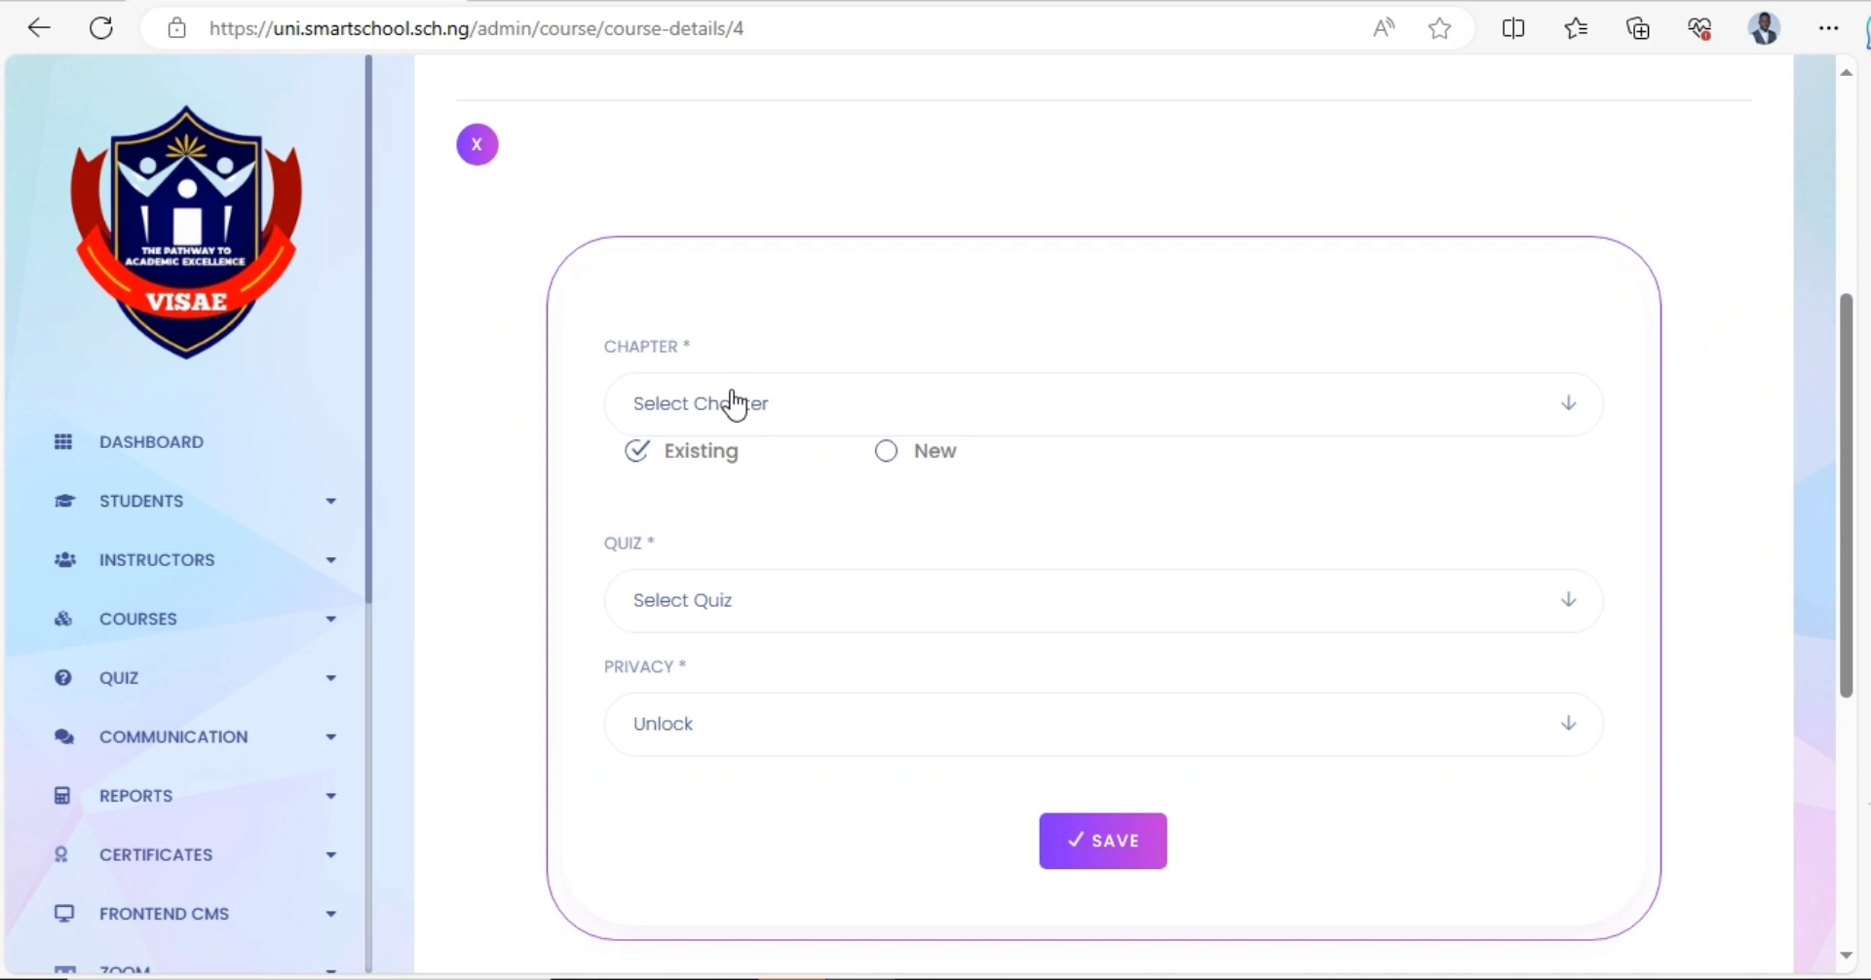
left_click(732, 401)
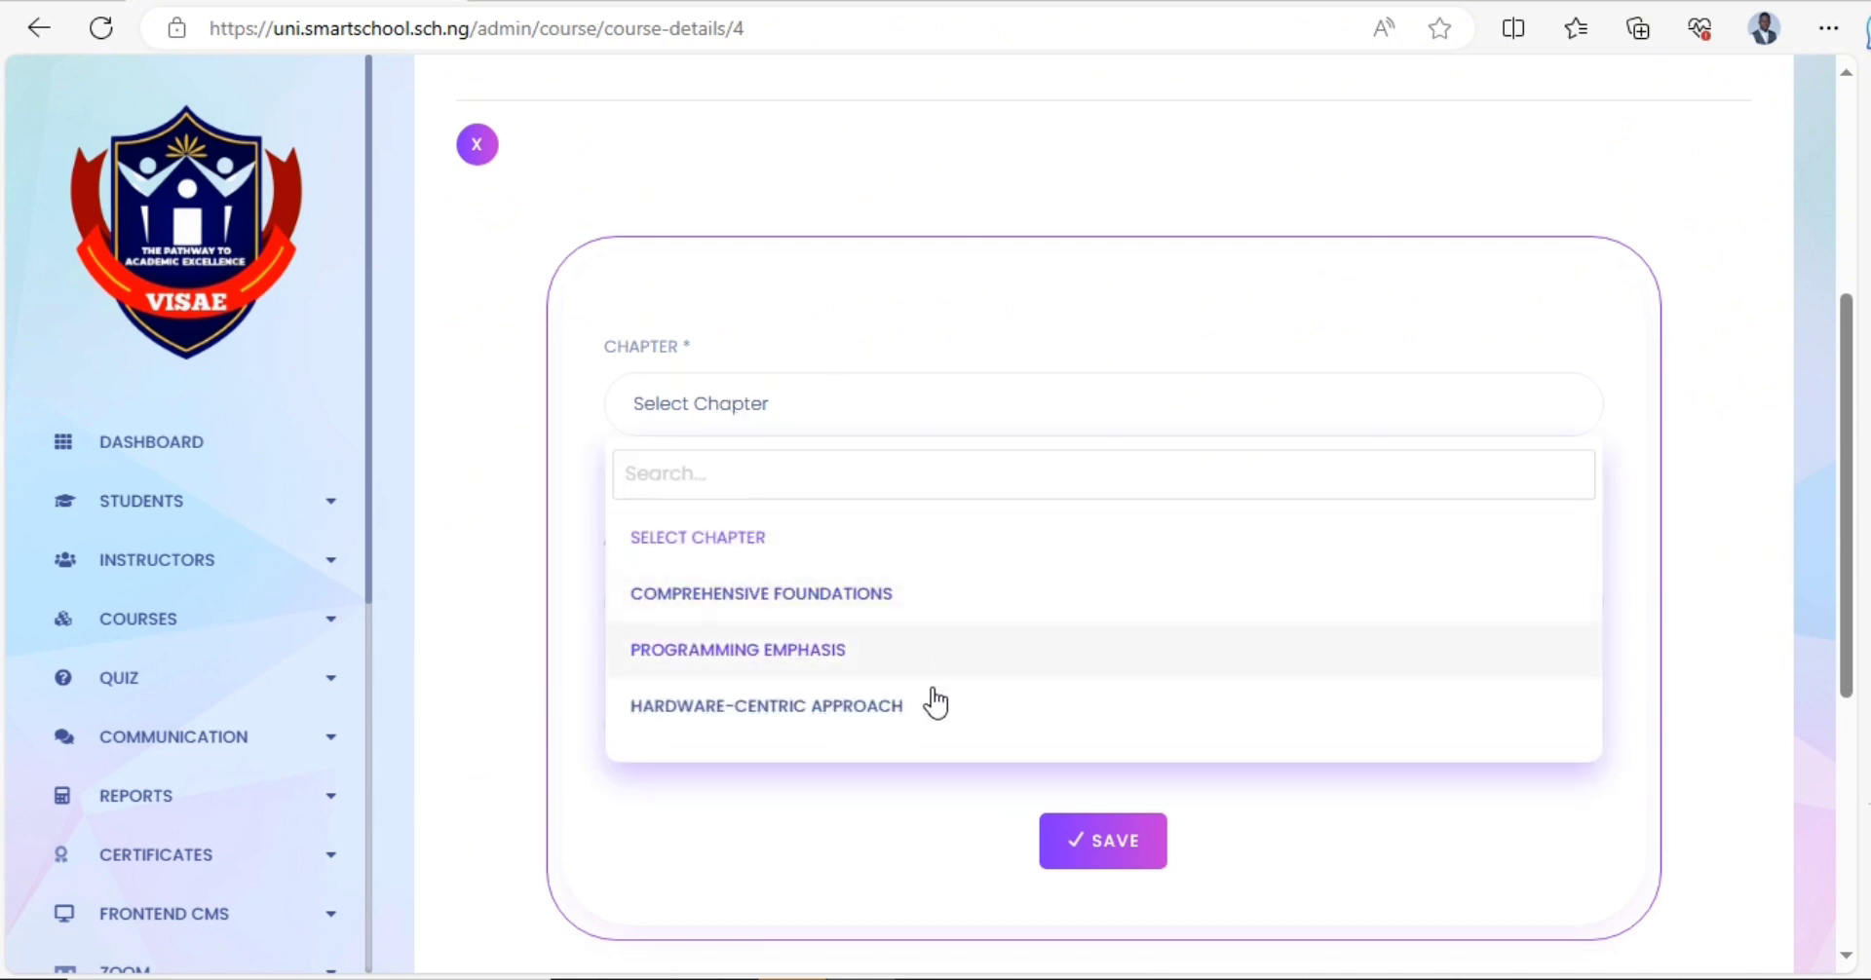
left_click(829, 612)
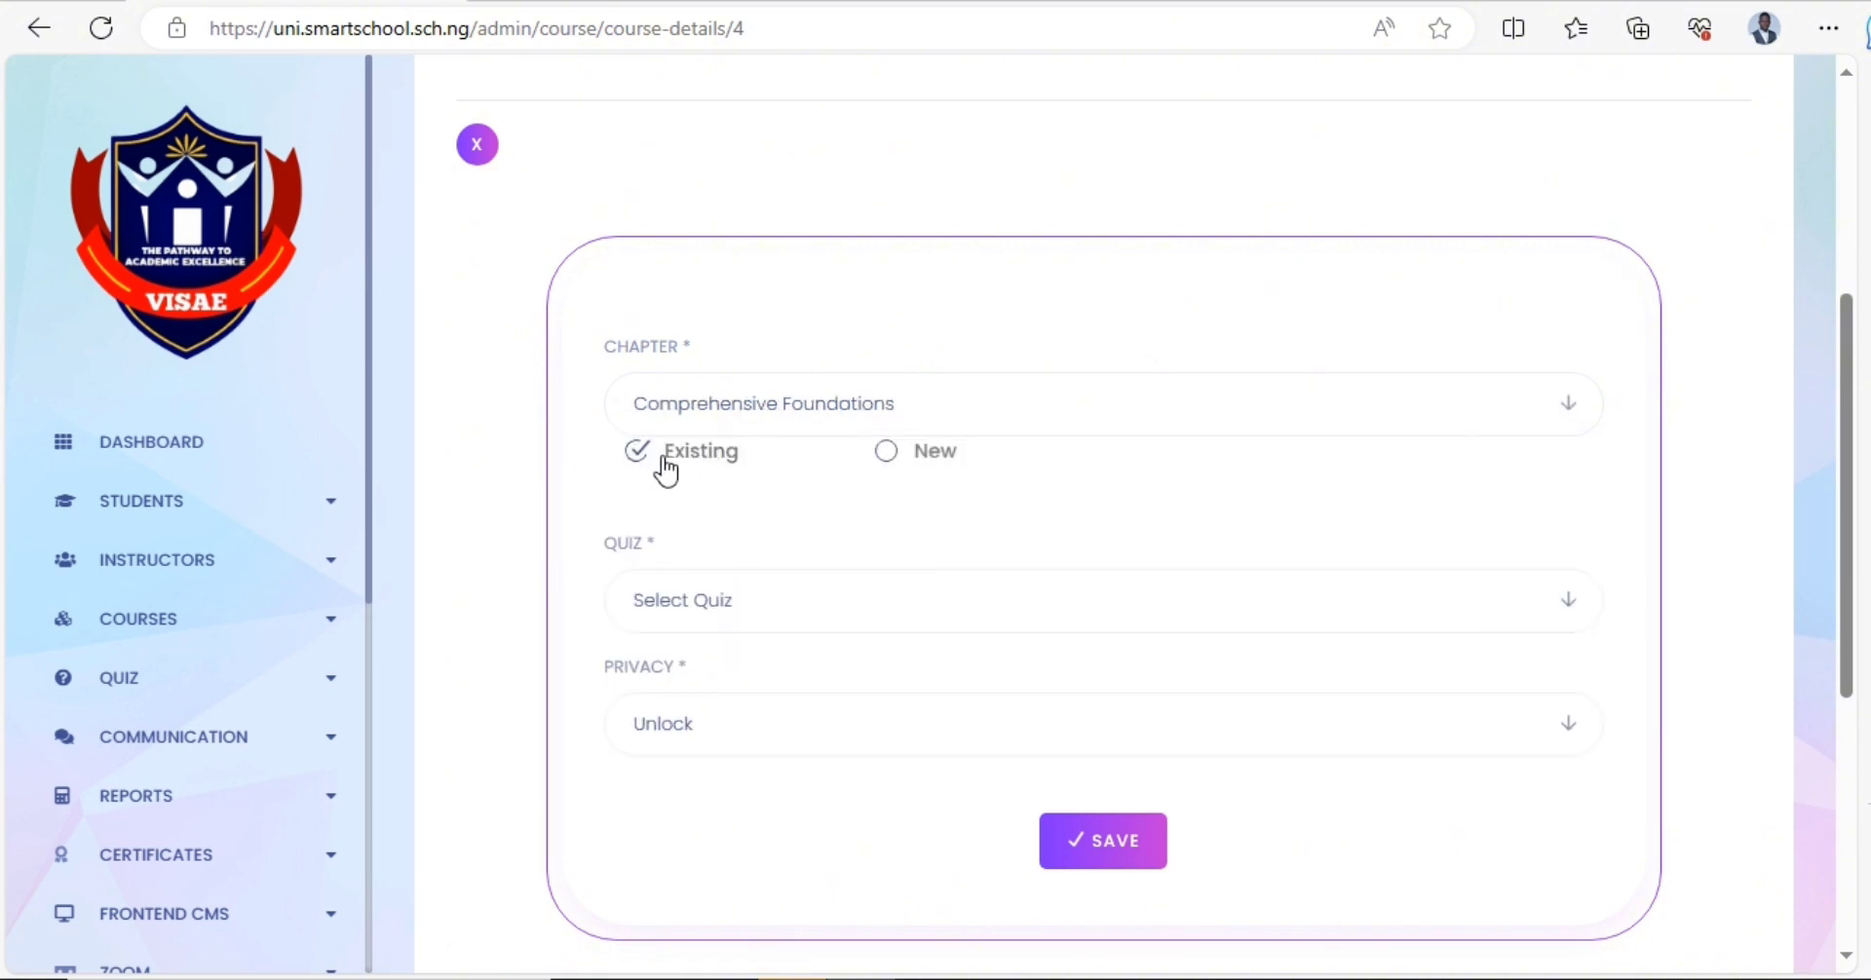
- Try the New quiz option to check its fields and switch the quiz source back to Existing
scroll(217, 655, "down", 6)
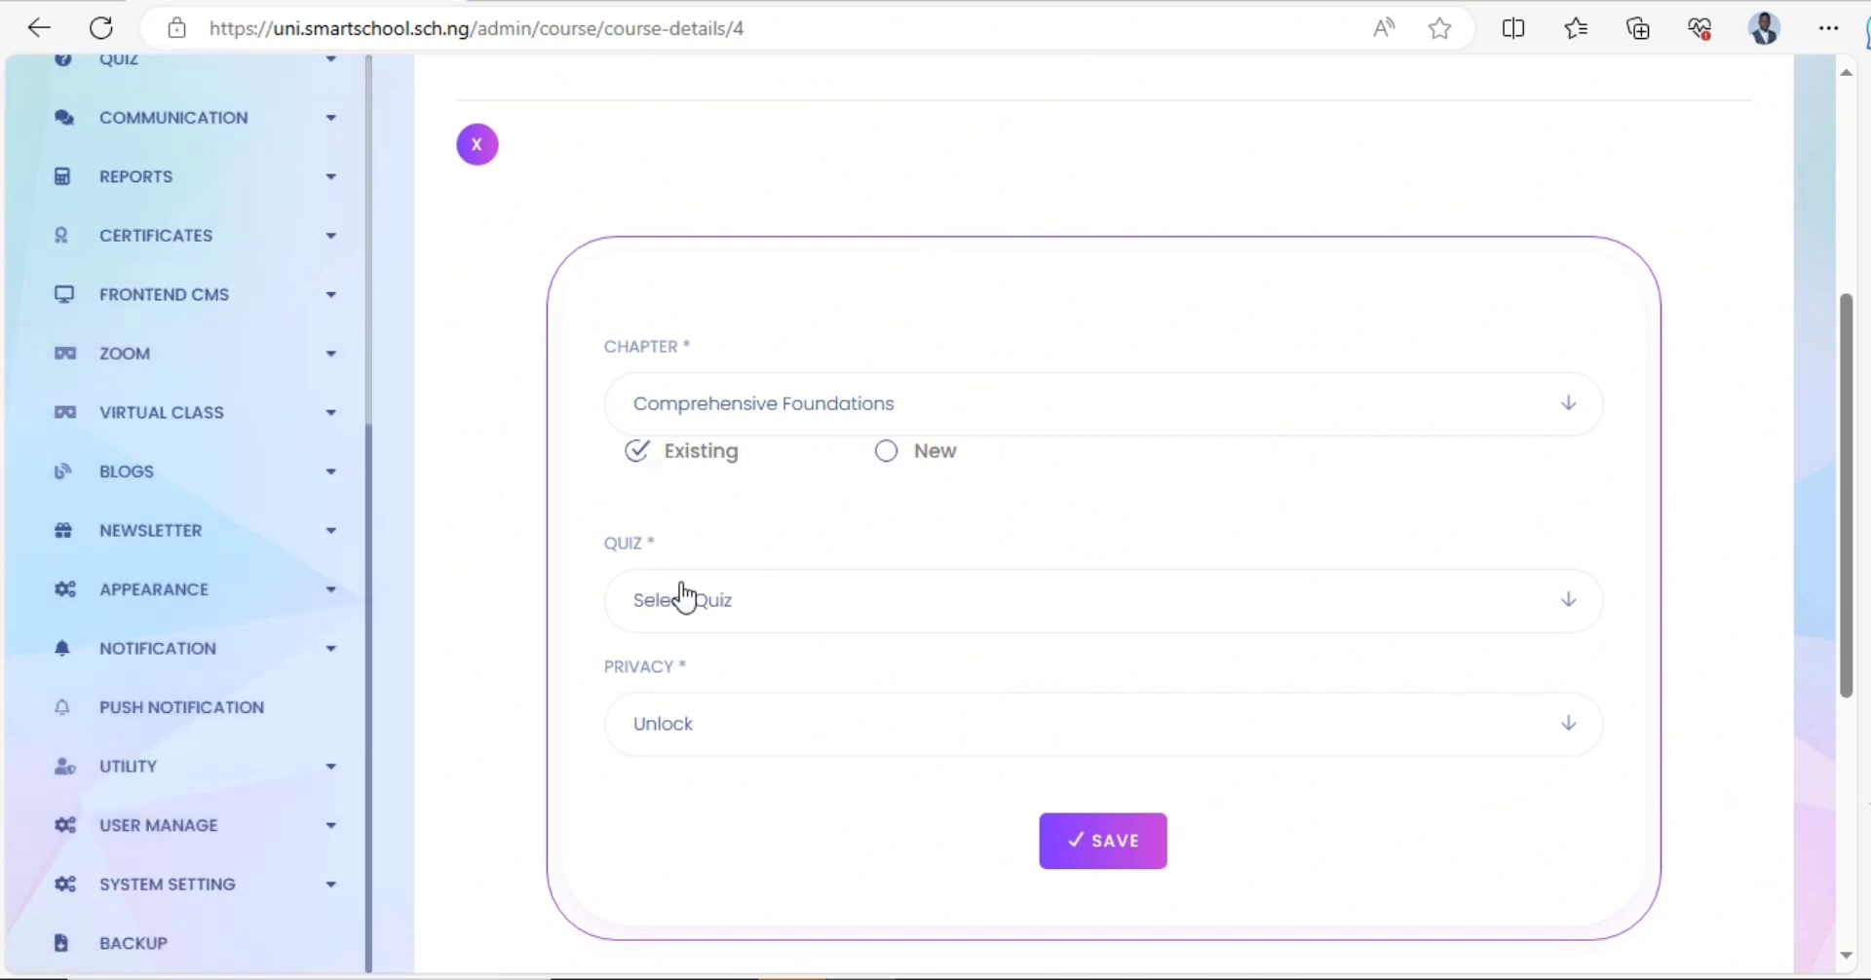
left_click(887, 452)
scroll(735, 530, "down", 5)
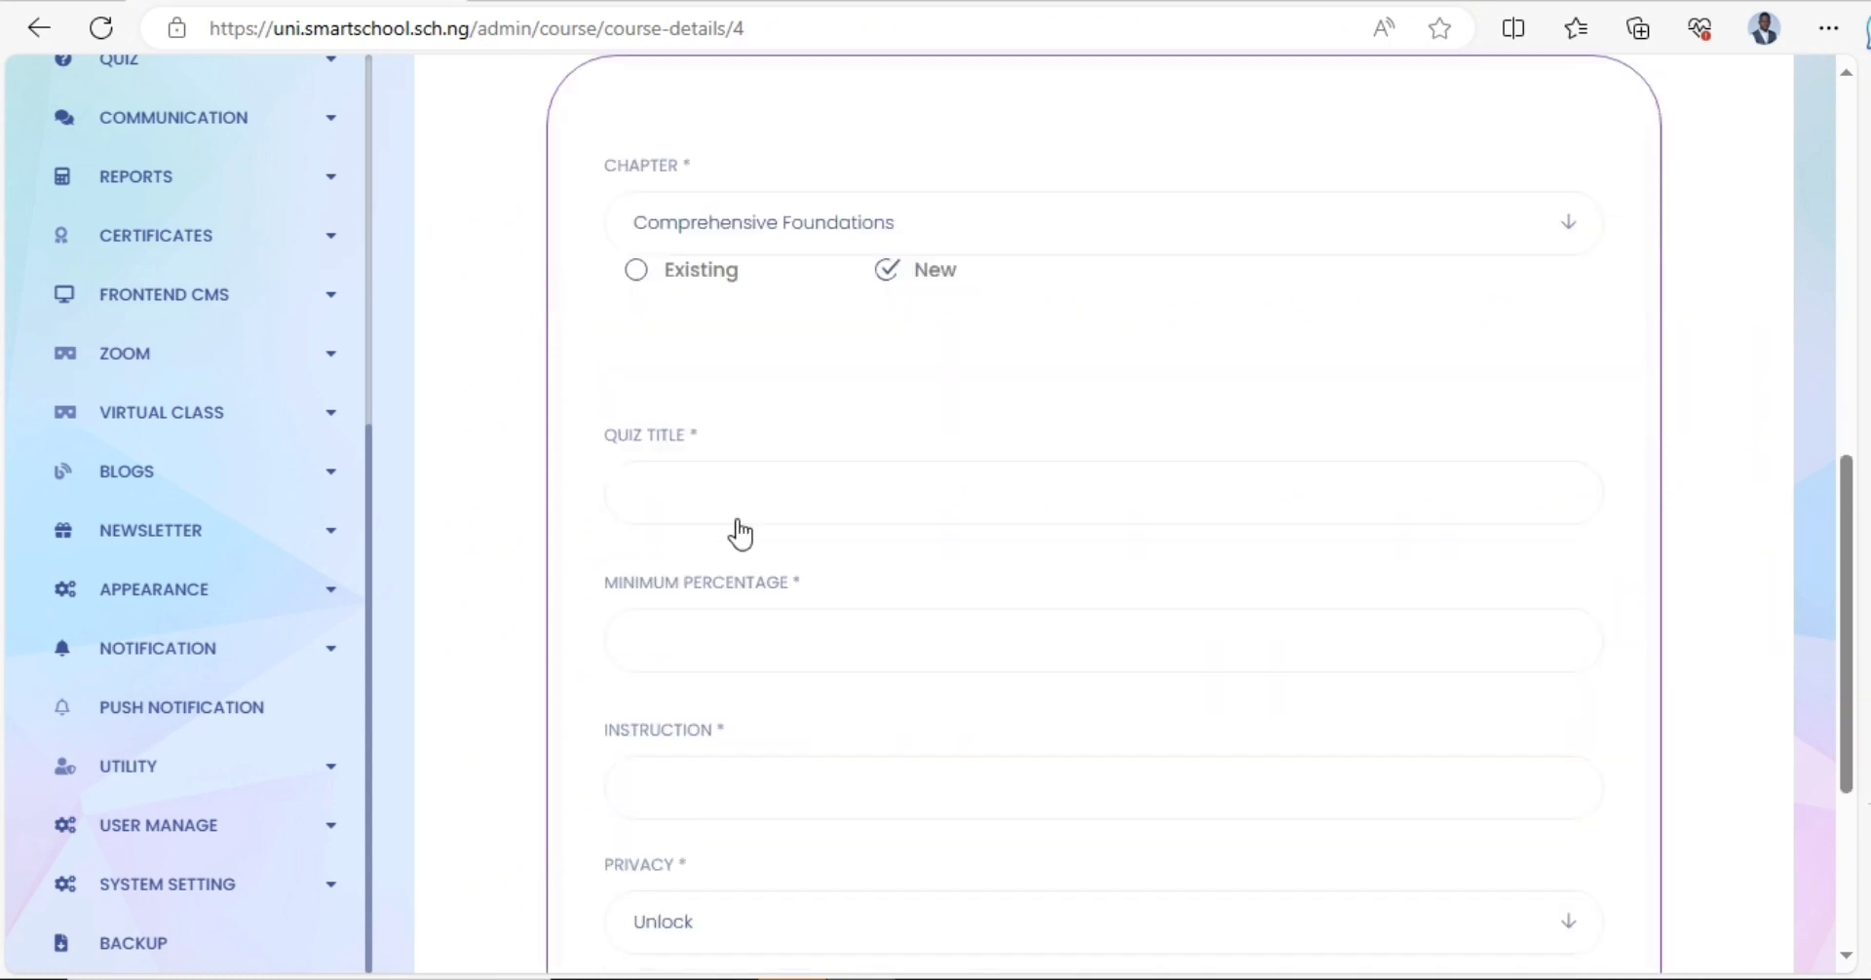
scroll(809, 467, "up", 5)
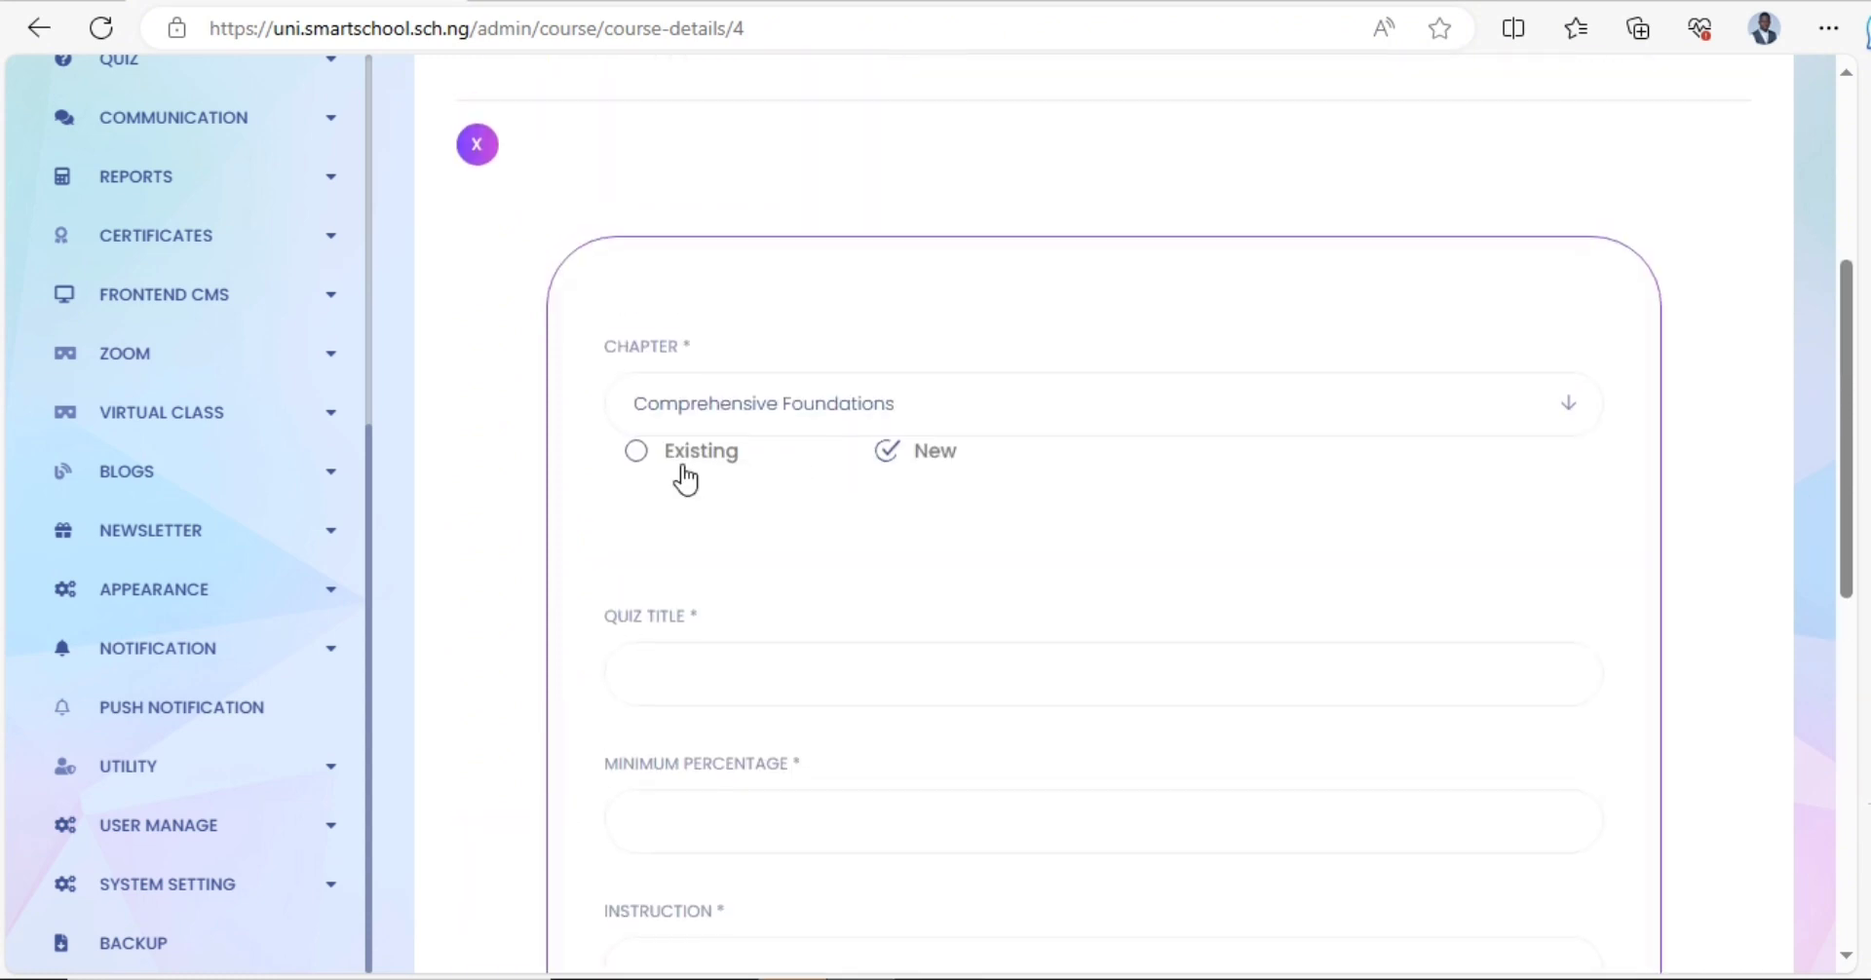
left_click(638, 455)
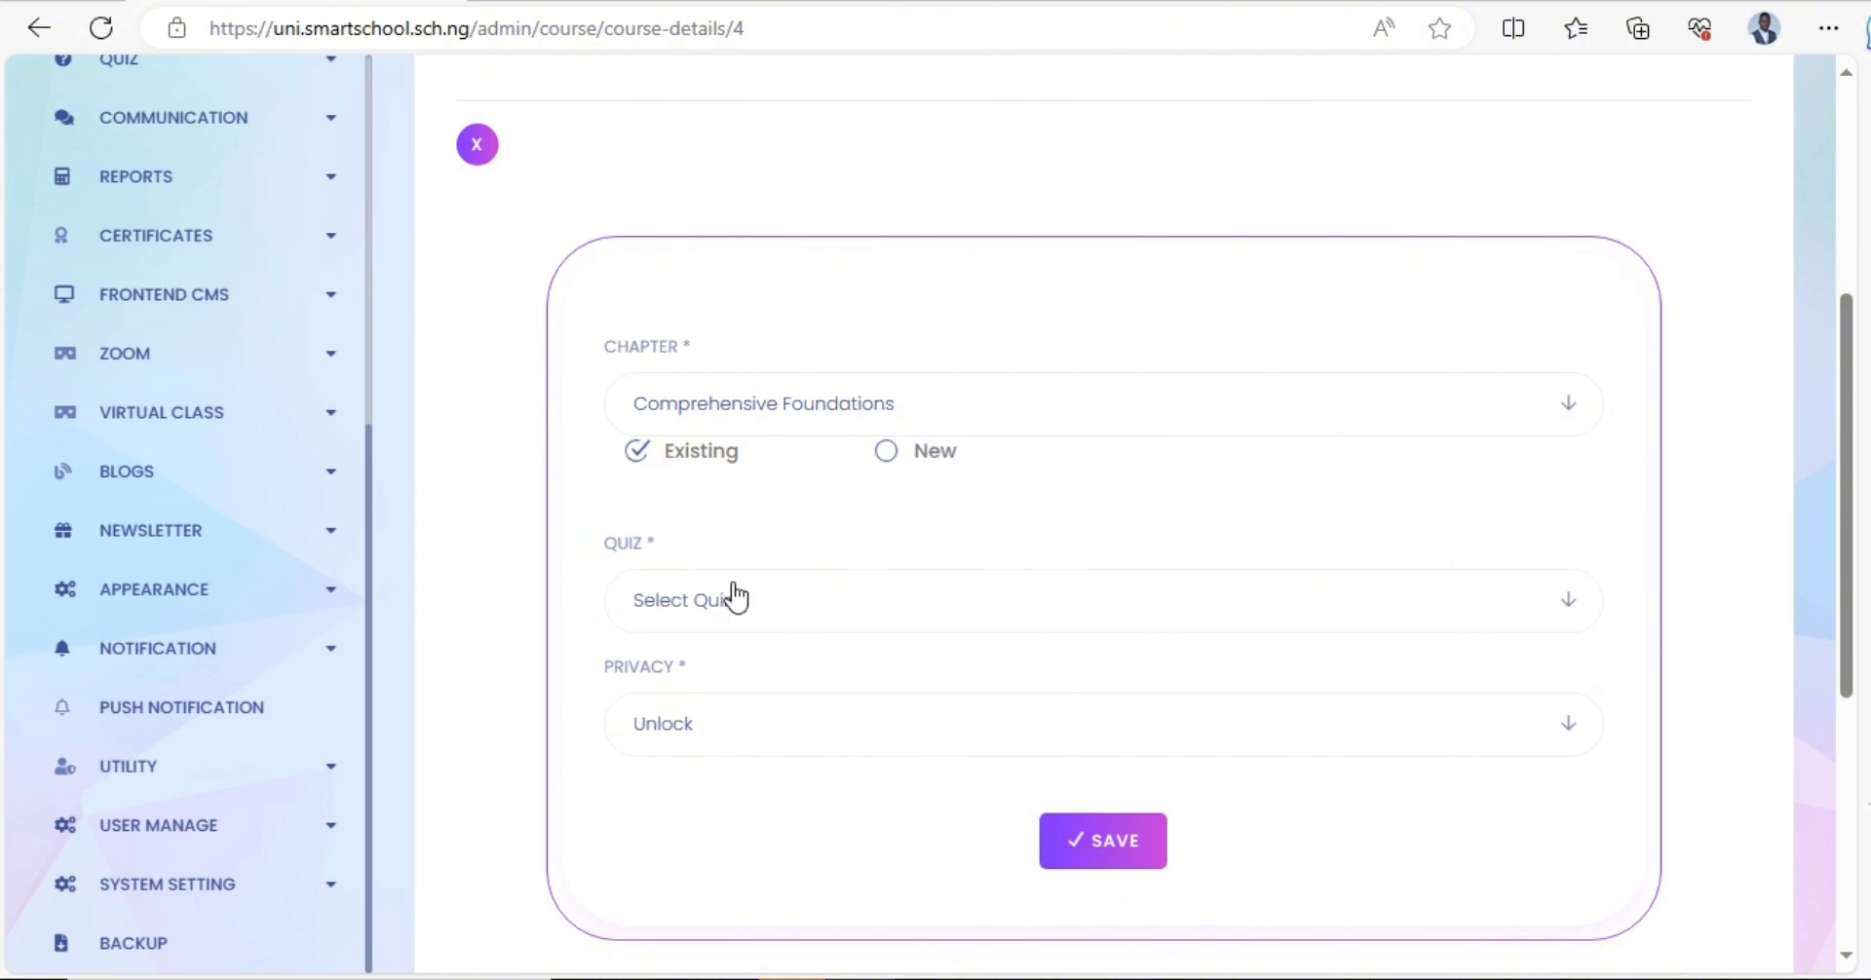
- Select the existing Foundations of Computer Engineering Quiz 1, set its privacy to Unlock, and save it to the chapter
scroll(731, 598, "down", 3)
left_click(735, 332)
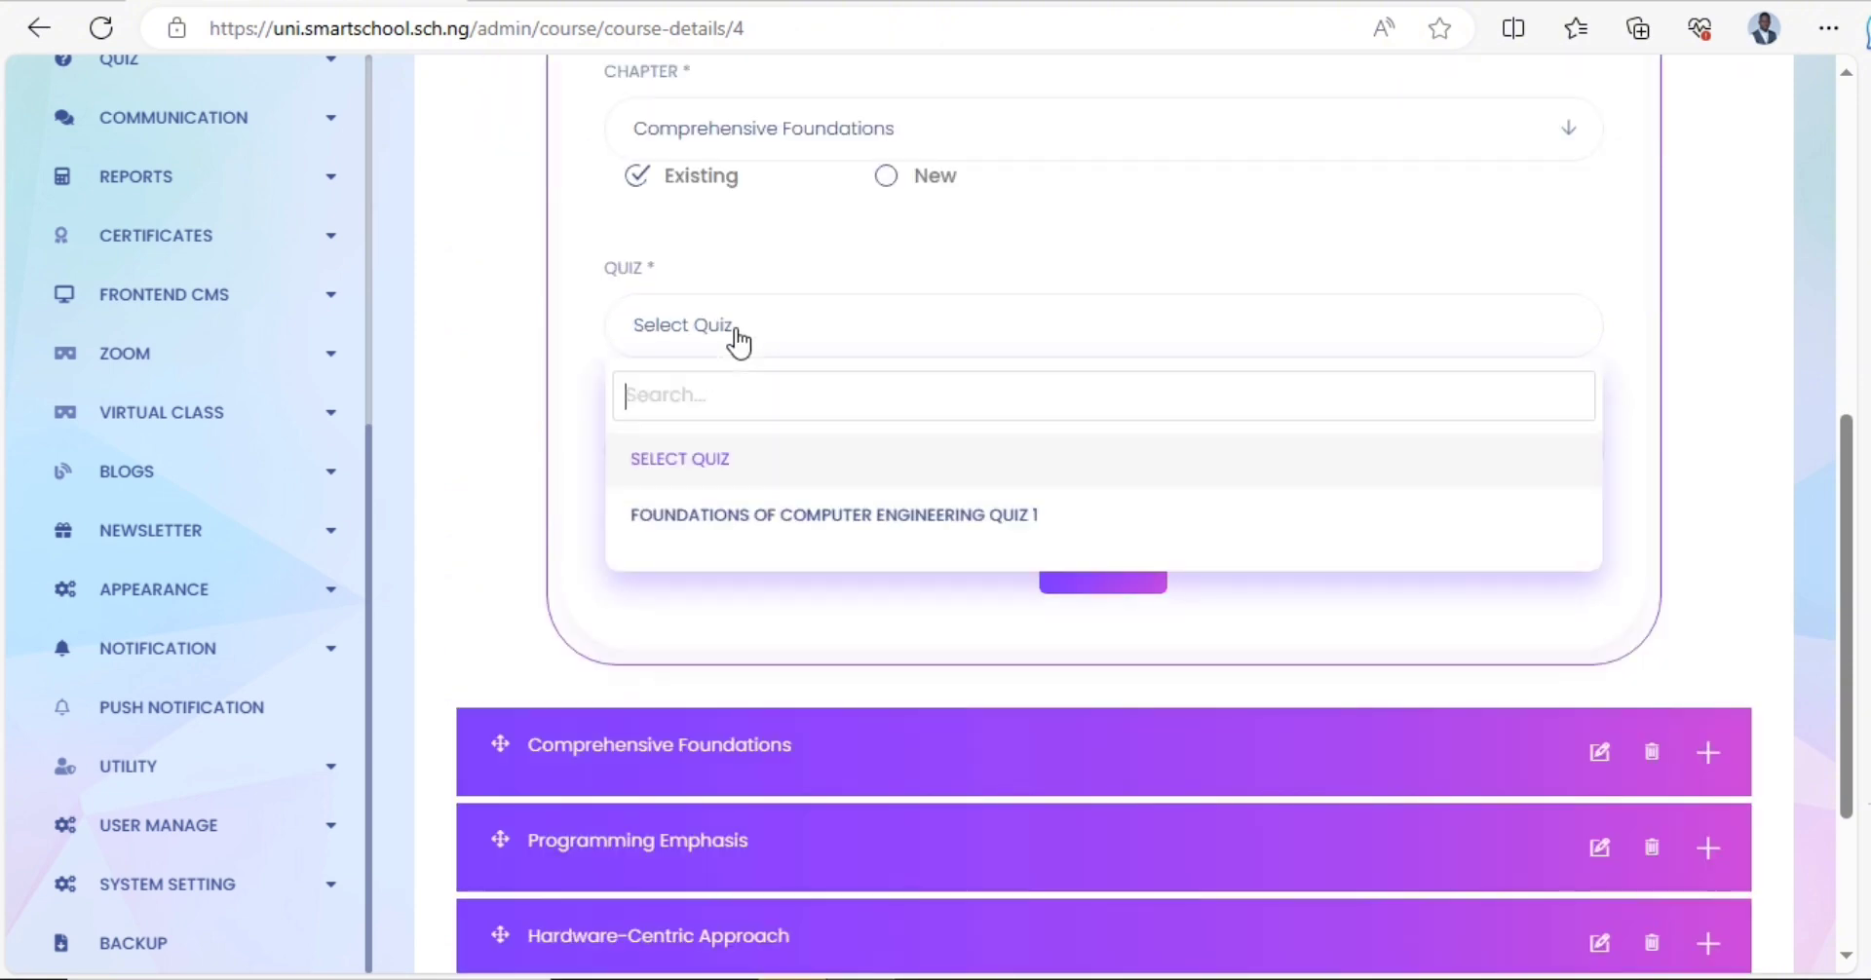
left_click(912, 531)
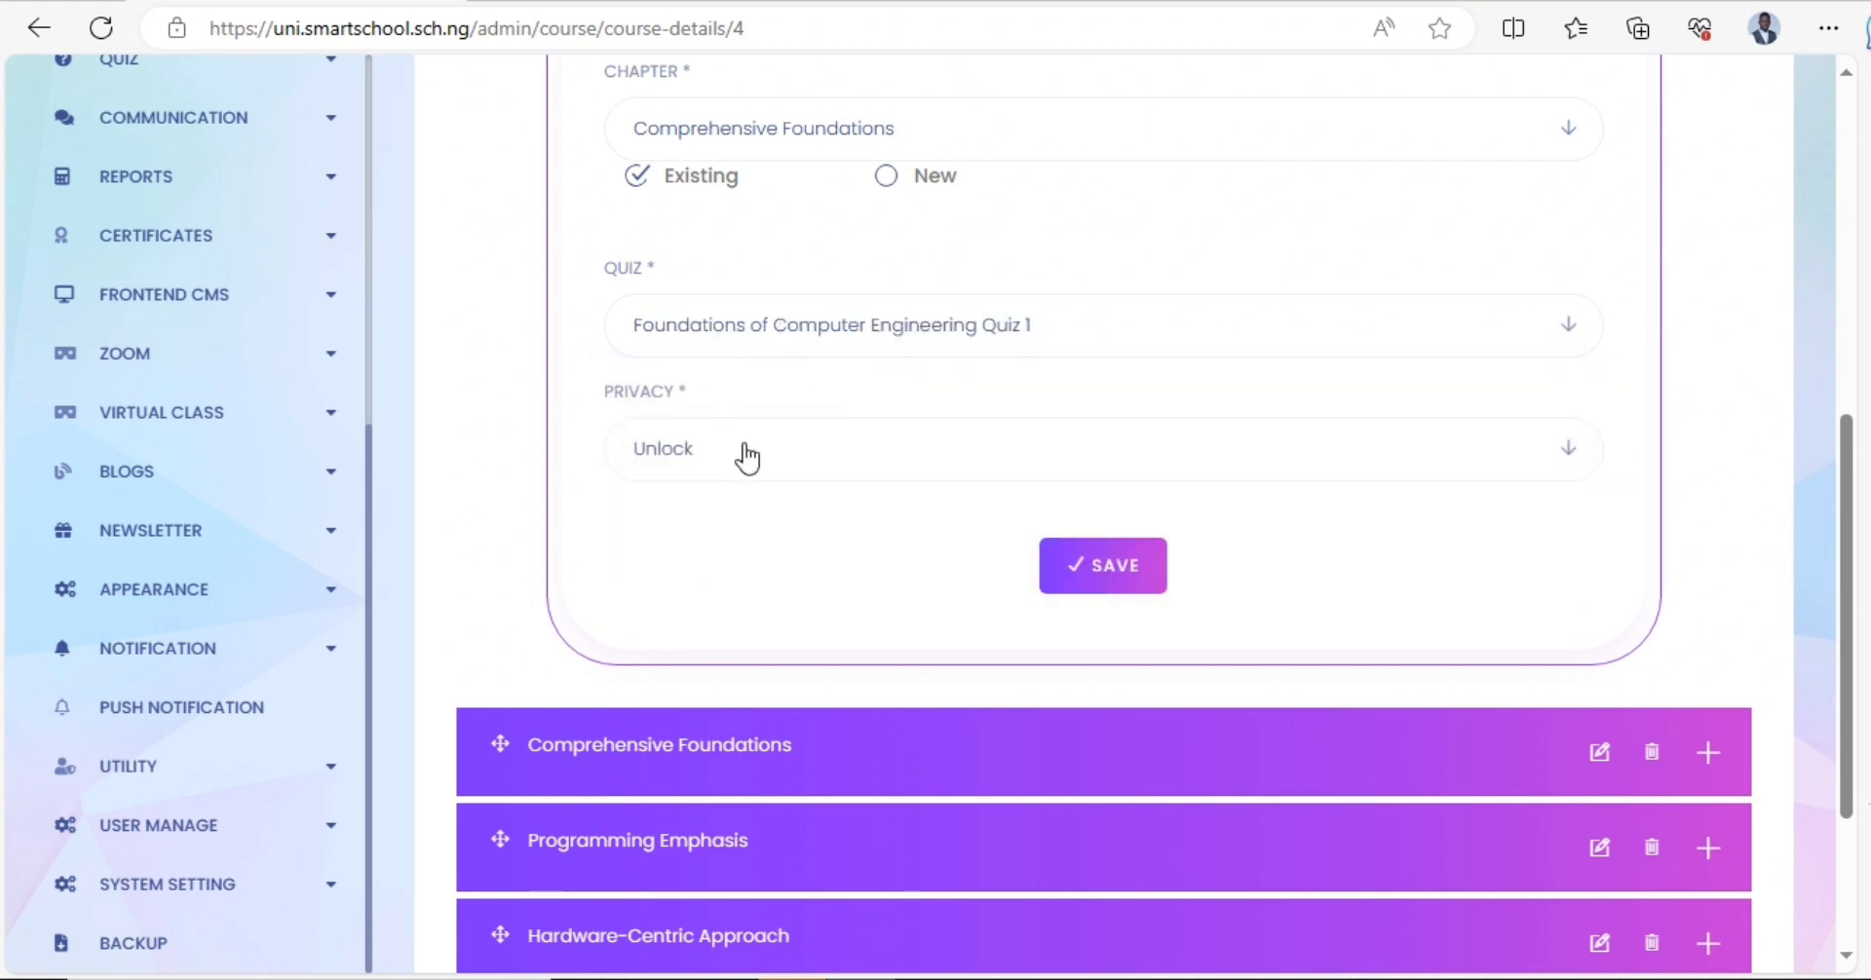
left_click(723, 474)
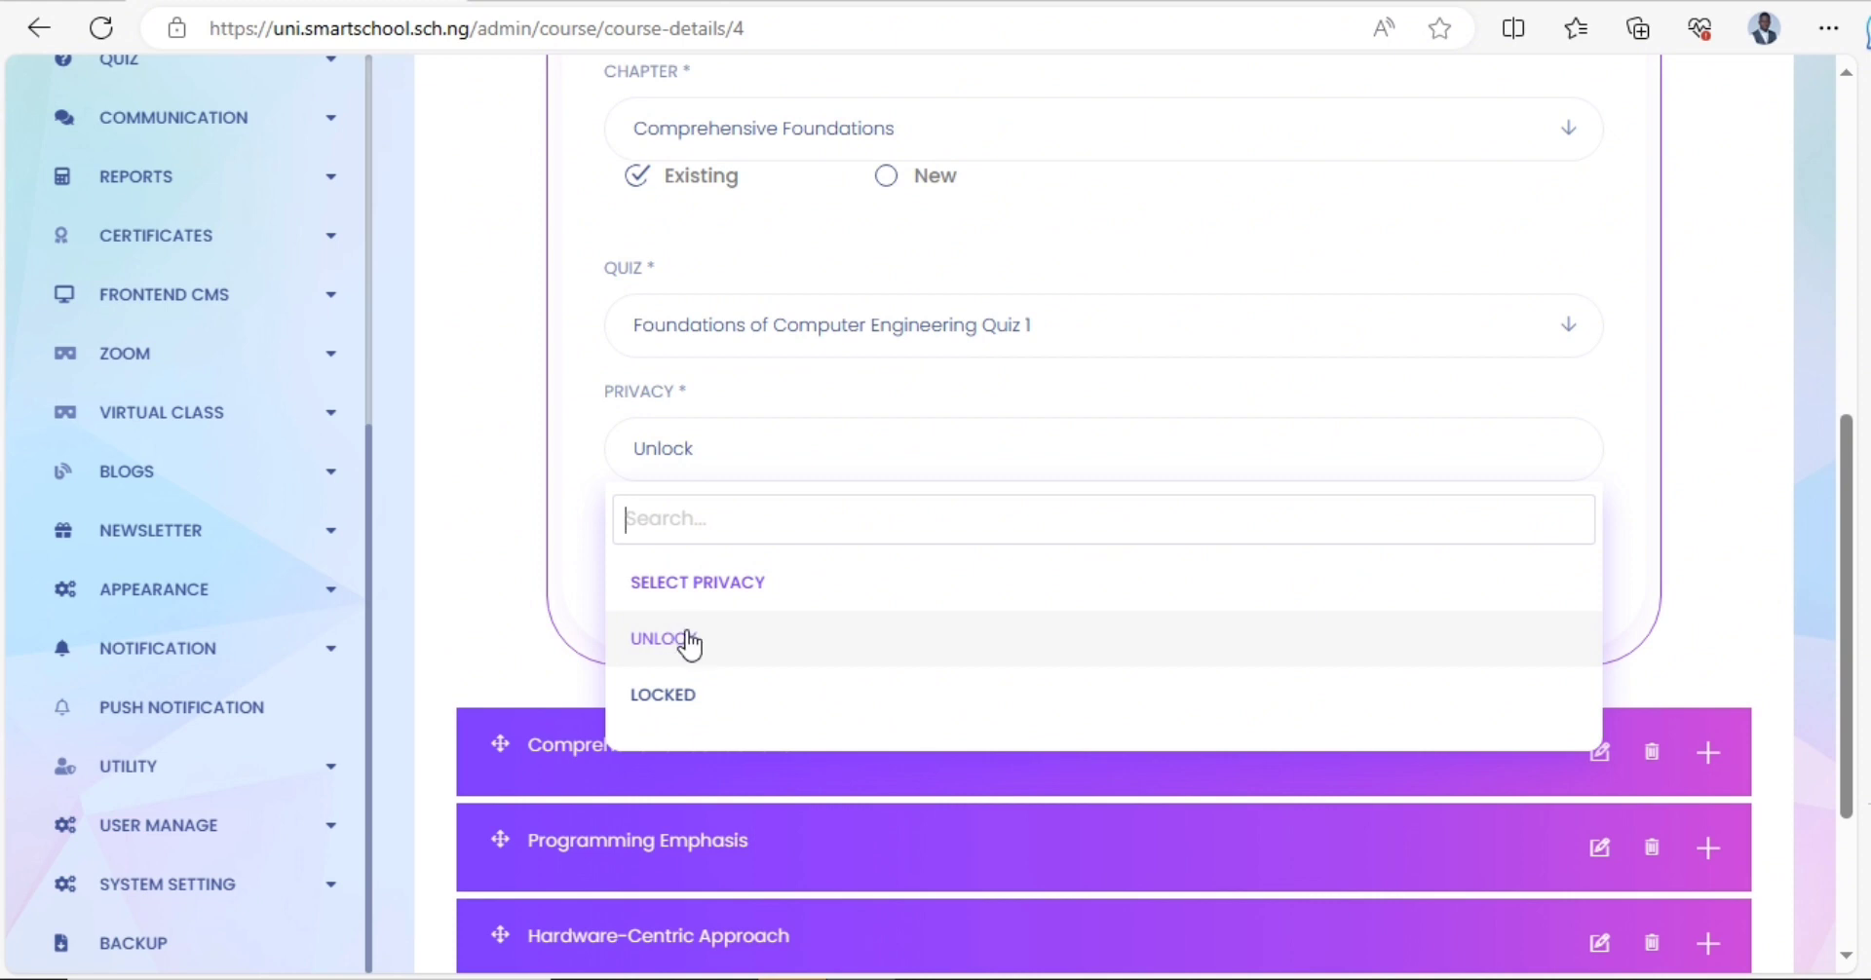
left_click(686, 638)
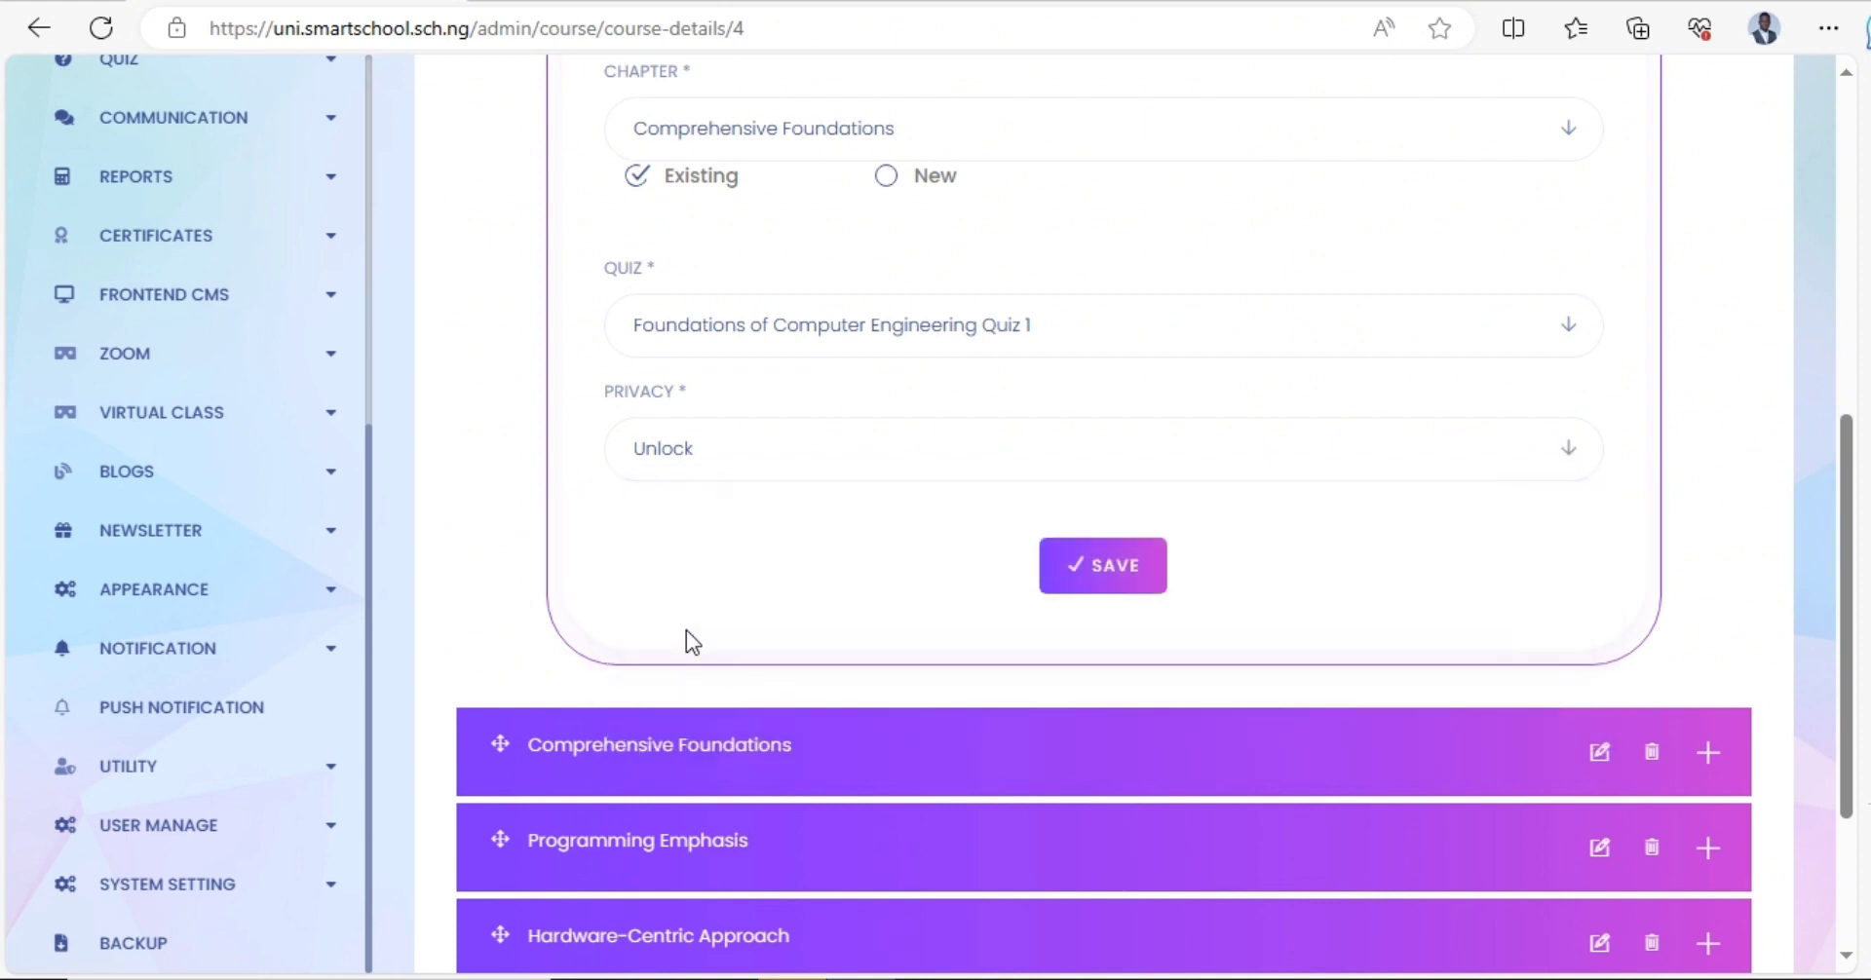
left_click(1128, 575)
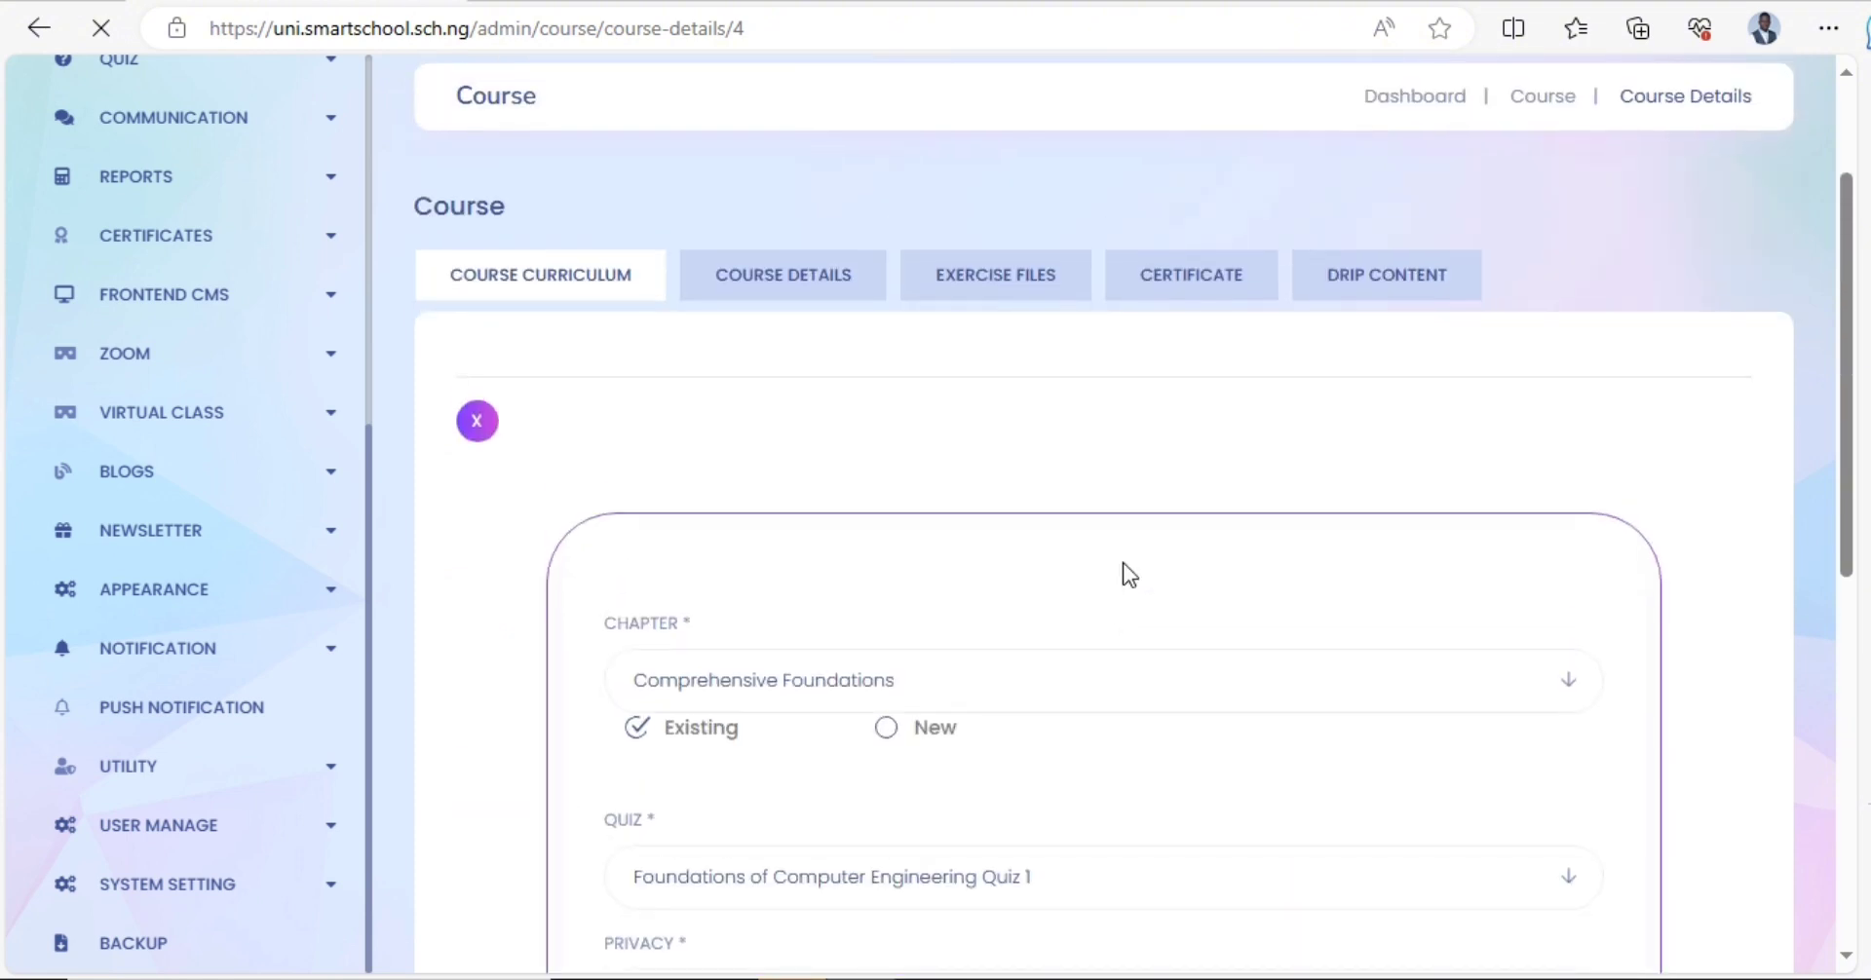
- Expand the Comprehensive Foundations chapter, open the view of Foundations of Computer Engineering Quiz 1, and start the quiz
scroll(1123, 564, "down", 3)
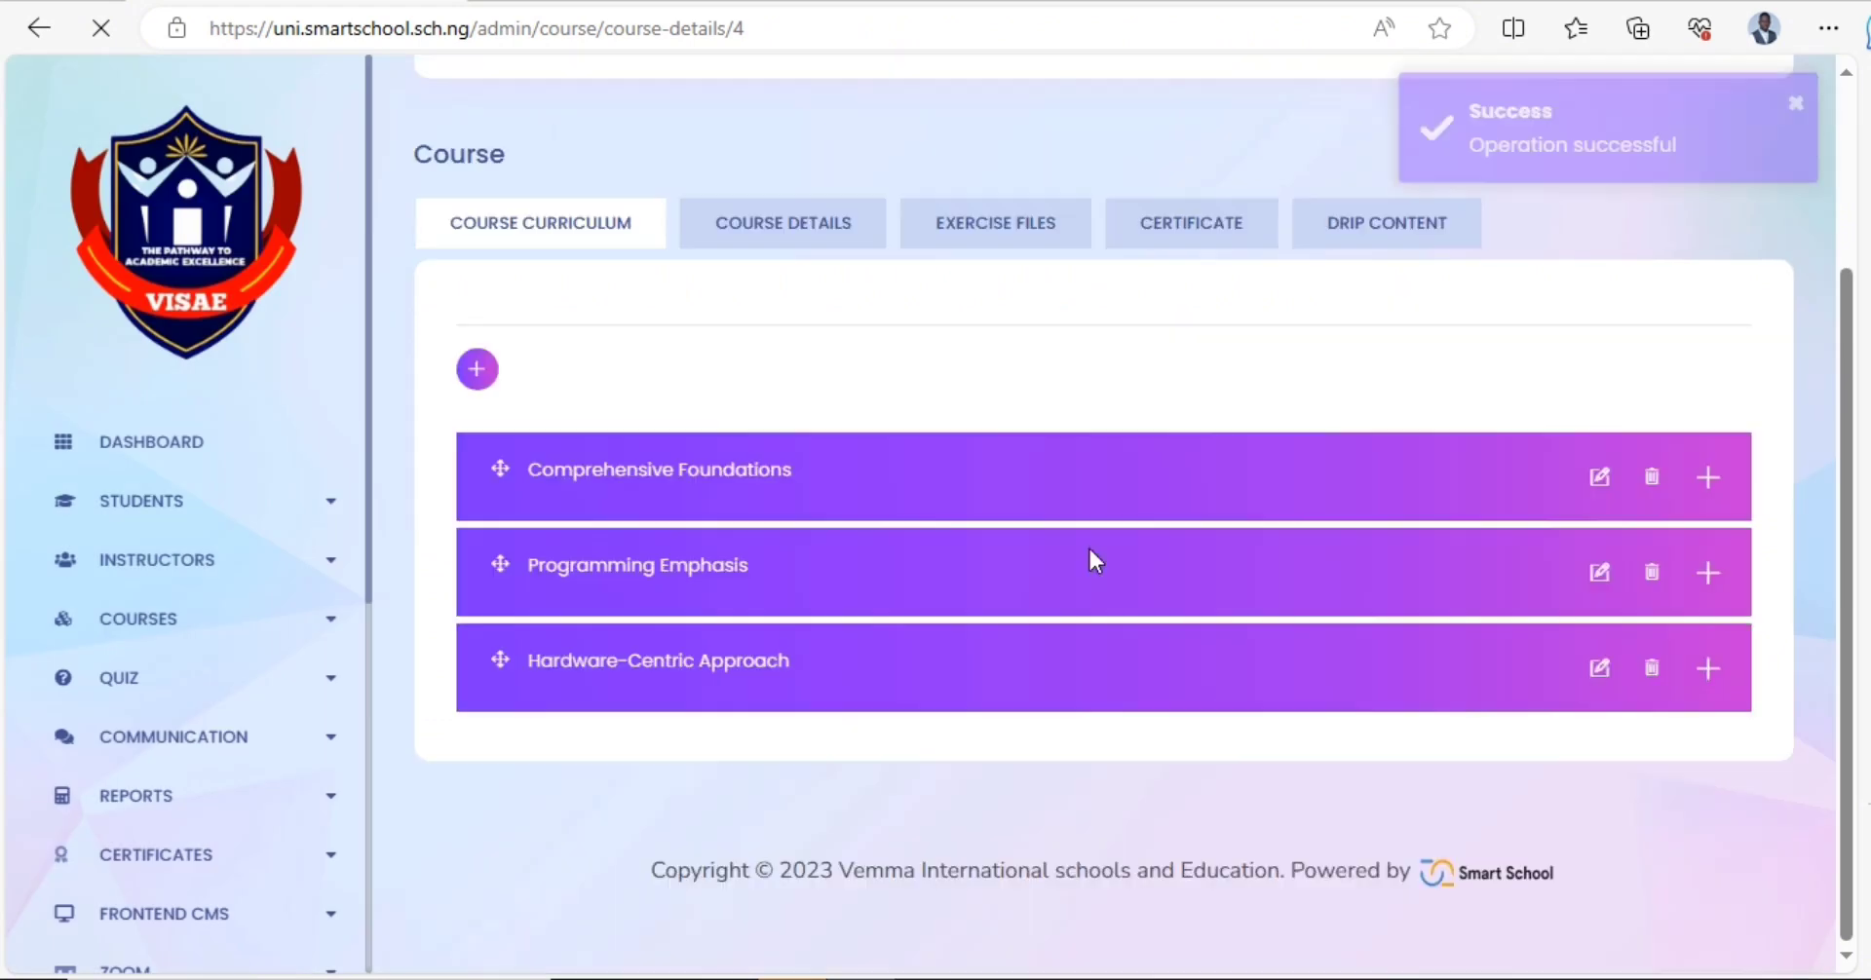
left_click(1709, 478)
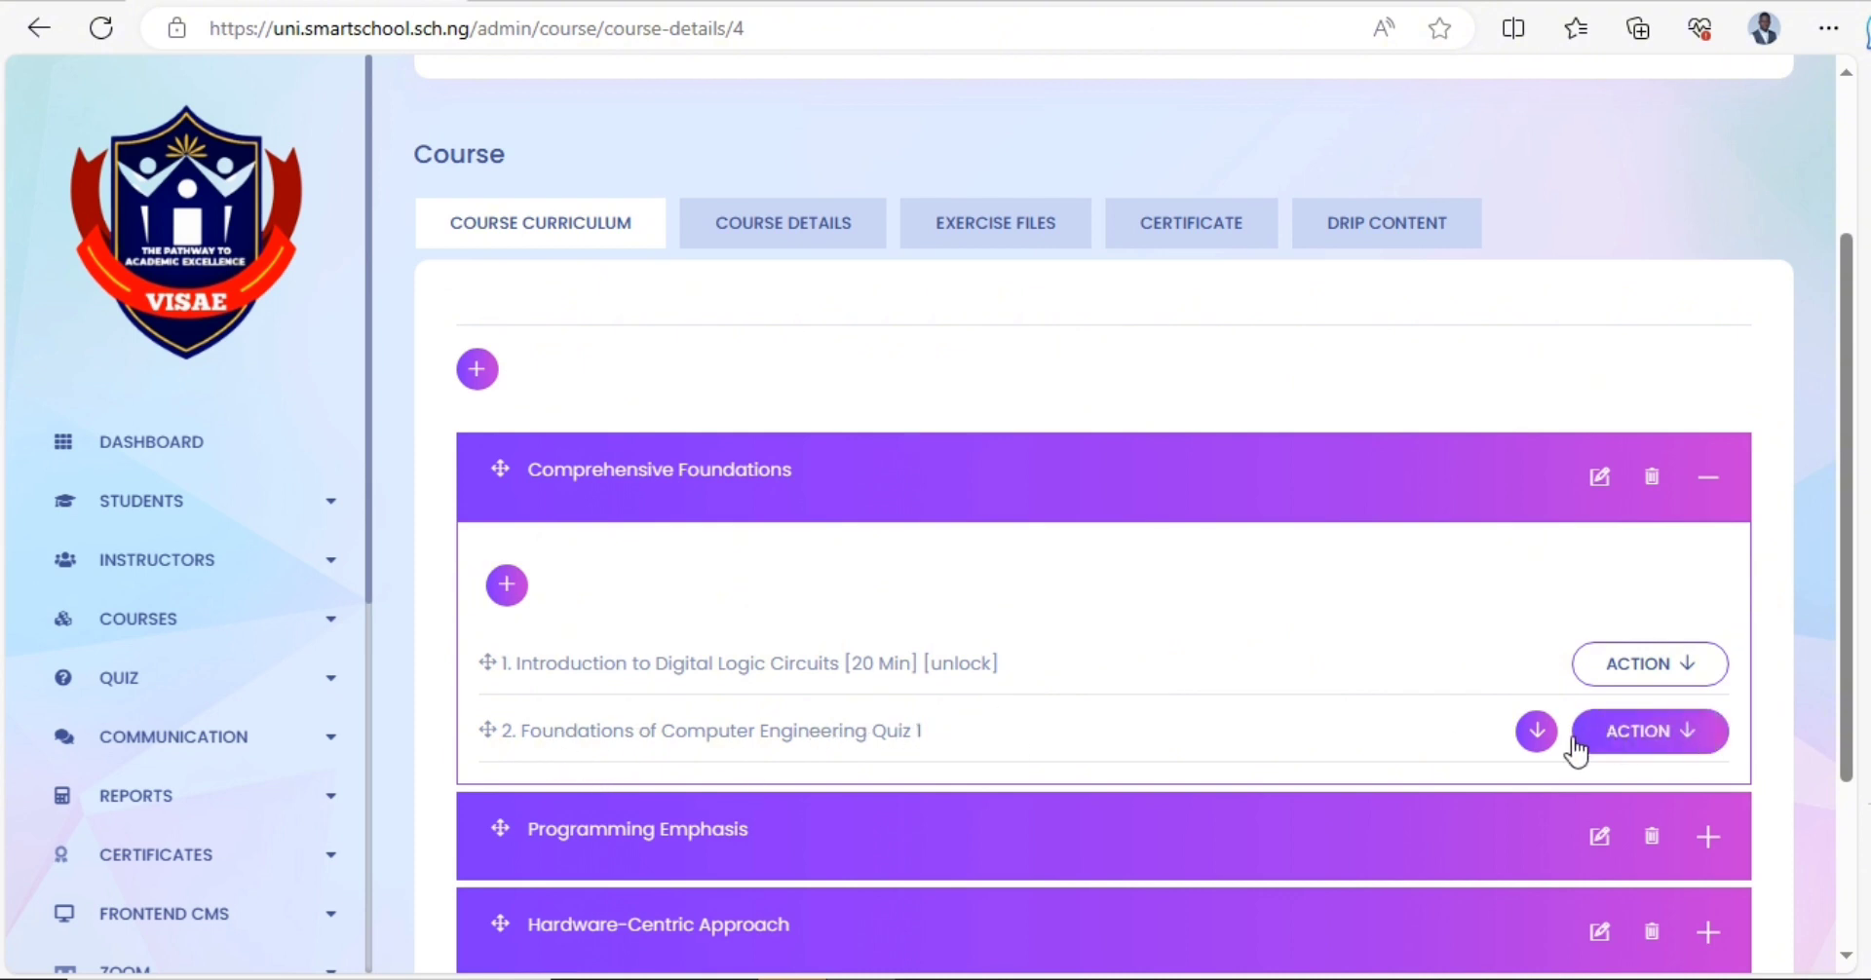
left_click(1686, 732)
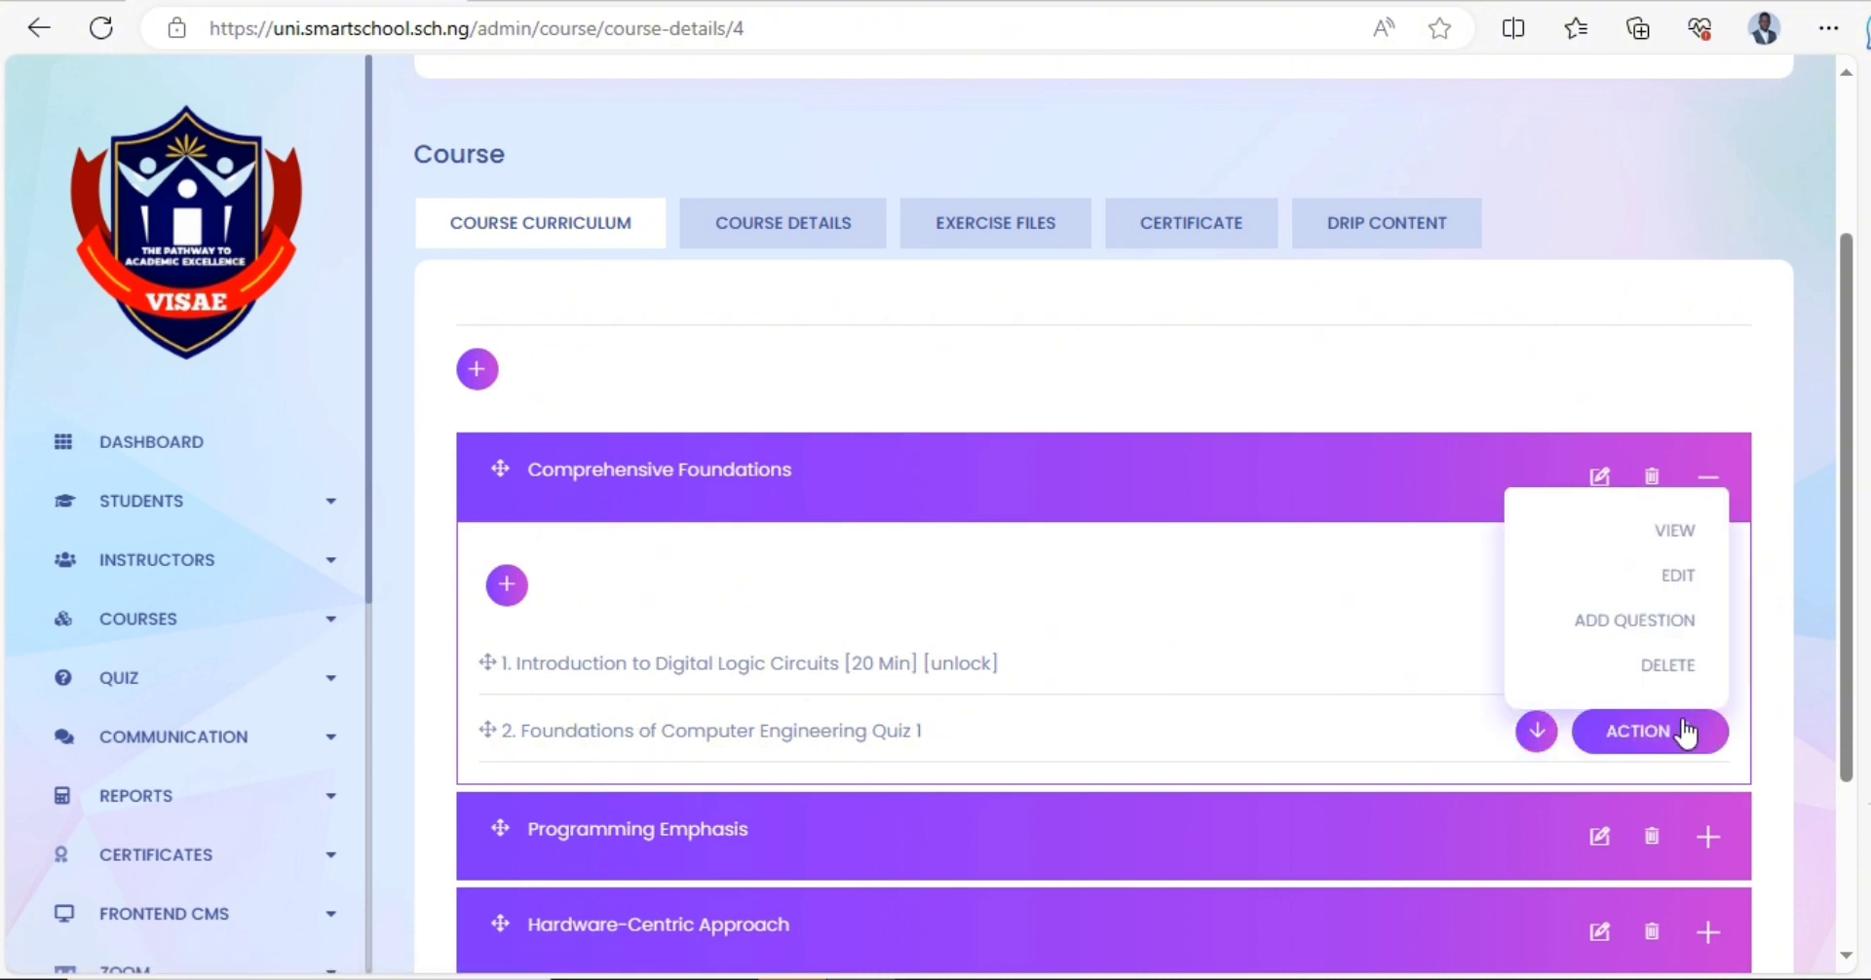
left_click(1687, 542)
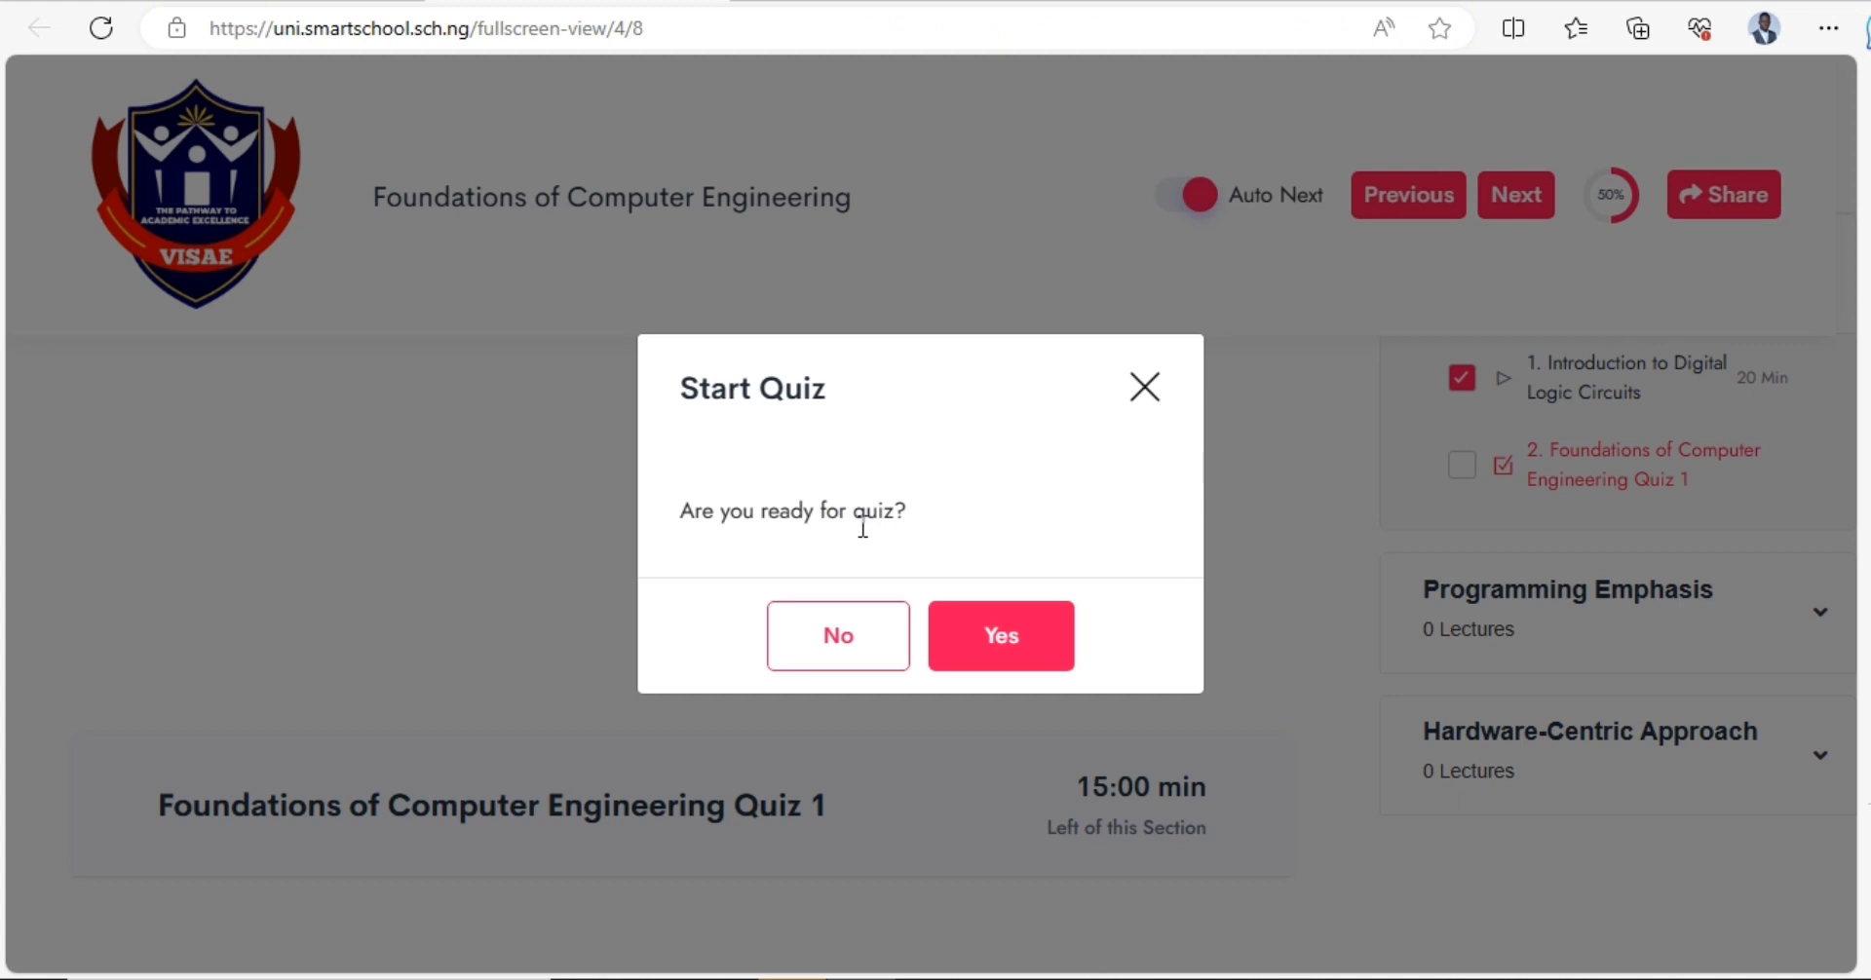
left_click(986, 643)
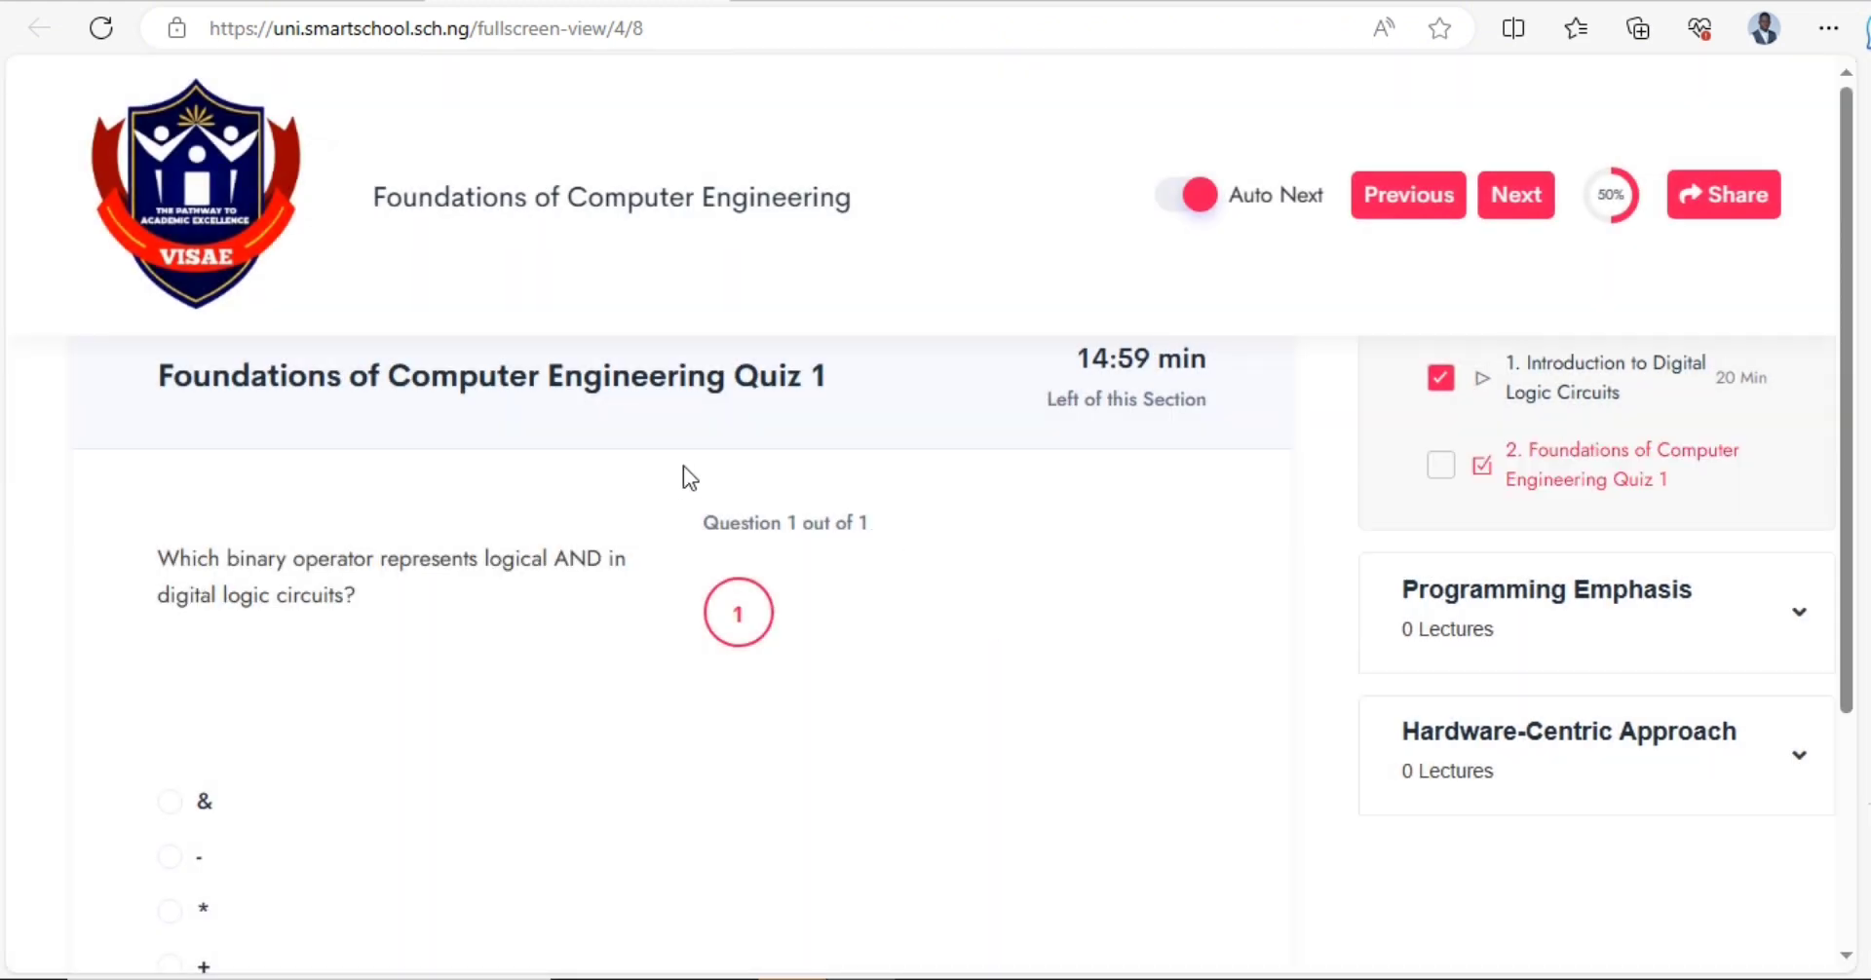
- Examine the running quiz's remaining time, title, question and answer options
scroll(924, 390, "down", 3)
scroll(1171, 313, "up", 3)
left_click_drag(1095, 359, 1193, 370)
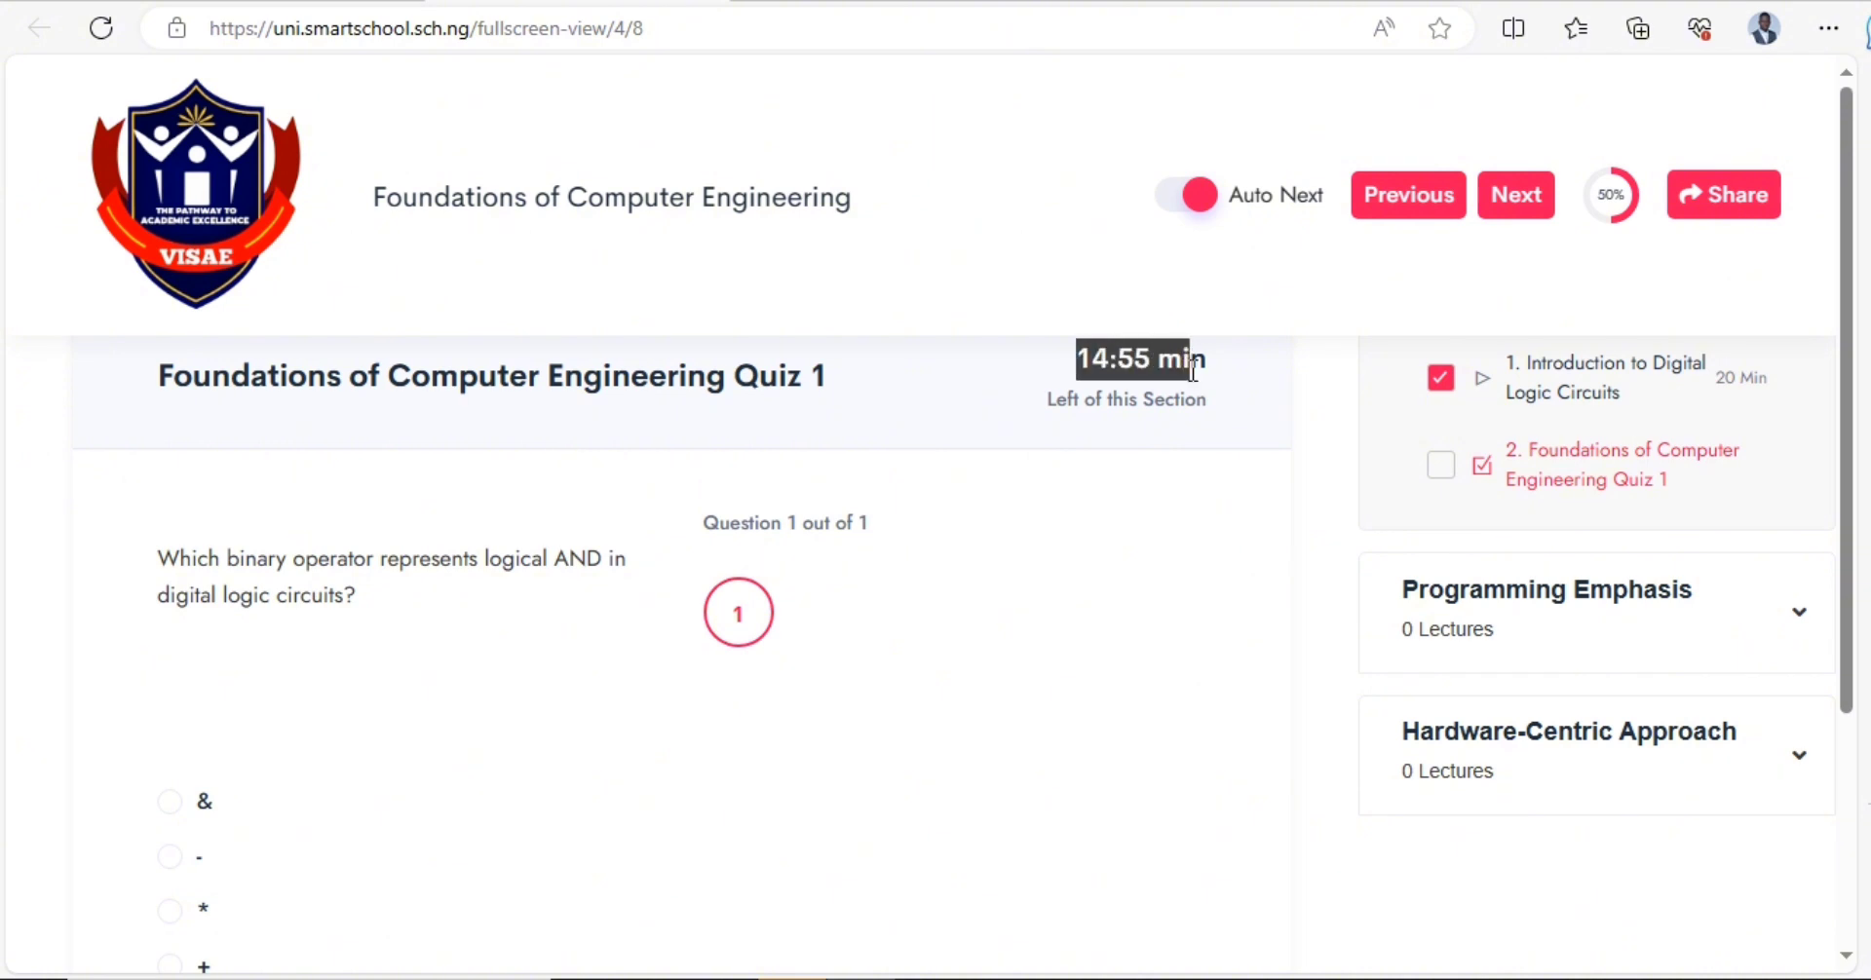
left_click(1055, 392)
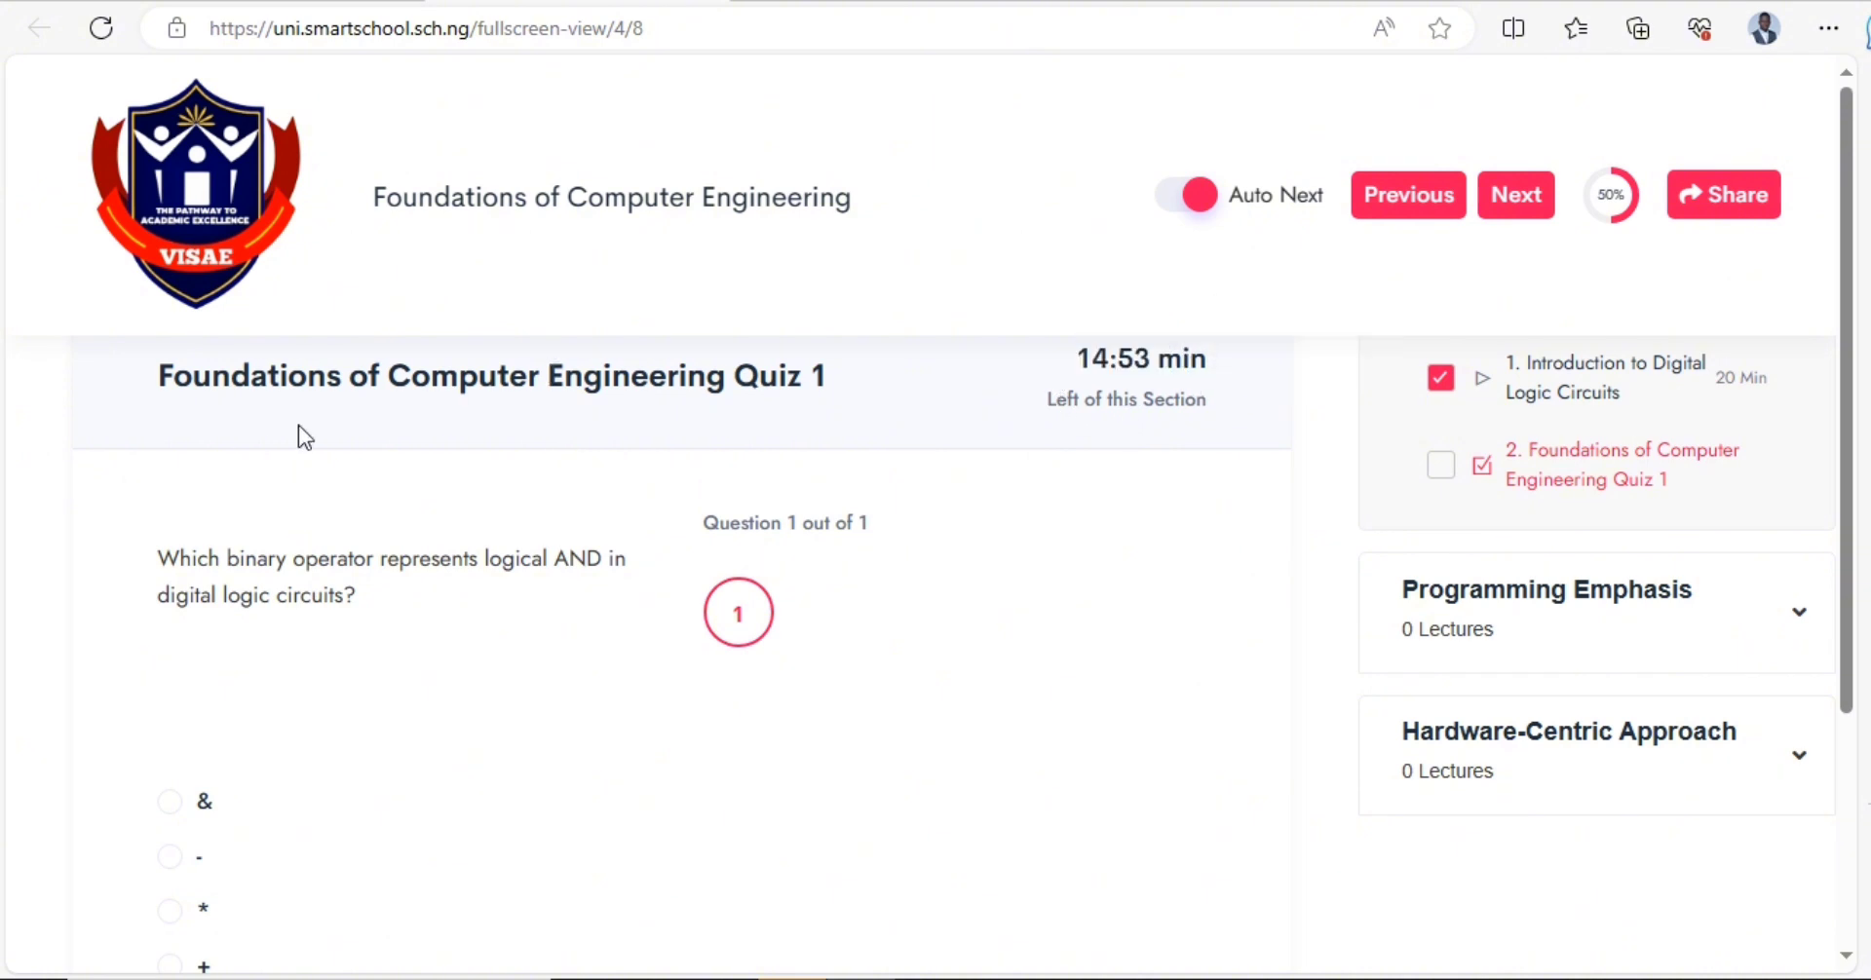
left_click_drag(159, 377, 585, 399)
left_click(585, 399)
scroll(717, 405, "down", 3)
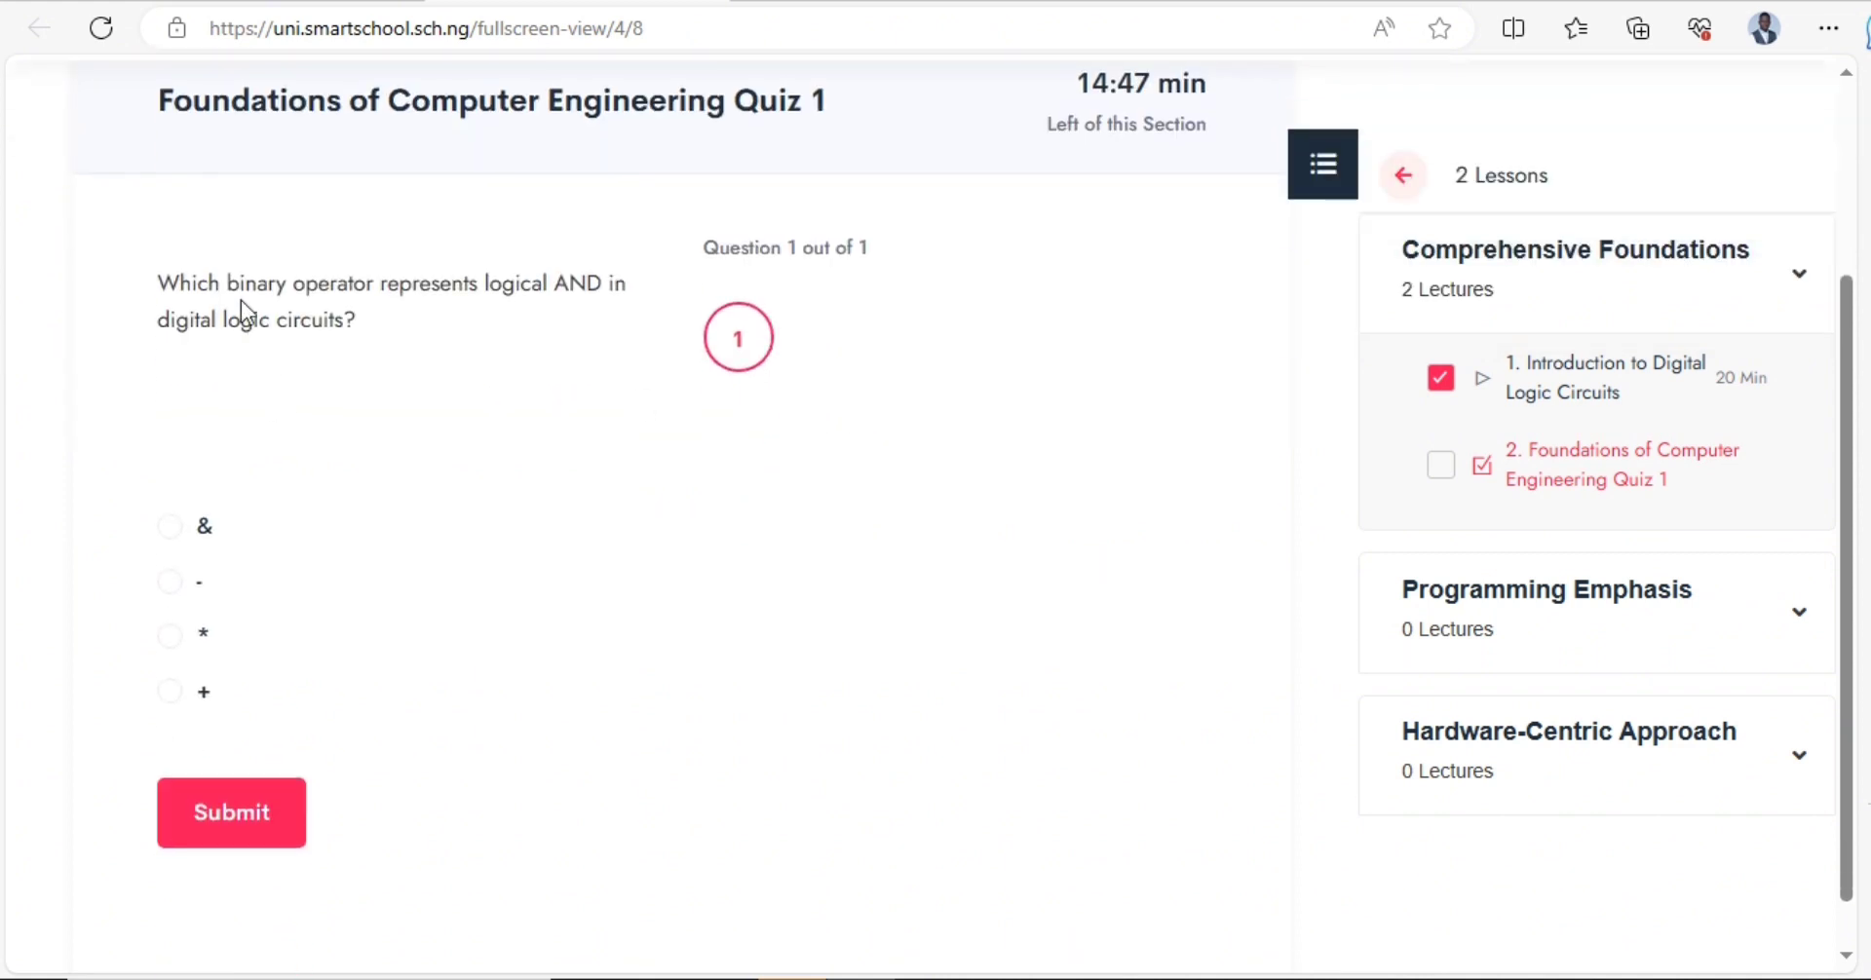
- Answer the logical AND question with & and submit the quiz, confirming the submission
left_click(179, 526)
scroll(555, 584, "down", 1)
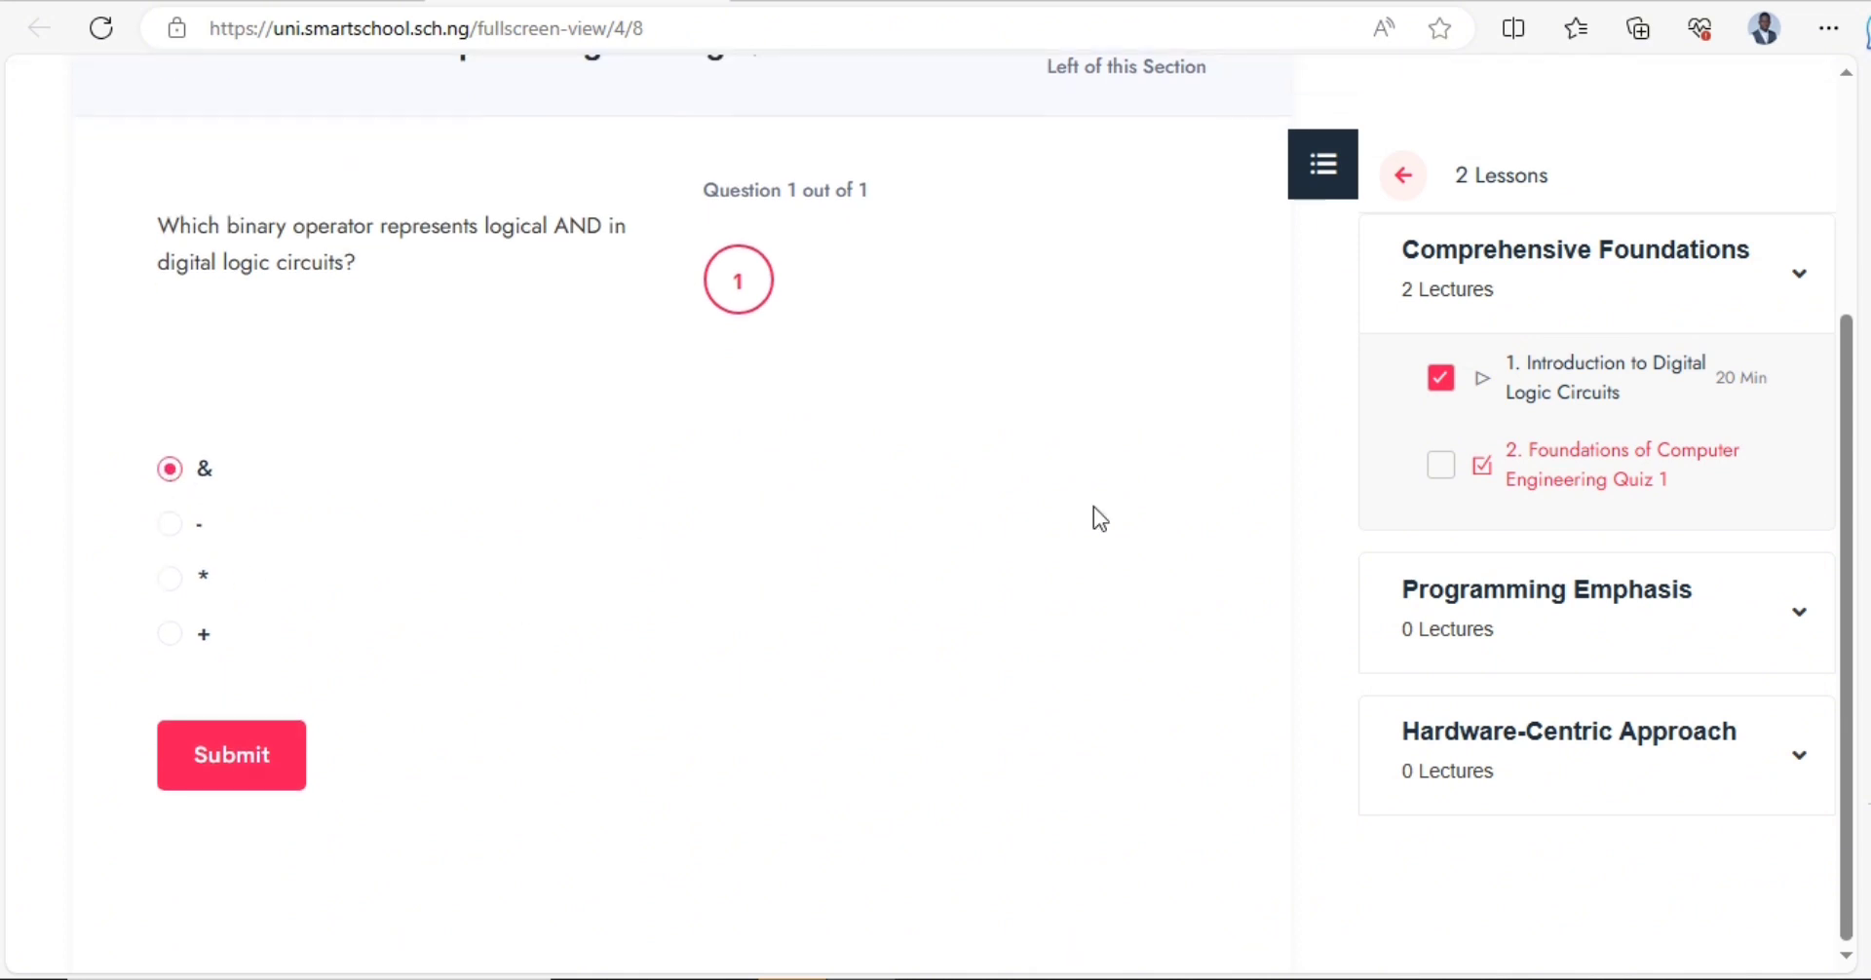
scroll(1111, 512, "up", 3)
scroll(1121, 505, "down", 3)
scroll(793, 492, "up", 3)
scroll(321, 624, "down", 3)
left_click(234, 733)
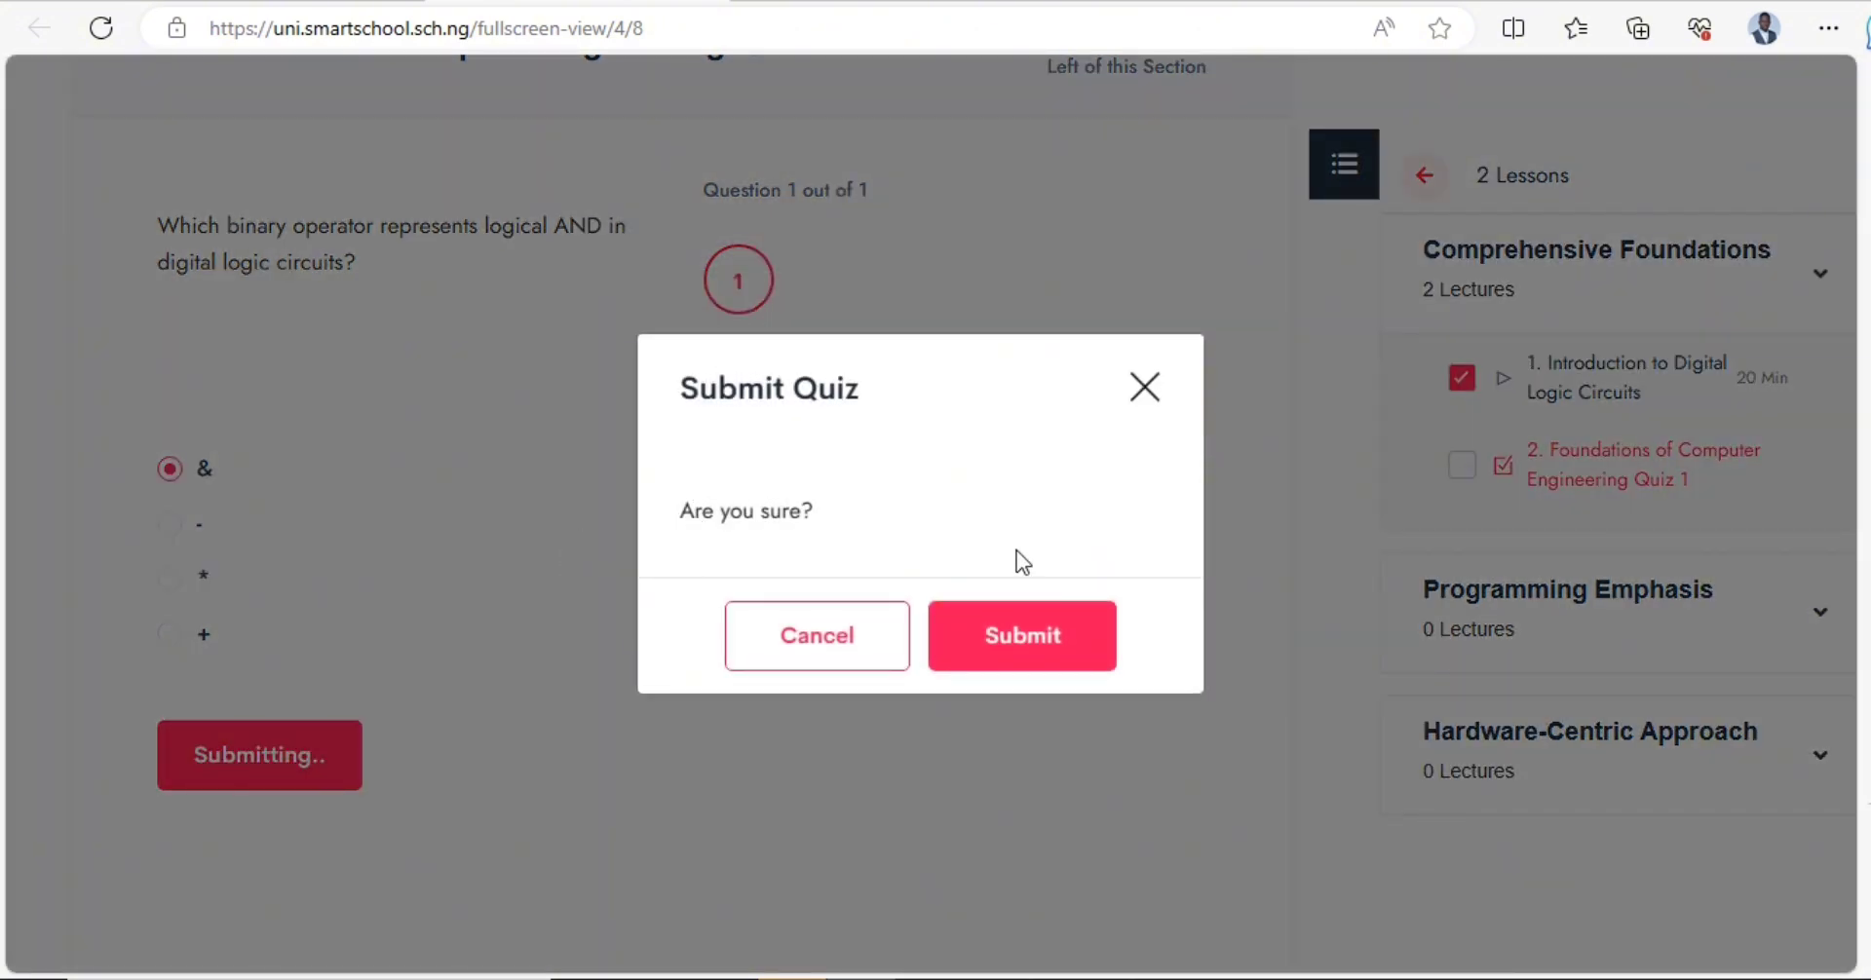
left_click(1019, 645)
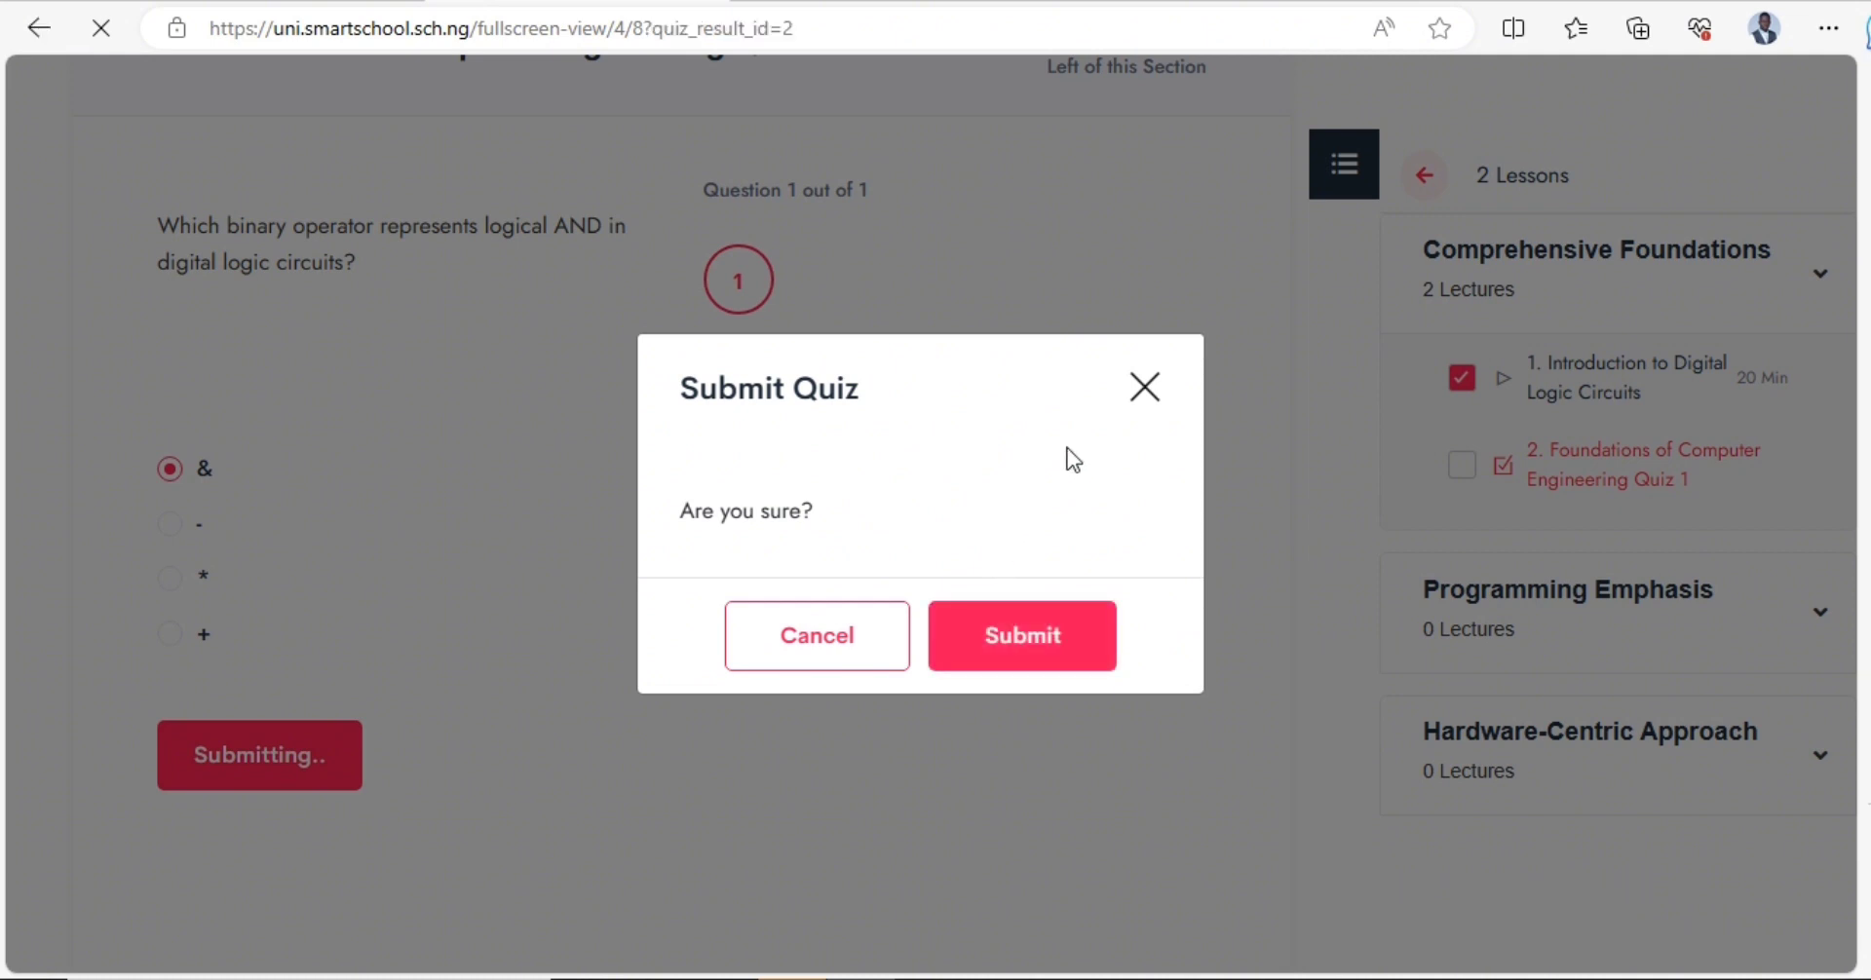
- Review the exam score page of the submitted quiz and return to the course curriculum
scroll(1053, 429, "down", 2)
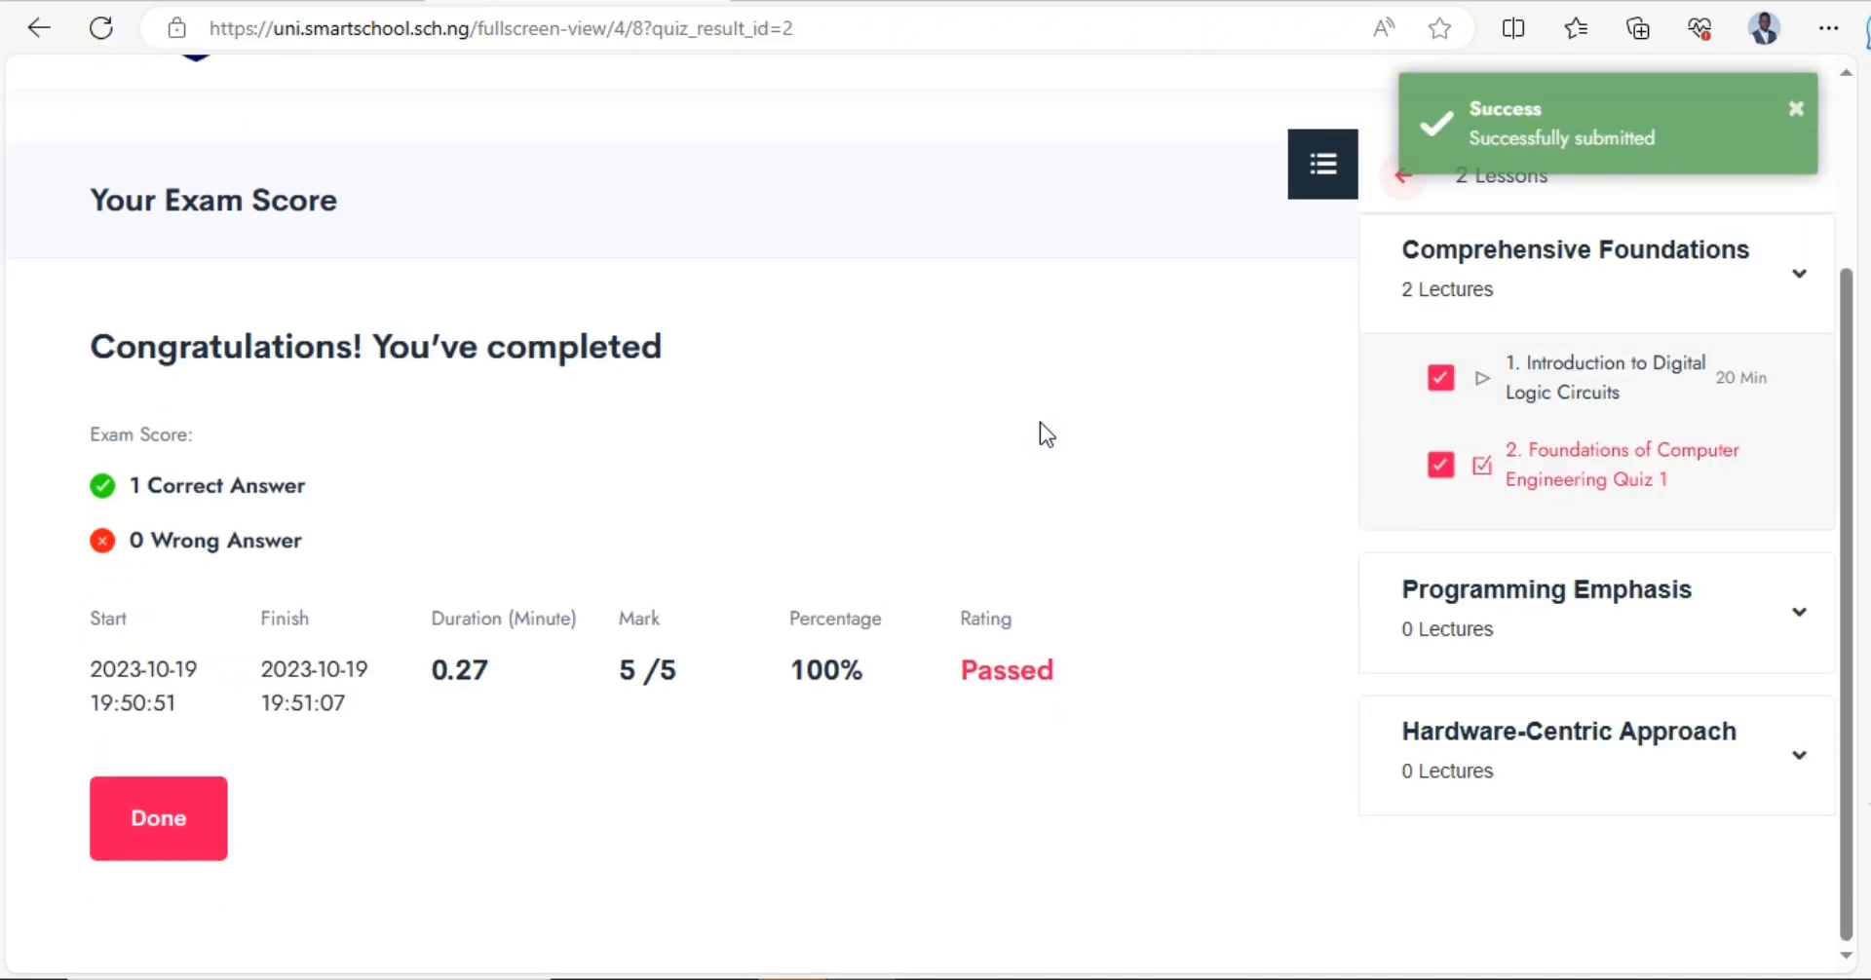
scroll(1038, 430, "up", 2)
scroll(1121, 425, "down", 2)
scroll(293, 305, "up", 2)
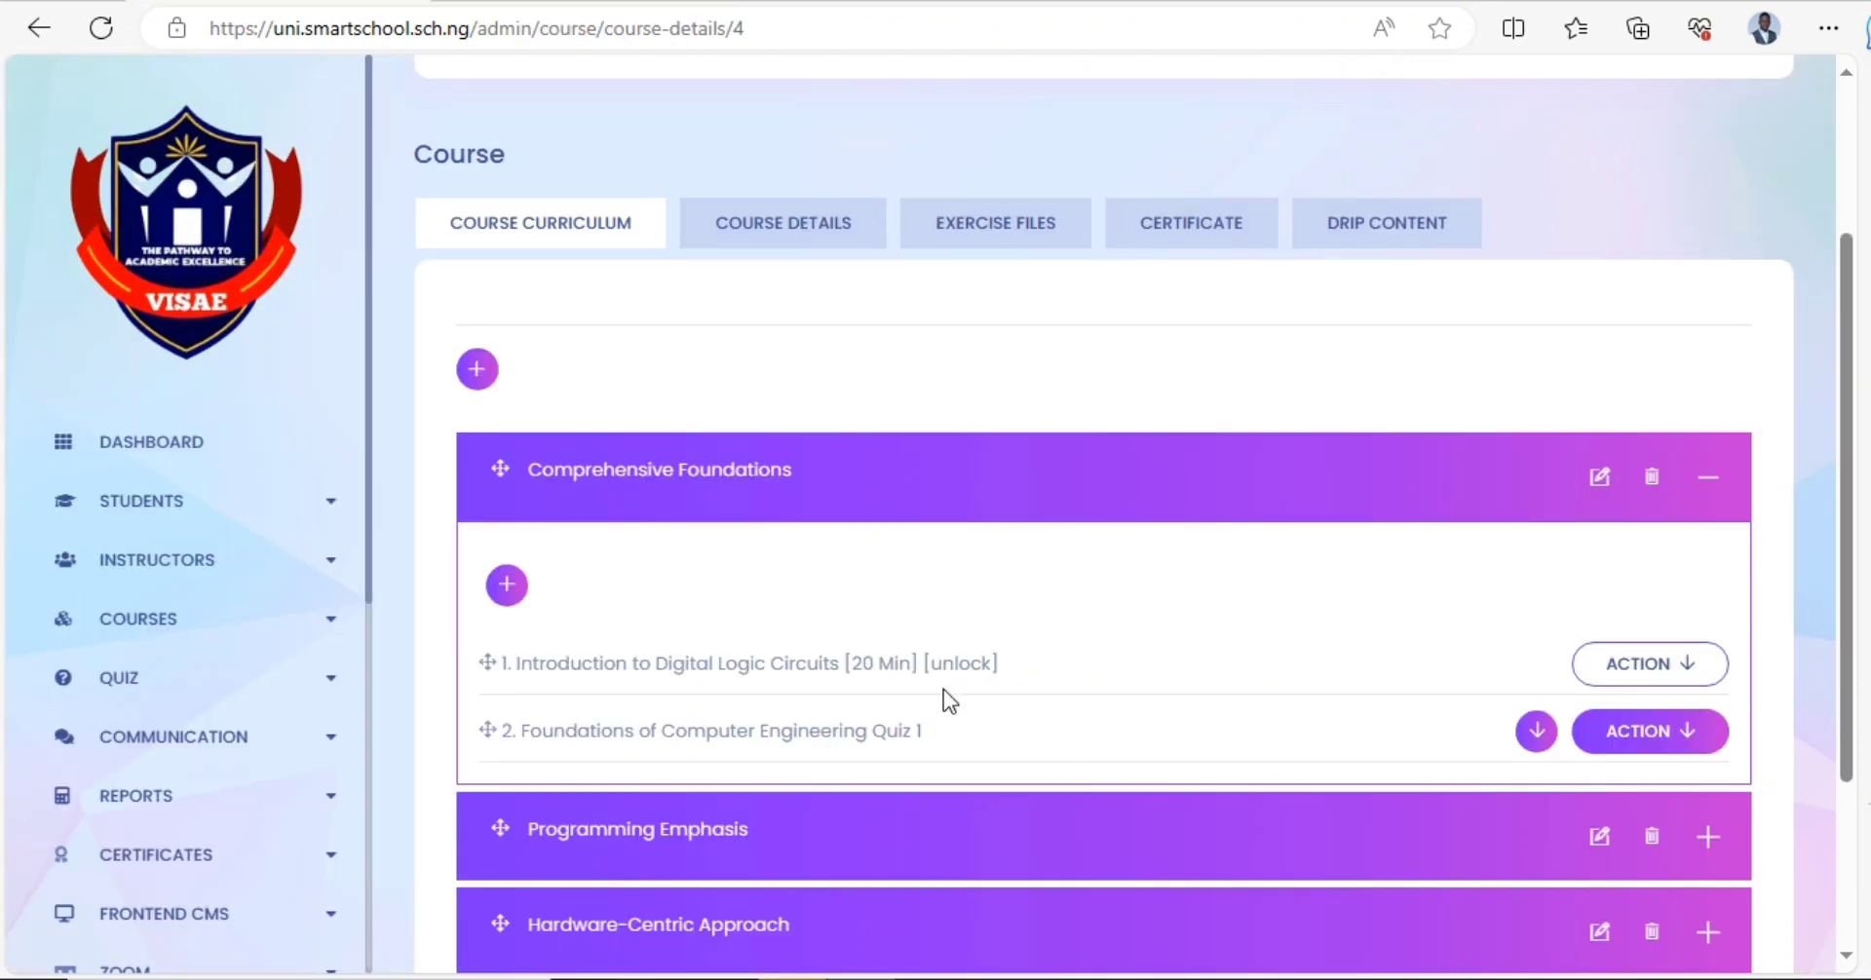
- Check the actions available for the quiz in the chapter and open the Add Quiz page
scroll(1721, 693, "down", 3)
left_click(1694, 466)
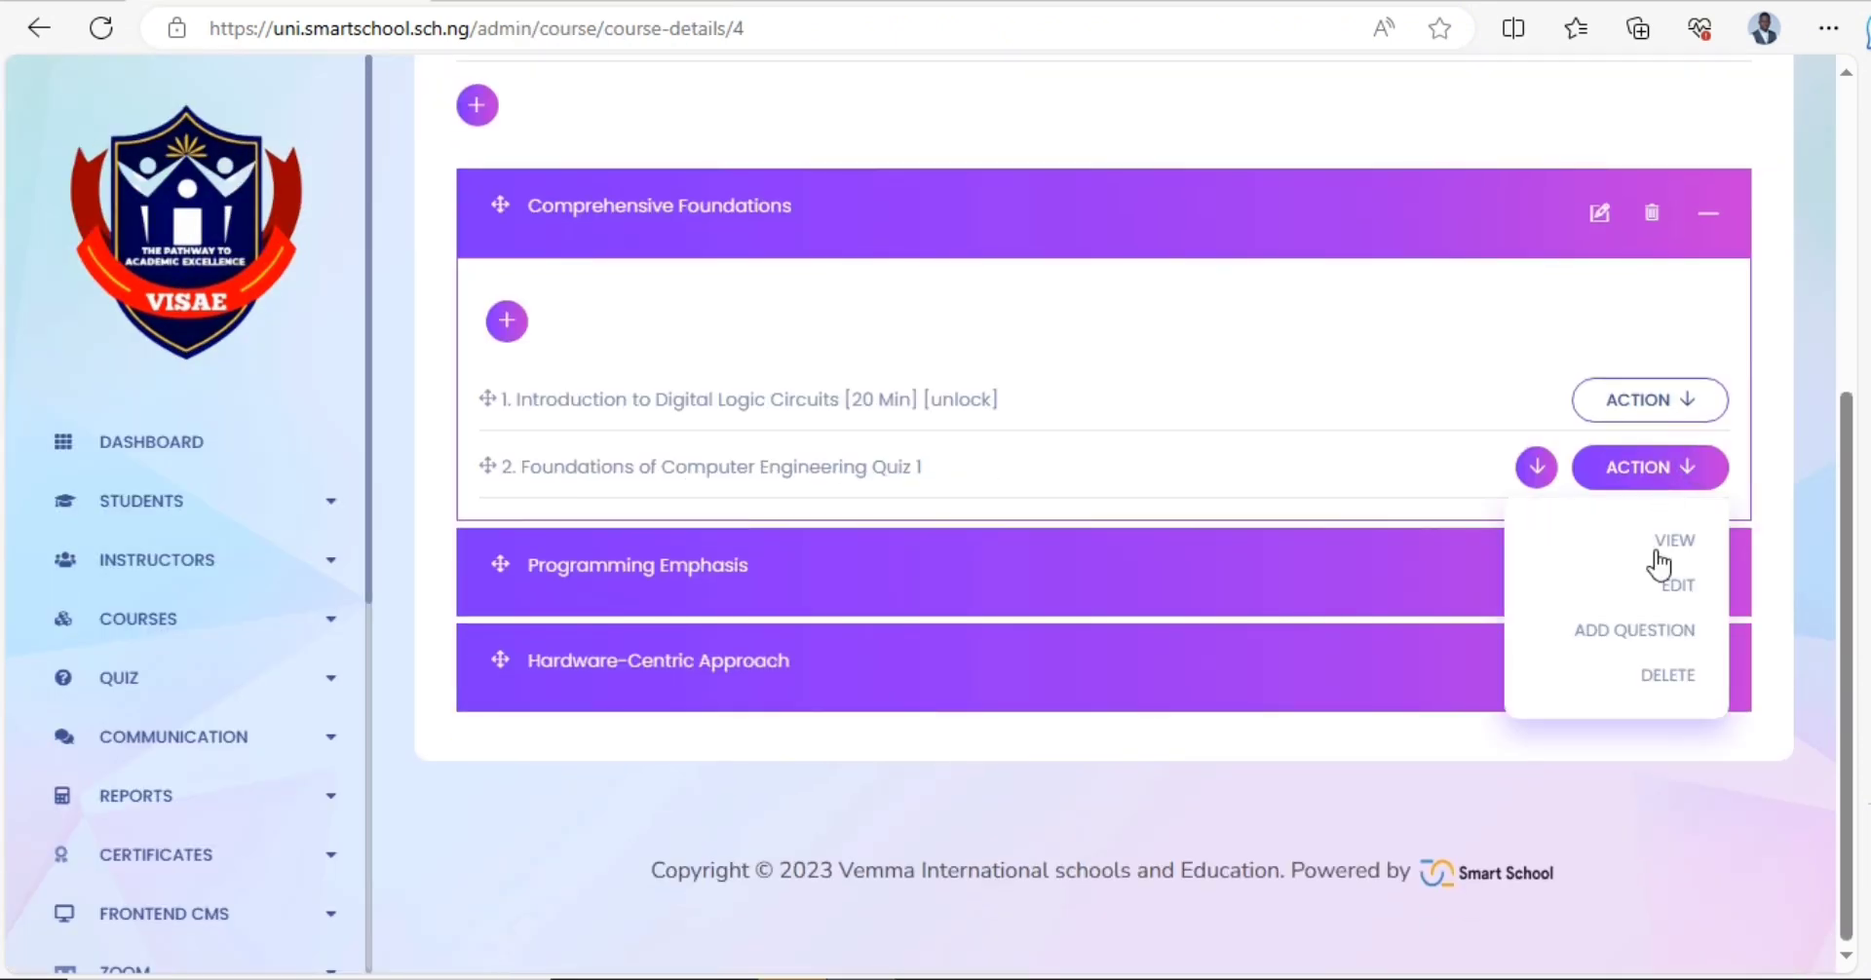
scroll(205, 565, "down", 5)
scroll(249, 234, "up", 3)
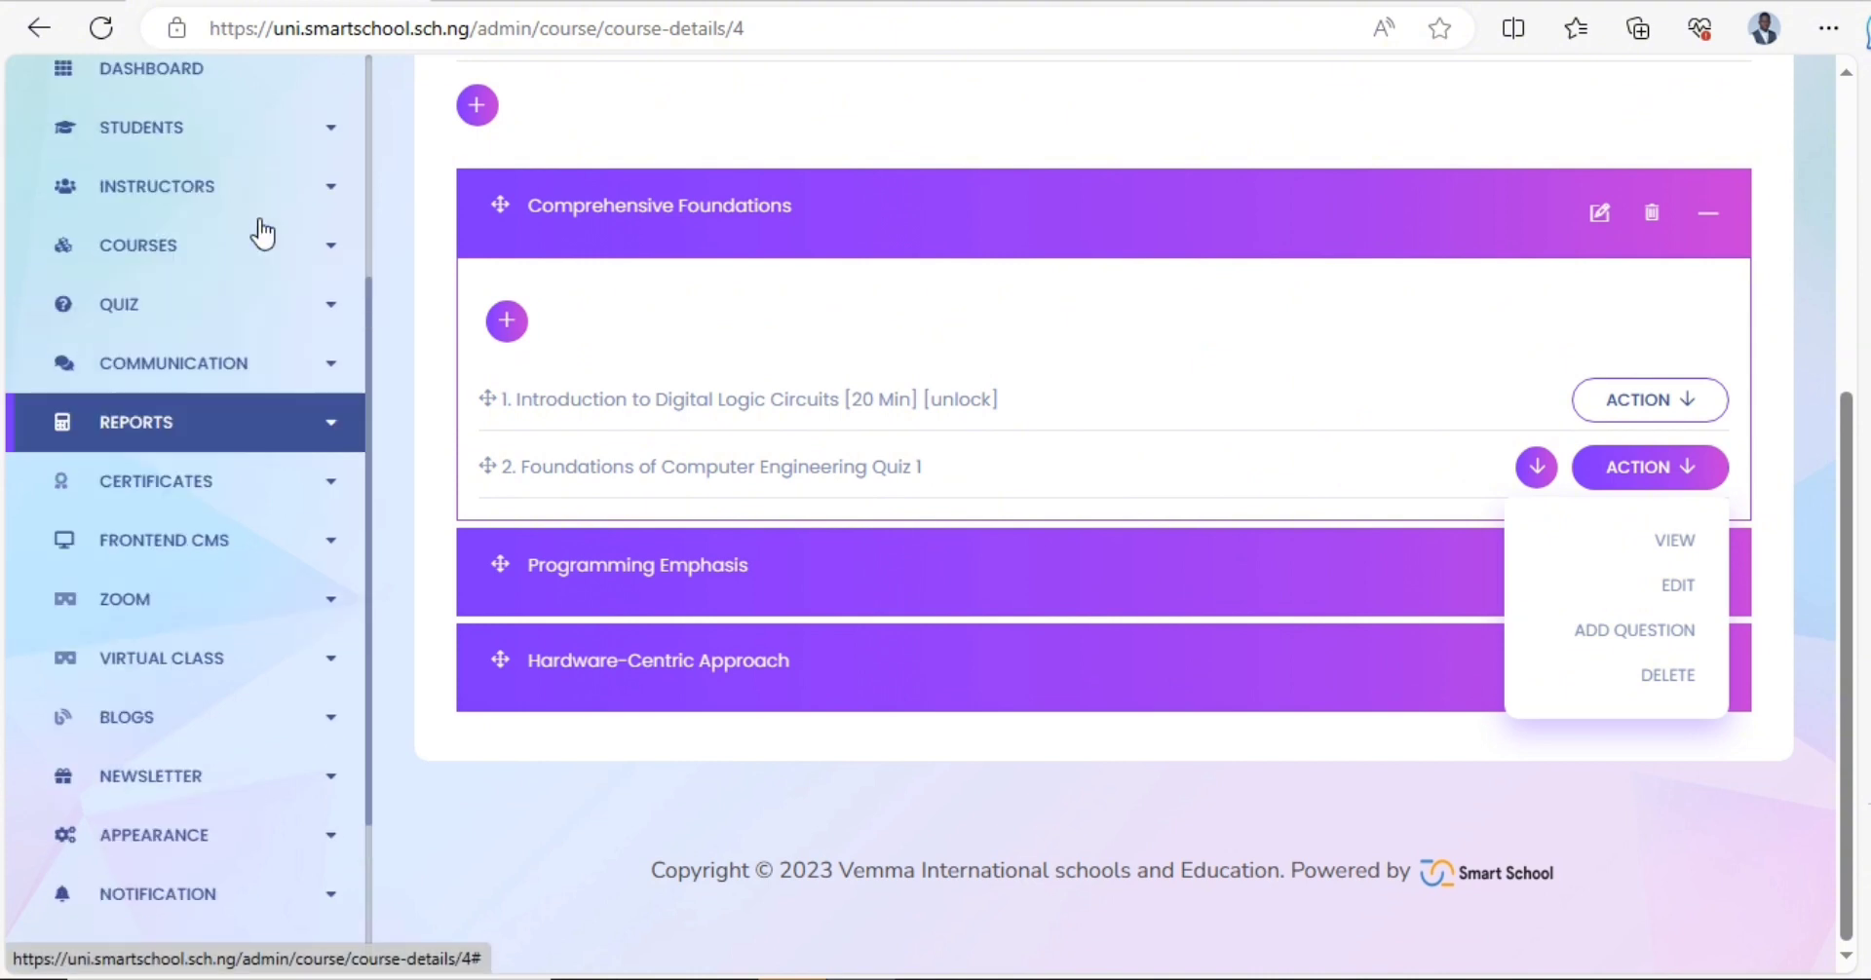
left_click(312, 411)
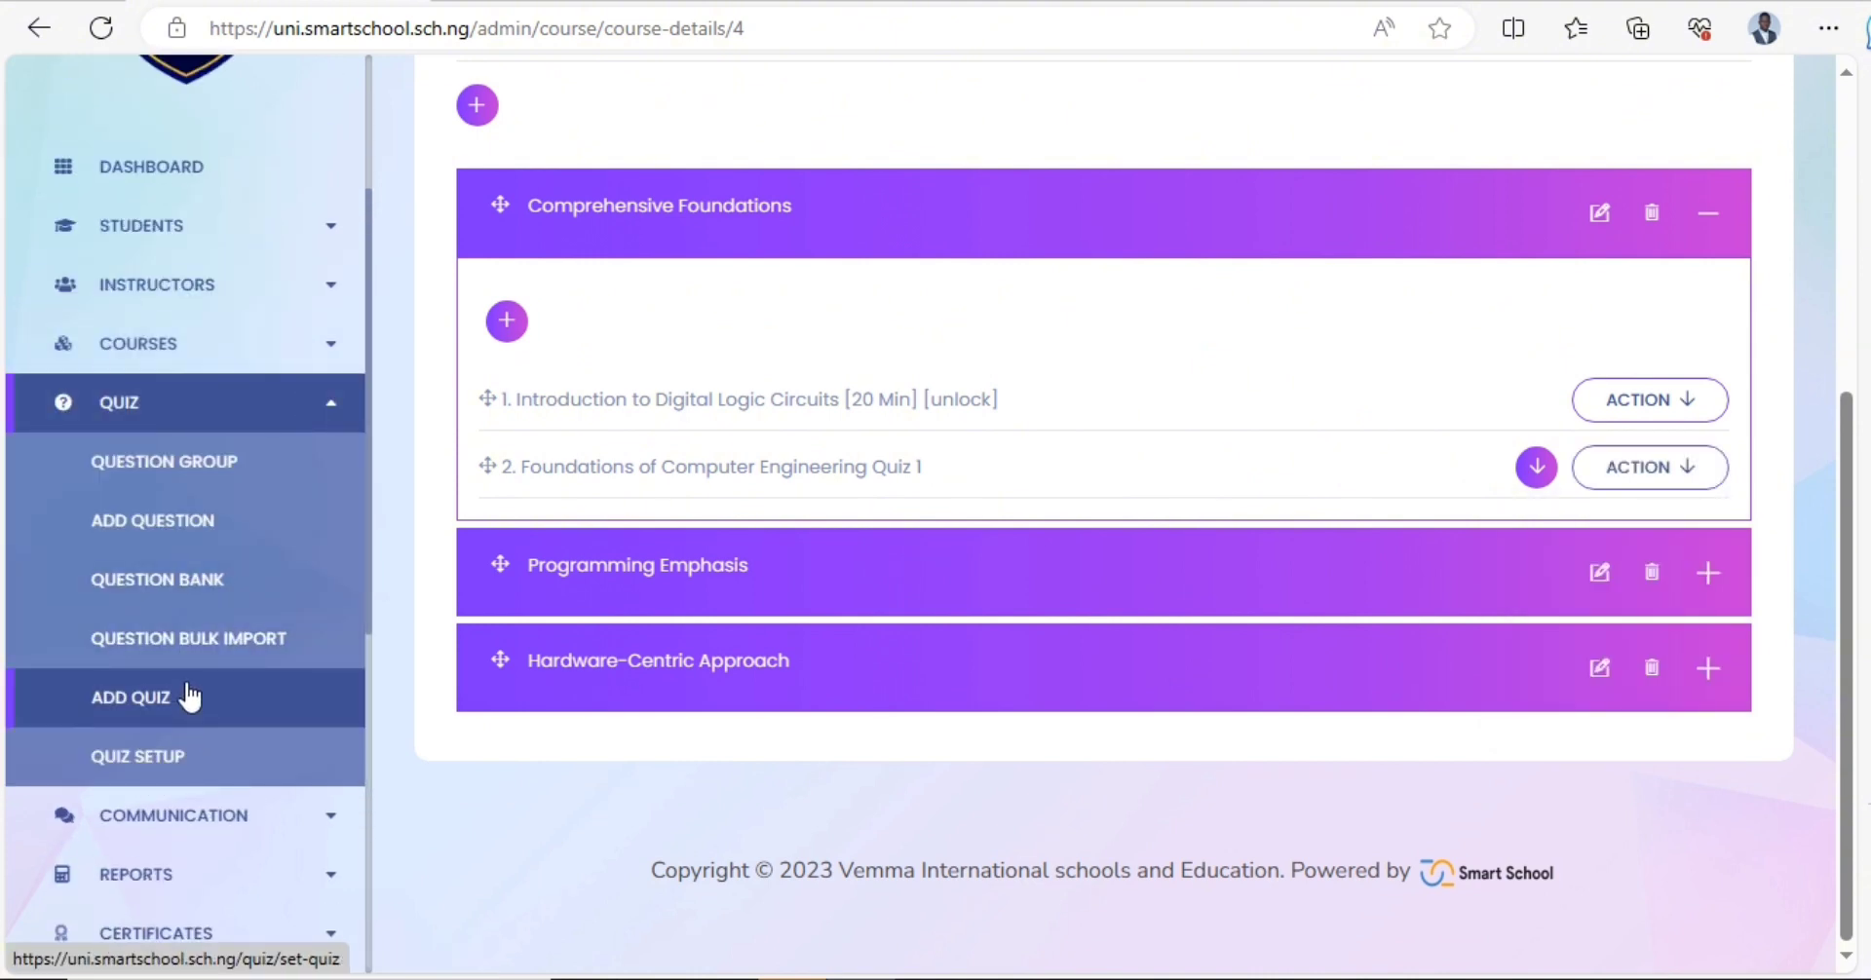
left_click(179, 703)
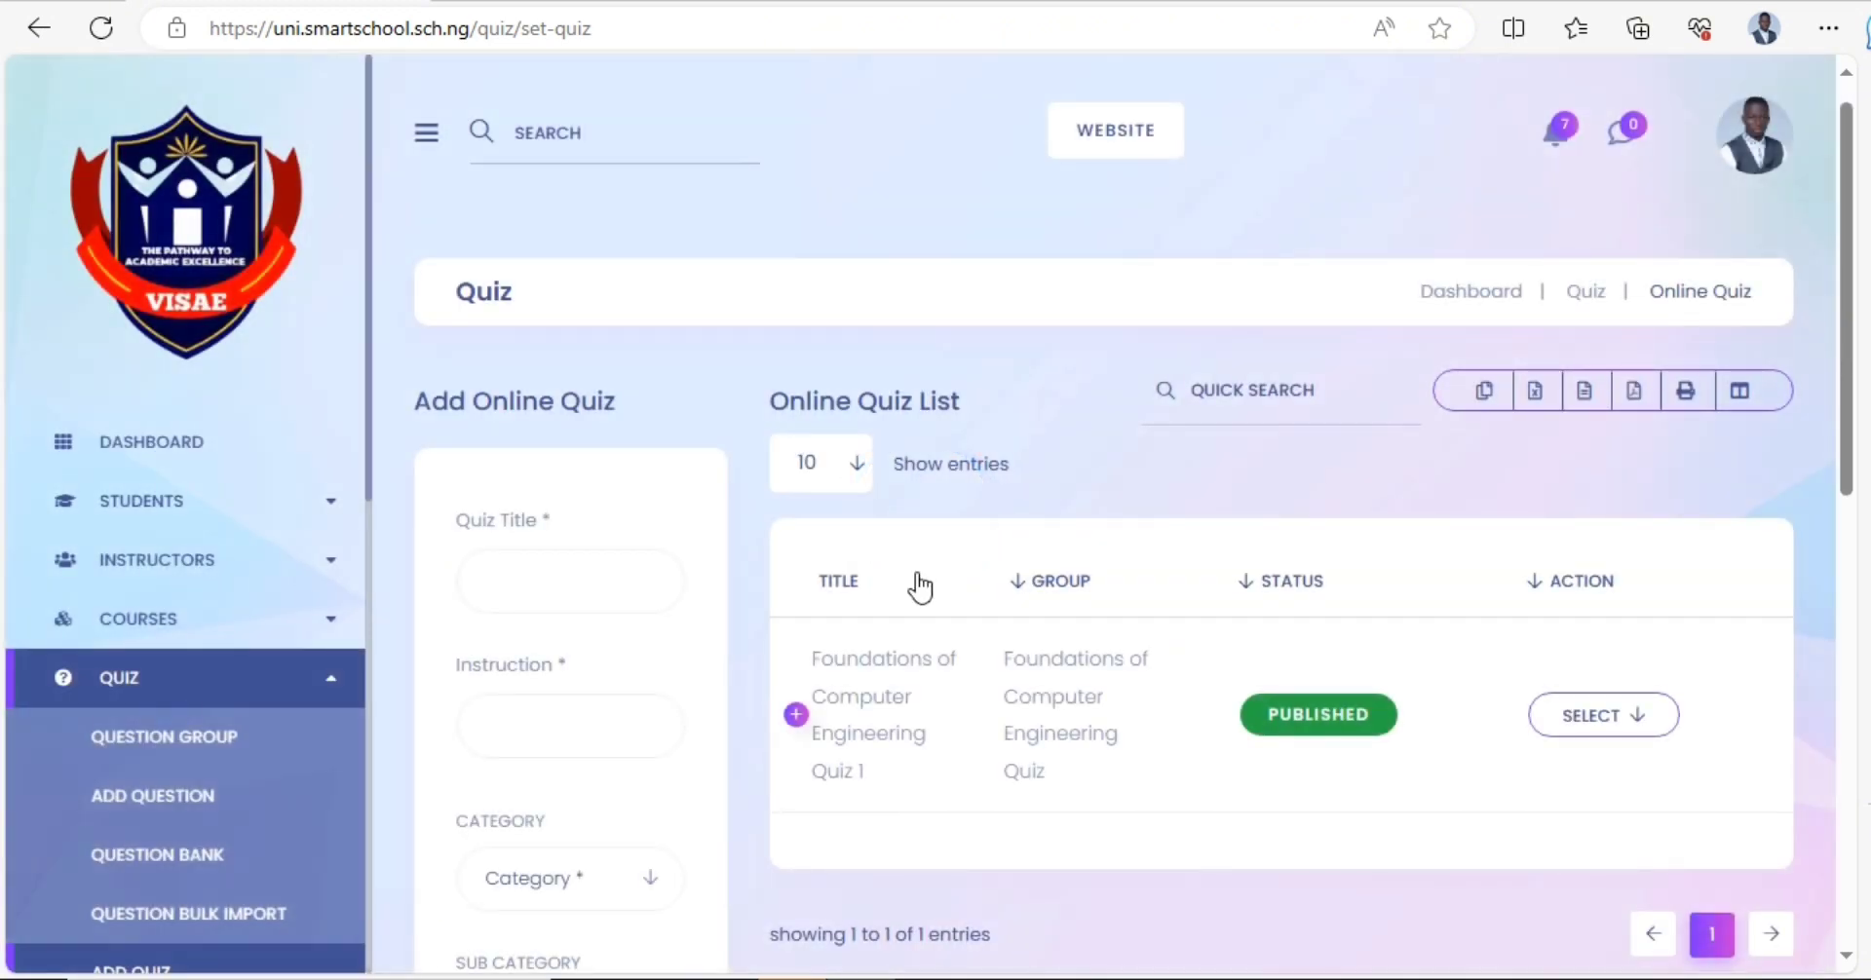
- Open Foundations of Computer Engineering Quiz 1 from the online quiz list for editing
scroll(919, 586, "down", 3)
left_click(1559, 444)
left_click(1617, 609)
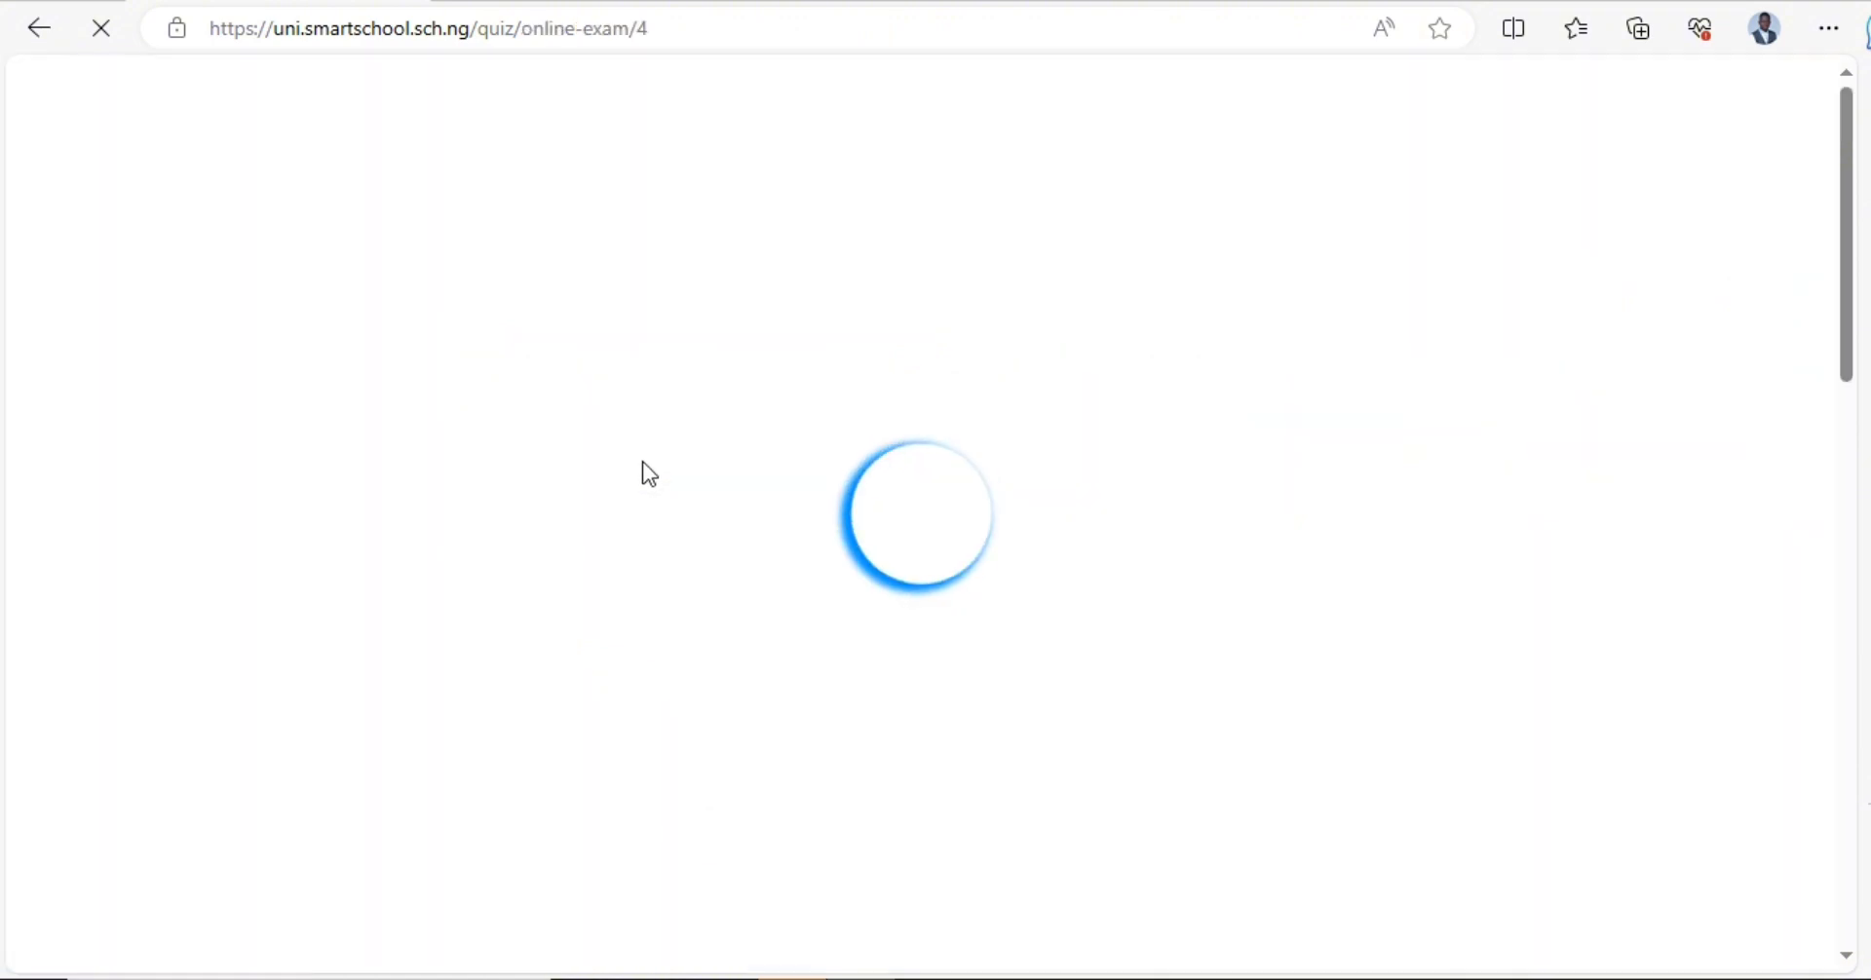
- Enable Multiple Attend for Foundations of Computer Engineering Quiz 1 and update the online quiz
scroll(646, 478, "down", 10)
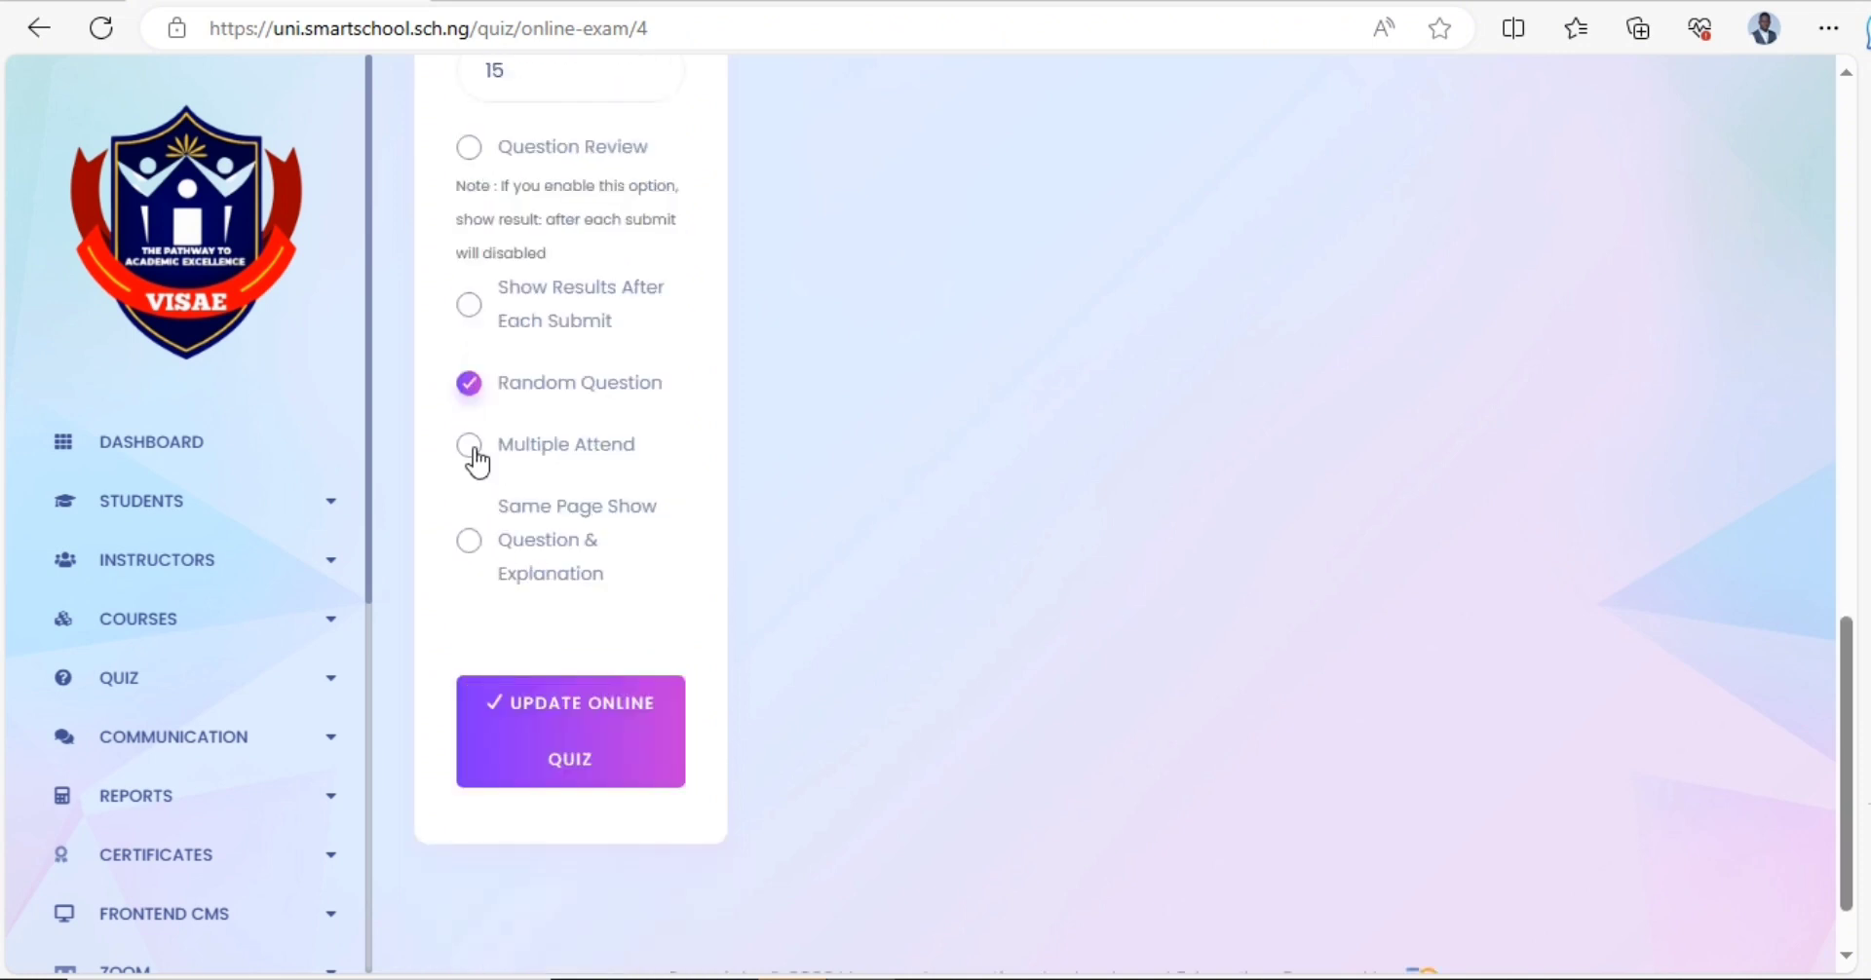
left_click(475, 458)
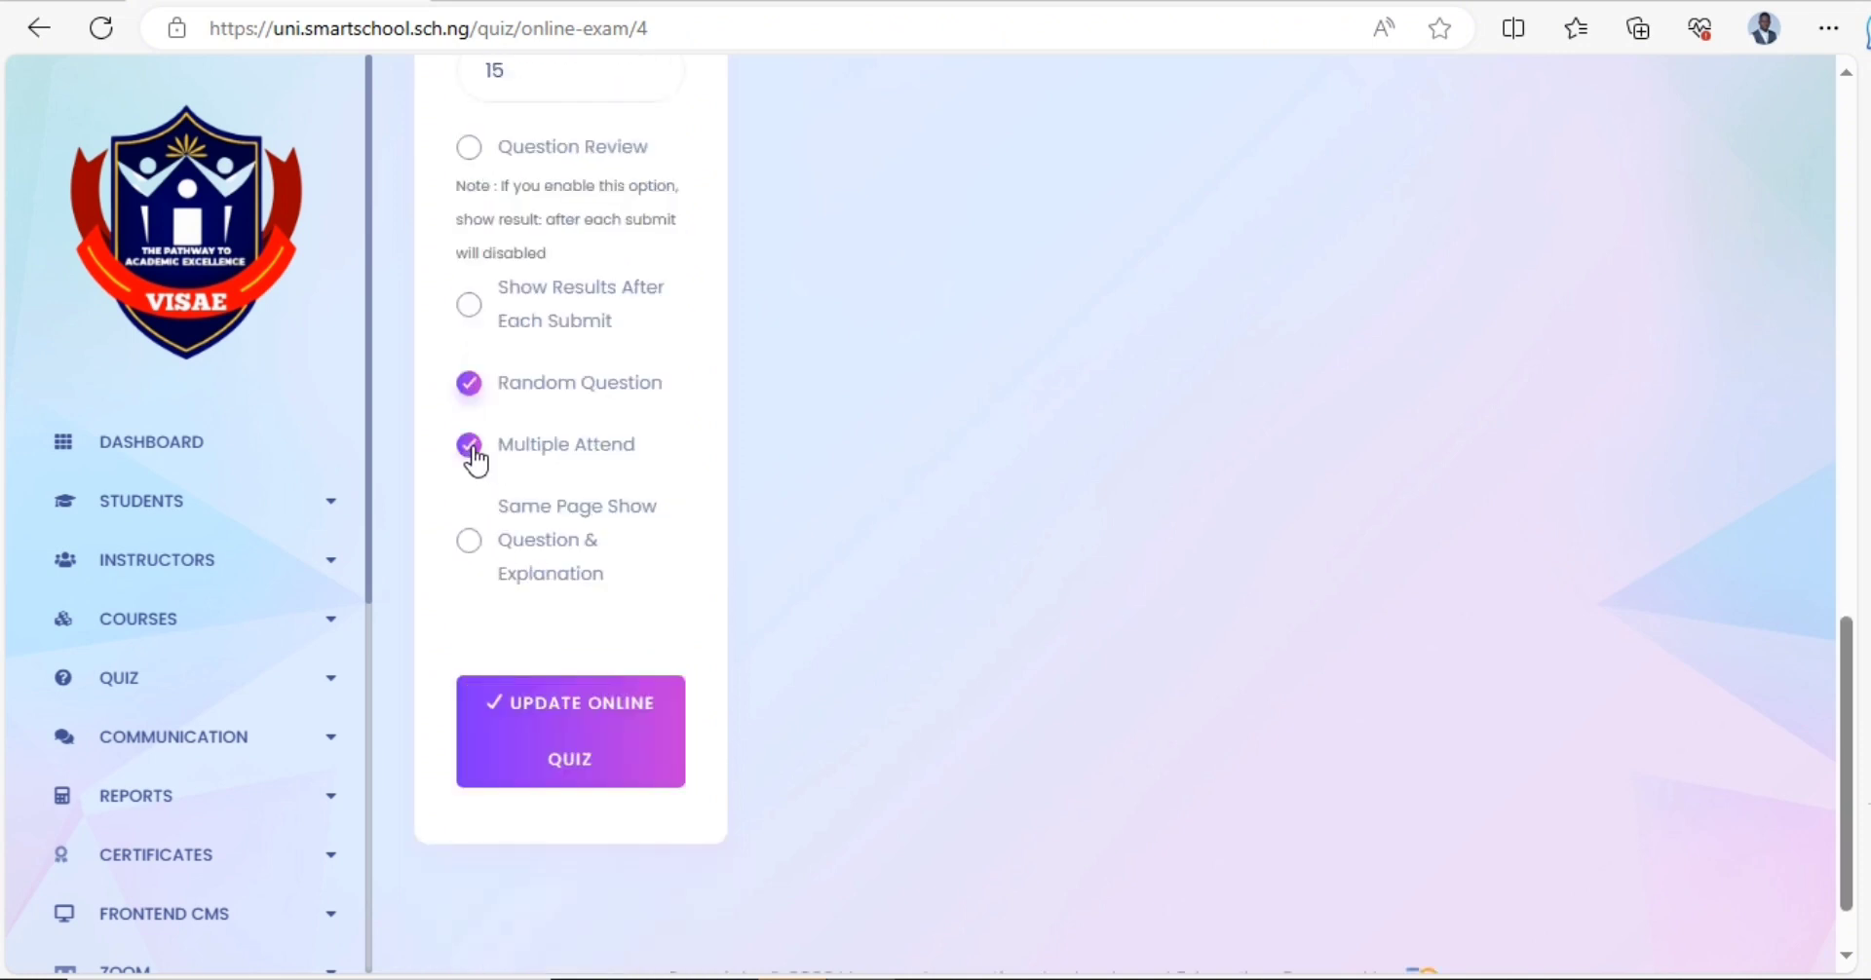
left_click(564, 733)
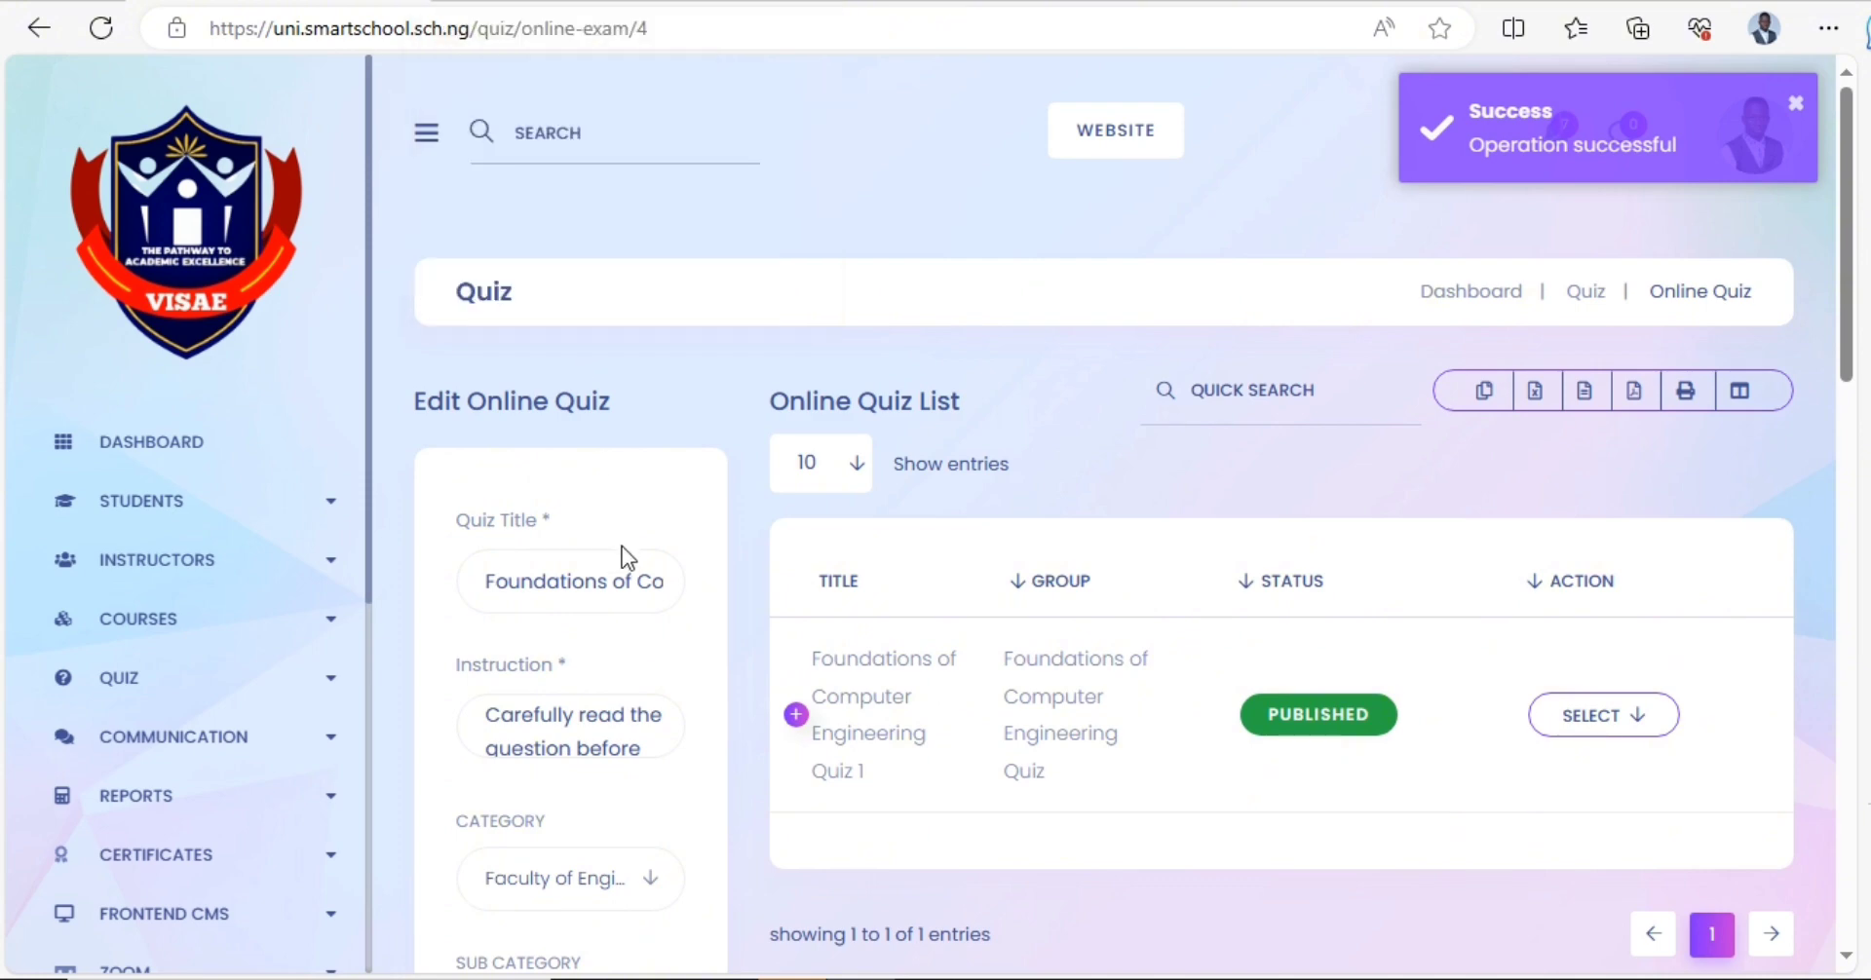
scroll(622, 545, "down", 8)
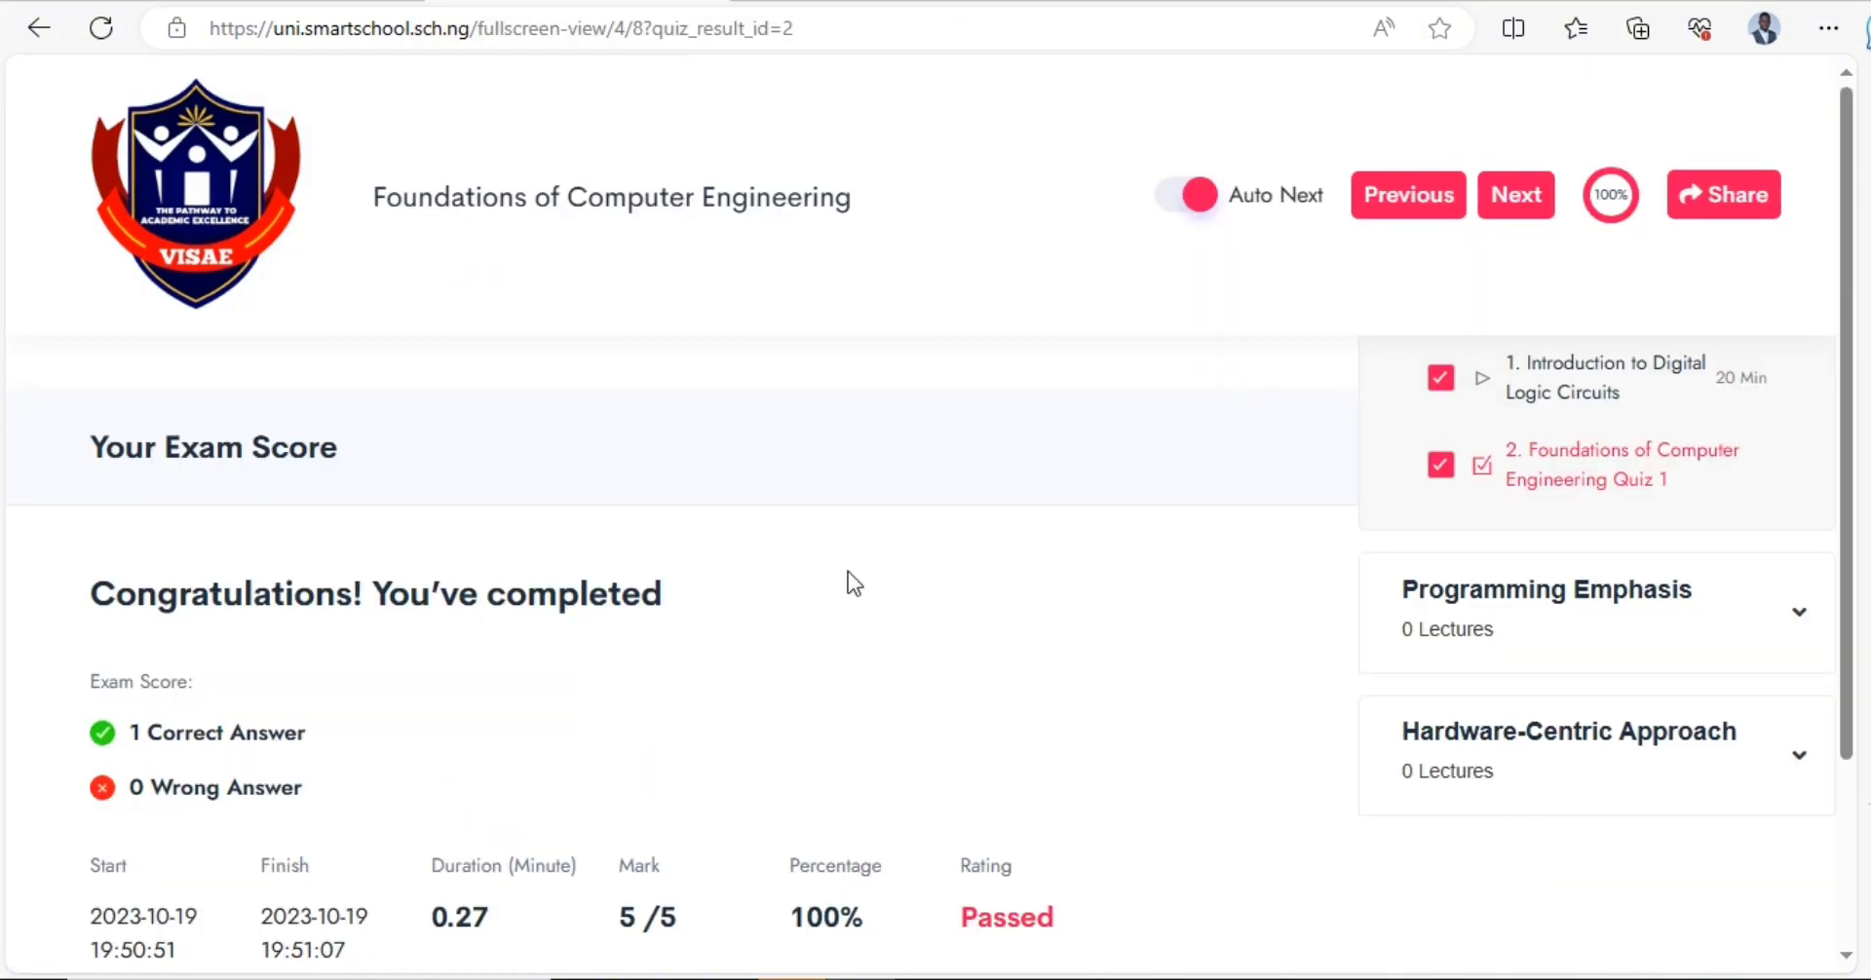
left_click(785, 39)
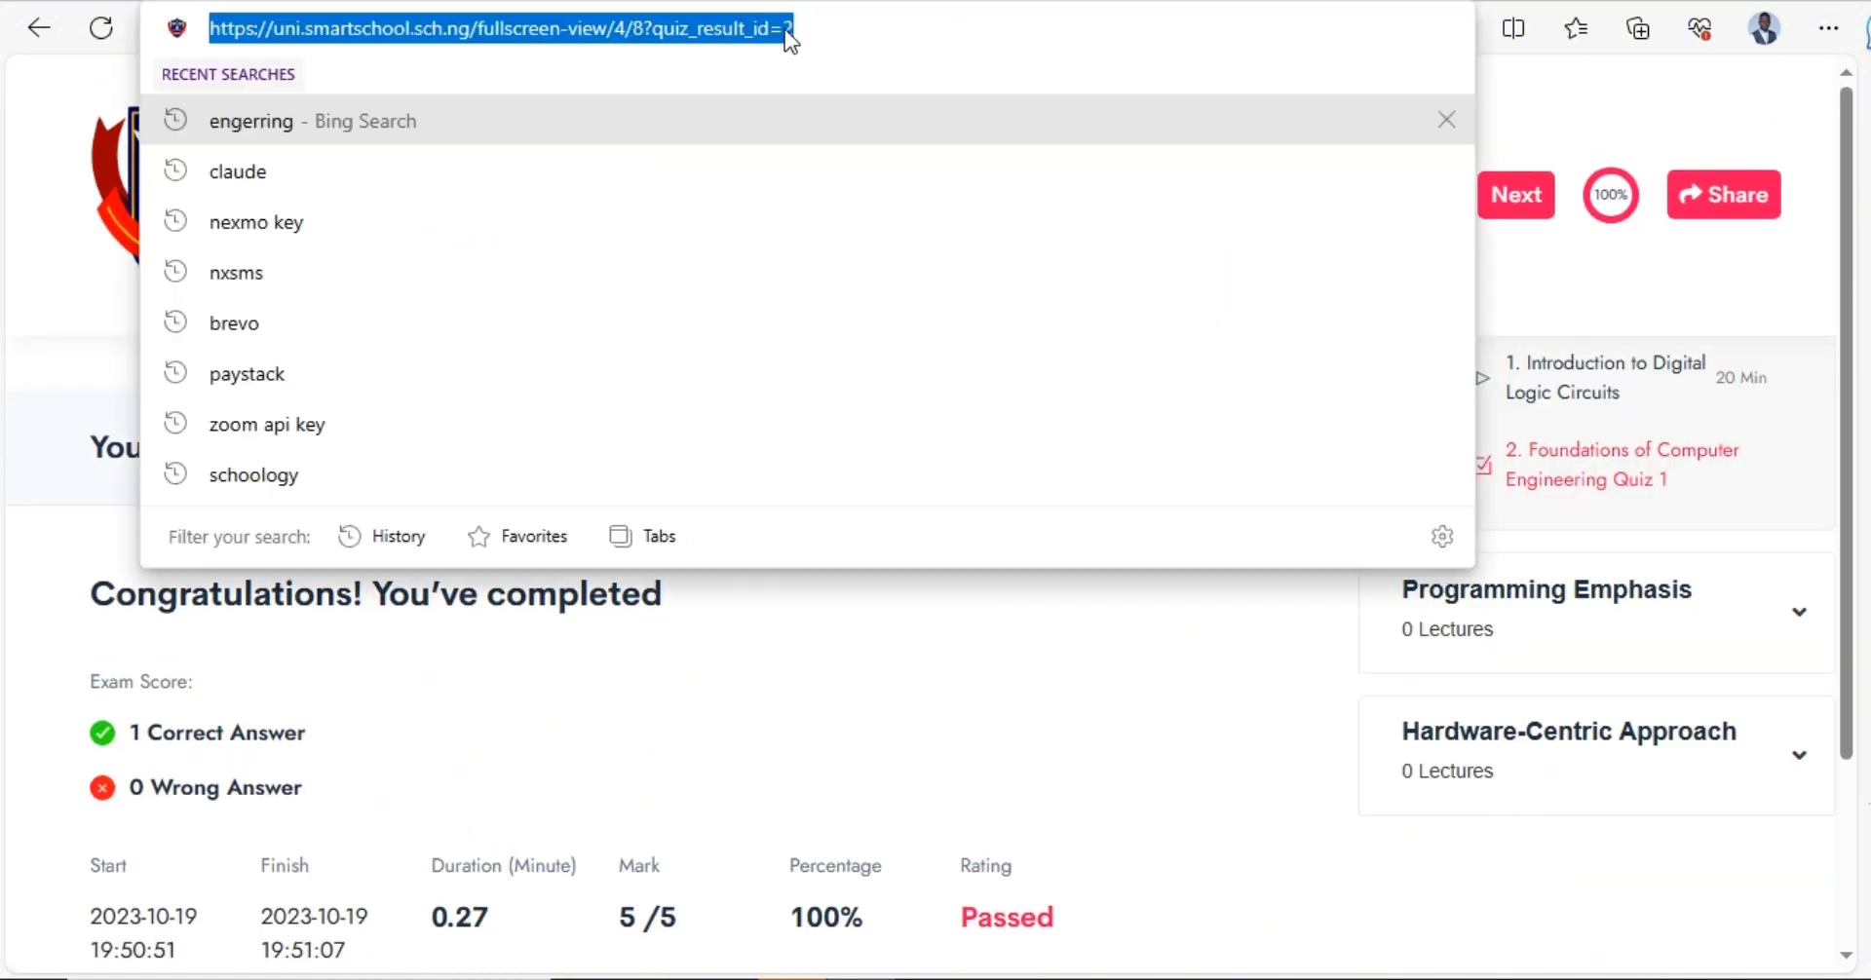
left_click(634, 26)
left_click(53, 545)
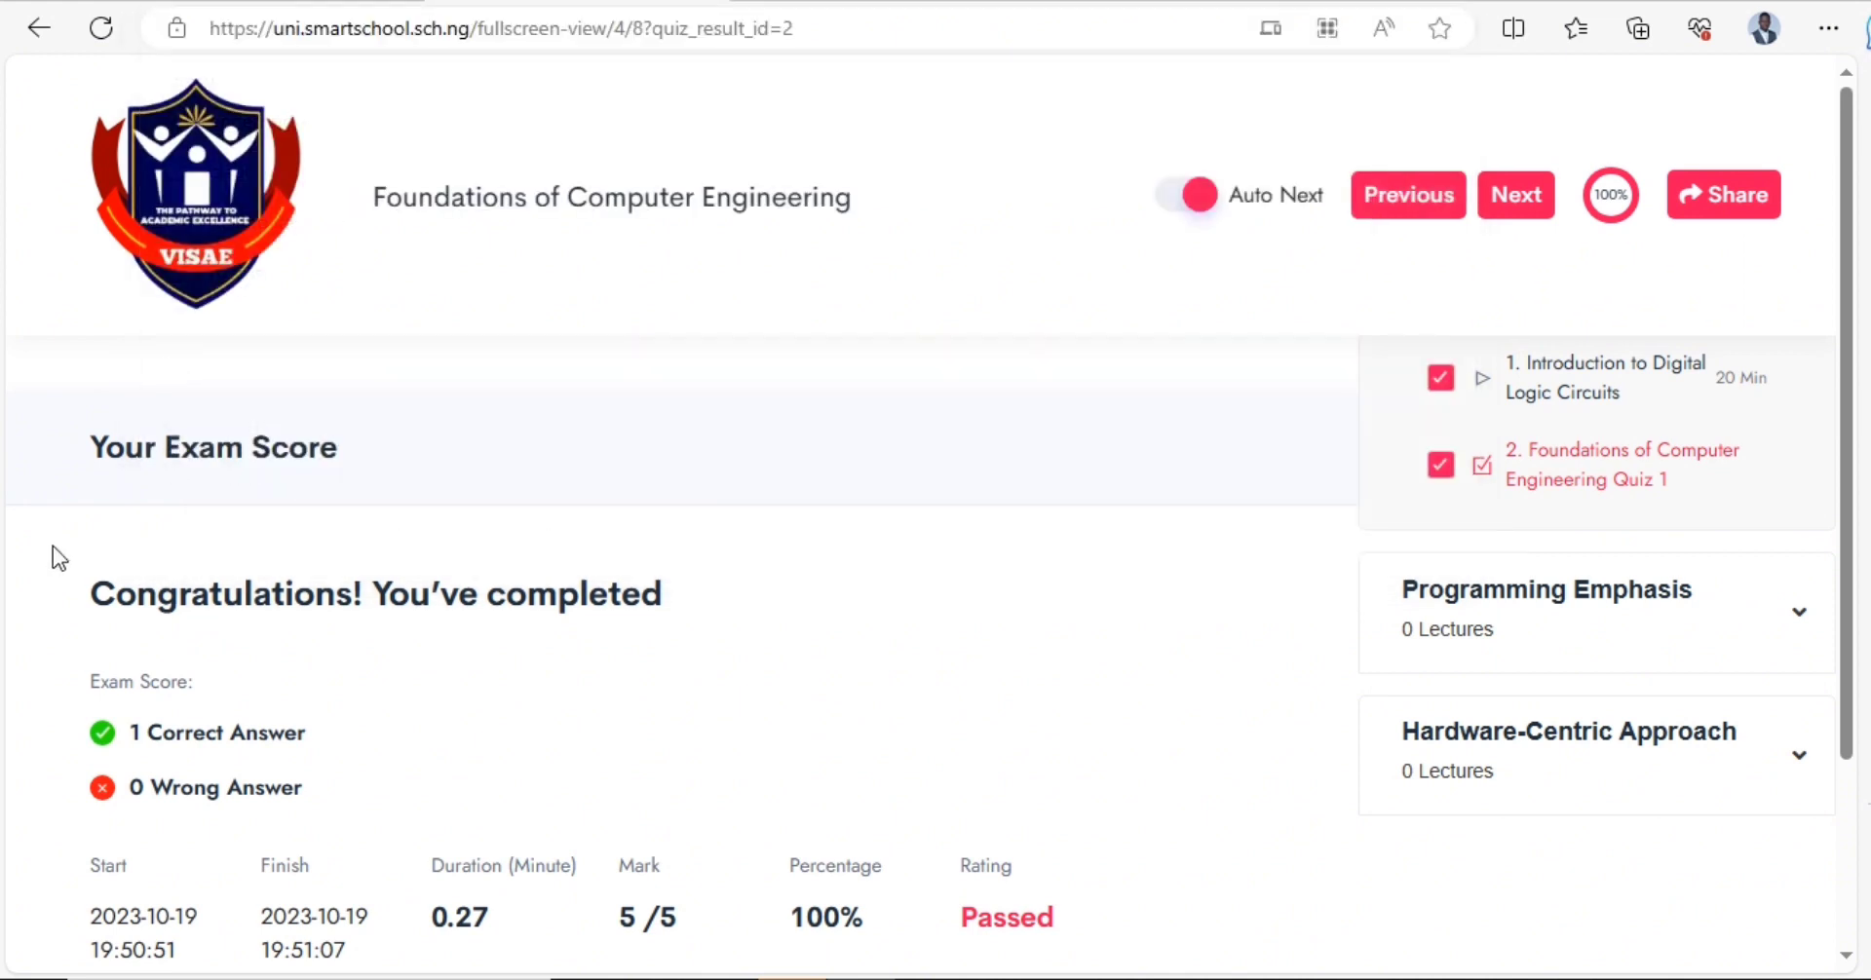
scroll(249, 550, "down", 2)
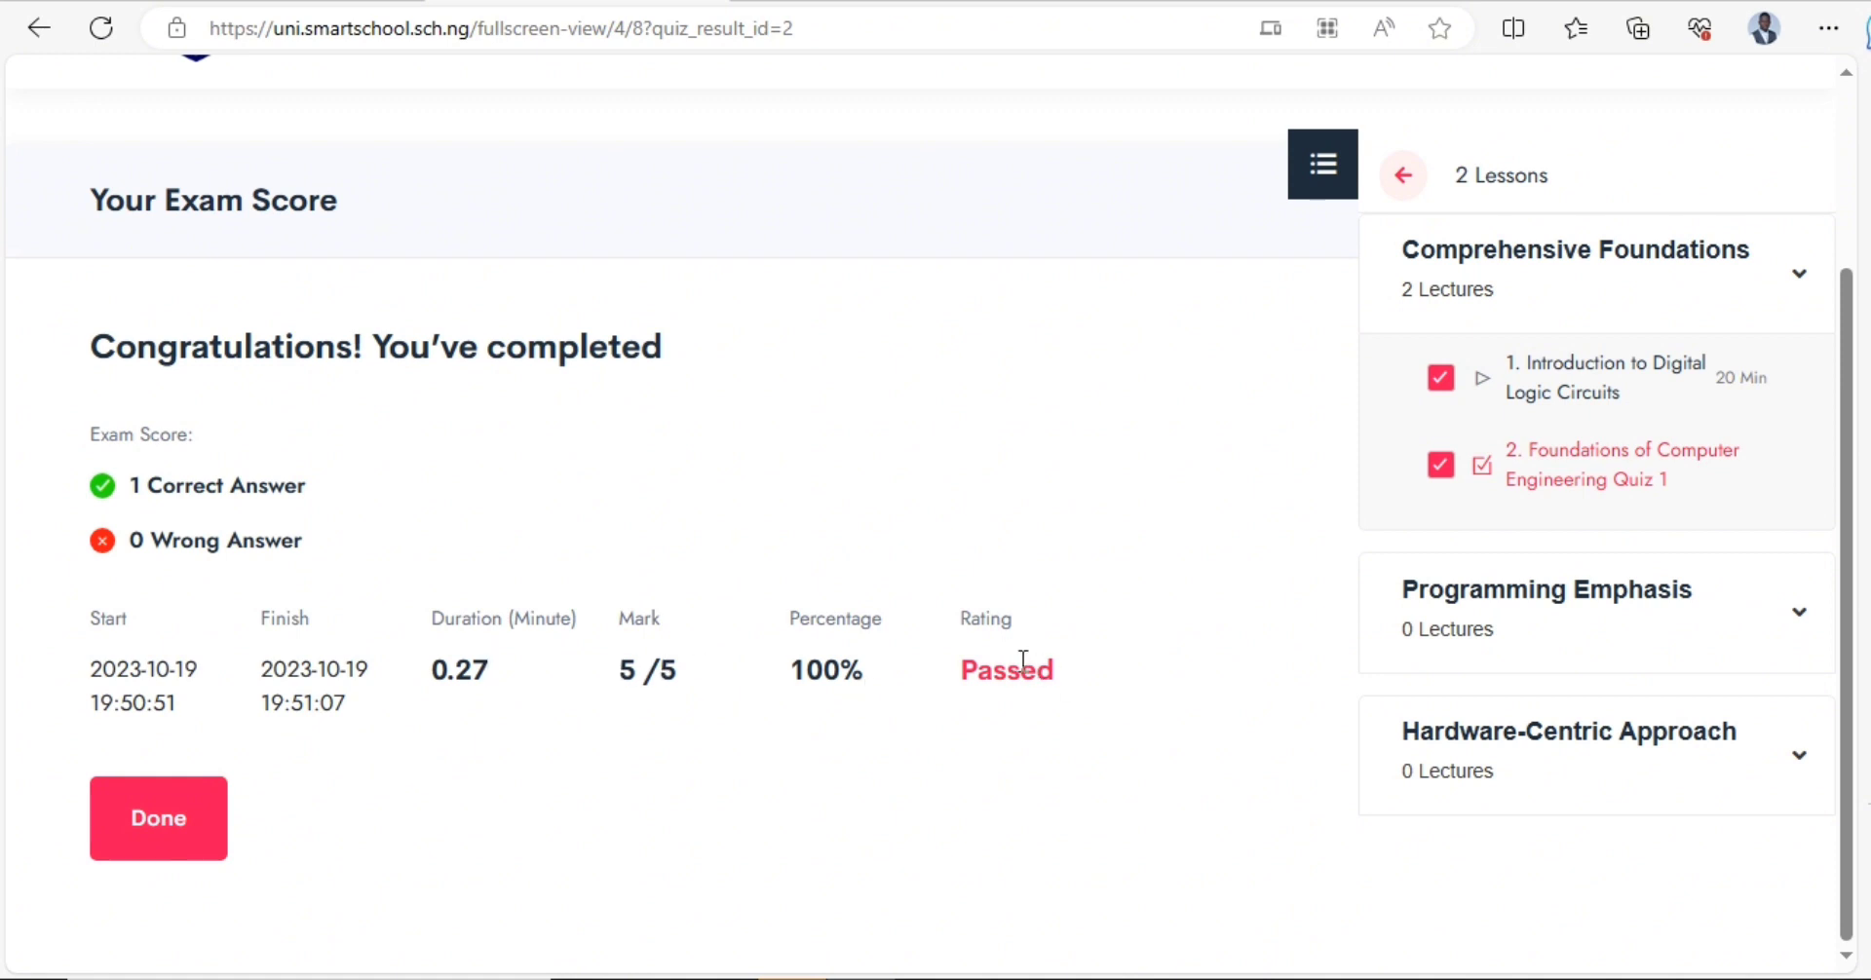
scroll(1030, 682, "up", 2)
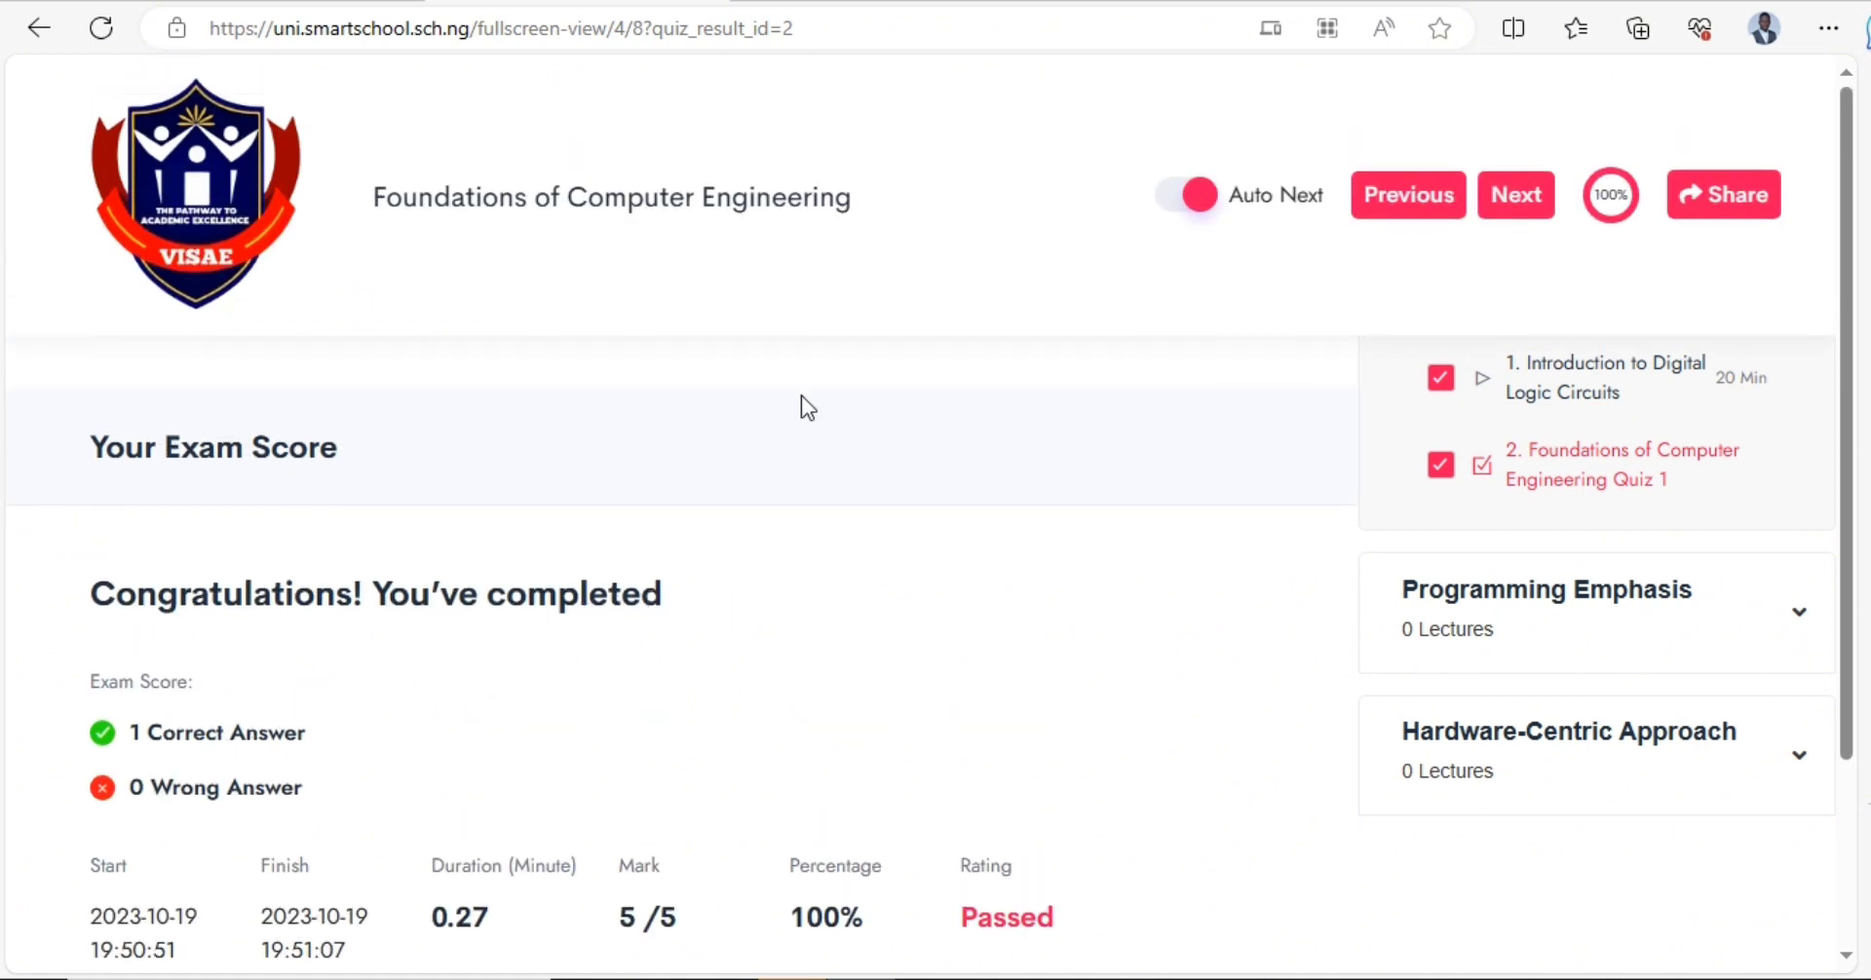
- Remove ?quiz_result_id=2 from the exam score page's address and load the quiz lesson at fullscreen-view/4/8
left_click(833, 46)
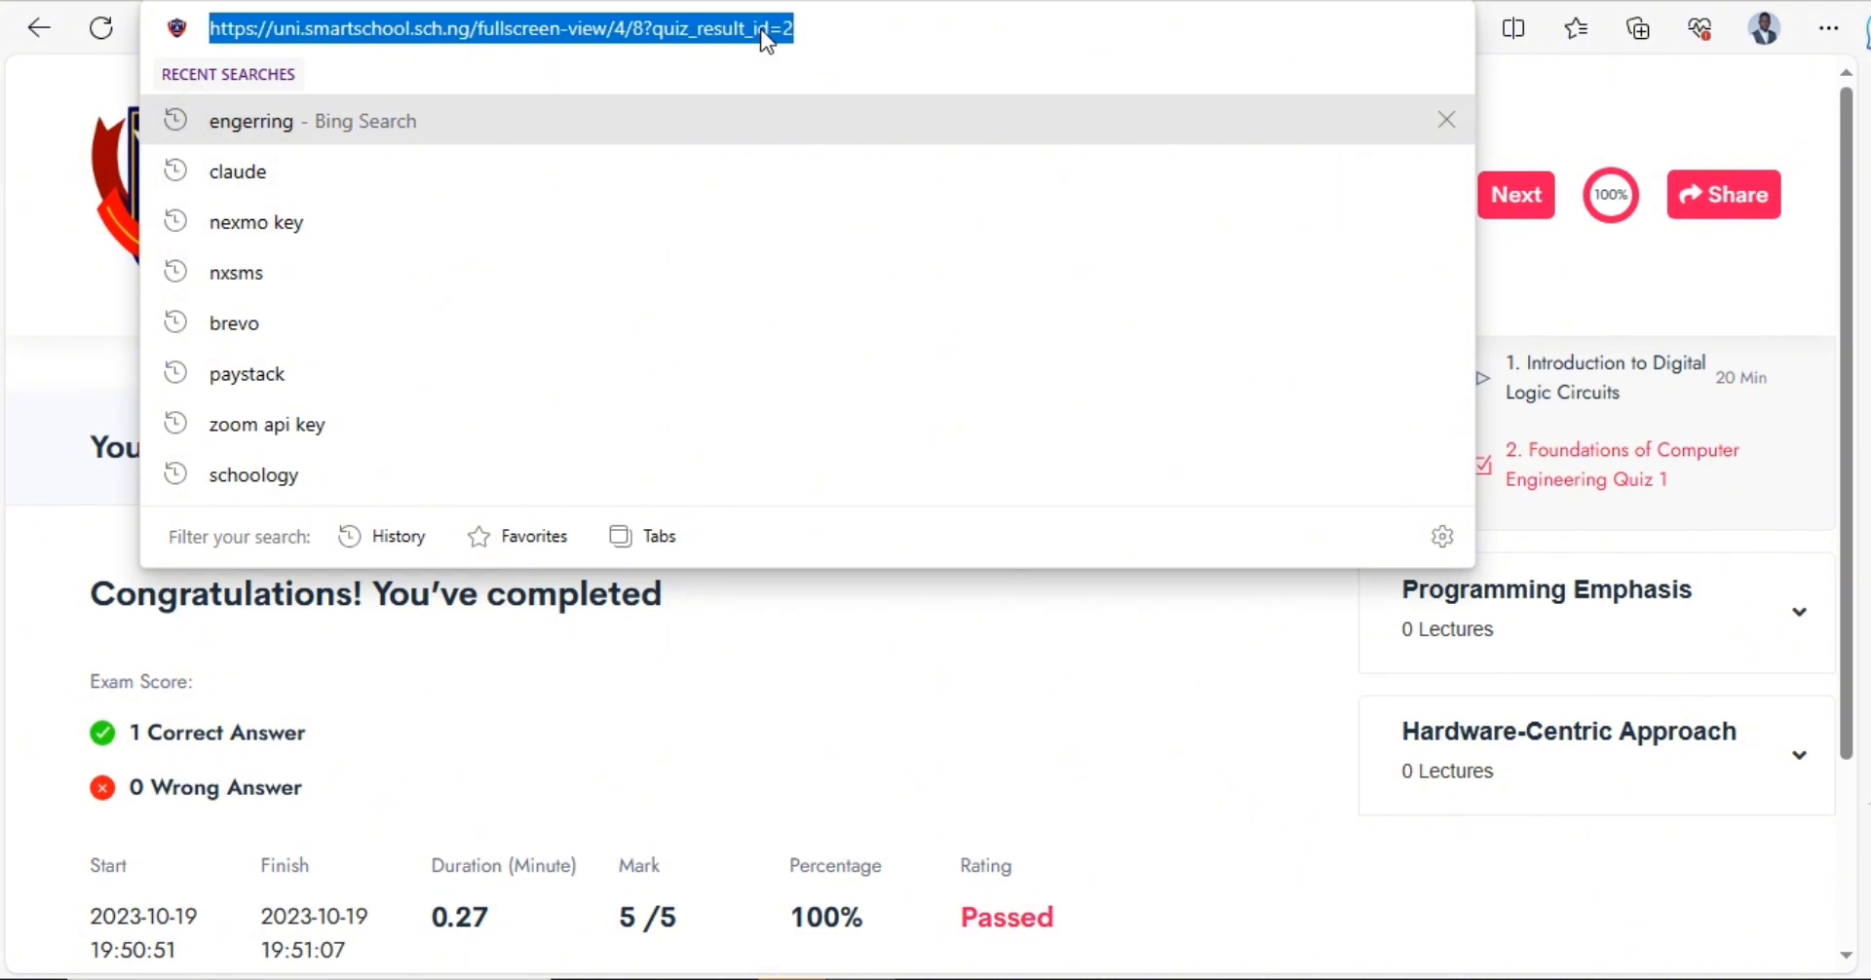
left_click(616, 28)
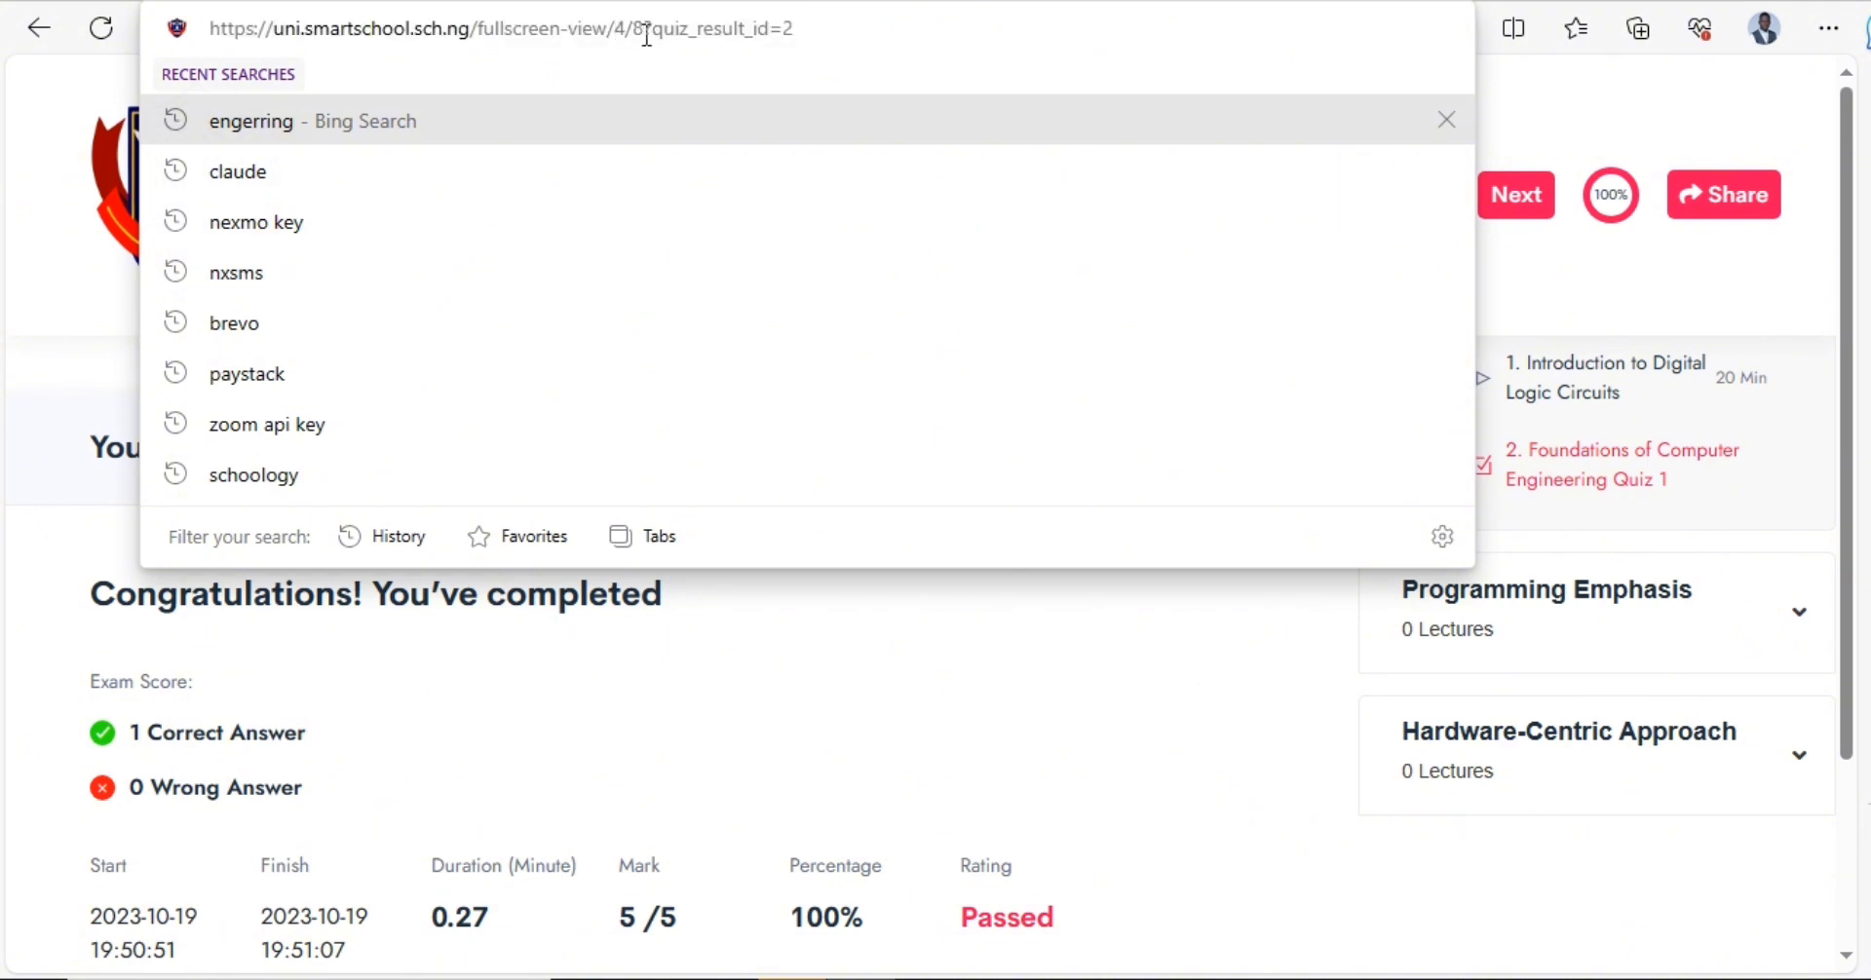
left_click_drag(646, 35, 846, 65)
key("BackSpace")
key("Return")
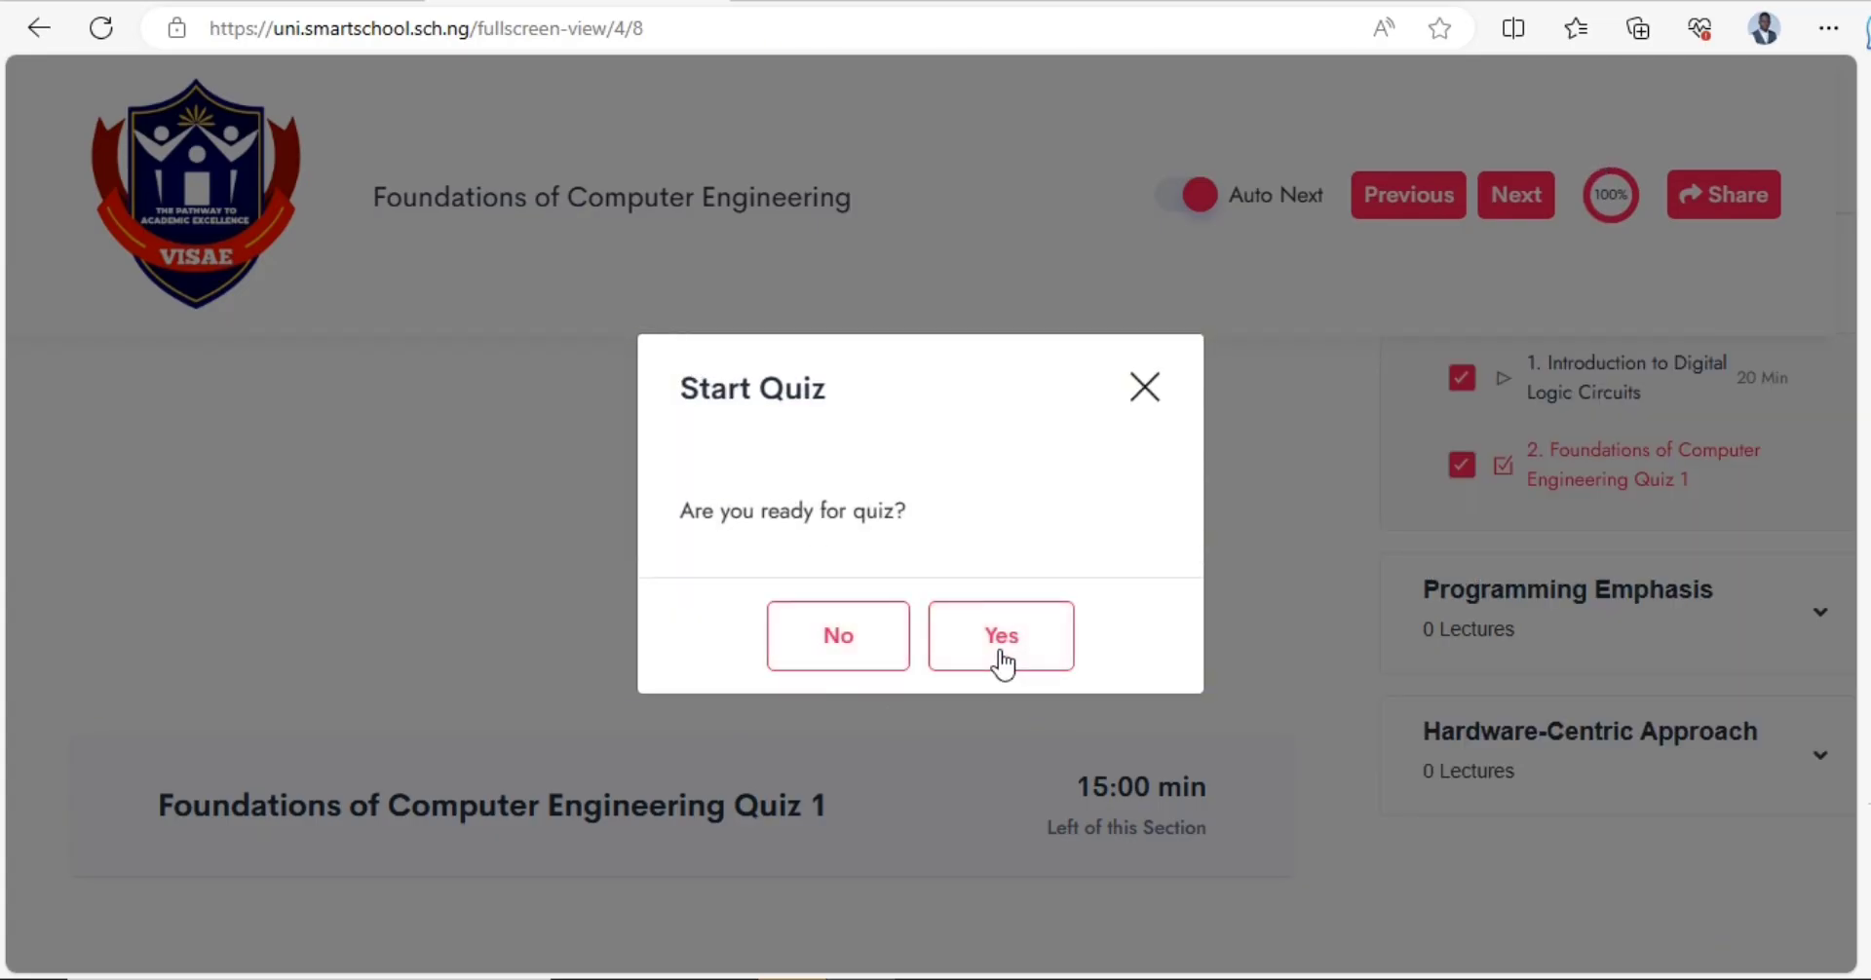
- Start a new attempt of Foundations of Computer Engineering Quiz 1 and answer the logical AND question with &
left_click(1004, 665)
scroll(1005, 662, "down", 3)
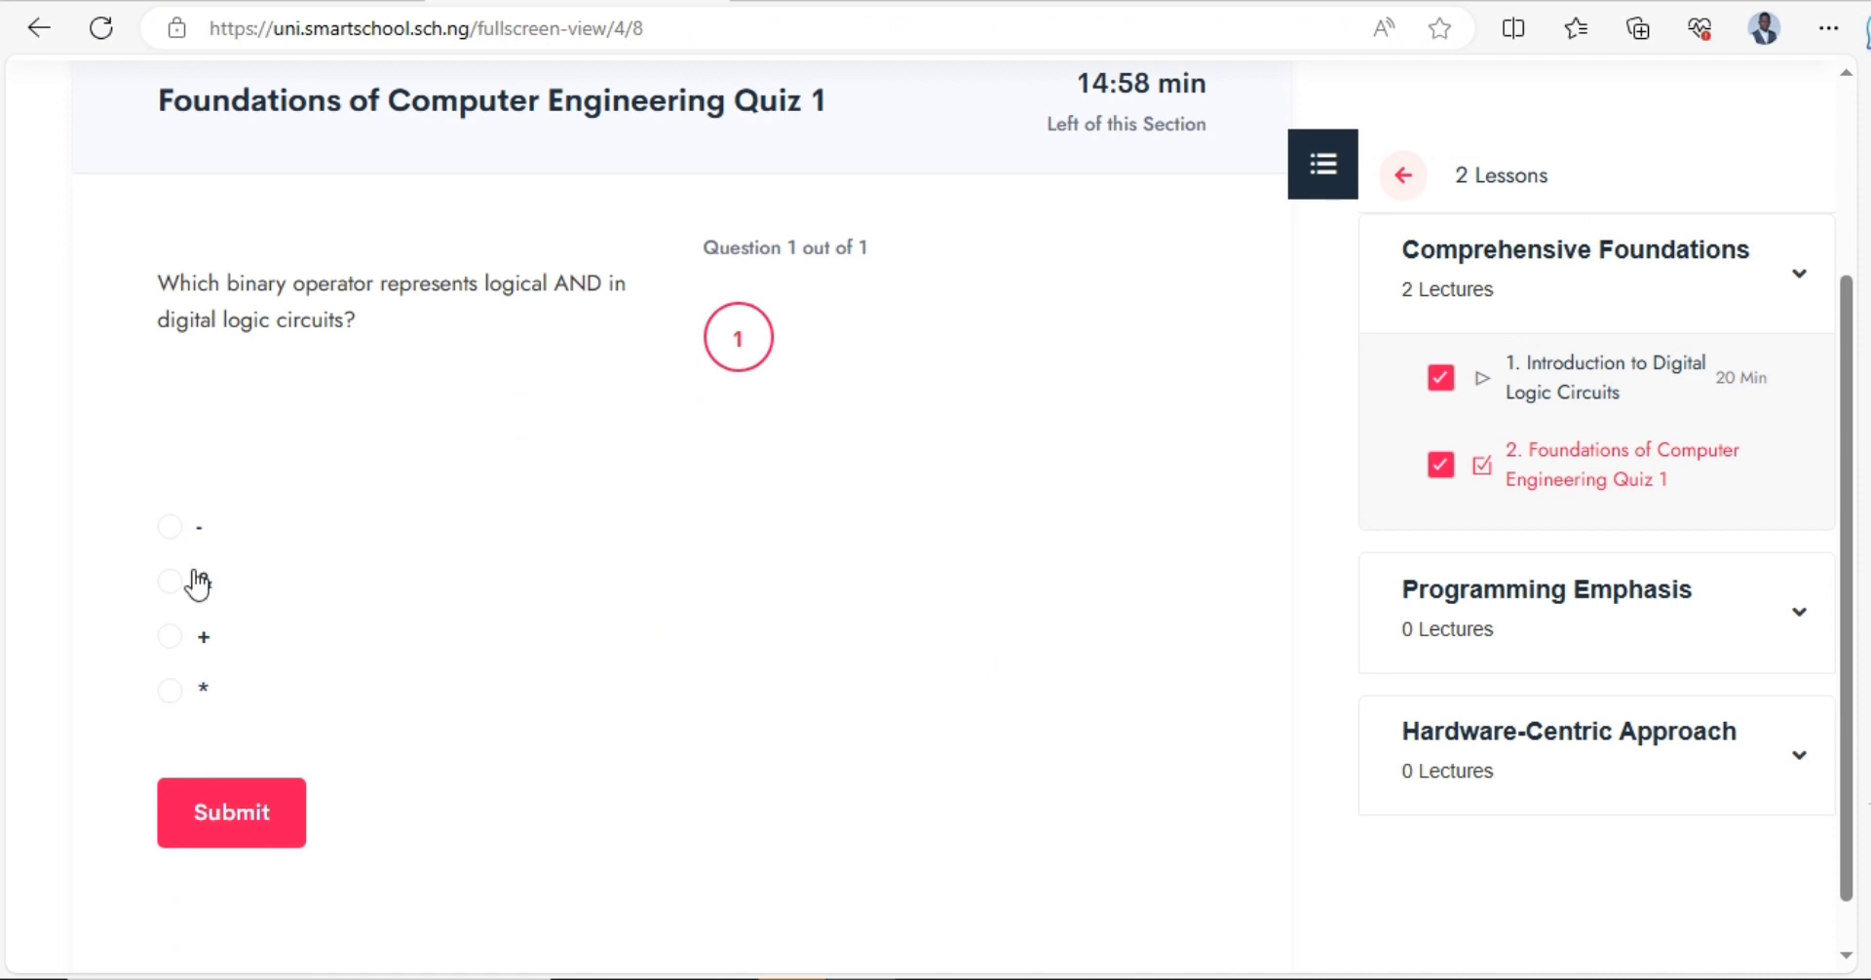
left_click(188, 591)
scroll(735, 481, "down", 1)
scroll(941, 532, "up", 4)
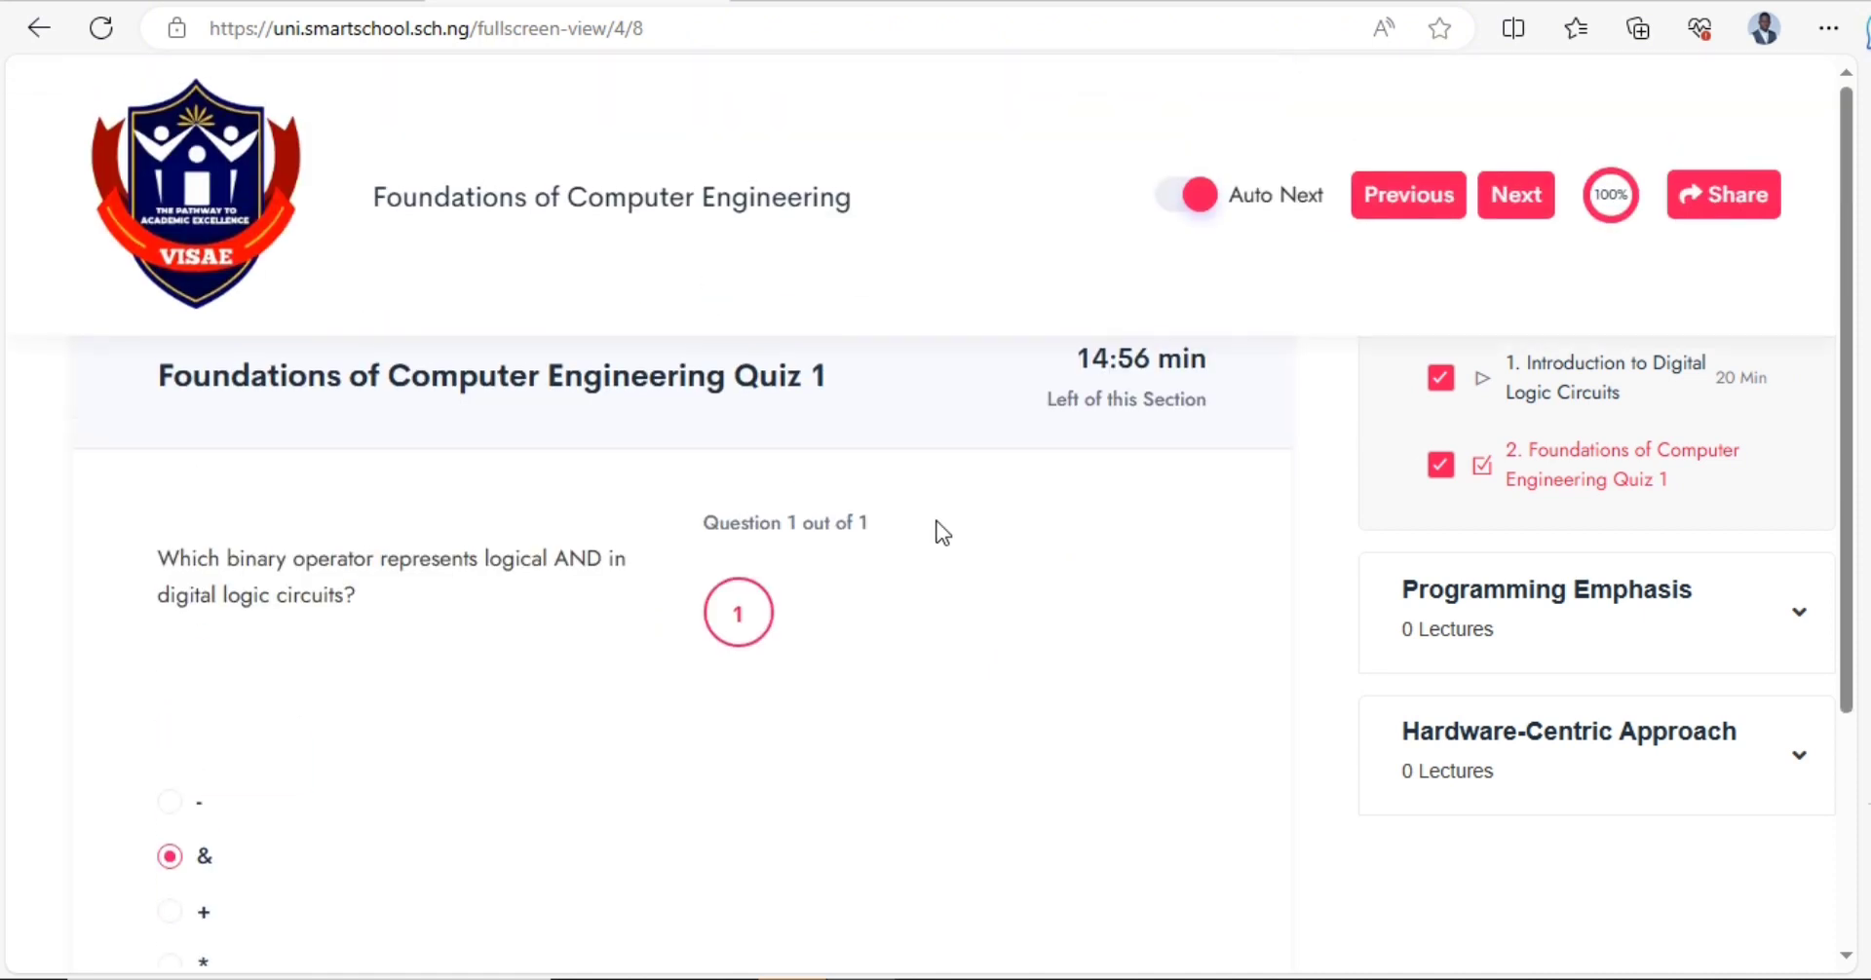
- Try to advance to the next item of the course and examine the question counter on the quiz page
left_click(1536, 202)
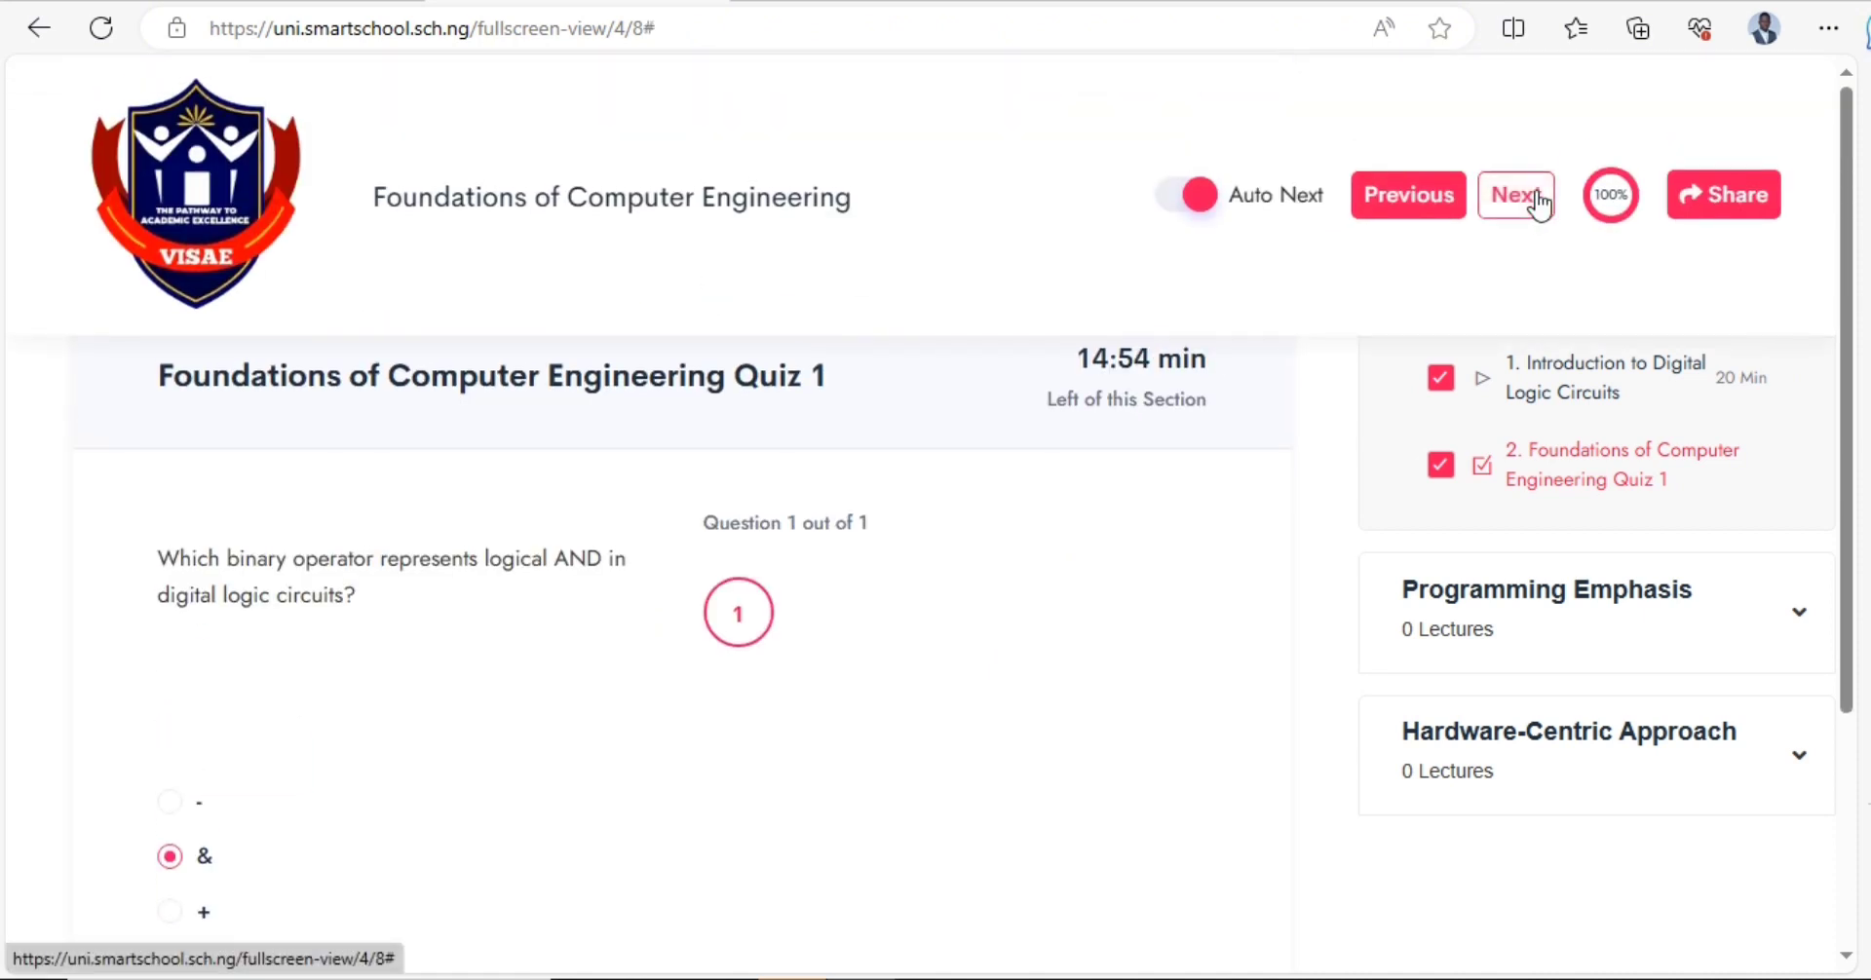
scroll(764, 518, "down", 3)
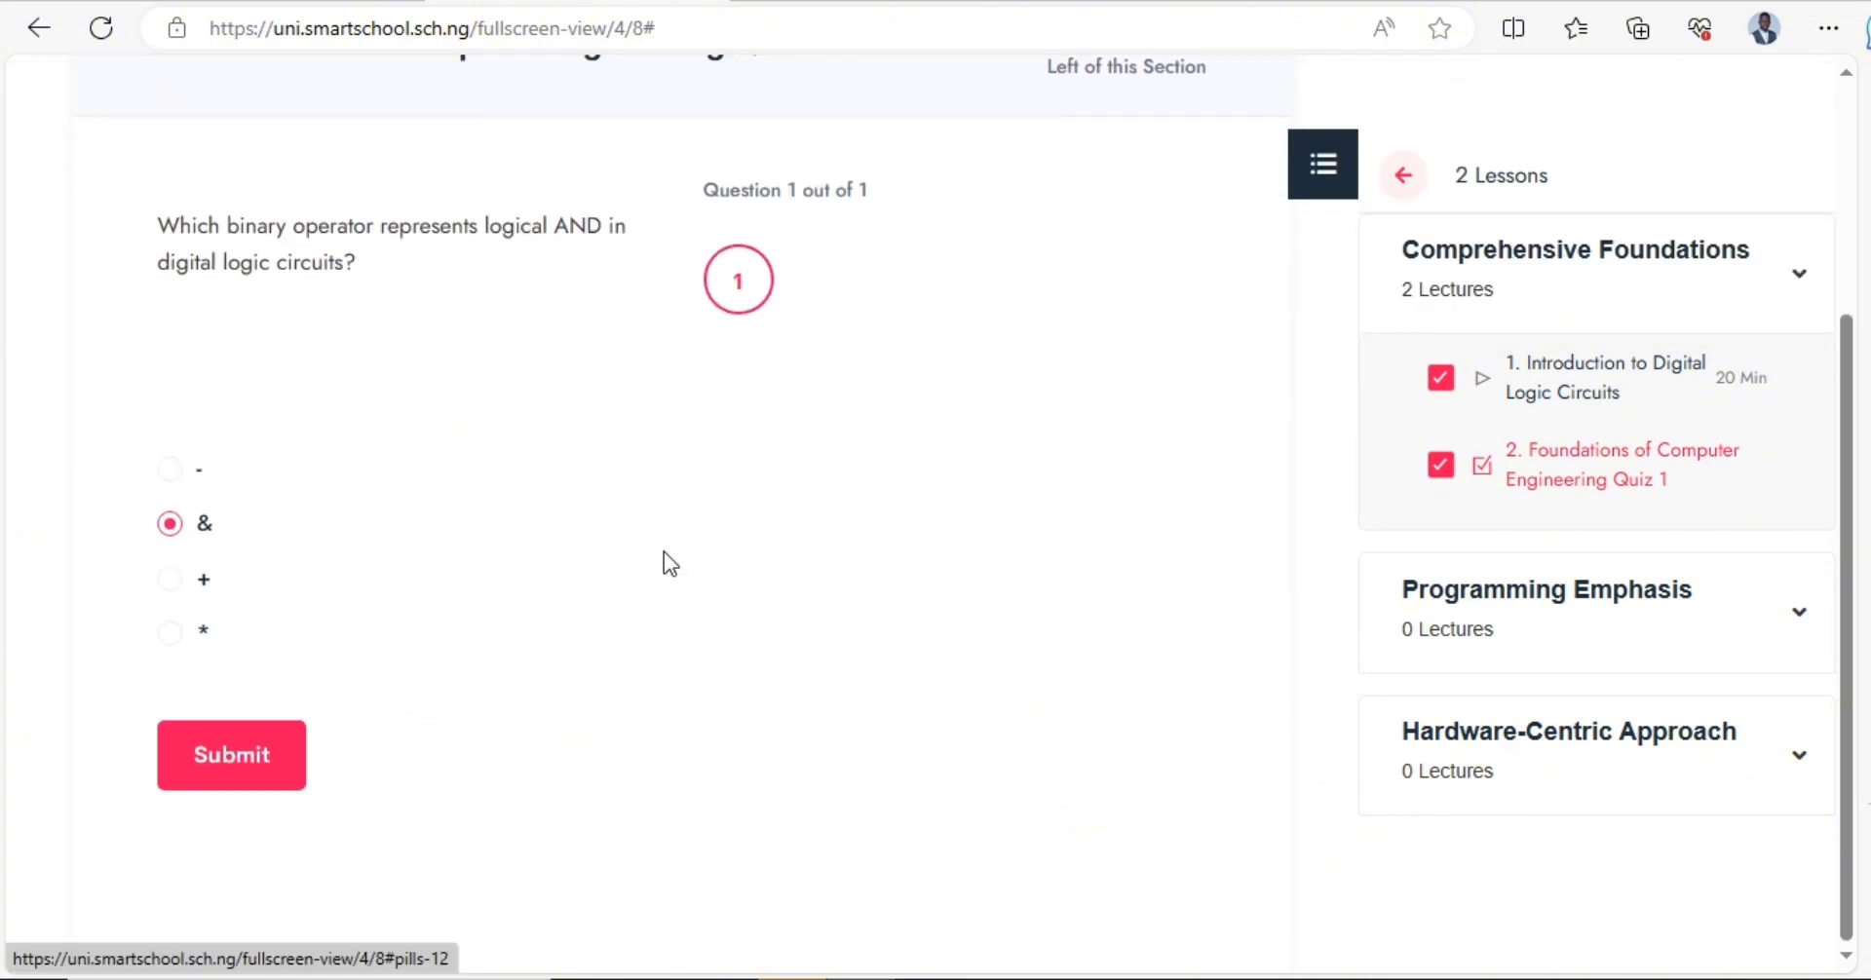
scroll(839, 451, "up", 3)
scroll(1039, 380, "down", 3)
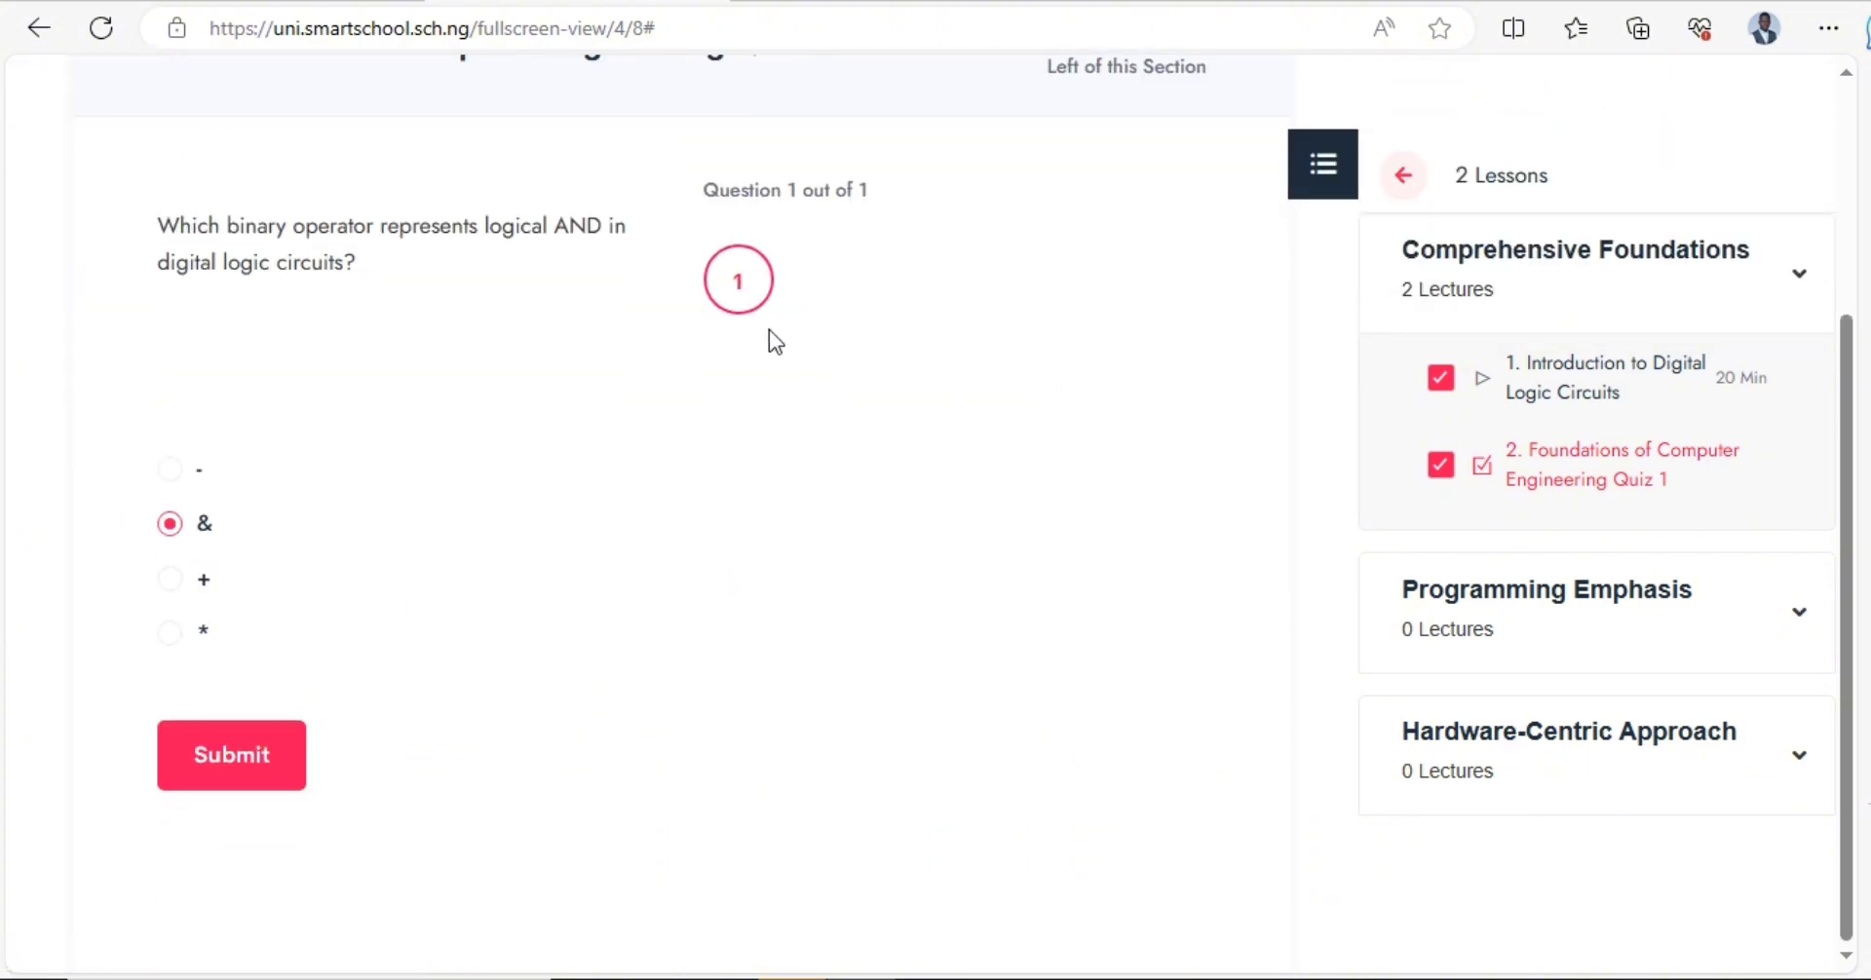
scroll(769, 329, "up", 3)
left_click_drag(802, 523, 846, 526)
left_click(782, 516)
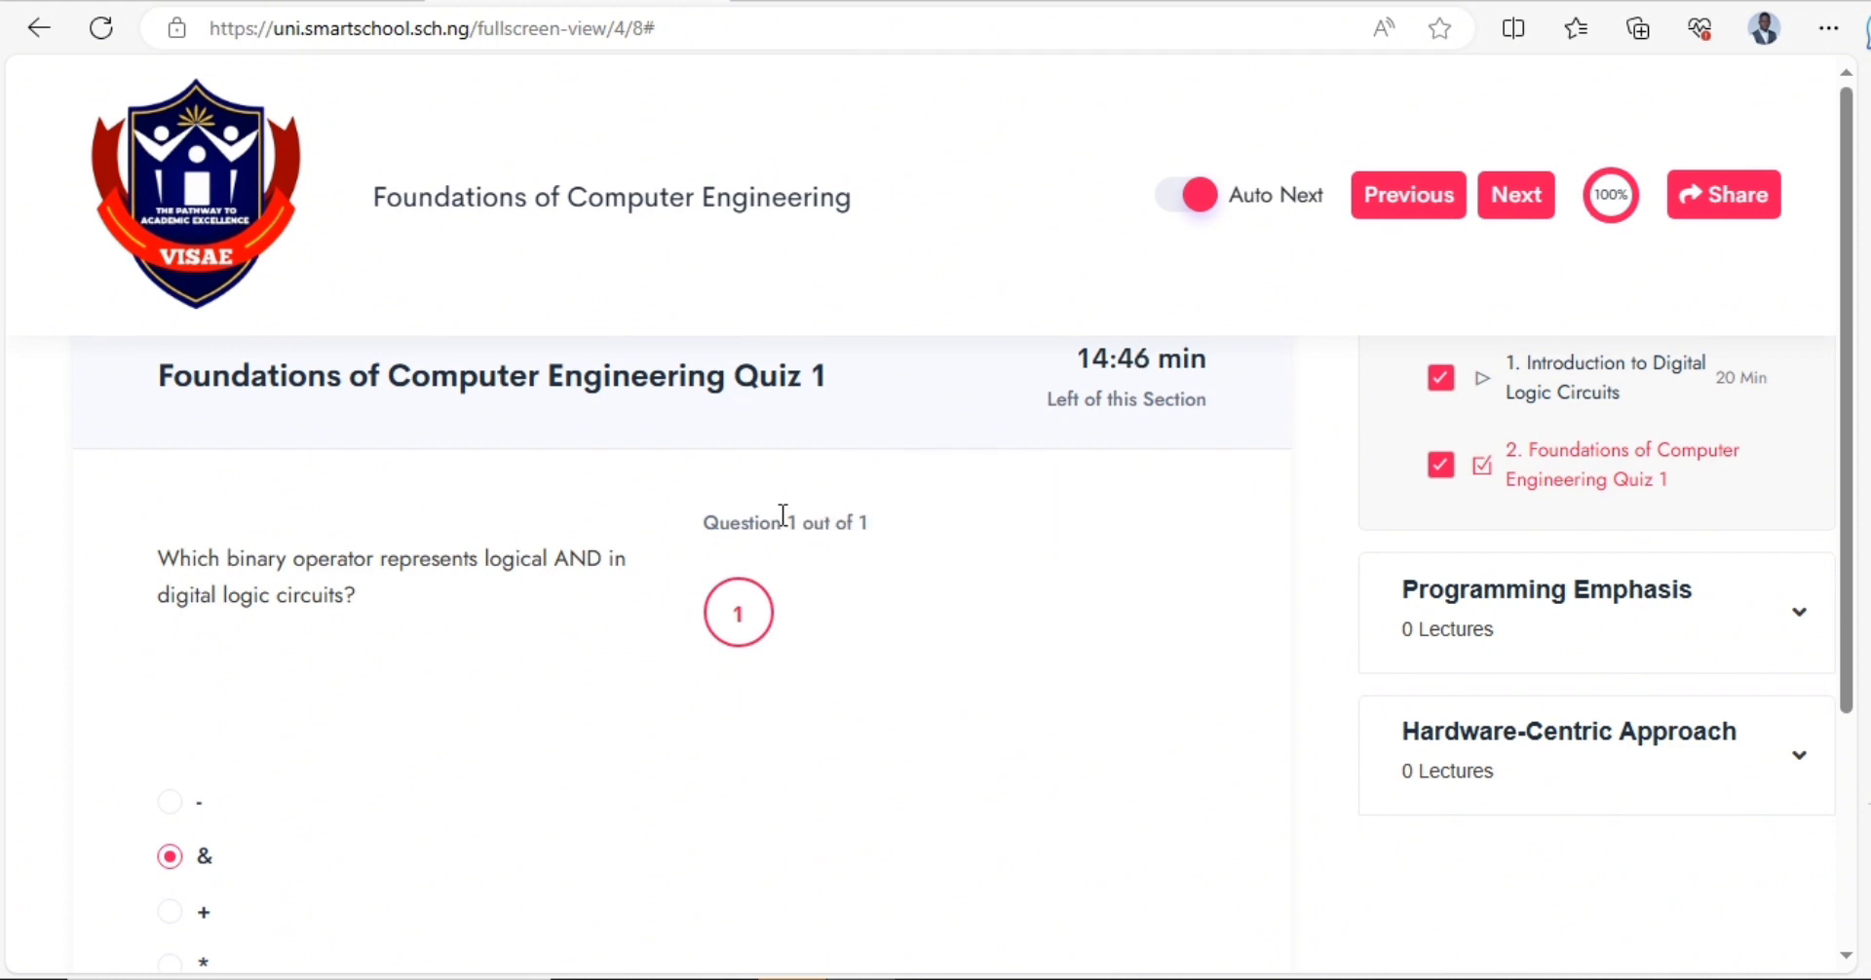
- Review the quiz's edit form, including its minimum percentage, timing, Random Question and Multiple Attend settings
scroll(770, 594, "down", 3)
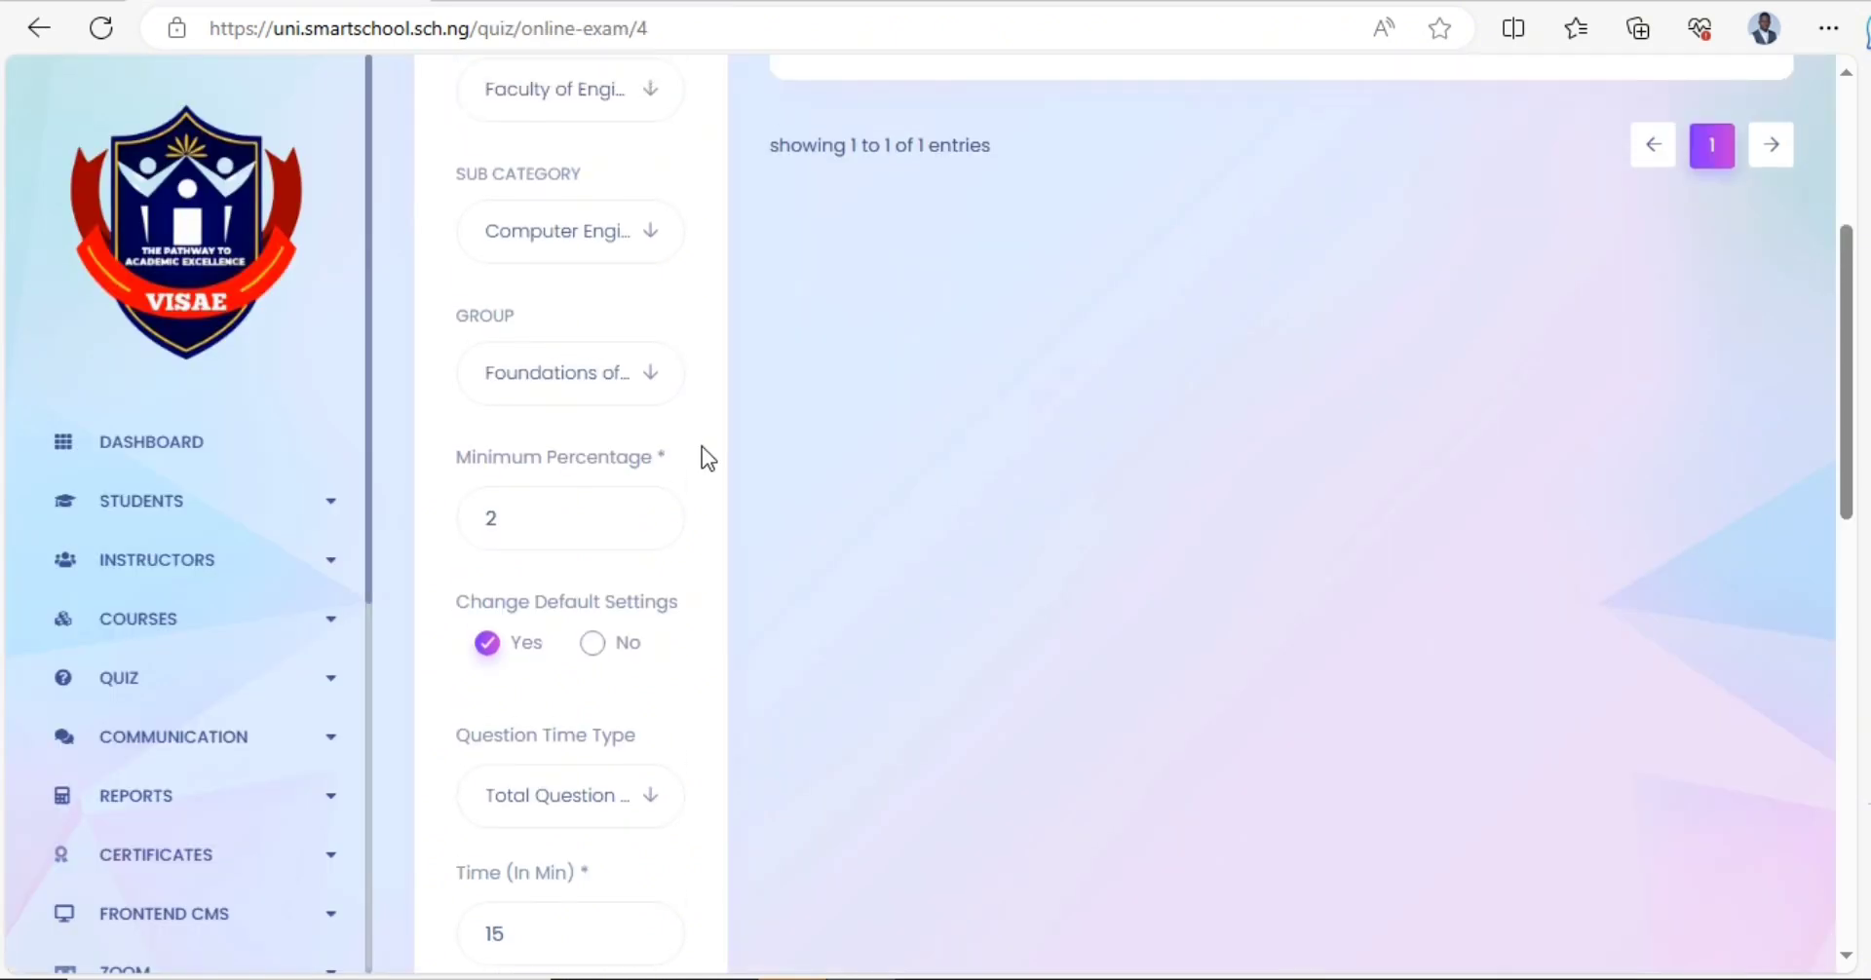
scroll(694, 450, "up", 3)
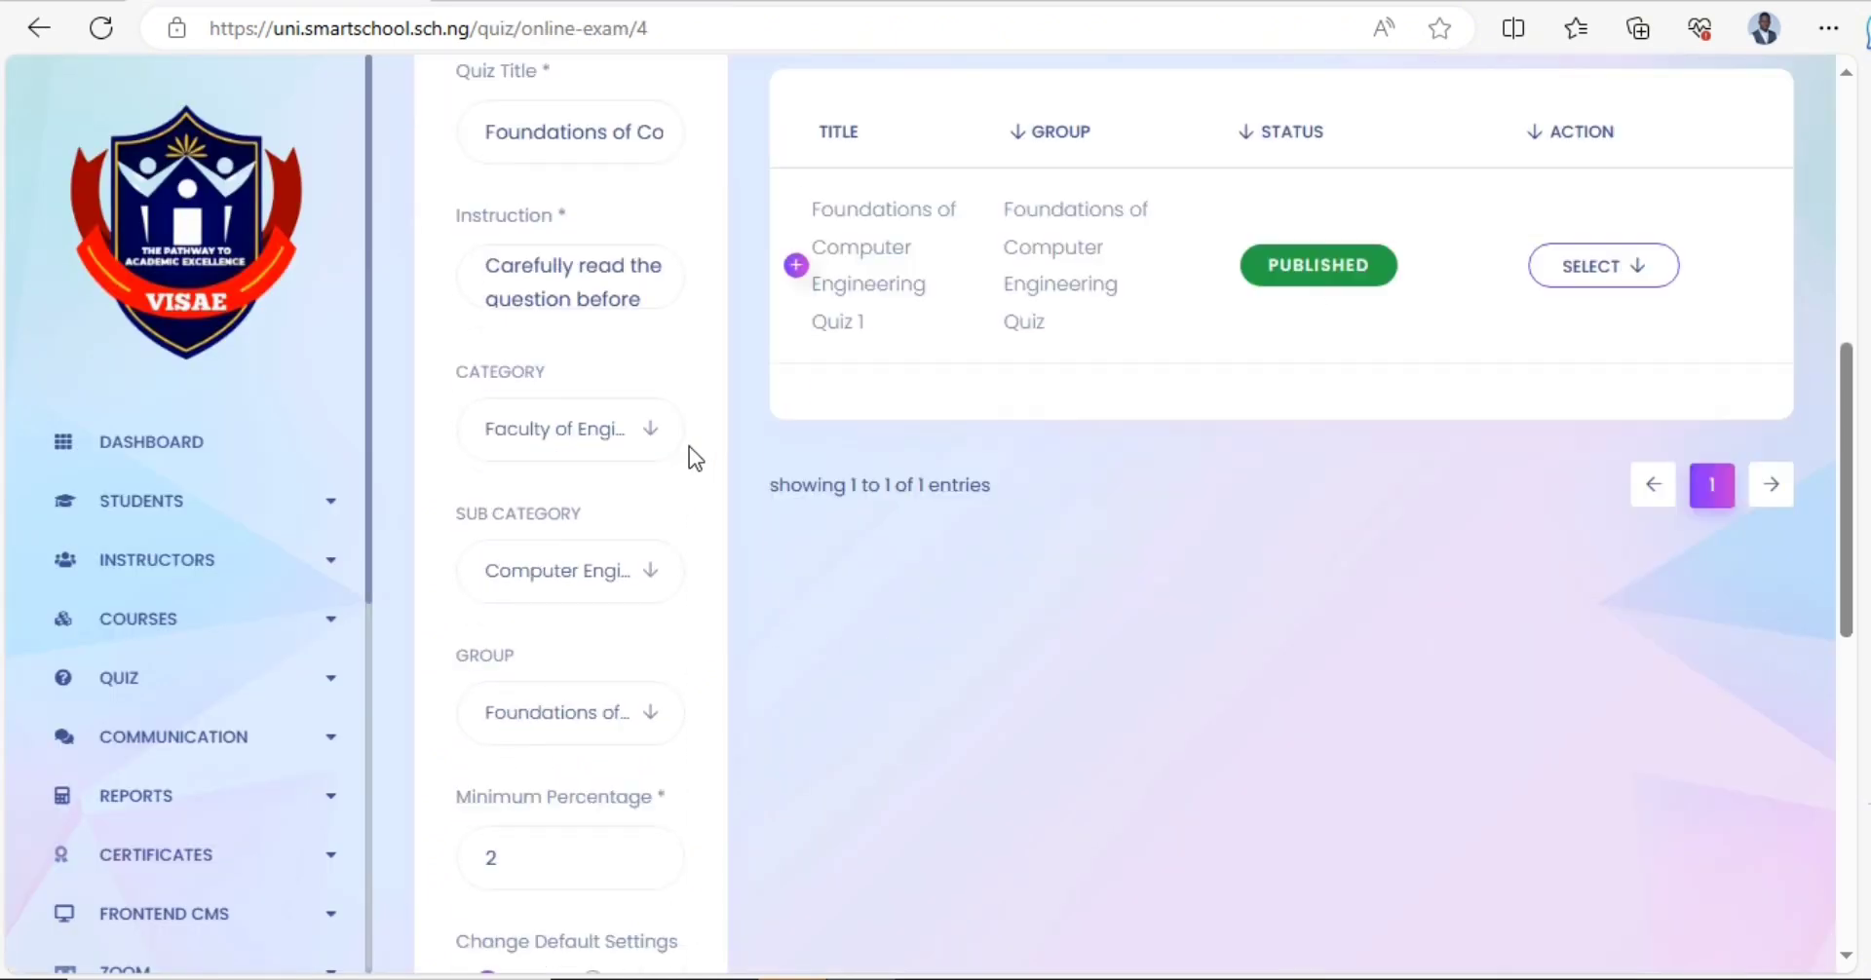
scroll(673, 467, "down", 3)
scroll(572, 643, "down", 5)
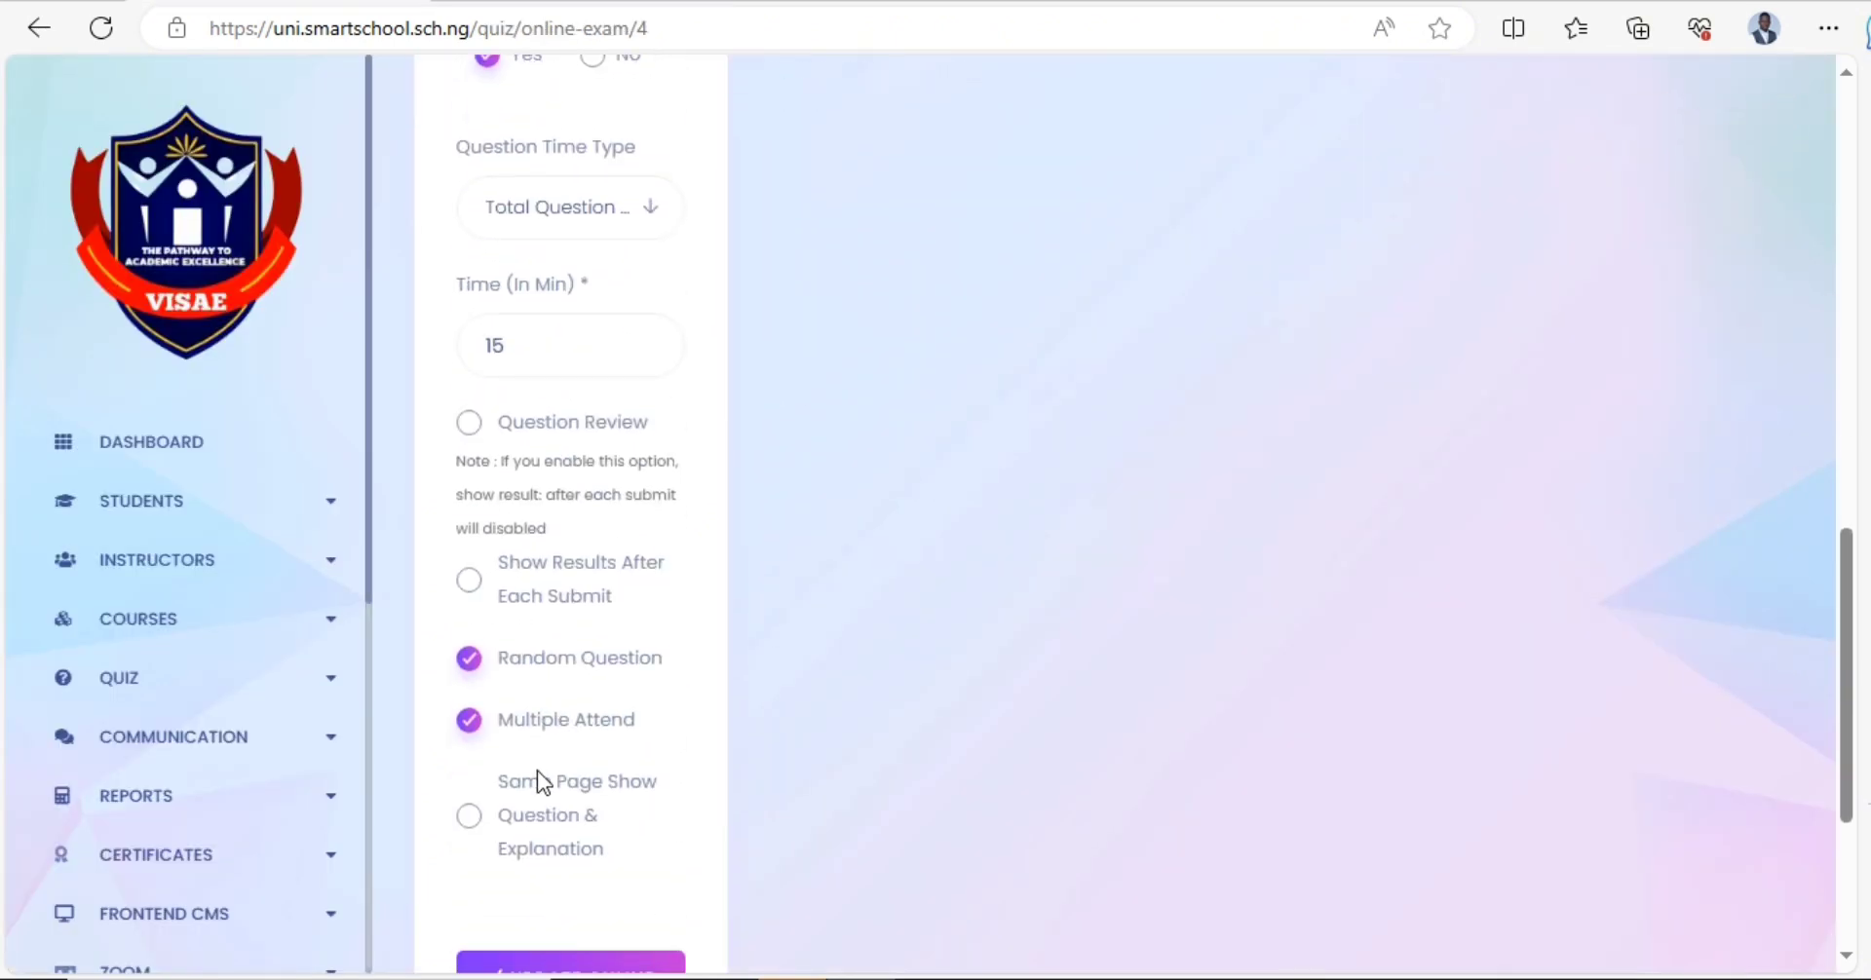
scroll(575, 463, "up", 3)
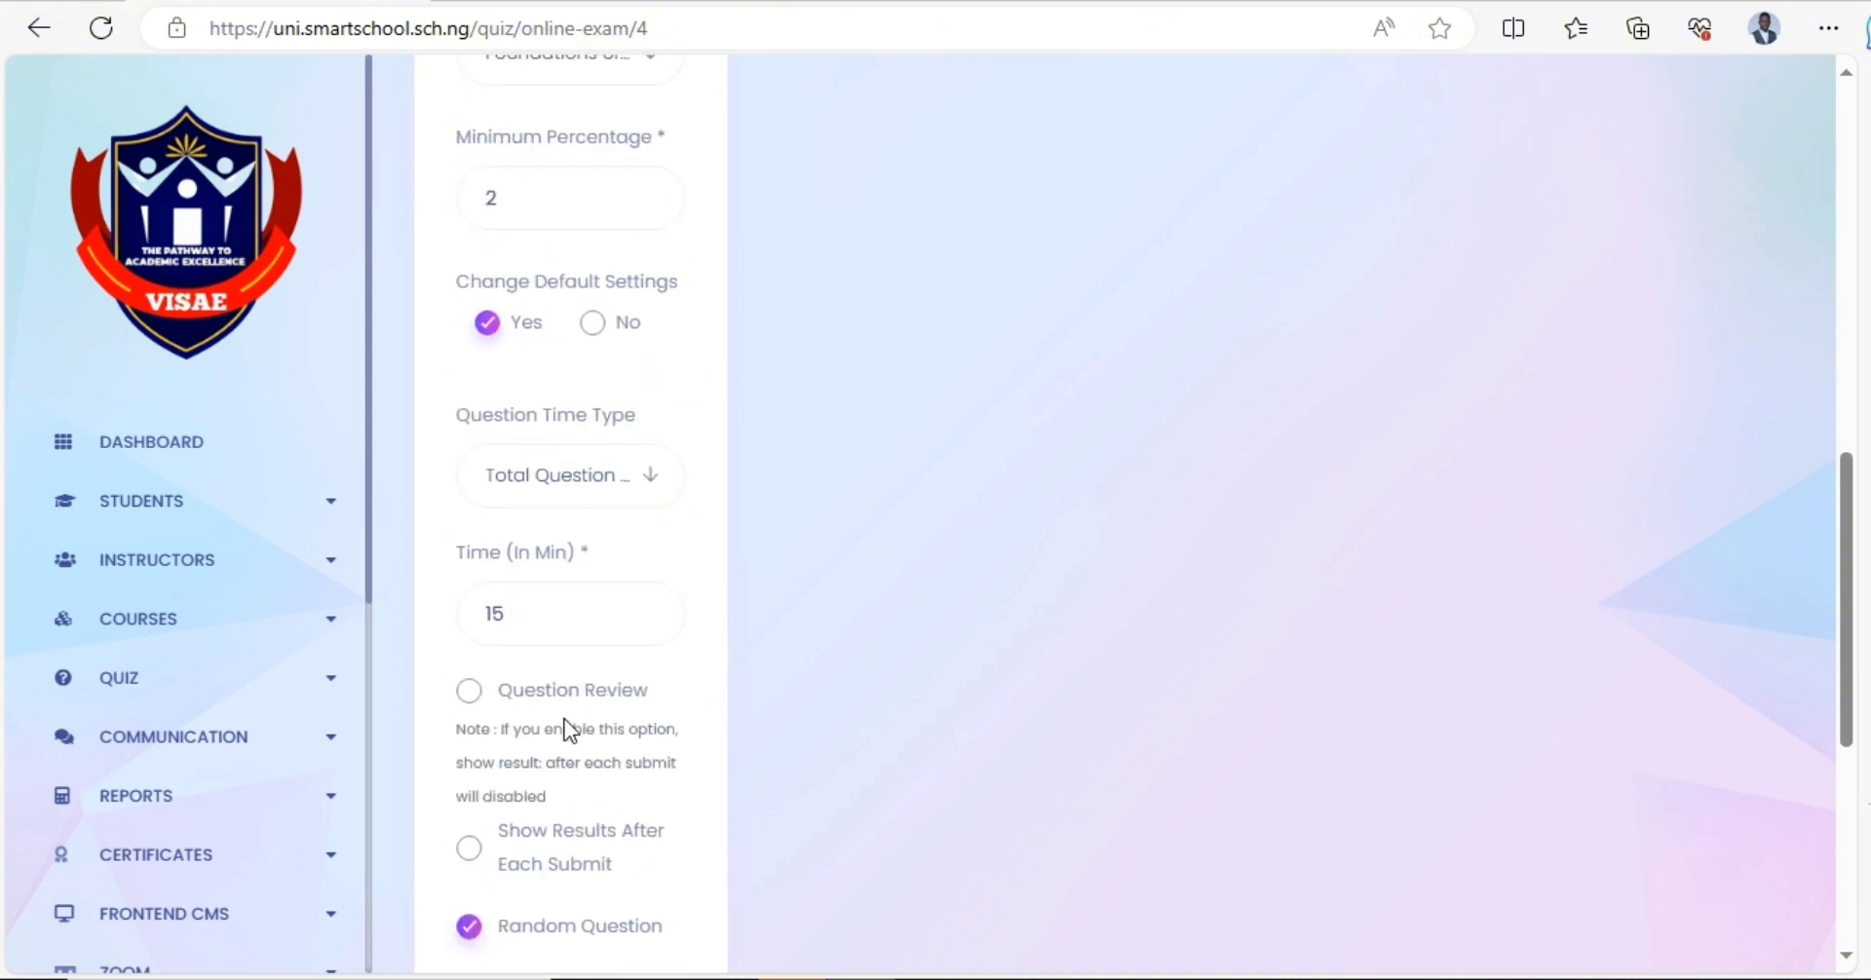
scroll(585, 701, "down", 3)
scroll(586, 682, "up", 8)
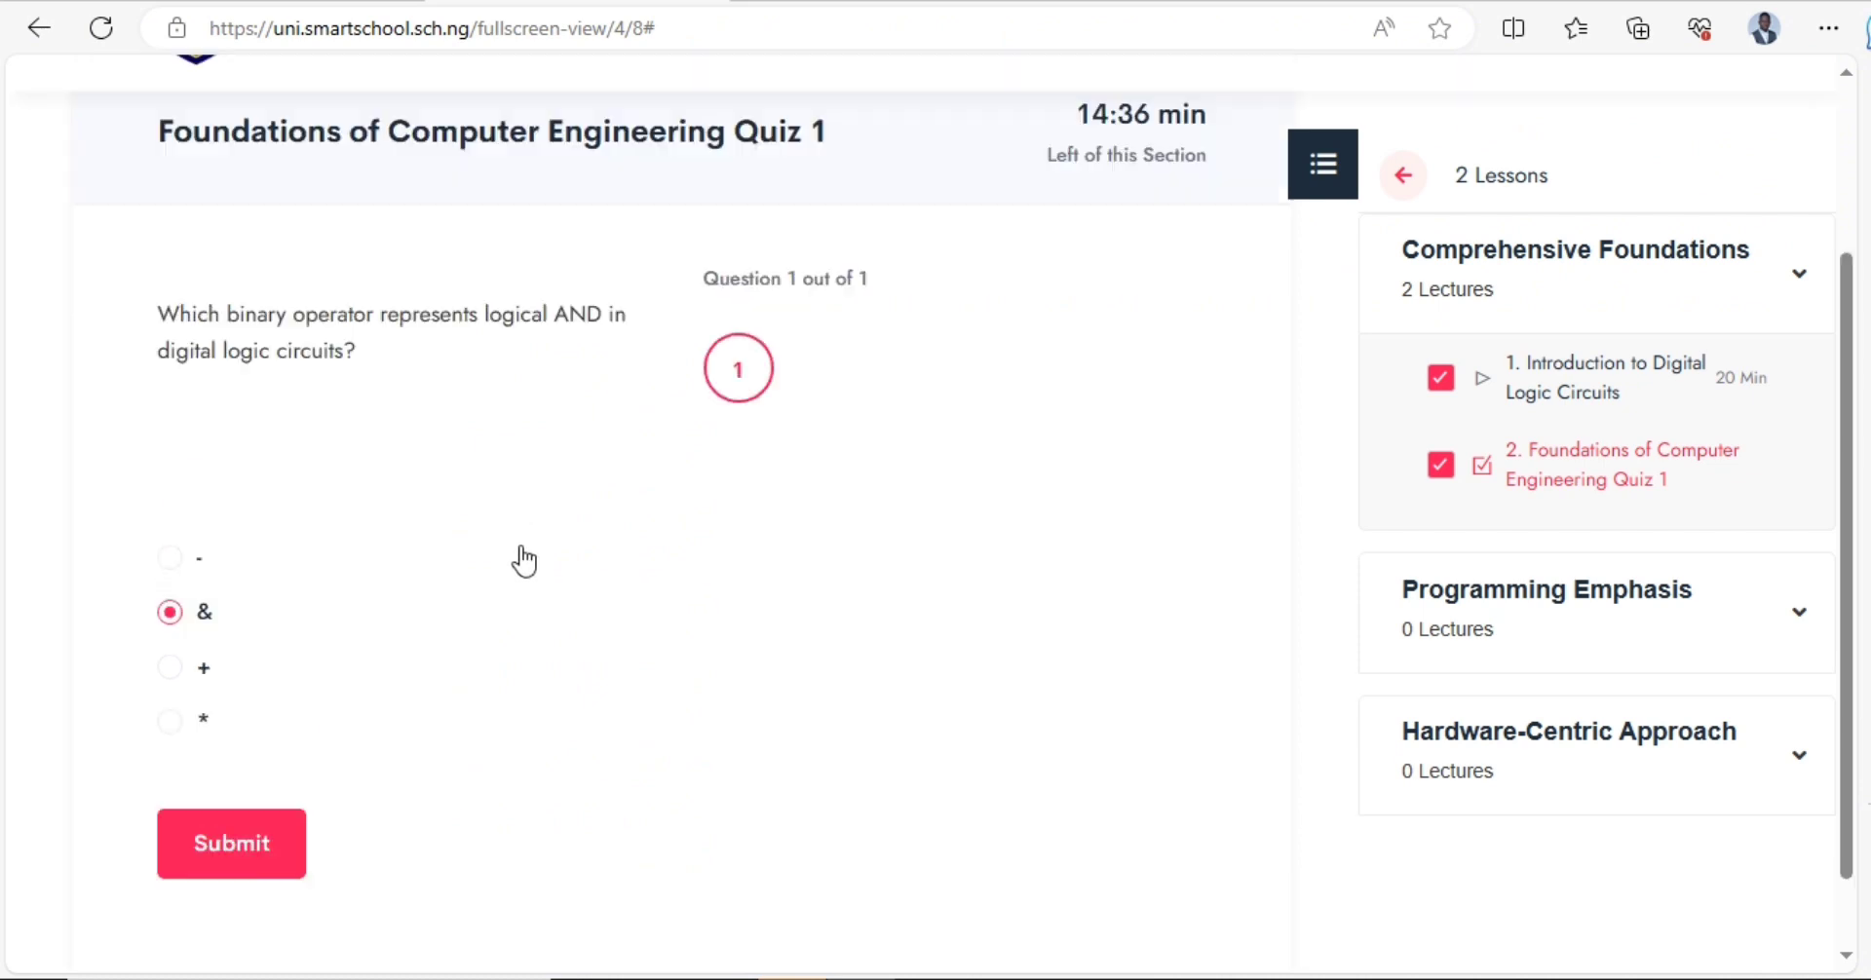
- Return to the running quiz attempt and submit the answer, confirming the submission
scroll(523, 560, "up", 3)
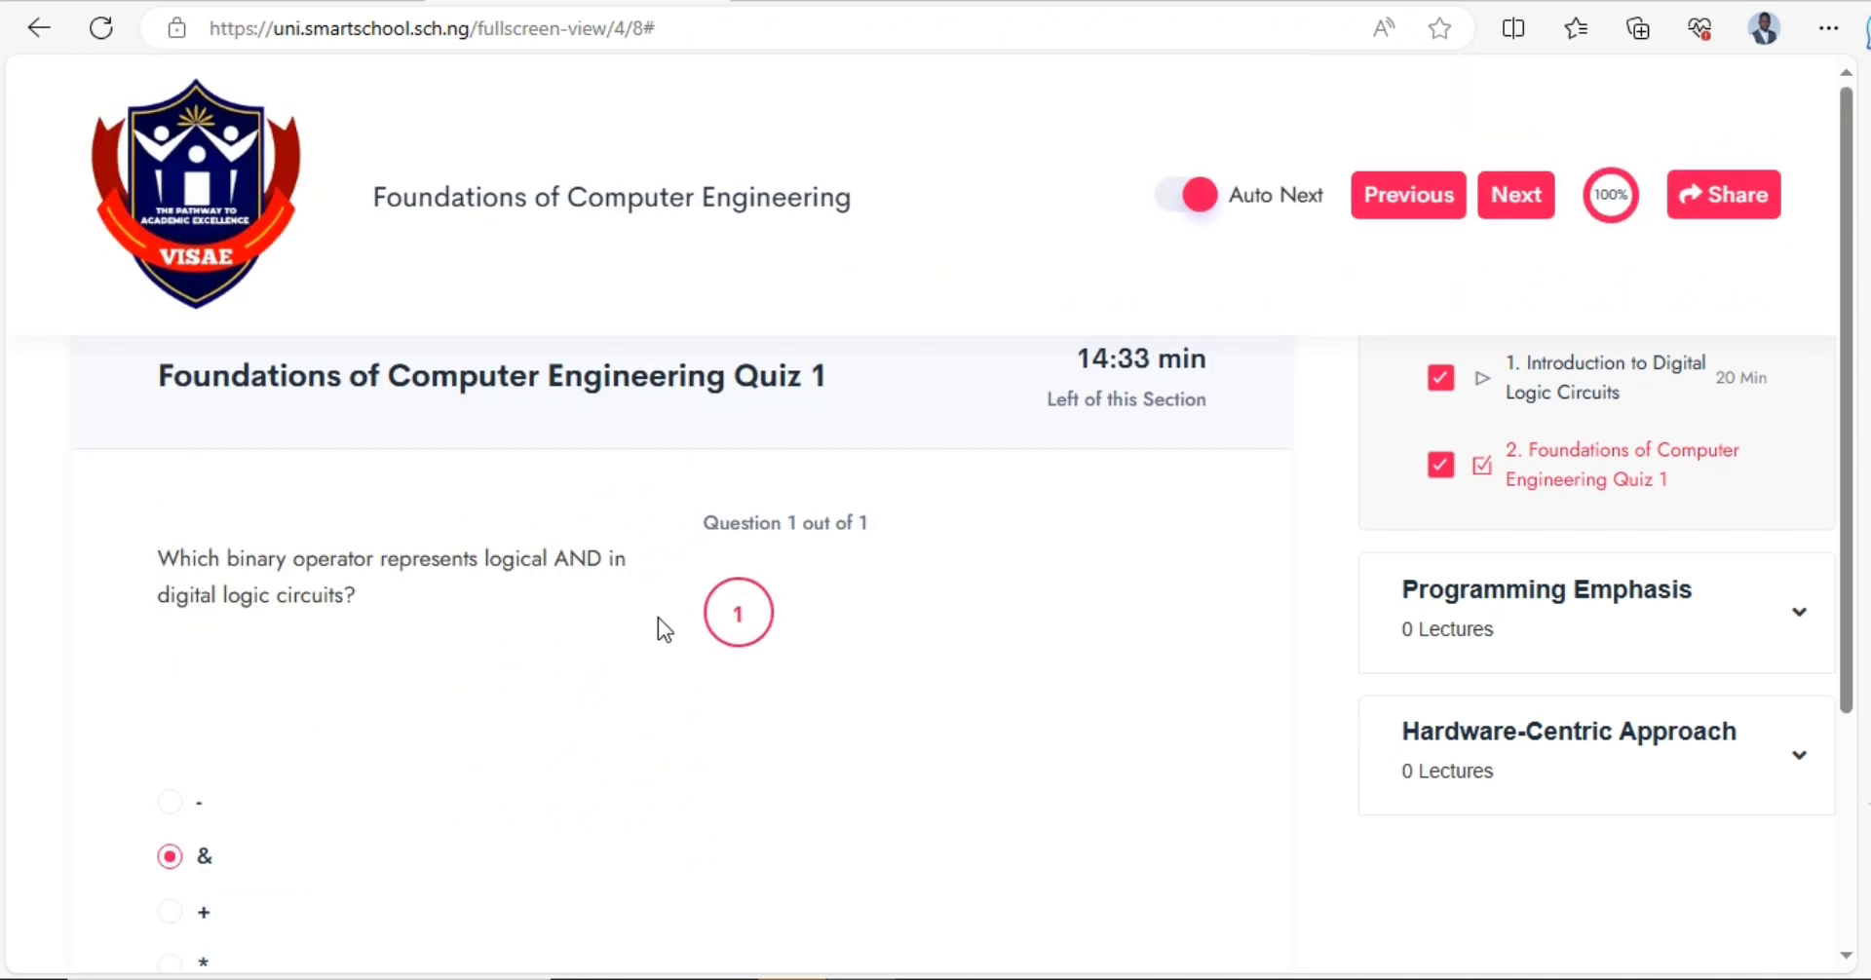
scroll(864, 575, "down", 3)
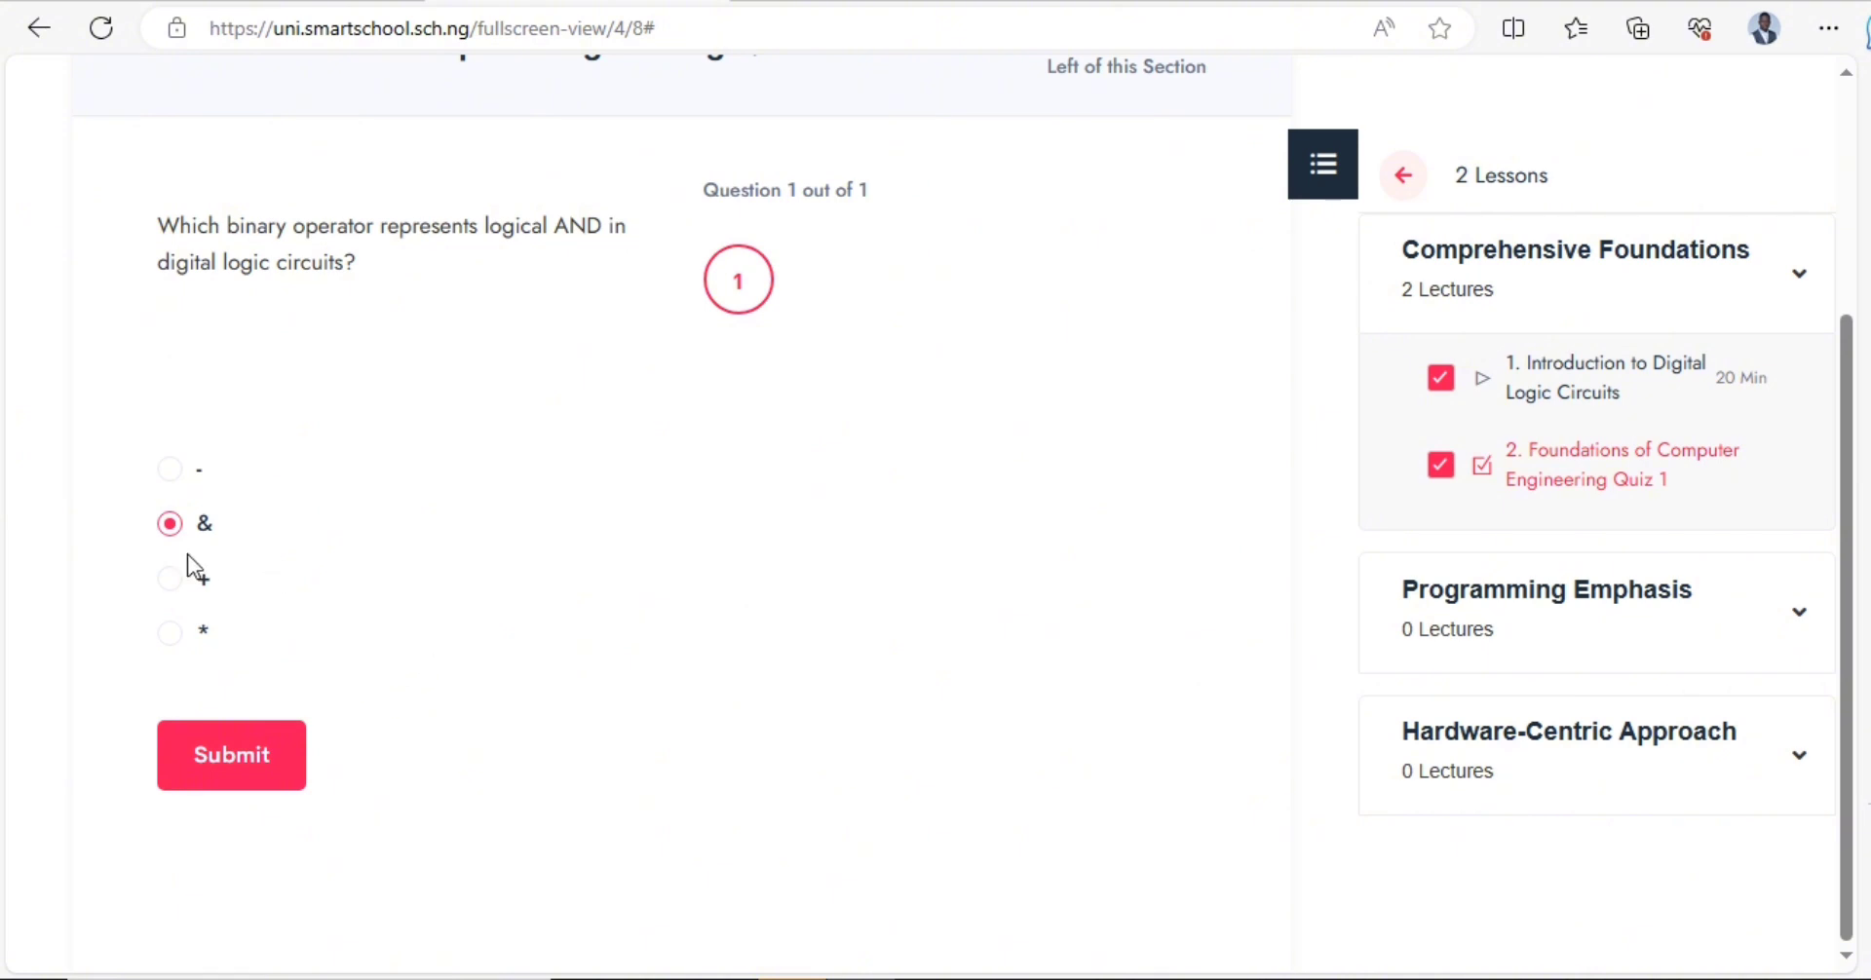
left_click(259, 751)
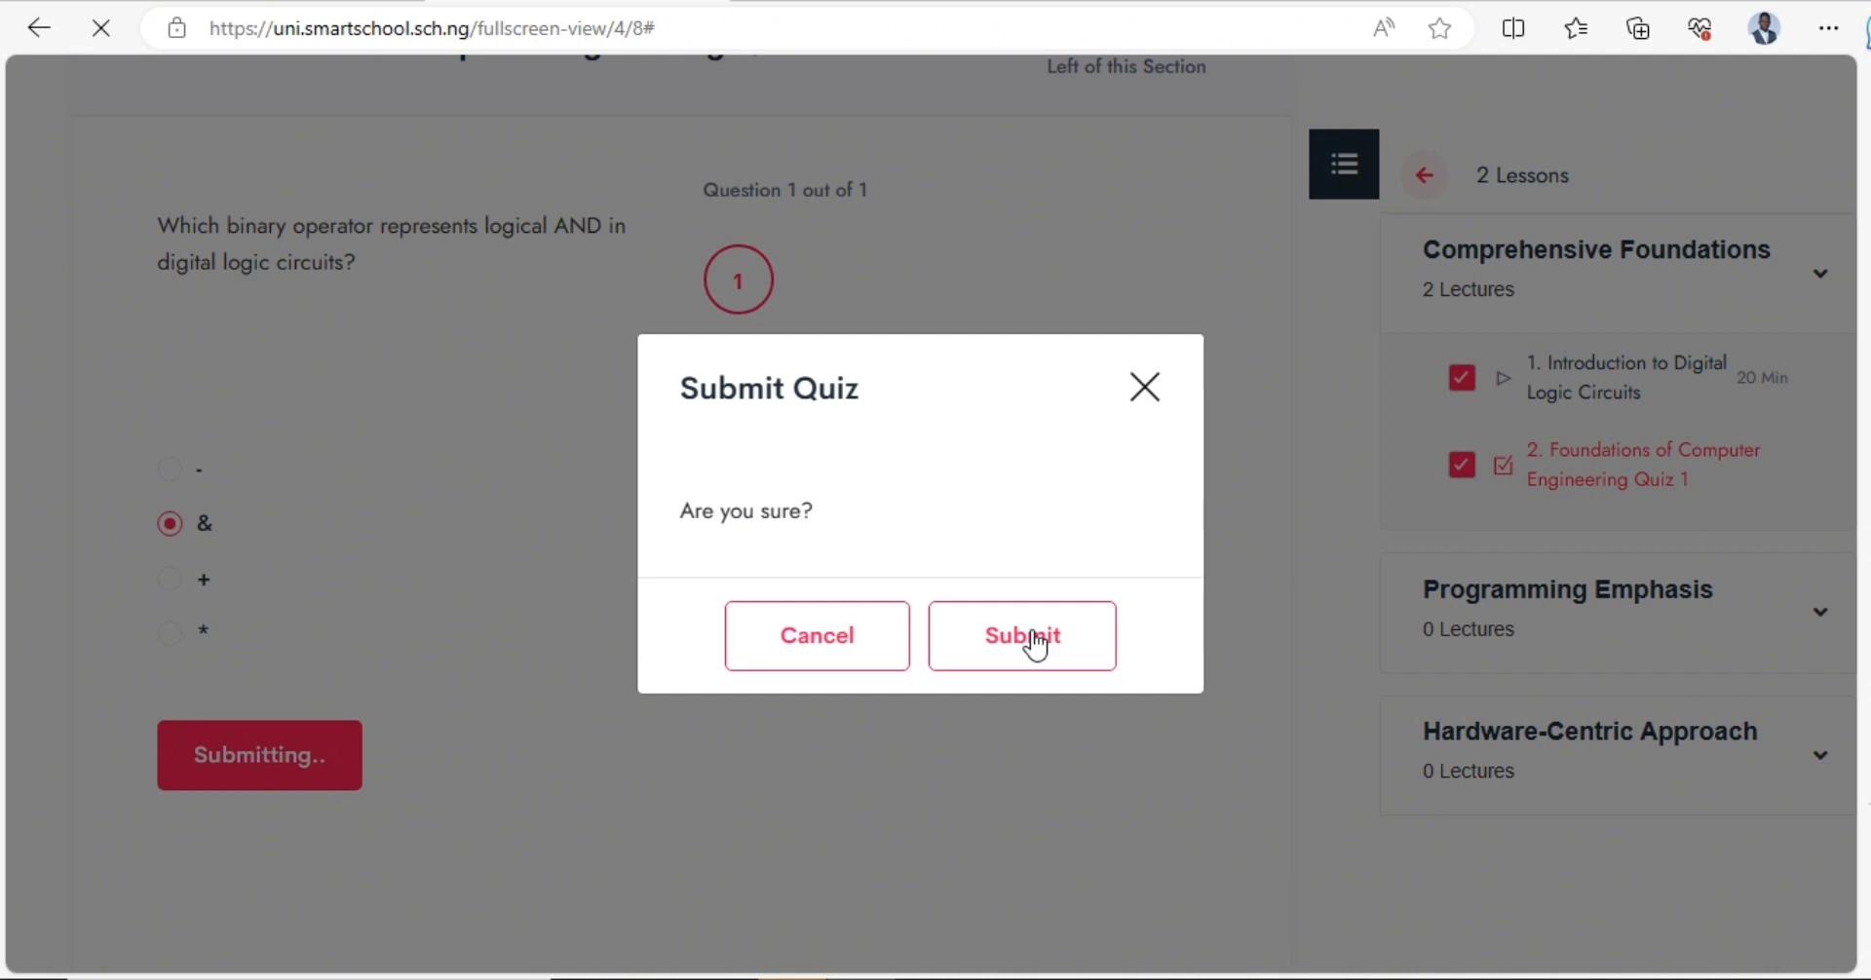
left_click(1033, 643)
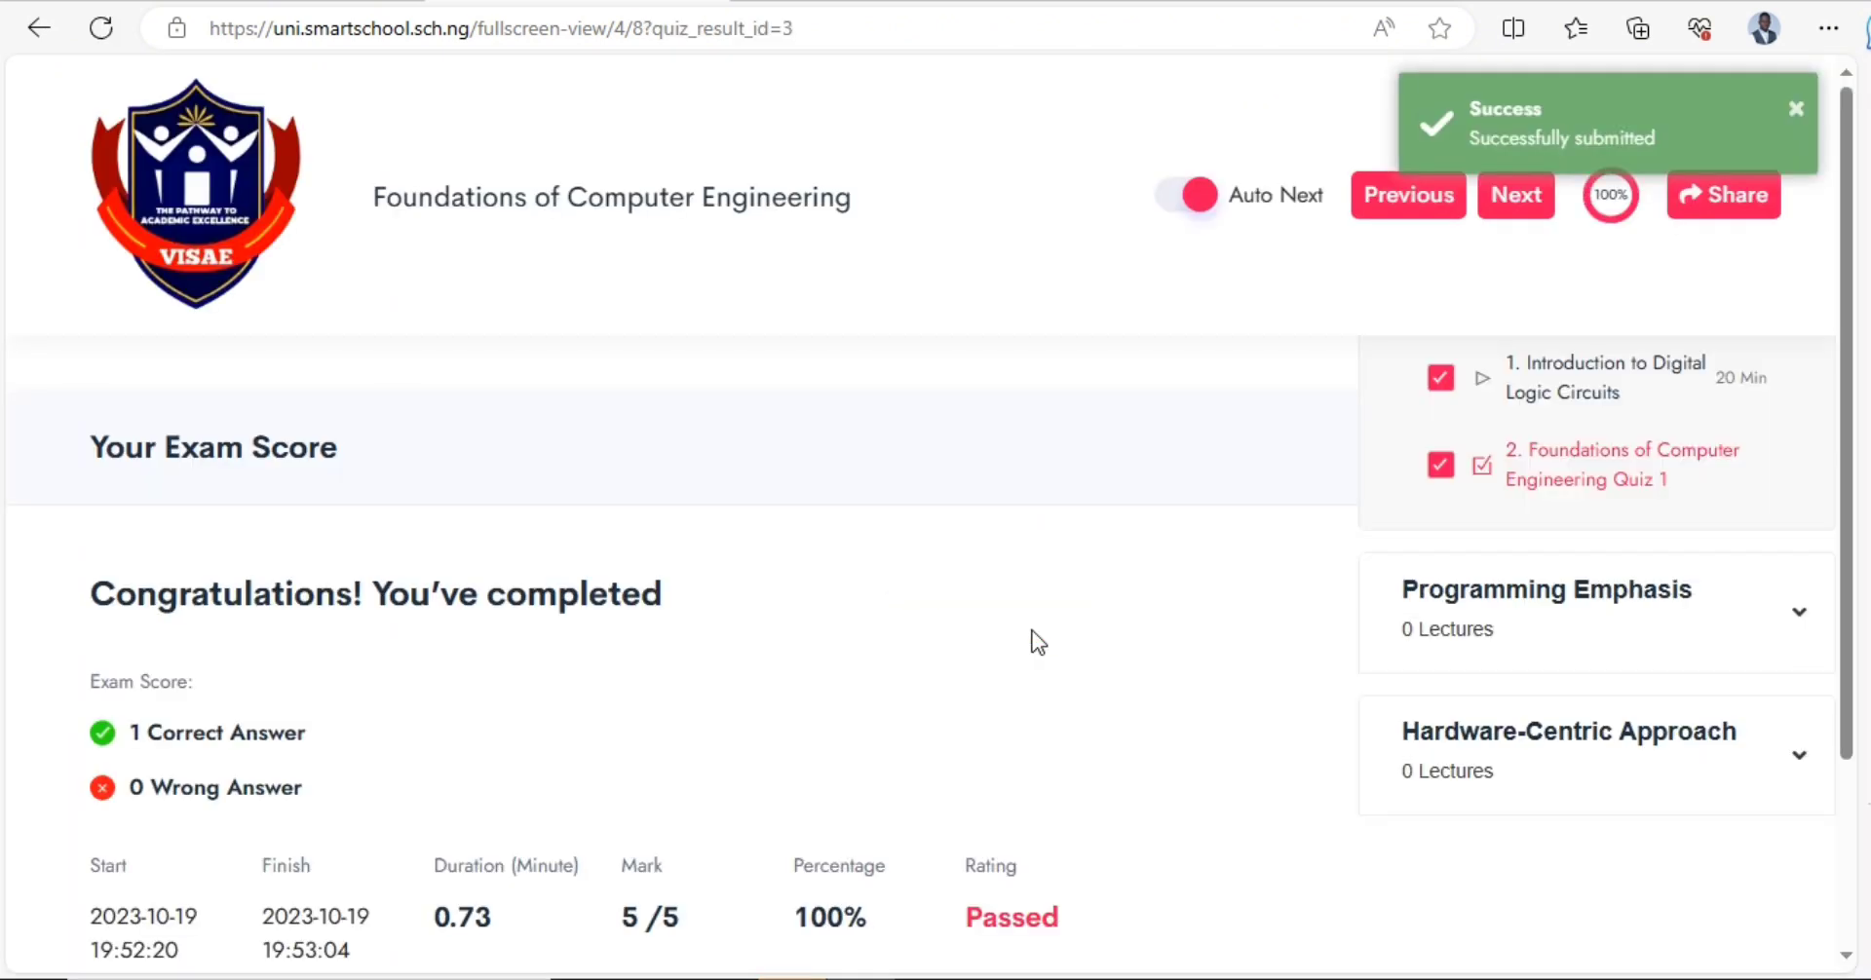
- Review the exam score page of the new attempt and finish it with Done
scroll(1013, 648, "down", 3)
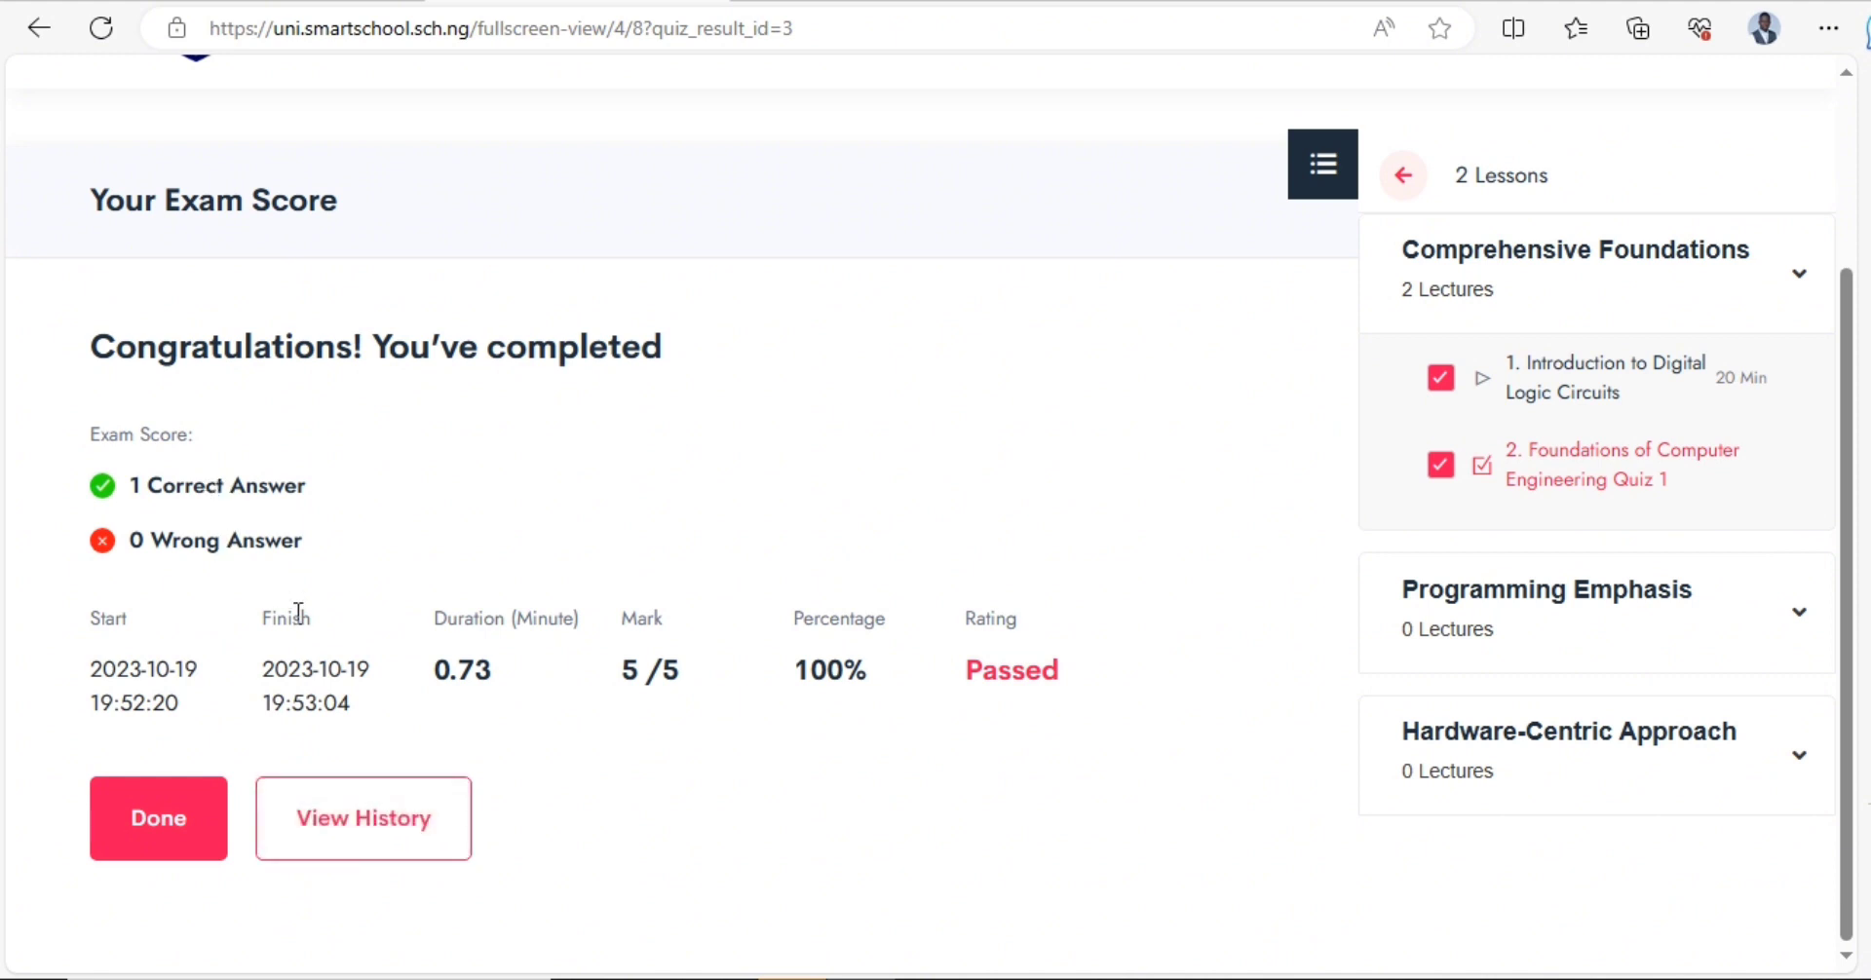
scroll(502, 606, "up", 3)
scroll(499, 599, "down", 3)
scroll(499, 596, "up", 3)
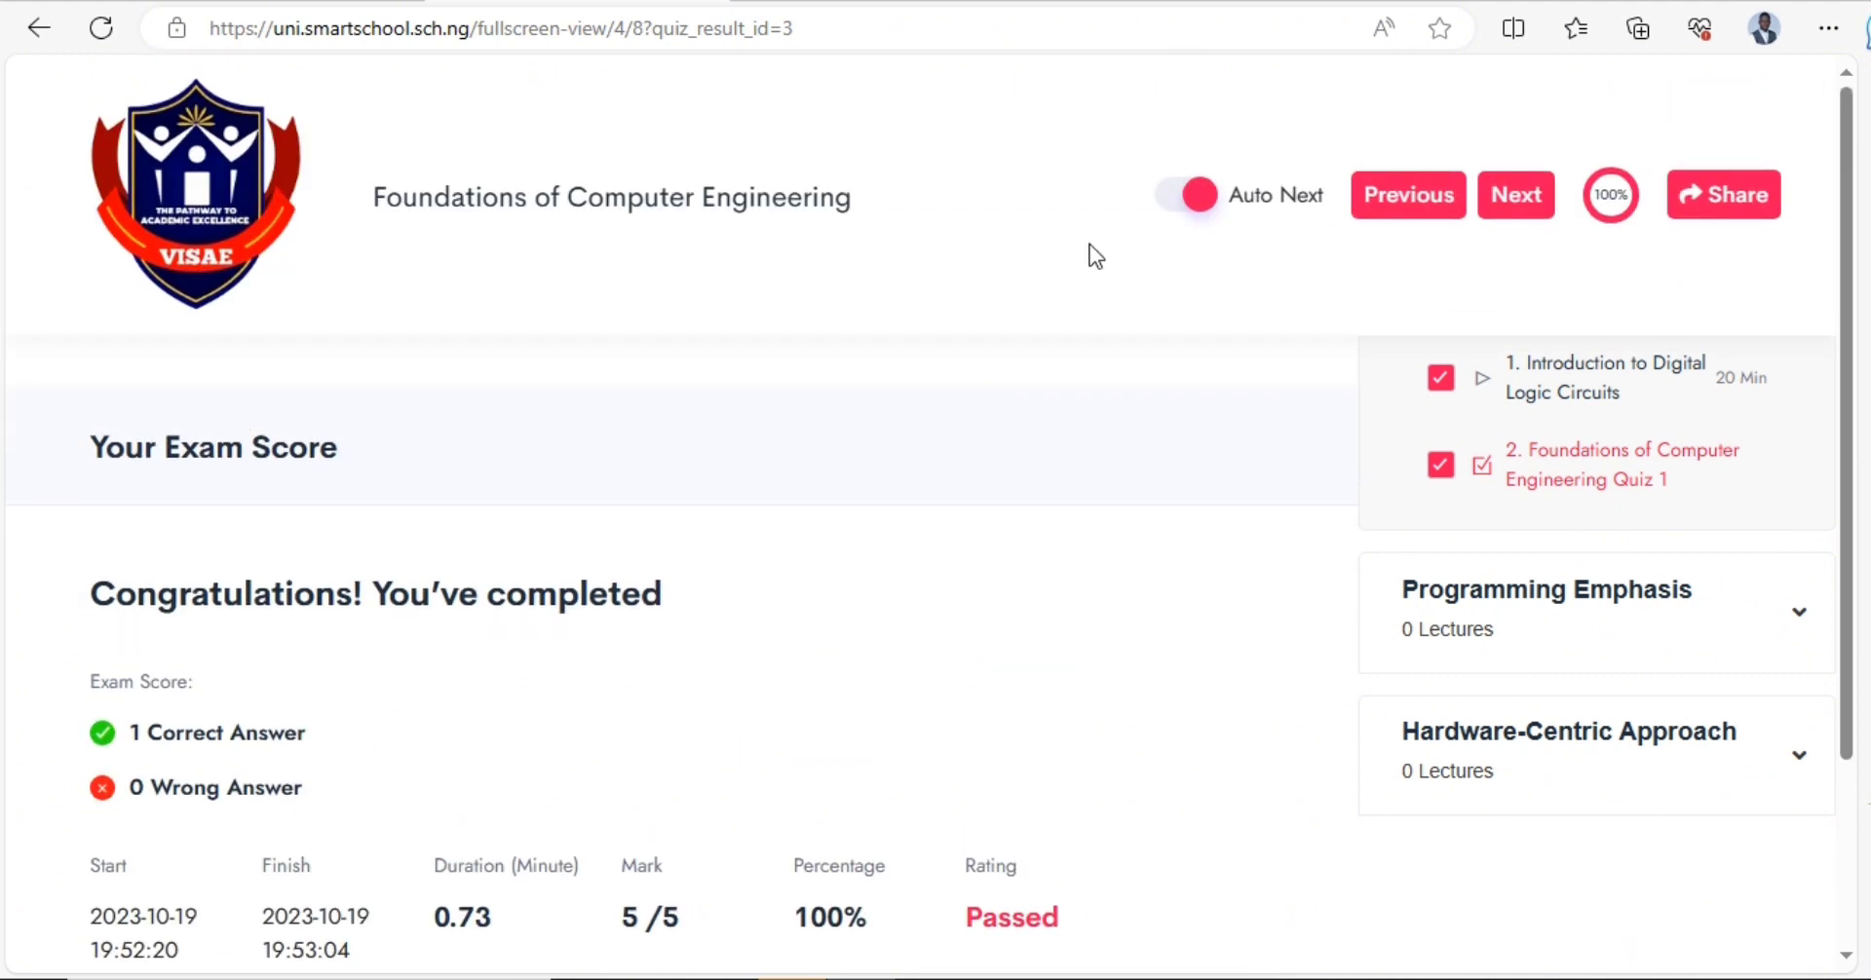
left_click(1199, 200)
scroll(685, 513, "down", 3)
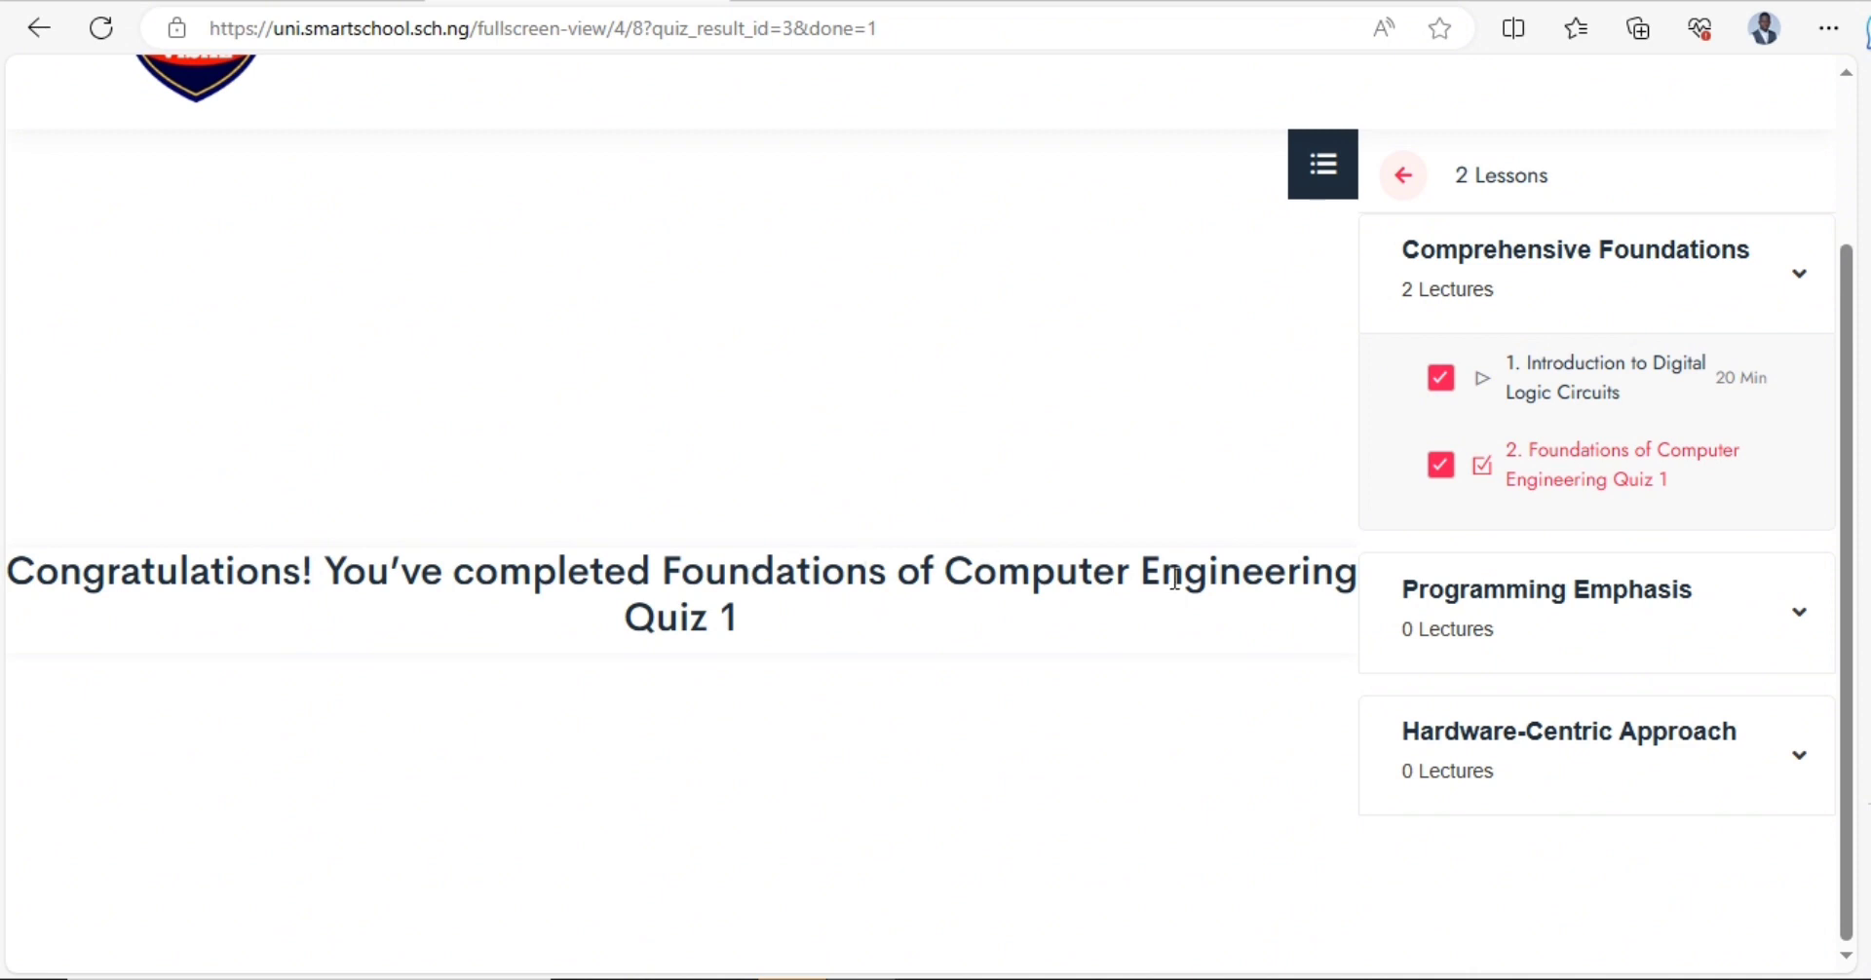
scroll(1156, 605, "up", 3)
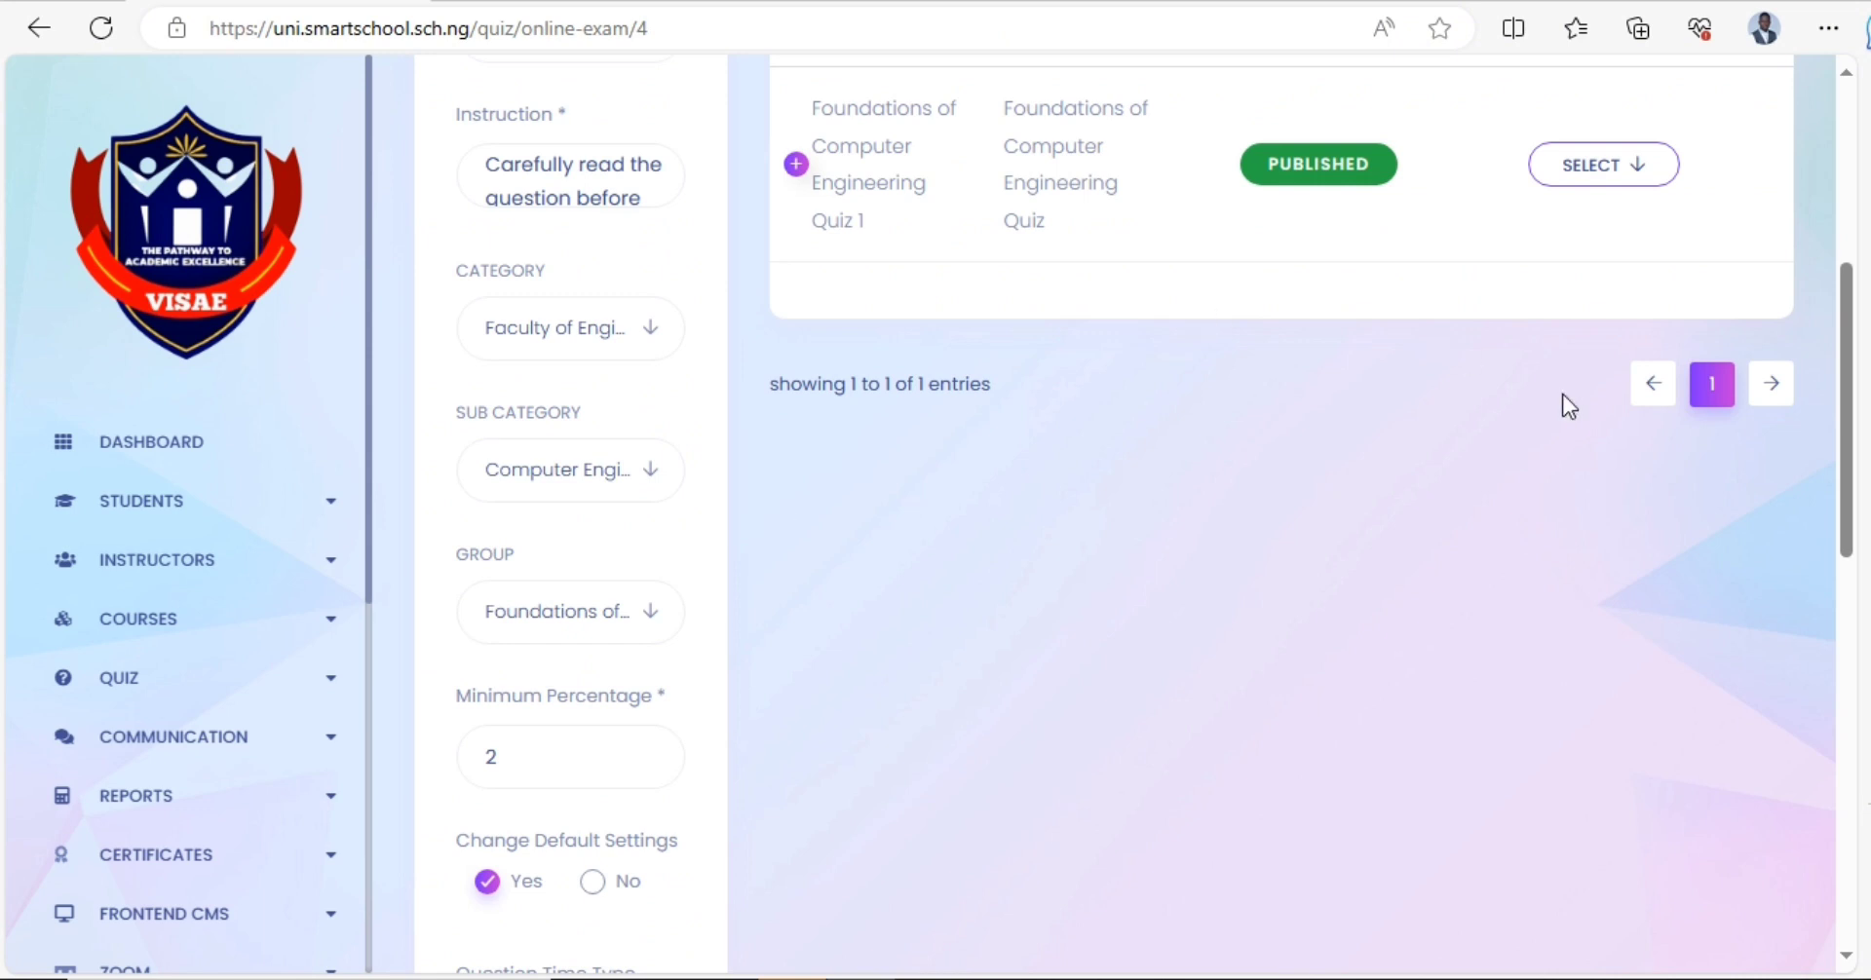
- Go back to the online quiz list and open the mark register of Foundations of Computer Engineering Quiz 1
scroll(1563, 393, "up", 3)
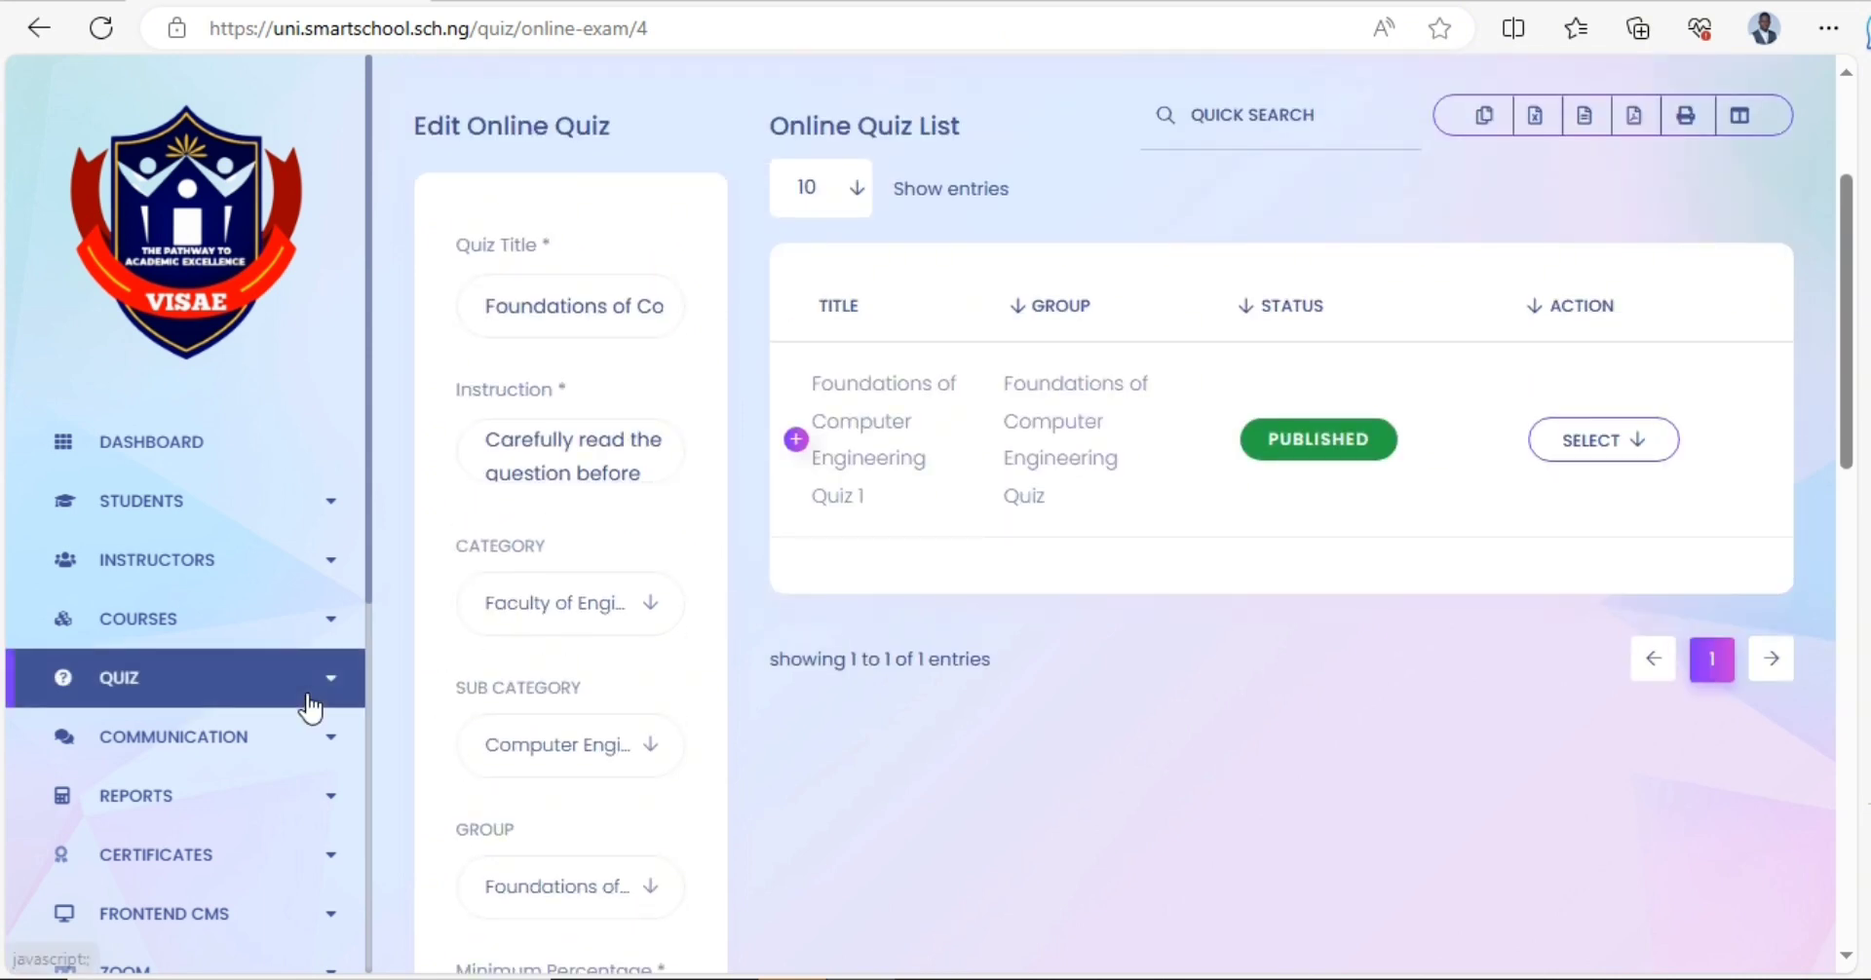
left_click(341, 690)
scroll(341, 692, "down", 3)
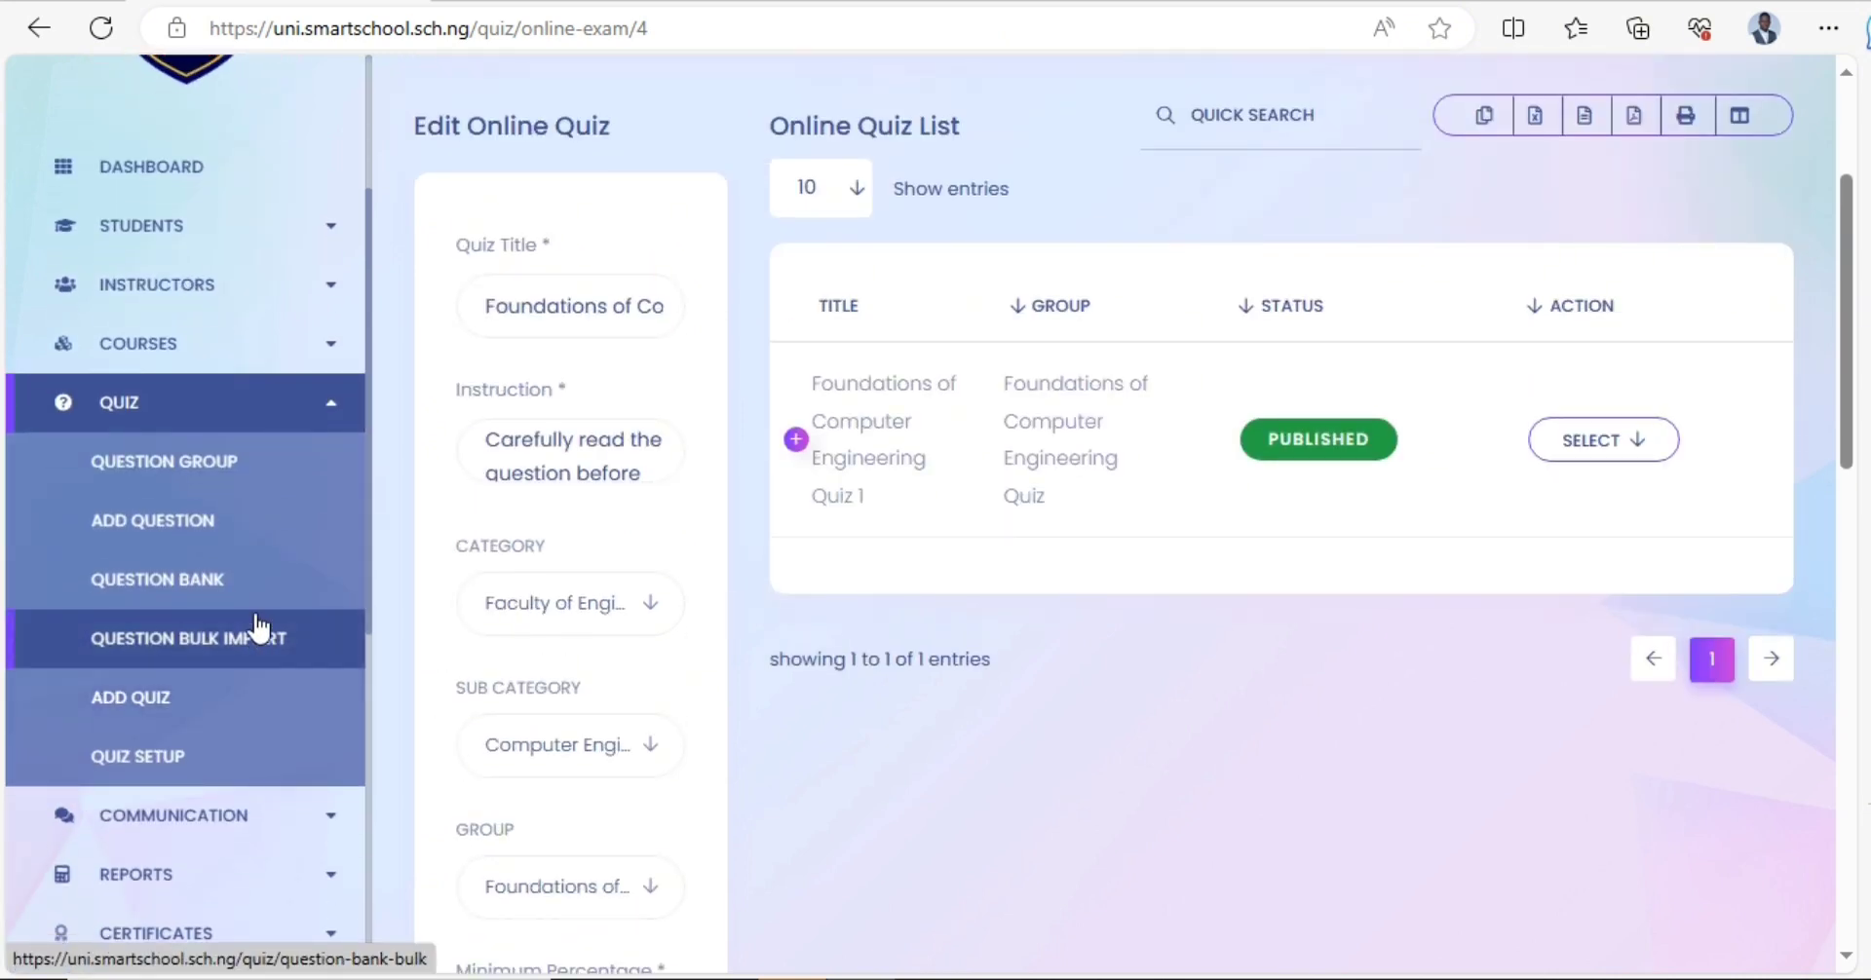
left_click(223, 726)
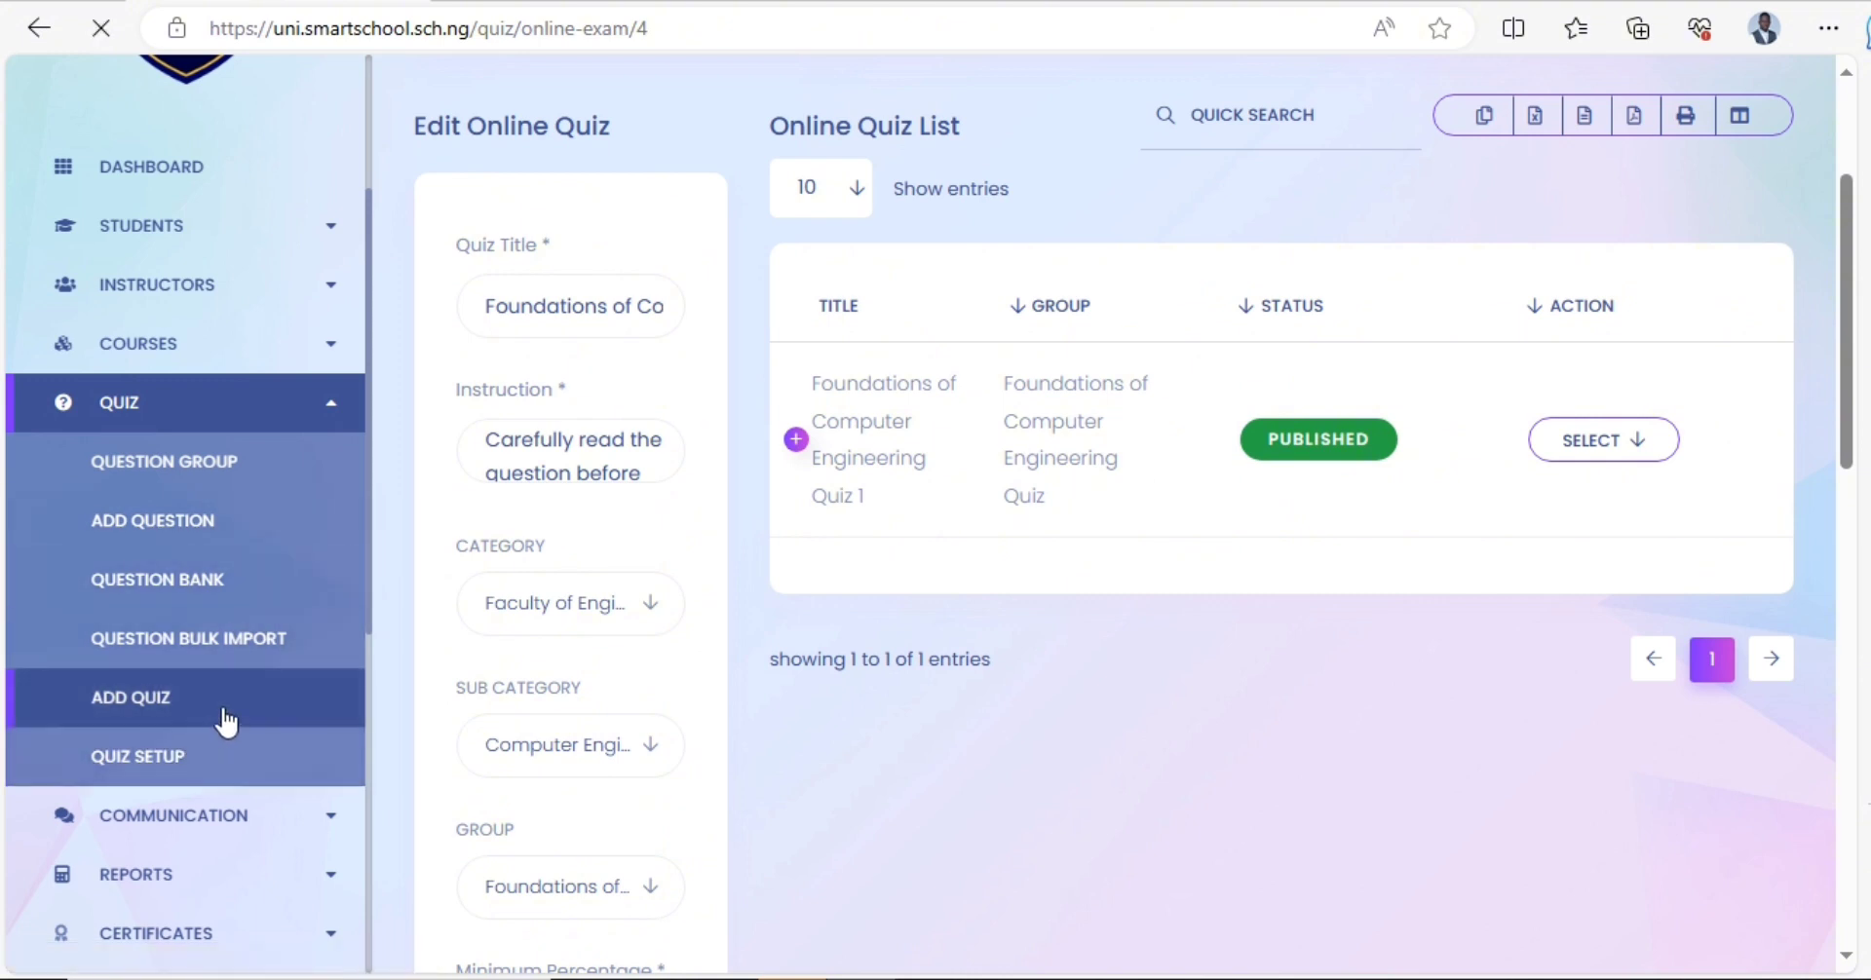
scroll(747, 628, "down", 7)
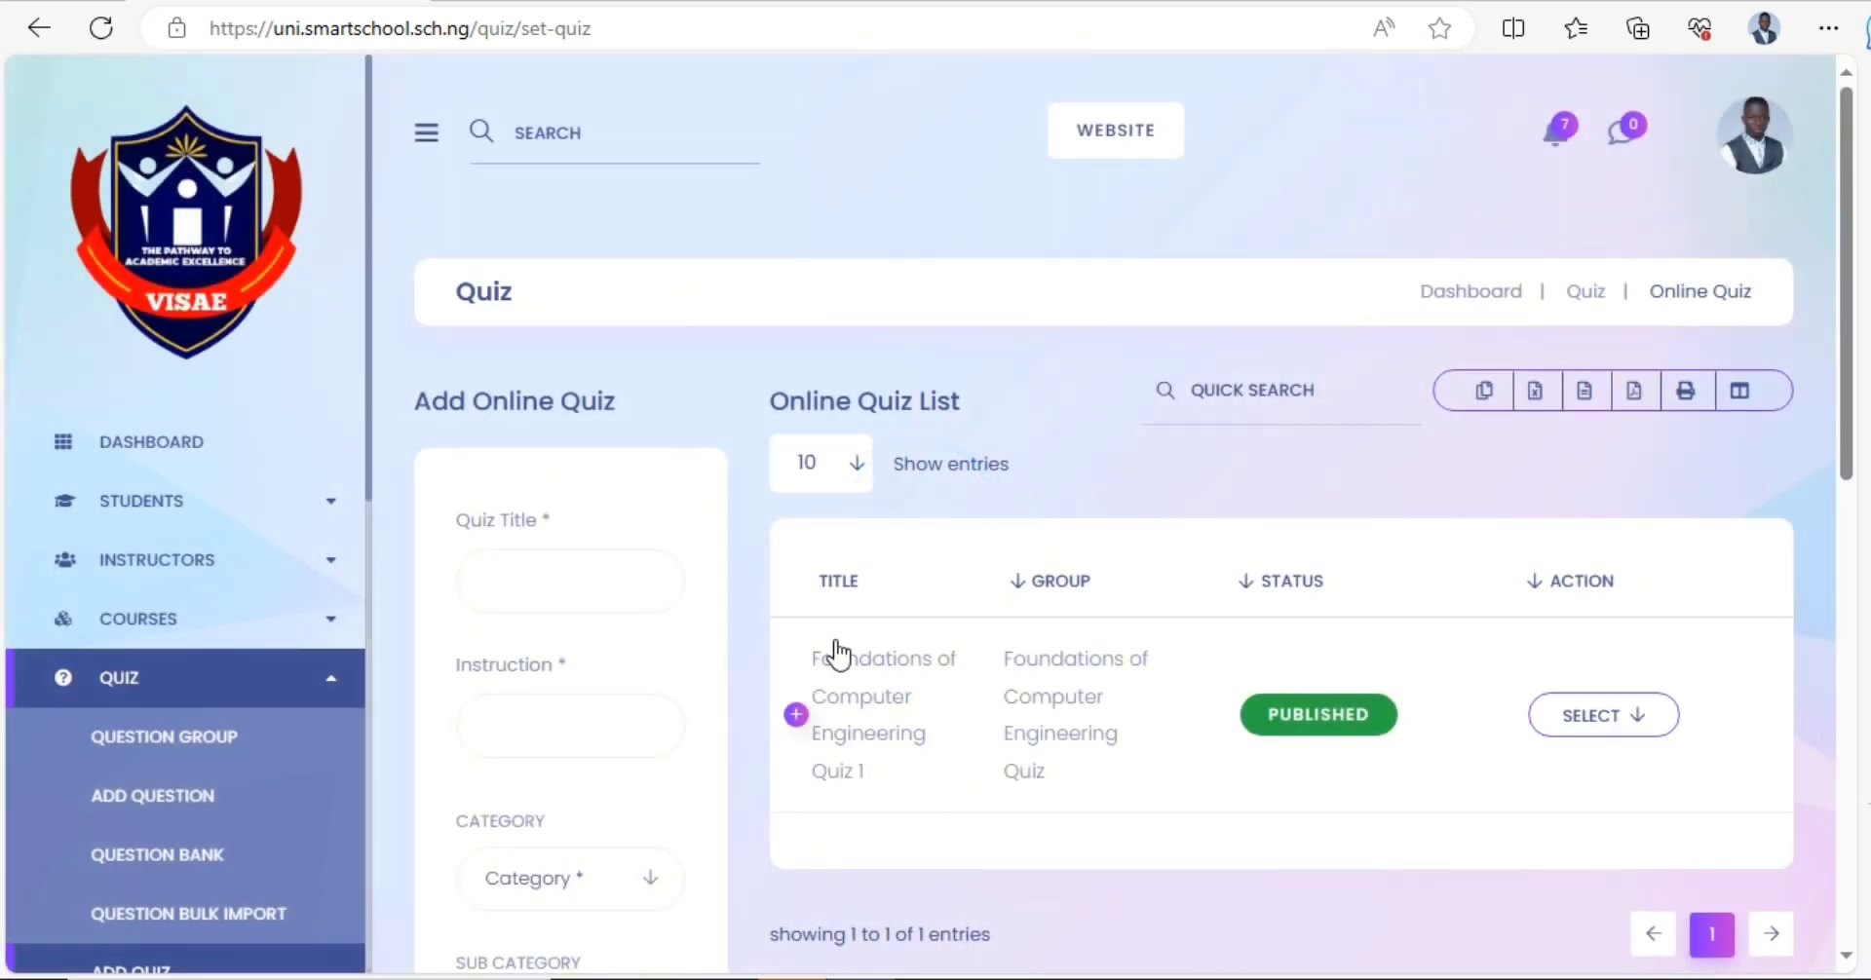
left_click(1650, 722)
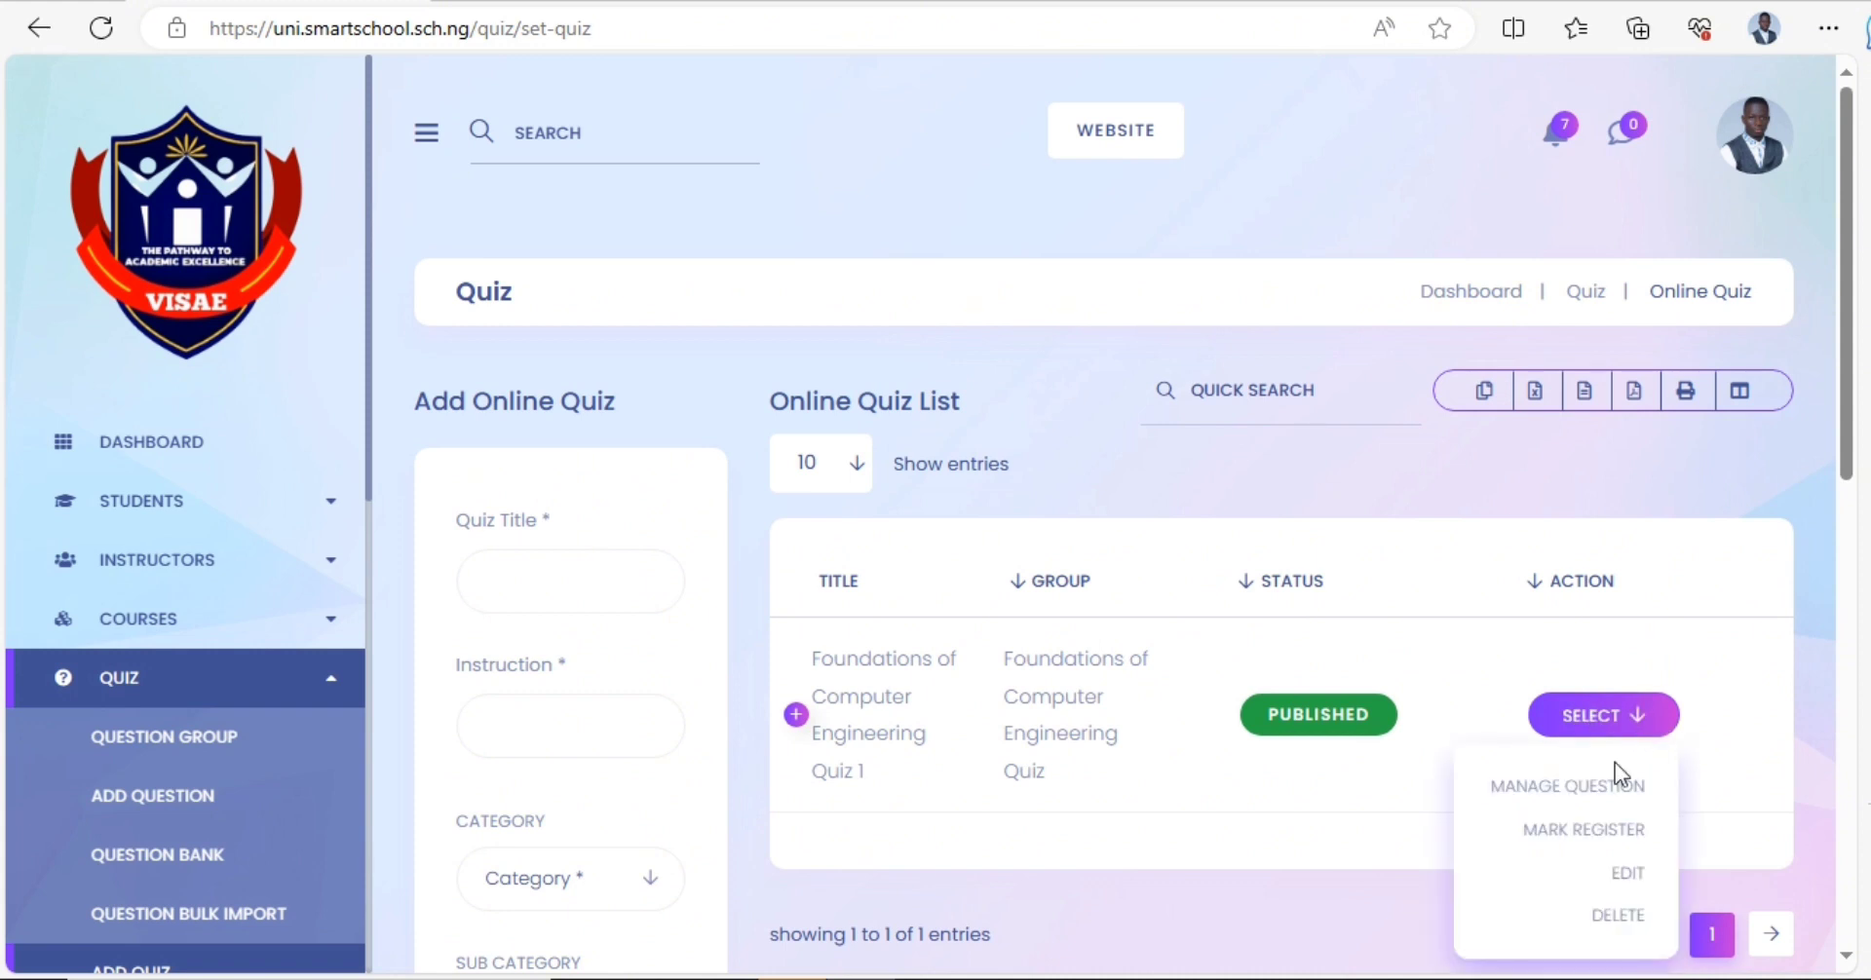
left_click(1584, 831)
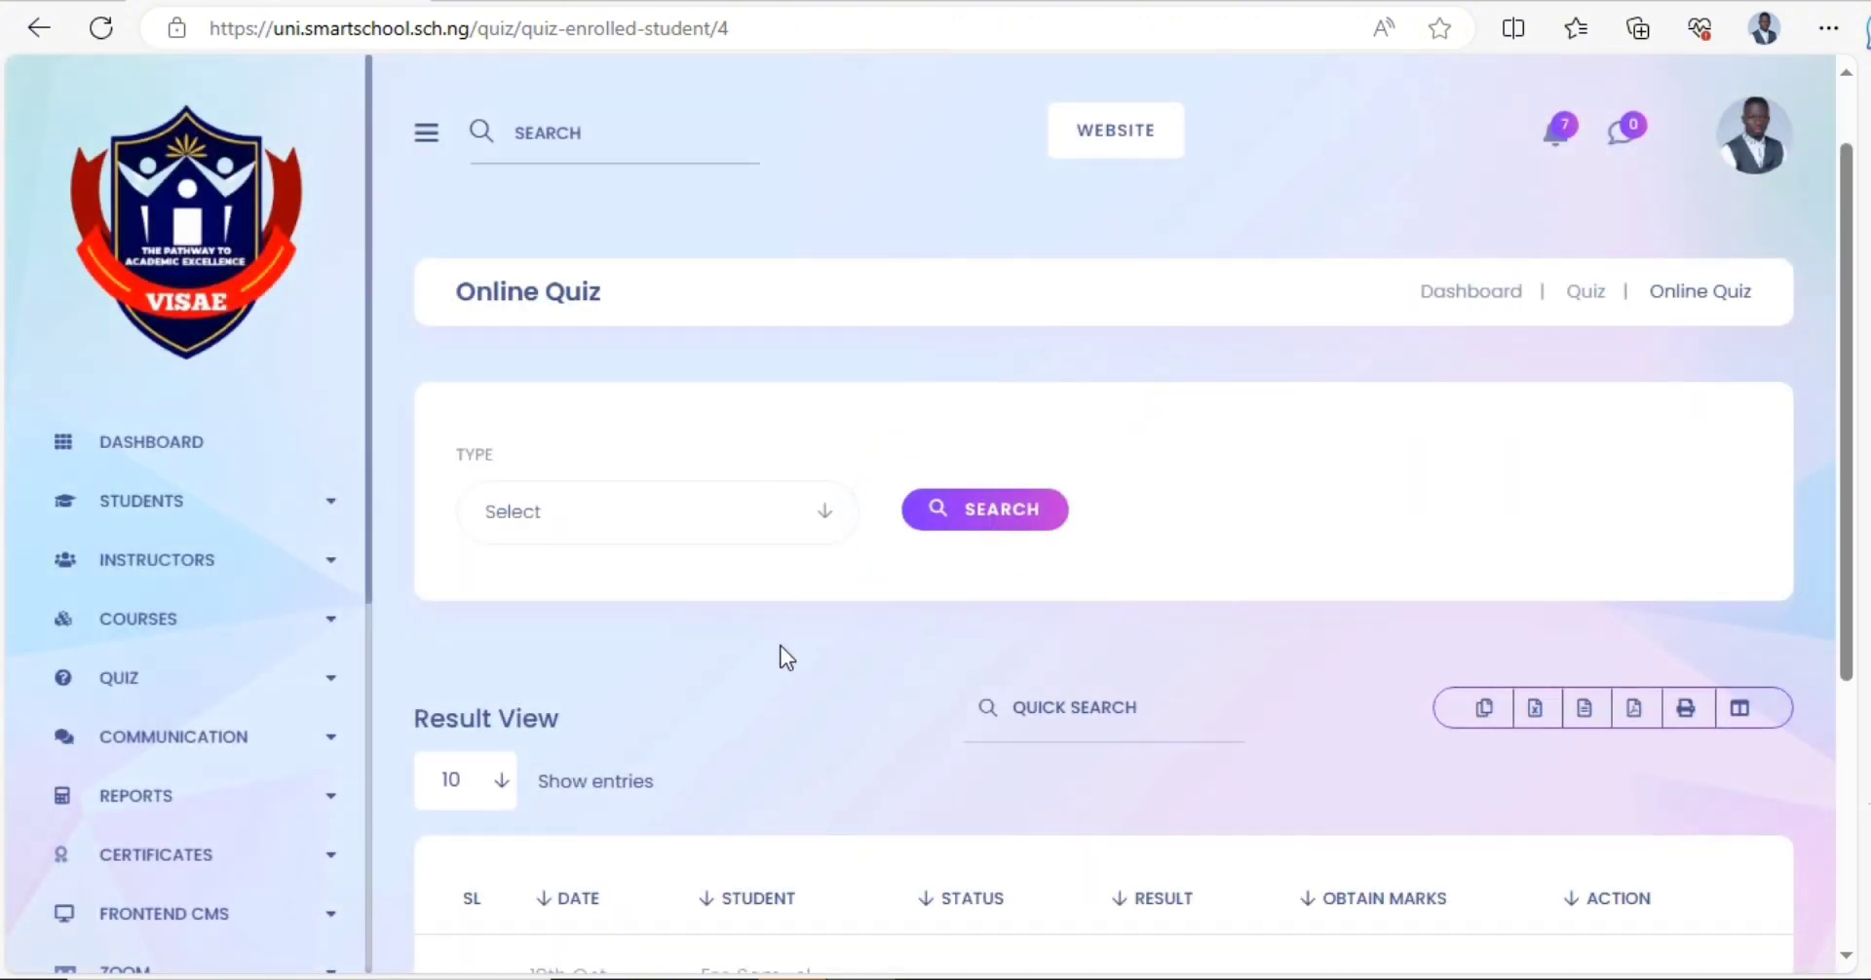
- Review the quiz's student results, including each attempt's date, status, result and obtained marks
scroll(781, 646, "down", 5)
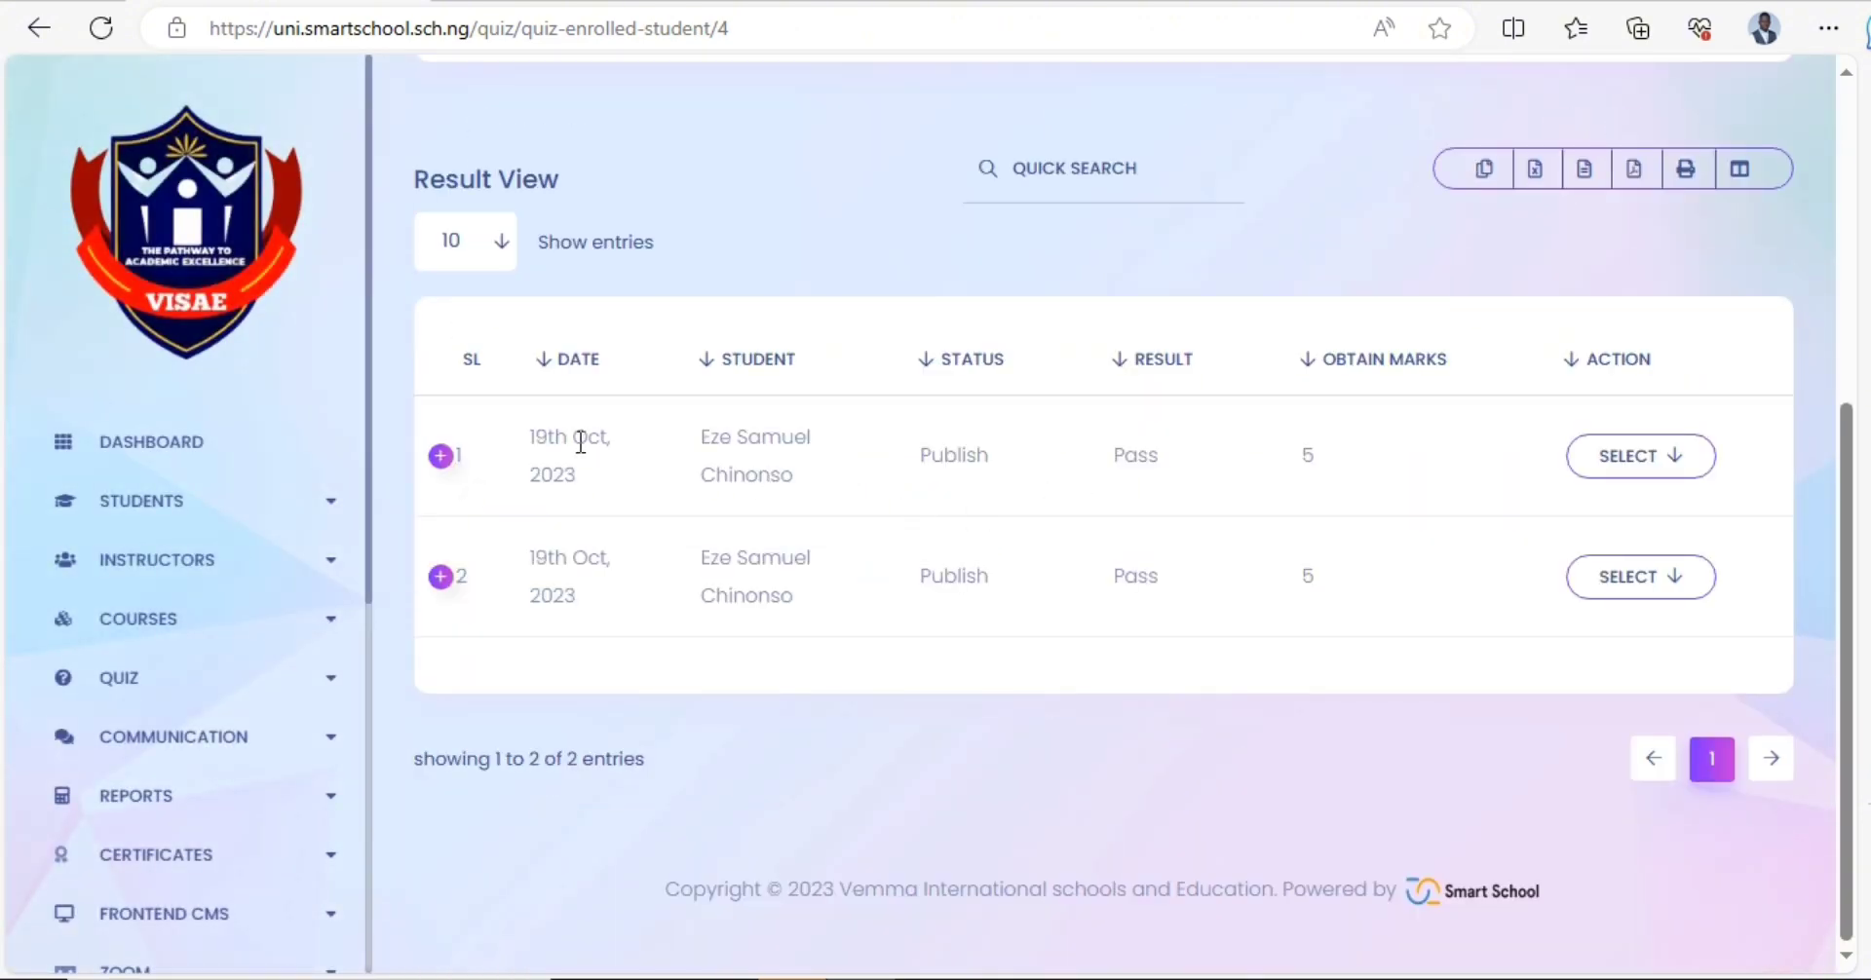
scroll(581, 444, "up", 3)
scroll(530, 651, "down", 3)
double_click(1308, 451)
- View the marking script of the first listed attempt and examine the question, selected answer and marking
left_click(1696, 466)
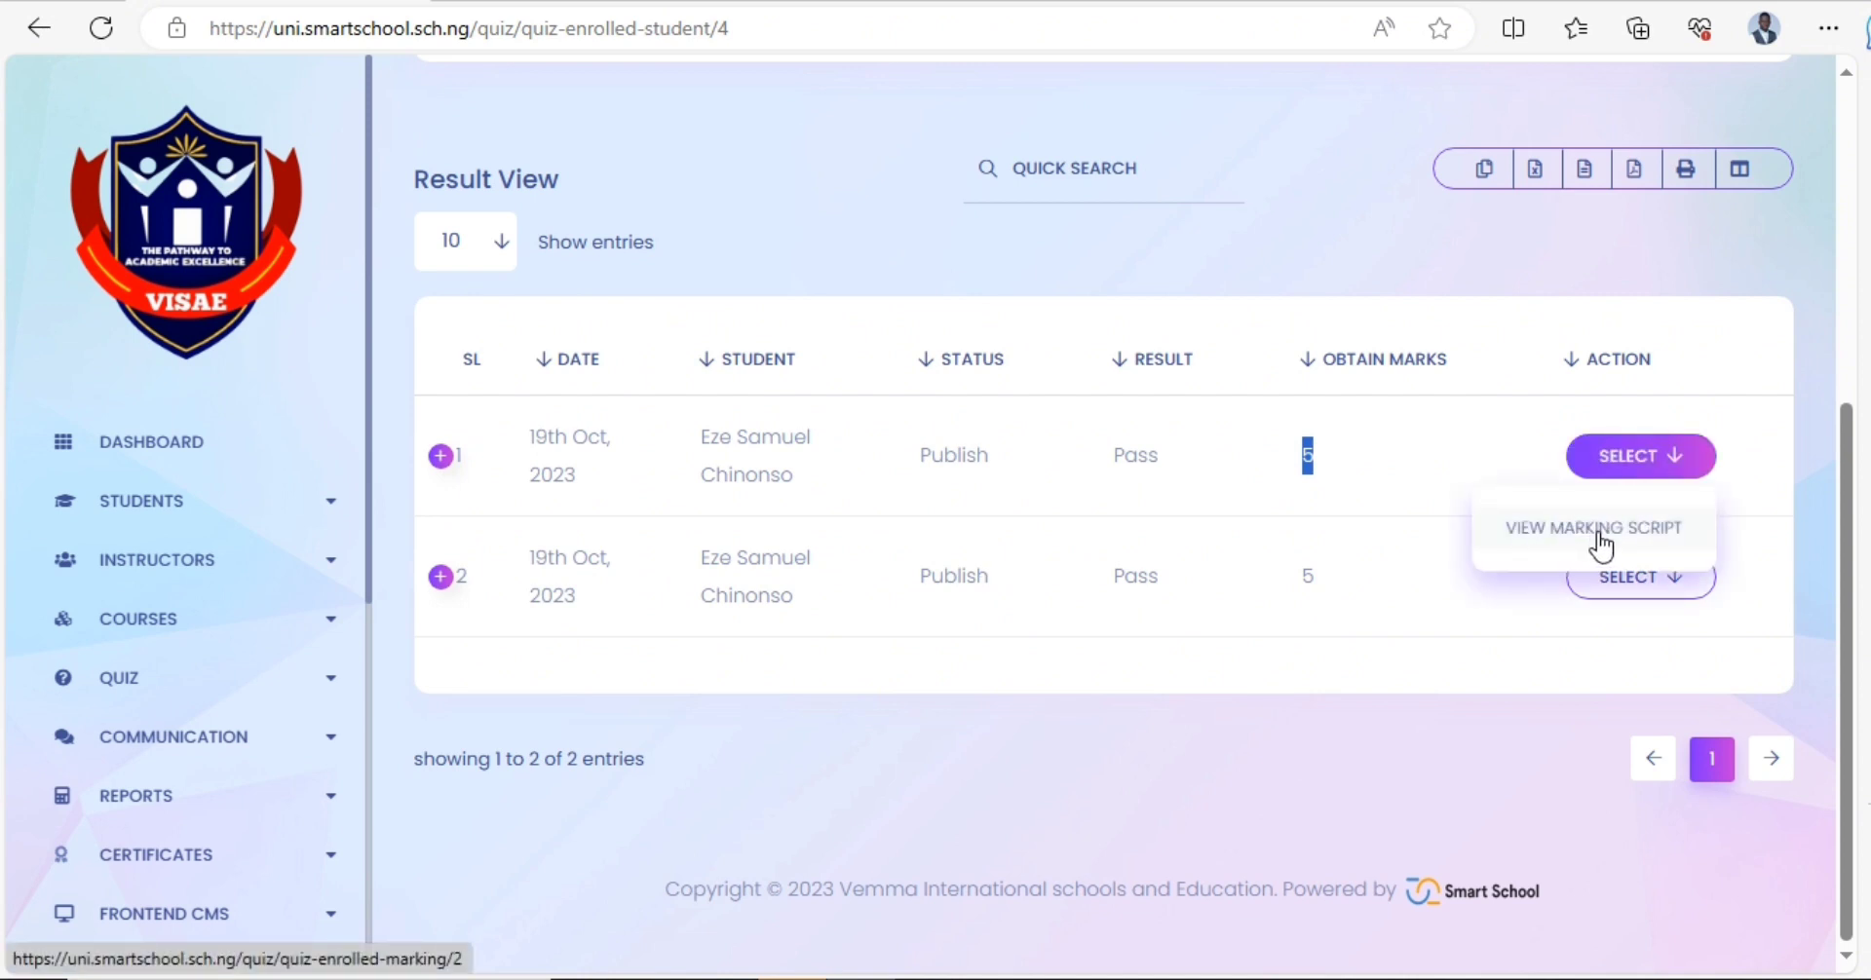
left_click(1596, 536)
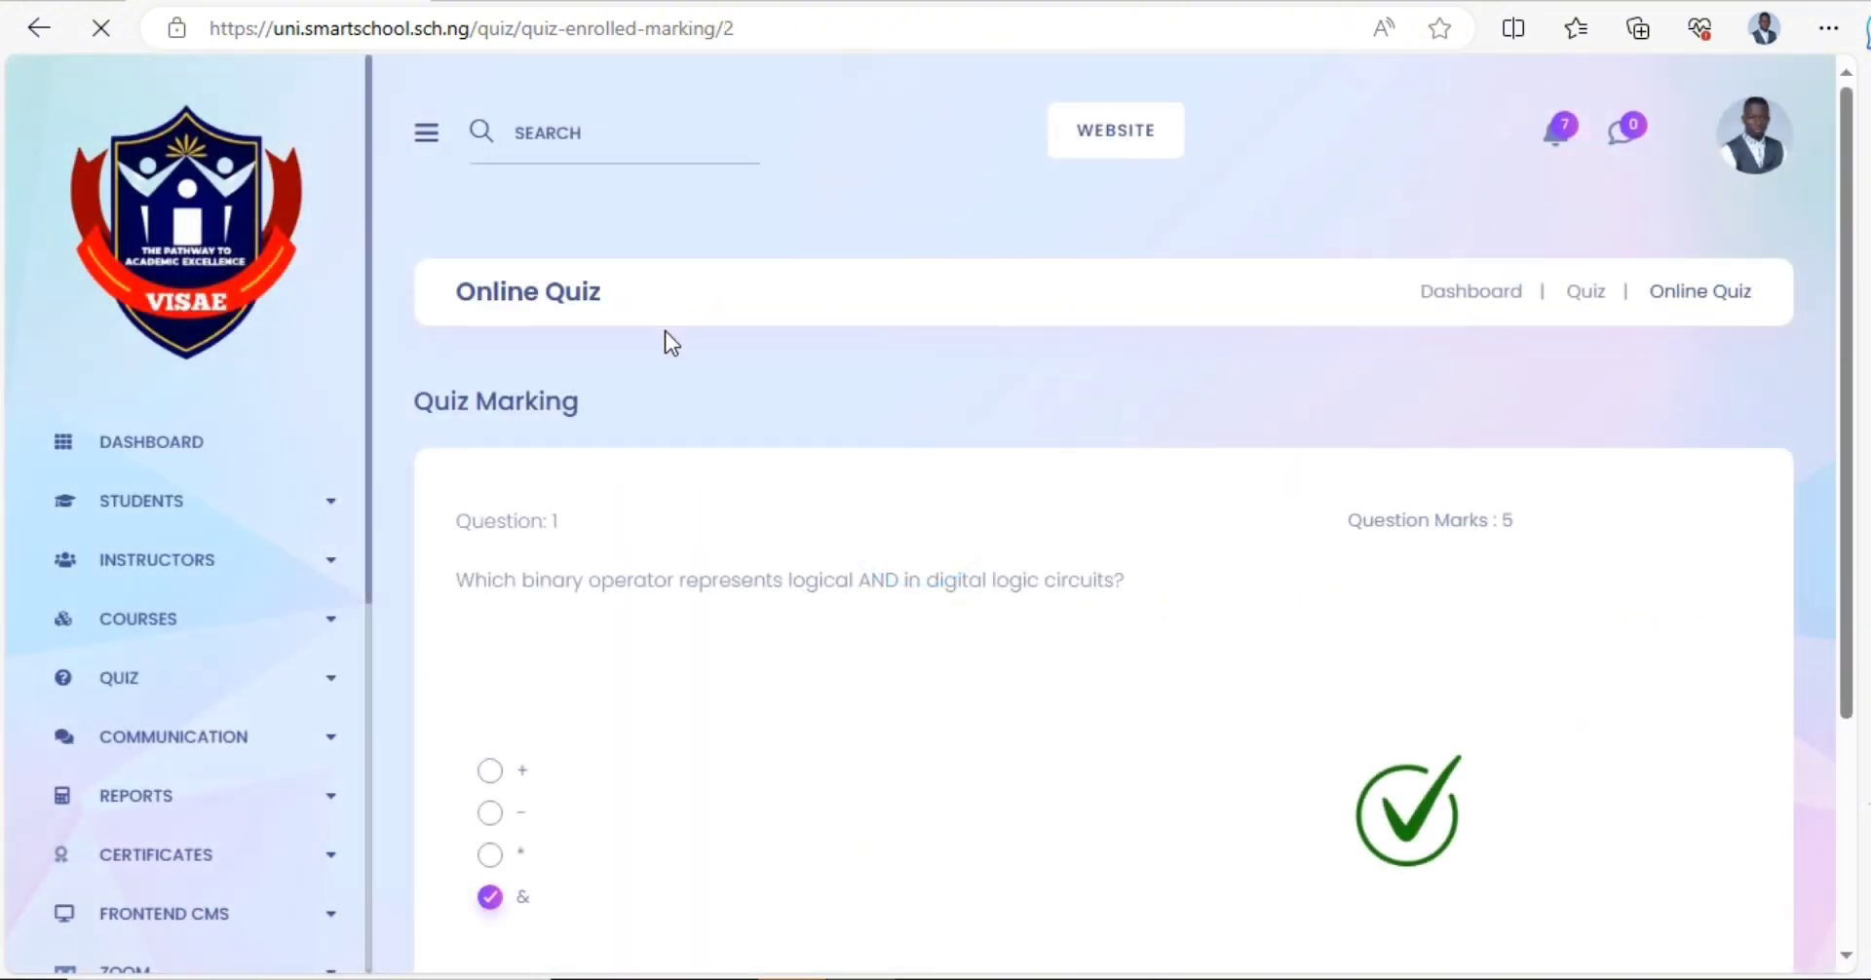
scroll(647, 530, "down", 3)
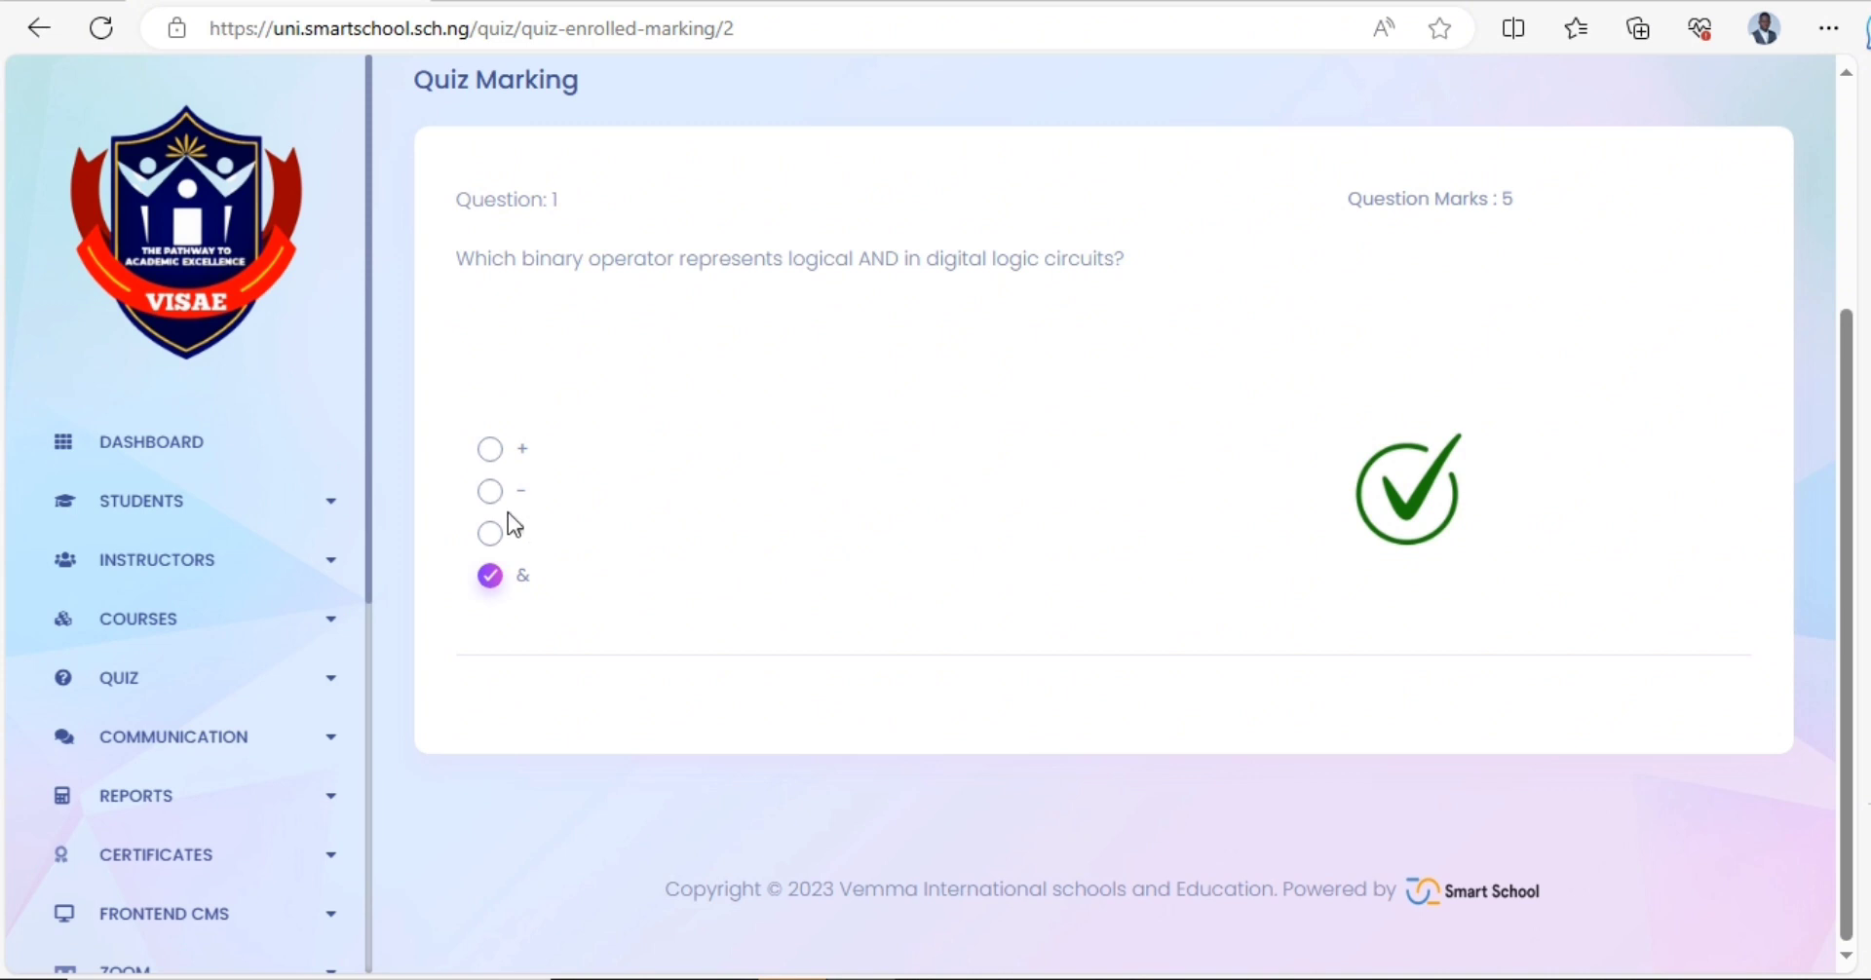
scroll(973, 417, "up", 3)
scroll(1428, 547, "down", 3)
left_click(1451, 446)
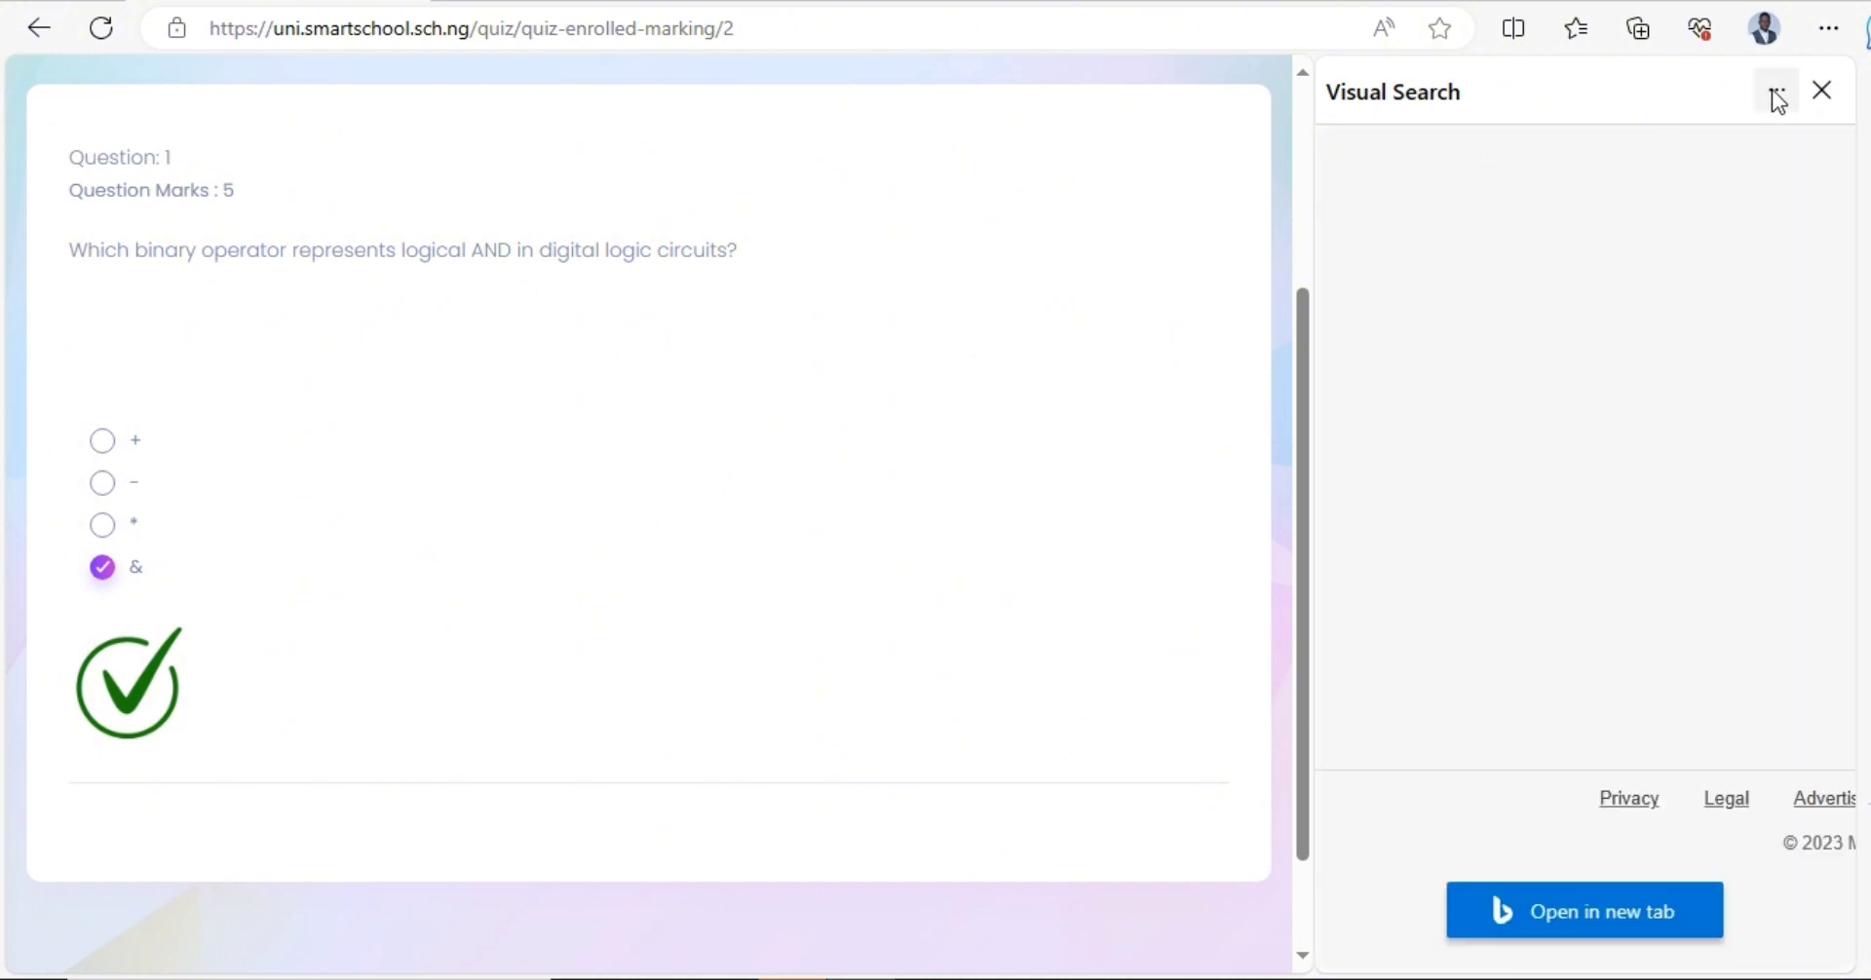
left_click(1821, 91)
- Leave the quiz marking page and go to the portal's dashboard
scroll(626, 526, "up", 3)
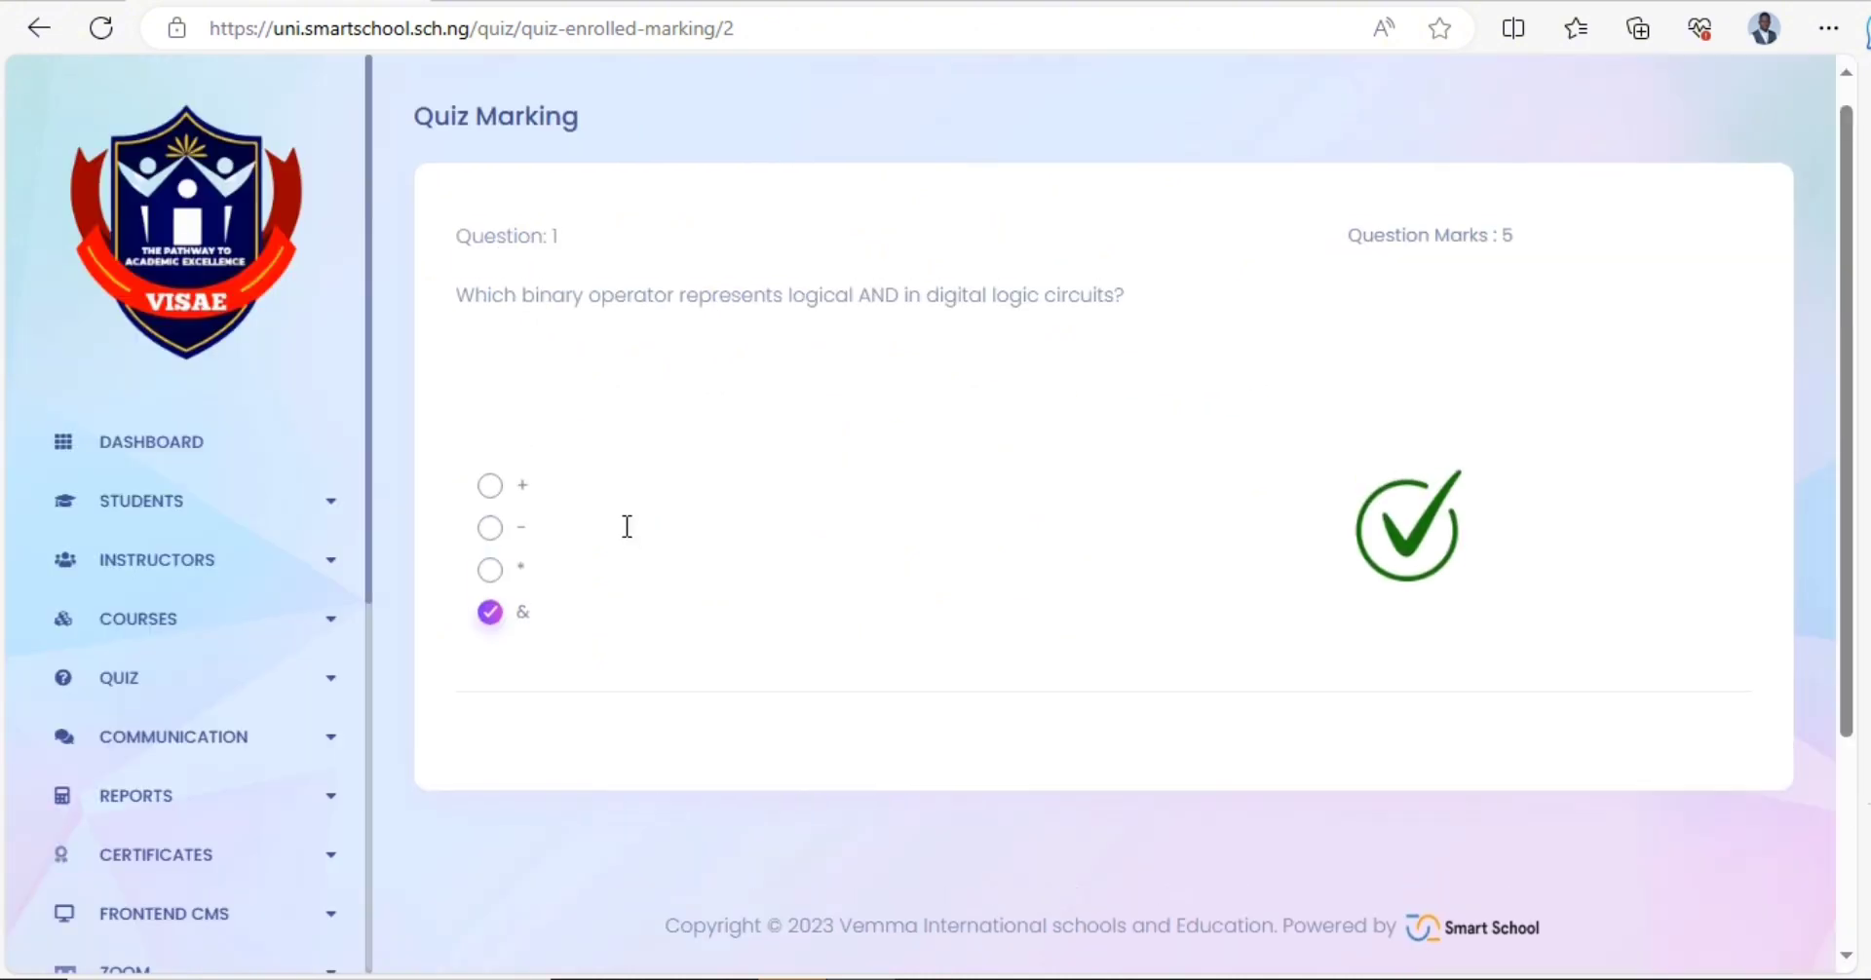
left_click(200, 473)
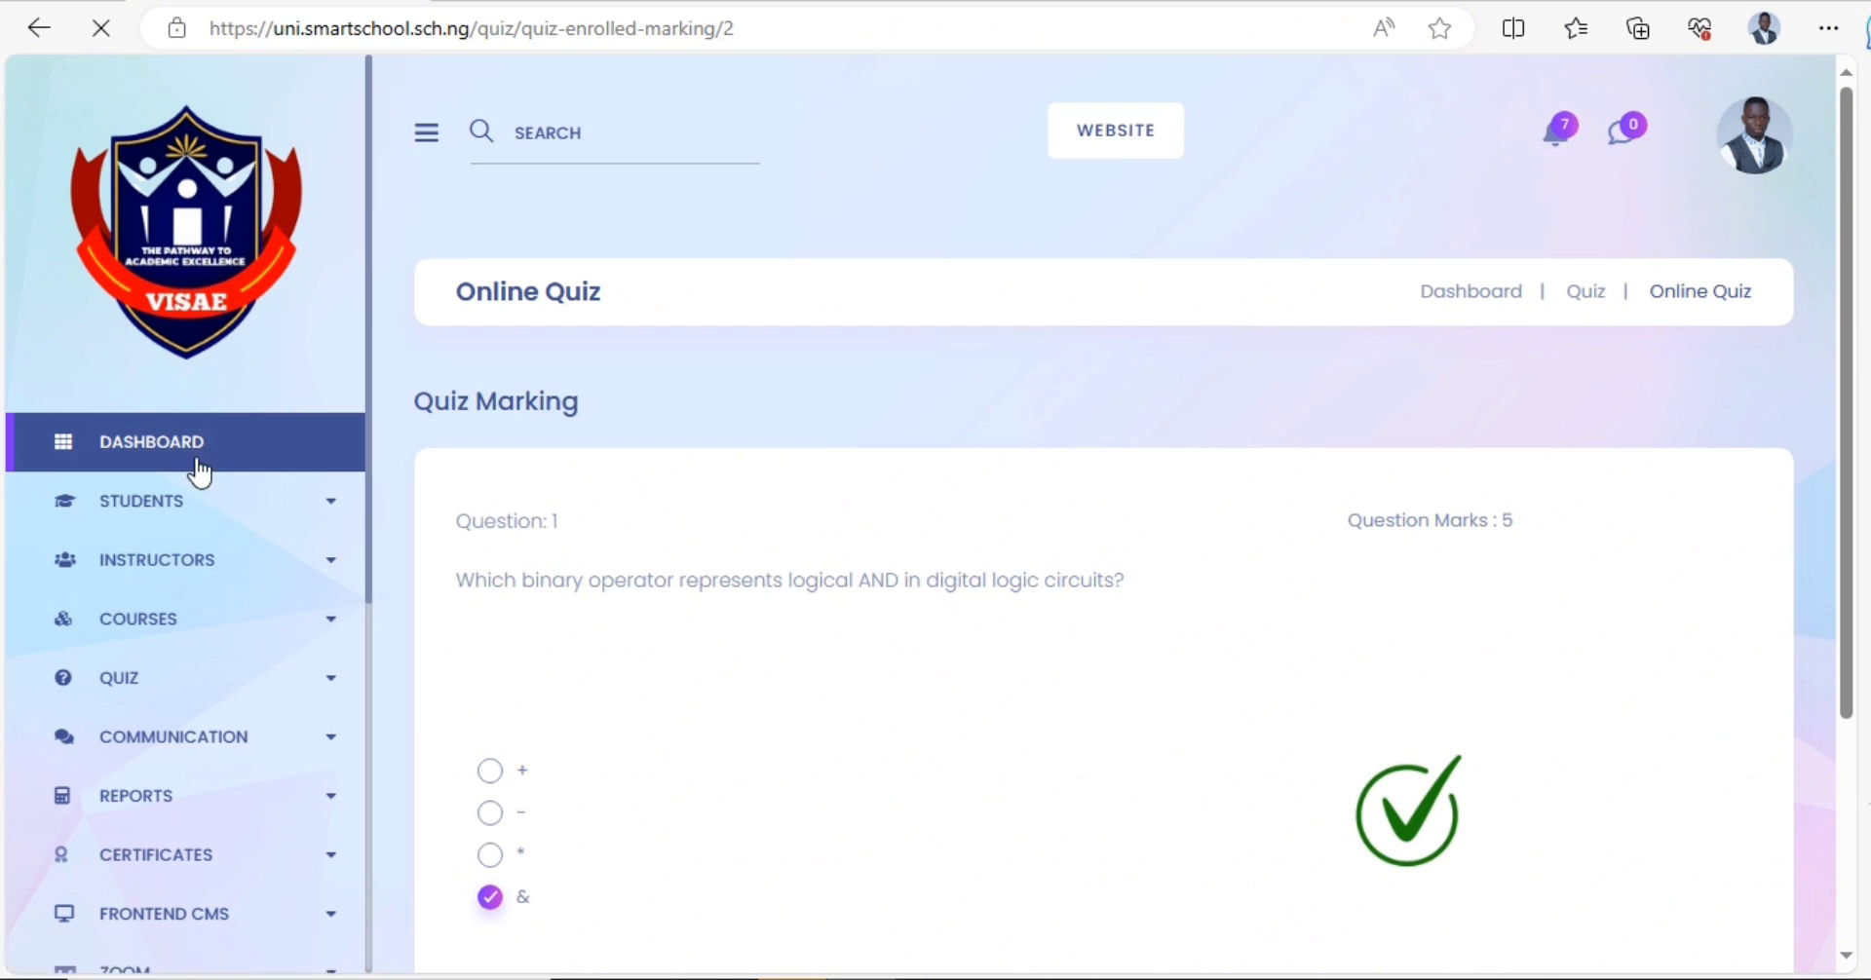